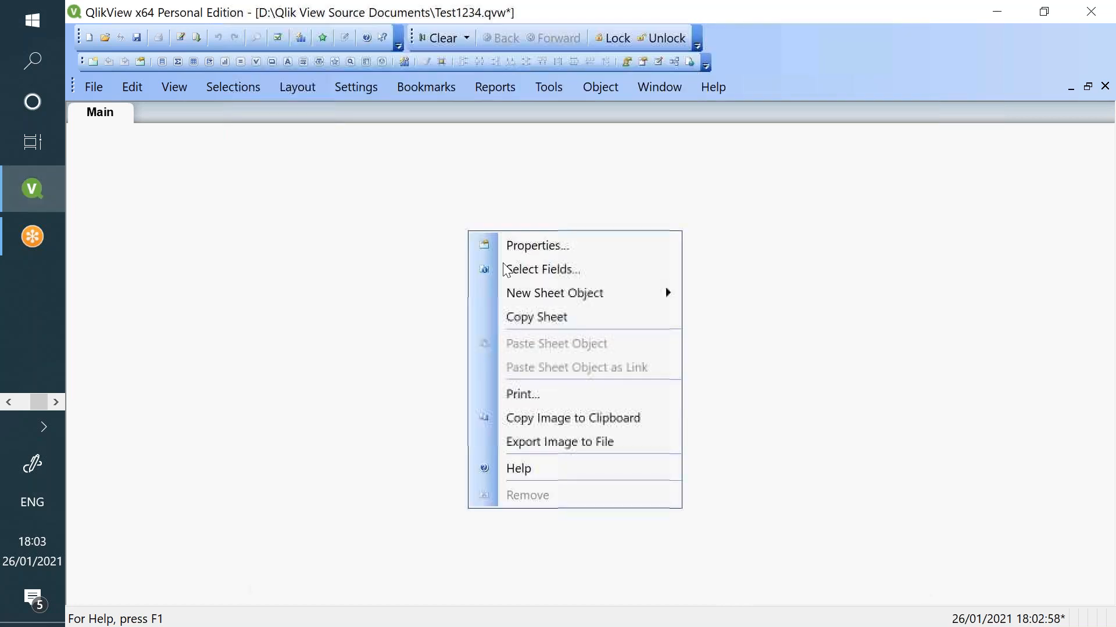
- Start a new chart on the Main sheet with Customer Segment as its dimension
mouse_move(581, 293)
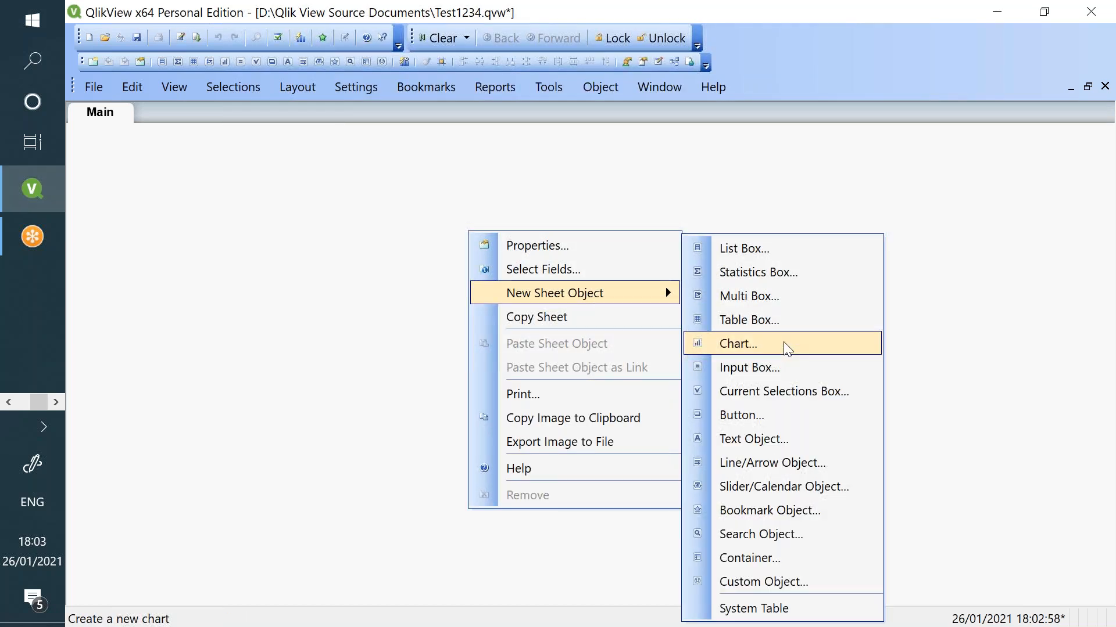
click(800, 355)
click(605, 599)
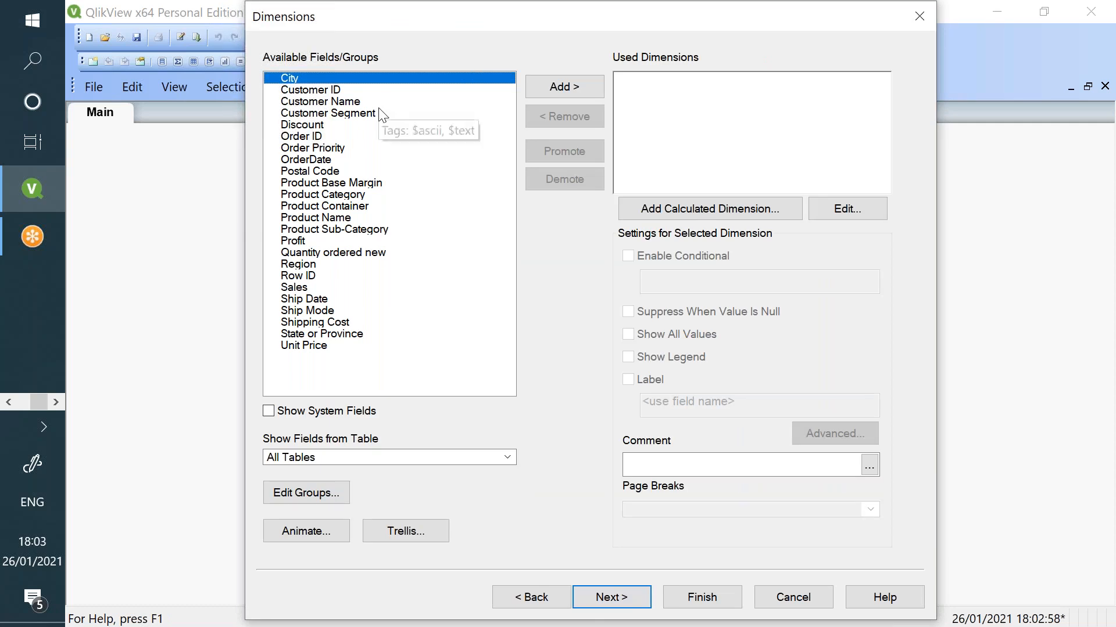
click(379, 114)
click(559, 93)
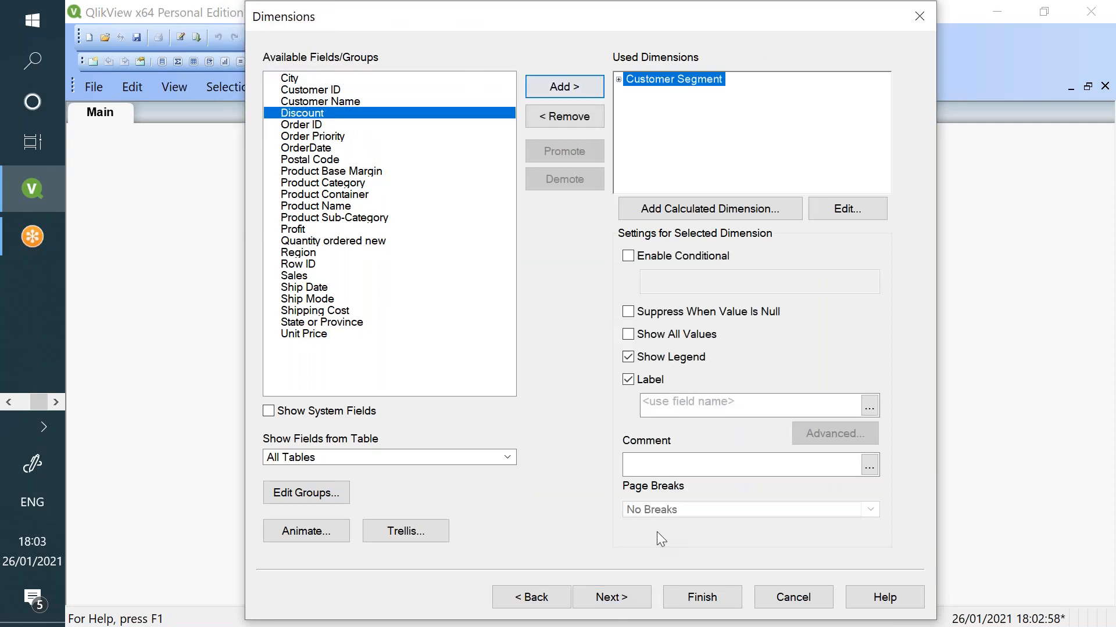
click(644, 599)
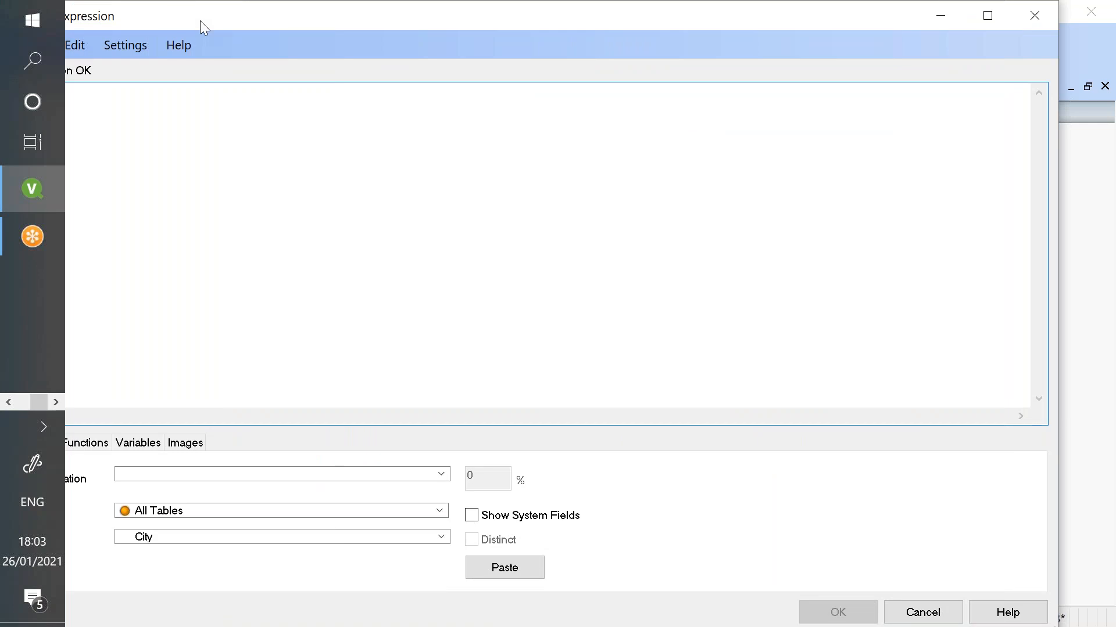
- Give the chart the expression =Sum(Sales) labelled Sales and finish it
drag(204, 27, 278, 48)
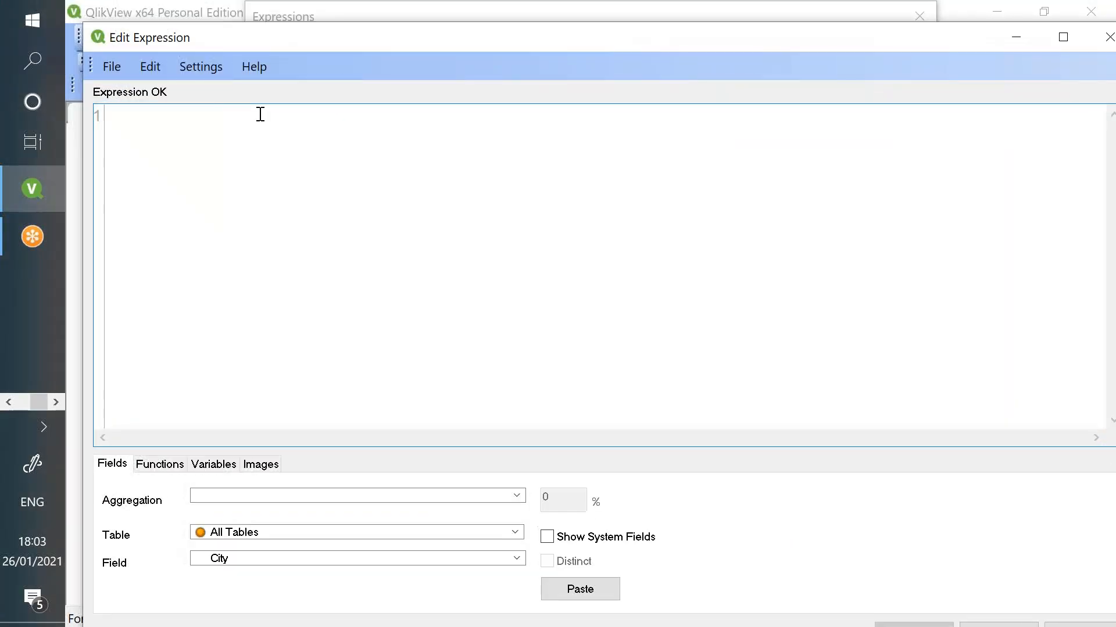
text(=Sum()
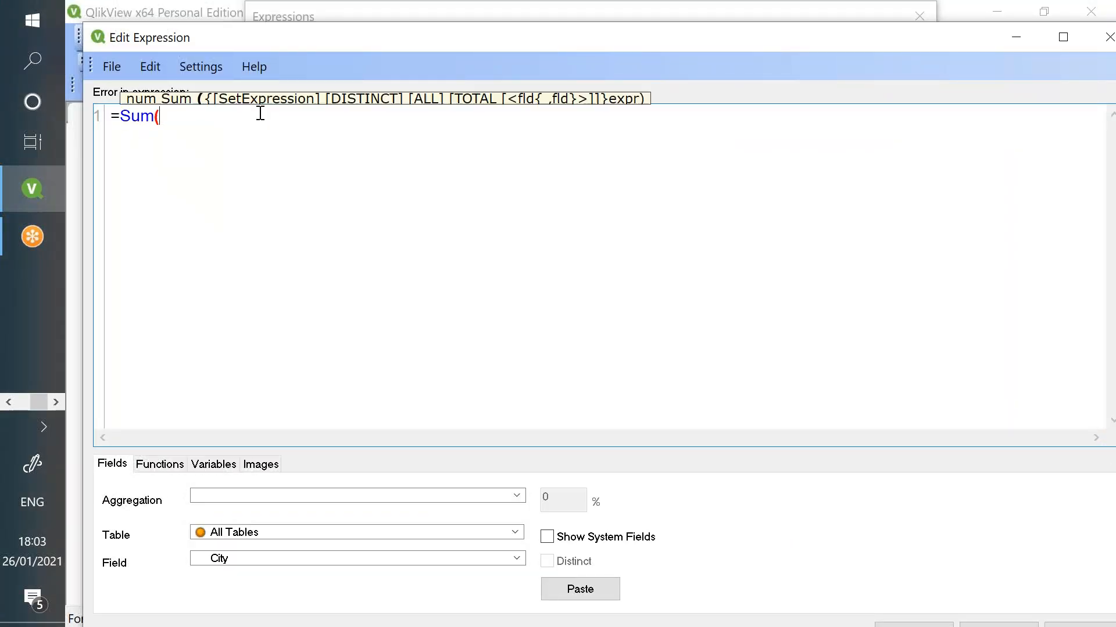
text(Sales))
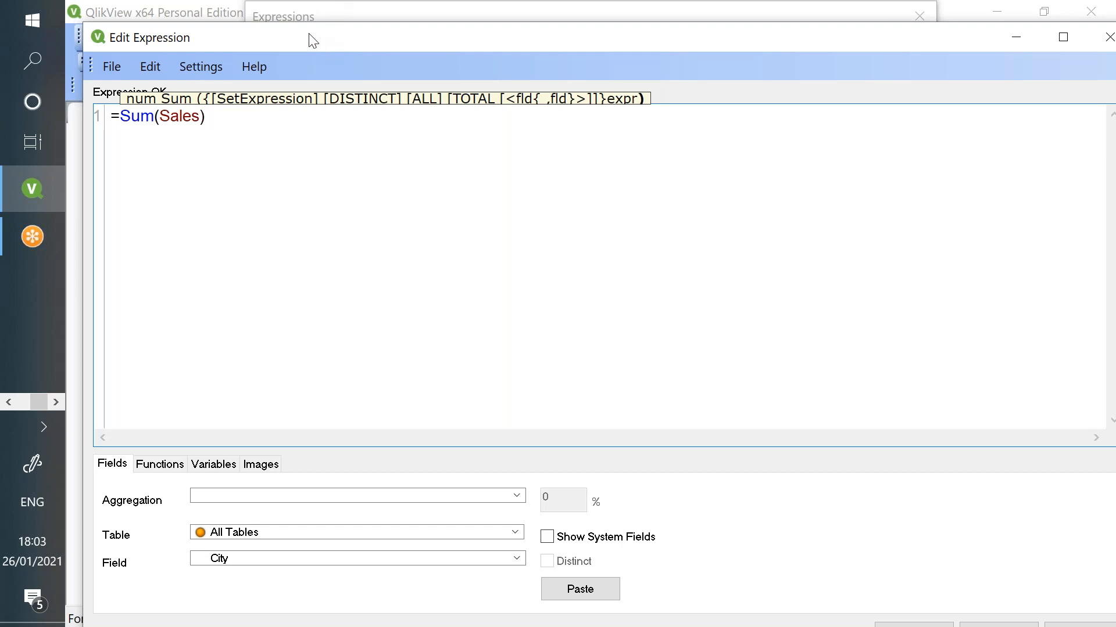
drag(311, 35, 296, 21)
drag(236, 110, 96, 93)
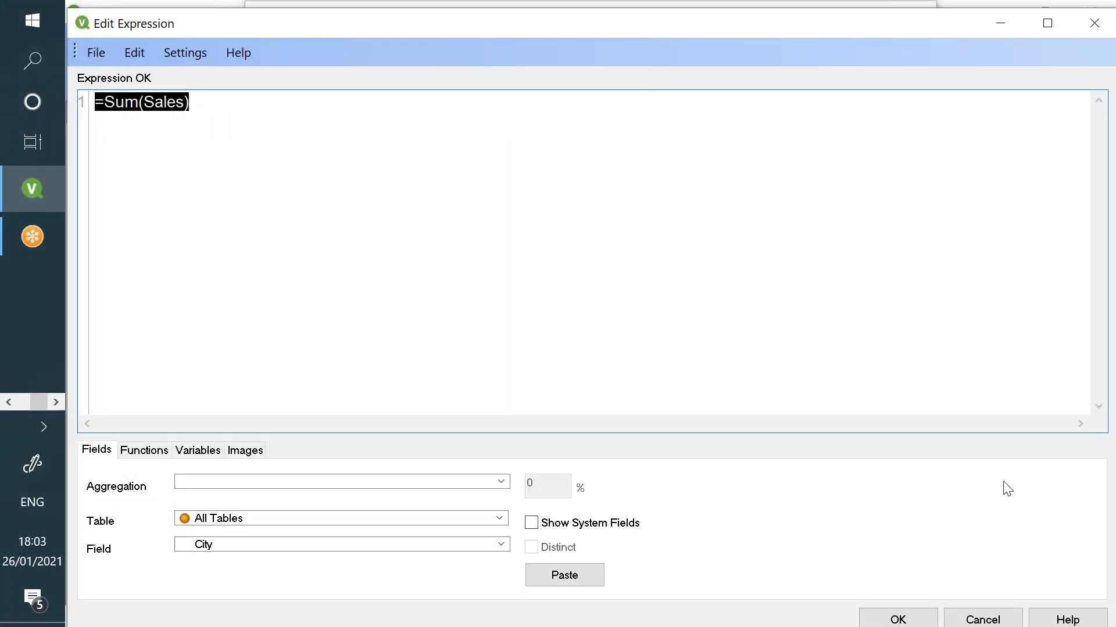
click(899, 621)
click(752, 140)
text(Sales)
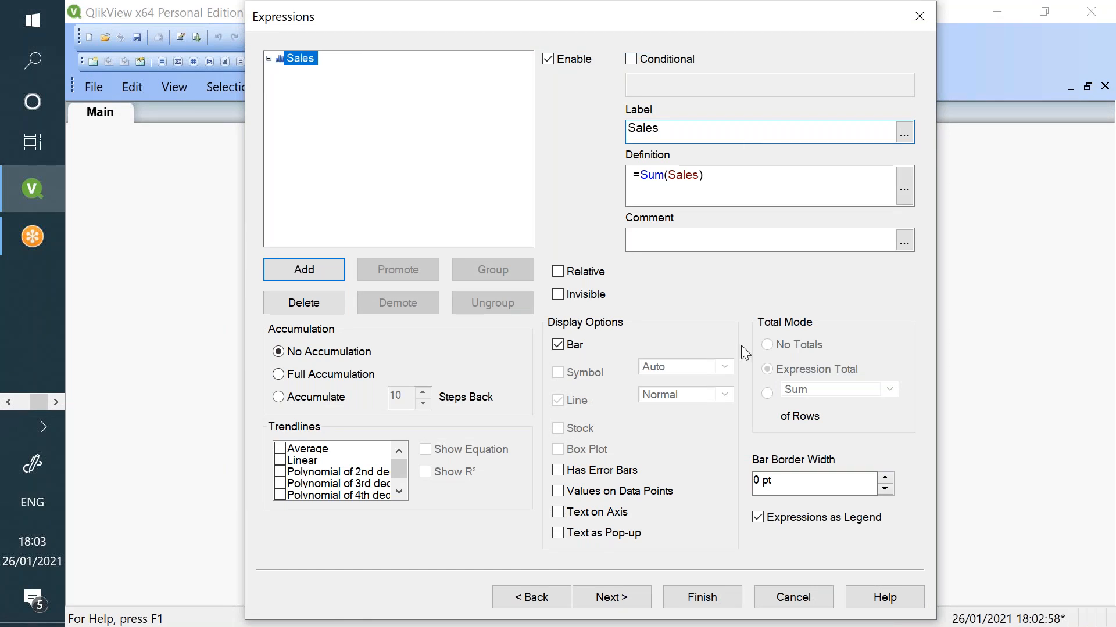
click(702, 597)
- Move the Sales chart up-left and widen it so full segment labels show
drag(627, 246, 198, 197)
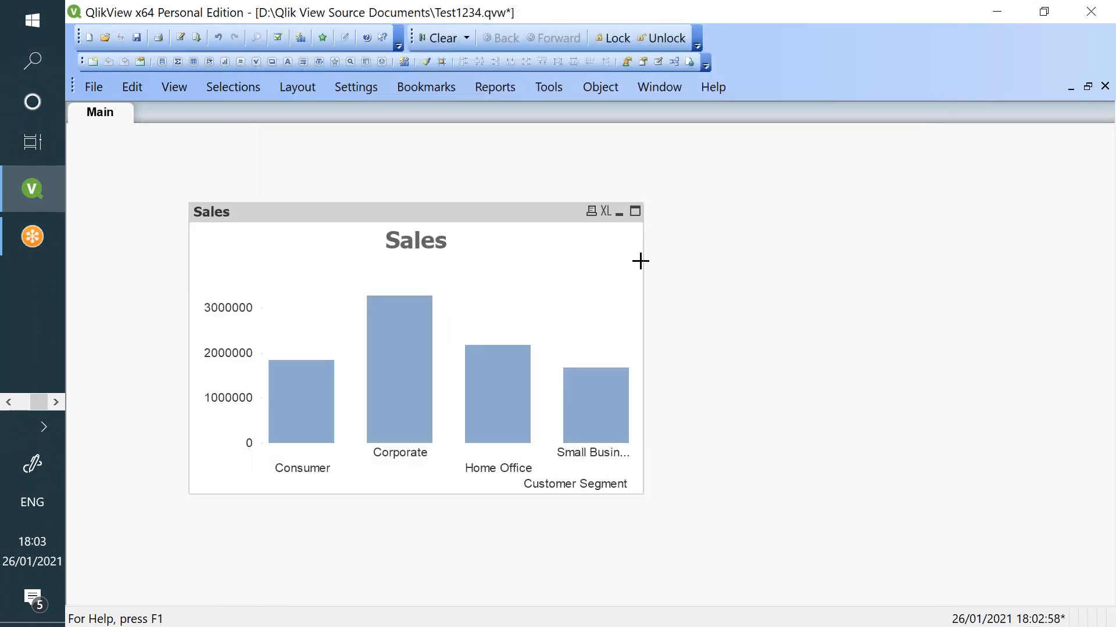
drag(643, 262, 779, 259)
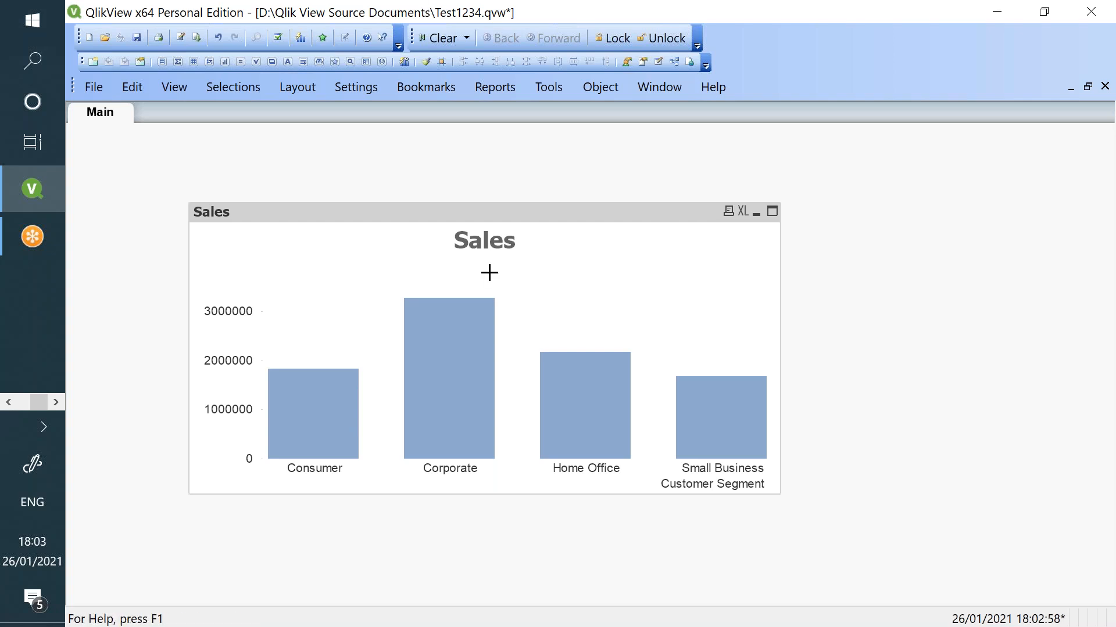
drag(547, 212, 492, 199)
drag(522, 262, 523, 263)
right_click(819, 292)
- Add a text object with =Sum(Sales), showing the total 8951931.32 beside the chart
mouse_move(893, 354)
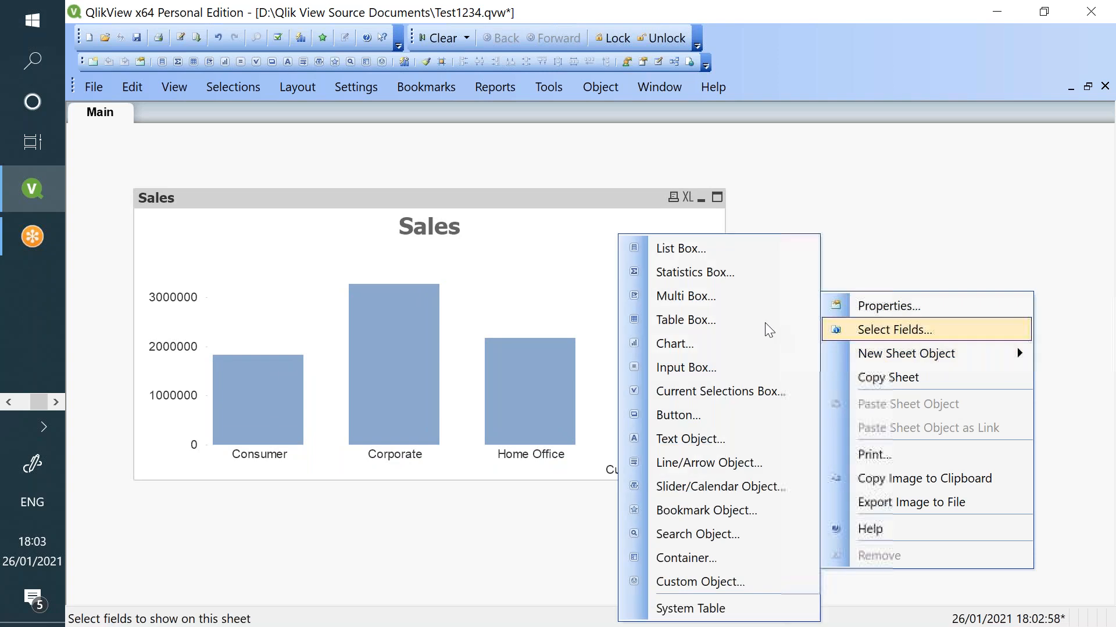
click(737, 438)
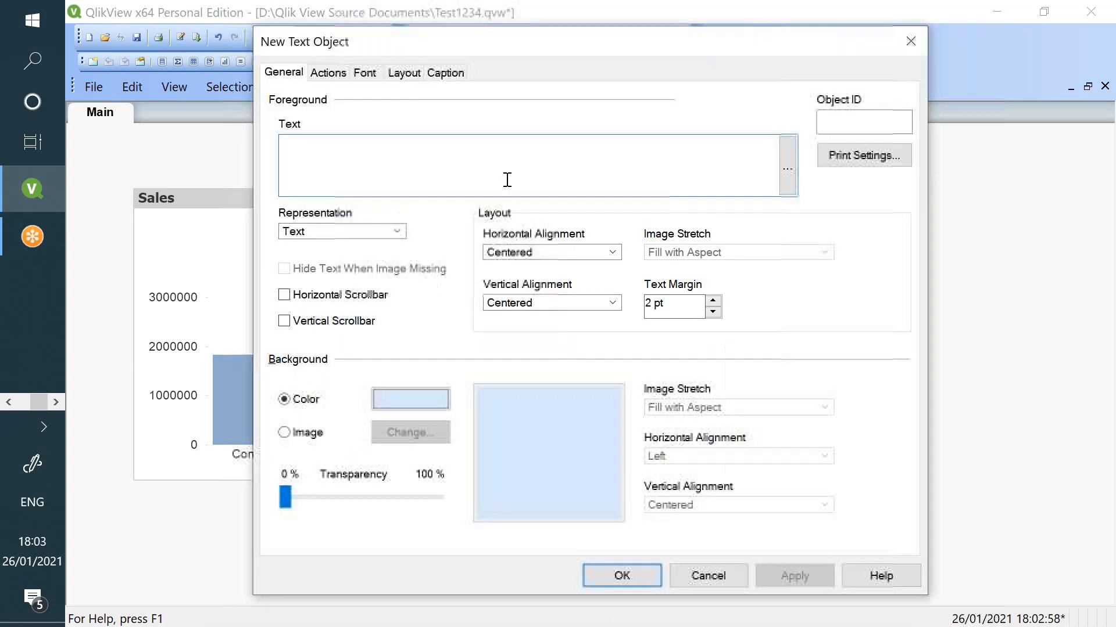
text(=Sum(Sa)
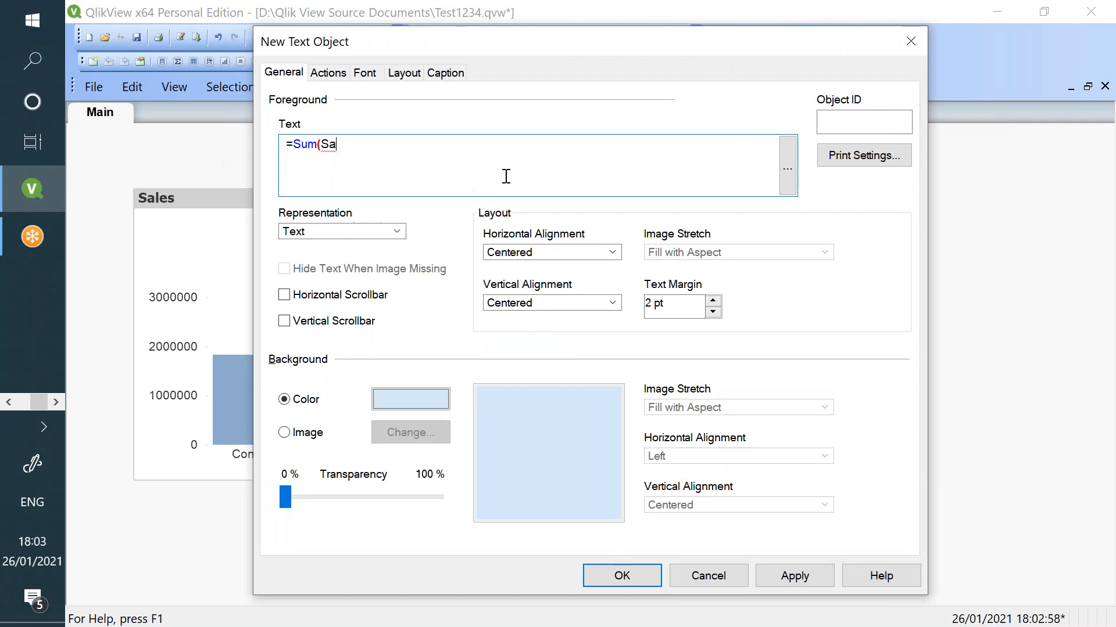
text(les))
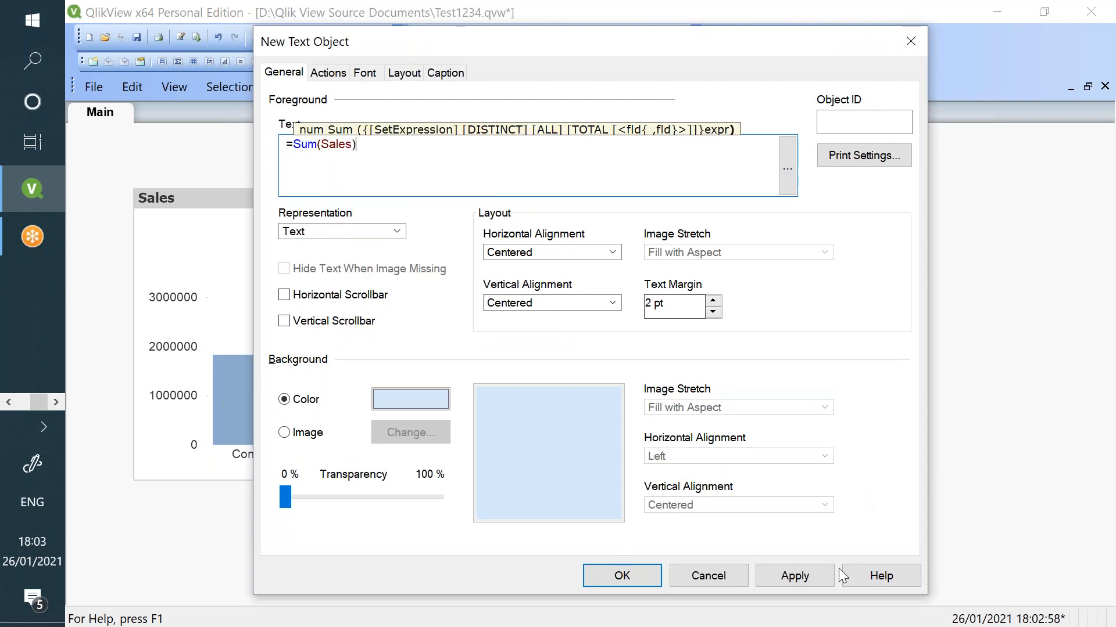
click(804, 576)
click(622, 576)
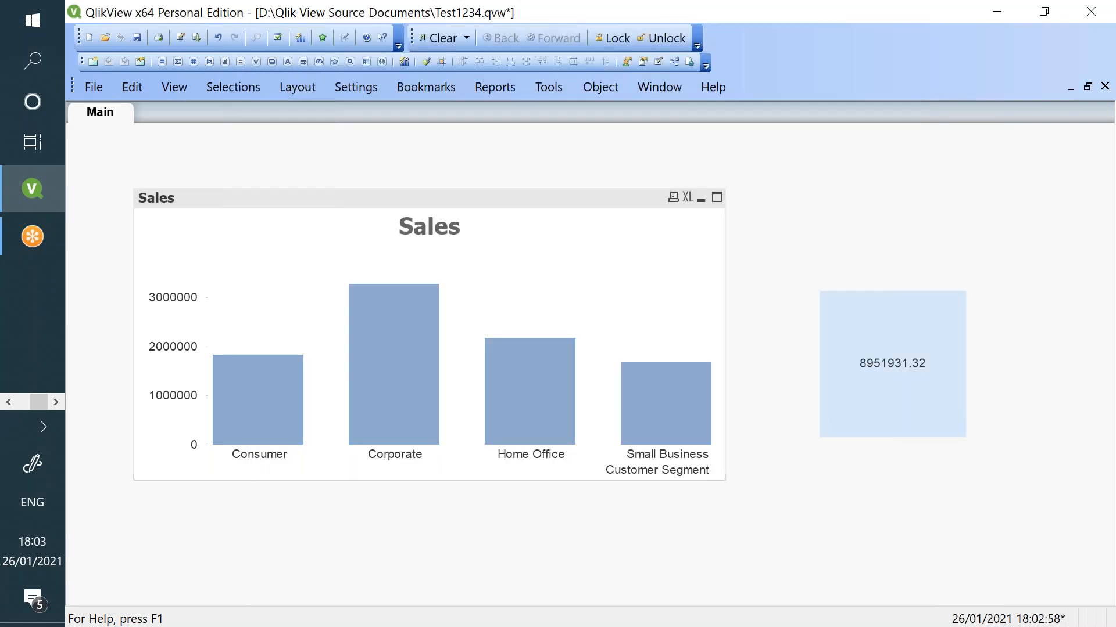
right_click(620, 299)
- Turn on Values on Data Points for the Sales chart's expression and apply it
click(686, 281)
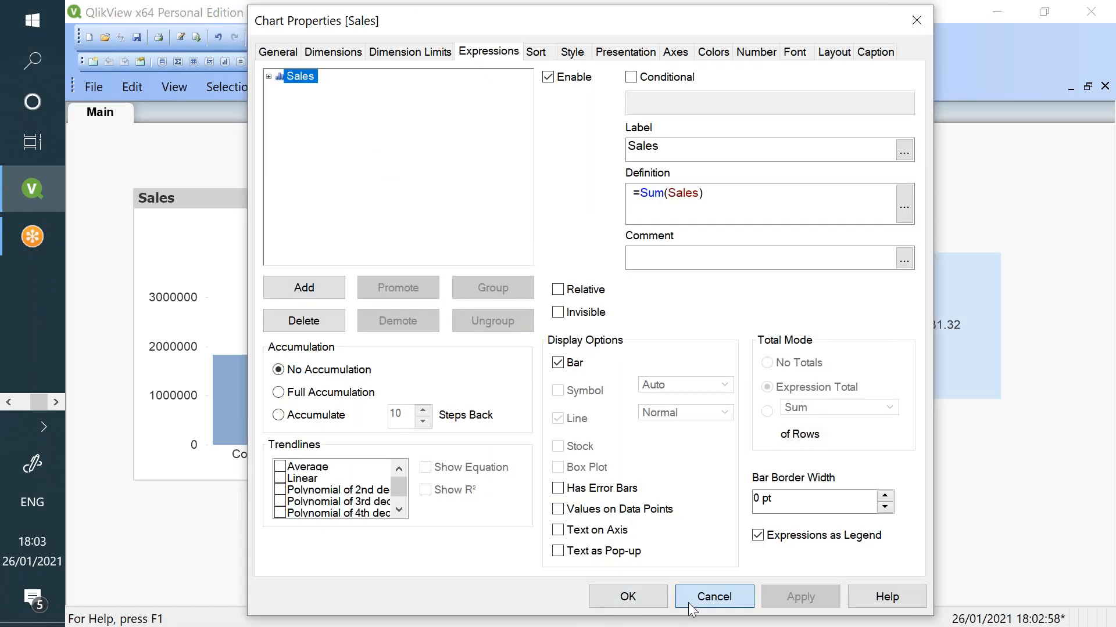
click(691, 598)
right_click(486, 280)
click(518, 284)
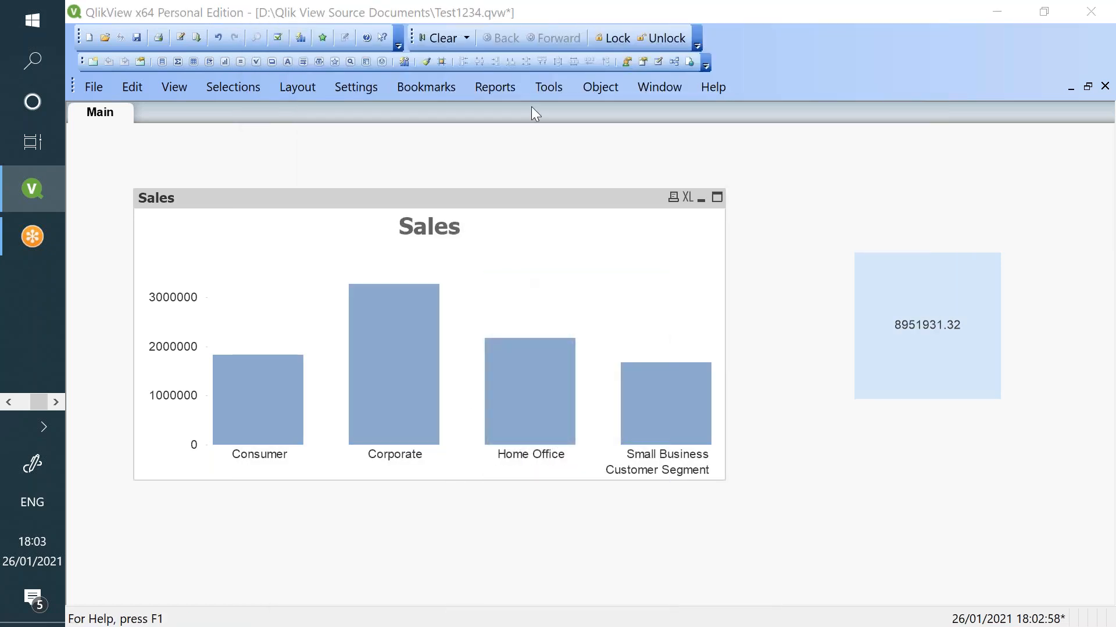
click(558, 509)
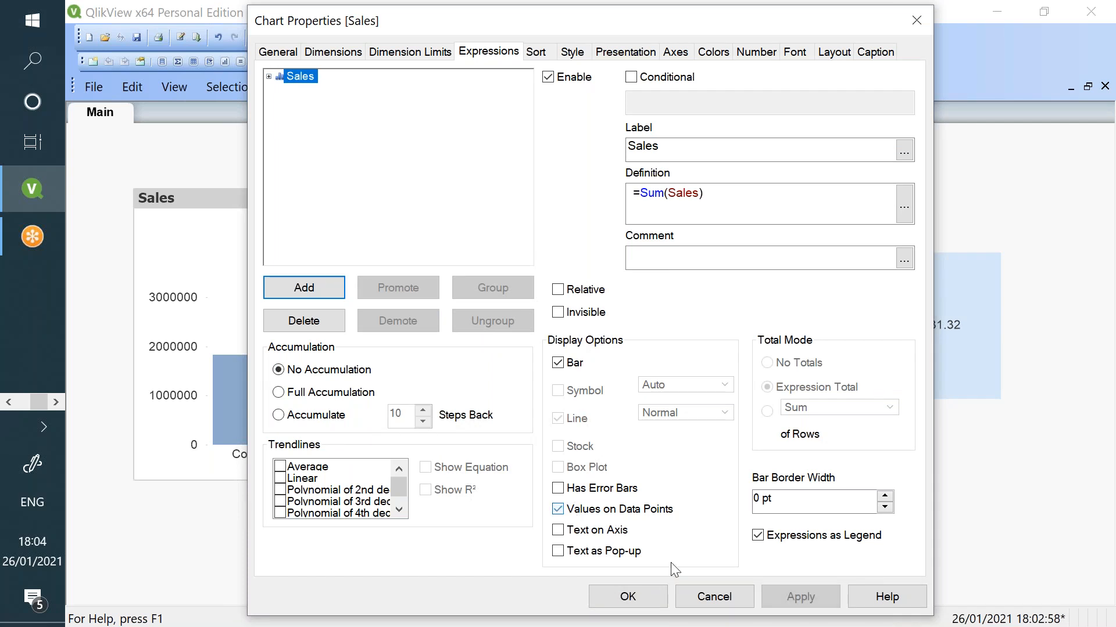
click(799, 596)
click(627, 596)
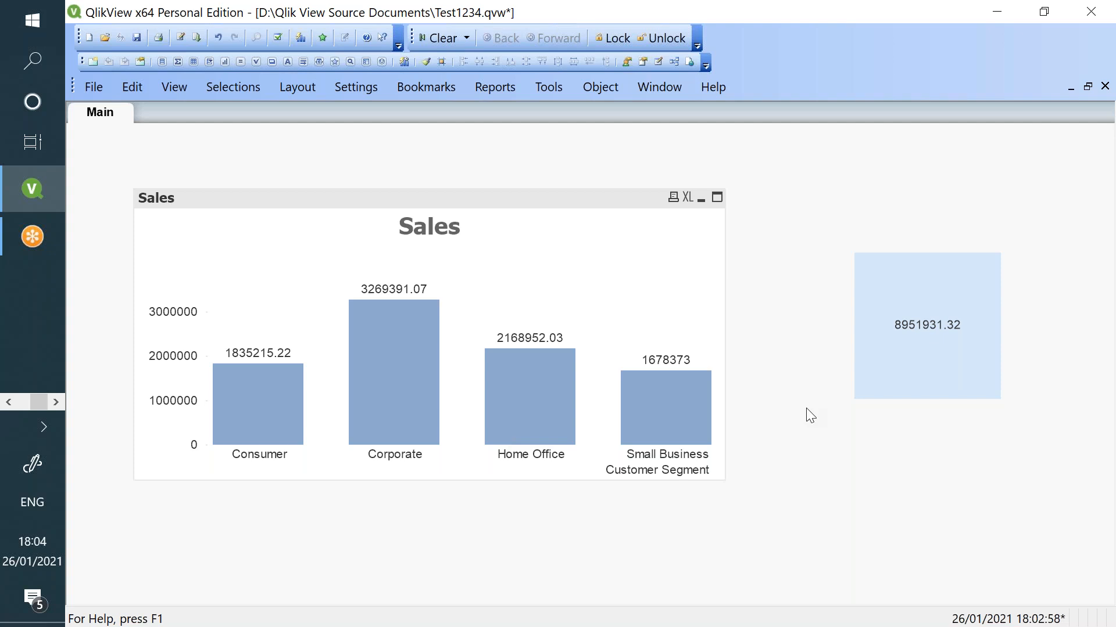
- Add a Customer Segment list box to the sheet through Select Fields
right_click(898, 362)
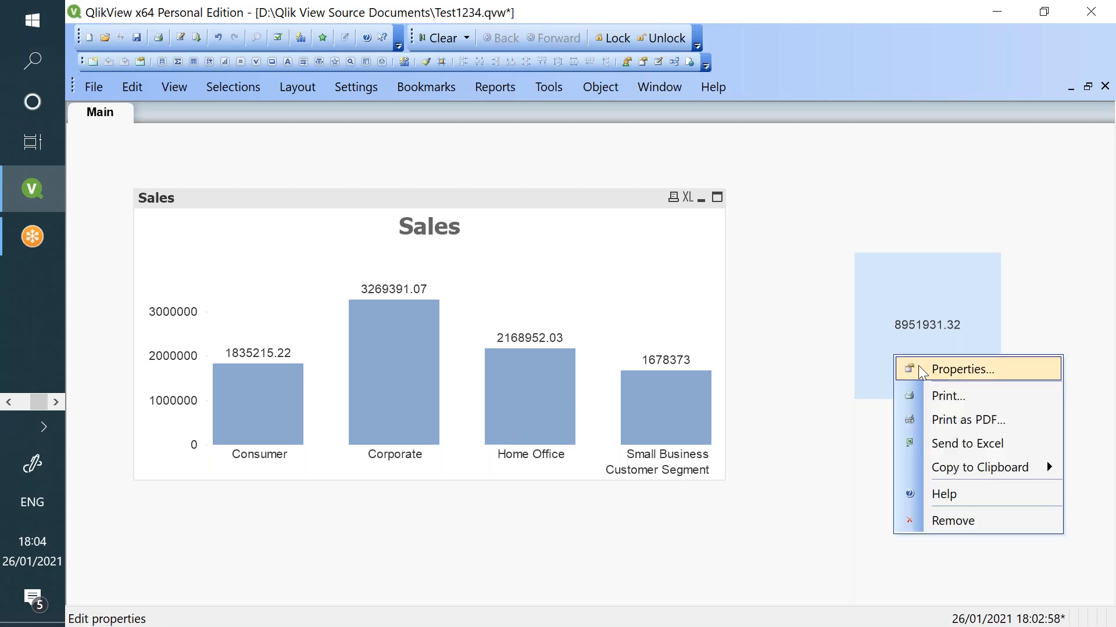
click(797, 418)
right_click(800, 463)
click(856, 231)
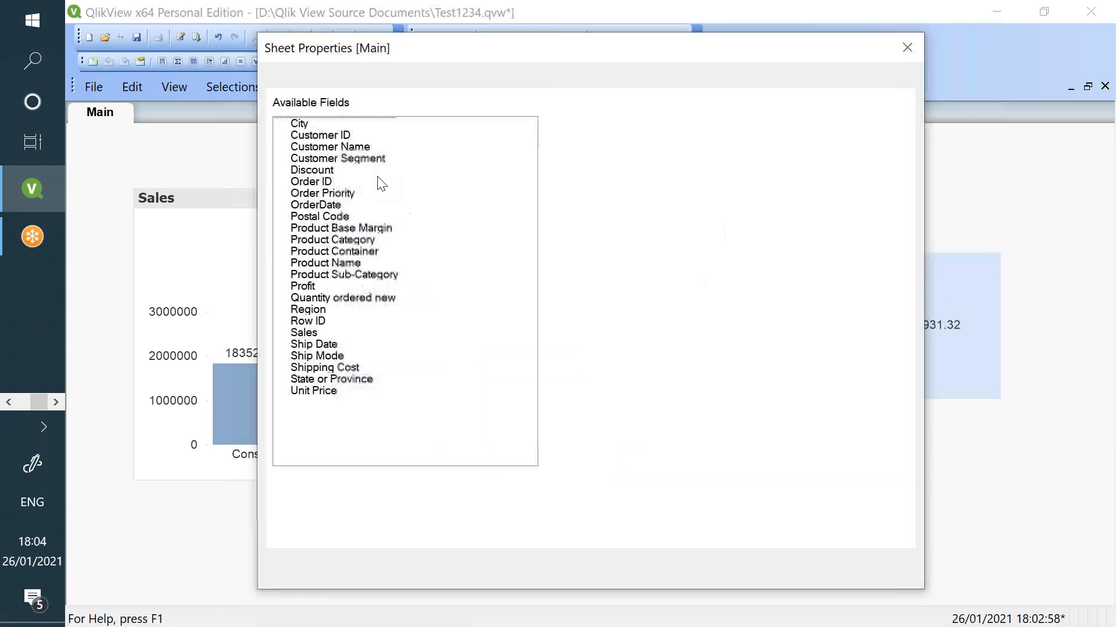
click(367, 158)
click(580, 152)
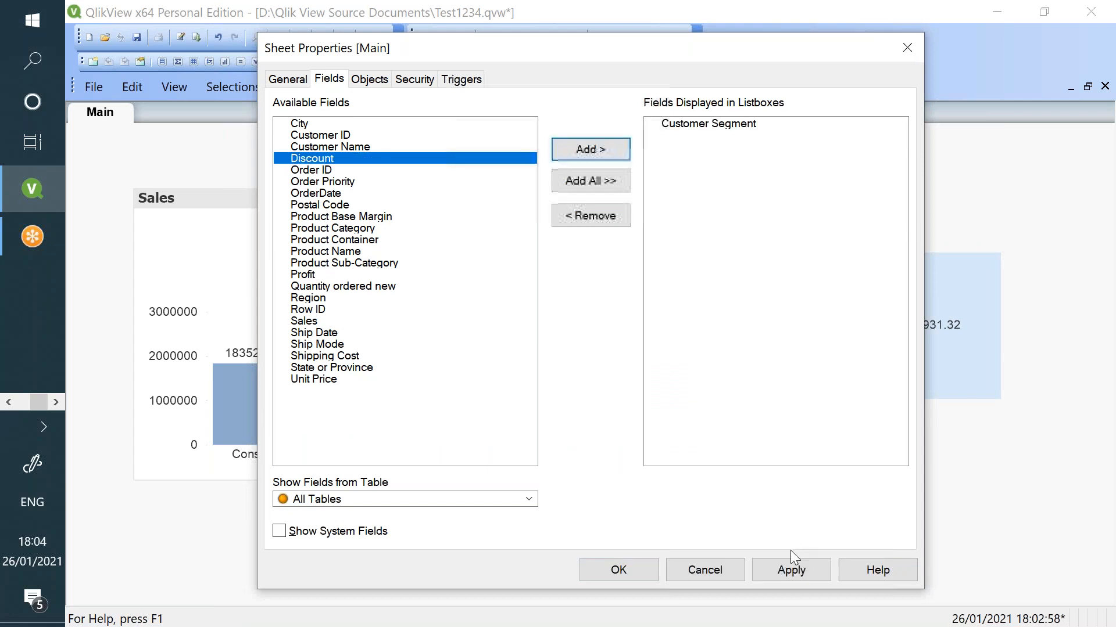
click(789, 578)
key(Return)
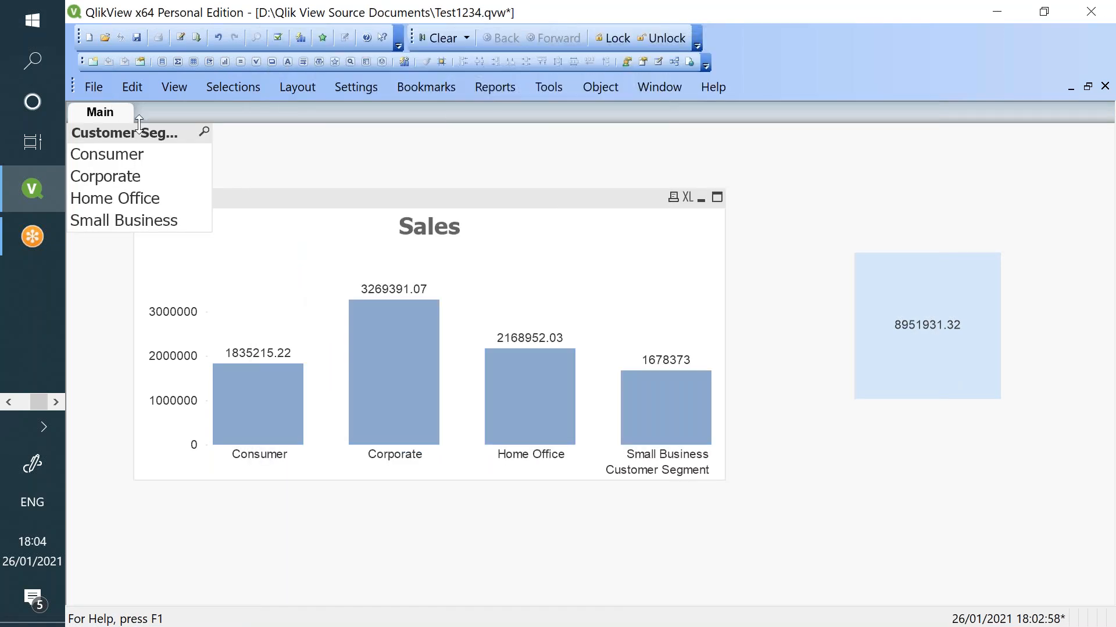
- Move the list box to the lower right, try Corporate, then clear the selection
drag(142, 128, 831, 453)
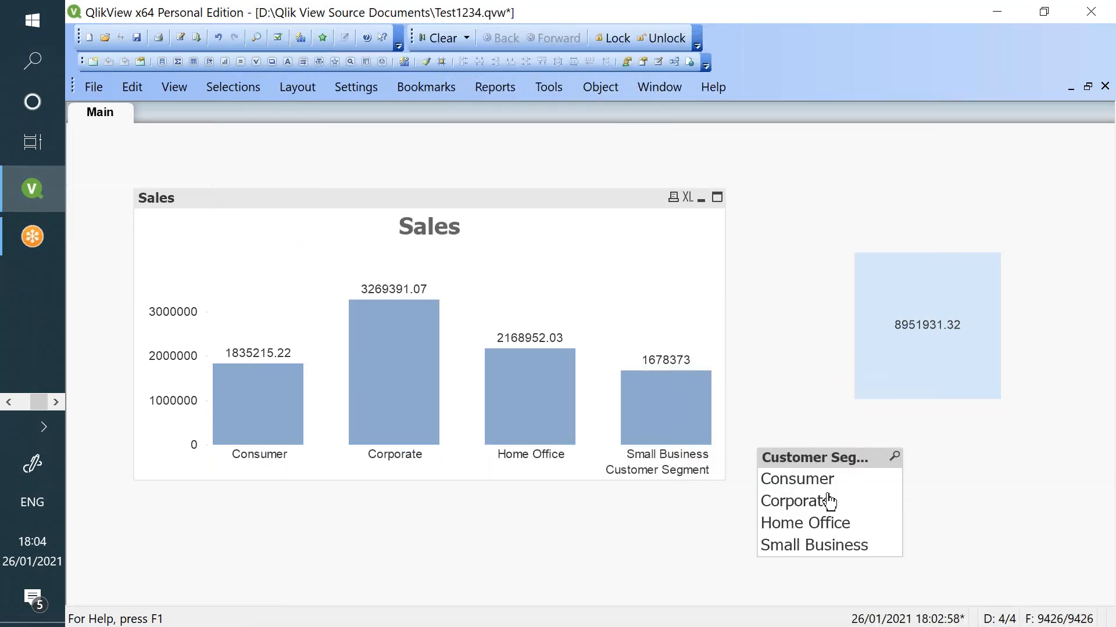
click(828, 501)
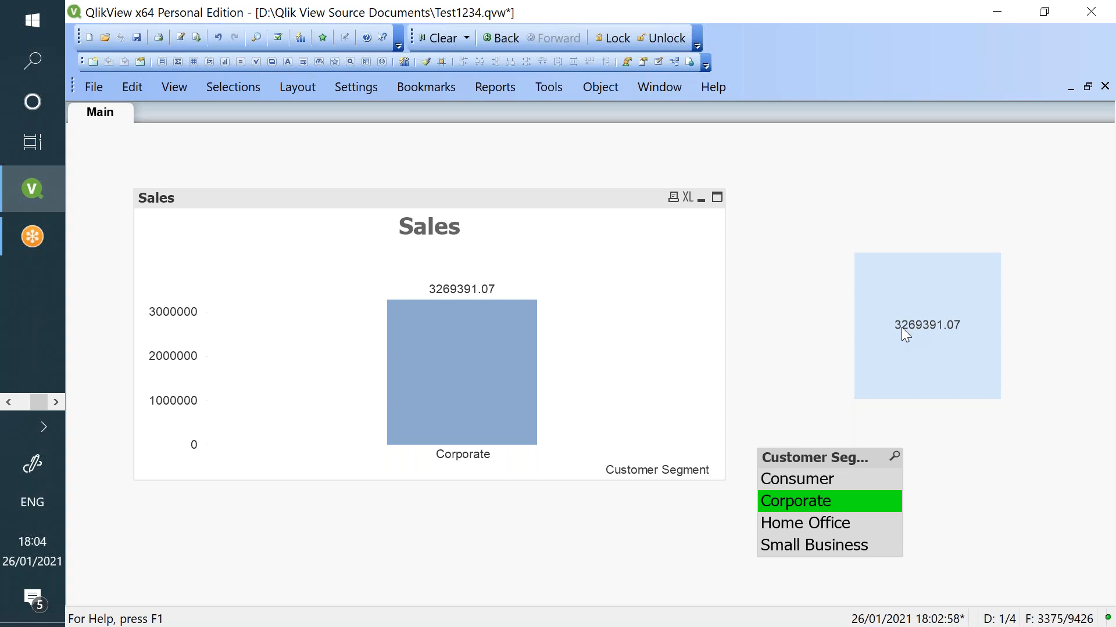
click(837, 503)
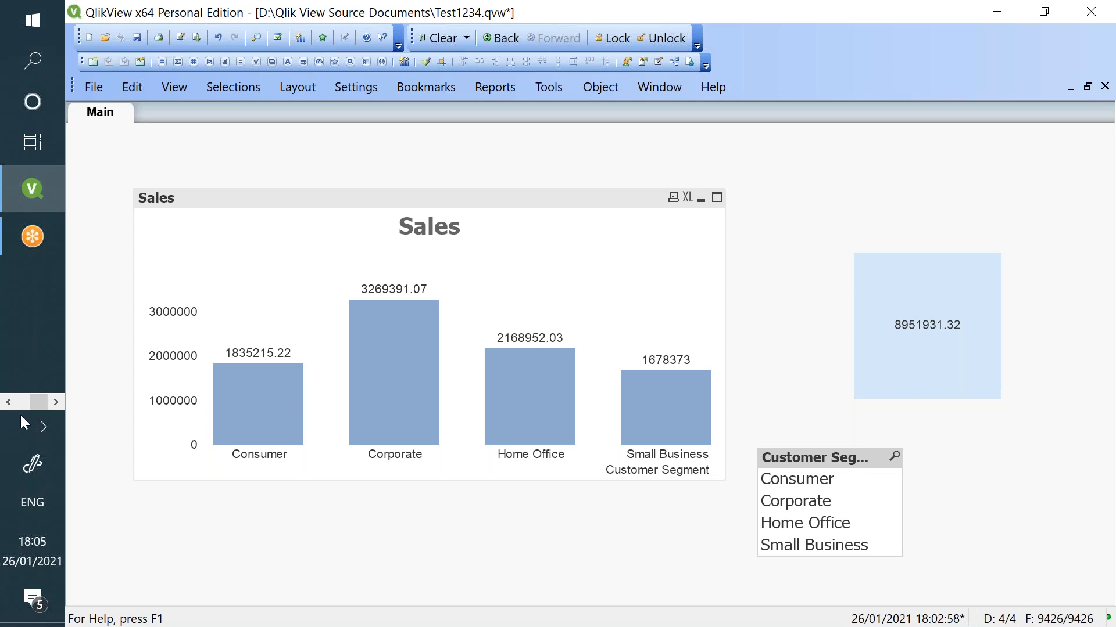
click(8, 400)
- Glance at the Notepad notes and the browser, then return to the QlikView document
click(28, 336)
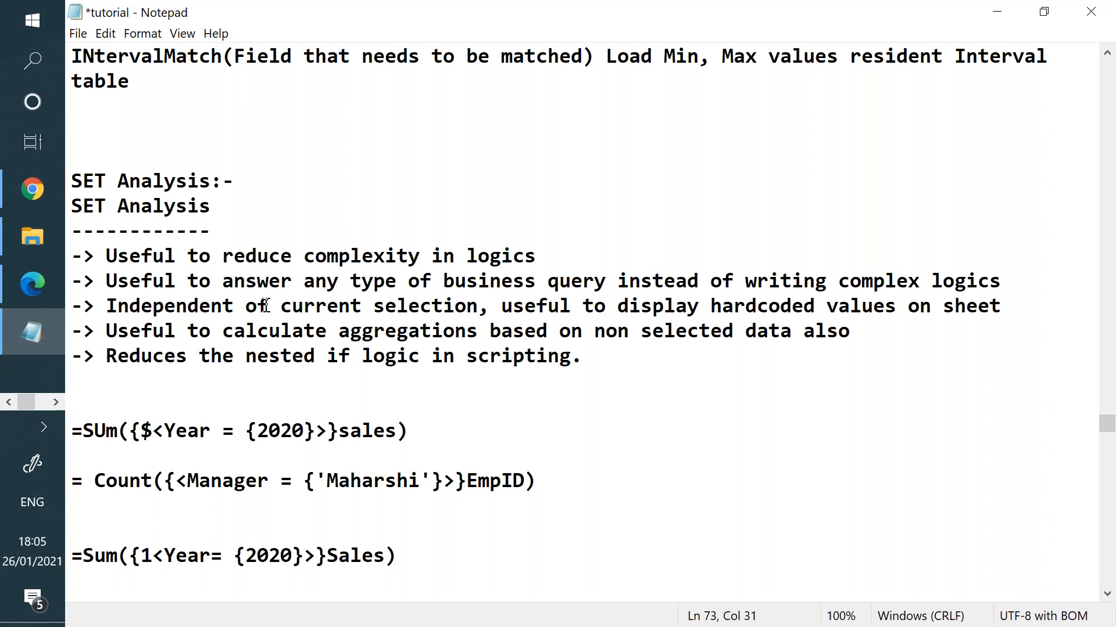
scroll(265, 312, down, 1)
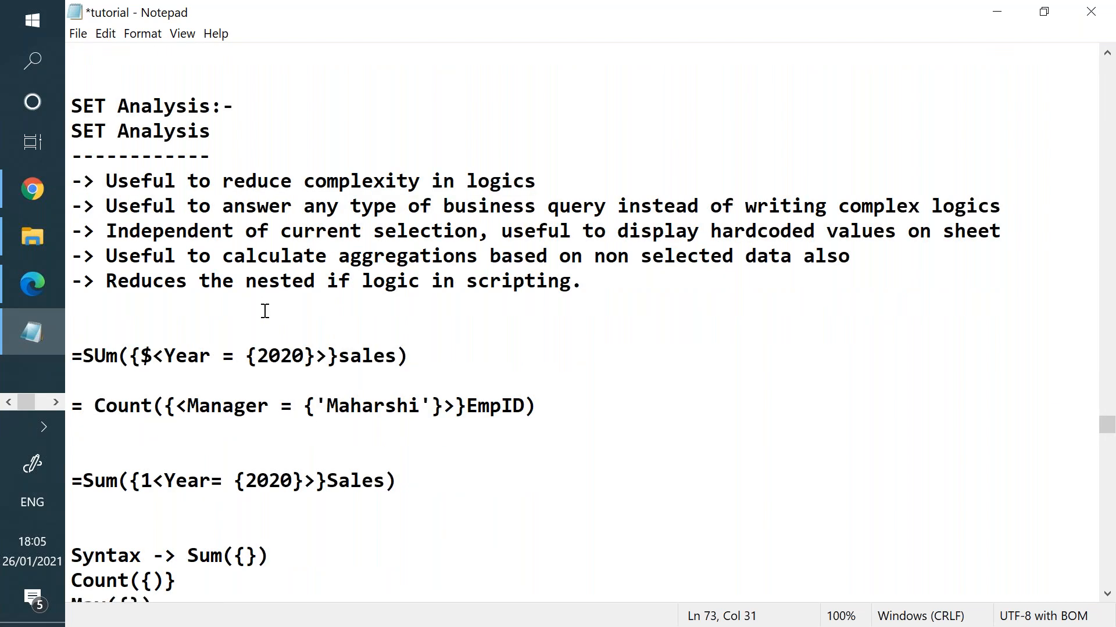
click(33, 200)
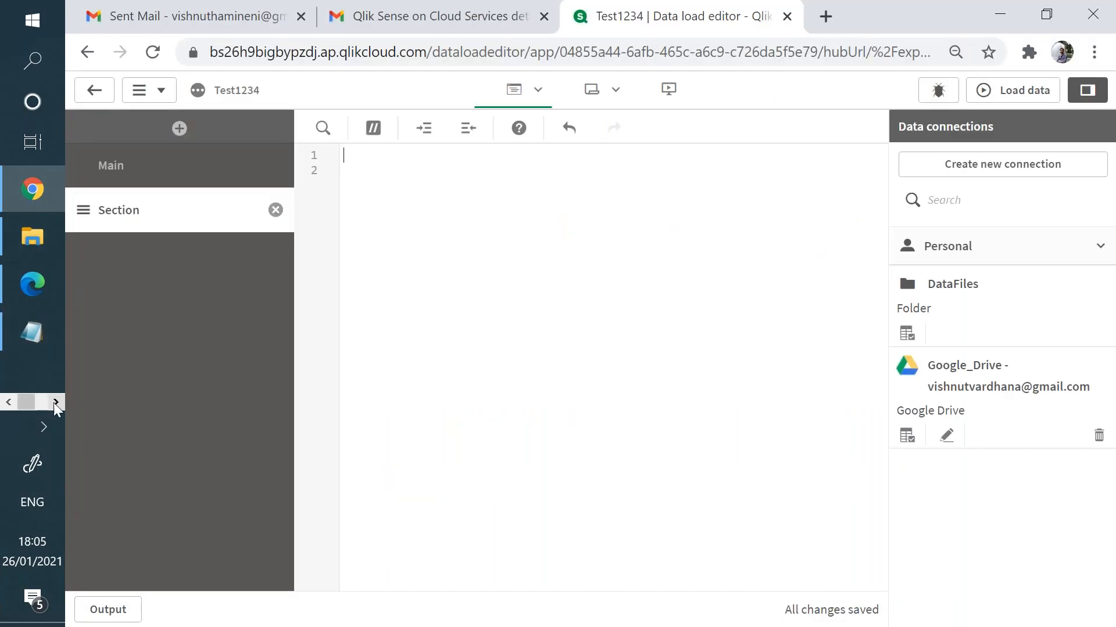
click(56, 402)
click(34, 189)
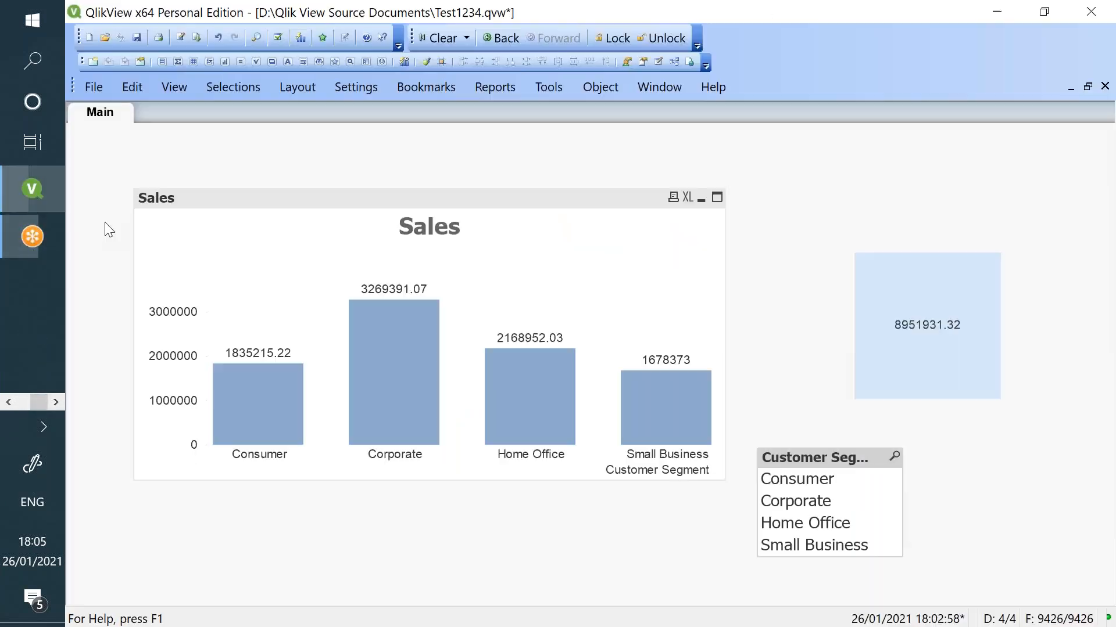
- Begin rewriting the total text box expression as an IF on [Customer Segment]
right_click(935, 355)
click(950, 354)
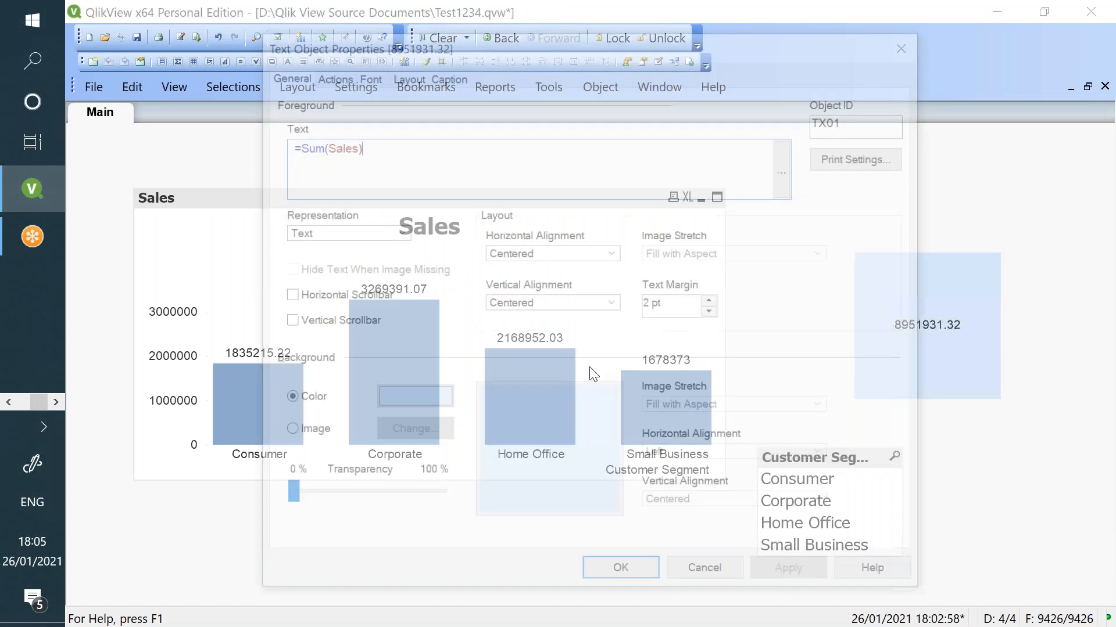
click(293, 144)
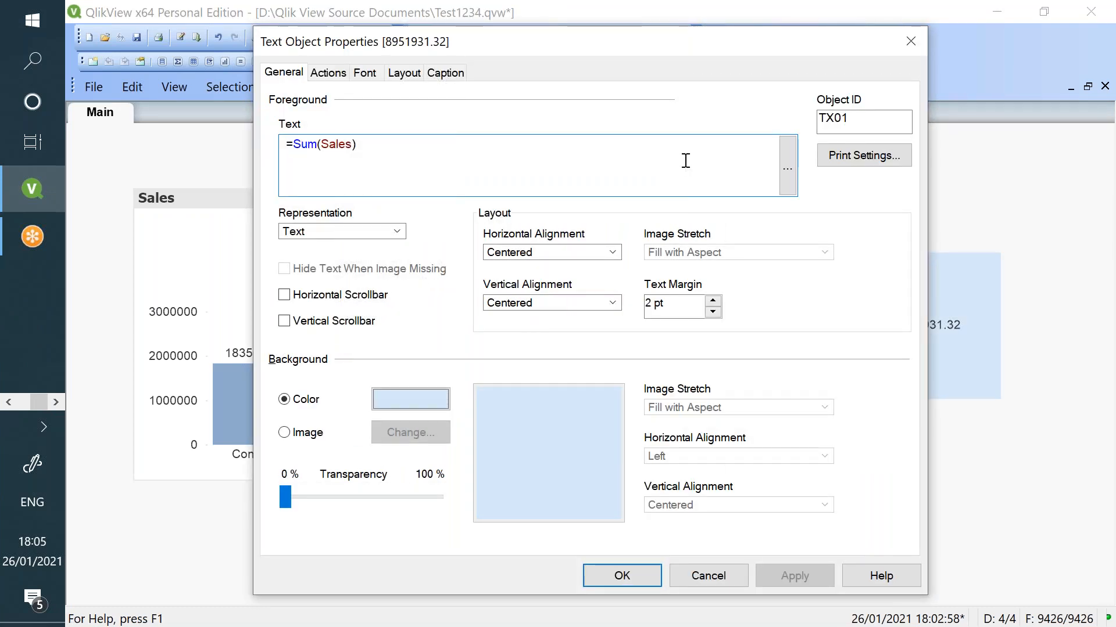
text(IF()
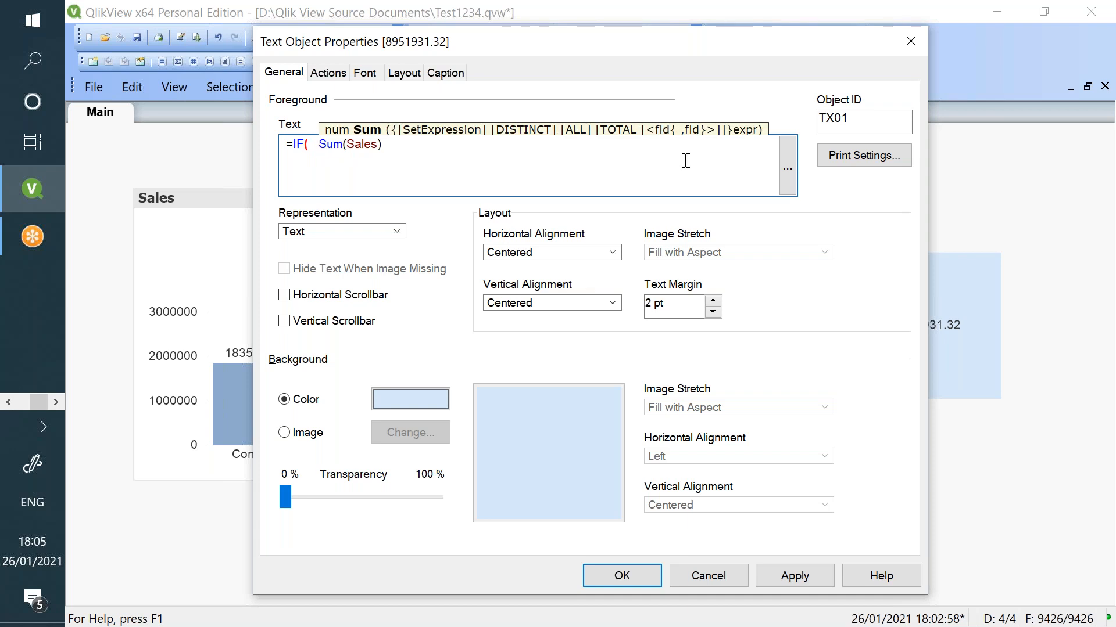
key(Left)
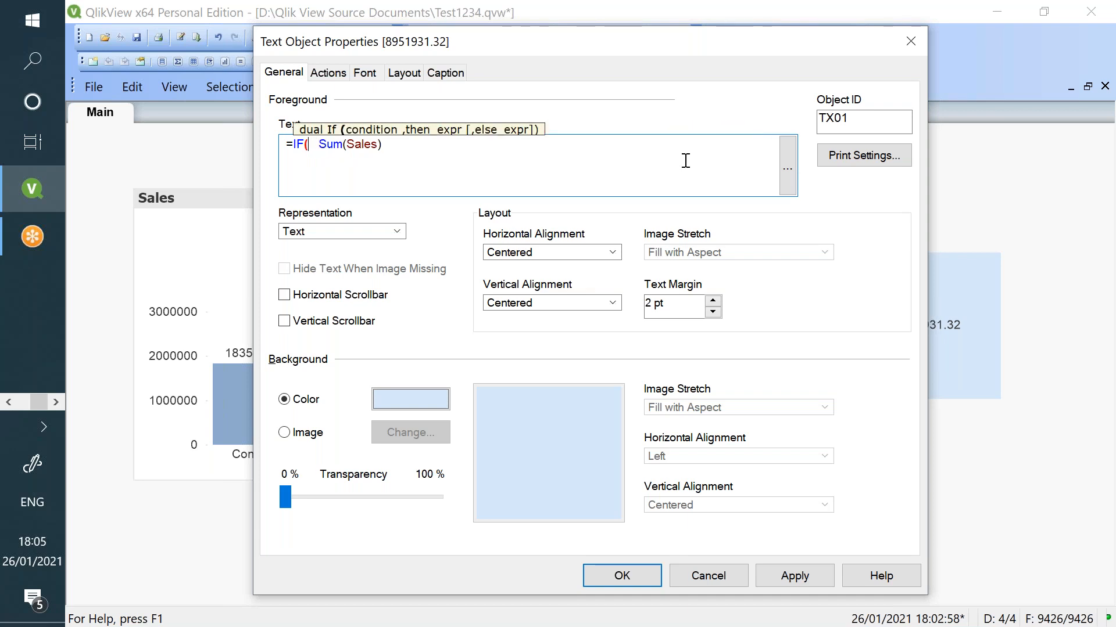
text(cus)
key(Down)
key(Down)
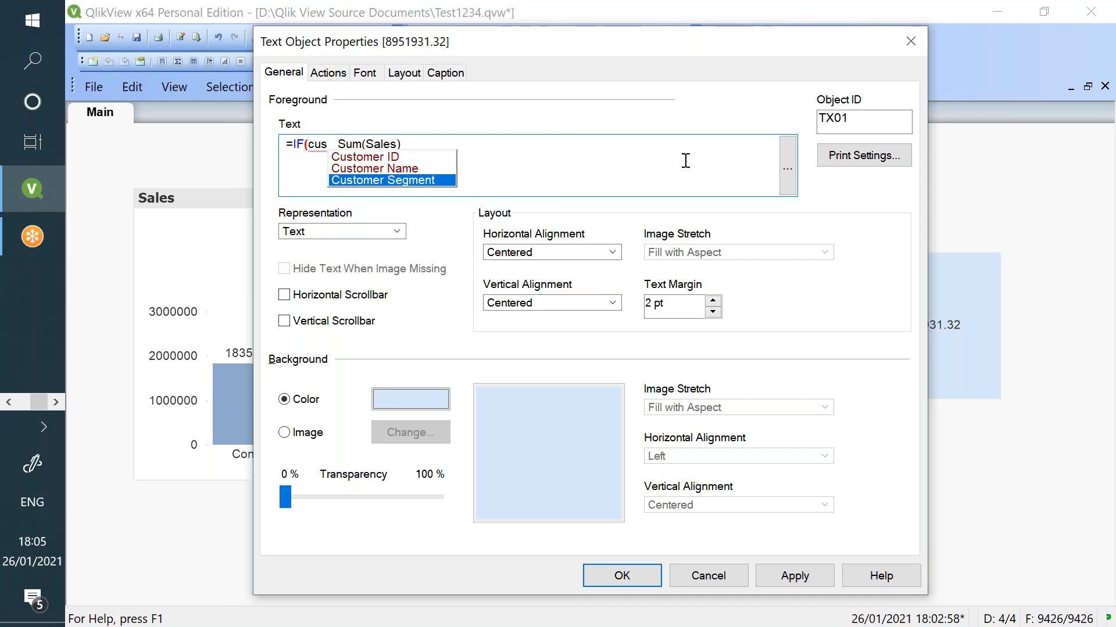
key(Return)
- Complete the condition = 'Corporate' around Sum(Sales) and apply it
text(= )
text(")
text(corporate)
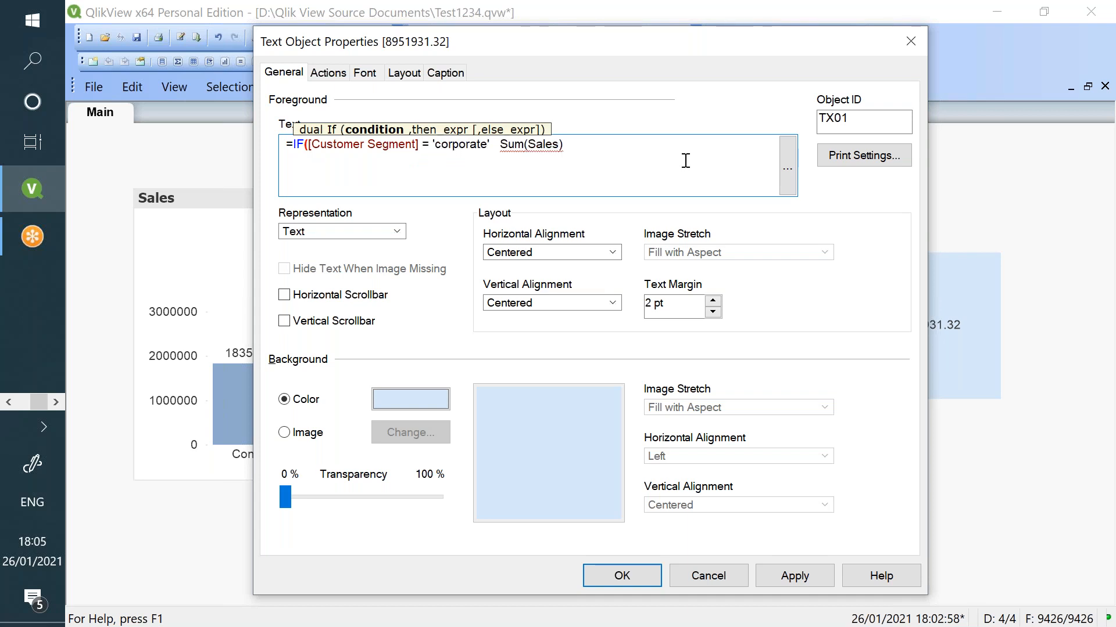
key(BackSpace)
text(C)
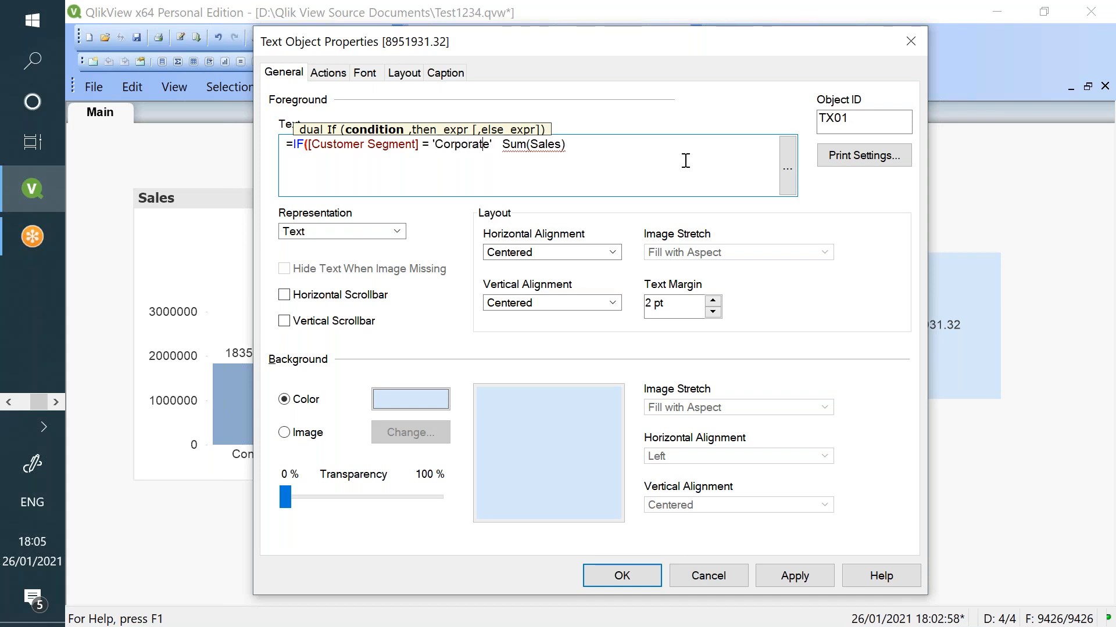
text(,)
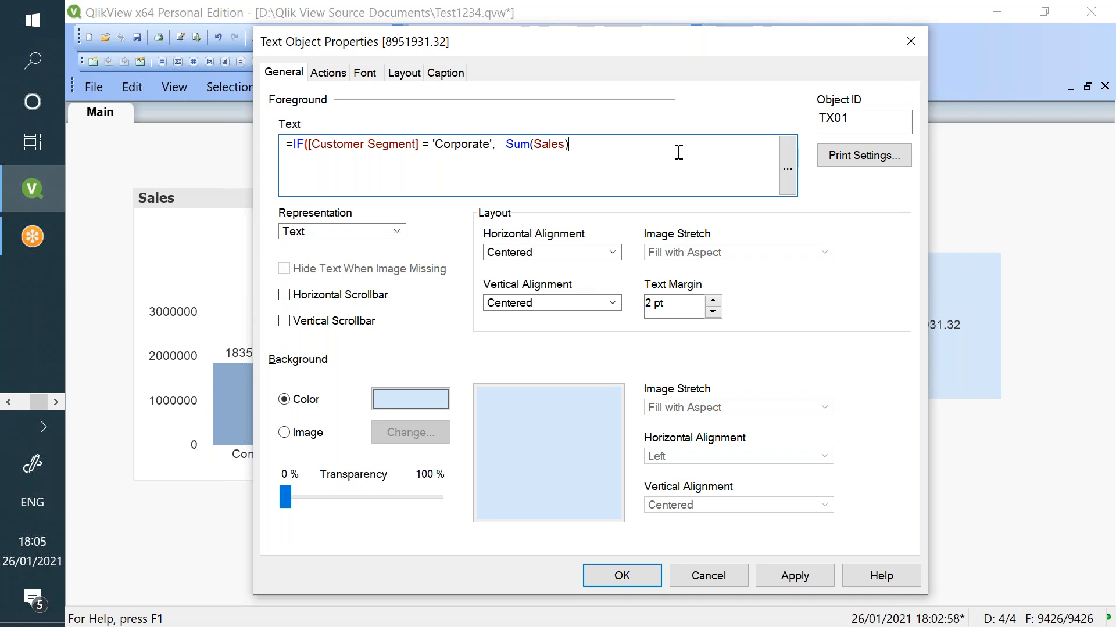
click(782, 572)
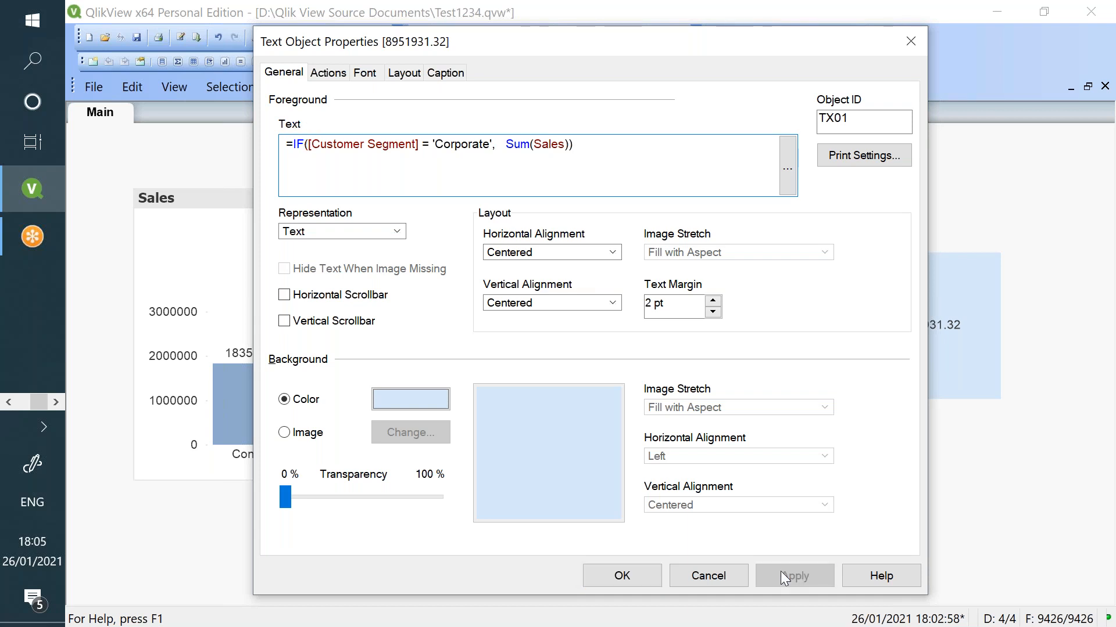
drag(537, 42, 413, 31)
click(581, 564)
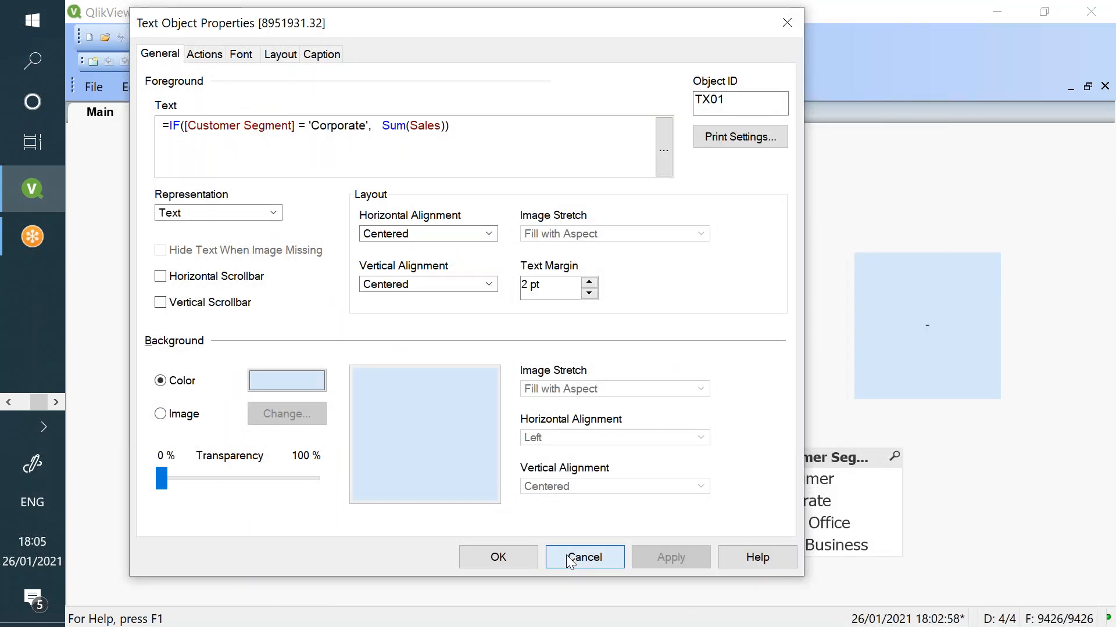
- Filter by Corporate, Consumer, Home Office, then Small Business, watching the conditional total
click(770, 510)
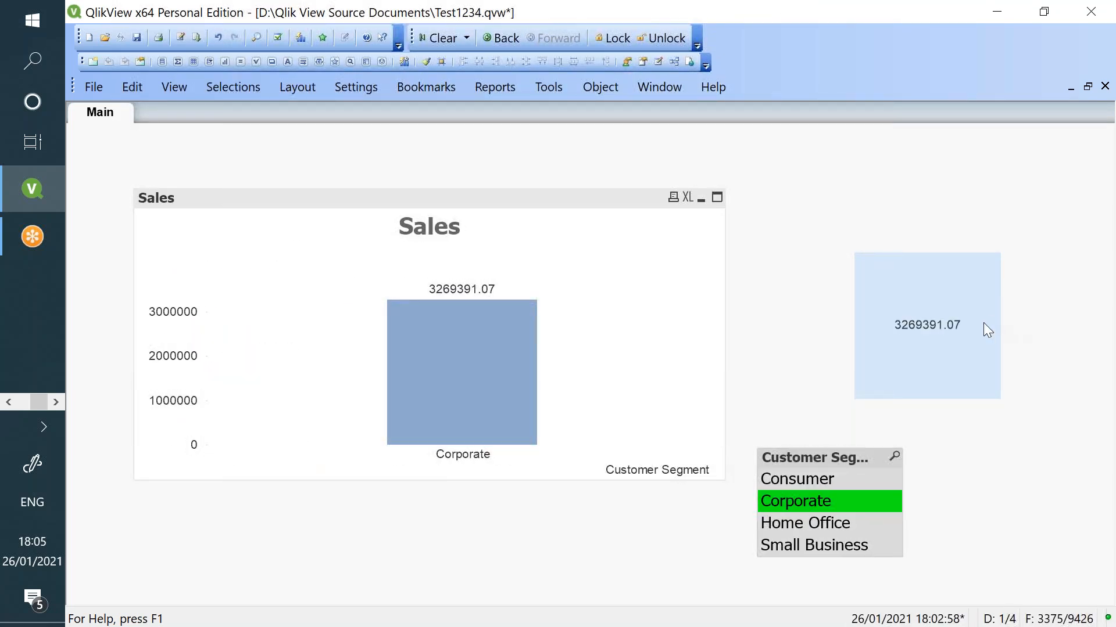
click(834, 479)
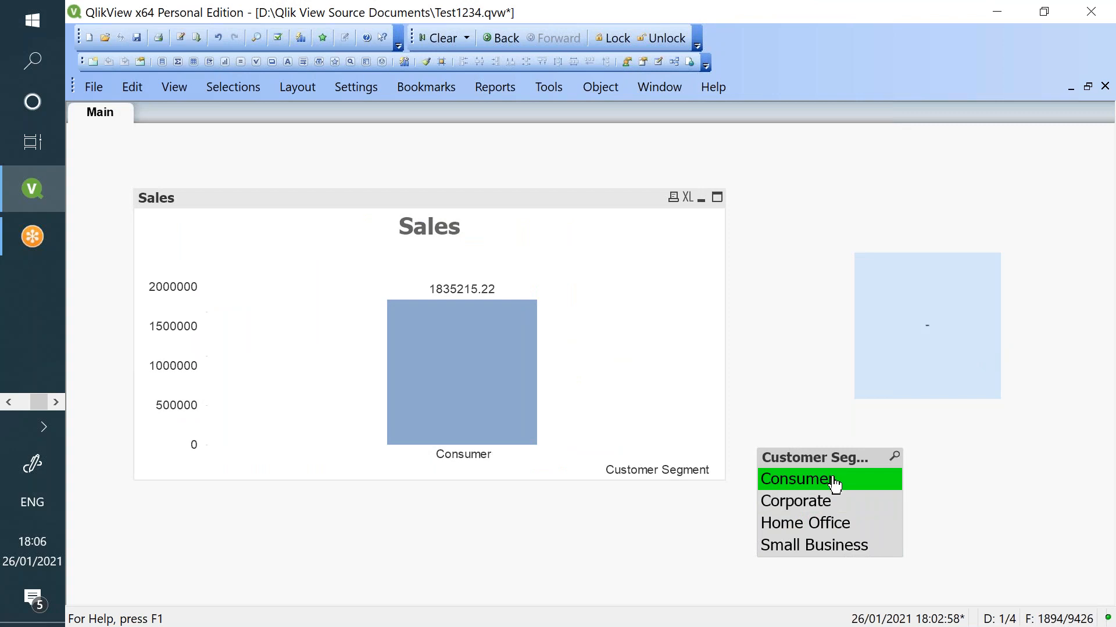
click(828, 523)
click(829, 550)
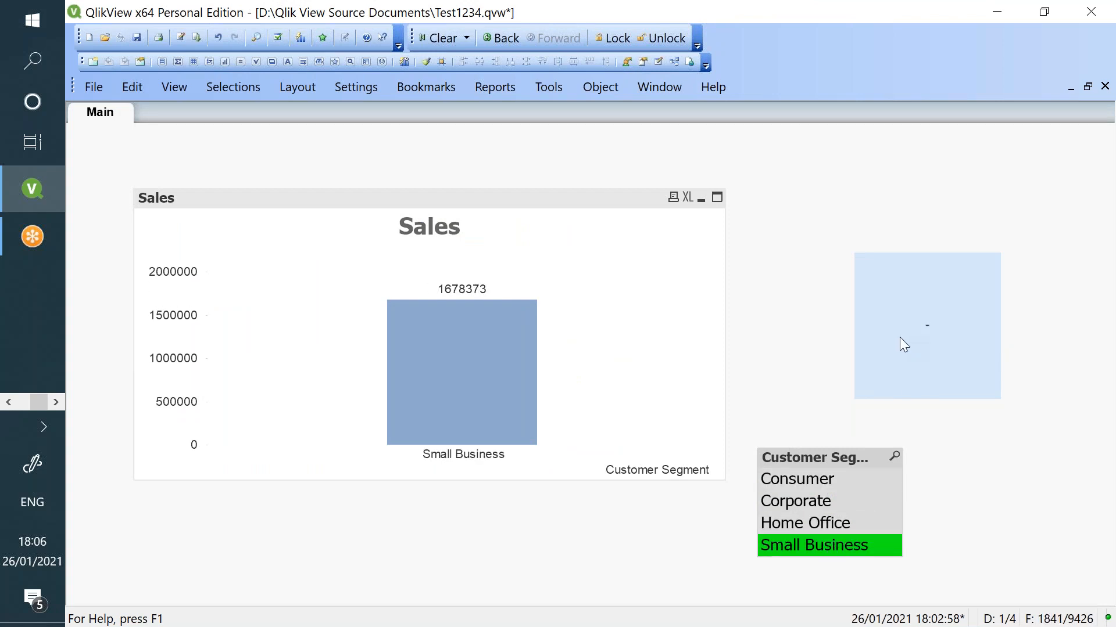
right_click(883, 353)
click(910, 368)
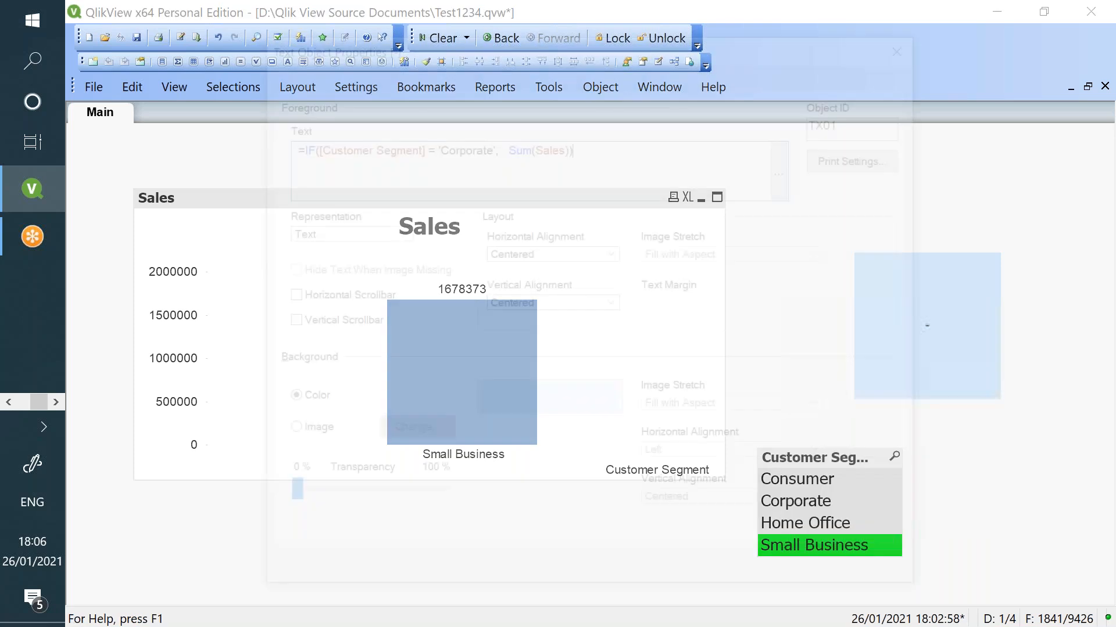
- Highlight Segment, Corporate and Sum(Sales) in the text box expression, then cancel unchanged
double_click(395, 144)
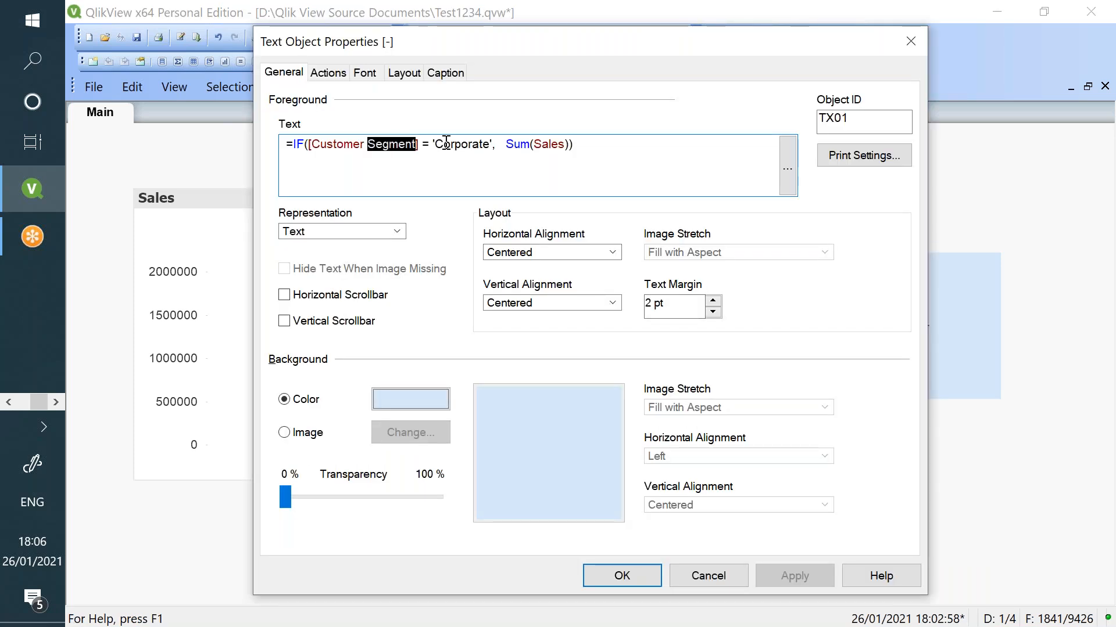
click(443, 144)
double_click(462, 144)
drag(506, 144, 279, 135)
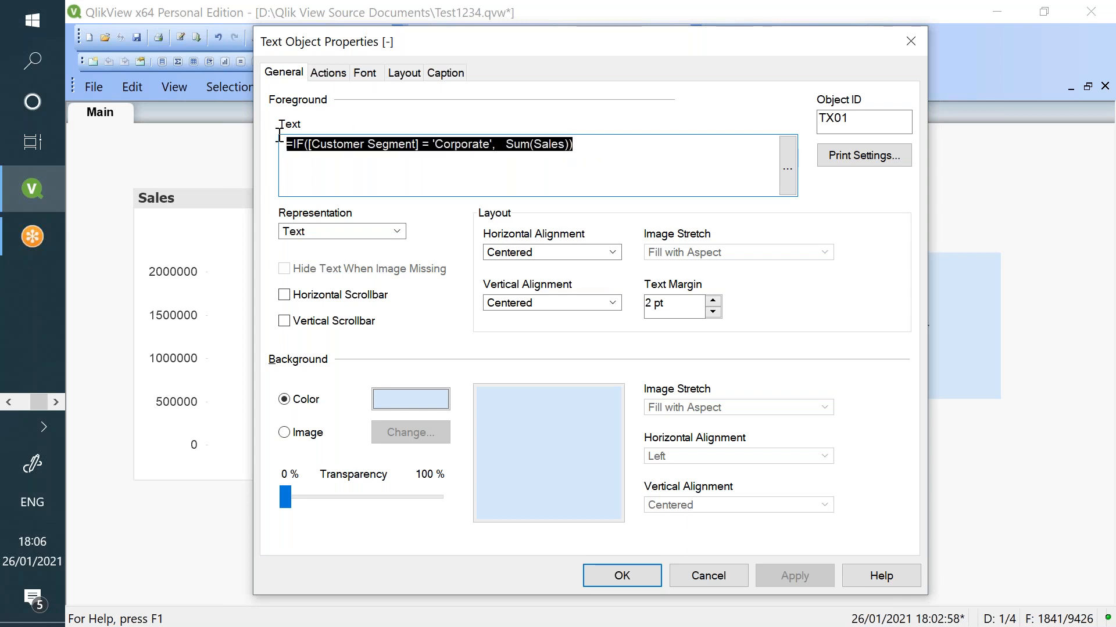
click(715, 585)
- Clear the Small Business and Corporate selections so all four segments show
click(813, 554)
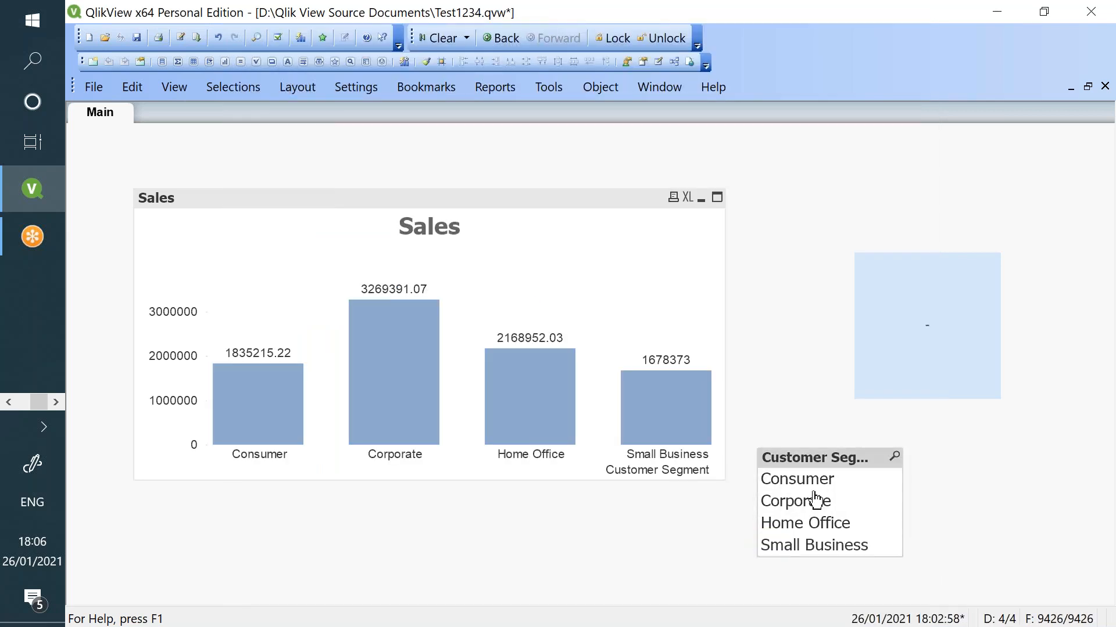
click(816, 506)
click(816, 509)
click(9, 402)
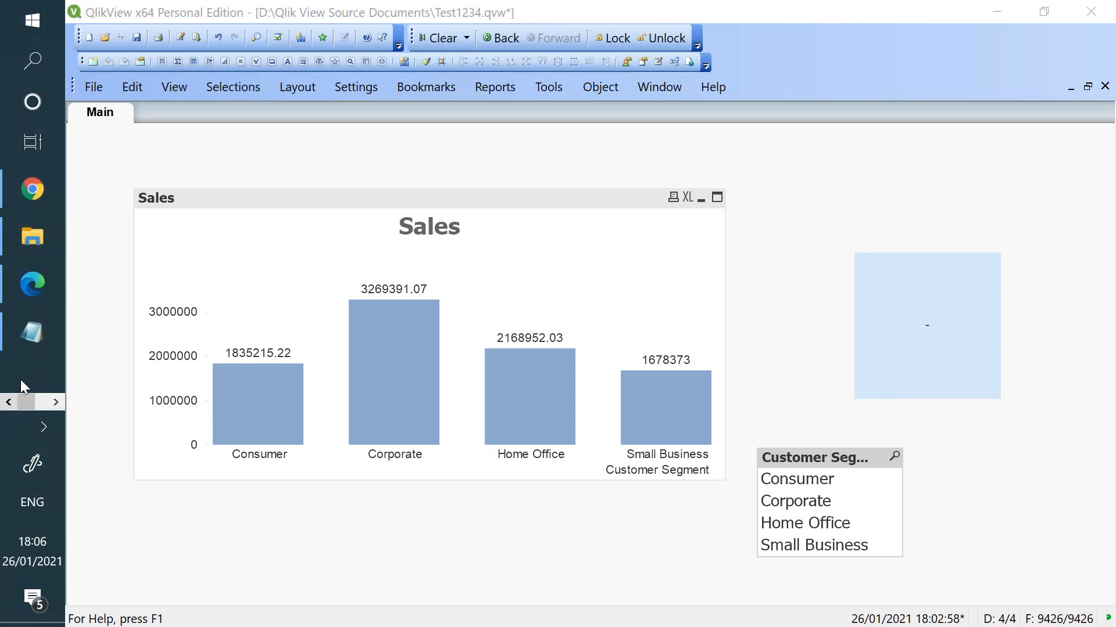
click(29, 347)
- Highlight the SET Identifiers, SET Operators and SET Modifiers lines in the notes
scroll(323, 418, down, 7)
scroll(323, 419, up, 6)
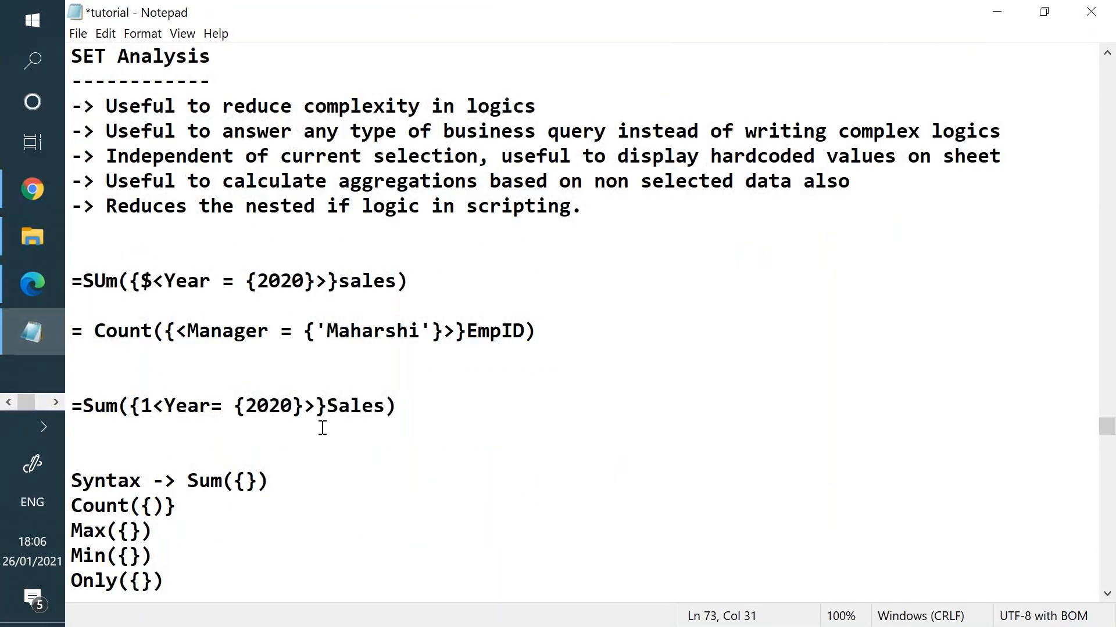
scroll(324, 421, down, 10)
scroll(324, 421, up, 1)
drag(267, 188, 69, 182)
drag(230, 214, 71, 206)
drag(246, 224, 75, 184)
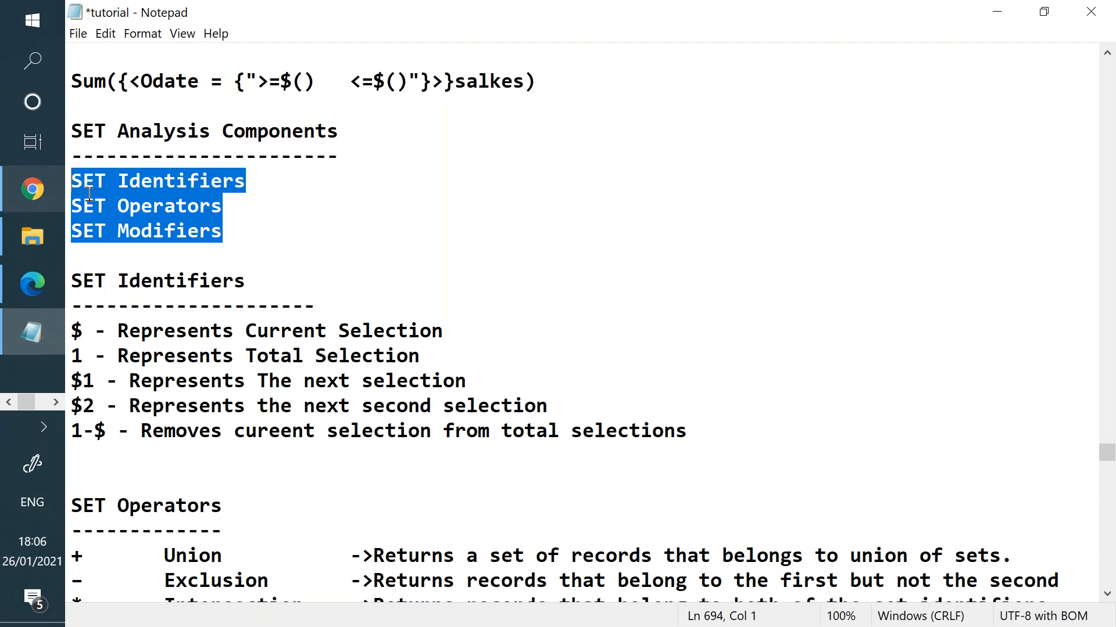
double_click(90, 187)
double_click(94, 206)
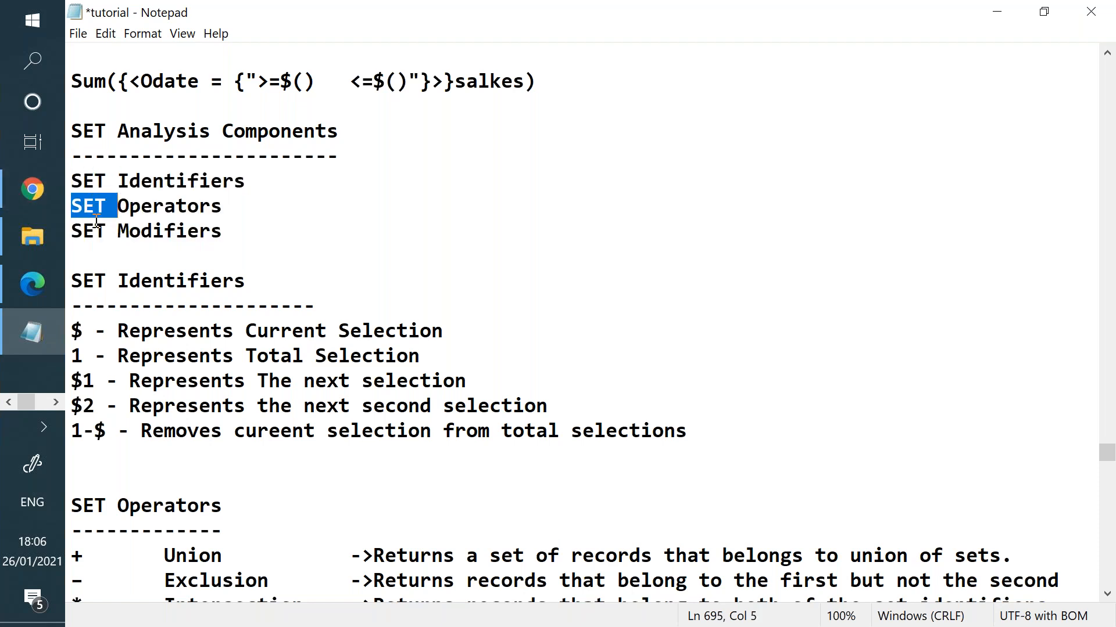
double_click(95, 227)
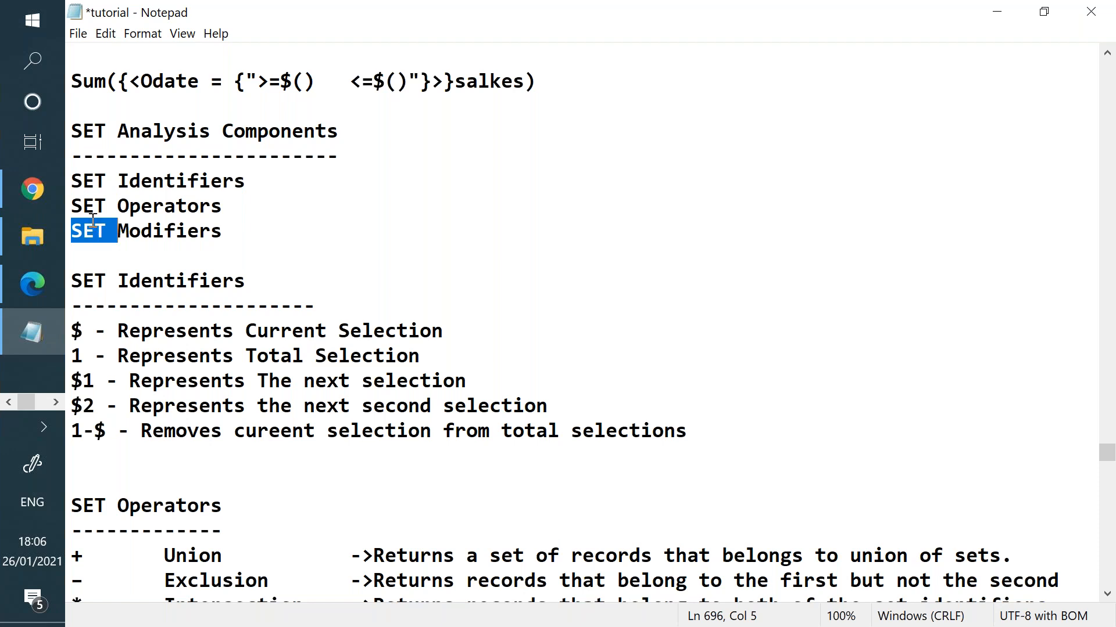
- Highlight the SET Identifiers heading and each identifier symbol through 1-$
drag(79, 281, 277, 289)
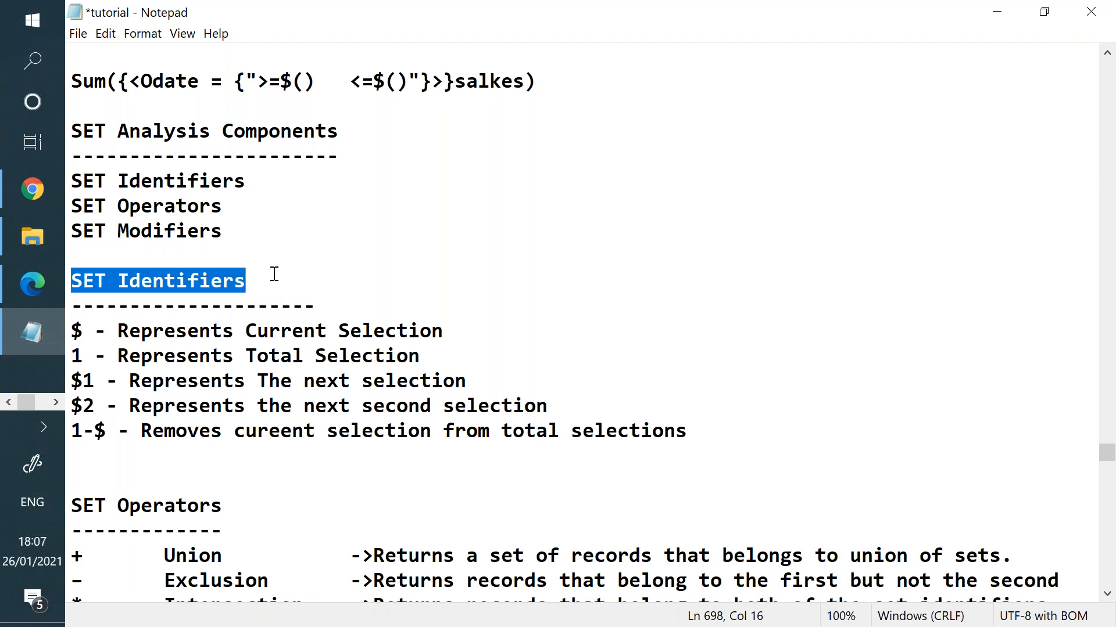
drag(273, 276, 71, 279)
drag(88, 334, 68, 434)
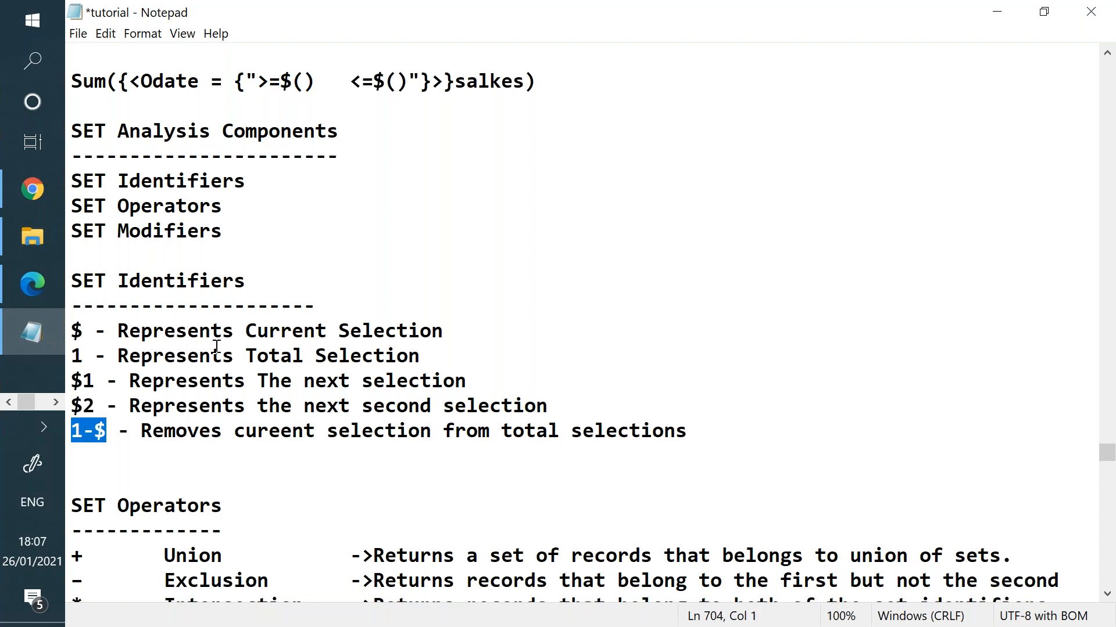
scroll(217, 346, down, 3)
click(83, 356)
click(93, 388)
- Highlight the operator names Union, Exclusion, Intersection and Symmetric Difference
click(92, 405)
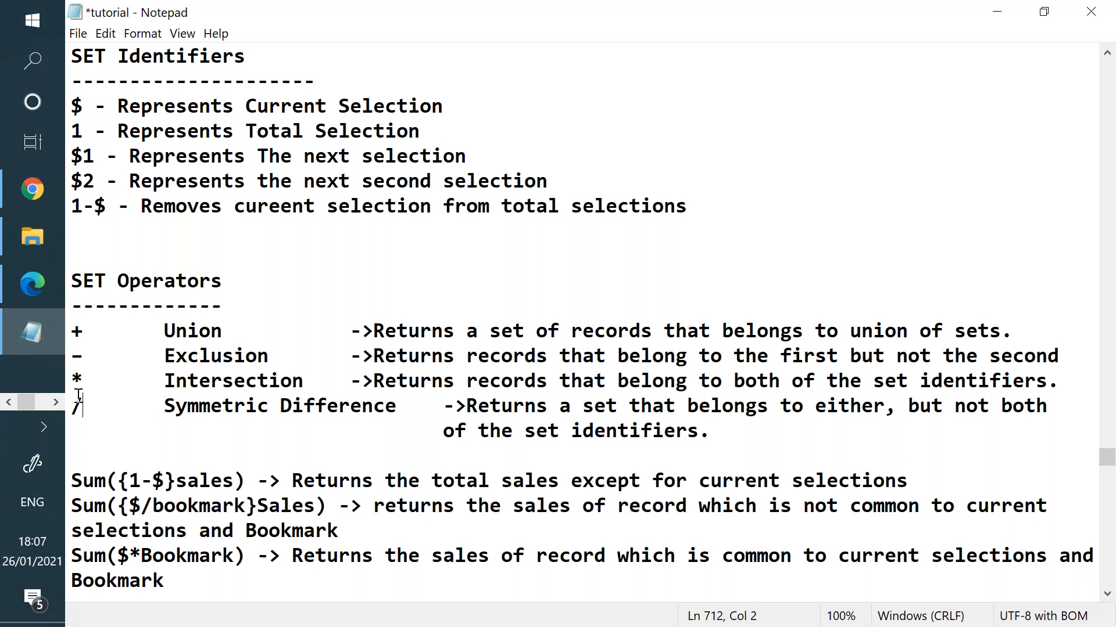
double_click(183, 332)
double_click(198, 357)
double_click(210, 381)
double_click(216, 404)
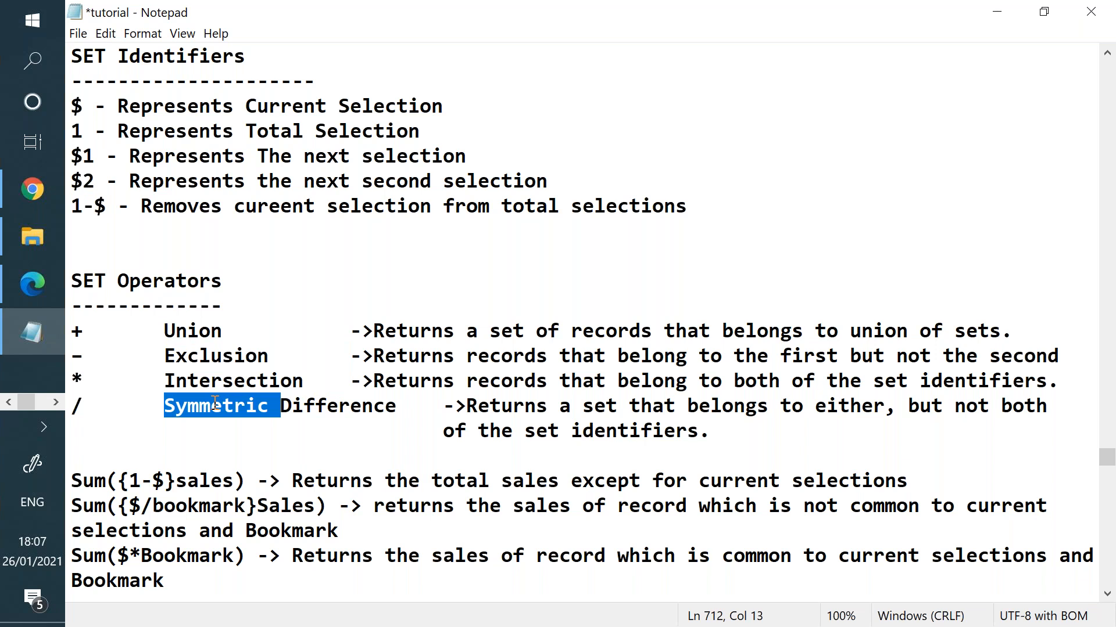
click(189, 331)
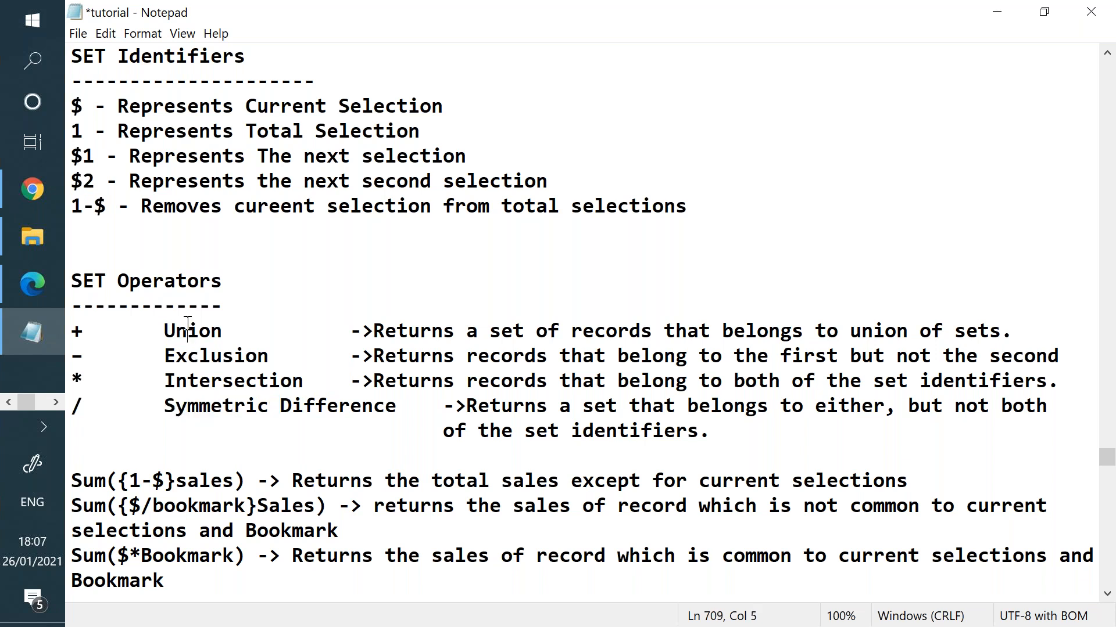
double_click(197, 355)
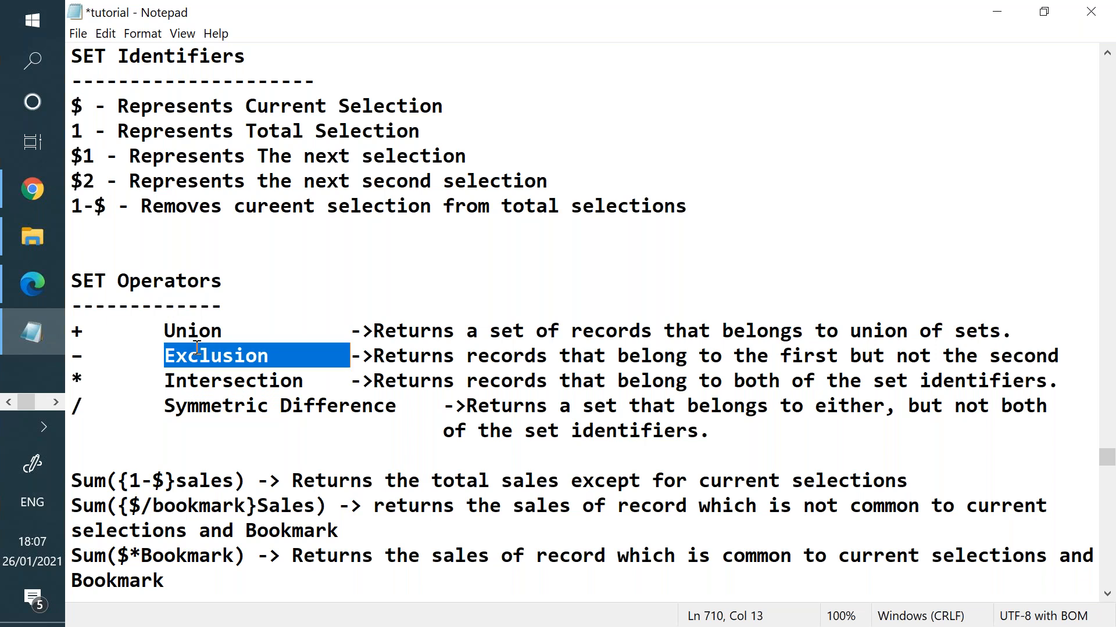
double_click(201, 378)
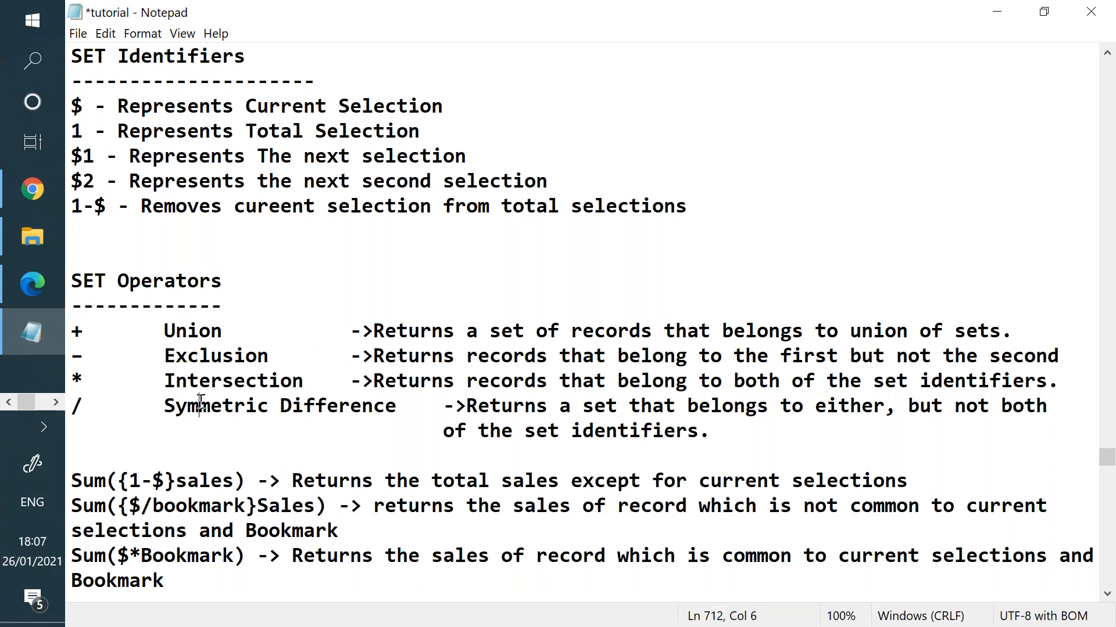
double_click(201, 401)
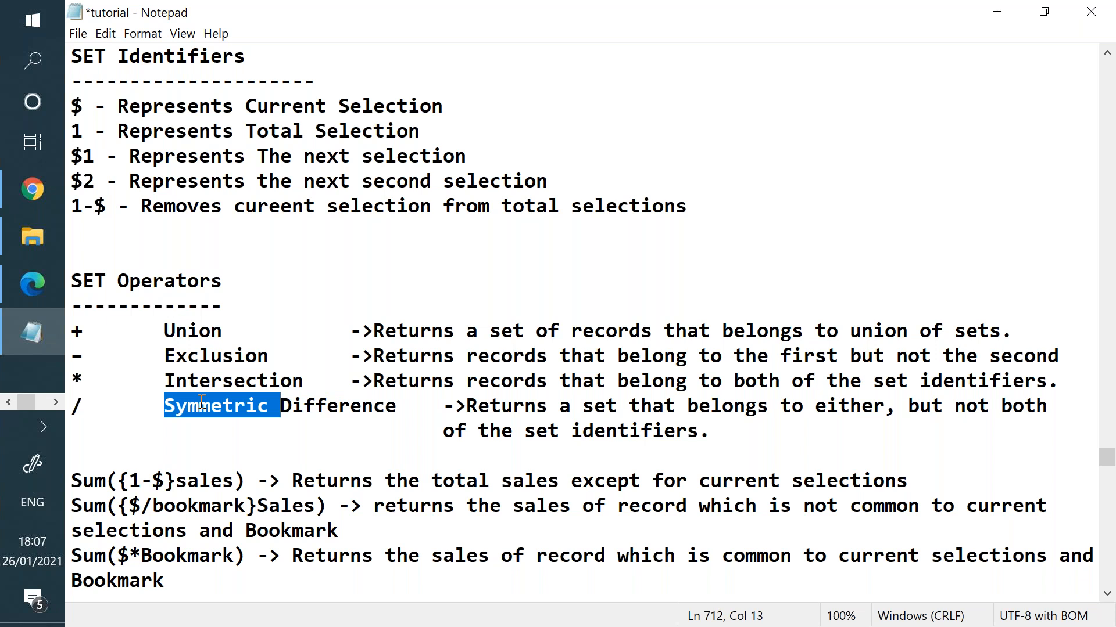
- Highlight the SET Identifiers and SET Modifiers headings and the <> modifier
scroll(198, 388, up, 3)
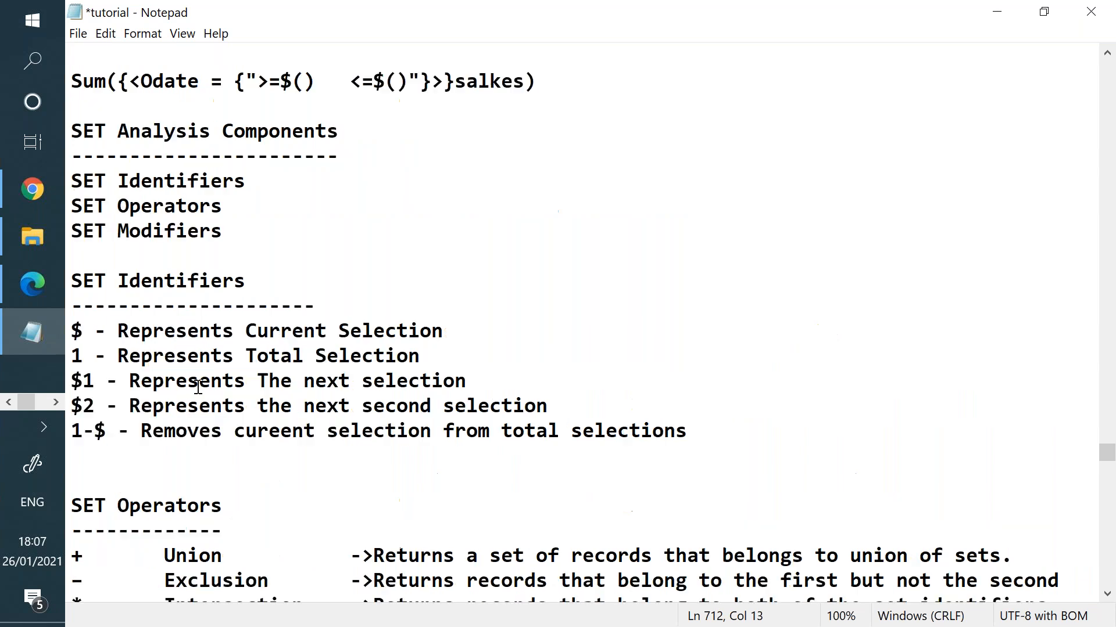
scroll(195, 381, up, 1)
scroll(174, 296, down, 3)
drag(117, 156, 736, 559)
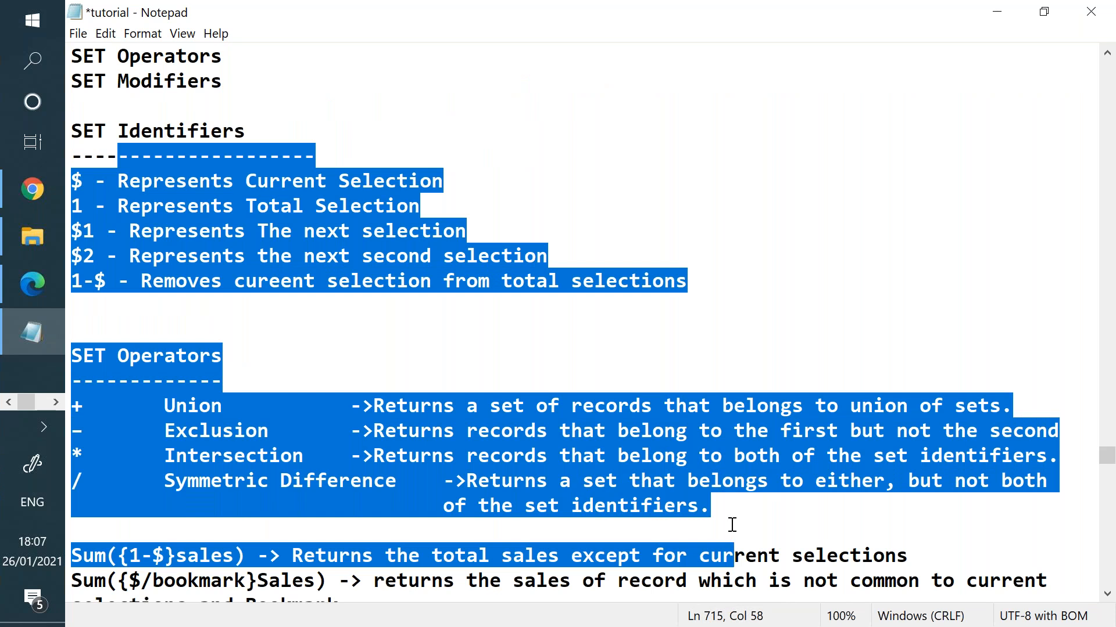
click(280, 205)
drag(176, 130, 221, 131)
scroll(244, 248, down, 3)
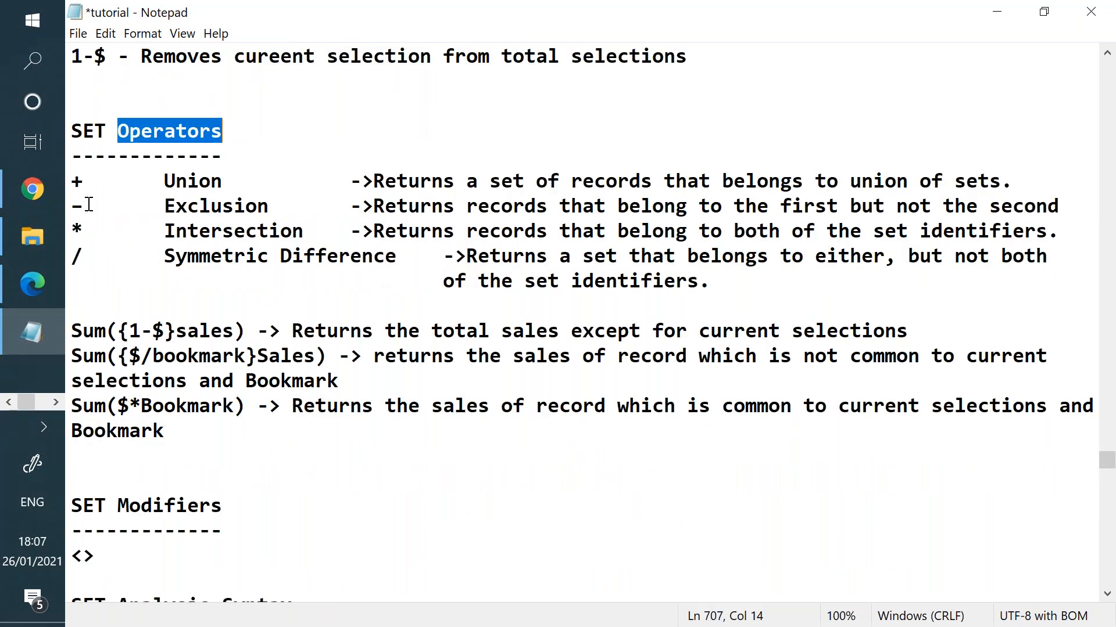
drag(84, 205, 73, 204)
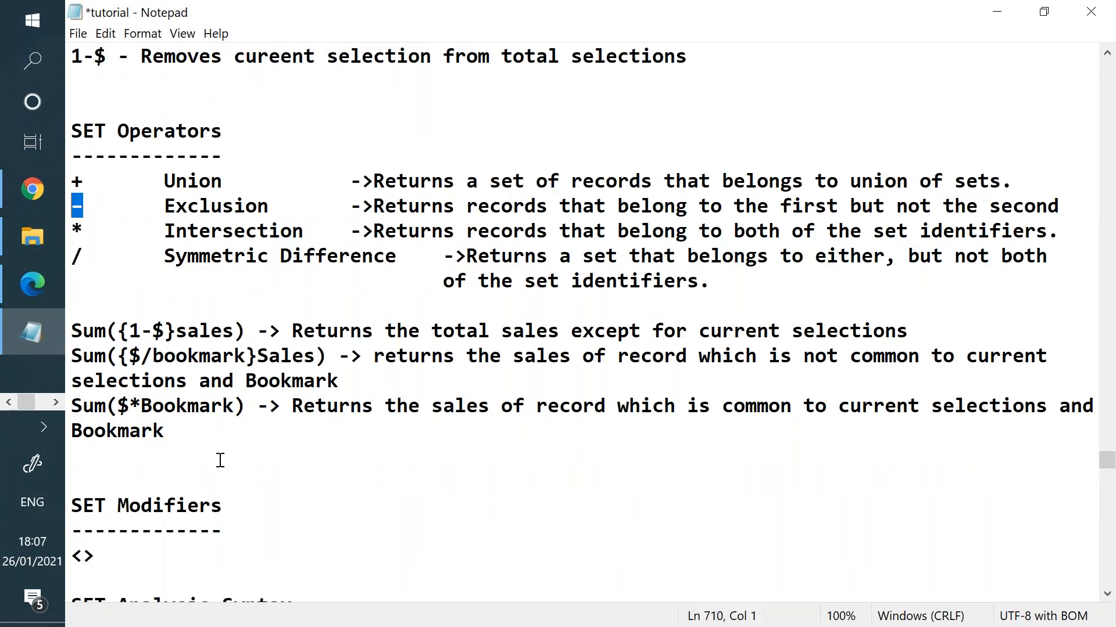
scroll(221, 459, down, 2)
drag(225, 356, 83, 360)
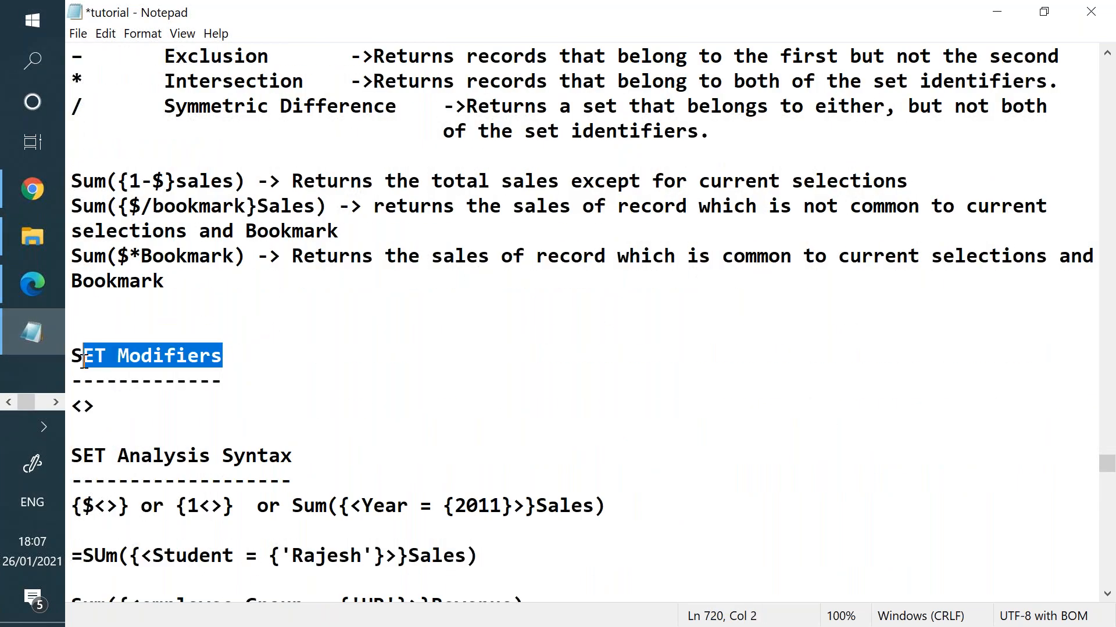
drag(98, 406, 78, 407)
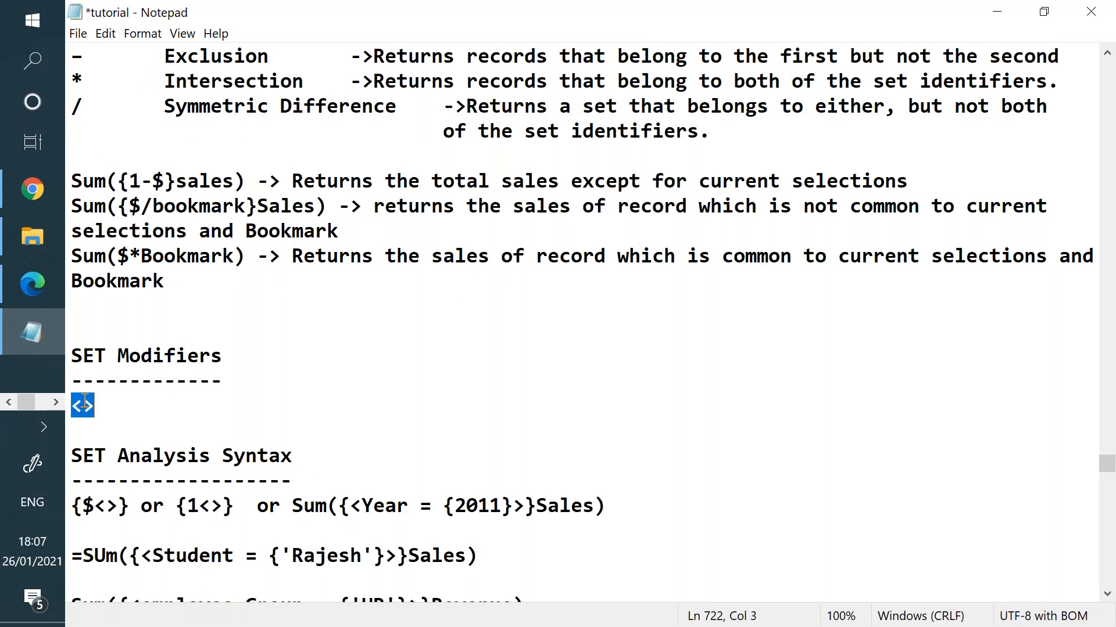
- Switch from the notes to the browser's Qlik data load editor
scroll(95, 405, up, 2)
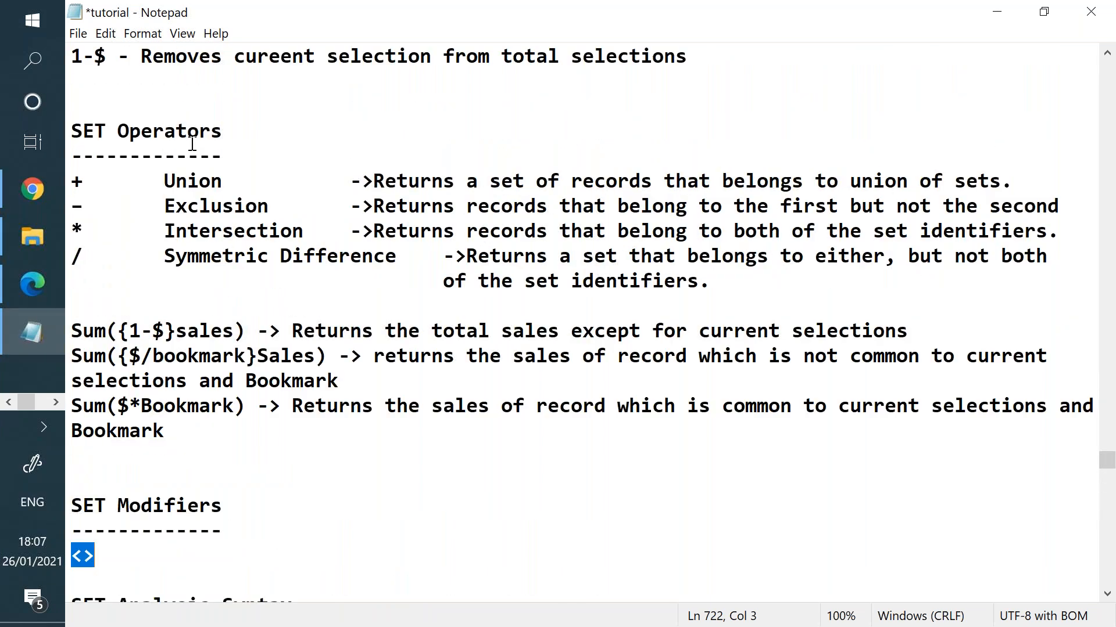
scroll(192, 144, up, 2)
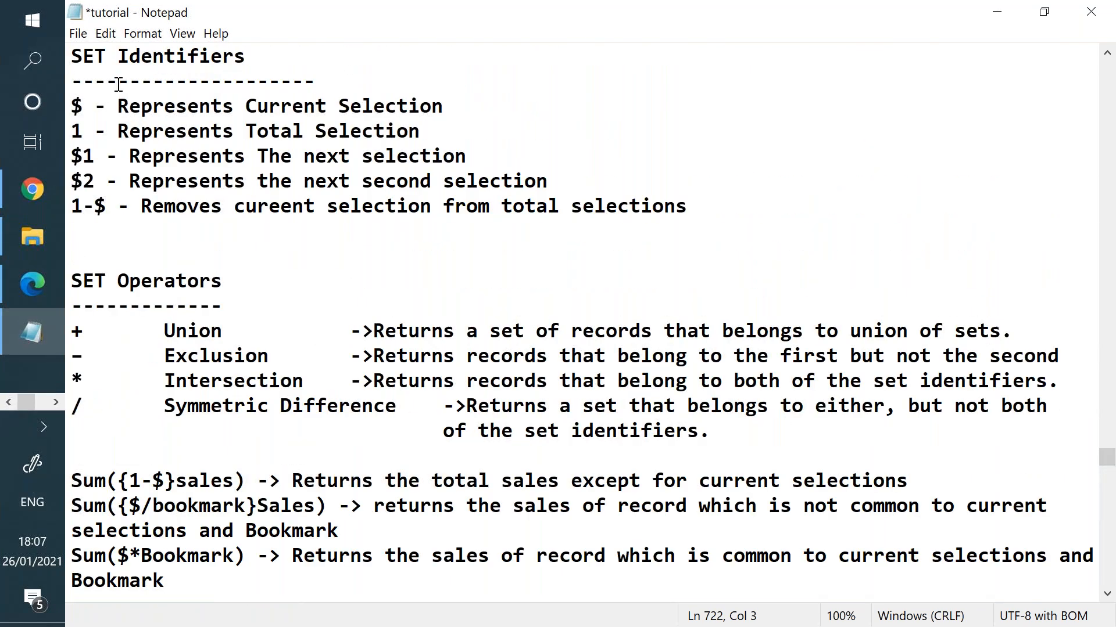
click(12, 197)
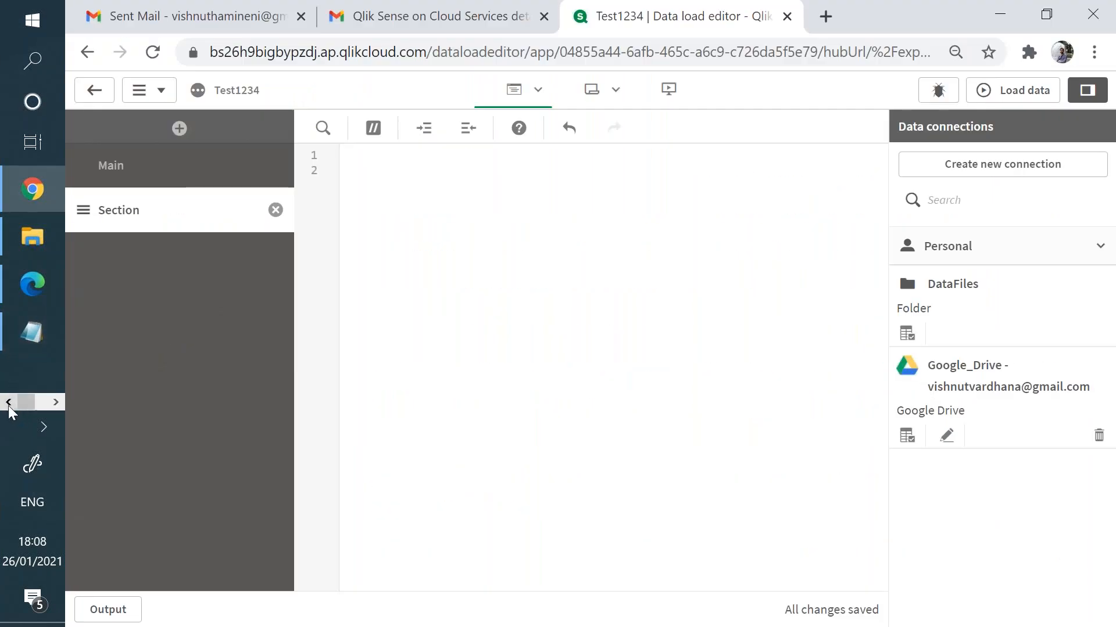
click(10, 407)
- Back in the QlikView document, remove the light-blue text object from the sheet
click(57, 405)
click(32, 189)
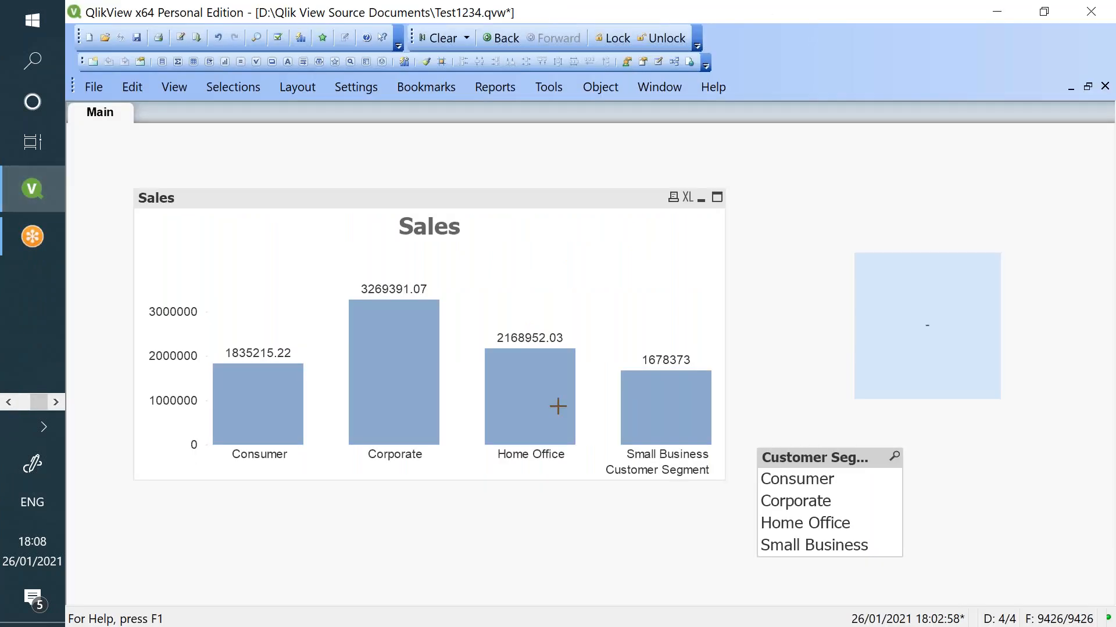
double_click(976, 309)
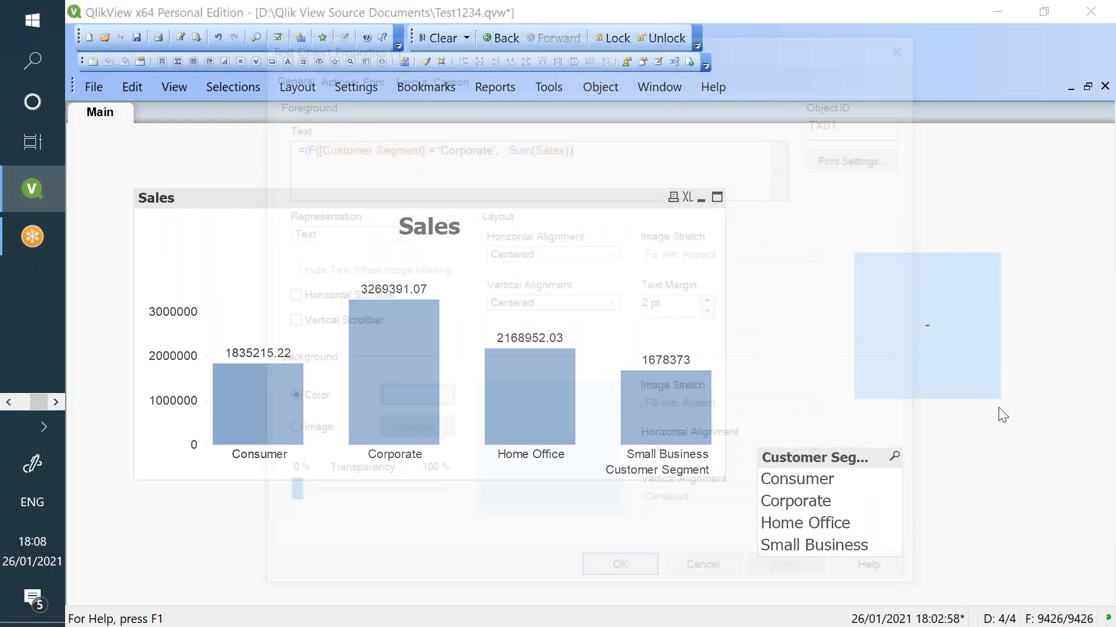
click(723, 567)
right_click(877, 368)
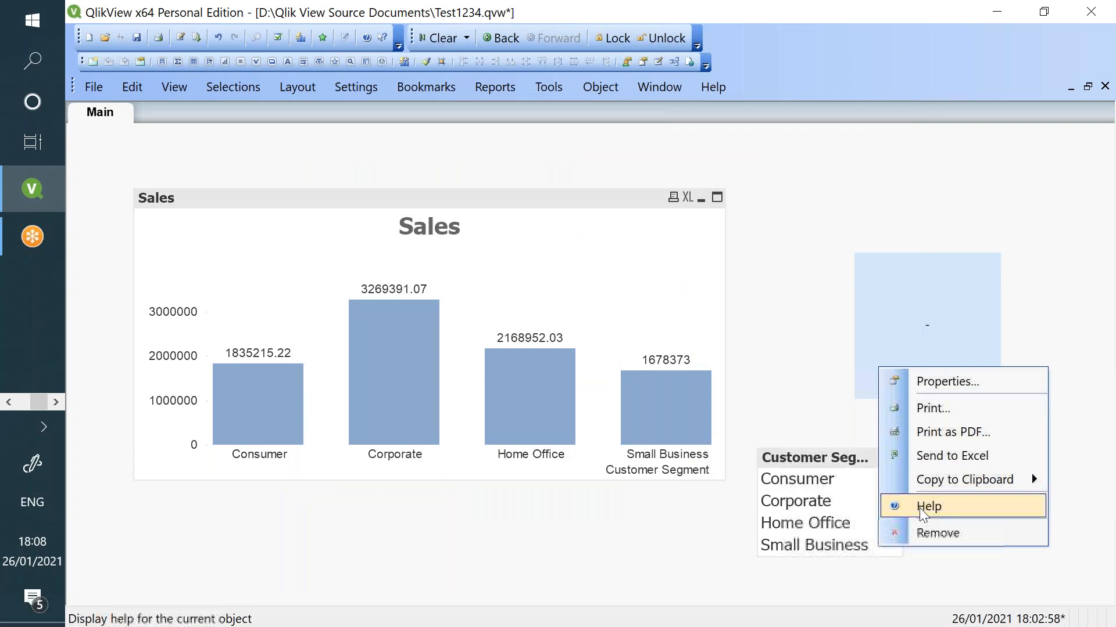
click(924, 538)
click(550, 351)
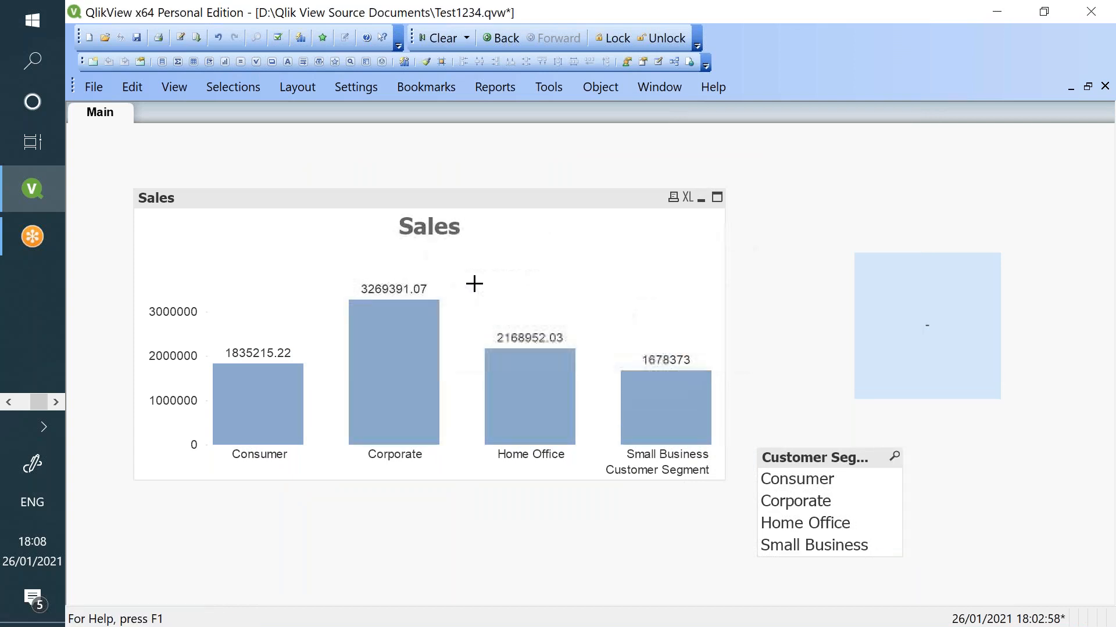
- Insert the {1} set identifier into the Sales chart expression, making it =Sum({1}Sales)
right_click(475, 272)
click(587, 234)
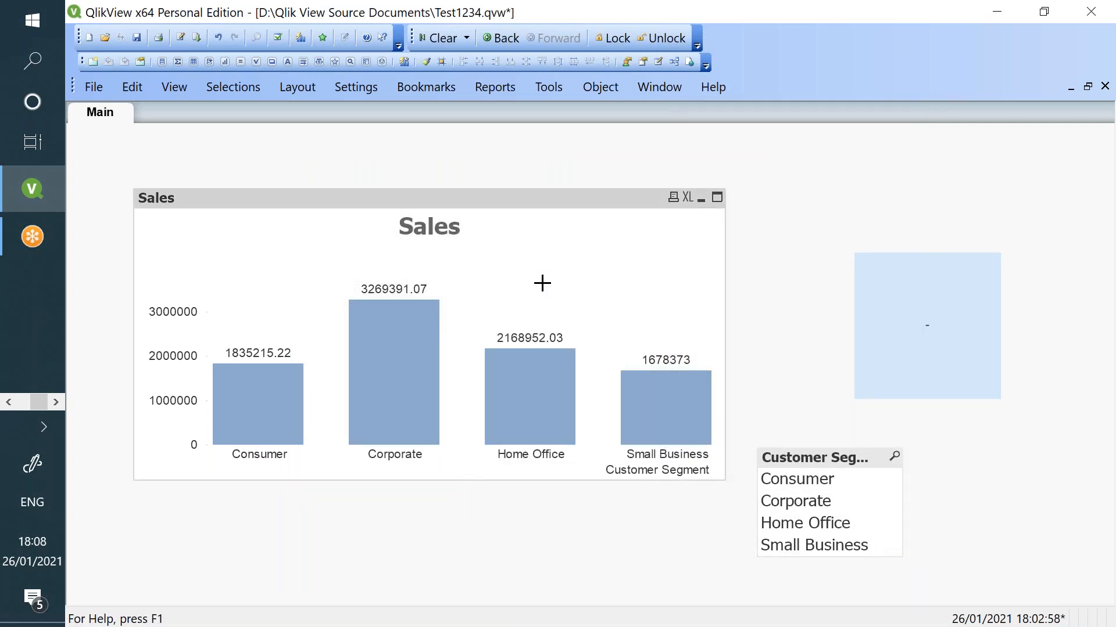
right_click(529, 264)
click(563, 278)
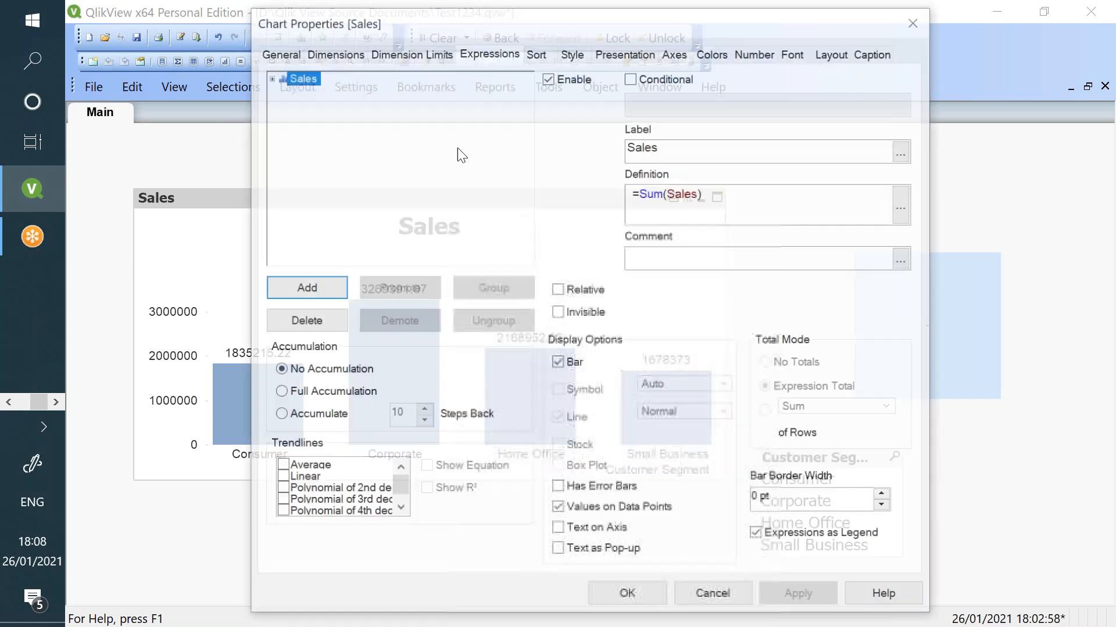
click(674, 191)
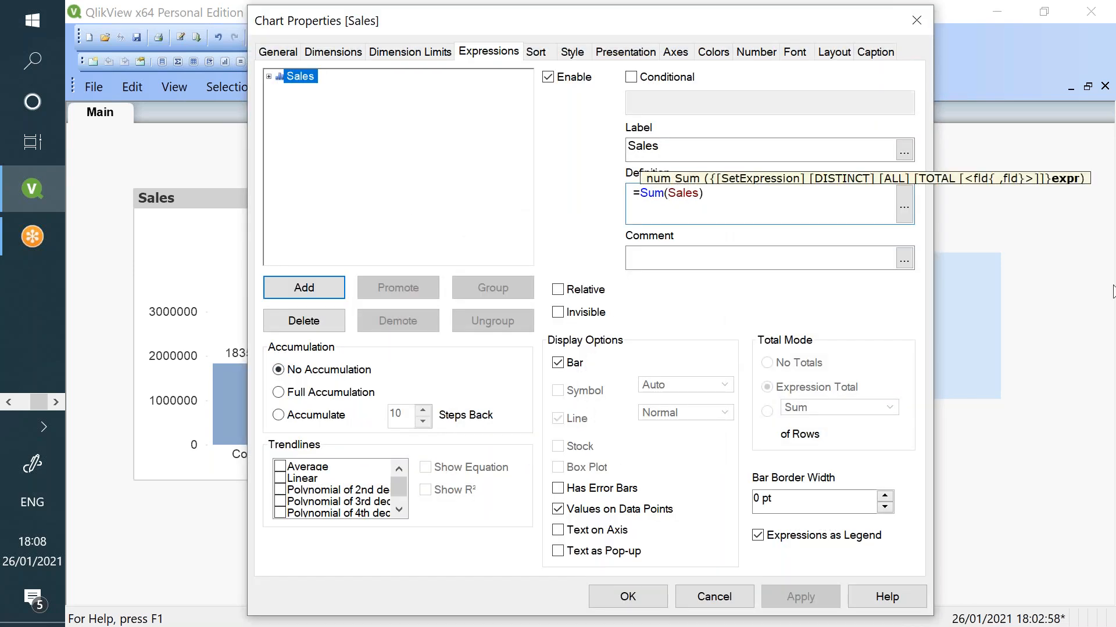
text({})
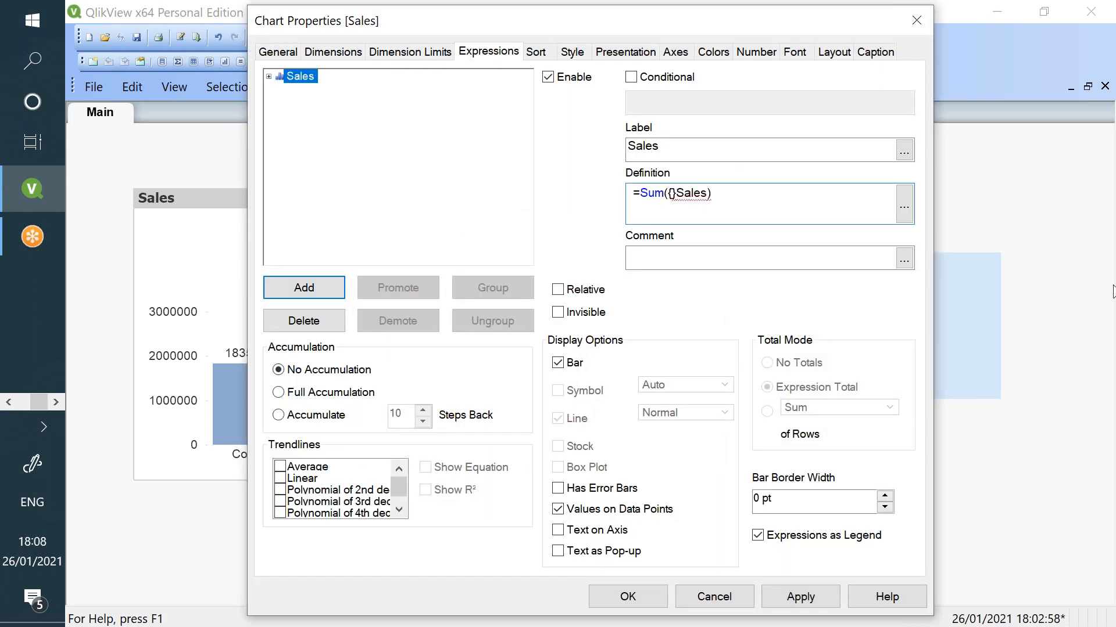
text(1)
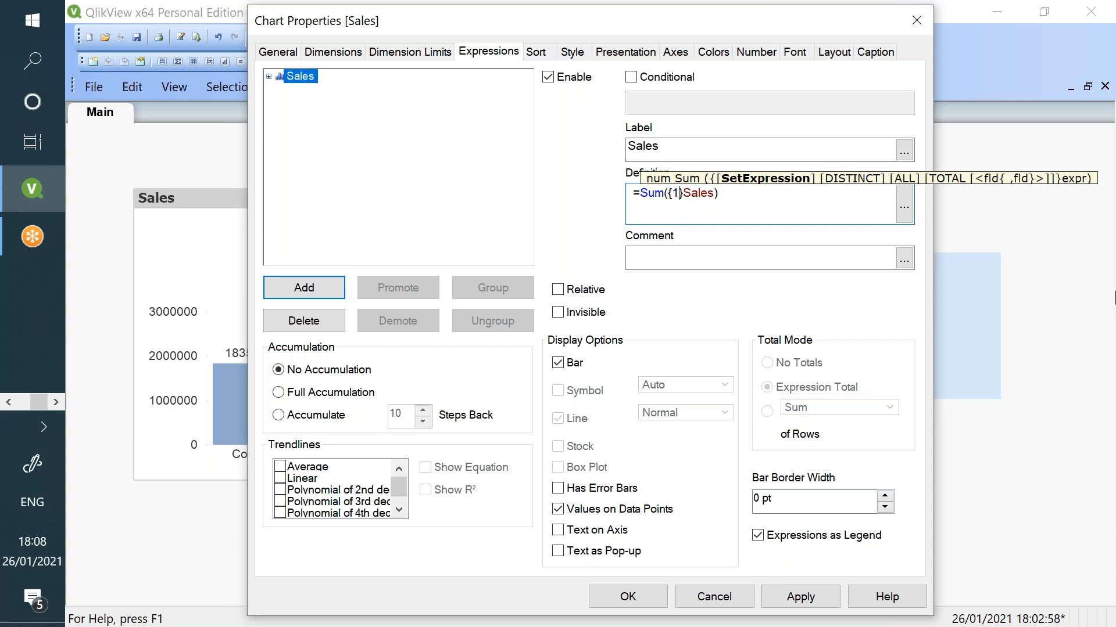
click(904, 209)
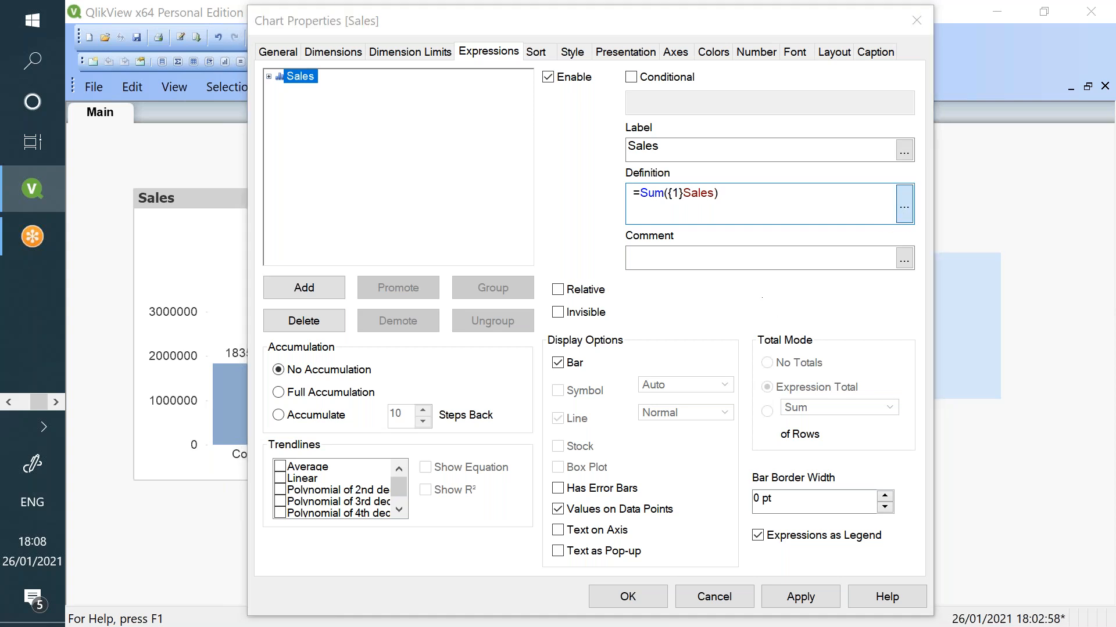
drag(164, 105, 143, 104)
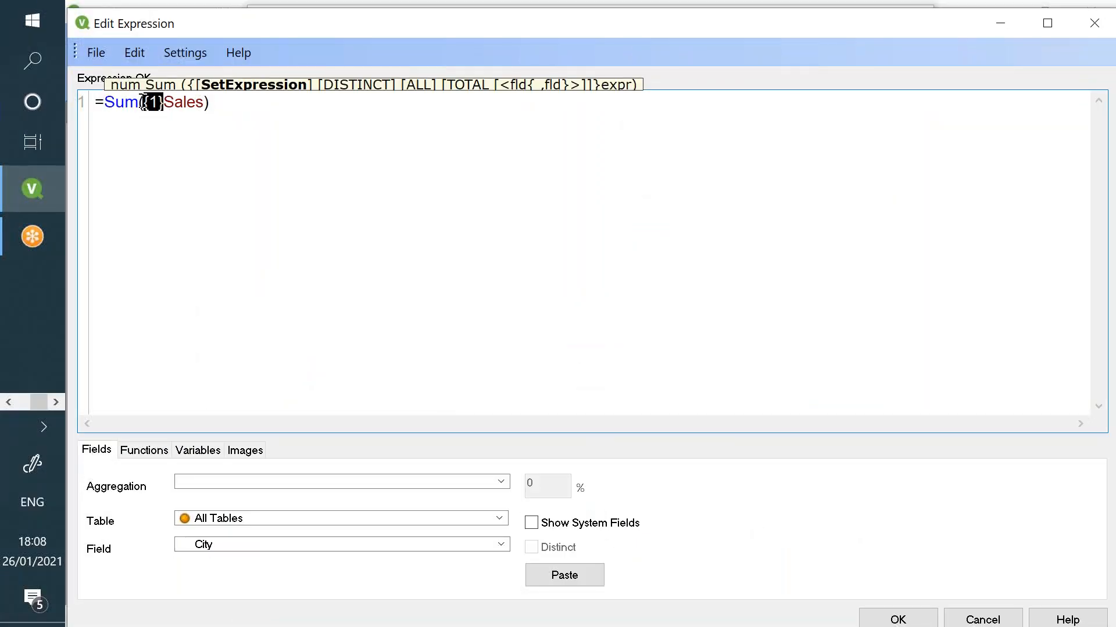
- Switch to the Notepad tutorial notes and highlight the SET Identifiers heading
click(8, 402)
click(30, 334)
click(72, 133)
drag(129, 57, 248, 76)
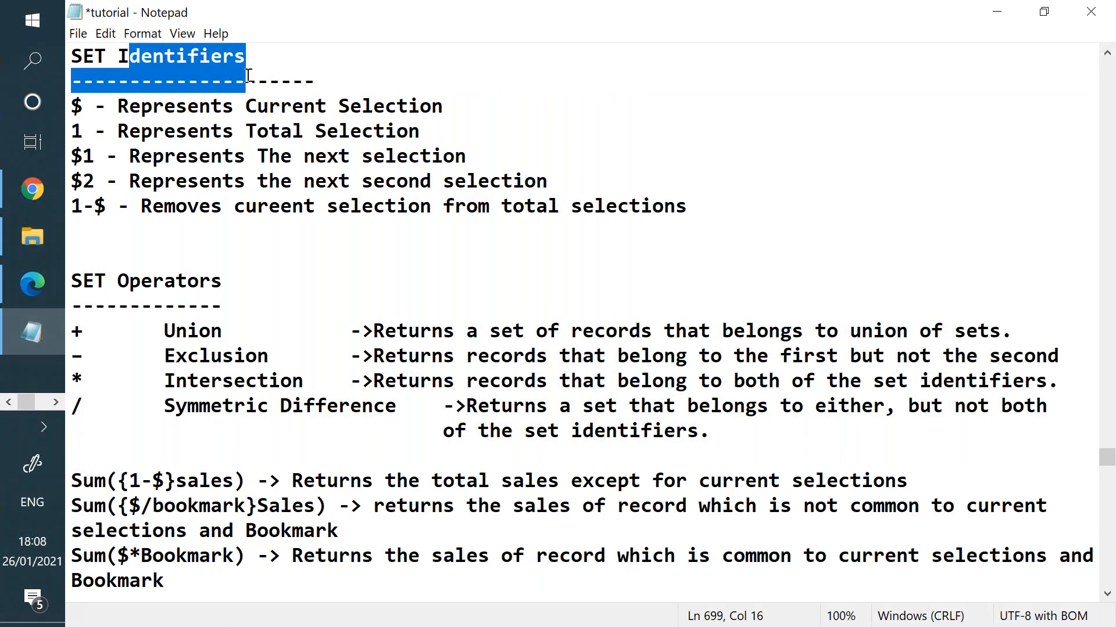
- Highlight 'Represents Total Selection' for identifier 1, then return to QlikView's expression editor
drag(78, 133, 443, 137)
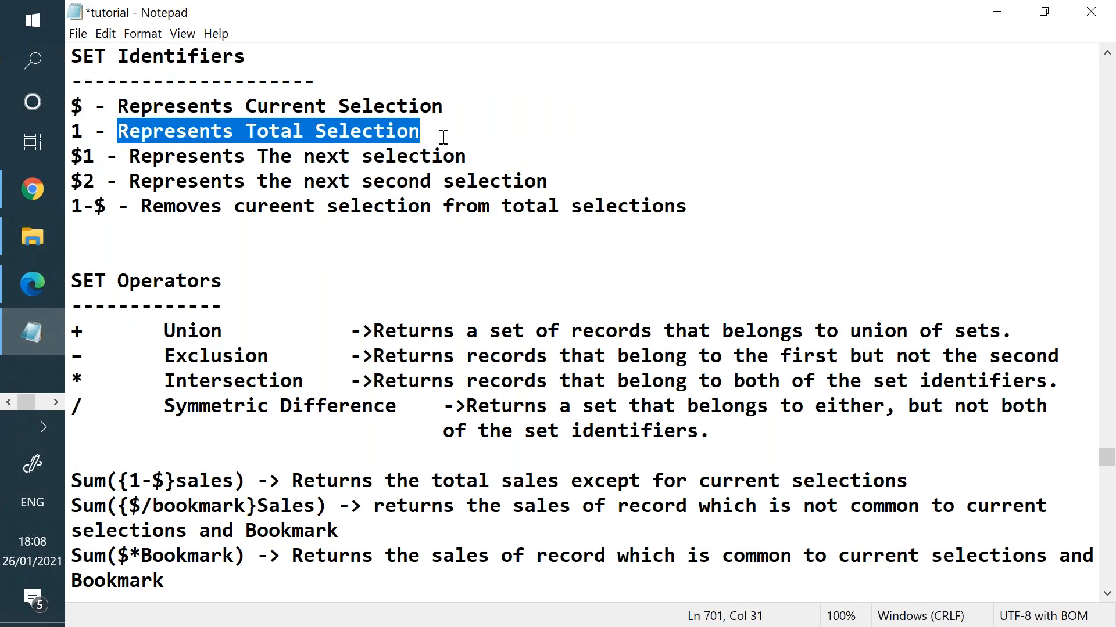
click(55, 402)
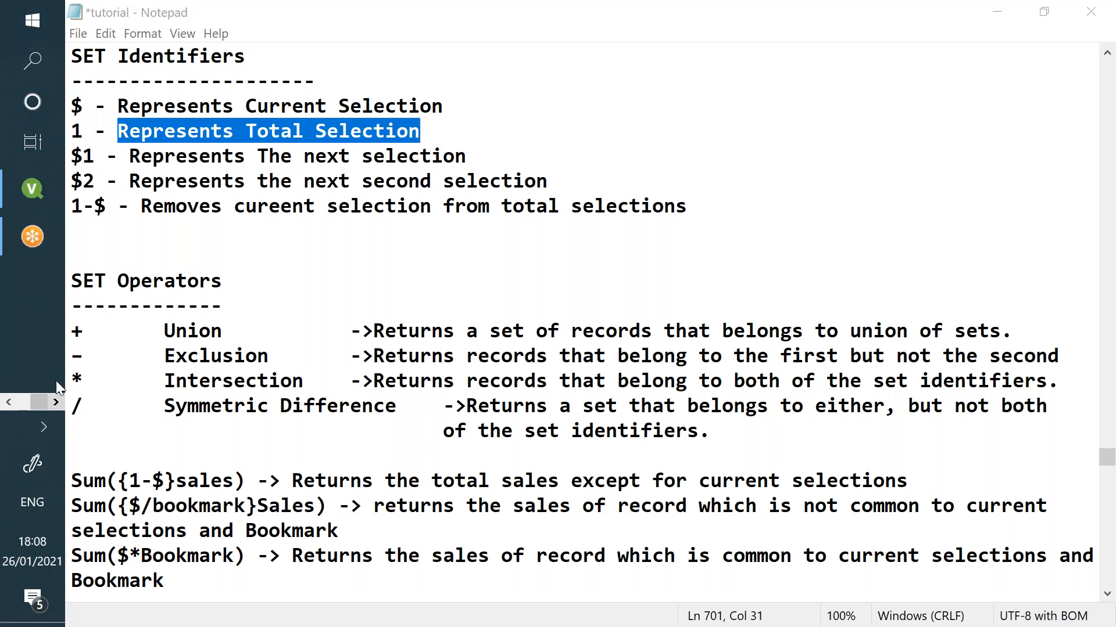
click(50, 197)
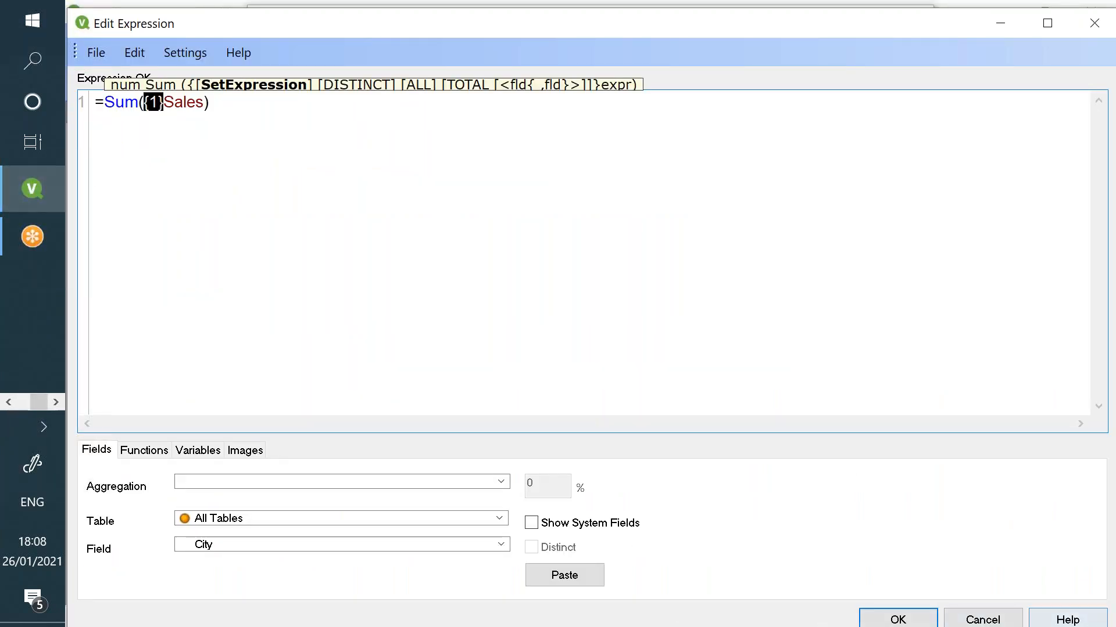
- Remove the {1} identifier from the Sales expression and close the chart properties
key(BackSpace)
click(922, 612)
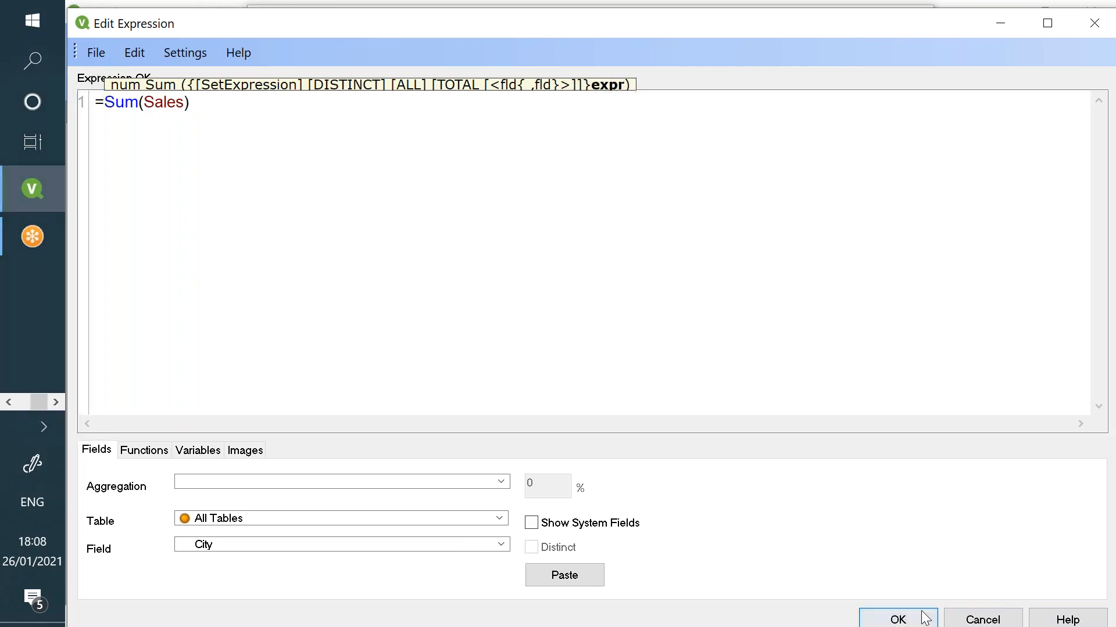
click(816, 598)
click(625, 596)
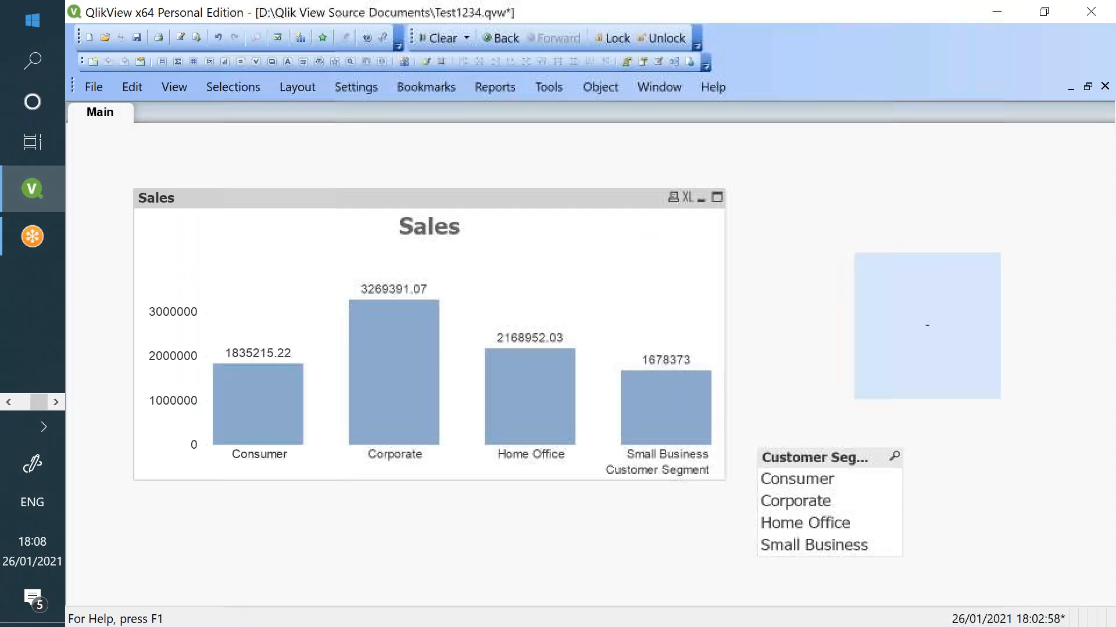
- In the load script, add Year(OrderDate) as Year below the OrderDate field
click(180, 37)
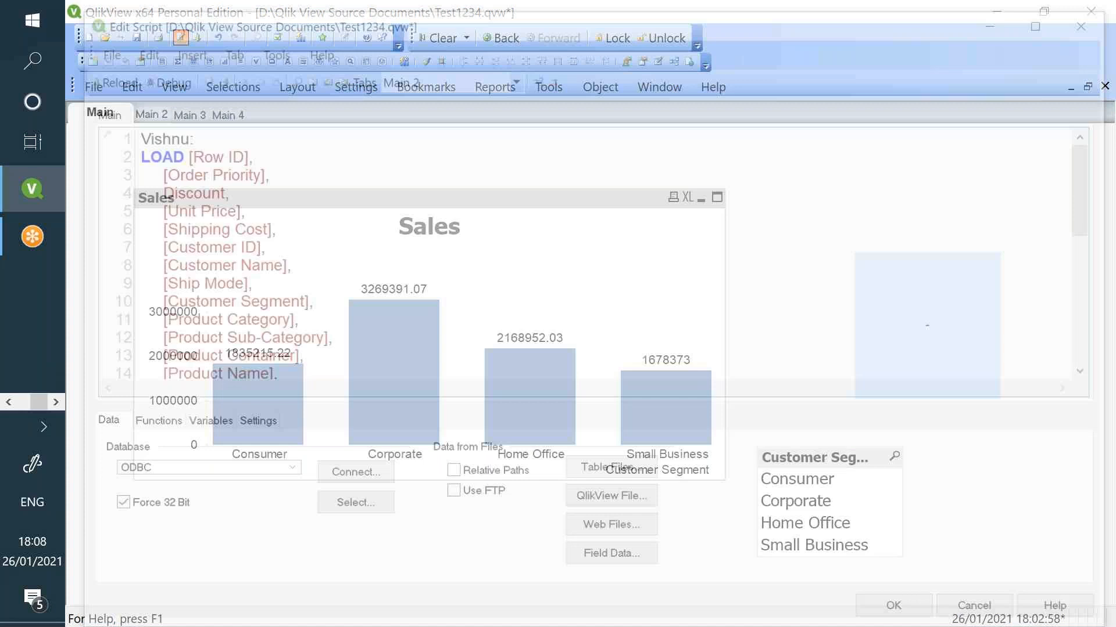
scroll(351, 162, down, 5)
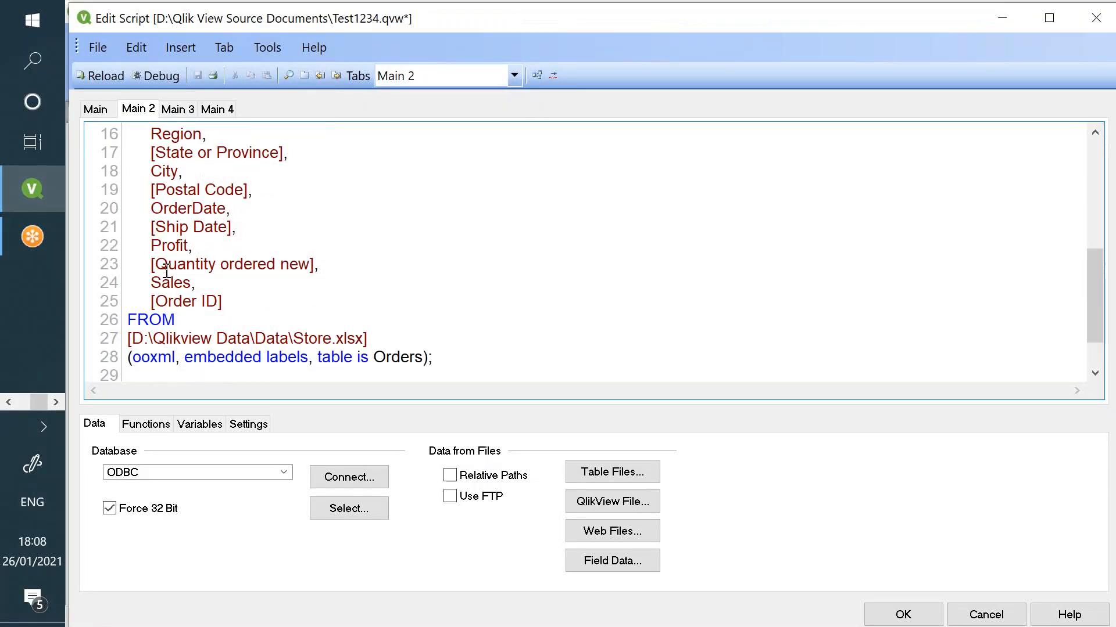
double_click(189, 210)
key(ctrl+c)
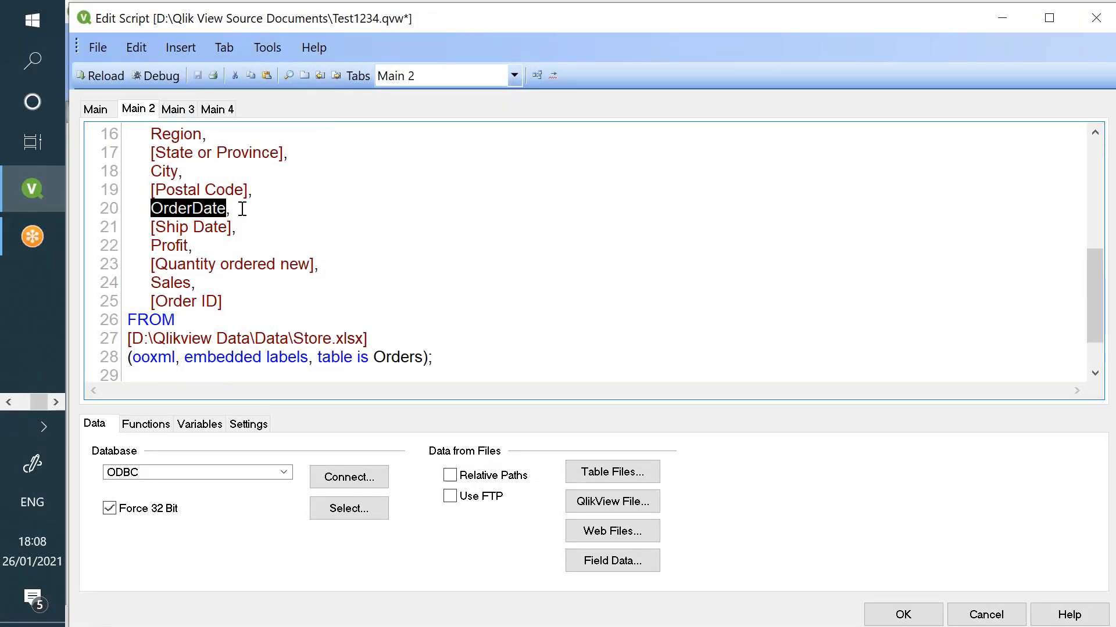
click(242, 209)
key(Return)
text(Year()
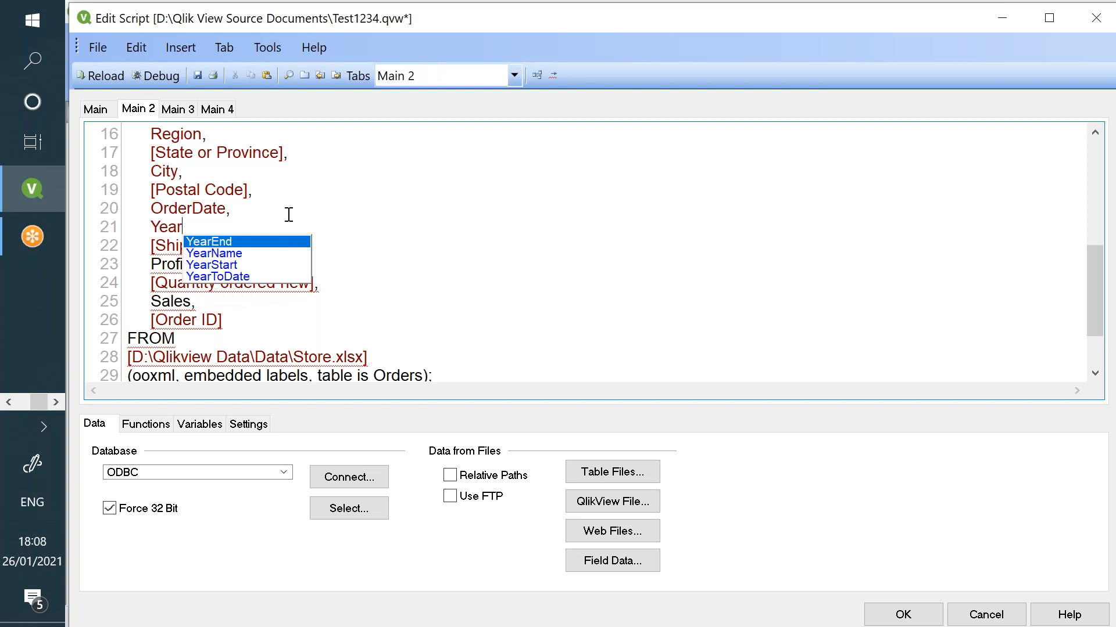
key(ctrl+v)
text()      as  Year,)
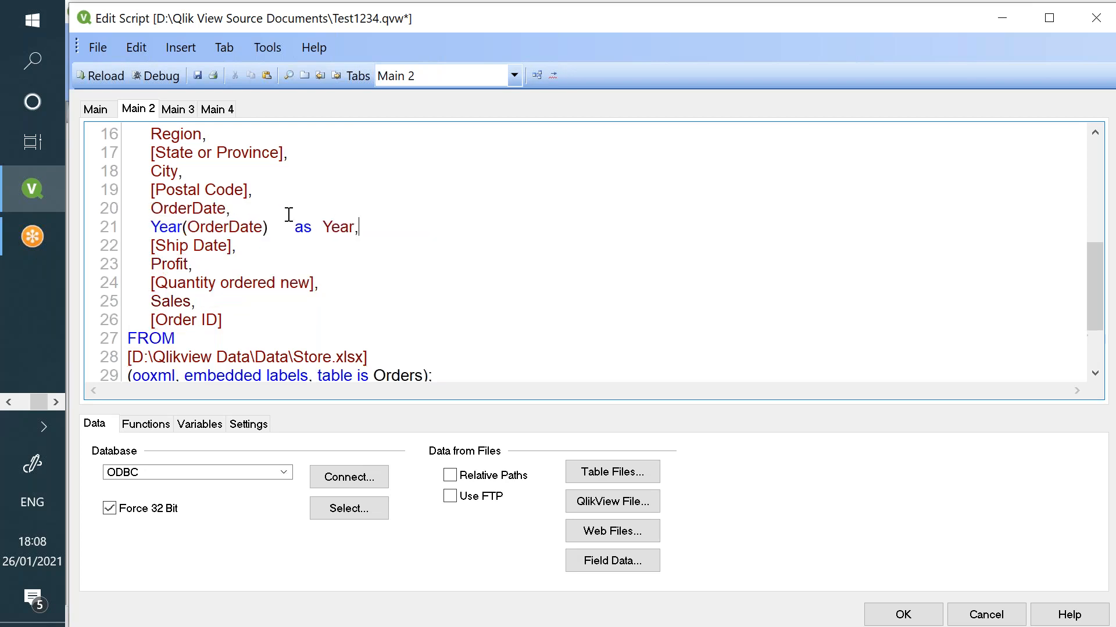
- Add Month(OrderDate) as Month on the next line and reload the data
key(Return)
text(Month(Orde)
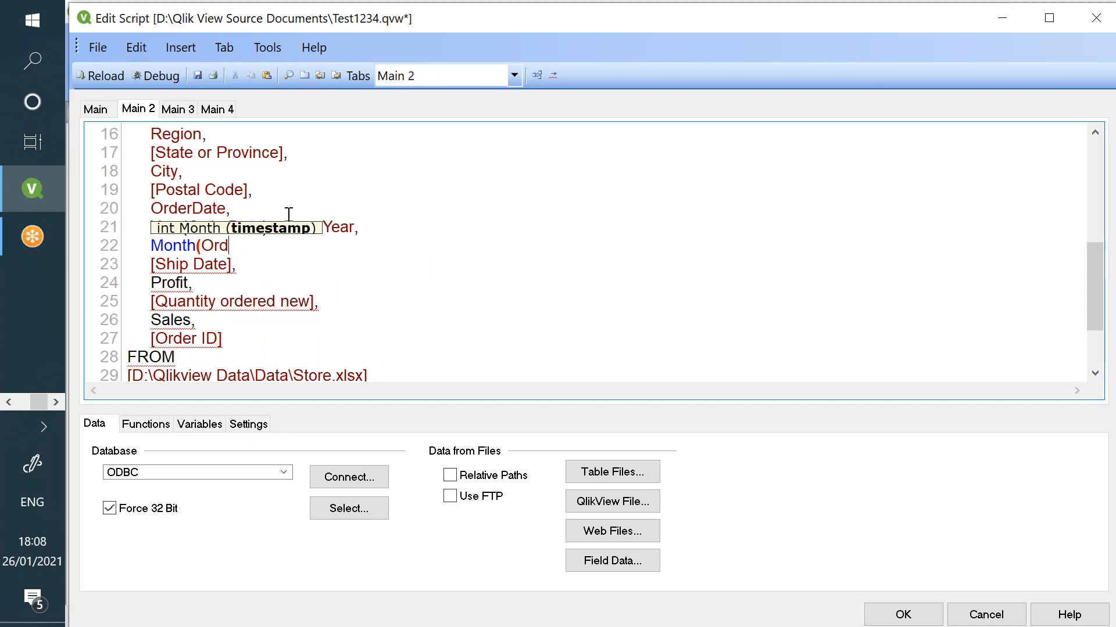
key(BackSpace)
key(BackSpace)
key(BackSpace)
key(BackSpace)
text(OrderDate)
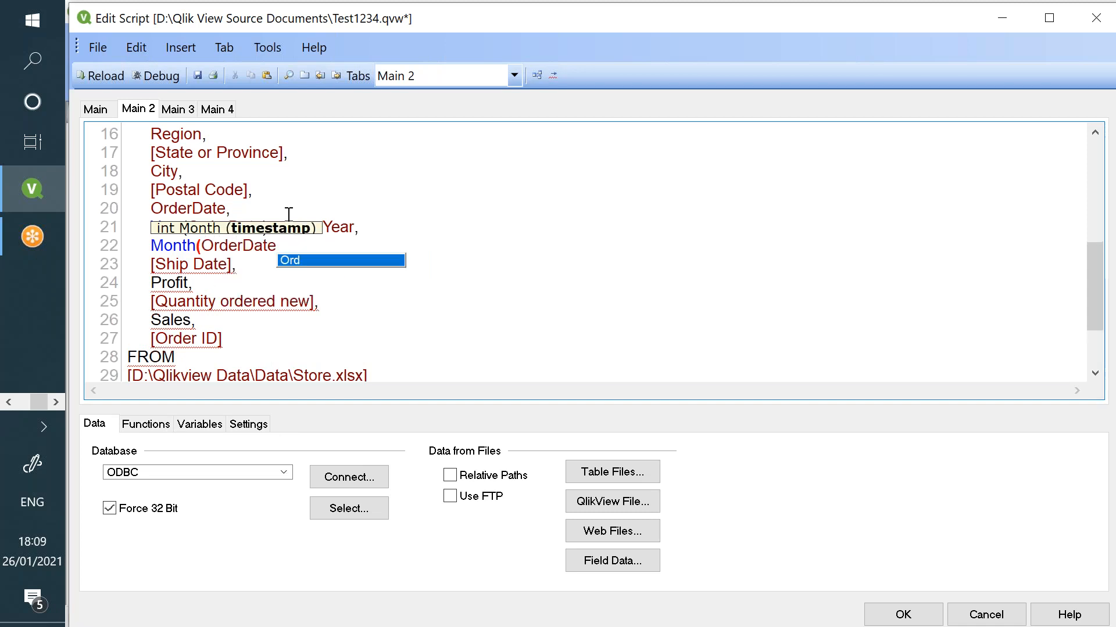
text()  a)
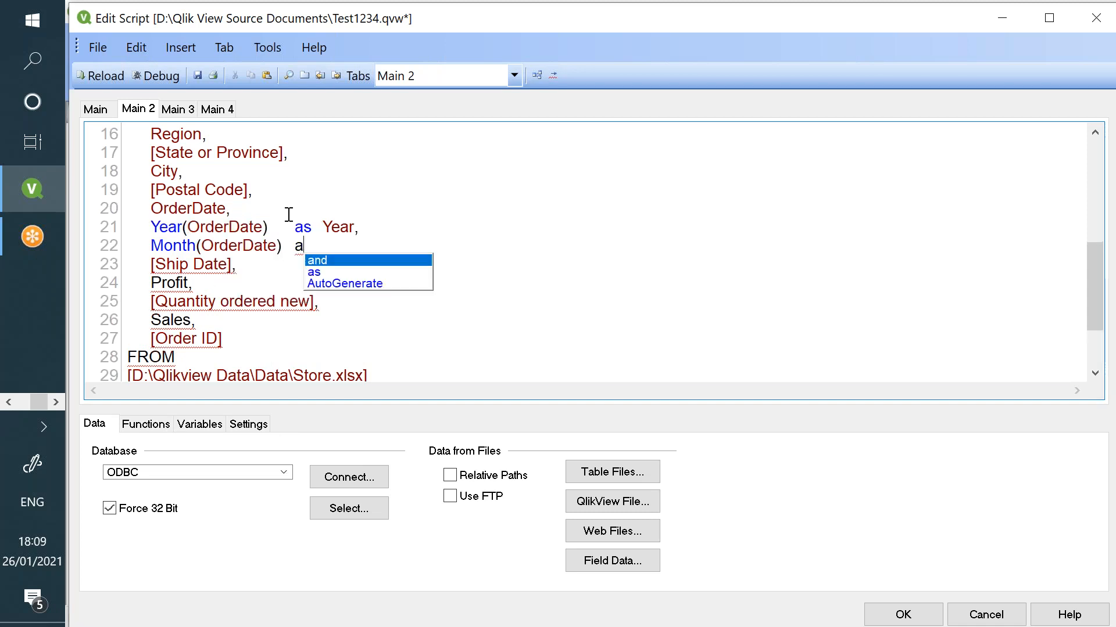
text(s  Month,)
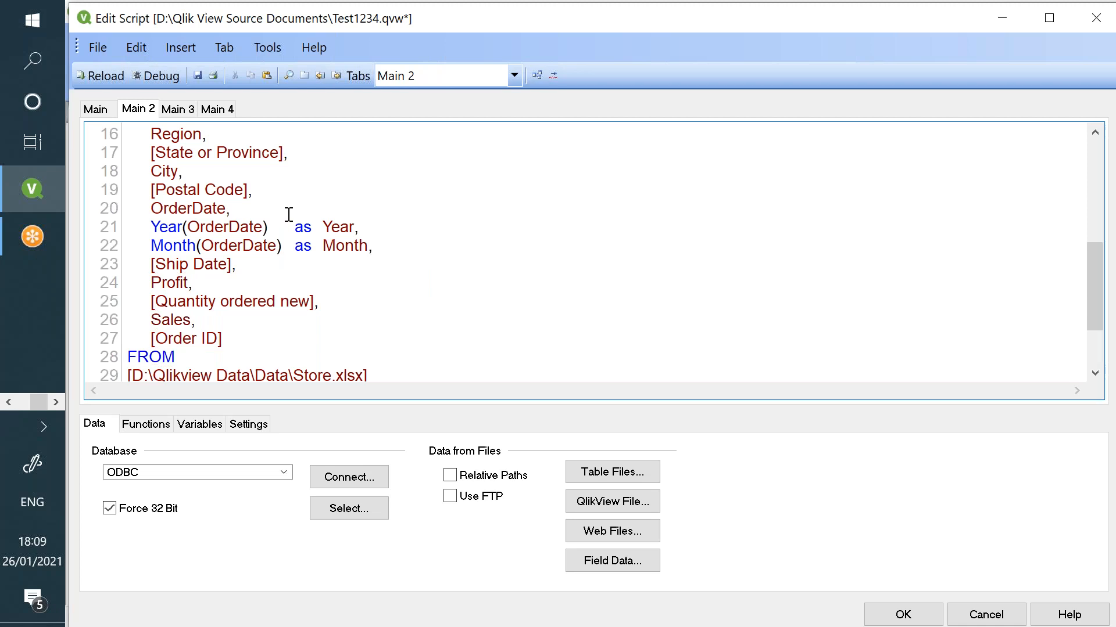
click(100, 76)
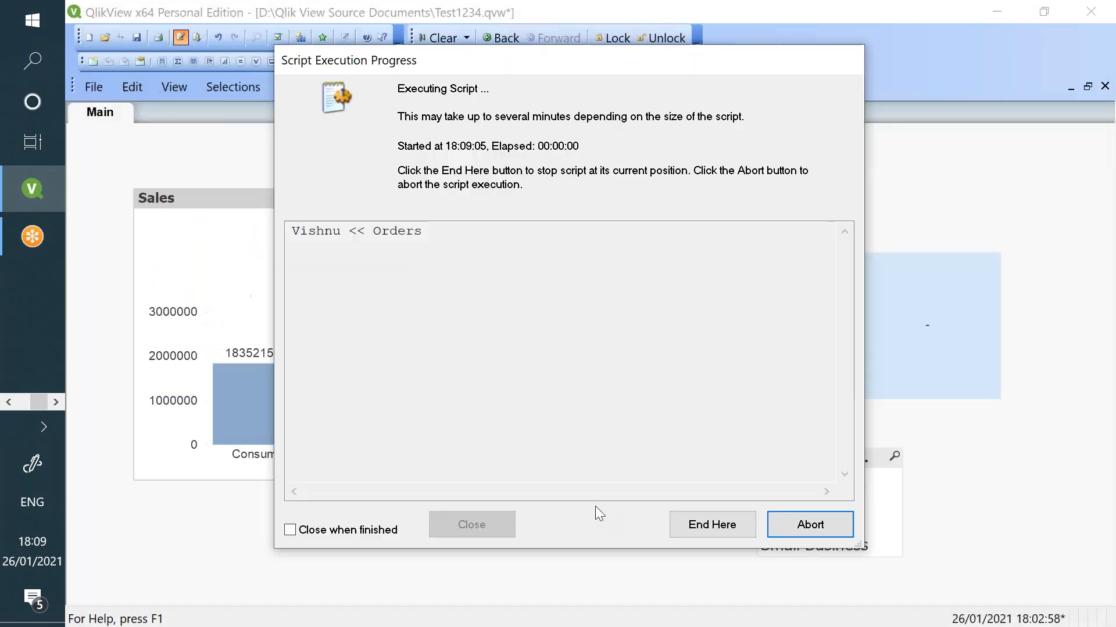
- Add Year and Month list boxes to the Main sheet via Sheet Properties Fields
click(484, 528)
click(372, 402)
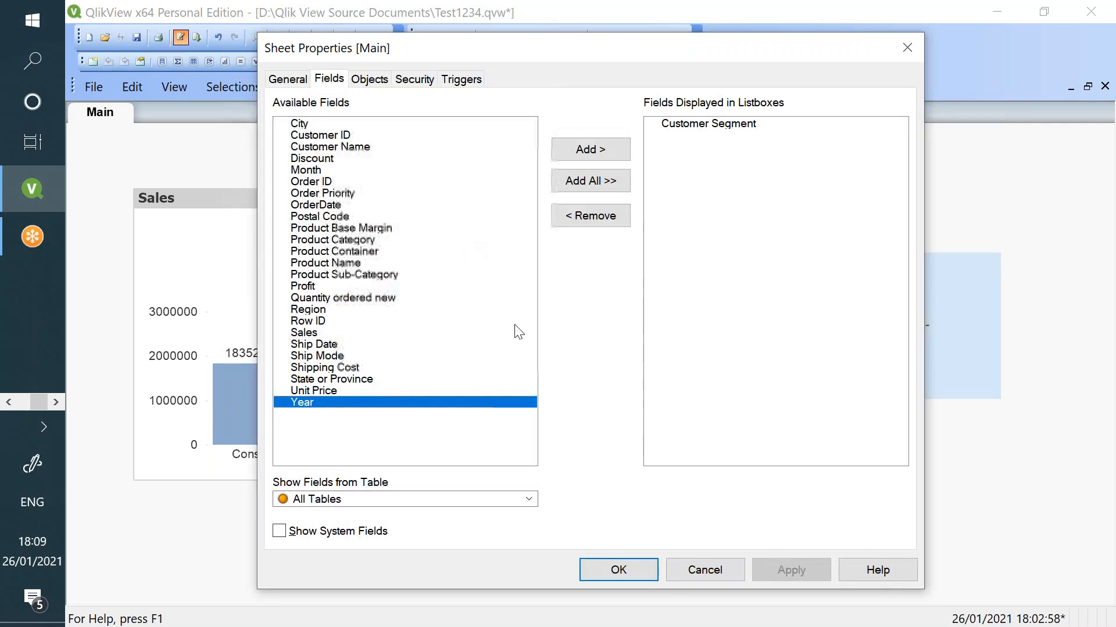
click(590, 150)
click(369, 173)
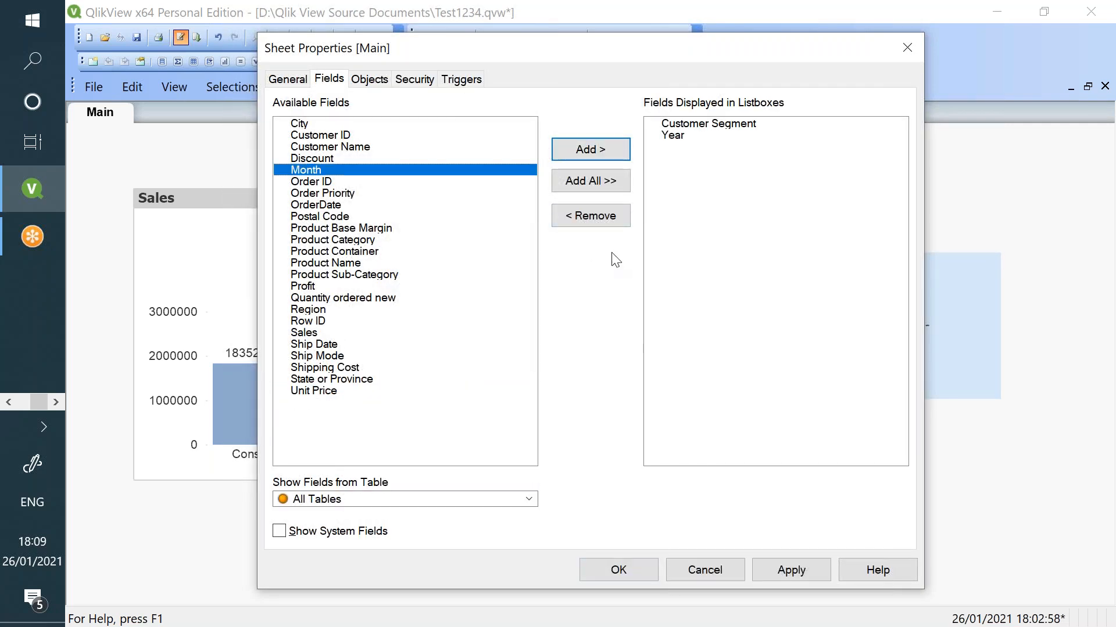
click(581, 149)
click(789, 576)
click(617, 567)
- Place Year and Month side by side right of the chart, then select 2010
drag(163, 130, 840, 169)
drag(916, 299, 1027, 512)
drag(181, 153, 999, 159)
click(813, 193)
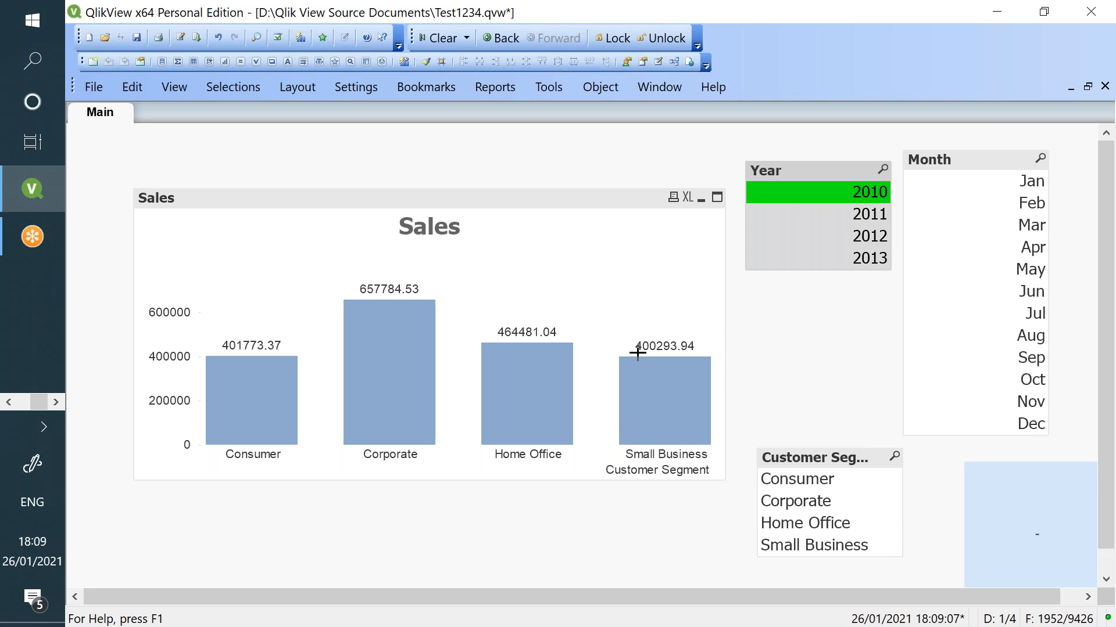
- Filter the Sales chart by years 2011, 2012 and 2013, then by March 2011
click(843, 215)
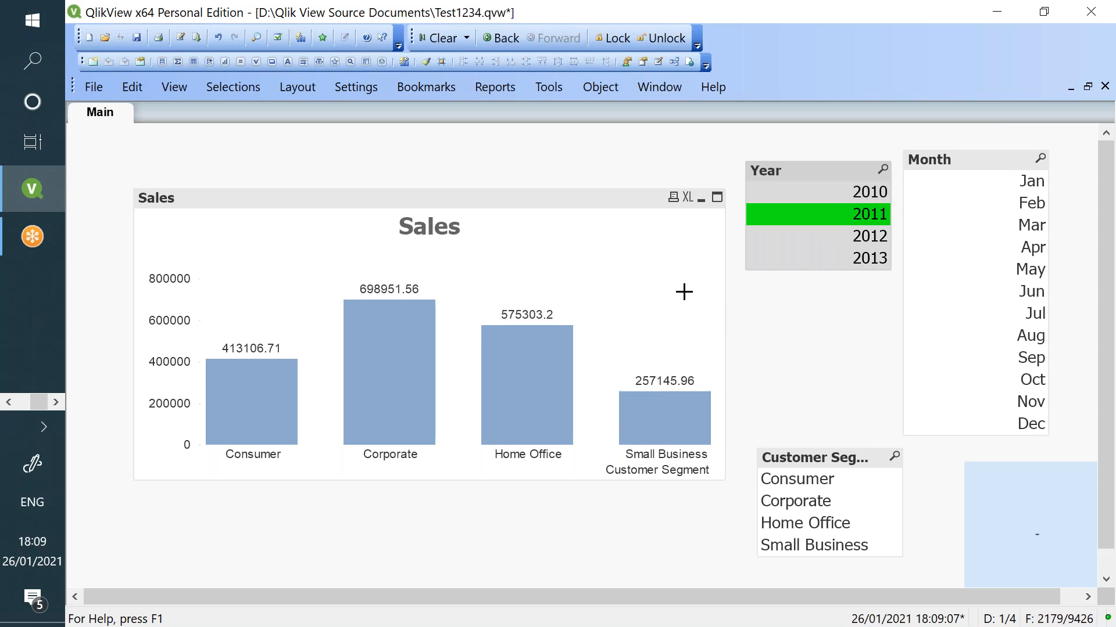
click(822, 237)
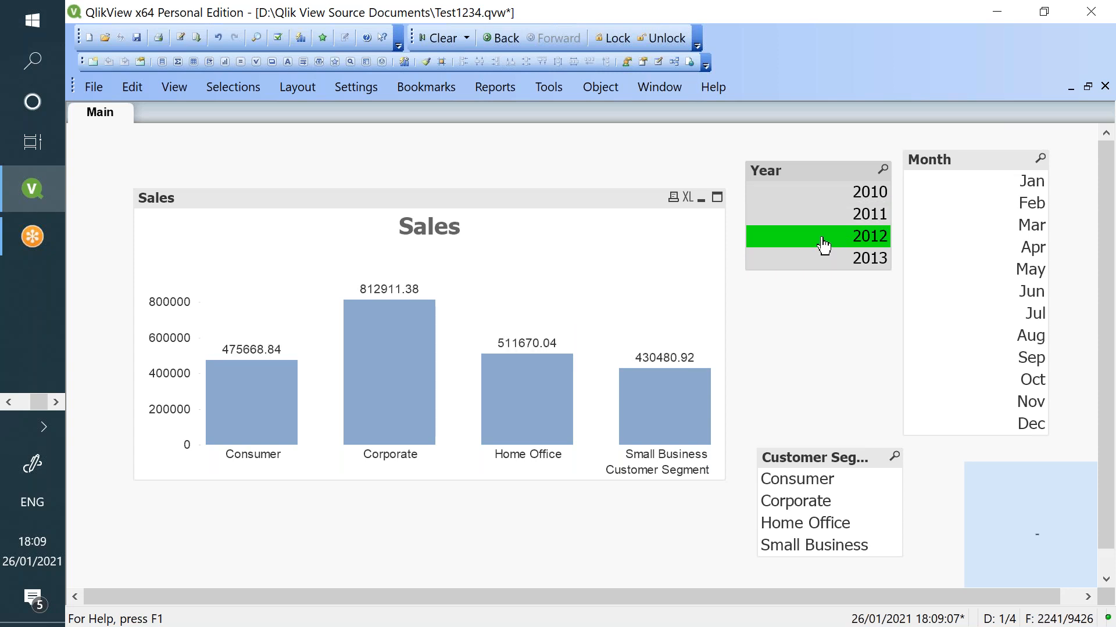
click(828, 265)
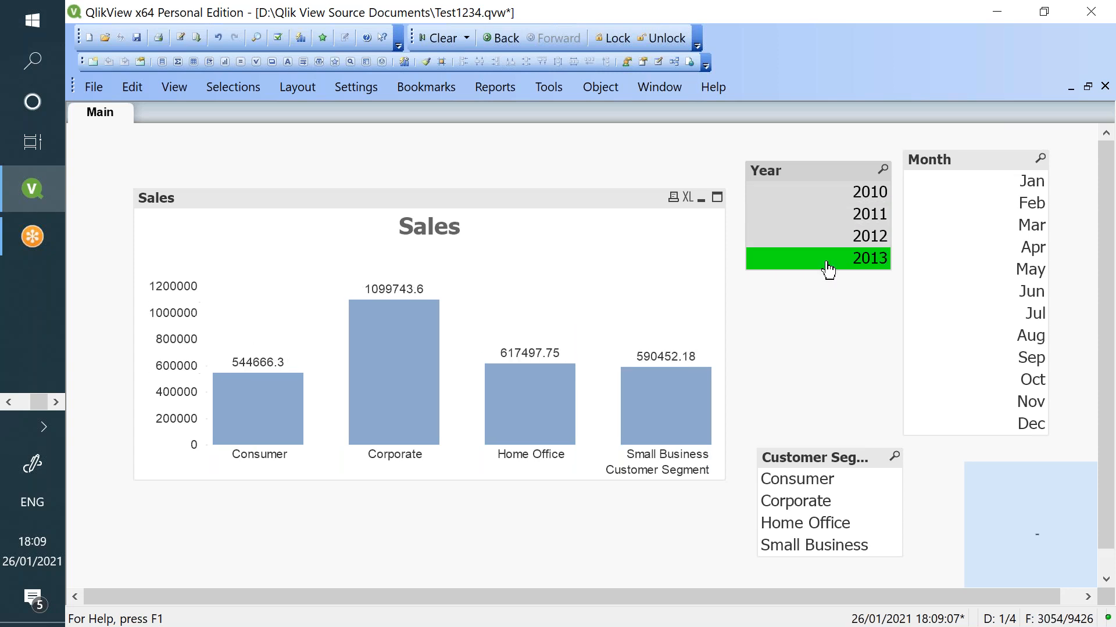
click(828, 267)
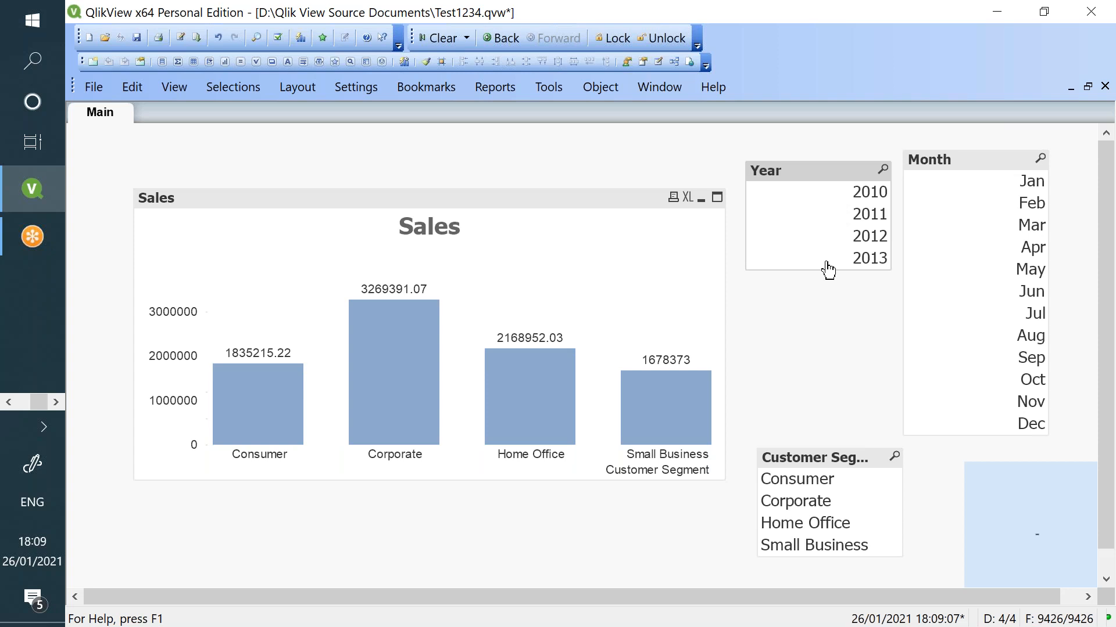
click(837, 239)
click(851, 214)
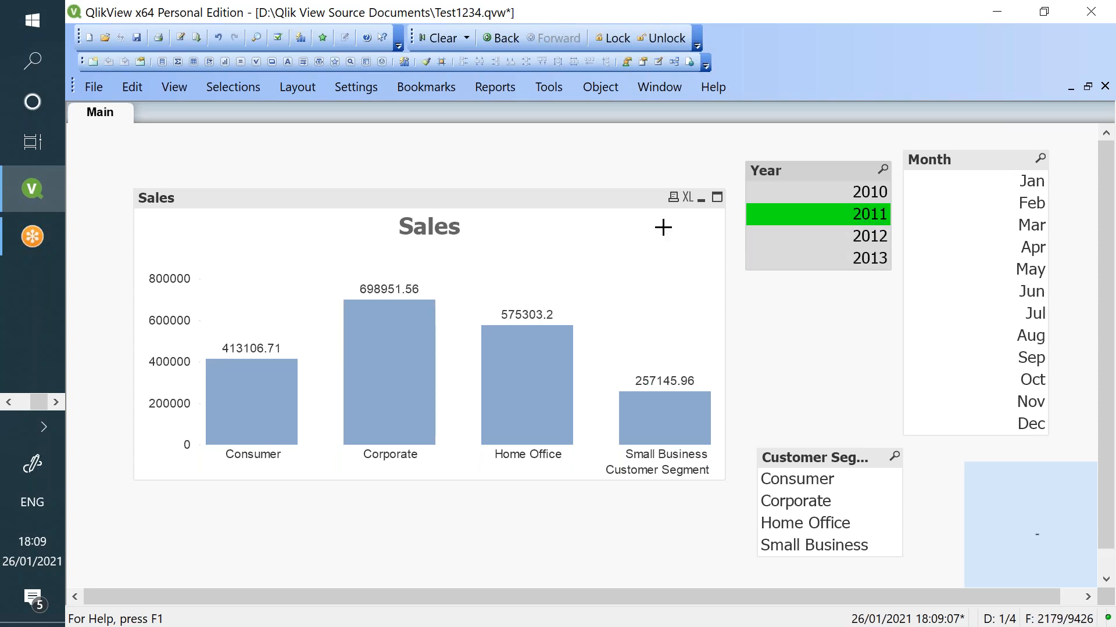
click(1030, 235)
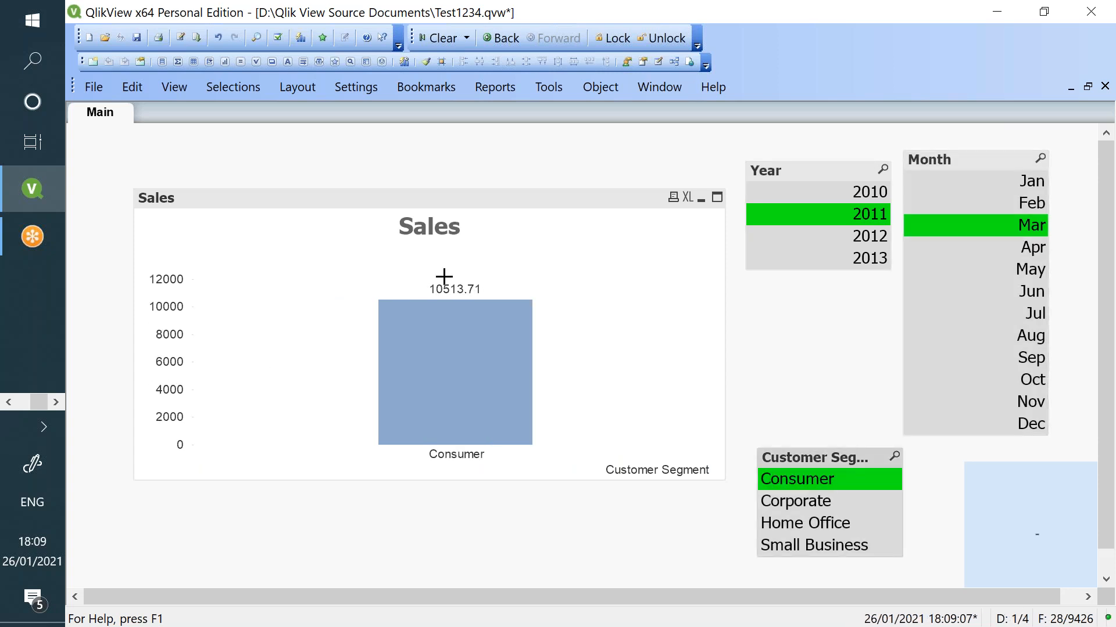
- Clear all selections so the chart shows totals, and open the Sales chart properties
click(440, 37)
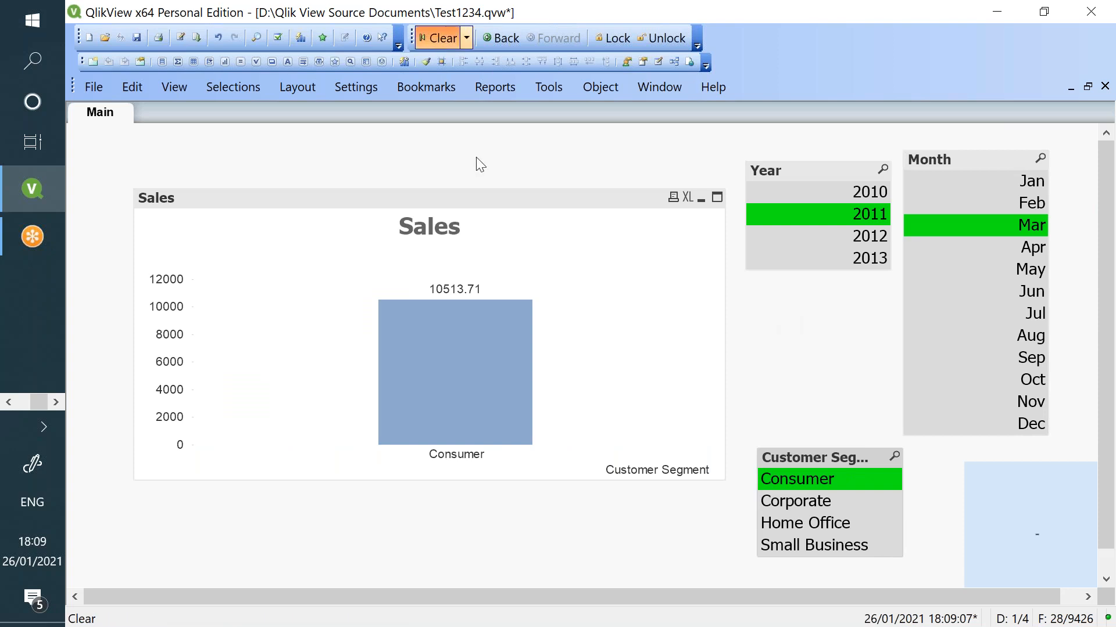
right_click(488, 271)
click(527, 290)
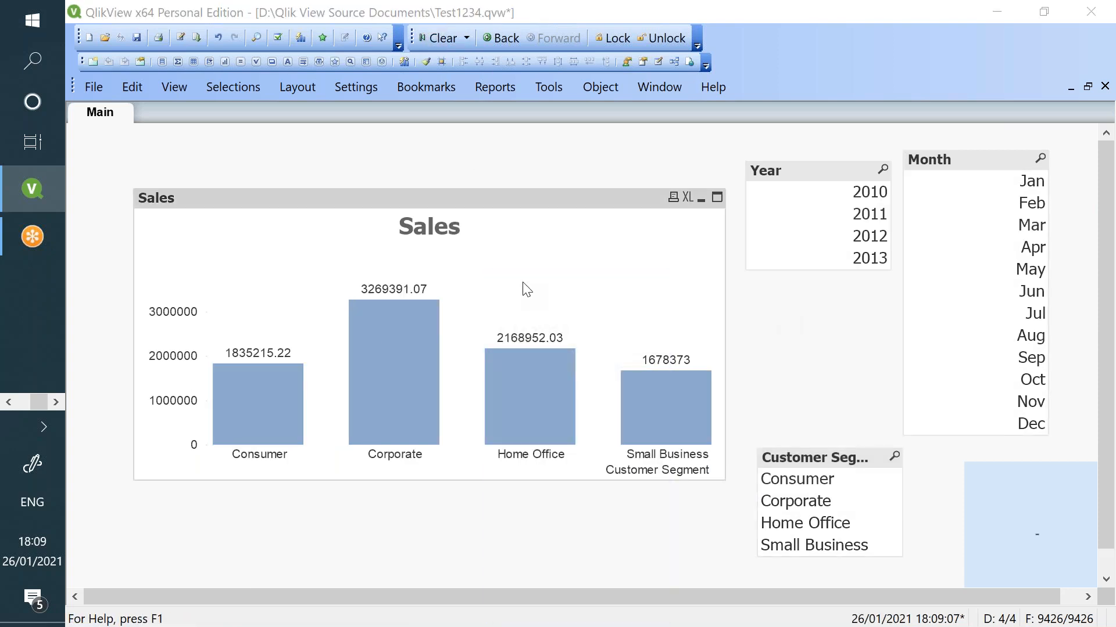
- Change the Sales expression to =Sum({1}Sales) and apply it to the chart
click(903, 206)
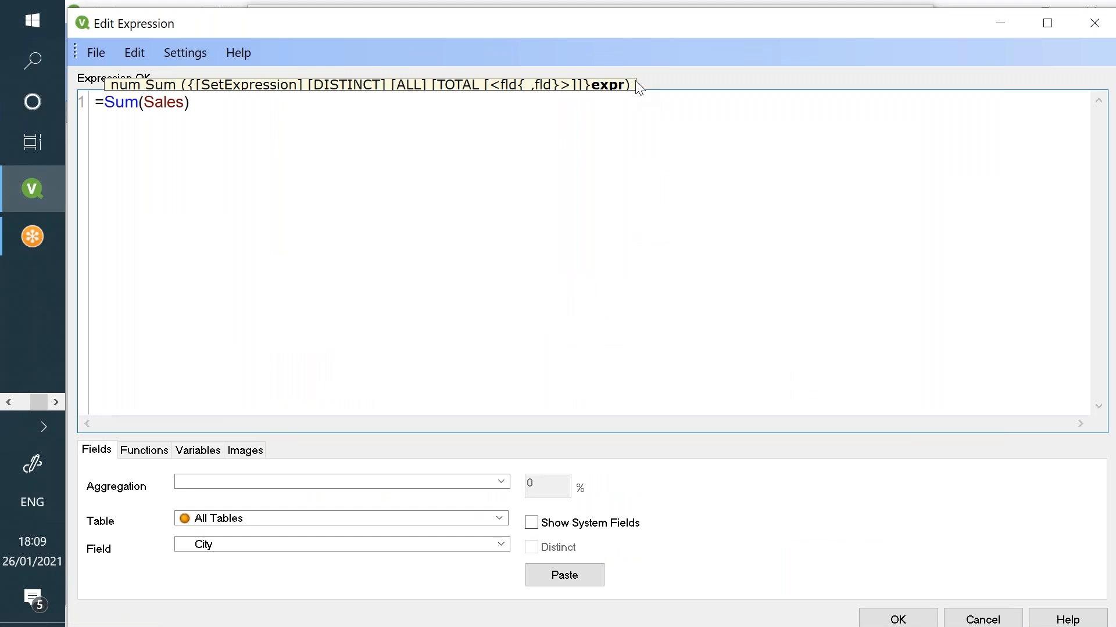
text({})
text(1)
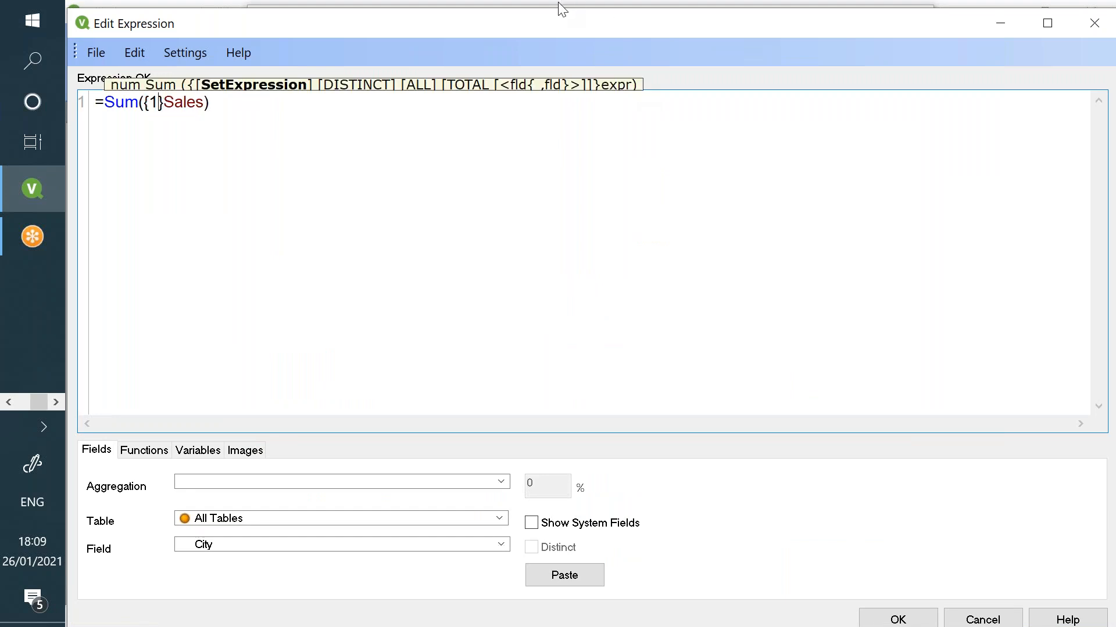
click(879, 617)
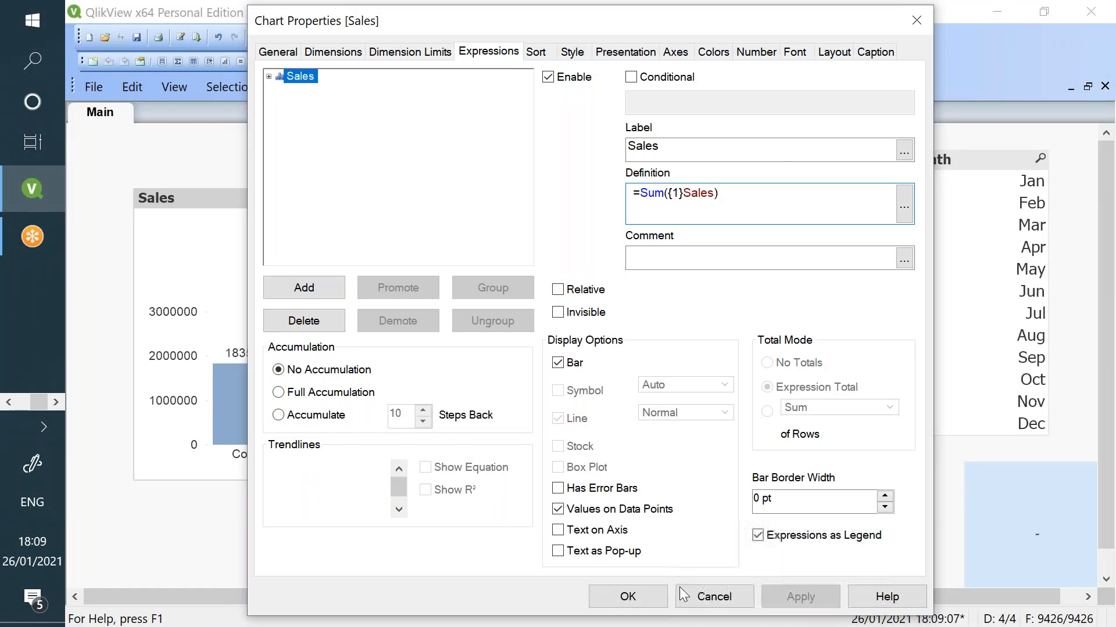
click(627, 596)
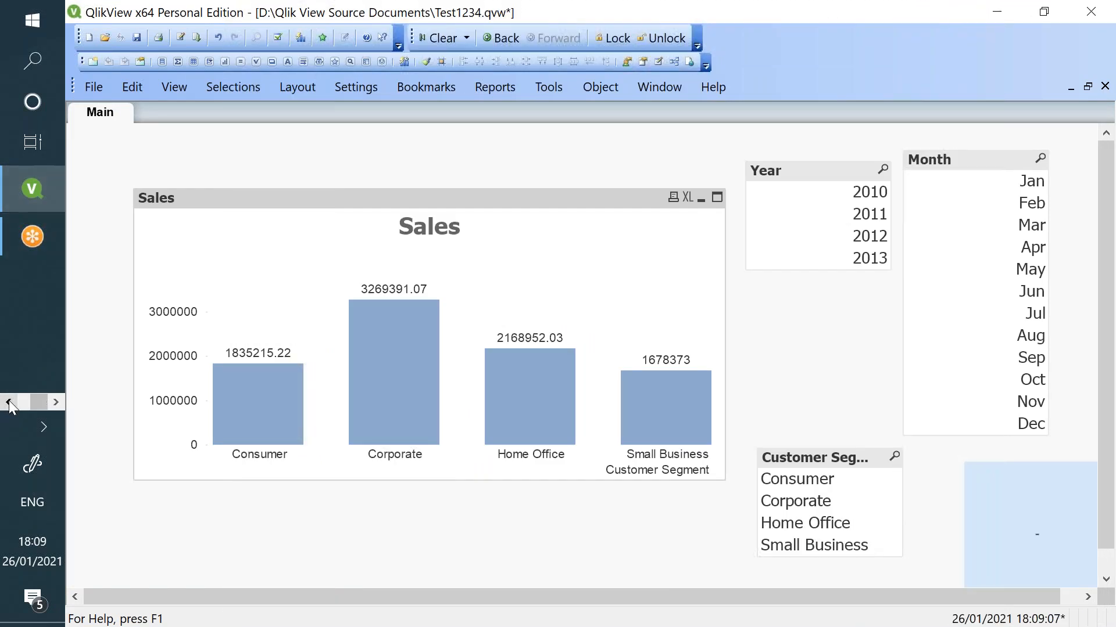
- Mark the set identifier 1 note in Notepad, then return to QlikView
click(9, 402)
click(34, 334)
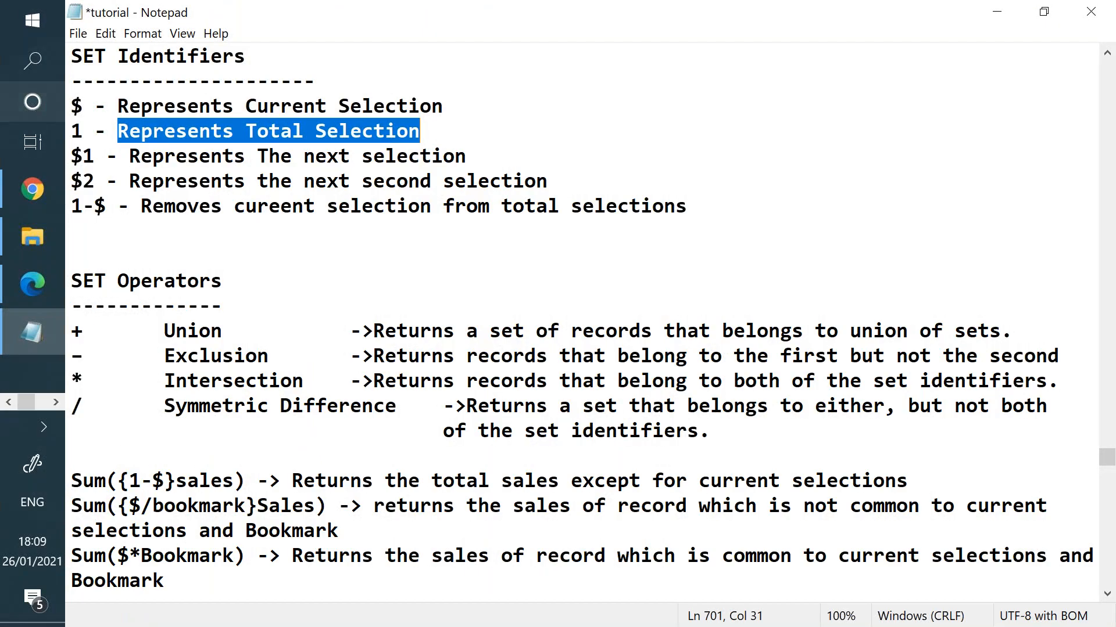
drag(70, 132, 434, 133)
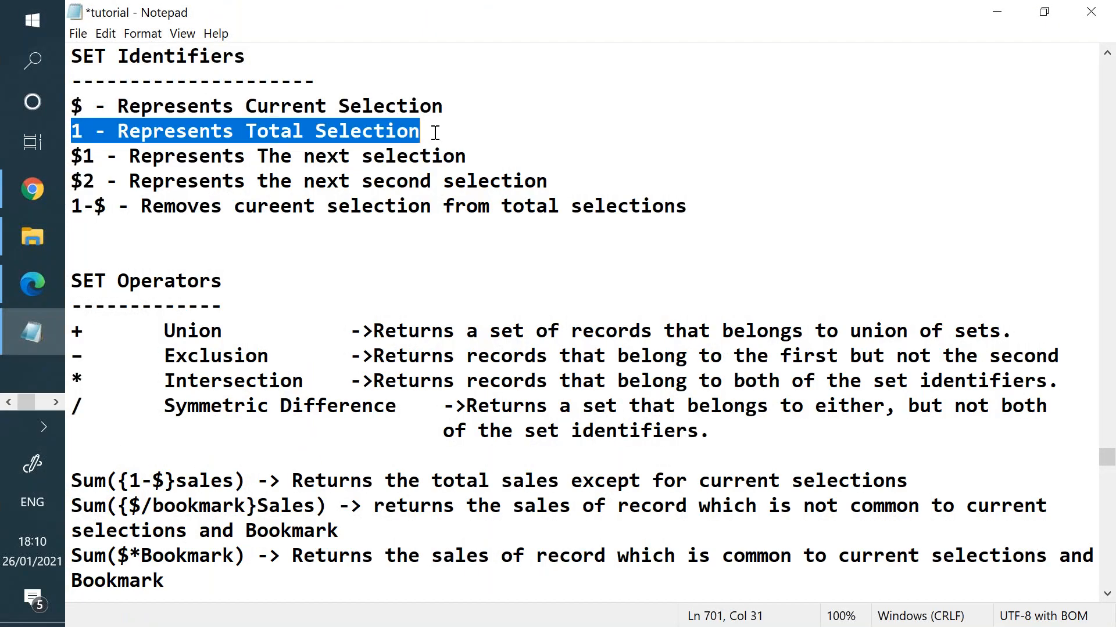
click(56, 402)
click(37, 170)
- Select years 2013, 2012 and 2010 to check the chart keeps full totals
click(802, 262)
click(799, 236)
click(799, 192)
- Try month, year and Corporate, Home Office and Consumer segment selections on the {1} chart
click(982, 291)
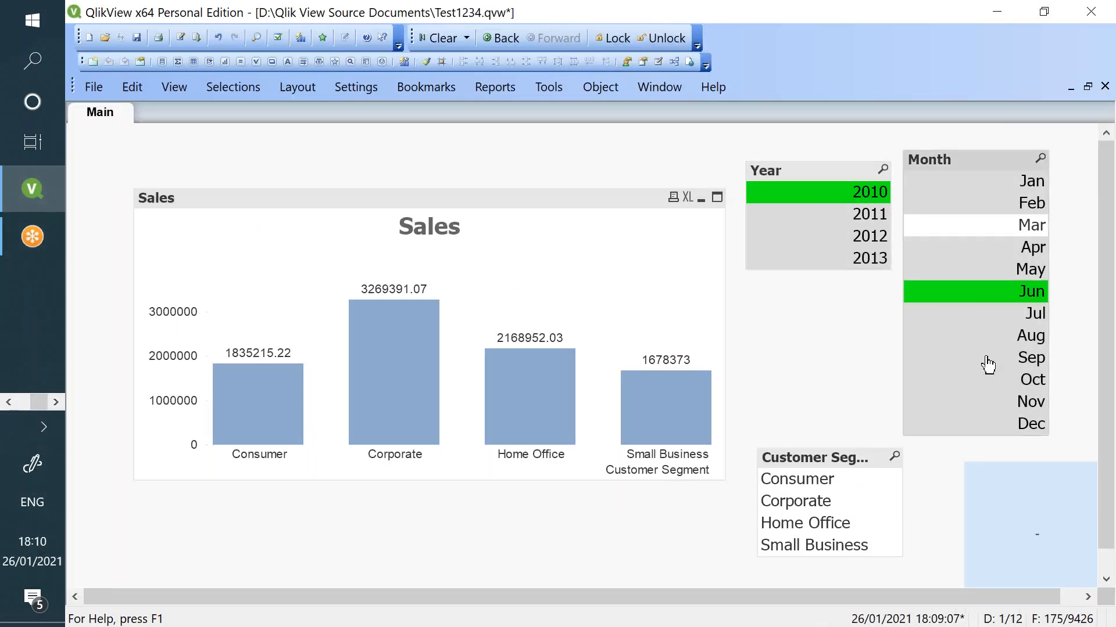
click(981, 402)
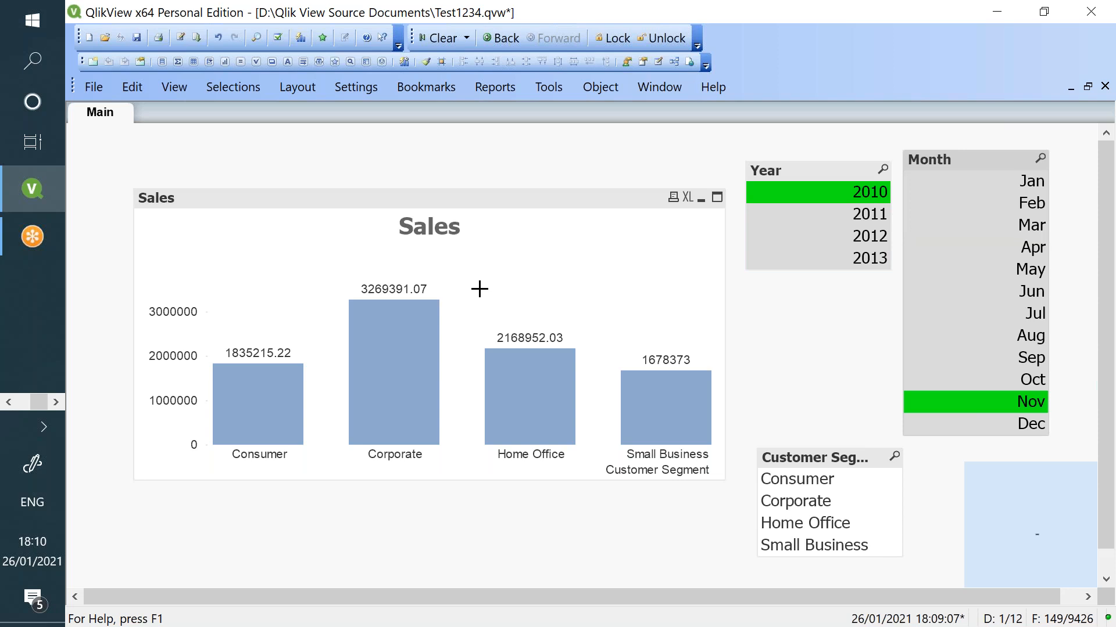
click(755, 259)
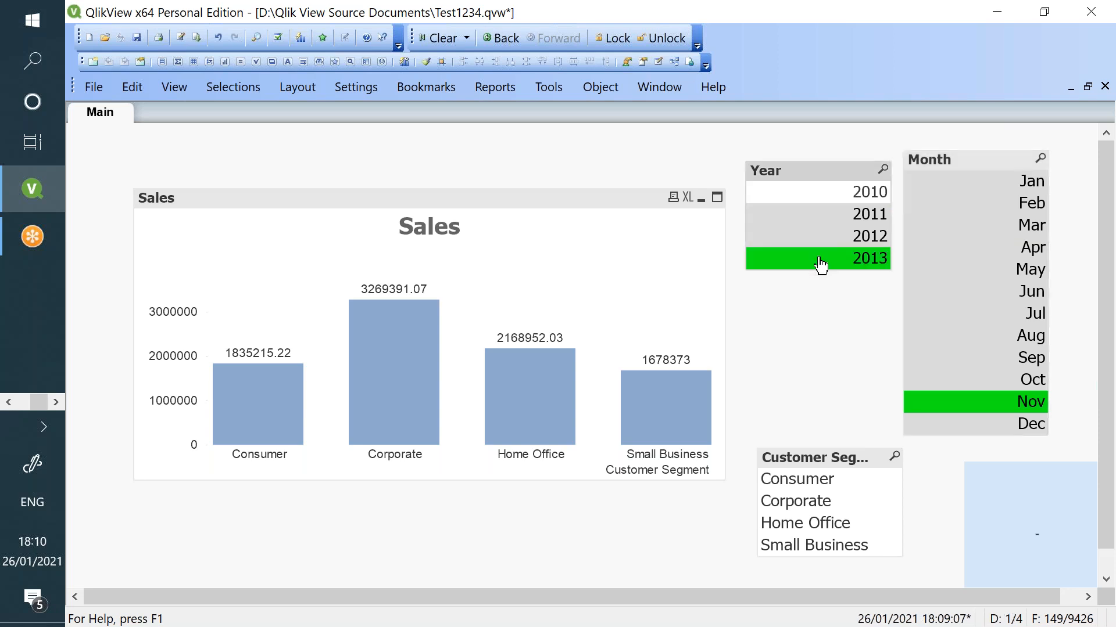
click(804, 501)
click(821, 521)
click(813, 478)
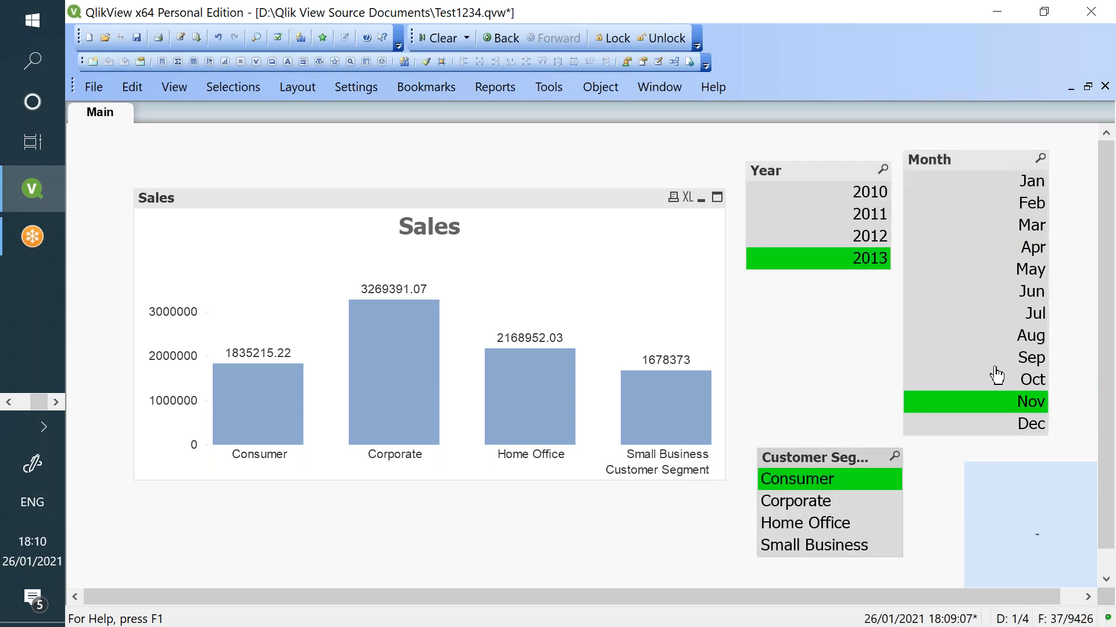
click(995, 360)
click(915, 270)
click(929, 203)
click(854, 216)
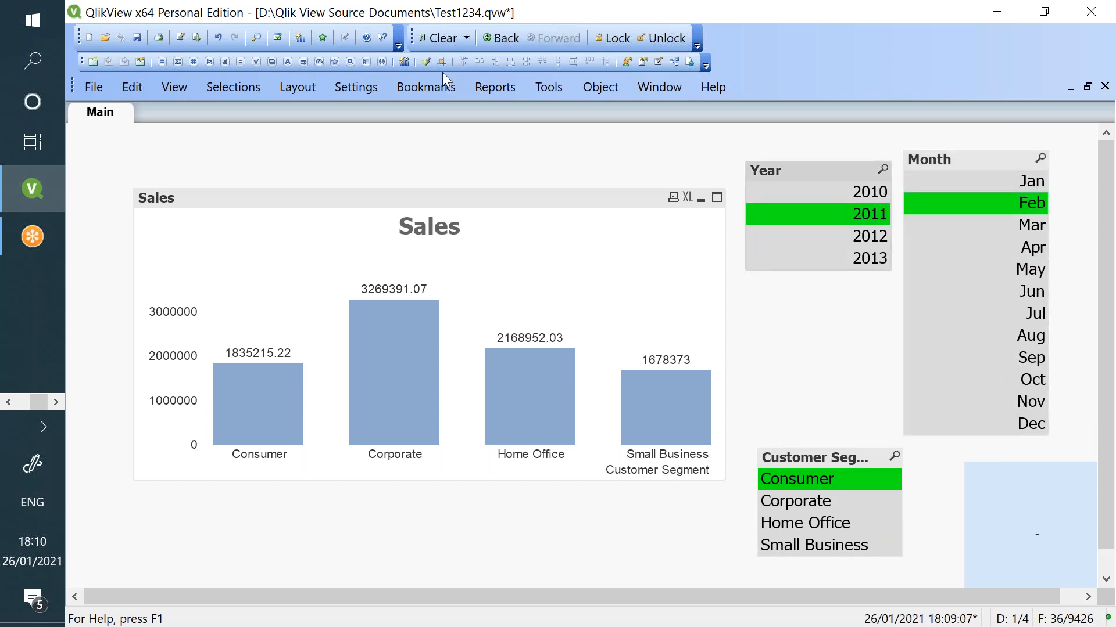
- Clear all current selections and switch to the Notepad tutorial notes
click(441, 40)
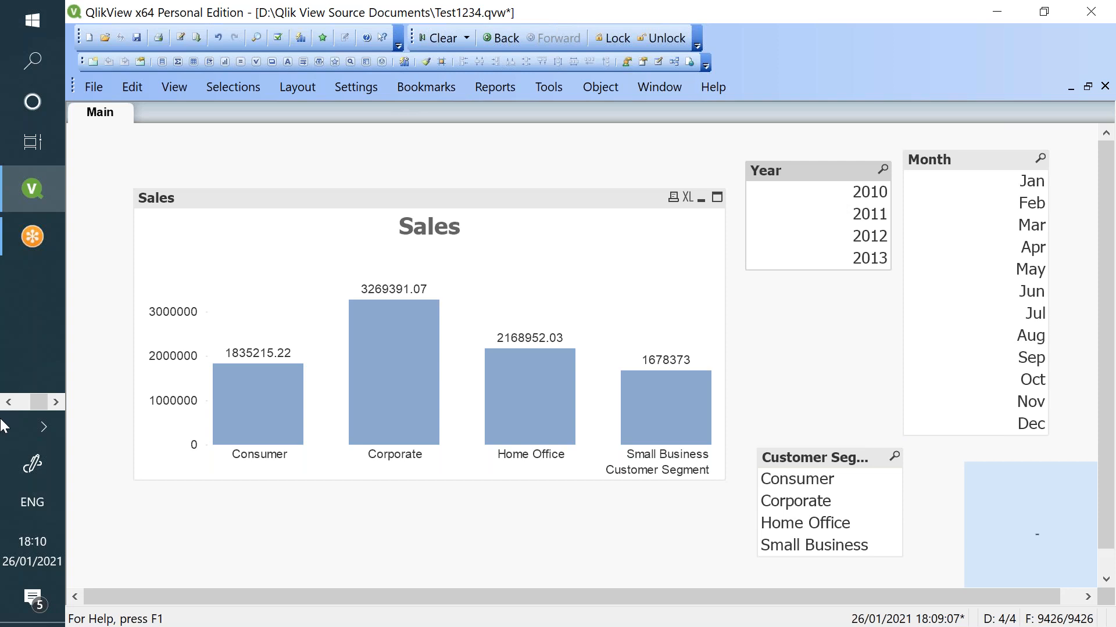
click(9, 402)
click(32, 331)
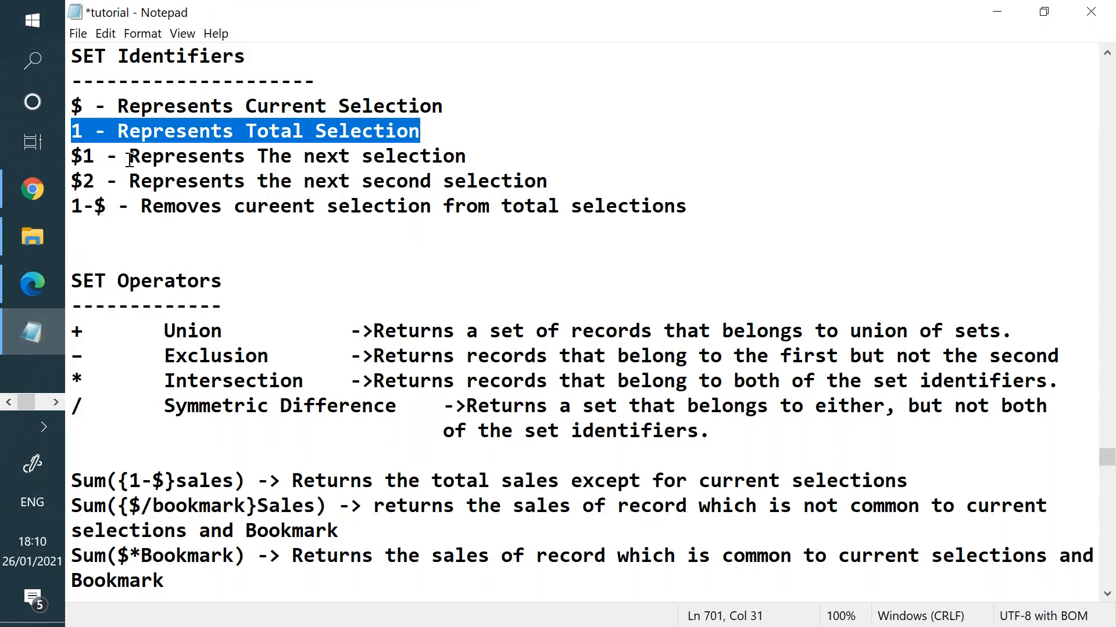
- Select the '1' on the Represents Total Selection line, then switch back to QlikView
drag(84, 133, 76, 131)
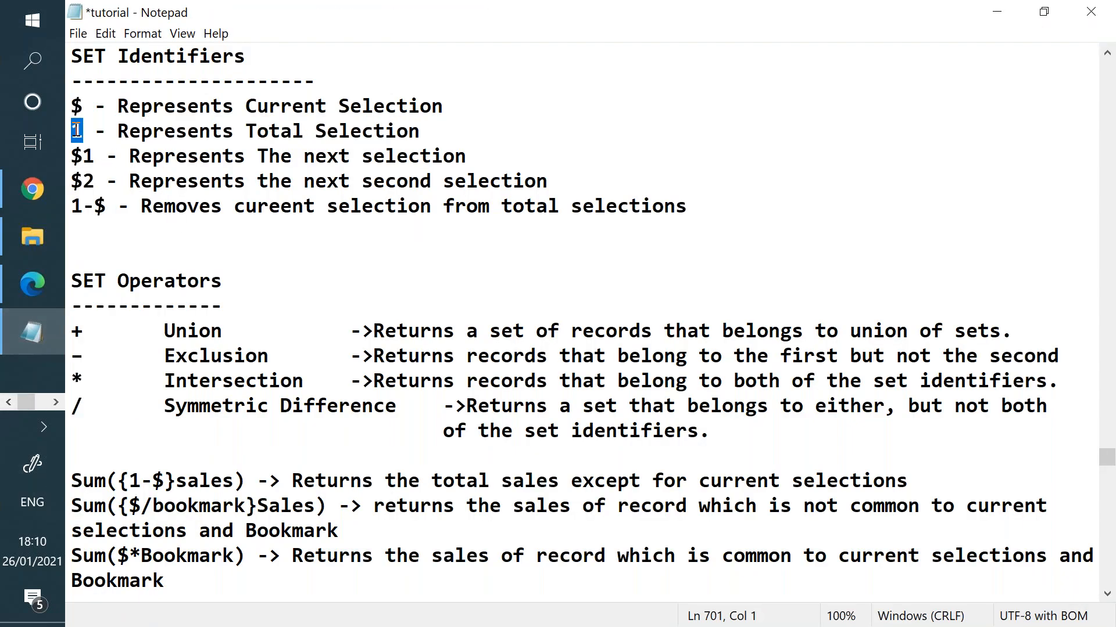
double_click(76, 130)
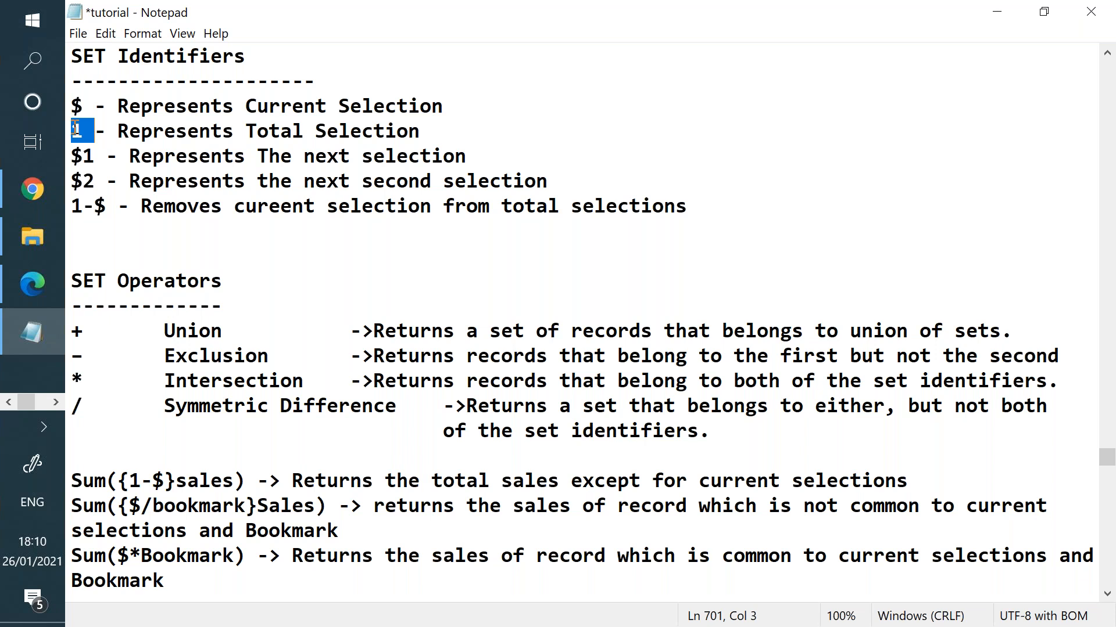
click(56, 403)
click(36, 195)
- Replace 1 with $ so the Sales expression reads =Sum({$}Sales), and apply it
right_click(359, 267)
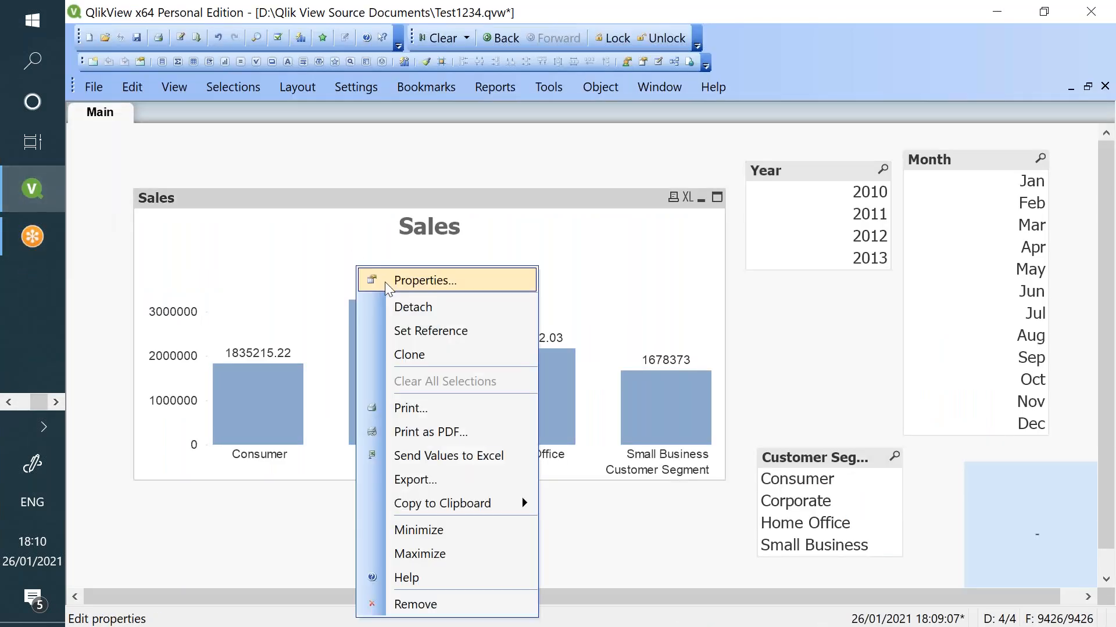
click(382, 280)
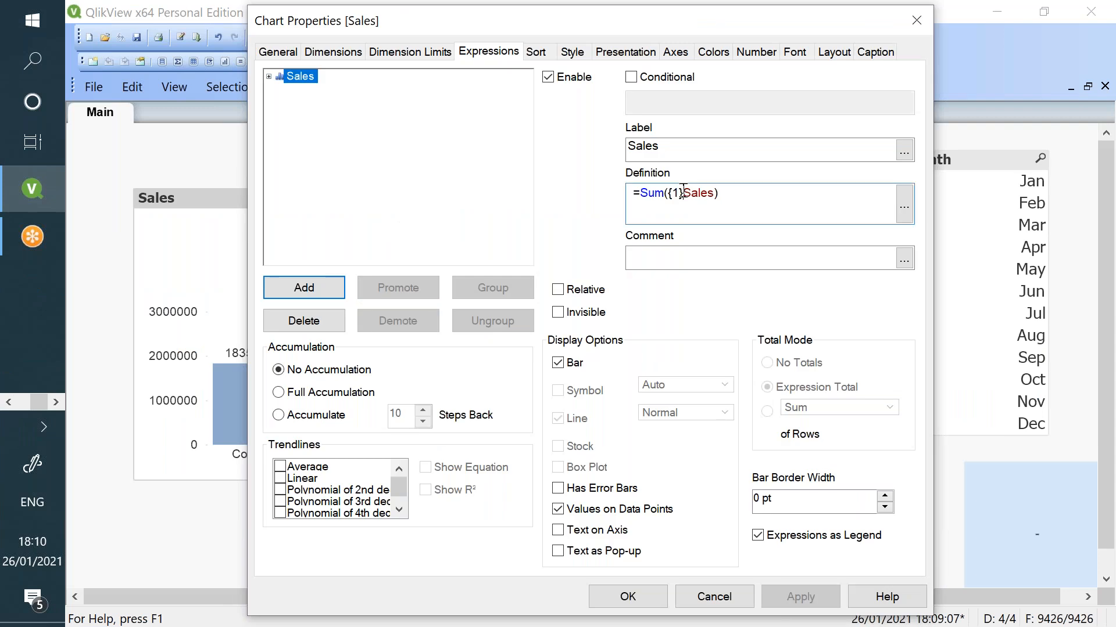
key(BackSpace)
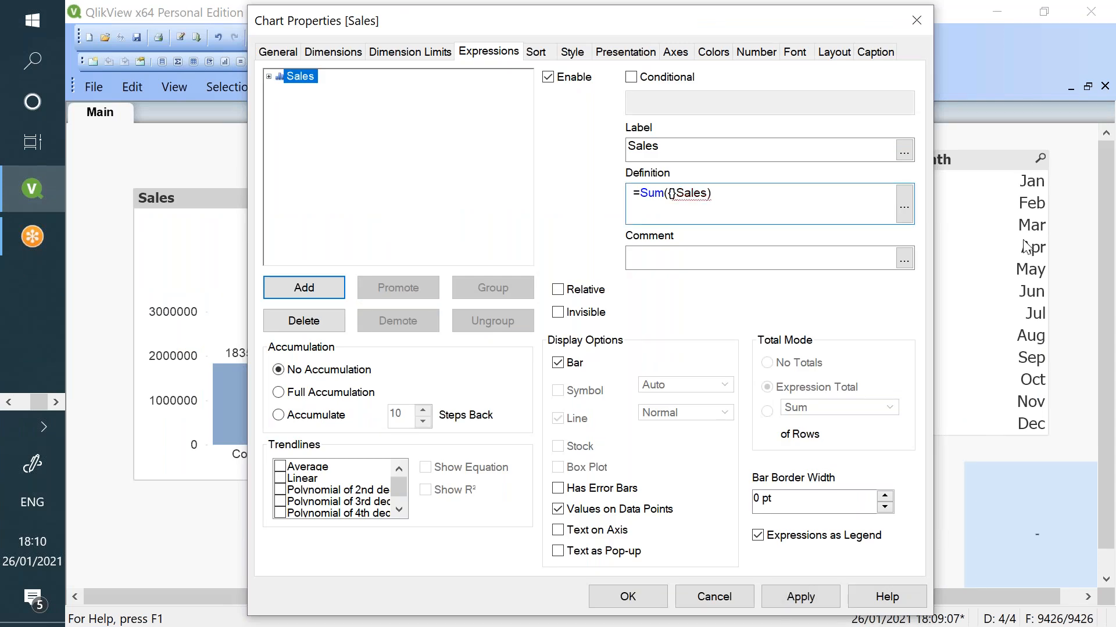
text($)
click(856, 203)
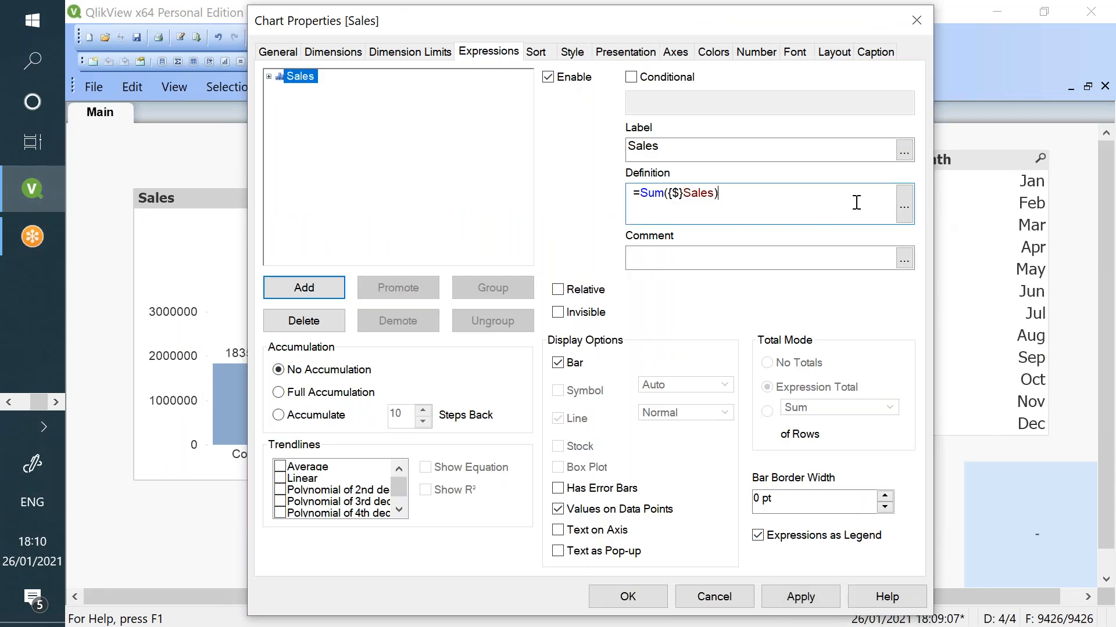
click(793, 600)
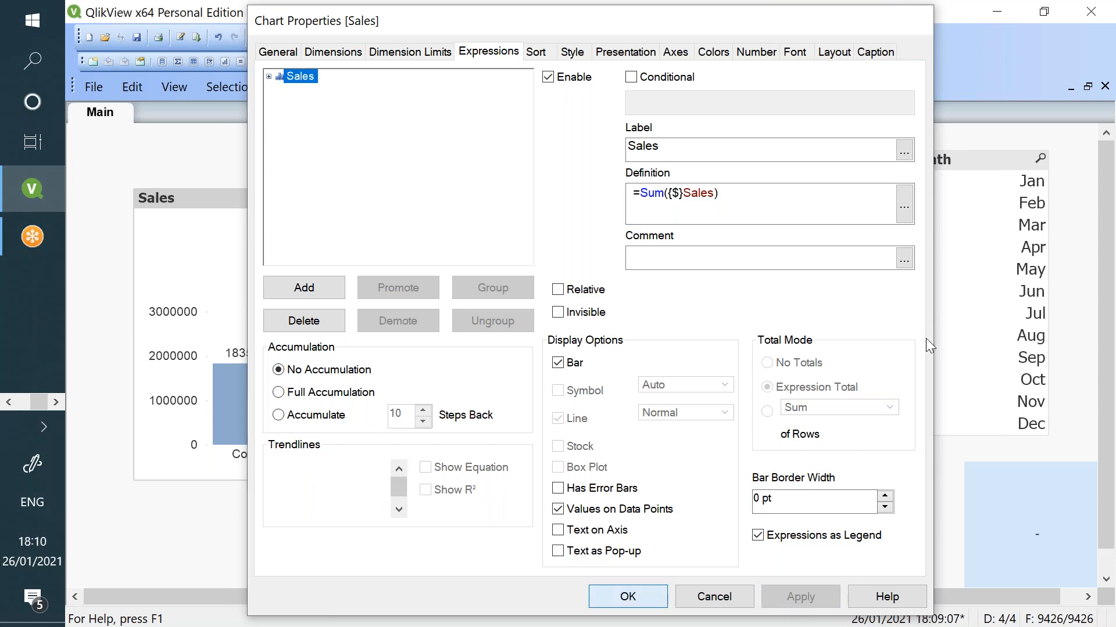
click(627, 596)
- Test the chart with 2012, April, July, October–November and Corporate selections, then deselect them
click(810, 244)
click(994, 255)
click(989, 319)
drag(994, 386, 987, 402)
click(838, 501)
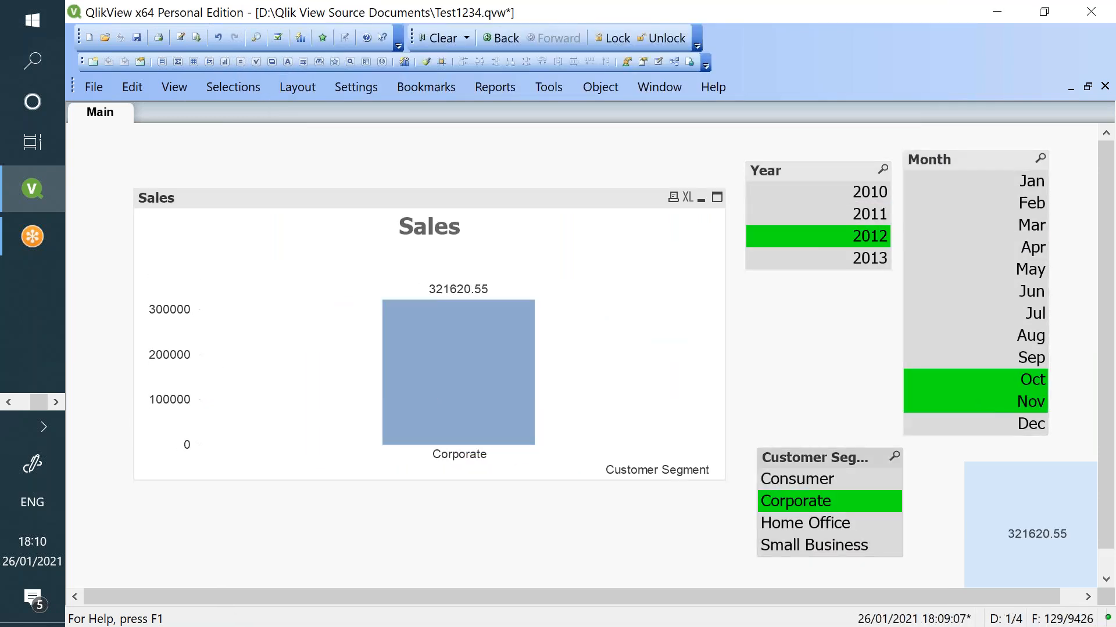
click(864, 243)
click(818, 509)
click(943, 382)
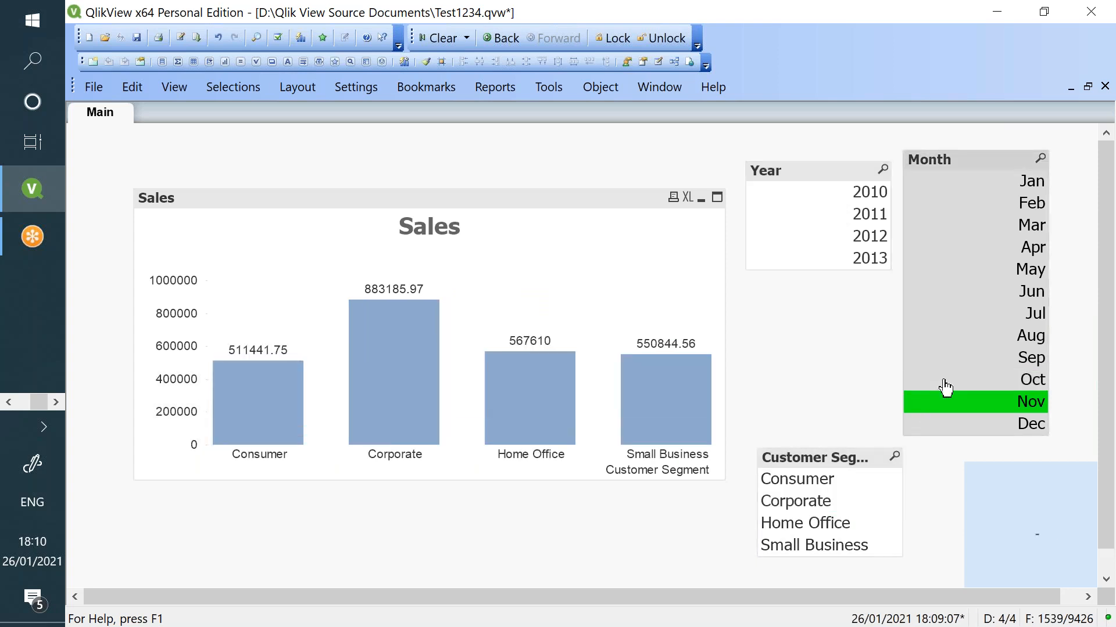
click(951, 405)
- Delete the {$} identifier so the Sales expression reads =Sum(Sales)
right_click(627, 273)
click(643, 279)
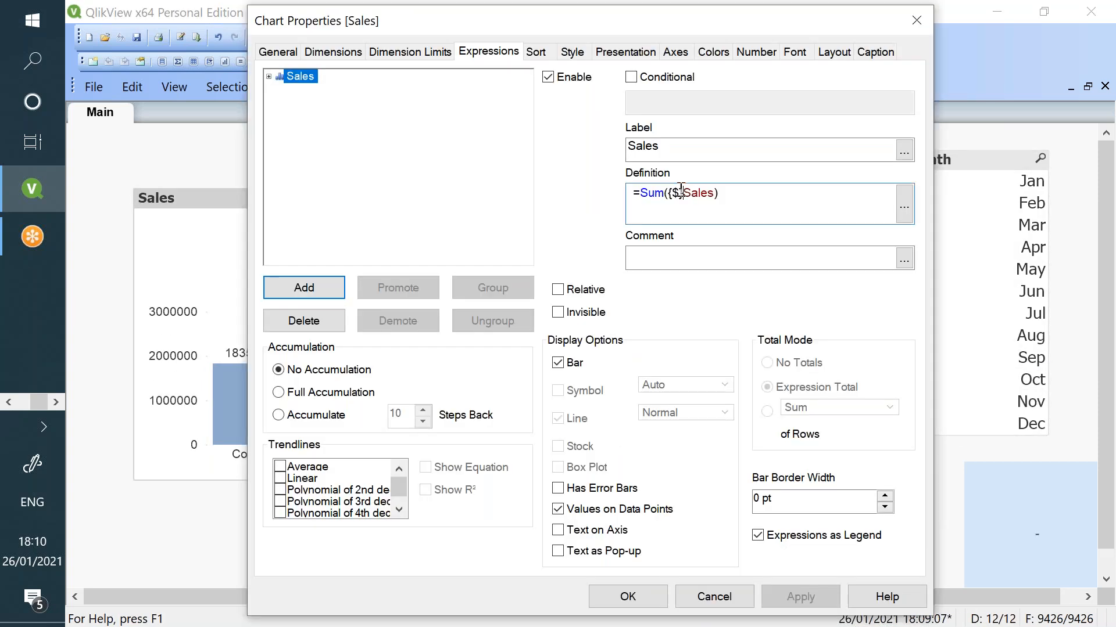
click(674, 192)
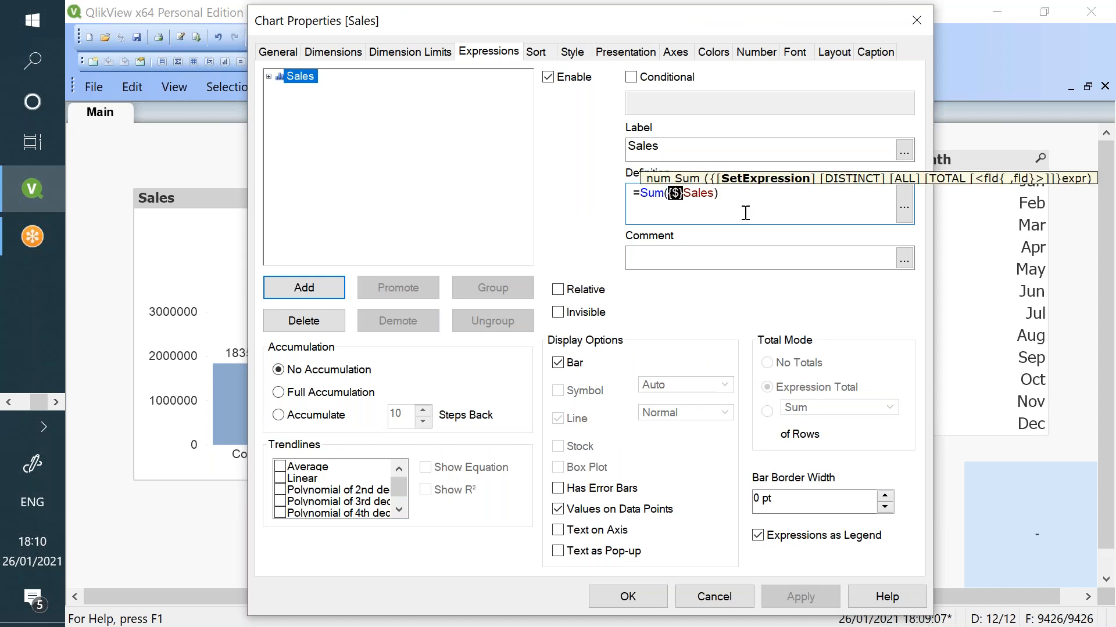
key(Delete)
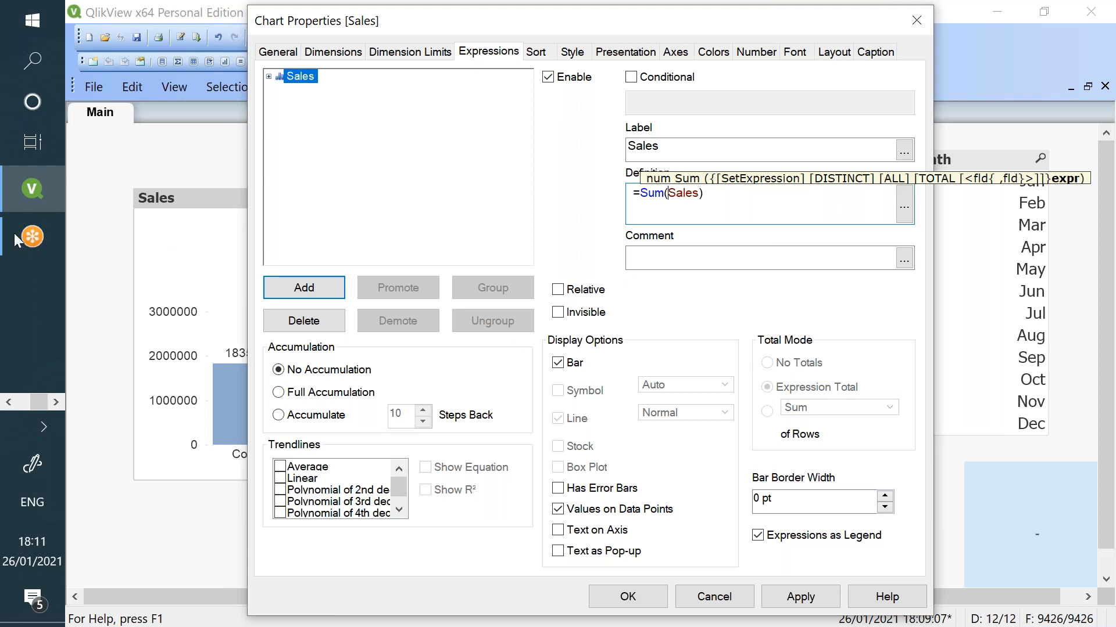
- Highlight the $ identifier's meaning in the Notepad notes, then bring QlikView back
click(8, 402)
click(32, 332)
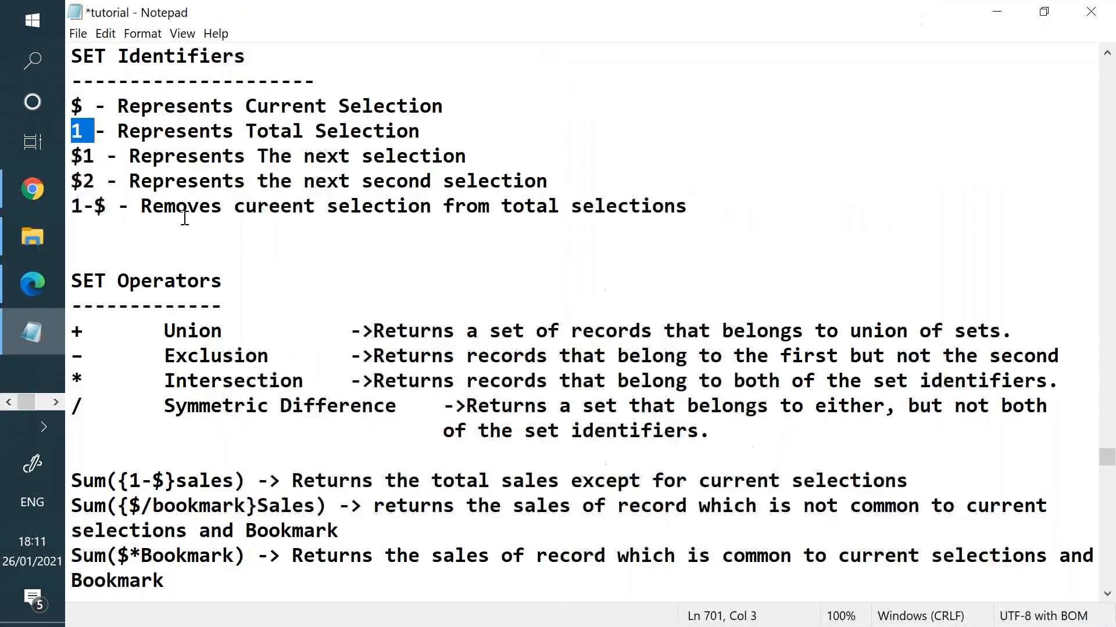
drag(85, 107, 468, 108)
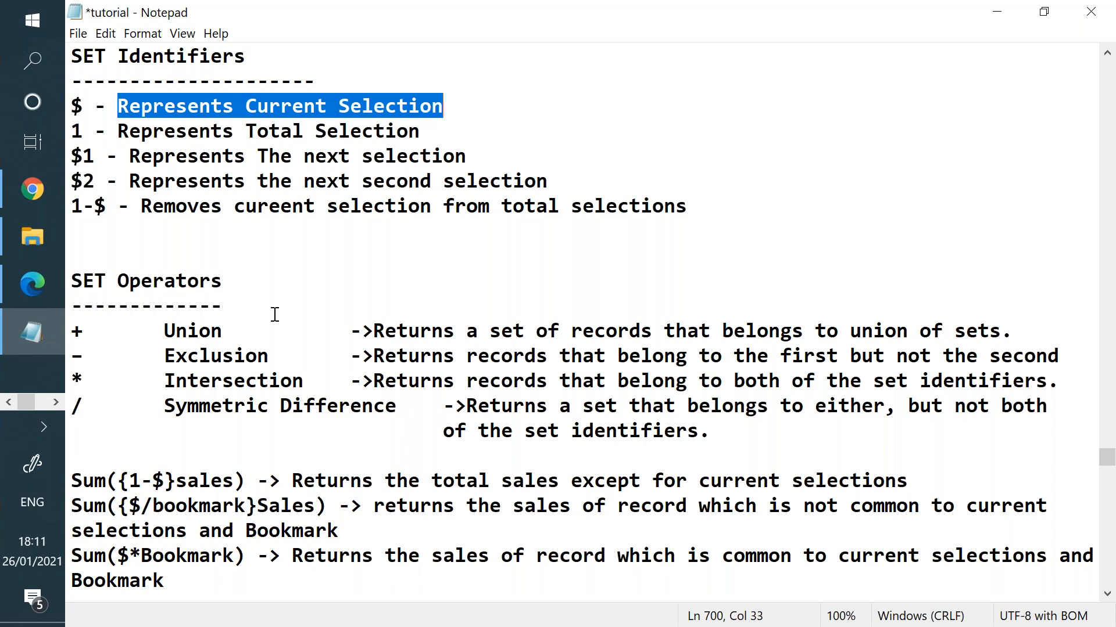
click(56, 402)
- Apply the plain Sum(Sales) expression and close Chart Properties
click(44, 200)
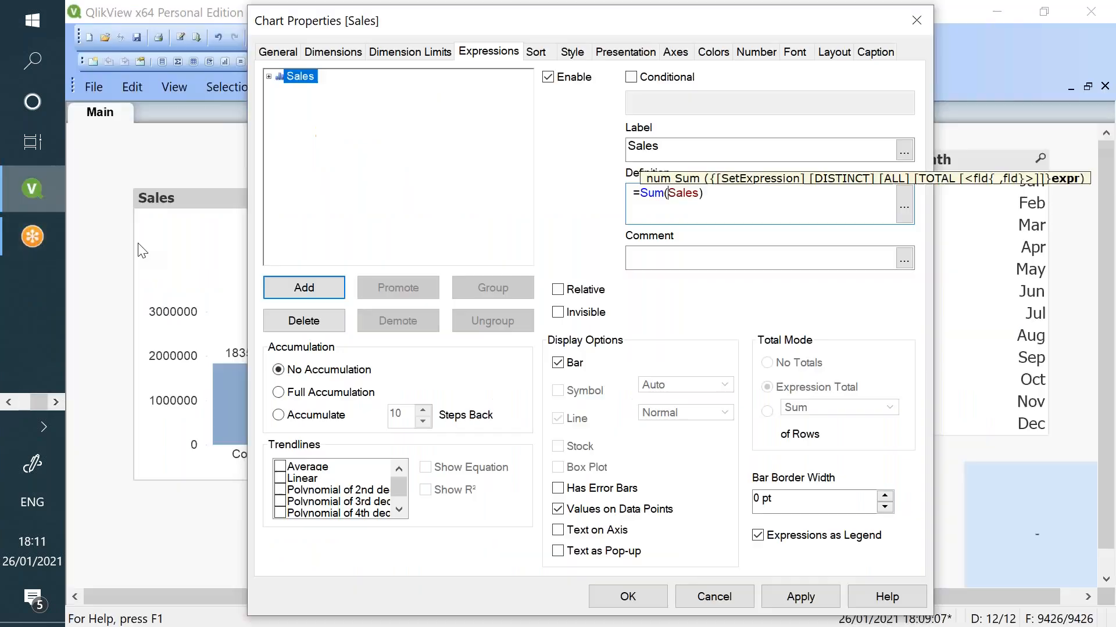
click(794, 597)
click(625, 602)
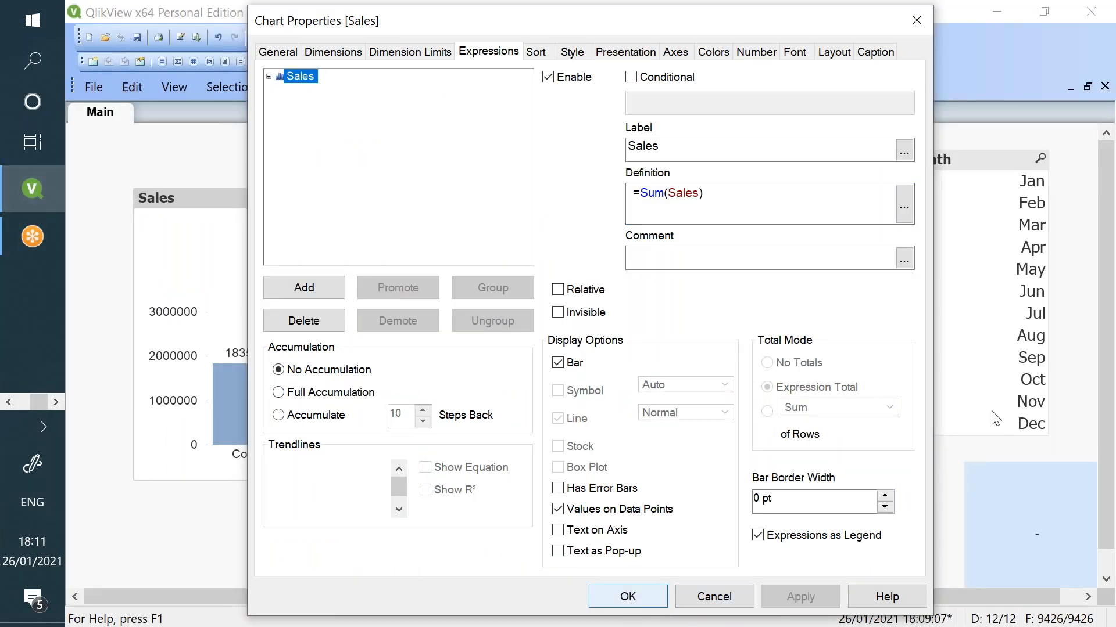
- Filter the Sales chart to September 2011 using the Month and Year lists
click(1011, 292)
click(1009, 361)
click(870, 217)
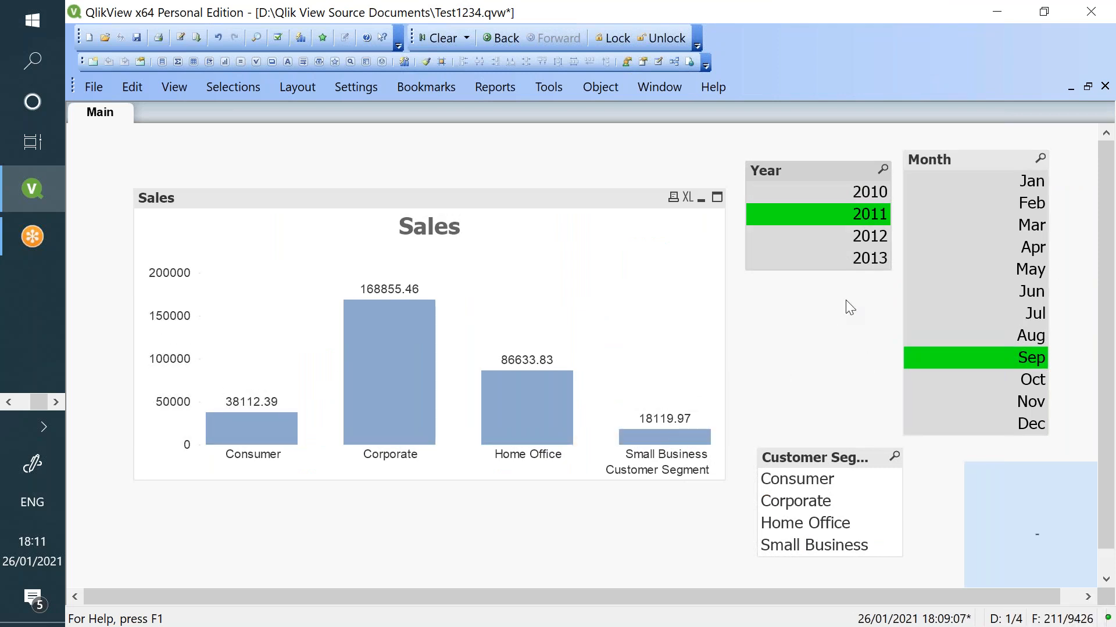
click(54, 404)
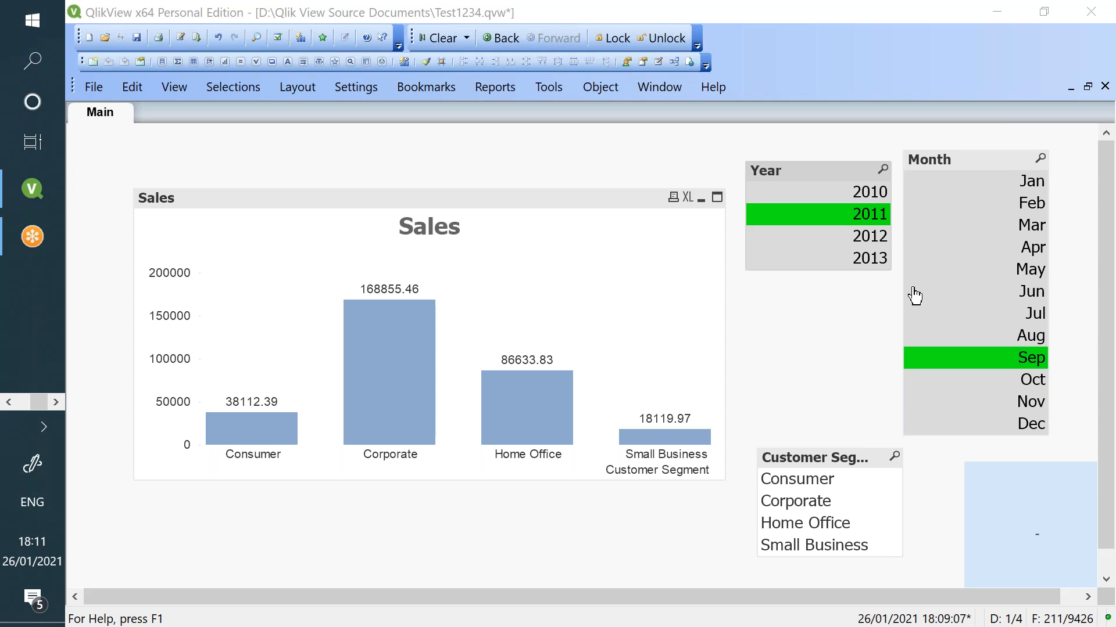
- Insert {$1} into the Sales chart's Sum expression, apply it, then clear all selections
right_click(500, 304)
click(557, 284)
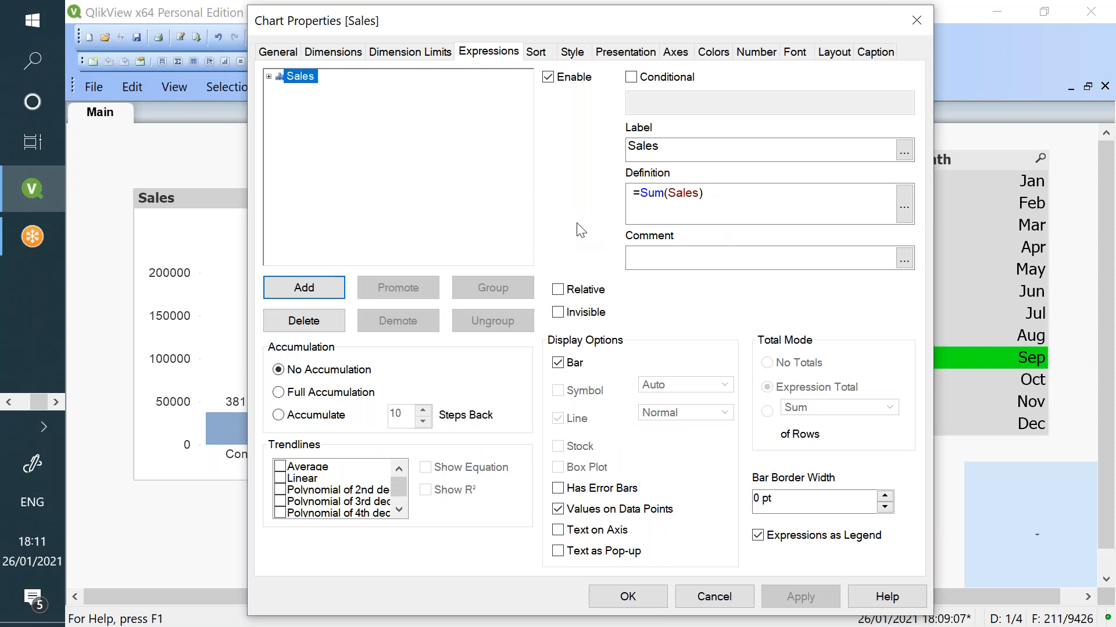
click(667, 193)
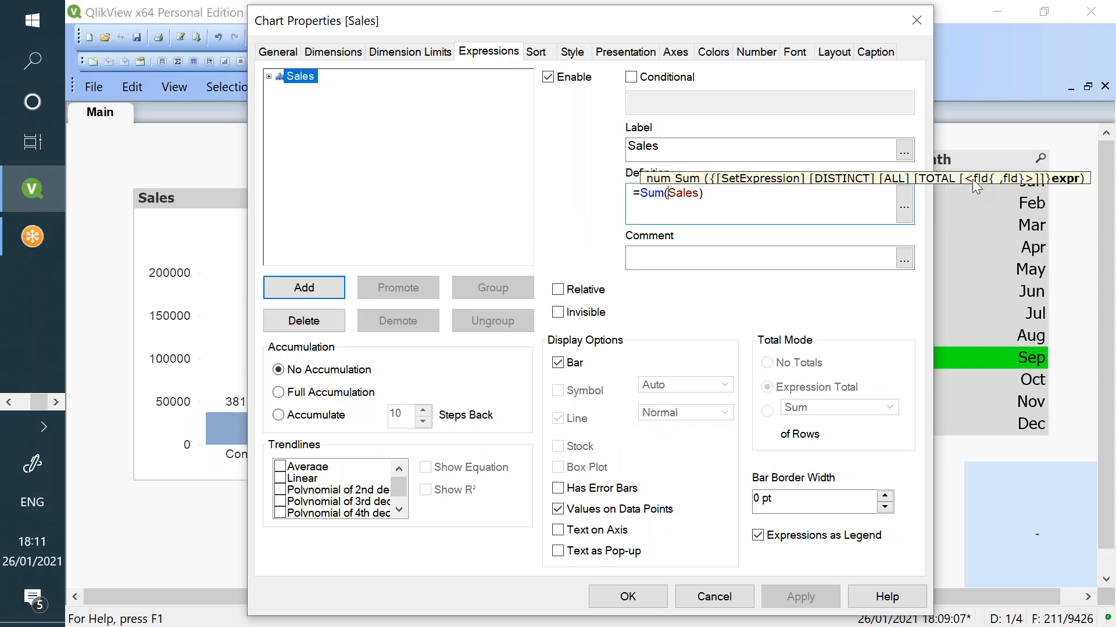
text({})
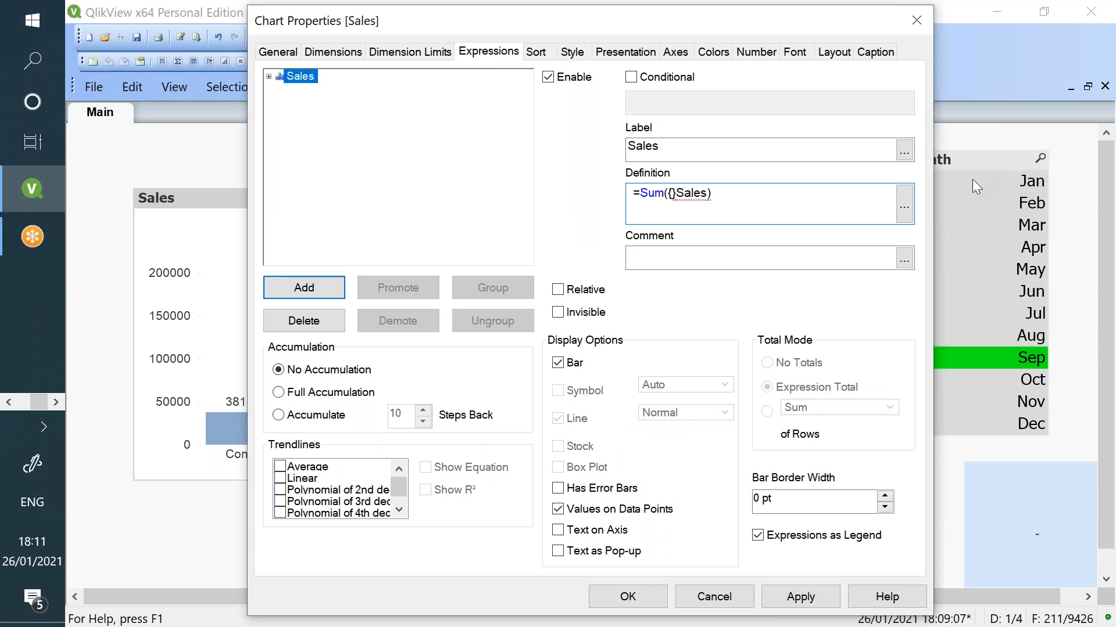
text($1)
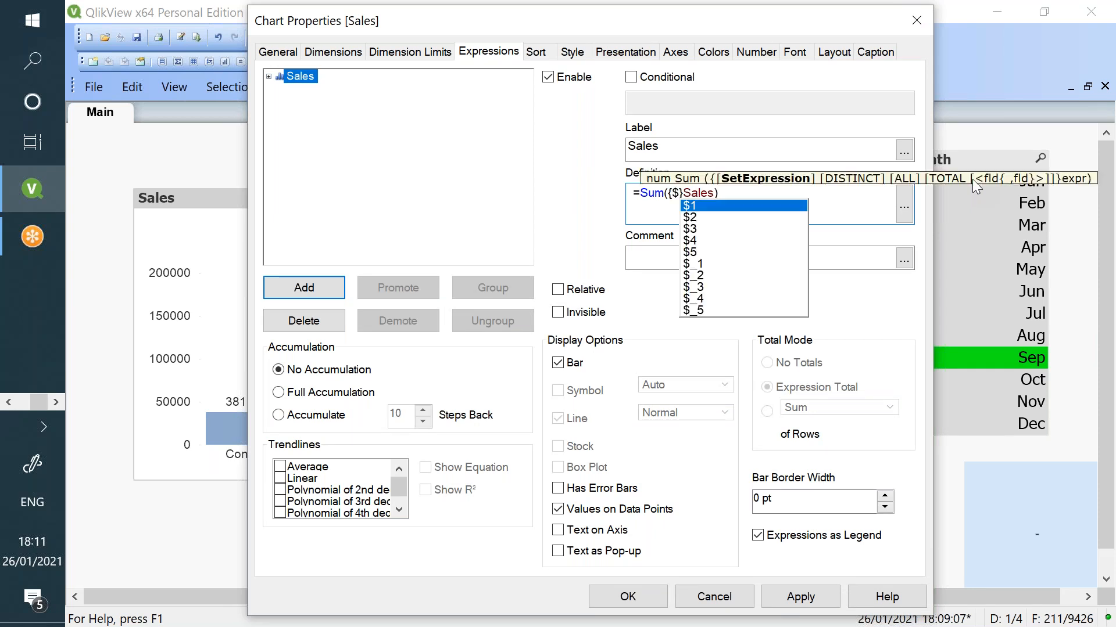
click(860, 205)
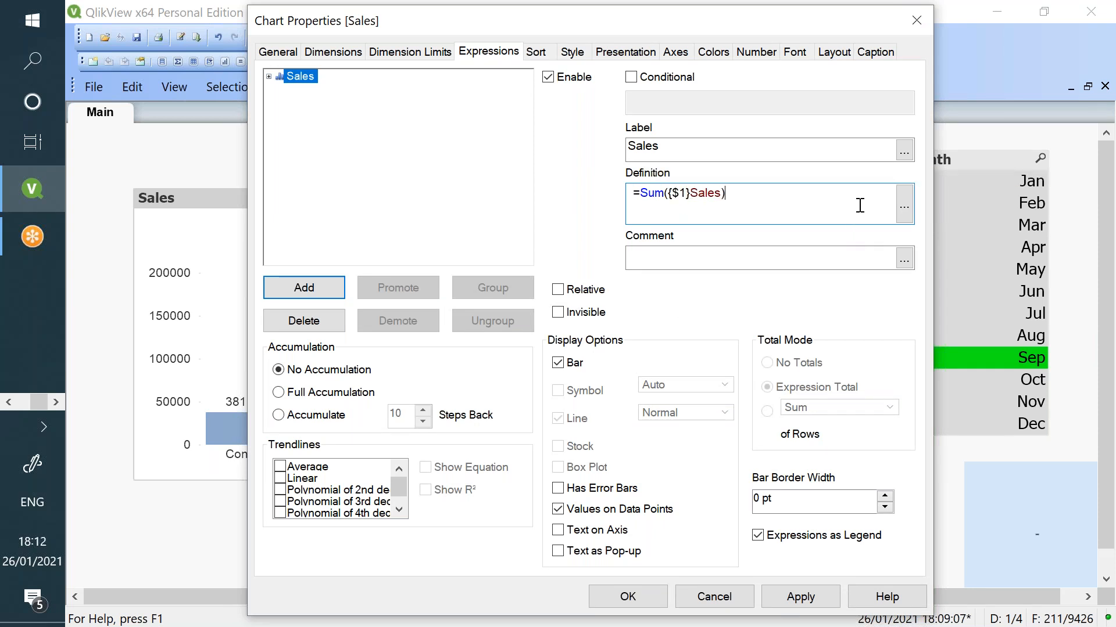
click(778, 597)
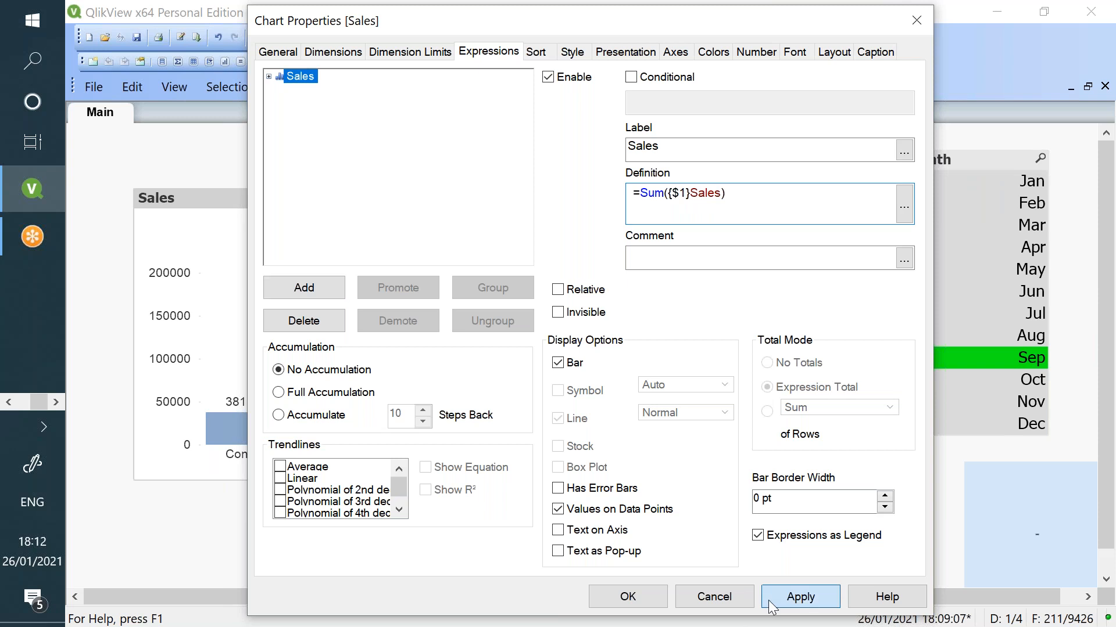
click(627, 597)
click(446, 39)
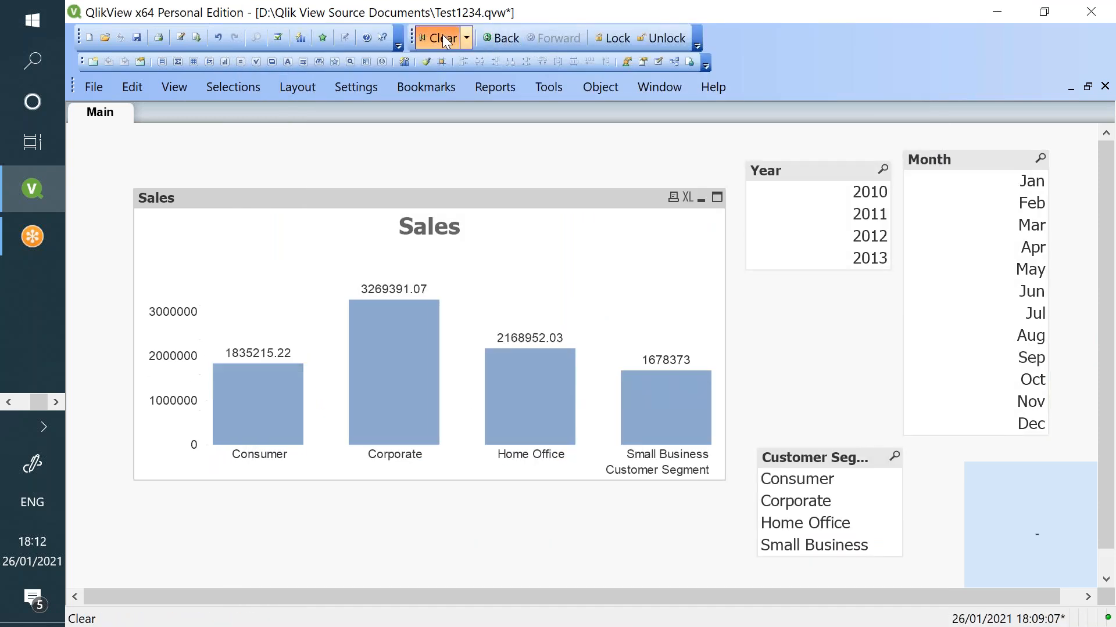
- Review the Sales chart's {$1} expression in Properties and close without changes
right_click(573, 231)
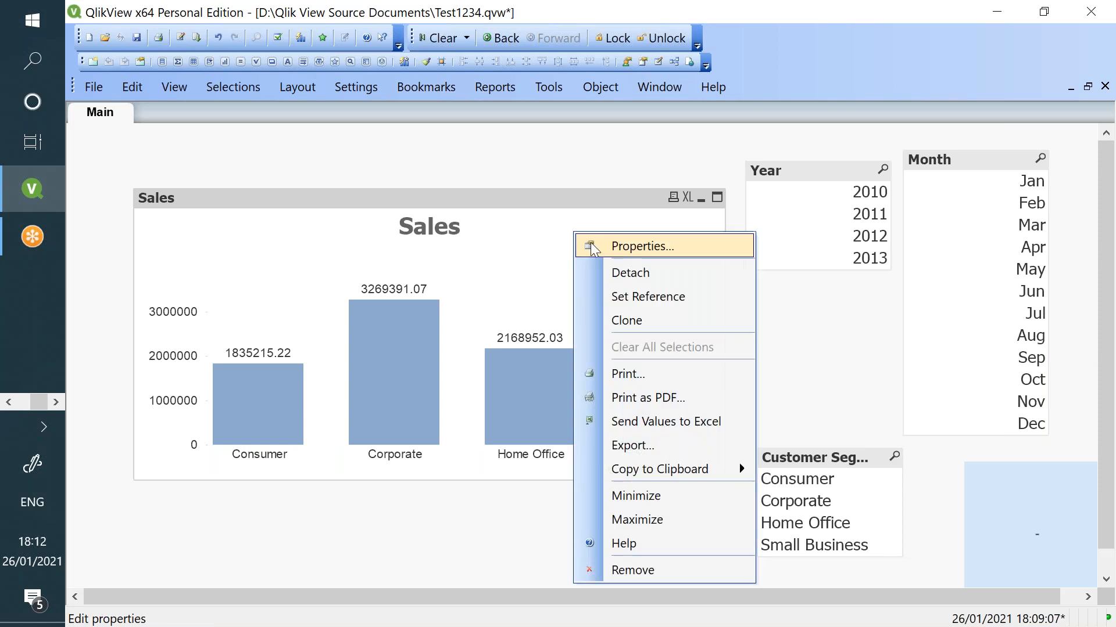
click(591, 242)
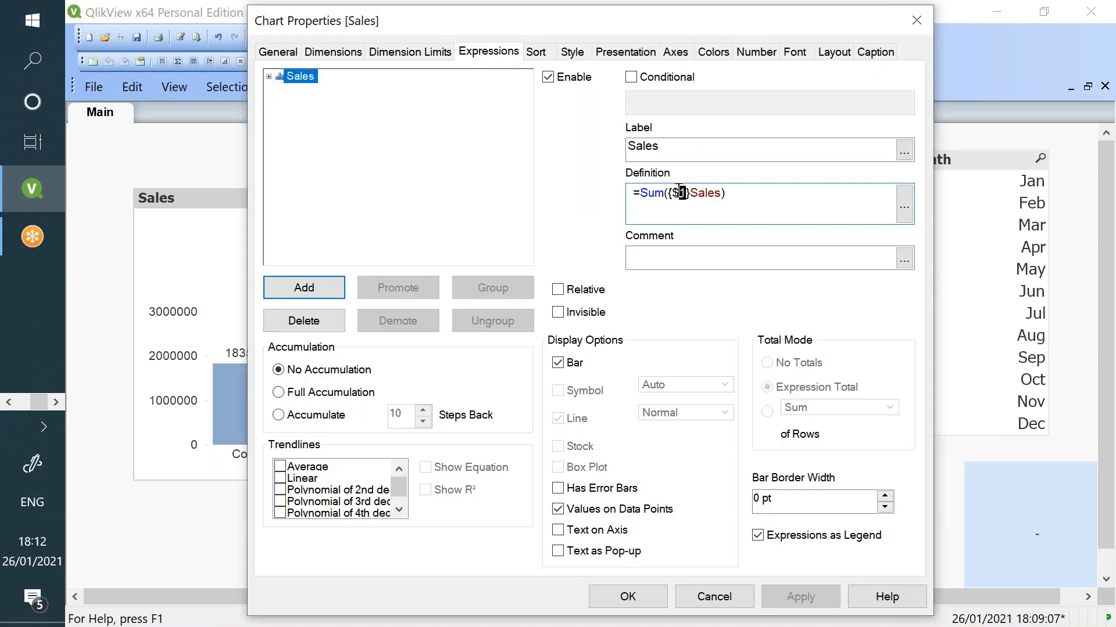
double_click(678, 193)
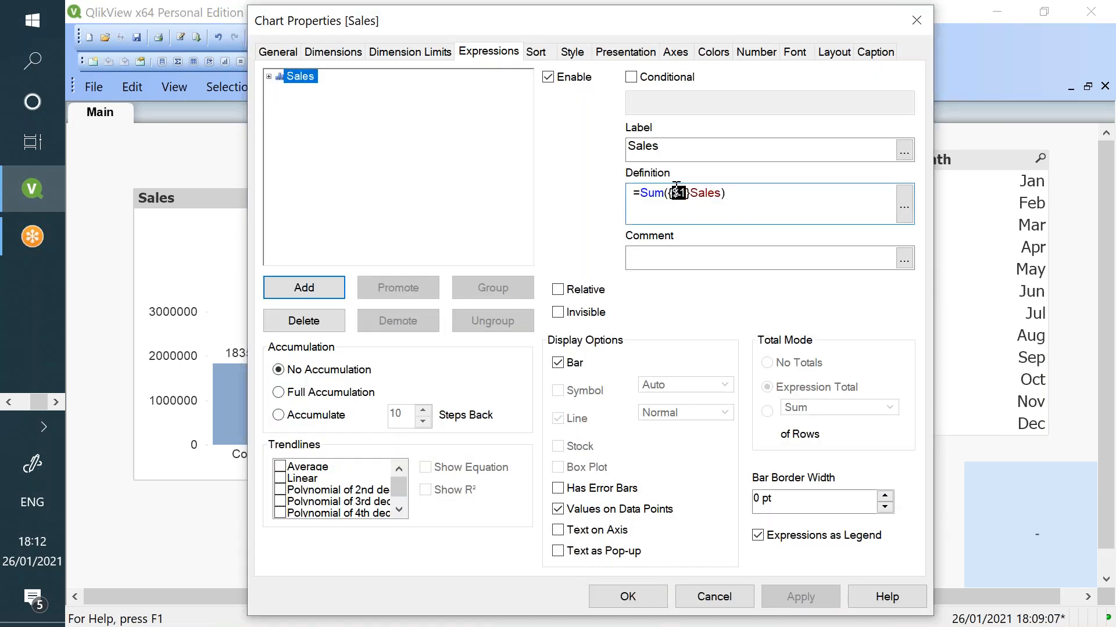
click(714, 597)
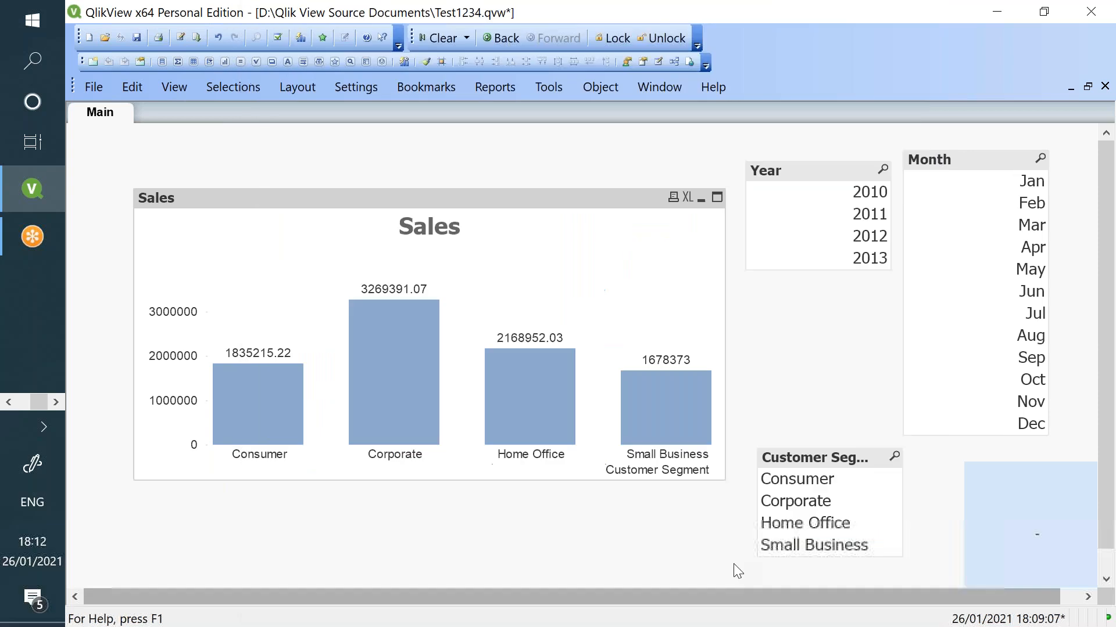
- Compare the chart across years 2010–2013 and months Apr and Jul, then clear selections
click(868, 201)
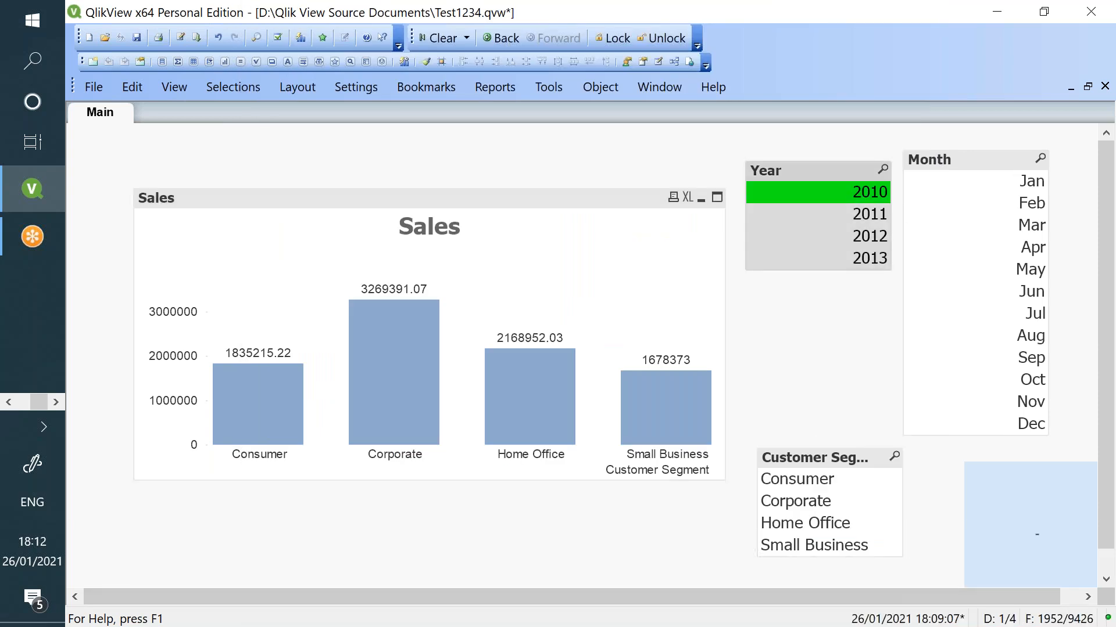
click(825, 223)
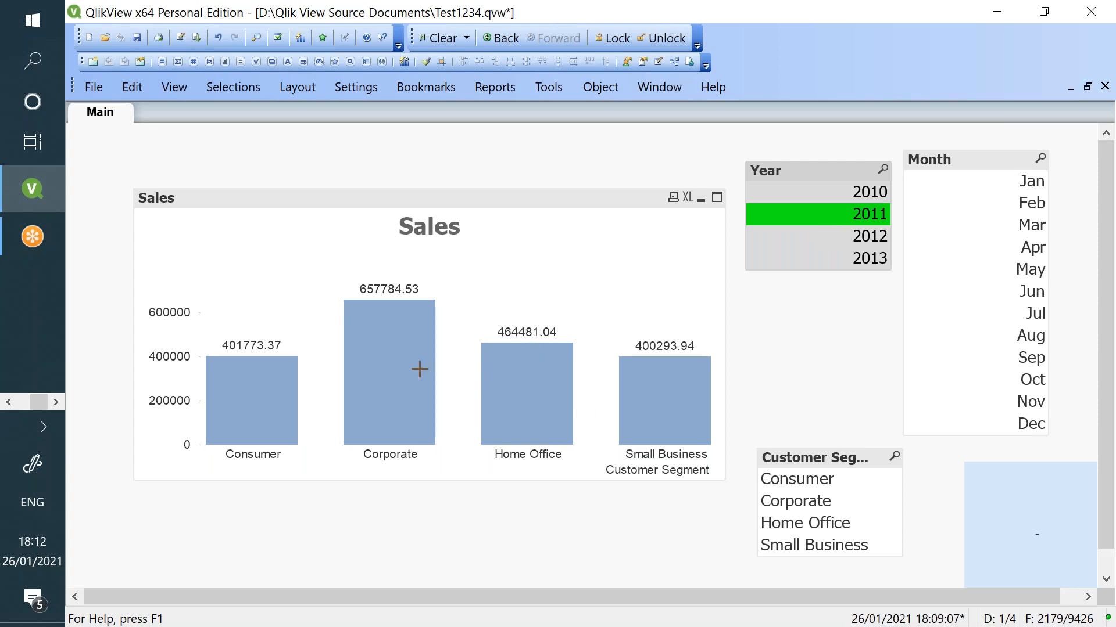
mouse_move(411, 353)
click(871, 239)
click(870, 264)
click(872, 242)
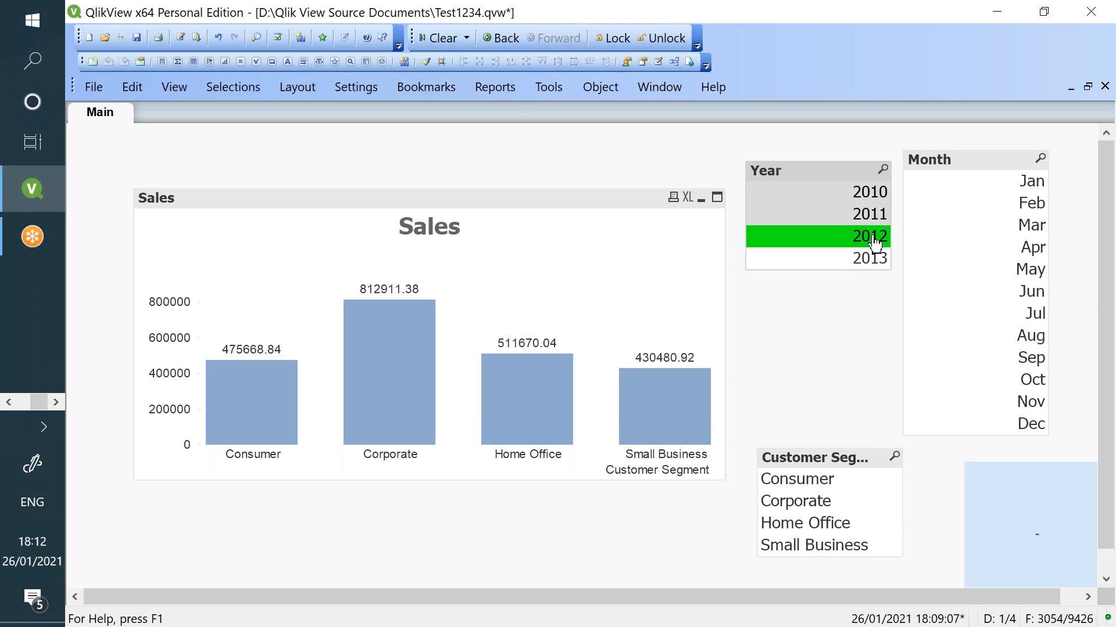
click(994, 247)
click(995, 315)
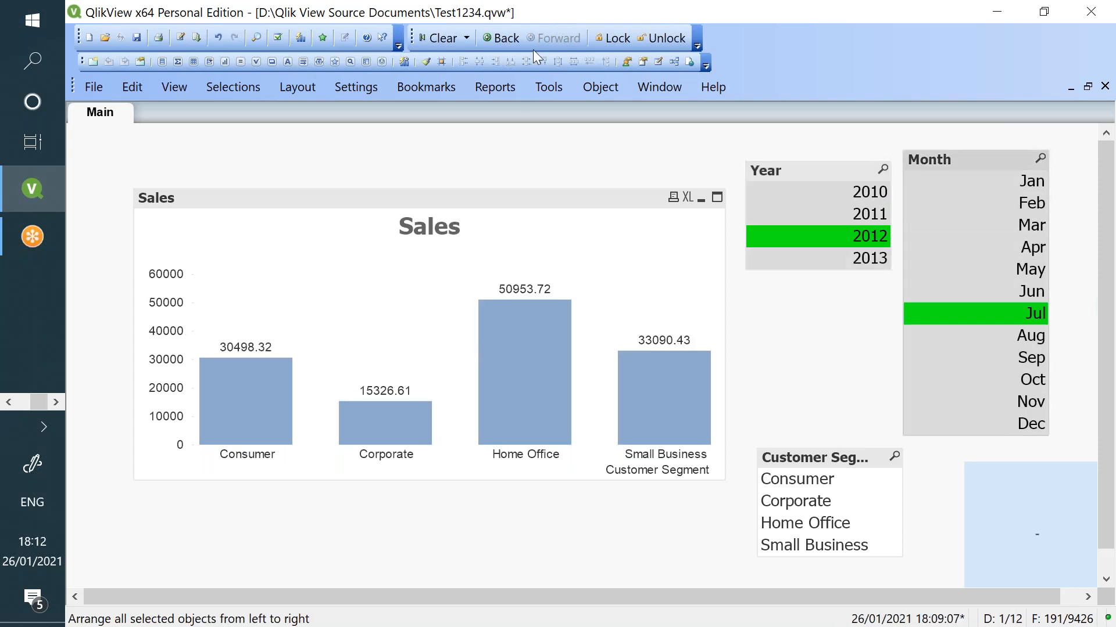
click(451, 38)
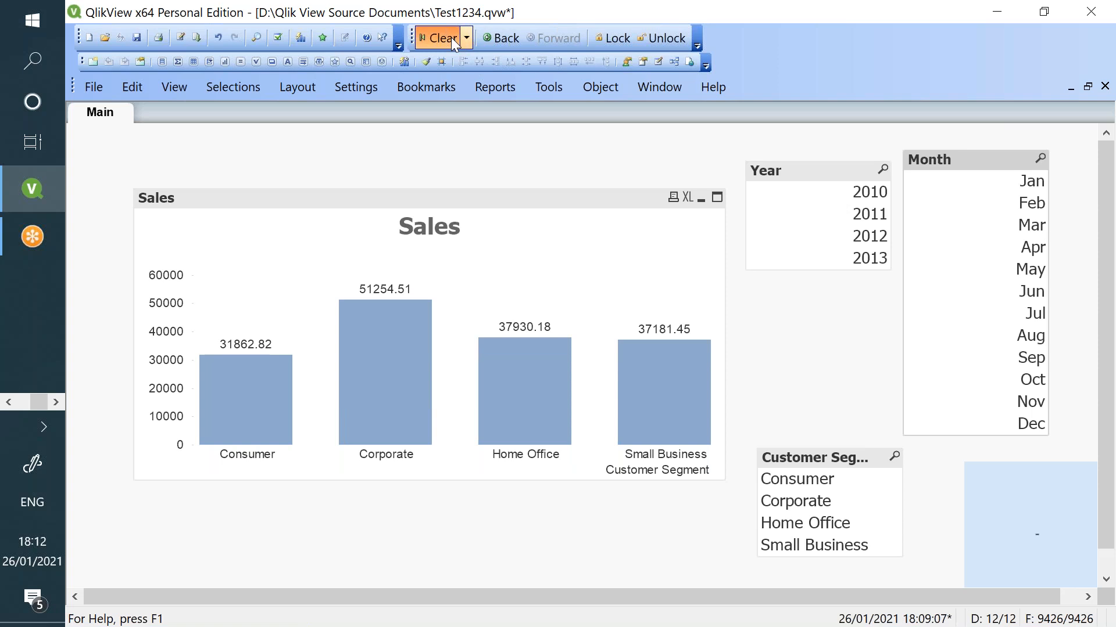
- Change the chart expression's $1 to $2, apply it, and clear all selections
right_click(538, 261)
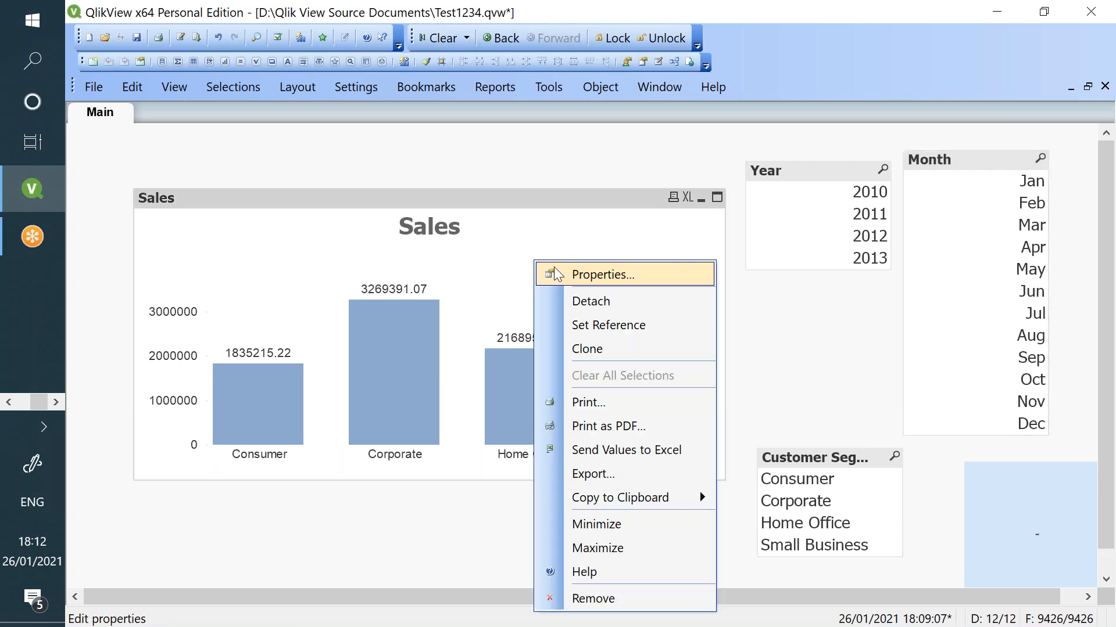
click(575, 273)
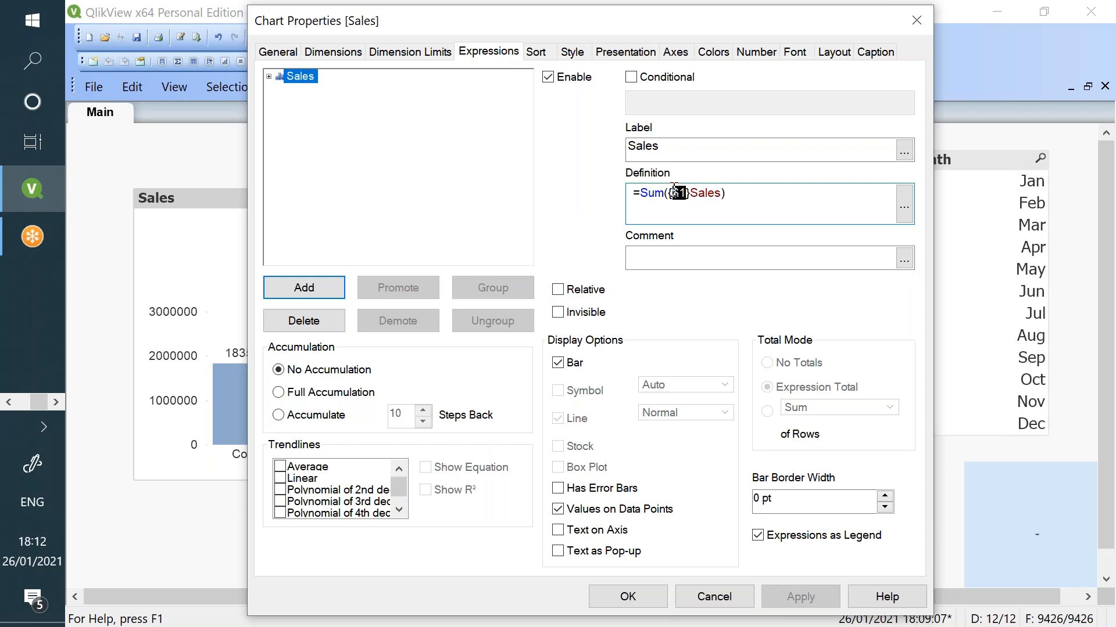
click(688, 193)
key(BackSpace)
text(2)
click(805, 584)
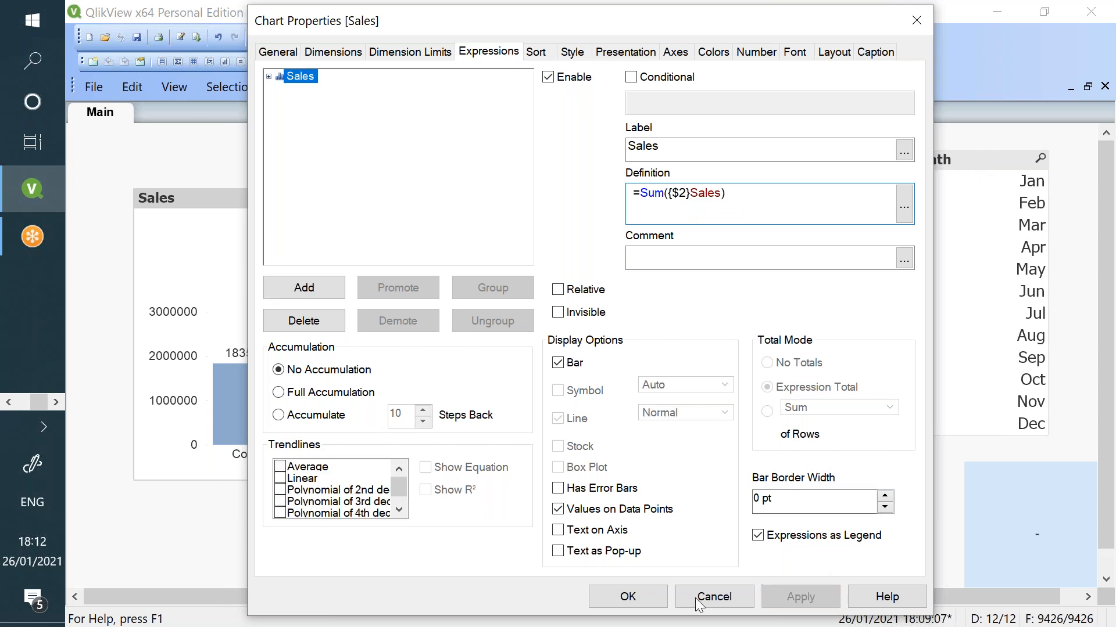
click(622, 583)
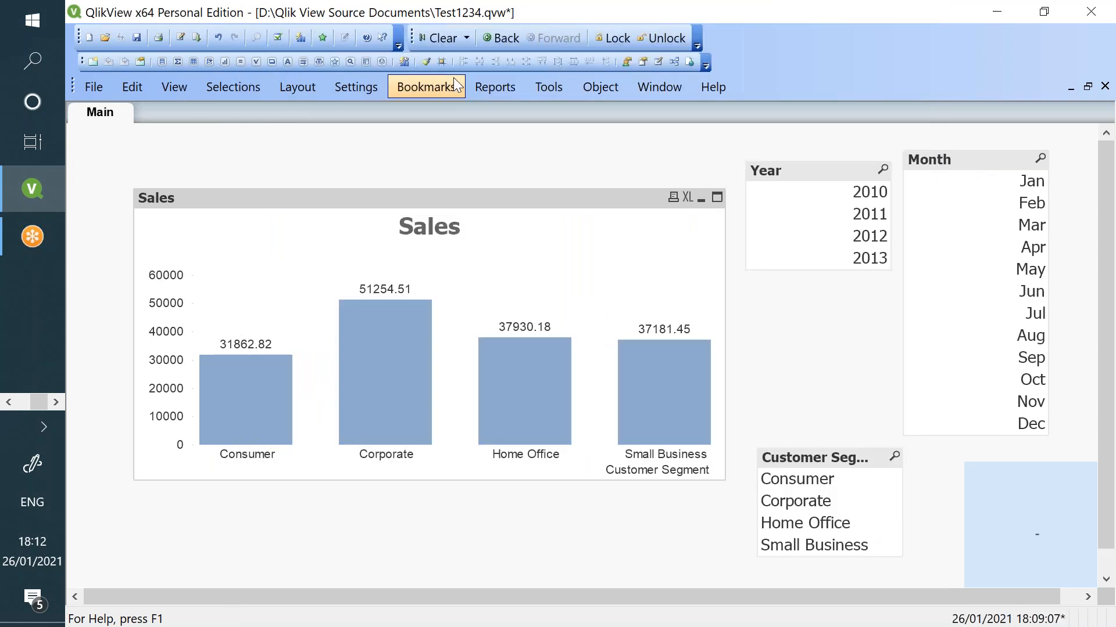
click(443, 37)
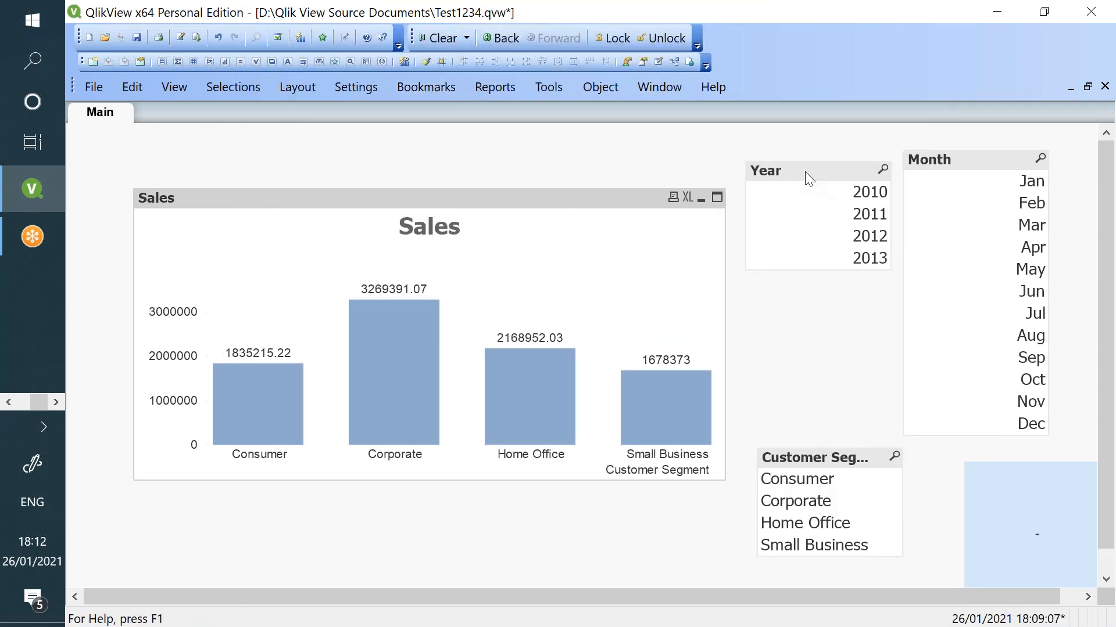
- Try years 2010, 2012 and 2013 with months May, Mar and Jul
click(828, 194)
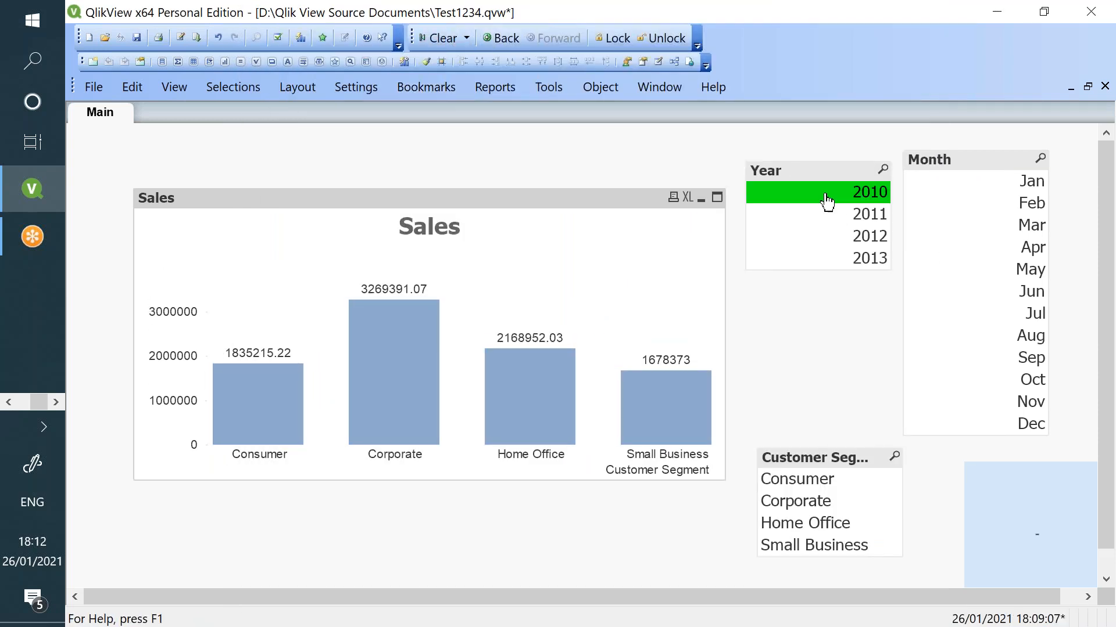
click(845, 237)
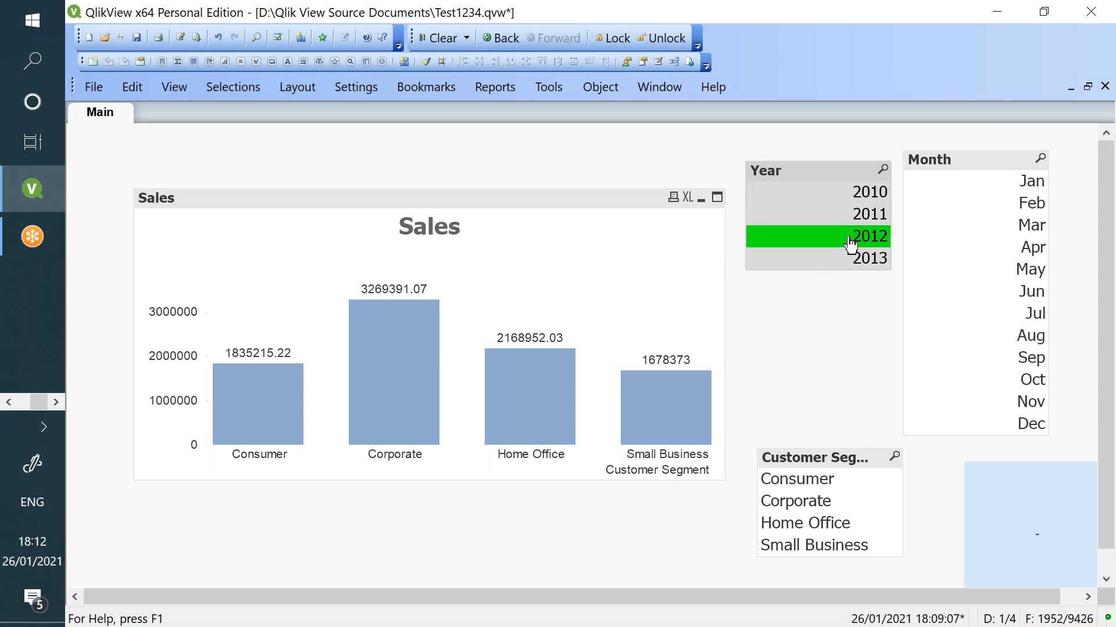
click(865, 194)
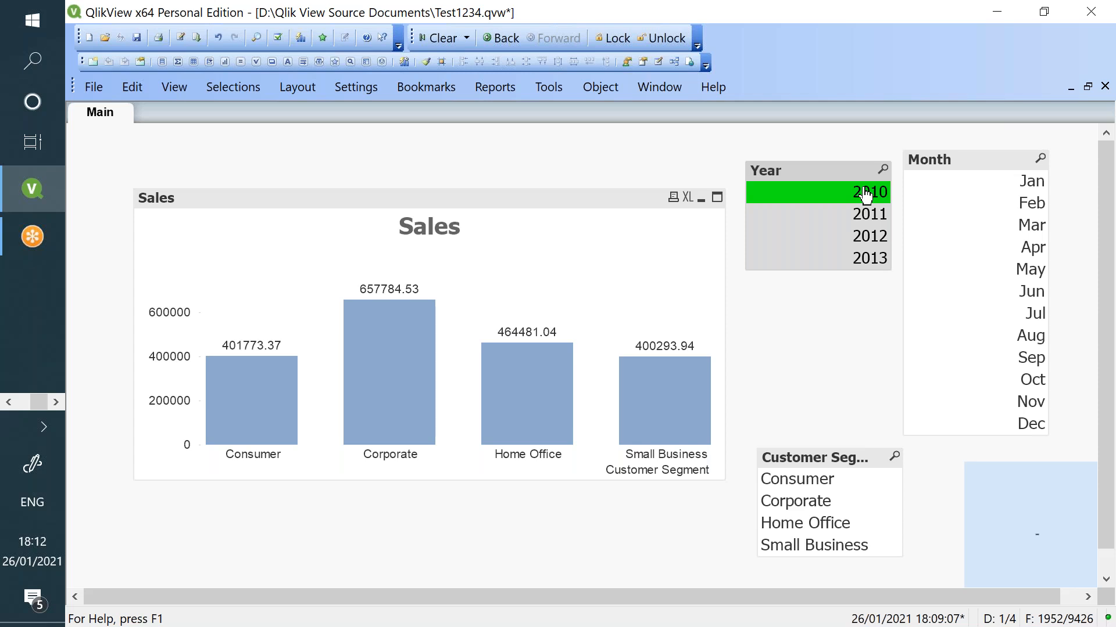
click(868, 260)
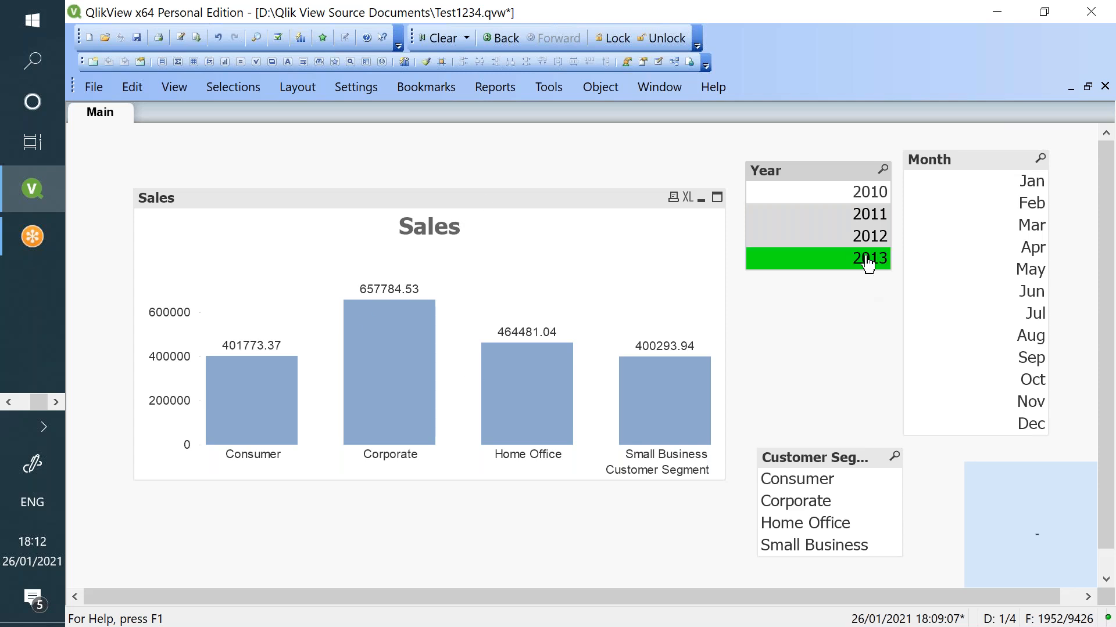
click(1002, 276)
click(1014, 229)
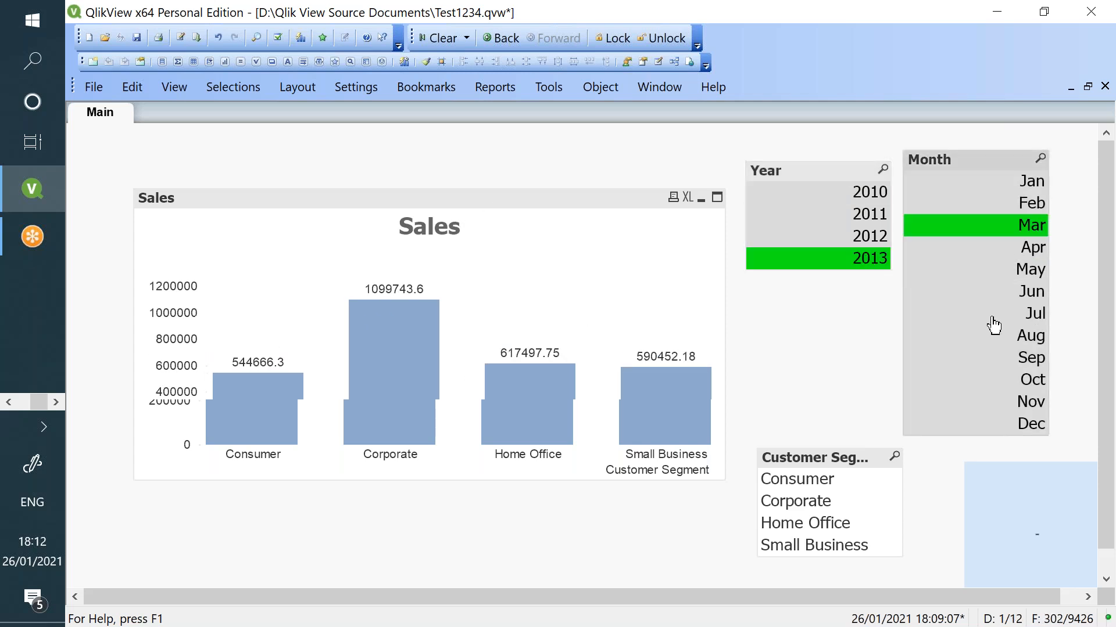
click(992, 317)
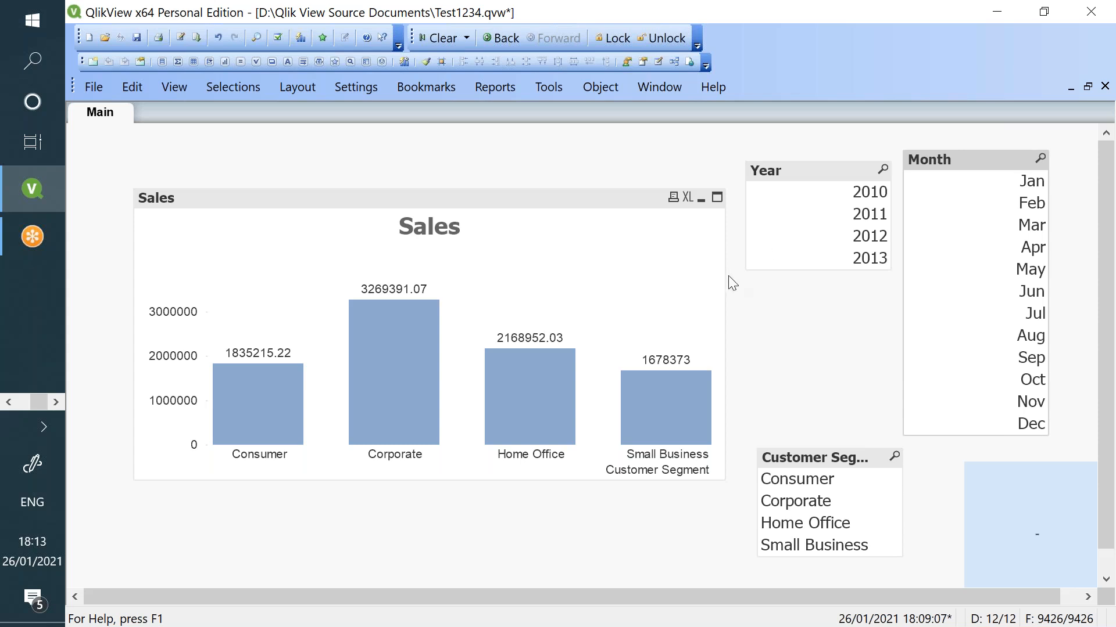
- Narrow the Sales chart, move it top left, and reposition the Customer Segment, Month and Year lists
drag(726, 276, 599, 274)
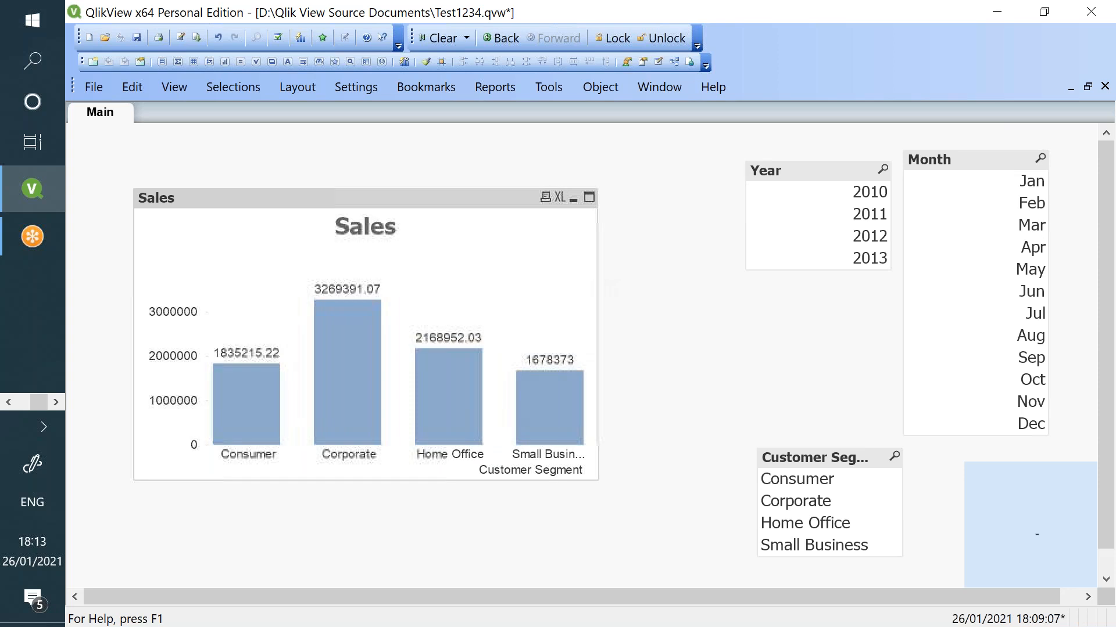
drag(477, 195, 429, 147)
drag(821, 460, 905, 419)
drag(955, 163, 990, 166)
drag(854, 170, 769, 469)
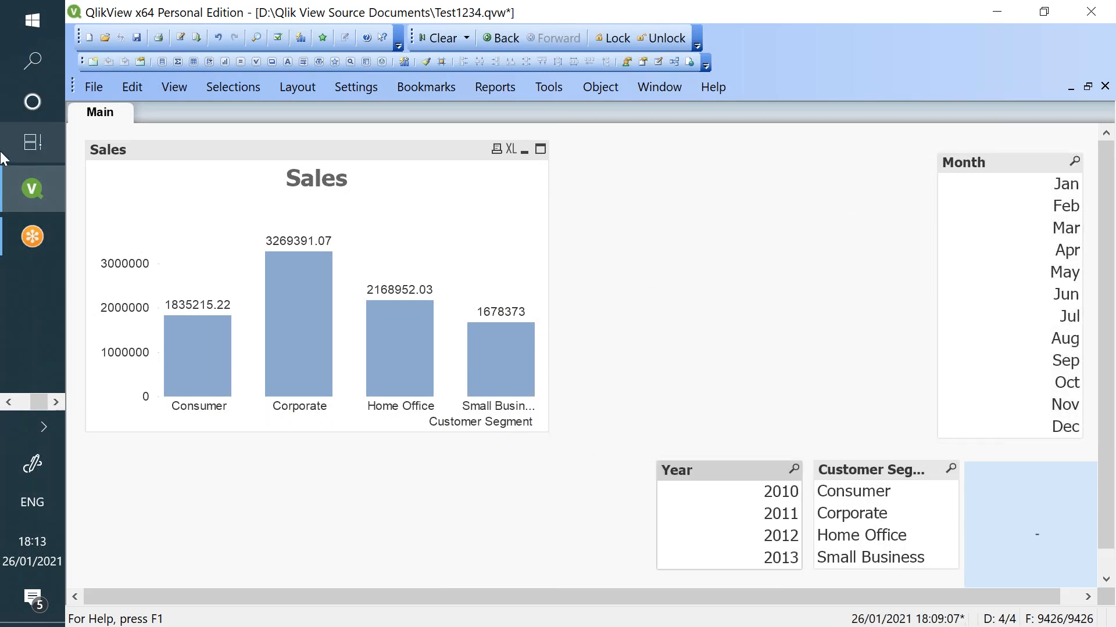
click(8, 402)
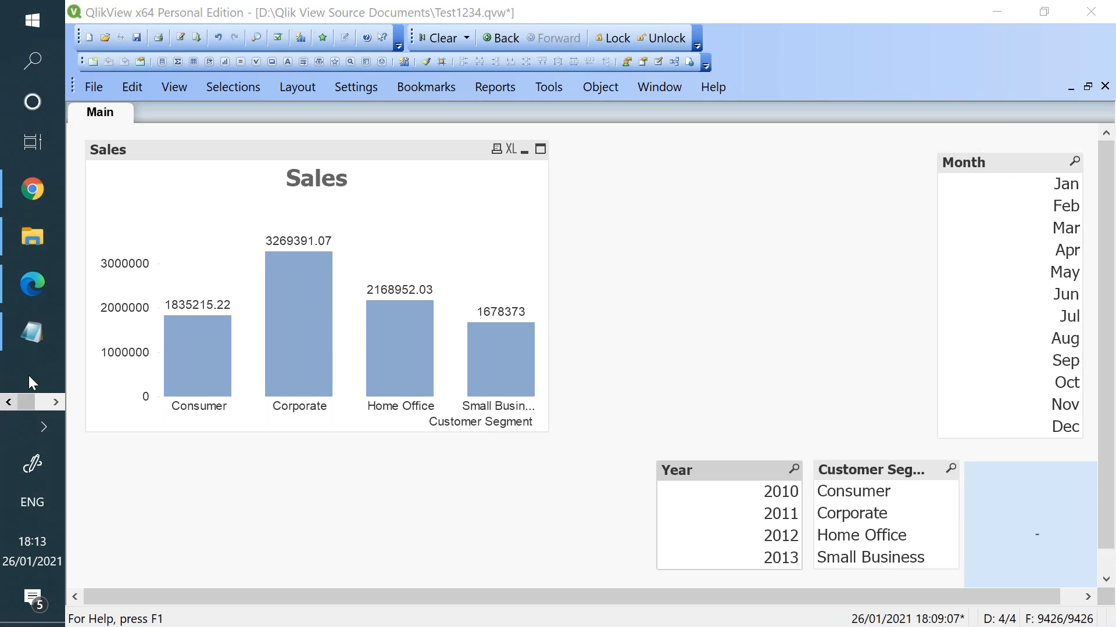
click(30, 327)
click(87, 132)
drag(87, 132, 74, 132)
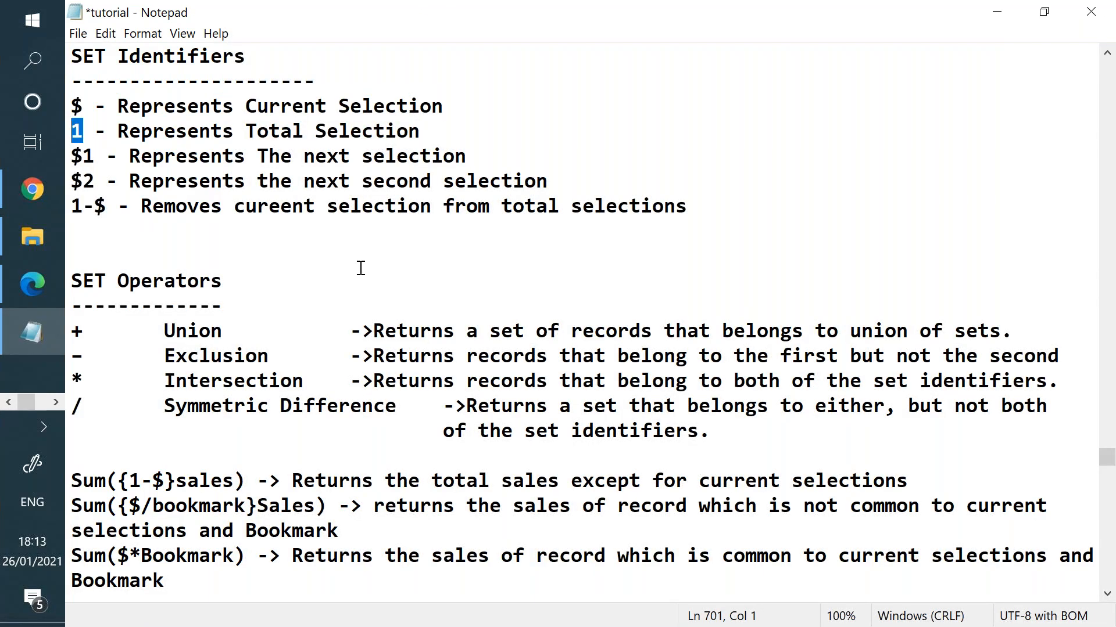
drag(432, 137, 498, 104)
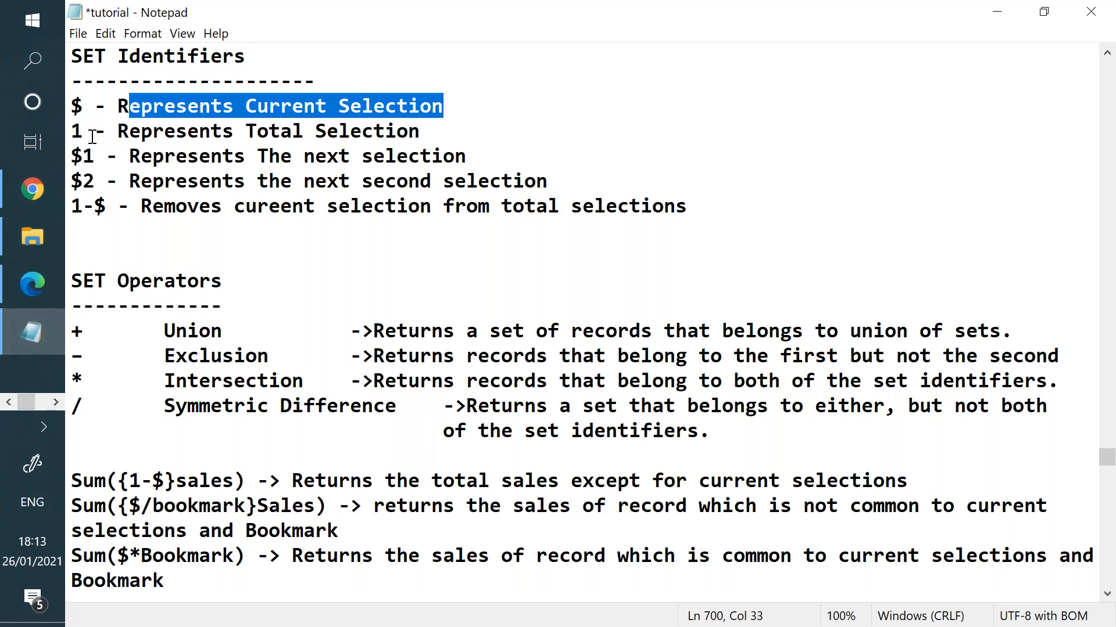
click(55, 402)
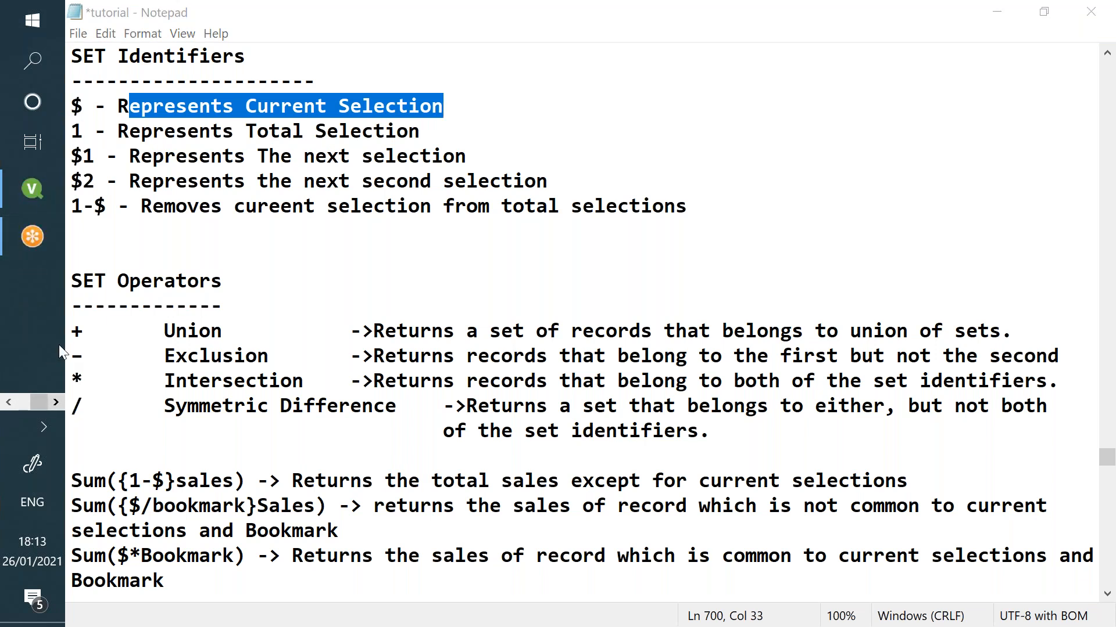
click(22, 200)
click(455, 151)
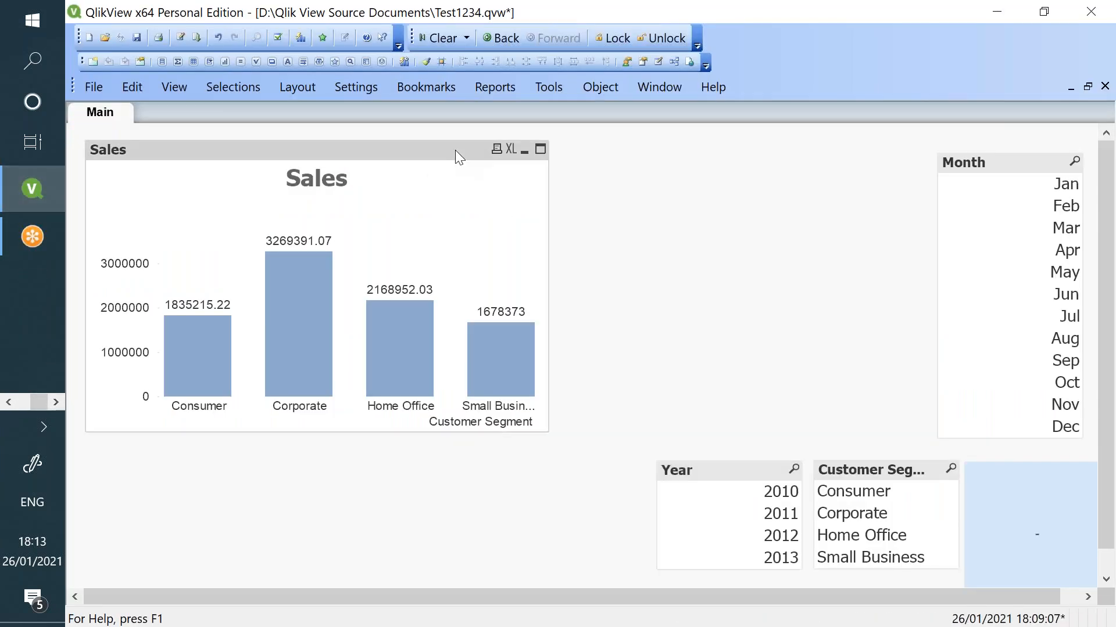
- Duplicate the Sales chart to the right and resize both so they sit side by side
drag(530, 168, 874, 172)
drag(965, 217, 906, 217)
drag(738, 158, 771, 153)
click(361, 152)
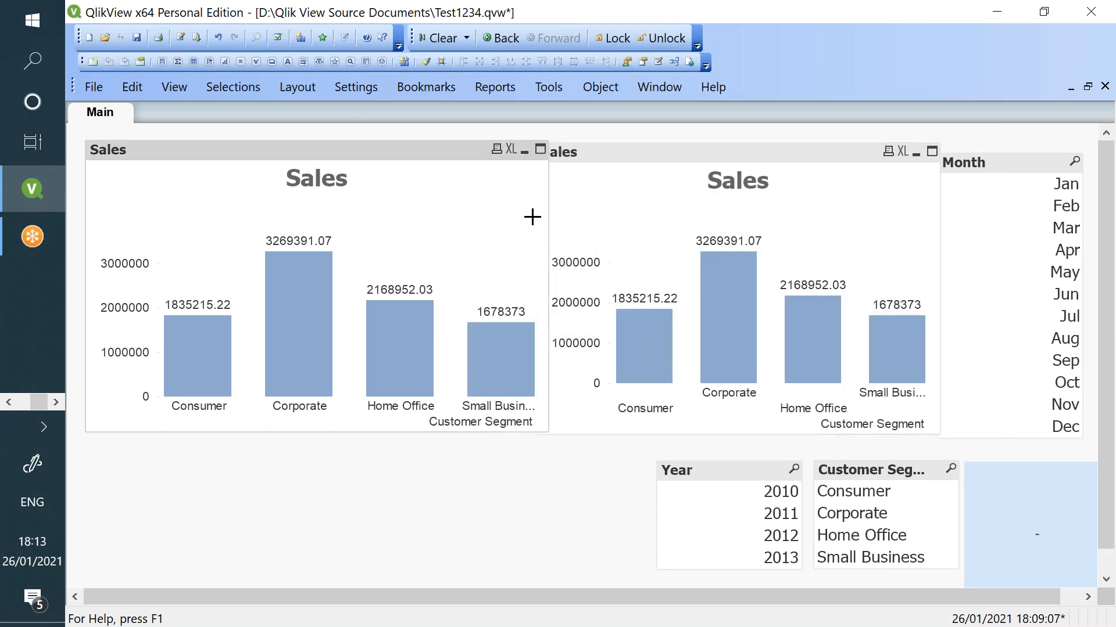
drag(549, 213, 467, 214)
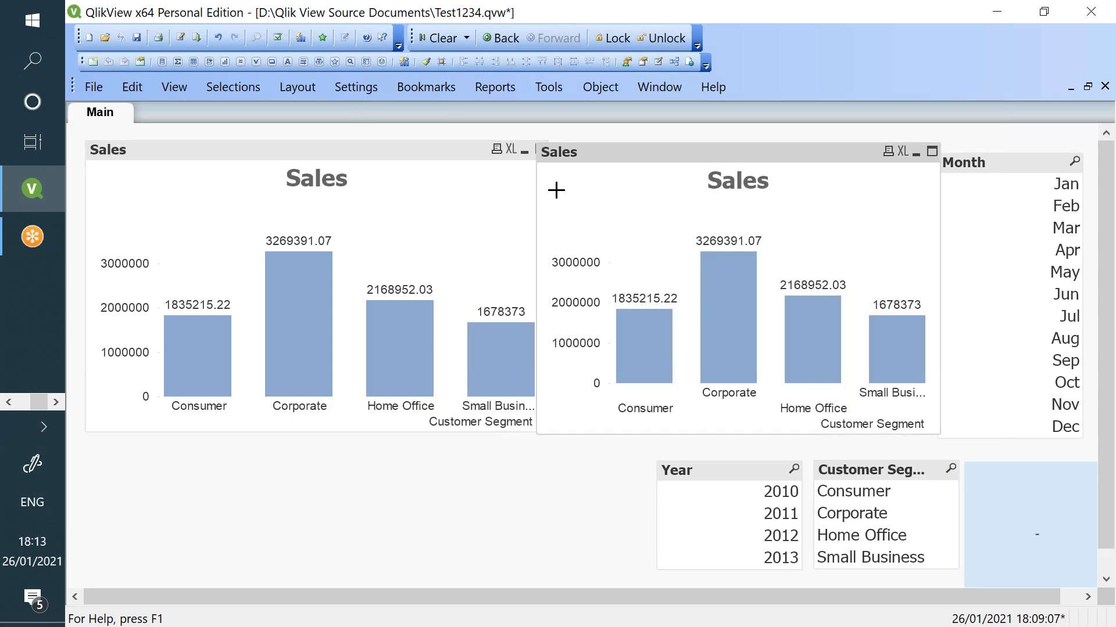
click(452, 147)
drag(546, 191, 519, 187)
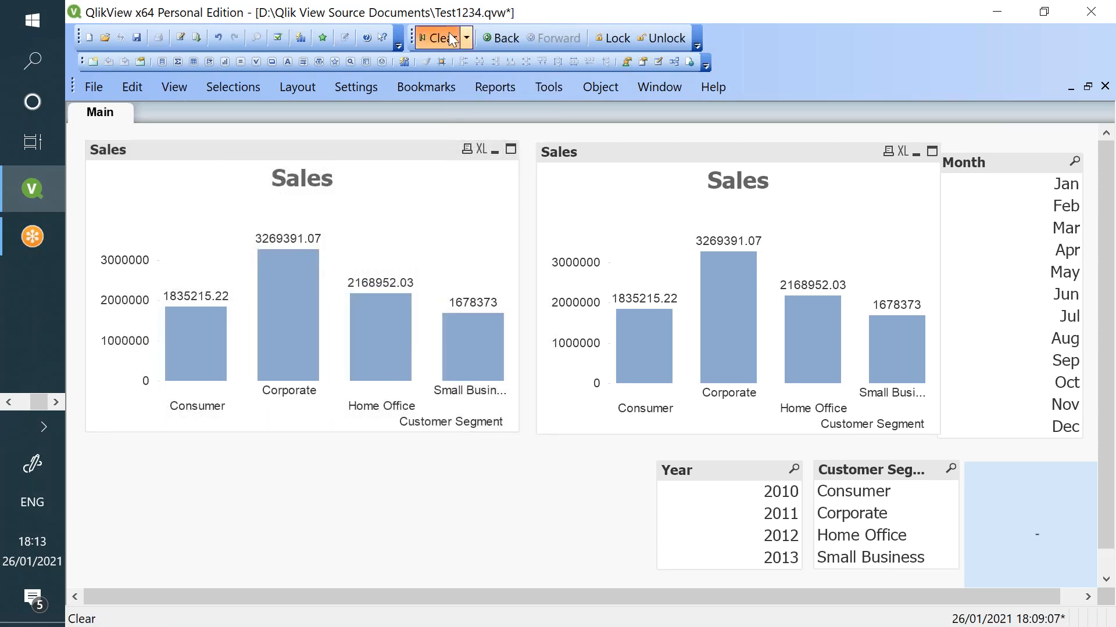
- Delete {$2} so the left chart uses plain Sum(Sales), then select August
right_click(378, 234)
click(457, 243)
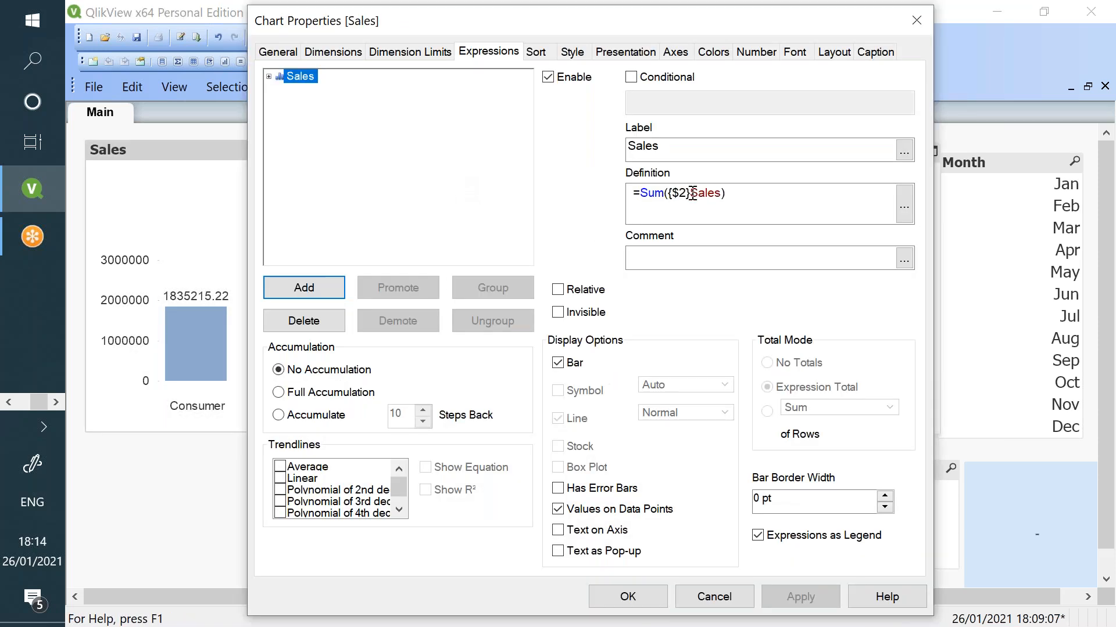
double_click(678, 193)
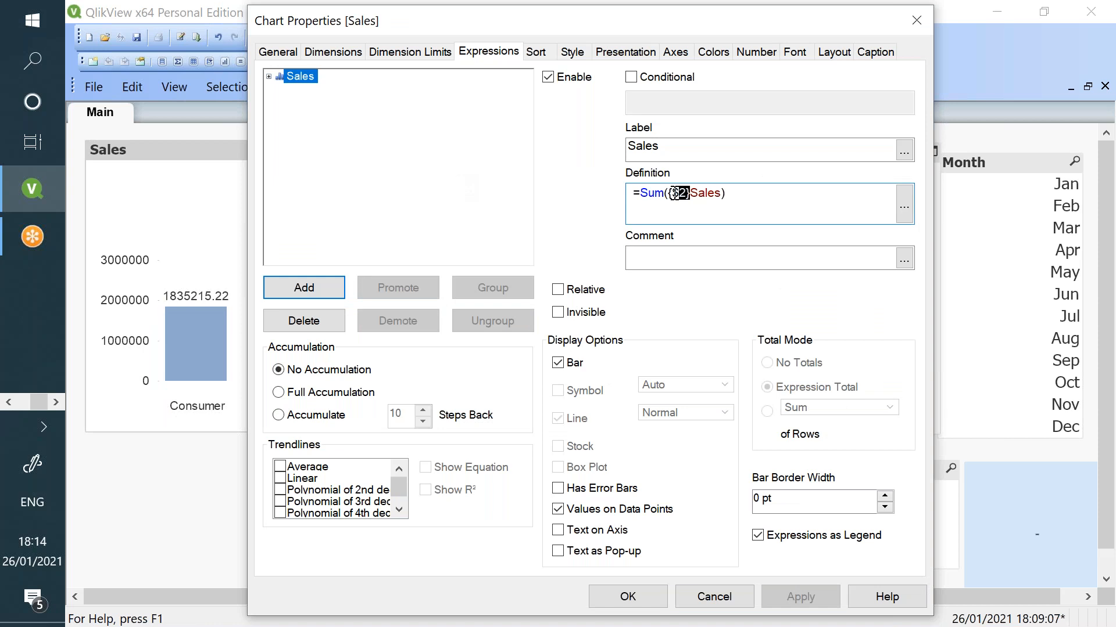
key(Delete)
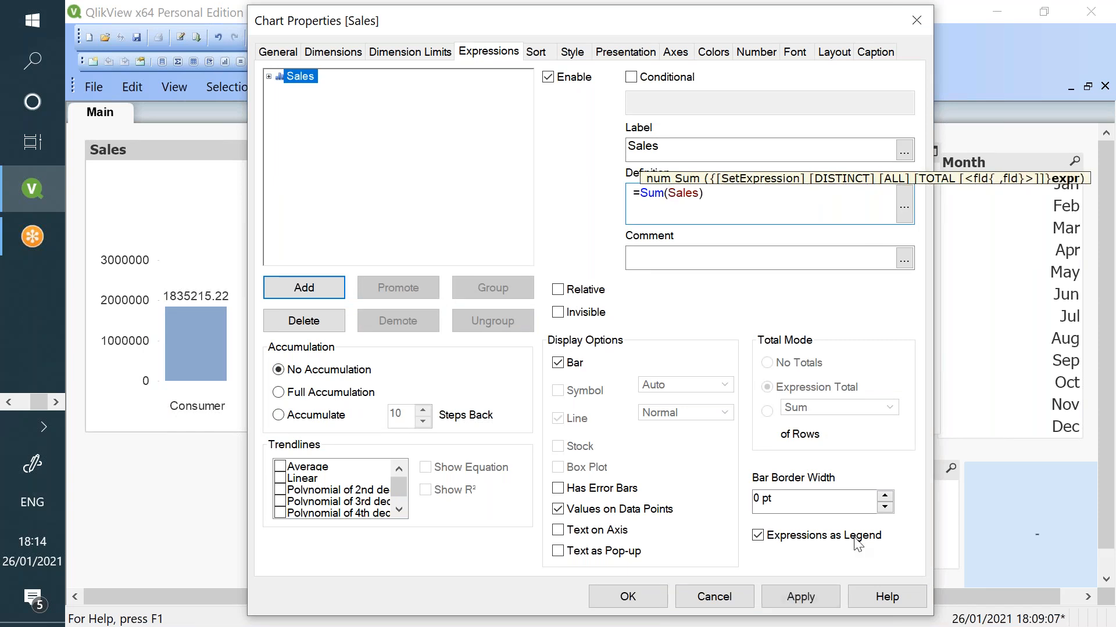
click(824, 594)
click(627, 597)
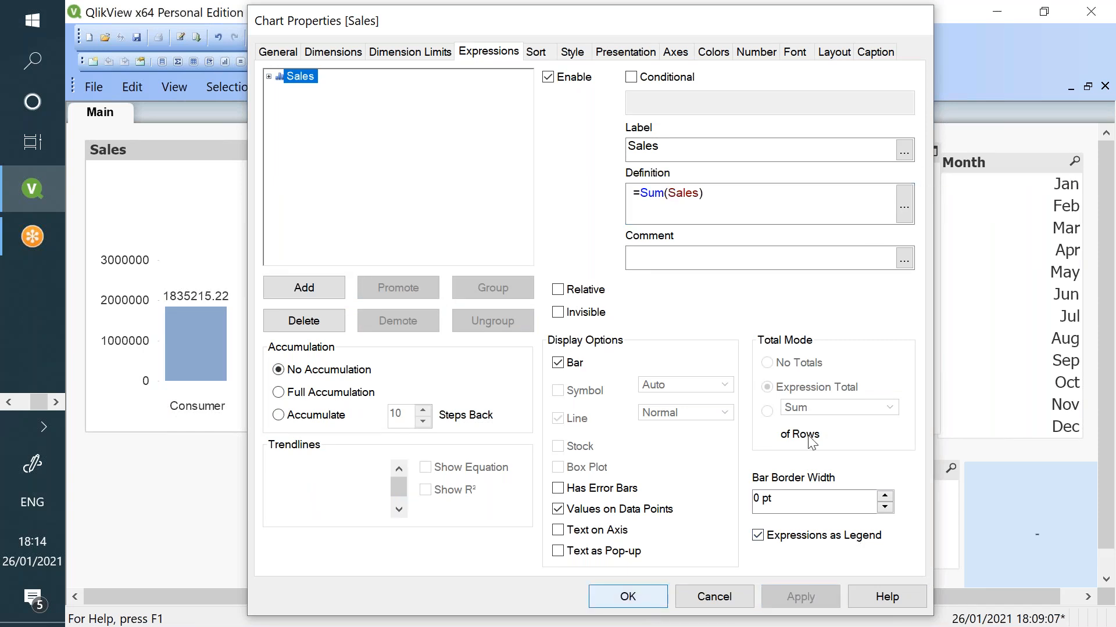
click(1029, 250)
click(1017, 343)
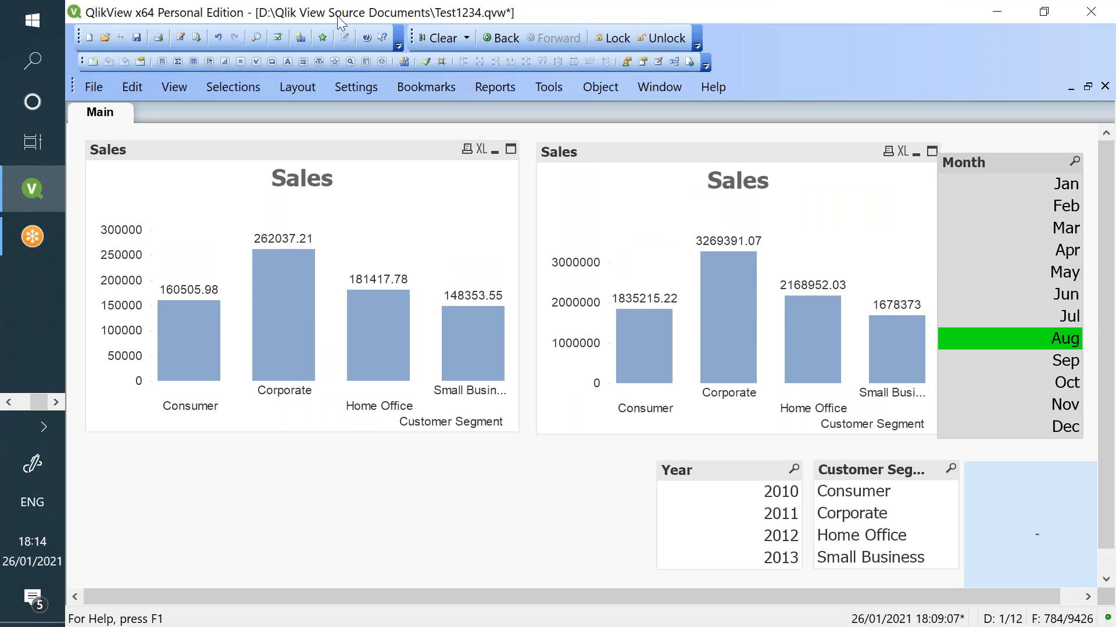
- Clear selections, replace $2 with 1-$ in the right chart's expression, then pick year 2010
click(437, 37)
right_click(574, 184)
click(637, 194)
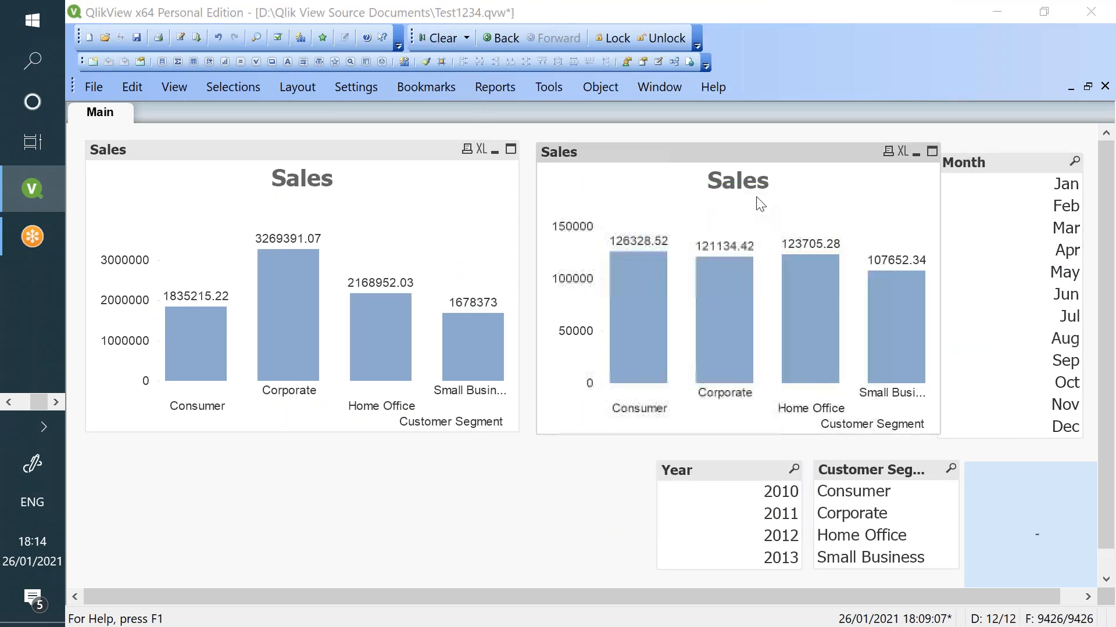
double_click(678, 192)
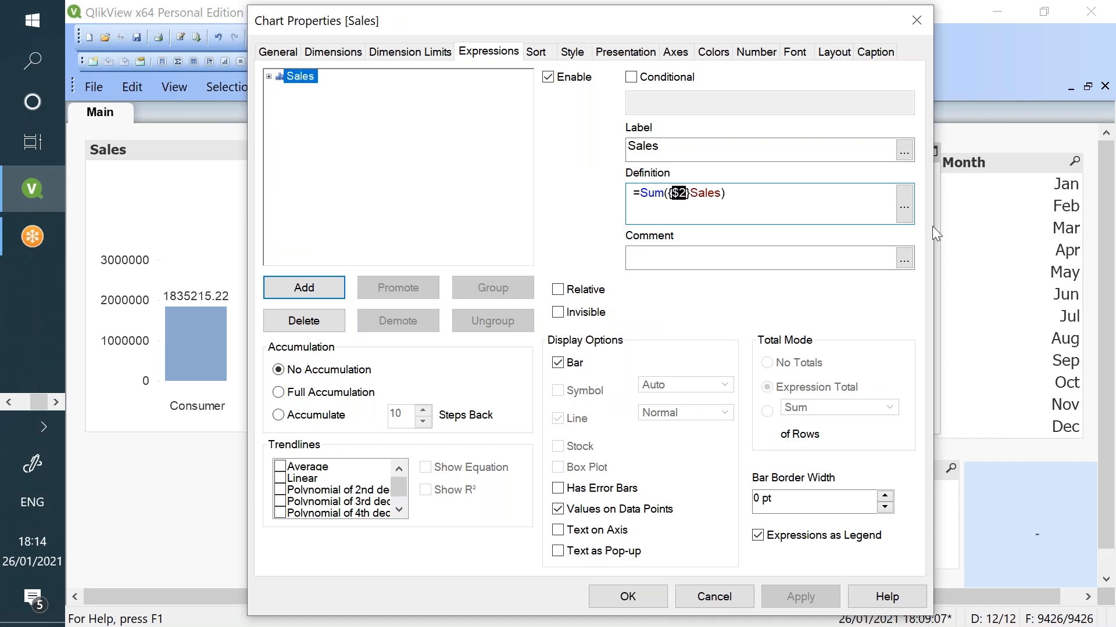
text(1-$)
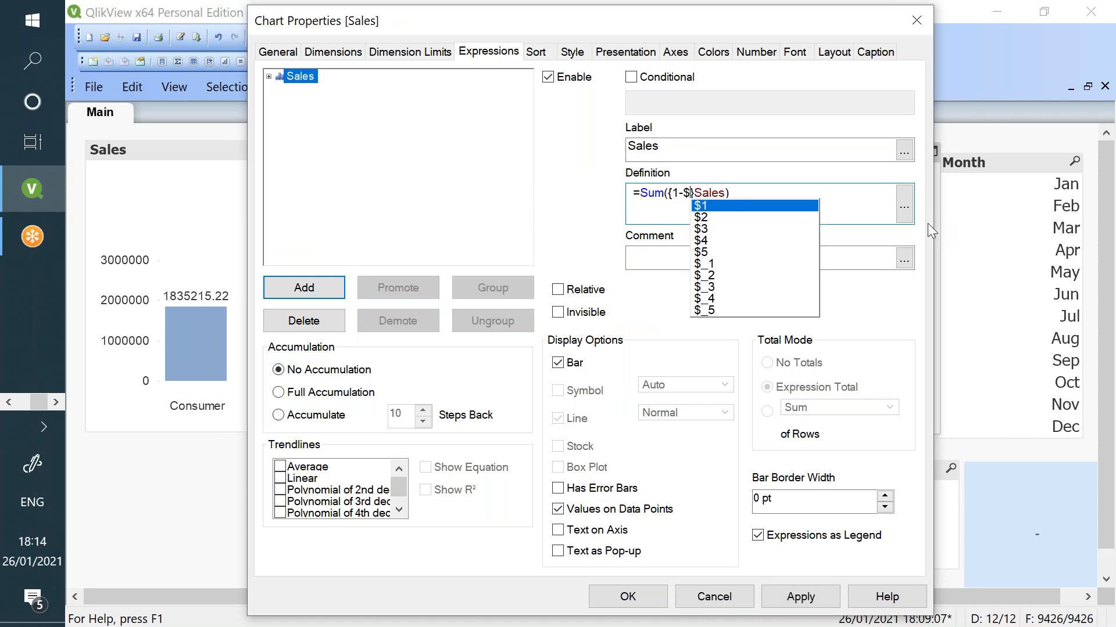
click(846, 201)
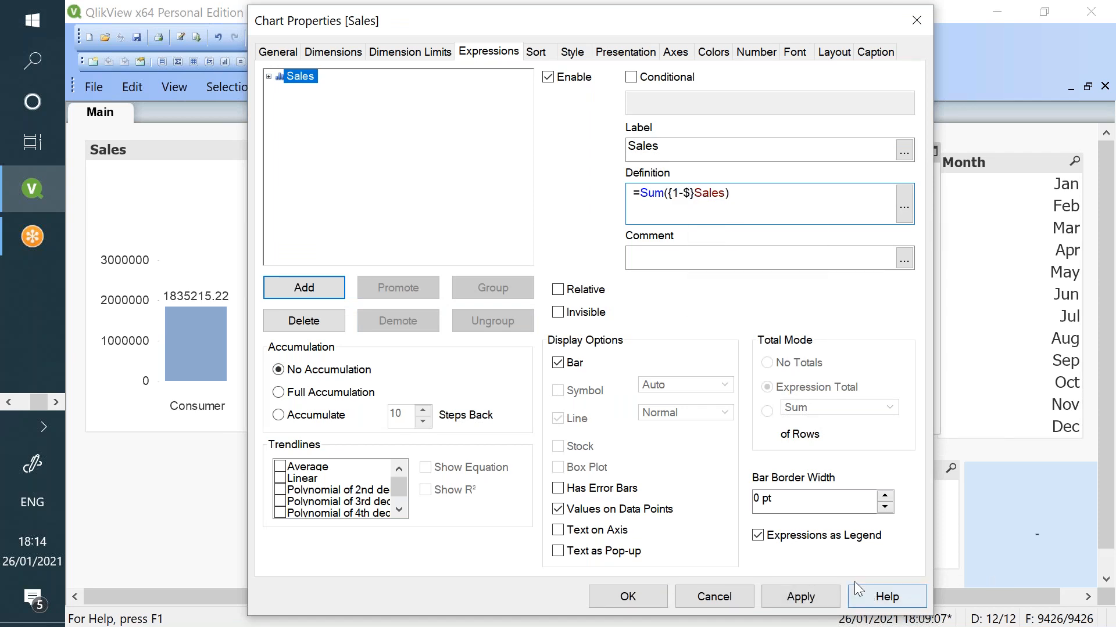
click(832, 602)
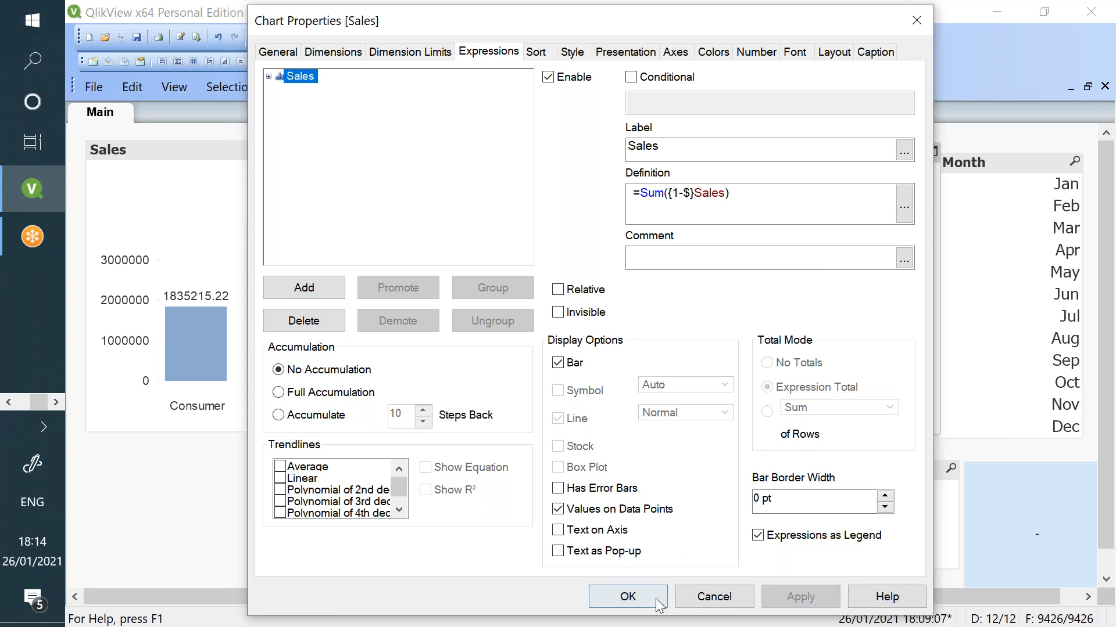
click(658, 602)
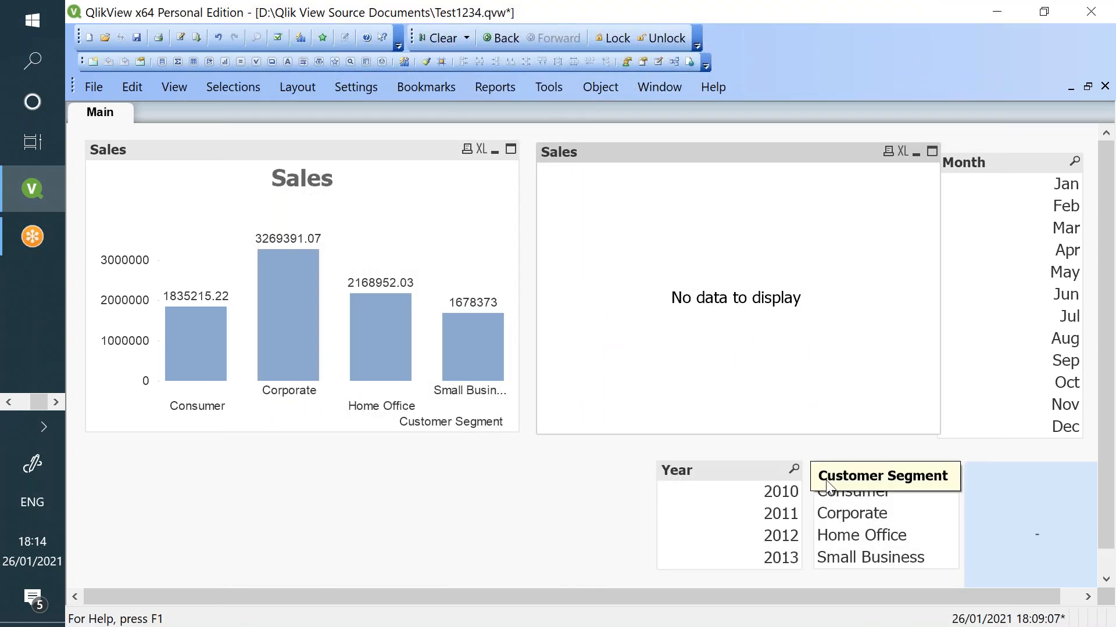
click(784, 497)
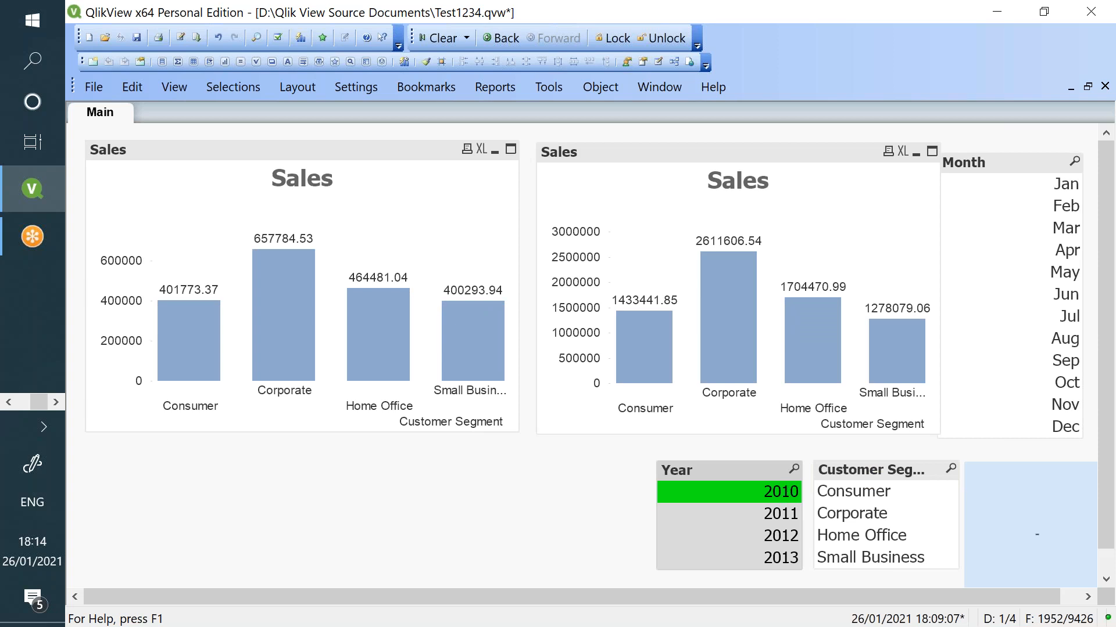
click(784, 497)
click(9, 406)
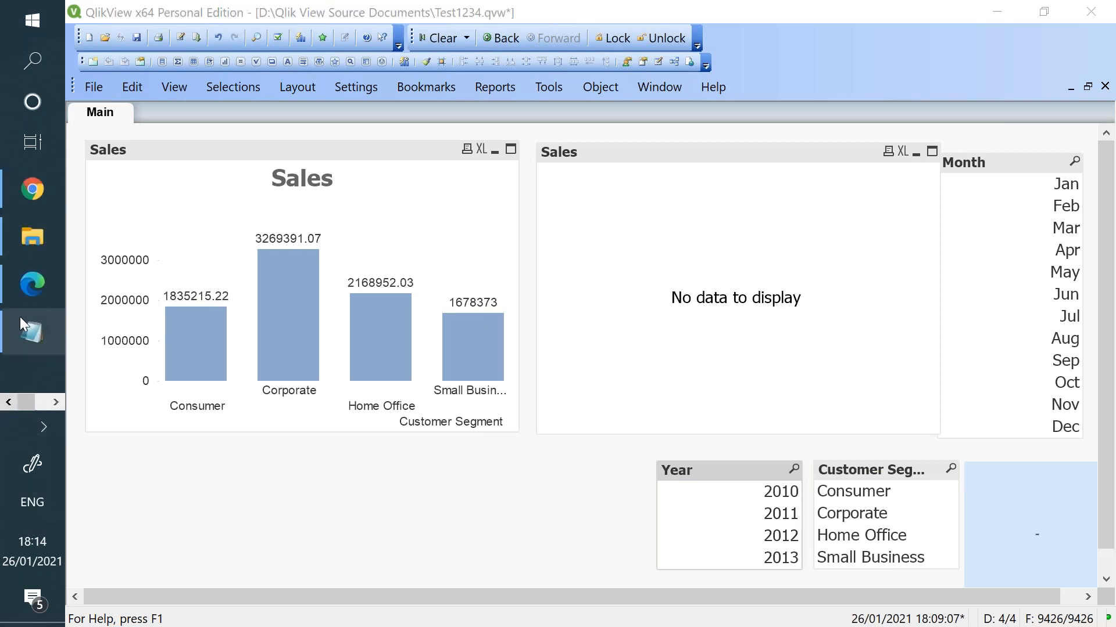
click(19, 321)
click(73, 130)
drag(97, 128, 429, 130)
key(alt+Tab)
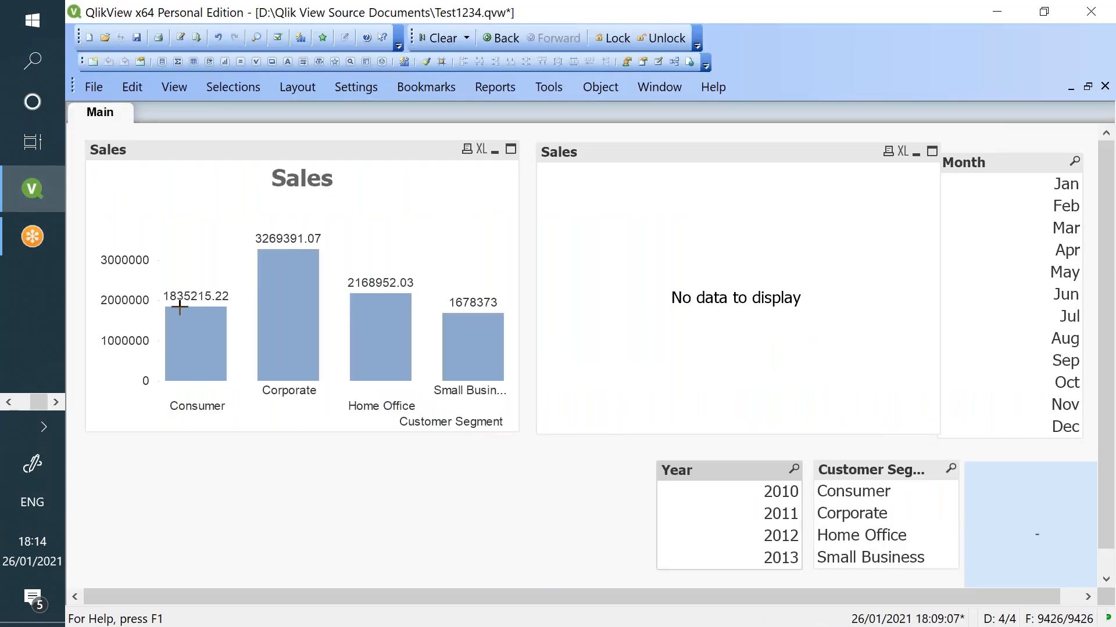
mouse_move(178, 306)
click(36, 71)
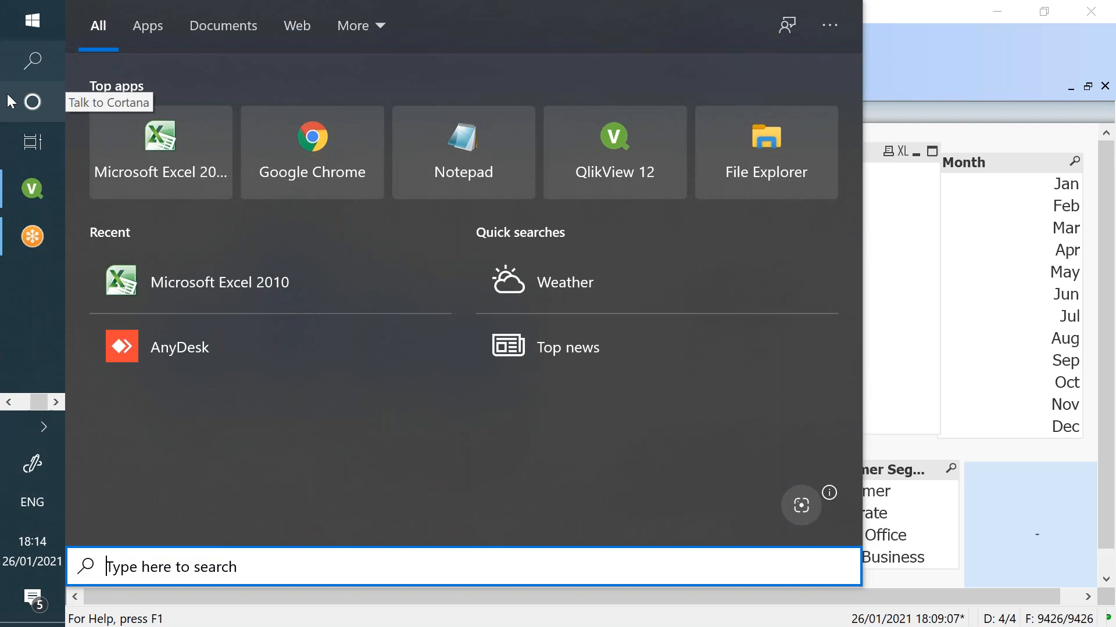
- Launch Excel 2010 and enter the Consumer total 1835215.22 in cell B2
click(110, 143)
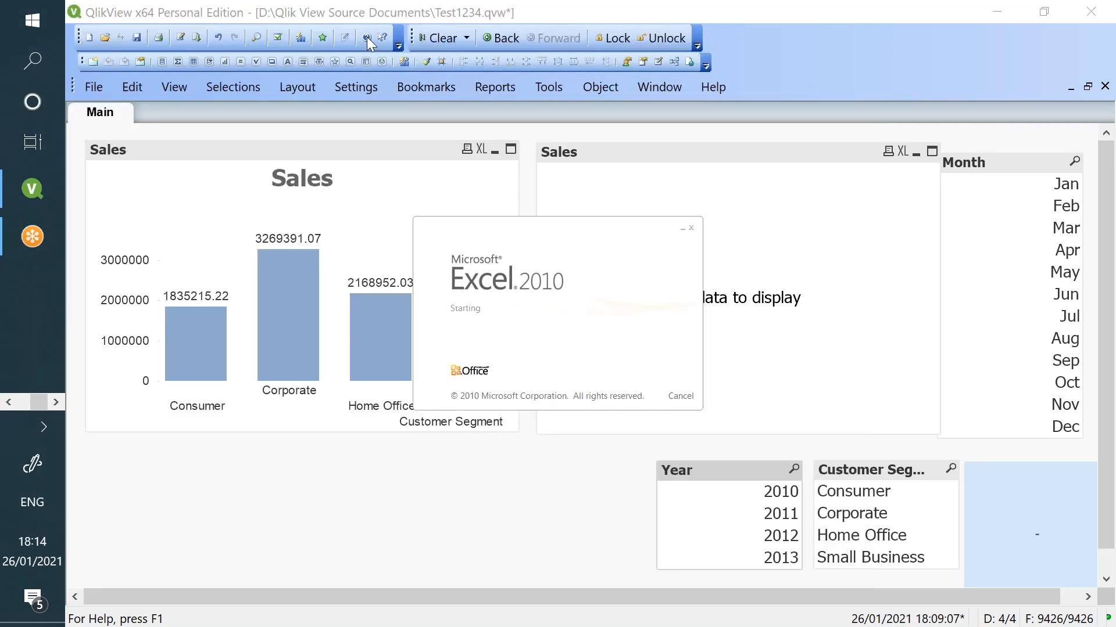
drag(404, 93, 820, 95)
key(Escape)
click(619, 355)
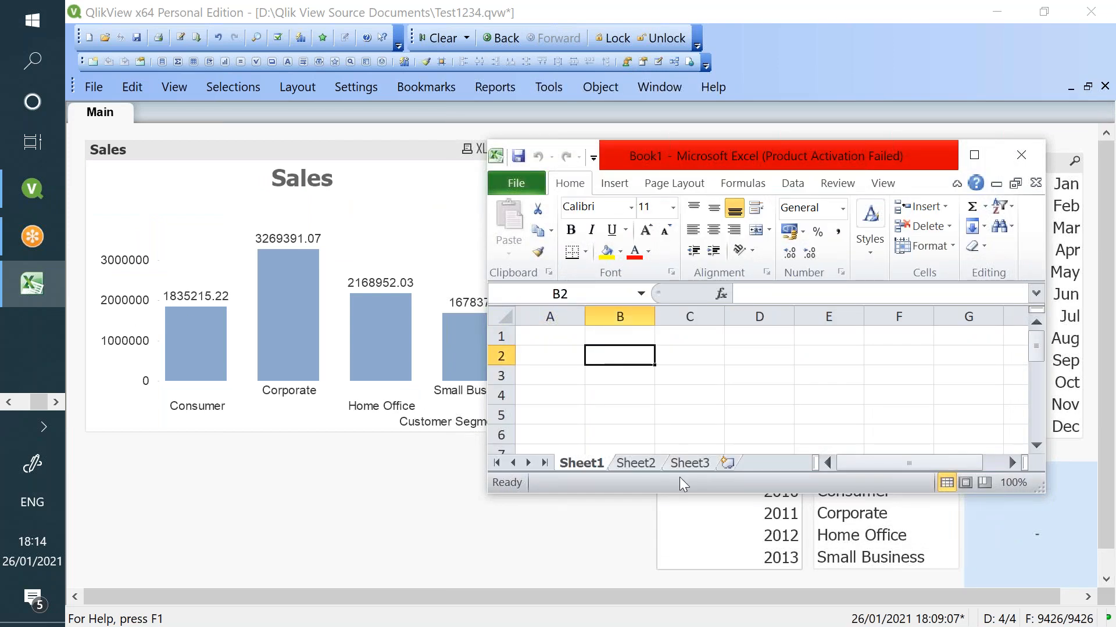
text(183)
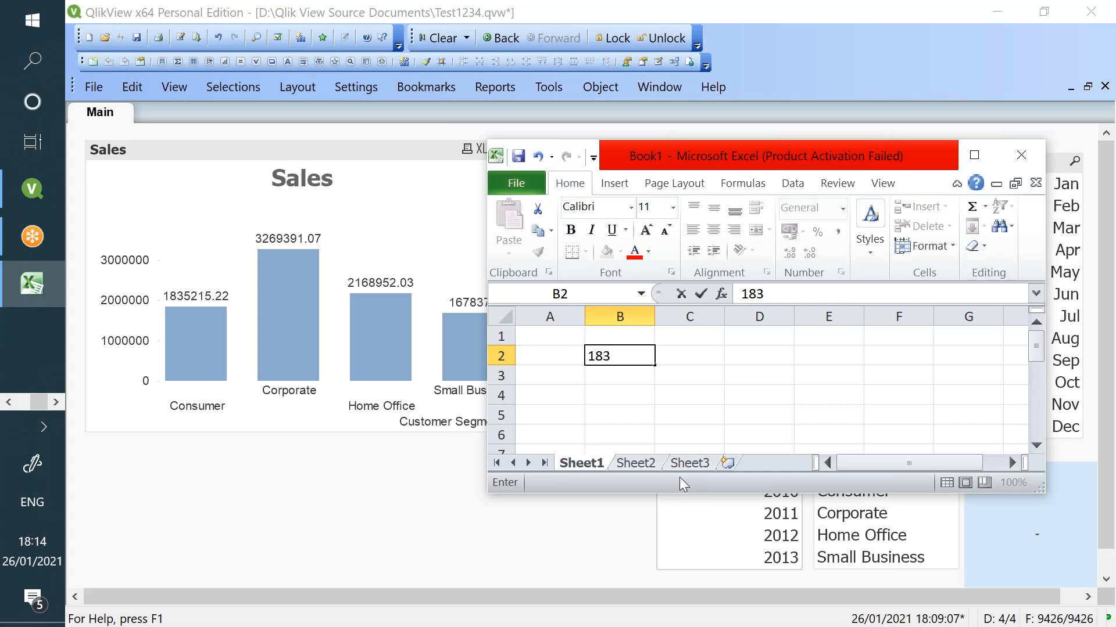
text(5215.22)
key(Return)
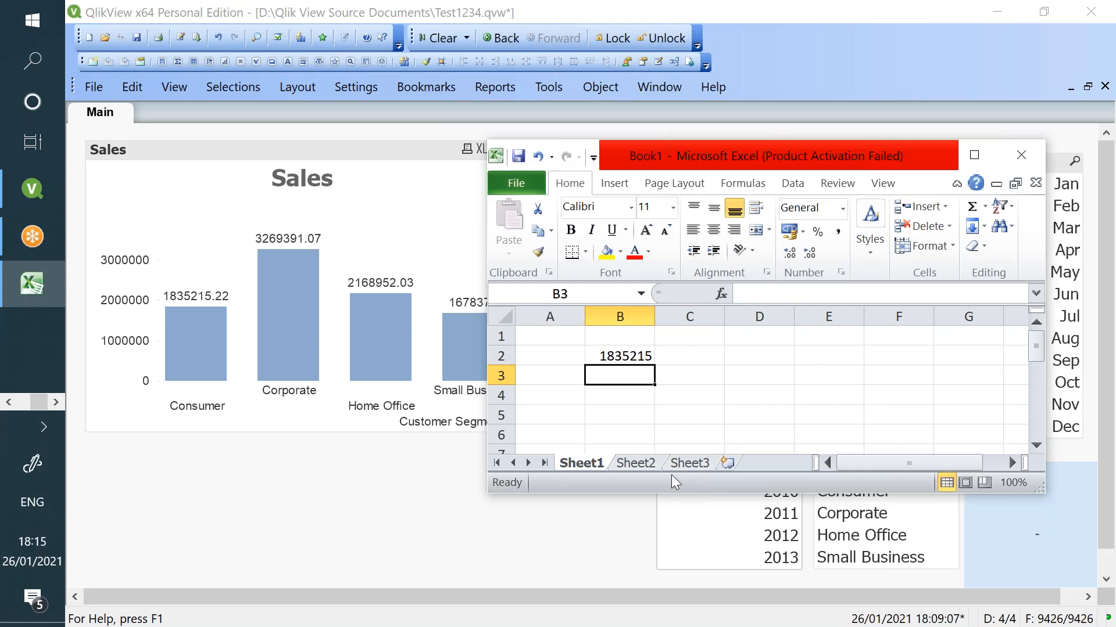
click(618, 349)
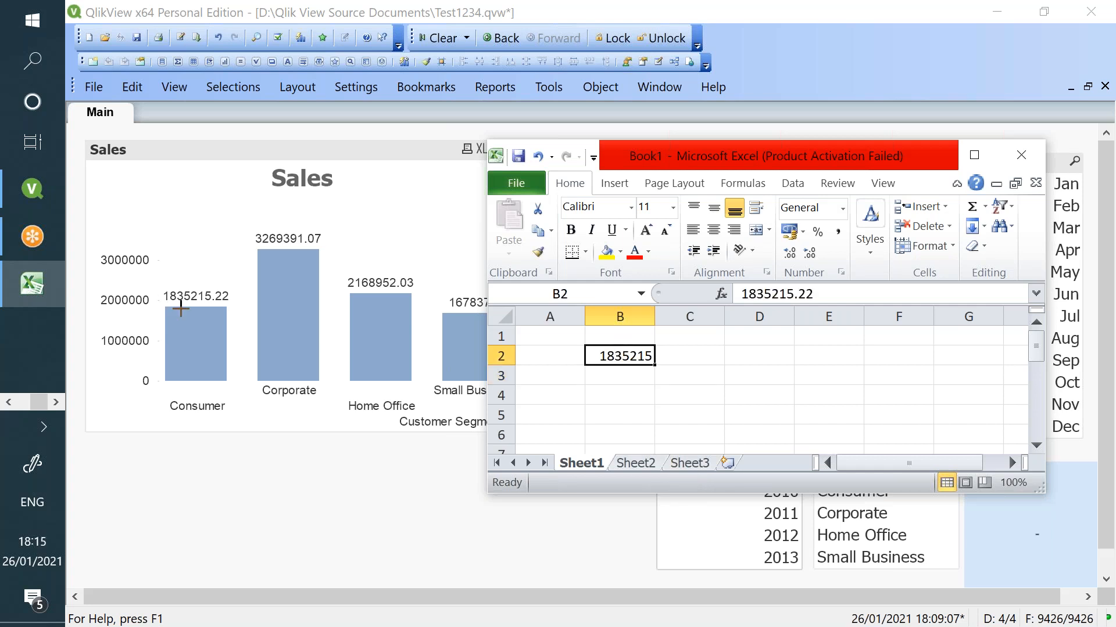
click(181, 309)
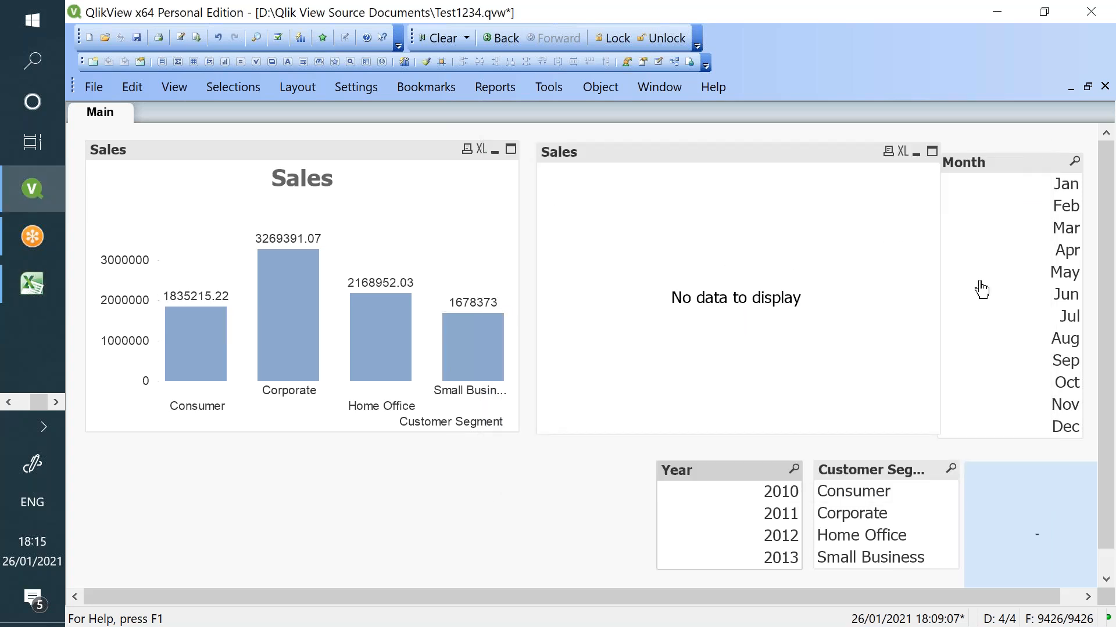
- Filter QlikView to 2010 and enter the 2010 Consumer sales 401773 in Excel cell D2
click(771, 493)
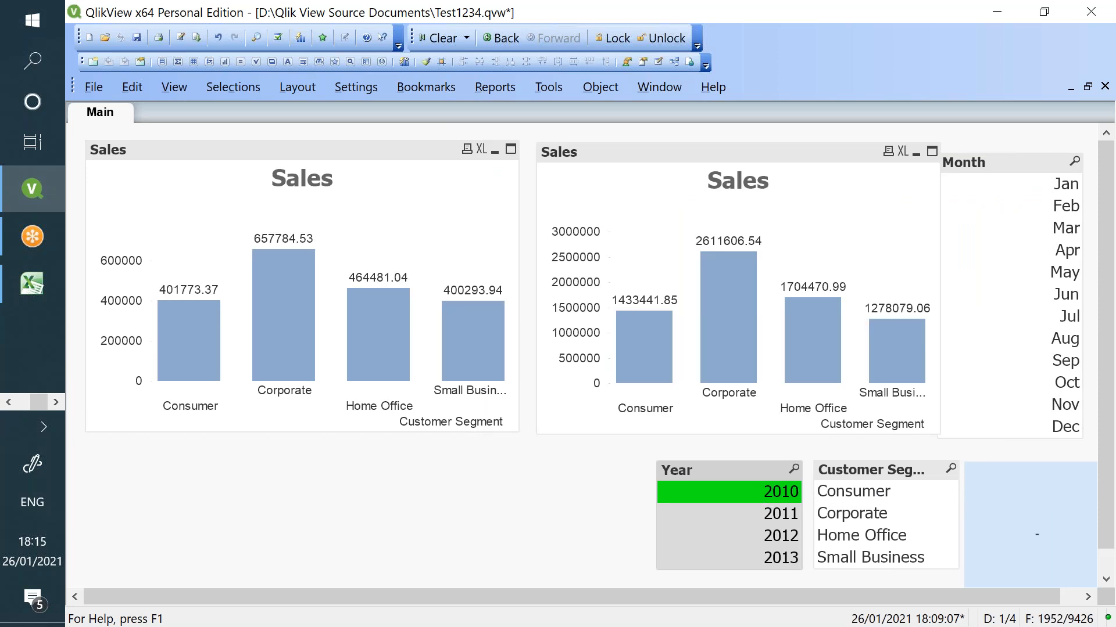
key(alt+Tab)
click(729, 359)
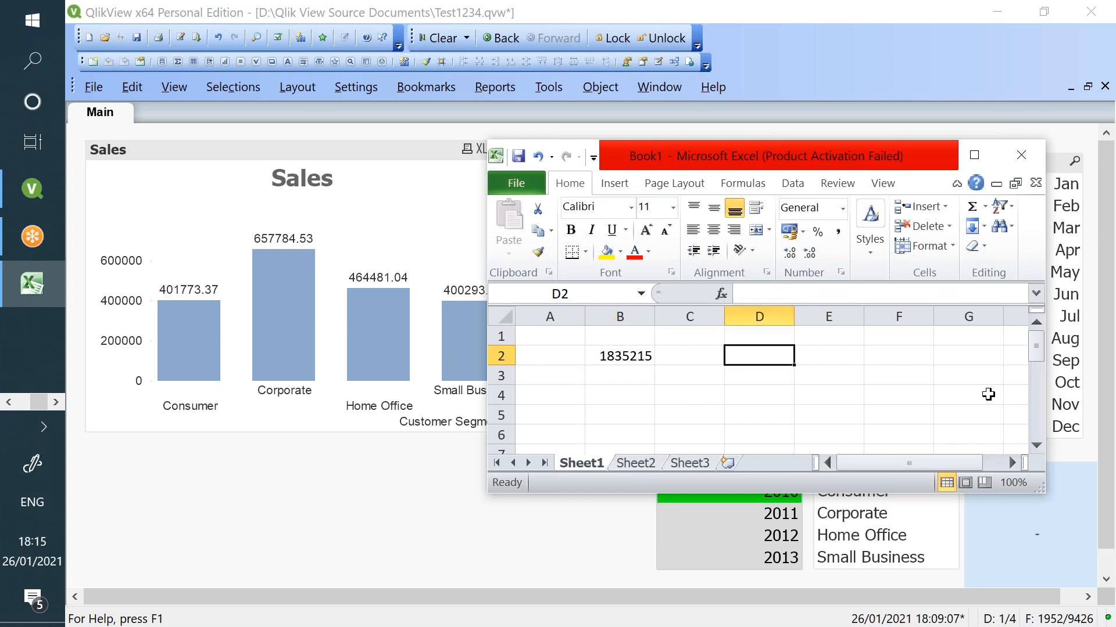
text(40)
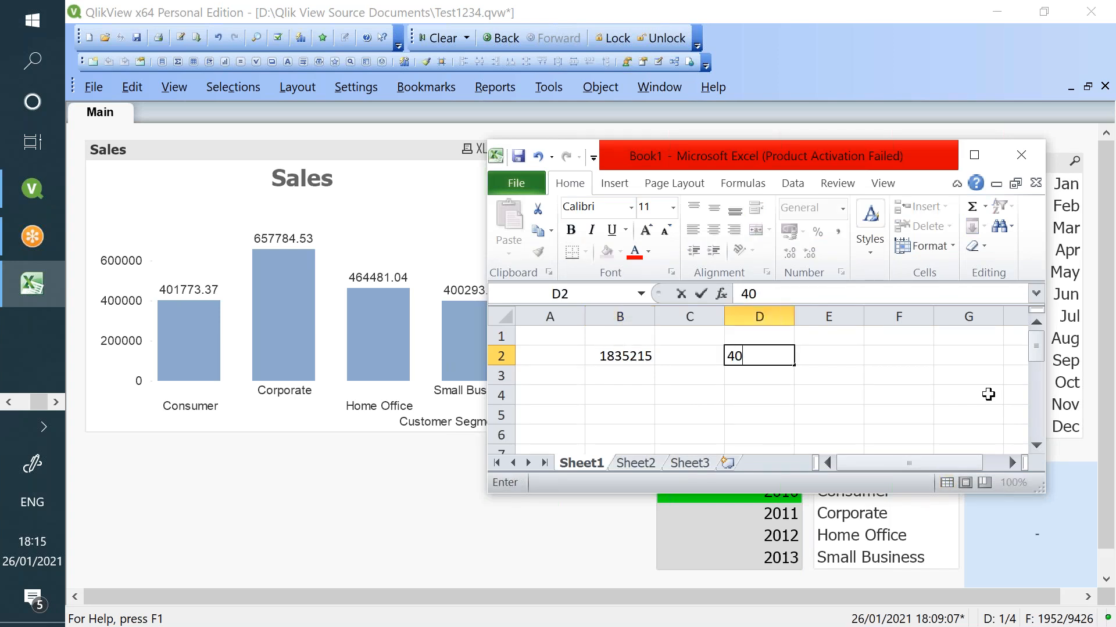
text(1773)
key(Return)
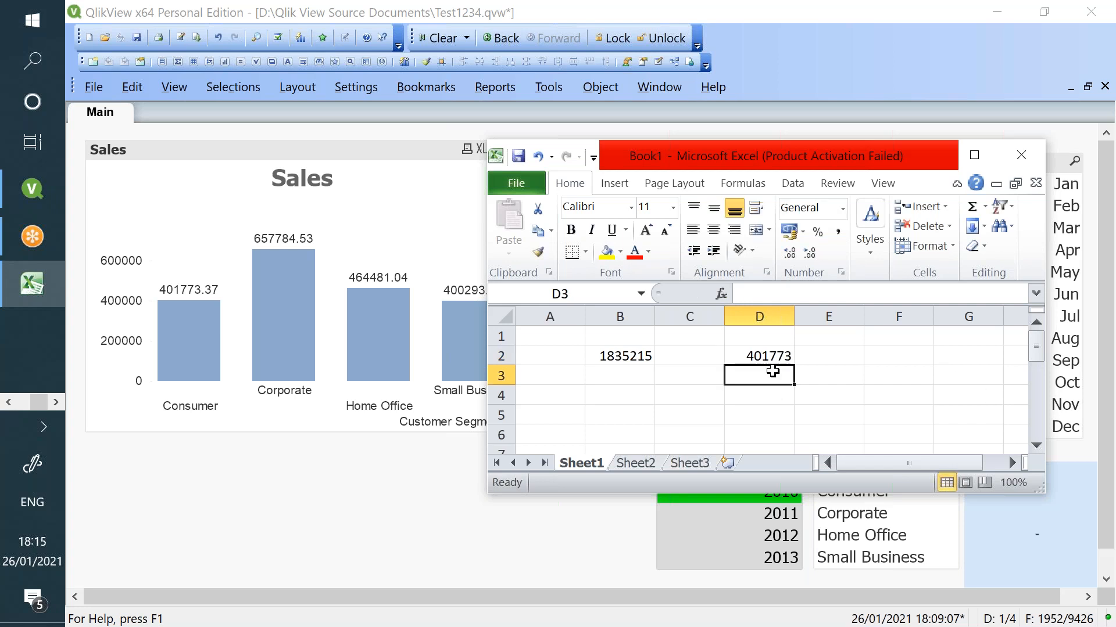
click(760, 357)
- Add the headings Total in B1 and 2010 in D1
click(638, 338)
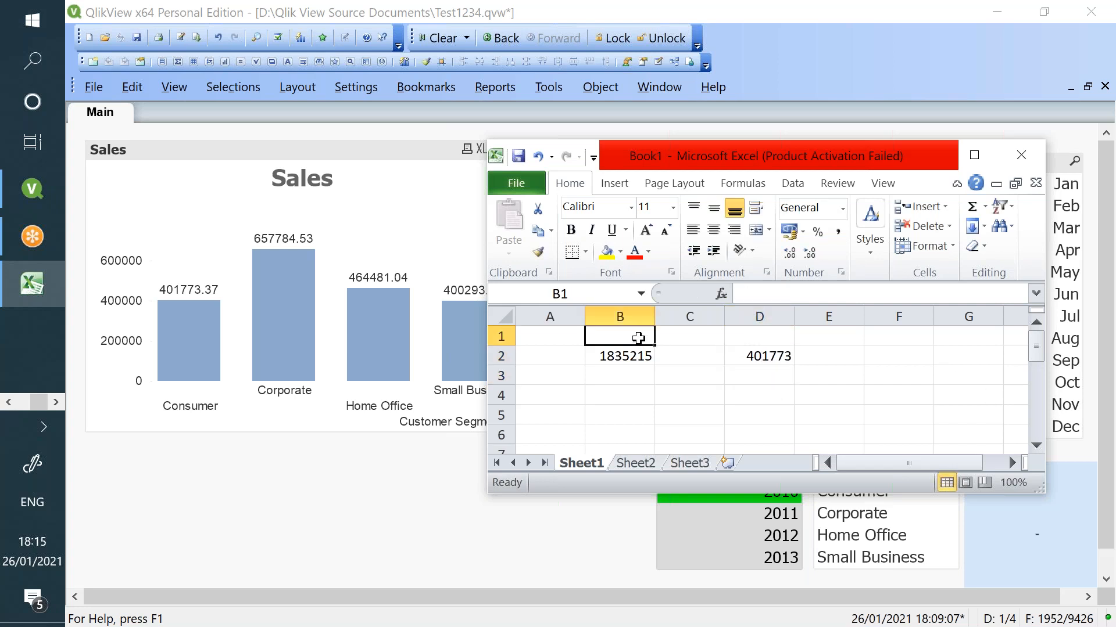
text(Total)
key(Tab)
key(Tab)
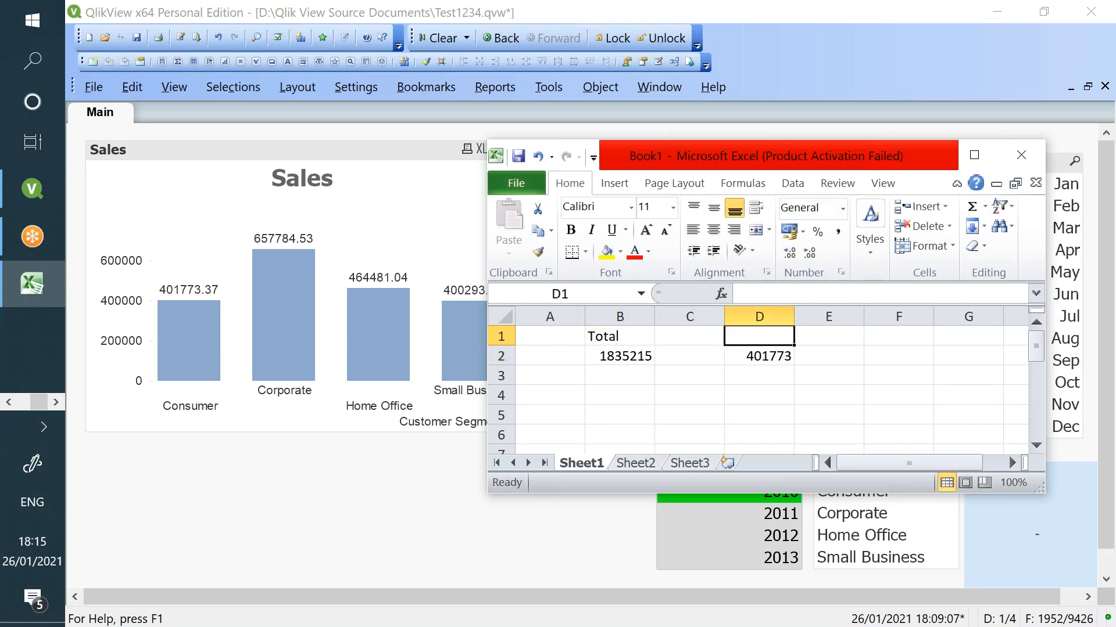
text(2010)
key(Return)
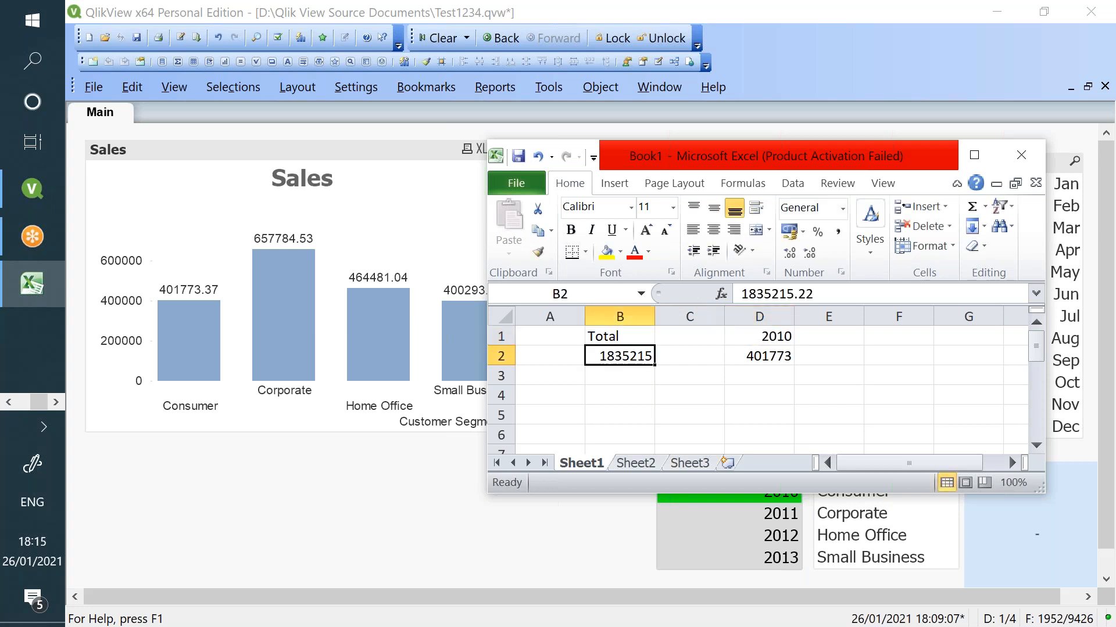
key(alt+Tab)
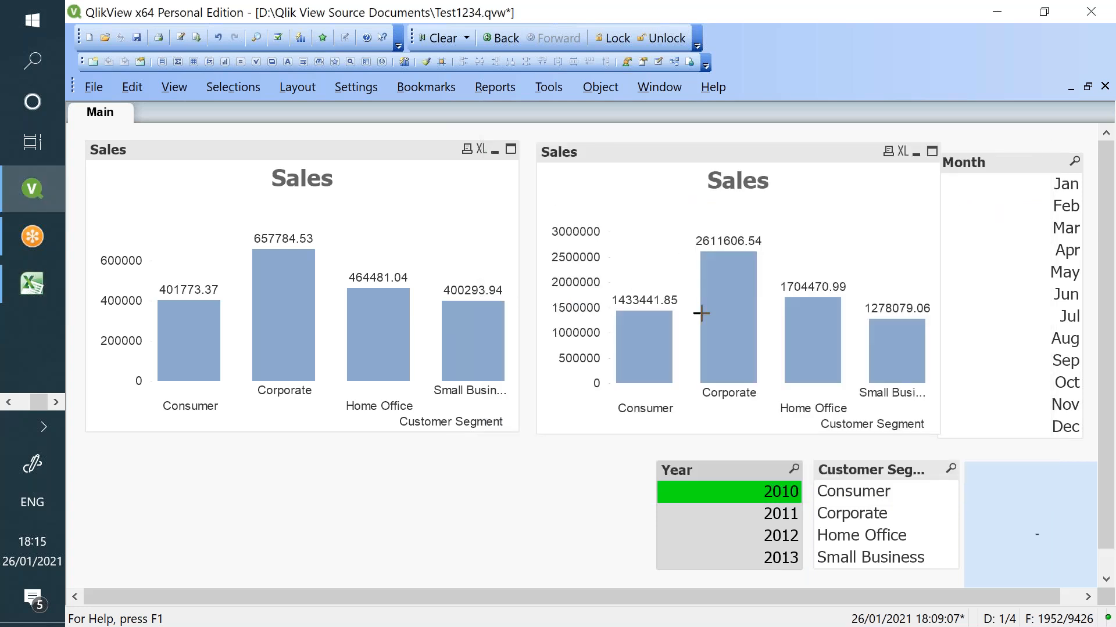
- Check the right chart's {1-$} expression in Properties and close without changes
right_click(710, 225)
click(730, 231)
drag(671, 193, 693, 194)
click(687, 192)
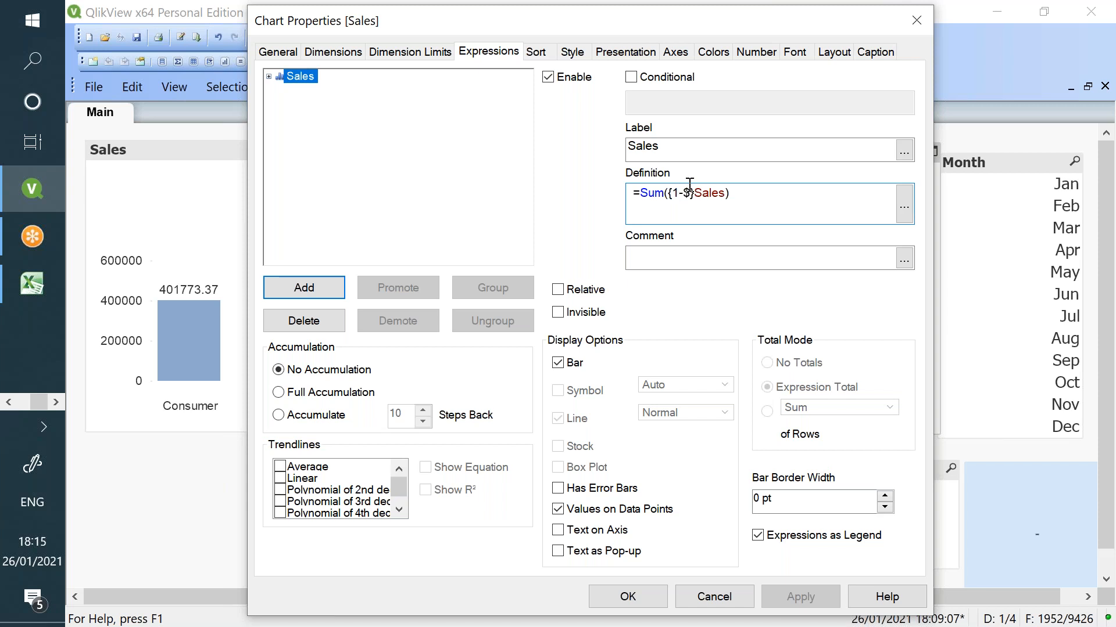
click(729, 594)
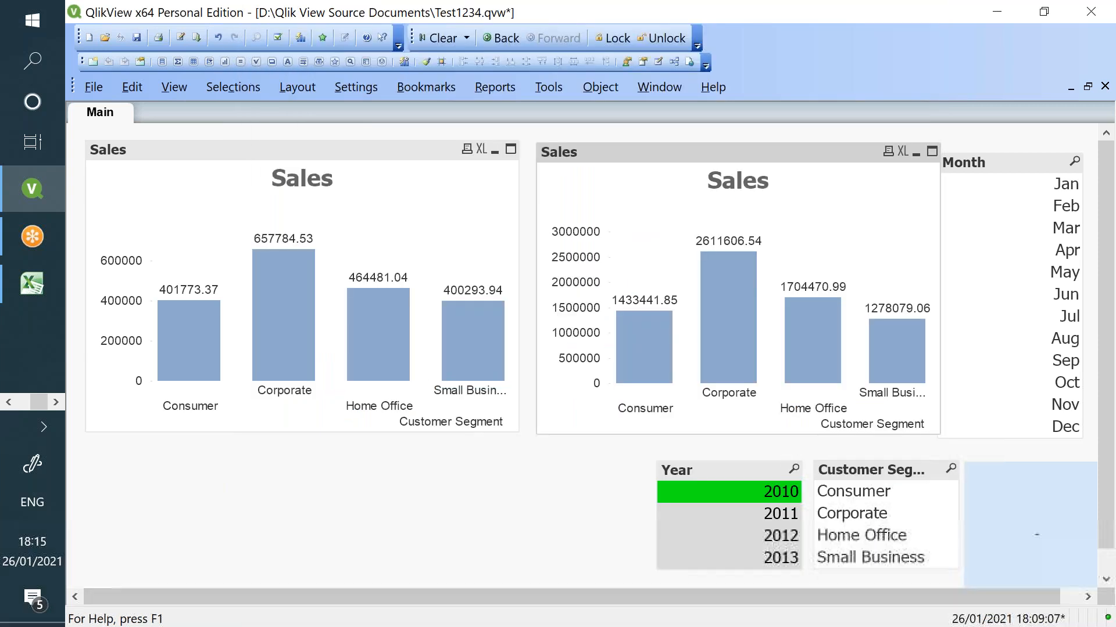
- Enter =B2-D2 in Excel cell D4, giving 1433442, and move Excel aside to compare
key(alt+Tab)
click(784, 400)
text(=)
key(Left)
key(Left)
key(Left)
key(Right)
key(Up)
key(Up)
text(-)
key(Up)
key(Up)
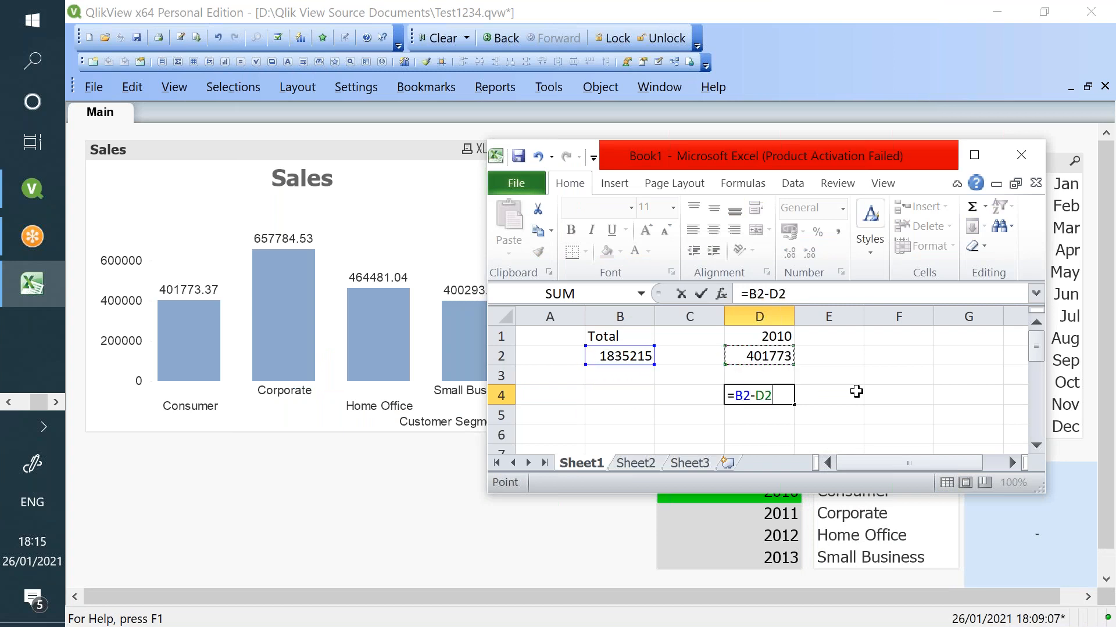
key(Return)
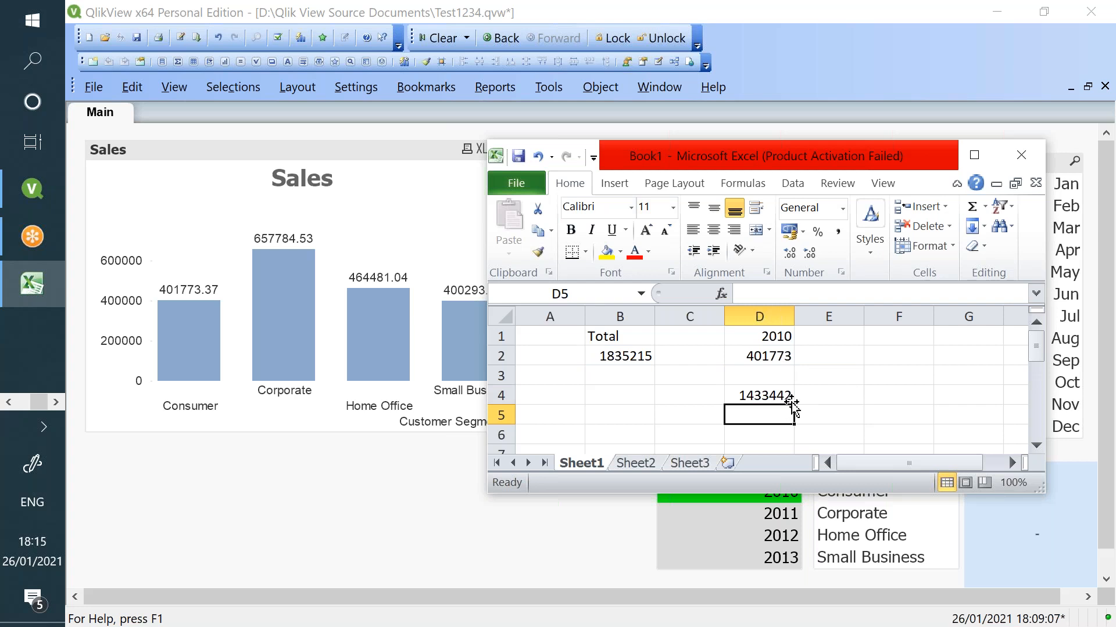
drag(811, 165, 761, 411)
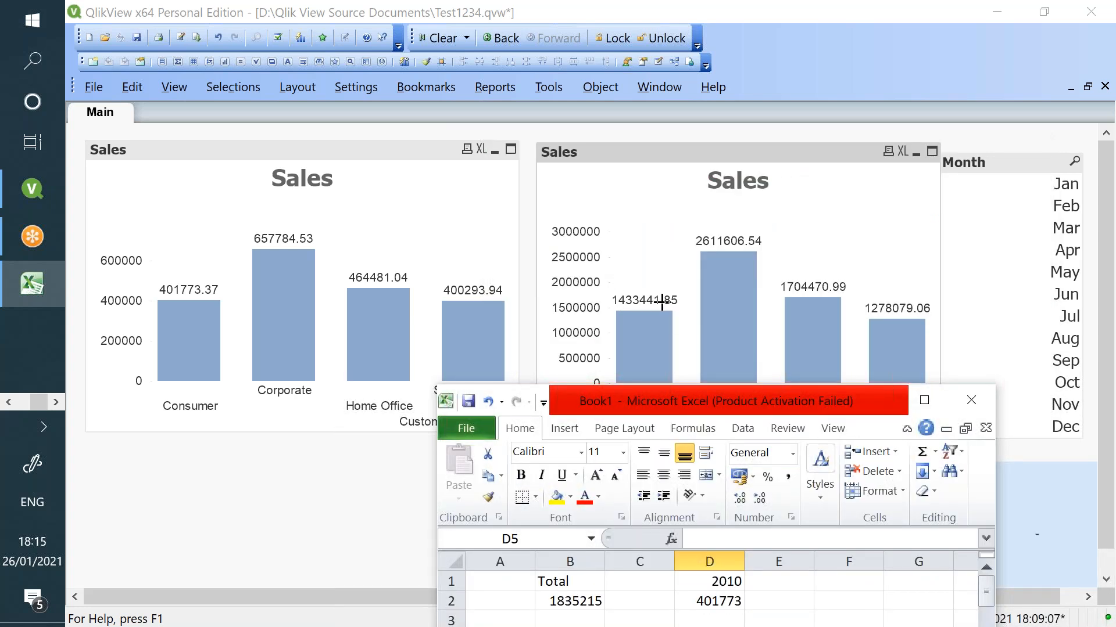
drag(679, 413, 375, 378)
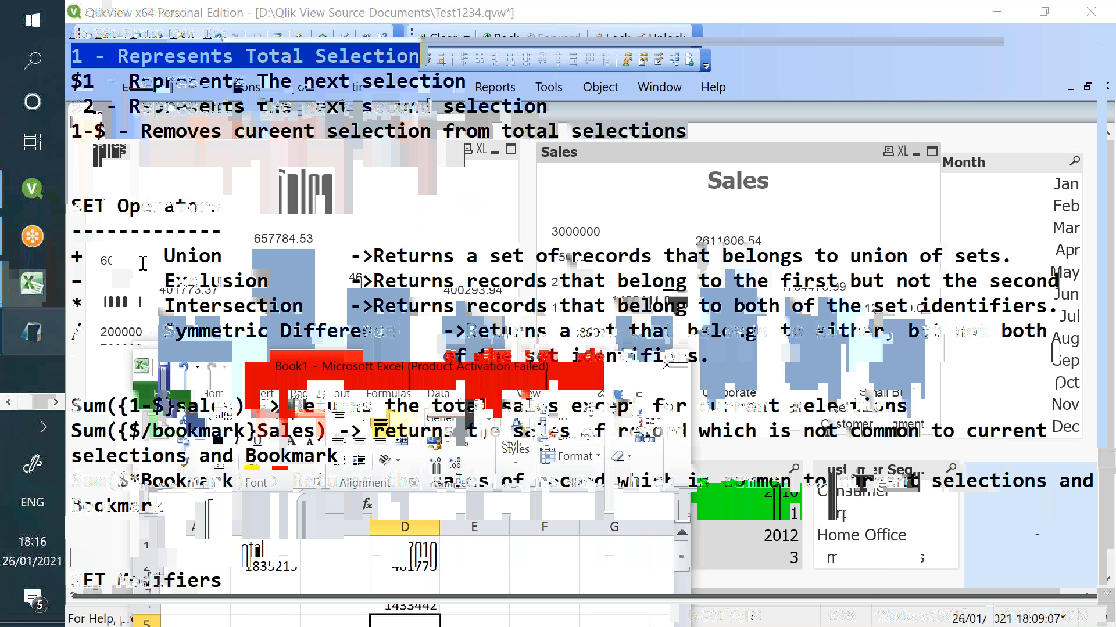
- Highlight the Union operator note and the Sum({1-$}sales) example excluding current selections in the tutorial notes
drag(164, 256, 990, 255)
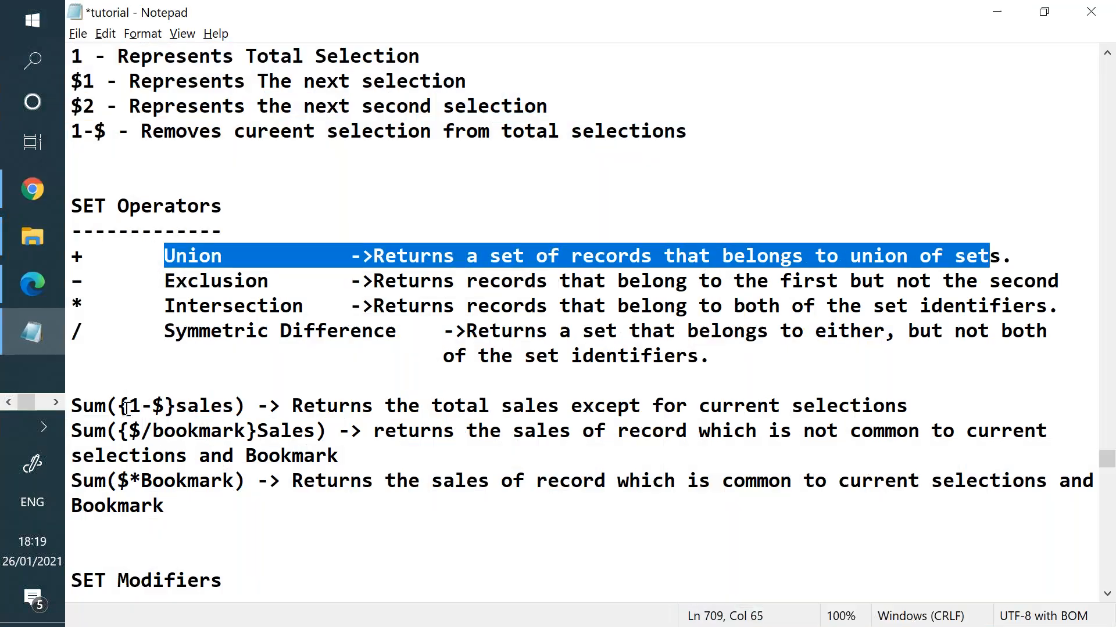
drag(129, 407, 168, 408)
drag(385, 406, 815, 408)
mouse_move(152, 407)
mouse_down()
mouse_move(165, 407)
mouse_move(131, 407)
mouse_up()
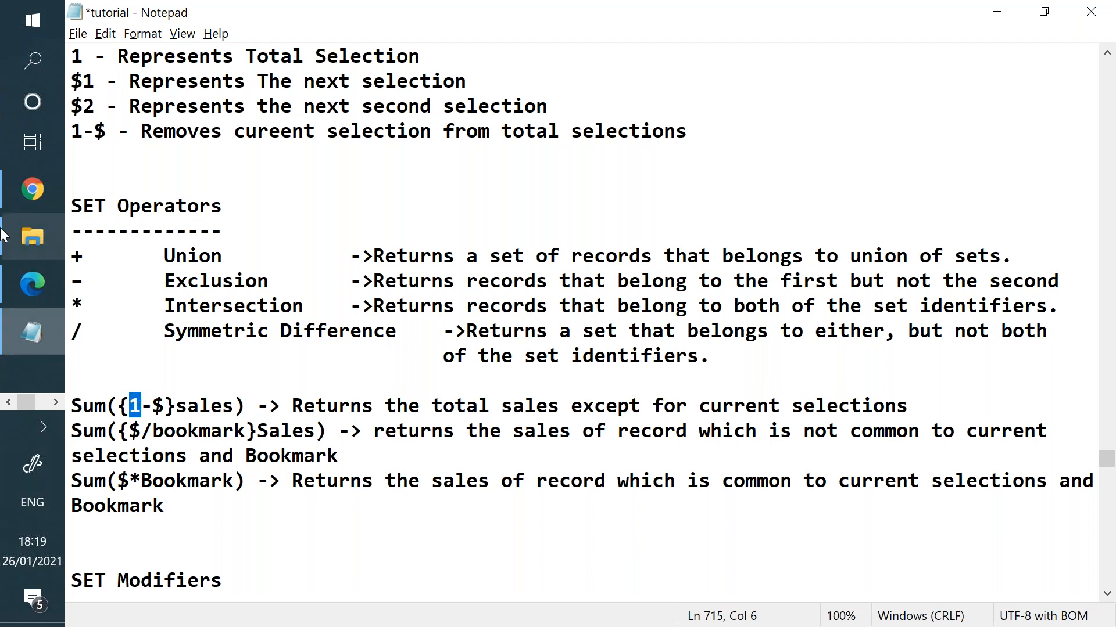
click(55, 402)
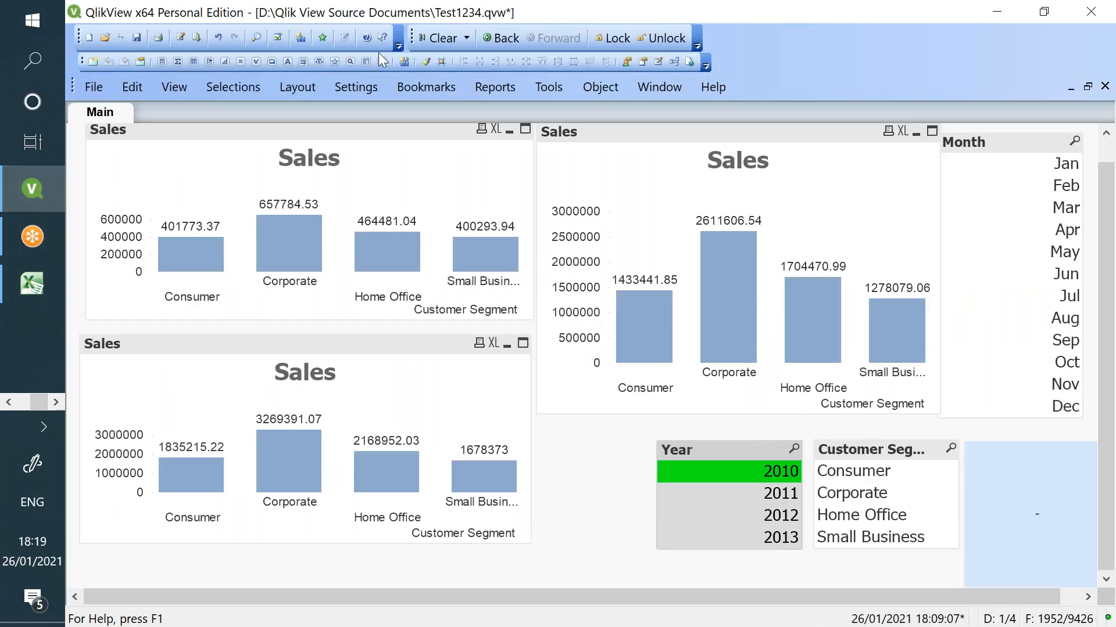
- Select Year 2011, Corporate and Mar, then save them as a bookmark under its default date name
click(439, 38)
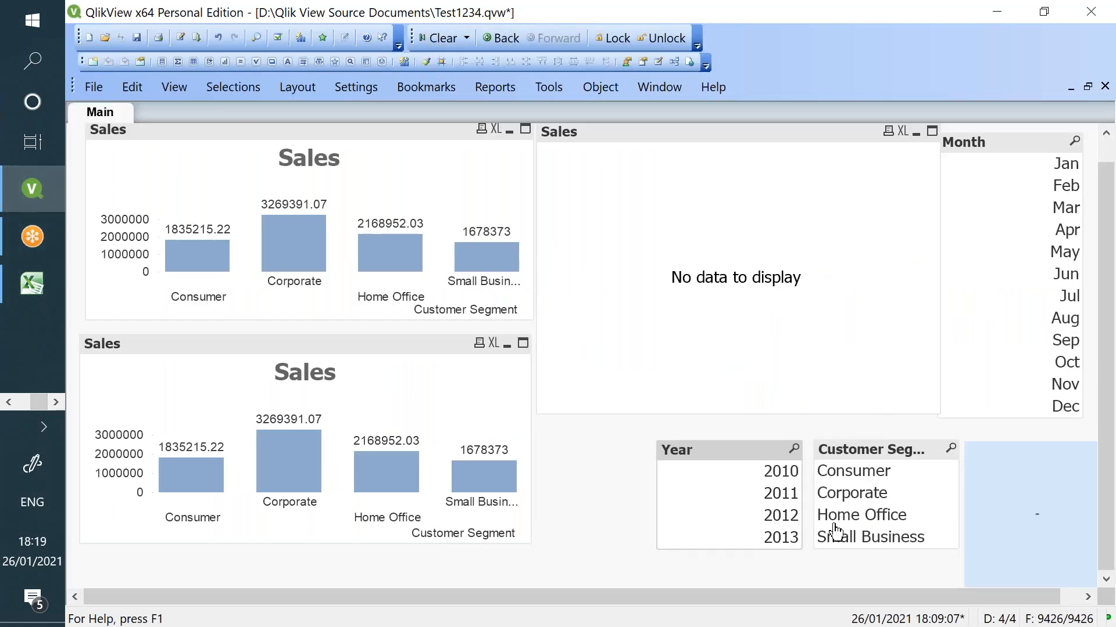
click(749, 493)
click(849, 494)
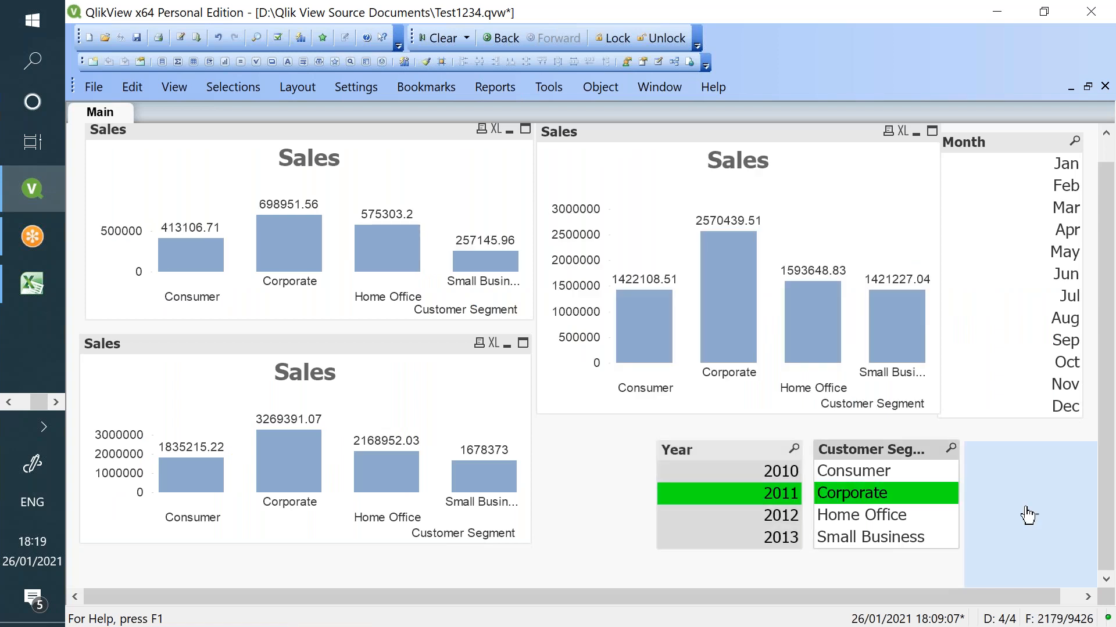
click(1054, 215)
click(436, 86)
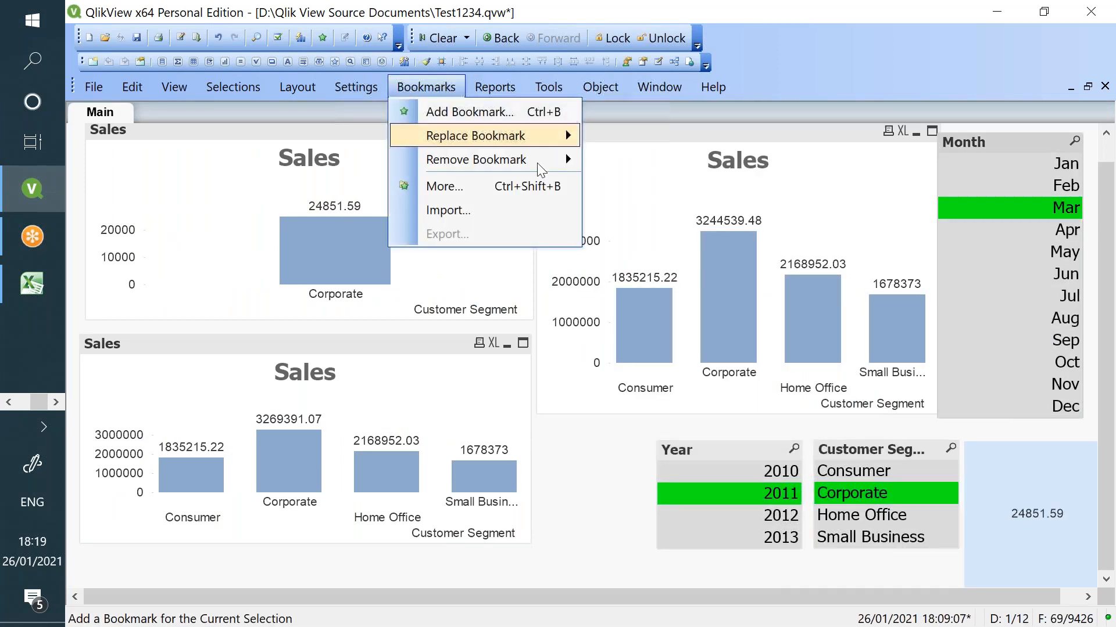
click(462, 112)
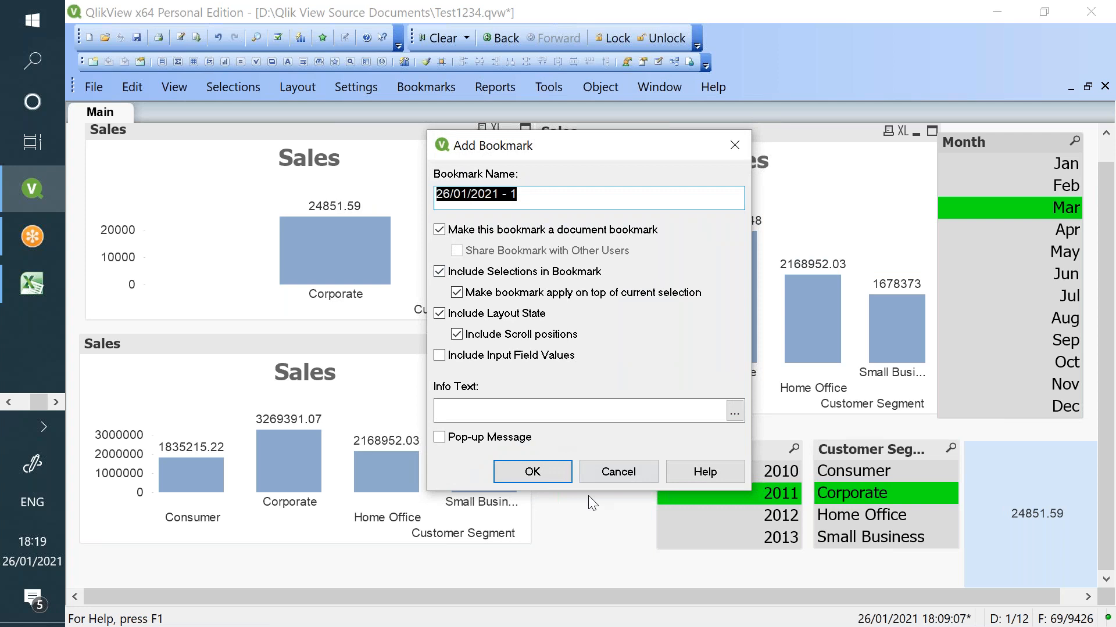
click(561, 477)
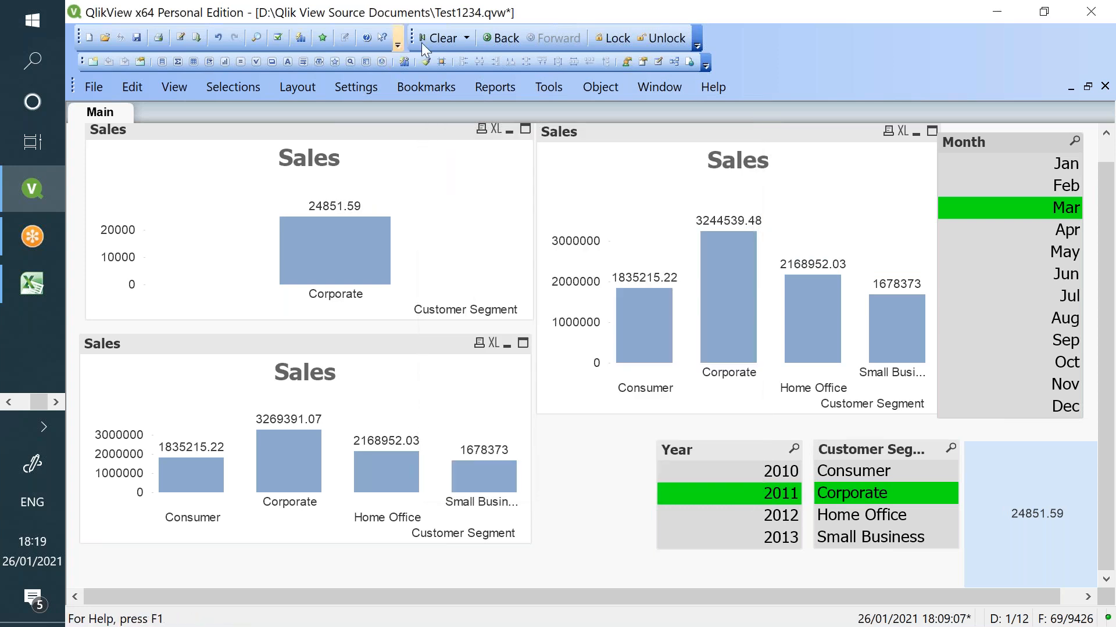
- Clear all selections and restore them from the 26/01/2021 - 1 bookmark
click(444, 38)
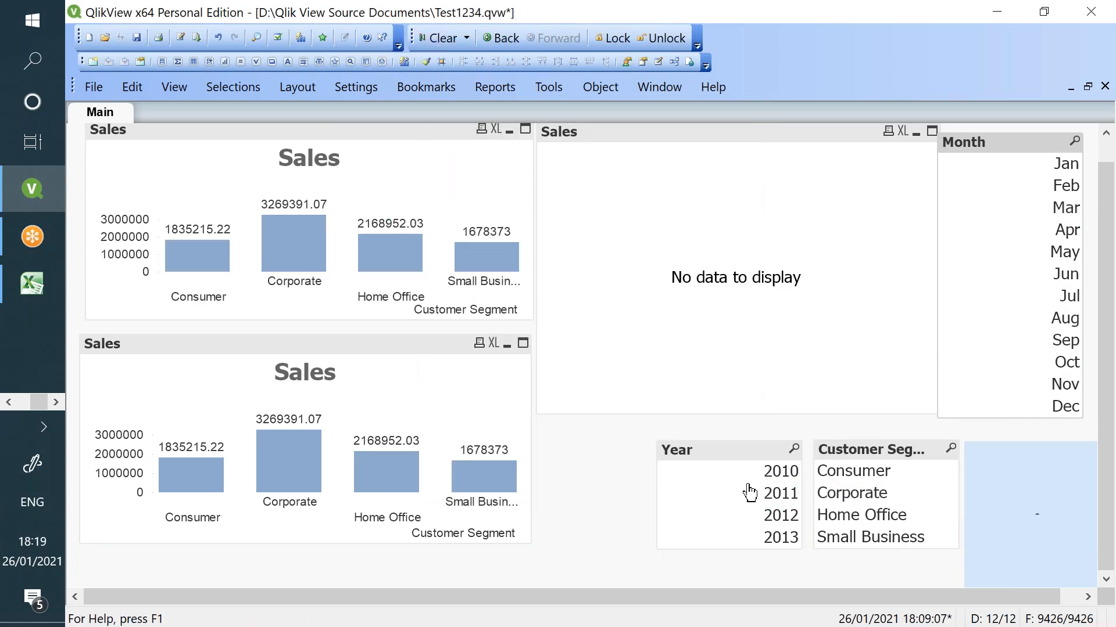
click(409, 92)
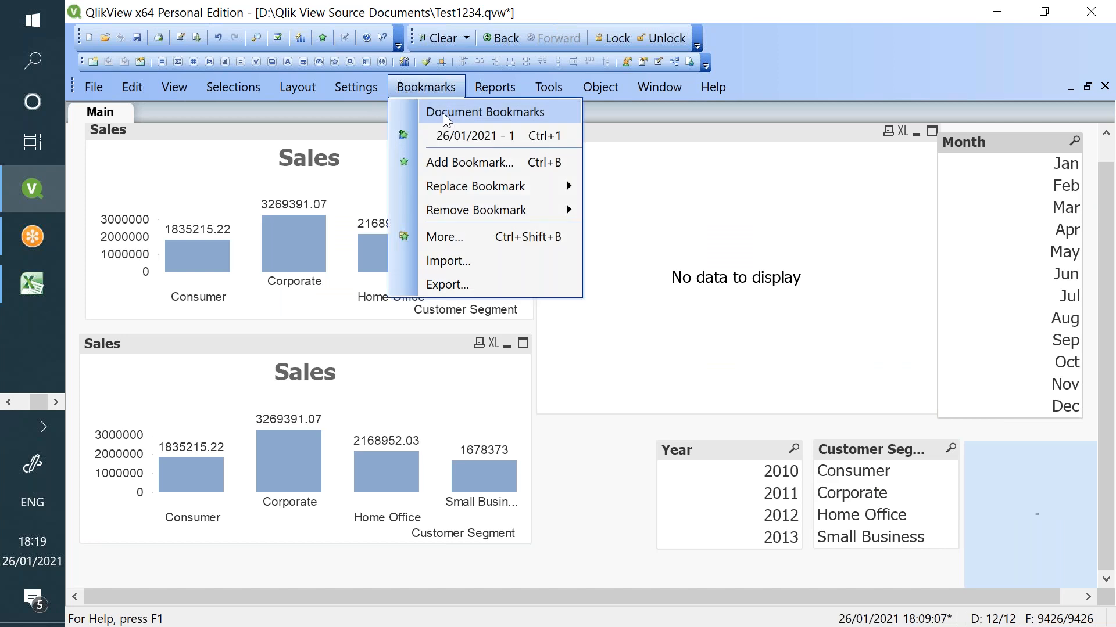
click(447, 135)
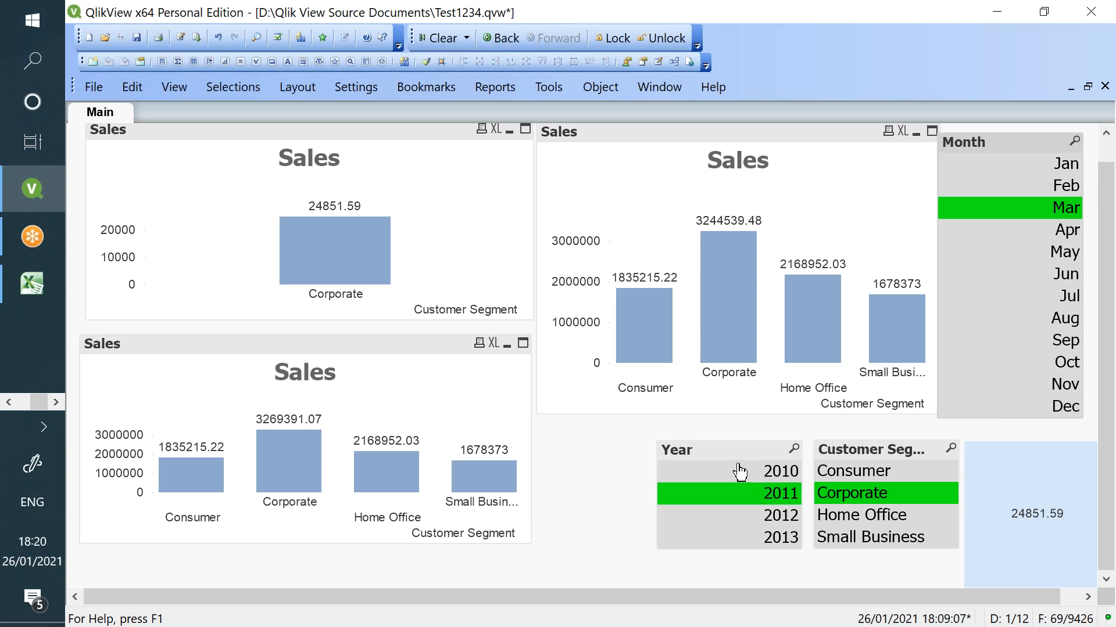
click(56, 396)
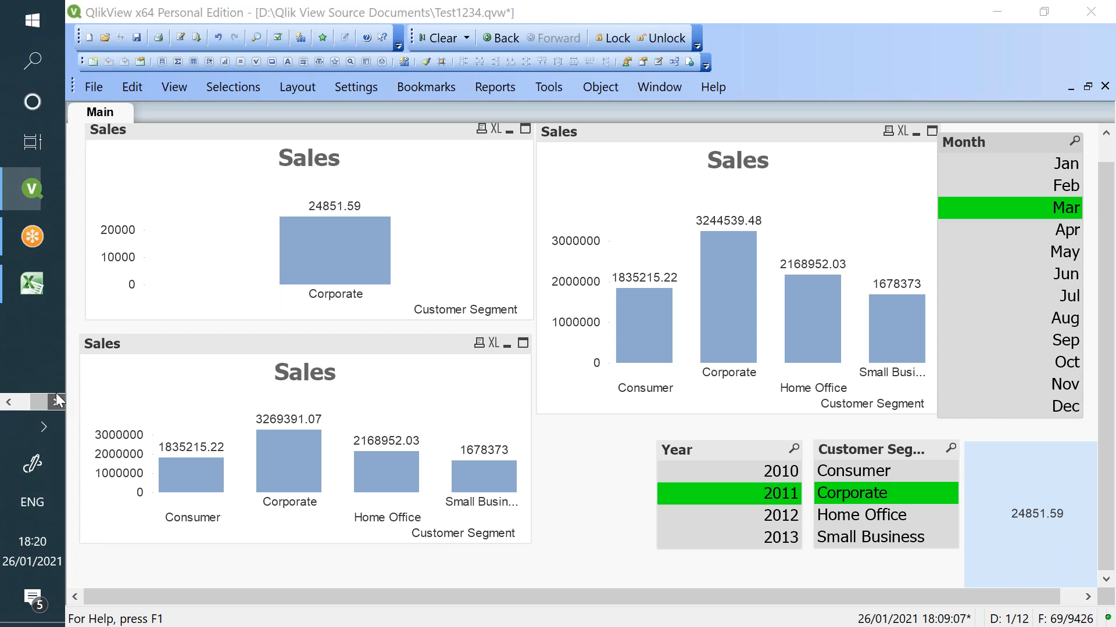
click(9, 402)
click(23, 344)
- Highlight the $, bookmark and not-common-records explanation in the Sum({$/bookmark}Sales) example
drag(133, 428, 256, 433)
double_click(278, 430)
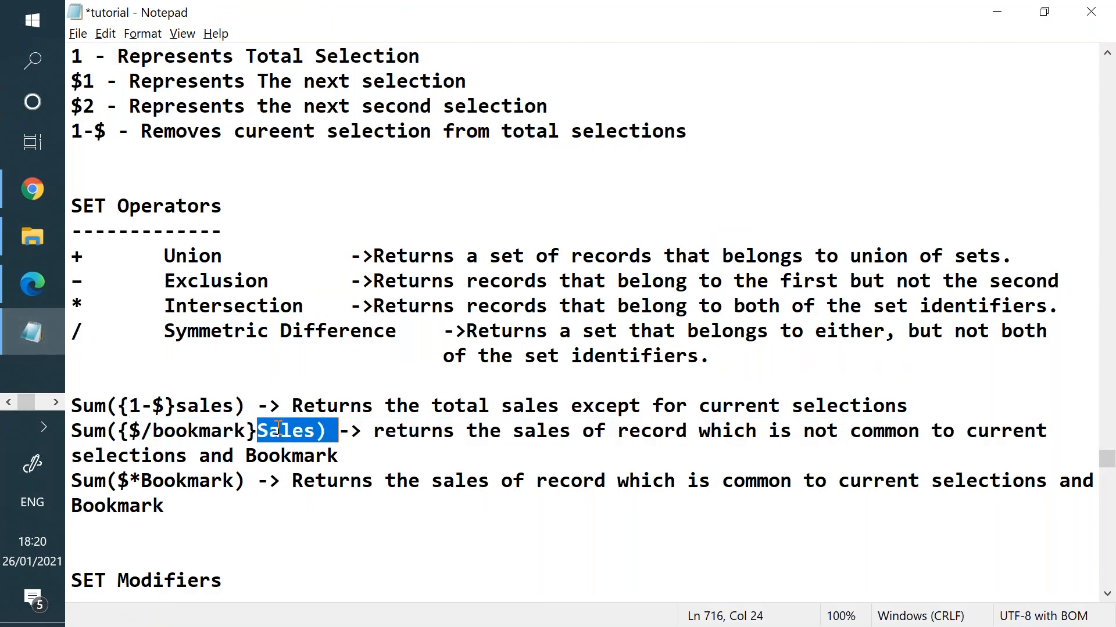
double_click(223, 432)
click(224, 432)
double_click(223, 432)
click(225, 432)
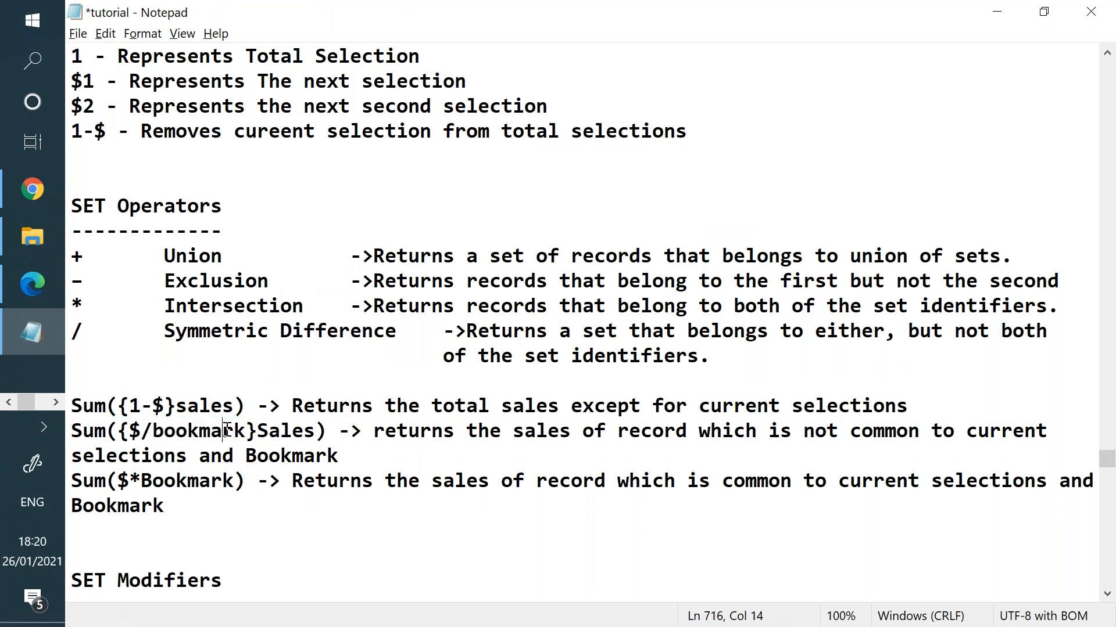
drag(129, 430, 141, 430)
drag(605, 431, 899, 429)
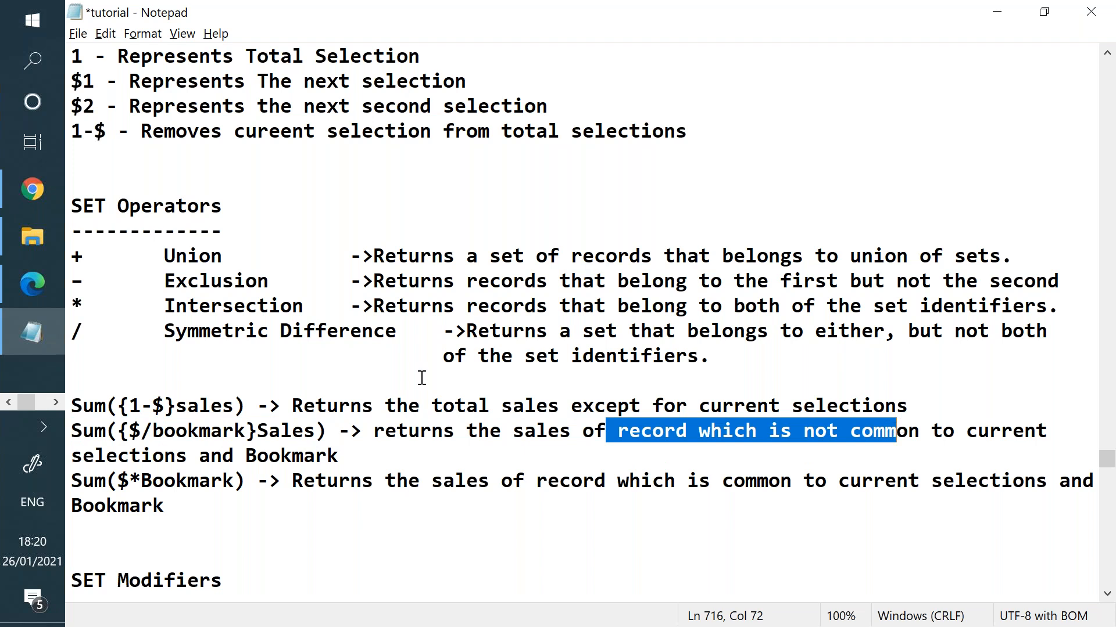
click(52, 402)
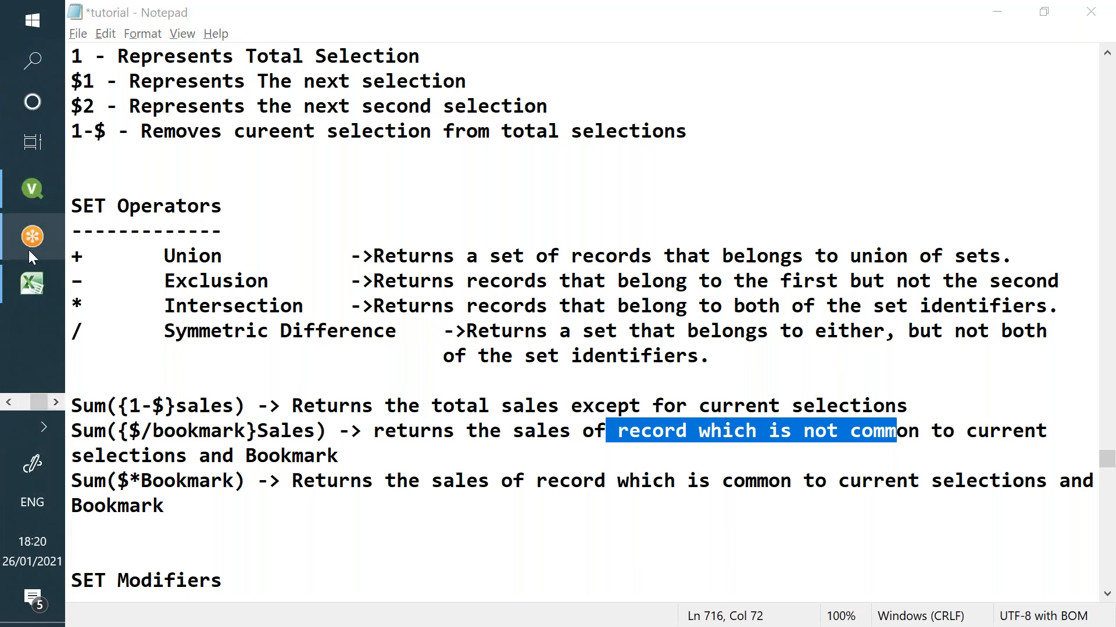
click(34, 206)
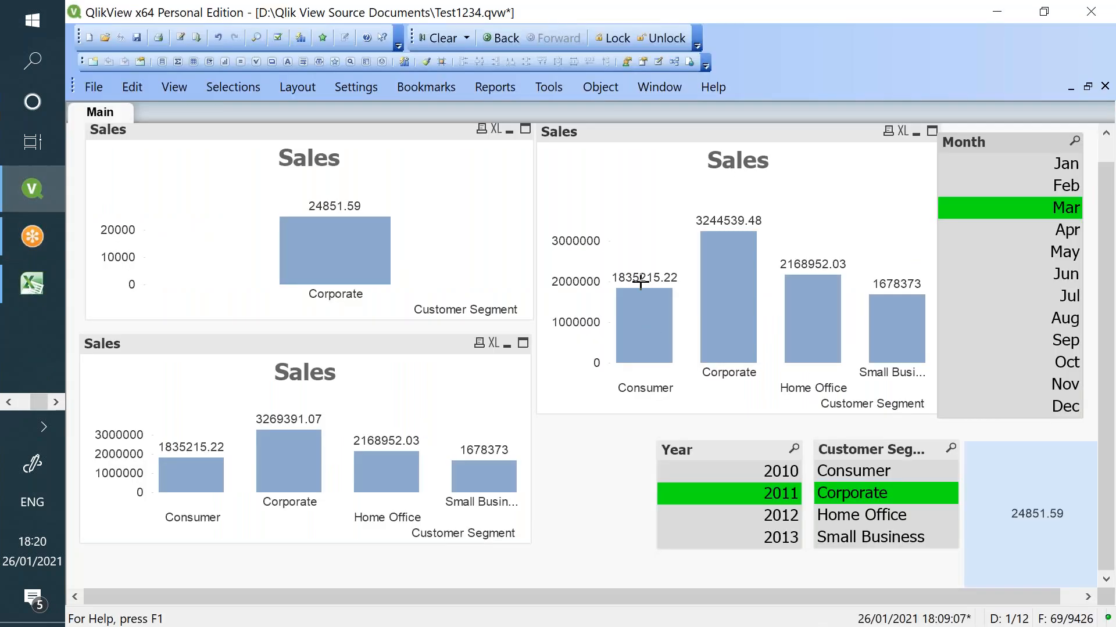
- Apply the 26/01/2021 - 1 bookmark, overwrite it with the current selections, and reapply it
click(411, 93)
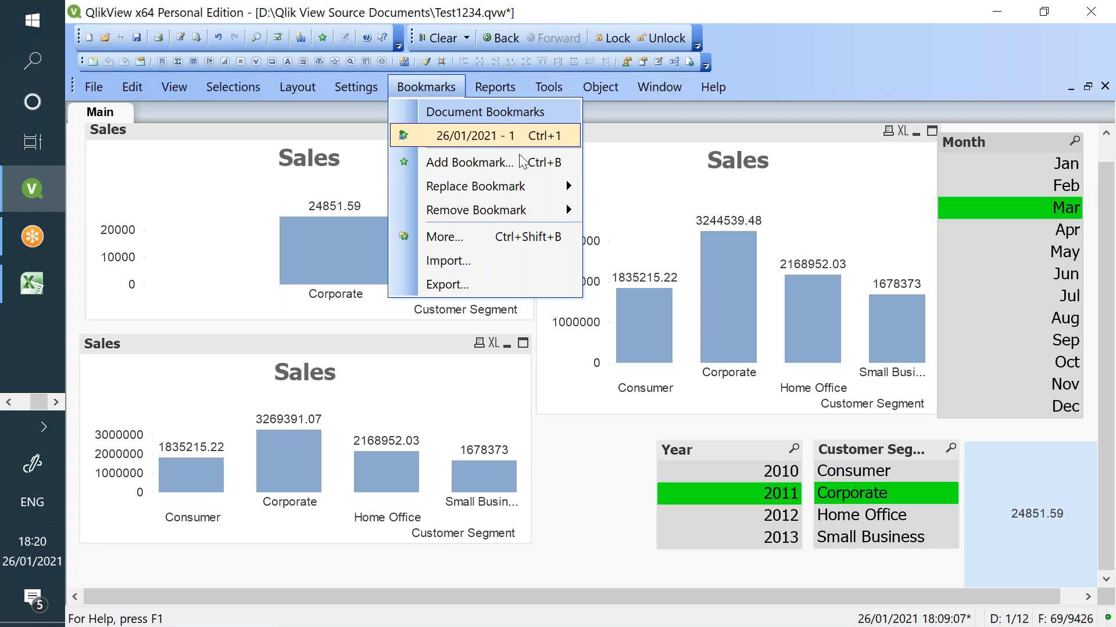
click(489, 238)
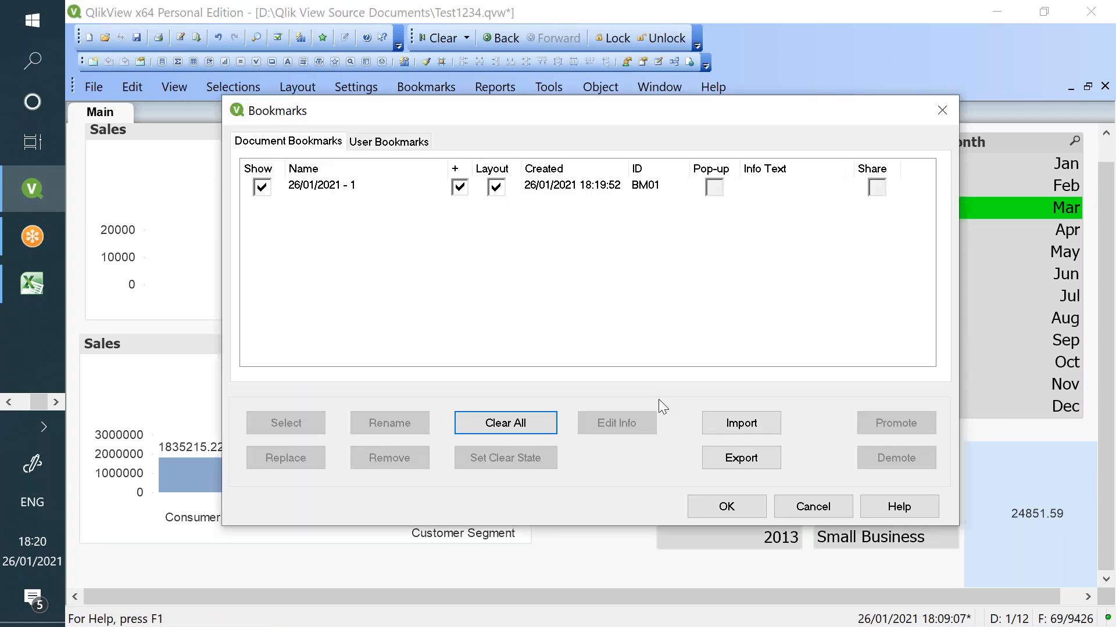
click(809, 505)
click(434, 90)
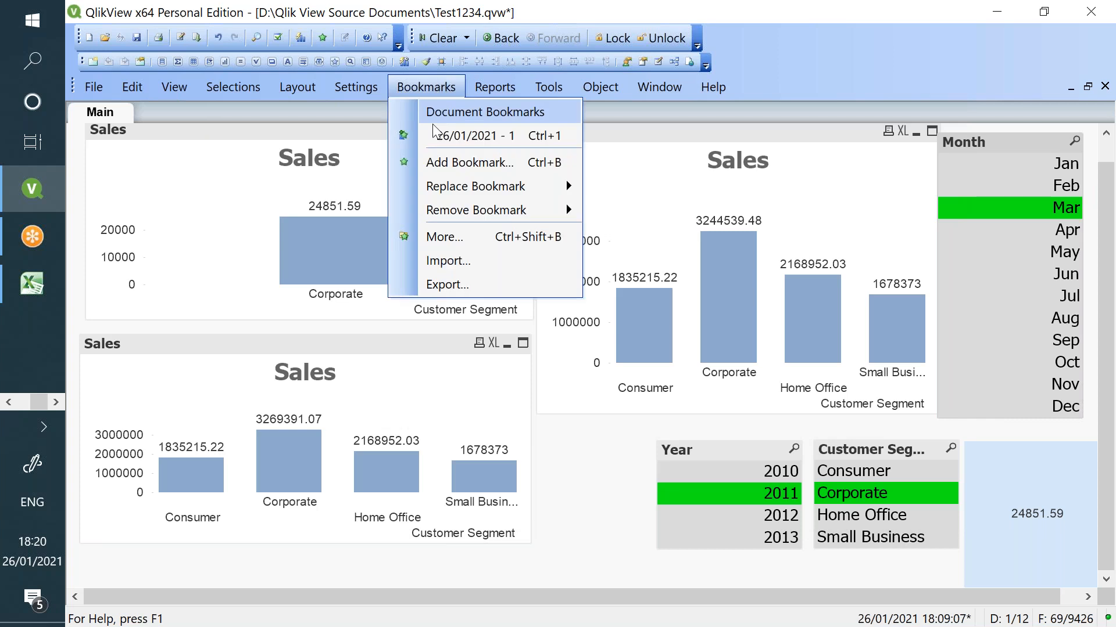
click(450, 138)
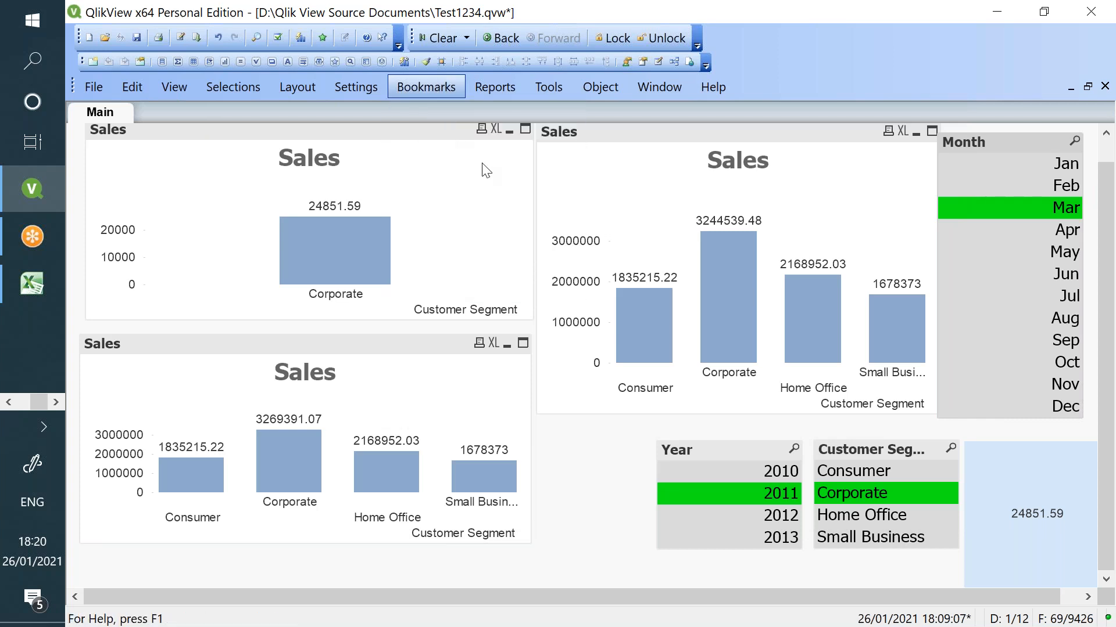
click(418, 90)
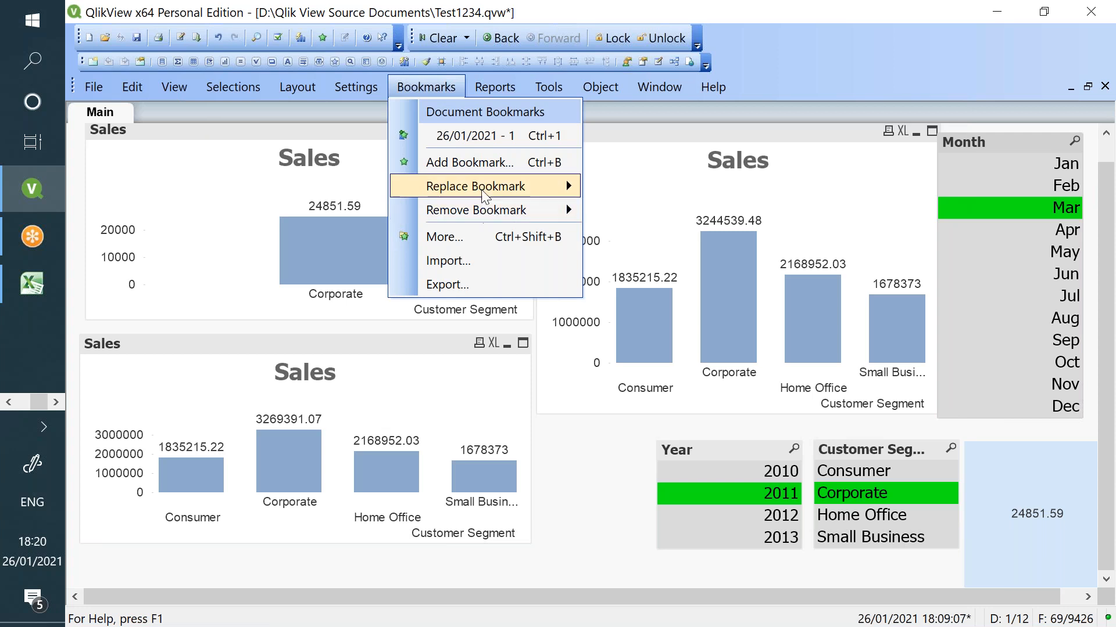
mouse_move(484, 196)
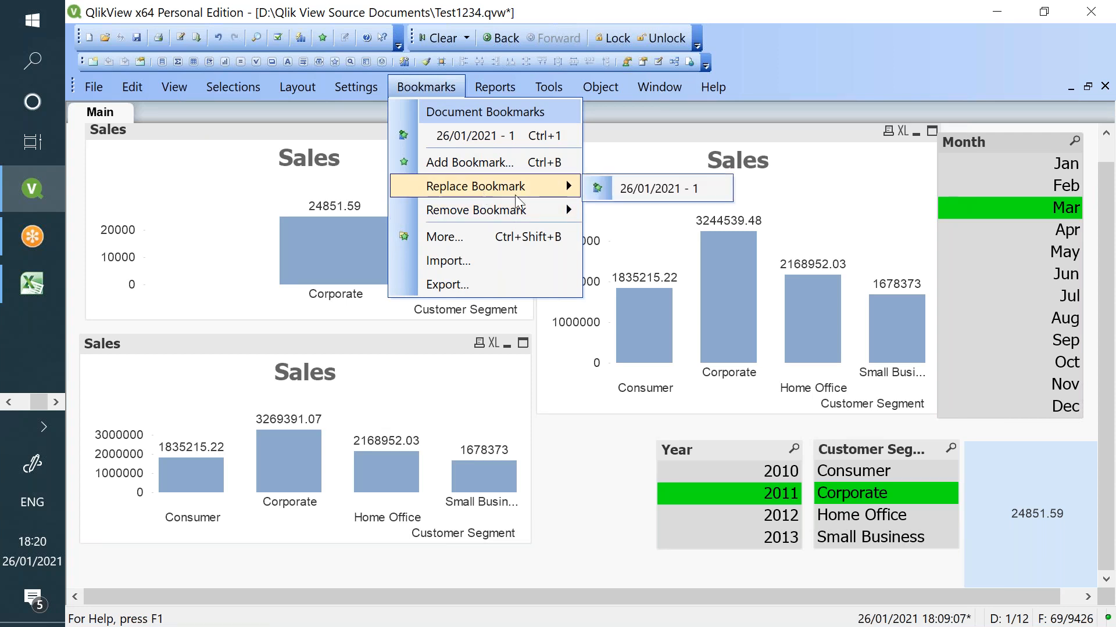
click(642, 195)
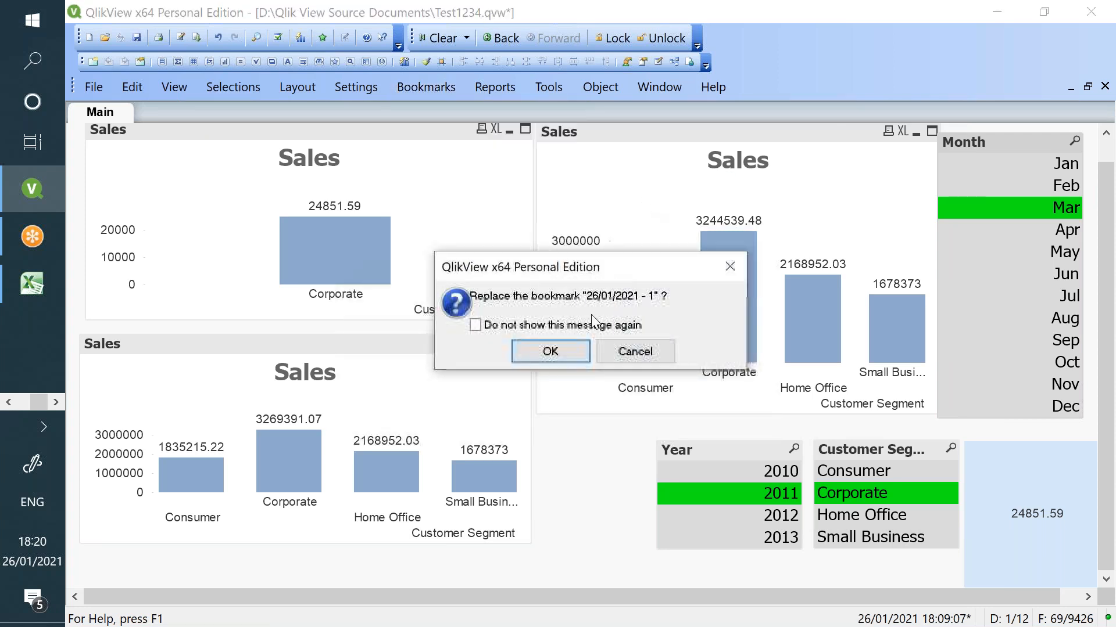
click(576, 353)
click(427, 87)
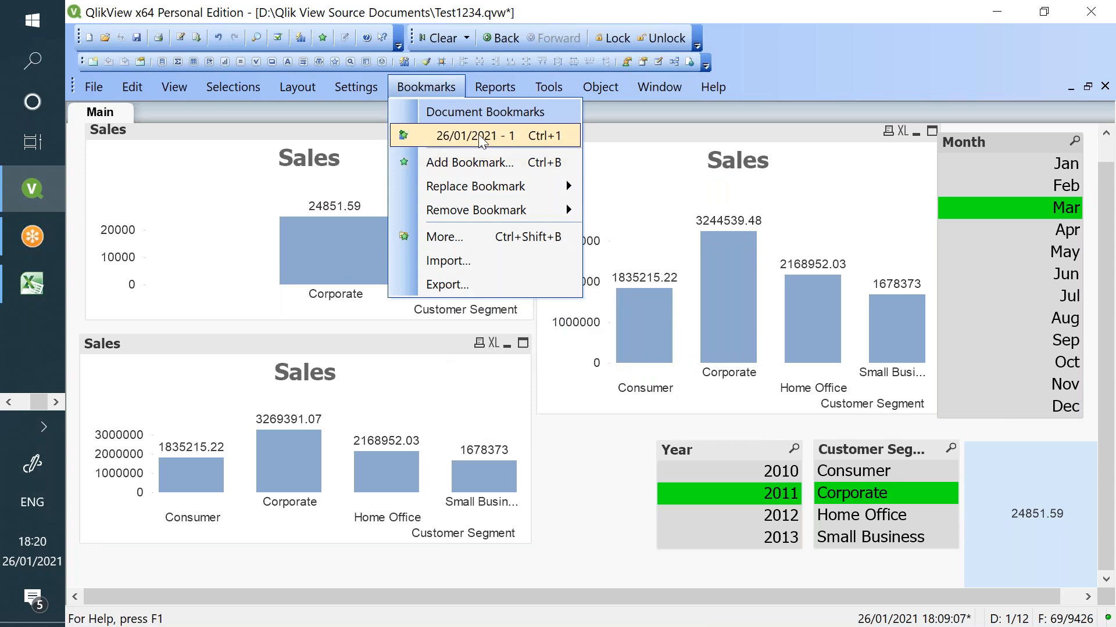
click(479, 134)
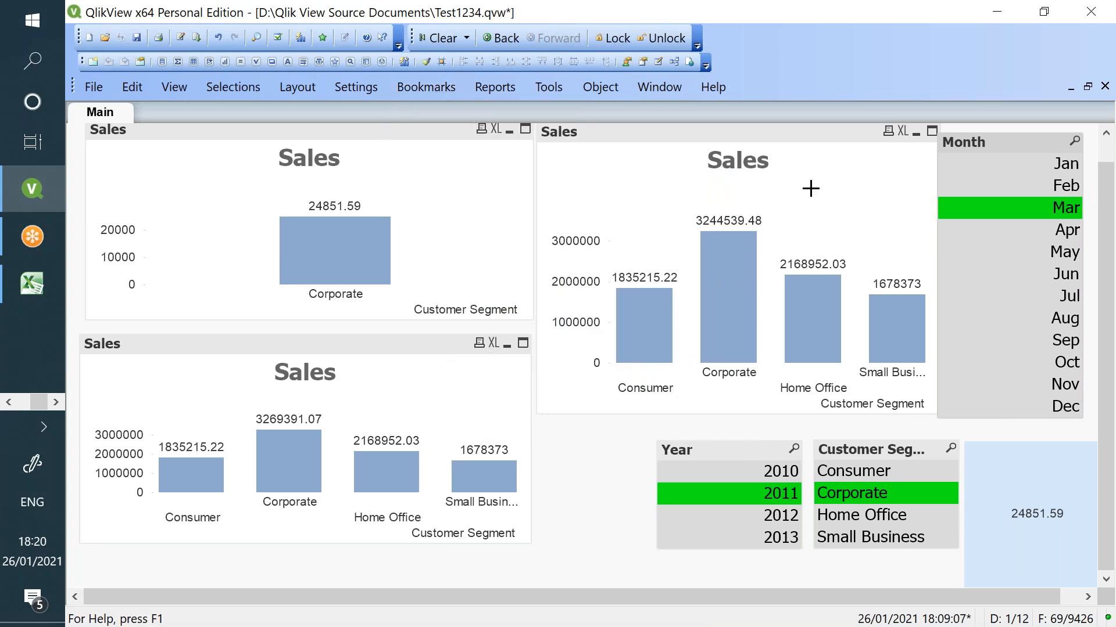
- Clear all selections and delete the 26/01/2021 - 1 bookmark
key(ctrl+shift+d)
click(418, 88)
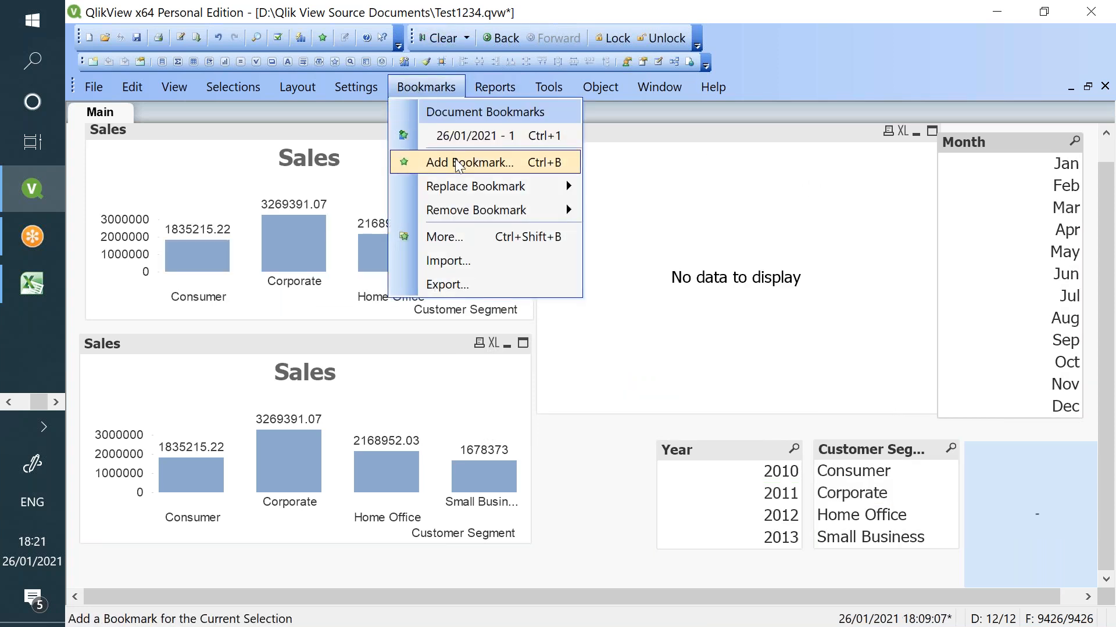
mouse_move(477, 210)
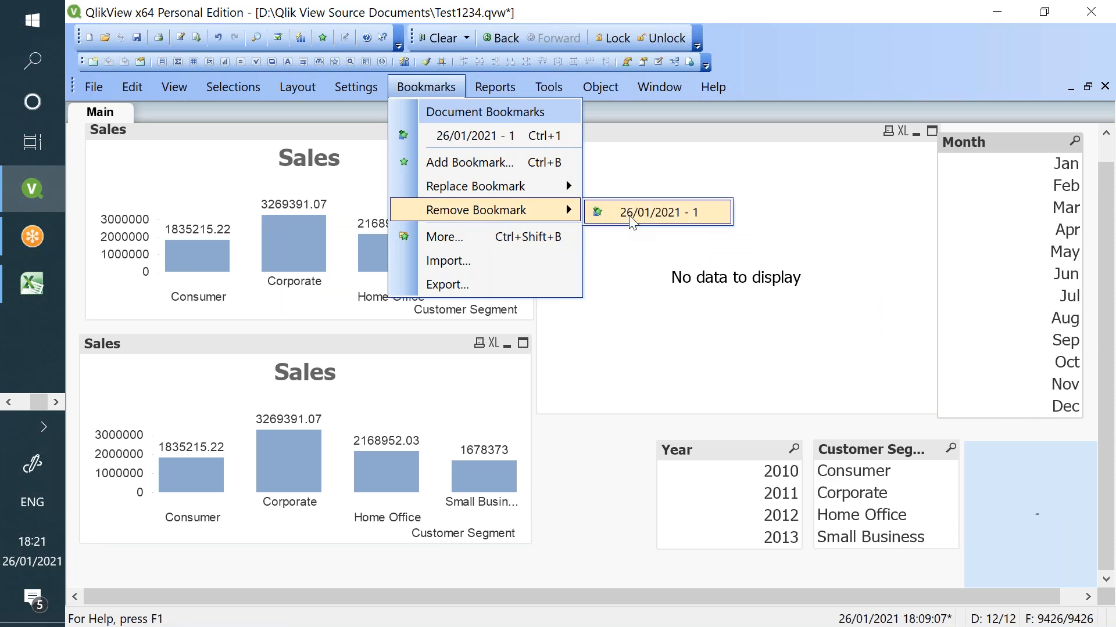
click(657, 211)
click(574, 359)
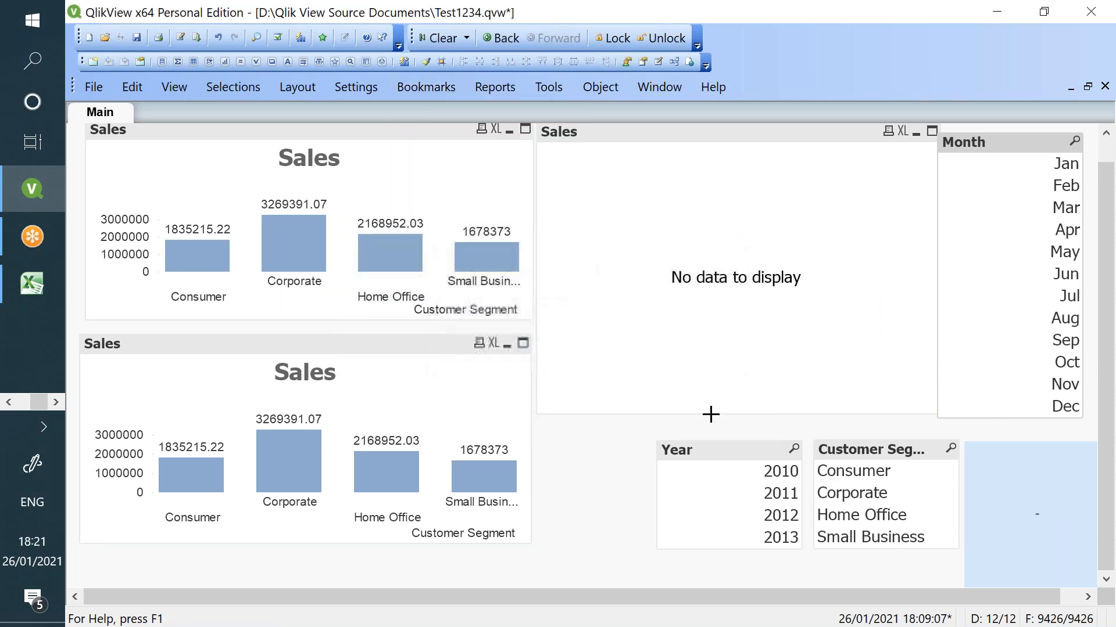
- Select Year 2011, Aug and the Corporate segment
click(773, 493)
click(1023, 321)
click(877, 493)
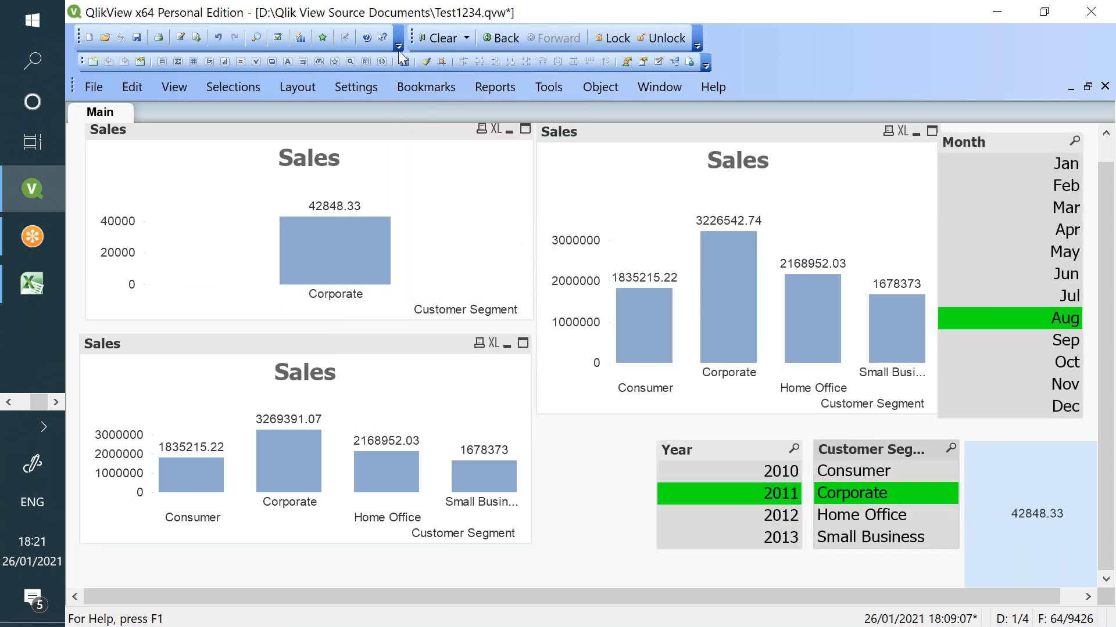
- Save the 2011, Aug, Corporate selections as bookmark 'Vishnu', then clear and reapply it
click(404, 91)
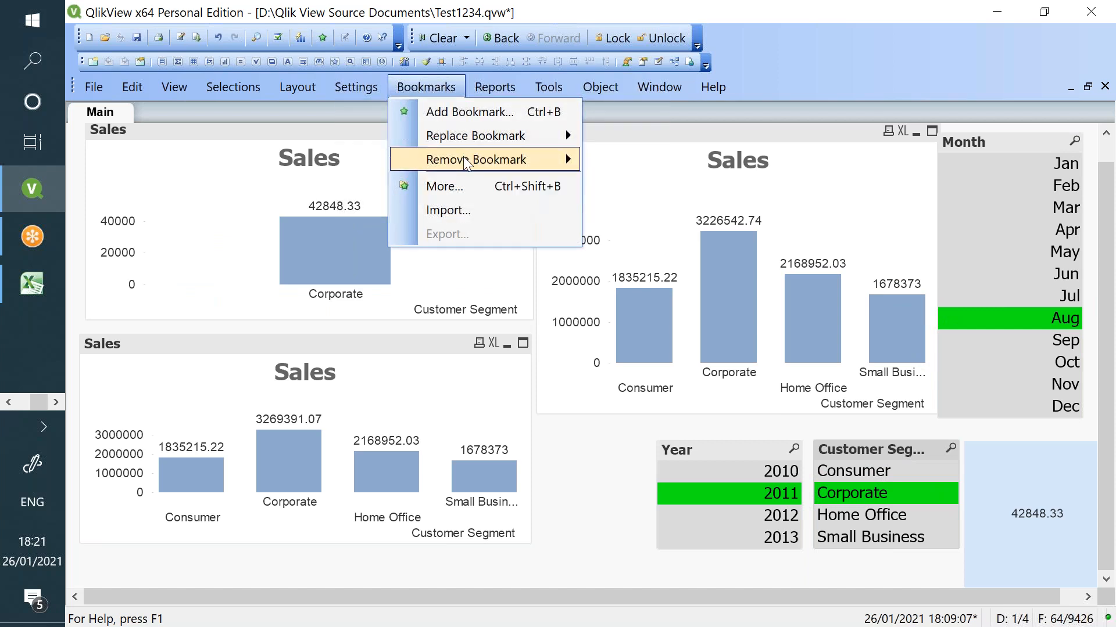
click(468, 112)
text(Vishnu)
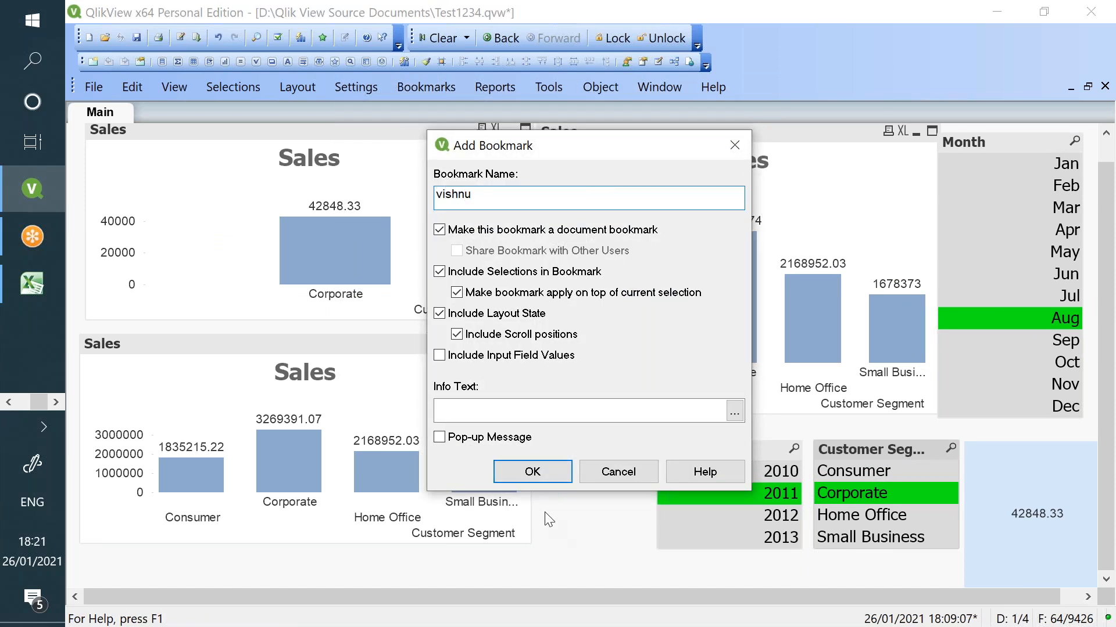
click(532, 472)
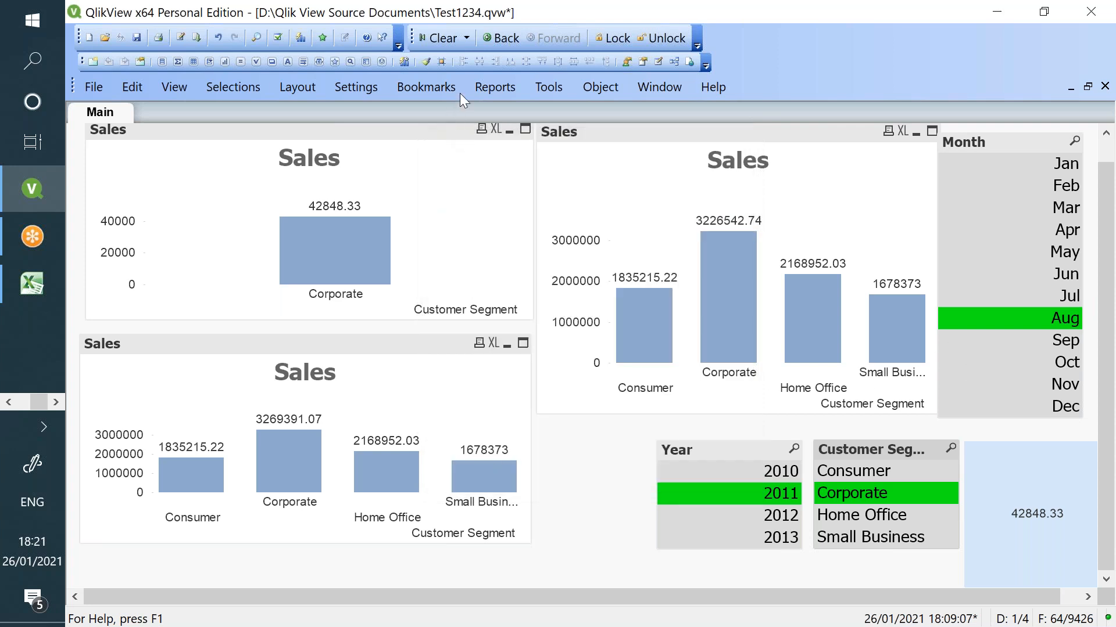
click(441, 41)
click(424, 87)
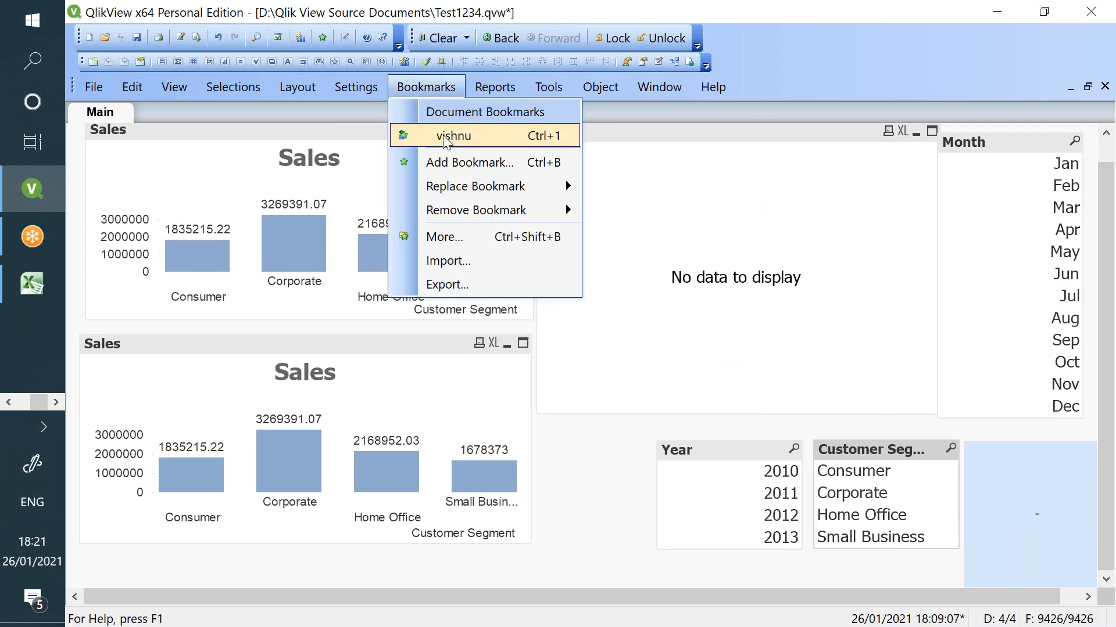
click(453, 136)
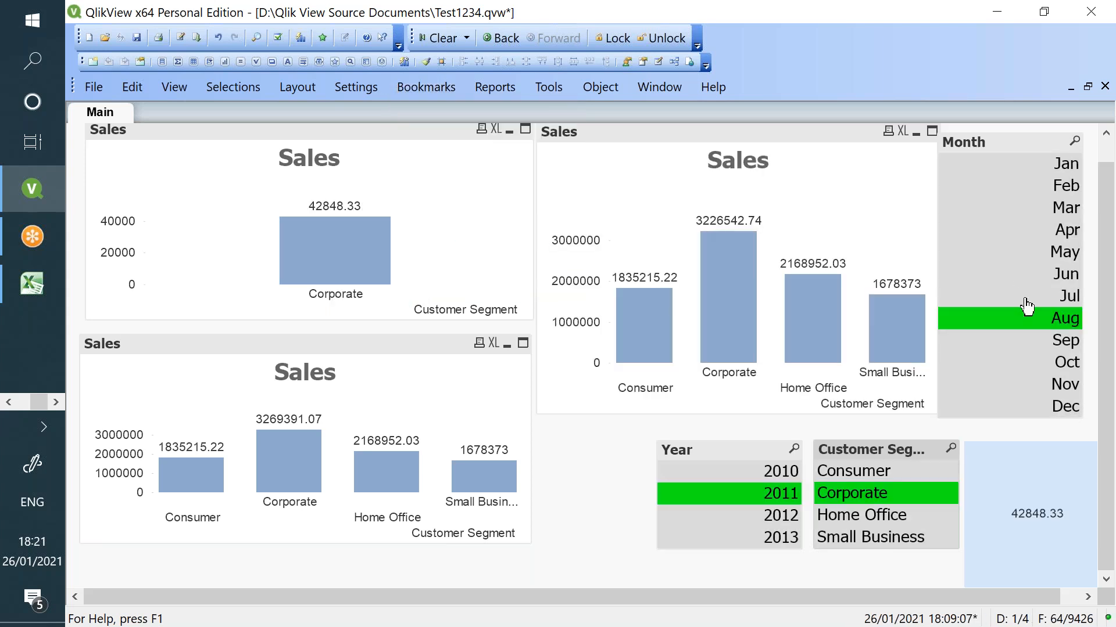
- Change the top-right Sales chart's definition to =Sum({$/vishnu}Sales)
right_click(658, 228)
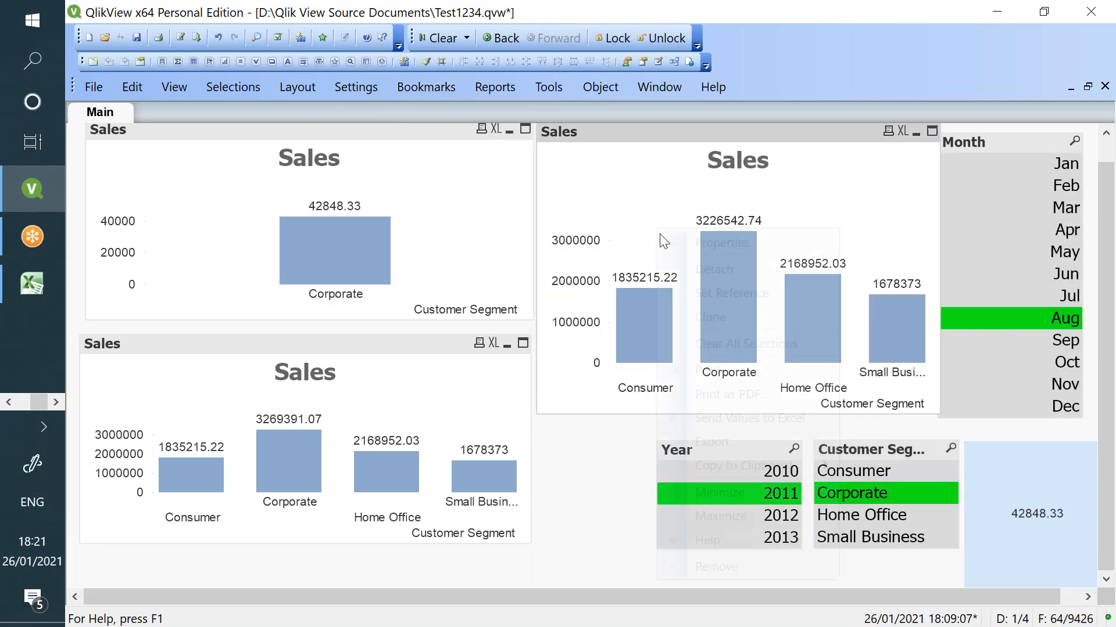
click(677, 241)
click(685, 192)
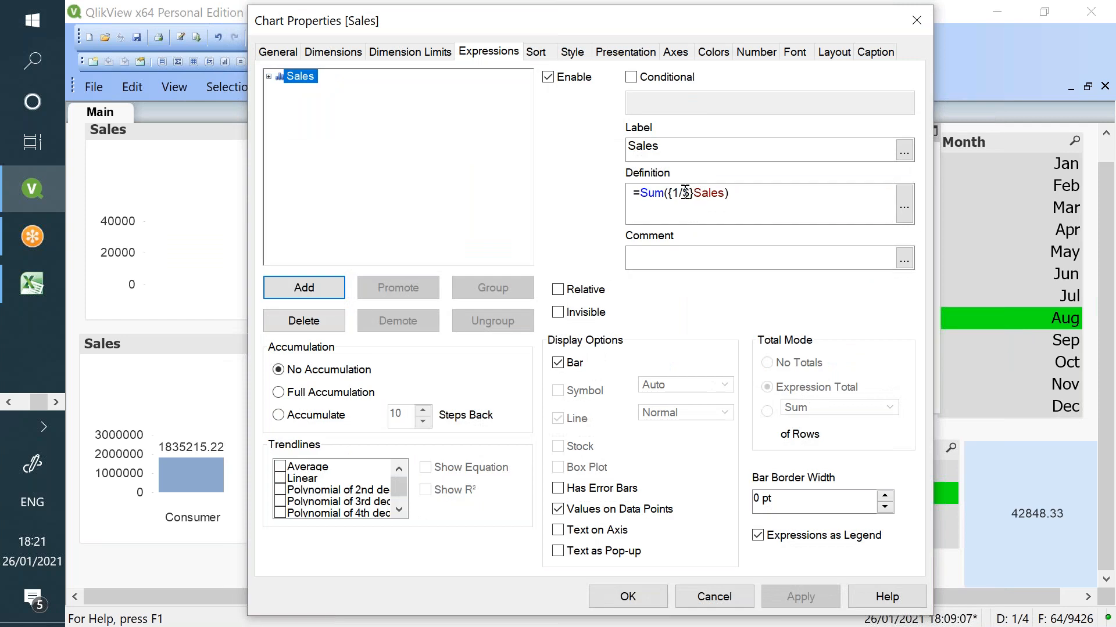
key(BackSpace)
key(BackSpace)
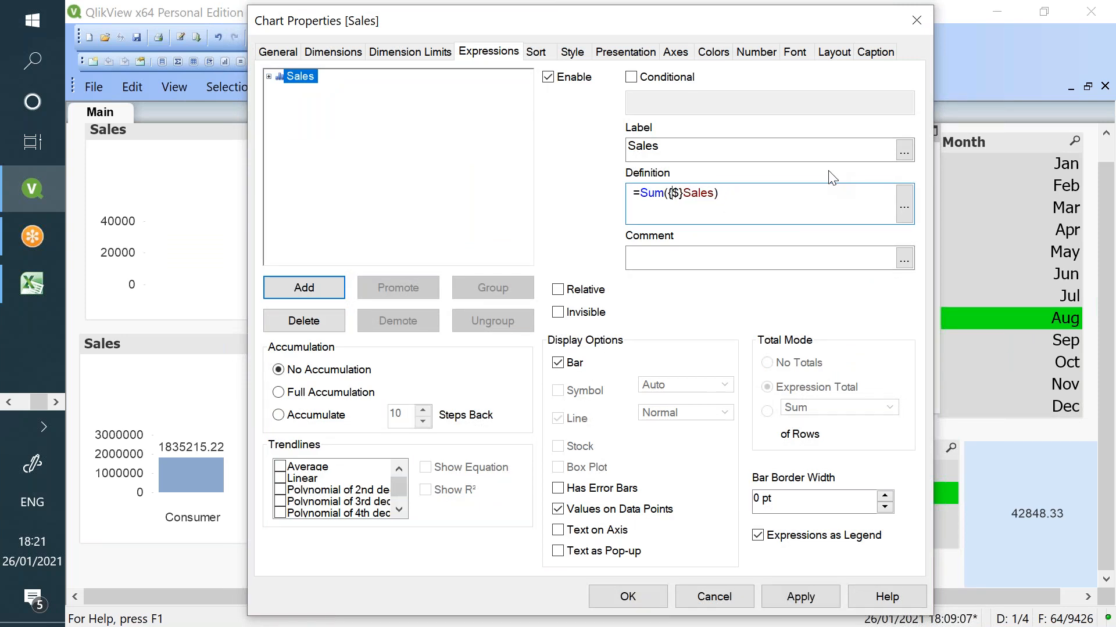
text(/vishnu)
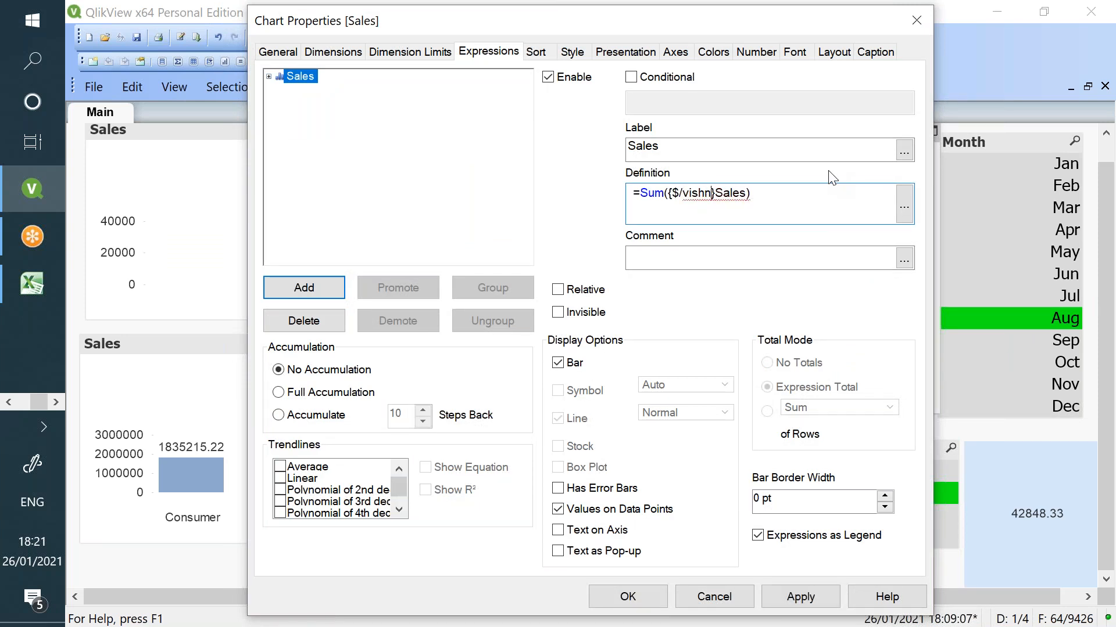
- Review the $/vishnu set expression in the full expression editor and confirm it, leaving the chart empty
click(904, 207)
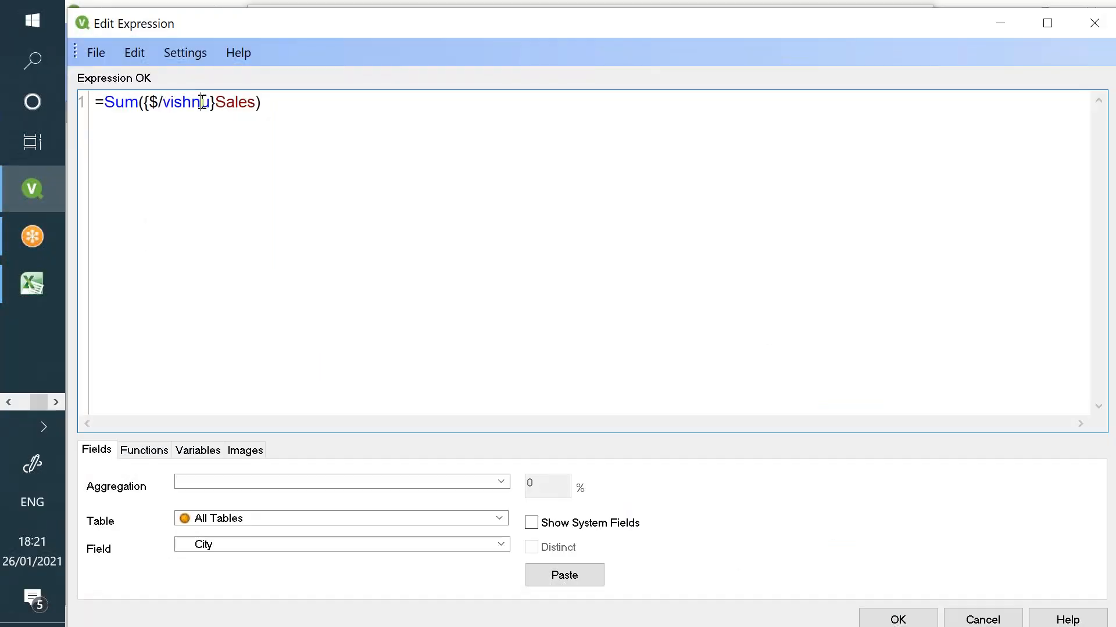
double_click(198, 102)
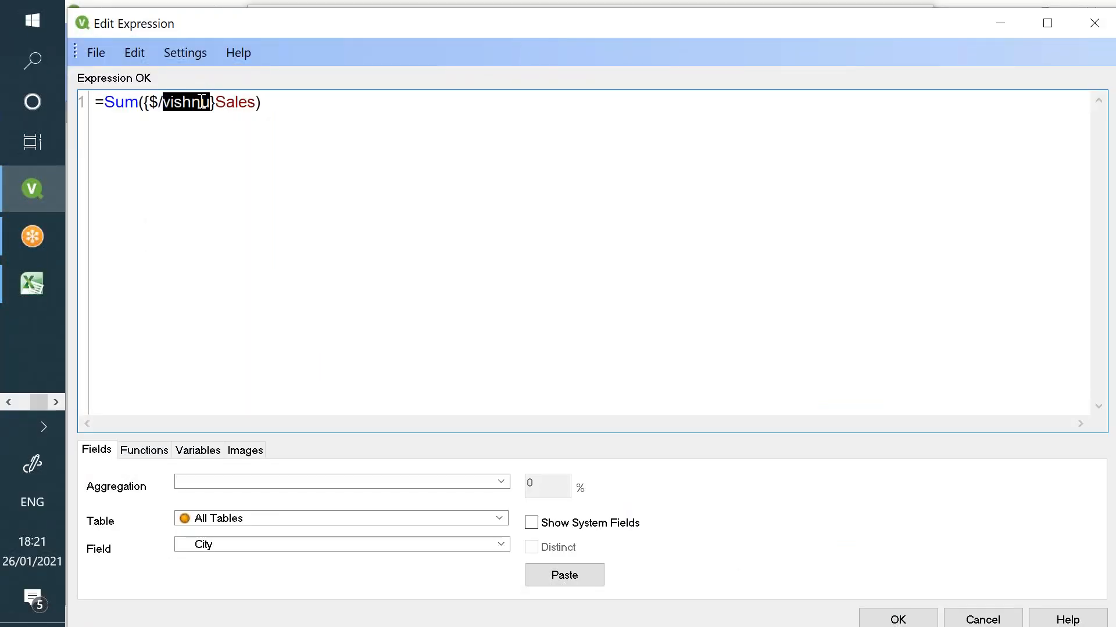
click(152, 102)
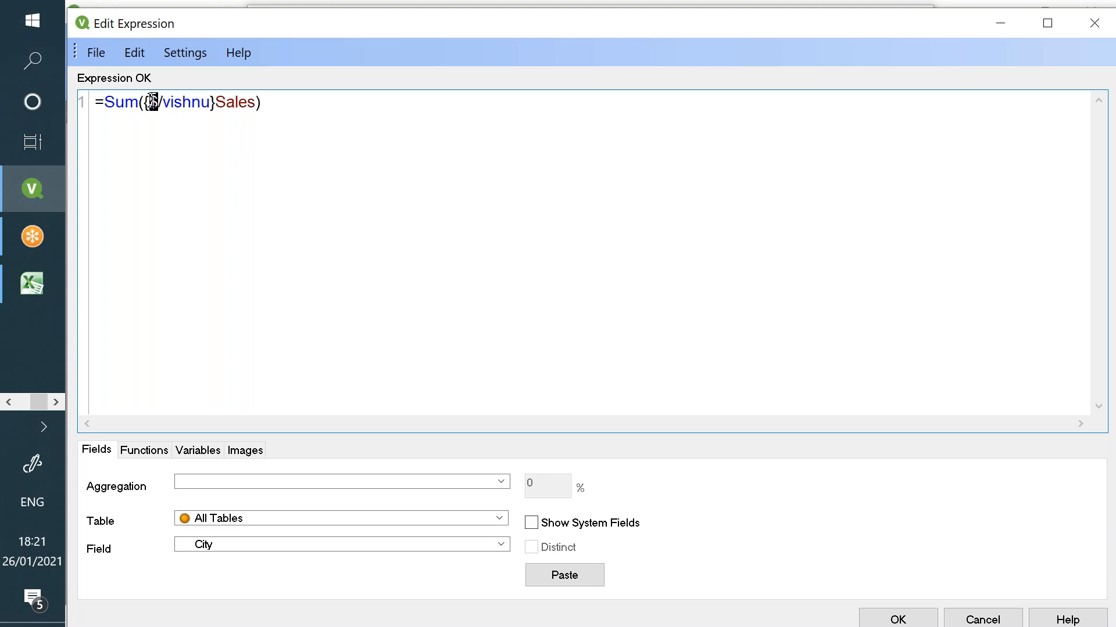
double_click(176, 104)
drag(160, 103, 153, 103)
double_click(183, 102)
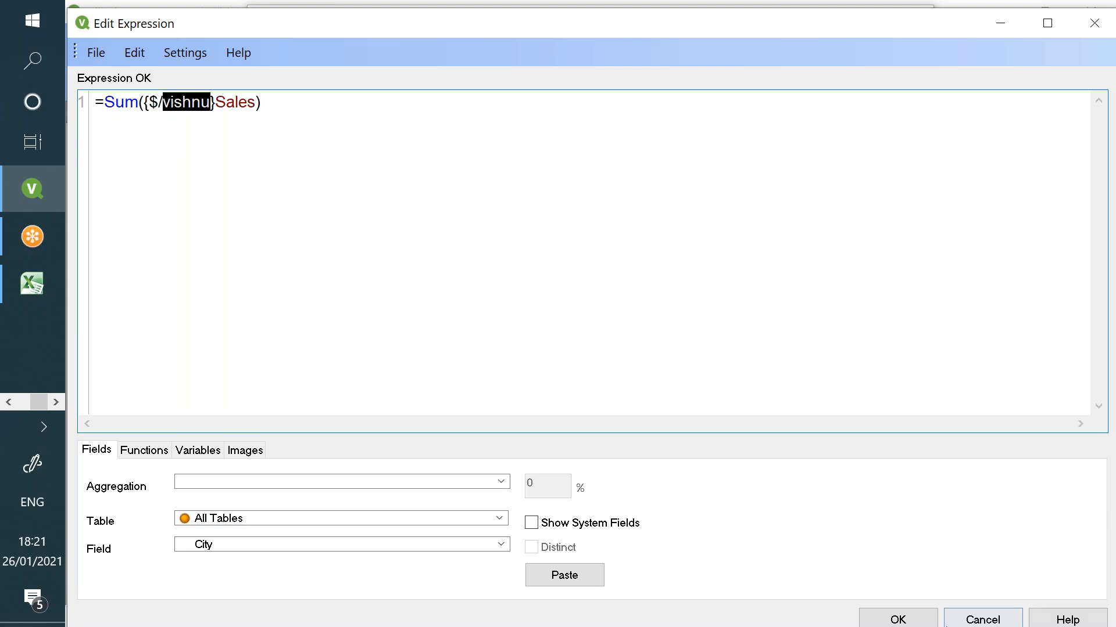
click(912, 619)
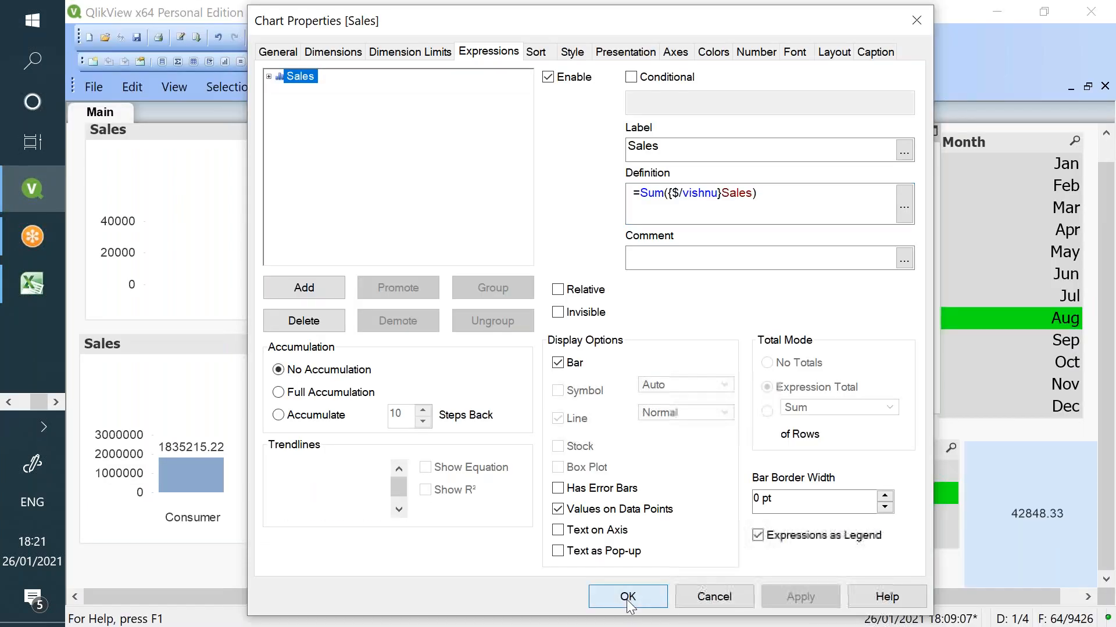
click(627, 596)
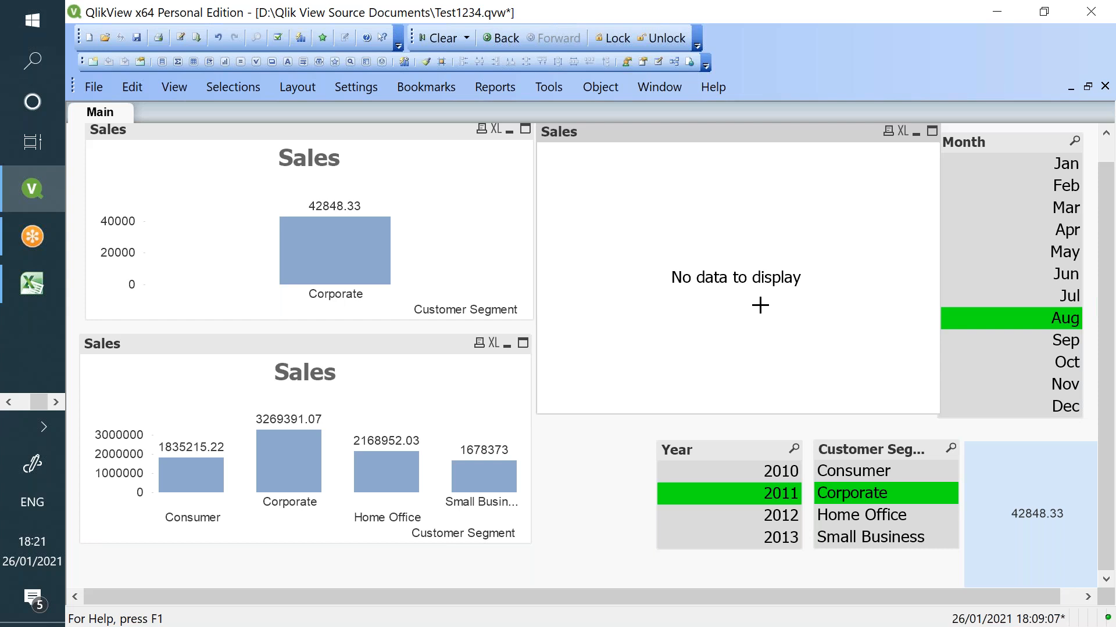
- Reopen the empty Sales chart's properties at the expression definition
right_click(745, 261)
click(783, 265)
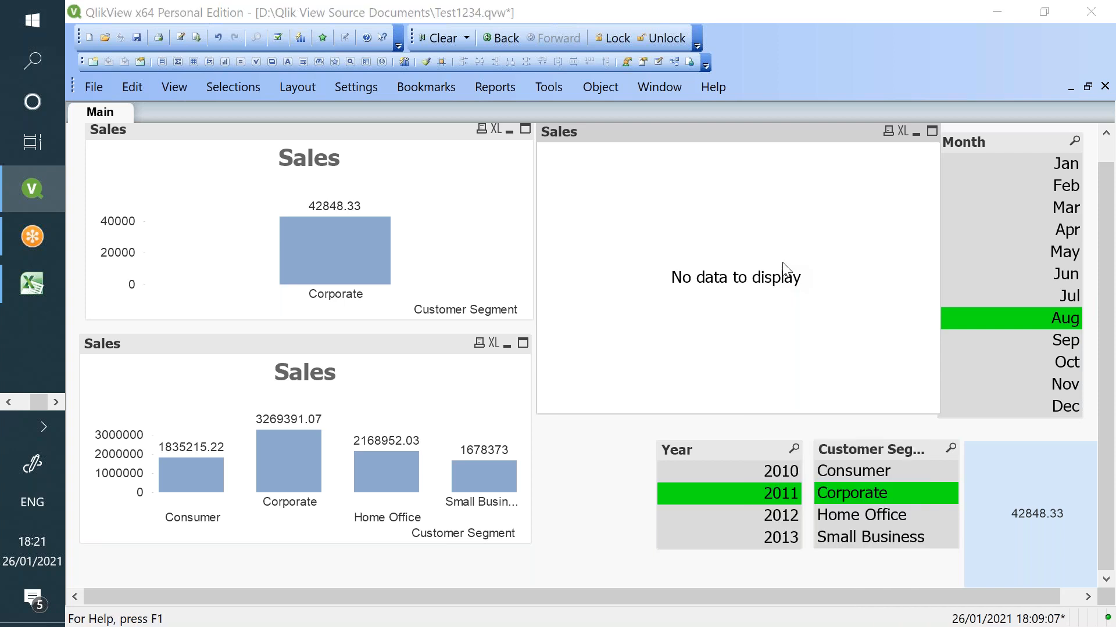
click(681, 193)
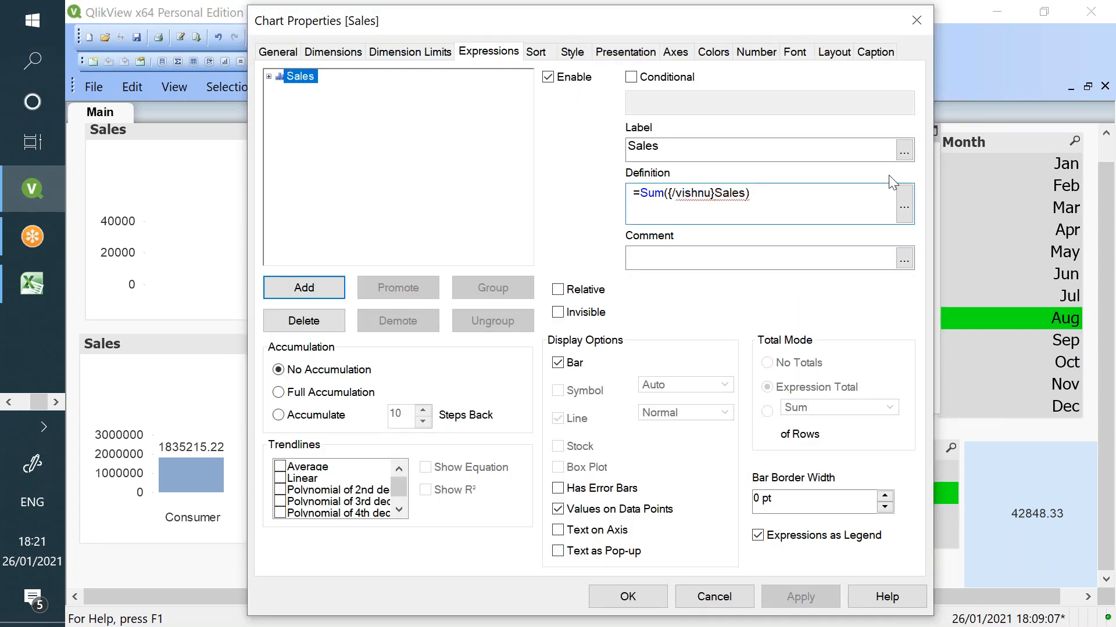
- Change the chart definition to =Sum({1/vishnu}Sales) and apply it
key(BackSpace)
text(1)
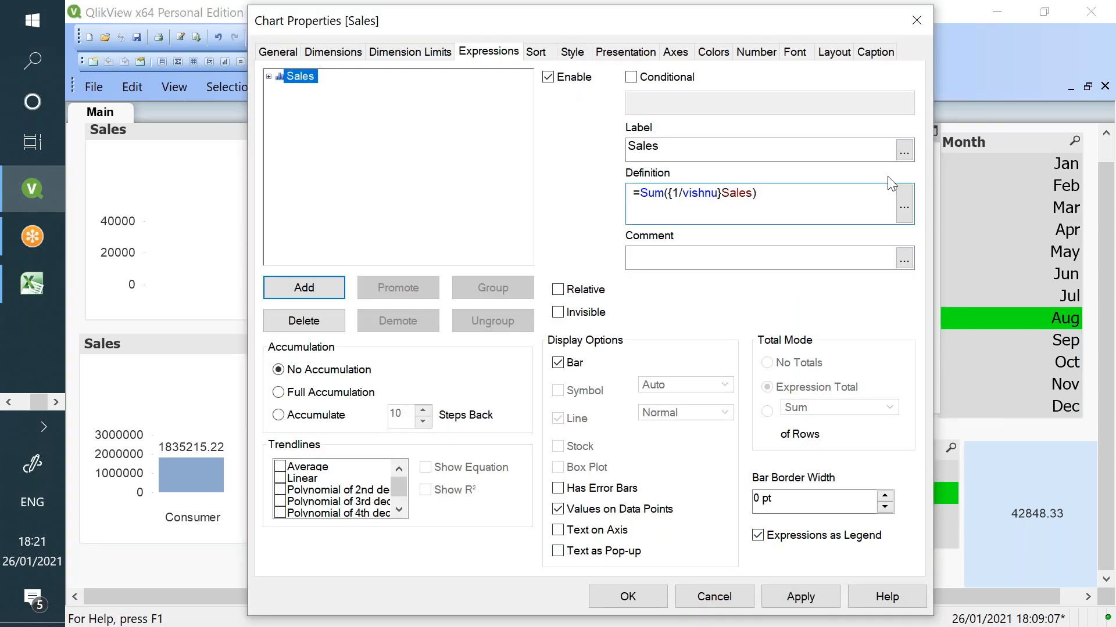
click(800, 596)
click(647, 604)
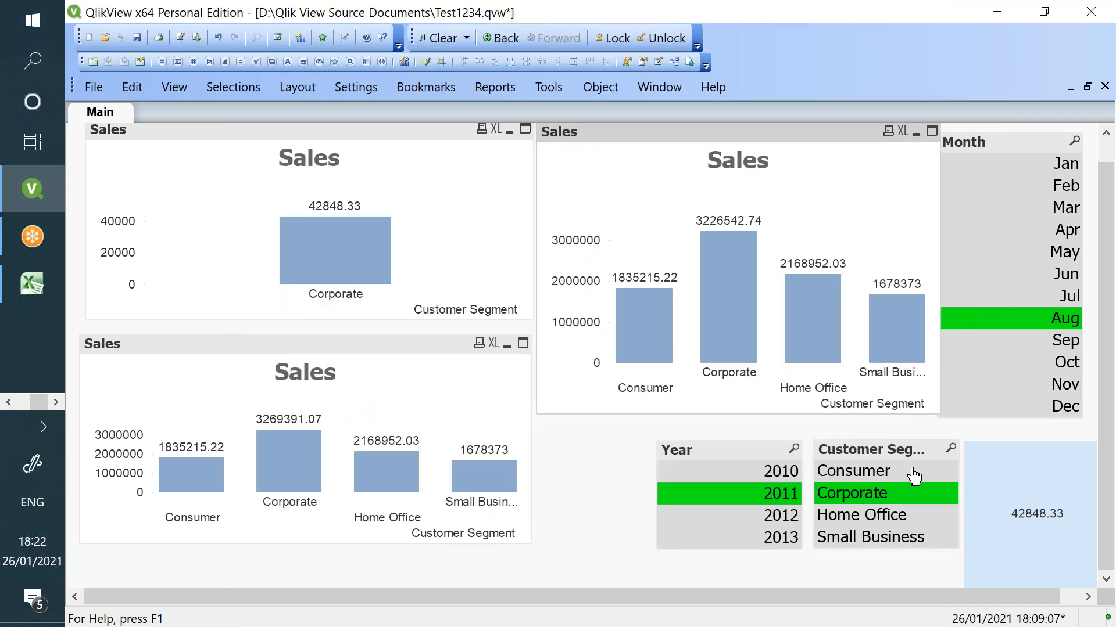
- Change the definition to =Sum({1*vishnu}Sales) so only Corporate 42848.33 remains
right_click(660, 207)
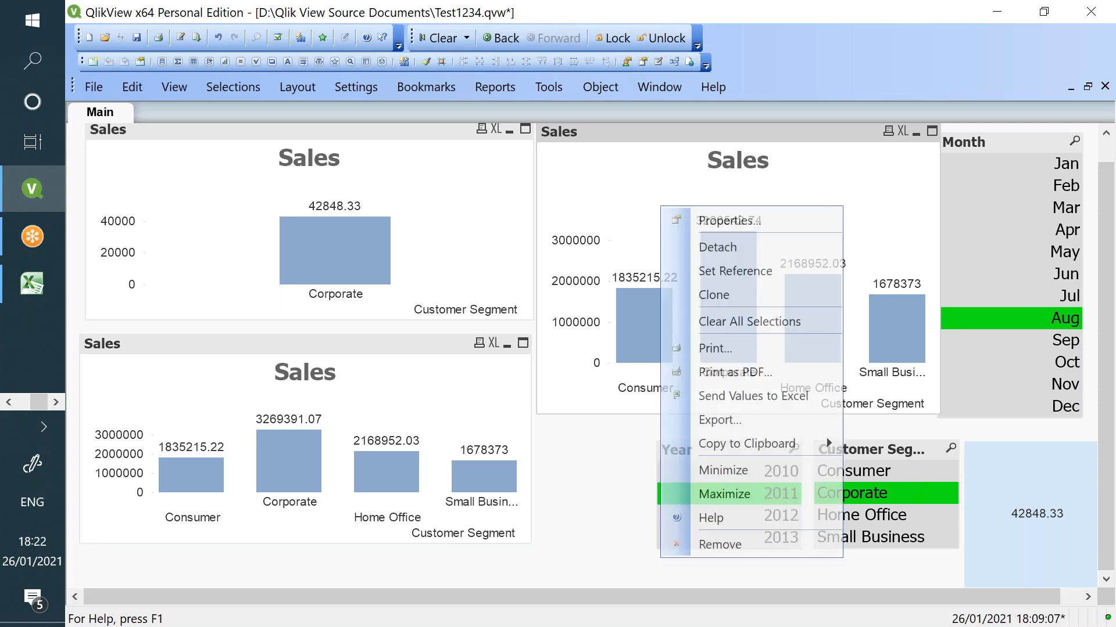
key(Escape)
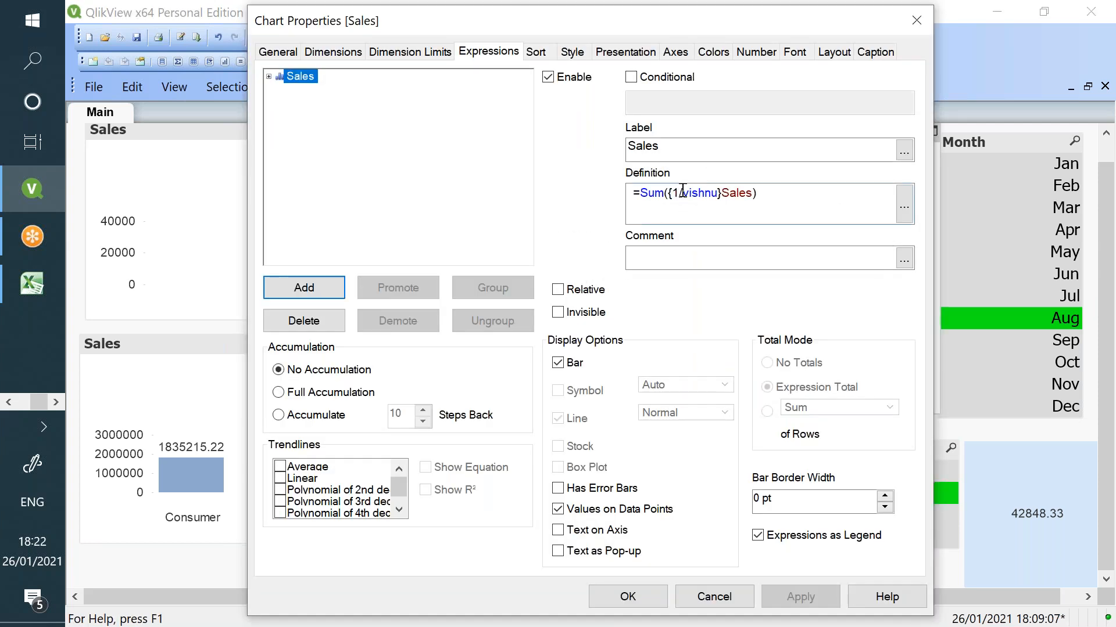
key(BackSpace)
text(-)
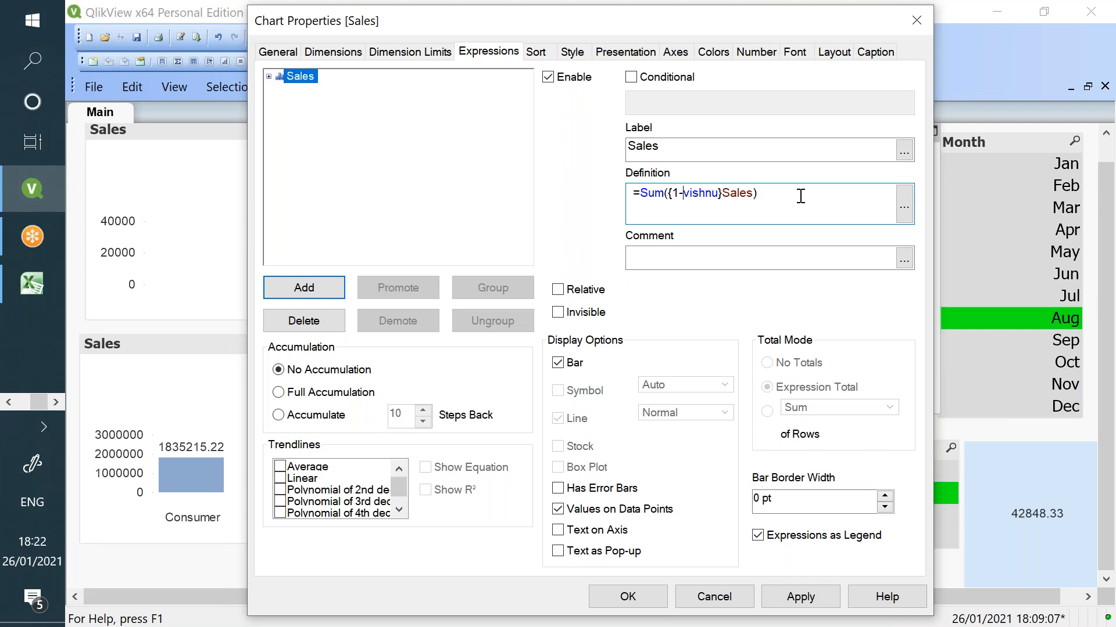
key(BackSpace)
text(*)
click(828, 588)
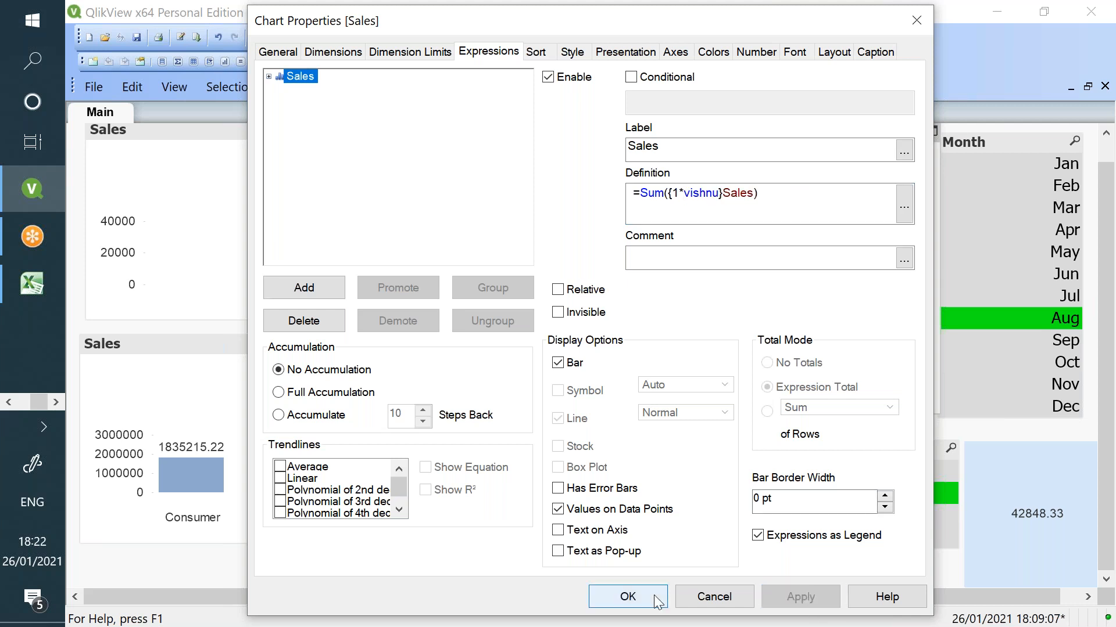
click(653, 595)
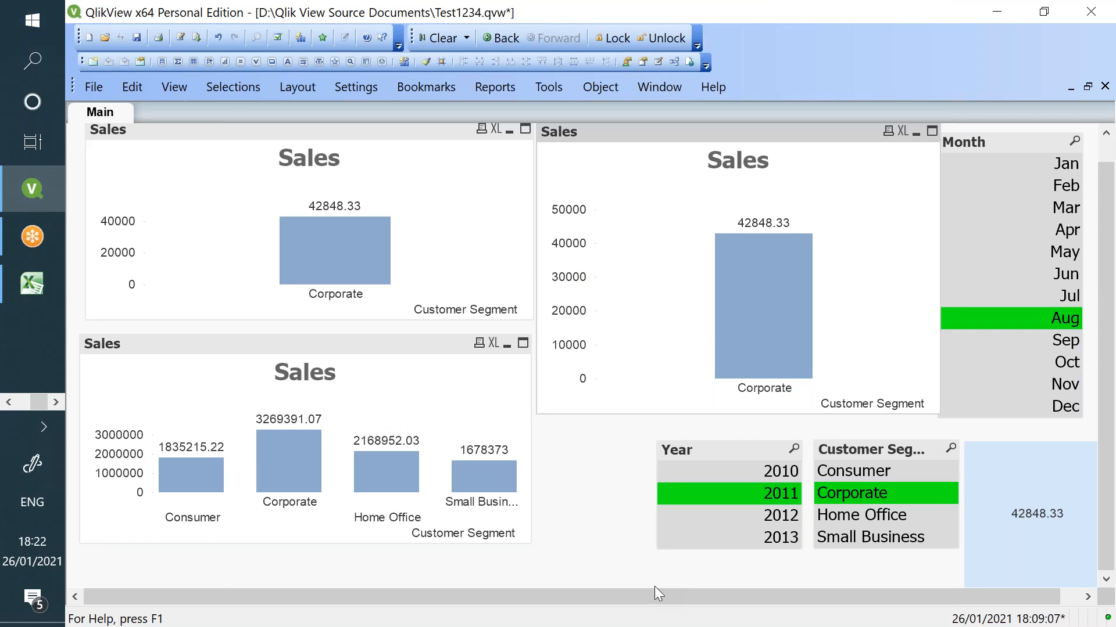
click(13, 401)
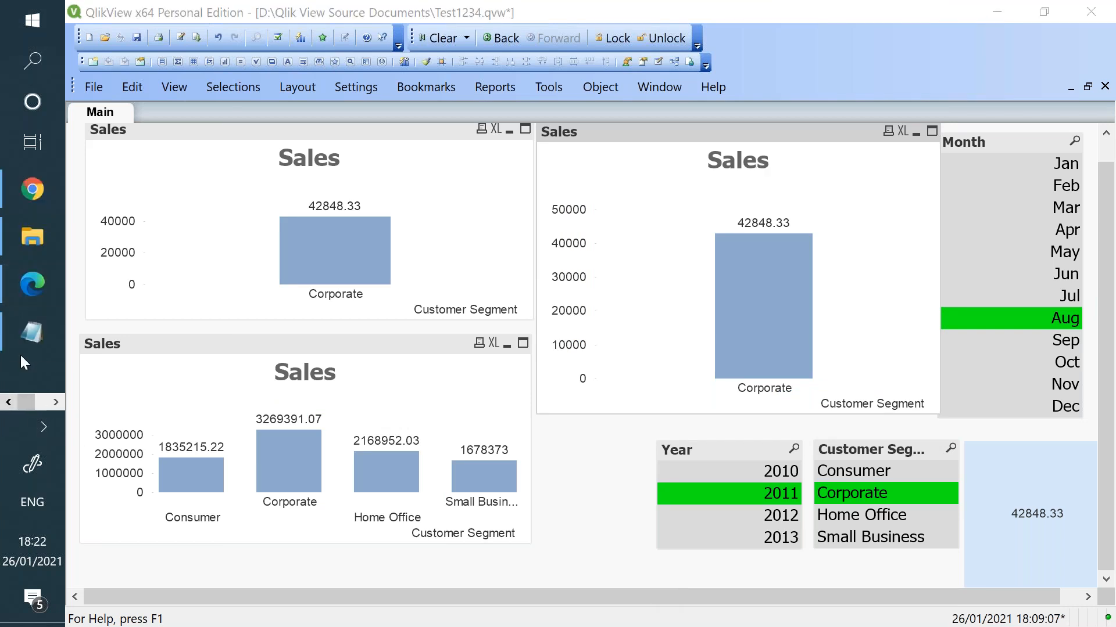
click(22, 352)
- Correct the notes' intersection example from Sum($*Bookmark) to Sum(1*Bookmark)
drag(128, 481, 202, 498)
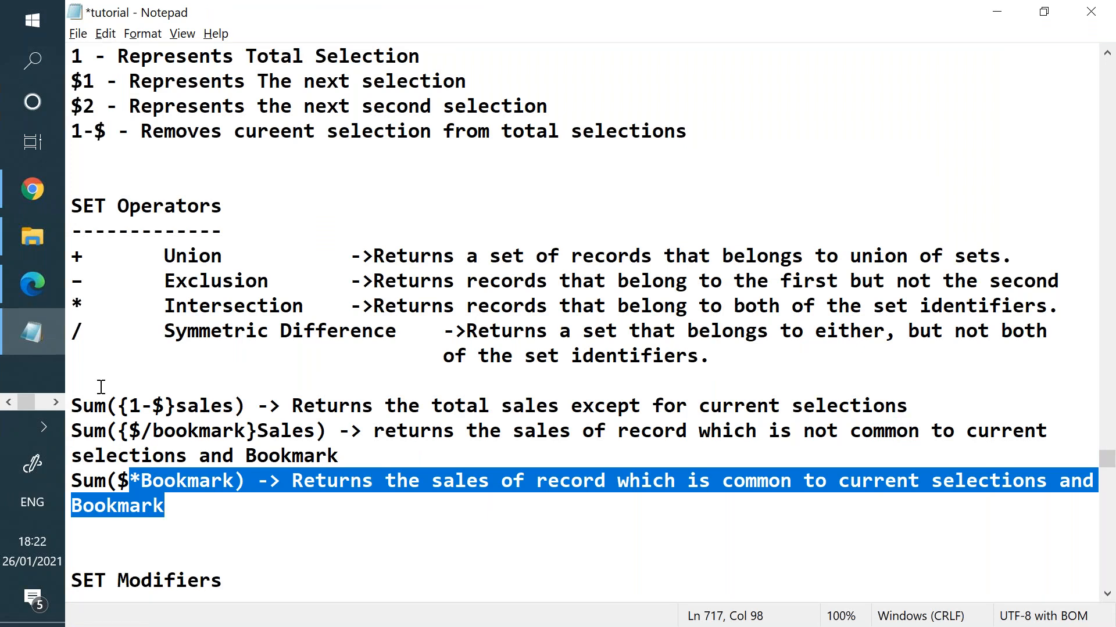
click(130, 480)
key(BackSpace)
text(1)
click(119, 480)
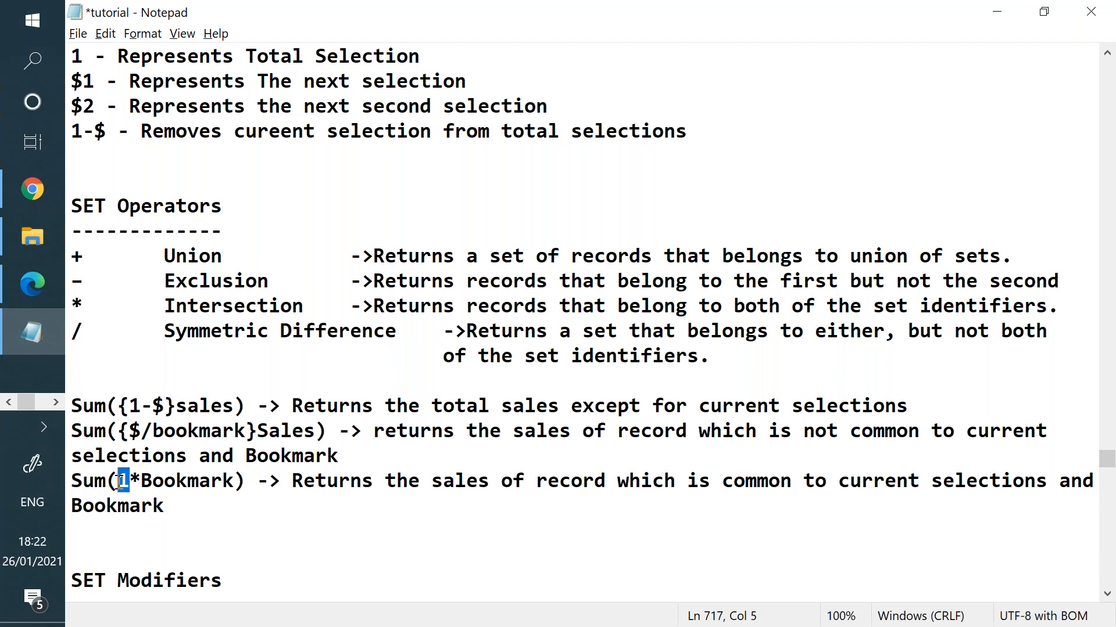
double_click(165, 484)
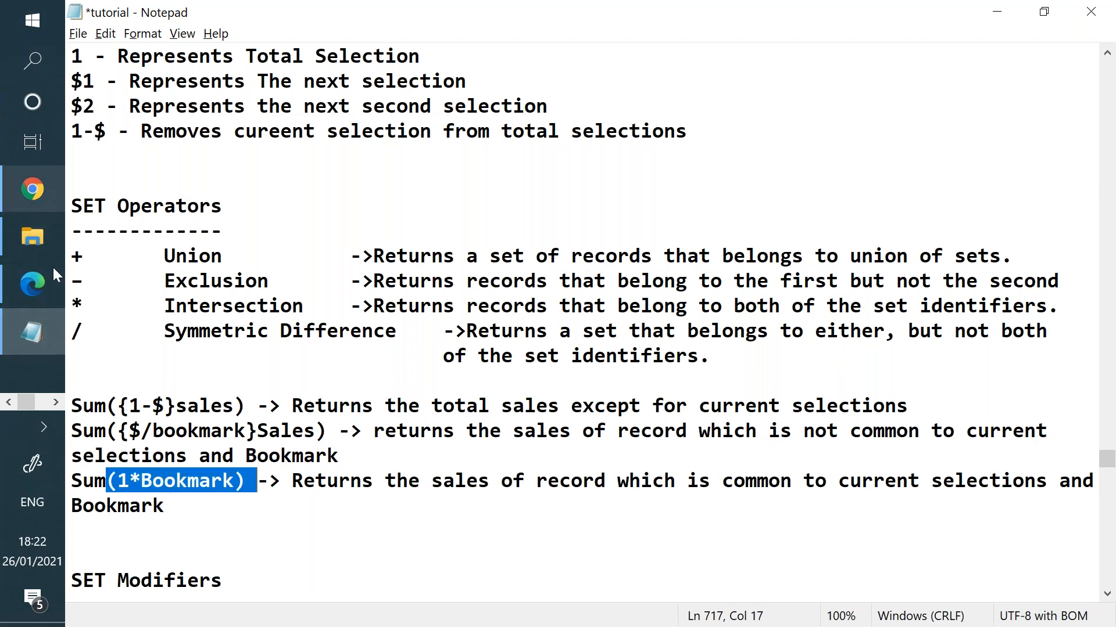
click(55, 403)
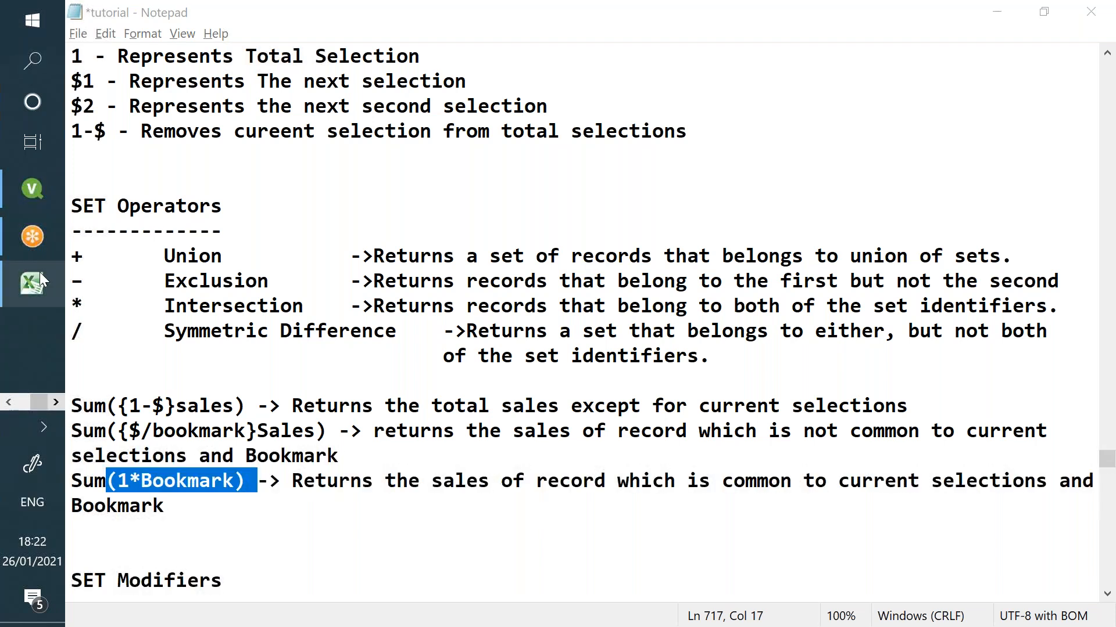
click(32, 181)
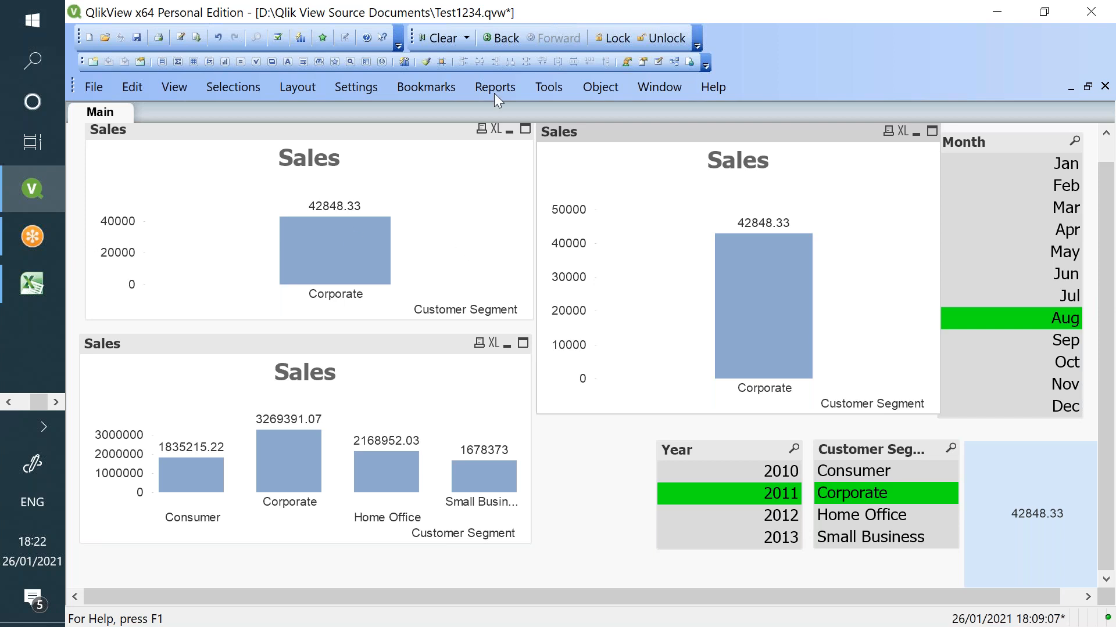
- Clear all selections so every customer segment returns, then bring up the Notepad notes
click(441, 40)
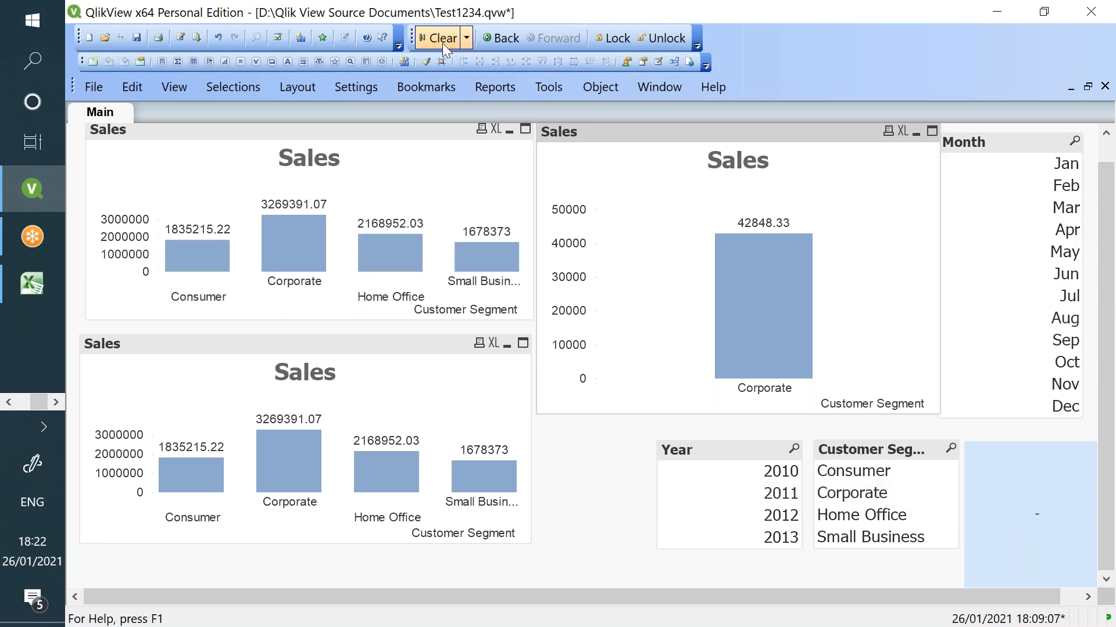
click(8, 402)
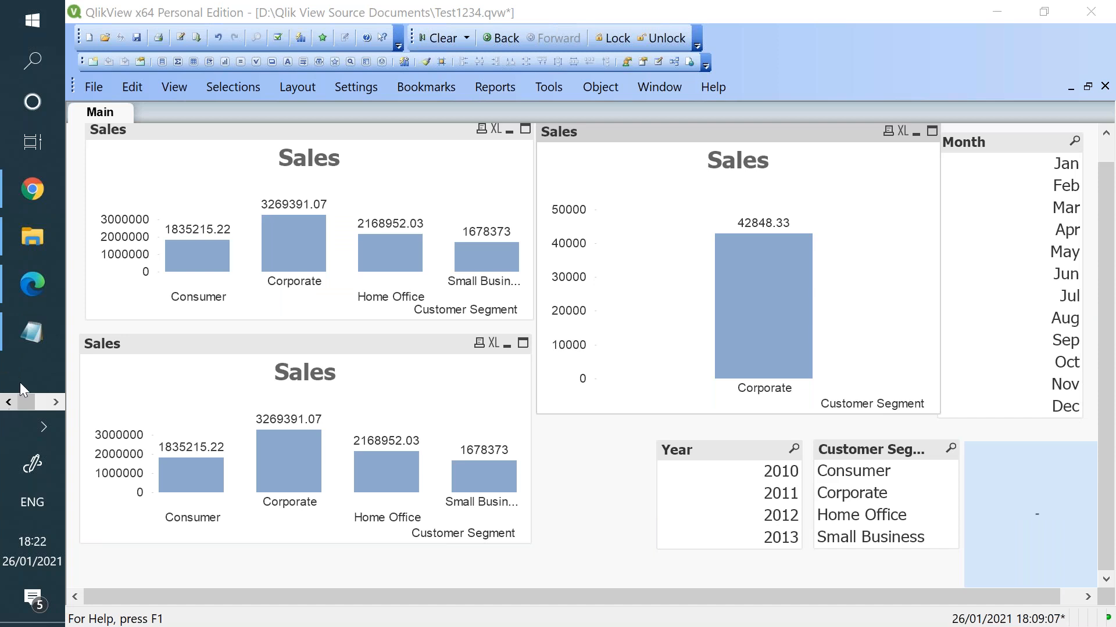
click(32, 332)
- Highlight the $ current-selection identifier, the union and exclusion operators, and the example expressions
drag(76, 61, 77, 82)
scroll(93, 86, up, 1)
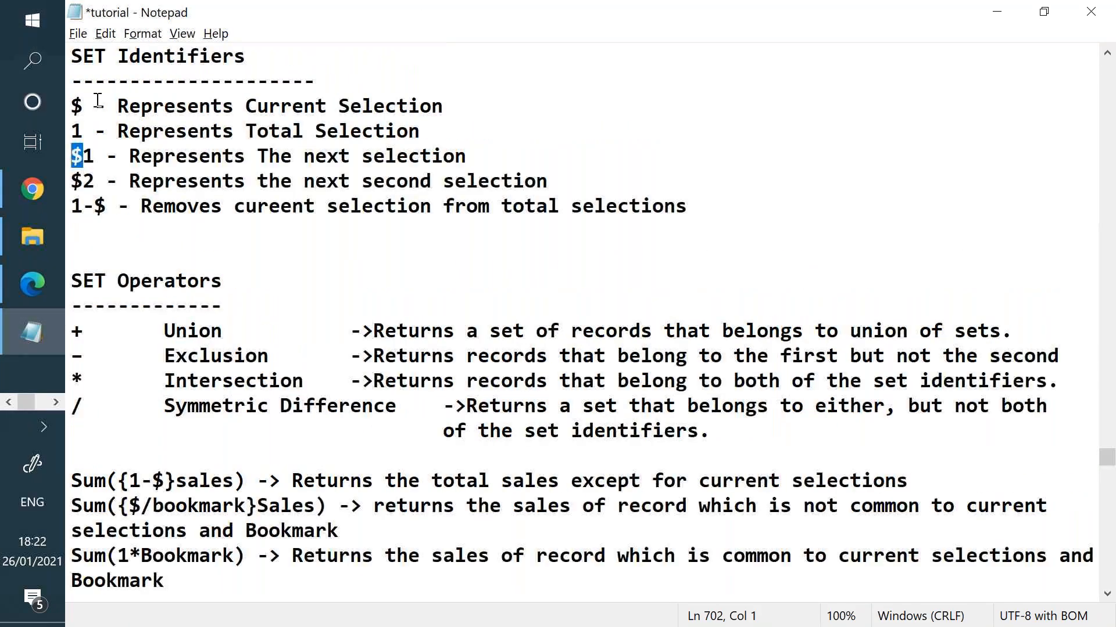
scroll(244, 375, down, 1)
drag(86, 181, 70, 256)
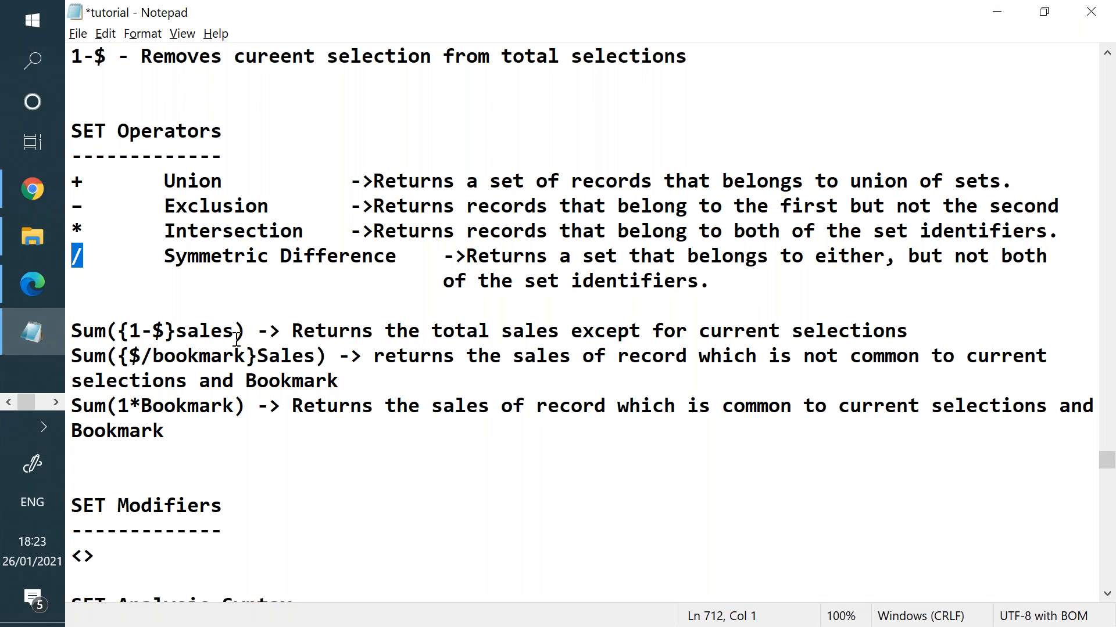
drag(243, 431, 168, 155)
scroll(168, 152, up, 2)
drag(142, 83, 257, 205)
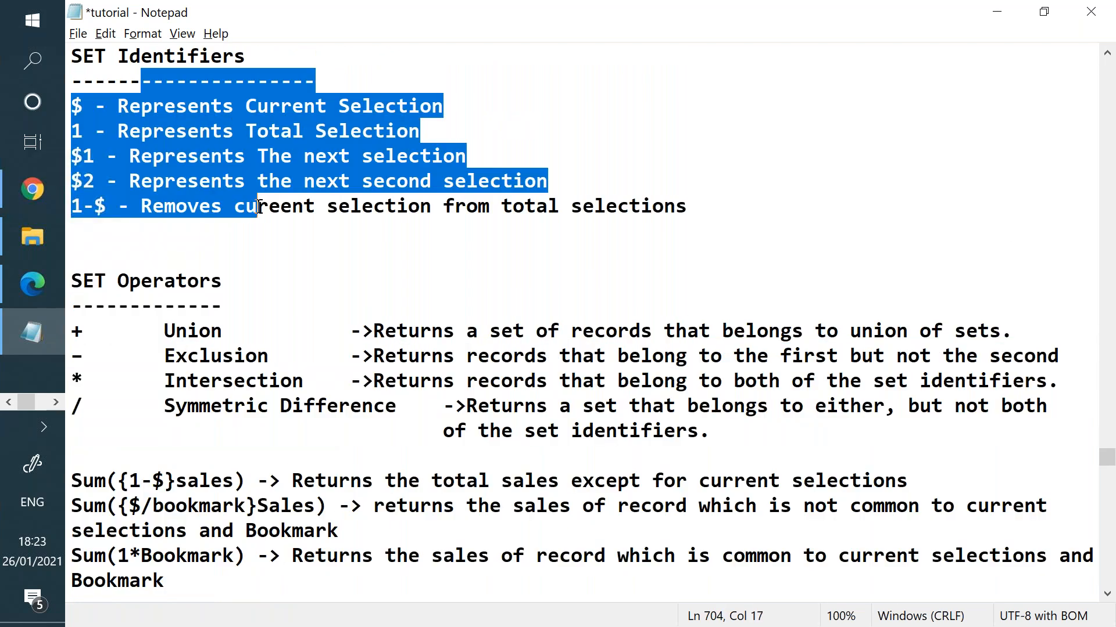
scroll(257, 206, down, 3)
- Highlight the SET Modifiers notes, then move to the browser's Qlik session page
drag(95, 431, 236, 478)
click(237, 481)
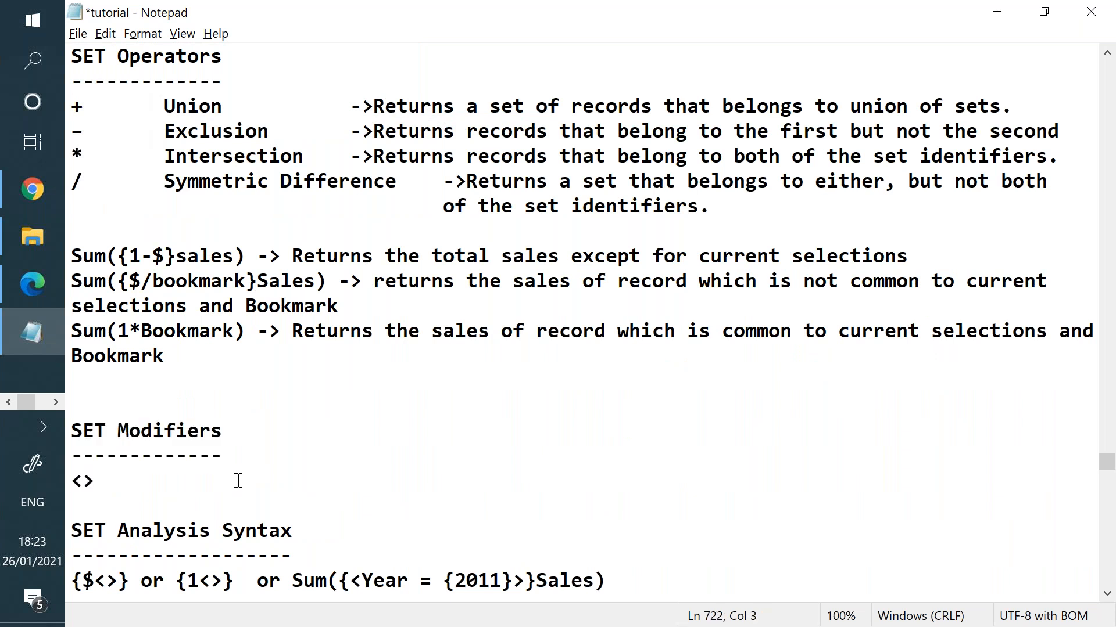
click(37, 197)
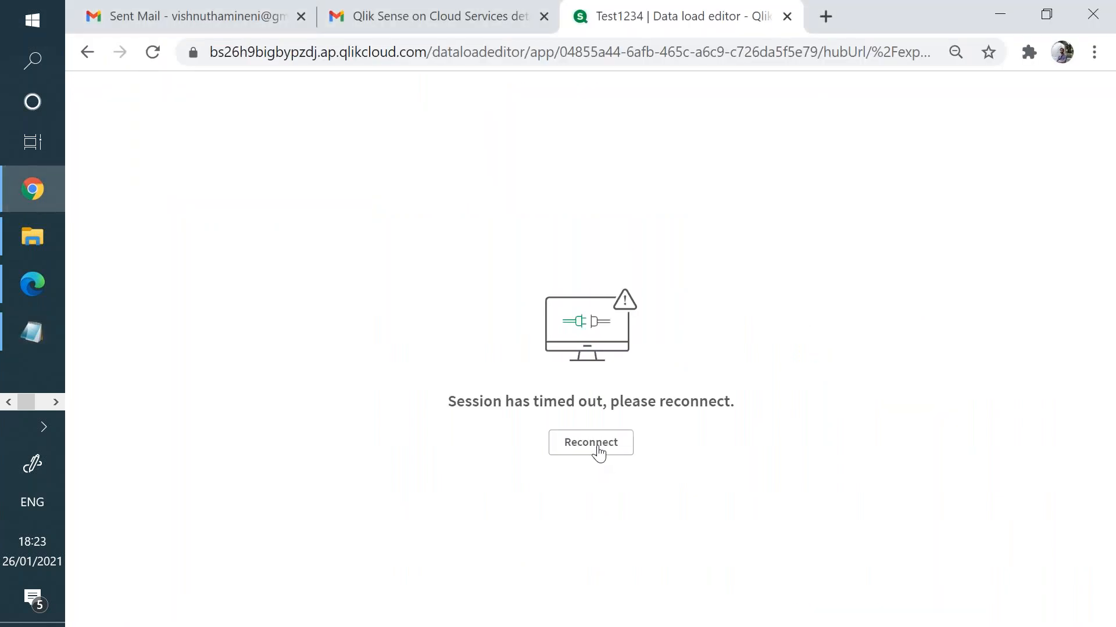
- Reconnect the timed-out Qlik session and return to the QlikView document
click(601, 452)
click(33, 237)
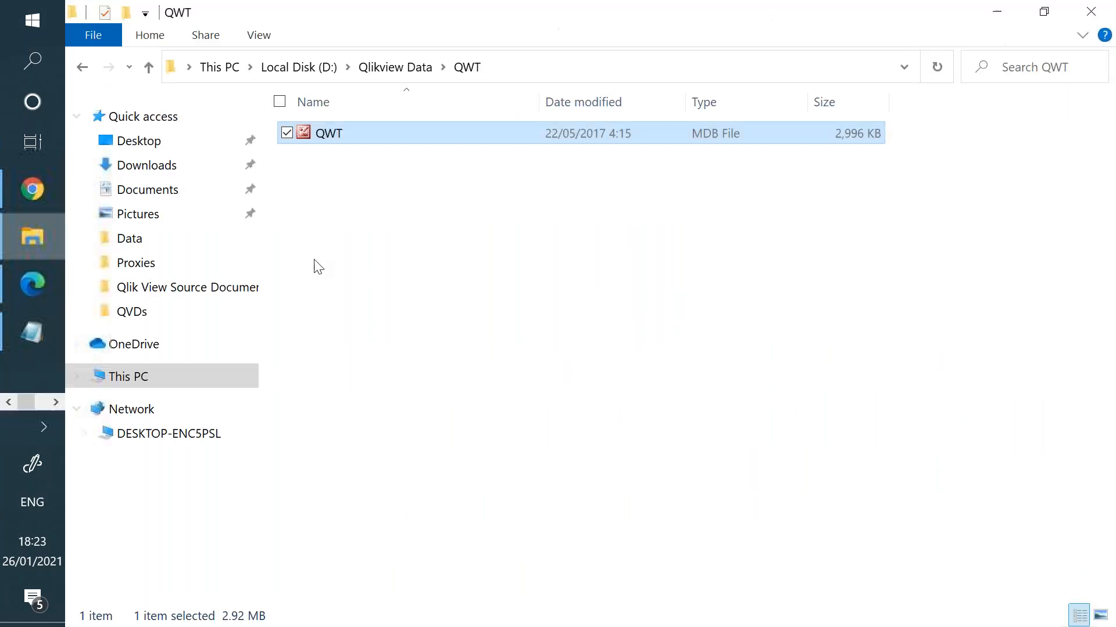
click(54, 398)
click(14, 208)
- Remove the right Sales chart from the sheet
right_click(762, 273)
click(775, 605)
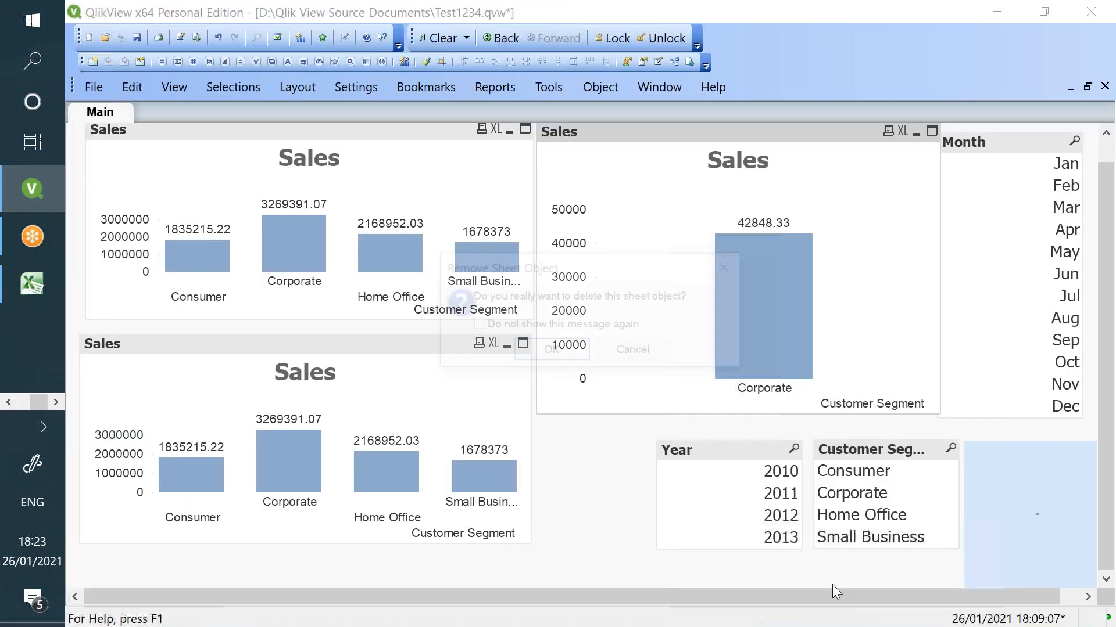
click(574, 351)
- Line up the two remaining Sales charts along the top and select Year 2013
drag(641, 218, 850, 159)
click(432, 353)
drag(414, 346, 423, 159)
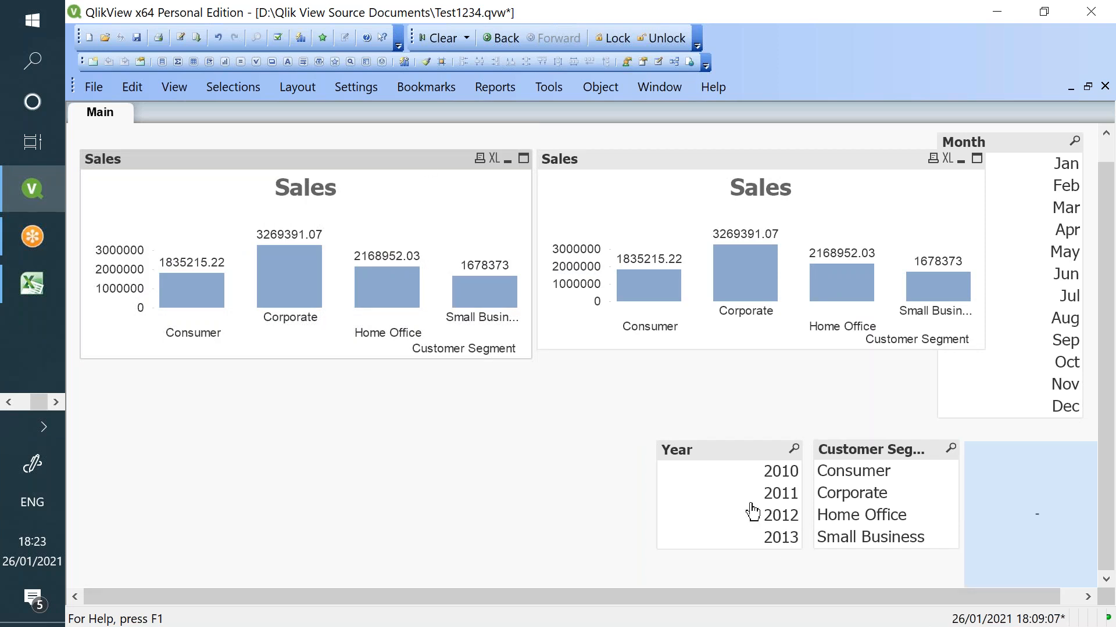
click(764, 541)
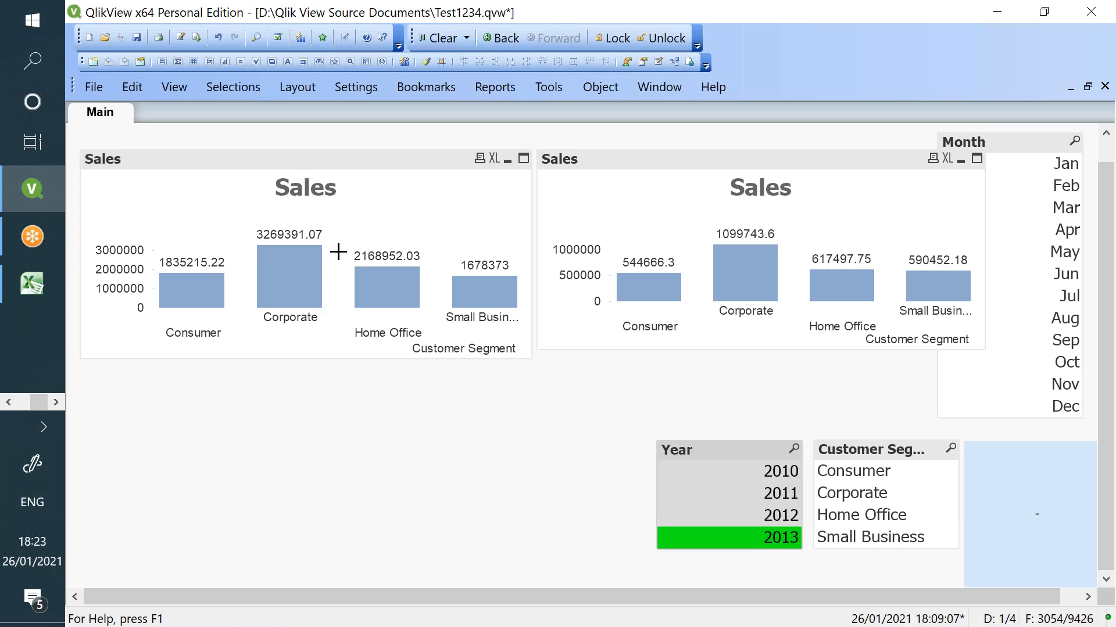
- In the left Sales chart's expression editor, reduce Sum({1}Sales) to plain Sum(Sales)
right_click(404, 221)
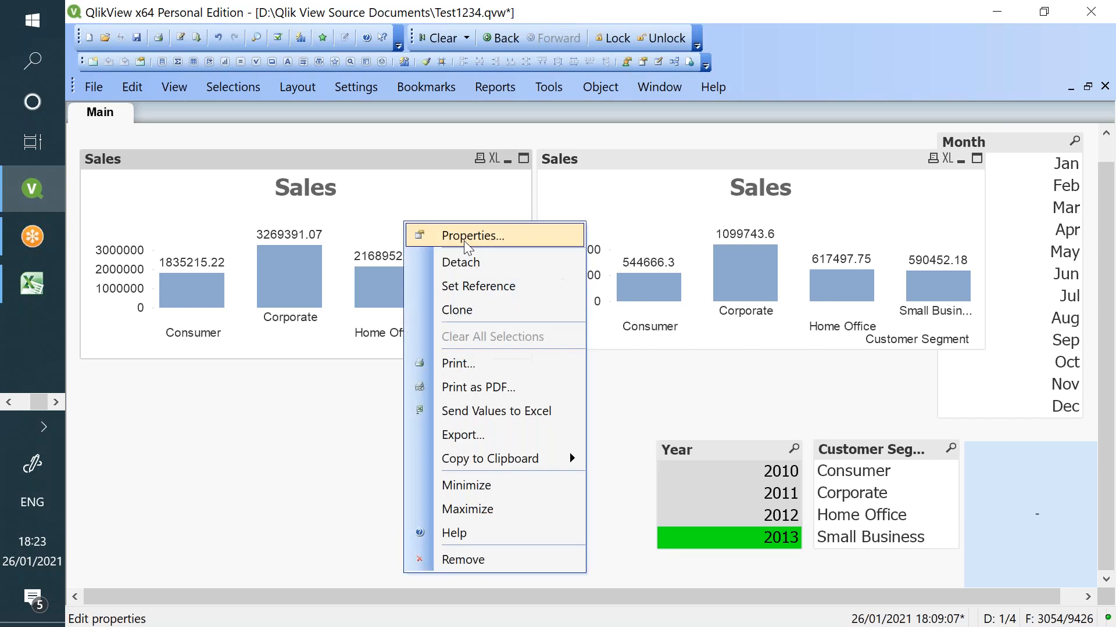
click(465, 241)
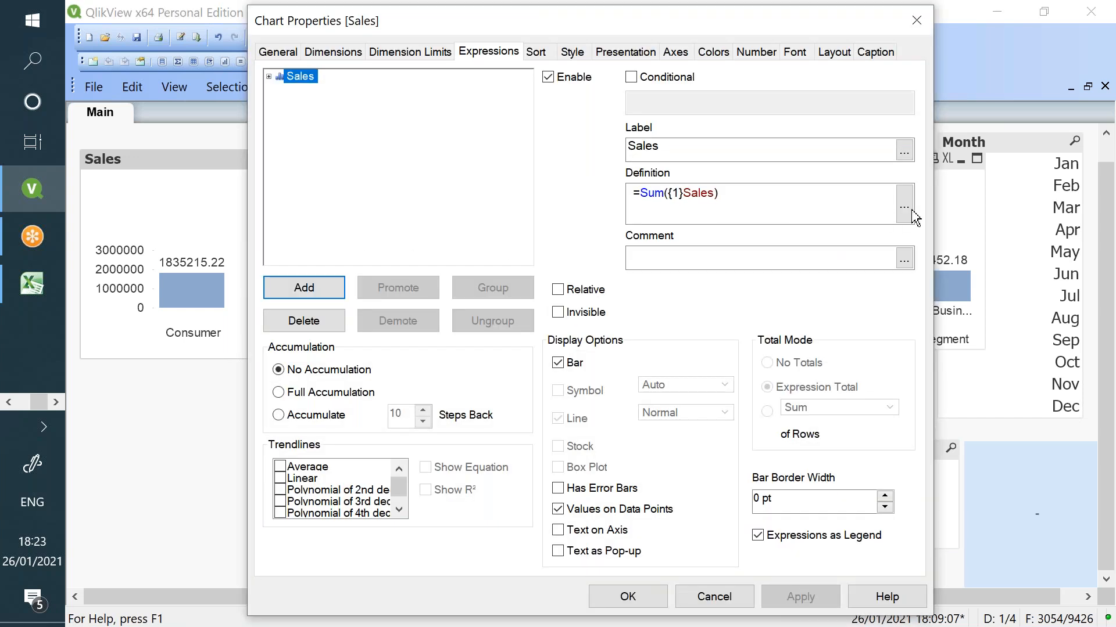
click(904, 204)
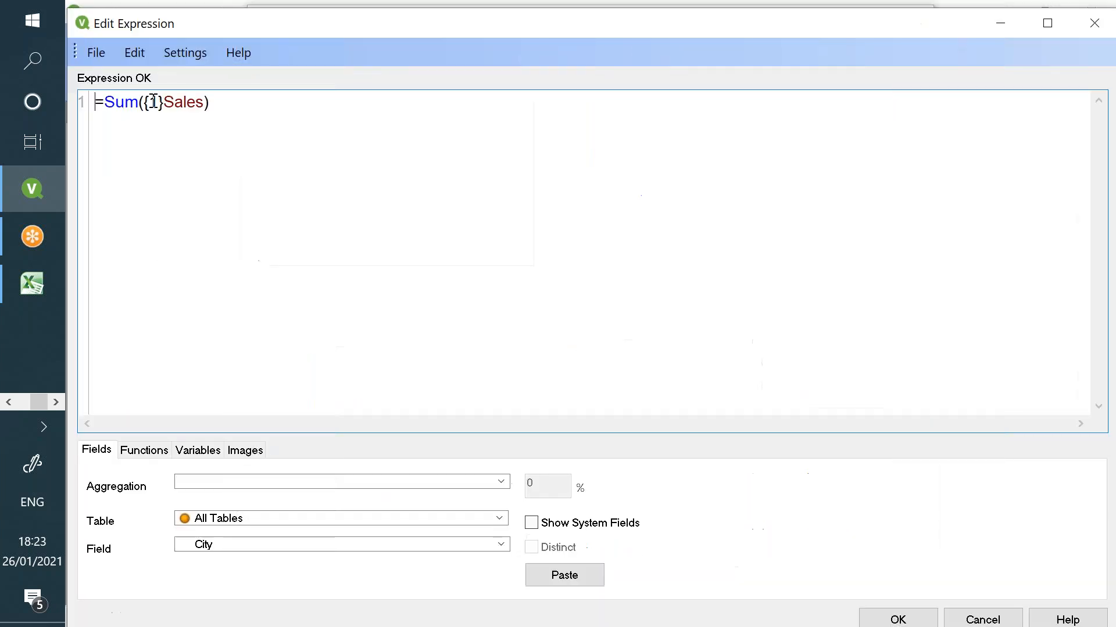
double_click(154, 102)
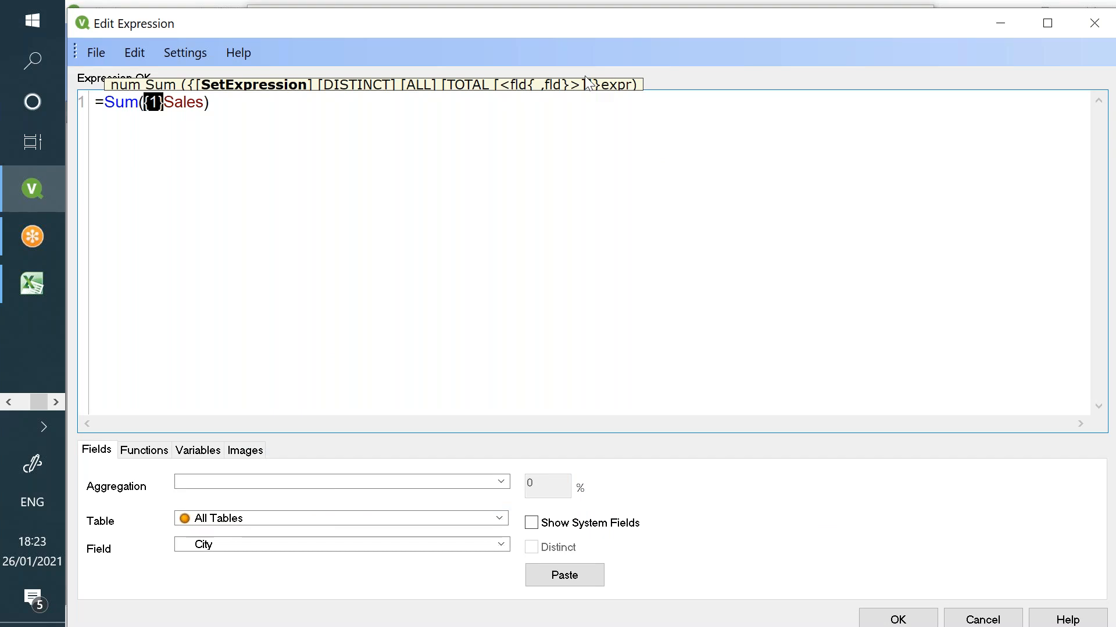
key(BackSpace)
key(BackSpace)
key(Delete)
key(Delete)
key(Delete)
key(Delete)
key(Delete)
key(Delete)
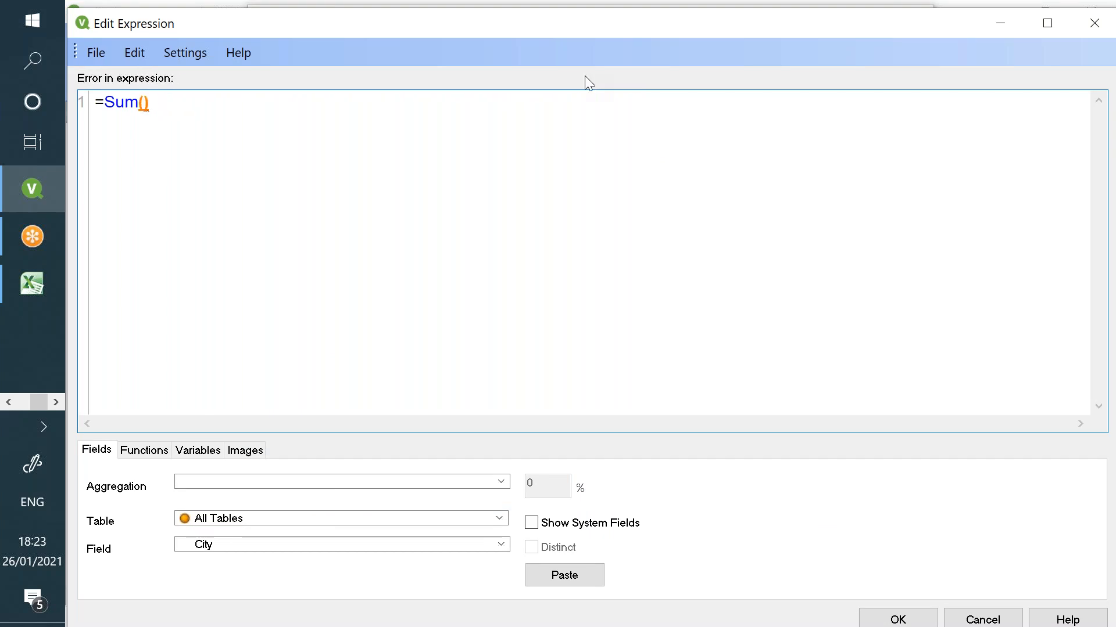
text(Sales)
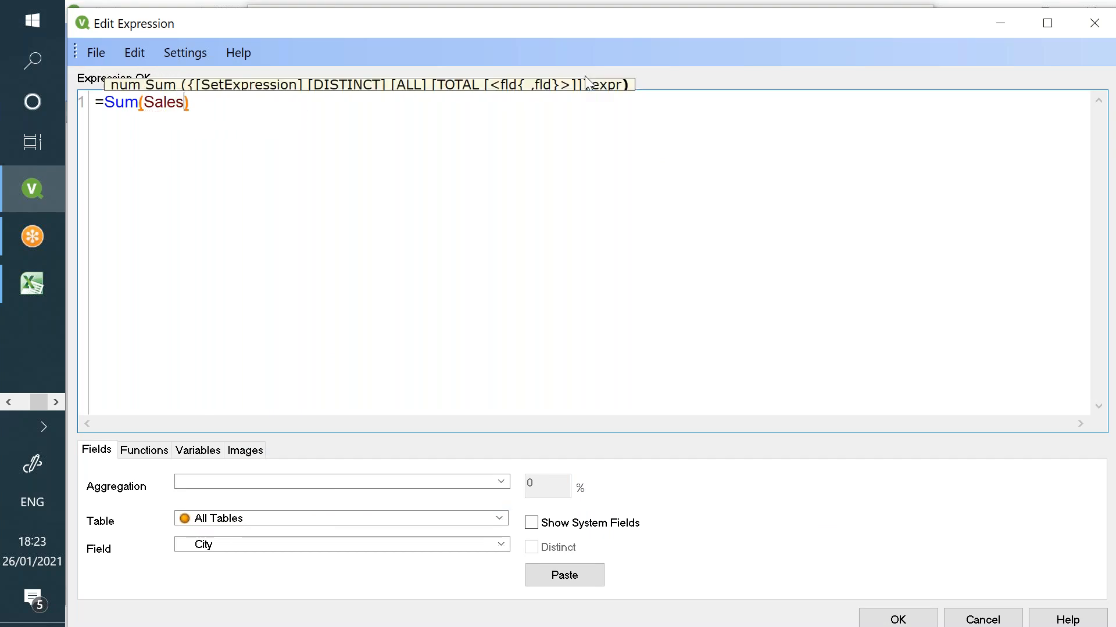
- Insert the set modifier {<Year = {2013}>} inside Sum(Sales)
click(146, 101)
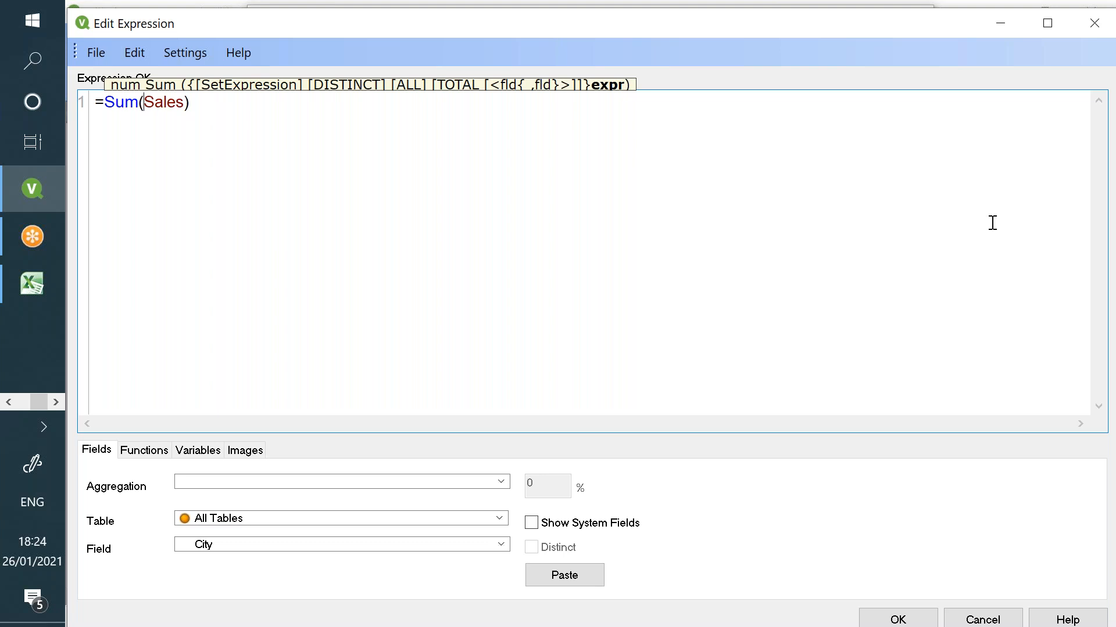
text({})
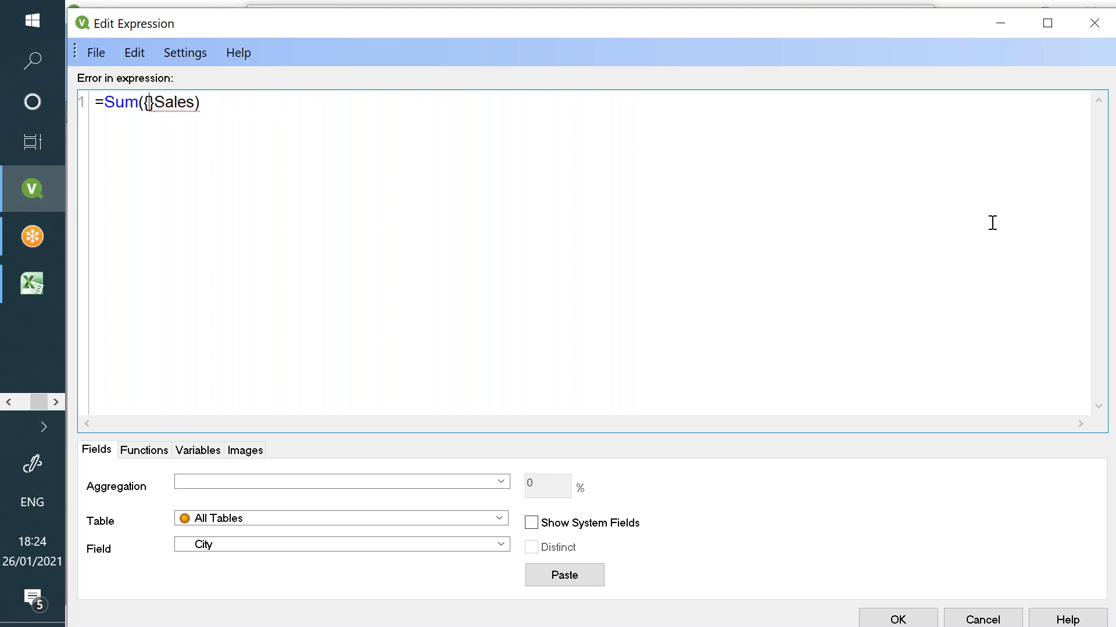
text(<>)
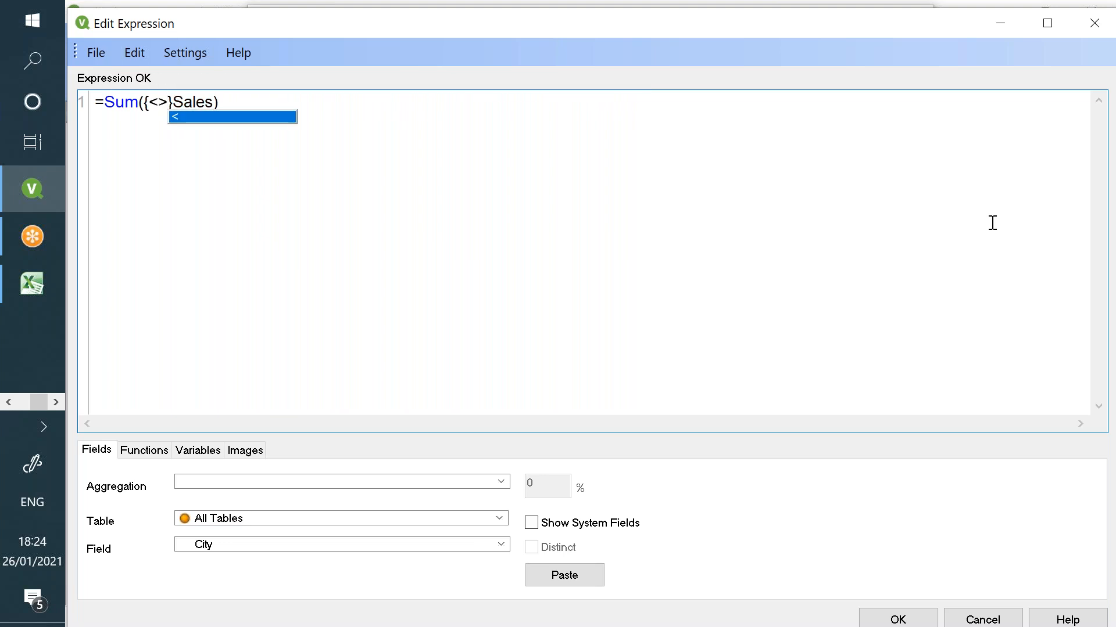
key(Left)
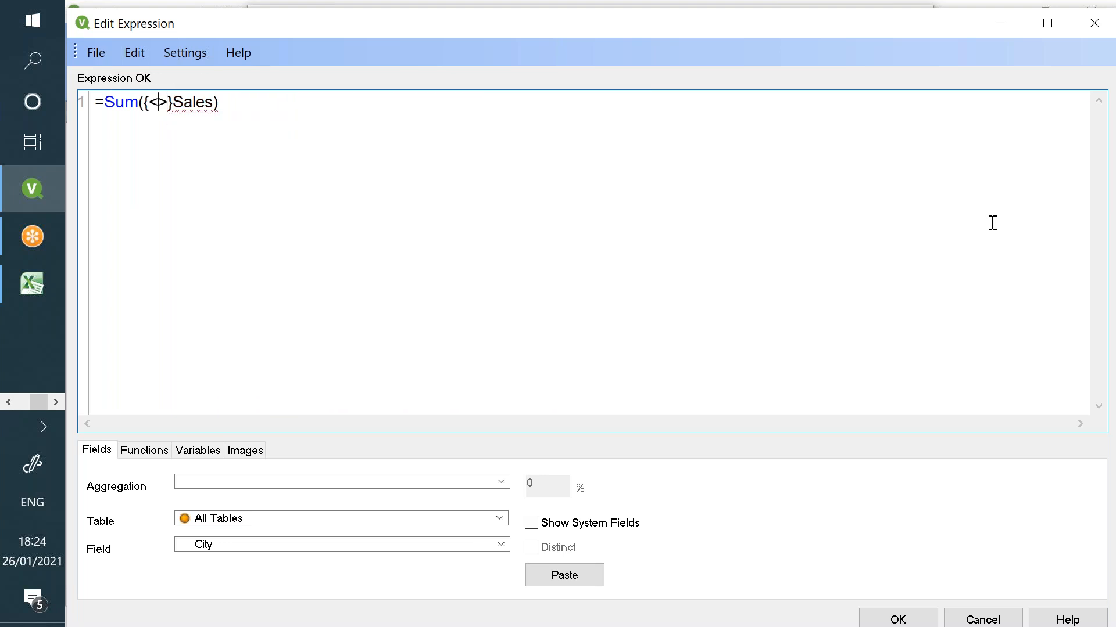
text(Year )
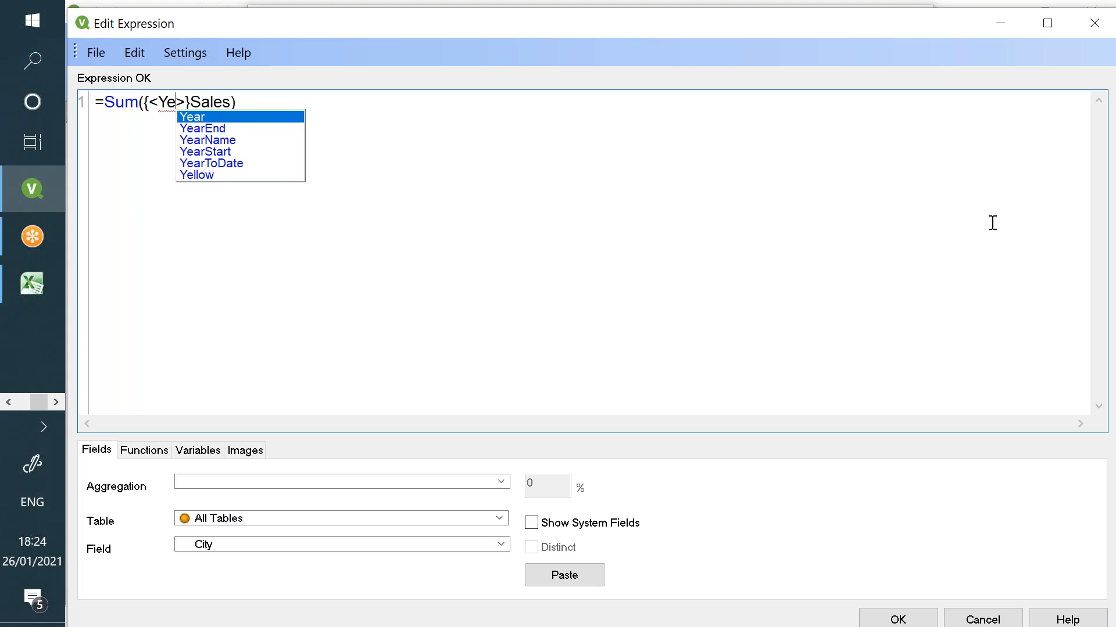
text(= )
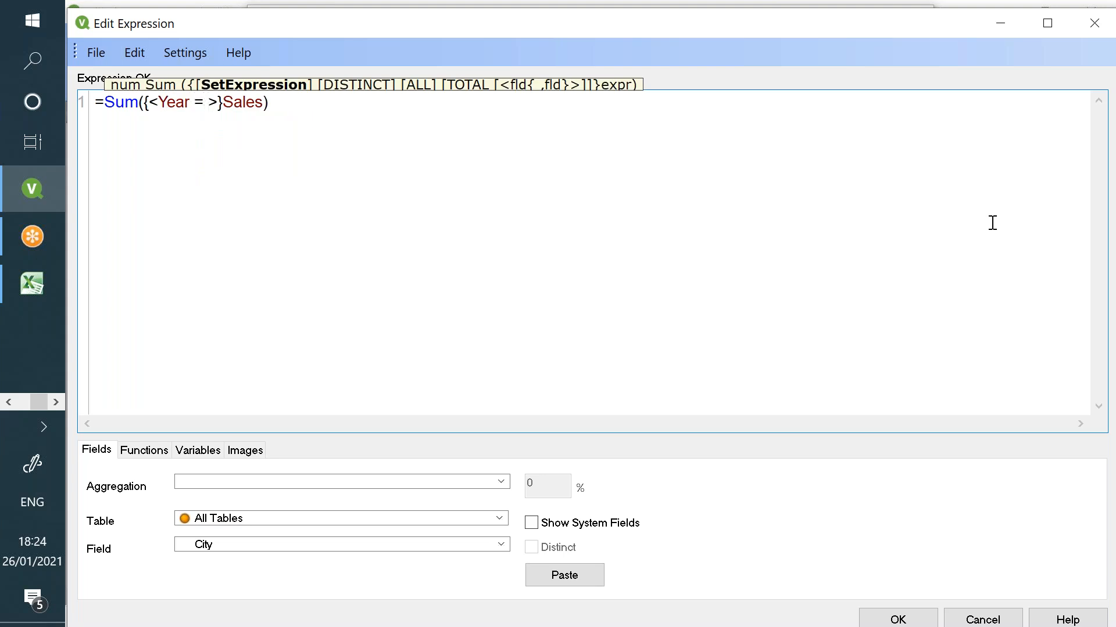
text({})
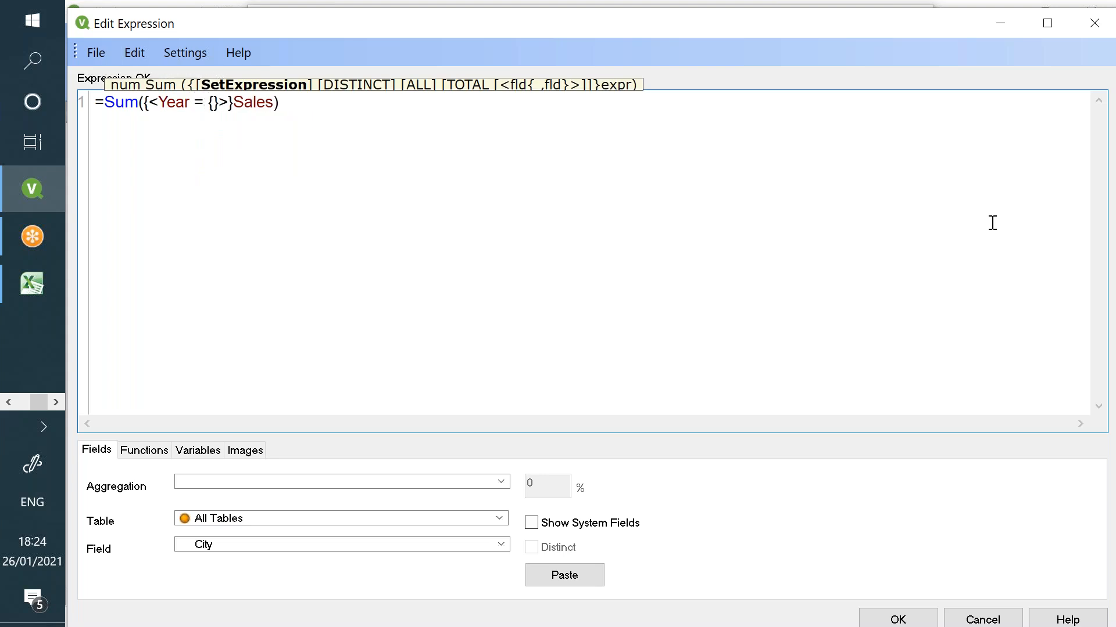
text(2013)
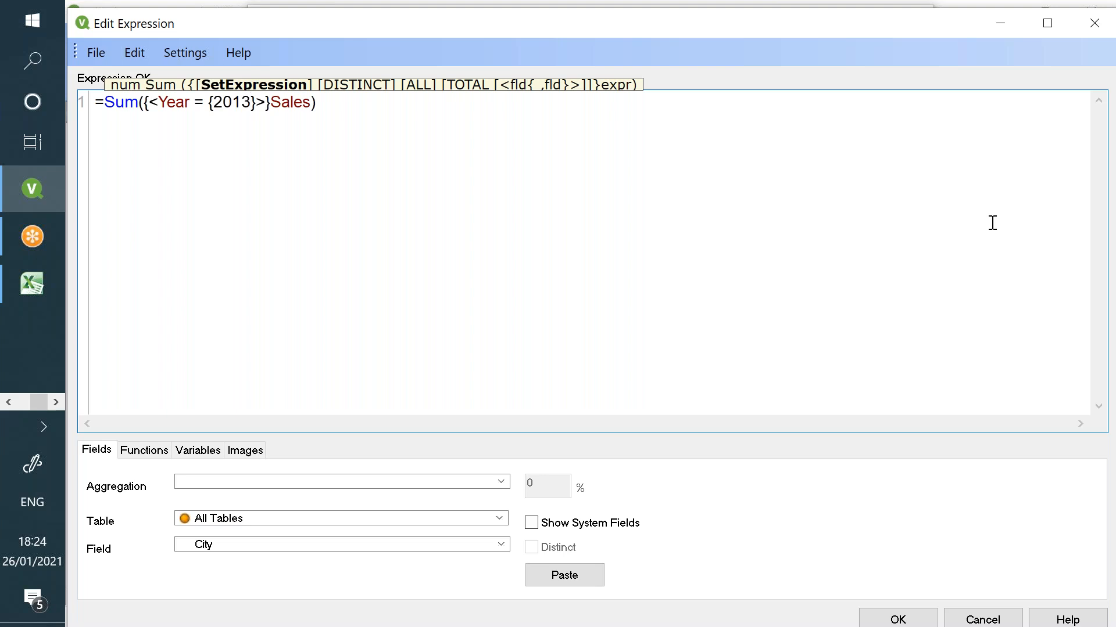
click(640, 114)
- Add the comment '//Calculate sales only for year 2013' and retype the expression as Sum(Sales)
key(Return)
key(Return)
text(//)
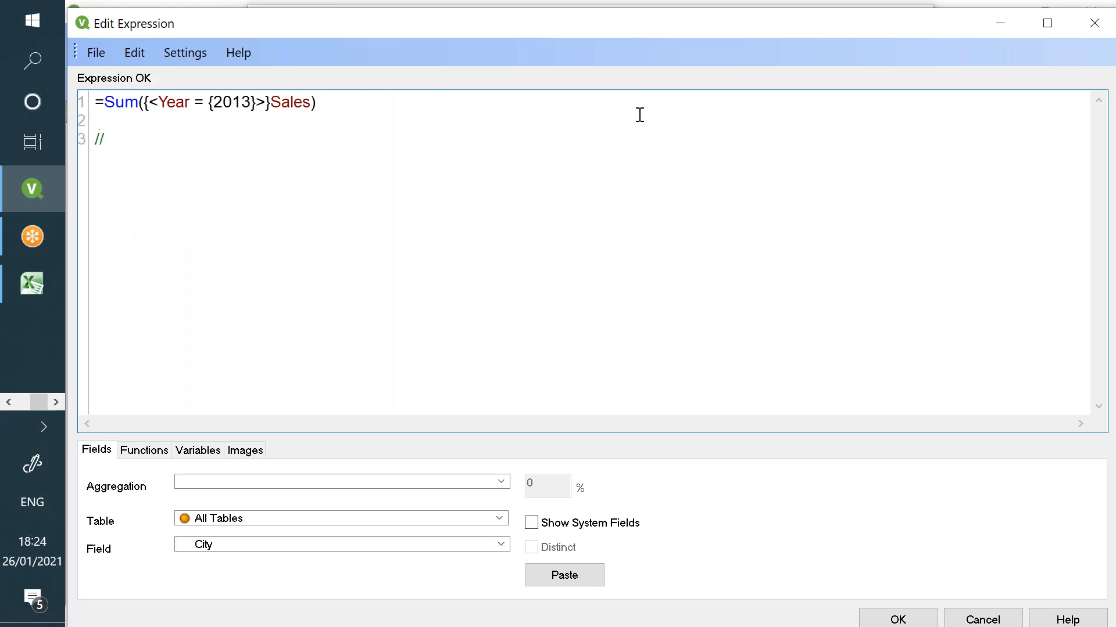
text(Calculate sales only for )
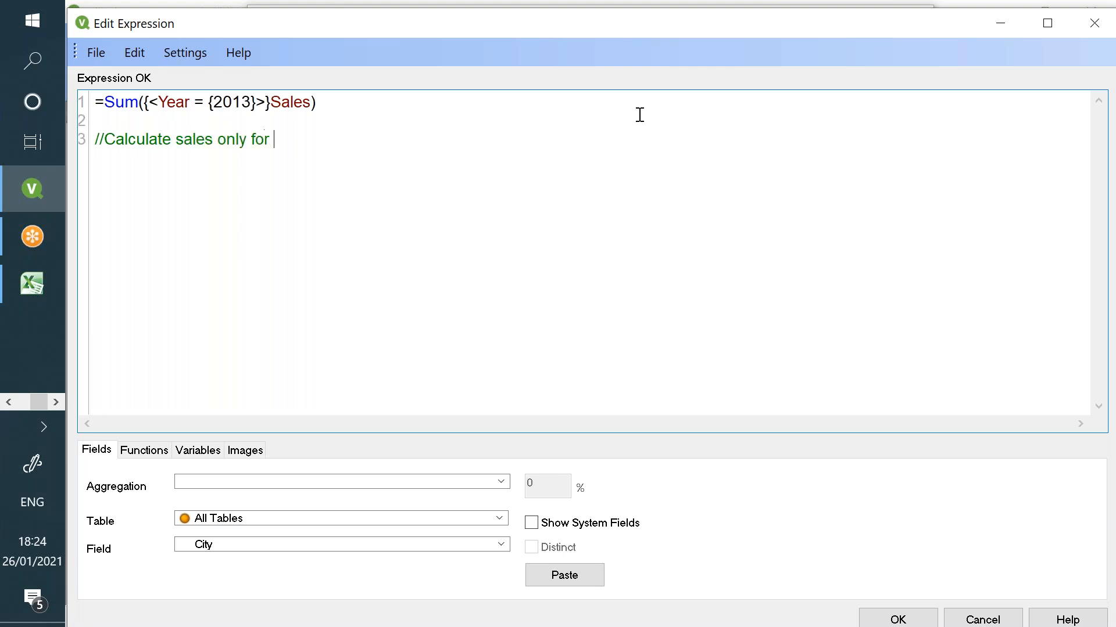
text(year 2013)
mouse_move(104, 102)
mouse_down()
mouse_move(325, 110)
mouse_move(331, 101)
mouse_move(54, 109)
mouse_move(107, 102)
mouse_up()
text(Sum)
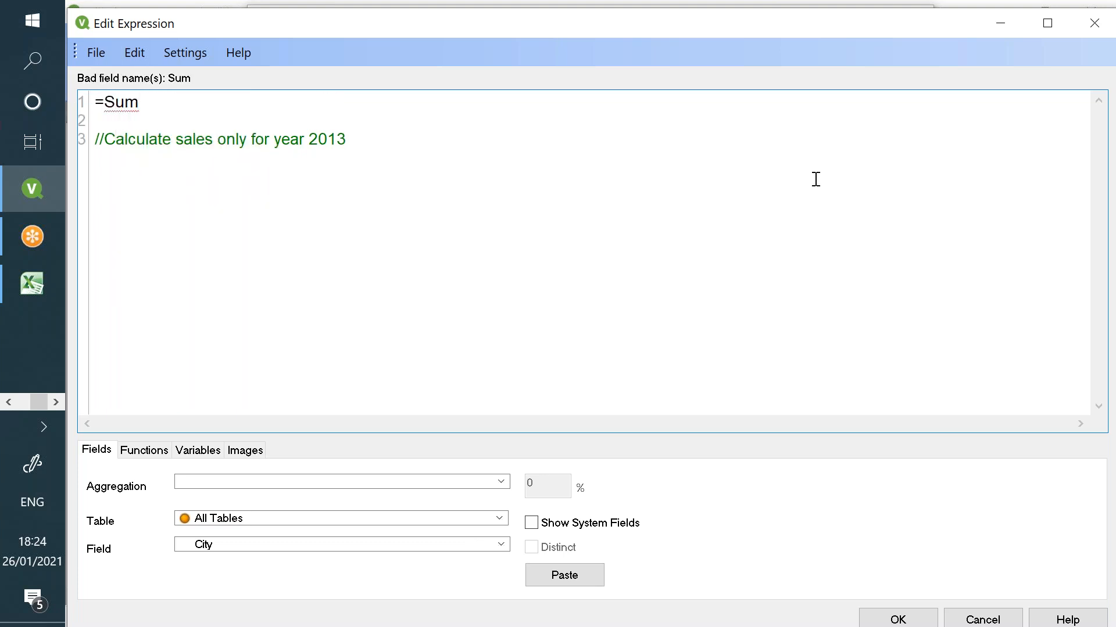
text(()sale)
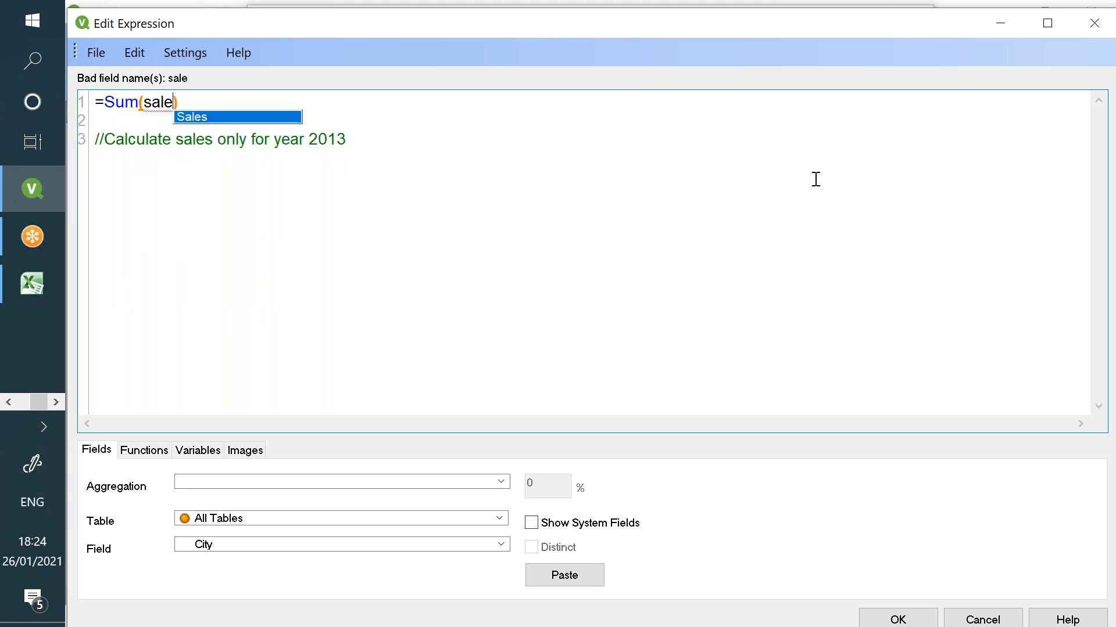
key(Return)
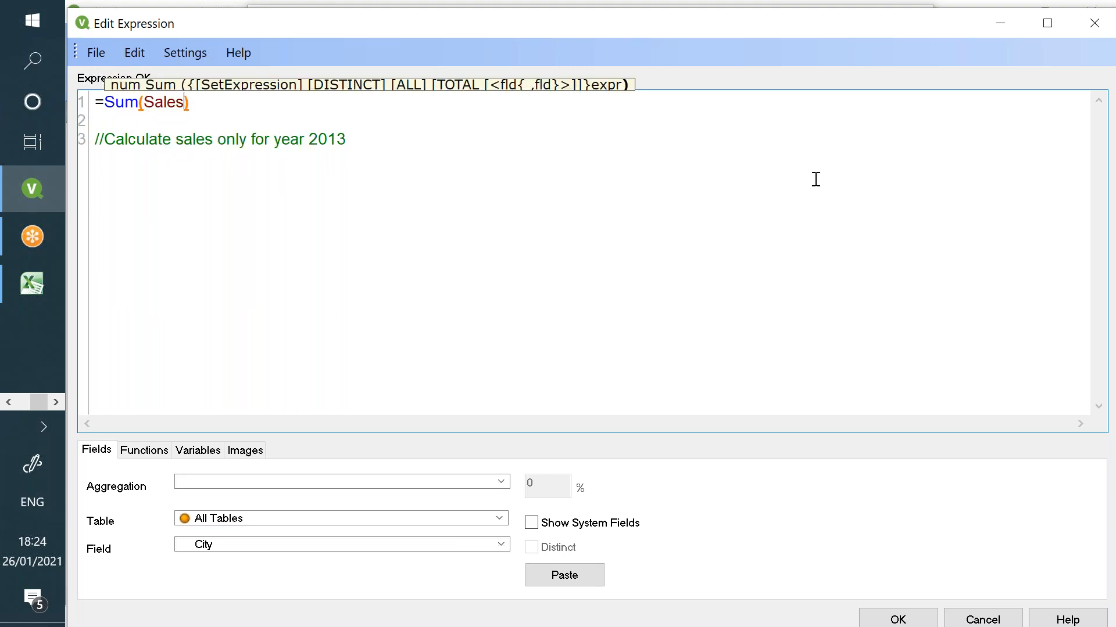
- Insert {<Year = {2013}>} into the Sum and confirm the expression
click(185, 103)
text({})
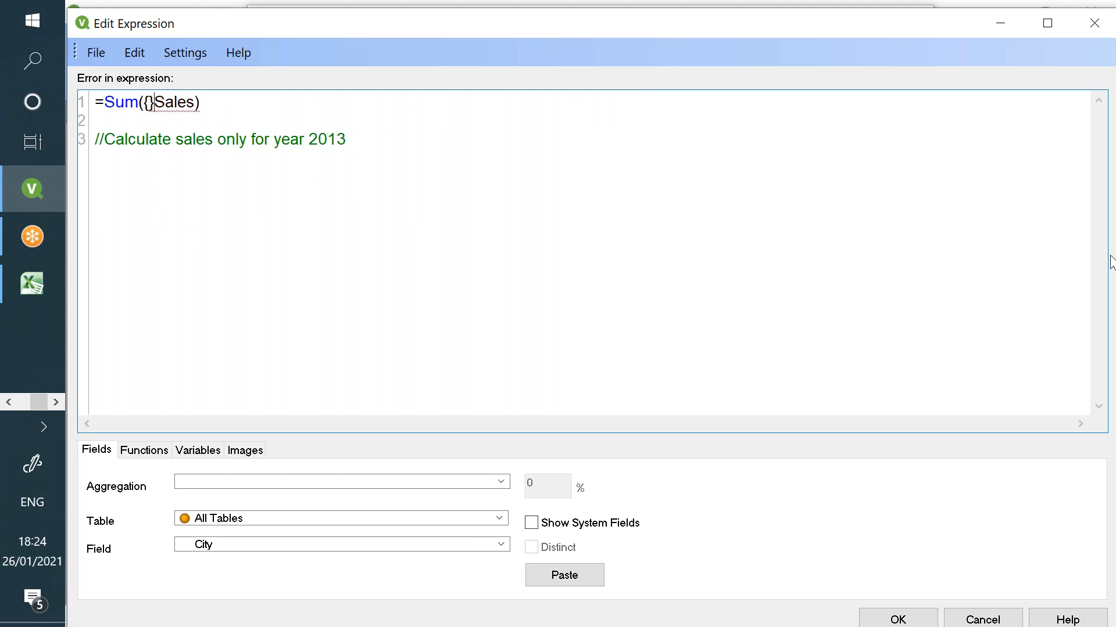
text(<>)
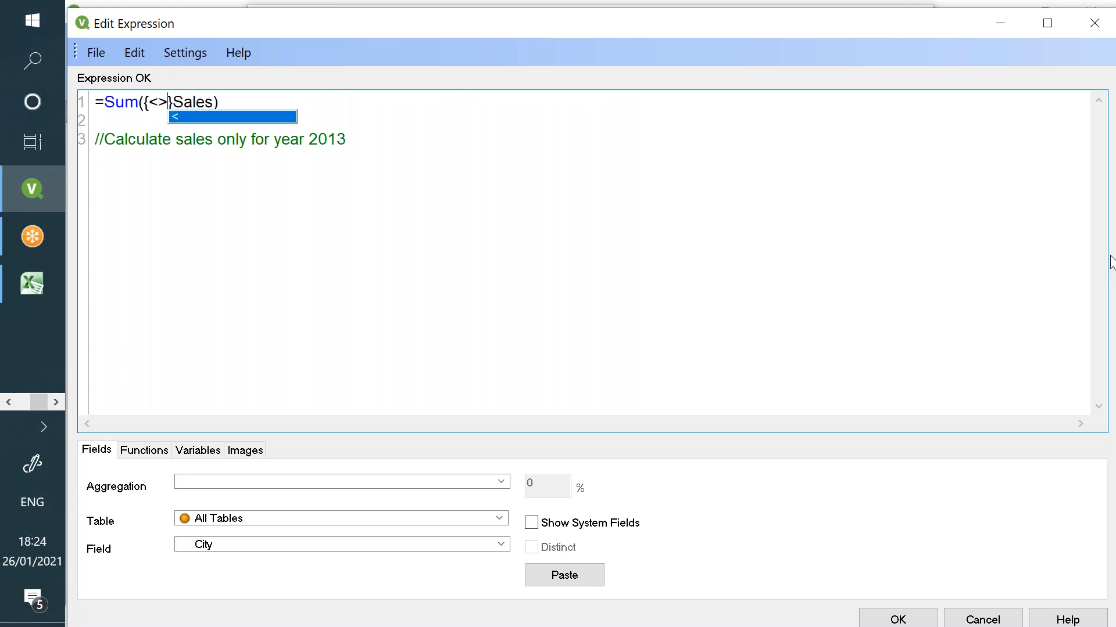
key(Escape)
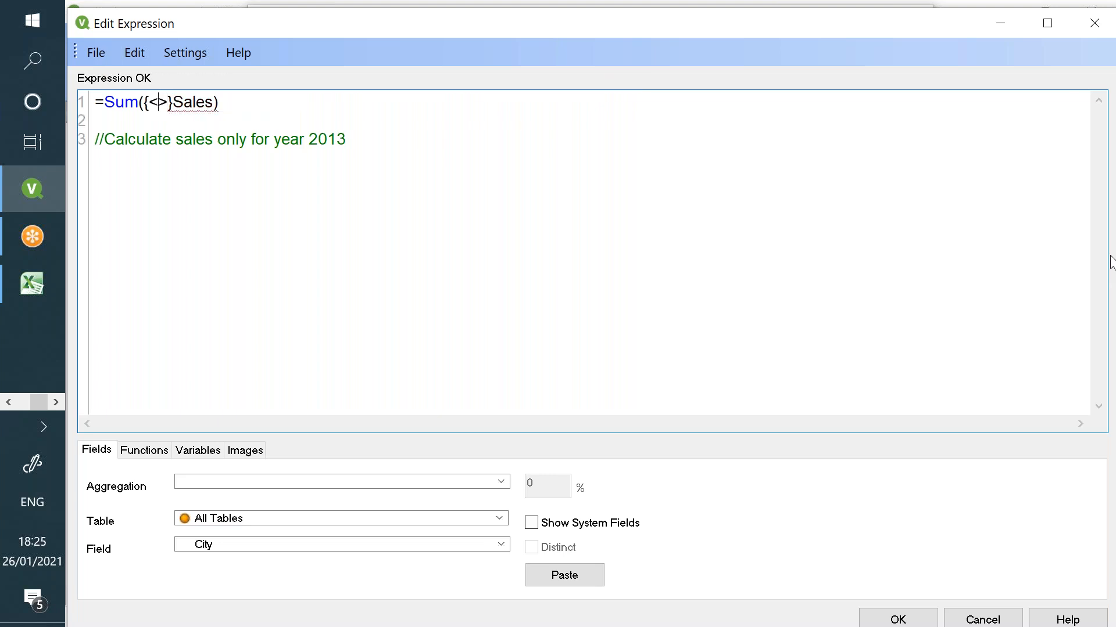
text(Year)
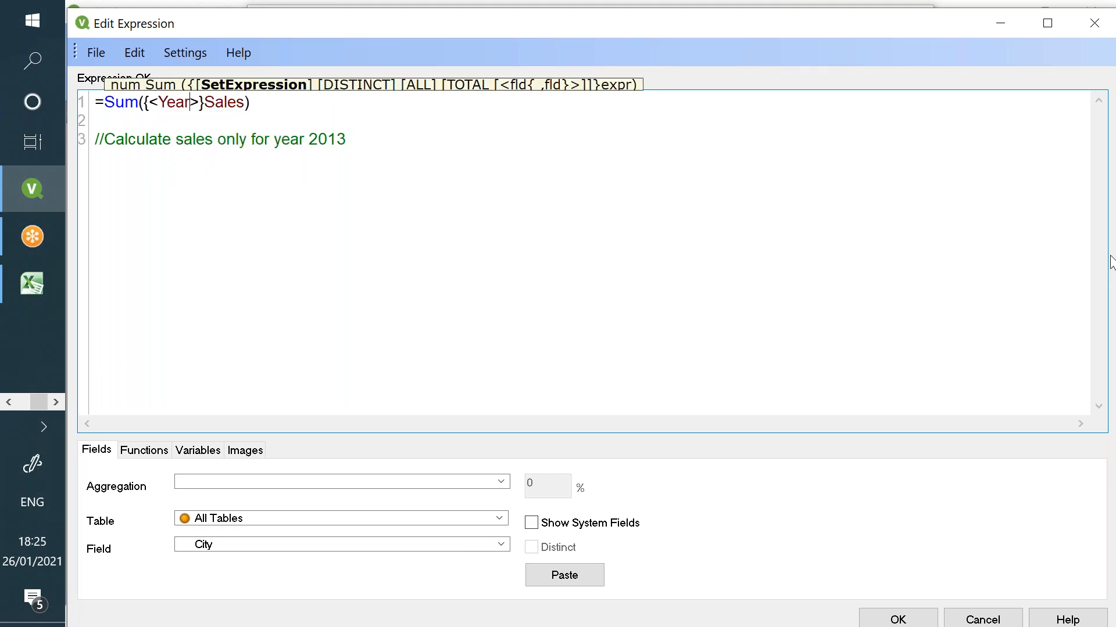
text( = )
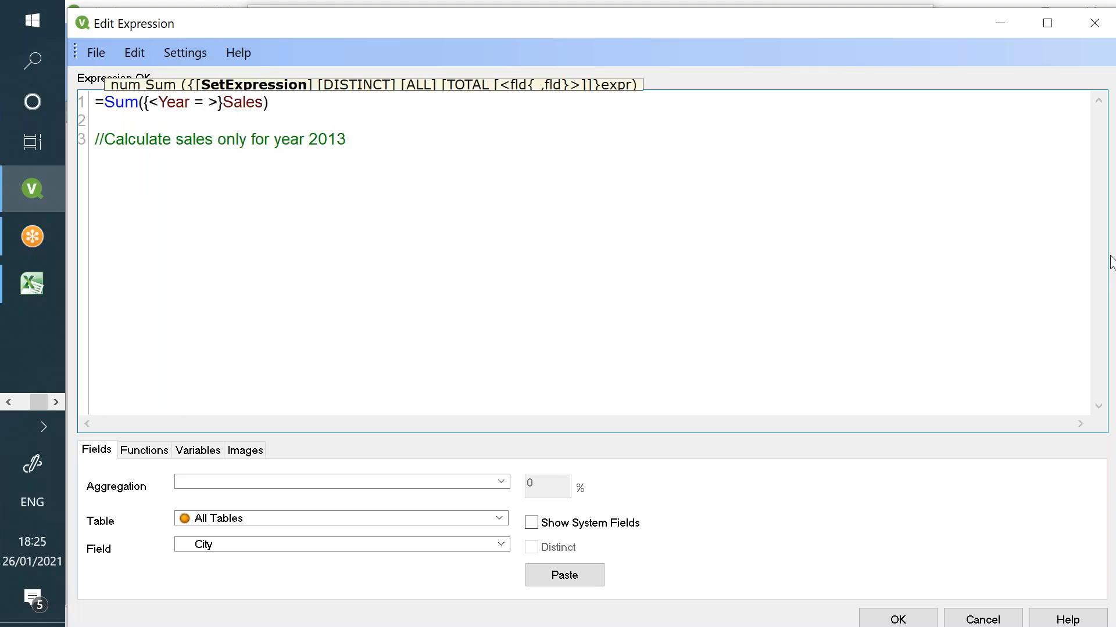
text({})
text(2013)
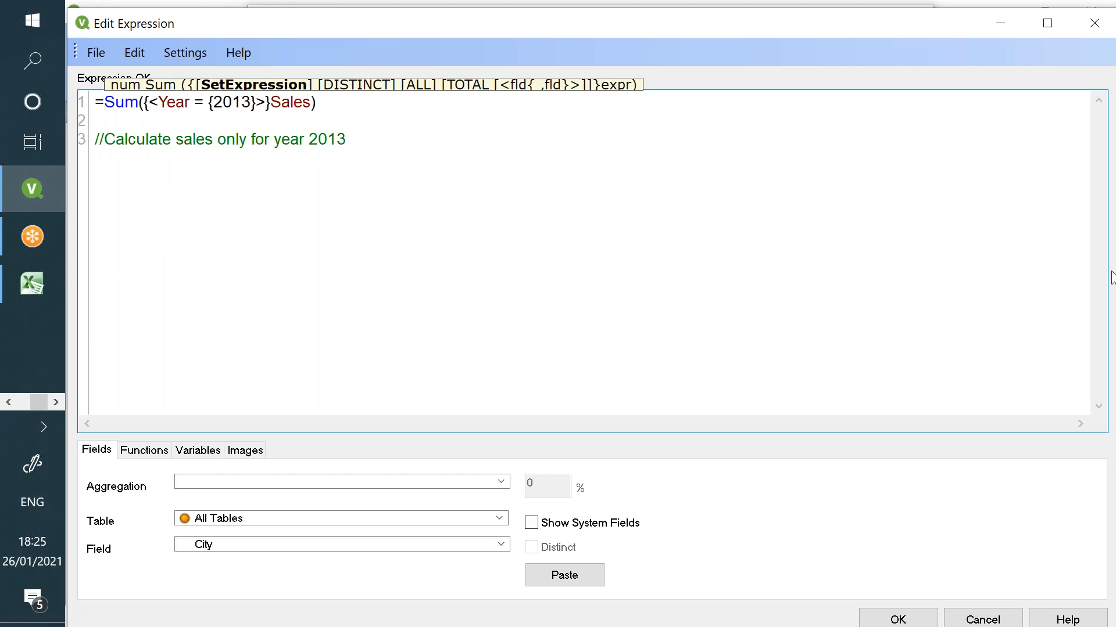
drag(159, 102, 318, 100)
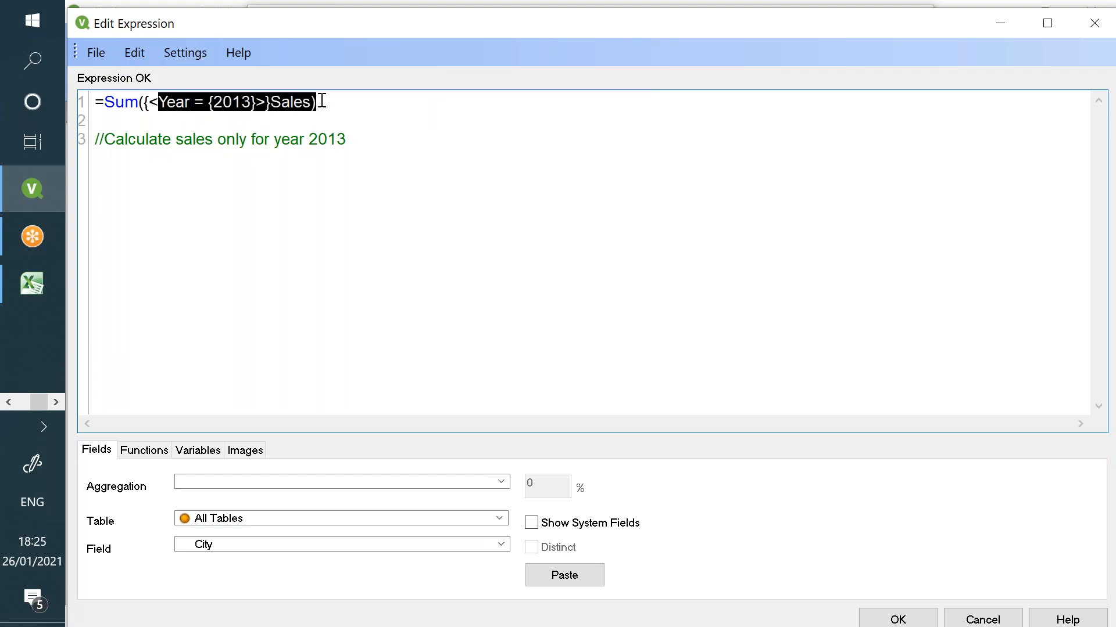
click(898, 620)
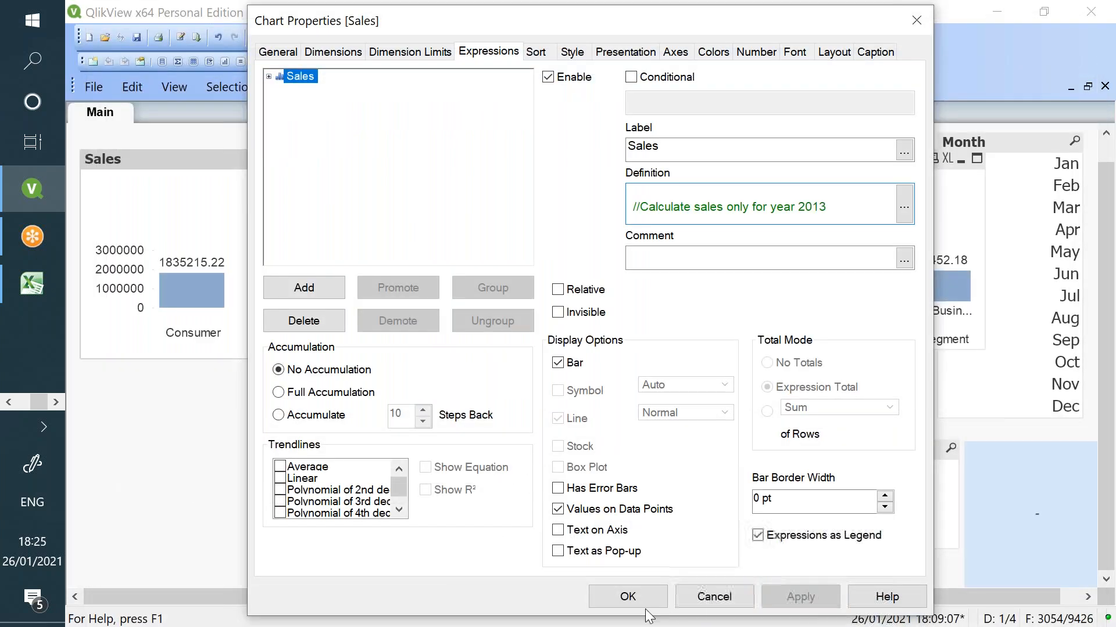
- Apply the 2013 chart settings and toggle the Year 2013 selection off and back on
click(624, 594)
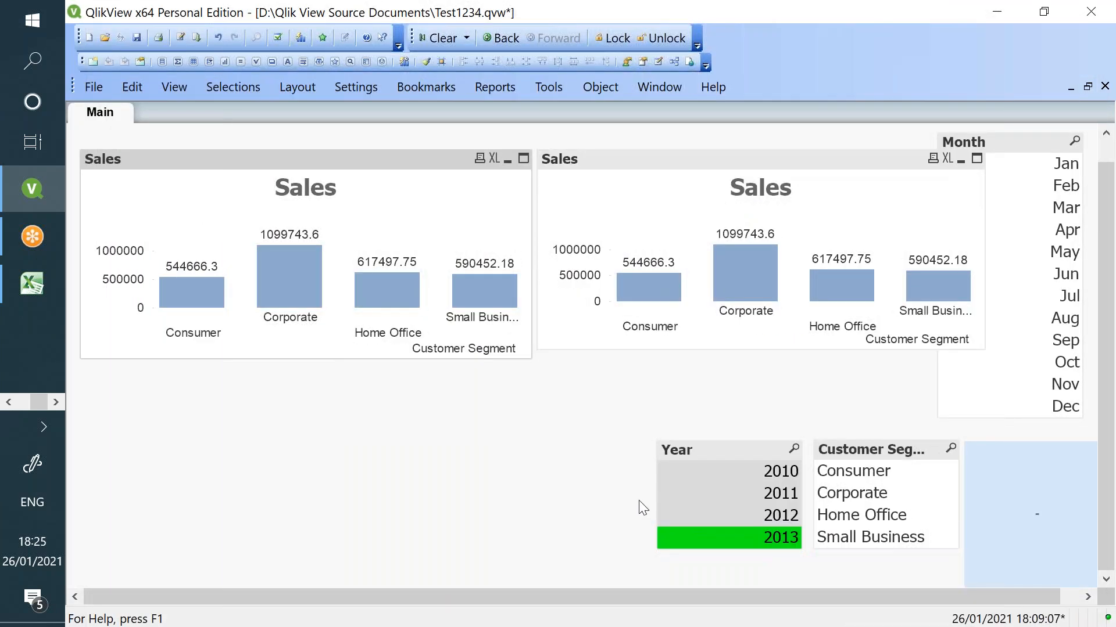
click(715, 539)
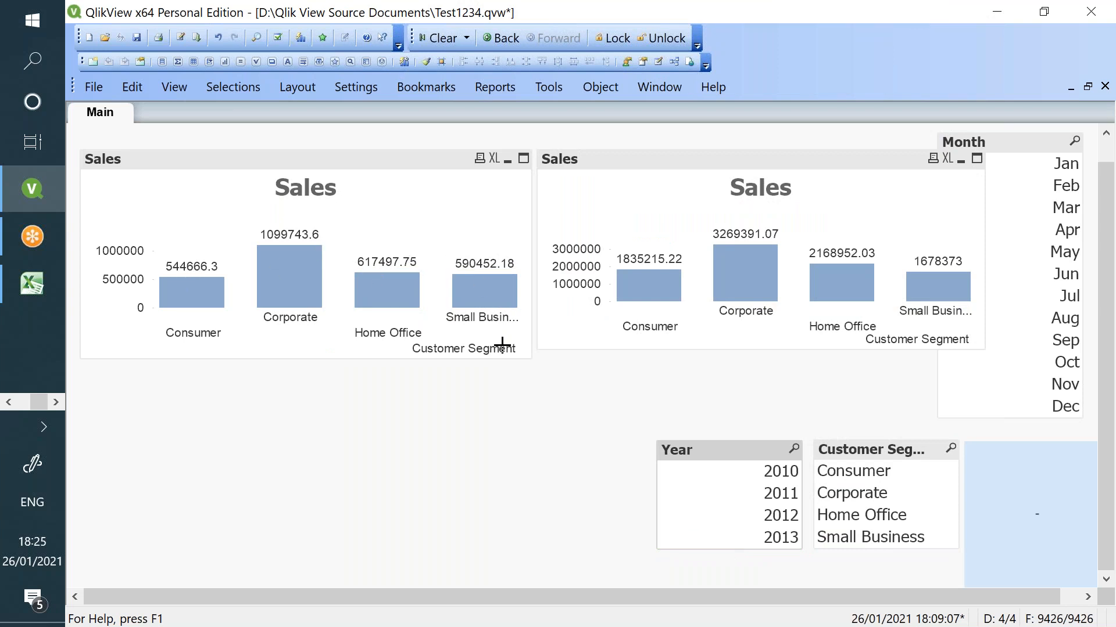
click(778, 537)
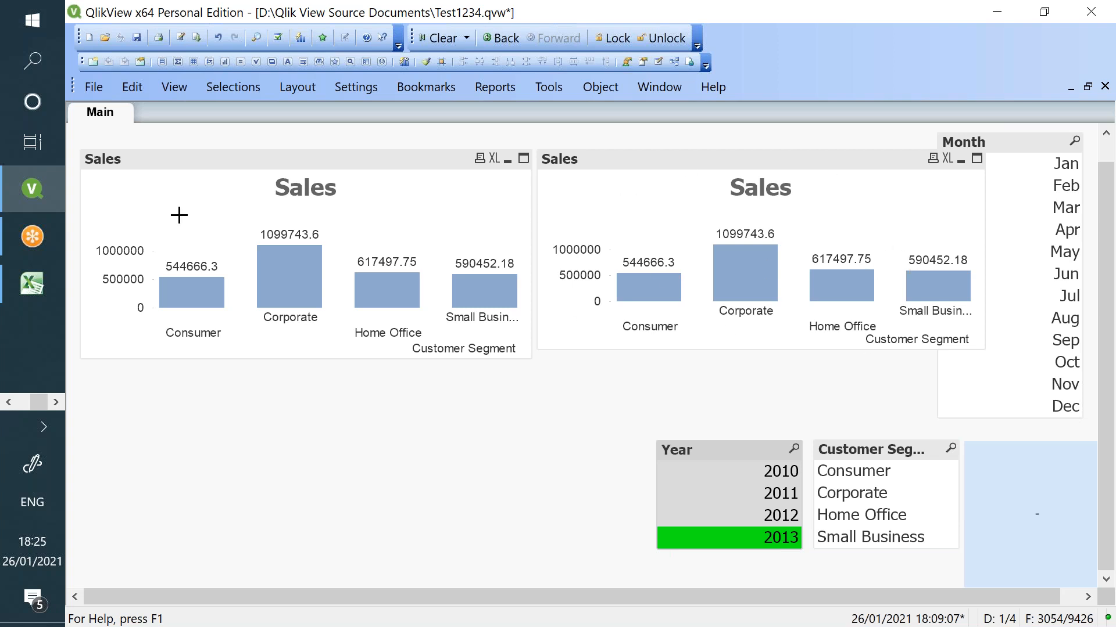
- In the first Sales chart's expression, replace the Year field with Customer Segment
right_click(361, 223)
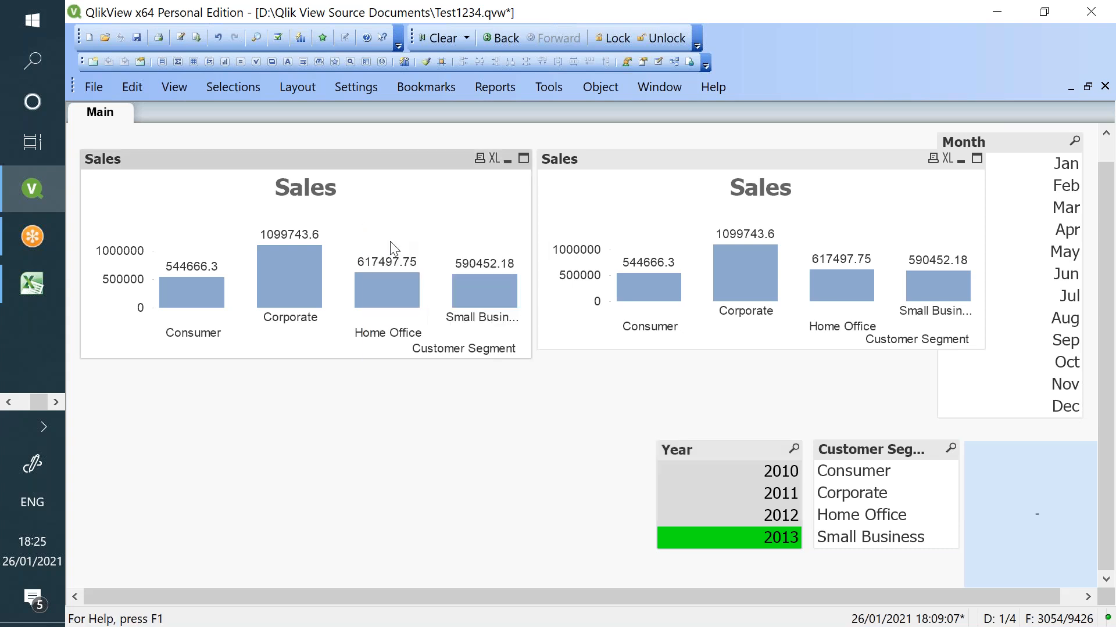
click(390, 241)
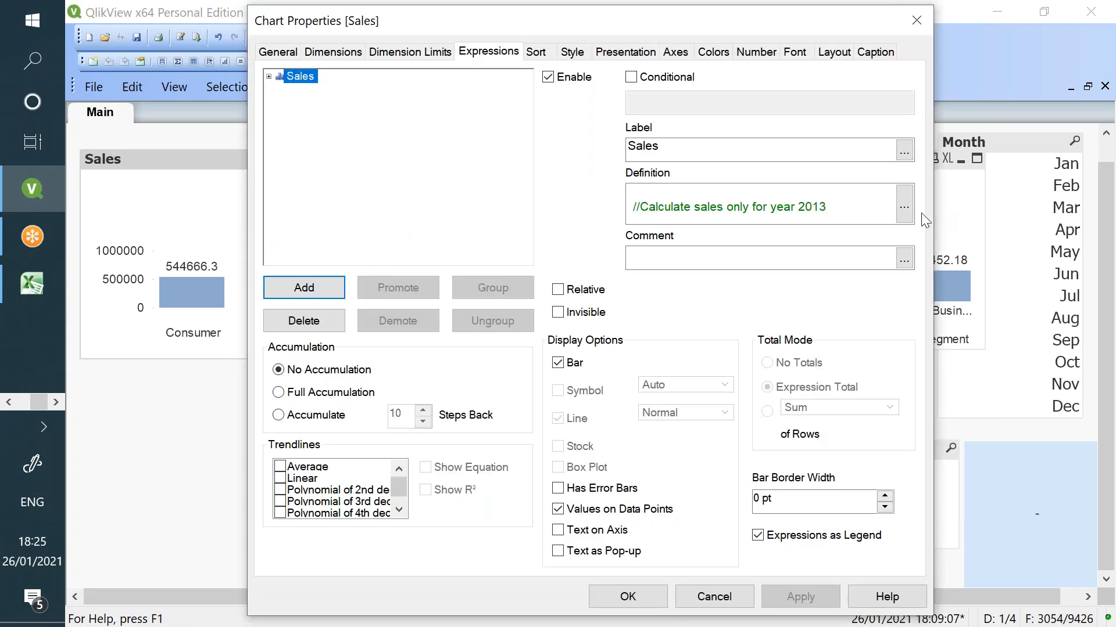
click(904, 204)
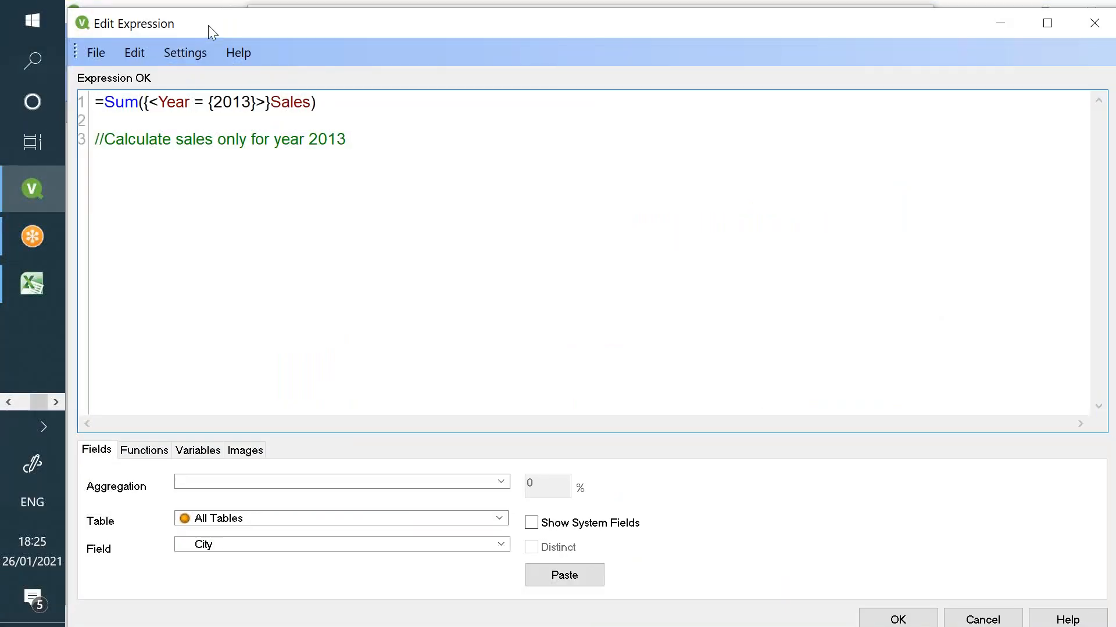
drag(208, 26, 343, 127)
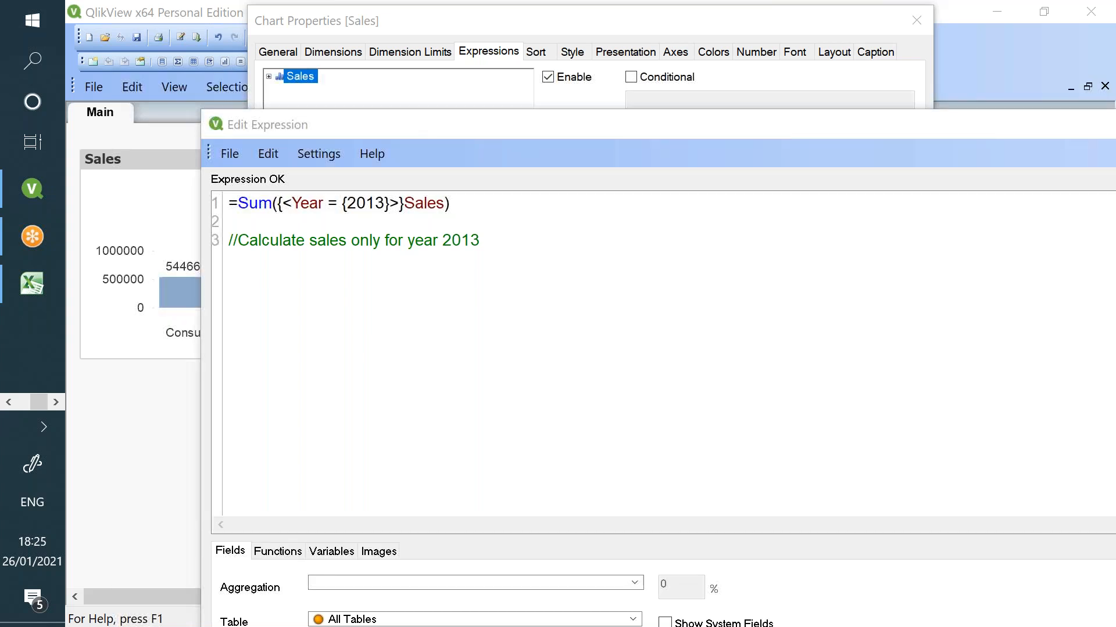
double_click(303, 203)
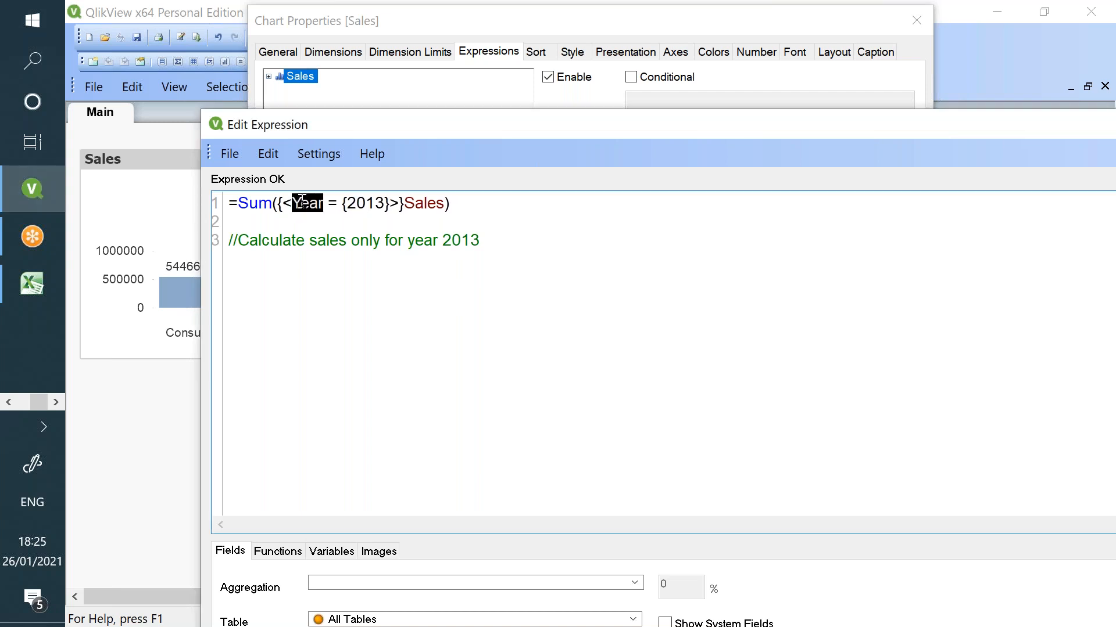
text(cus)
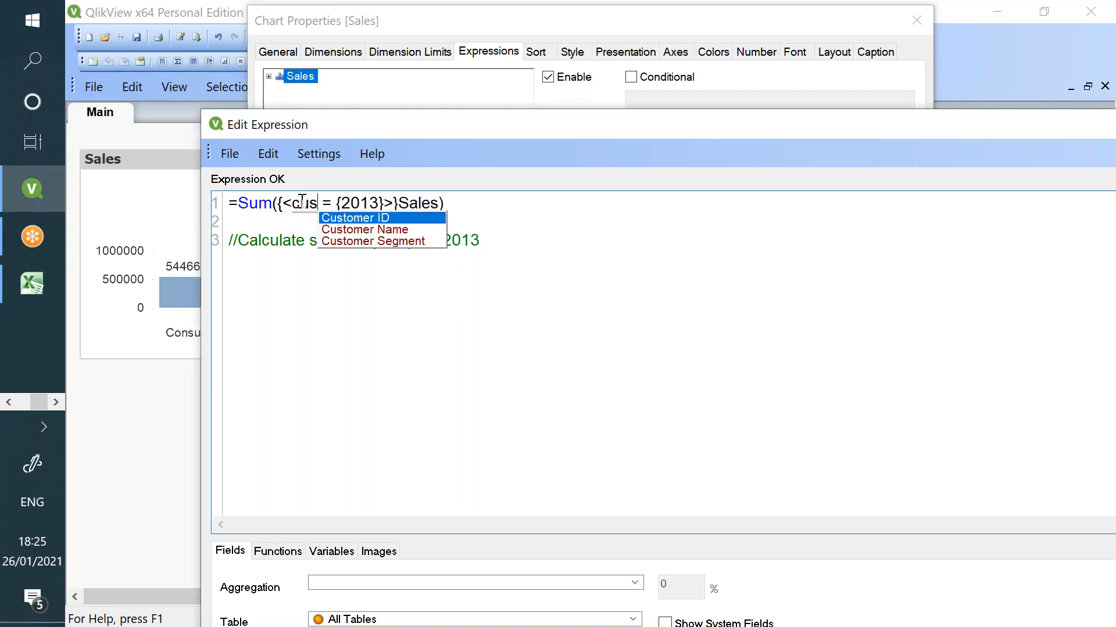
key(Down)
key(Down)
key(Return)
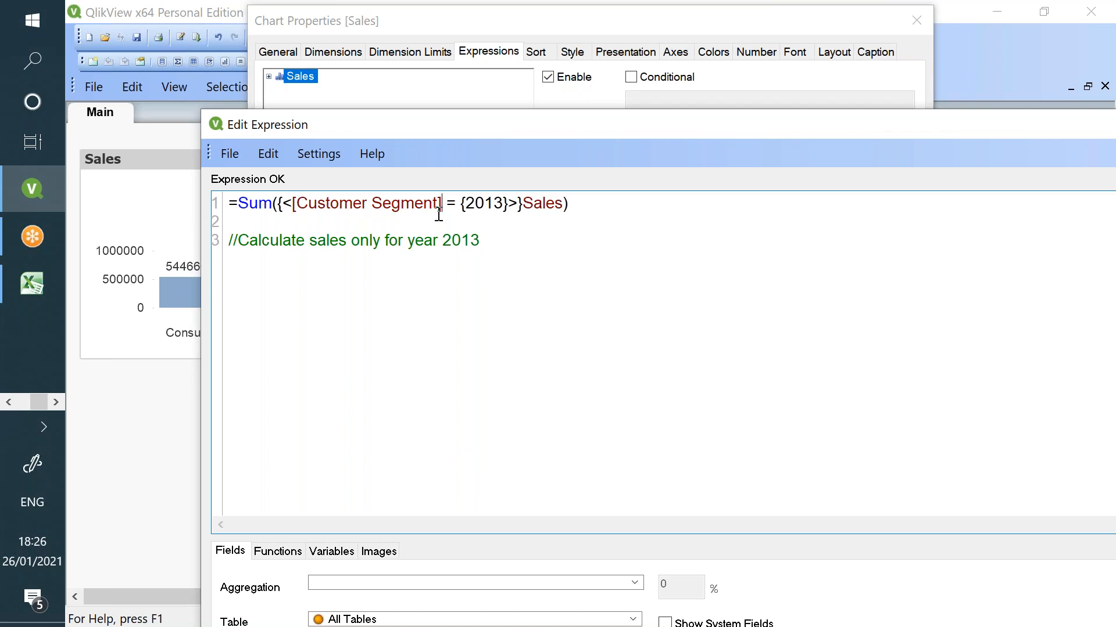
- Replace 2013 with 'Corporate' and apply, so the chart shows only Corporate
double_click(483, 204)
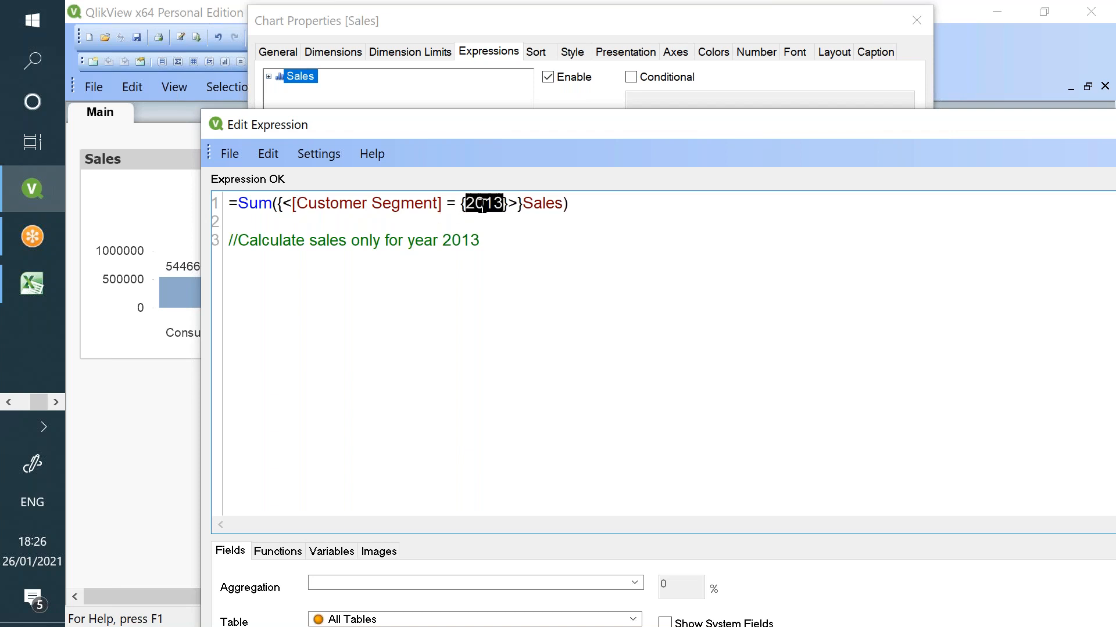
text(")
text(Corporate)
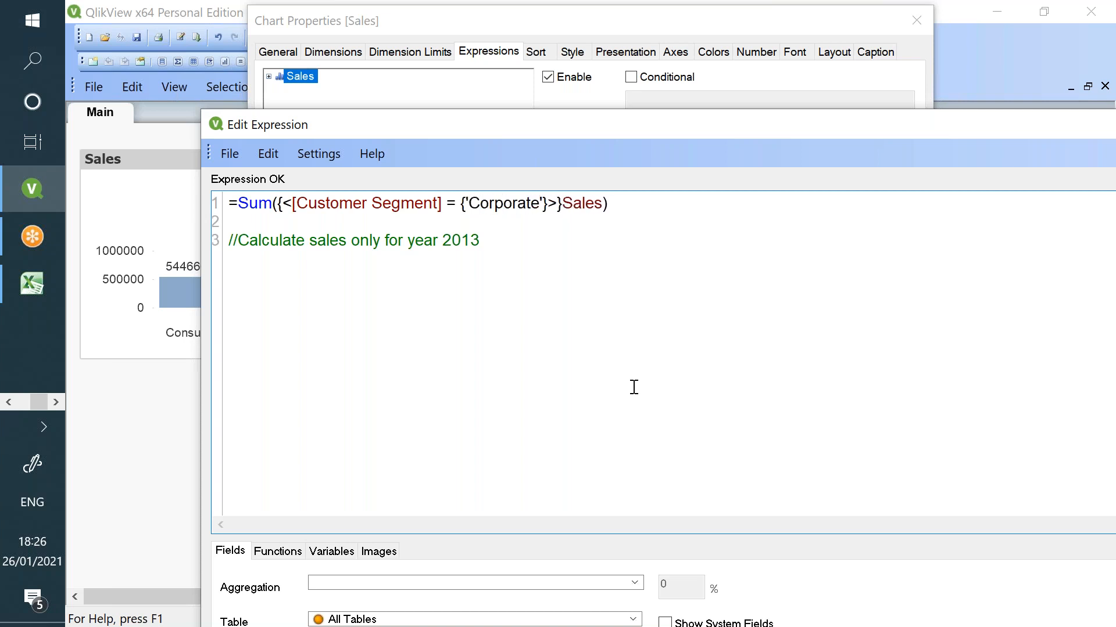
click(980, 586)
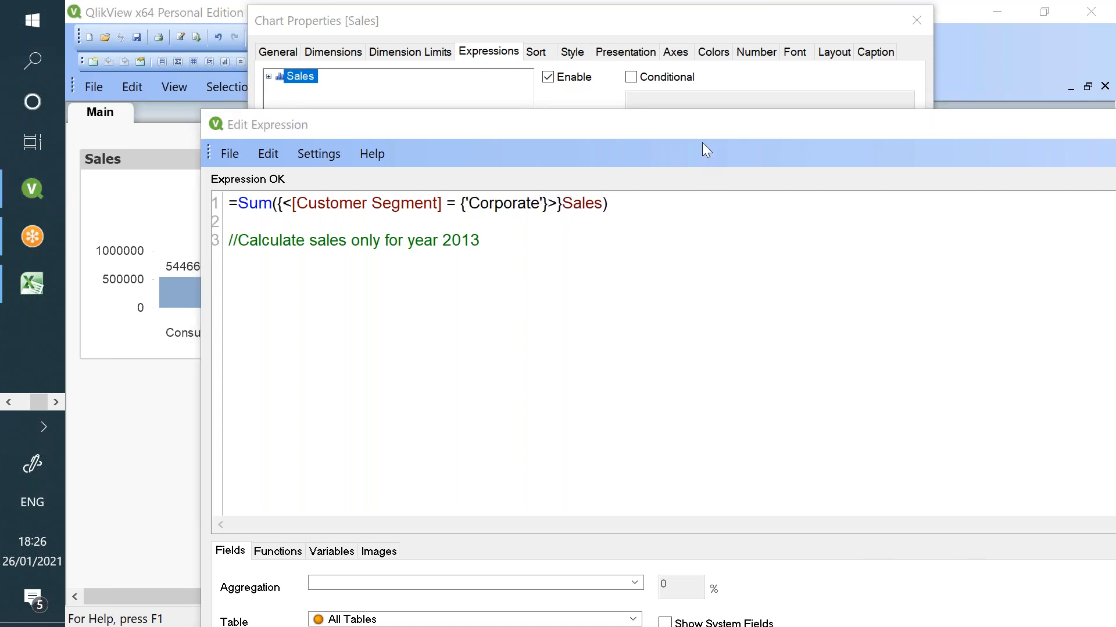
drag(702, 137, 590, 51)
double_click(297, 118)
double_click(375, 117)
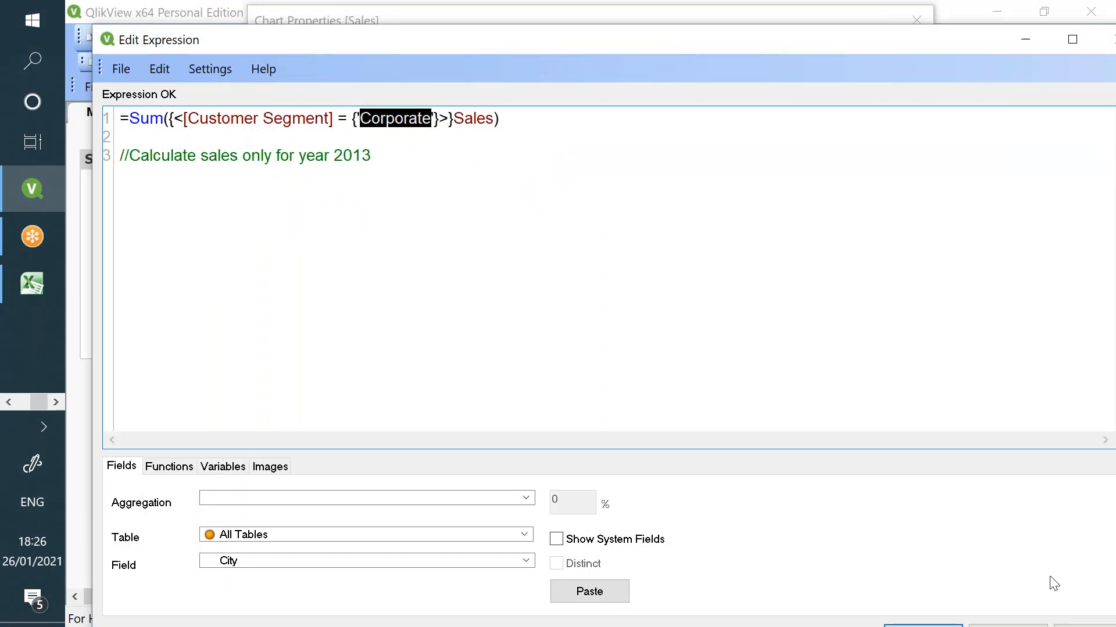
double_click(478, 37)
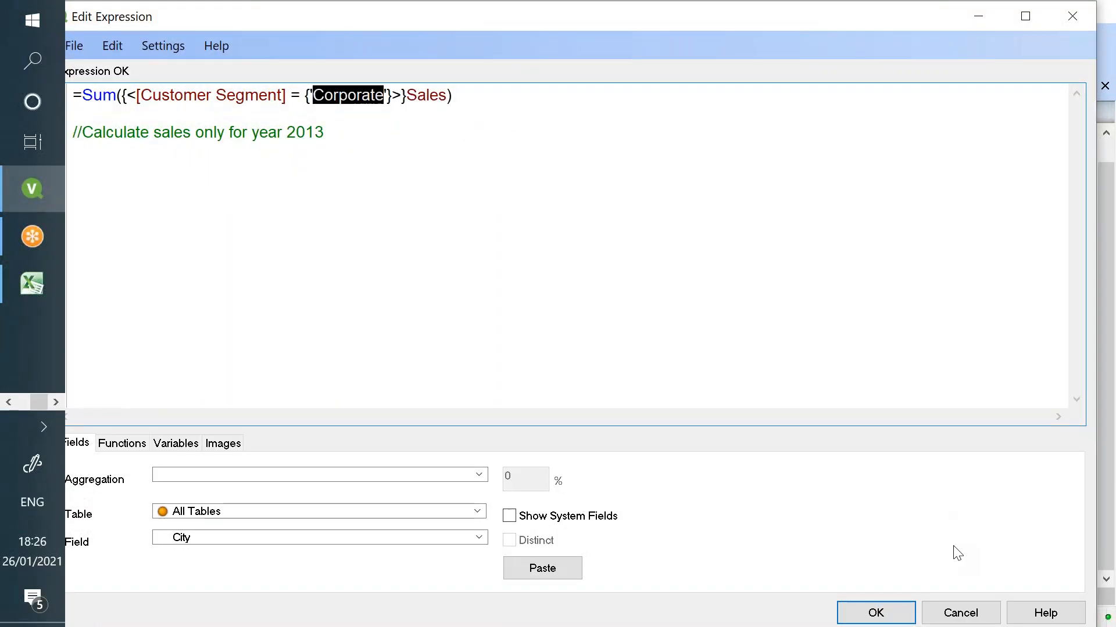
click(904, 614)
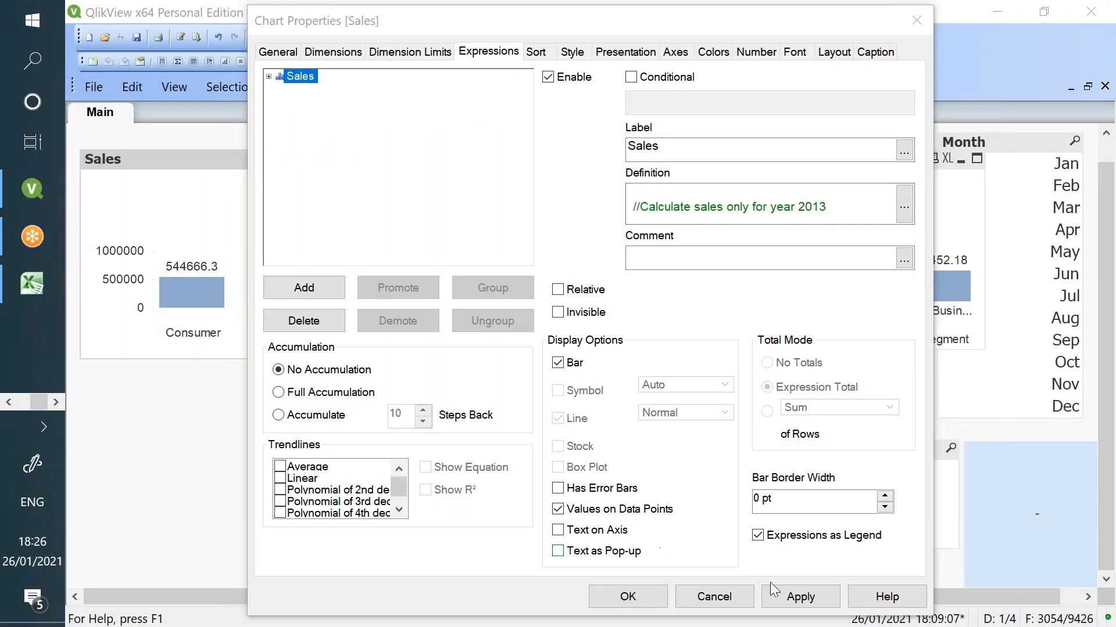
click(798, 595)
click(625, 597)
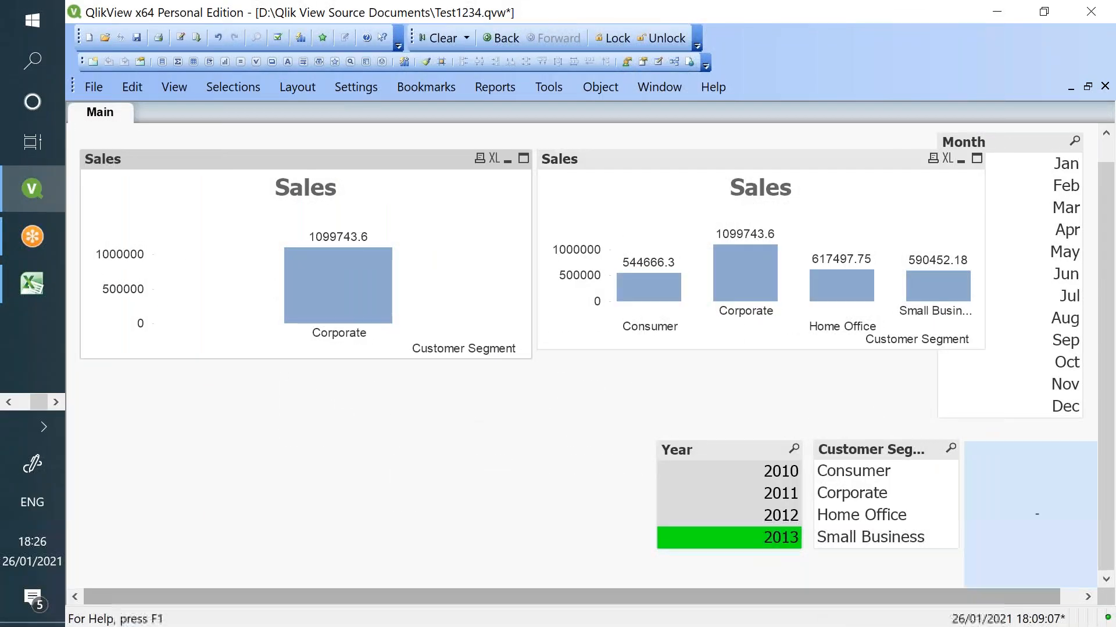
- Clear the 2013 year selection and move the blue text object toward the sheet centre
click(755, 537)
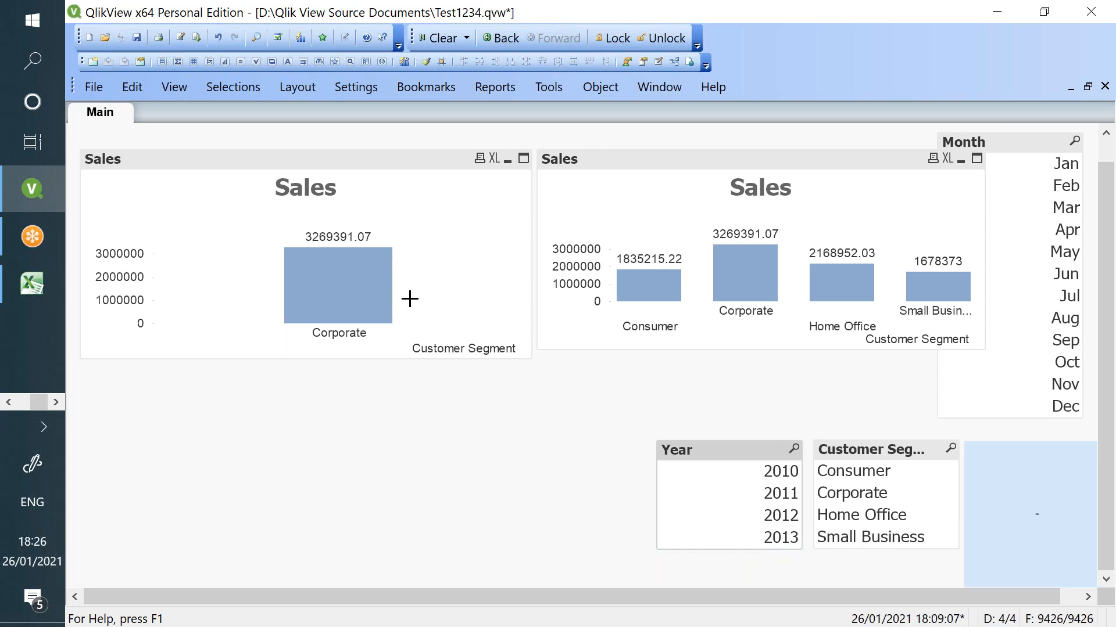
drag(1082, 491, 427, 433)
right_click(425, 434)
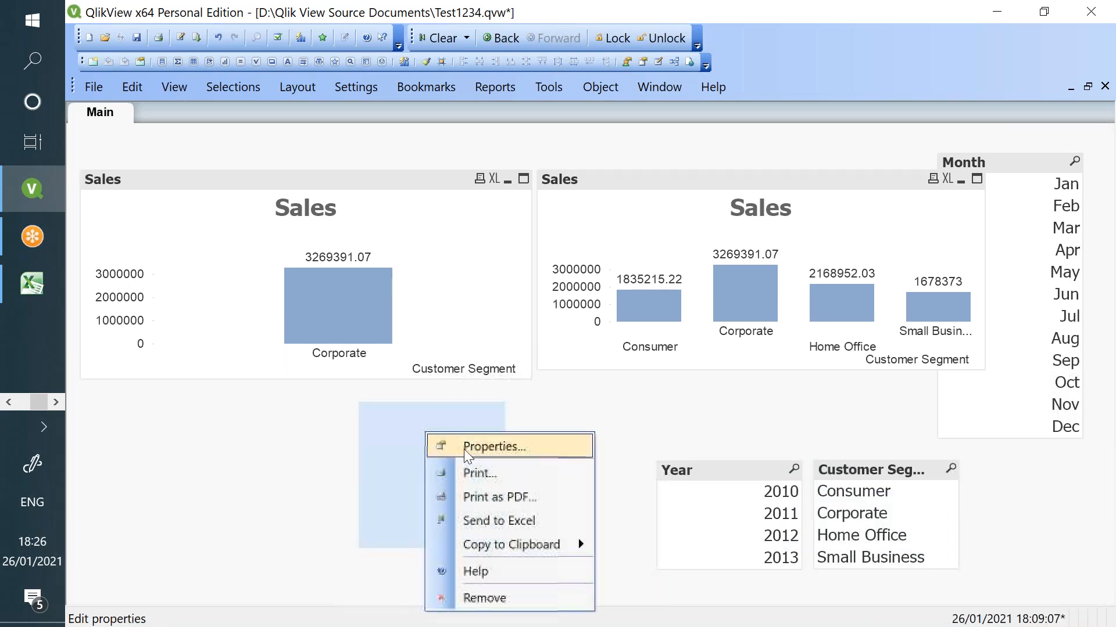
click(464, 447)
- Rewrite the text object expression as Sum of Sales with Customer Segment = 'corporate'
drag(576, 151, 294, 154)
text(SU)
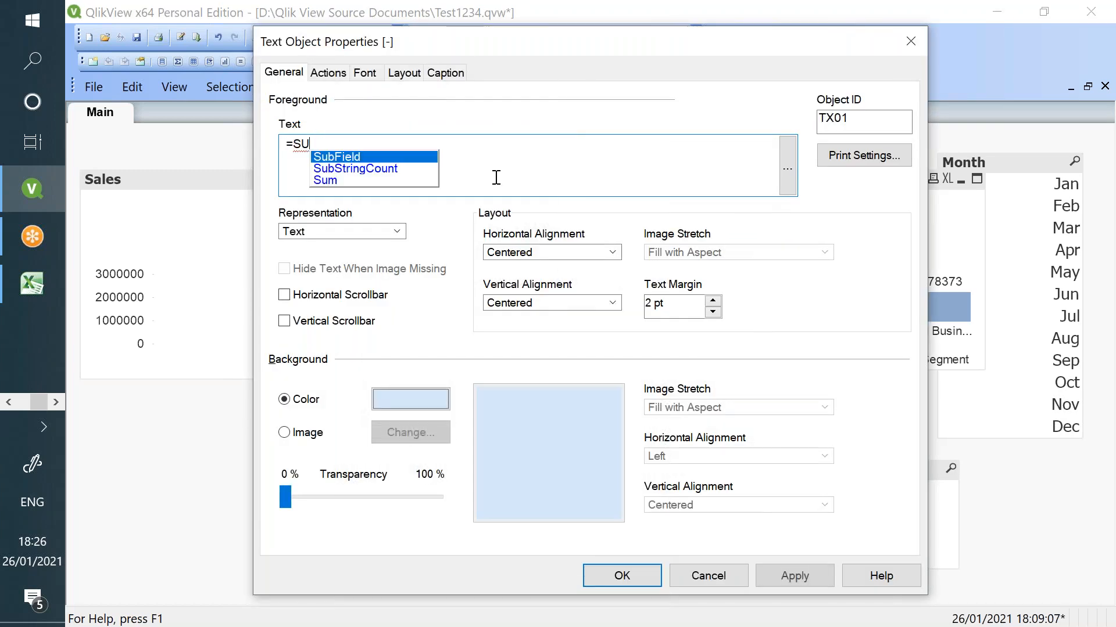
text(m(Sa))
key(Left)
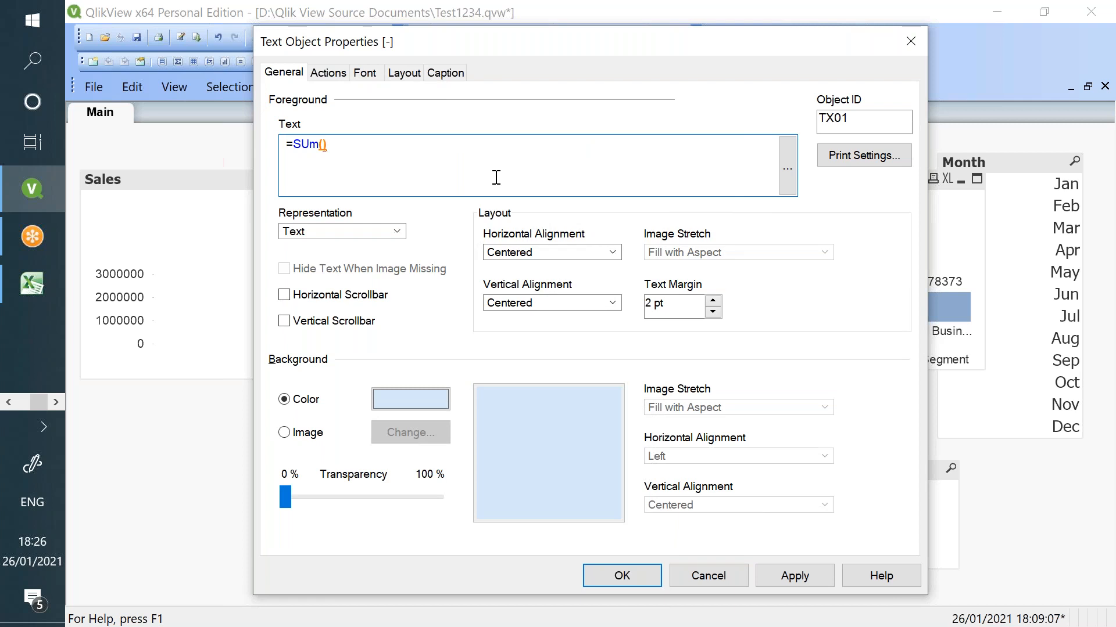
text(Sa)
key(Return)
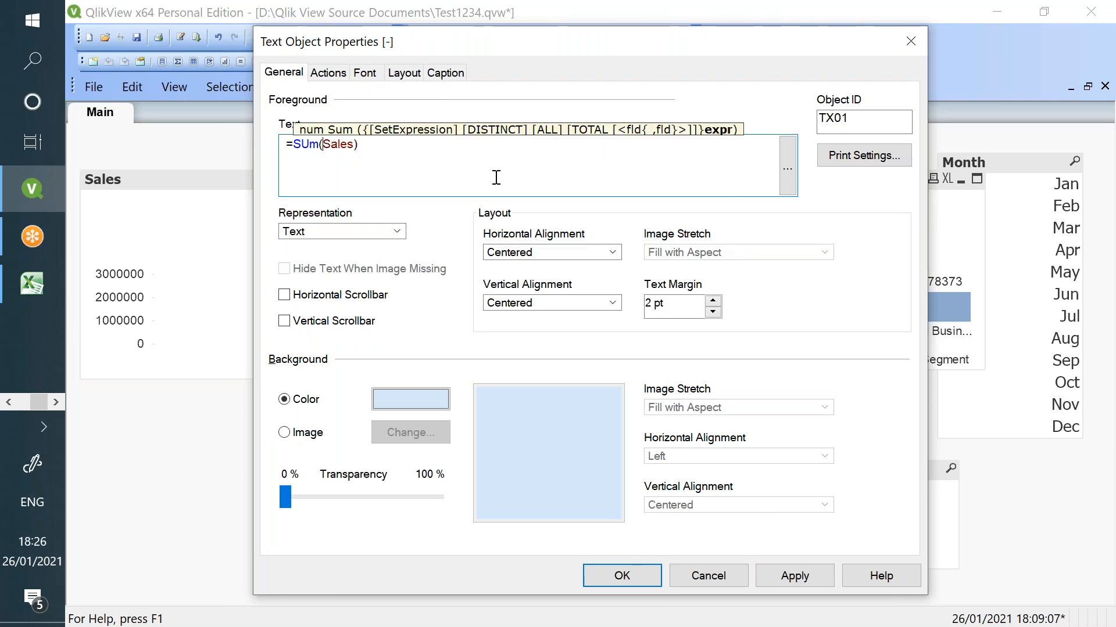
text({<>)
key(Left)
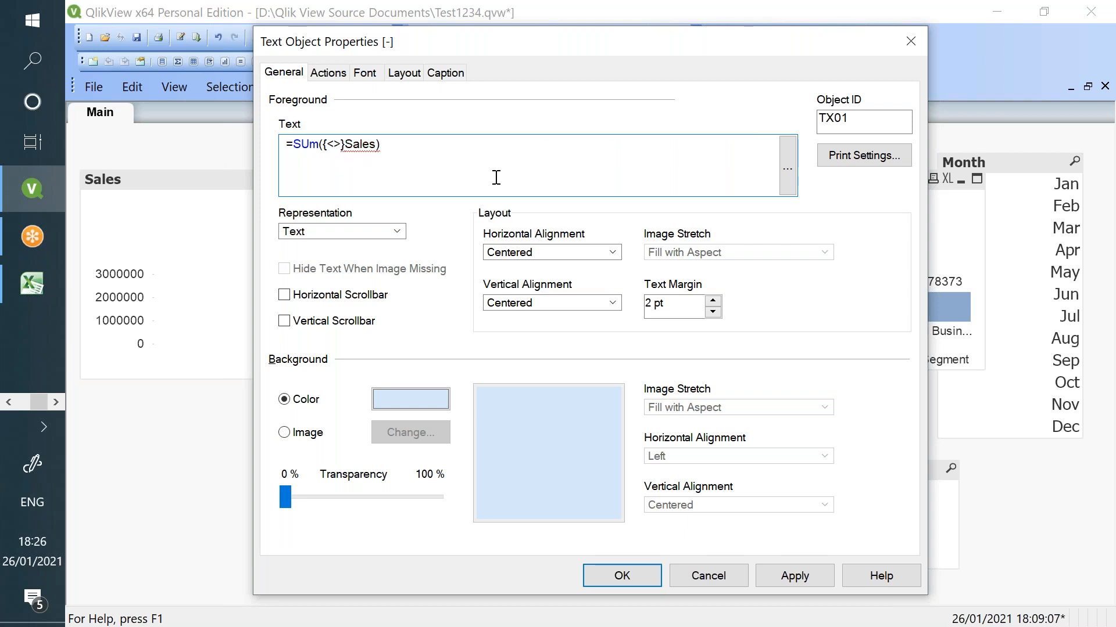
text(cu)
key(Down)
key(Down)
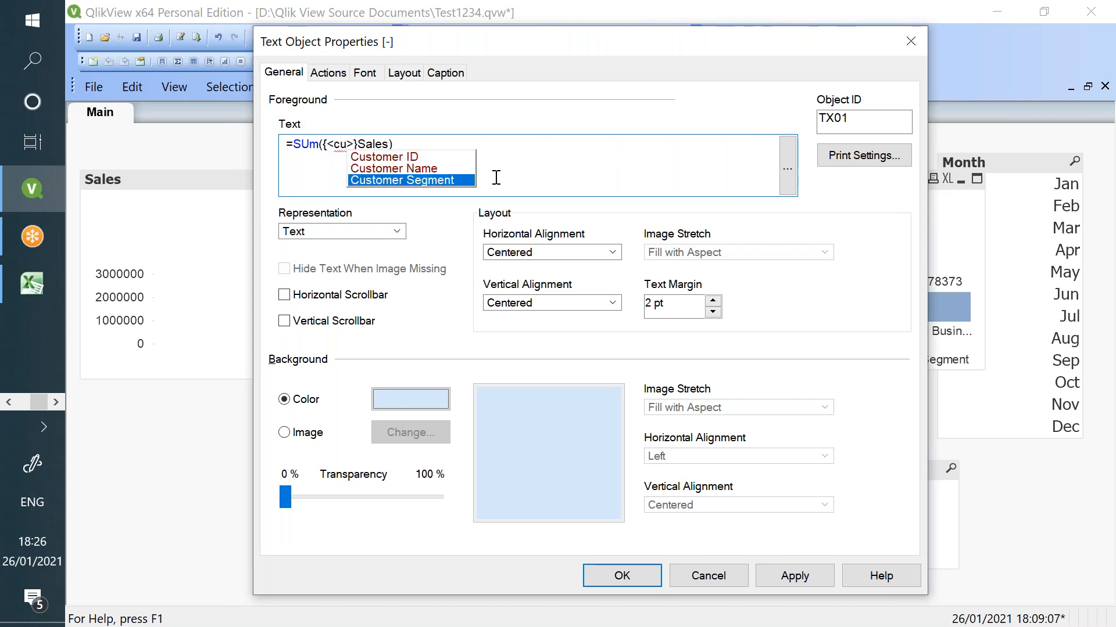
key(Return)
text(= 'co)
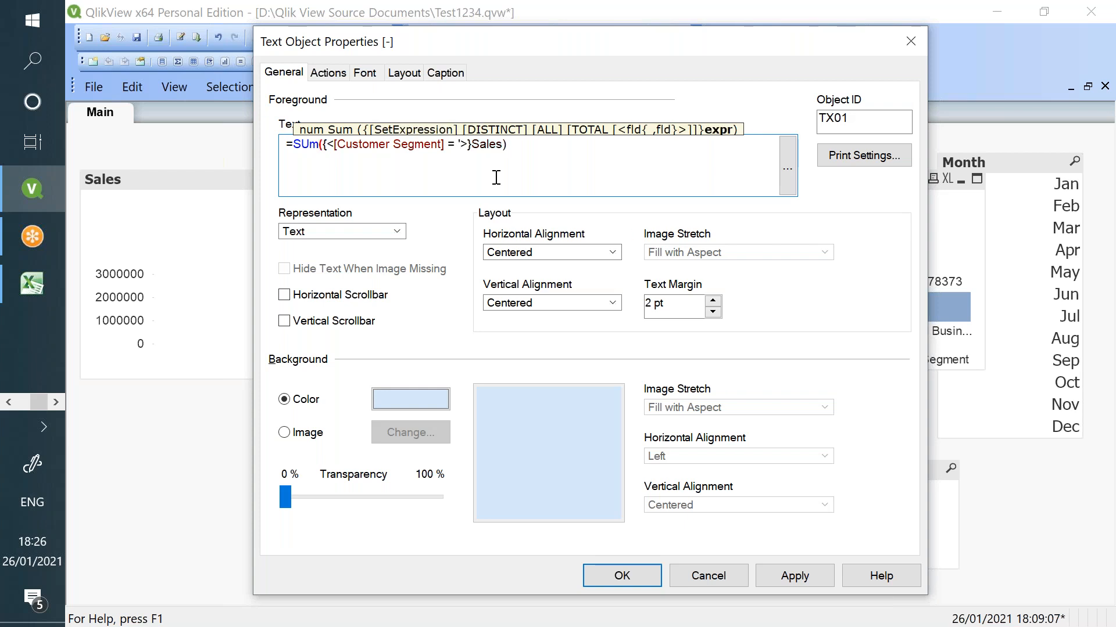
text(rporate')
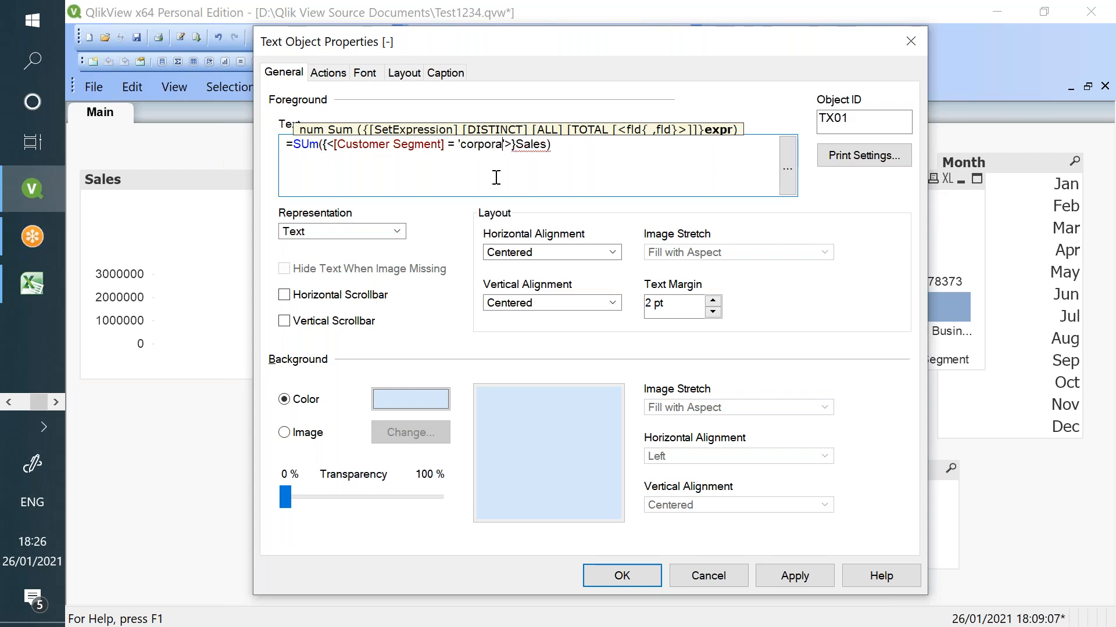
- Correct the value to {'Corporate'} and apply, so the total reads 3269391.07
click(468, 145)
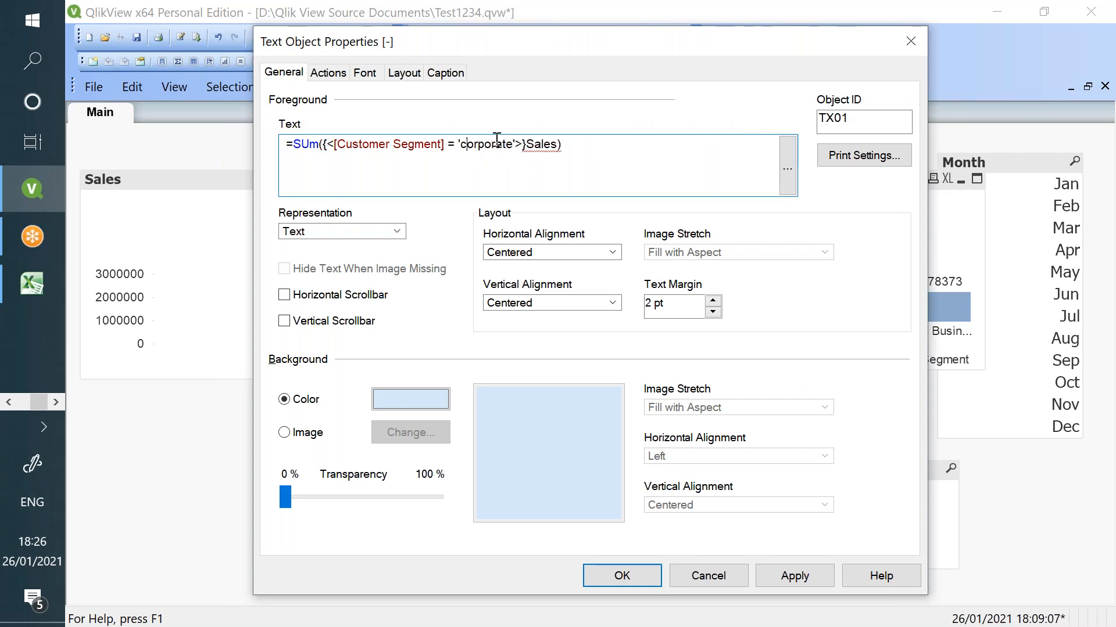
key(BackSpace)
text(C)
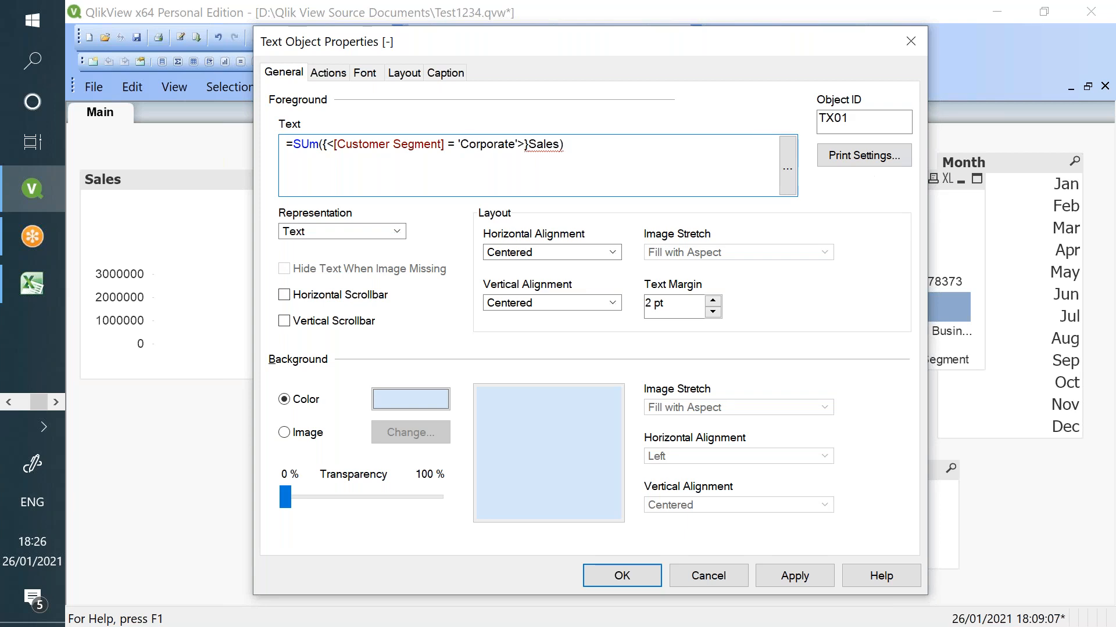
text(})
click(460, 144)
text({{)
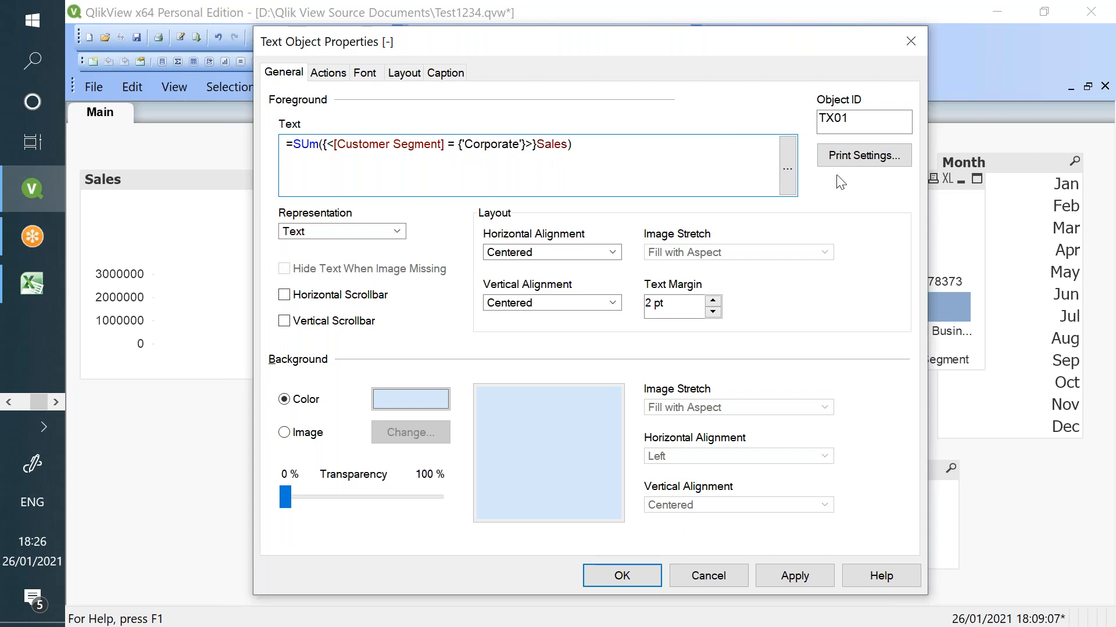
click(793, 577)
click(642, 578)
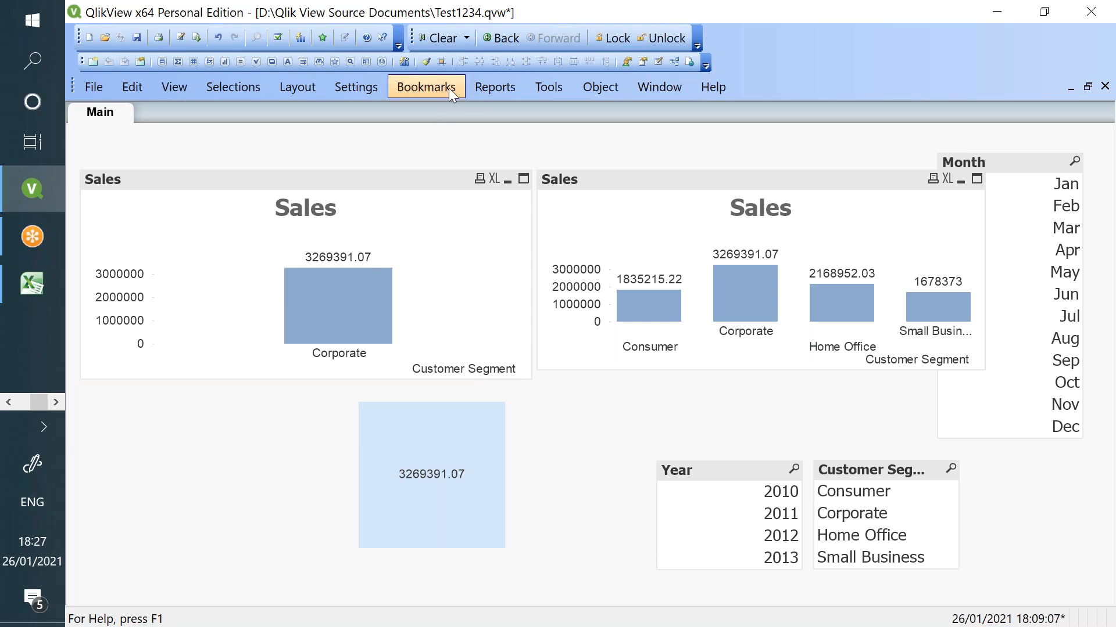
- Try and undo edits to the text object's expression, then select Year 2012
right_click(425, 437)
click(462, 450)
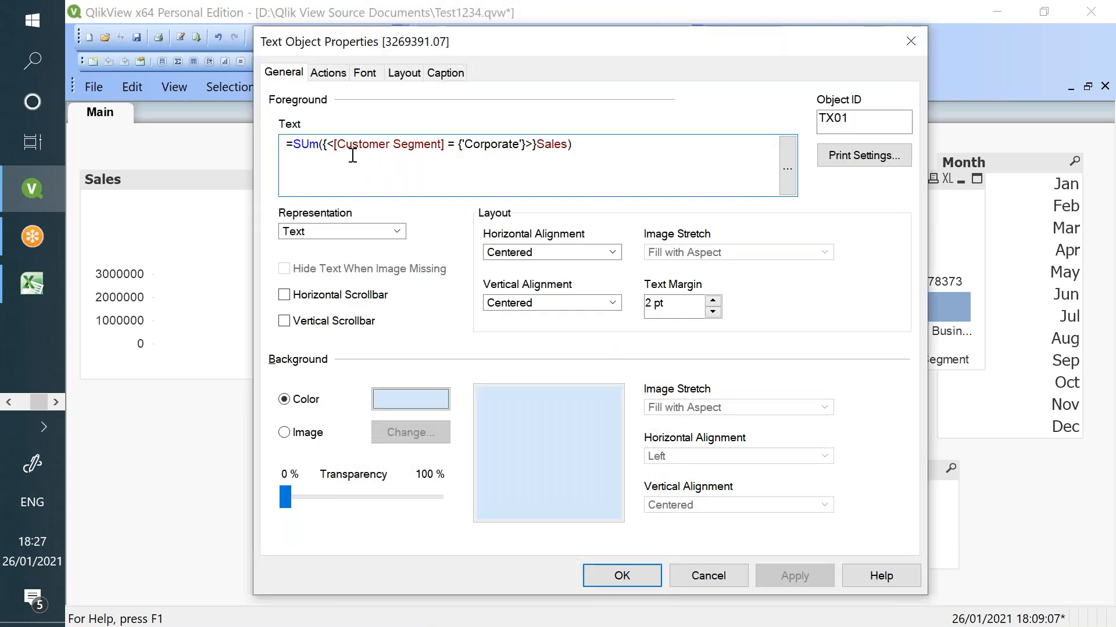
click(328, 152)
text(1)
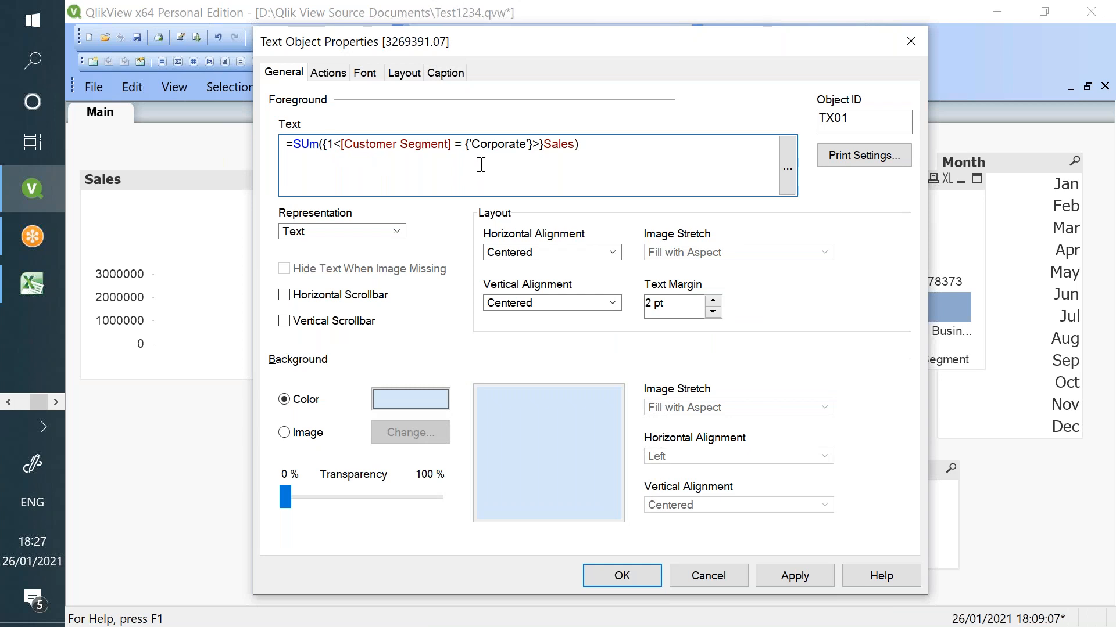
key(BackSpace)
text($)
key(BackSpace)
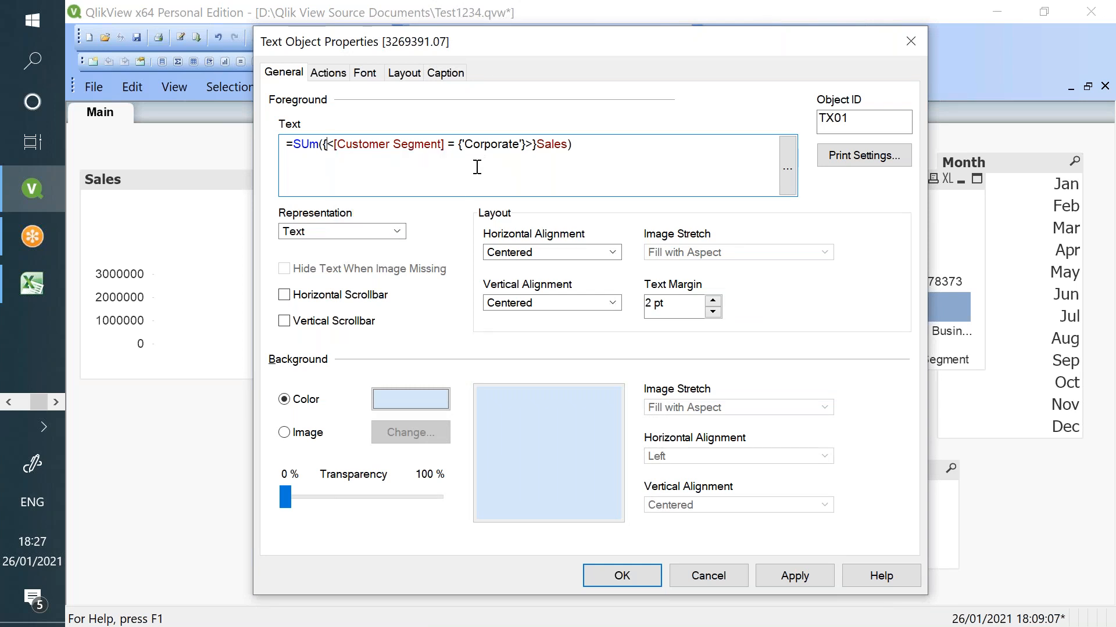
click(772, 574)
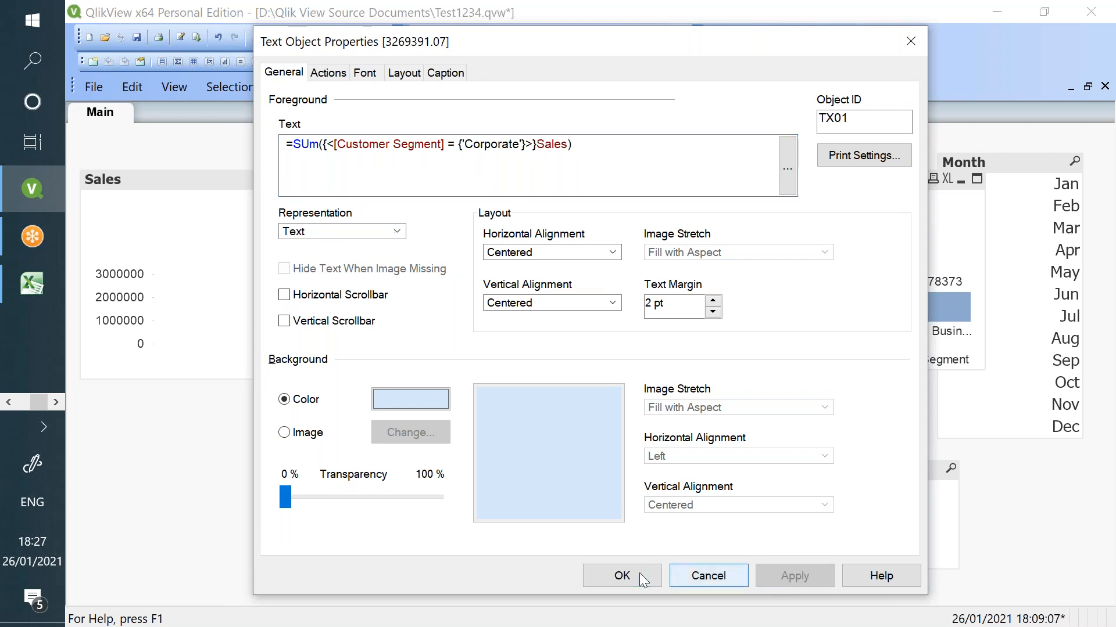
click(640, 573)
click(770, 514)
click(766, 535)
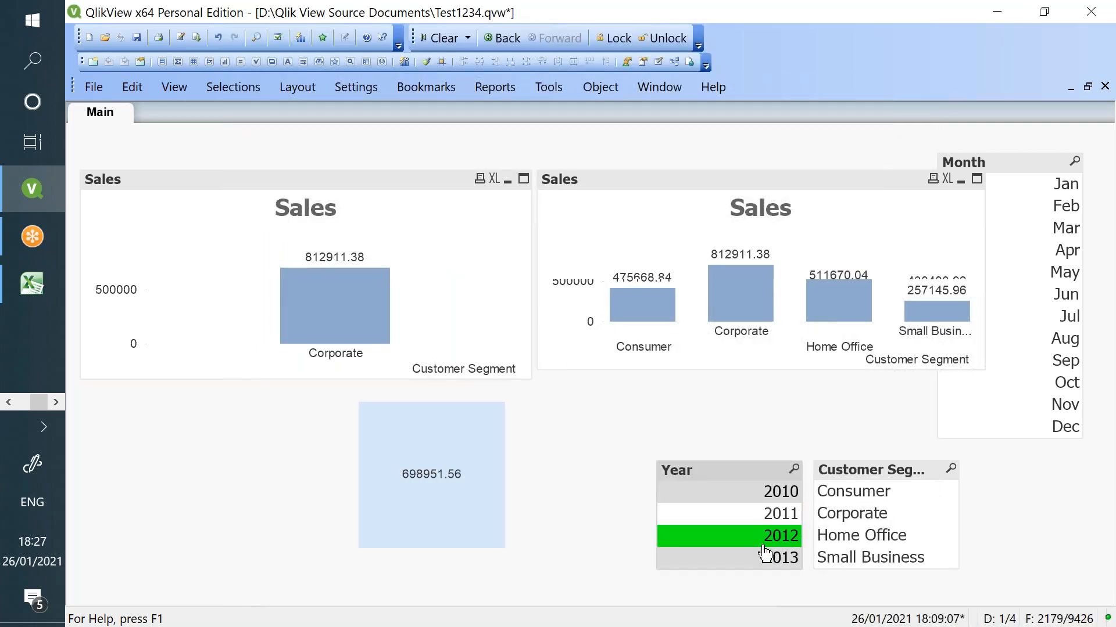
- Select August and add the 1 identifier to the left Sales chart's set expression
click(1014, 340)
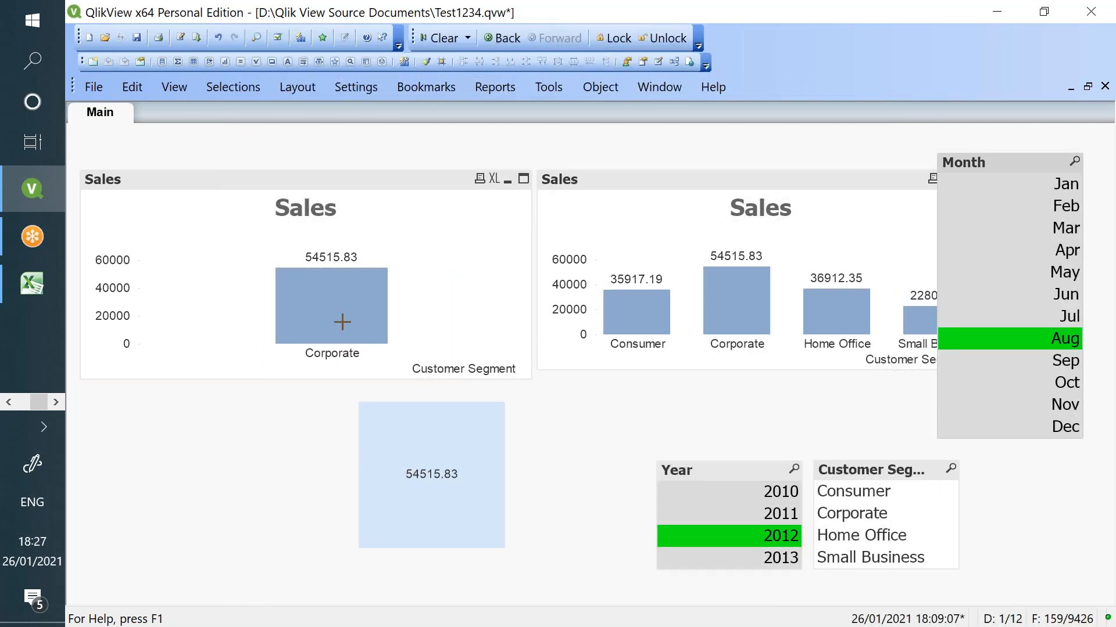
right_click(420, 287)
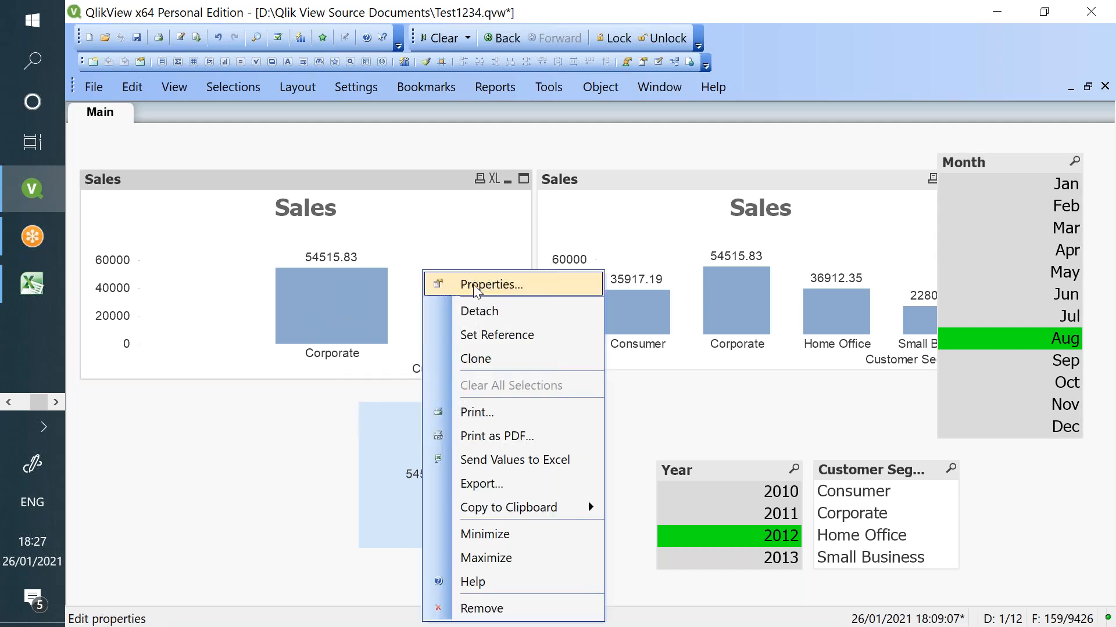
click(468, 214)
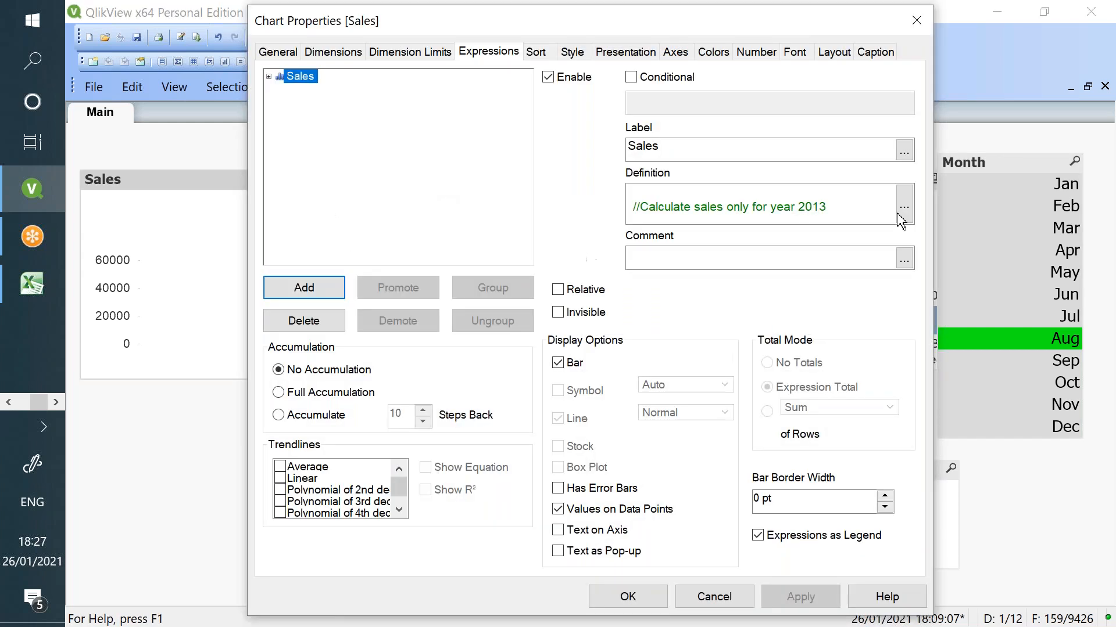
click(635, 201)
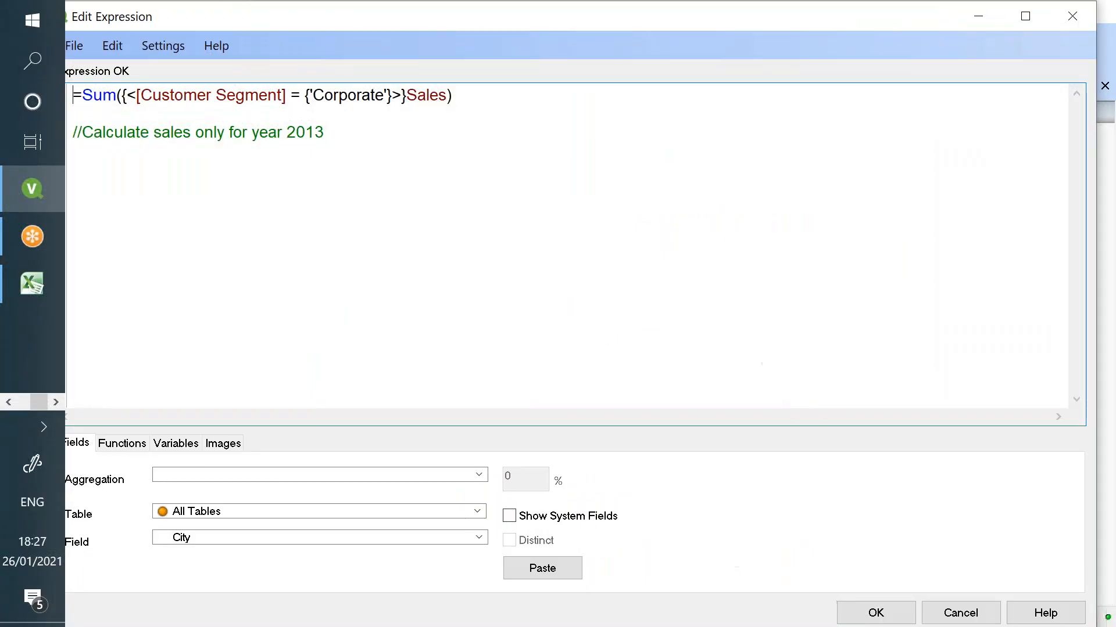
text(1)
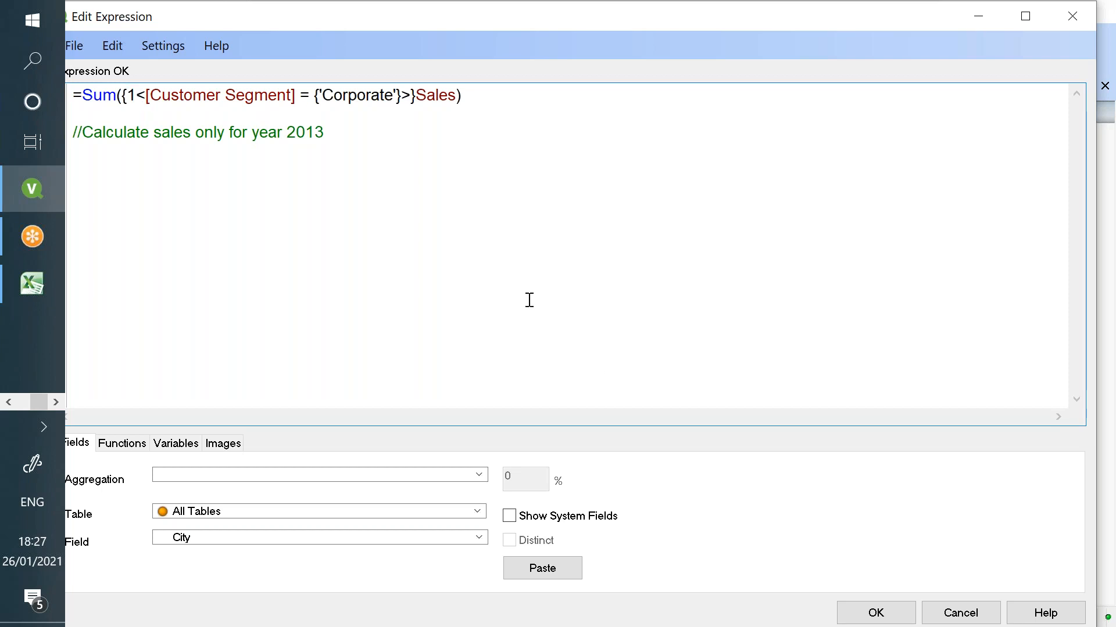
click(880, 619)
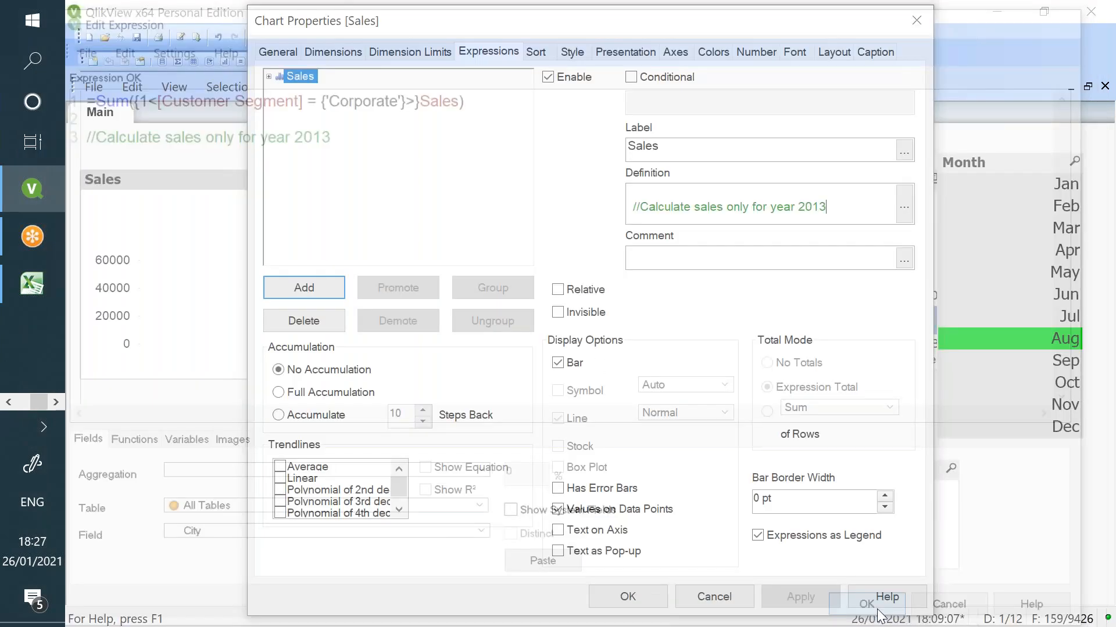
click(627, 597)
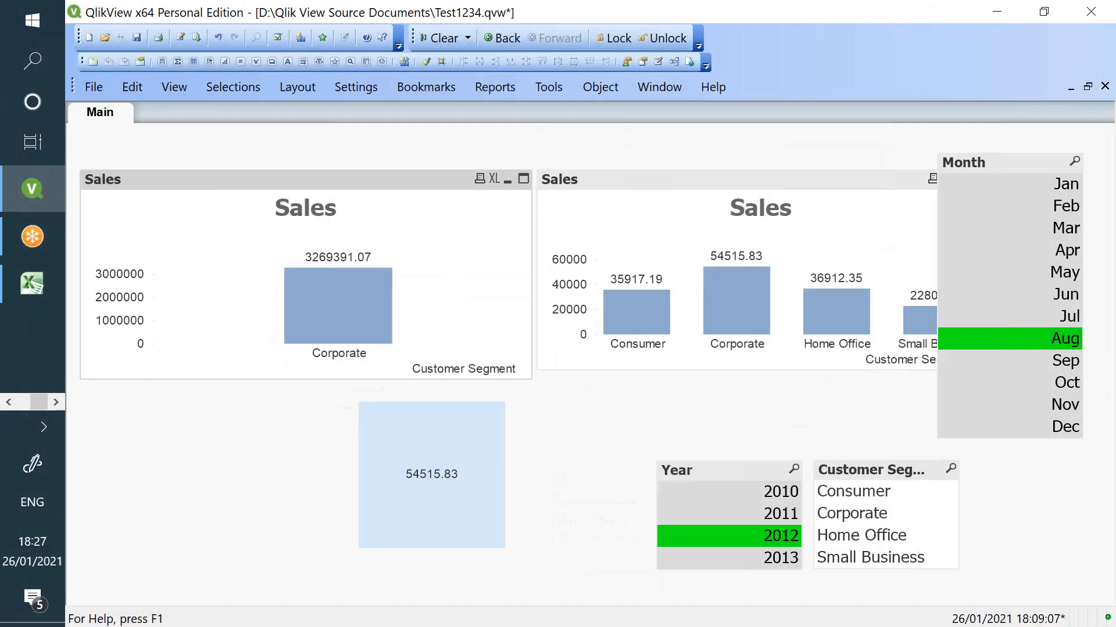
- Select March and then October in the Month list
click(1043, 228)
click(1037, 383)
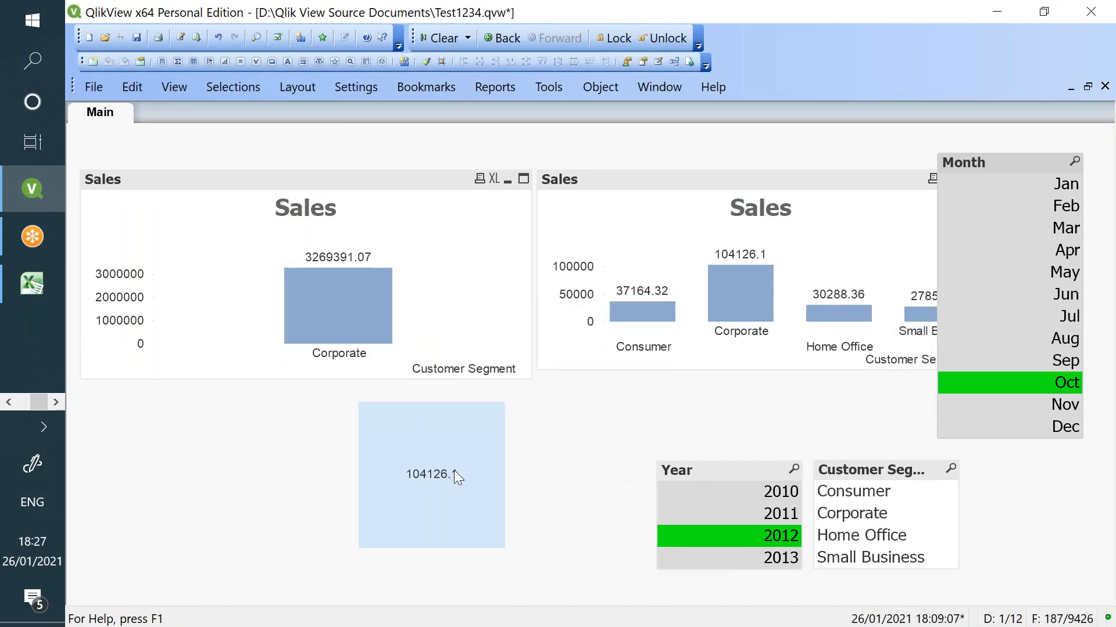
mouse_move(360, 277)
key(alt+Tab)
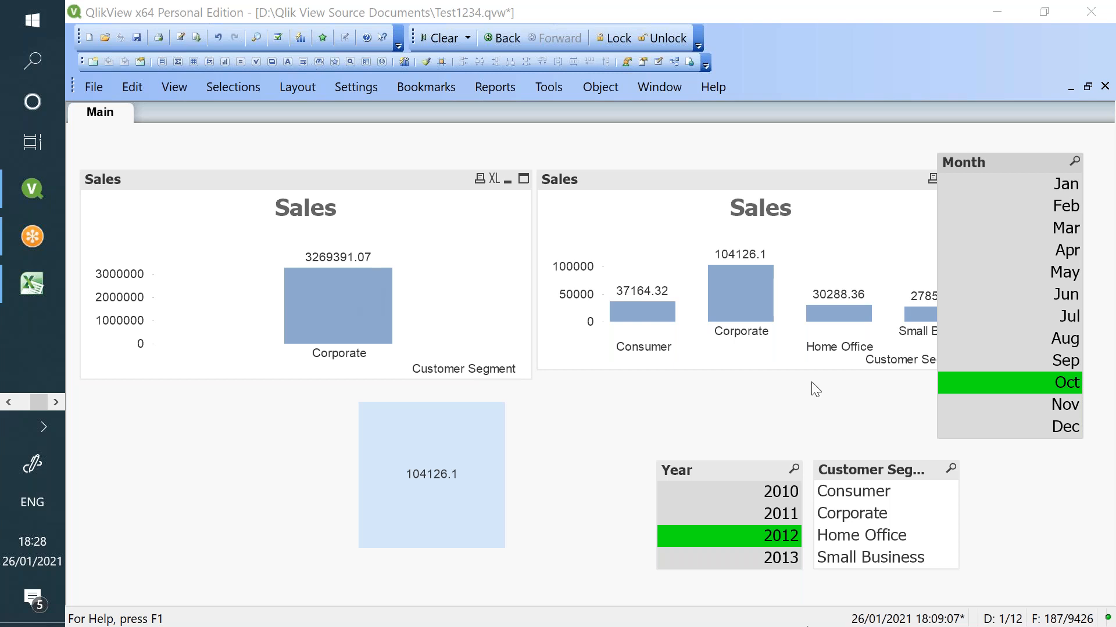
right_click(422, 226)
- In the left Sales chart's expression, replace Customer Segment with the Year field
click(474, 238)
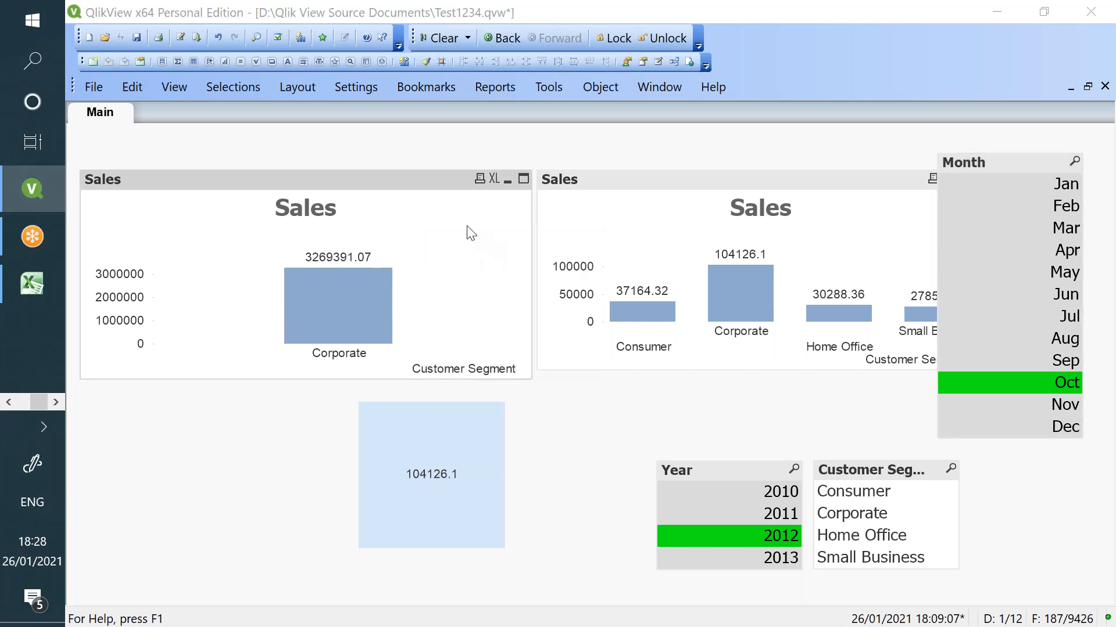
click(904, 206)
drag(298, 95, 146, 95)
text(Year)
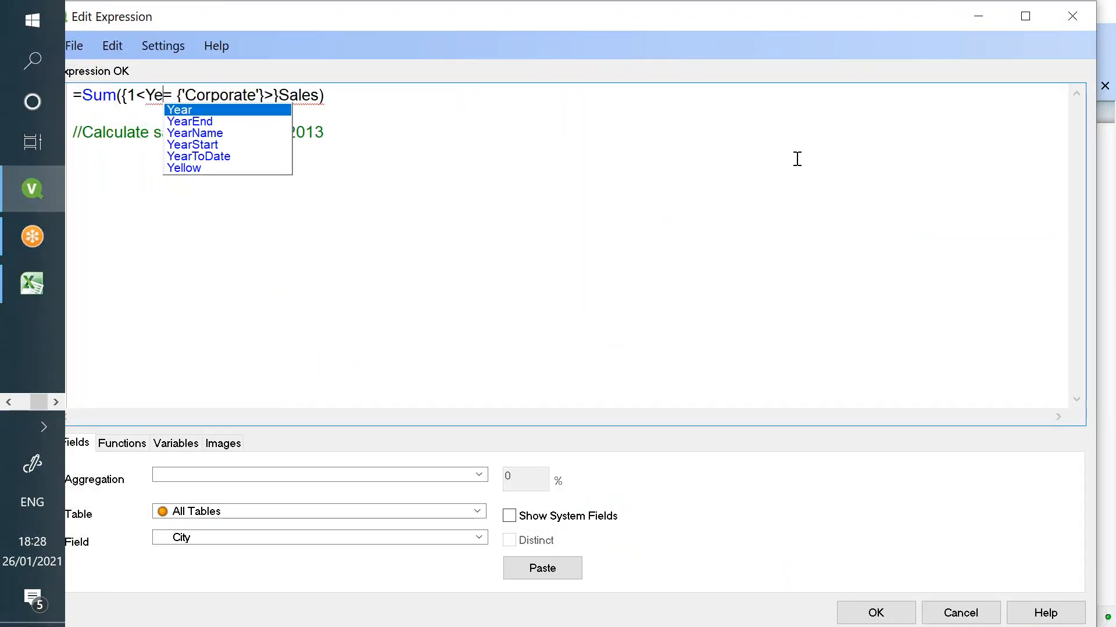
double_click(168, 94)
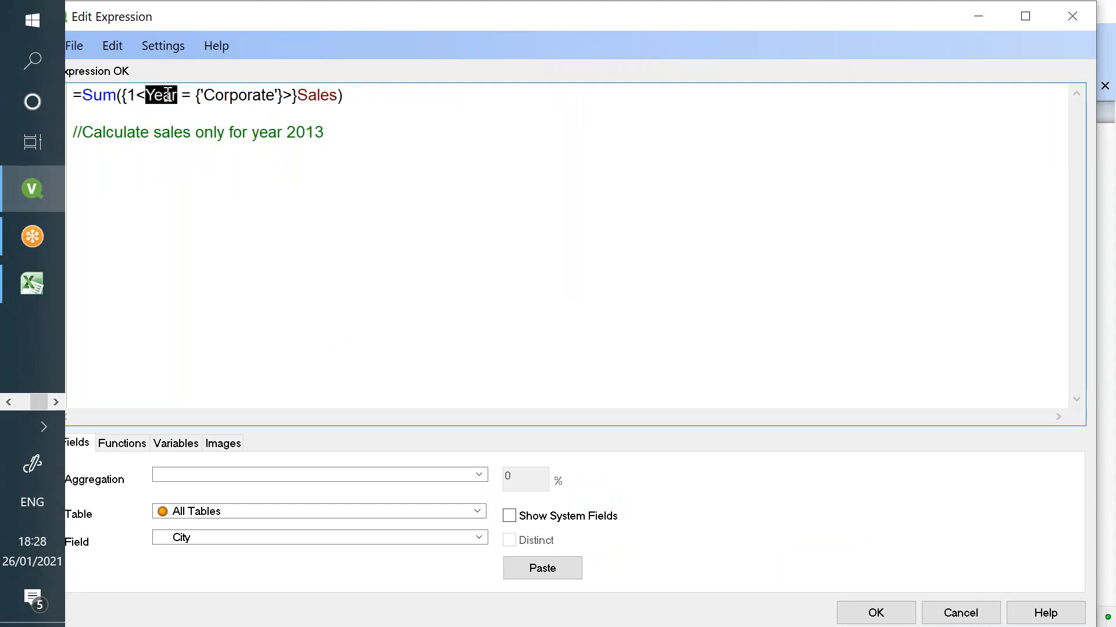
click(155, 96)
key(BackSpace)
text(y)
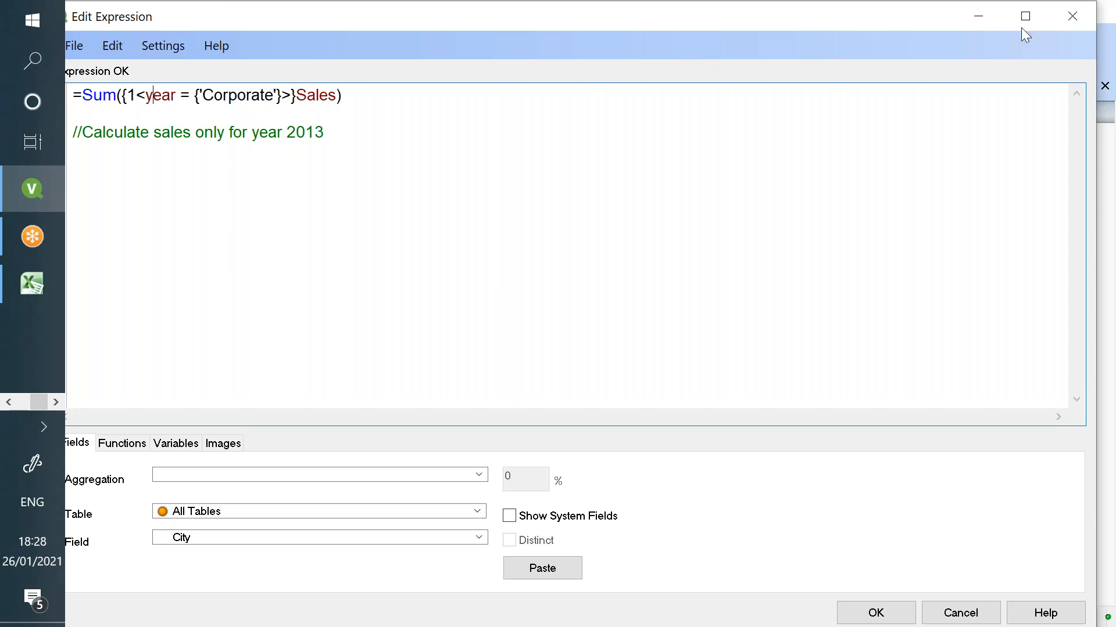
key(BackSpace)
text(Y)
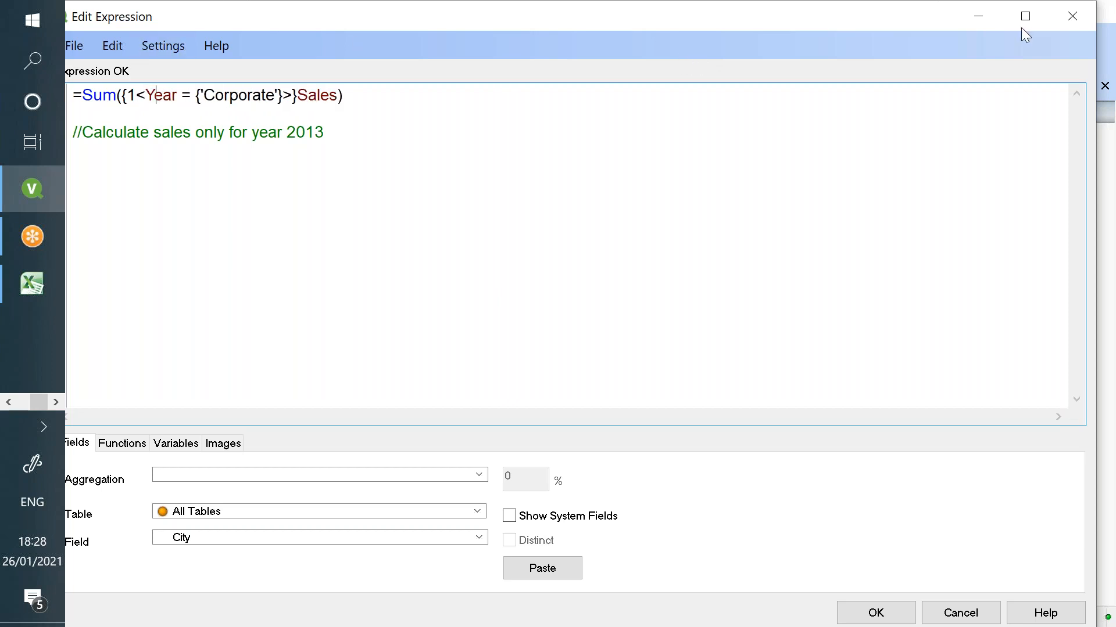
- Change 'Corporate' to 2019, apply the expression, and deselect Year 2012
double_click(238, 93)
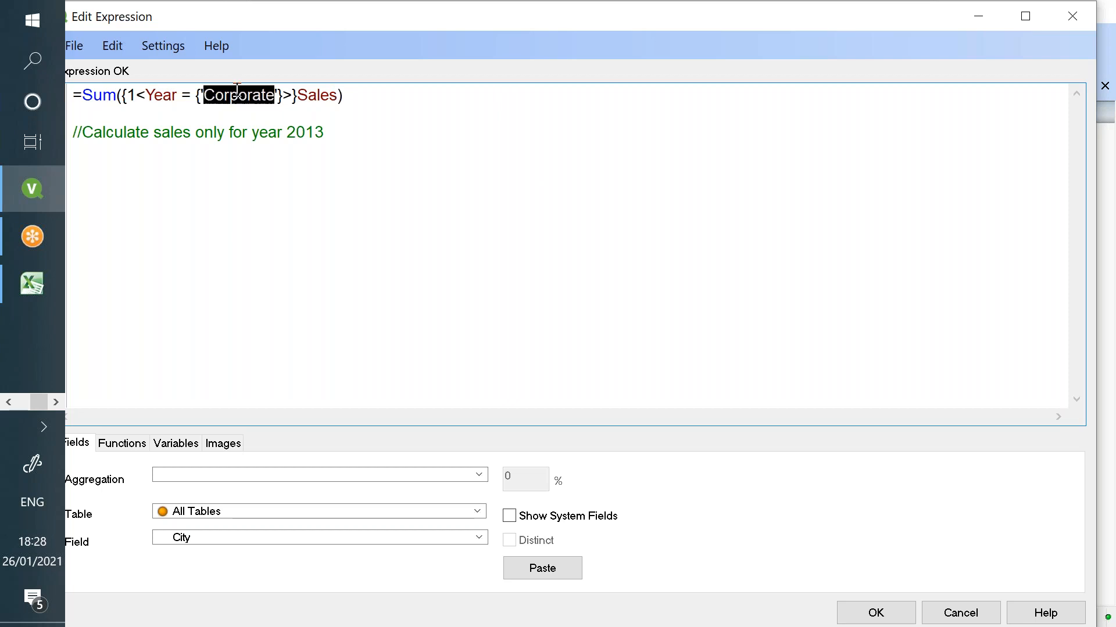
key(BackSpace)
key(BackSpace)
key(Delete)
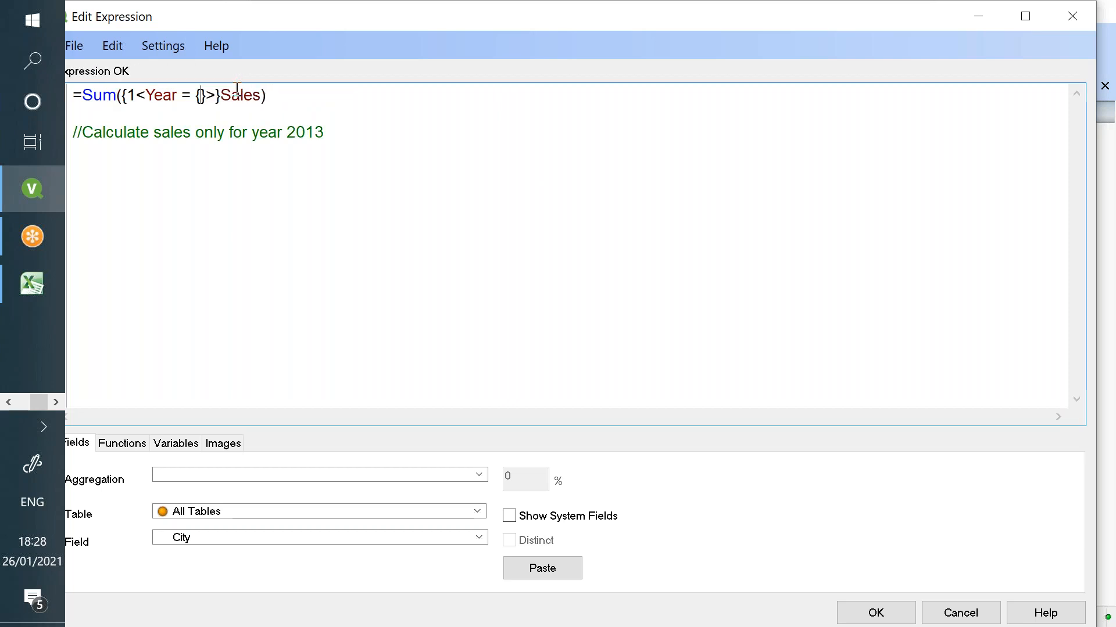
text(2019)
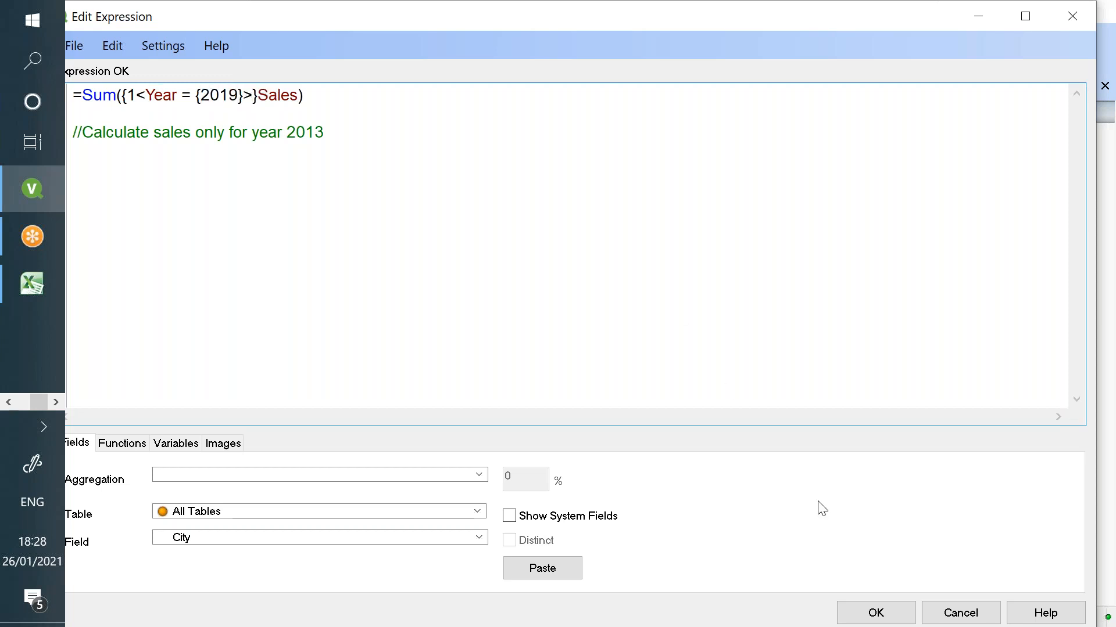
click(865, 614)
click(796, 604)
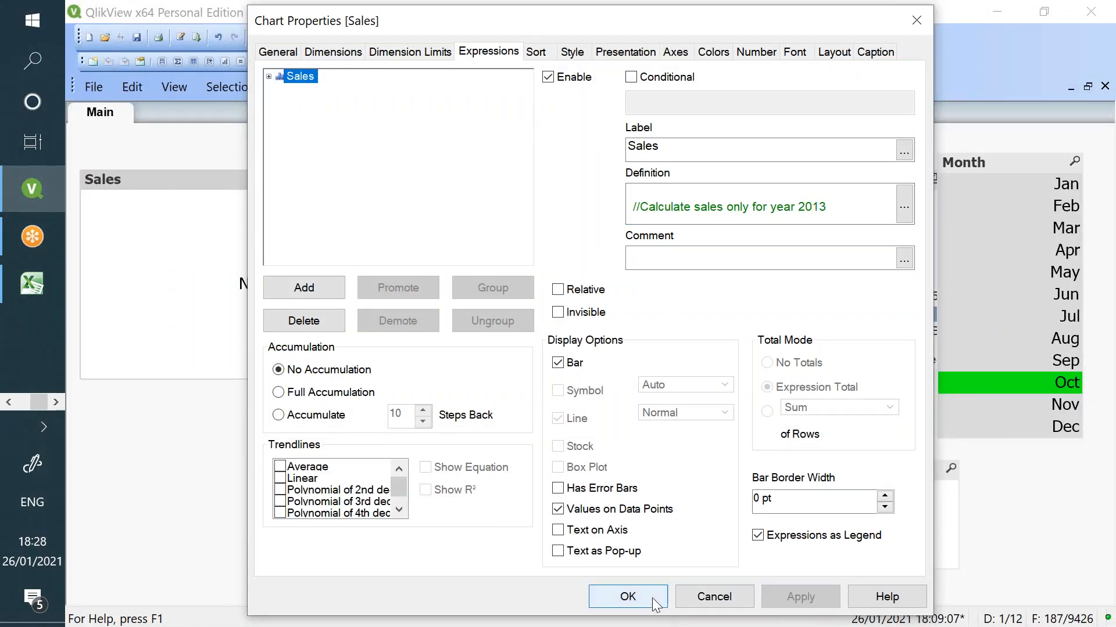
click(625, 596)
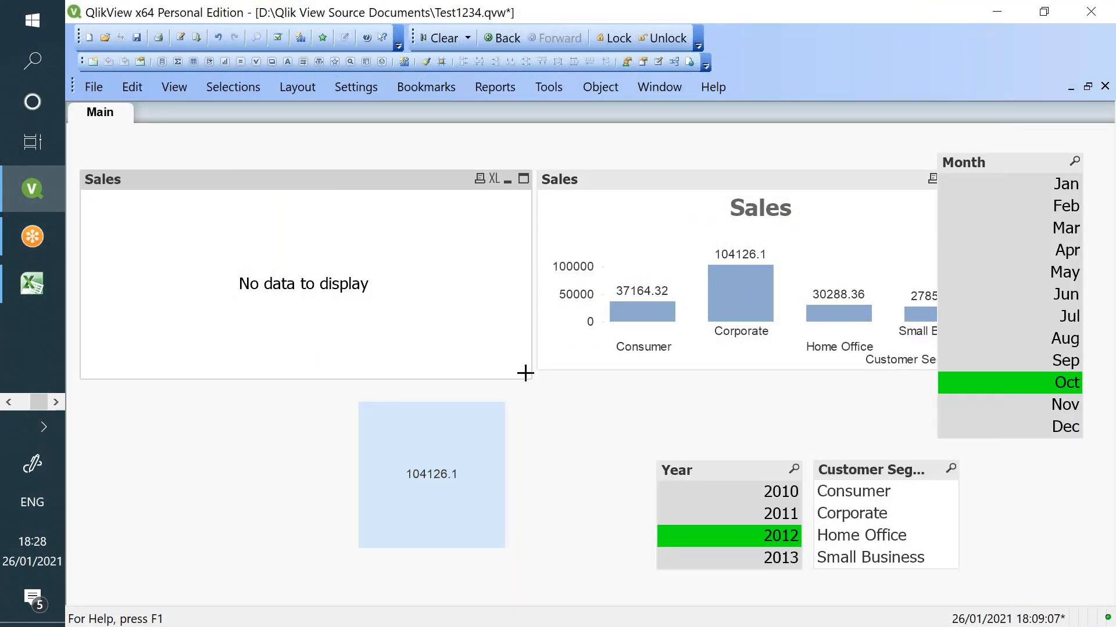
click(770, 538)
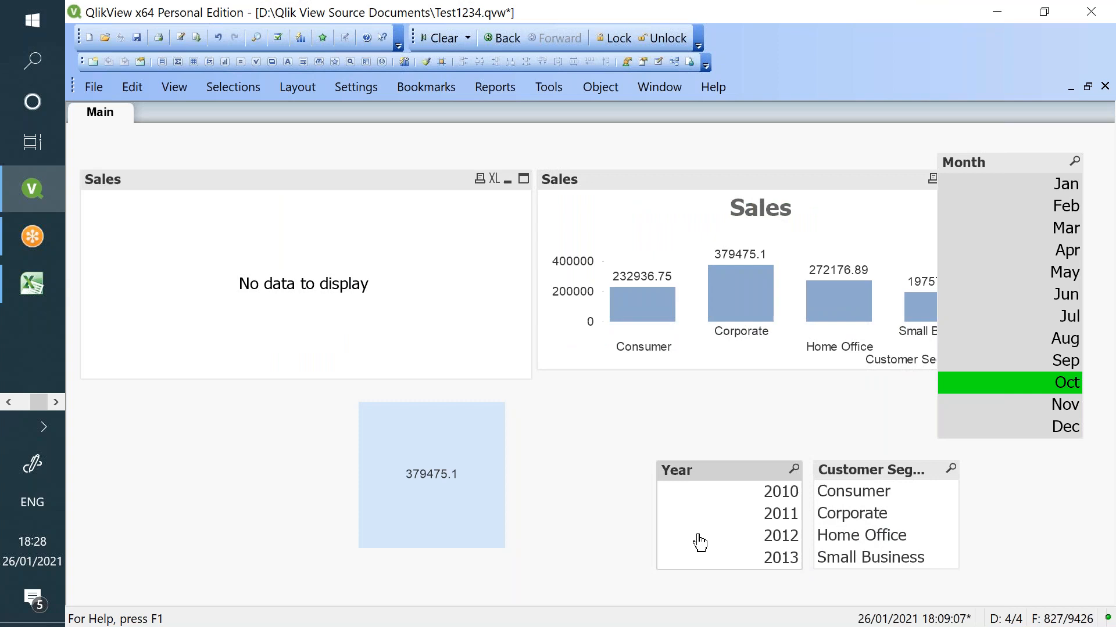
- Change the year in the left Sales chart's set expression from 2019 to 2013
right_click(358, 219)
click(403, 233)
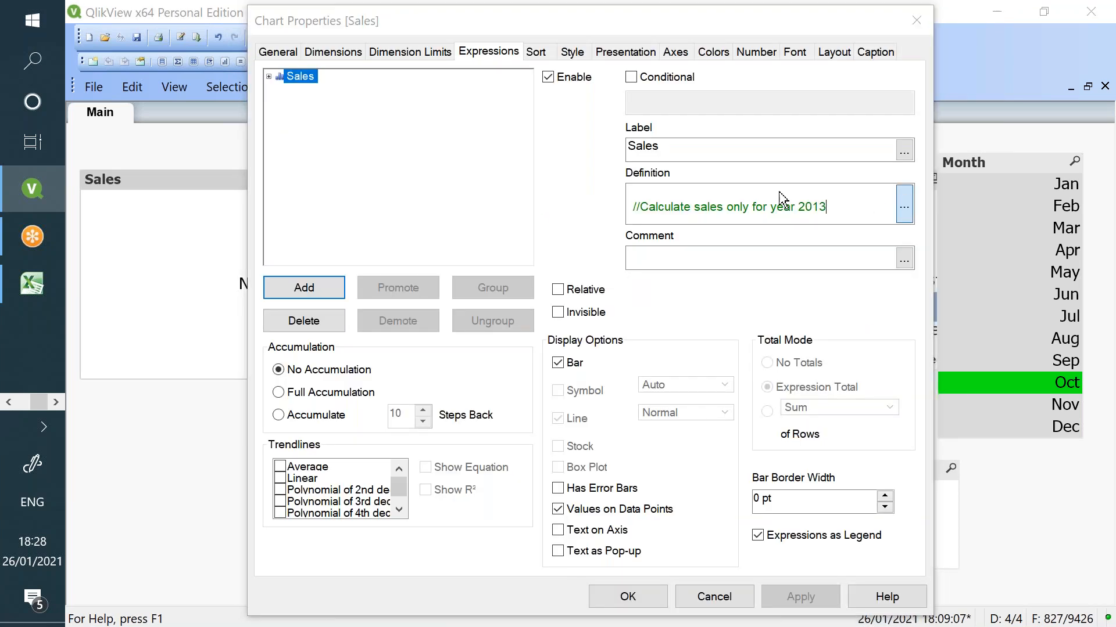
click(904, 205)
click(239, 94)
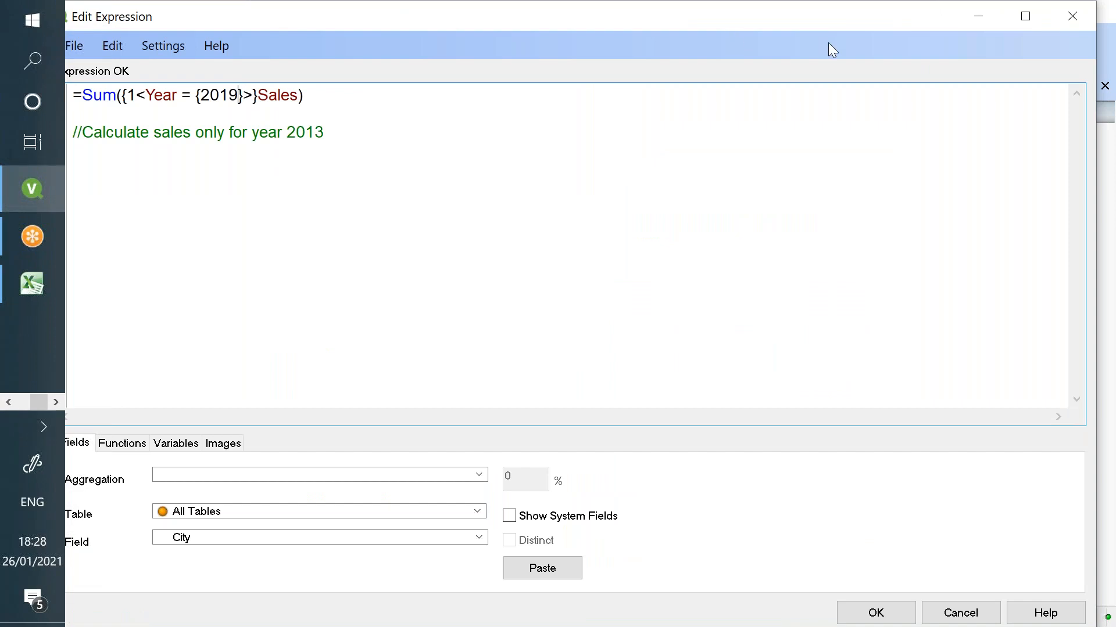
key(BackSpace)
text(3)
click(880, 612)
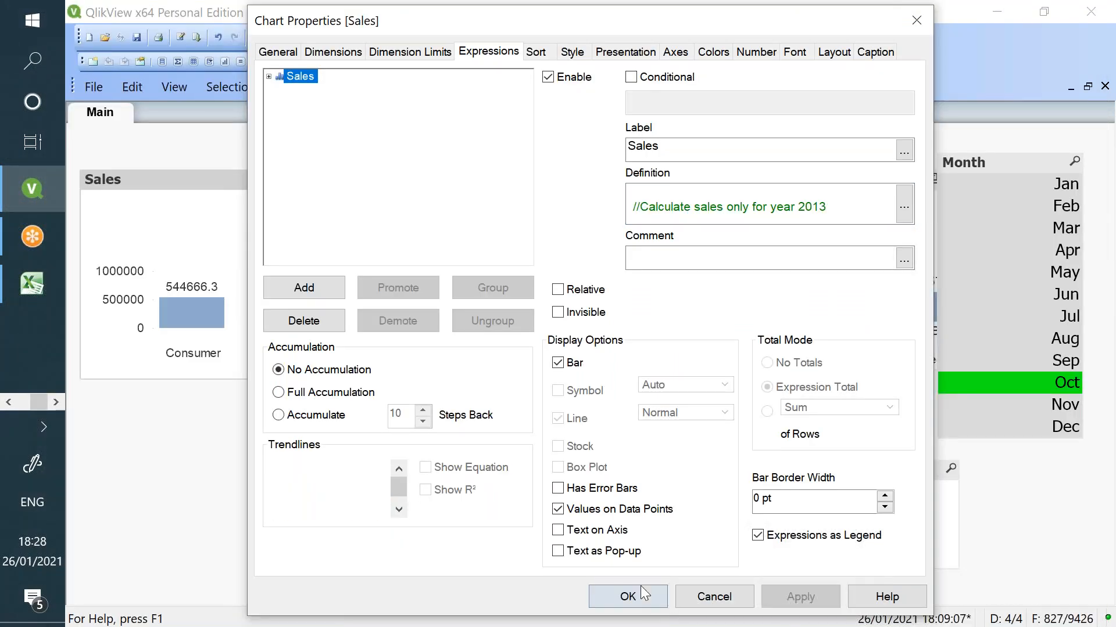
click(640, 588)
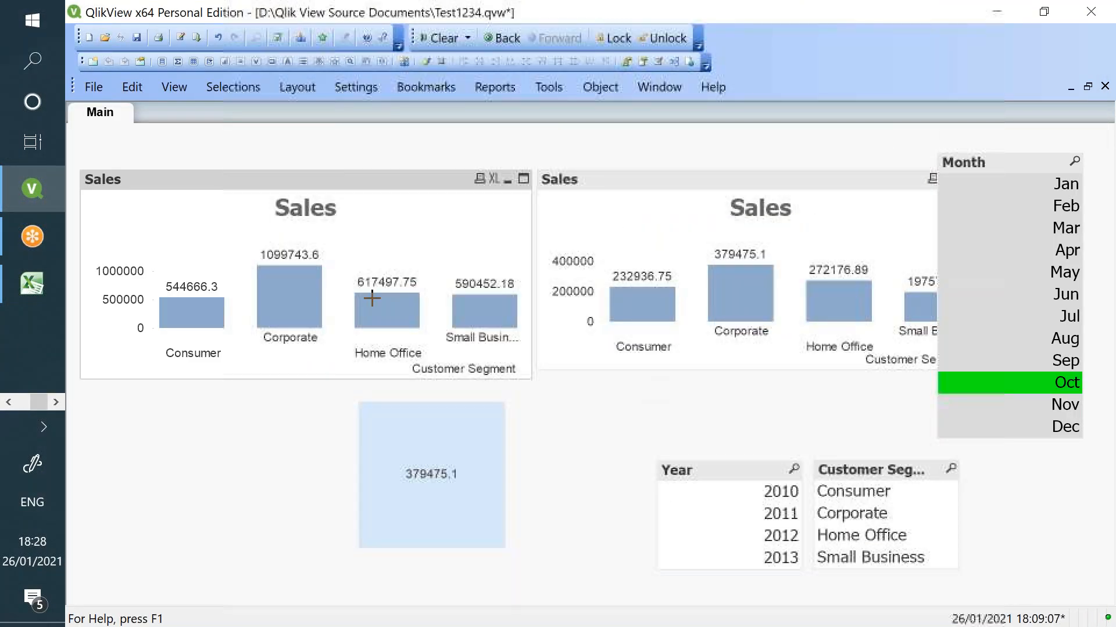
- Select 2013 in the Year list box and deselect Oct so all months count
click(714, 558)
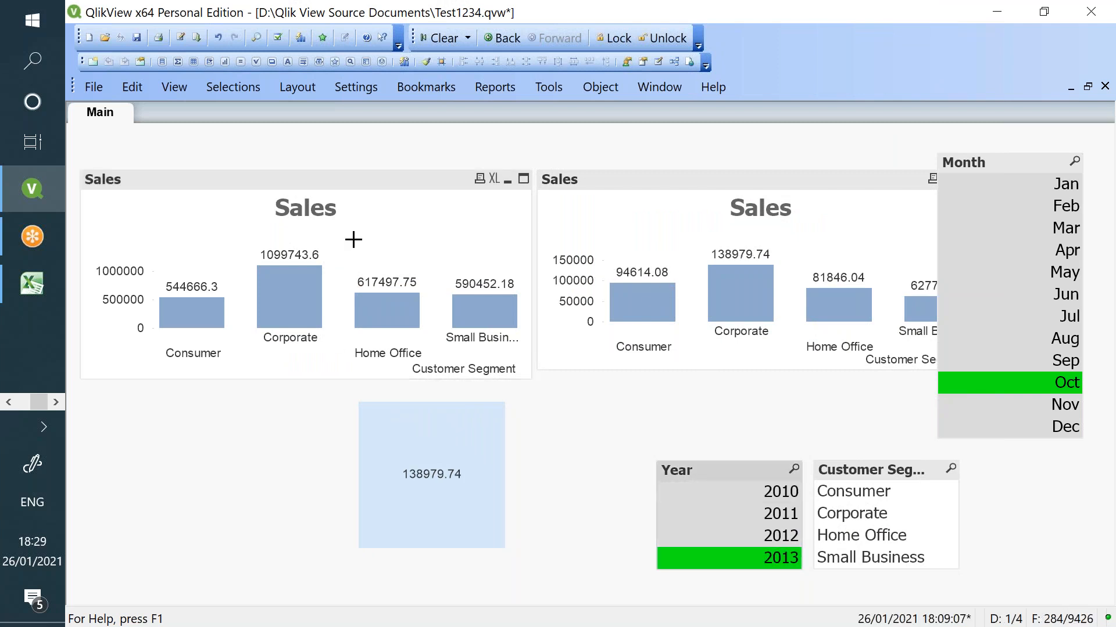
click(1066, 385)
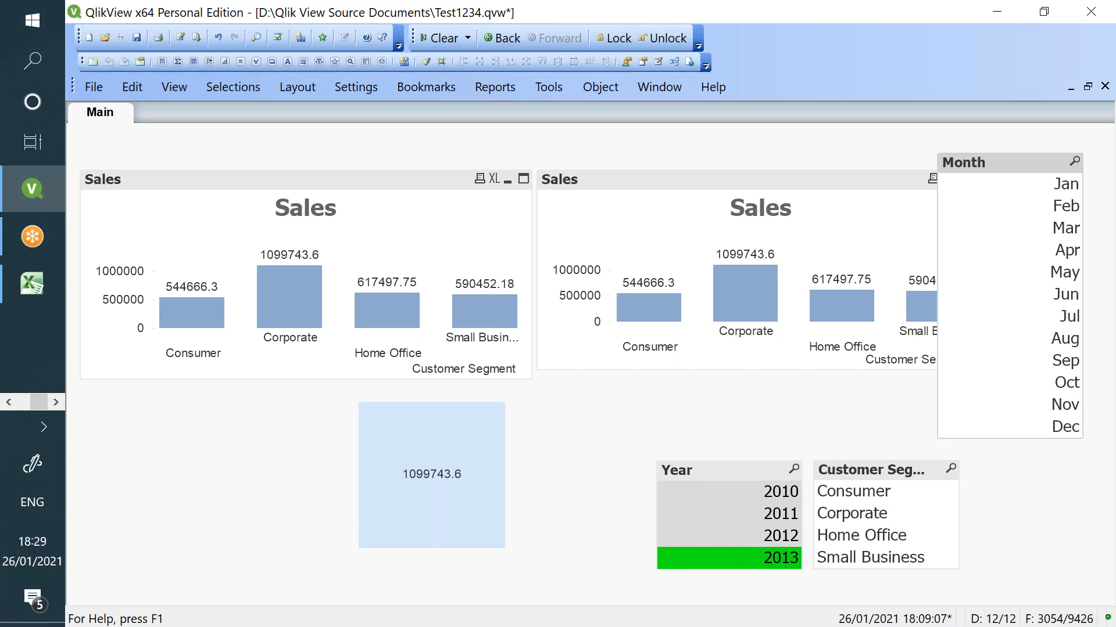
right_click(439, 249)
- Set the Sales expression's years to {2010, 2011, 2012}, apply, and select 2010–2012 in Year
click(497, 263)
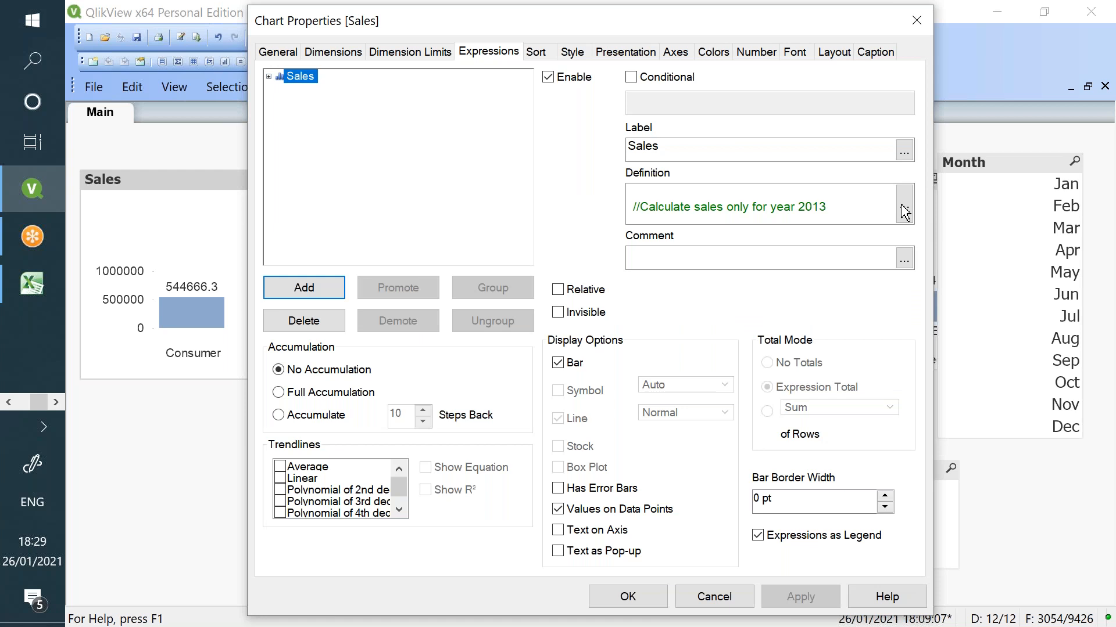
click(905, 213)
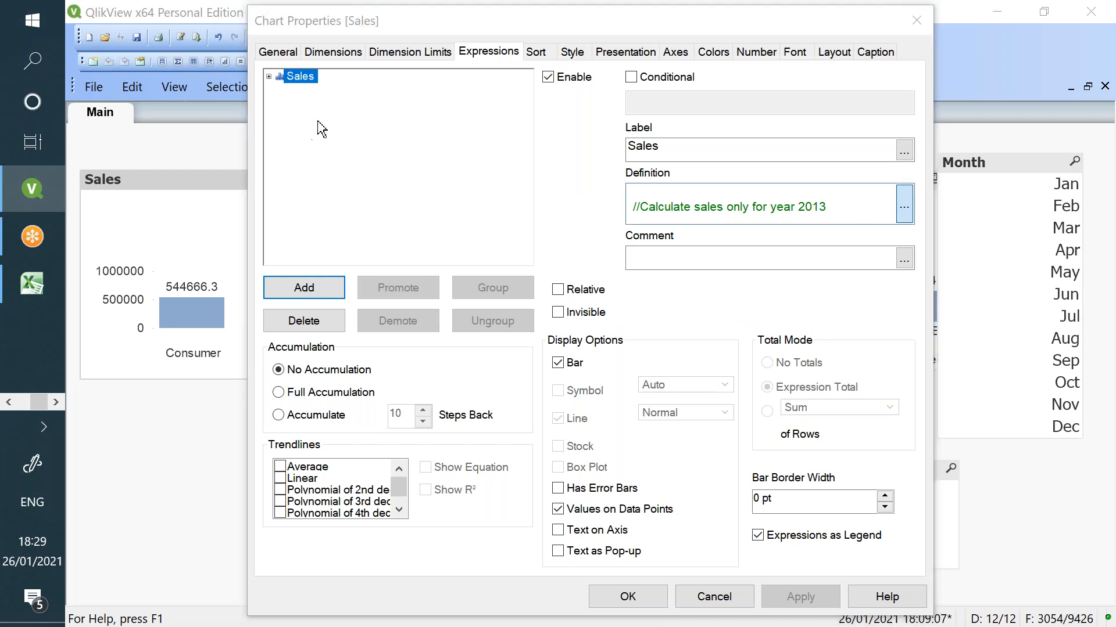
key(BackSpace)
text(0, 2011, 2012)
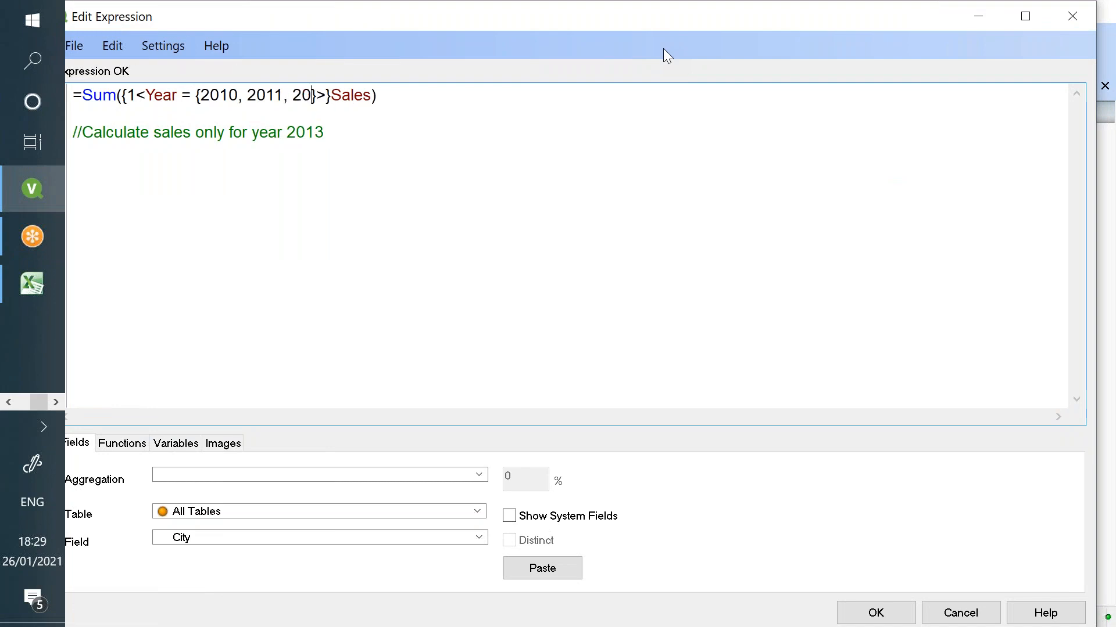
click(876, 613)
click(800, 595)
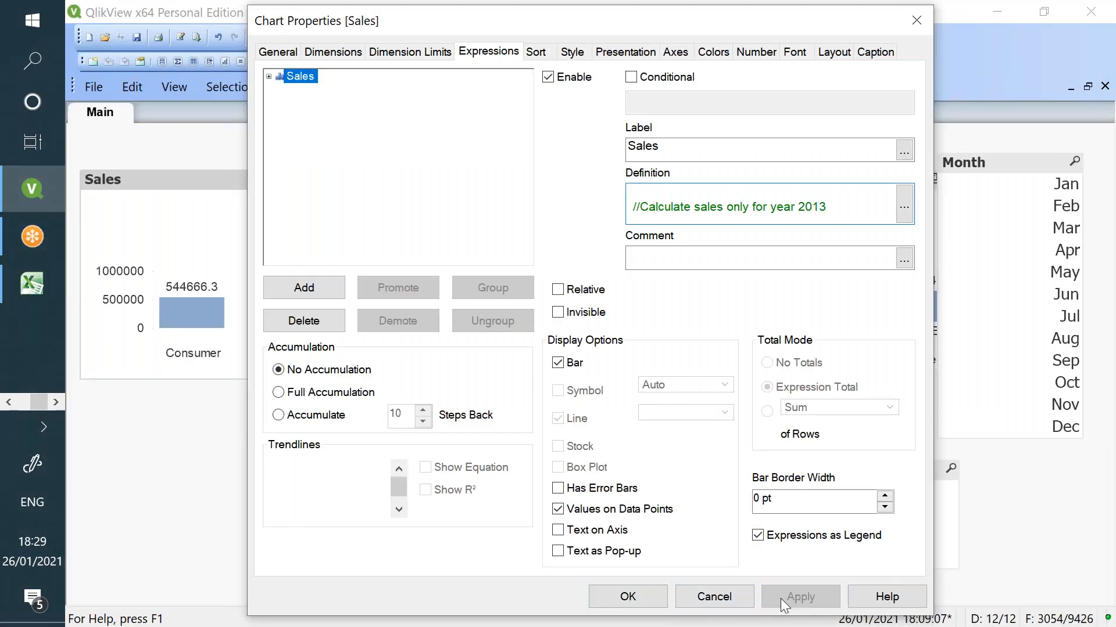
click(648, 595)
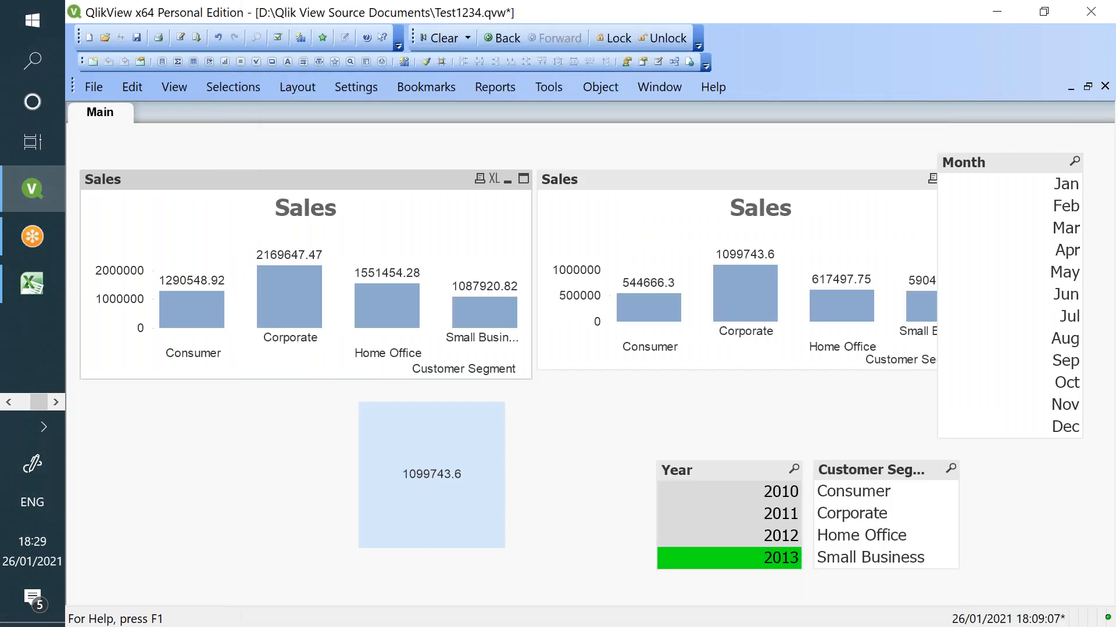
click(755, 559)
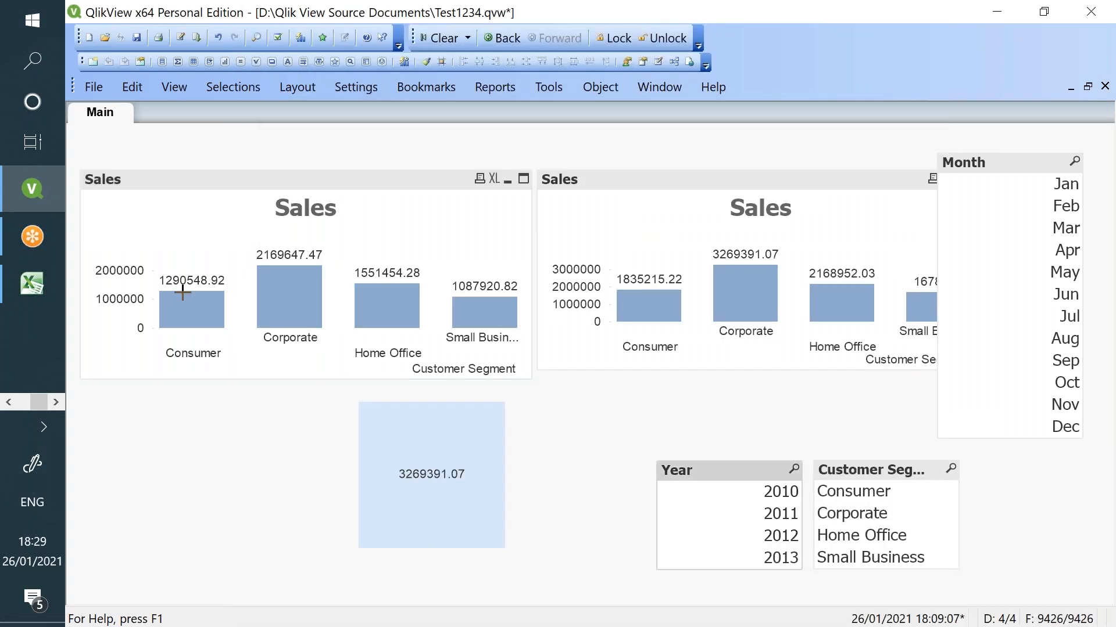
drag(771, 493, 776, 539)
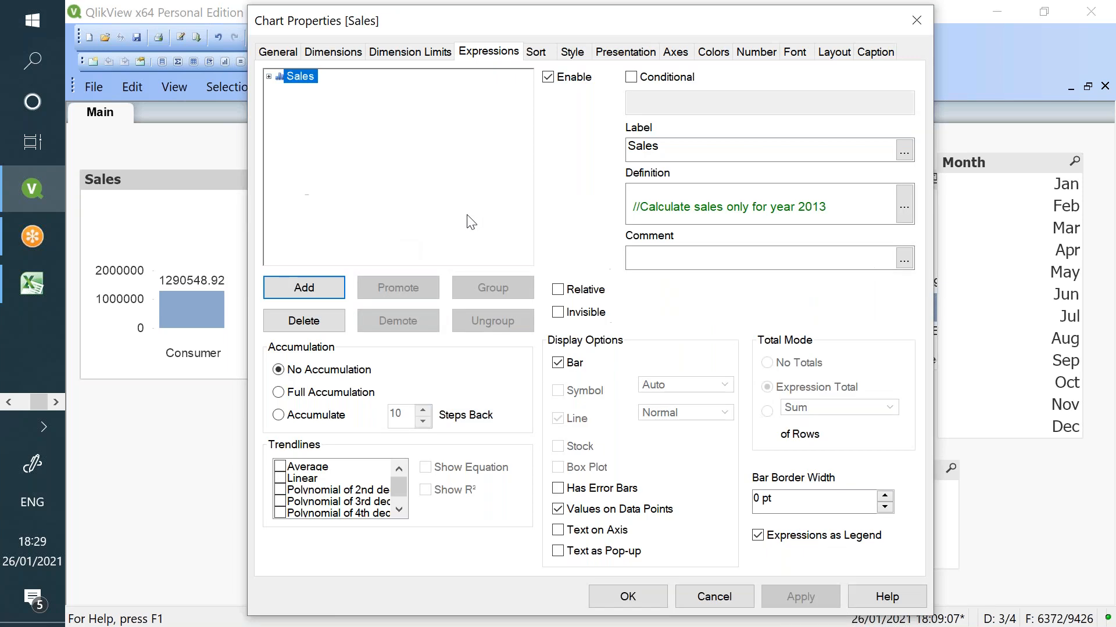
- Rewrite the Sales expression's year condition as Year -= {2013} and apply it
click(906, 213)
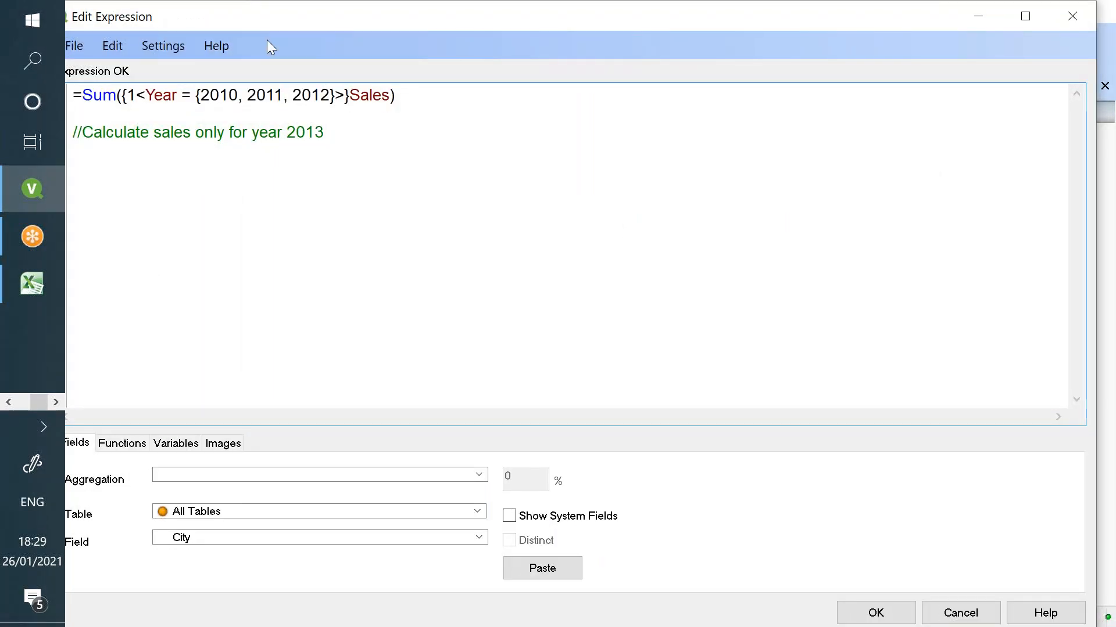
drag(264, 18, 339, 45)
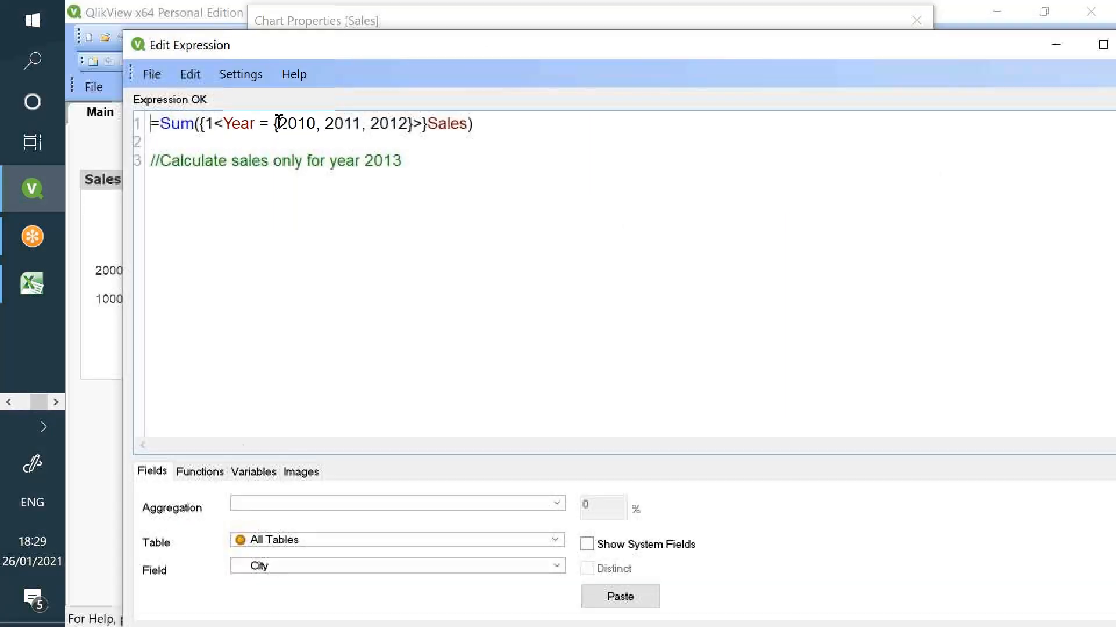
drag(277, 124, 402, 126)
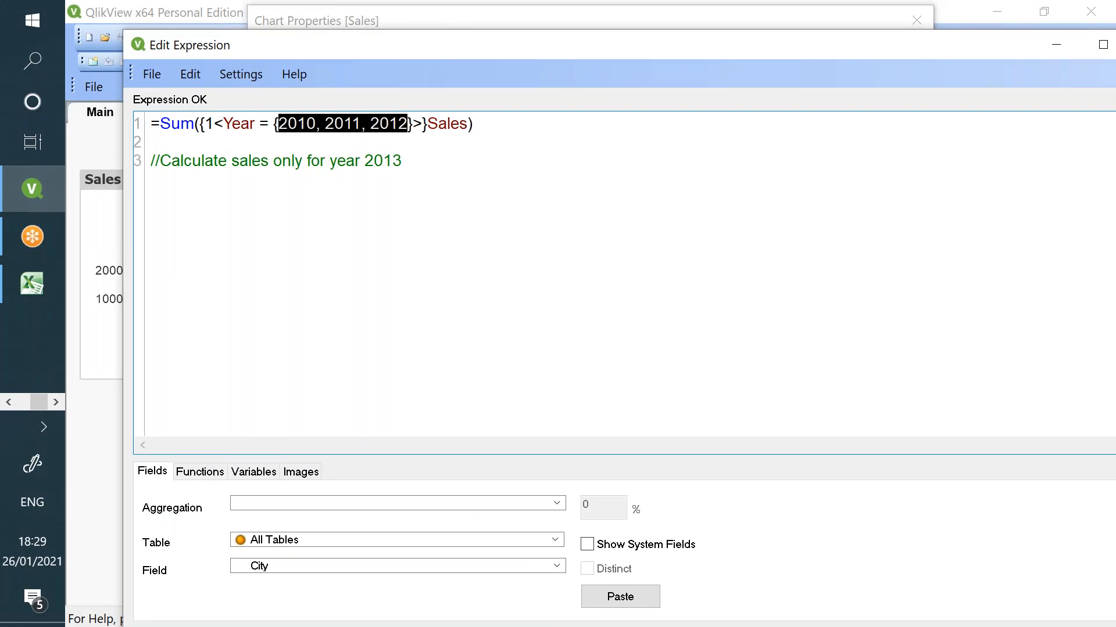
text(2013)
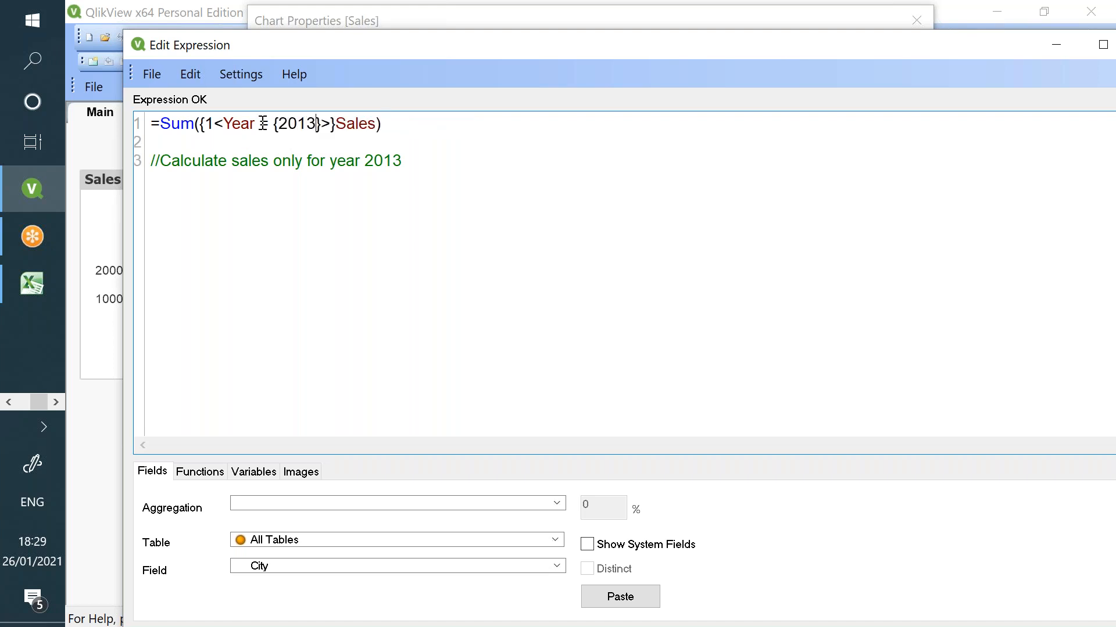
text(-)
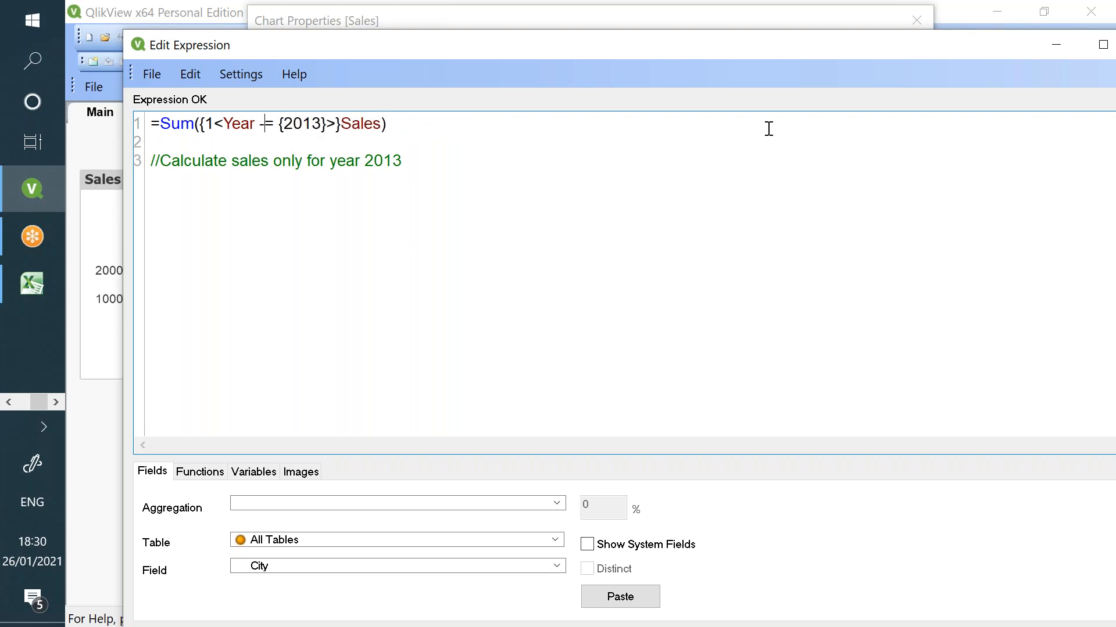
double_click(311, 123)
click(233, 124)
double_click(233, 125)
double_click(299, 125)
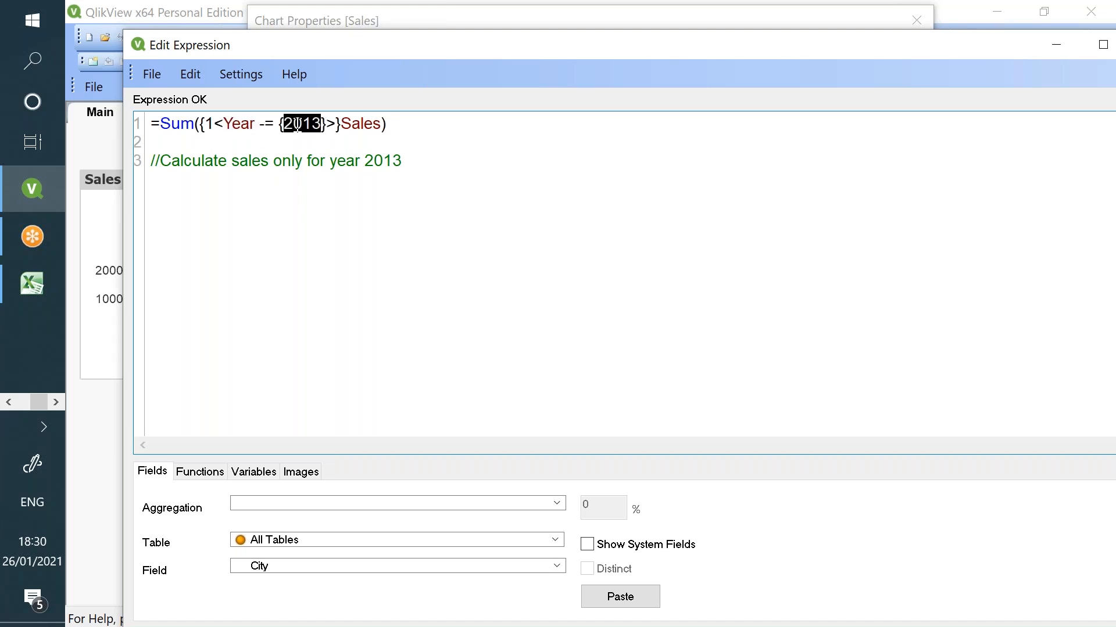
drag(511, 43, 489, 29)
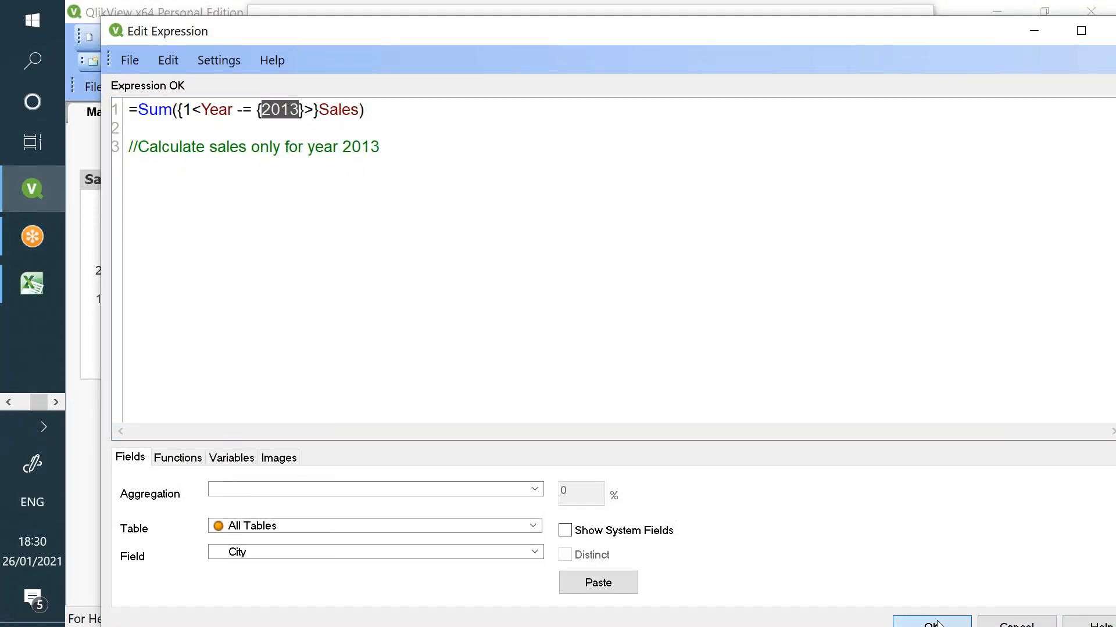
click(932, 622)
click(797, 599)
click(634, 599)
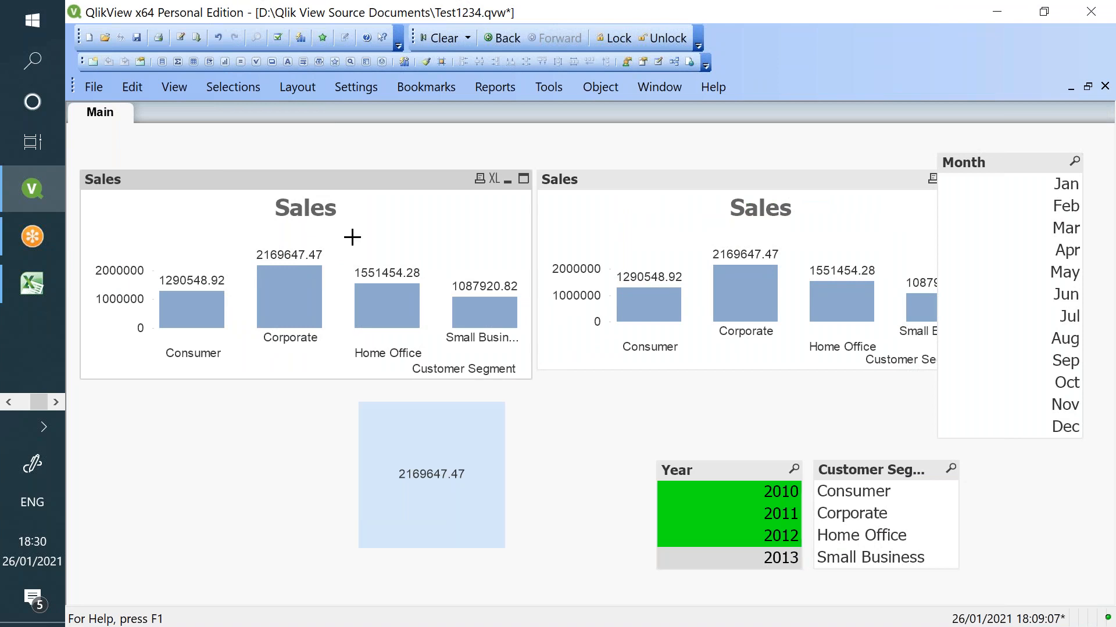
- Reselect years 2010 through 2012 in the Year list box
click(741, 535)
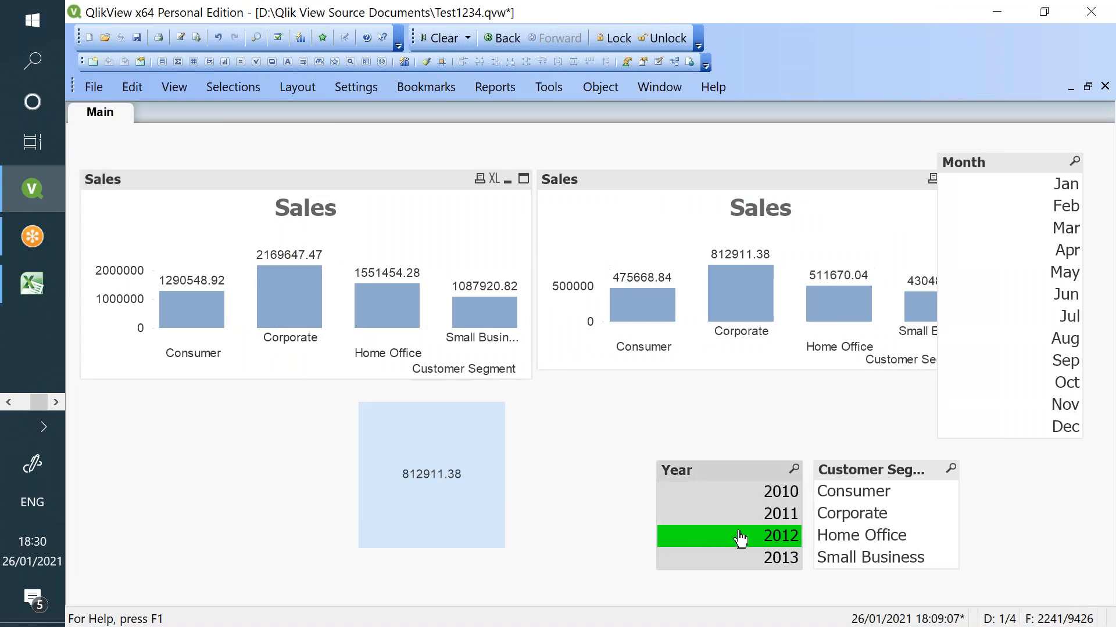
click(748, 535)
drag(766, 537, 719, 444)
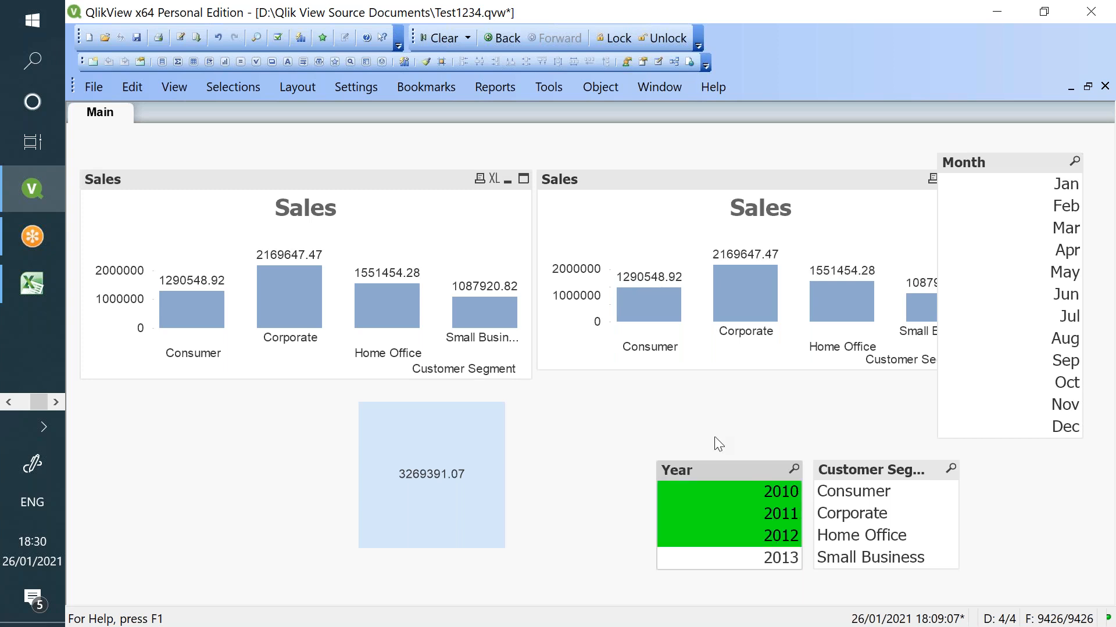
- Review the Sum({1<Year -= {2013}>}Sales) expression and close without changes
right_click(416, 241)
click(457, 258)
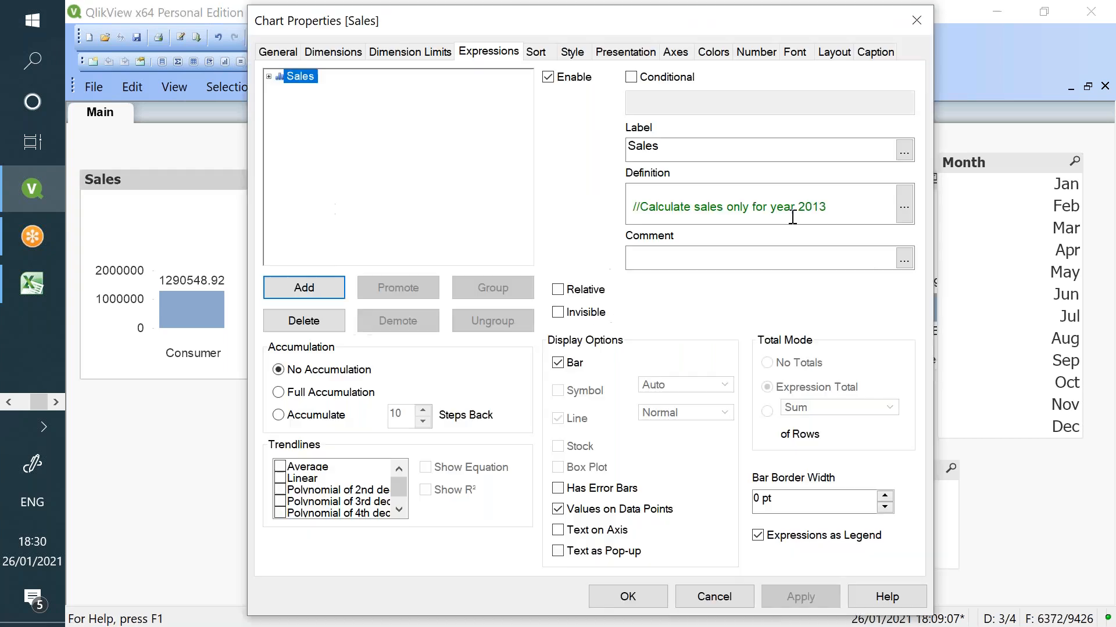
click(902, 213)
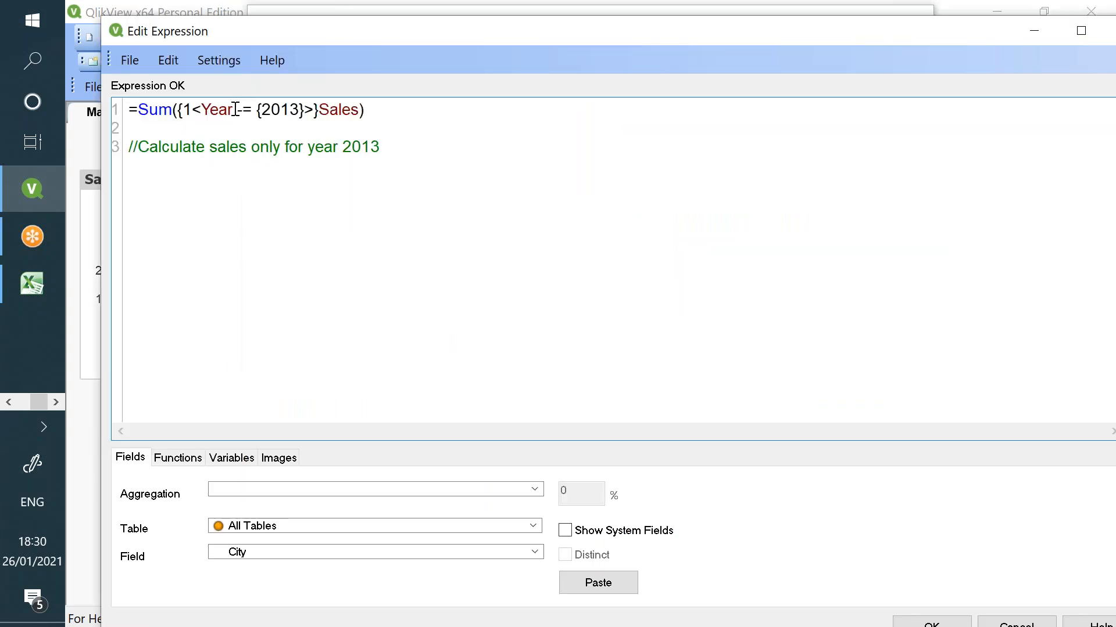
double_click(216, 112)
click(305, 110)
click(932, 623)
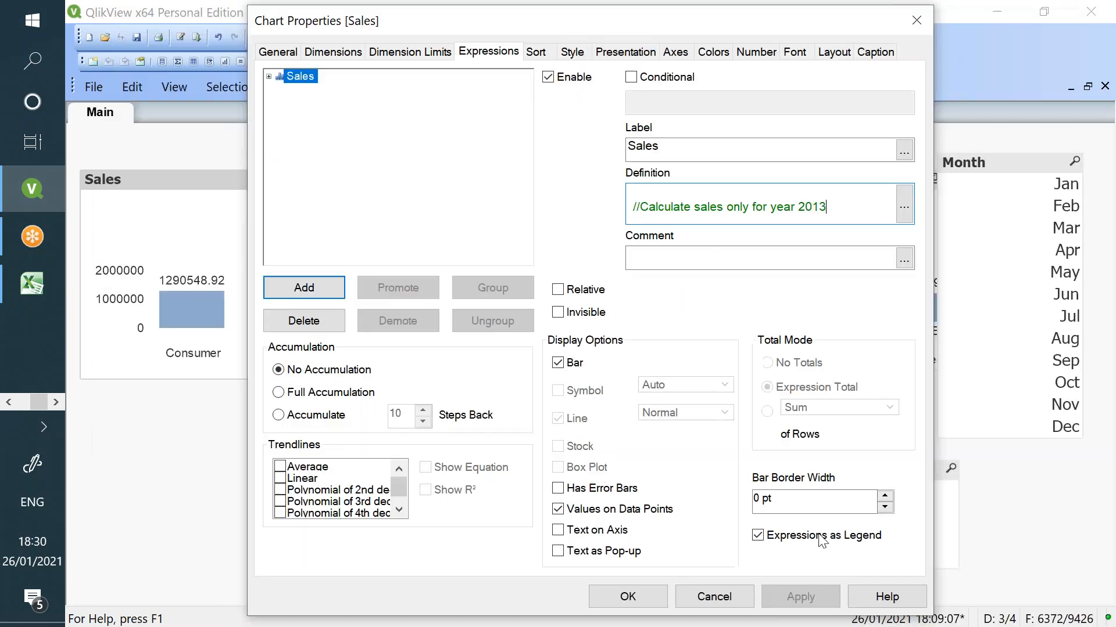
click(695, 601)
right_click(257, 458)
click(389, 224)
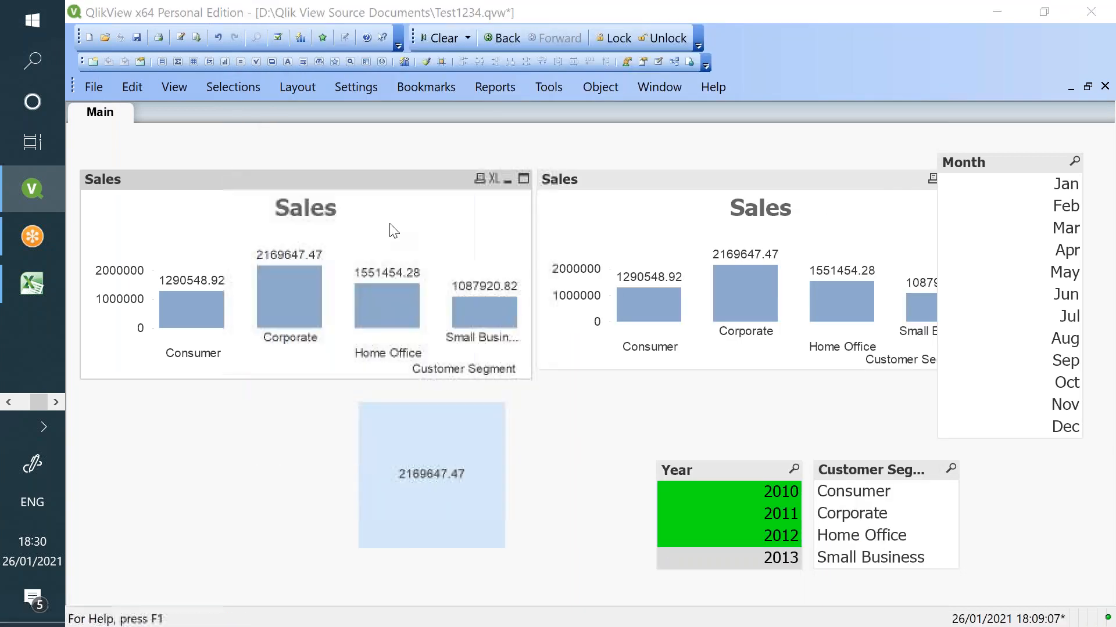
- Add an Order Priority list box and drag it below the left Sales chart
click(355, 182)
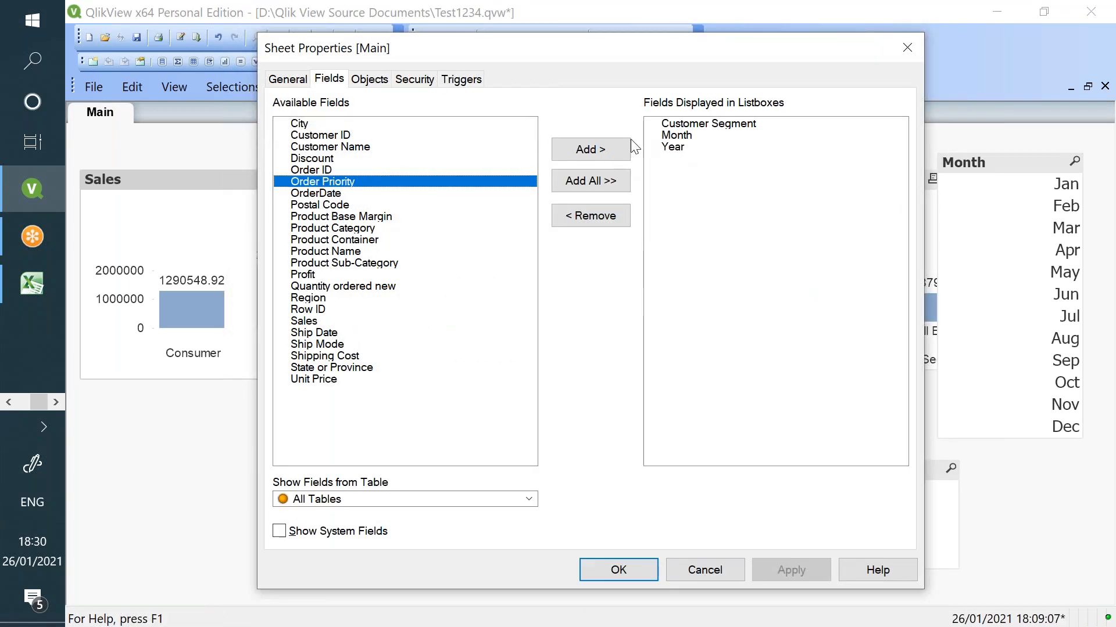
click(590, 149)
click(791, 570)
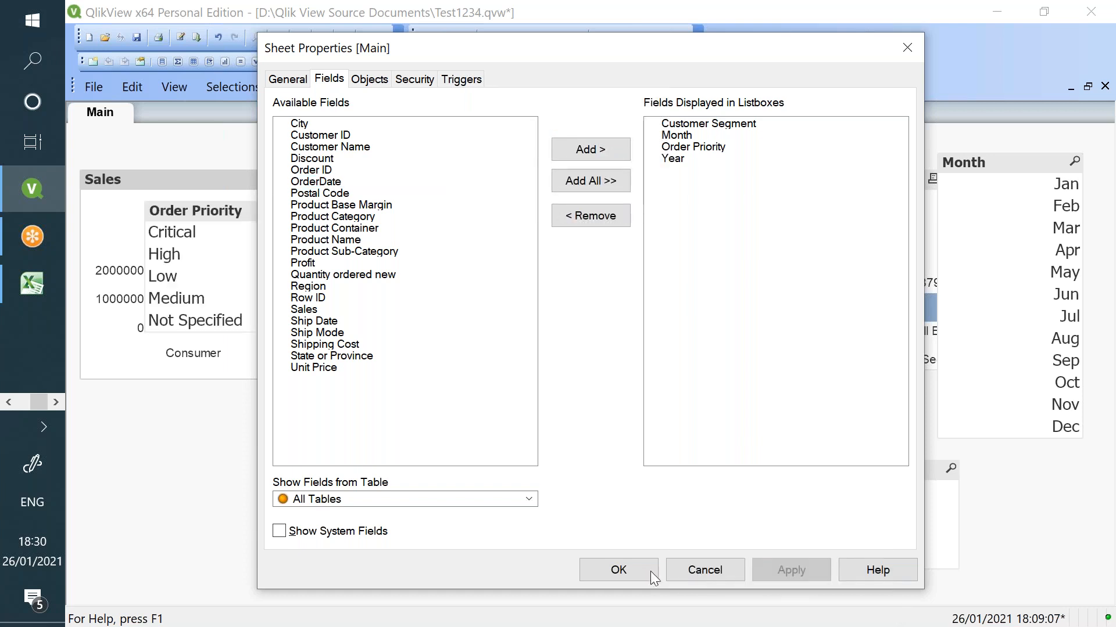
click(650, 571)
drag(253, 216, 282, 423)
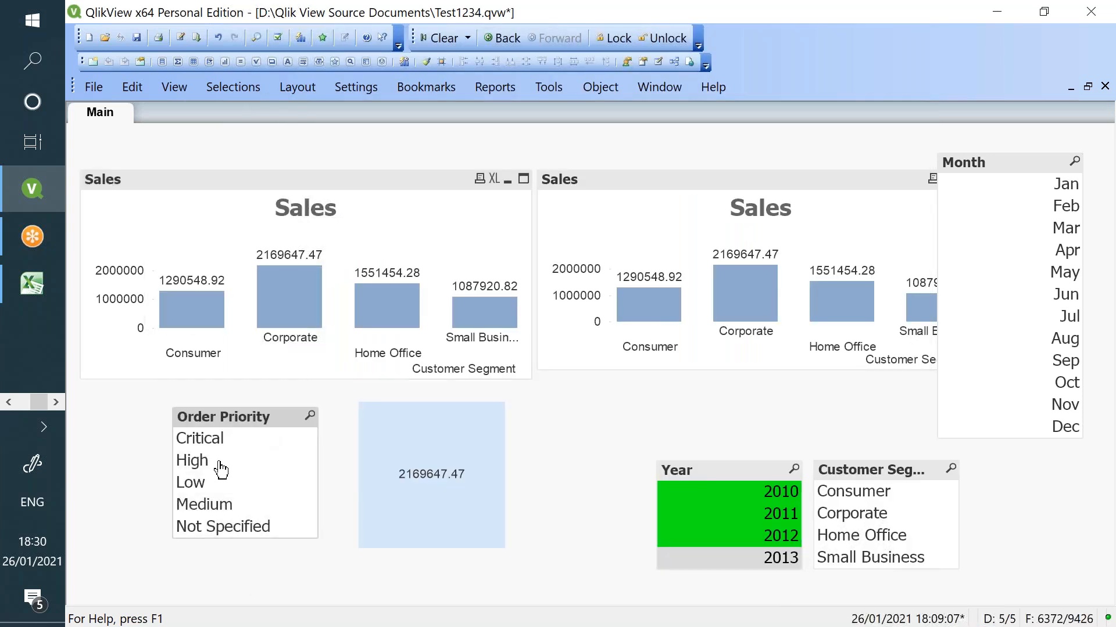
right_click(367, 267)
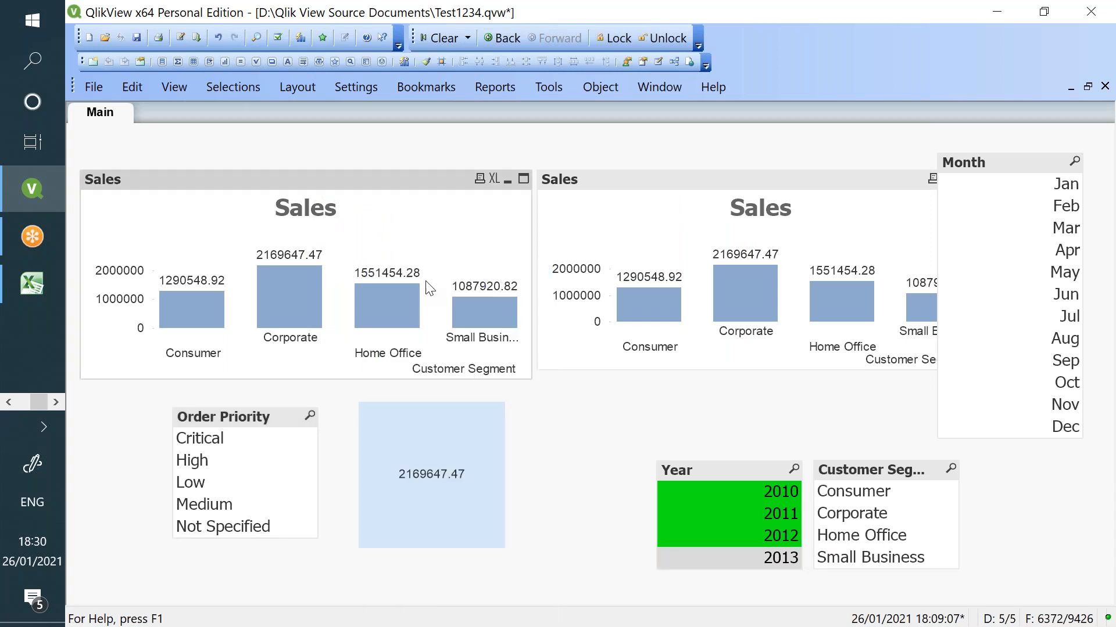
click(430, 280)
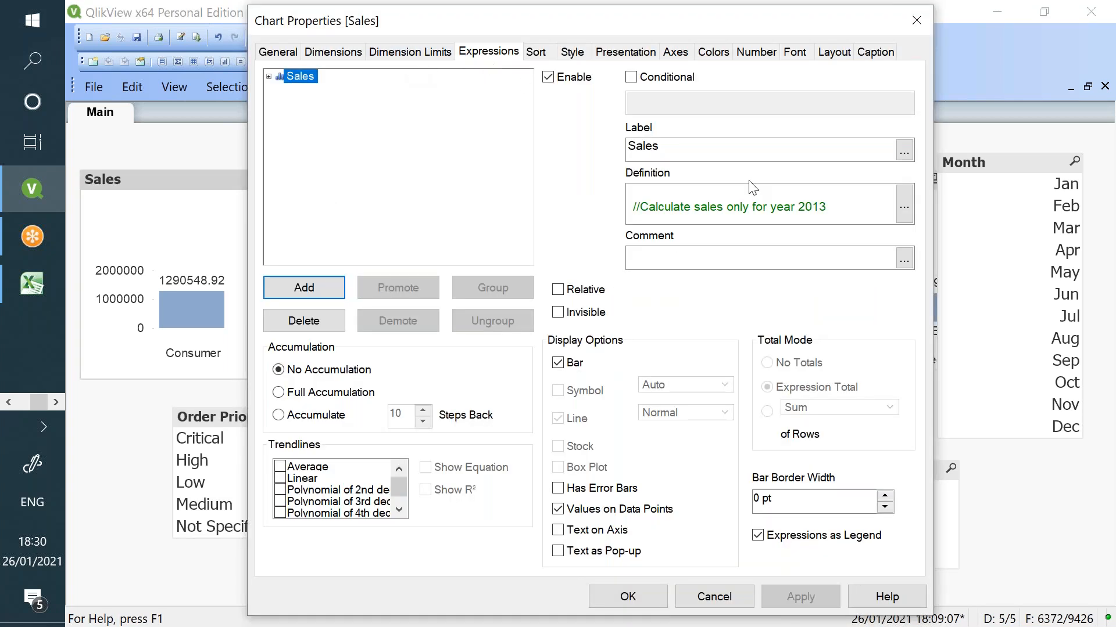
- Append an [Order Priority] = {'High'} condition after the Year exclusion in the Sales expression
click(900, 210)
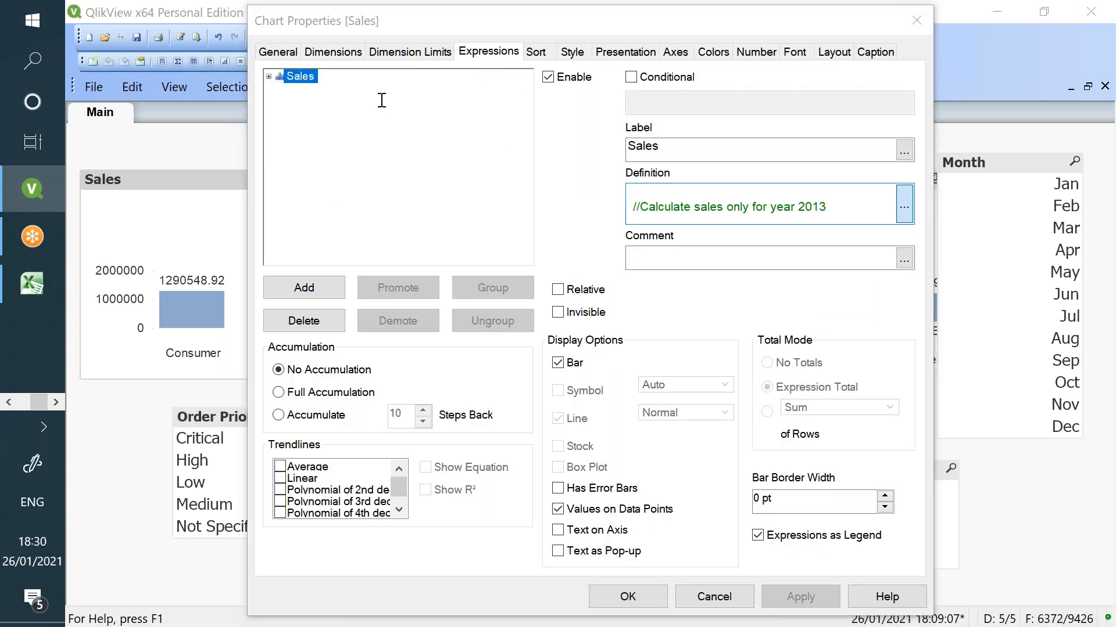
drag(305, 109, 206, 110)
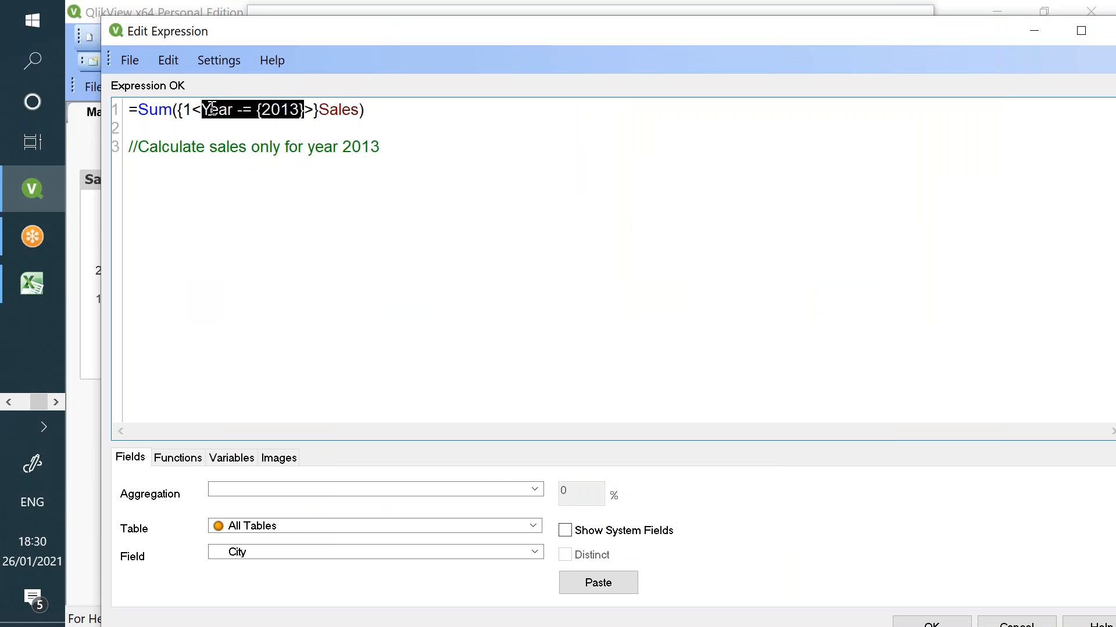
click(307, 111)
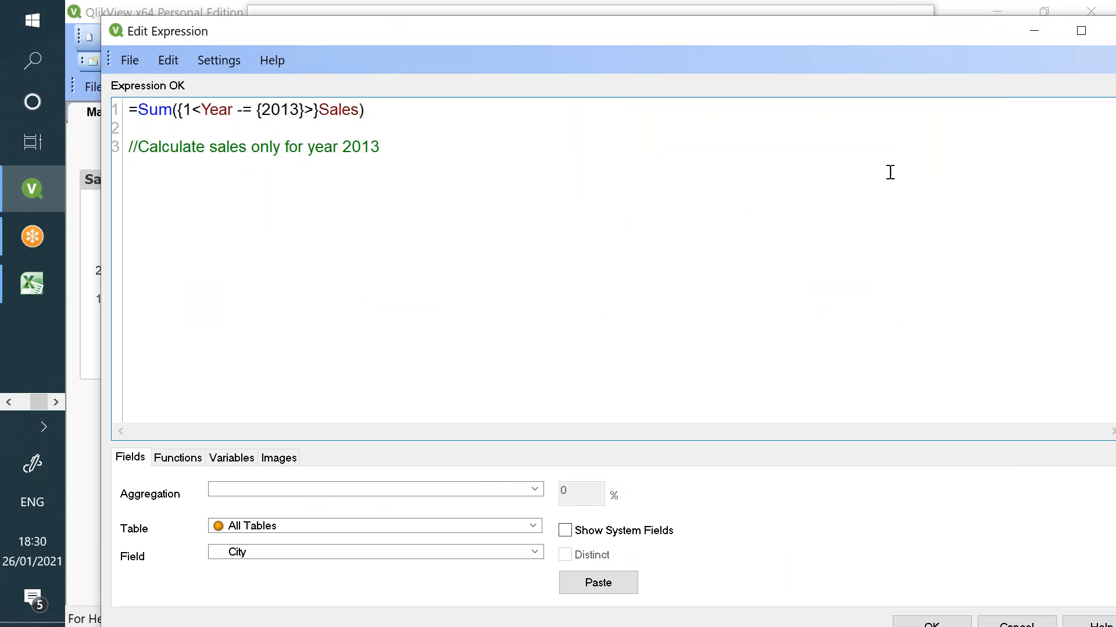
text(, )
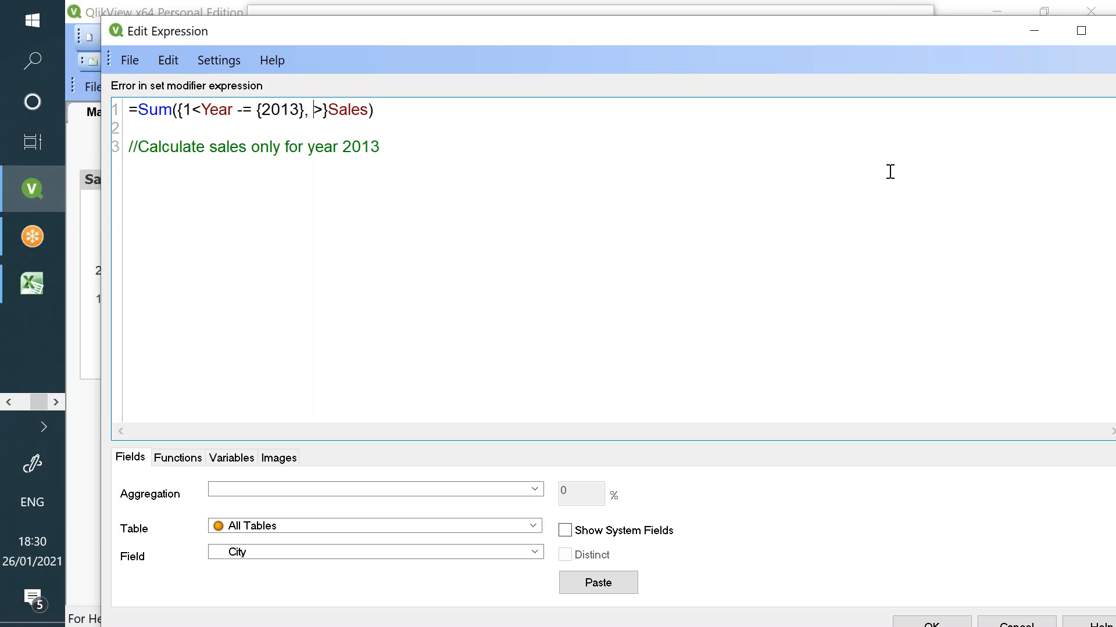
text(ord)
key(Down)
key(Down)
key(Return)
text(= )
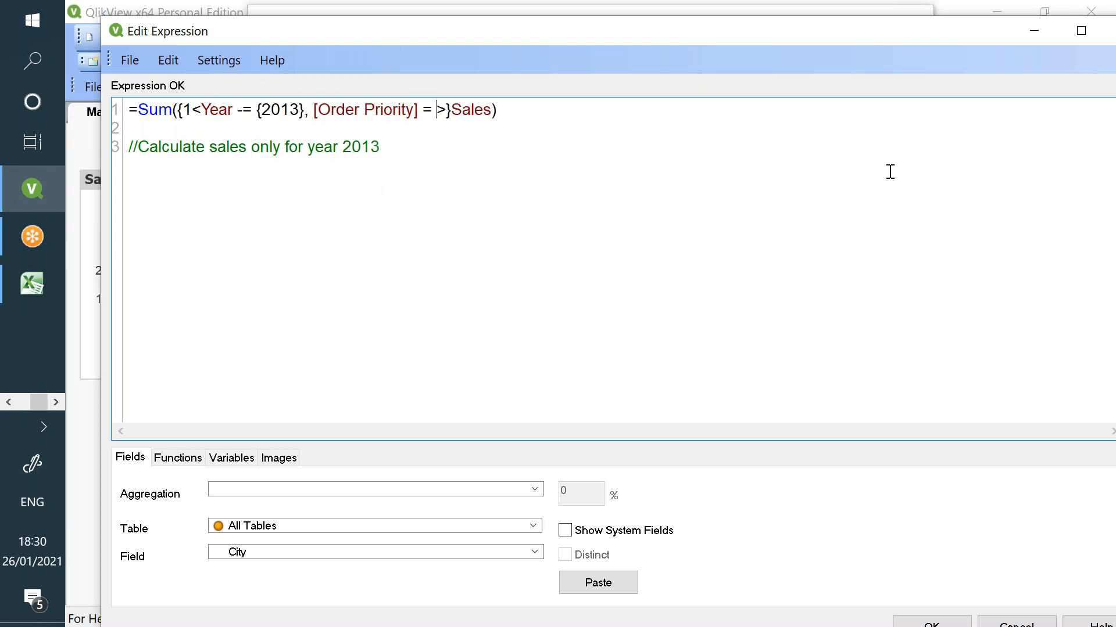
text({}")
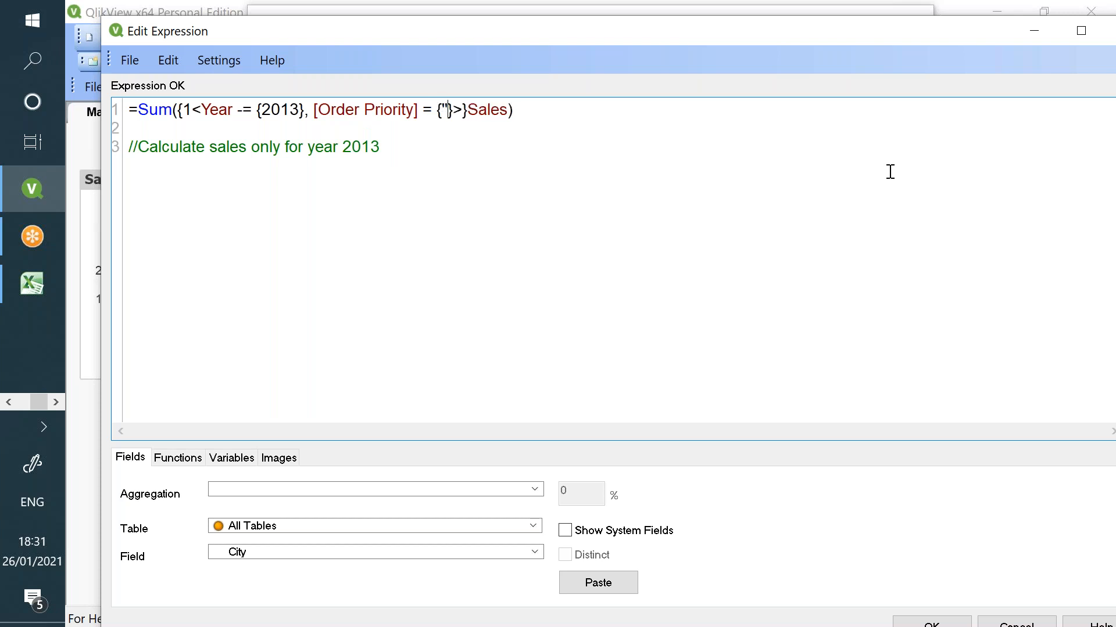
text(High)
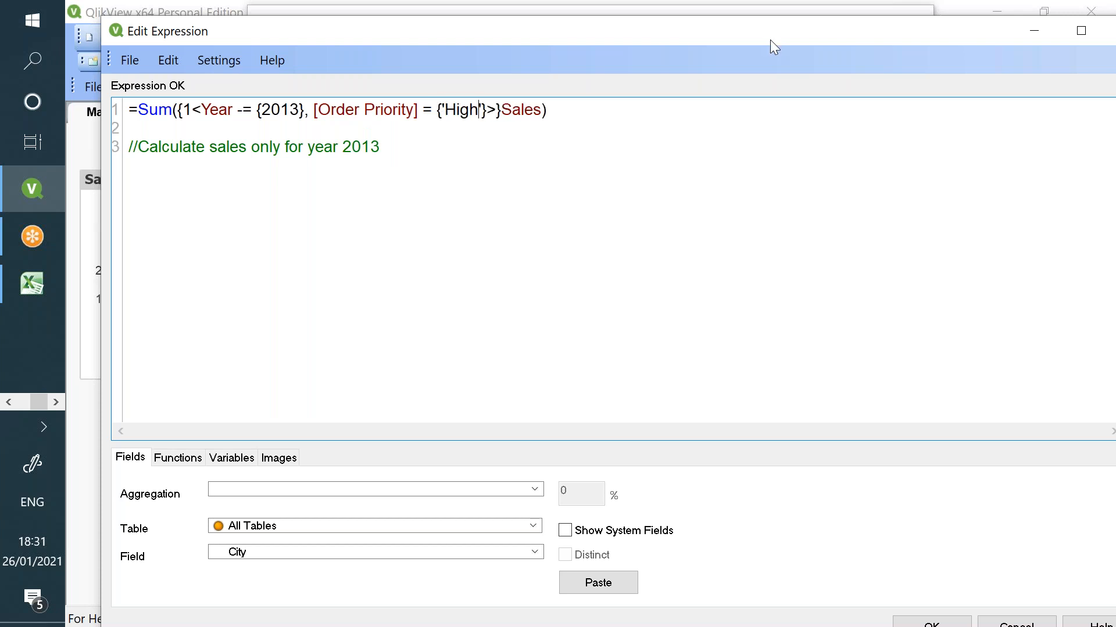
- Check and apply the new expression, then filter the sheet to High order priority
double_click(469, 110)
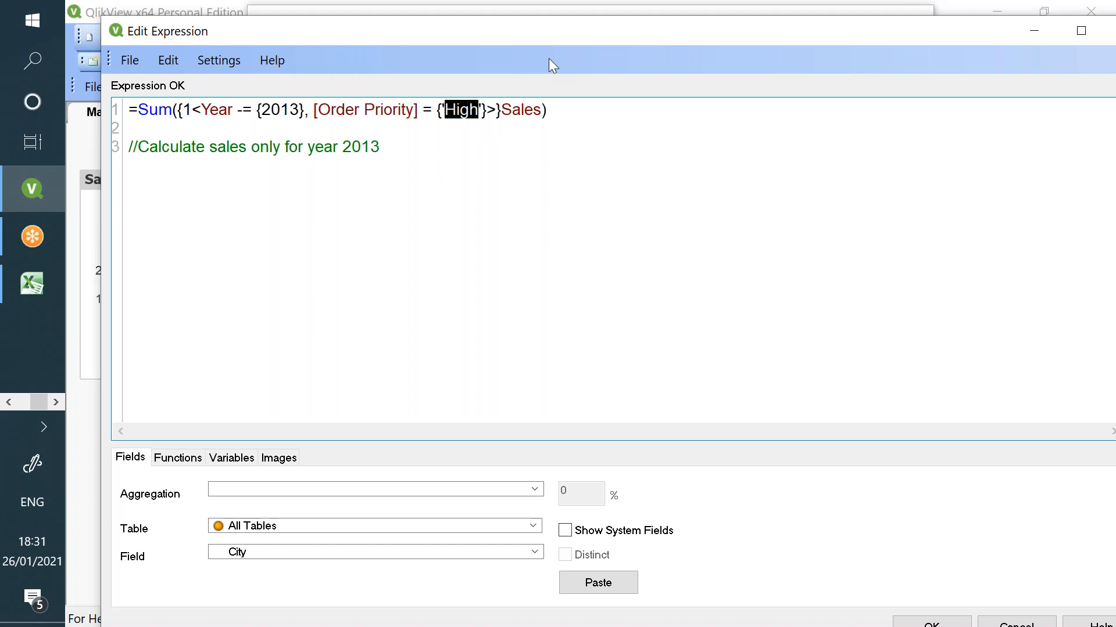
drag(528, 39, 525, 38)
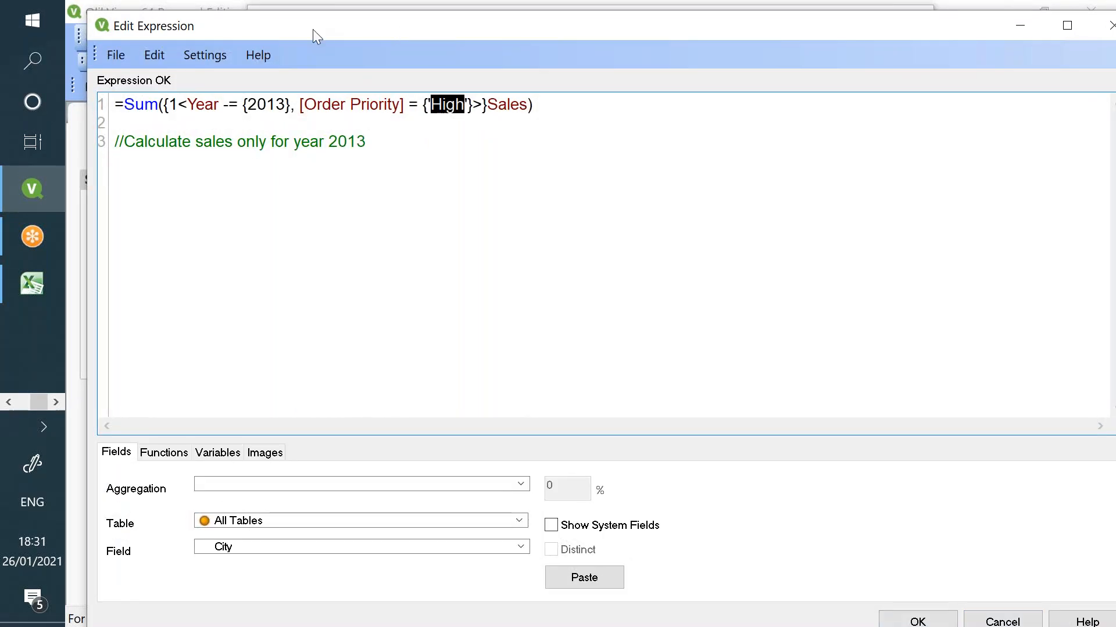
double_click(269, 108)
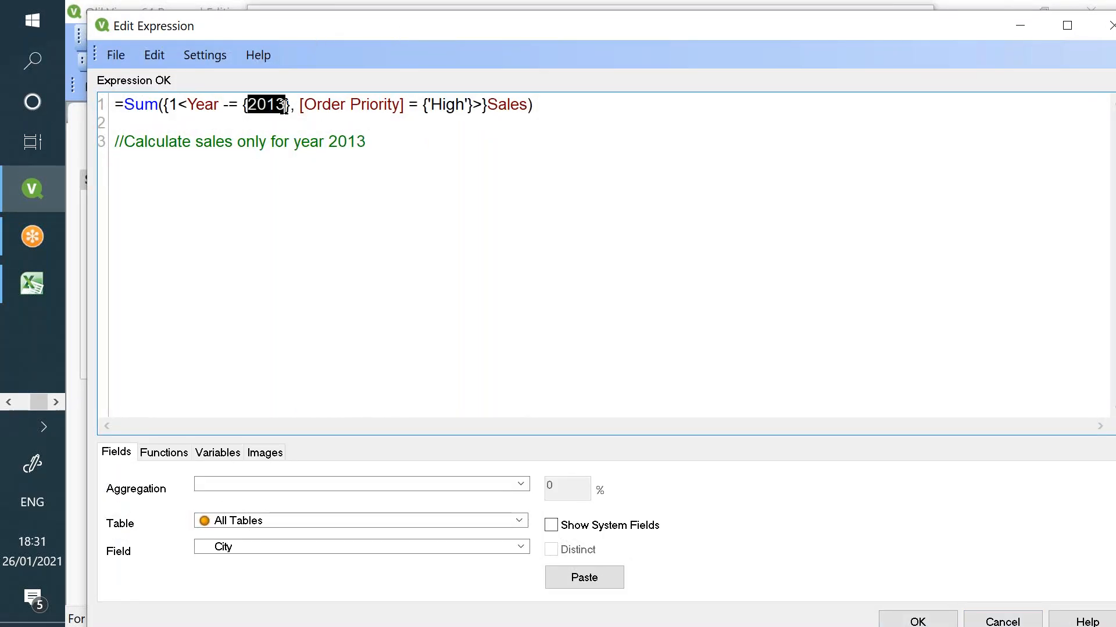
drag(306, 104, 404, 104)
double_click(435, 104)
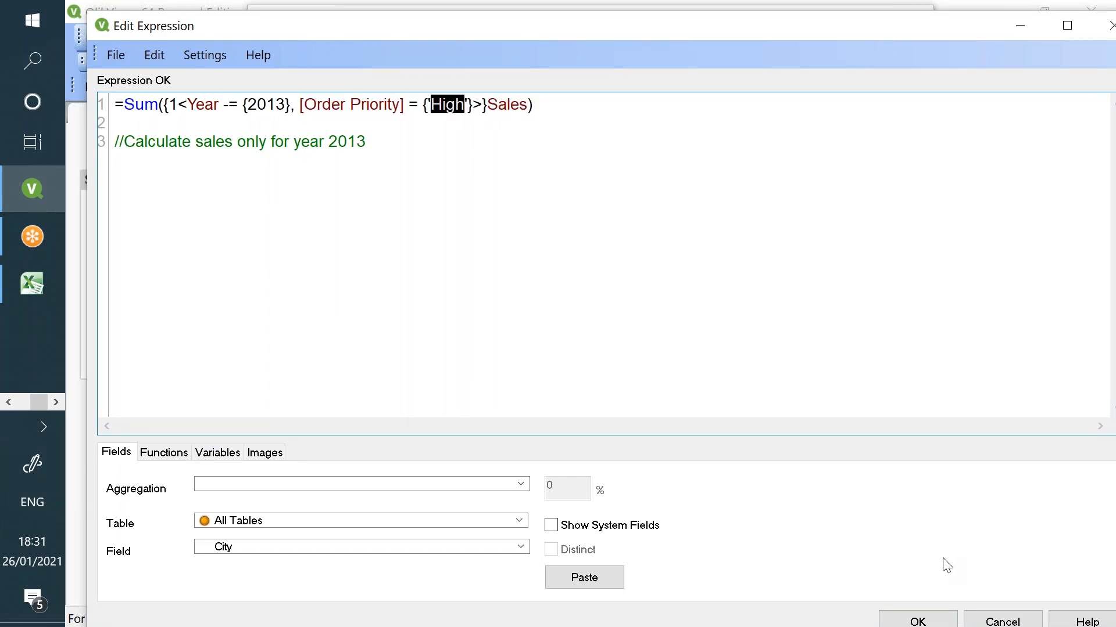
click(918, 620)
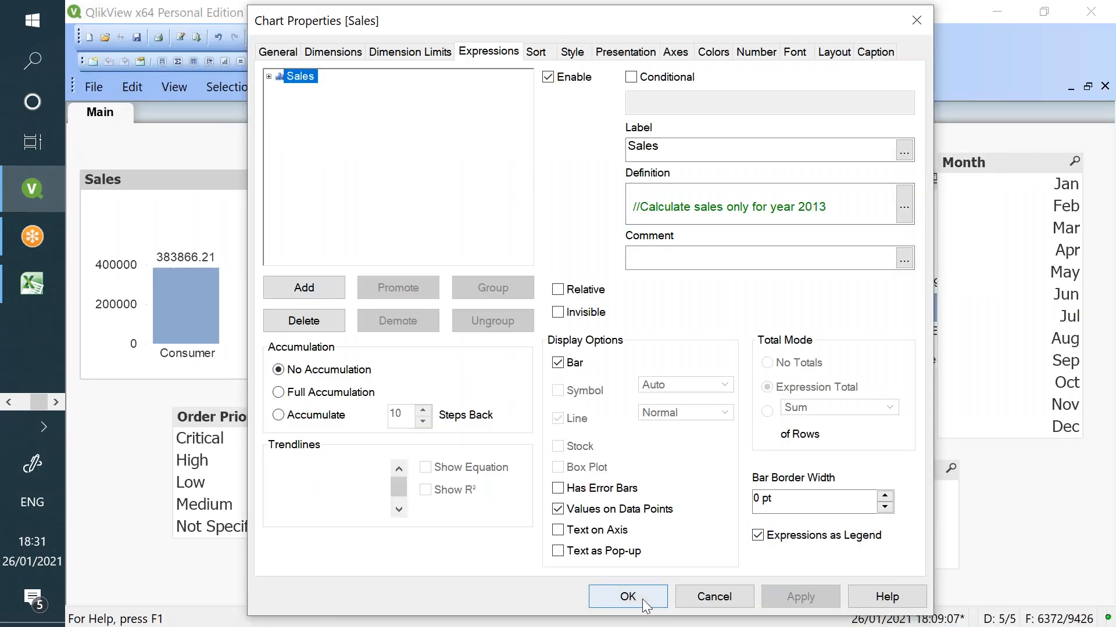
click(631, 596)
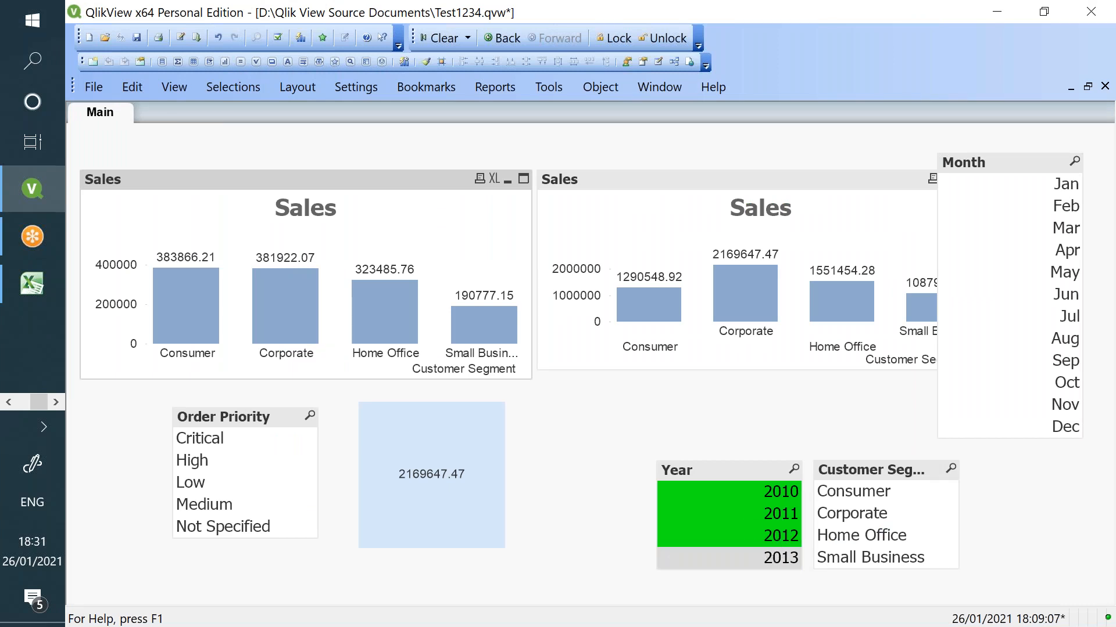
click(238, 459)
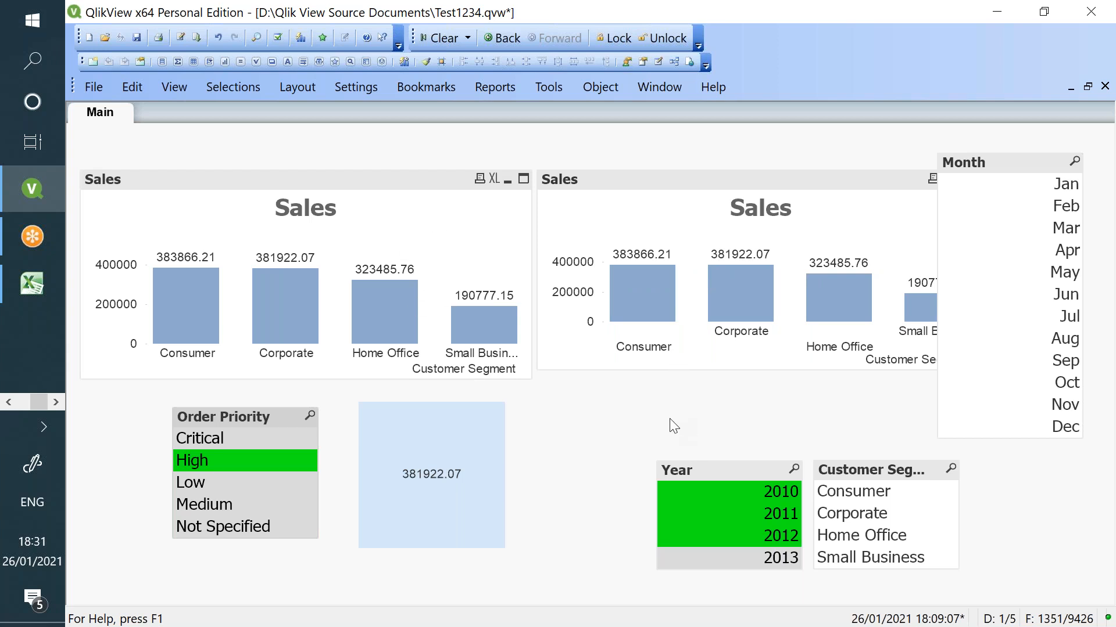
- Add a Month = {'Jan'} condition to the left Sales chart's expression
right_click(345, 194)
click(388, 202)
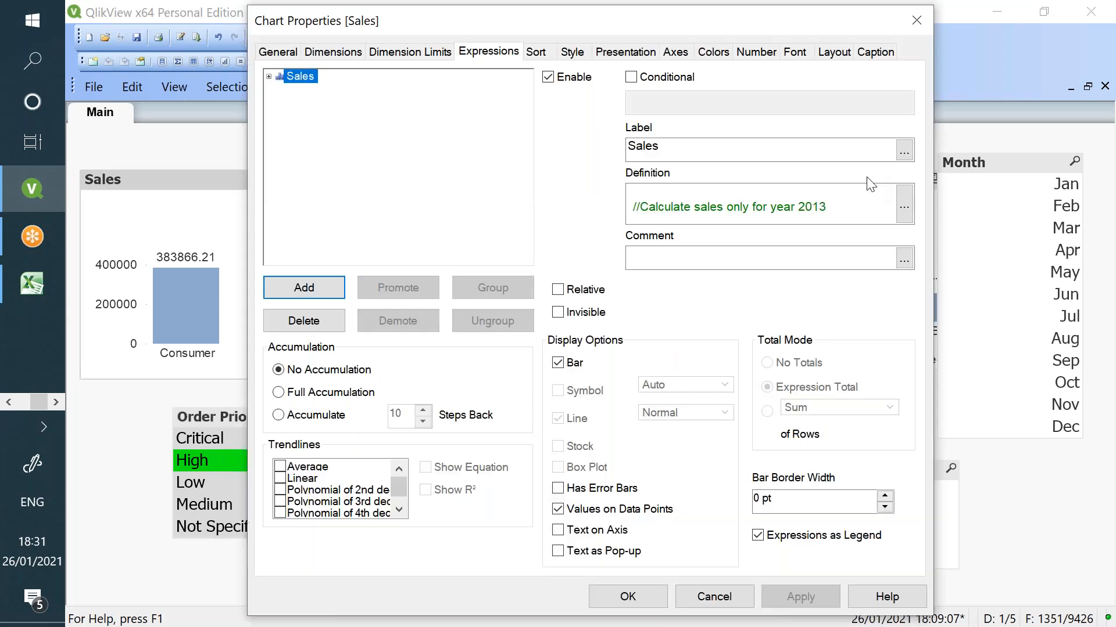
click(904, 204)
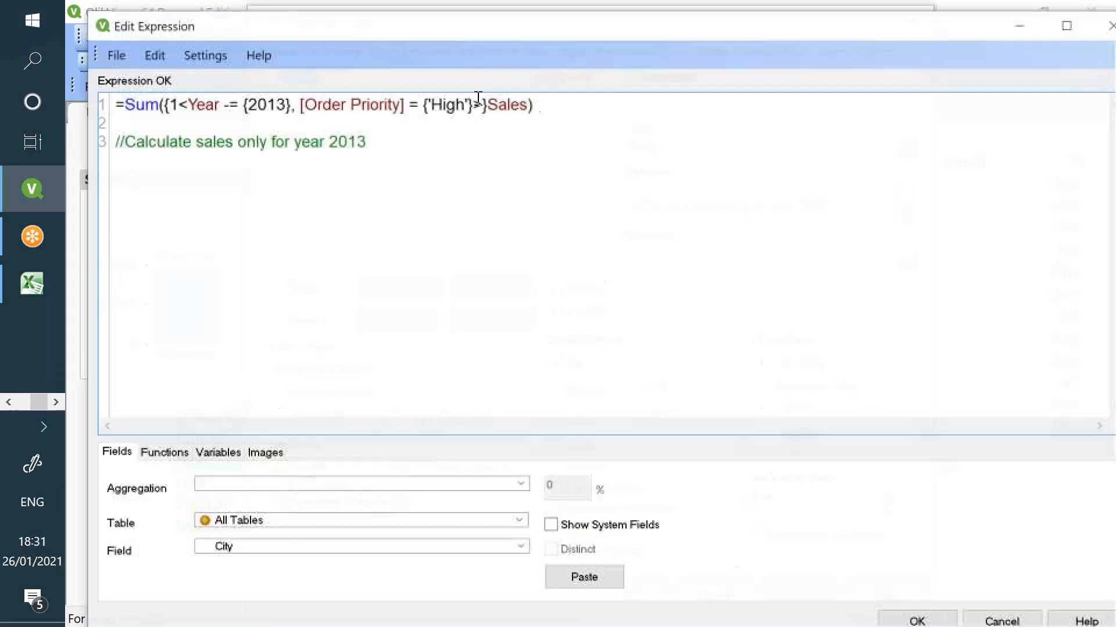
click(477, 99)
text(, Month = )
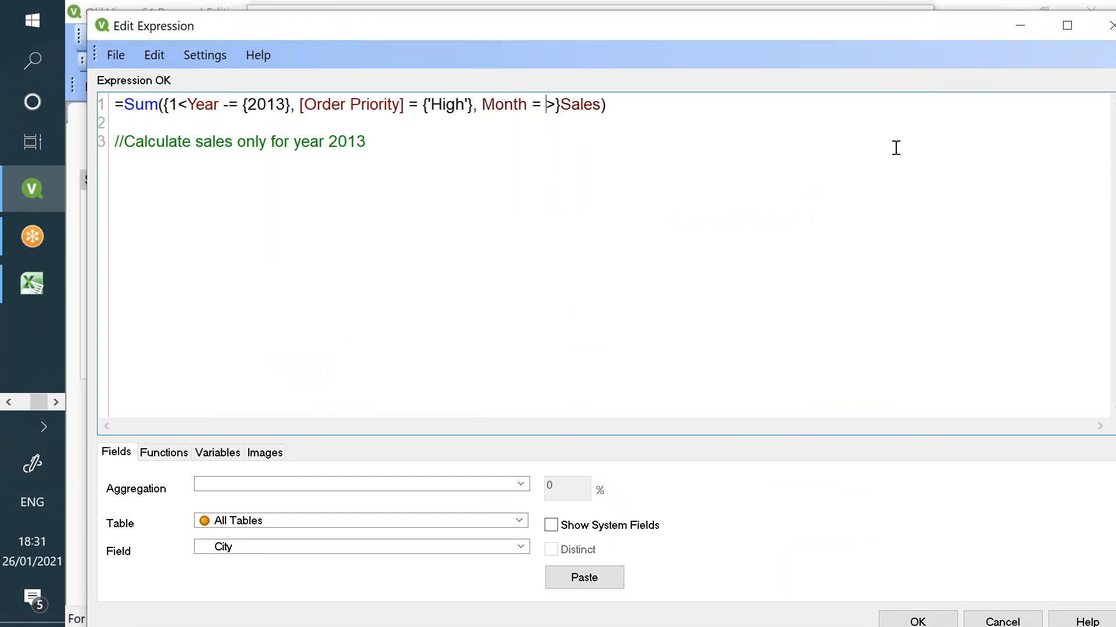
text({}'')
key(Left)
text(Jan)
- Lowercase the month value to 'jan' and apply, leaving the chart with no data
drag(243, 28, 567, 262)
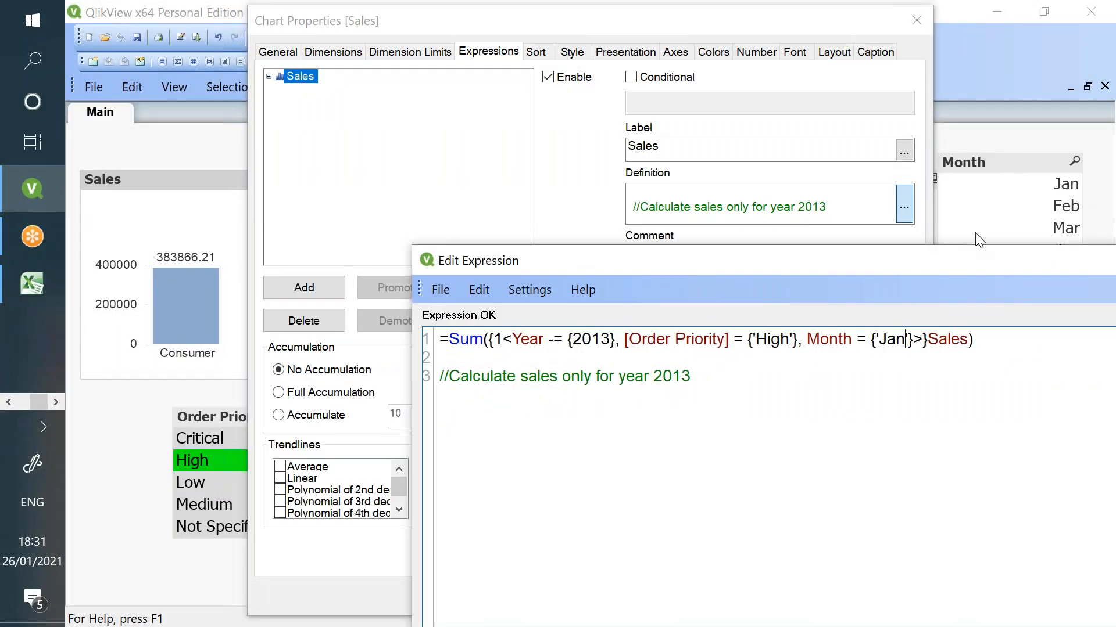
click(885, 339)
key(BackSpace)
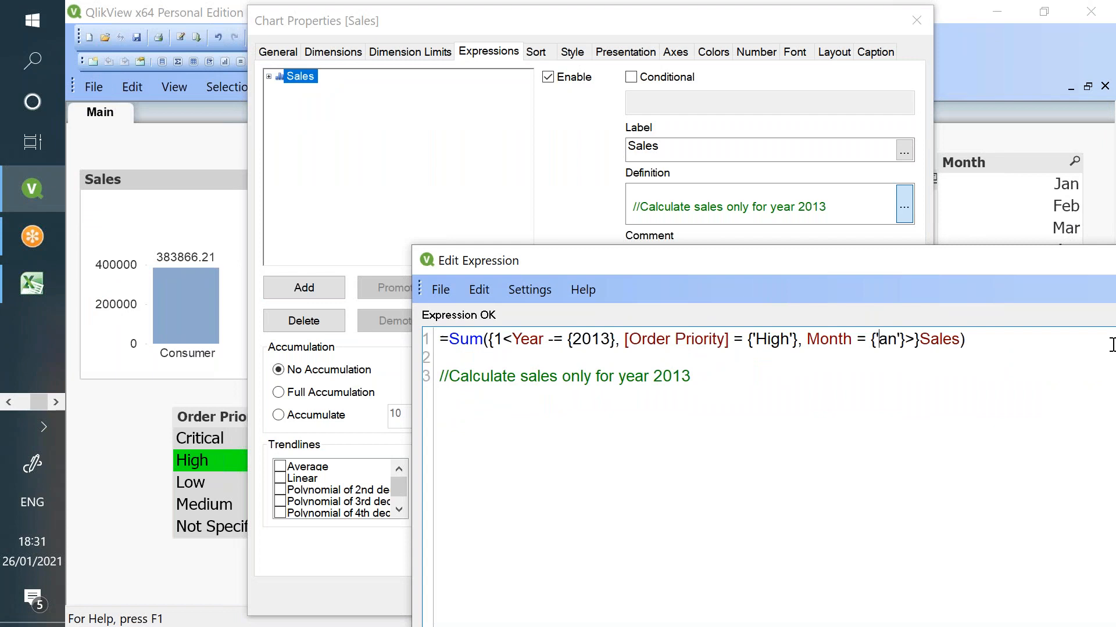
text(J)
key(BackSpace)
text(j)
drag(988, 260, 622, 34)
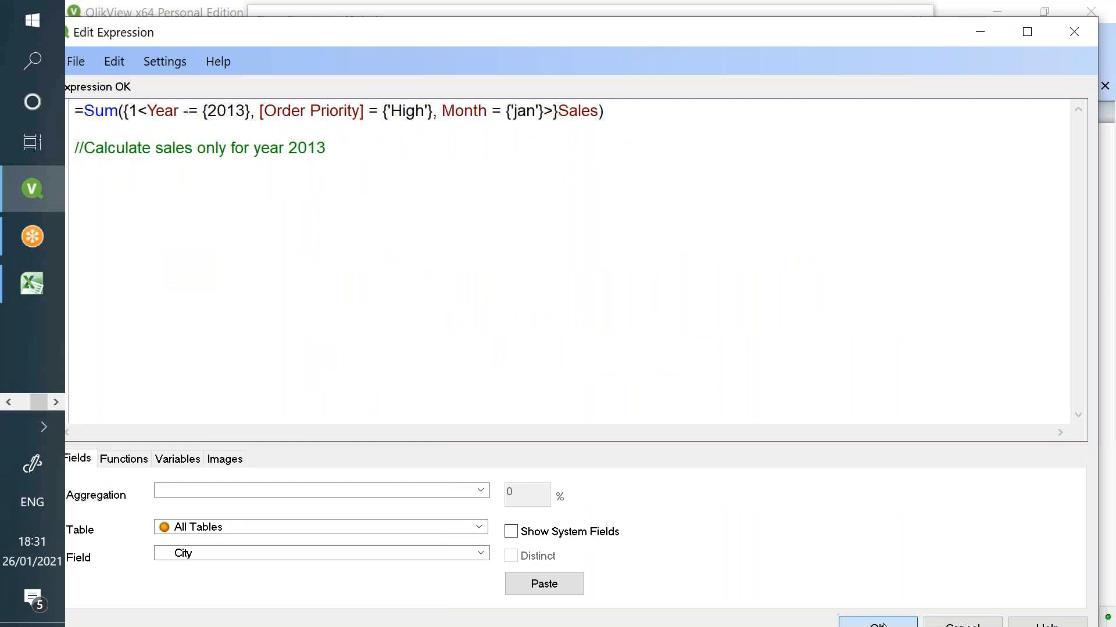
click(876, 623)
click(642, 595)
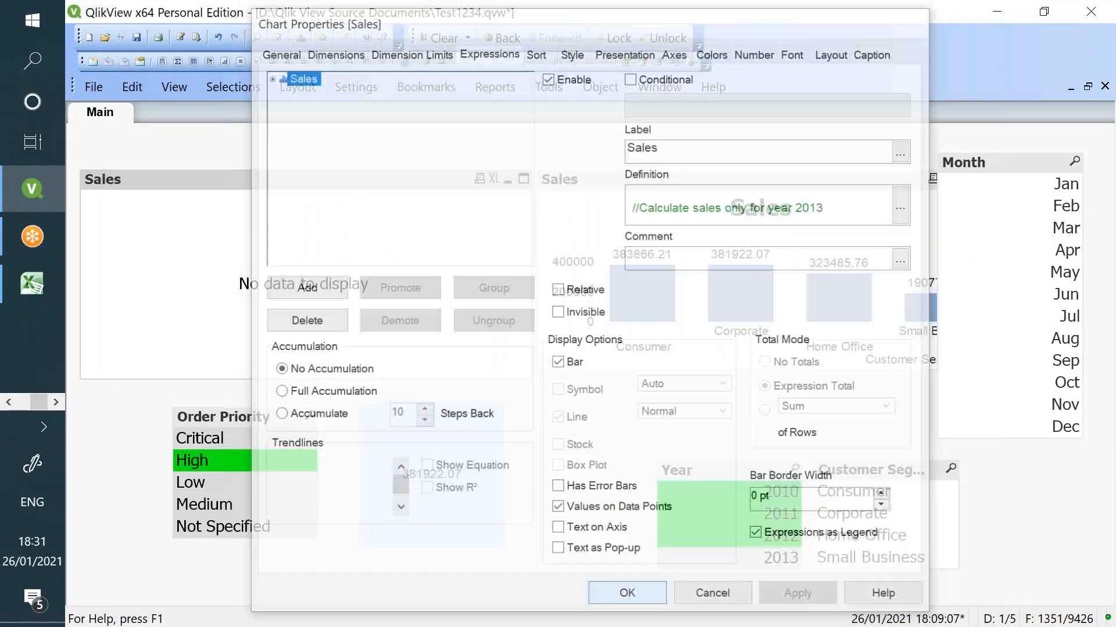
right_click(368, 234)
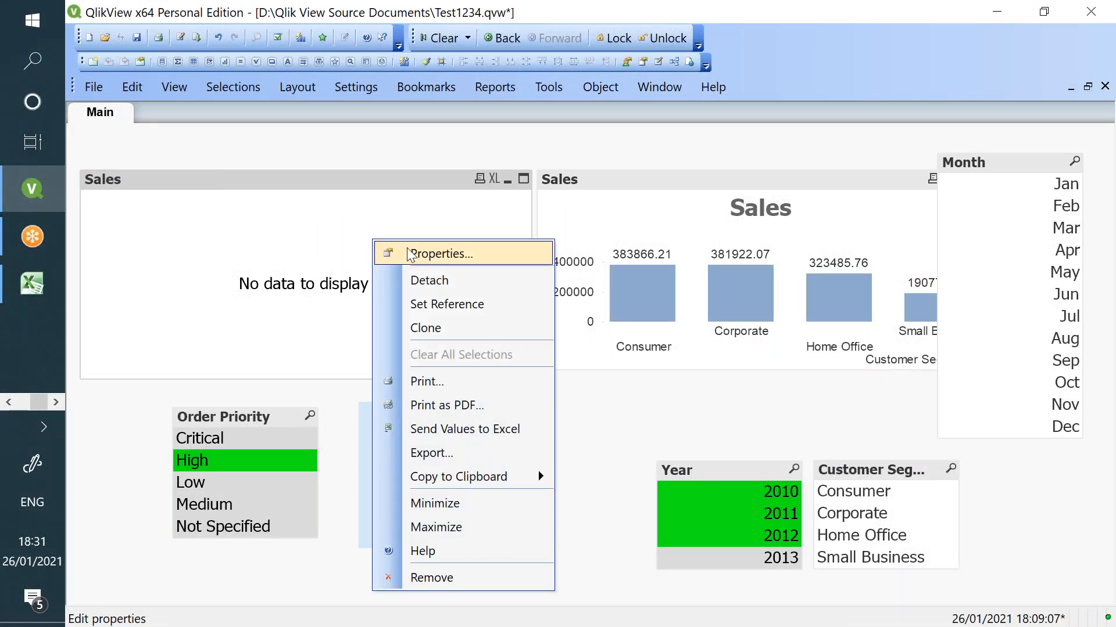
click(409, 251)
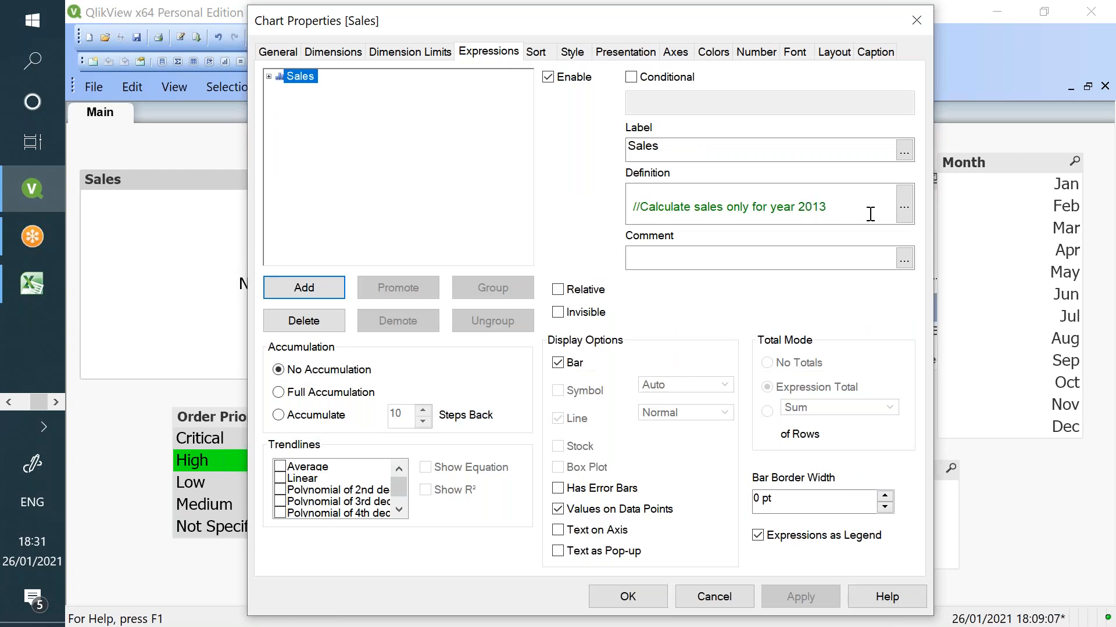
- Change the month value to the wildcard *jan*
click(898, 214)
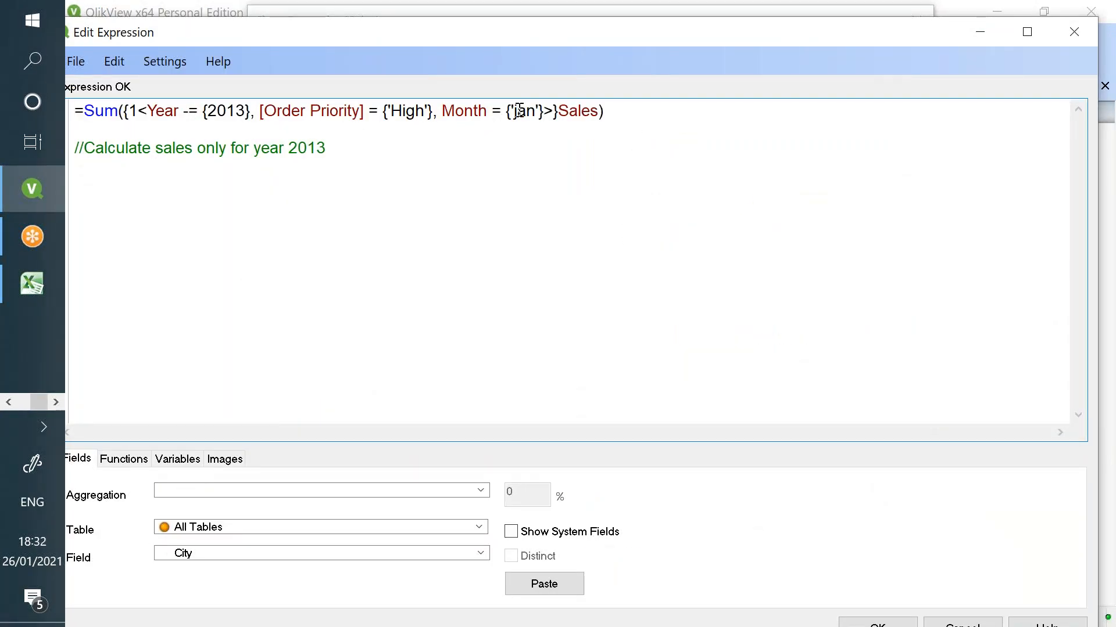
text(*jan)
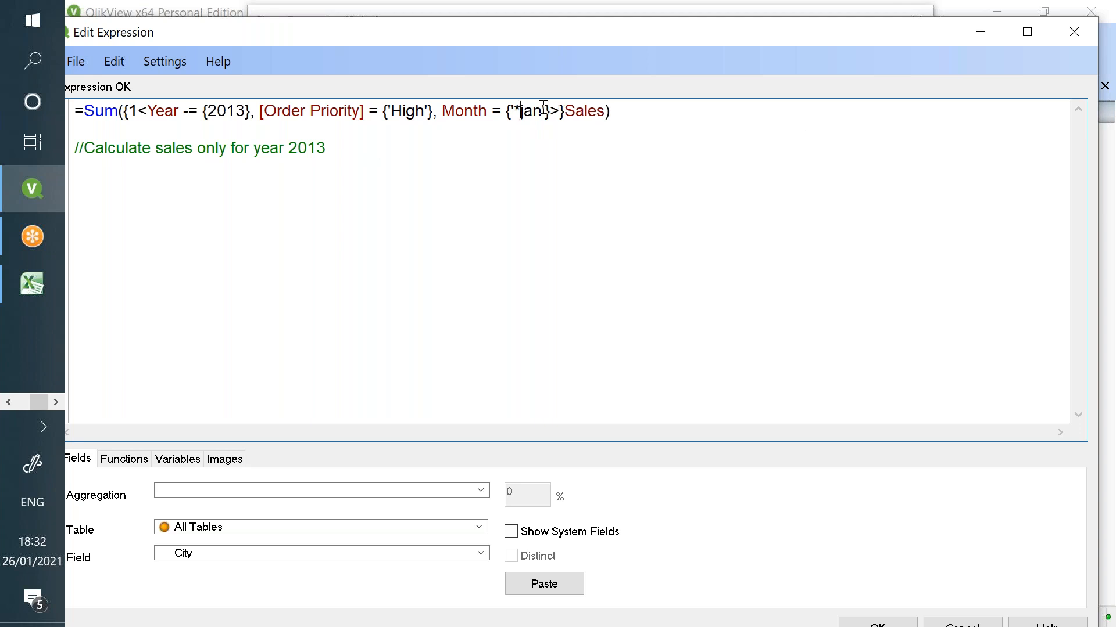
text(*)
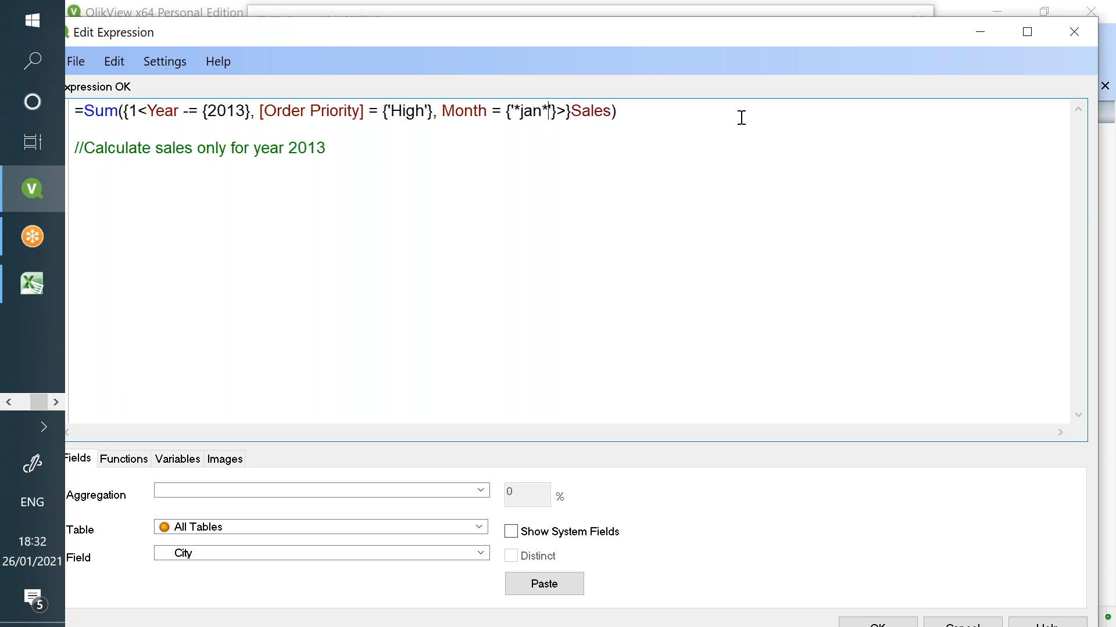
click(879, 623)
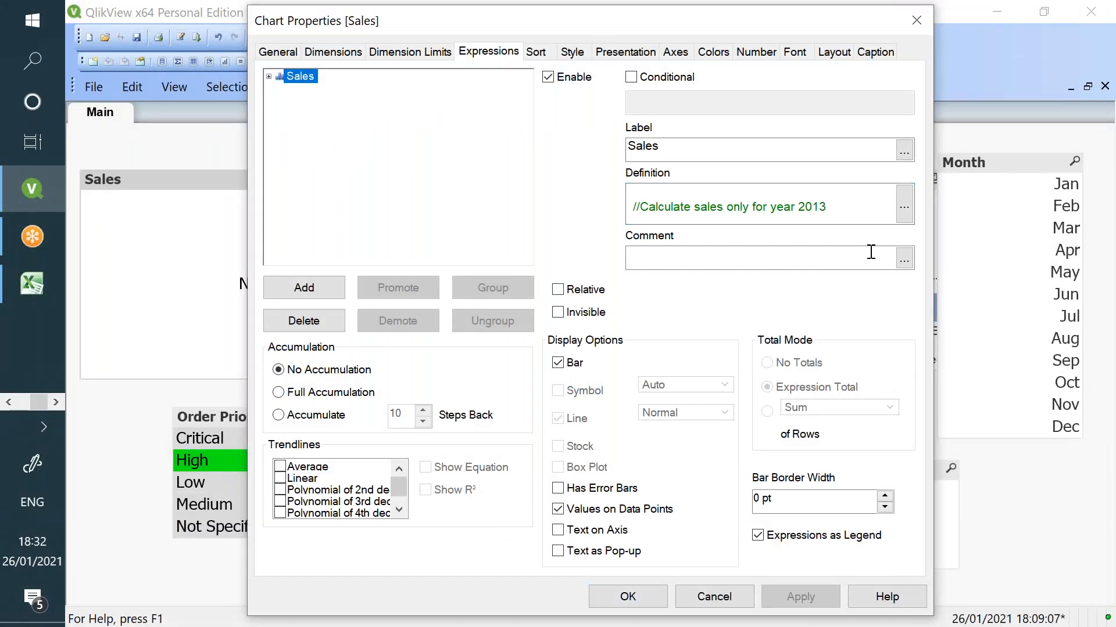
- Wrap *jan* in double quotes, apply, and select Jan in the Month list box
click(904, 204)
click(515, 107)
key(BackSpace)
text(")
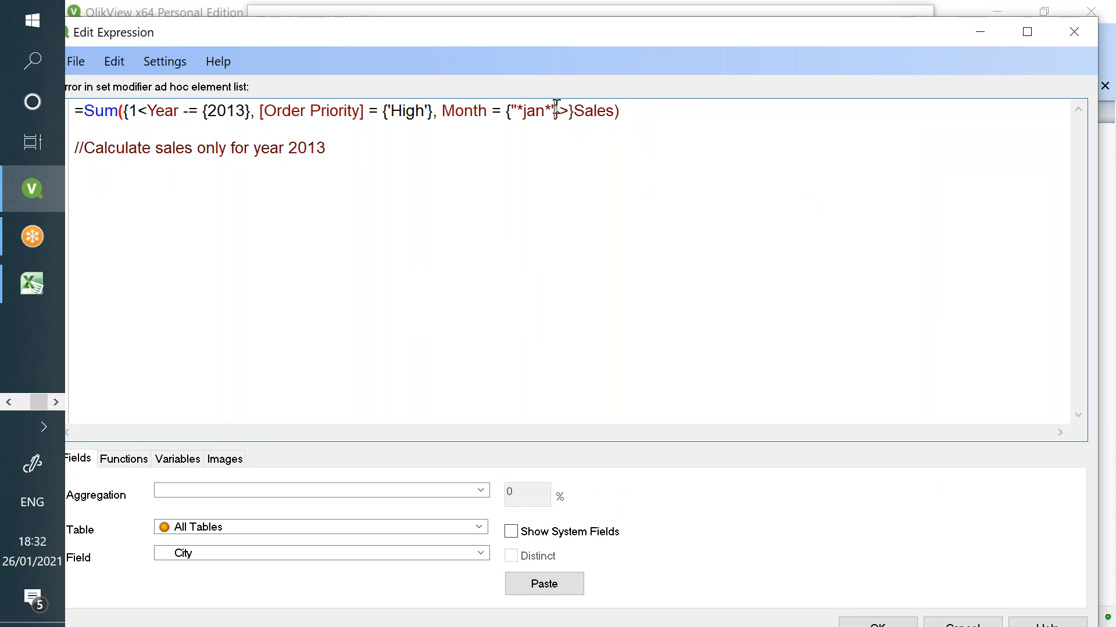
key(BackSpace)
text(")
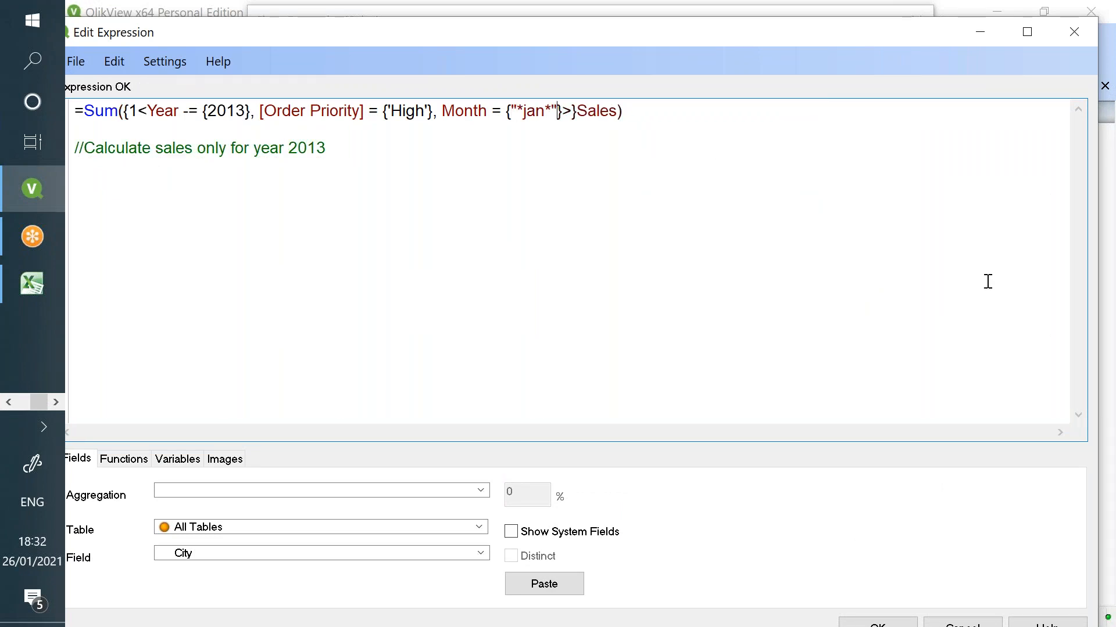
click(904, 619)
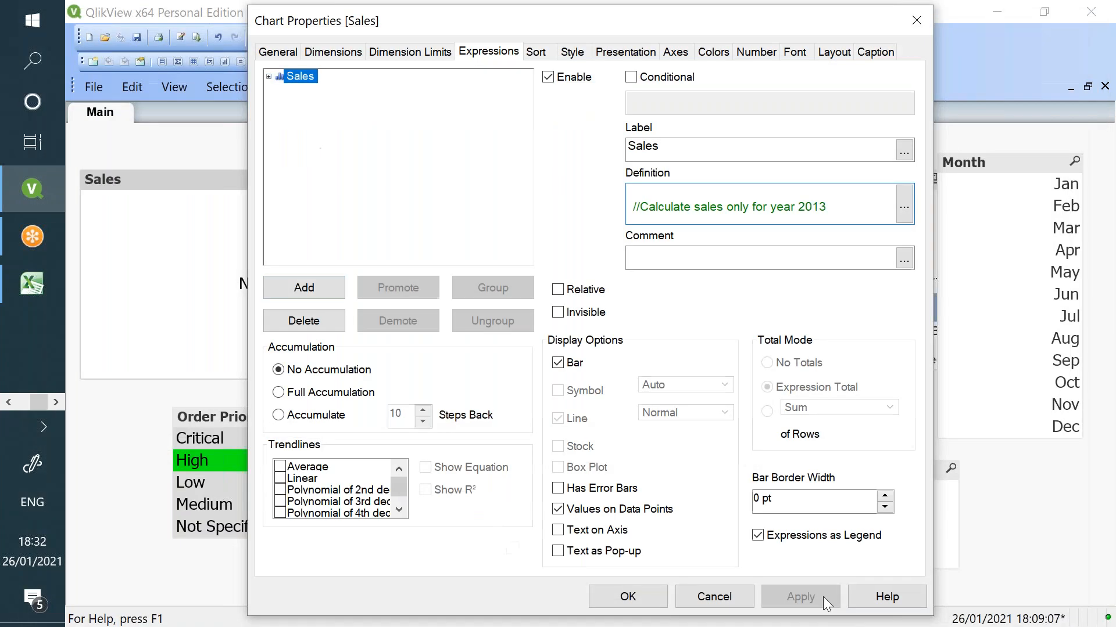
click(639, 596)
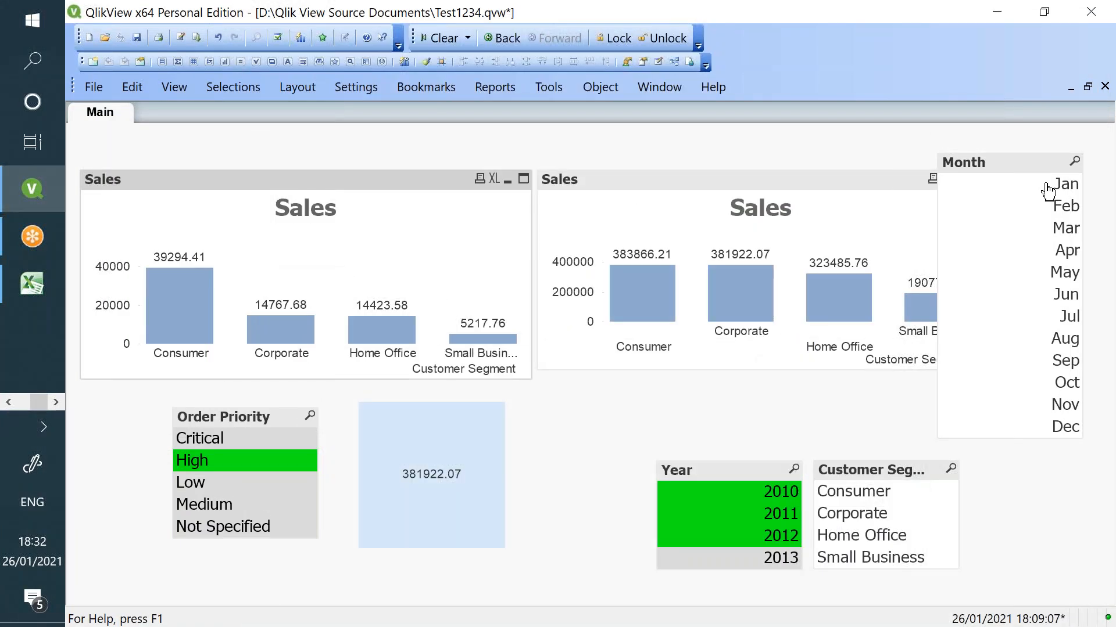
click(1063, 192)
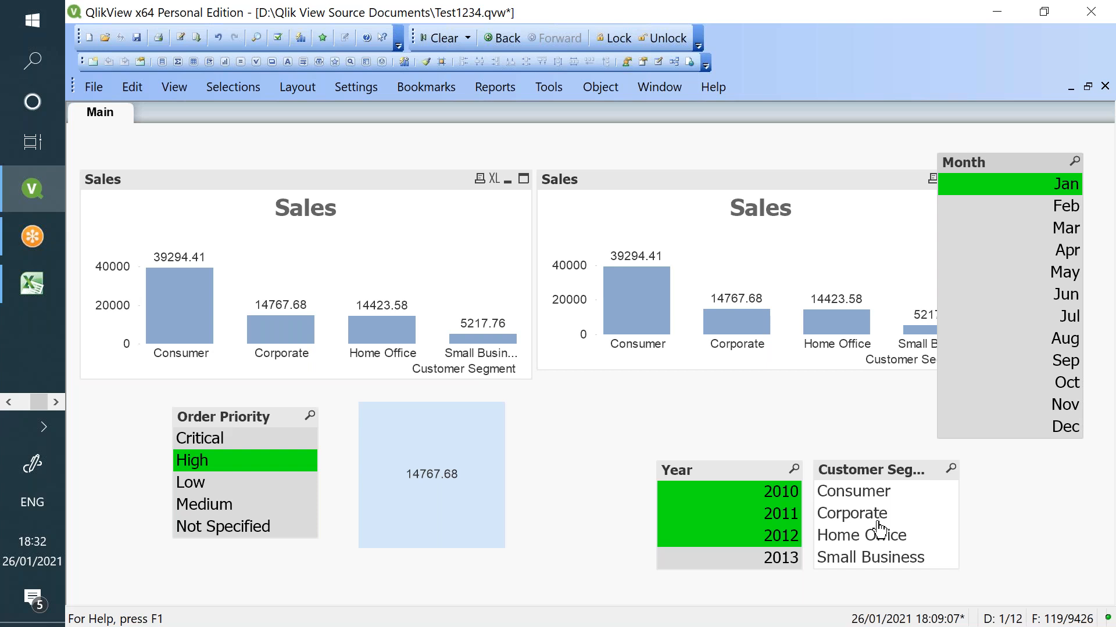
right_click(441, 243)
- Open the left Sales chart's Sum({1<Year -= {2013}, …, Month = {"*jan*"}>}Sales) formula for editing
click(454, 250)
click(904, 206)
drag(558, 111, 509, 110)
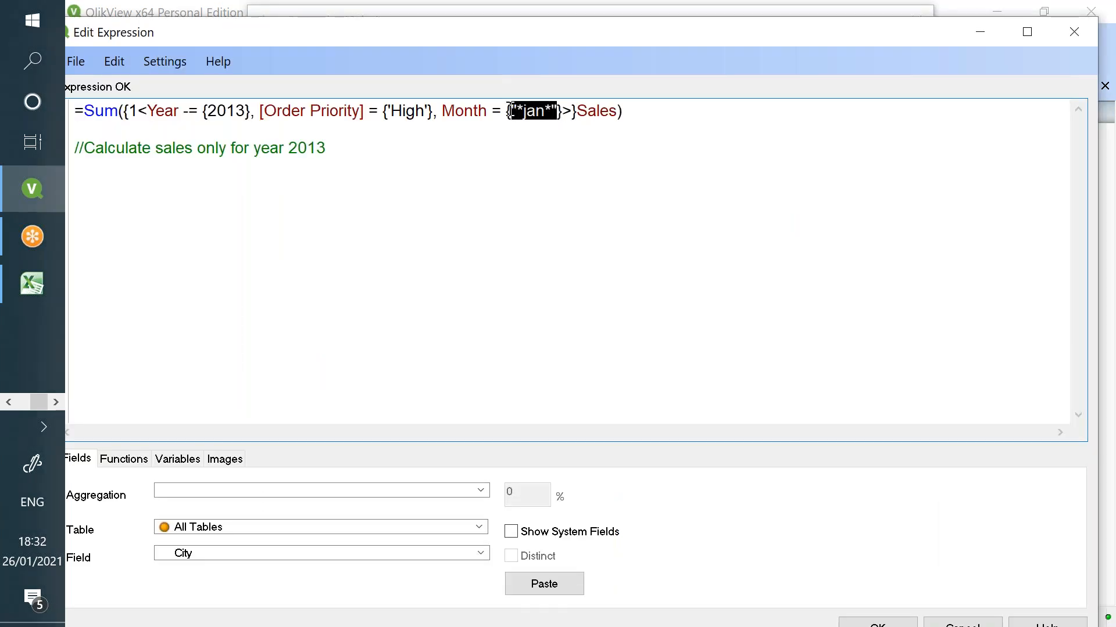
click(622, 203)
double_click(133, 110)
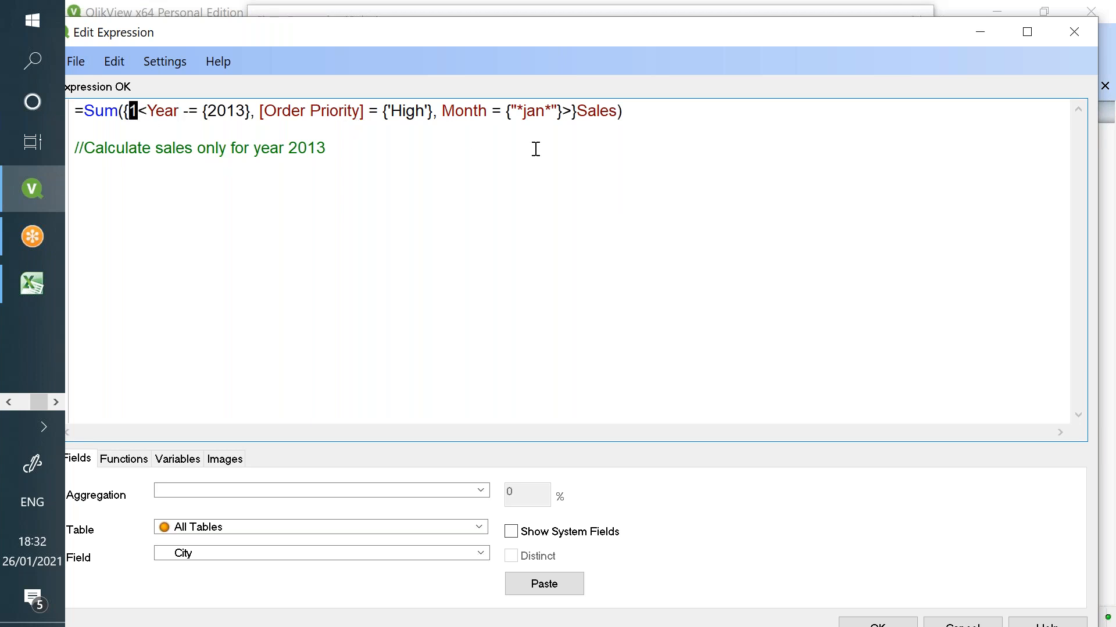
- Replace the 1 set identifier with $ in the Sales expression
key(Delete)
text($)
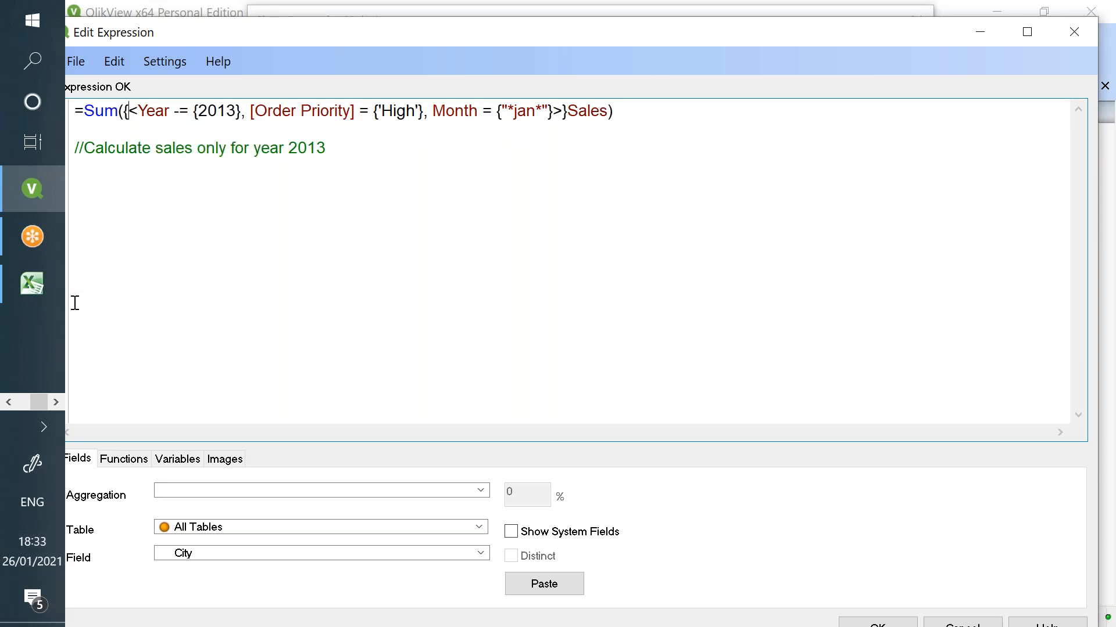
text($)
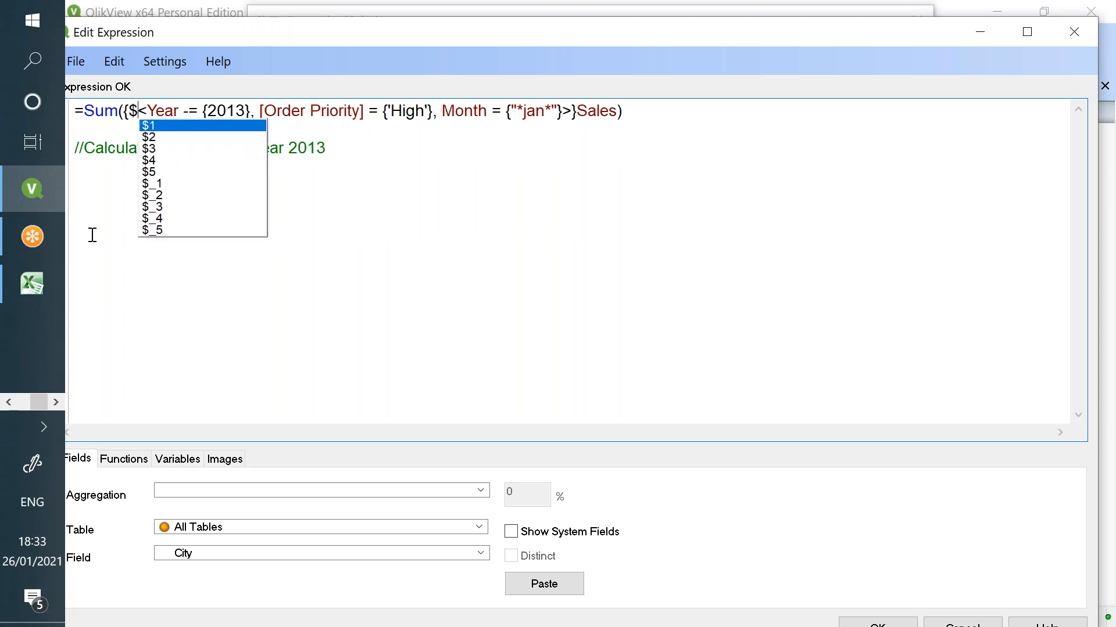
drag(137, 110, 577, 111)
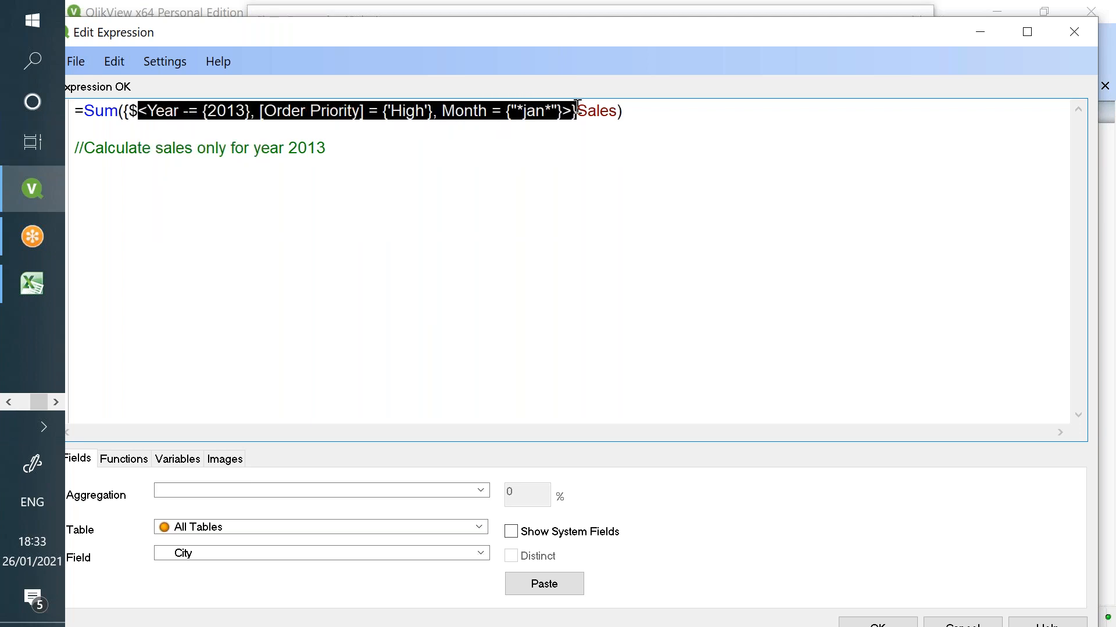
click(366, 134)
drag(184, 111, 199, 110)
- Multiply Sales by [Quantity ordered new] in the expression and apply it
click(616, 110)
text(*)
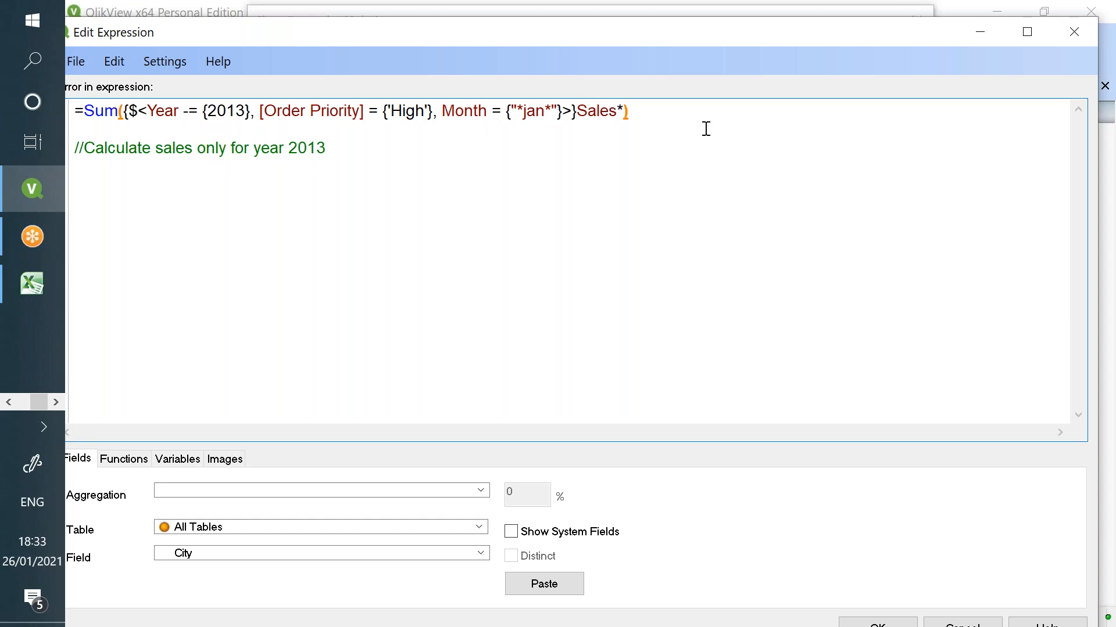
text(qu)
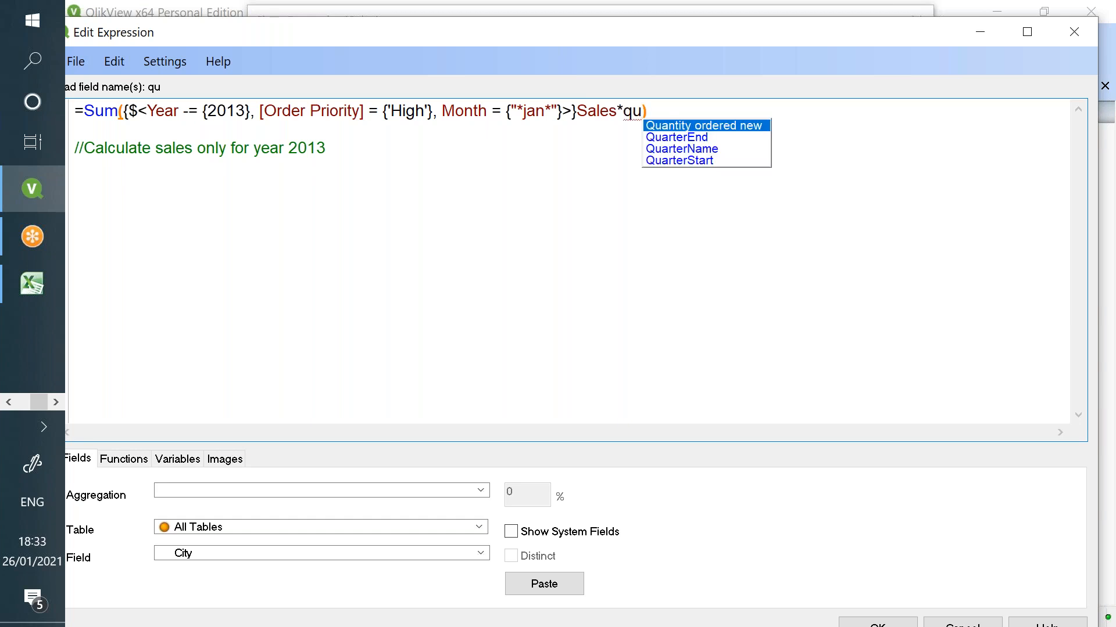
key(Down)
key(Return)
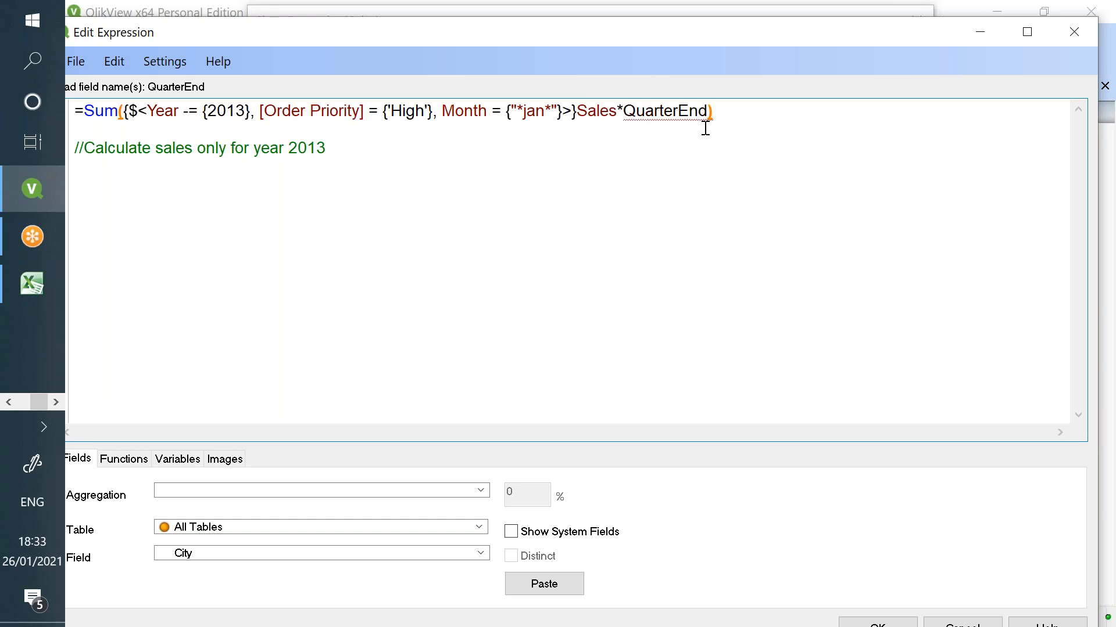
key(BackSpace)
key(BackSpace)
key(BackSpace)
key(BackSpace)
key(BackSpace)
key(BackSpace)
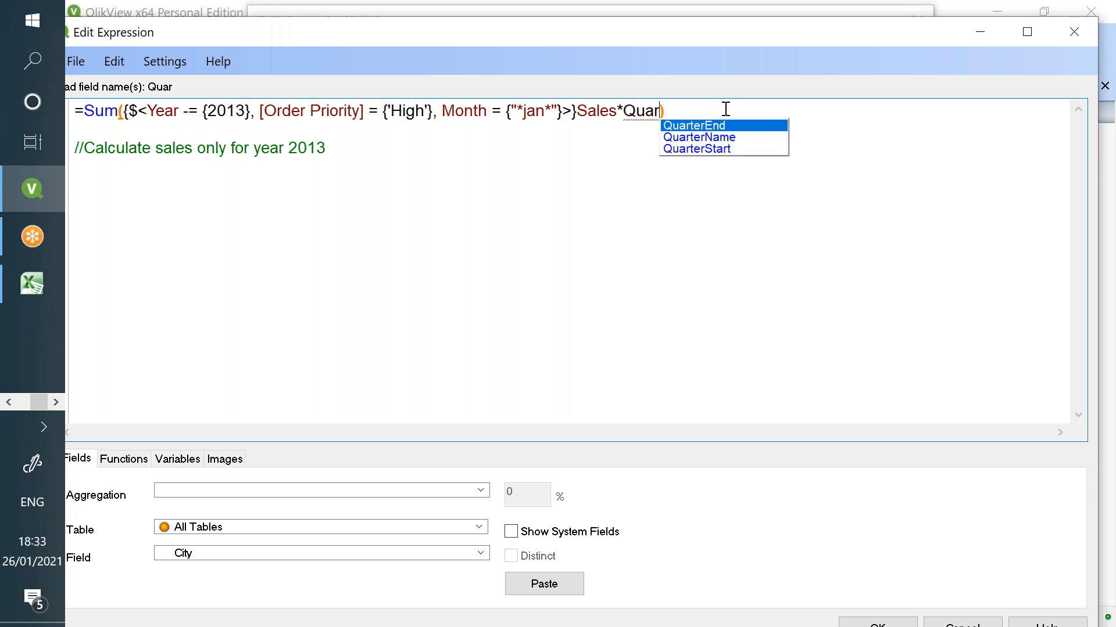
key(BackSpace)
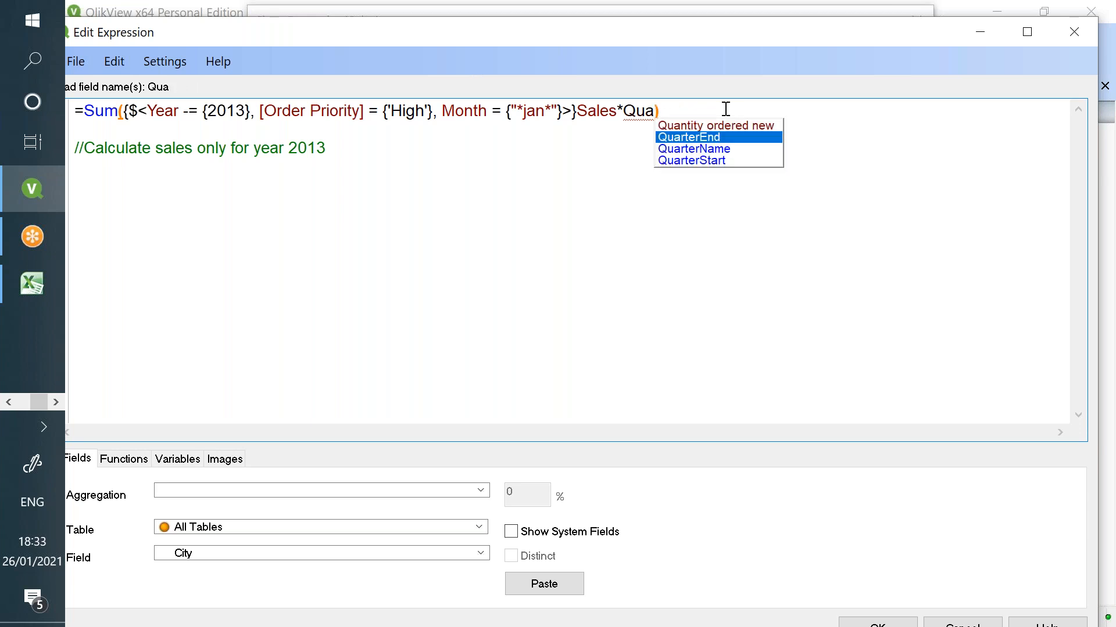
key(Up)
key(Return)
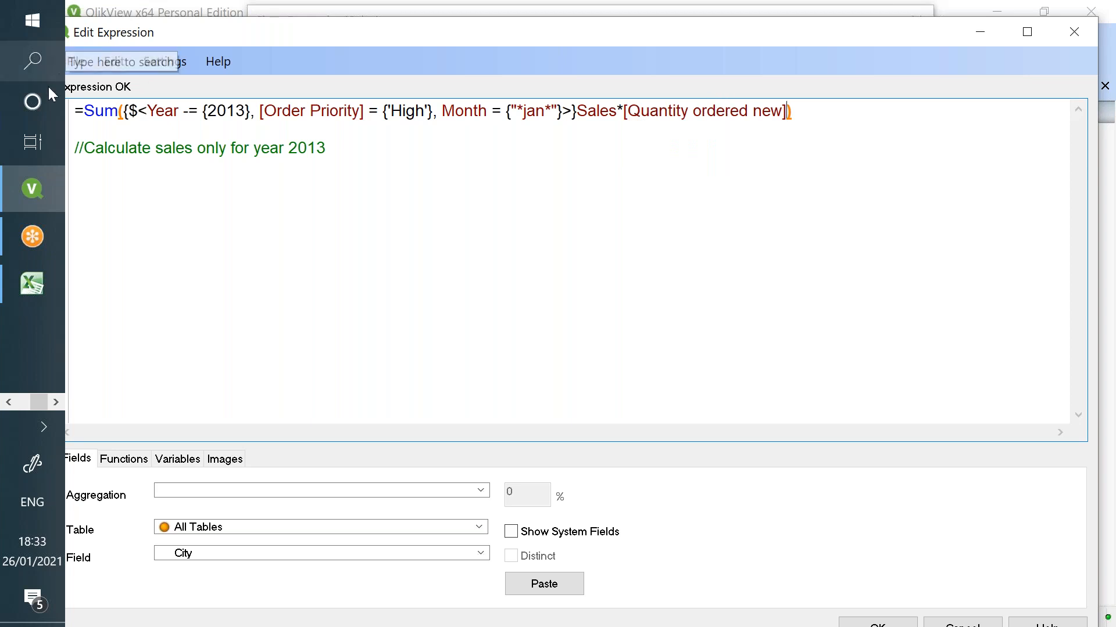
click(860, 623)
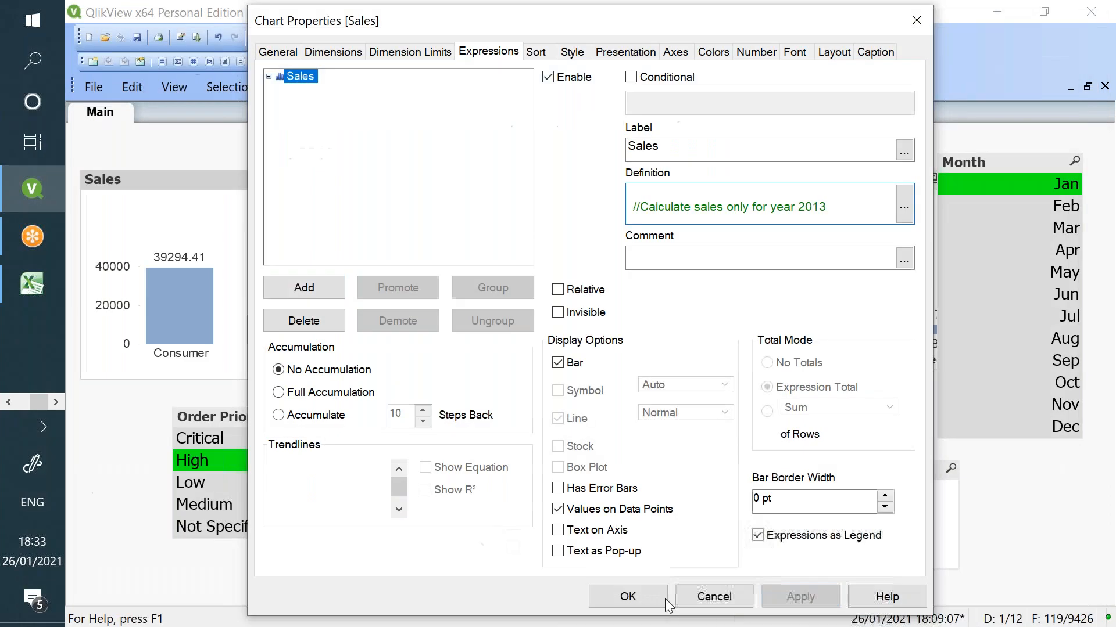
click(656, 594)
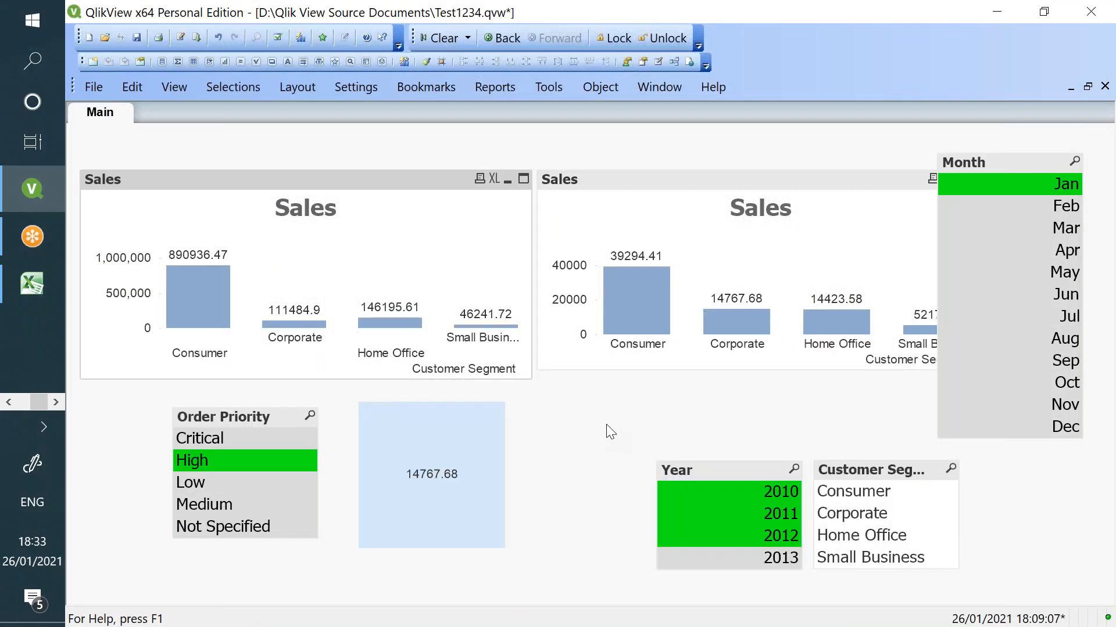
- Review the left chart's expression unchanged, then clear all selections on the sheet
right_click(318, 258)
click(396, 274)
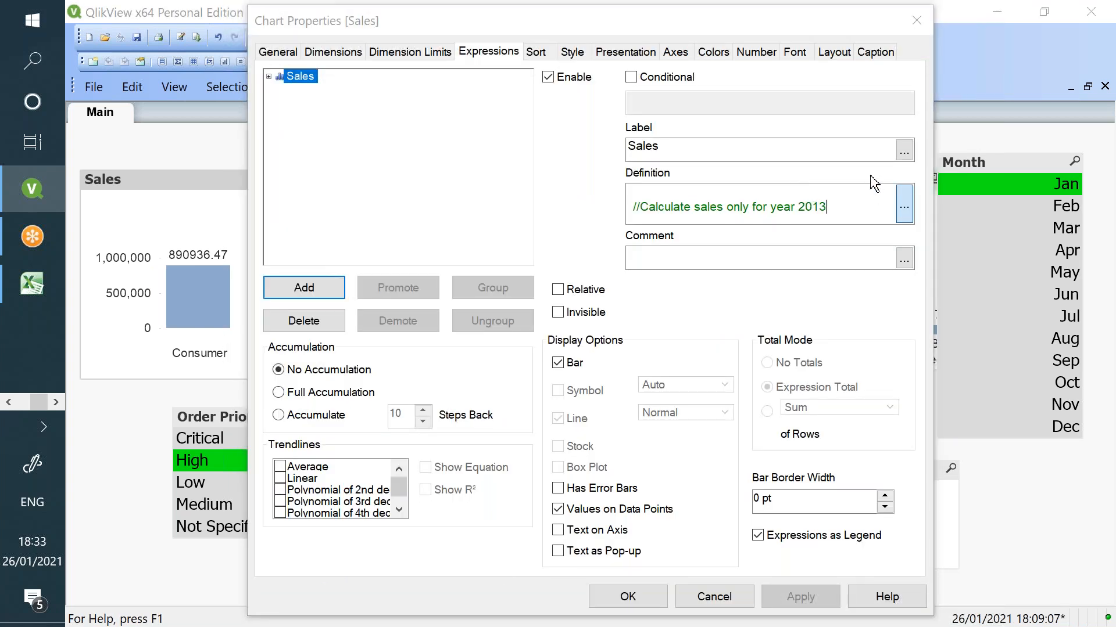
click(904, 204)
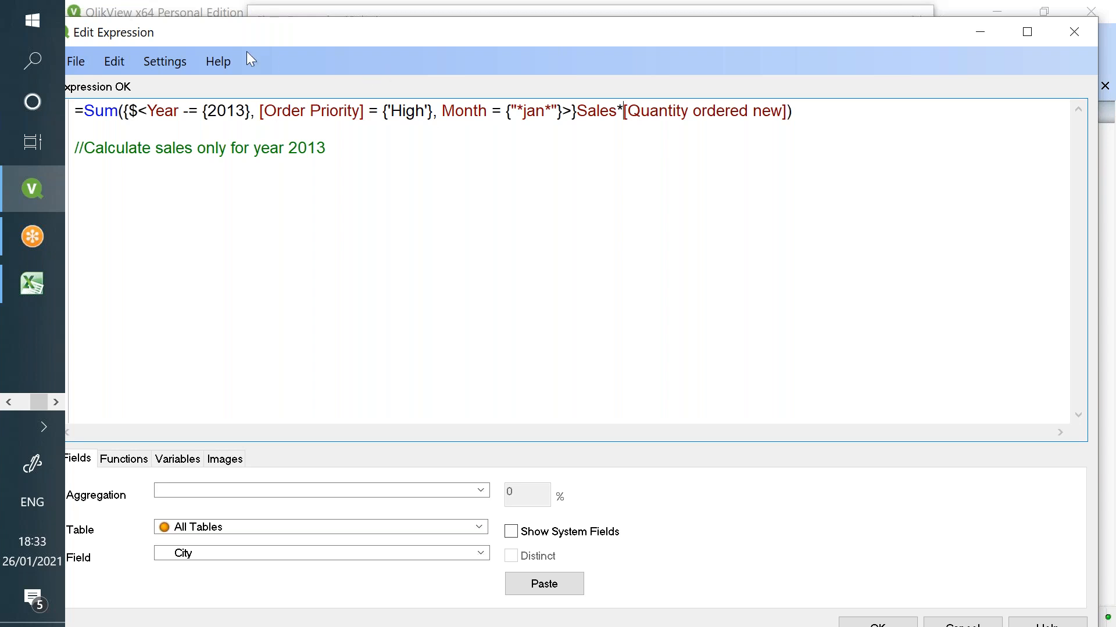
drag(246, 39, 266, 29)
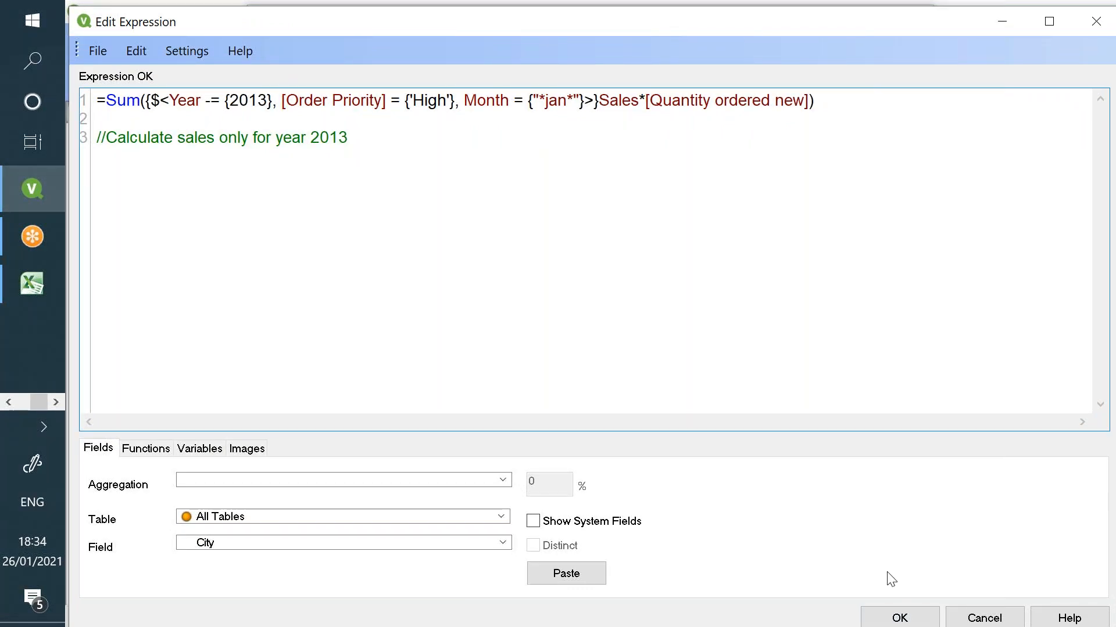
click(912, 616)
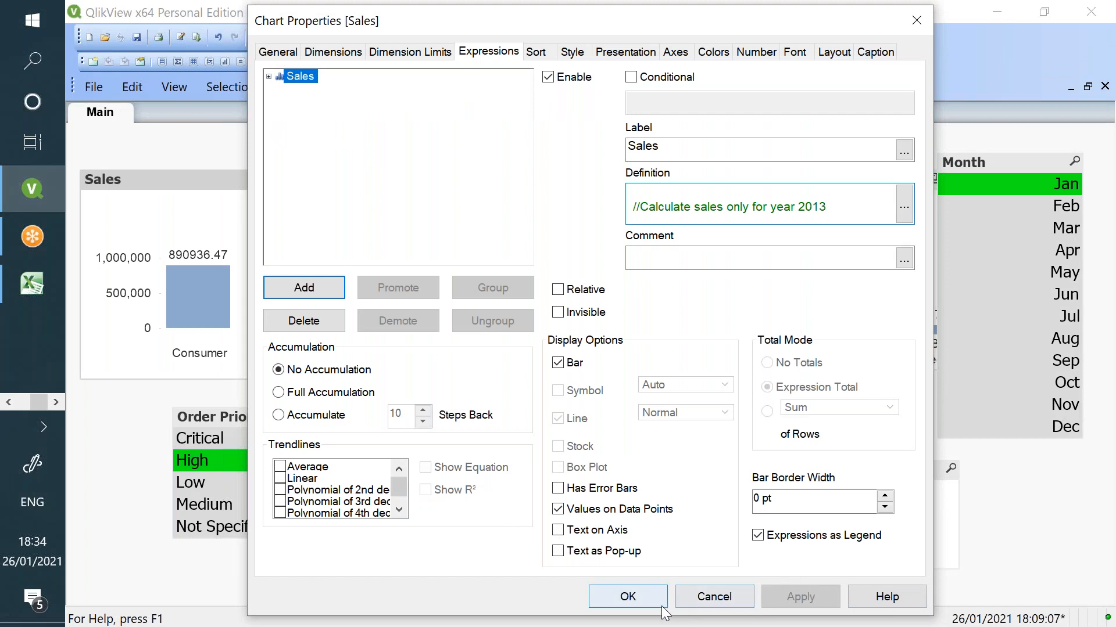
click(665, 597)
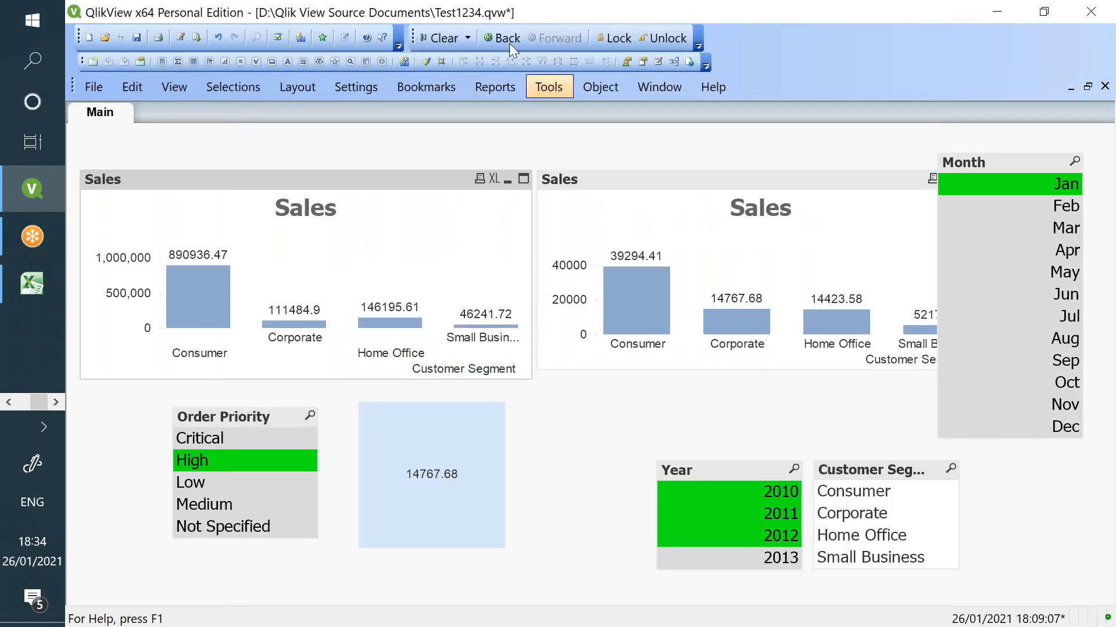
click(460, 38)
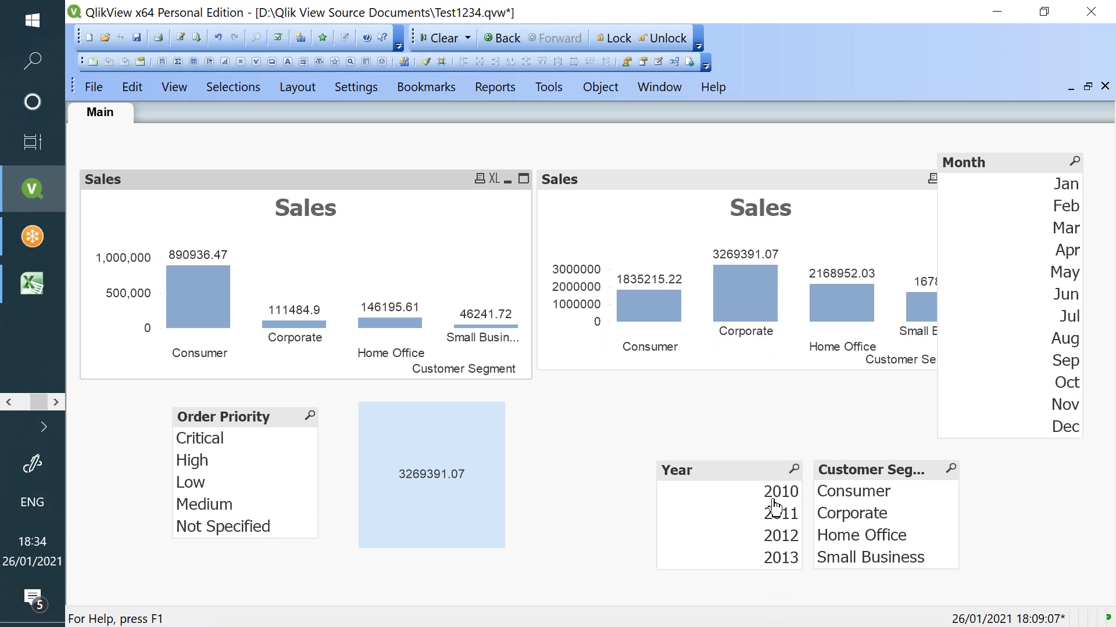
- Raise the Year list and add a =Max(Year) text object showing 2013 beside the total box
drag(760, 473, 761, 405)
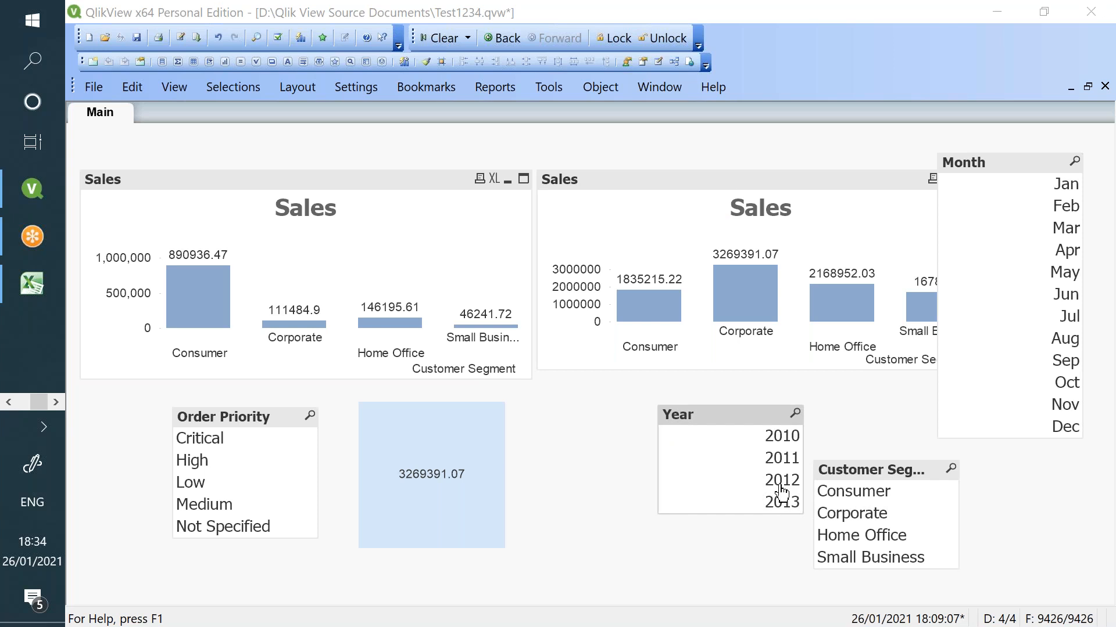
right_click(596, 473)
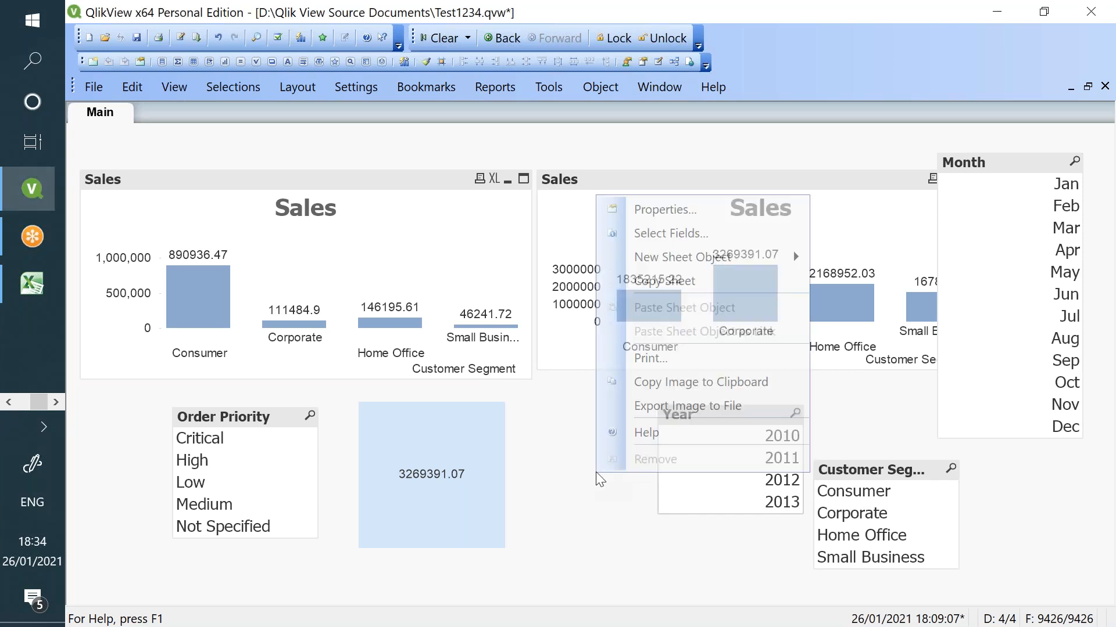
mouse_move(714, 257)
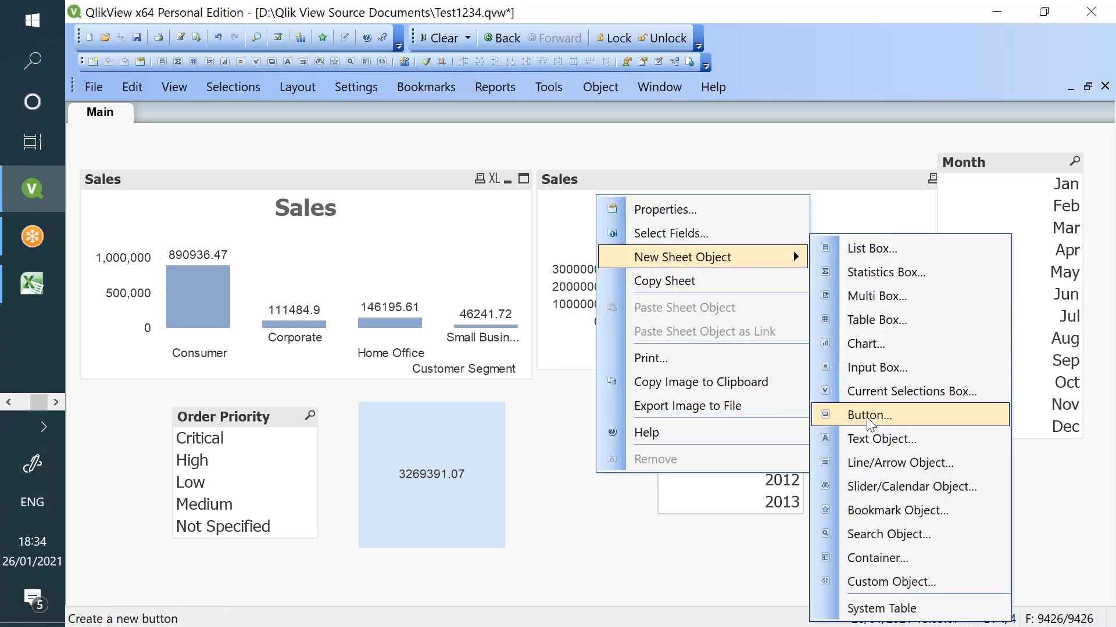
click(875, 442)
text(=Max(Yea)
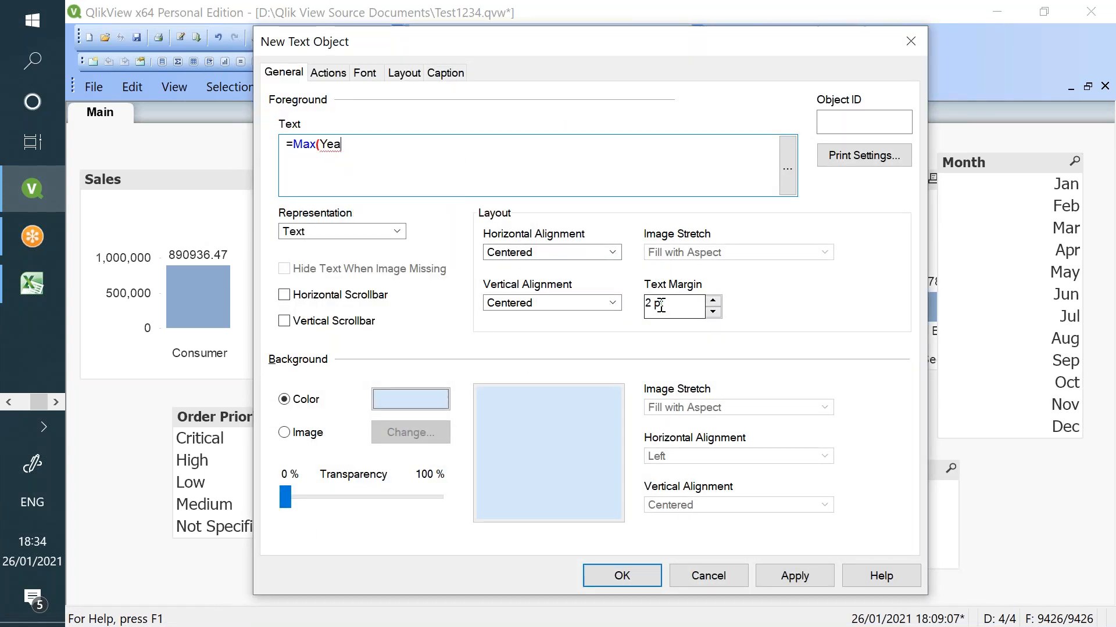
key(Return)
text())
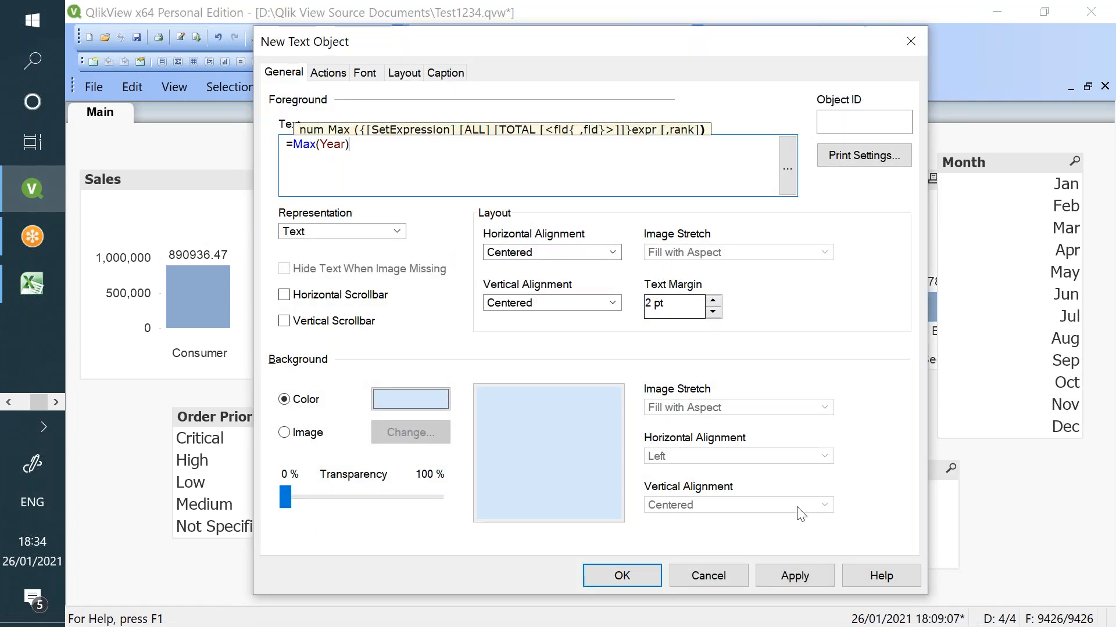
click(810, 576)
click(646, 577)
drag(662, 562, 577, 493)
drag(472, 455, 438, 460)
- Delete the Quantity ordered new multiplier from the left Sales chart's expression
right_click(346, 260)
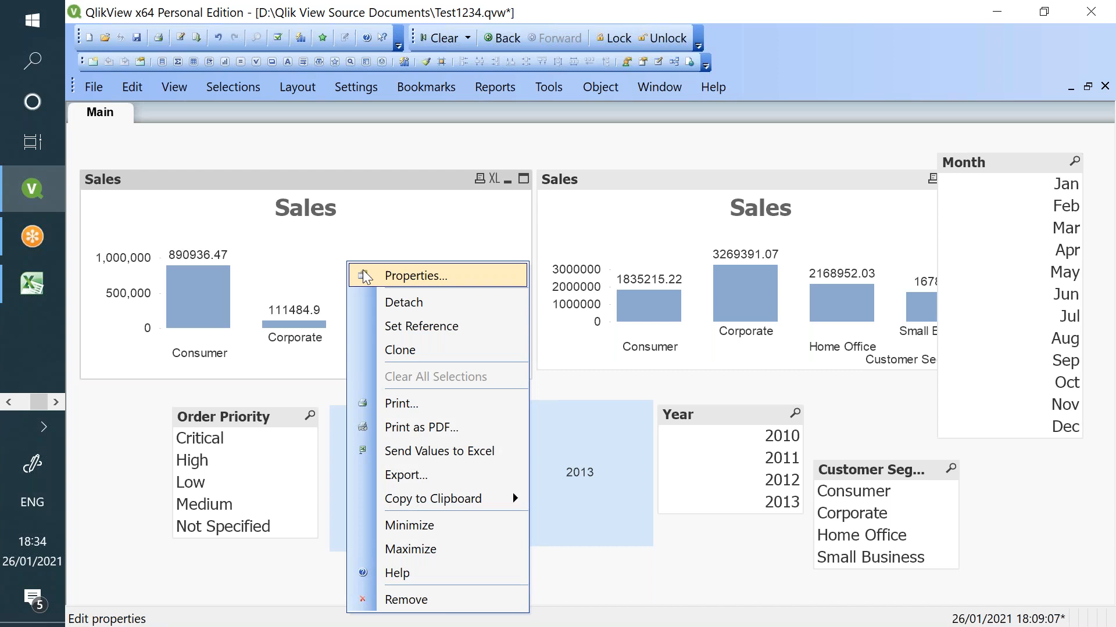
click(372, 270)
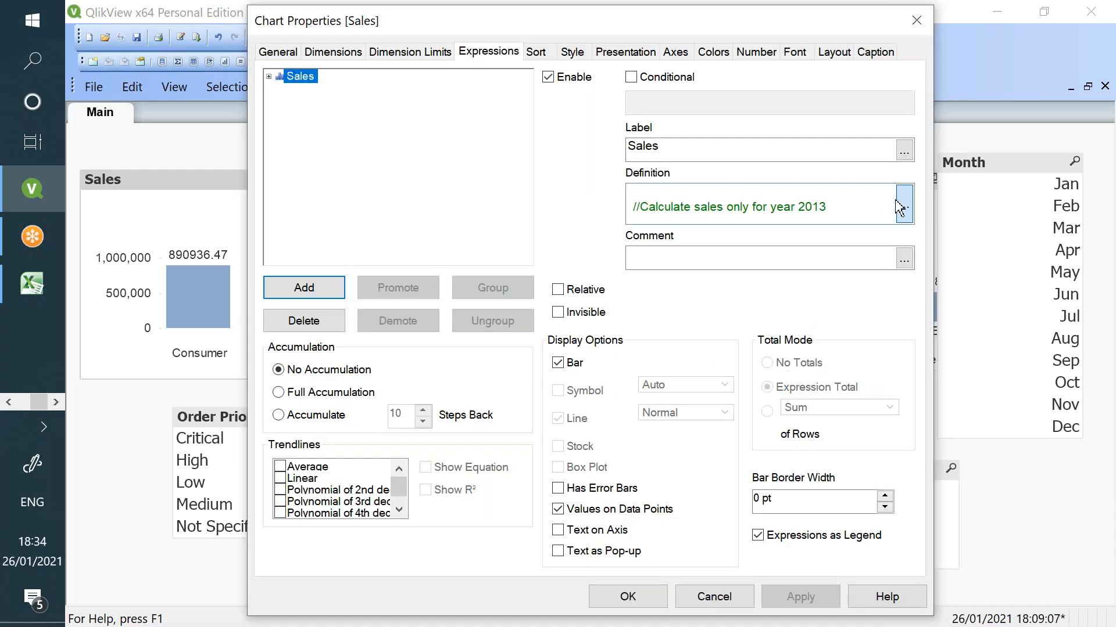
click(902, 206)
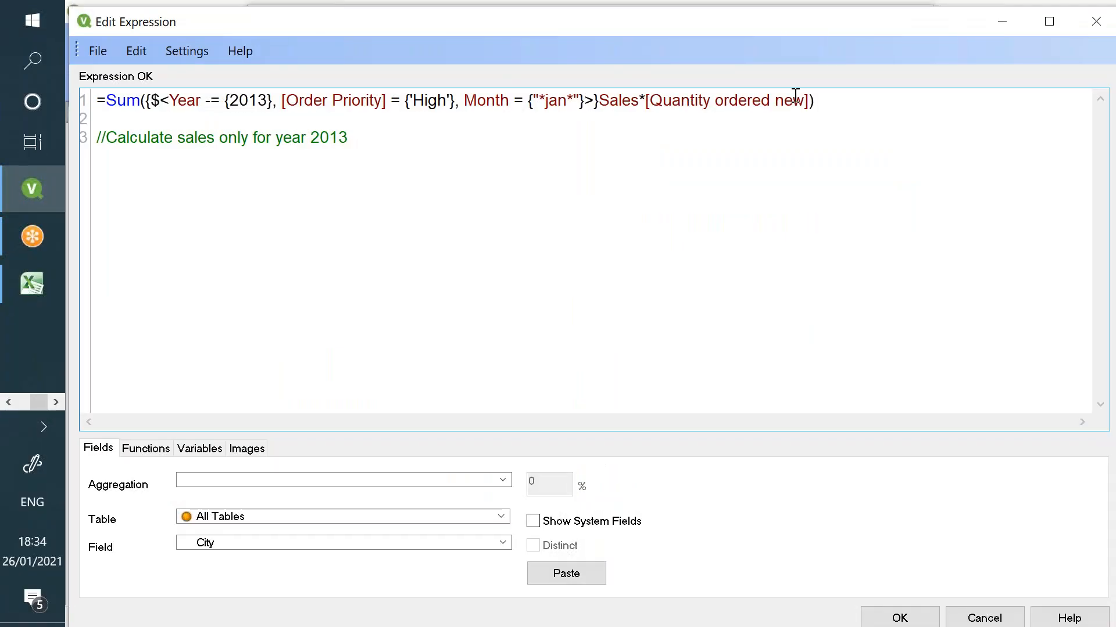
drag(808, 101, 638, 101)
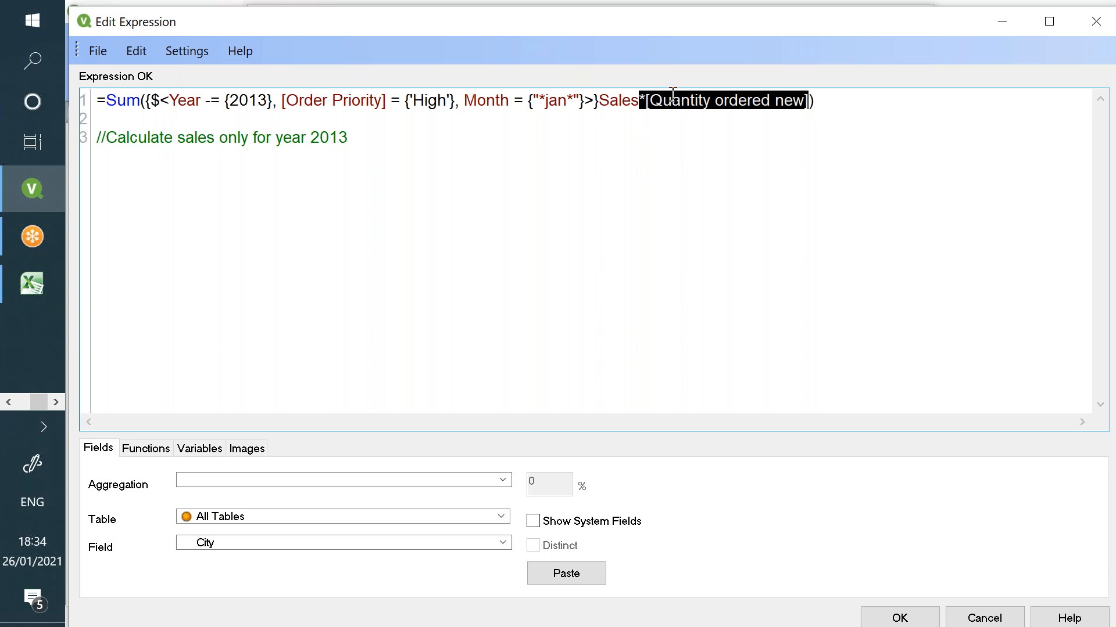
key(Delete)
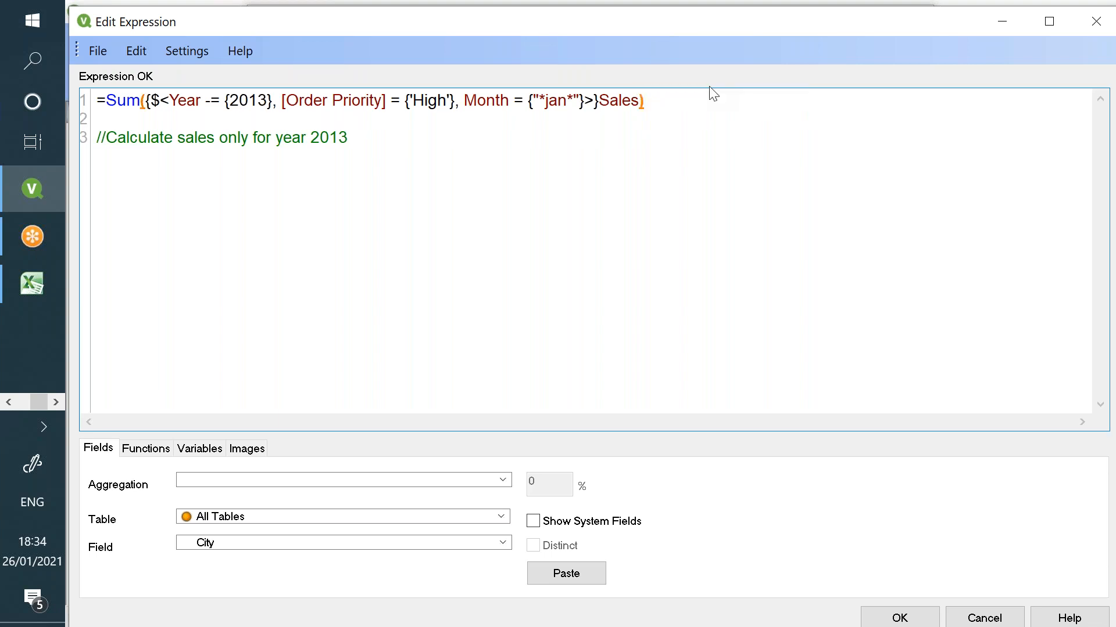
- Remove the Order Priority and Month conditions, change -= to =, then select 2013 in Year
click(555, 103)
drag(583, 102, 278, 103)
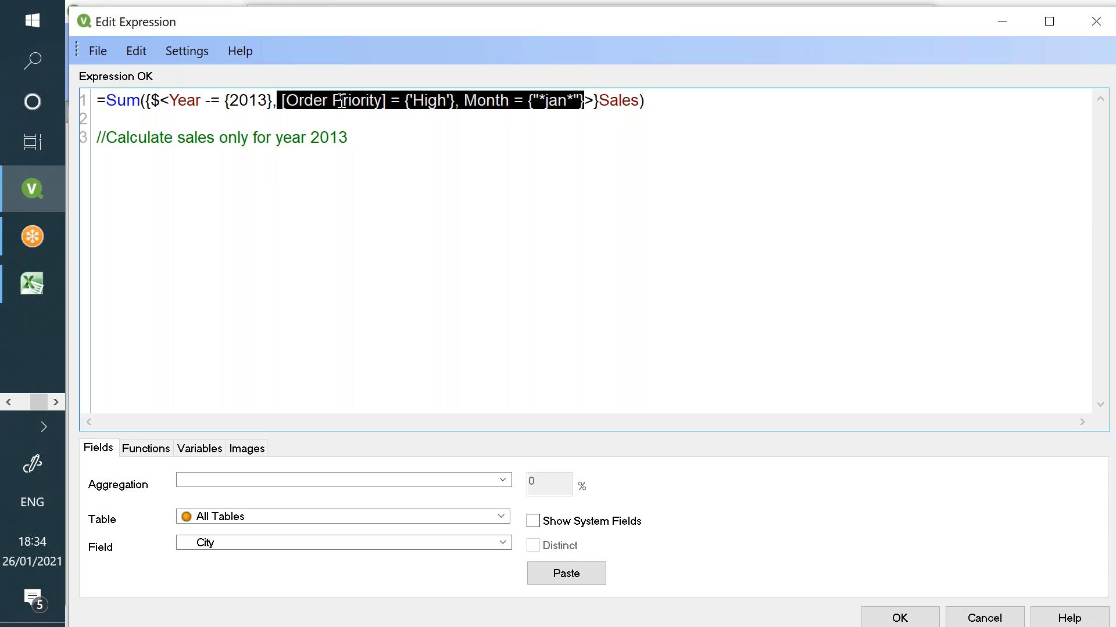
key(Delete)
click(212, 99)
key(BackSpace)
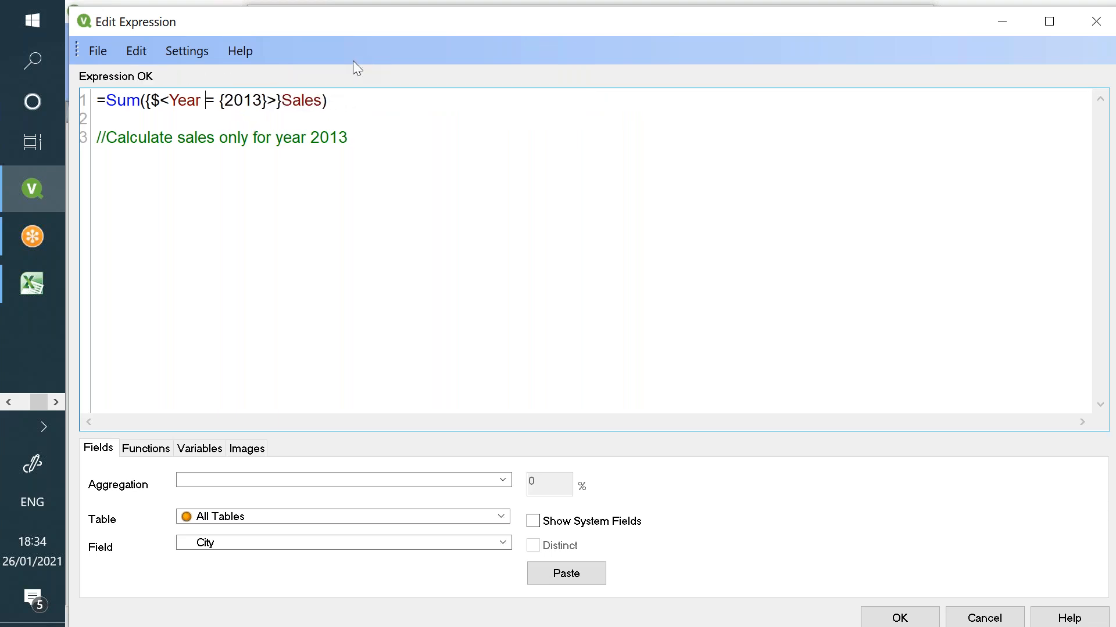
click(890, 615)
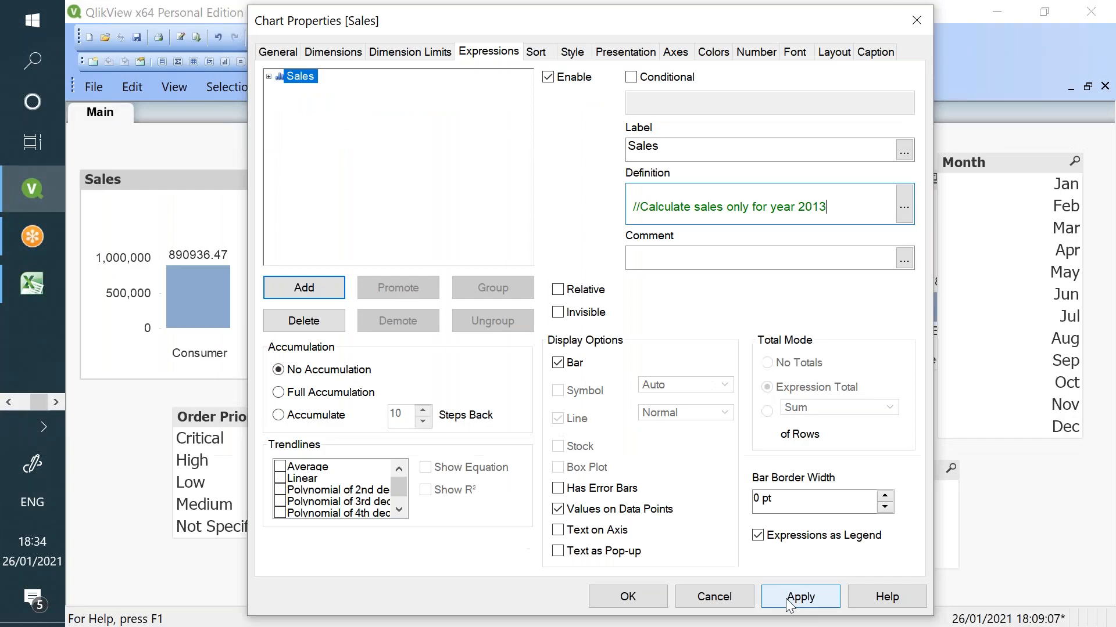
click(636, 599)
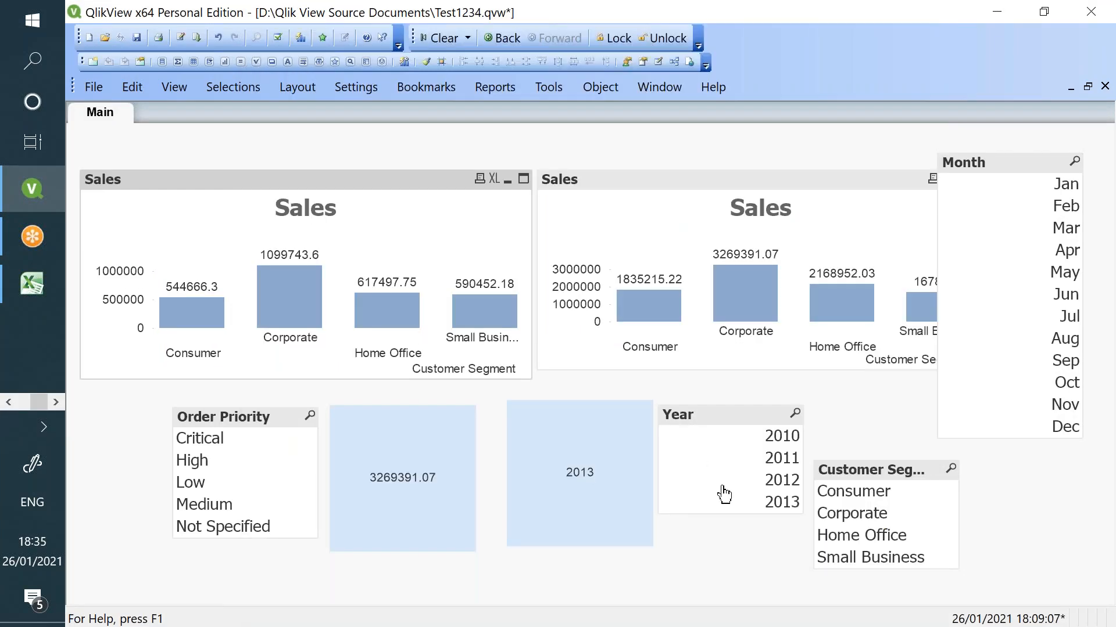
click(724, 505)
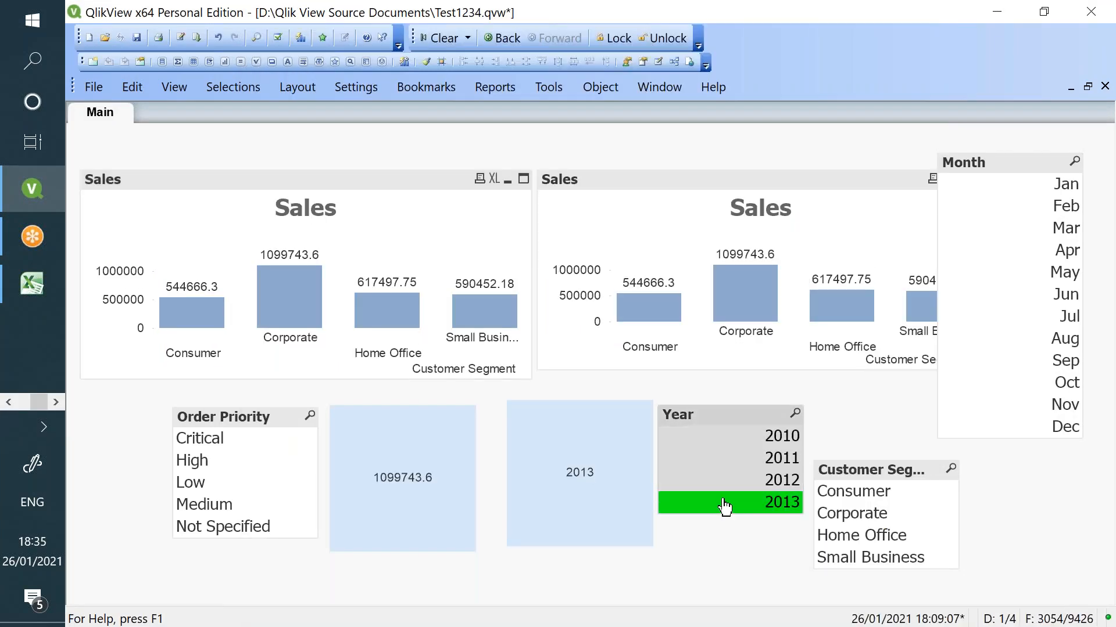
- Change the left Sales chart's set expression from Year = {2013} to Year = {2014}
right_click(296, 219)
click(351, 233)
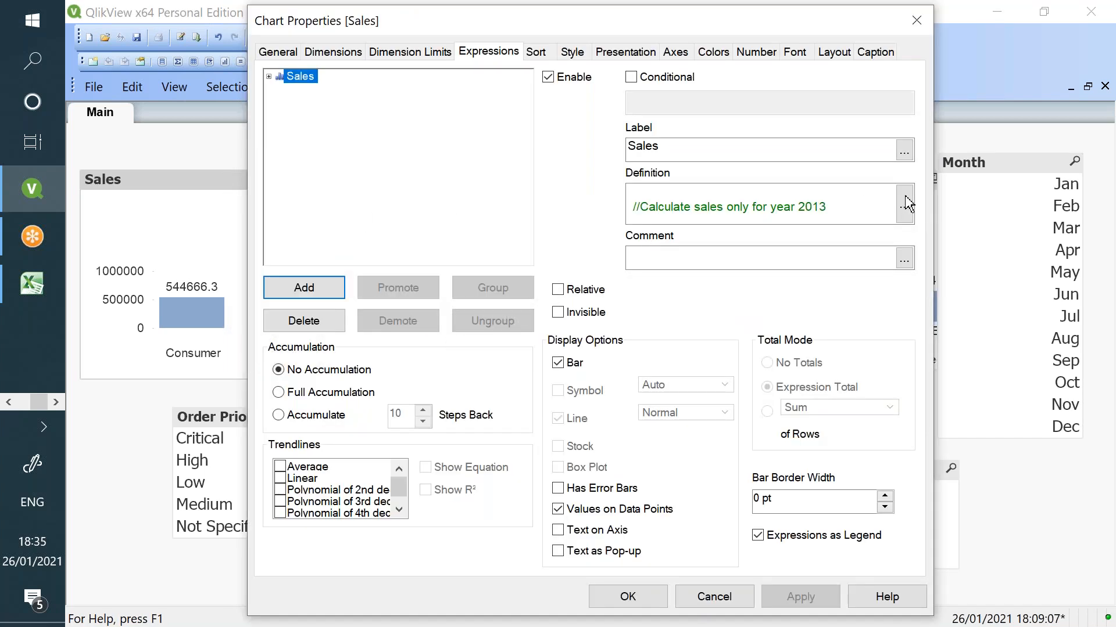
click(904, 198)
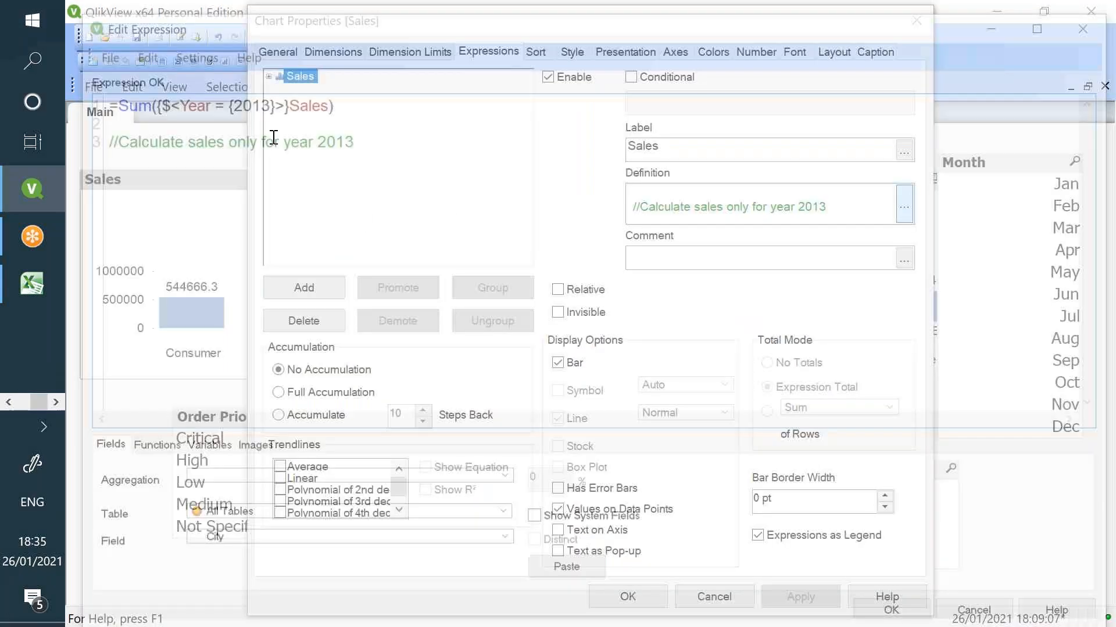
click(260, 100)
key(BackSpace)
text(4)
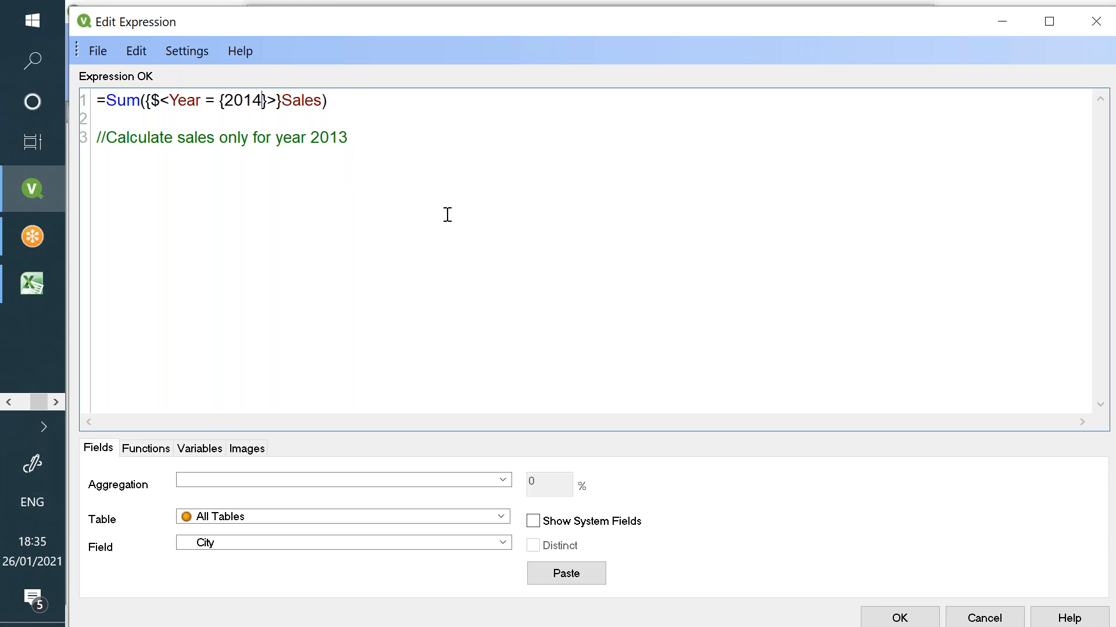
double_click(249, 99)
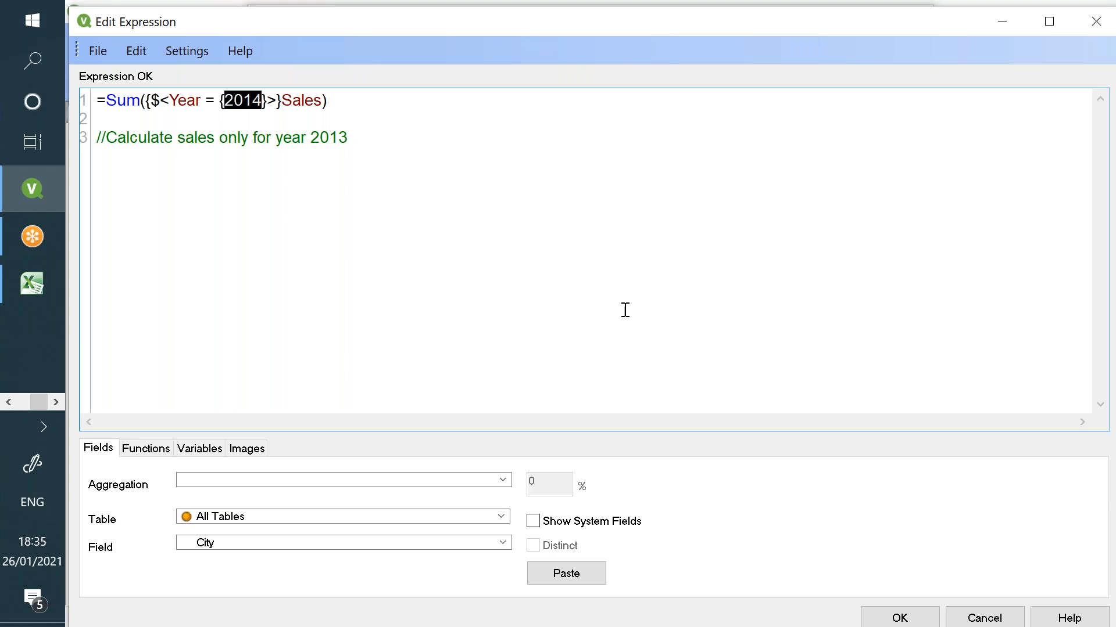
click(921, 619)
click(639, 594)
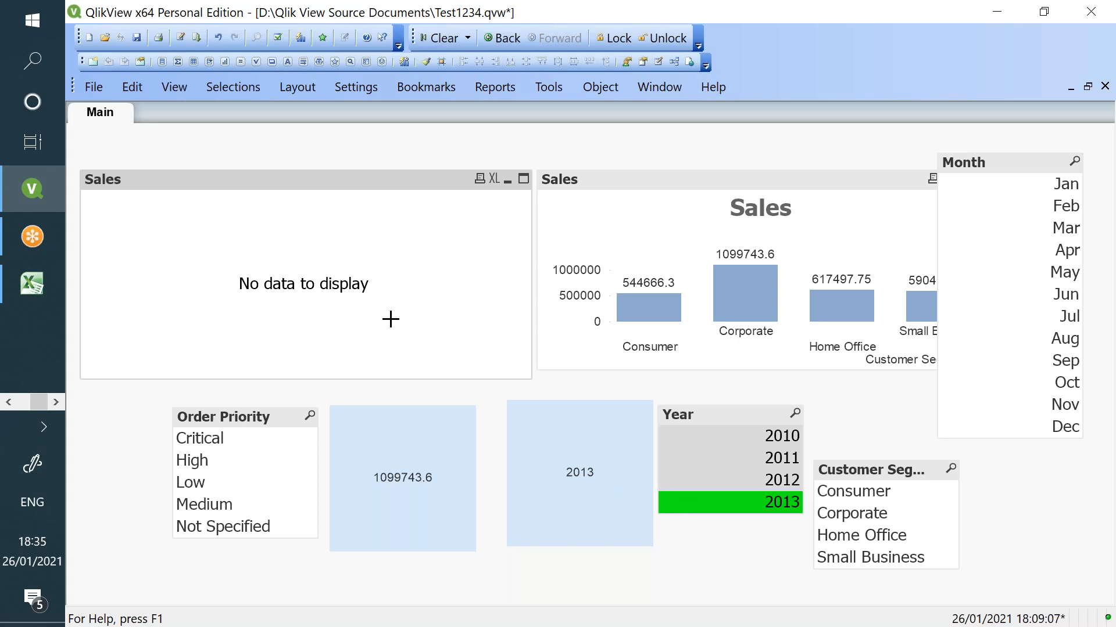
right_click(367, 275)
- Replace 2014 in the chart expression with '$(=Max(Year))'
click(404, 287)
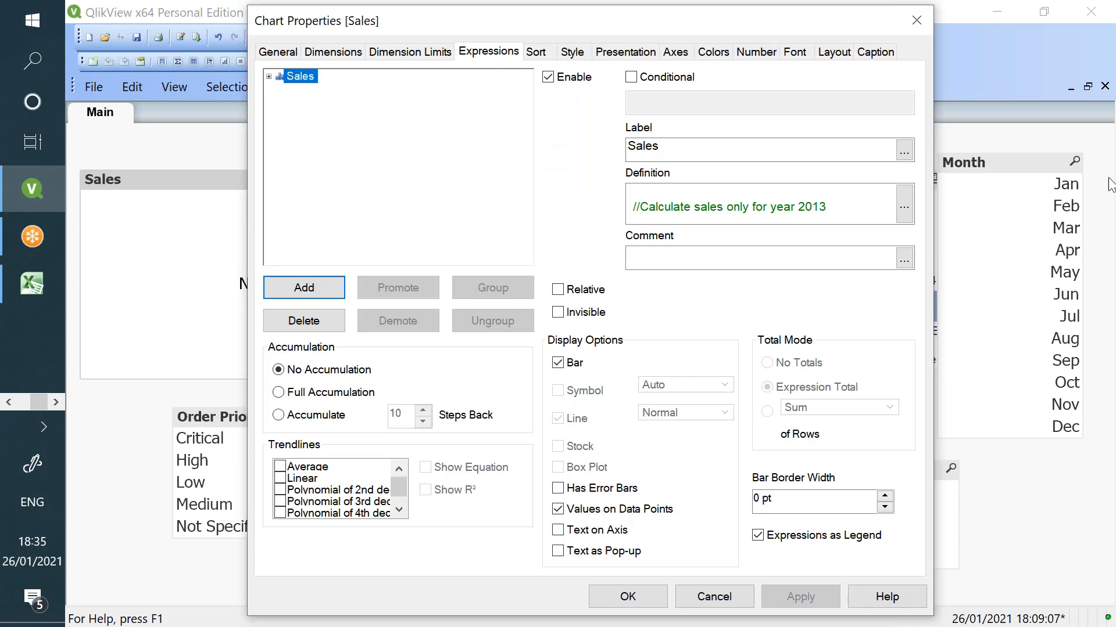
click(905, 206)
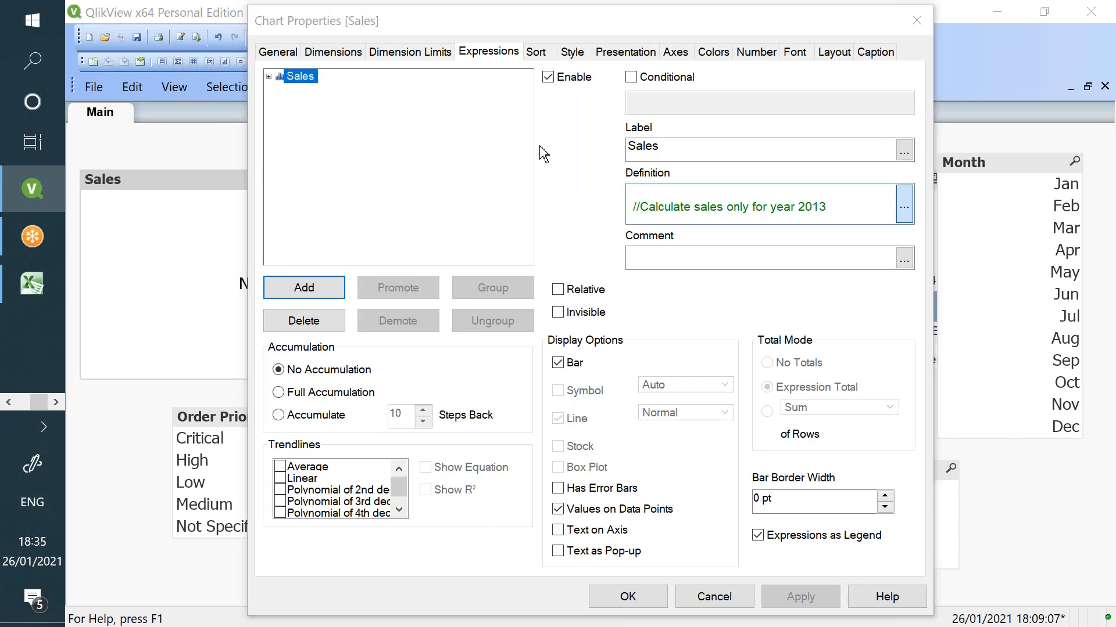
double_click(246, 102)
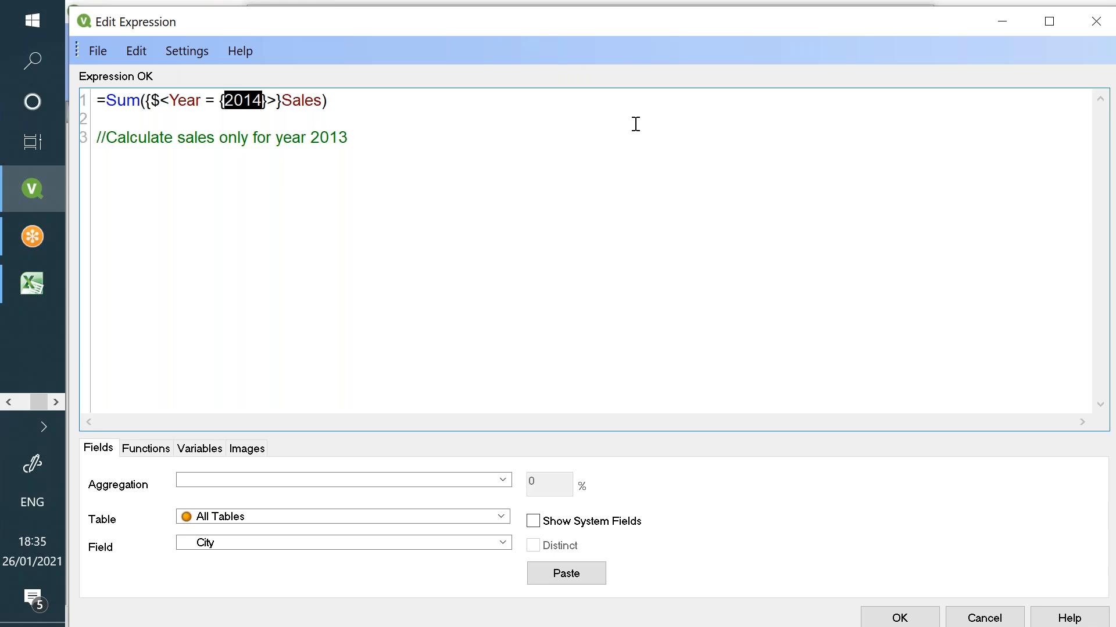
text($())
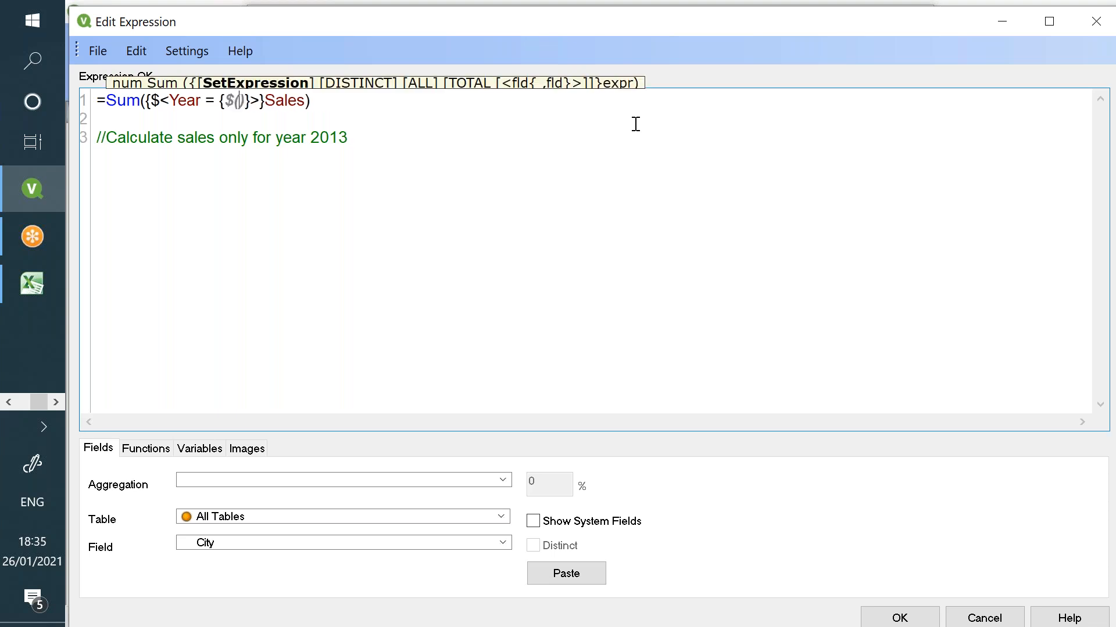
text(=Max(Ye)
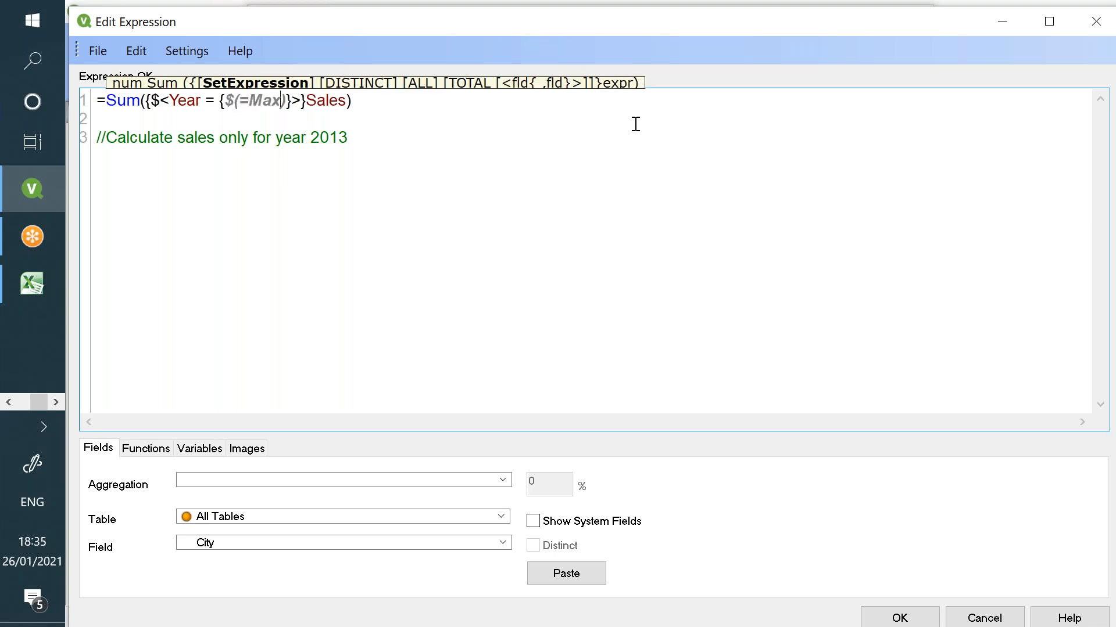
text(ar))
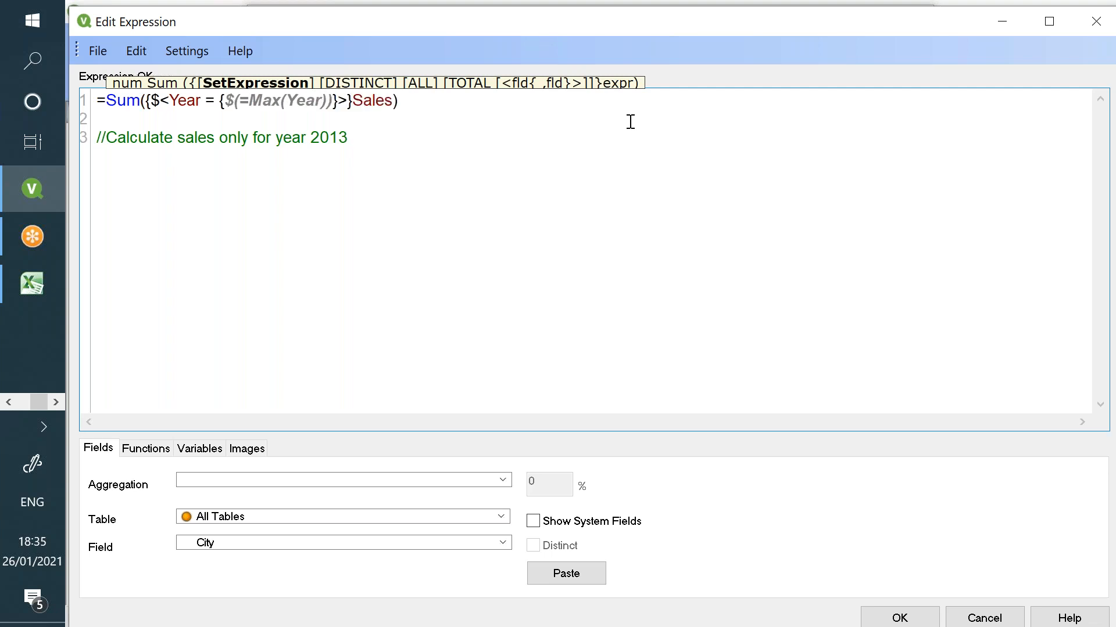
text(')
- Review the $(=Max(Year)) dollar expansion and apply the latest-year expression to the chart
click(227, 101)
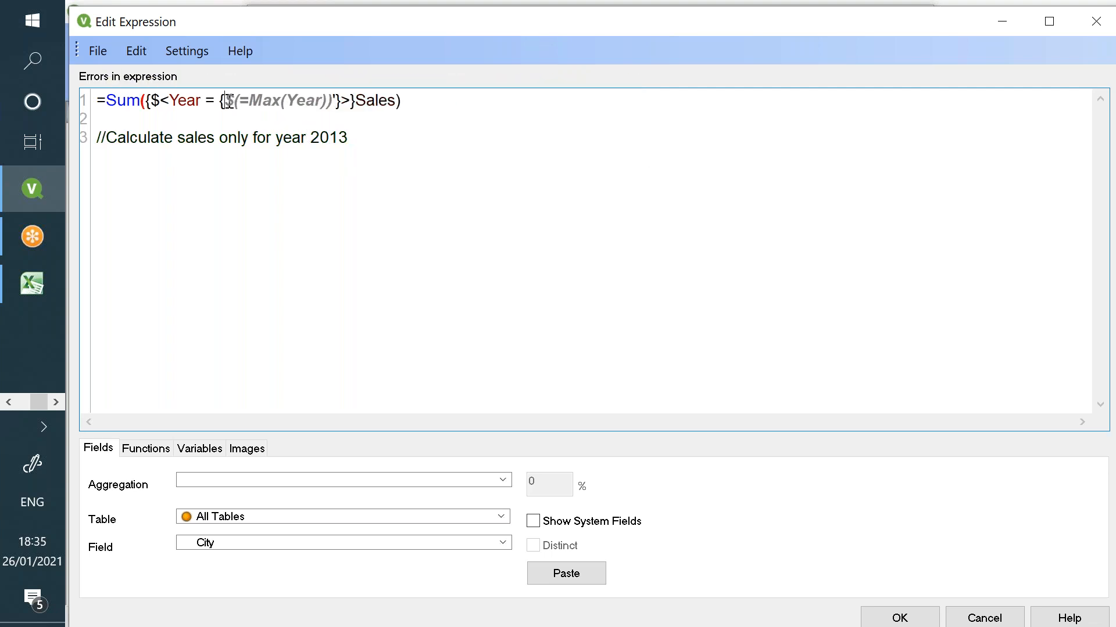
text(')
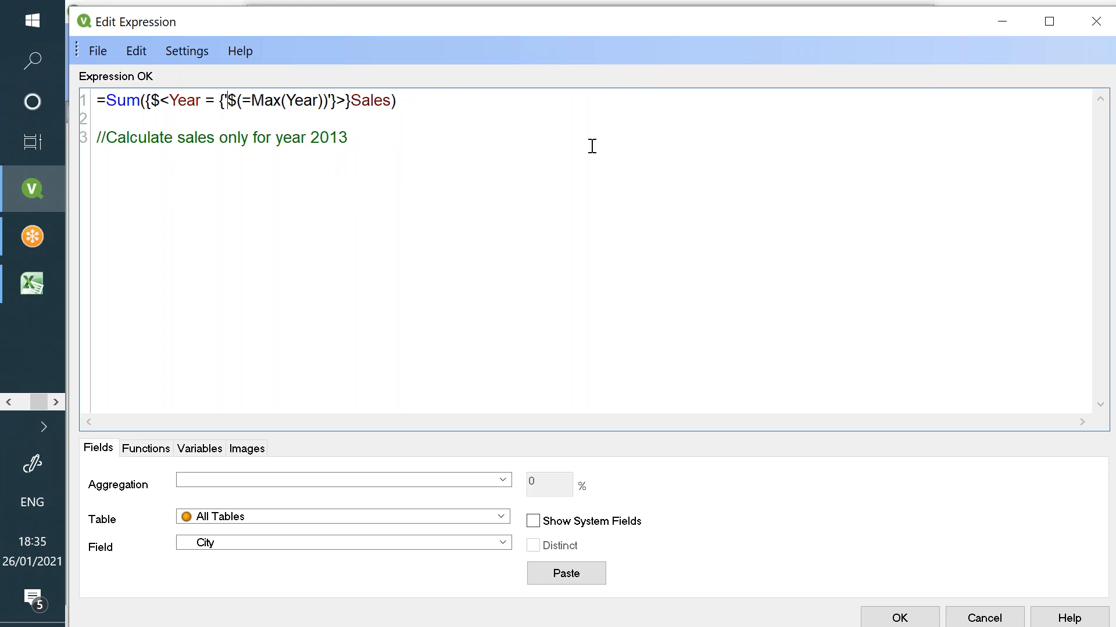
double_click(253, 100)
drag(227, 101, 332, 102)
click(240, 104)
drag(231, 100, 227, 100)
drag(241, 101, 323, 100)
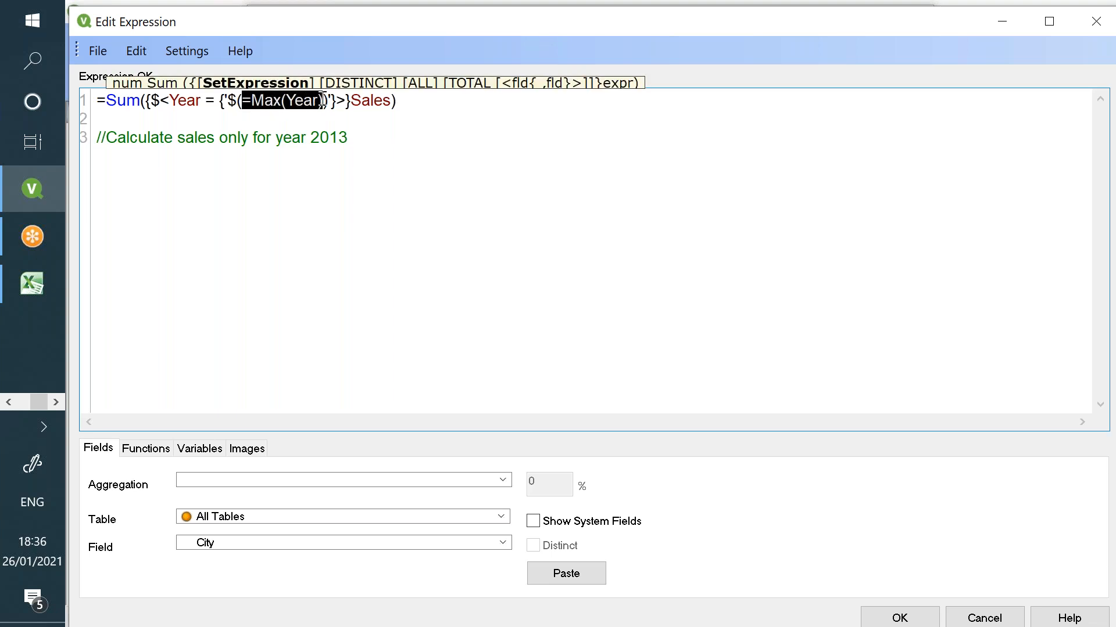
click(231, 100)
drag(241, 102, 329, 96)
click(275, 104)
double_click(265, 103)
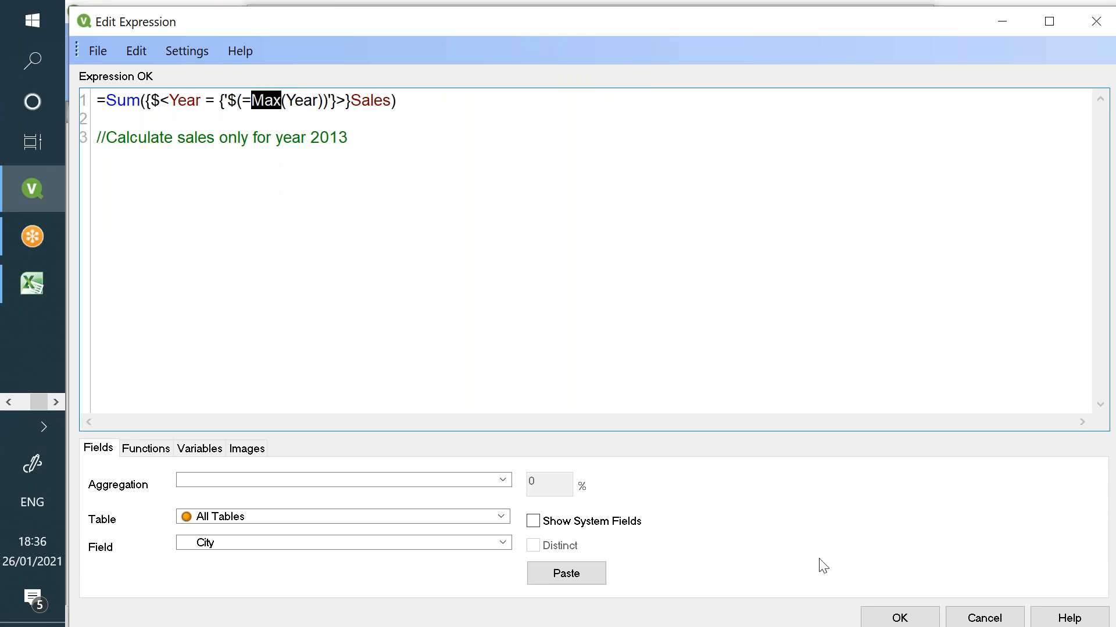
click(899, 617)
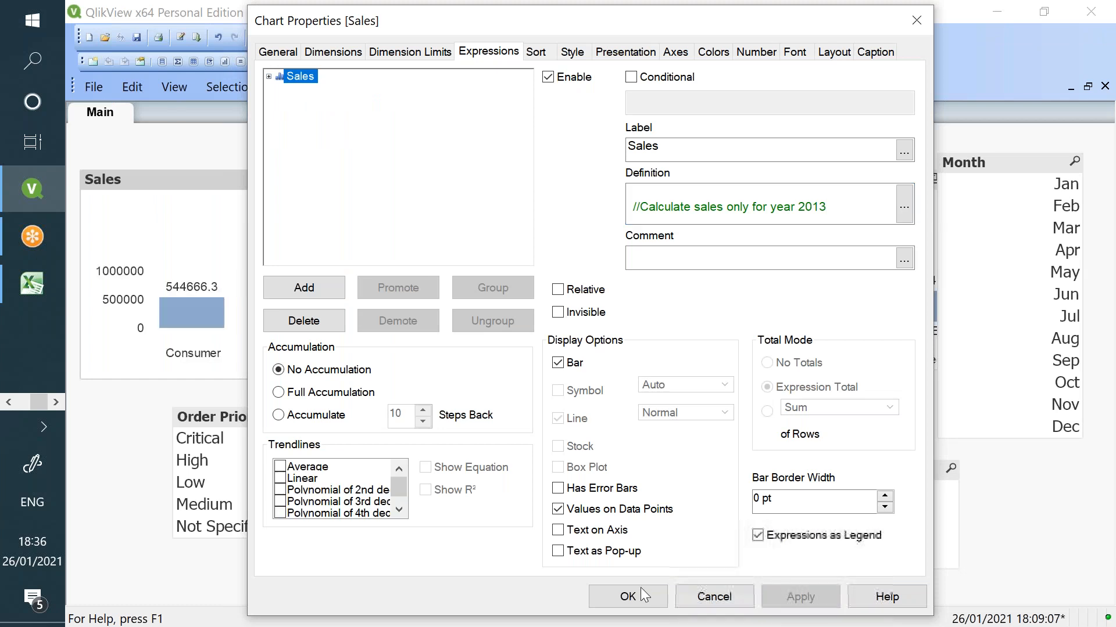
click(633, 596)
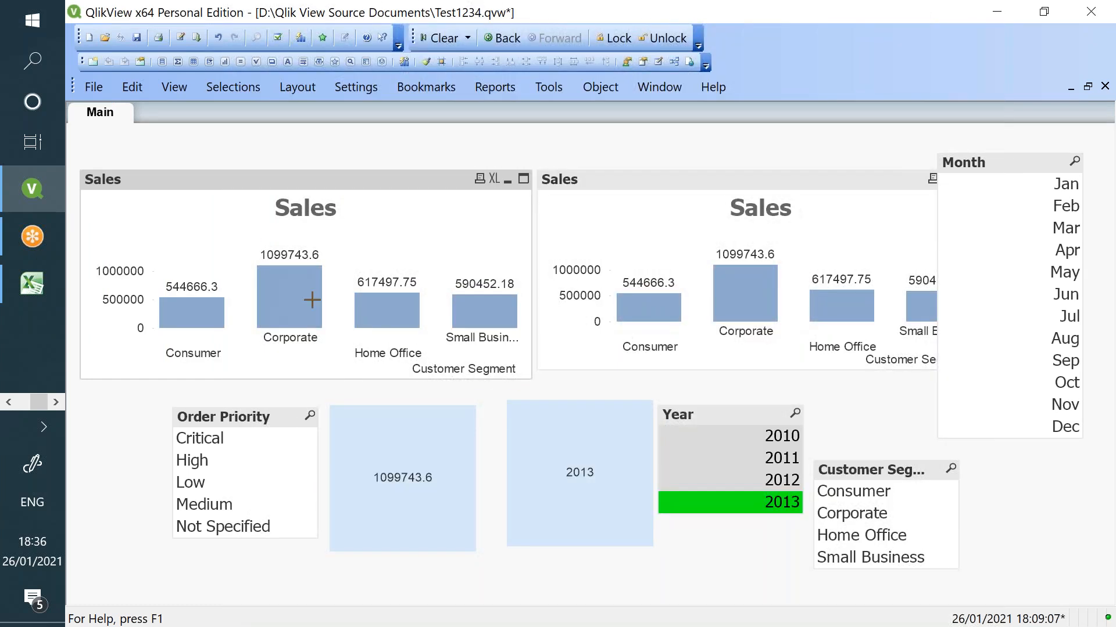
- Clear the 2013 Year selection and review the Max(Year) text object's properties
click(754, 514)
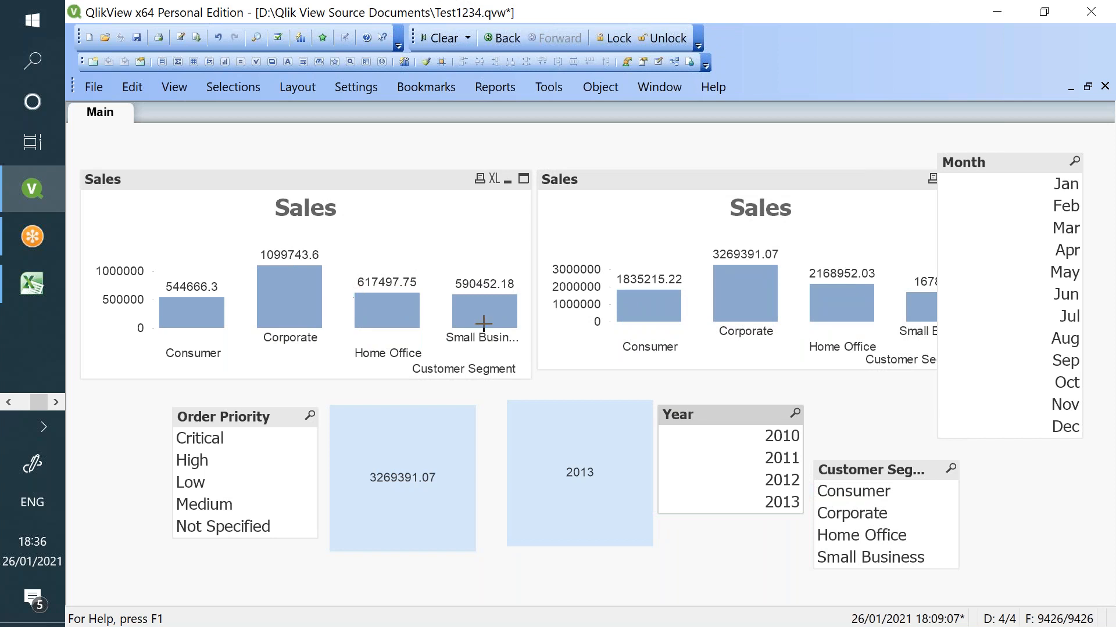
right_click(596, 491)
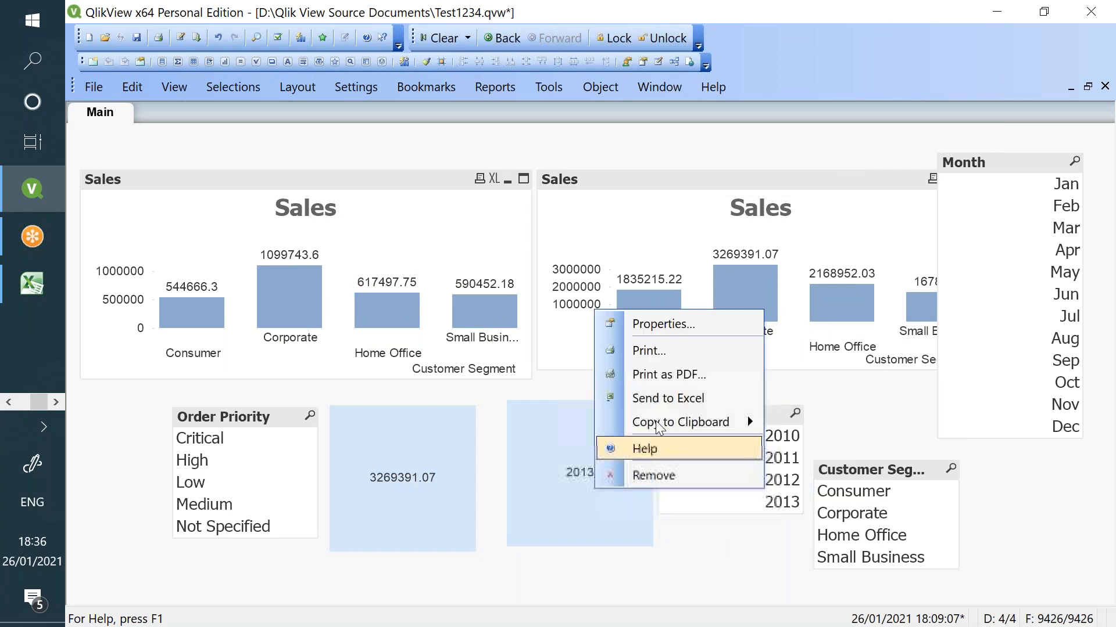
click(641, 324)
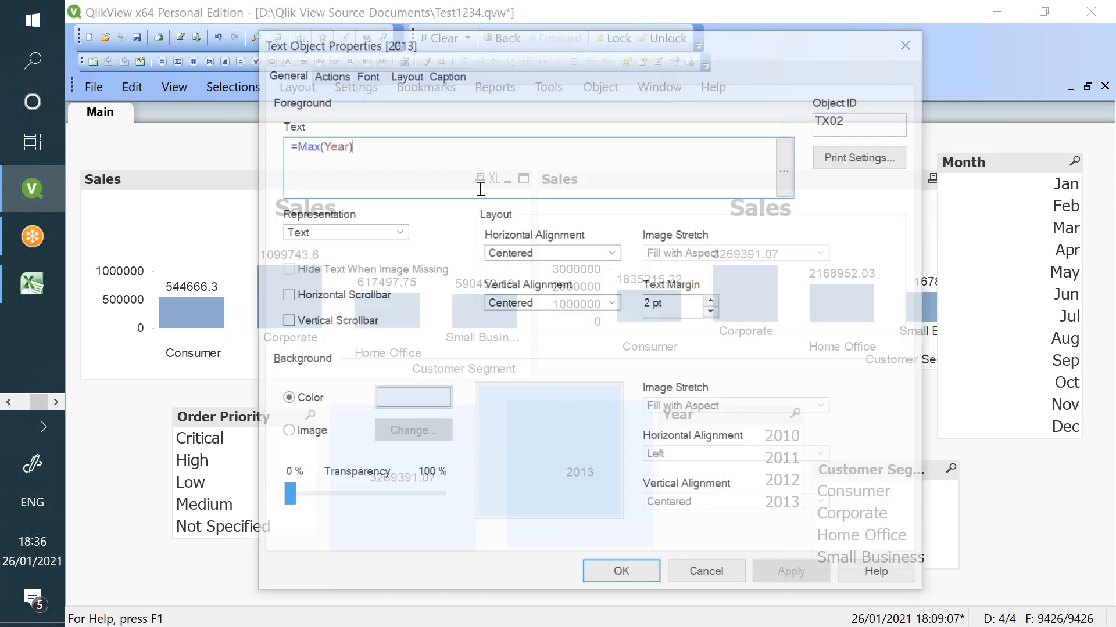
click(694, 580)
- Inspect the left chart's Year = {'$(=Max(Year))'} expression unchanged, then open the Settings menu
right_click(240, 221)
click(285, 234)
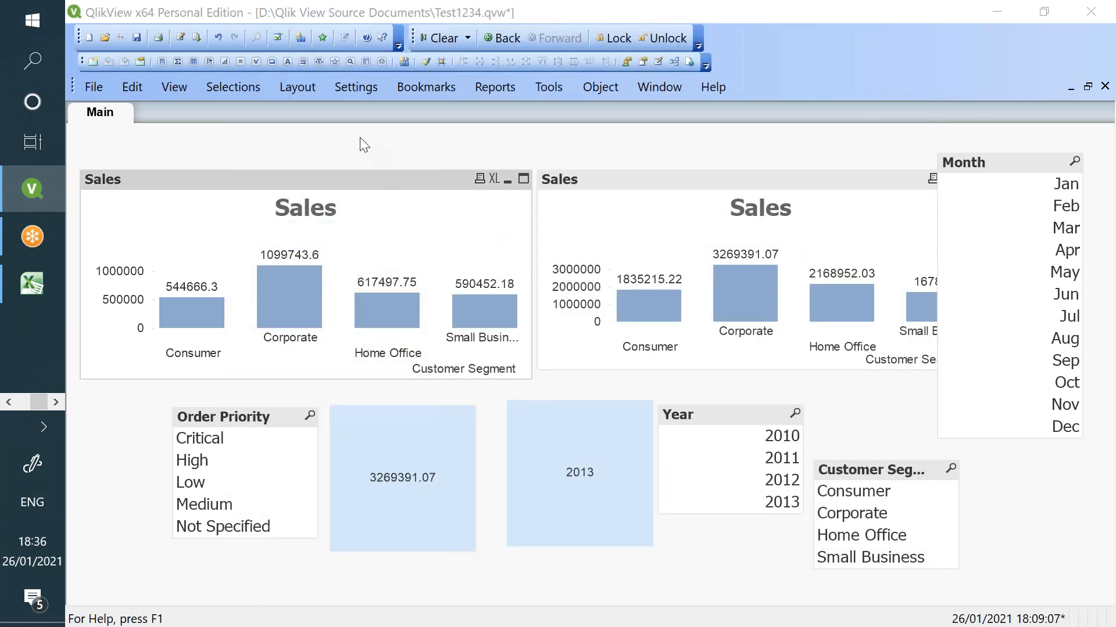
click(904, 204)
drag(323, 101, 228, 101)
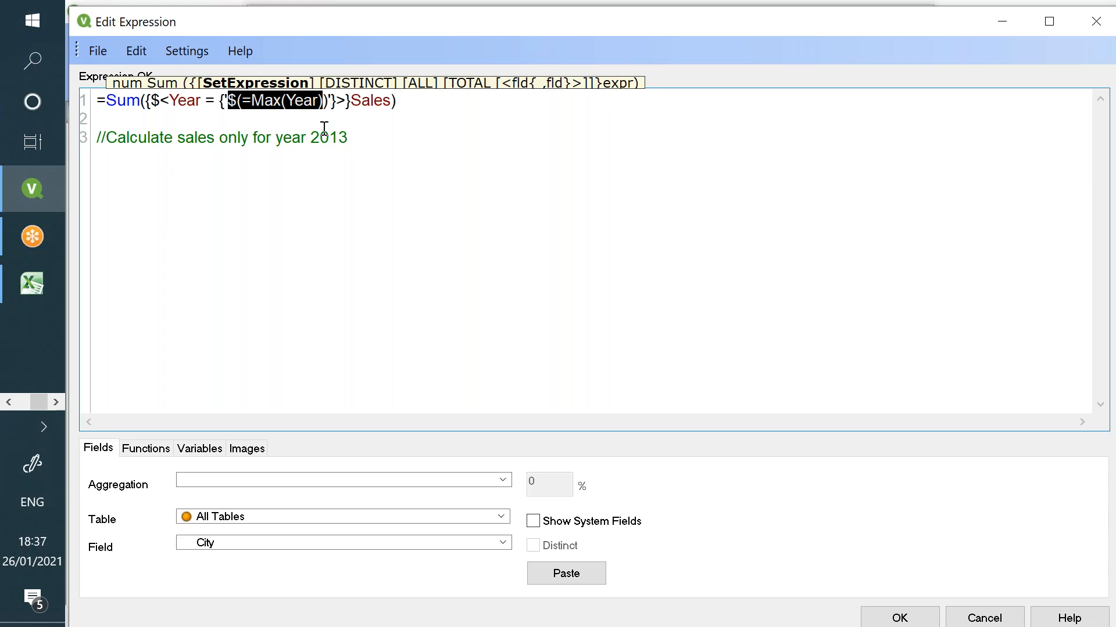
click(326, 117)
drag(329, 99, 244, 99)
click(236, 100)
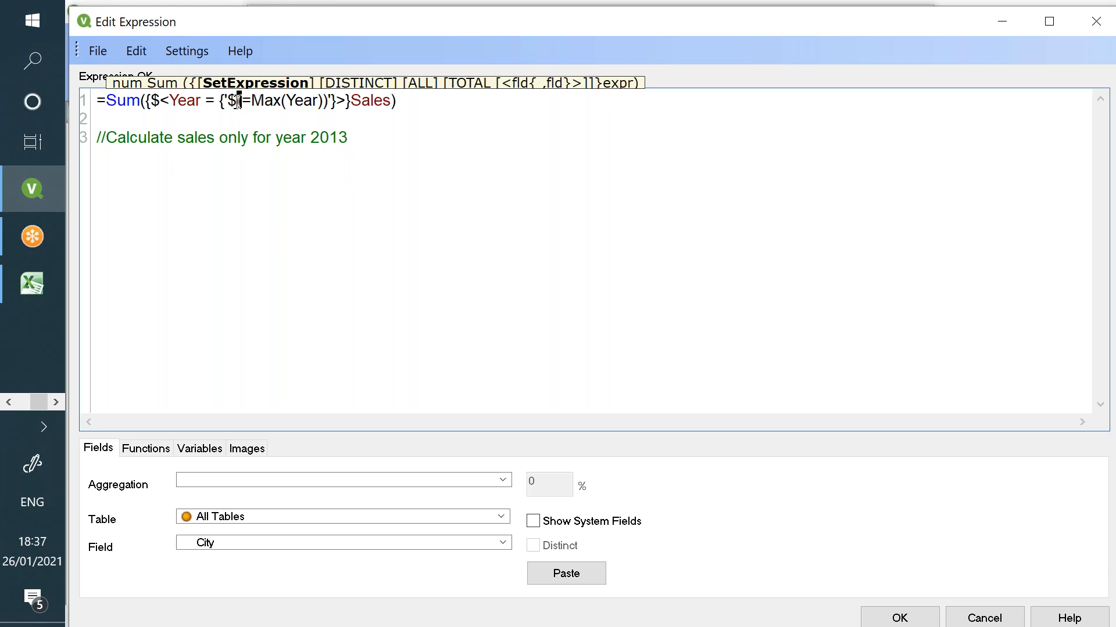
drag(241, 100, 323, 103)
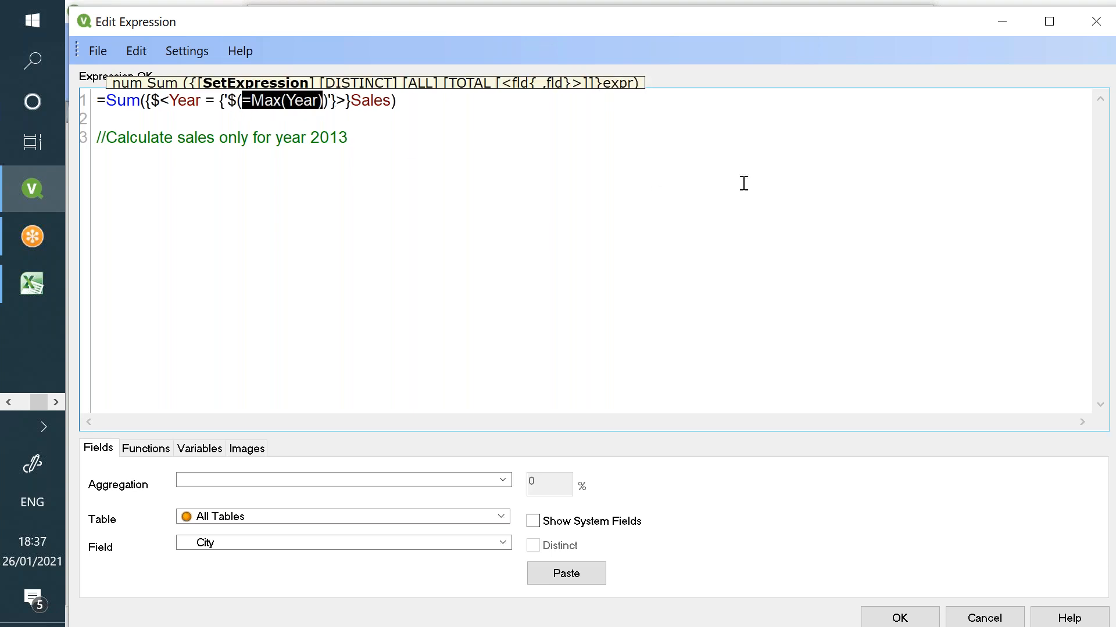
click(984, 617)
click(694, 602)
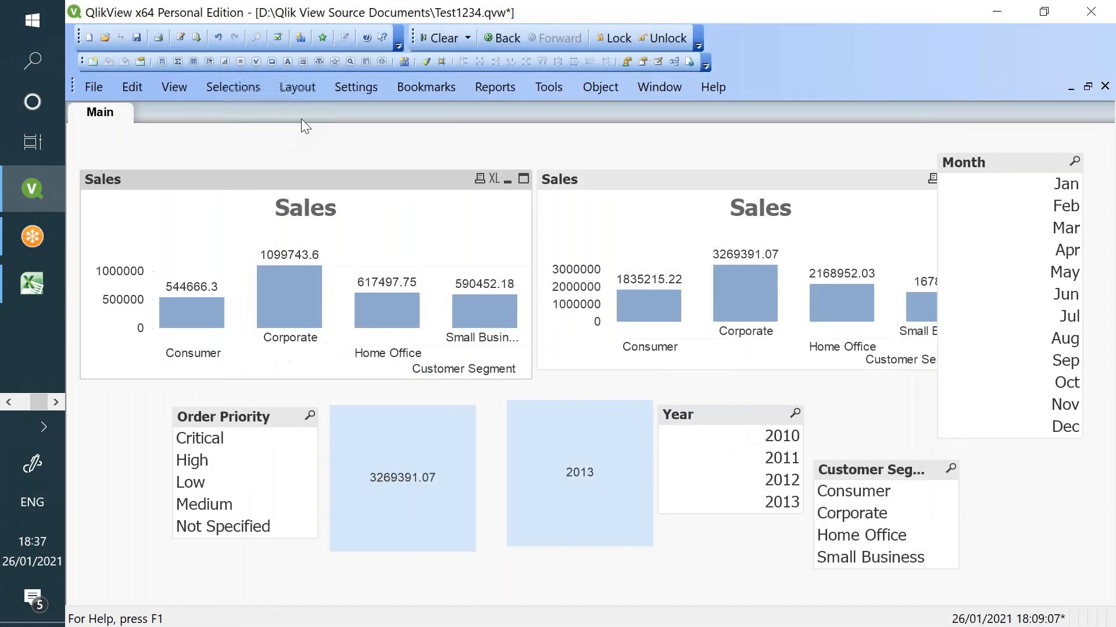
click(349, 88)
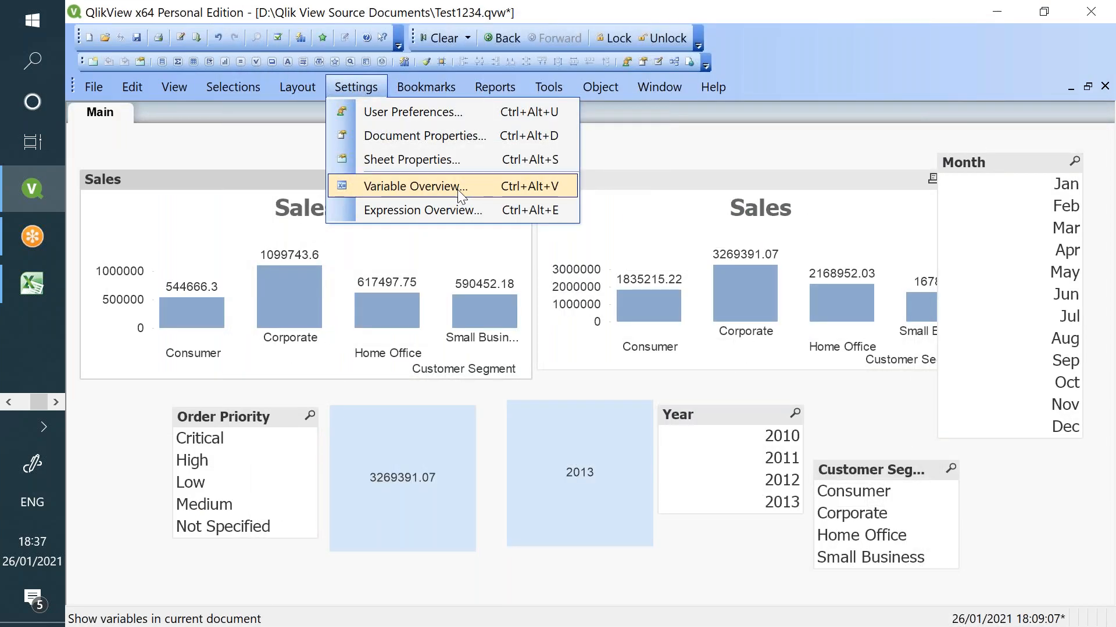
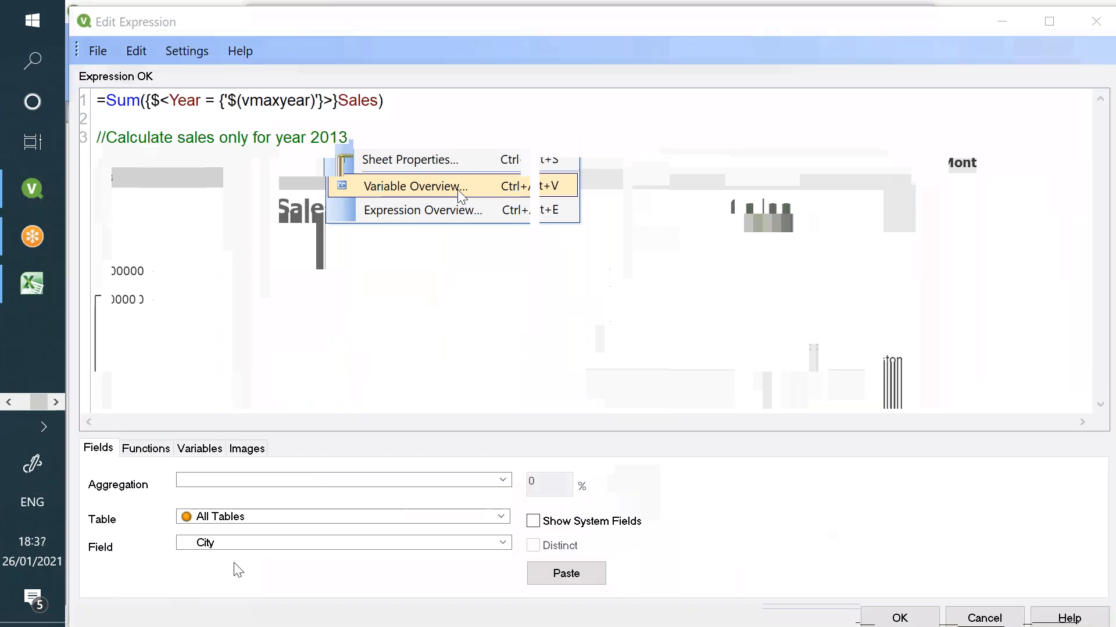
- Dismiss Edit Expression and Chart Properties without changes and bring the Excel workbook forward
click(987, 614)
click(726, 598)
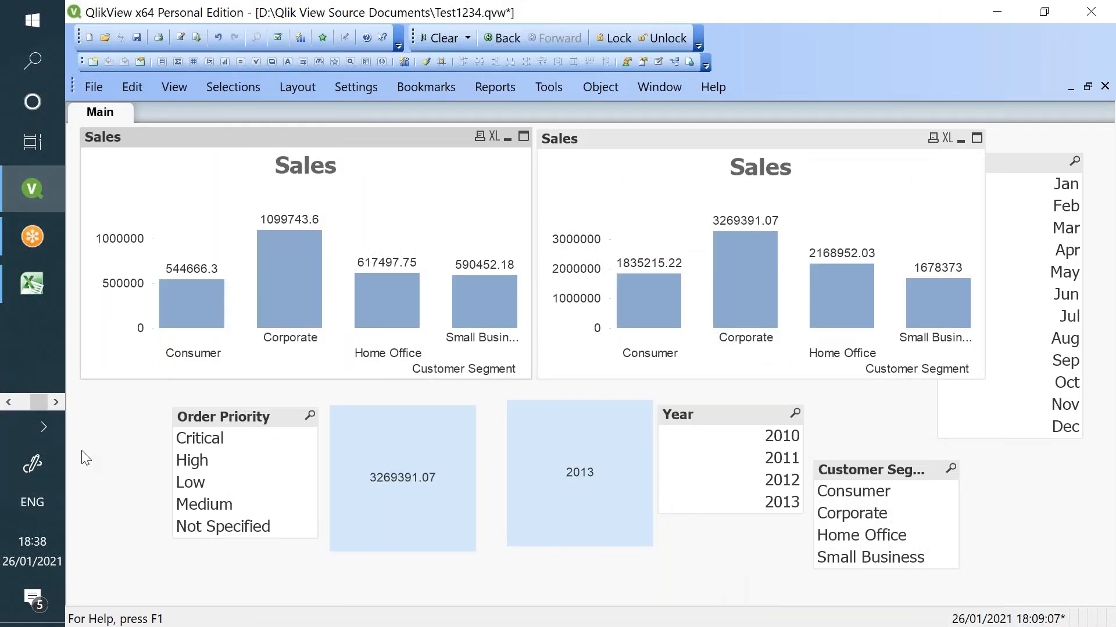
click(23, 293)
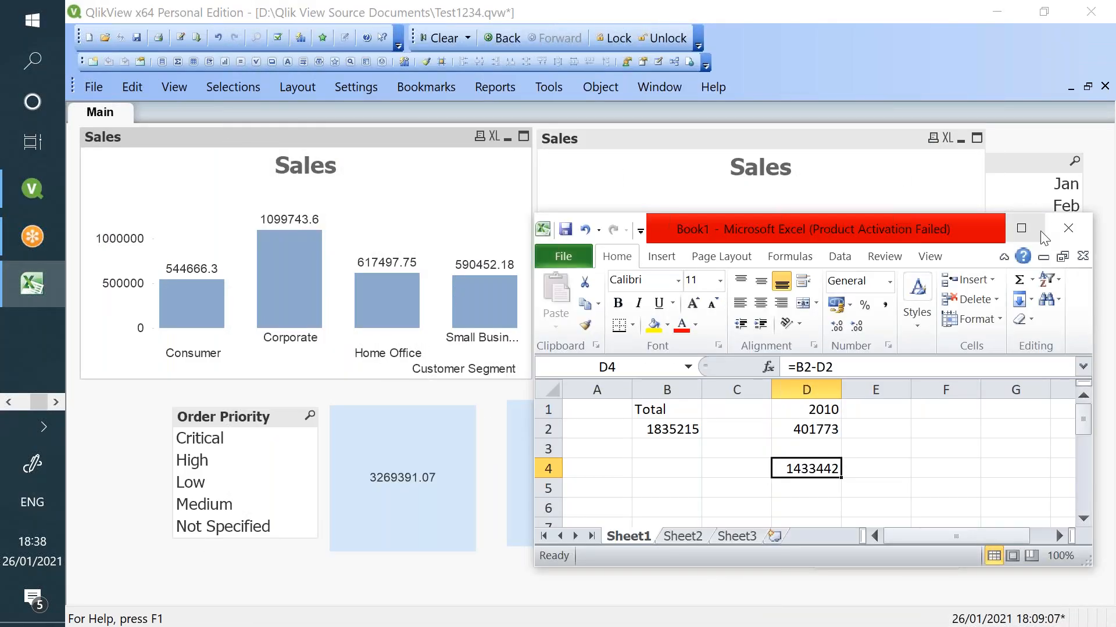
- Maximize Excel and clear the old totals and years in B1:D6
click(1021, 228)
drag(199, 190, 351, 282)
key(Delete)
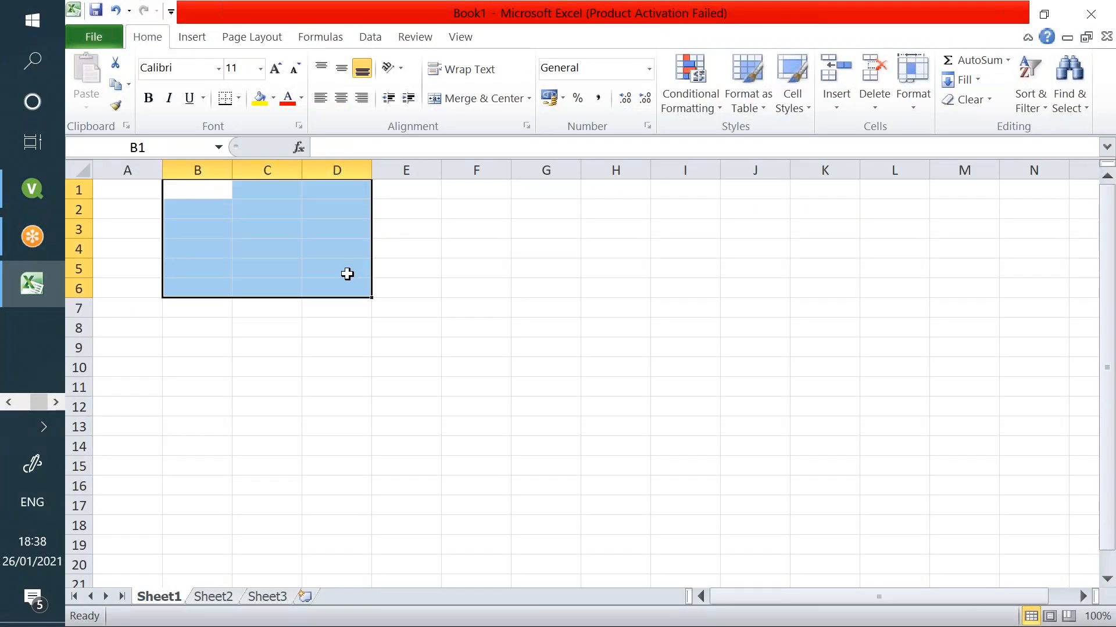
click(399, 232)
- List YTD, MTD and QTD in cells E5:E7
click(420, 262)
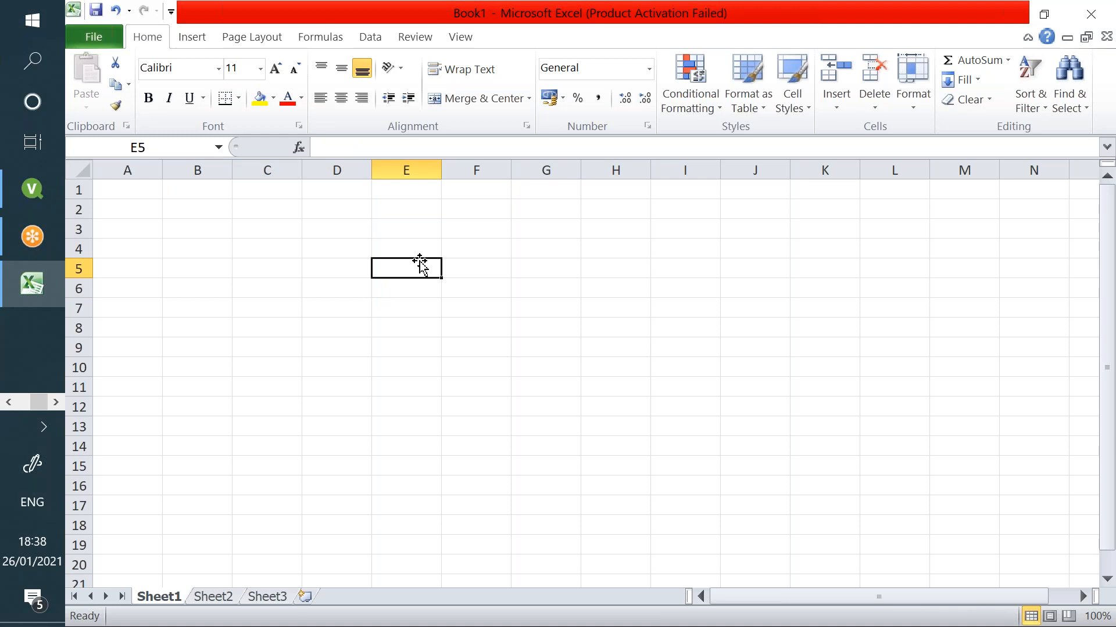
text(YTD)
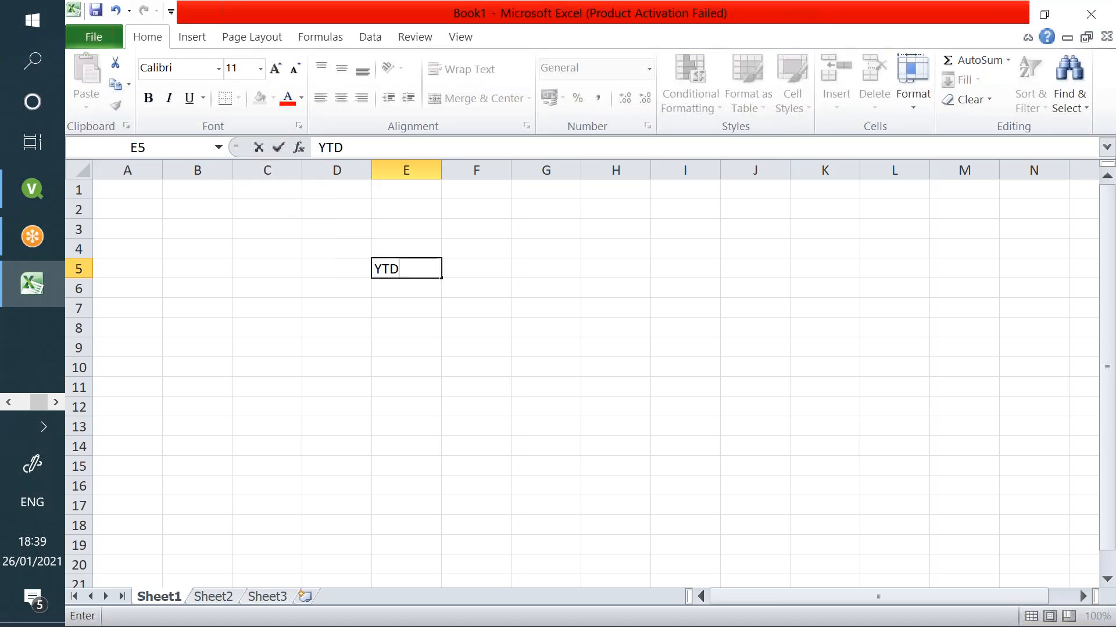
key(Return)
text(MTD)
key(Return)
text(QTD)
key(Return)
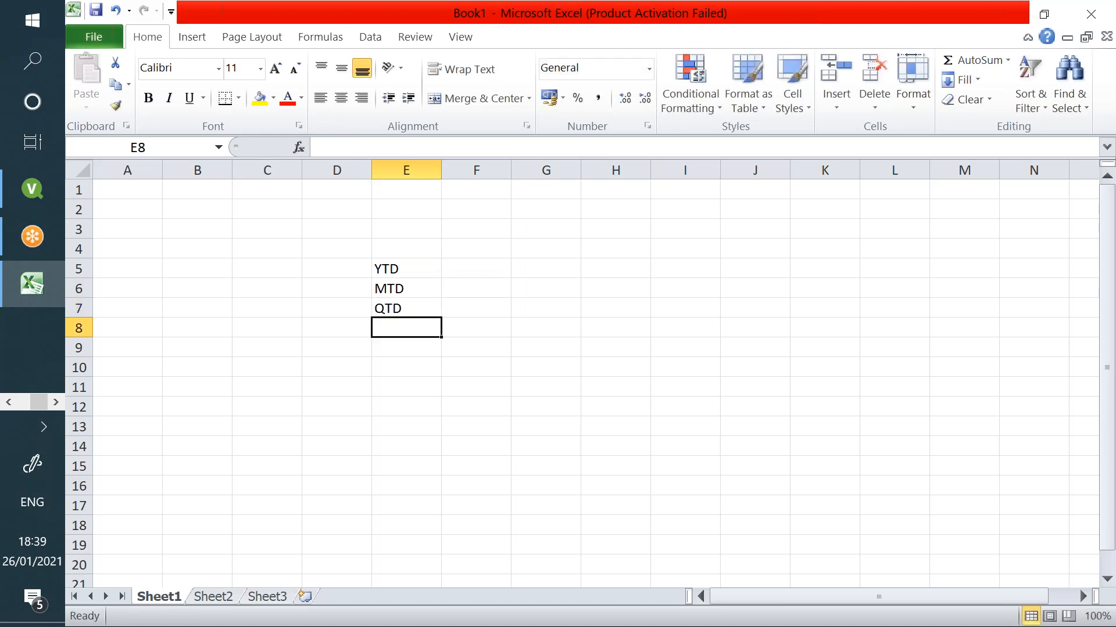
key(Return)
- List PYTD, PMTD and PQTD in cells E9:E11
text(YTD)
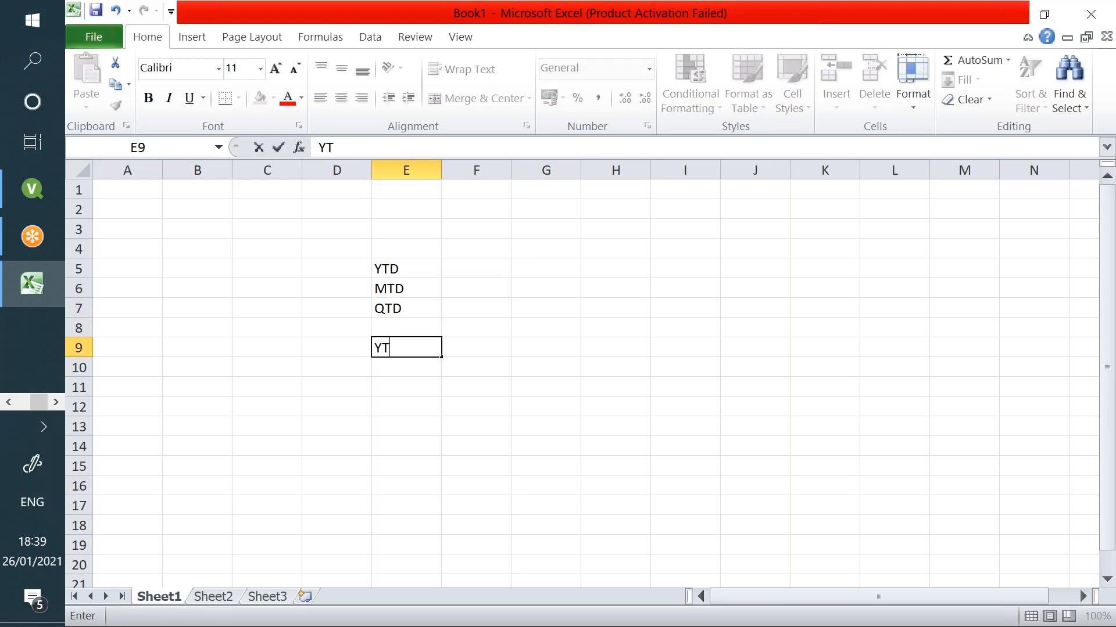
key(Return)
key(Up)
text(PYTD)
key(Return)
text(PMTD)
key(Return)
text(PQTD)
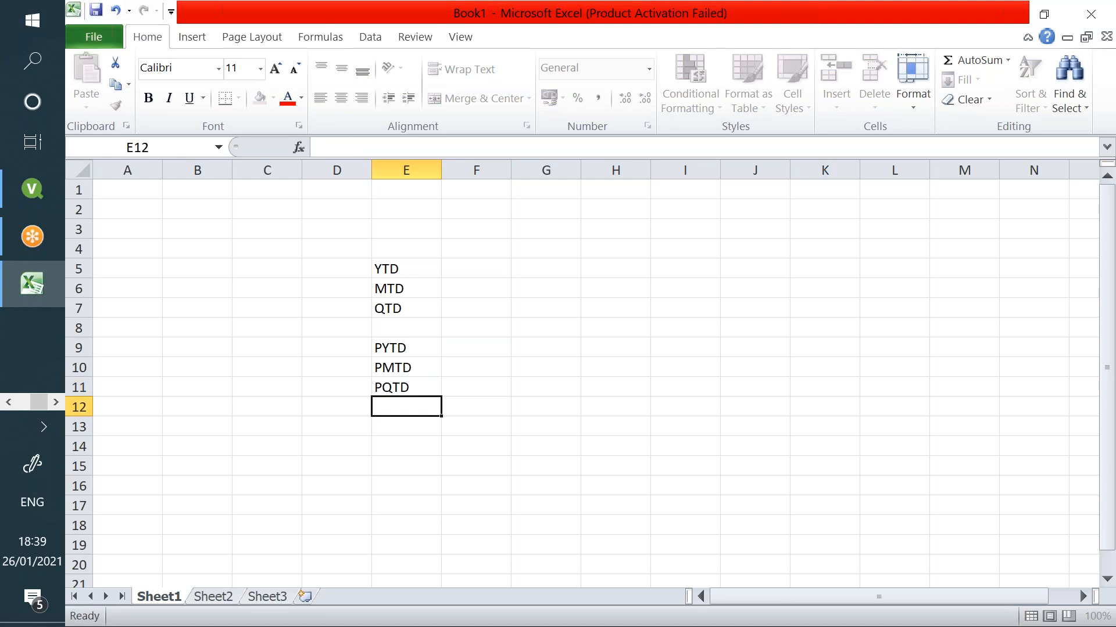
key(Return)
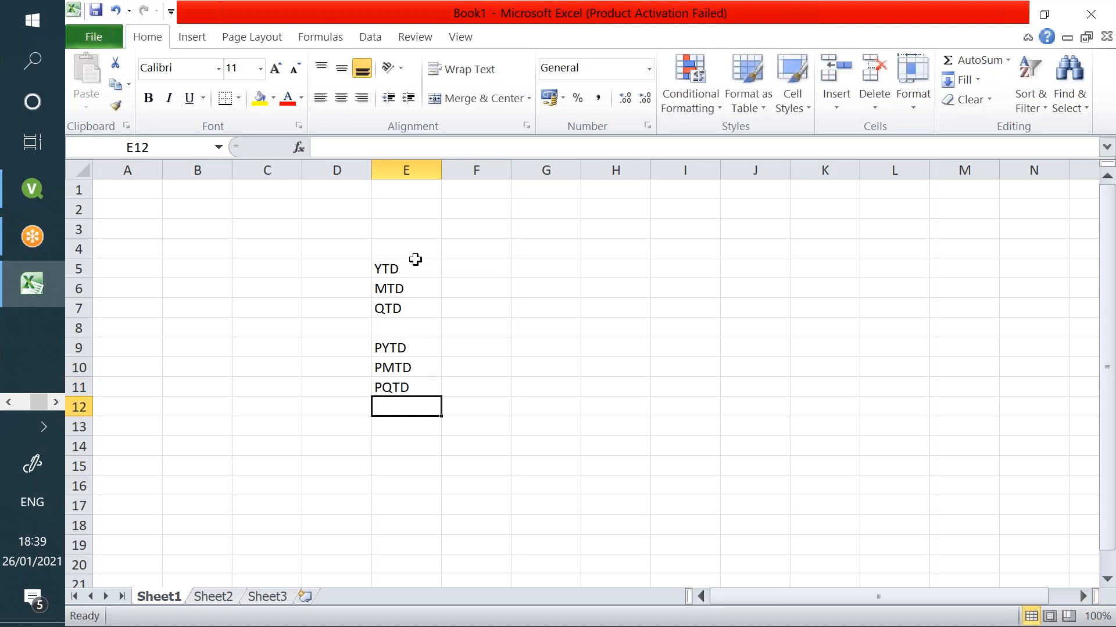
- Enter 'Year to date', 'Month to date' and 'Quarter to date' in F5:F7
click(446, 274)
text(Year to date)
key(Return)
text(Month to date)
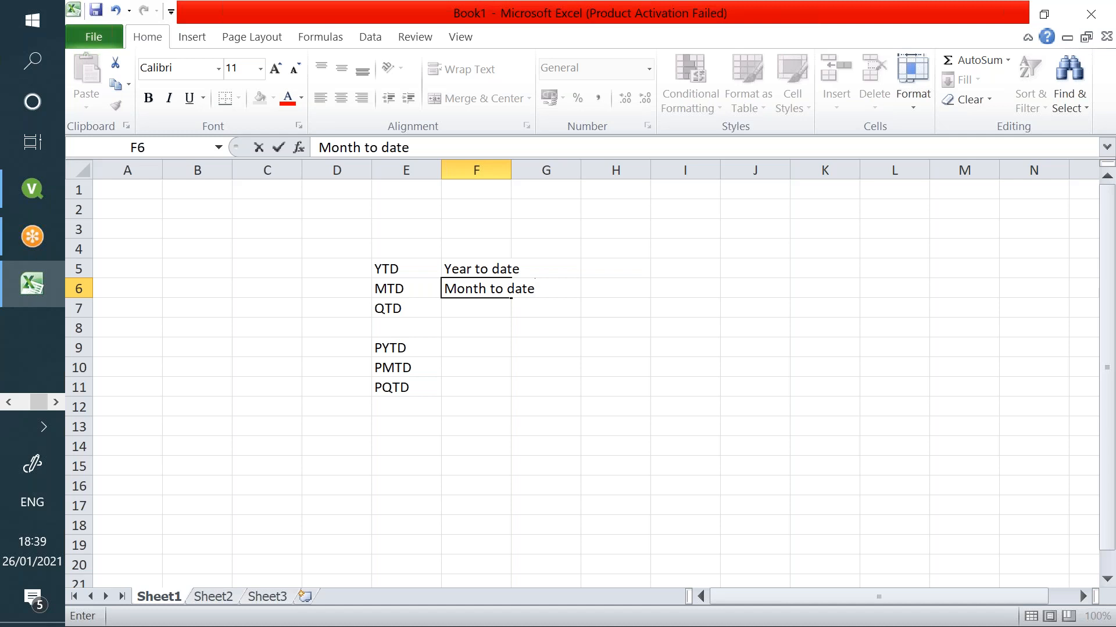
key(Return)
text(Quarter to date)
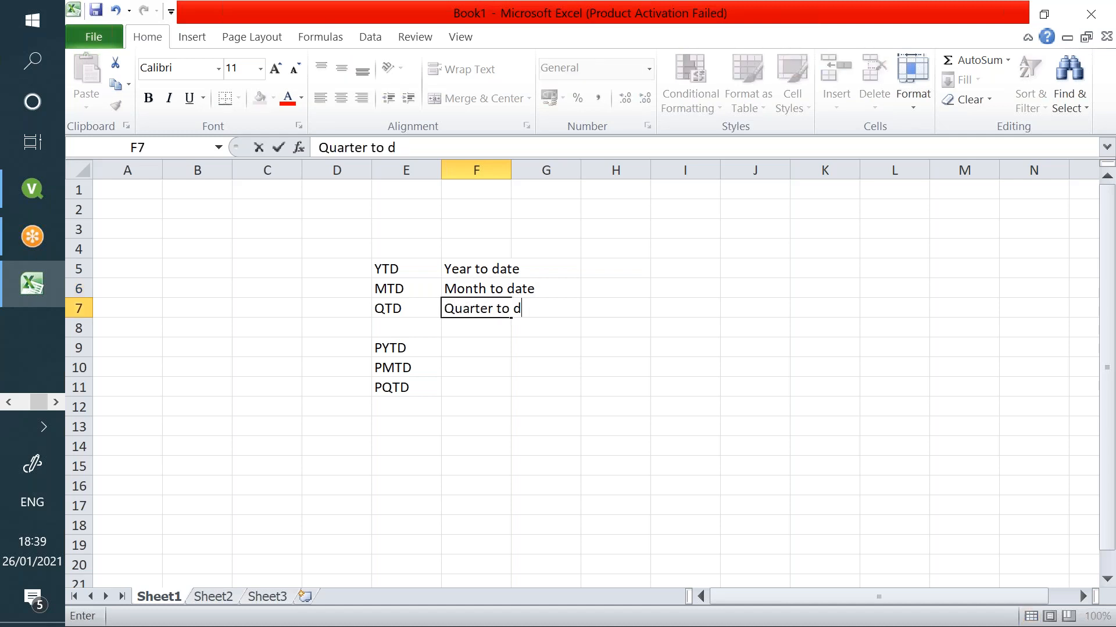
key(Return)
key(Return)
- Enter 'Previous year to date', 'Previous Month to date' and 'Previous quarter to date' in F9:F11
text(Prv)
key(BackSpace)
text(evious year to daye)
key(BackSpace)
key(BackSpace)
text(te)
key(Return)
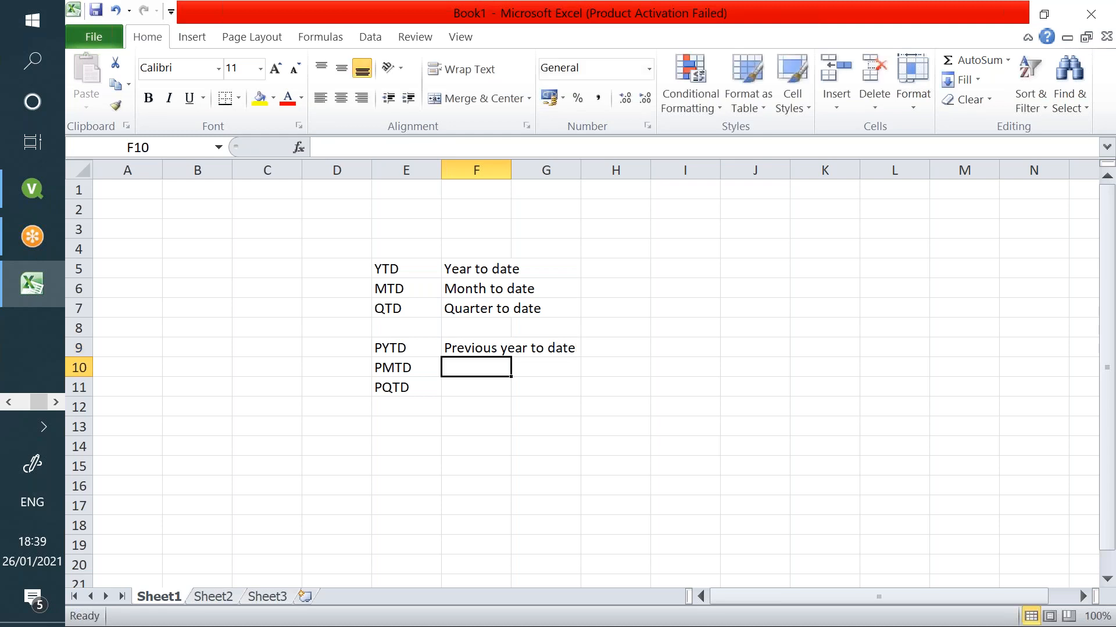
text(Previous Mon)
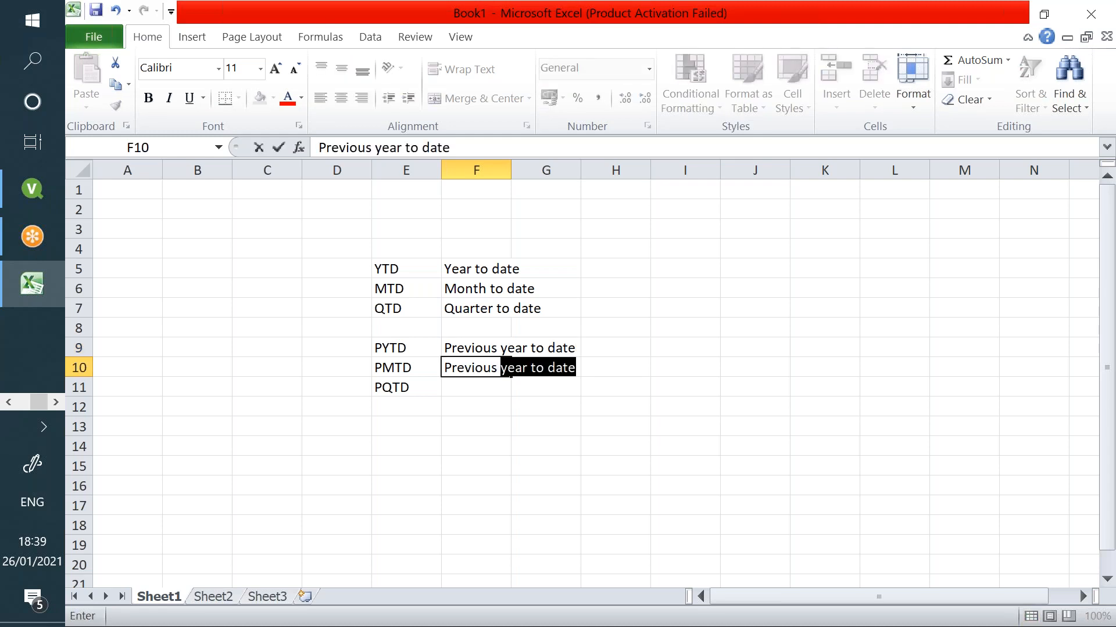
text(th to date)
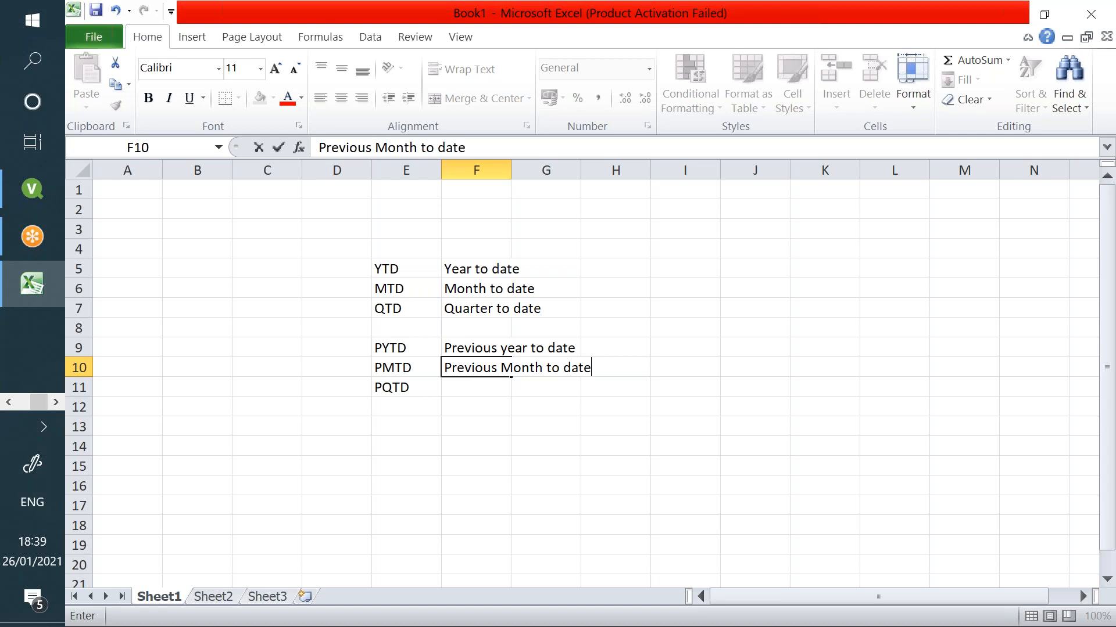
key(Return)
text(P)
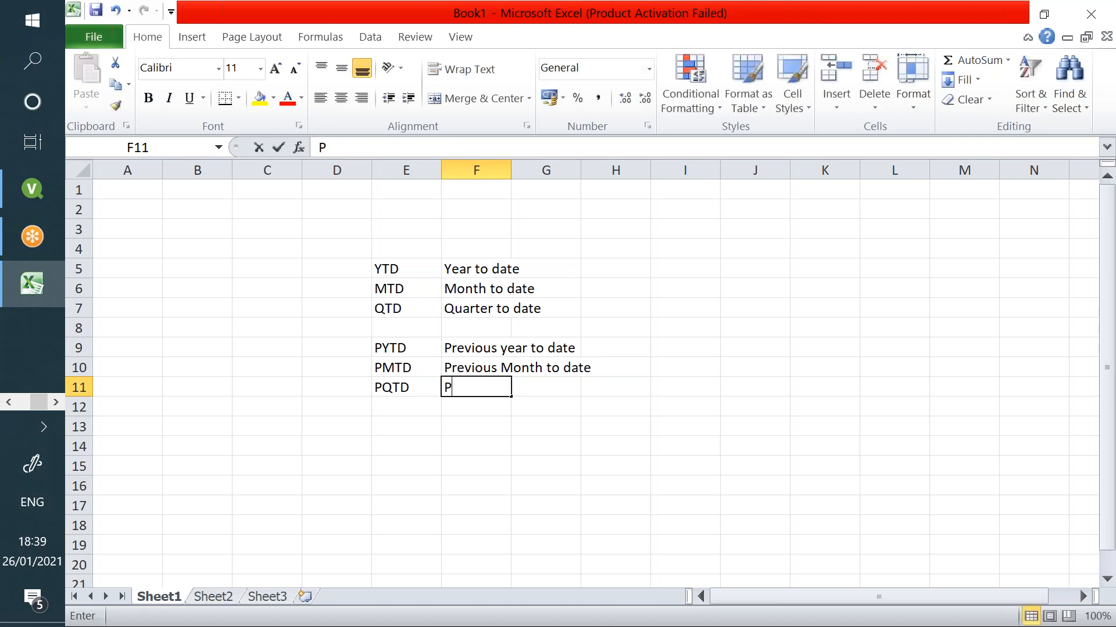
text(revious quarter to date)
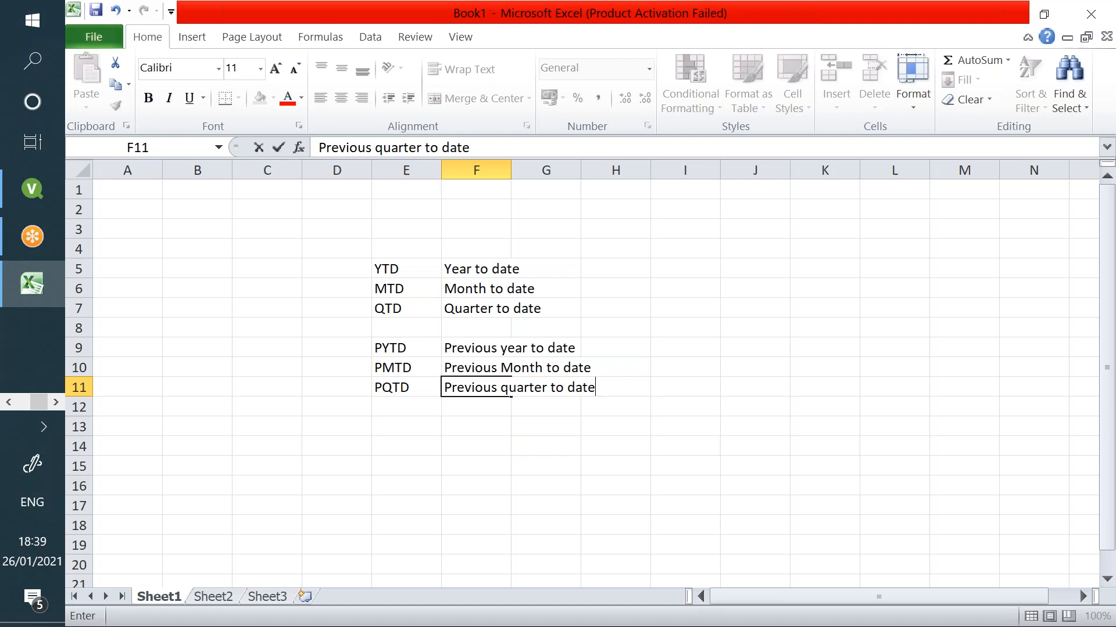
key(Return)
drag(416, 266, 587, 386)
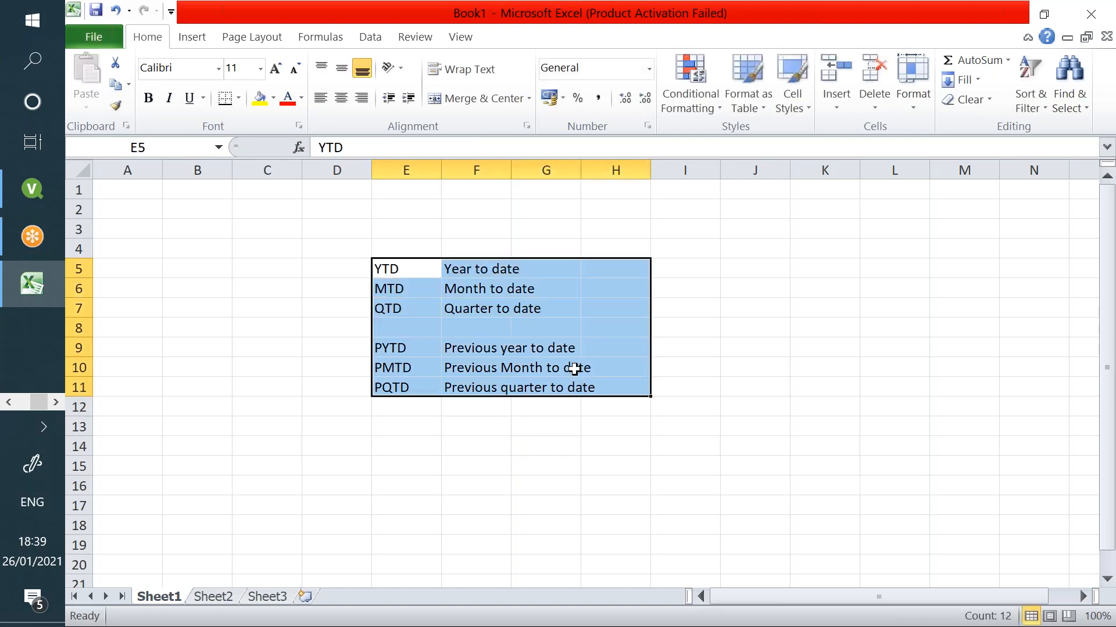
- Check the PYTD, PMTD and PQTD entries and widen column F to fit the descriptions
click(438, 311)
click(434, 345)
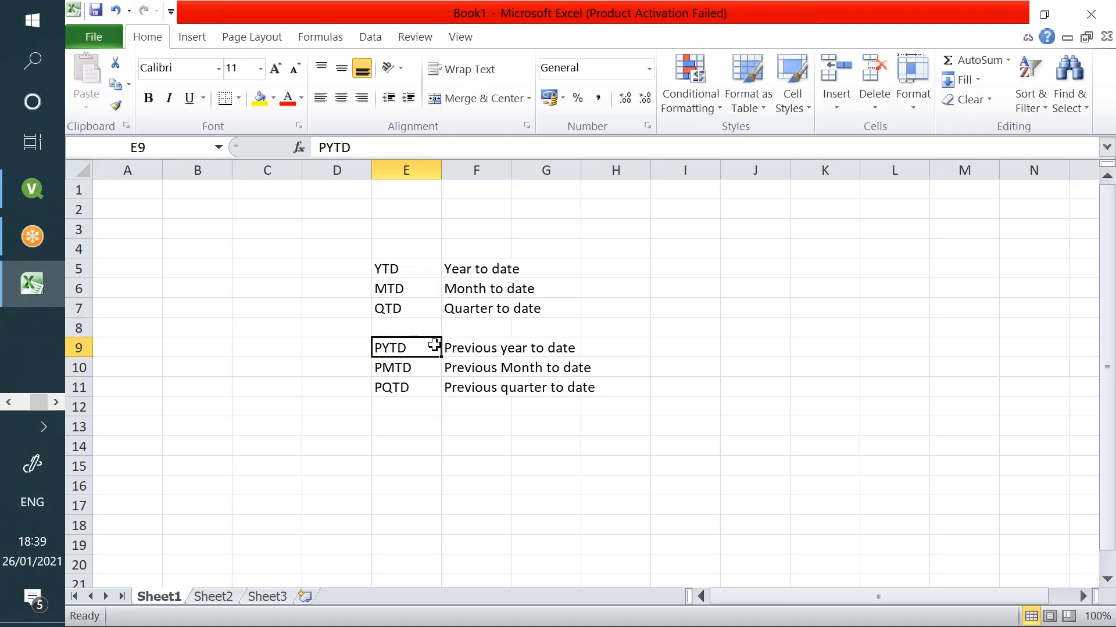
click(427, 366)
click(429, 383)
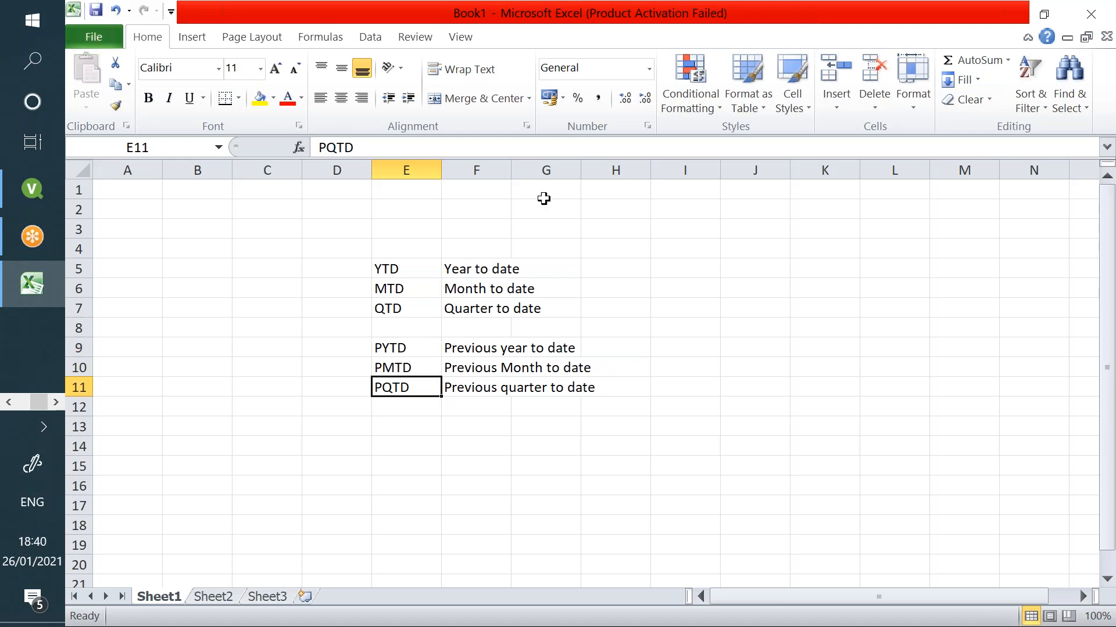
drag(511, 169, 661, 176)
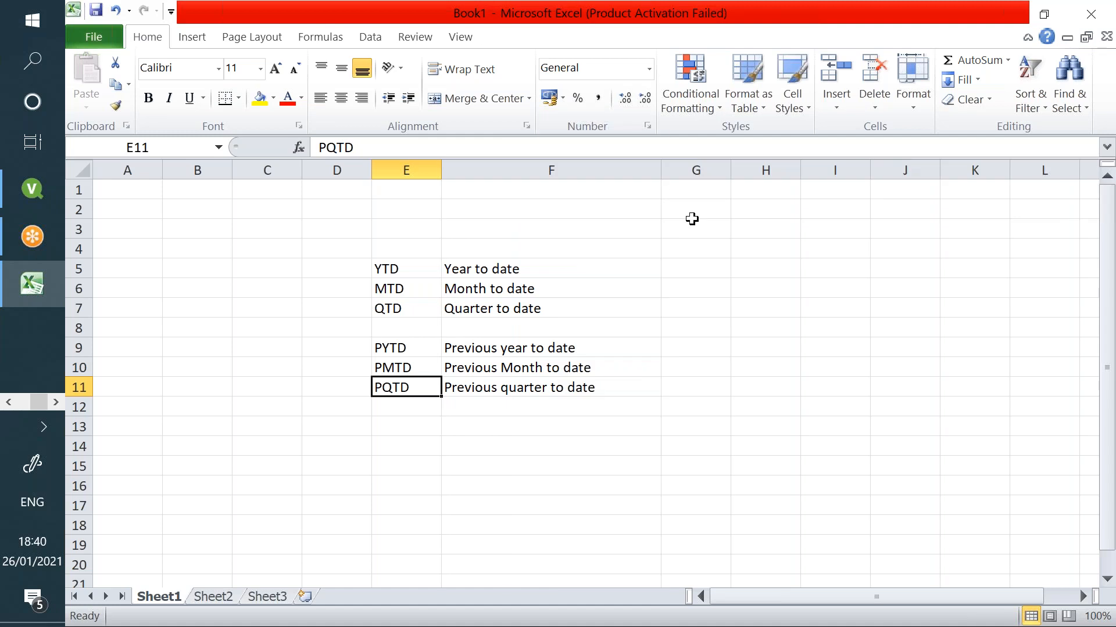
- Add the heading 'Sales' in cell I2
click(840, 204)
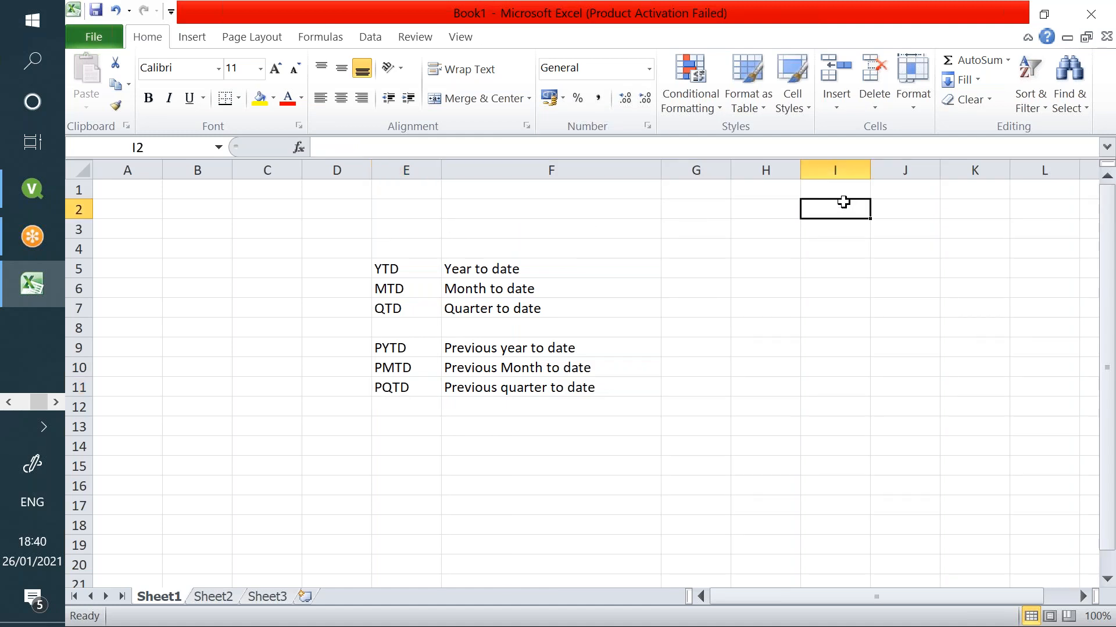
text(Sales)
key(Return)
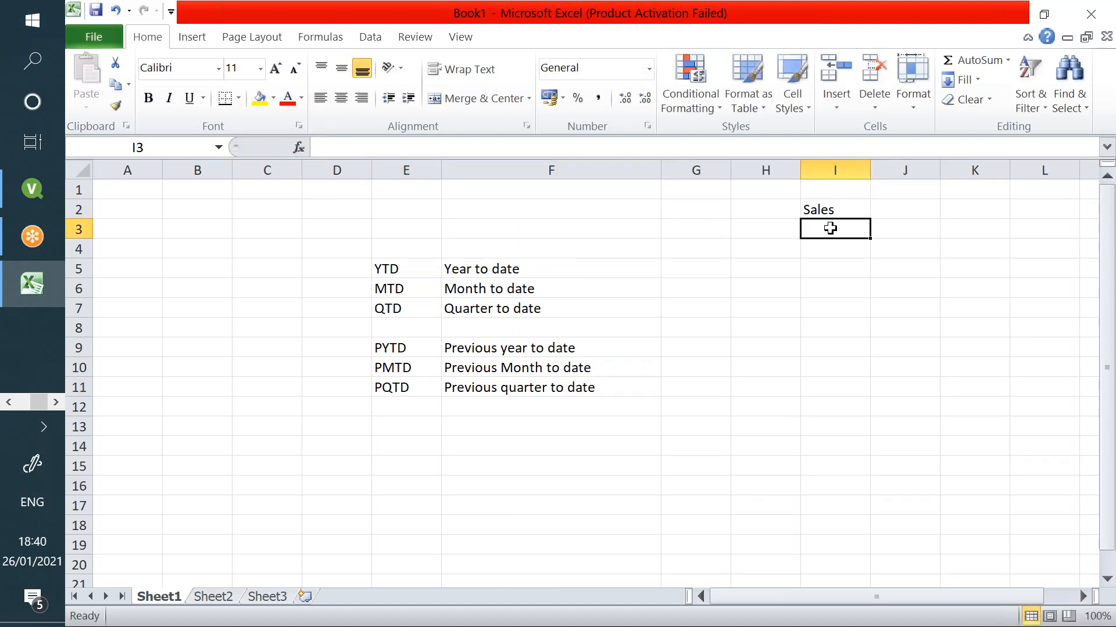
click(670, 268)
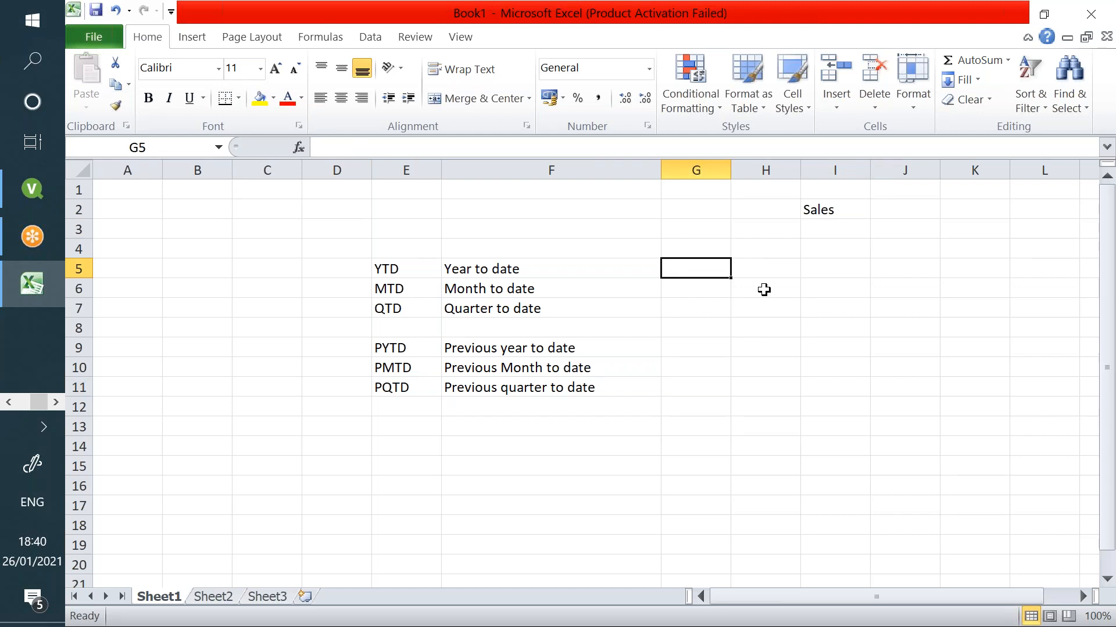
- Set the YTD range to 01/01/2021 in G5 and today's date, 26/01/2021, in H5
key(ctrl+semicolon)
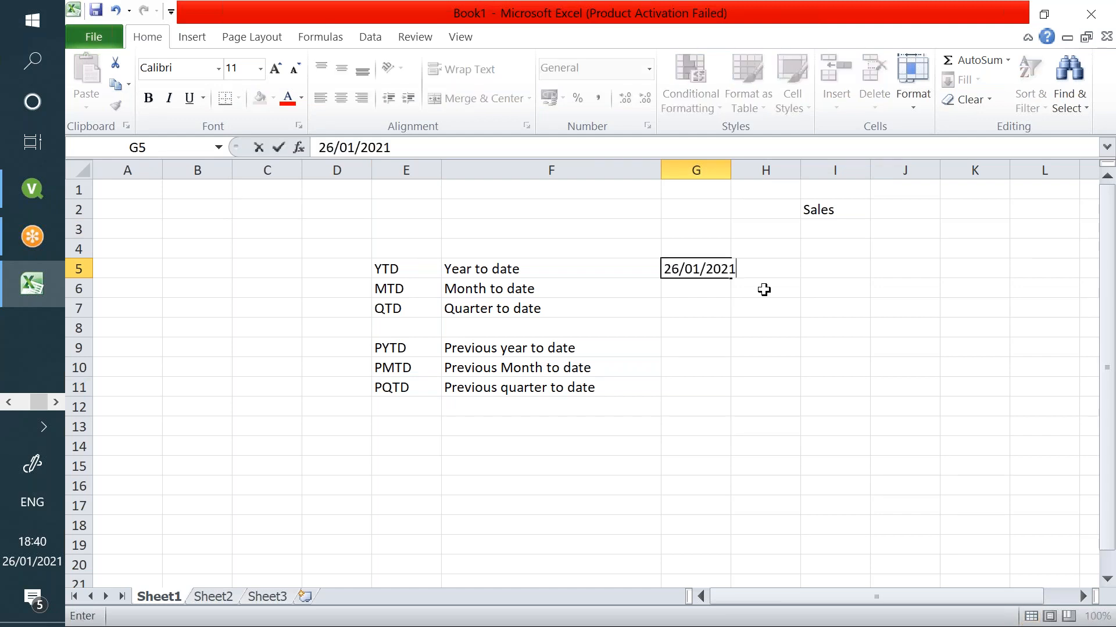
text(01/01/20)
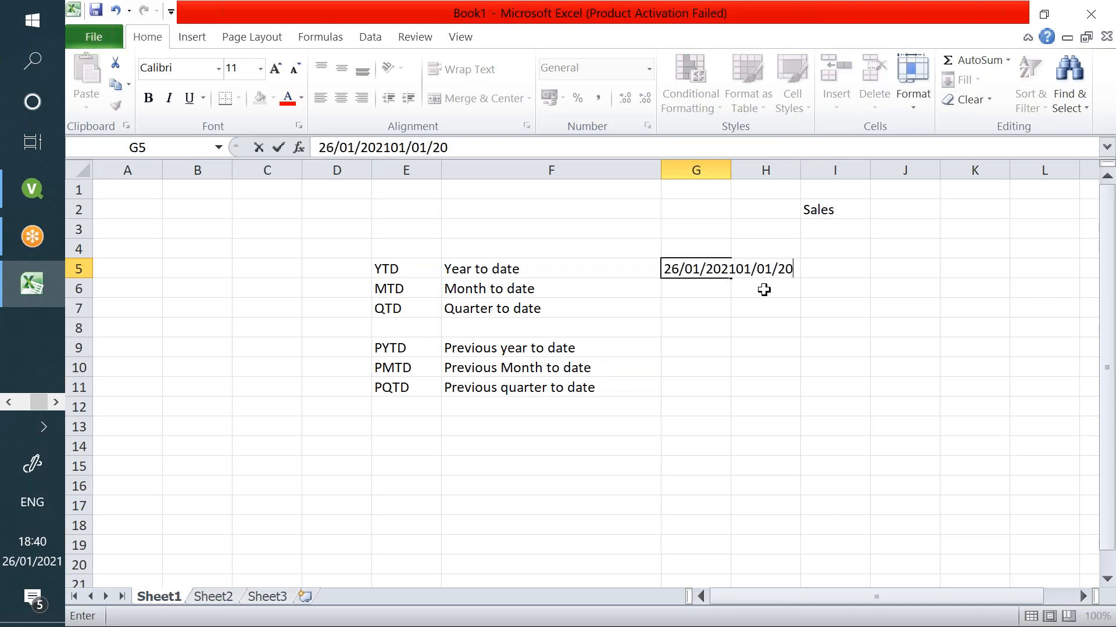
key(Escape)
text(01/01/2021)
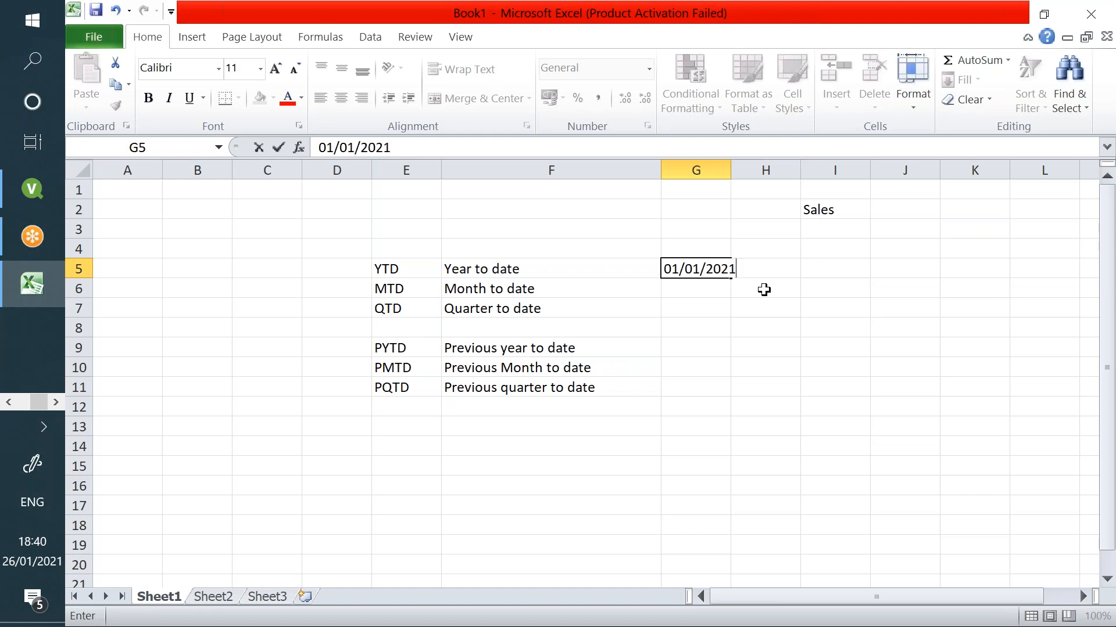
key(Tab)
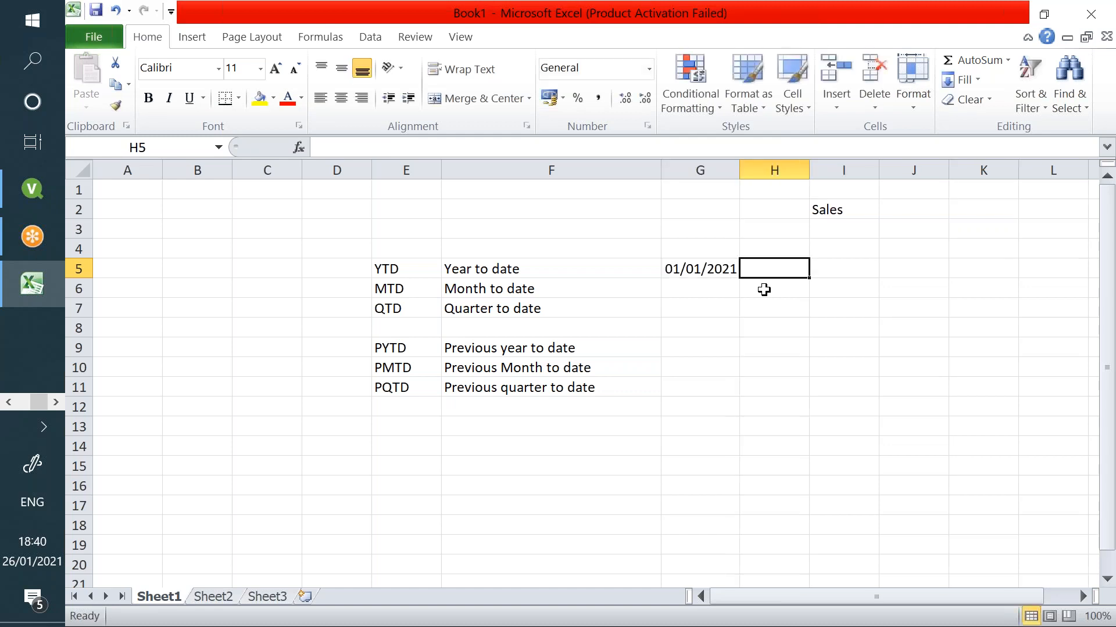
key(ctrl+semicolon)
key(Return)
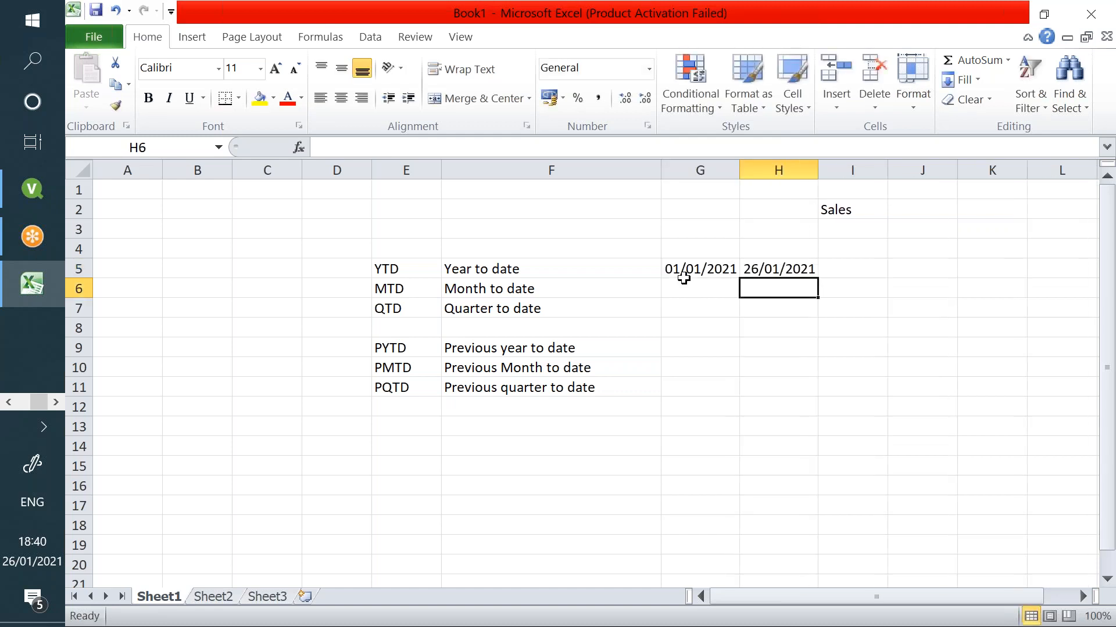
click(681, 269)
click(797, 268)
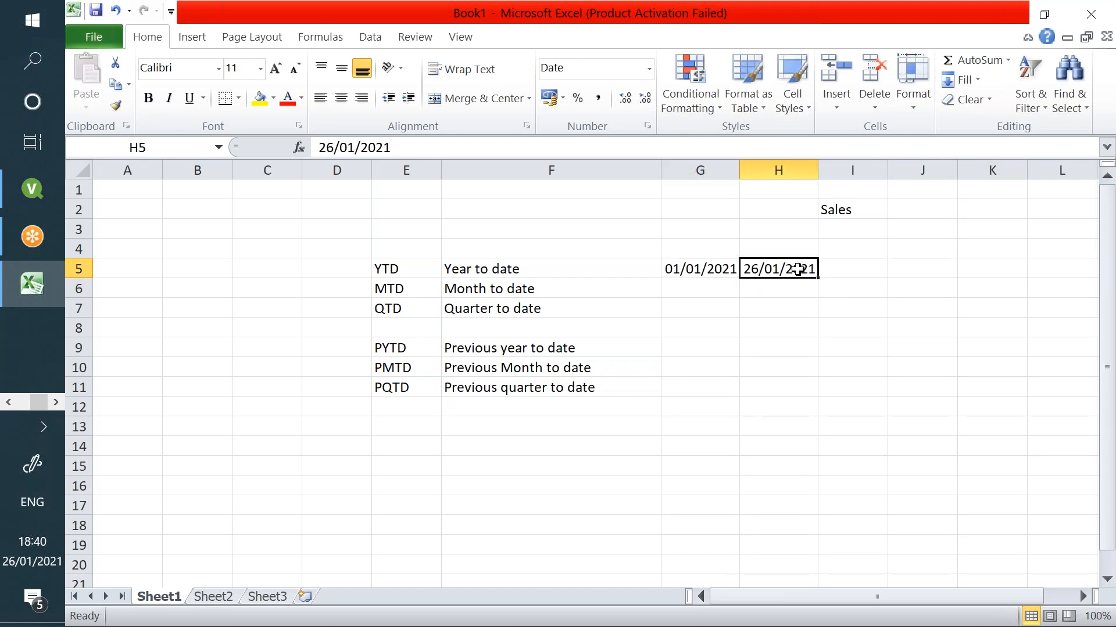
click(690, 265)
drag(691, 266, 763, 270)
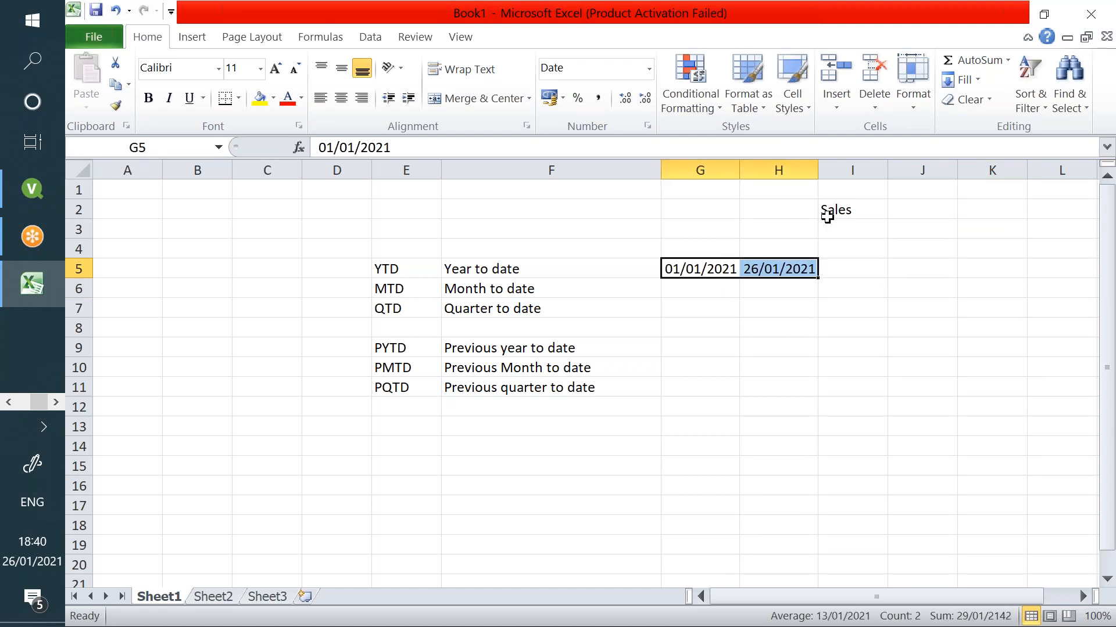
click(829, 214)
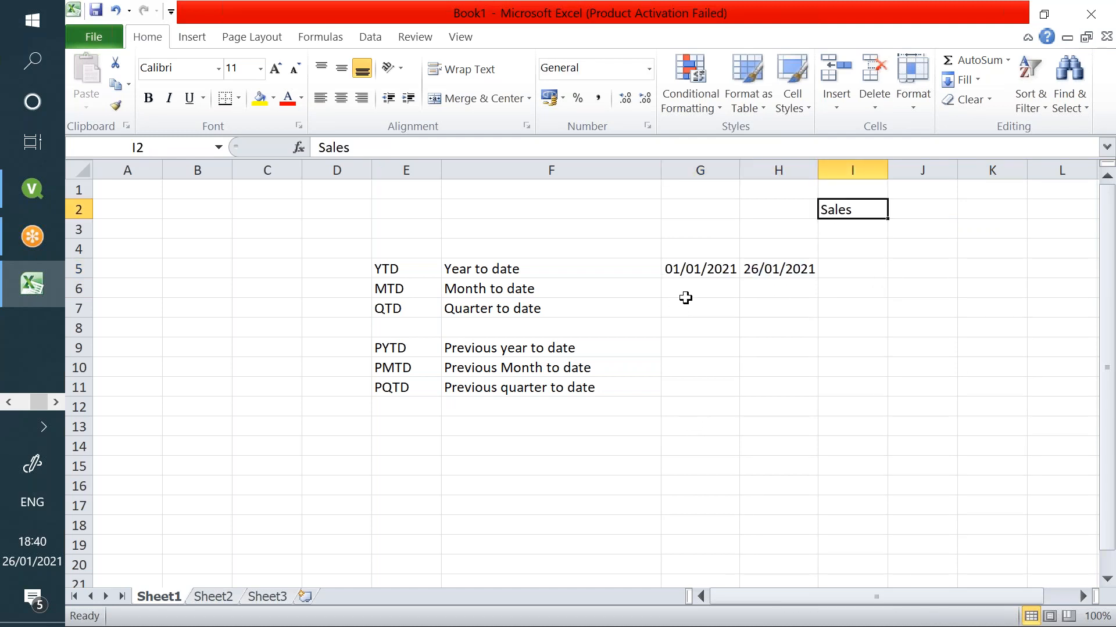
- Enter the month-to-date start date 01/02/2021 in G6
click(685, 296)
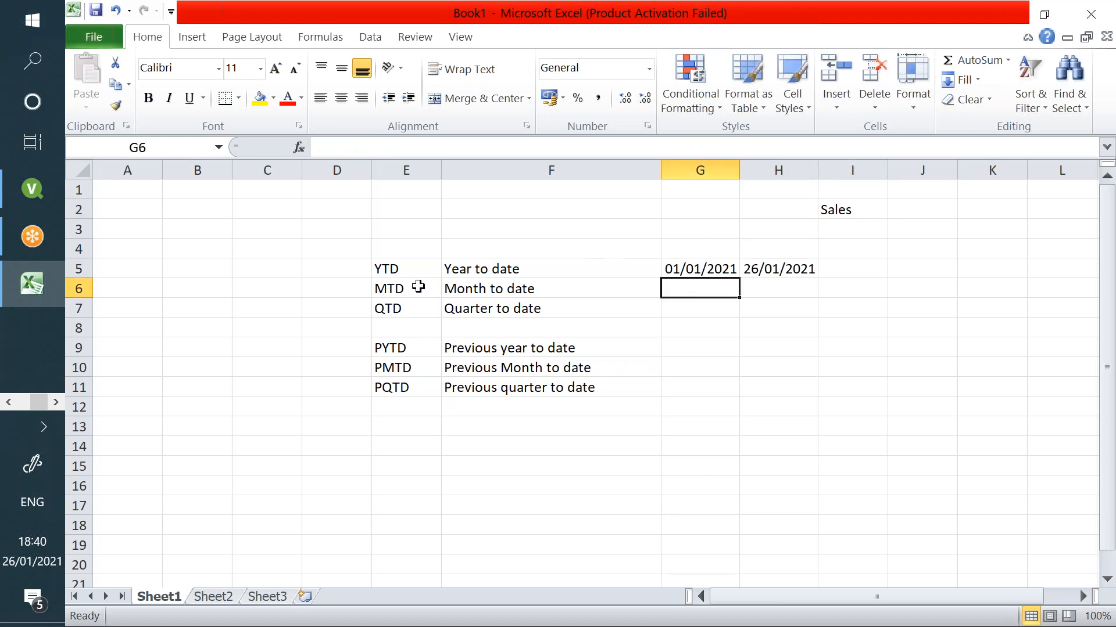
text(02)
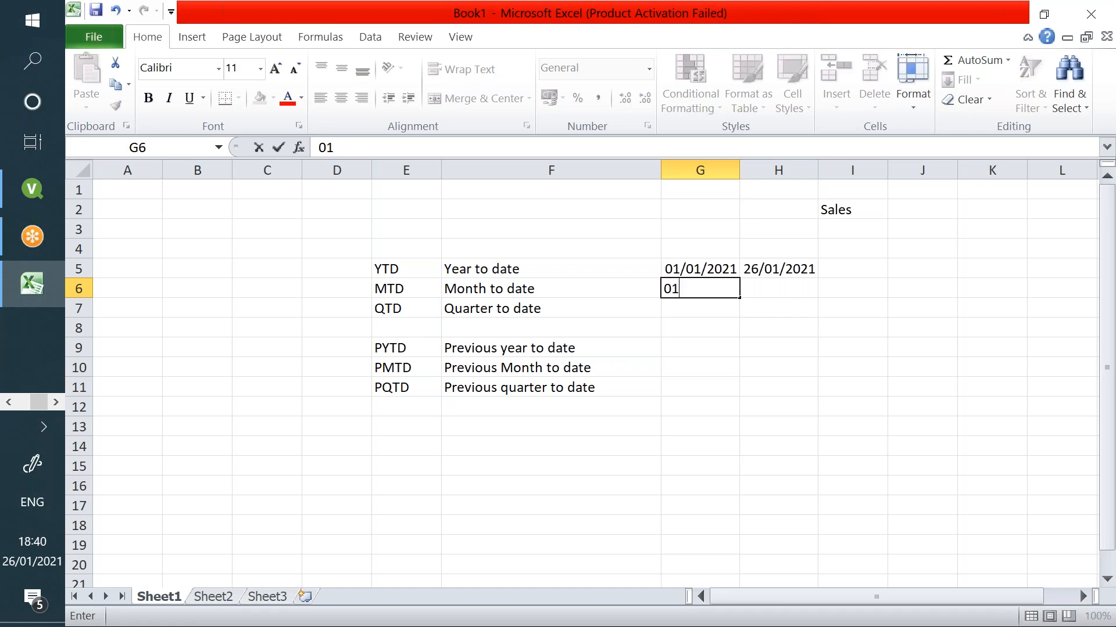
text(/02/2021)
key(Tab)
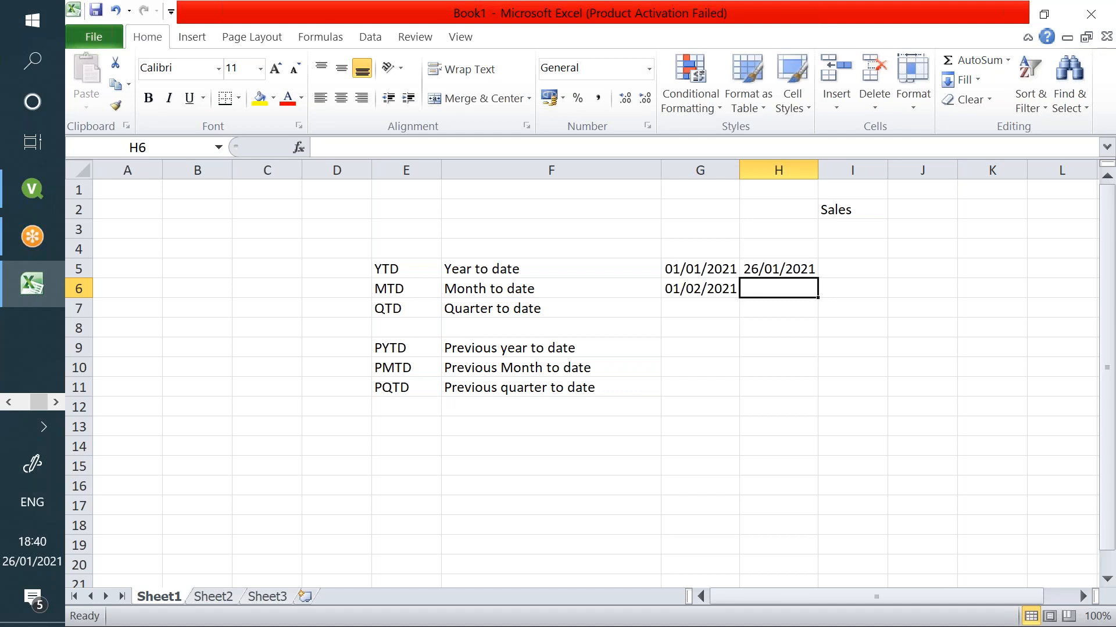
key(Left)
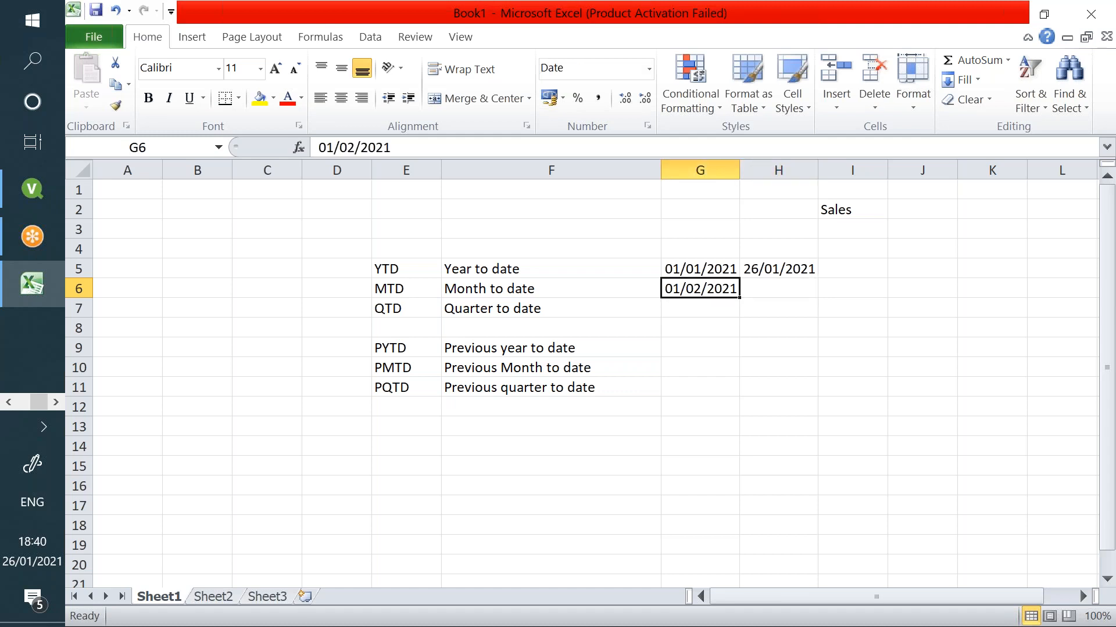
key(Down)
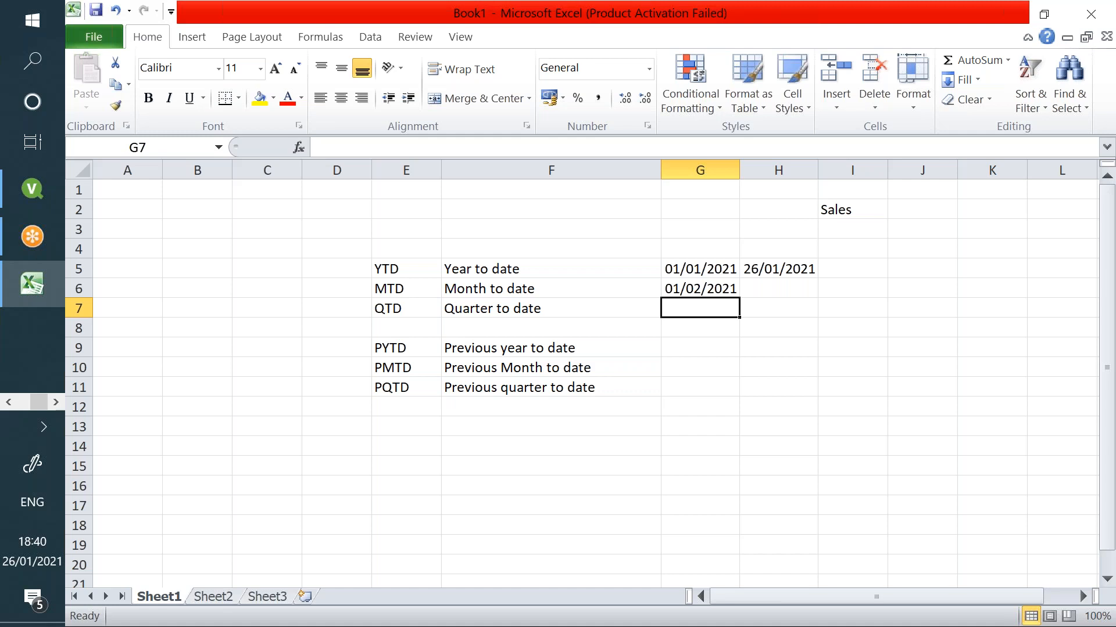
- Copy the 01/01/2021 year start from G5 into G7 as the QTD start
click(695, 271)
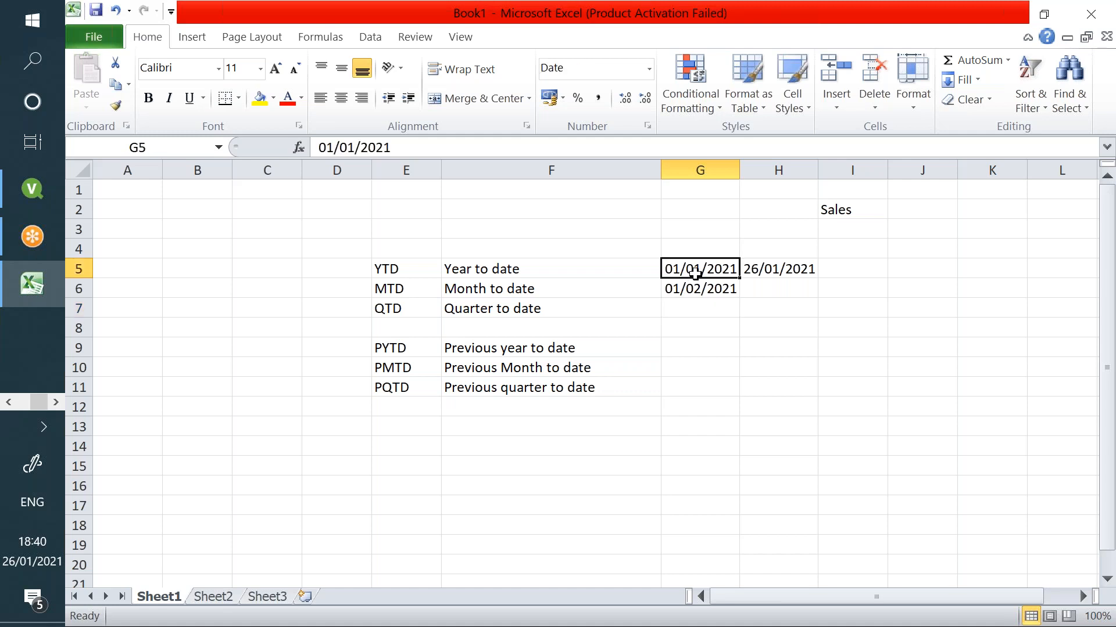
key(ctrl+c)
click(690, 311)
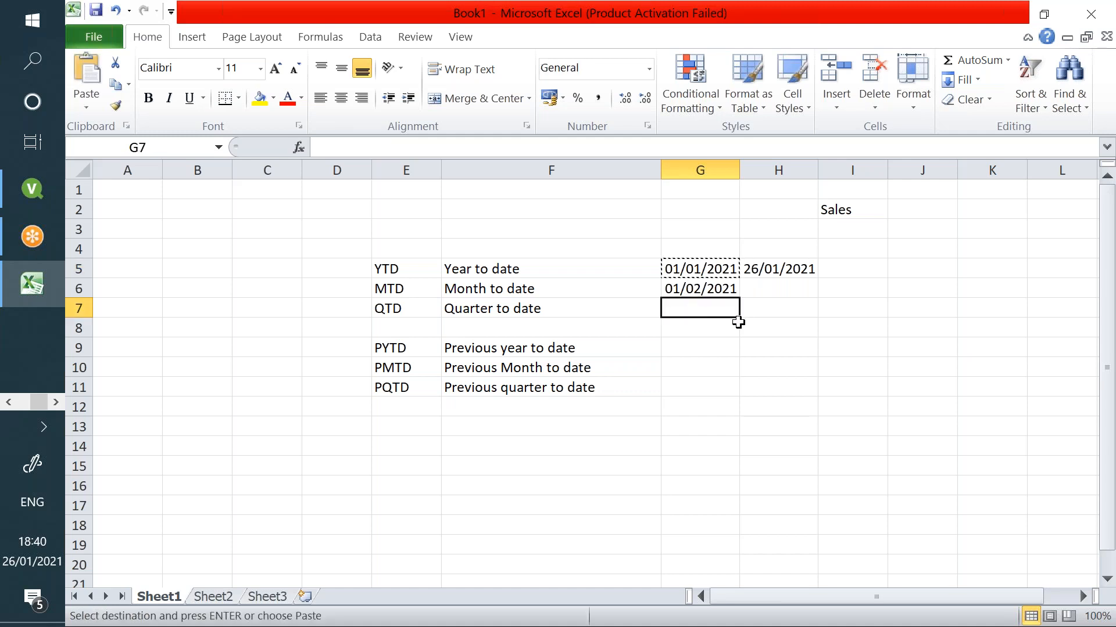
key(ctrl+v)
click(751, 309)
drag(652, 312, 802, 306)
- Walk through the start and end date cells of the PYTD, PMTD and PQTD rows
click(429, 348)
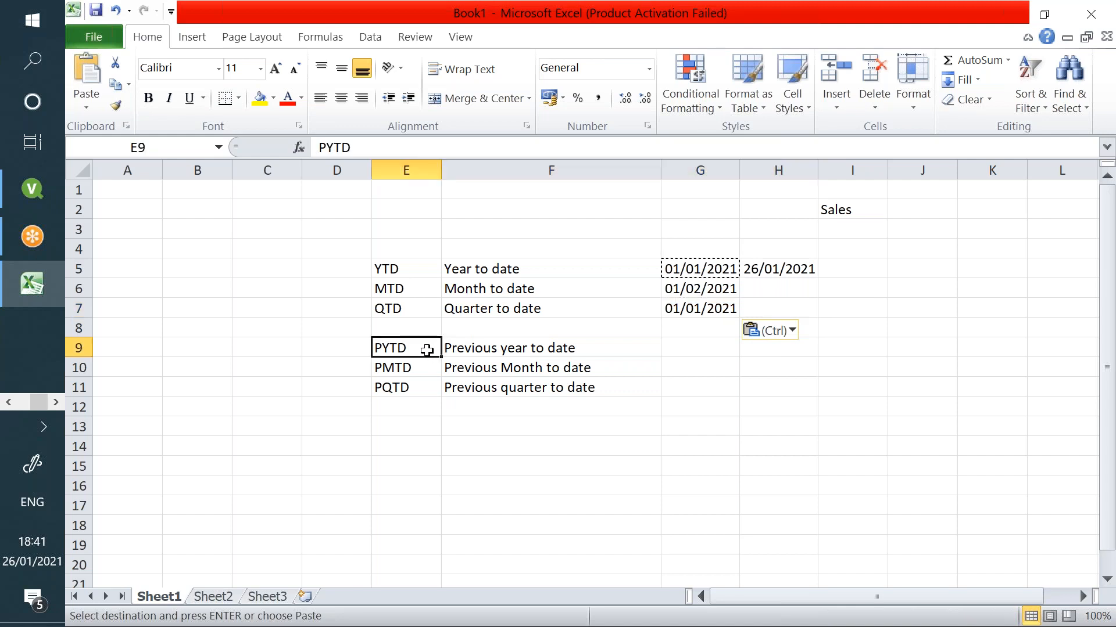
click(705, 270)
click(698, 349)
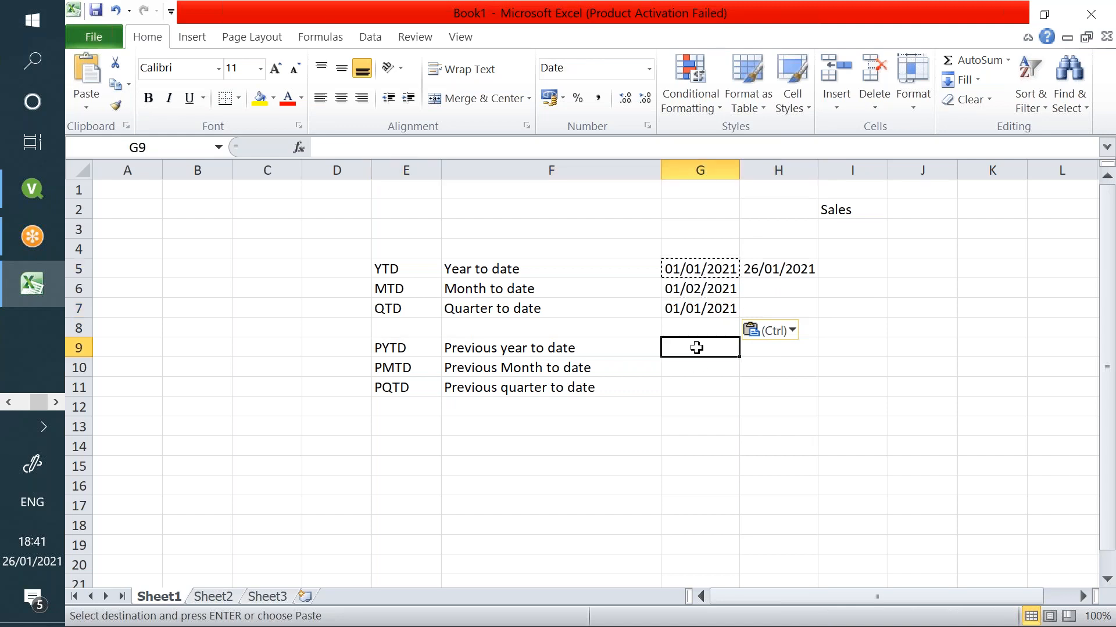
click(761, 346)
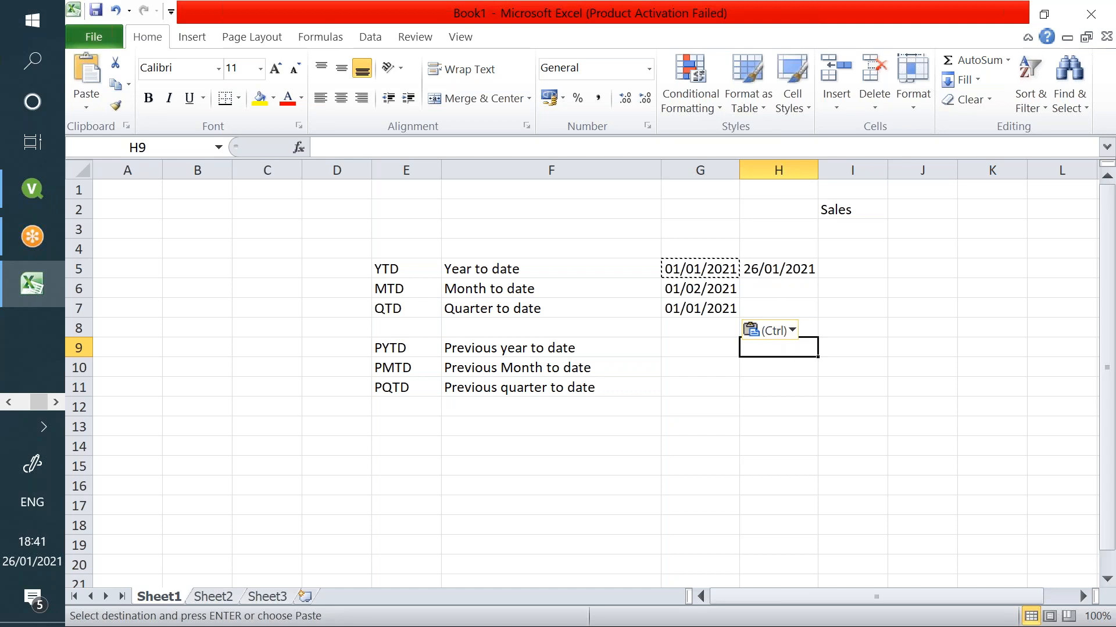
click(437, 368)
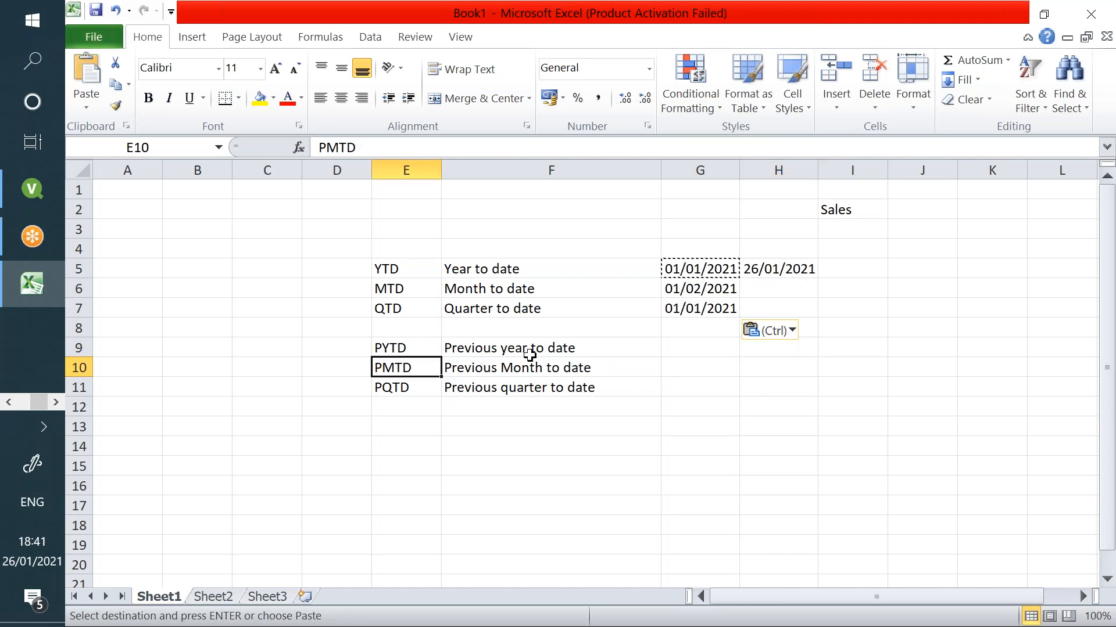
click(679, 364)
click(770, 363)
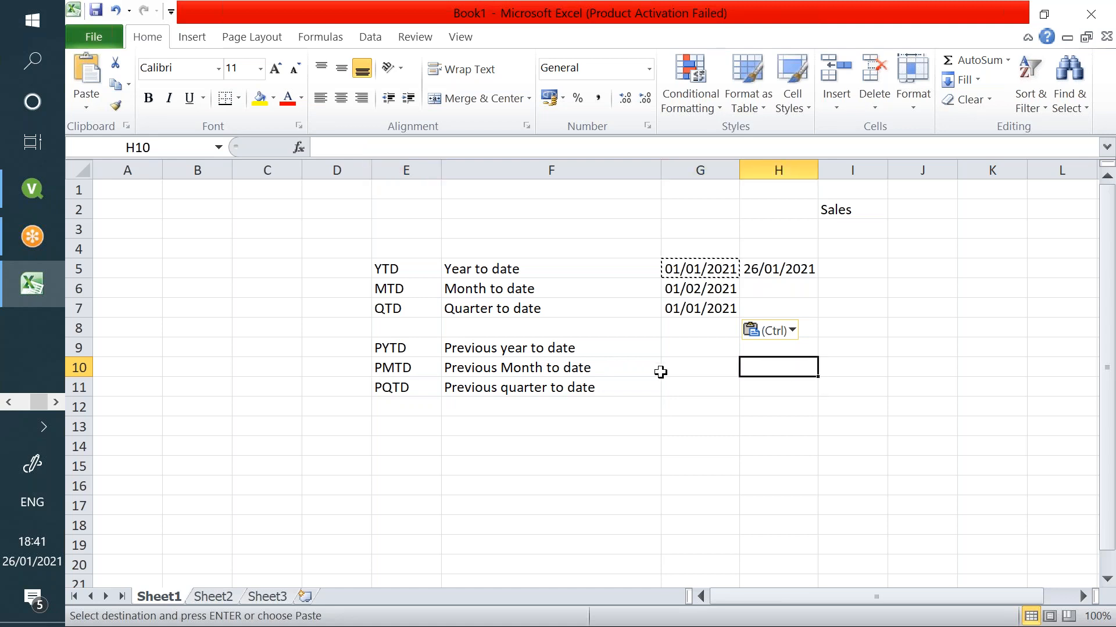
click(414, 391)
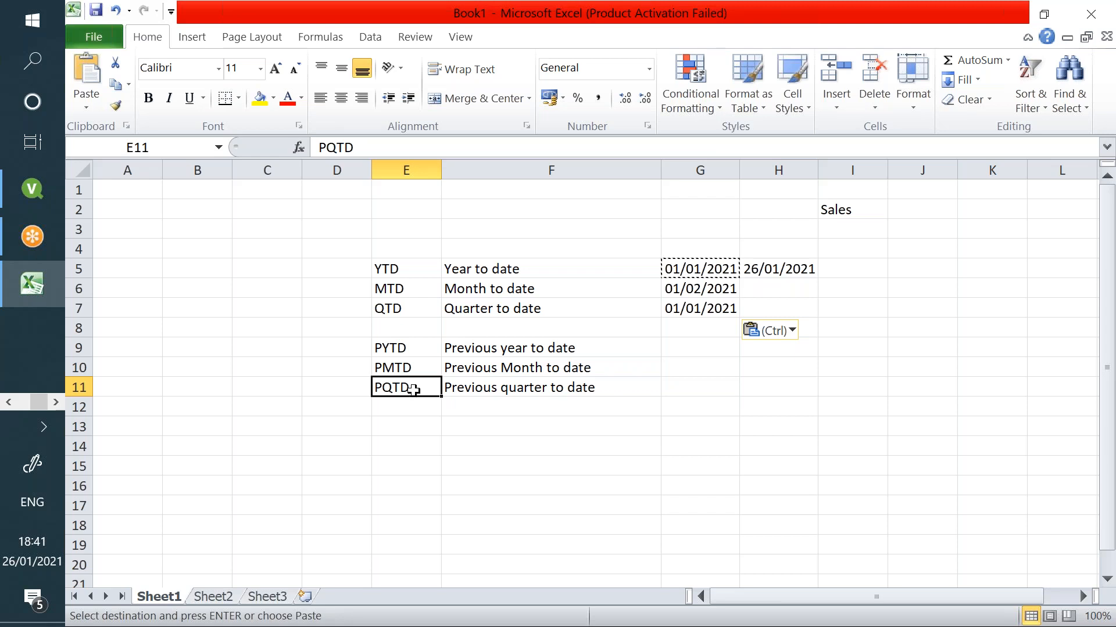
click(691, 388)
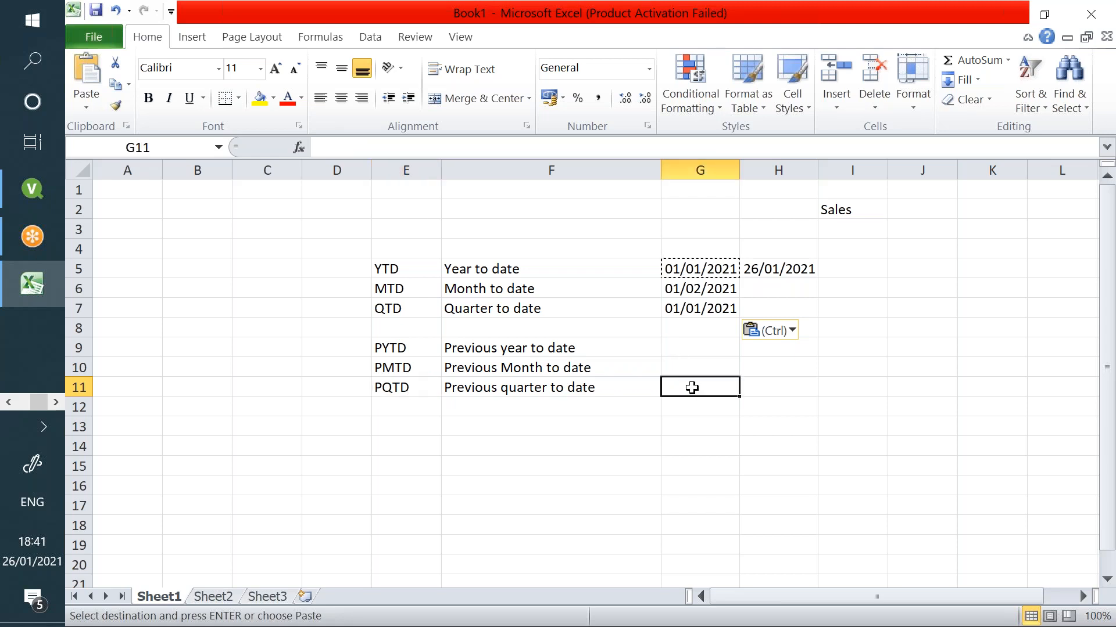
click(787, 389)
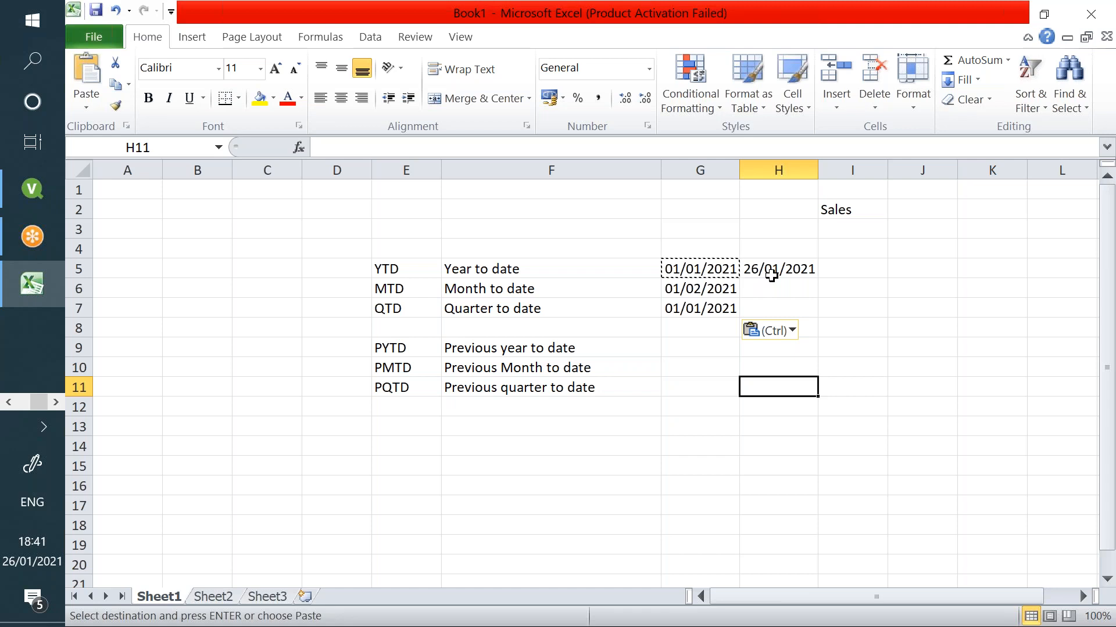
drag(413, 266, 412, 387)
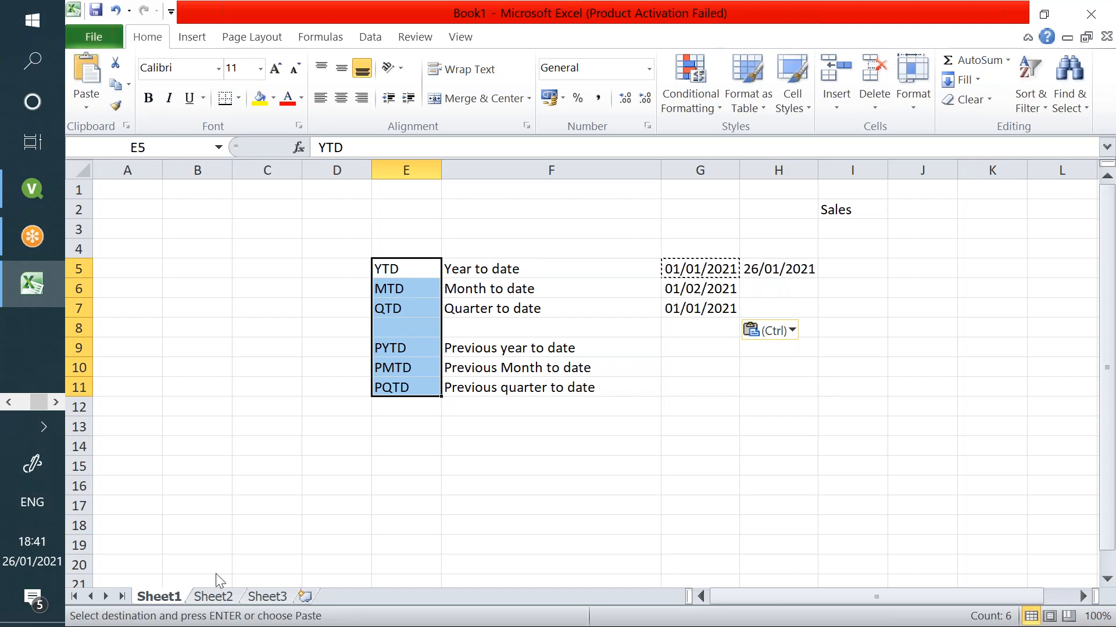
- Highlight the YTD–QTD and PYTD–PQTD label groups, then return to QlikView
key(alt+Tab)
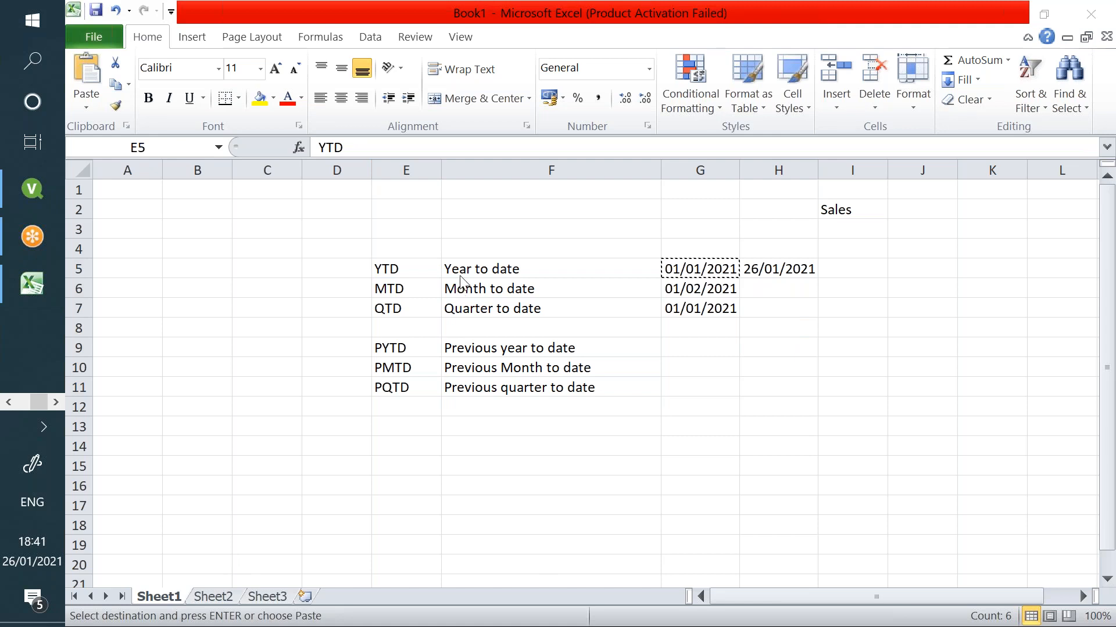
key(alt+Tab)
click(414, 283)
click(402, 312)
click(417, 352)
click(416, 386)
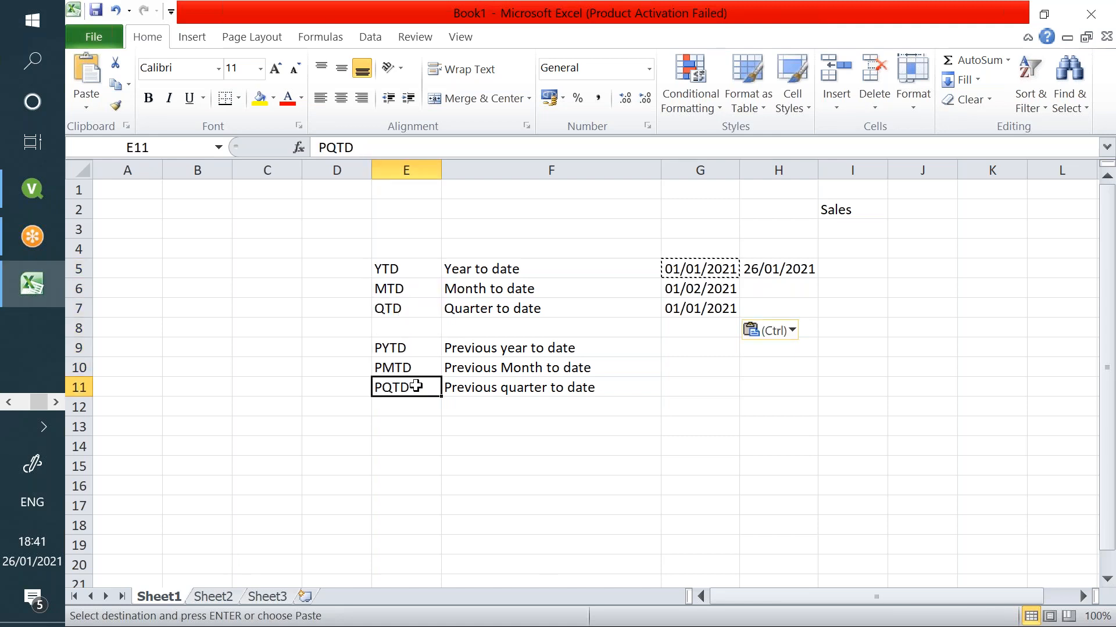
click(427, 276)
drag(429, 280, 420, 308)
drag(406, 349, 417, 380)
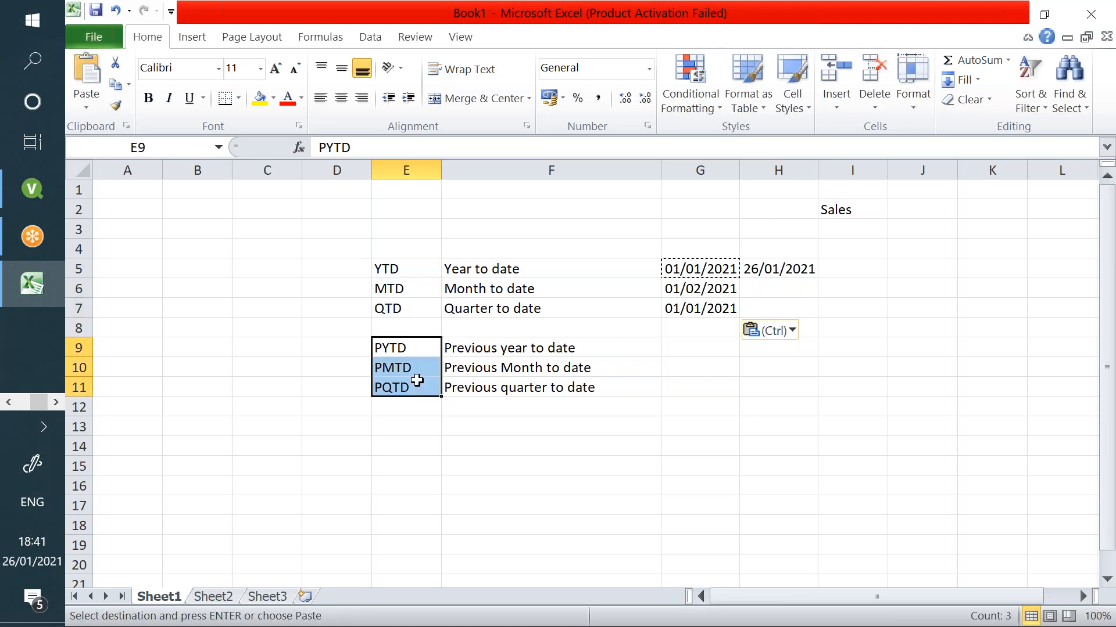
click(32, 189)
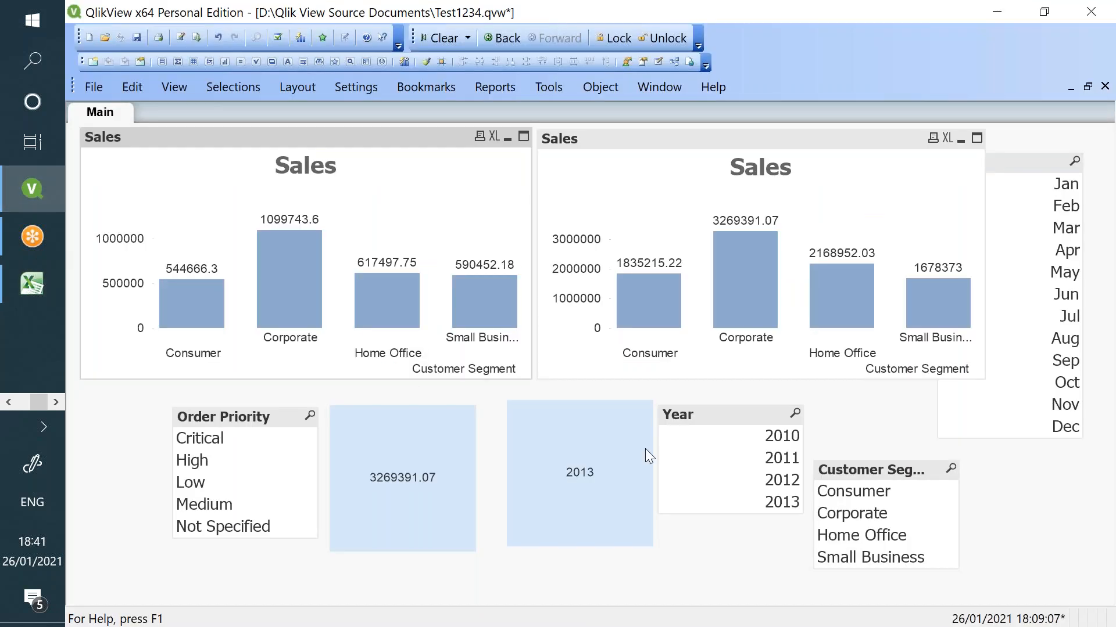
- Reposition the 2013 box and change the sales total text box expression to =Max(Year)
drag(597, 489, 577, 495)
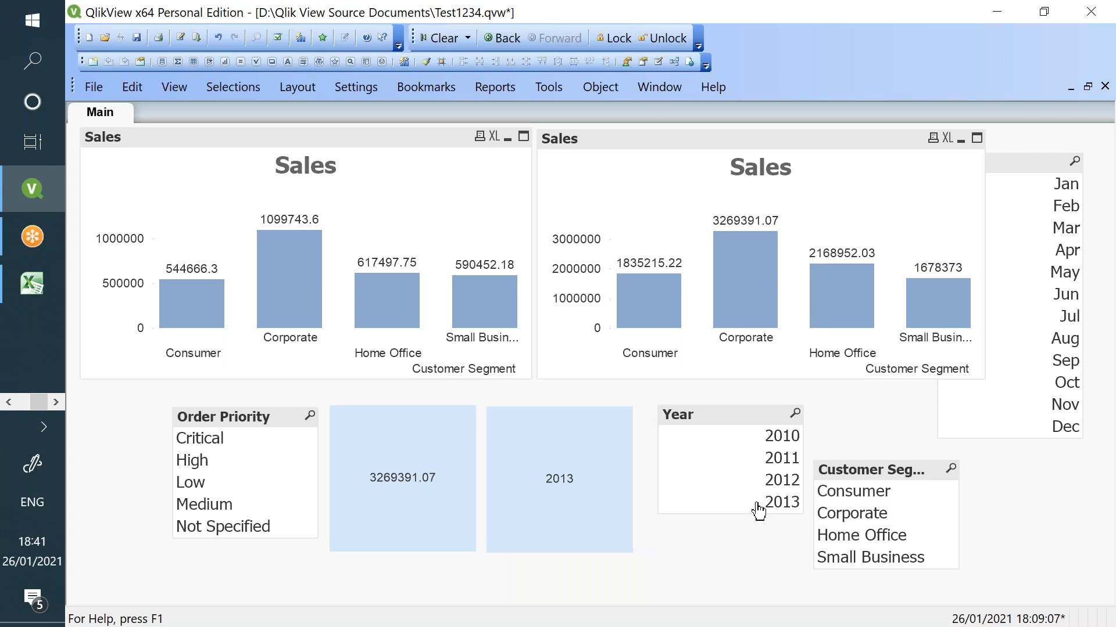
right_click(392, 487)
click(478, 328)
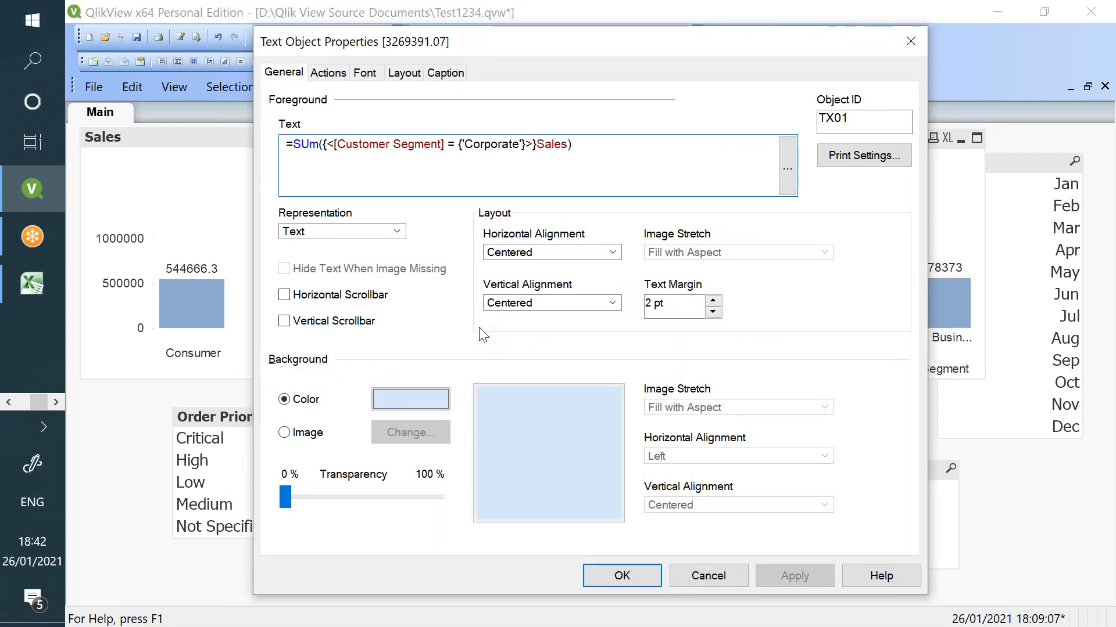
drag(593, 152, 296, 154)
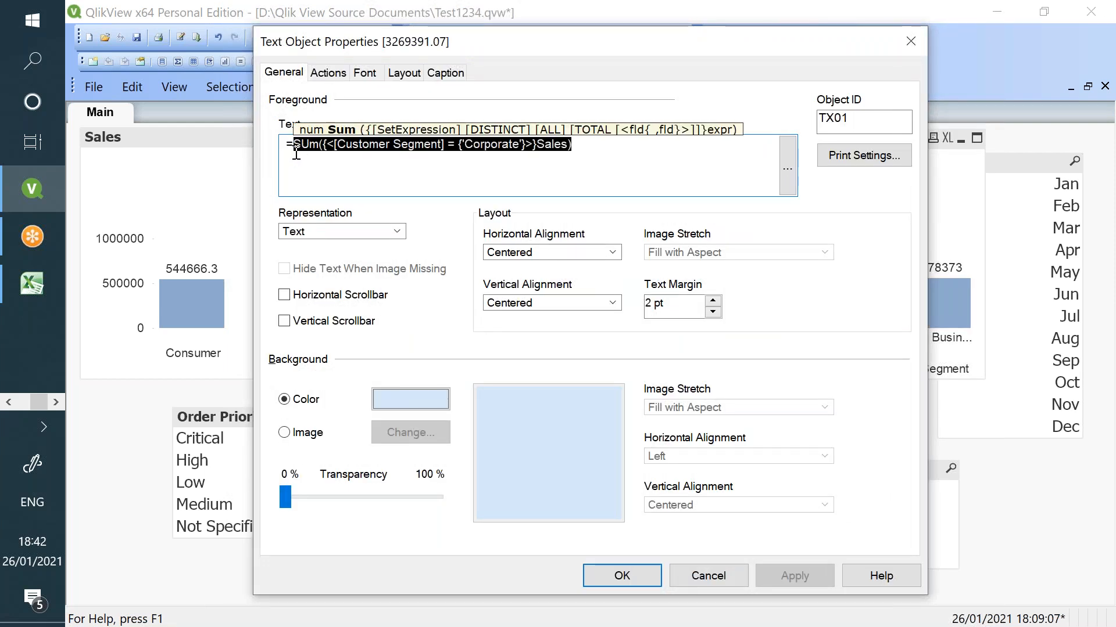
text(Max(Year))
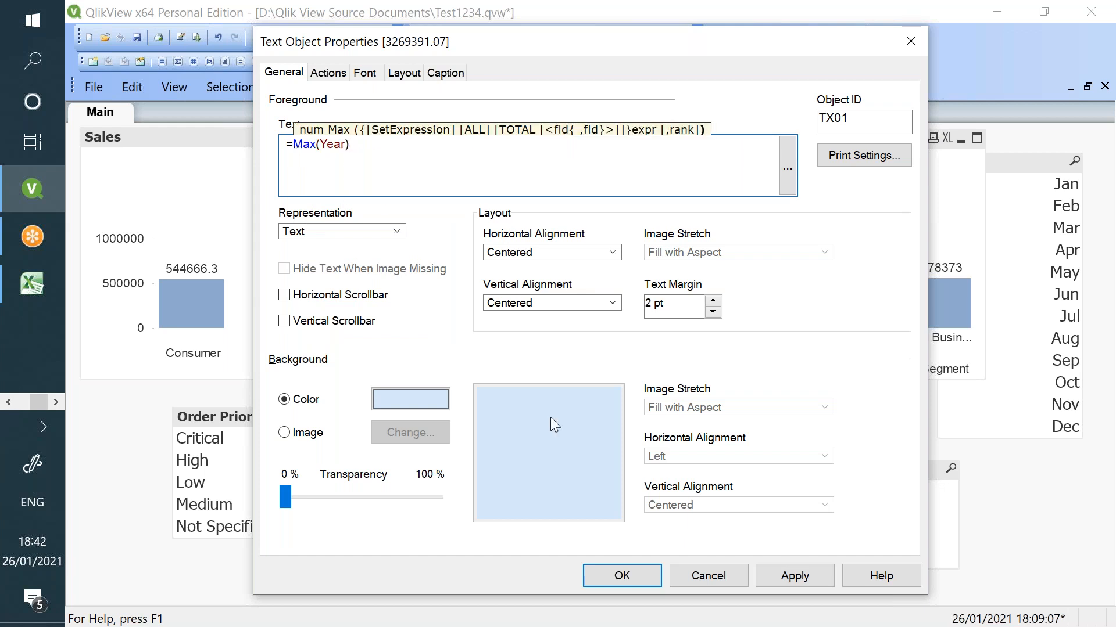
click(790, 578)
click(623, 577)
- Wrap the 2013 text box's expression in Yearstart()
right_click(416, 478)
click(510, 319)
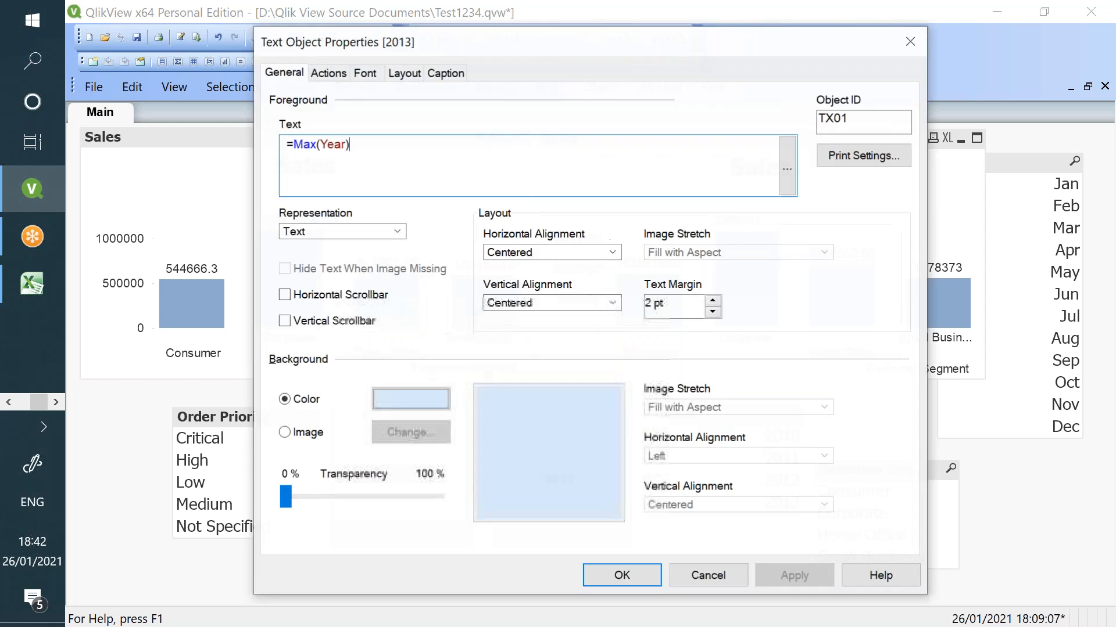
text(Yearstar)
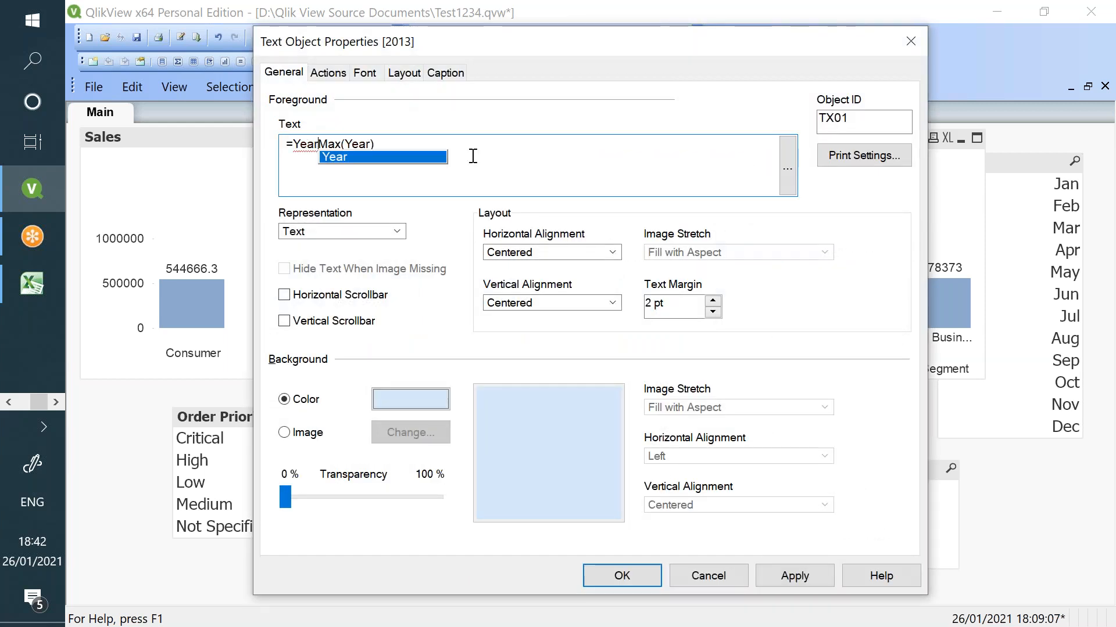
text(t()
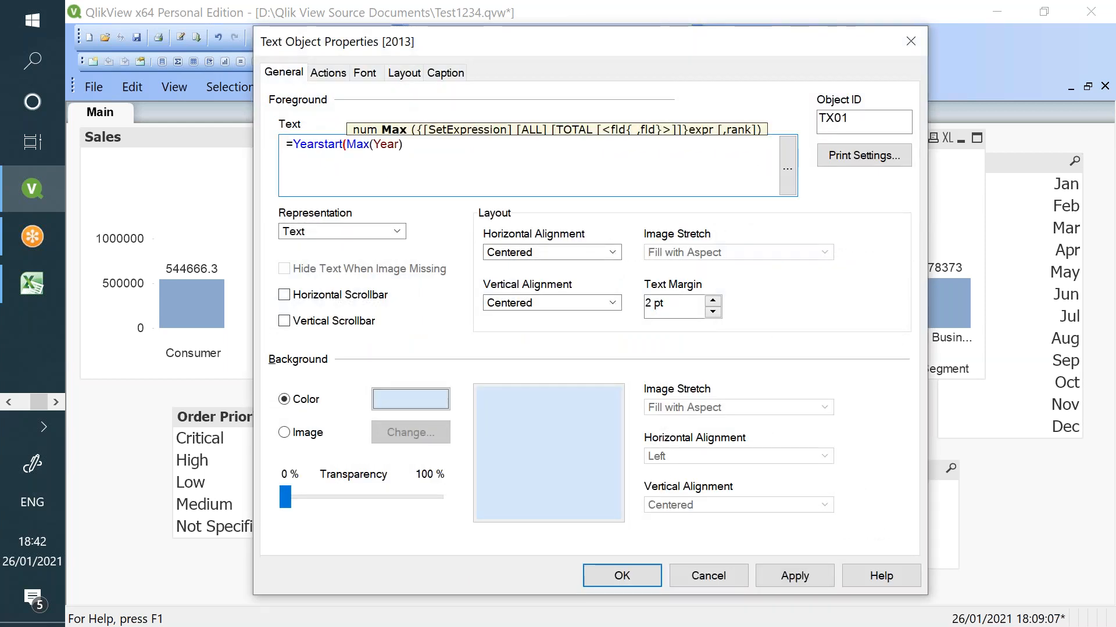
click(475, 153)
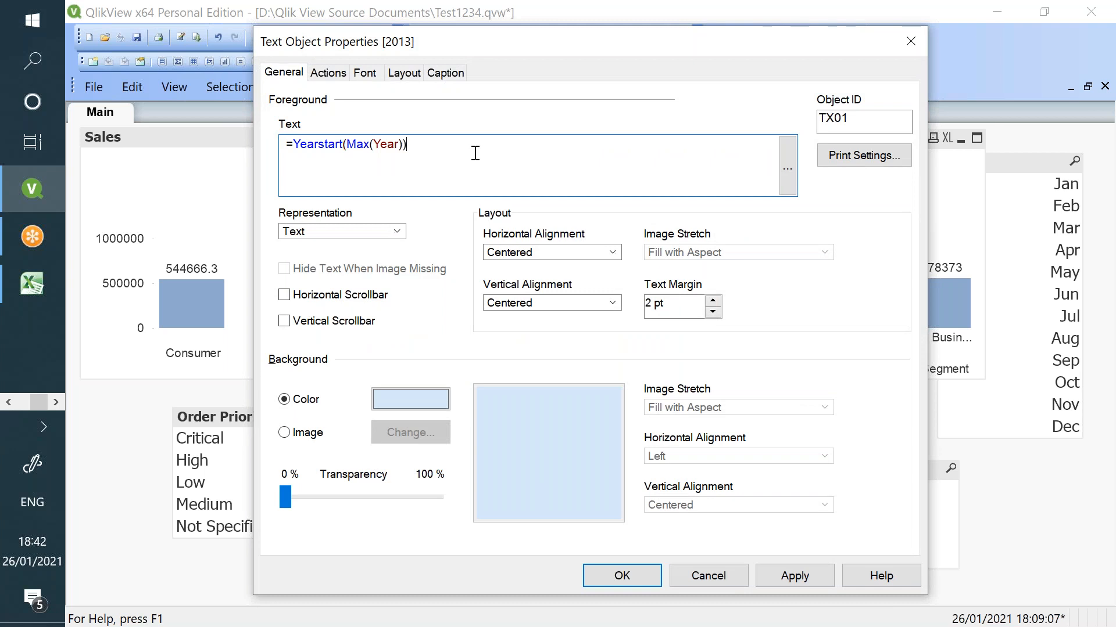
drag(451, 160, 300, 145)
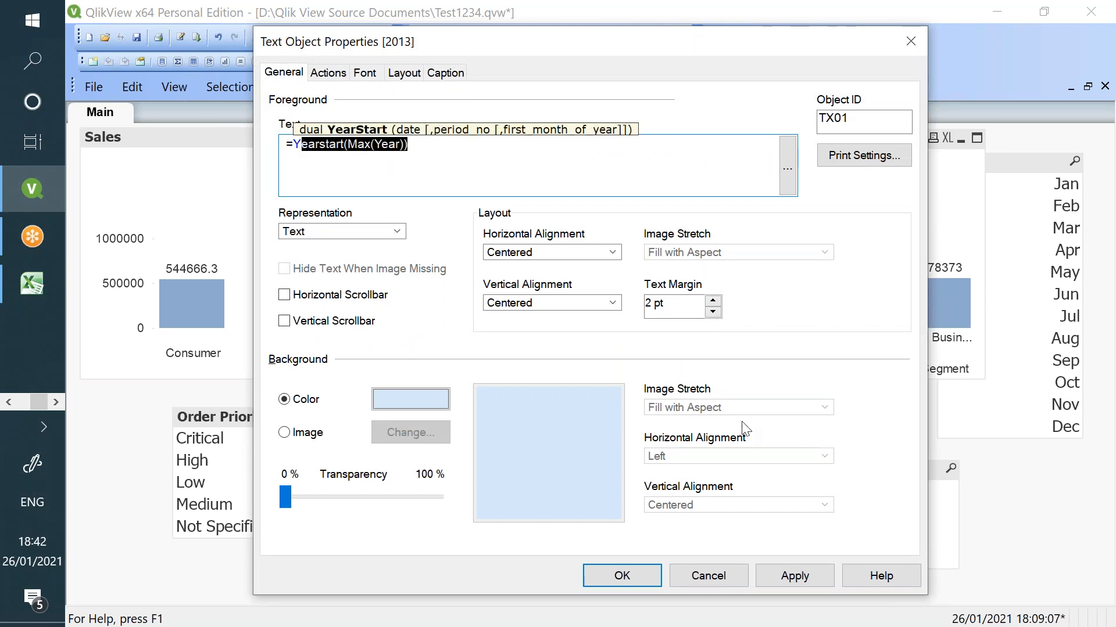
click(776, 579)
click(643, 572)
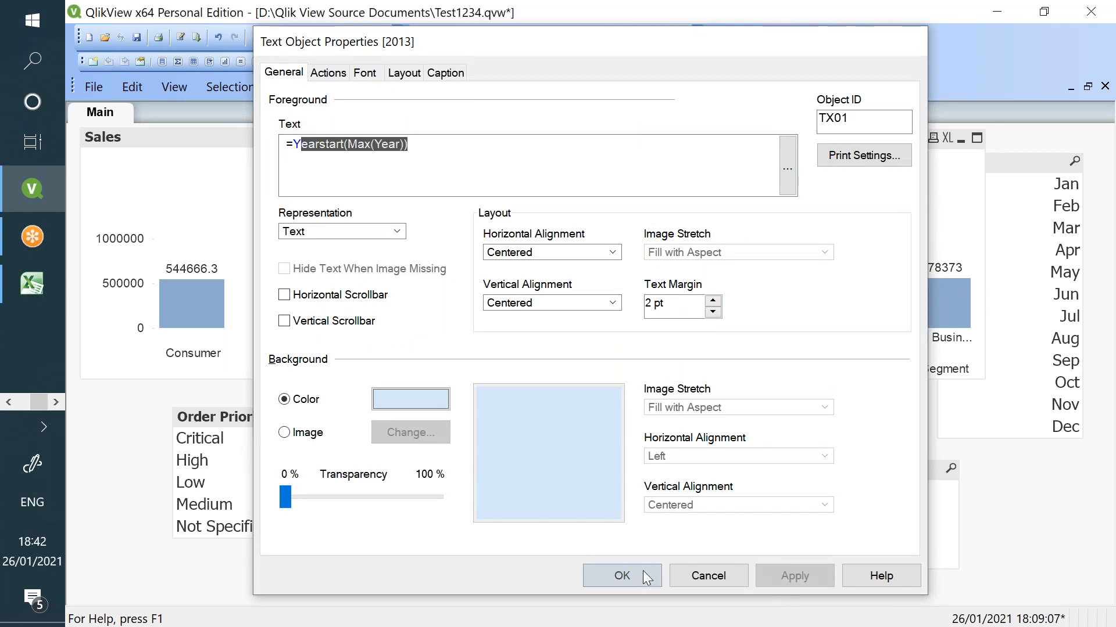
- Correct the 01/01/1905 box to =Yearstart(Max(OrderDate)) so it shows 01/01/2013
right_click(419, 483)
click(505, 321)
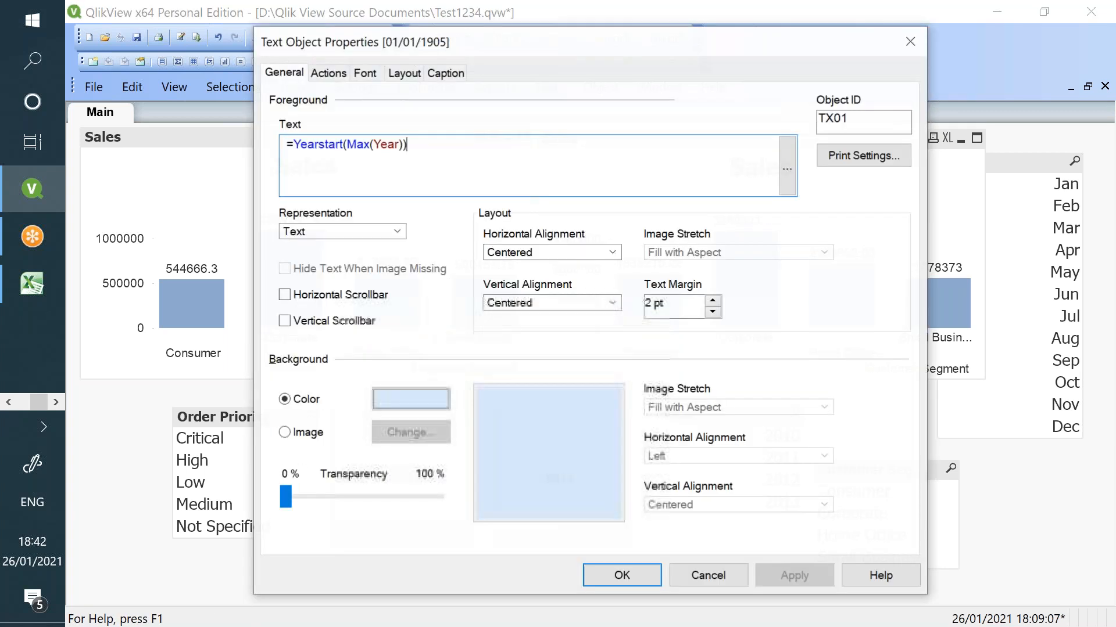
double_click(400, 145)
text(Date)
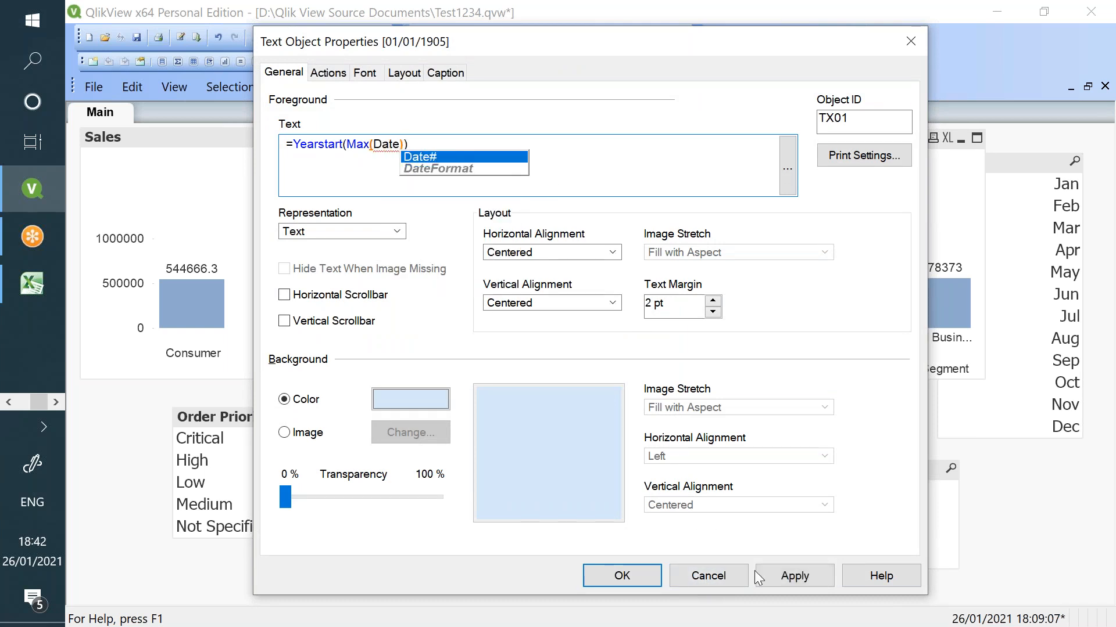
double_click(394, 149)
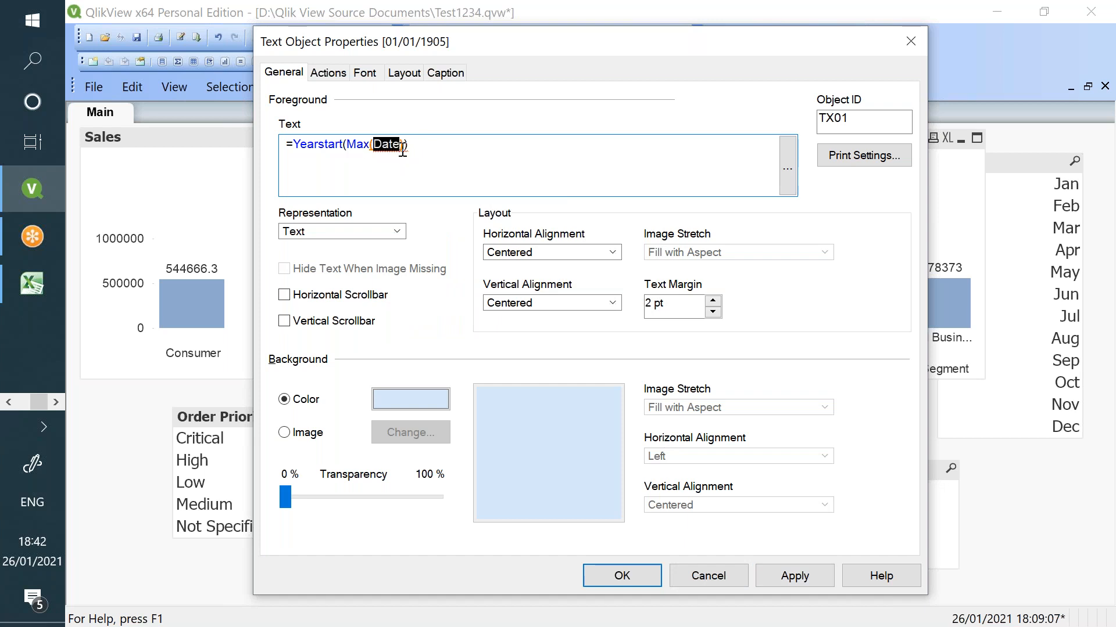
text(OrderDate)
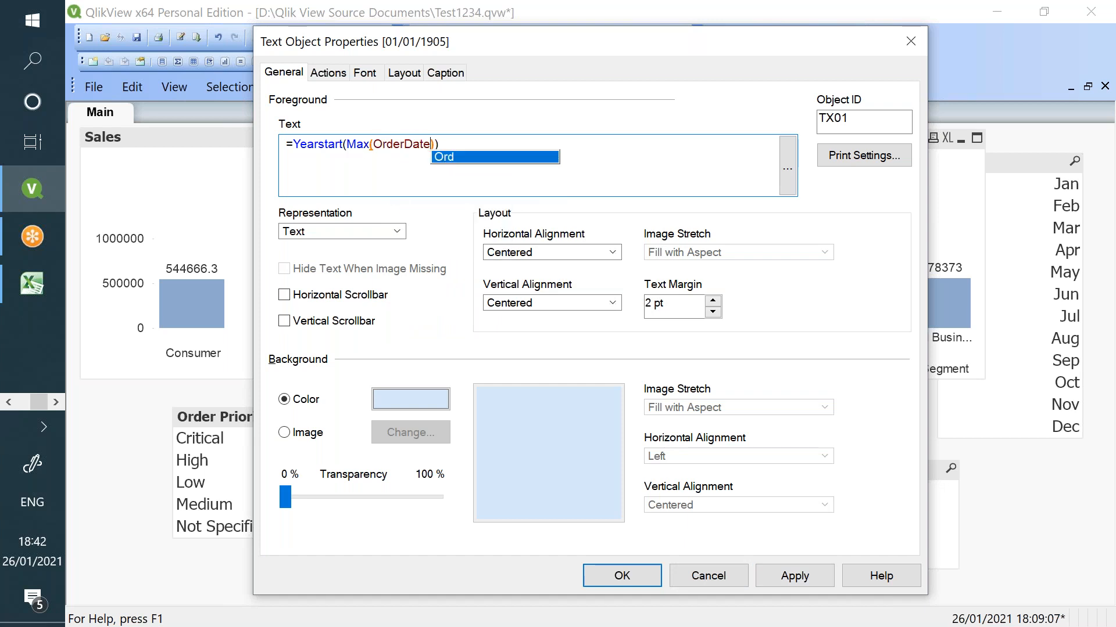
click(761, 580)
click(644, 576)
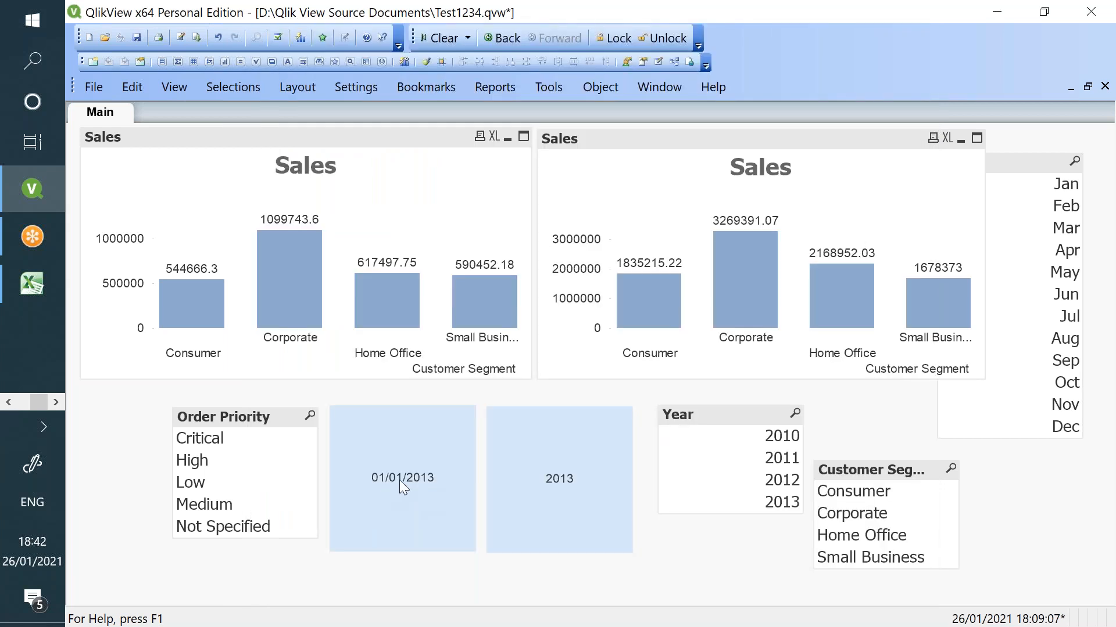
right_click(104, 425)
- Add OrderDate as a list box through the sheet's field selection
click(196, 177)
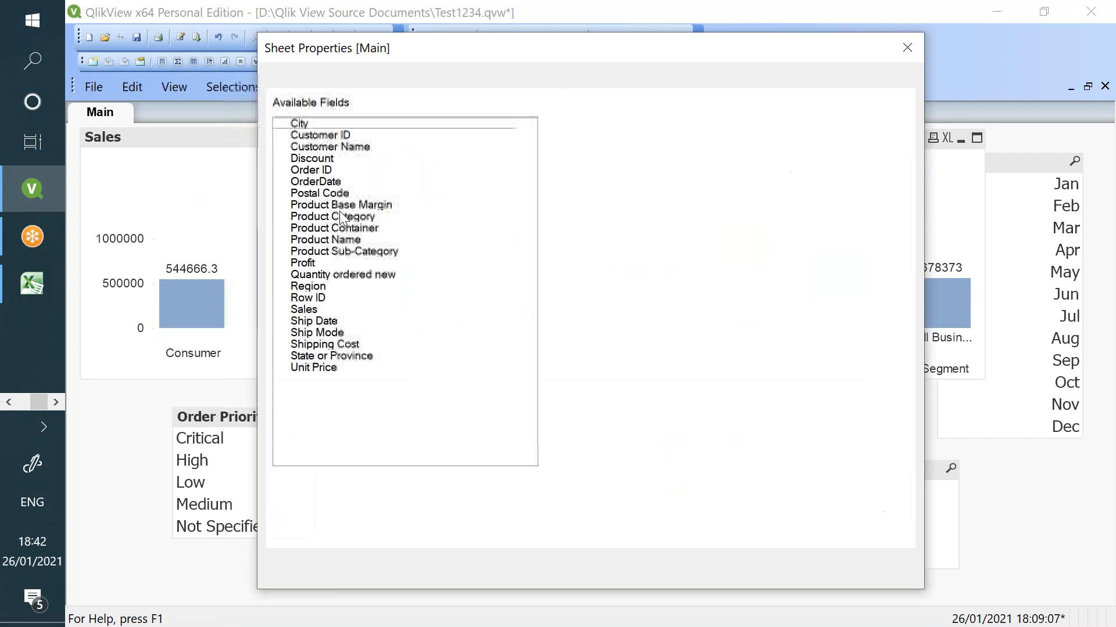
click(355, 217)
key(o)
key(o)
key(o)
key(o)
key(o)
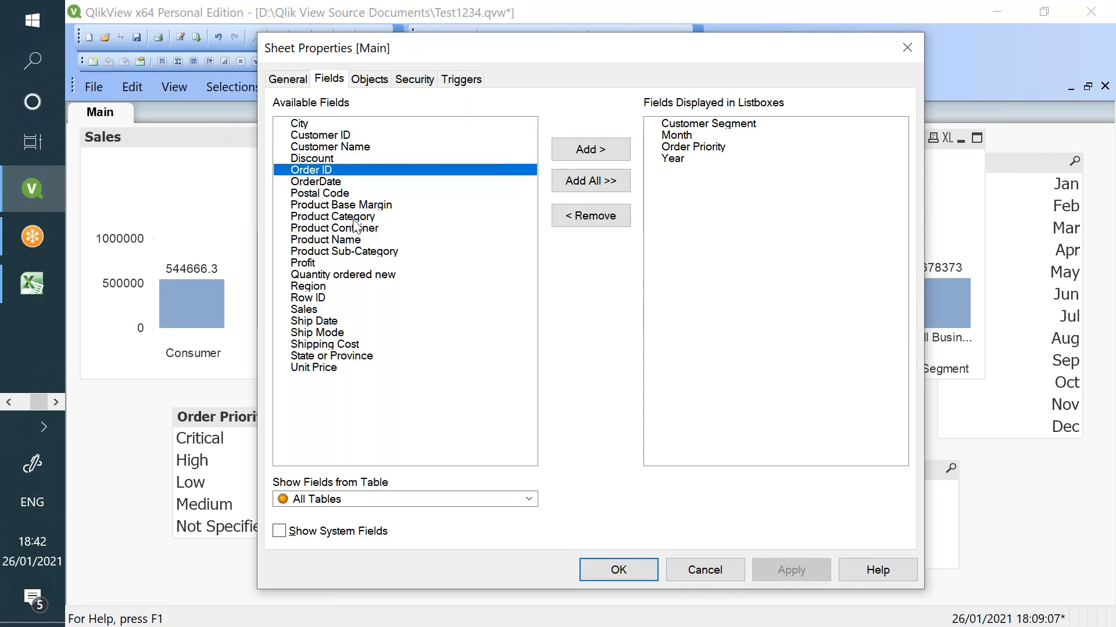
click(430, 185)
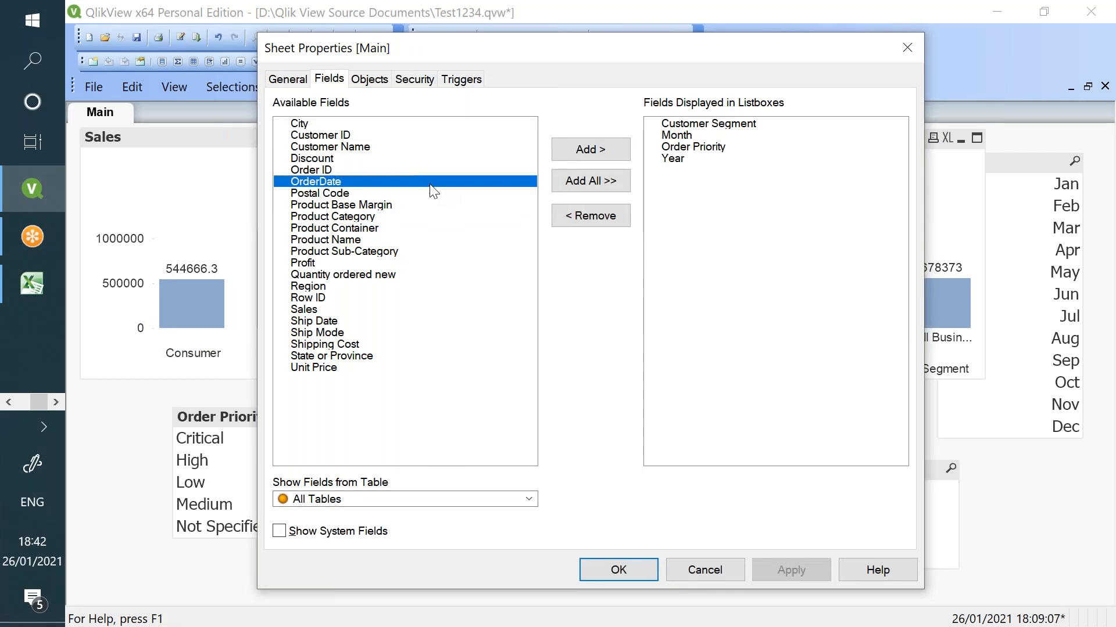
click(571, 148)
click(778, 572)
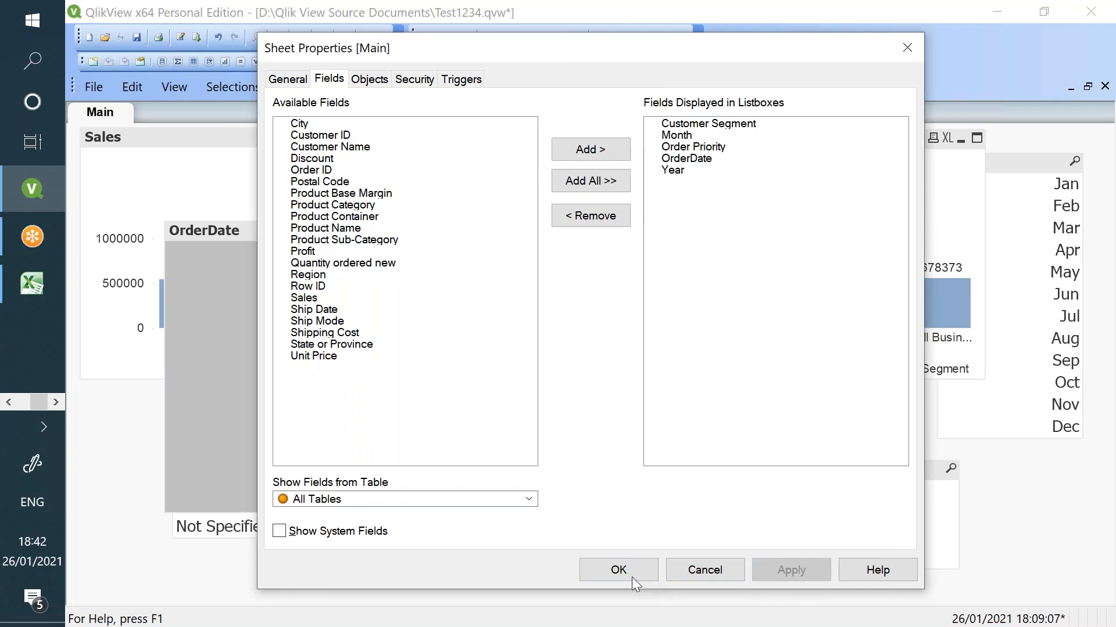
click(618, 570)
- Move the OrderDate list box to the sheet's left edge and scroll down to 31/12/2013
drag(198, 231, 93, 282)
scroll(191, 308, down, 18)
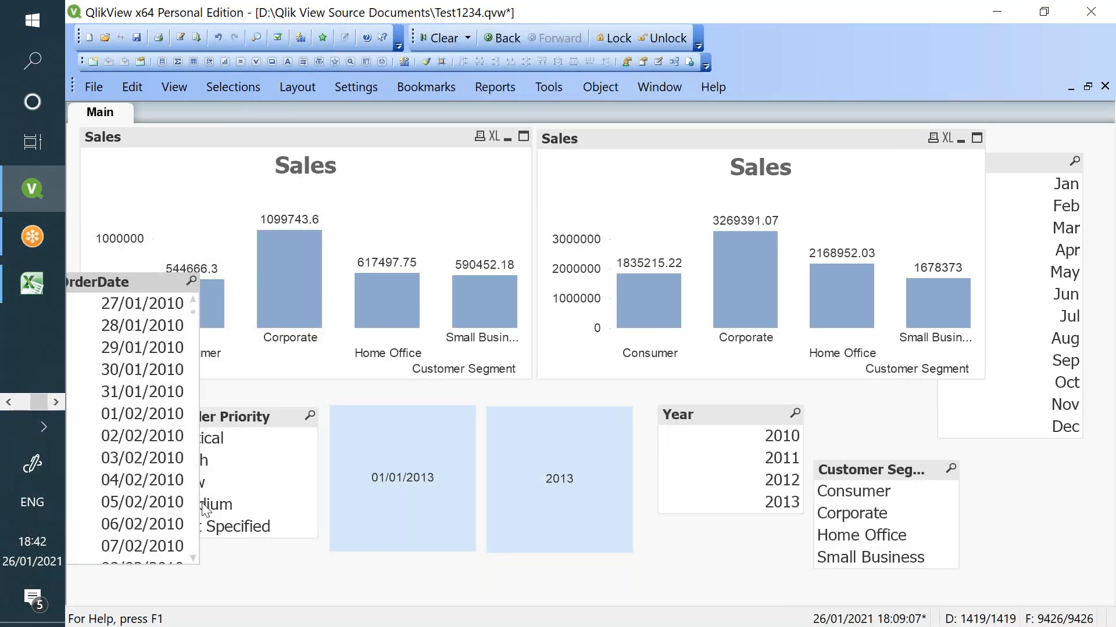
scroll(195, 553, down, 9)
scroll(195, 322, down, 9)
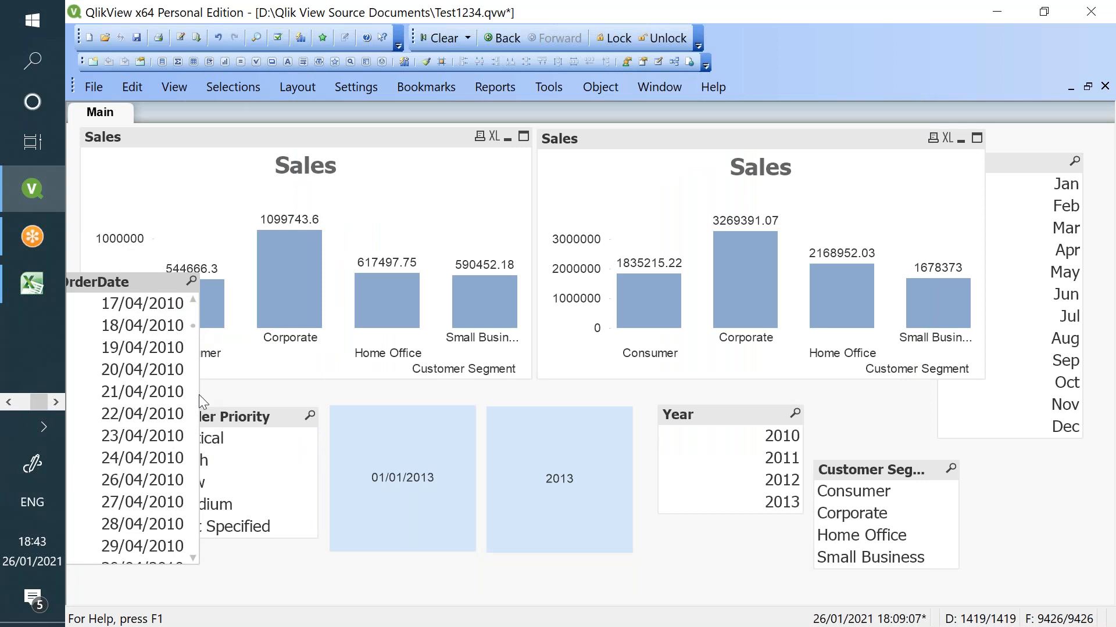
drag(194, 326, 185, 566)
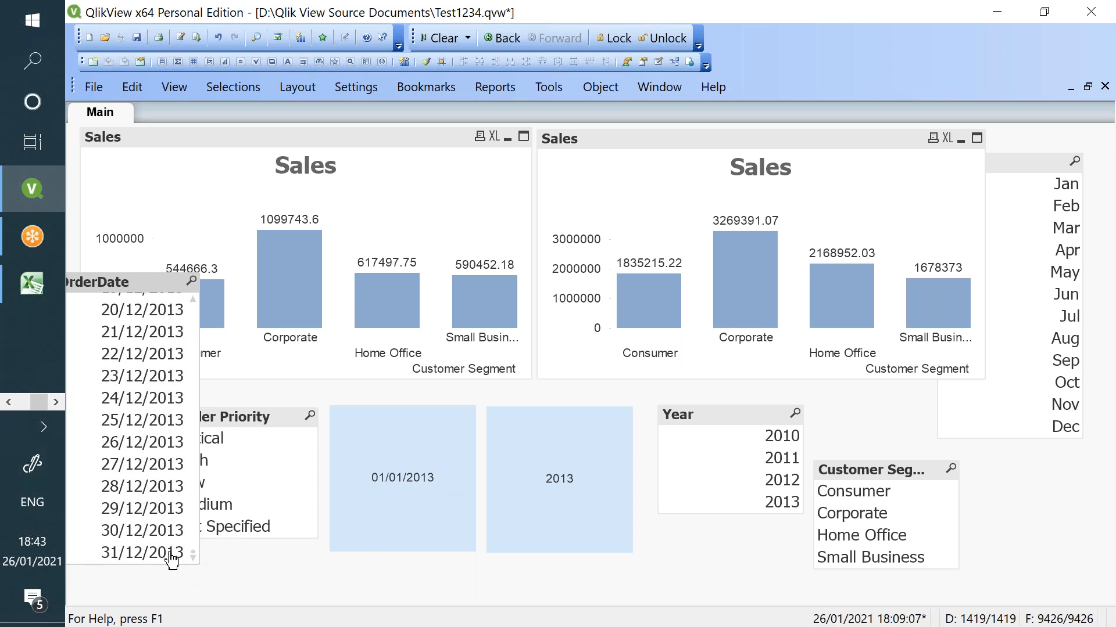
right_click(550, 493)
- Change the 2013 box's expression to =Max(OrderDate) so it shows 31/12/2013
click(658, 331)
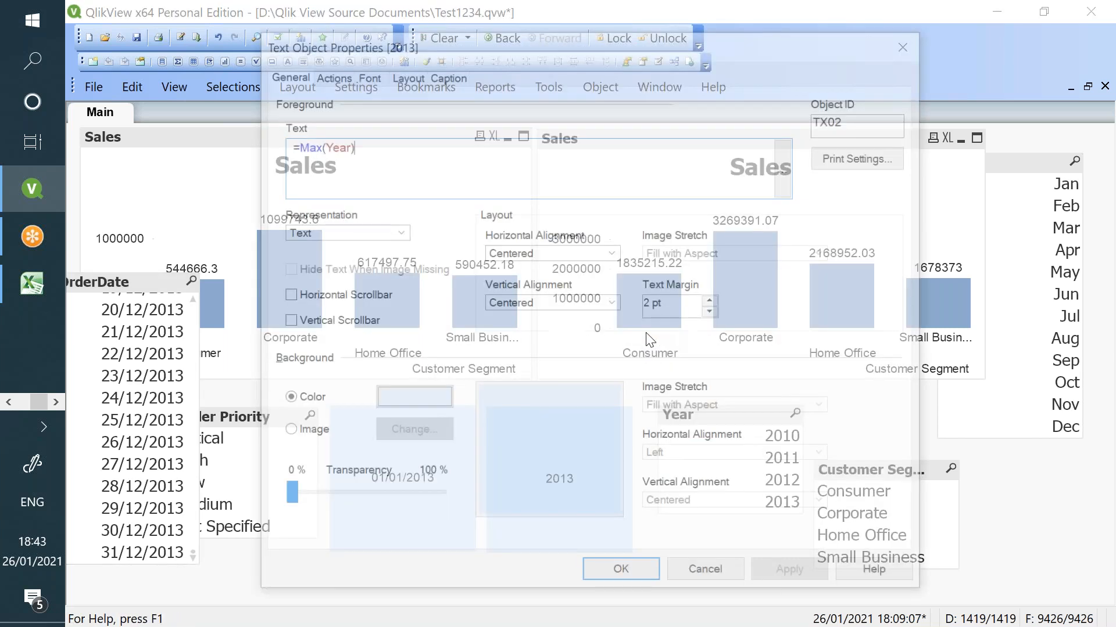
double_click(330, 144)
text(Ord)
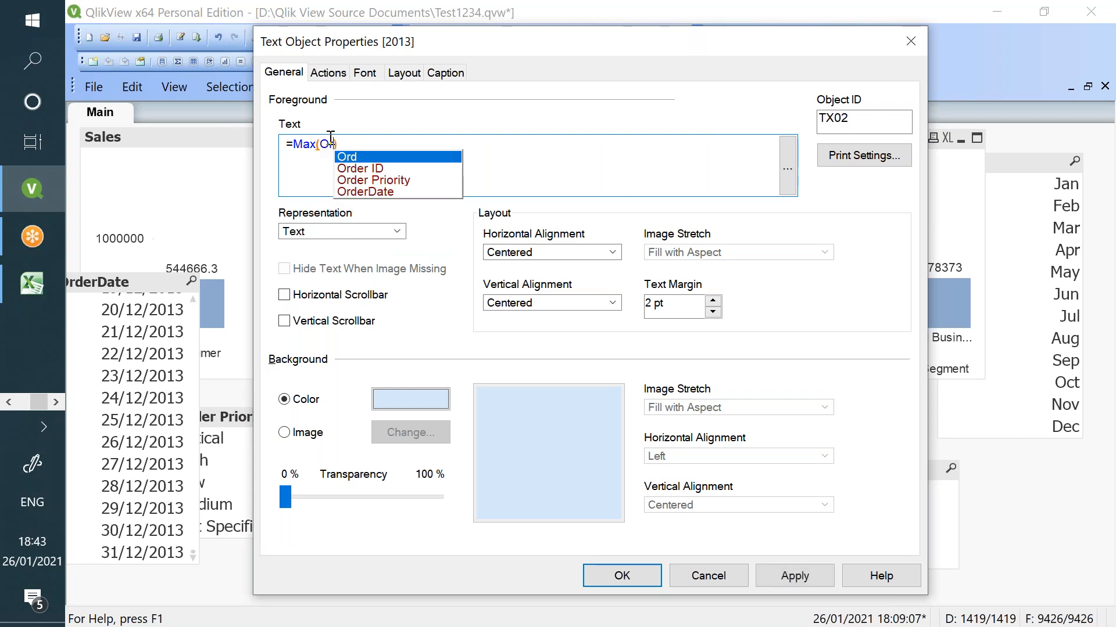
text(er)
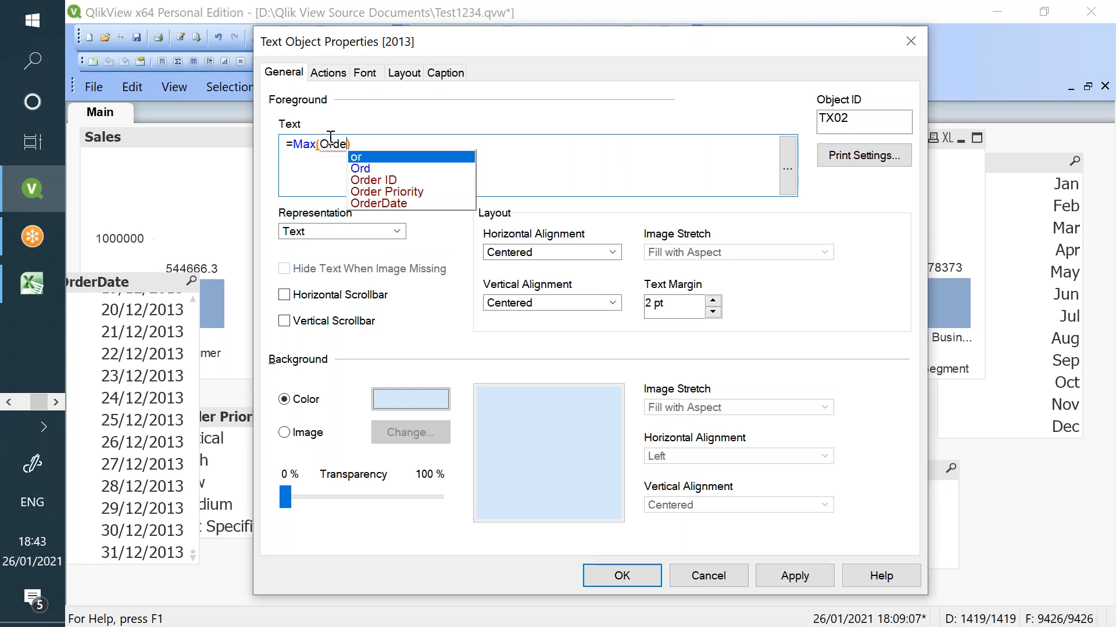
text(Date)
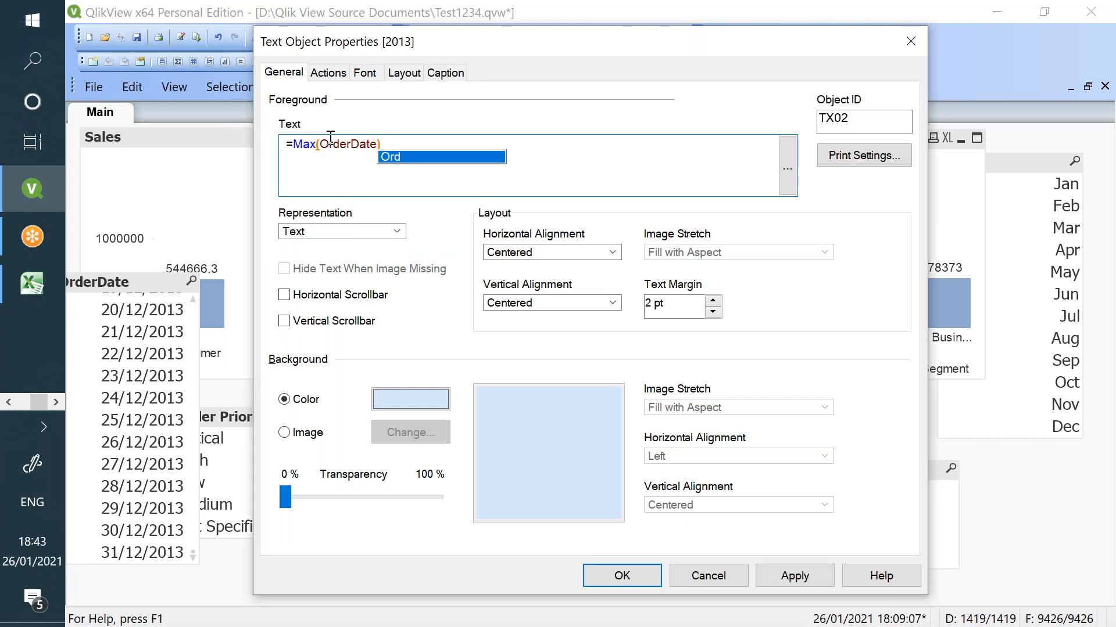
click(756, 578)
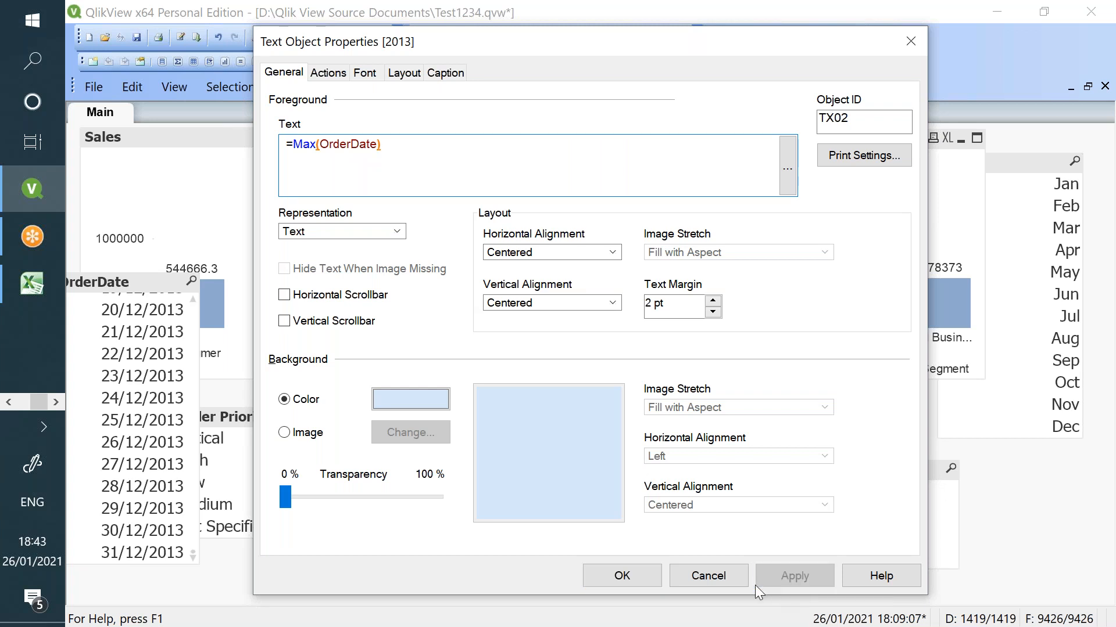
click(635, 580)
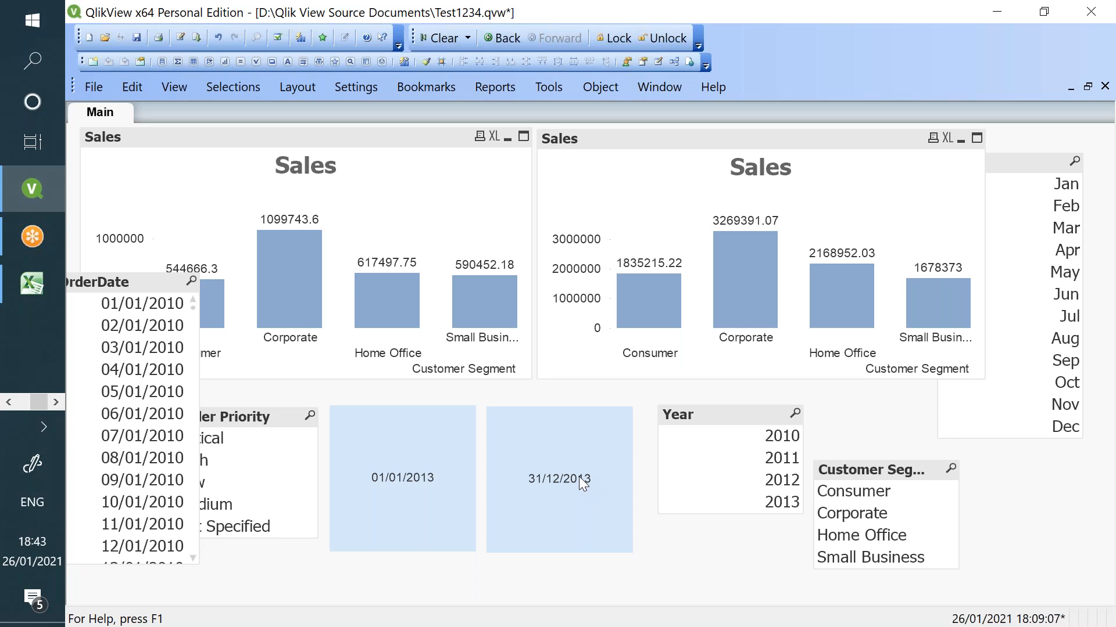
- Shift the 31/12/2013 and 01/01/2013 boxes slightly higher on the sheet
drag(579, 477, 589, 445)
mouse_move(425, 477)
mouse_down()
mouse_move(431, 448)
mouse_move(423, 461)
mouse_up()
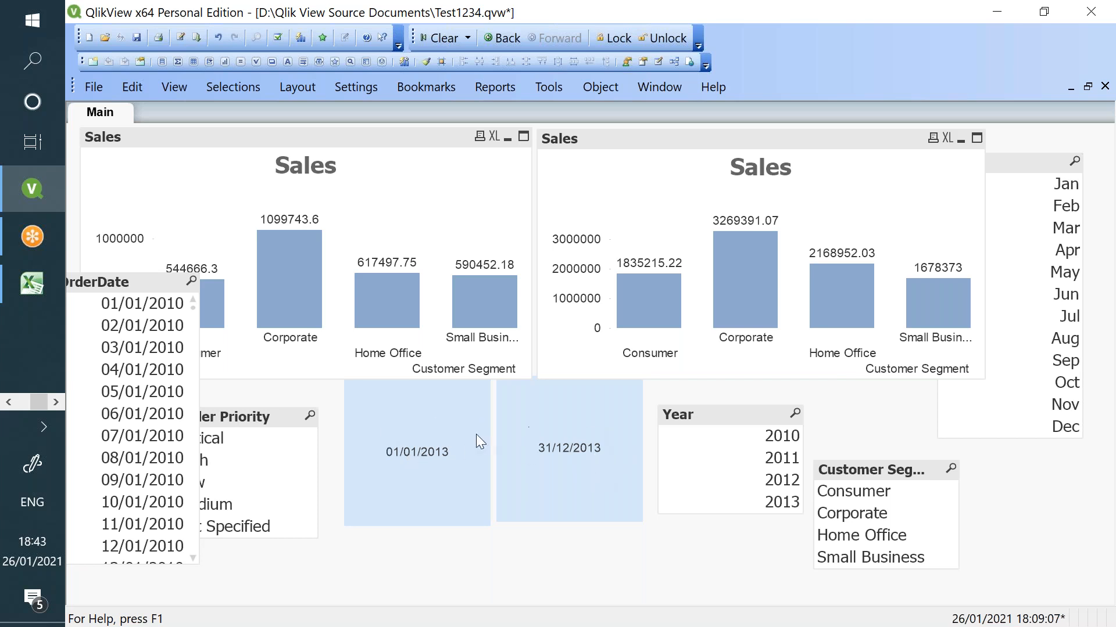
click(9, 402)
- Scroll Notepad's tutorial notes to the YTD section and select the YTD Sum formula, then return to QlikView
click(39, 346)
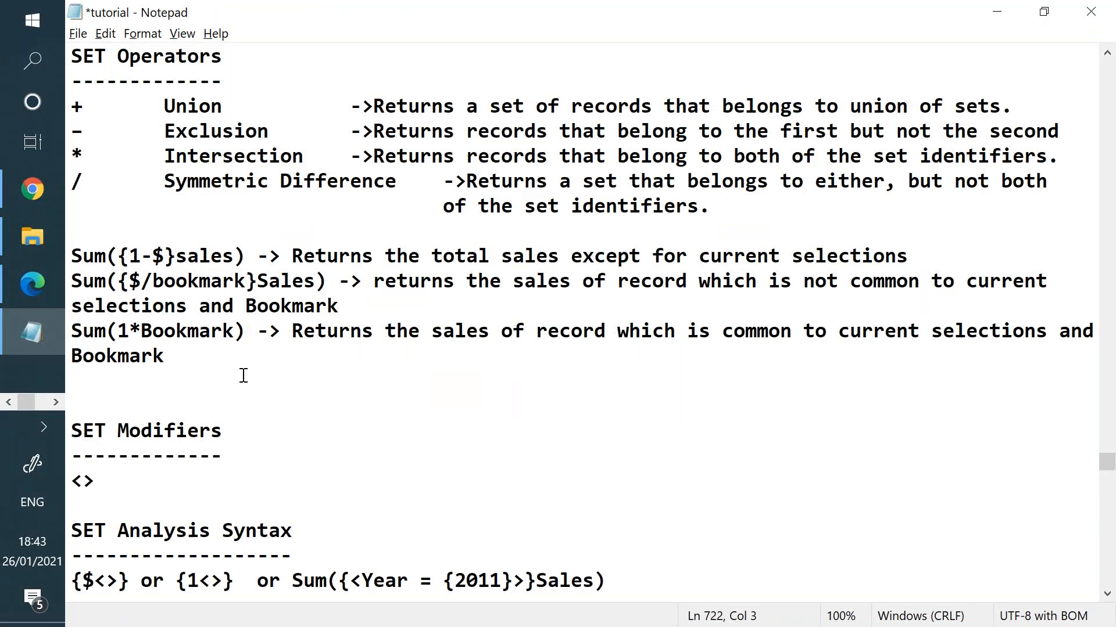
scroll(241, 377, down, 15)
scroll(240, 392, down, 20)
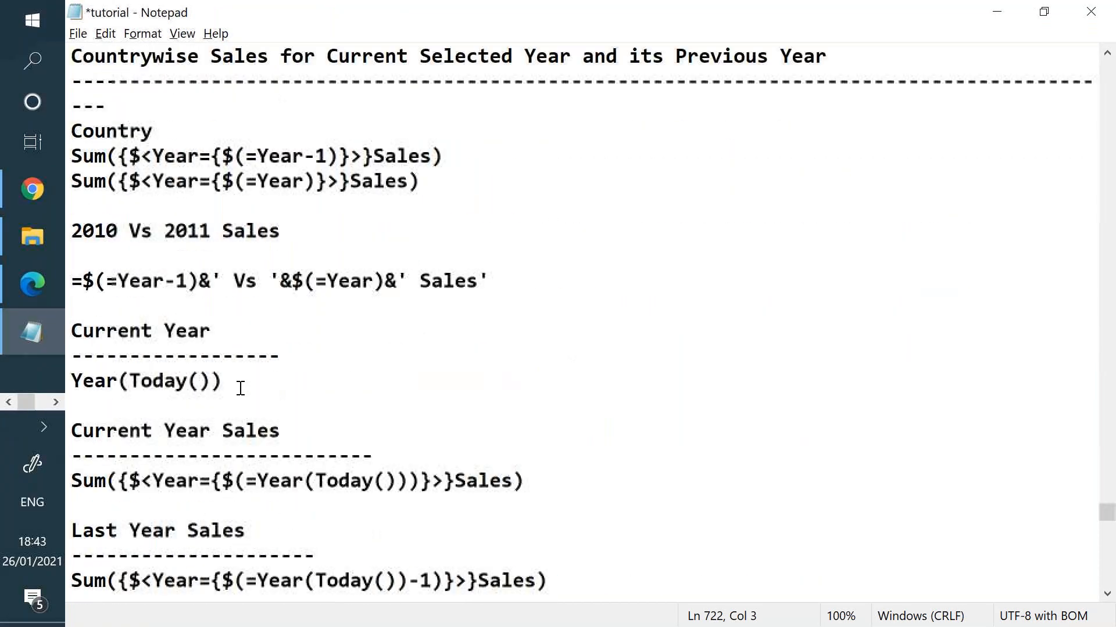
scroll(242, 380, down, 12)
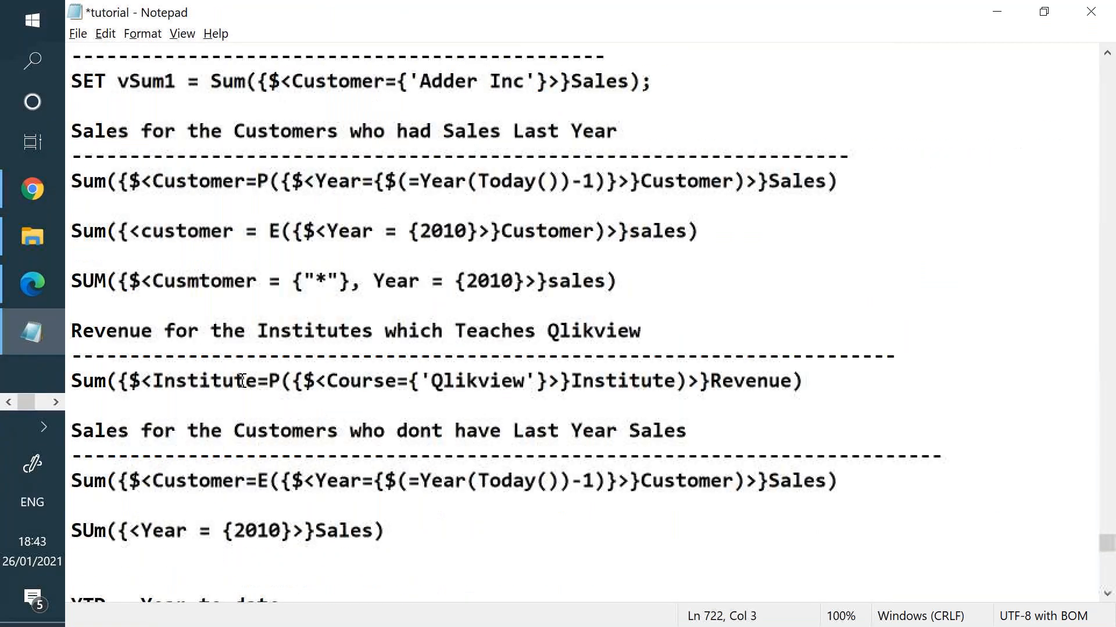
drag(78, 306, 323, 333)
click(377, 343)
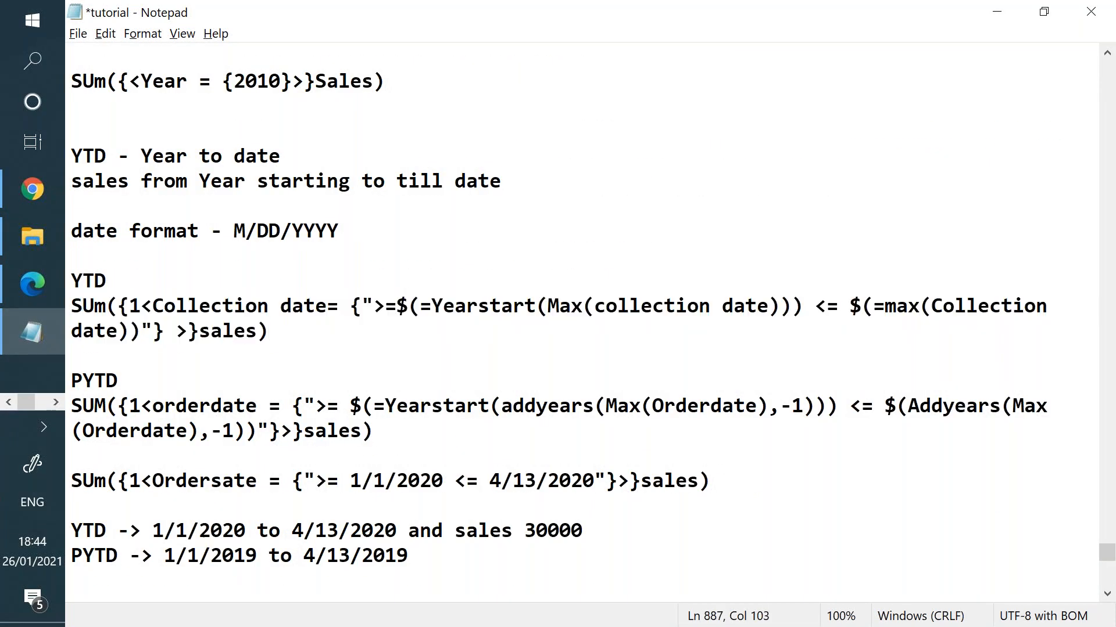
drag(336, 343, 80, 307)
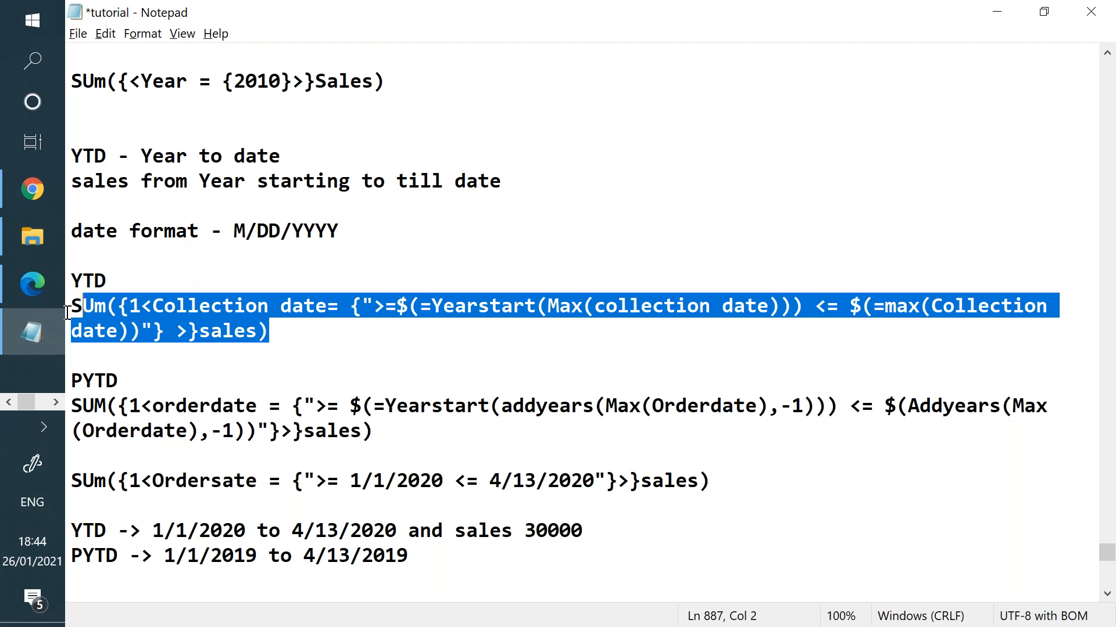
key(alt+Tab)
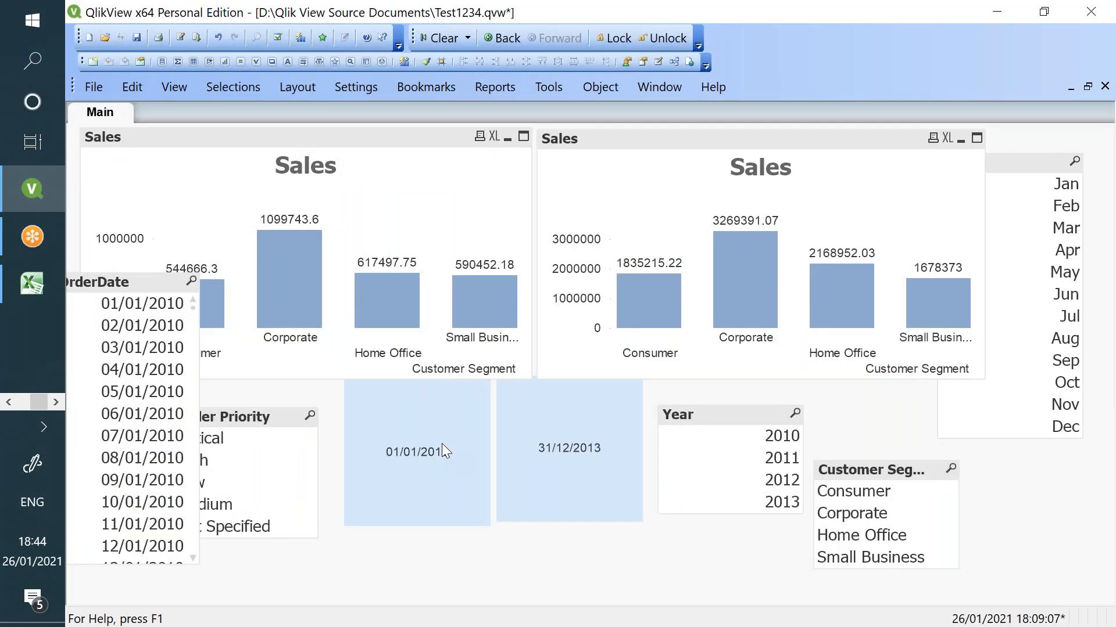
- Delete the left and right Sales bar charts from the Main sheet
drag(441, 444, 434, 279)
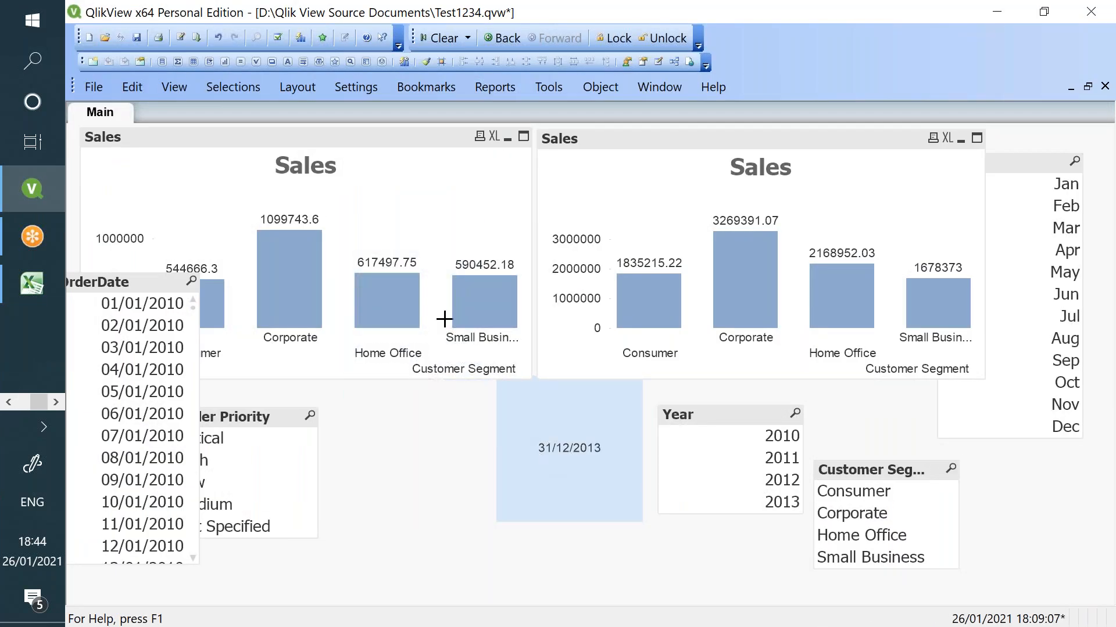
click(417, 161)
key(Delete)
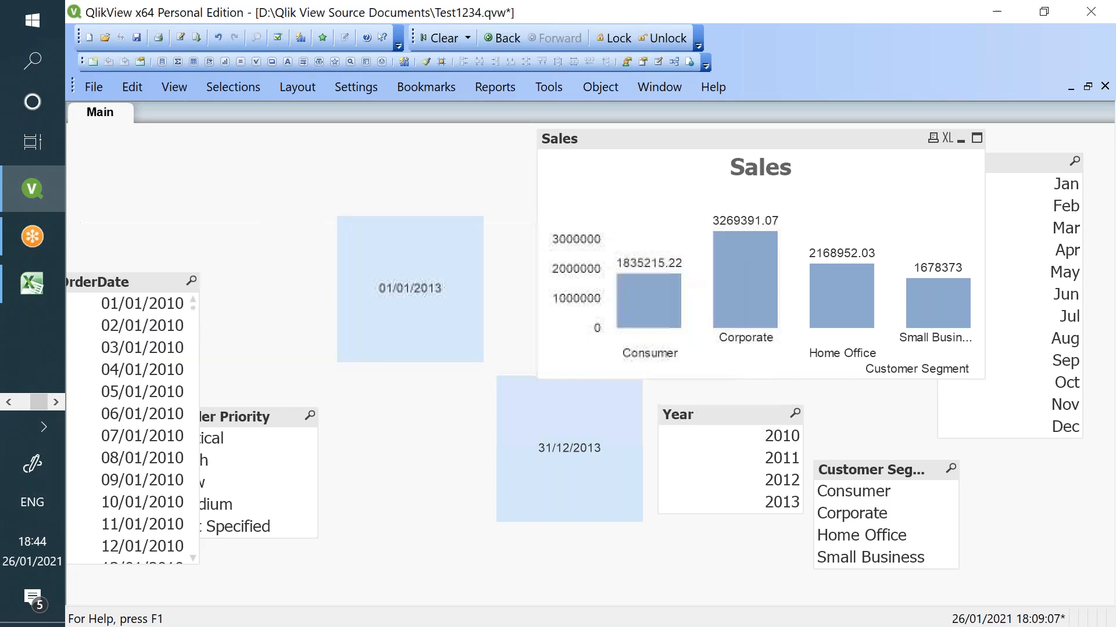
click(652, 196)
key(Delete)
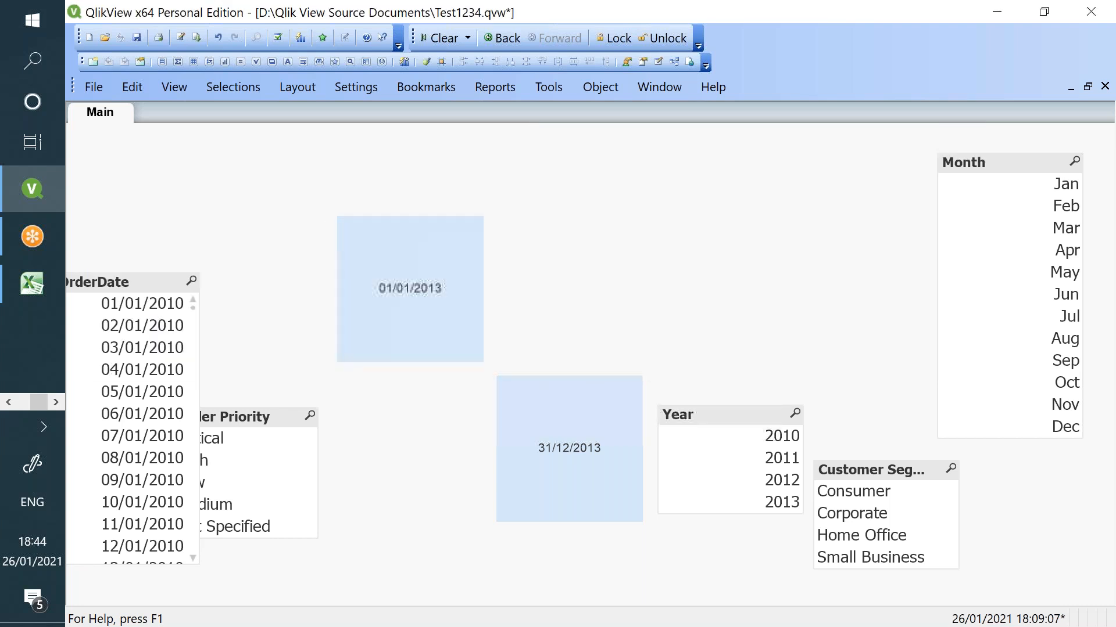
- Place the 01/01/2013 and 31/12/2013 boxes side by side near the top of the sheet
drag(570, 446, 616, 269)
drag(413, 284, 434, 218)
drag(607, 254, 597, 206)
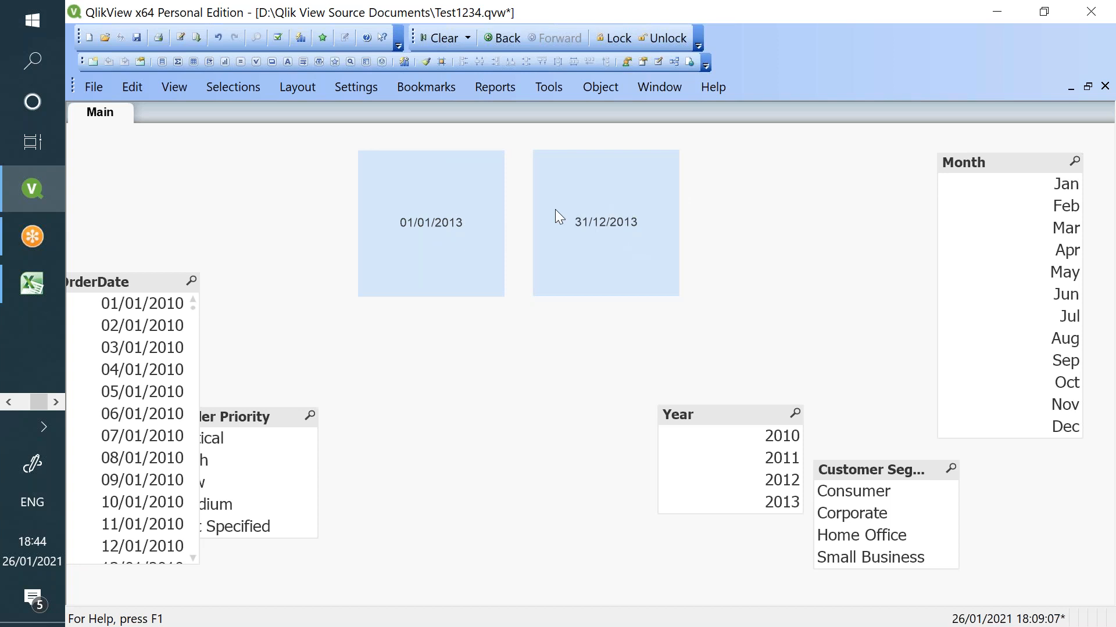
- Inspect the settings of the 01/01/2013 and 31/12/2013 date boxes without changing anything
right_click(437, 354)
mouse_move(530, 139)
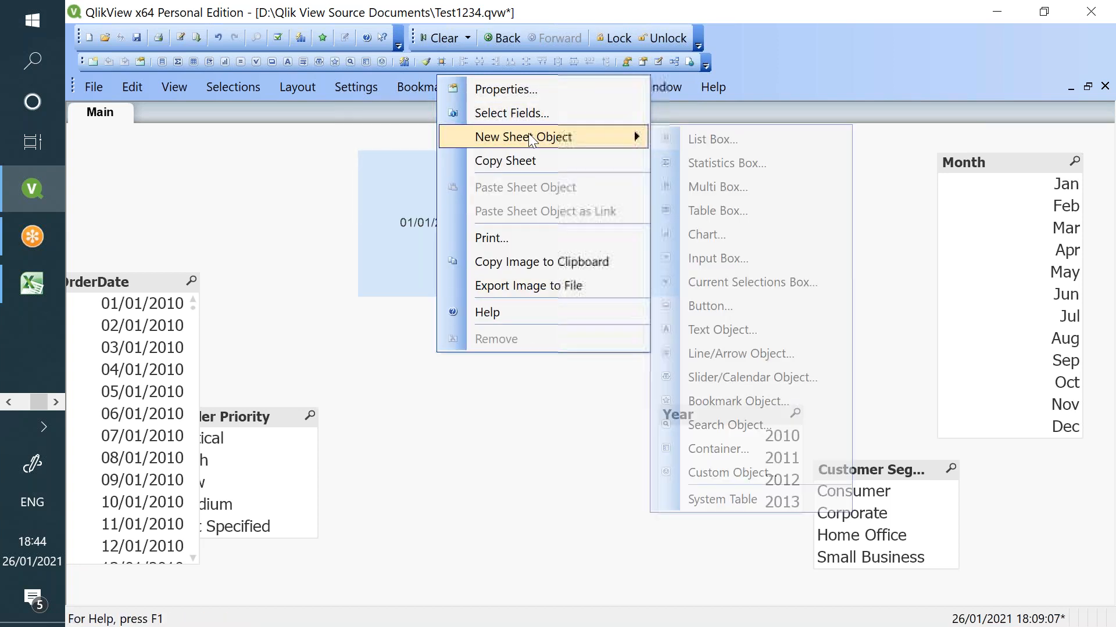
click(416, 218)
right_click(422, 224)
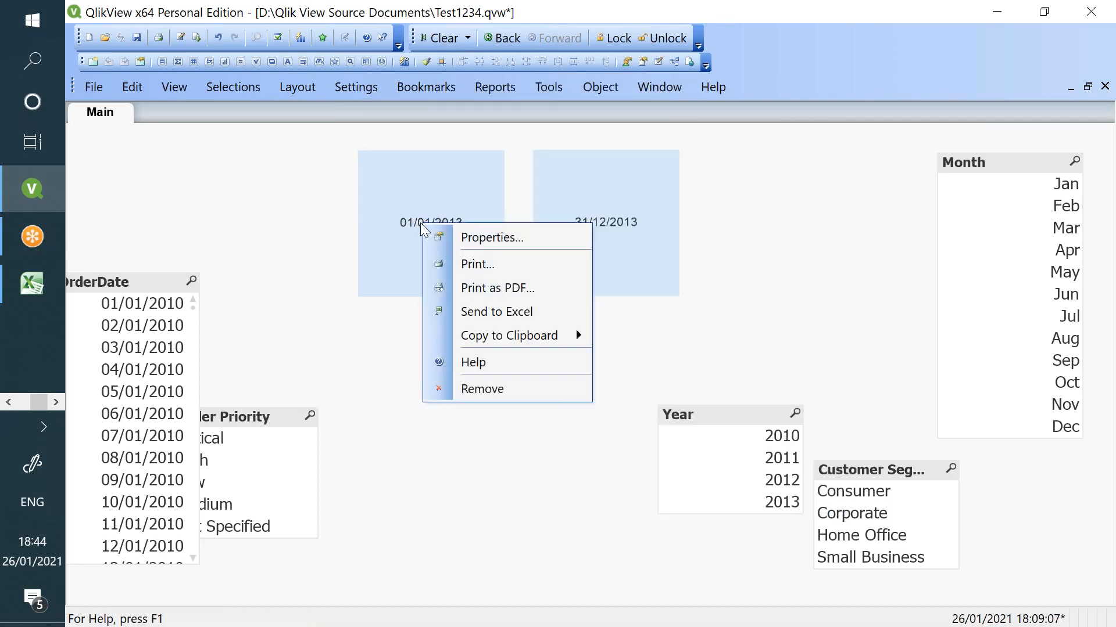
click(479, 238)
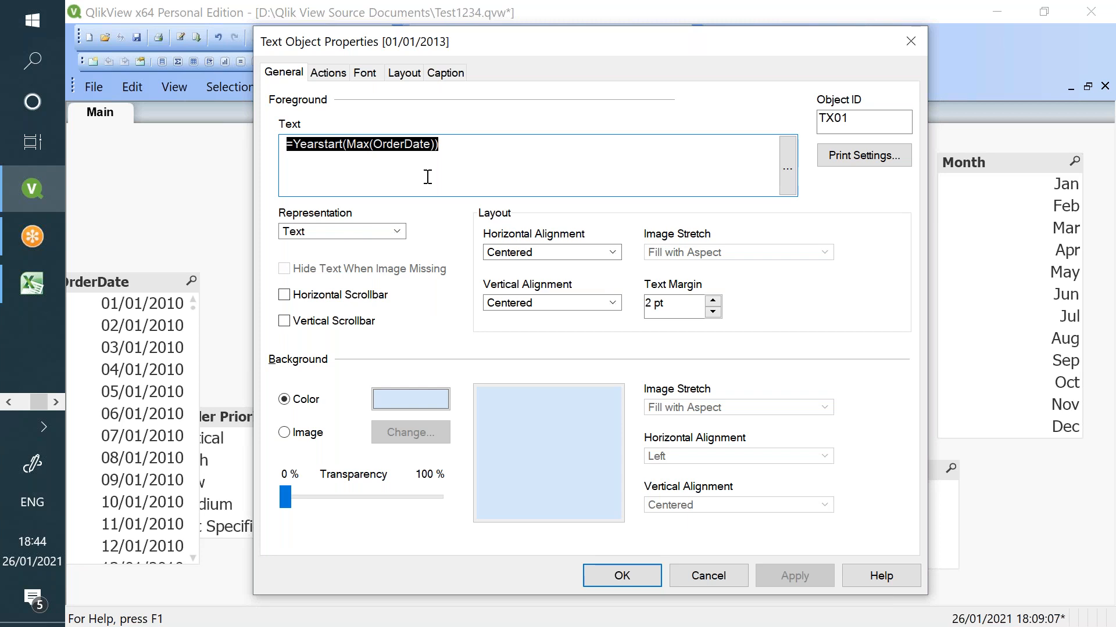
click(742, 566)
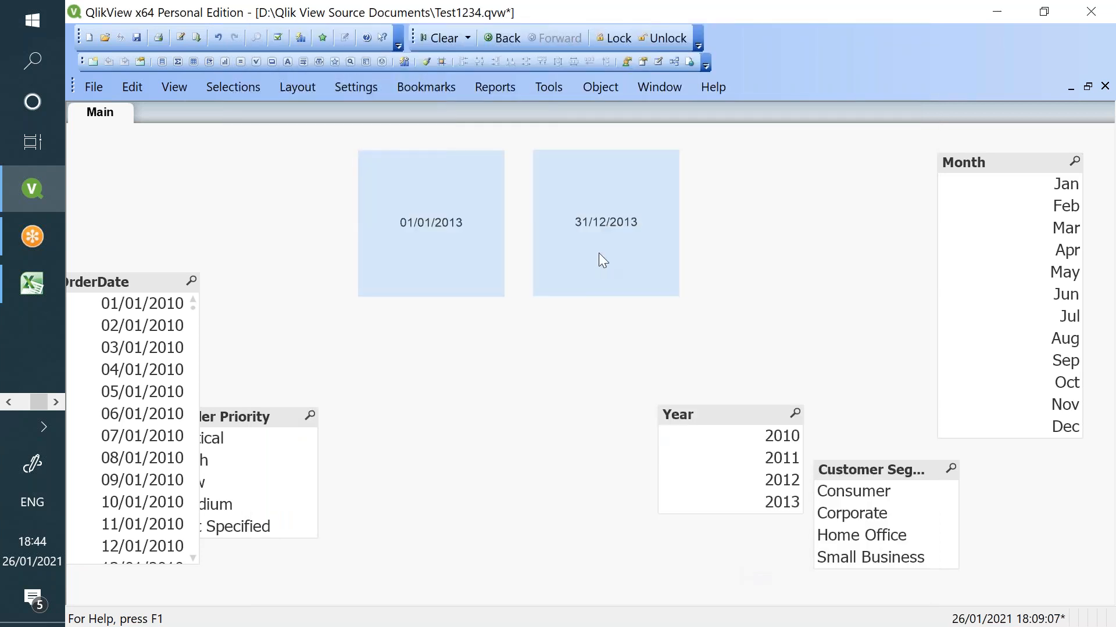
double_click(601, 260)
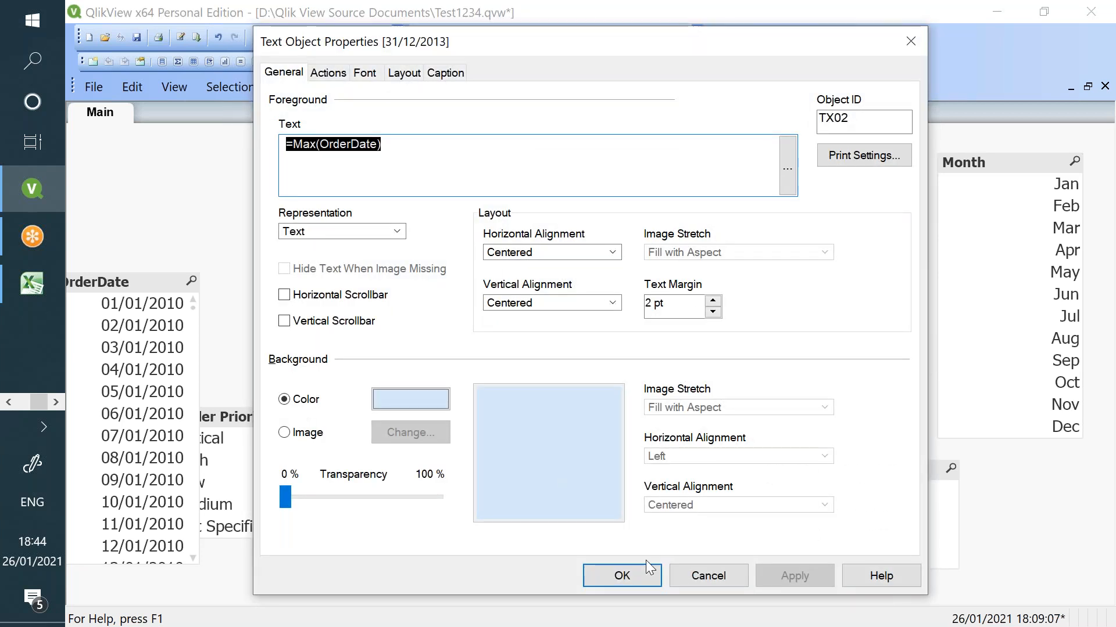
click(685, 580)
- Add a new Text Object to the Main sheet and move its dialog aside
right_click(426, 383)
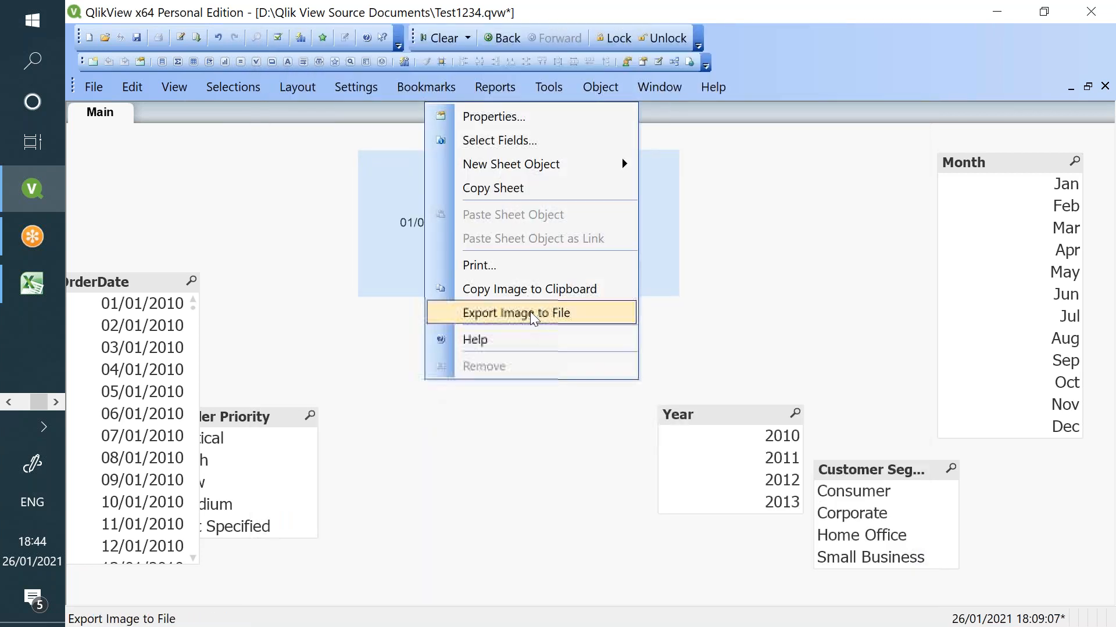
mouse_move(543, 165)
click(733, 357)
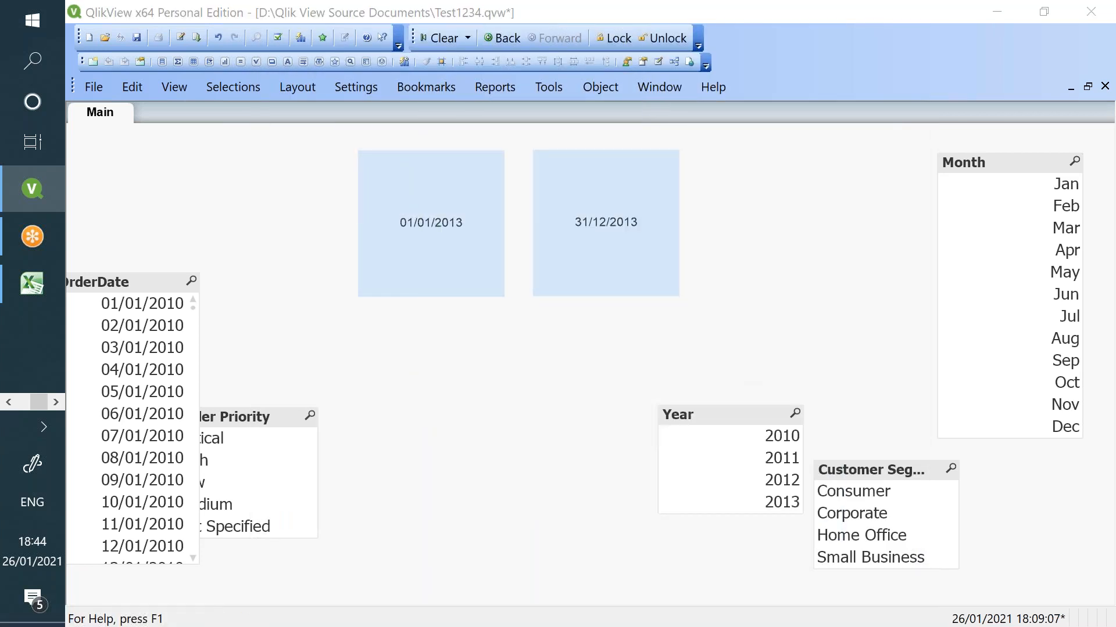
drag(545, 49, 603, 144)
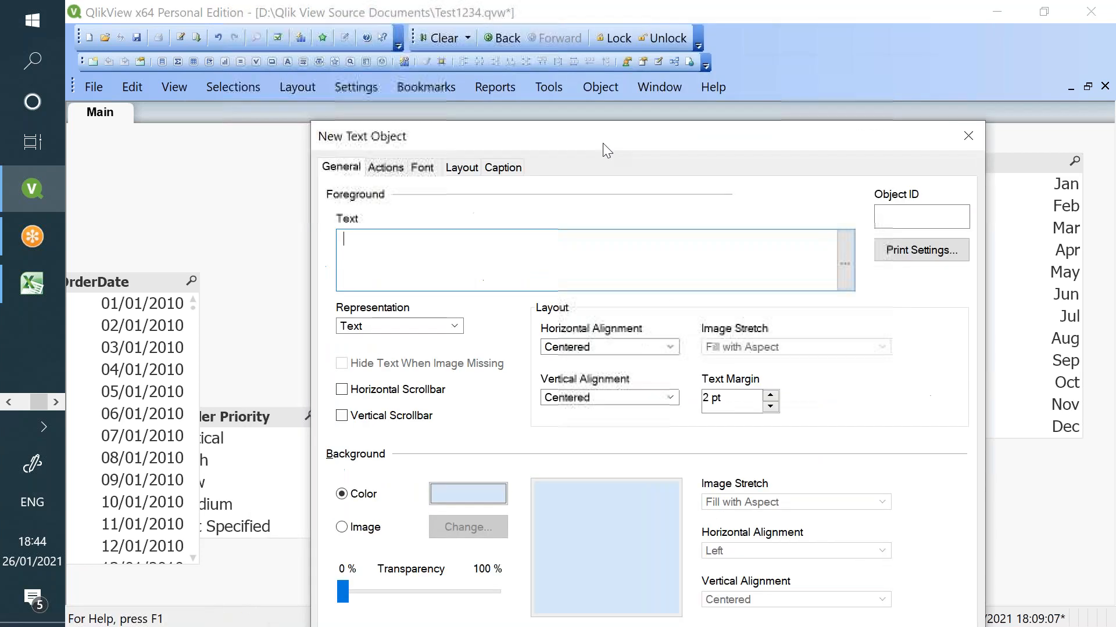
- In the full expression editor, start the text expression as Sum(Sales)
click(846, 265)
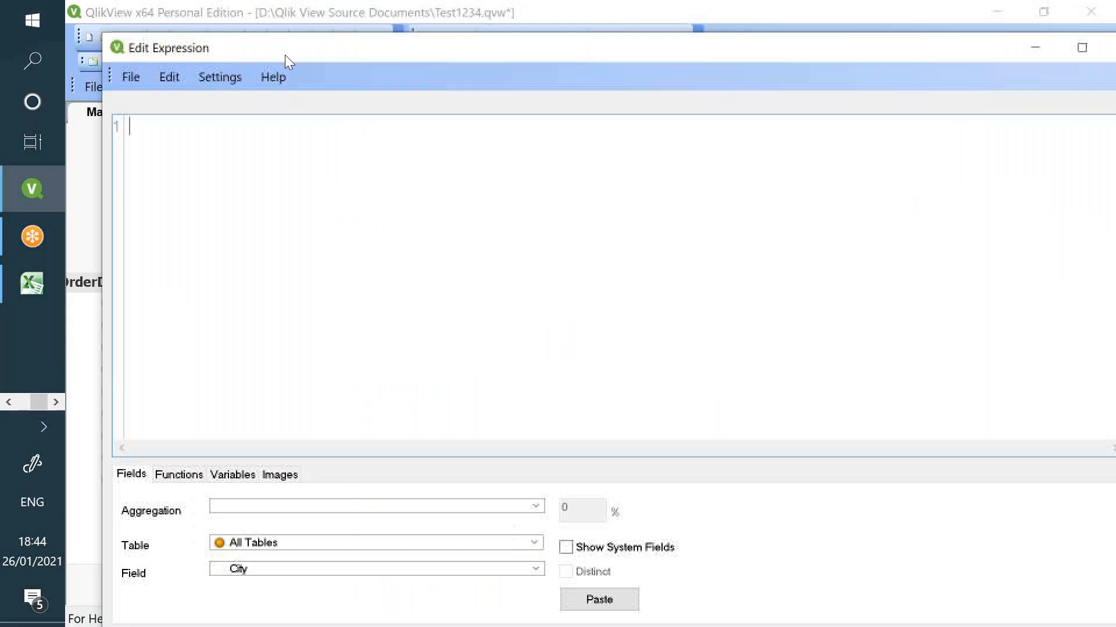
text(Sum())
key(Left)
text(Sal)
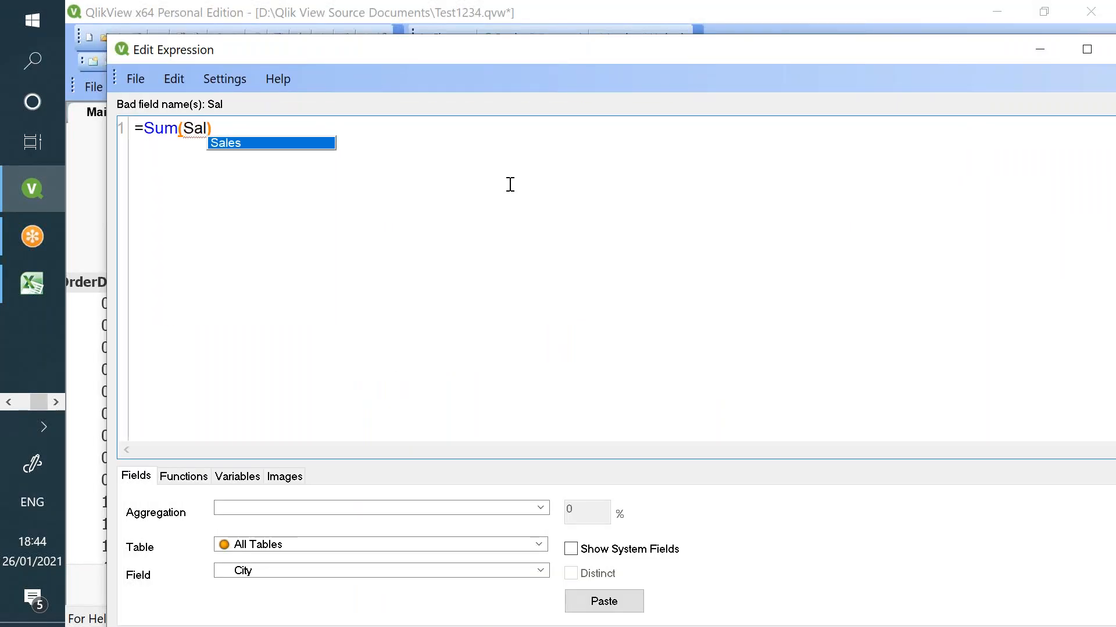
key(Return)
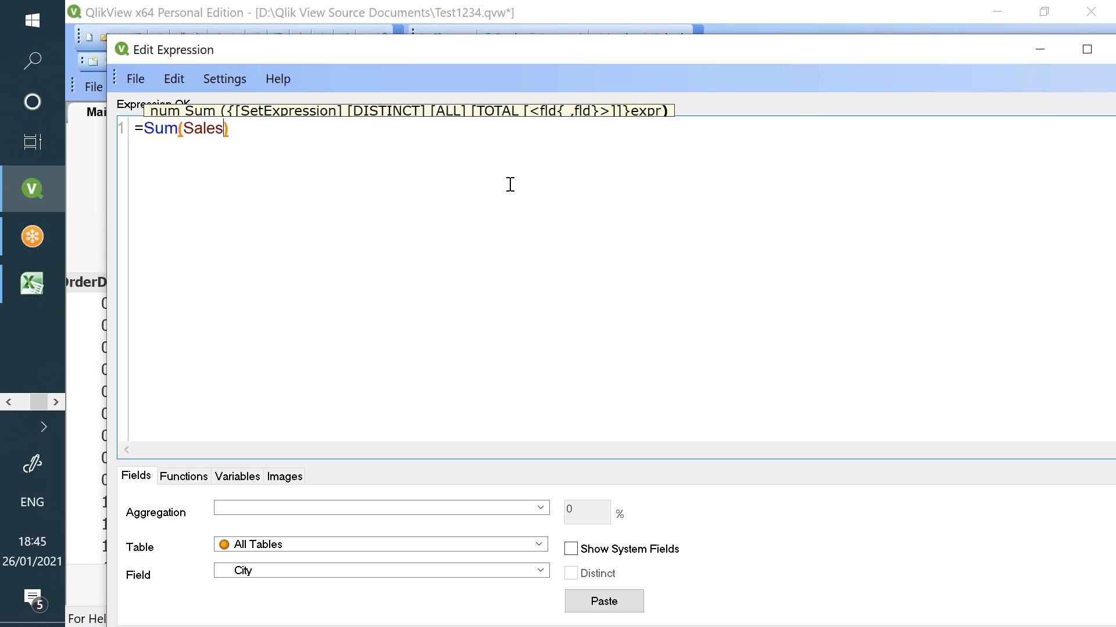
- Insert the set modifier <OrderDate = {">= "}> before Sales, leaving the date blank
click(184, 126)
text({})
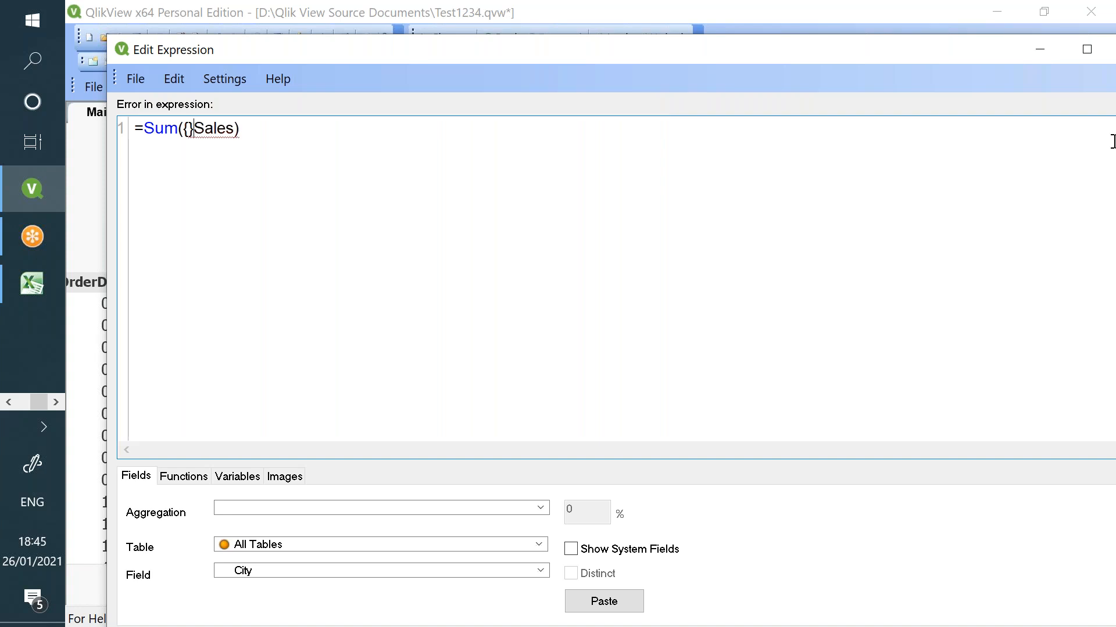
text(<>)
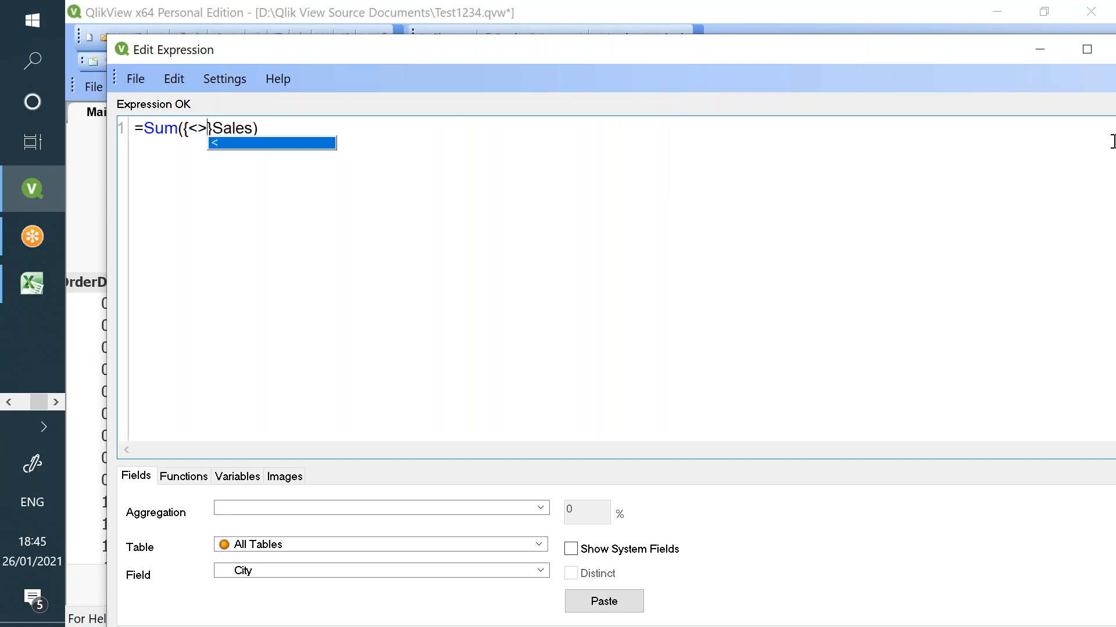
key(Left)
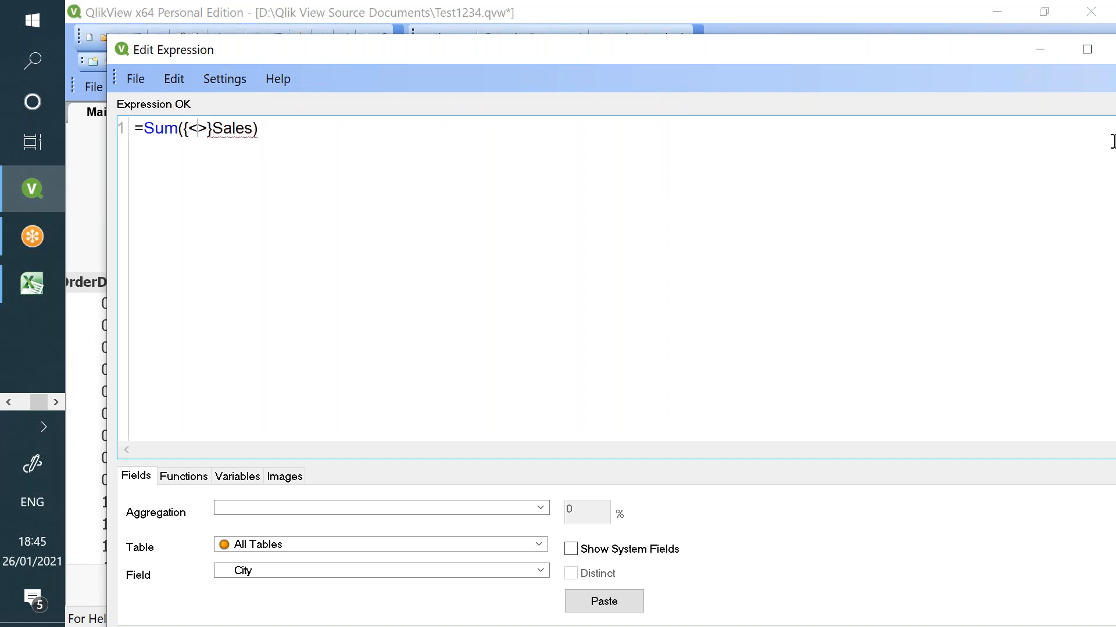
text(Or)
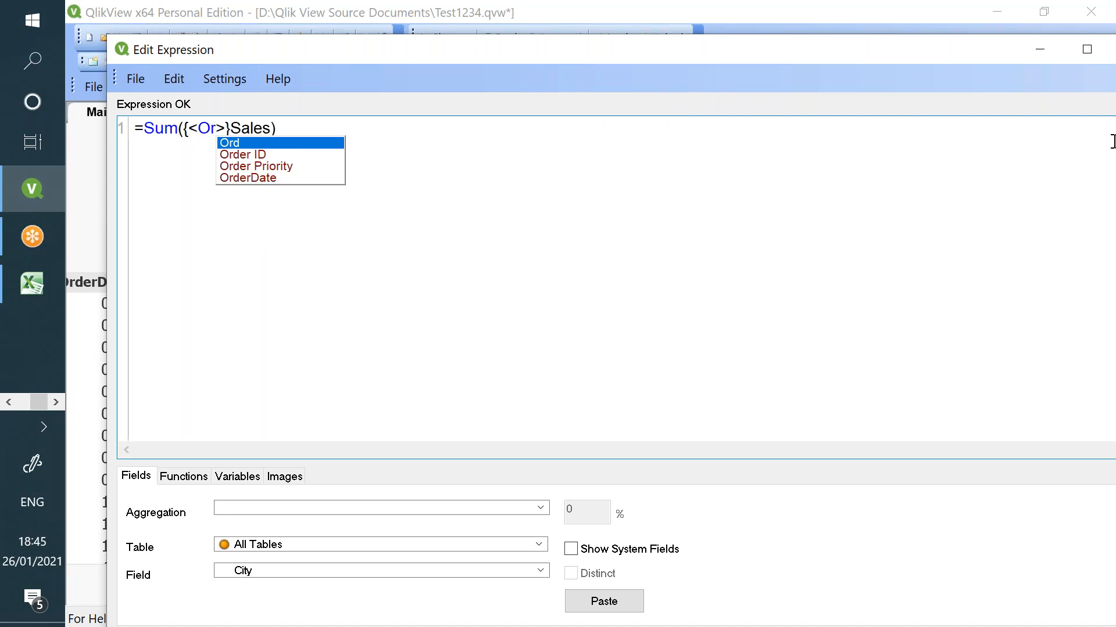
key(Down)
key(Down)
key(Down)
key(Escape)
key(Return)
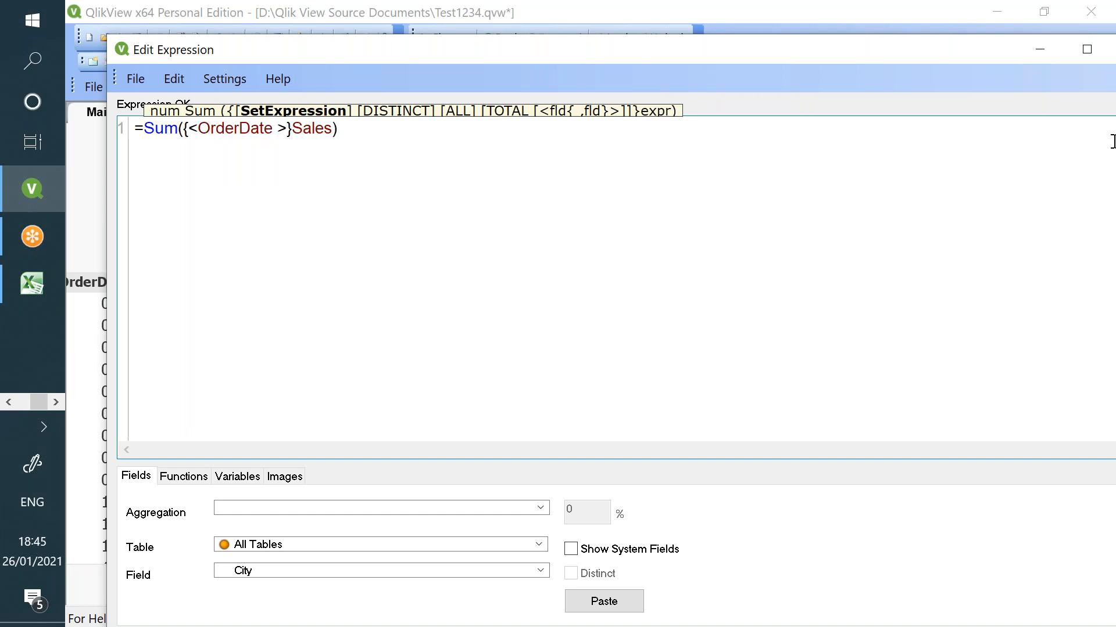
text(= )
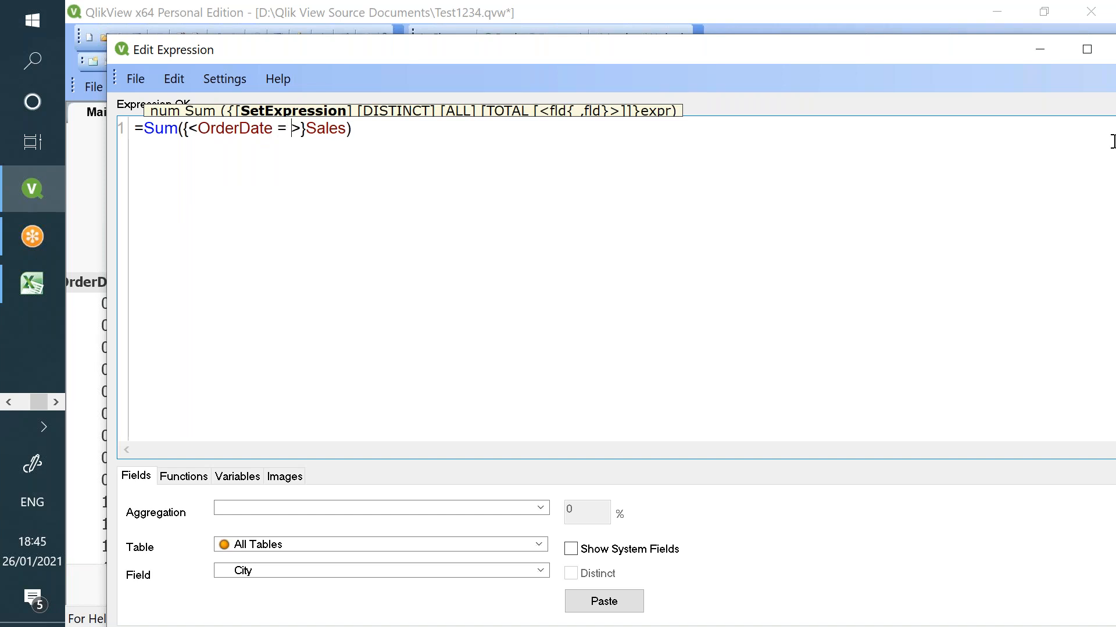
text({})
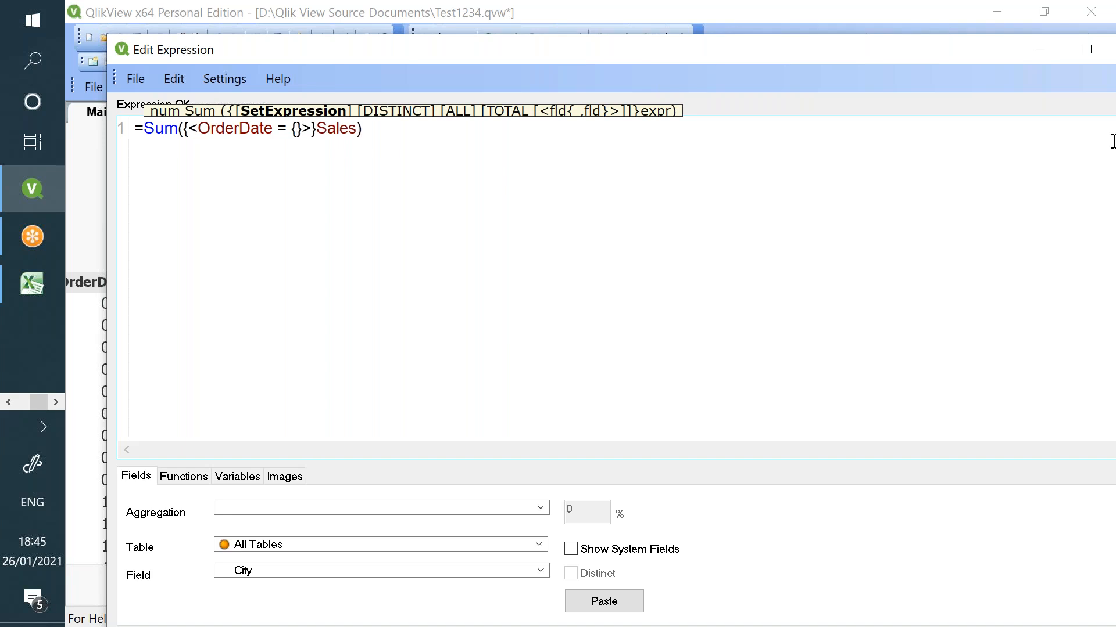
text("")
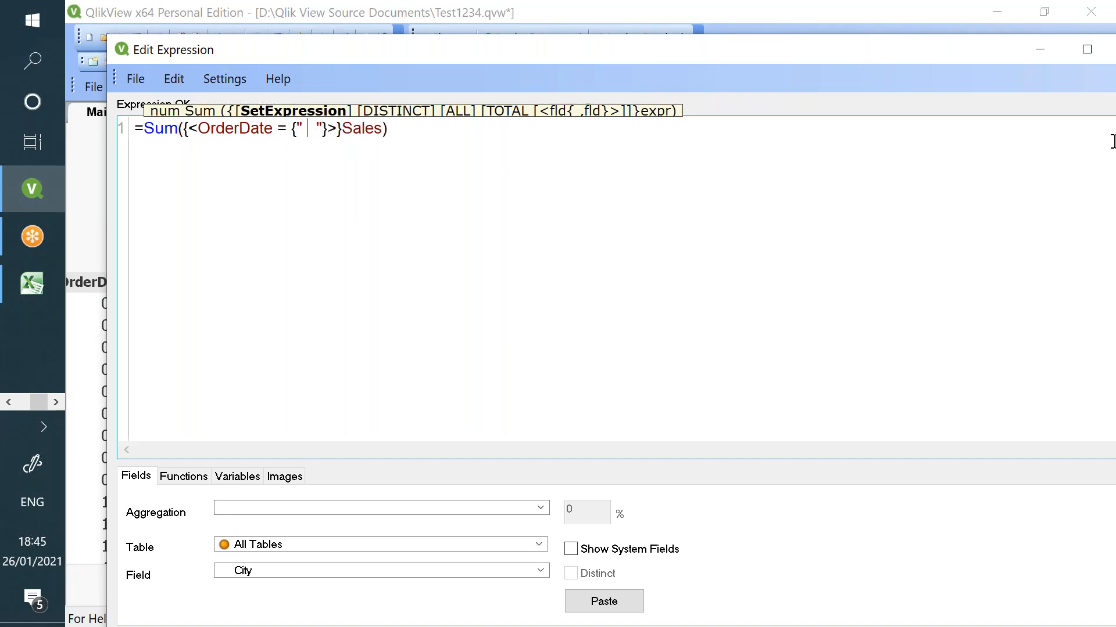
text(   >)
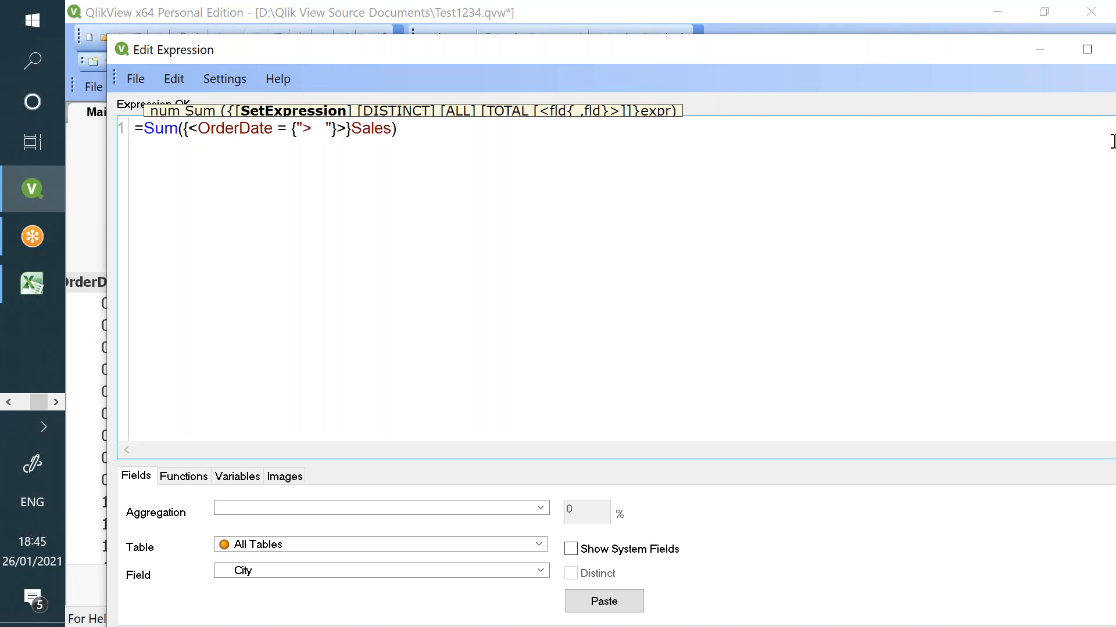
text(=)
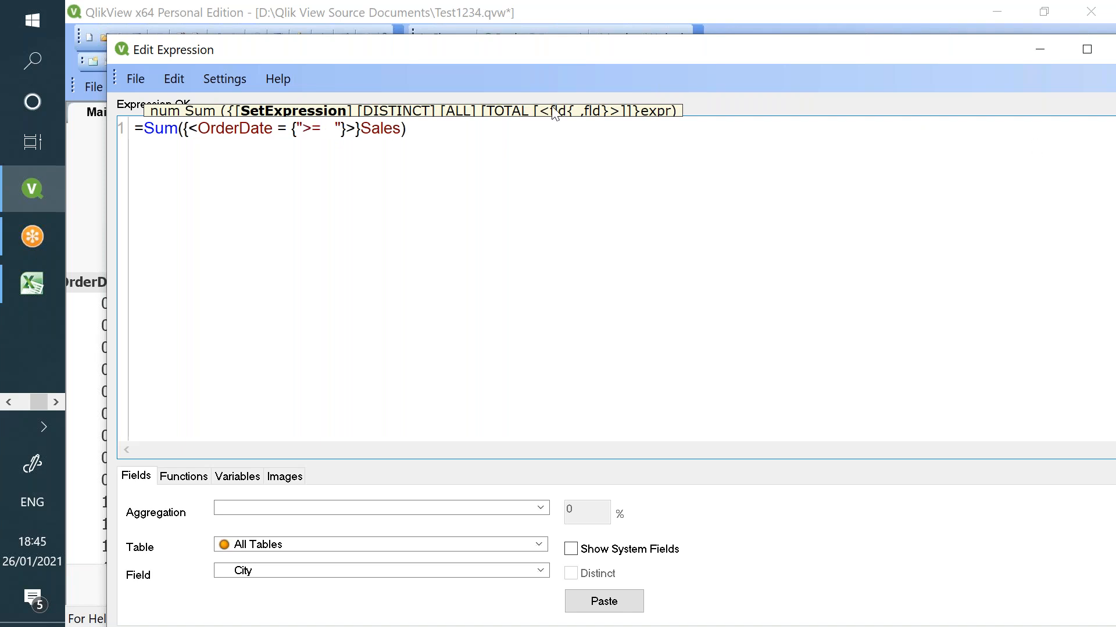
double_click(249, 130)
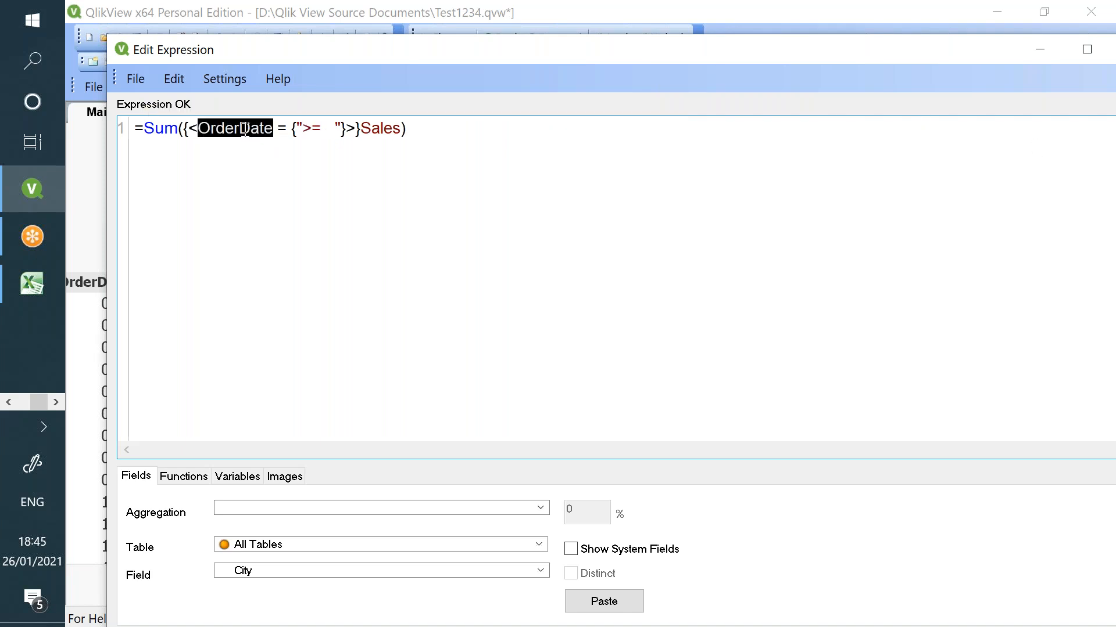
click(327, 129)
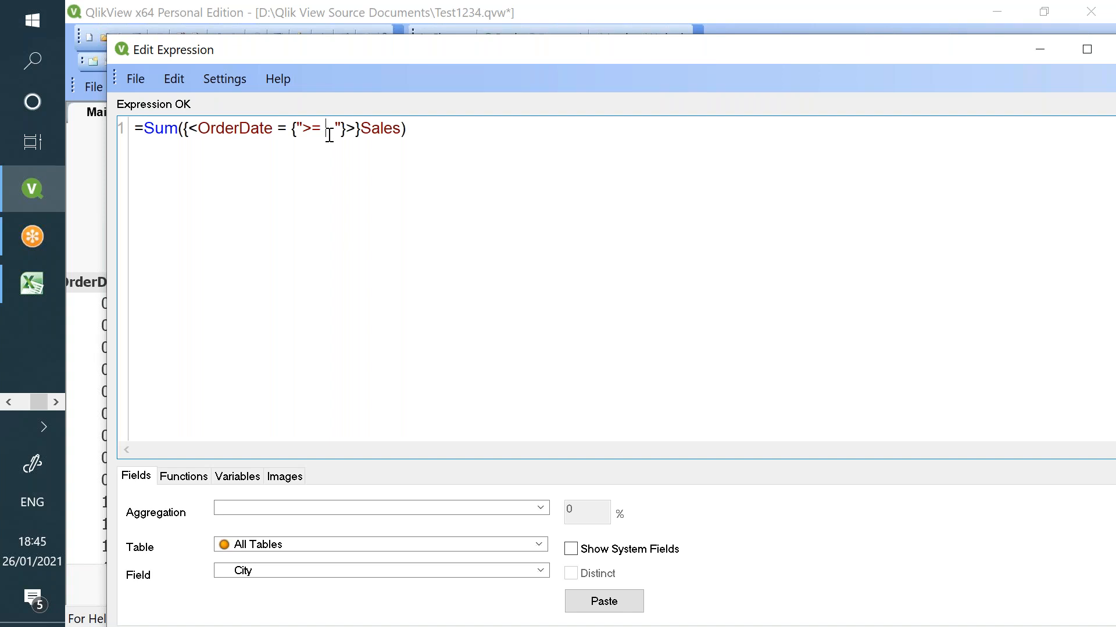
click(56, 402)
- Check the >= Yearstart part of Notepad's YTD formula, then return to Edit Expression
click(34, 333)
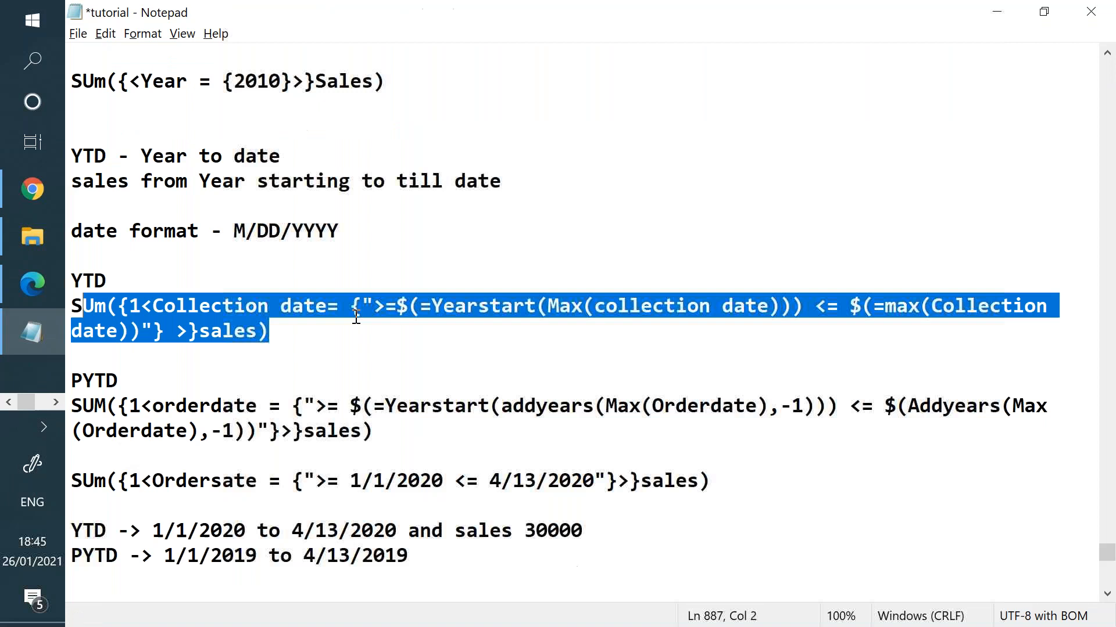
drag(373, 305, 402, 304)
double_click(402, 305)
click(465, 305)
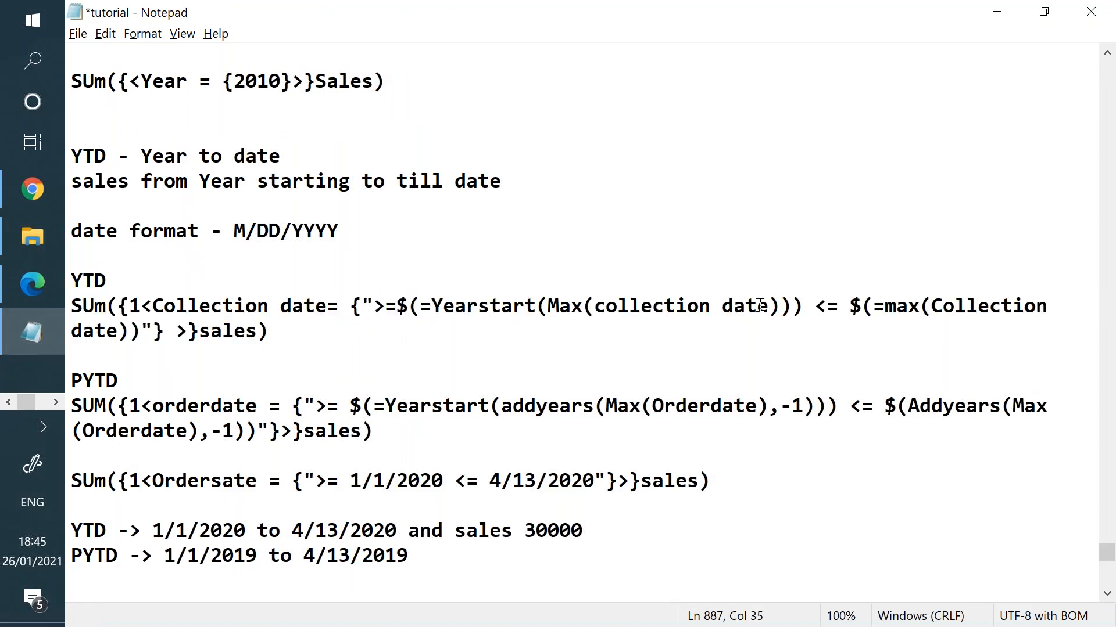
key(alt+Tab)
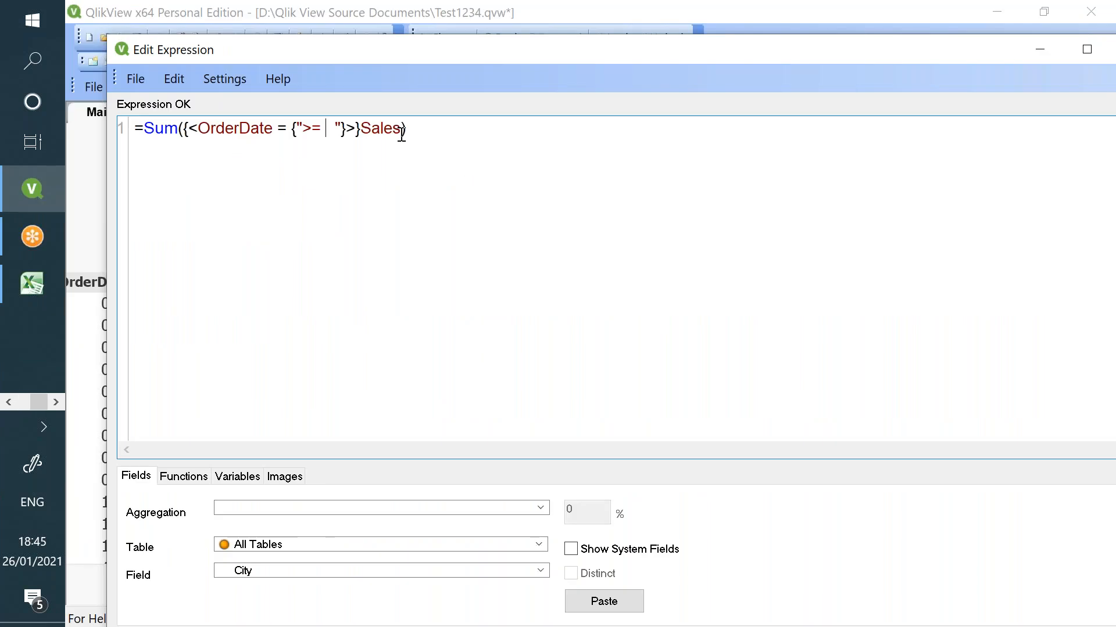
- Complete the filter as >= $(=Yearstart(Max(OrderDate))) and confirm the expression with OK
text($()
text())
key(Left)
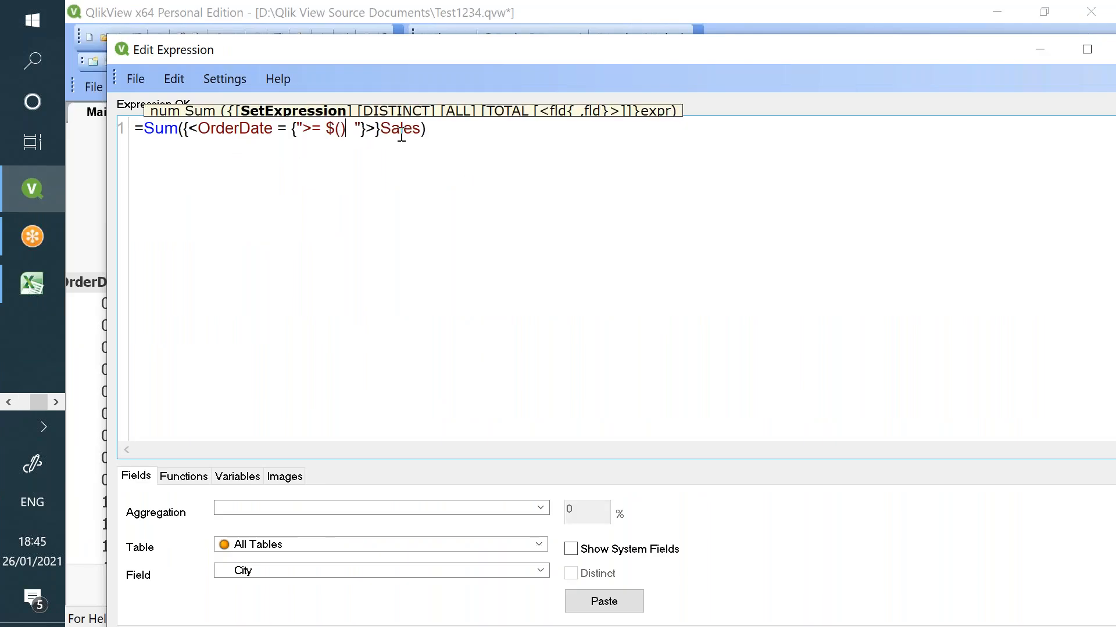
text(=)
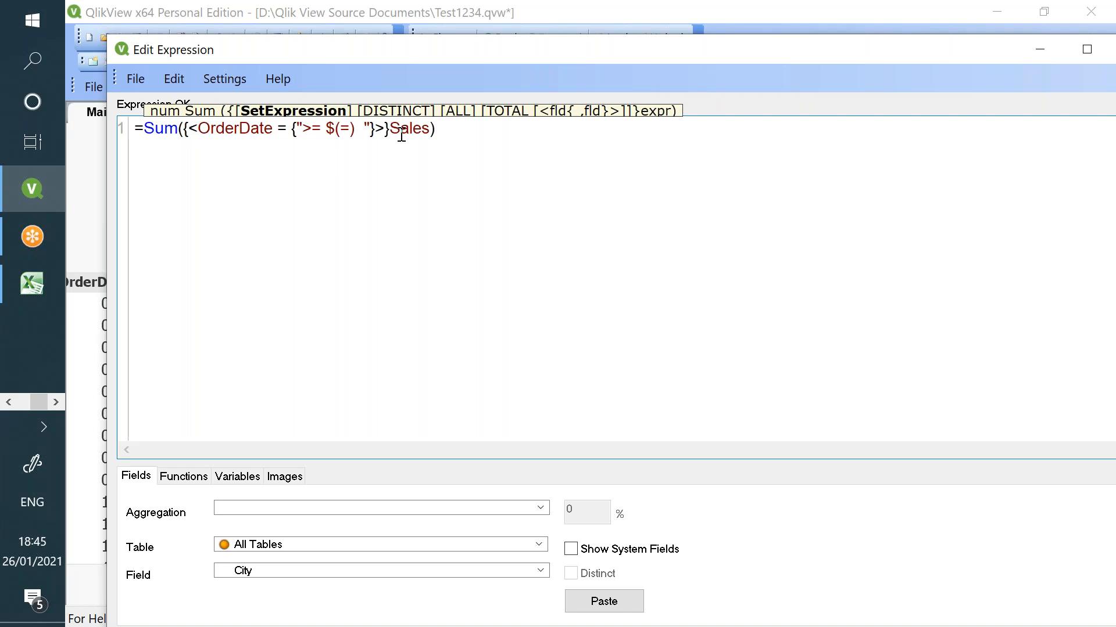
text(Yearstart()
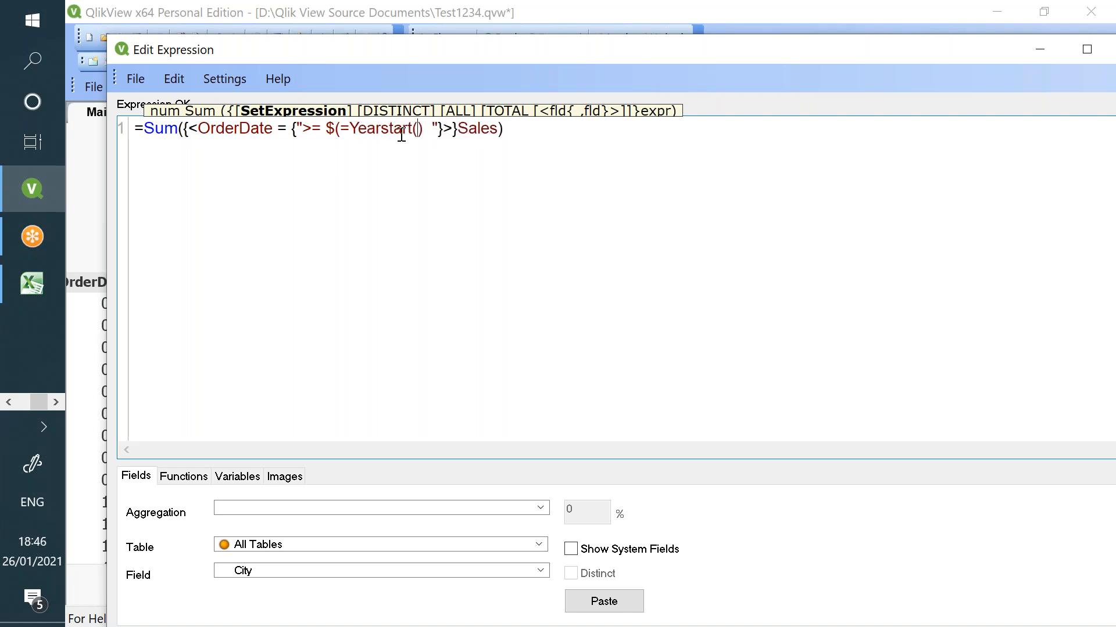
text())
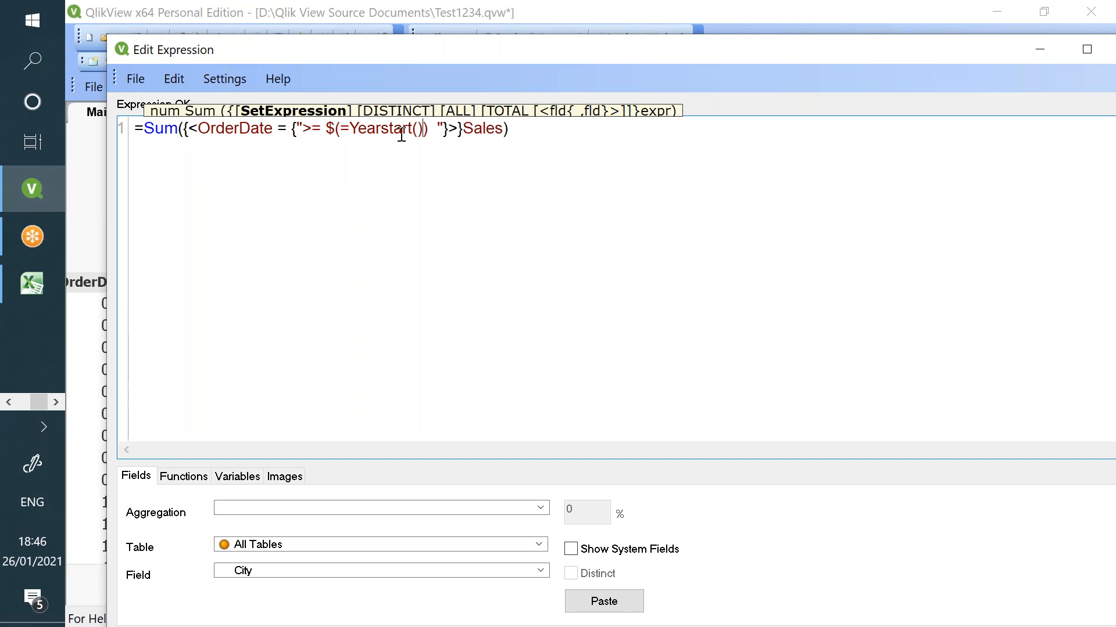
text(Max())
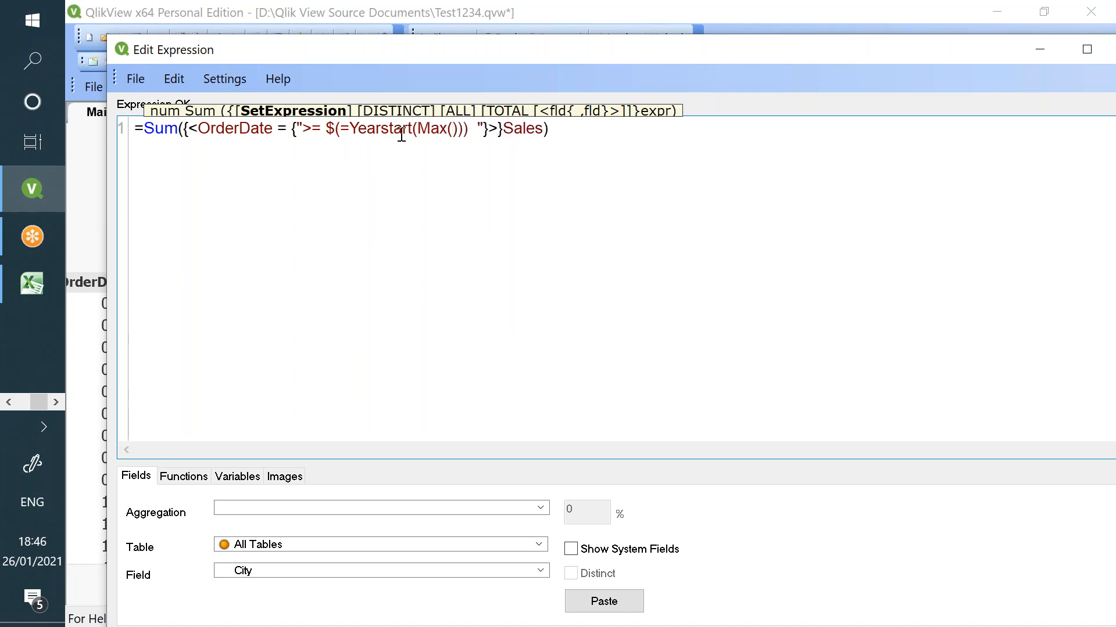
text(OrderD)
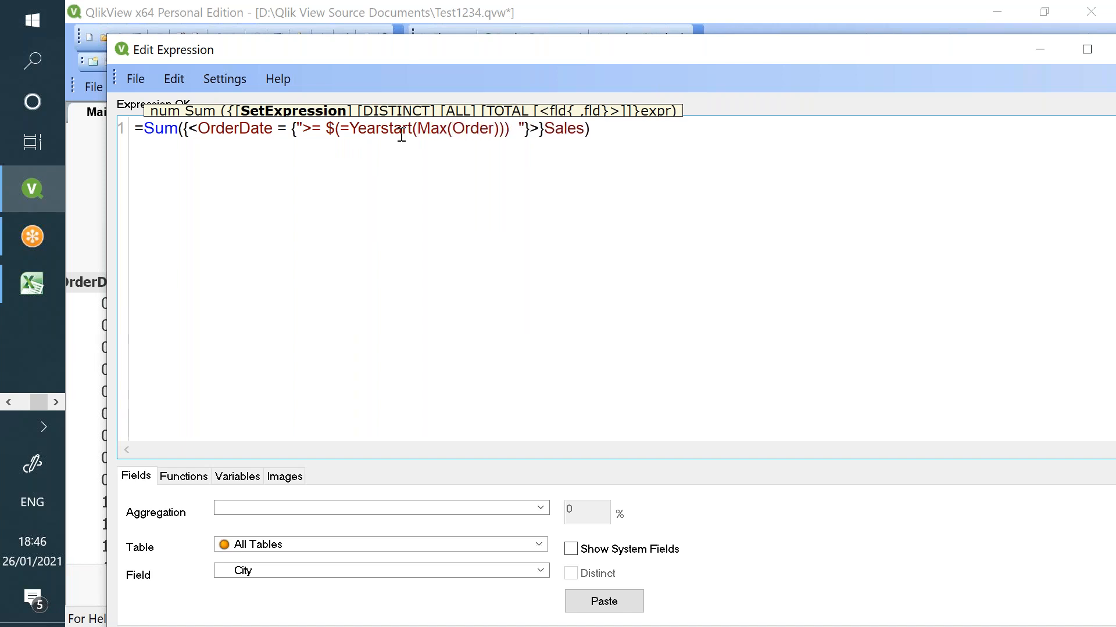
text(ate)
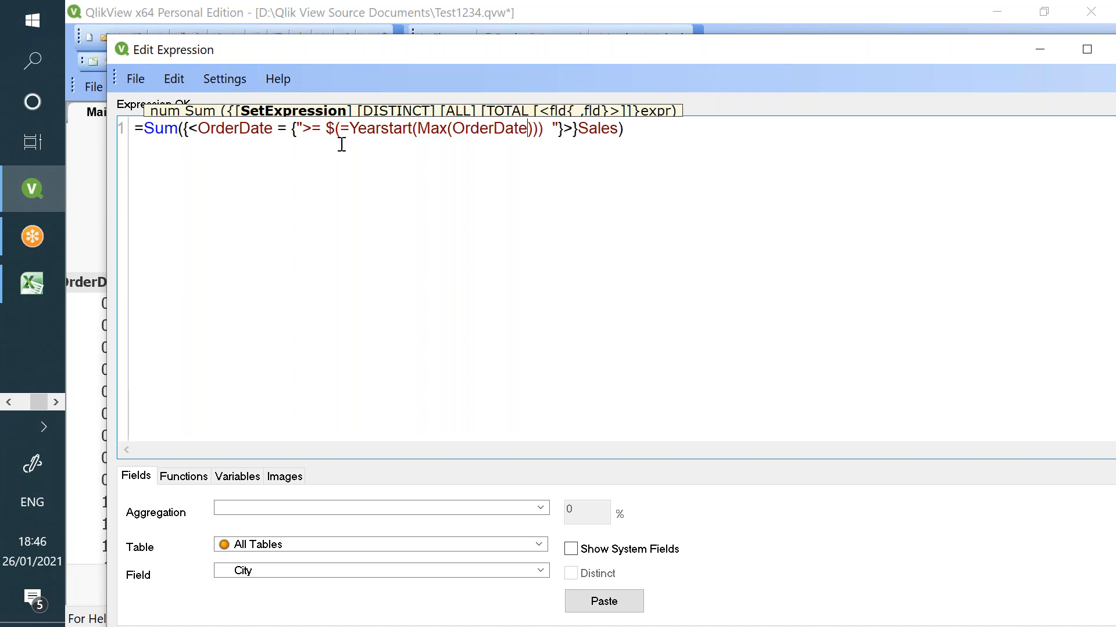
click(223, 130)
double_click(223, 129)
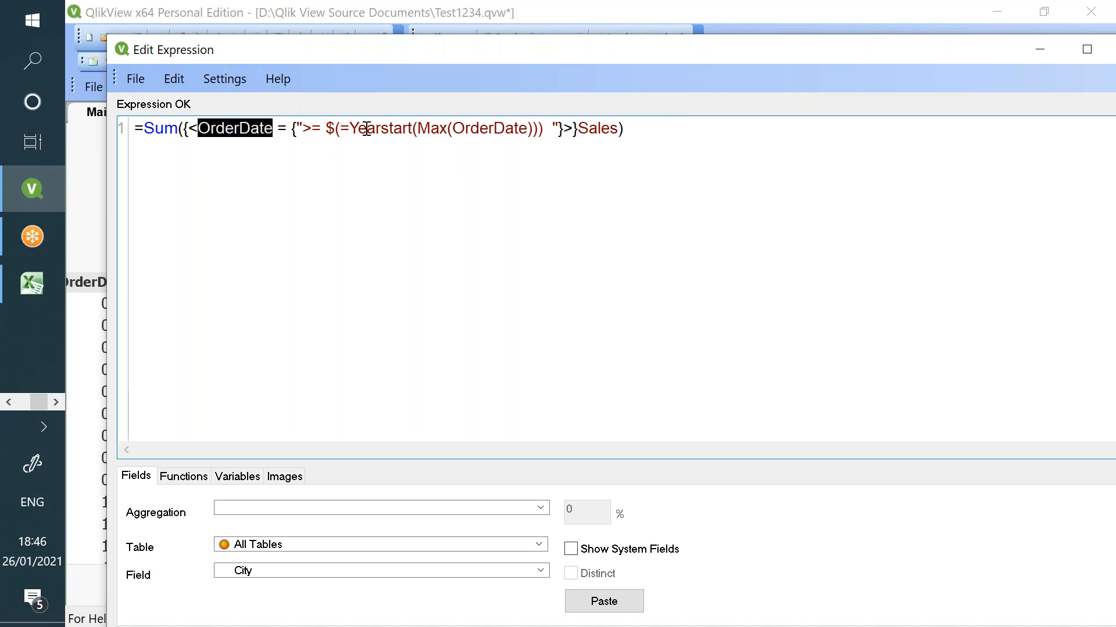
drag(361, 129, 530, 129)
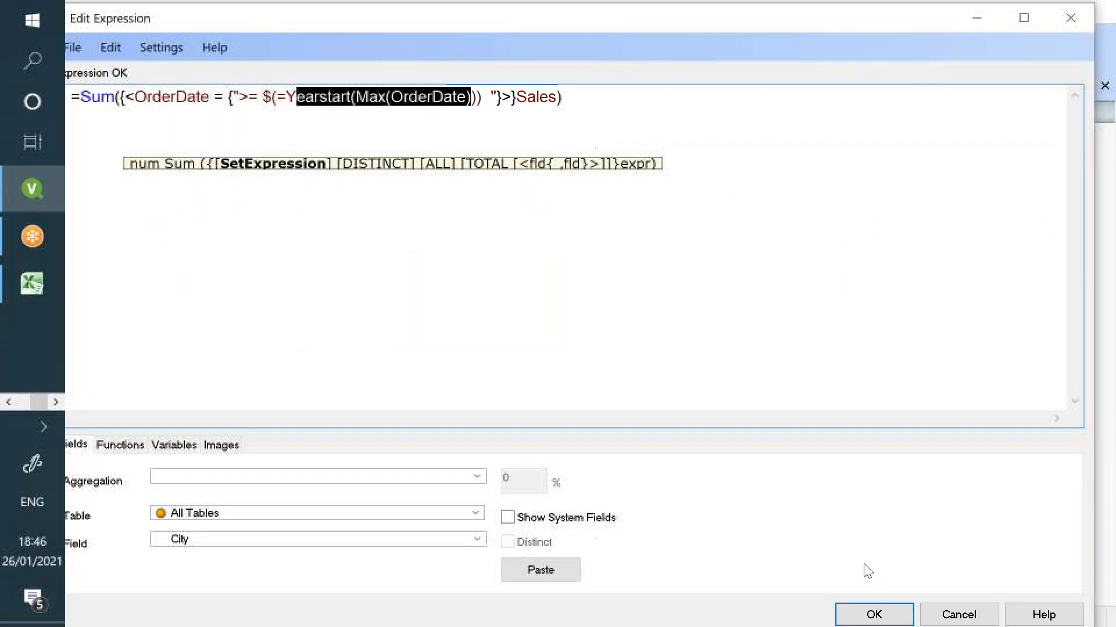
click(846, 610)
- Close the text object settings and refresh the timed-out Qlik Sense editor page in Chrome
click(968, 137)
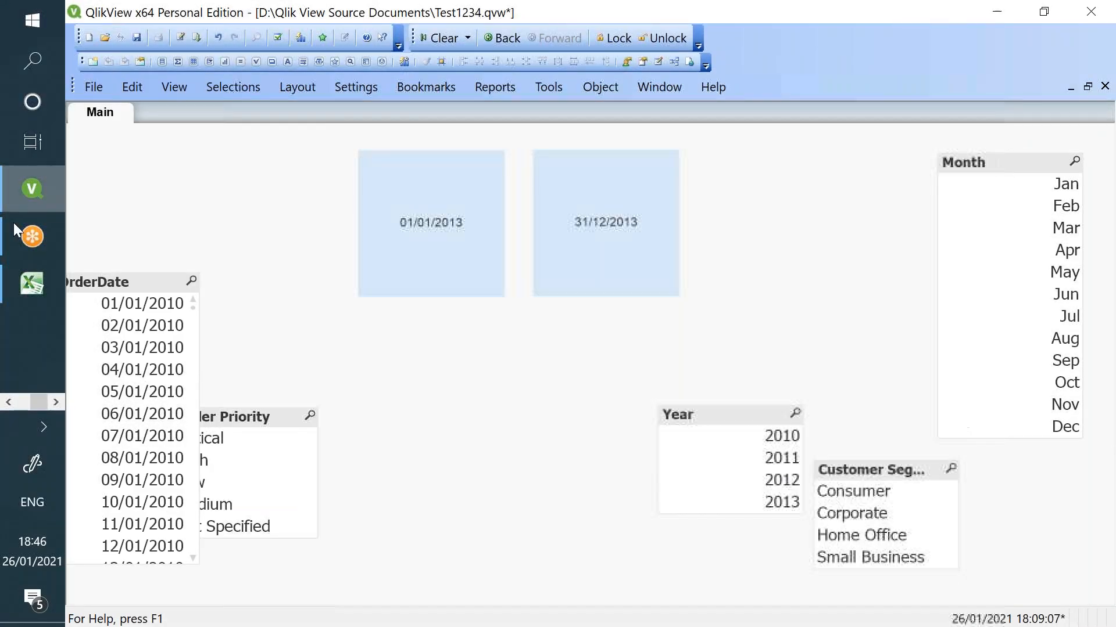
click(8, 402)
click(33, 188)
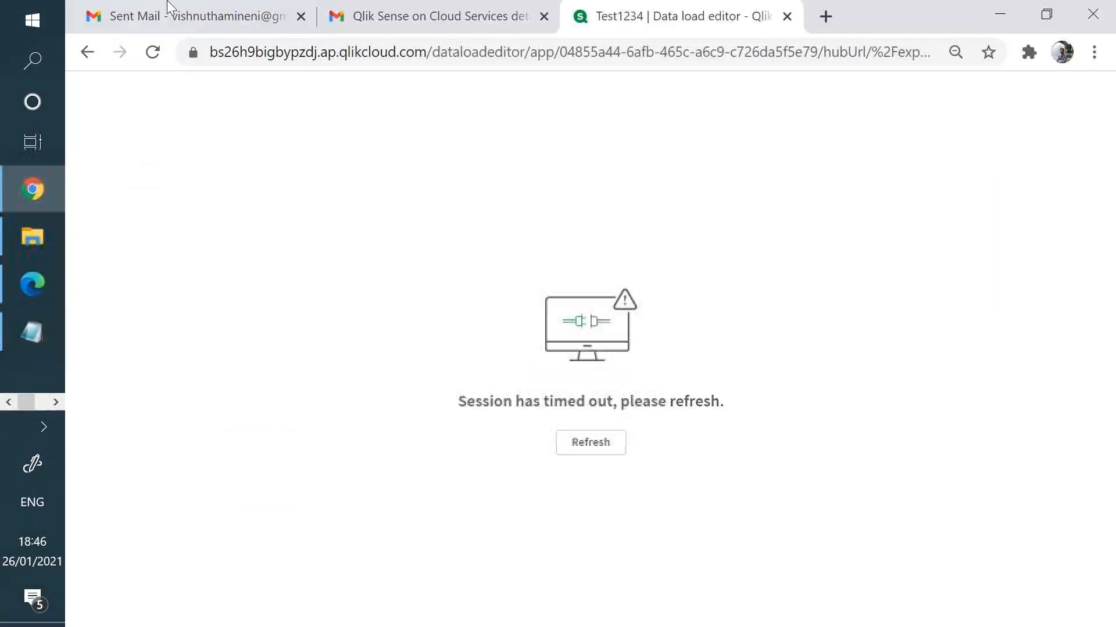
click(571, 444)
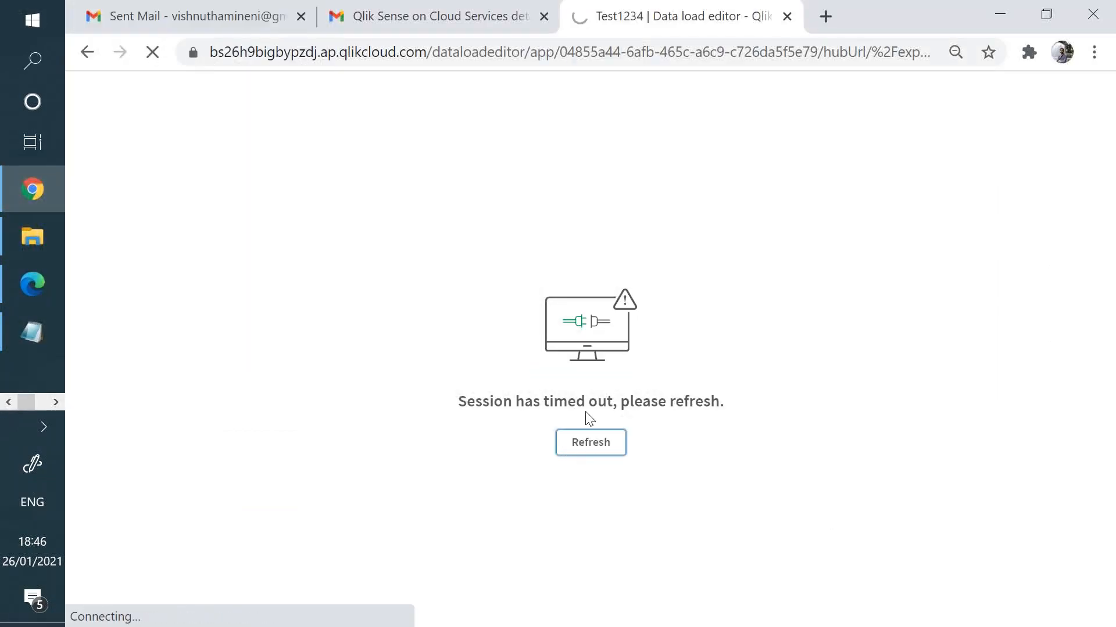
click(614, 451)
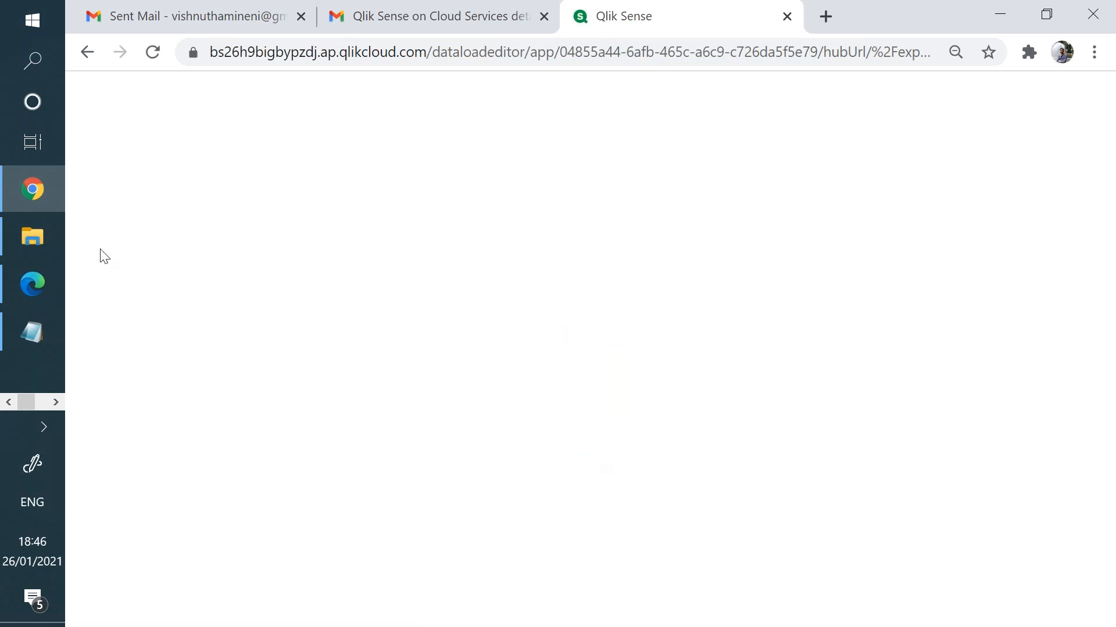
- Return to QlikView and undo the last move of the 31/12/2013 text box
click(55, 402)
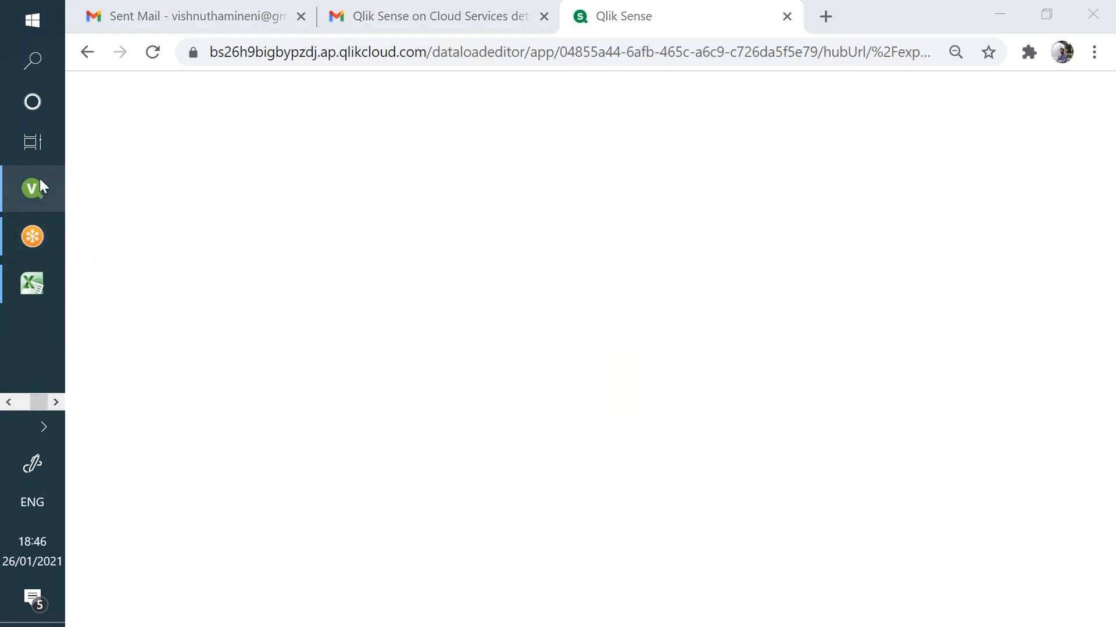
click(40, 179)
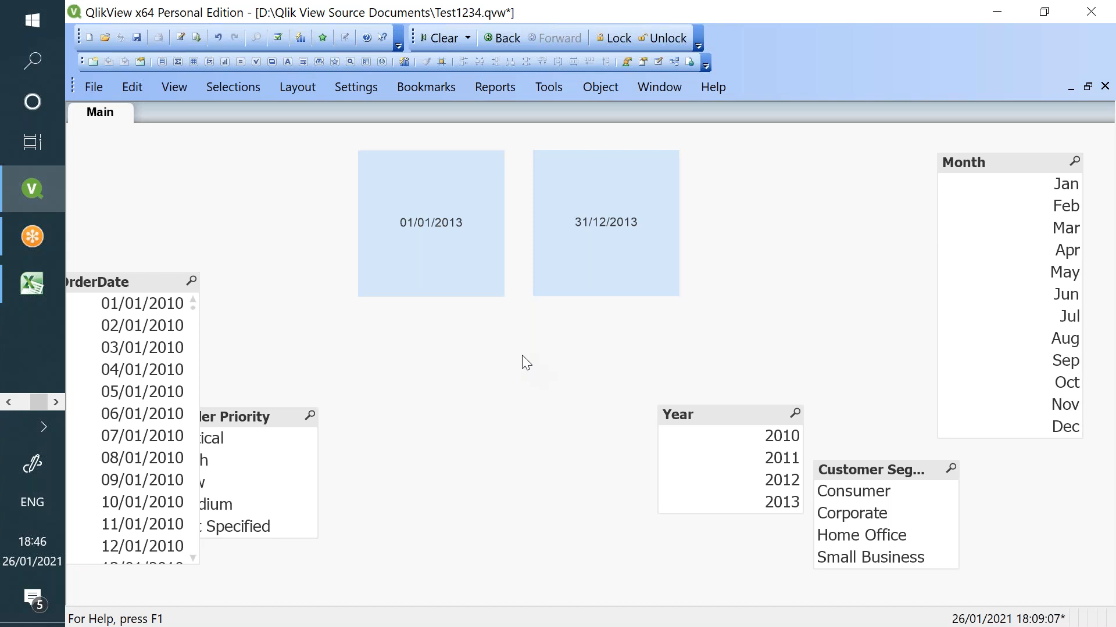
key(ctrl+z)
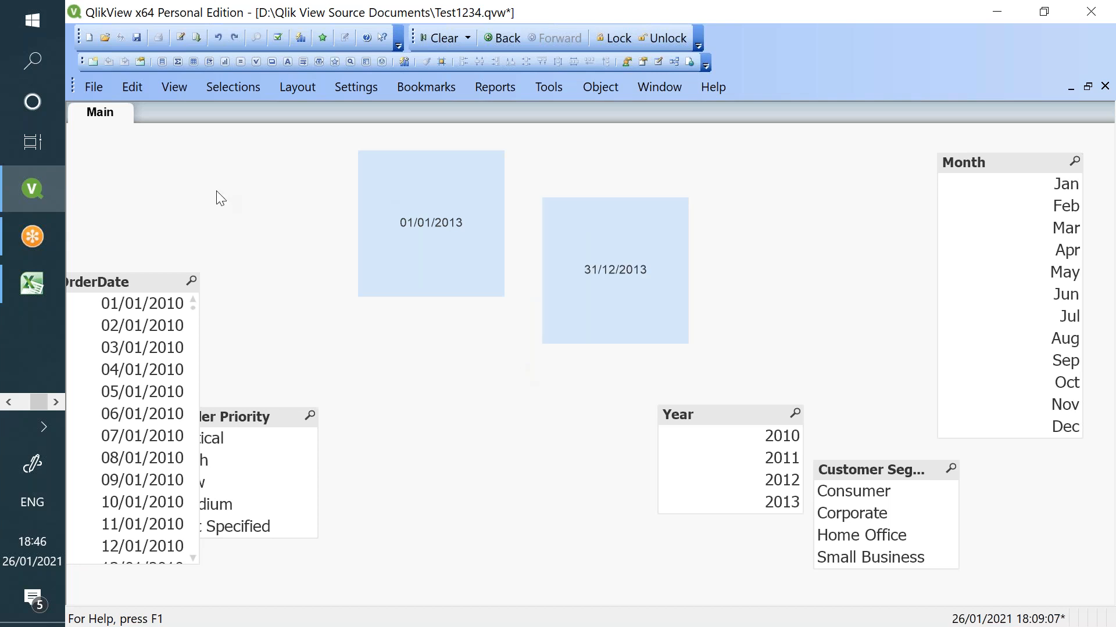
- Create a new text object starting with =Sum(Sales and open its expression editor
right_click(491, 397)
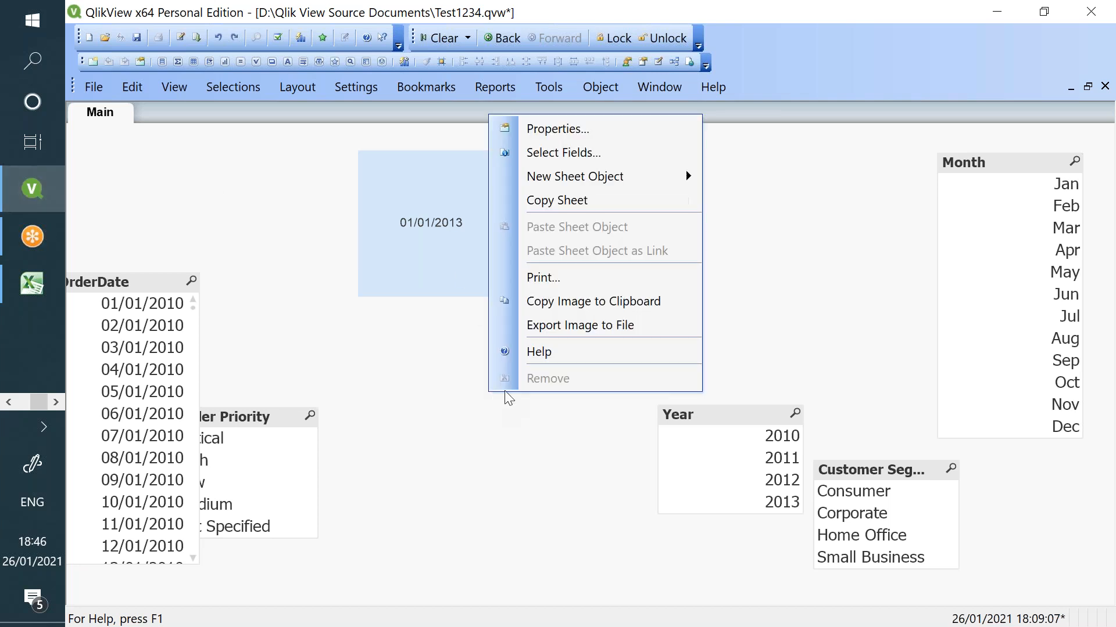
mouse_move(604, 176)
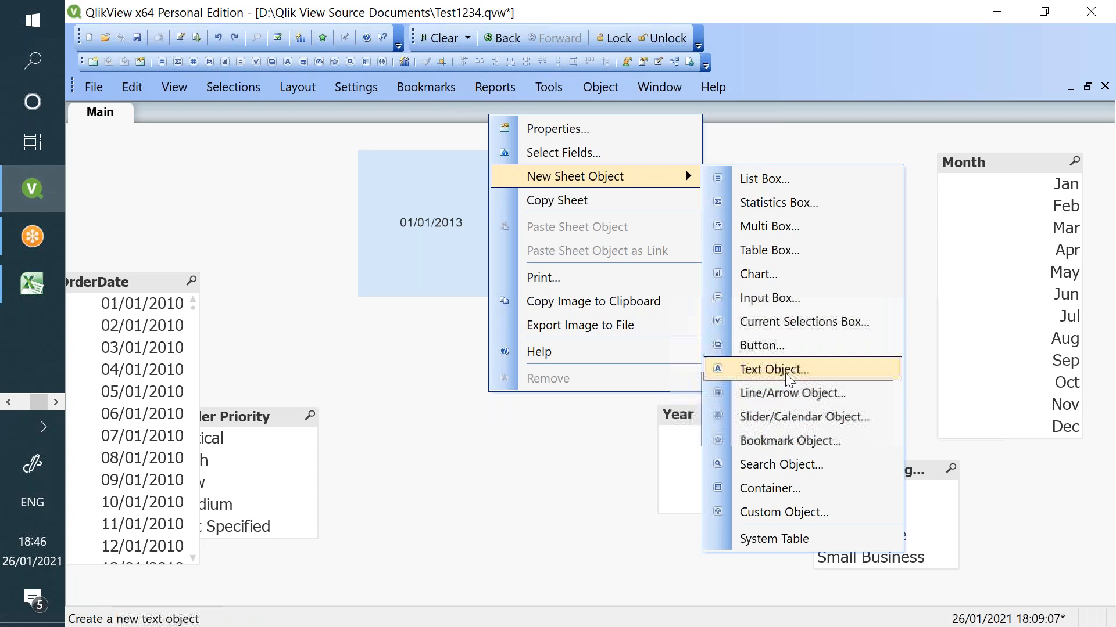
click(789, 370)
text(=Su)
text(m()
text(Sales)
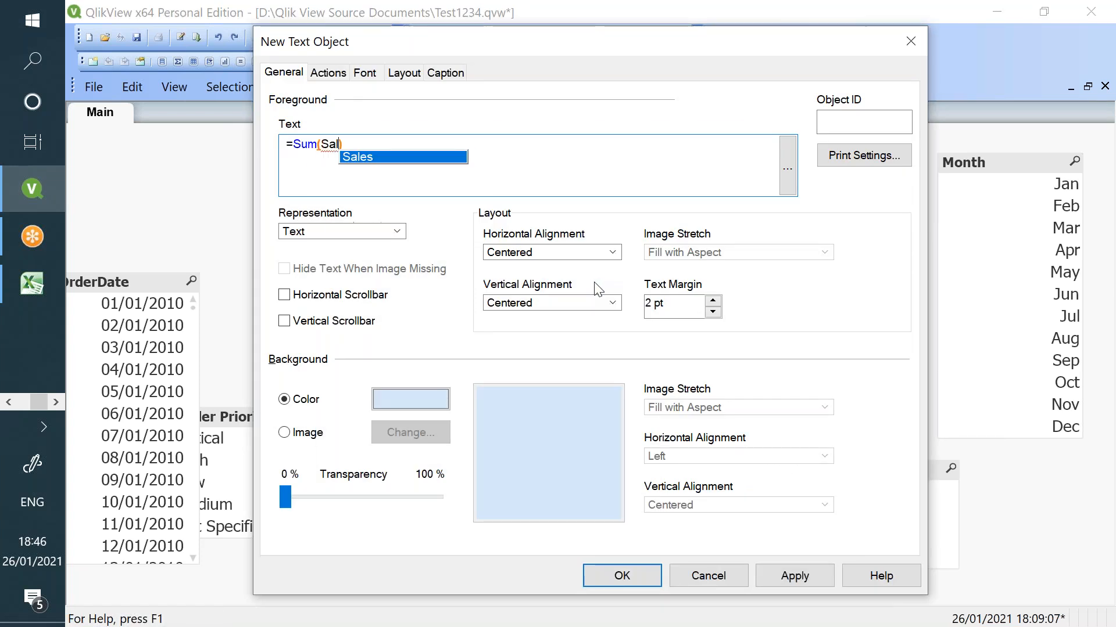
click(787, 169)
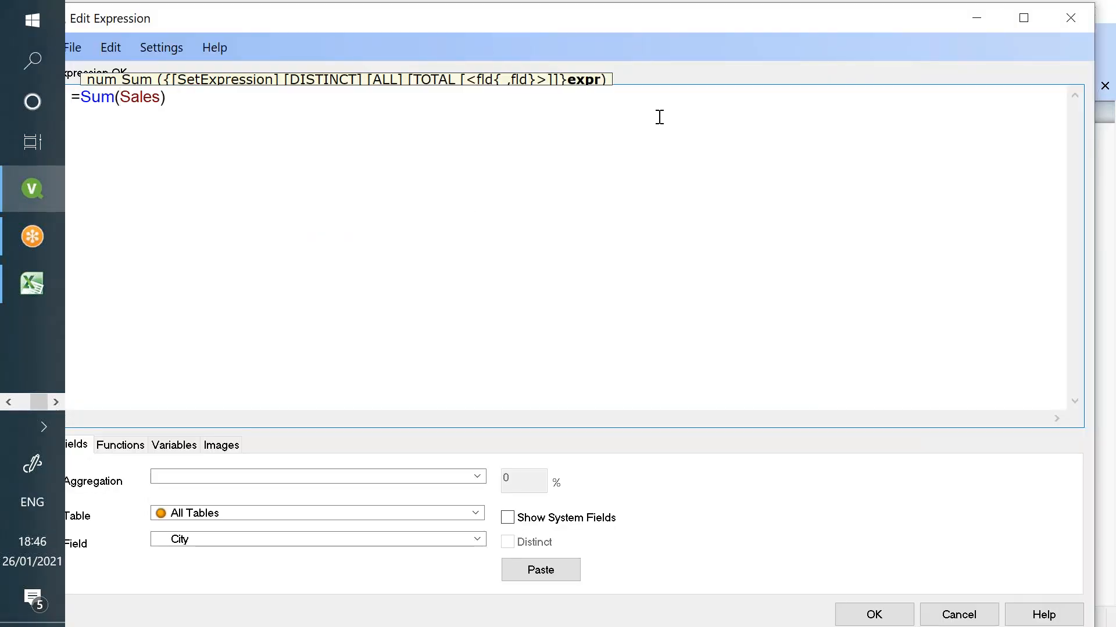
- Retype the expression as =Sum({<OrderDate = {">= $(=Yearstart(Max(OrderDate)))"}>}Sales)
text({<})
key(Left)
text(<)
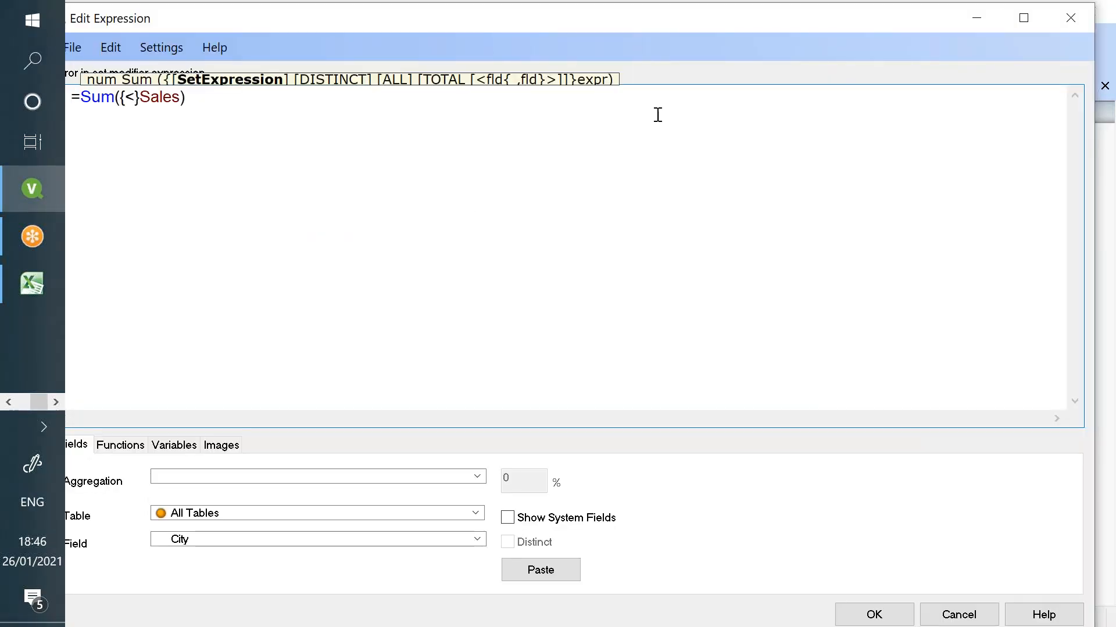
text(>)
key(Left)
text(Order)
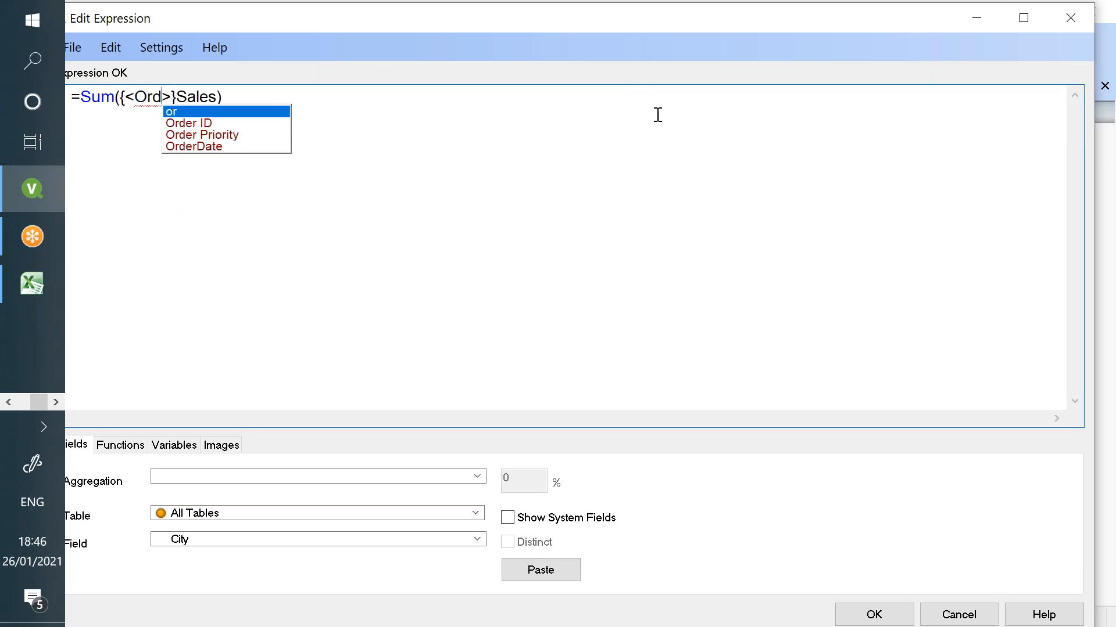
text(Date )
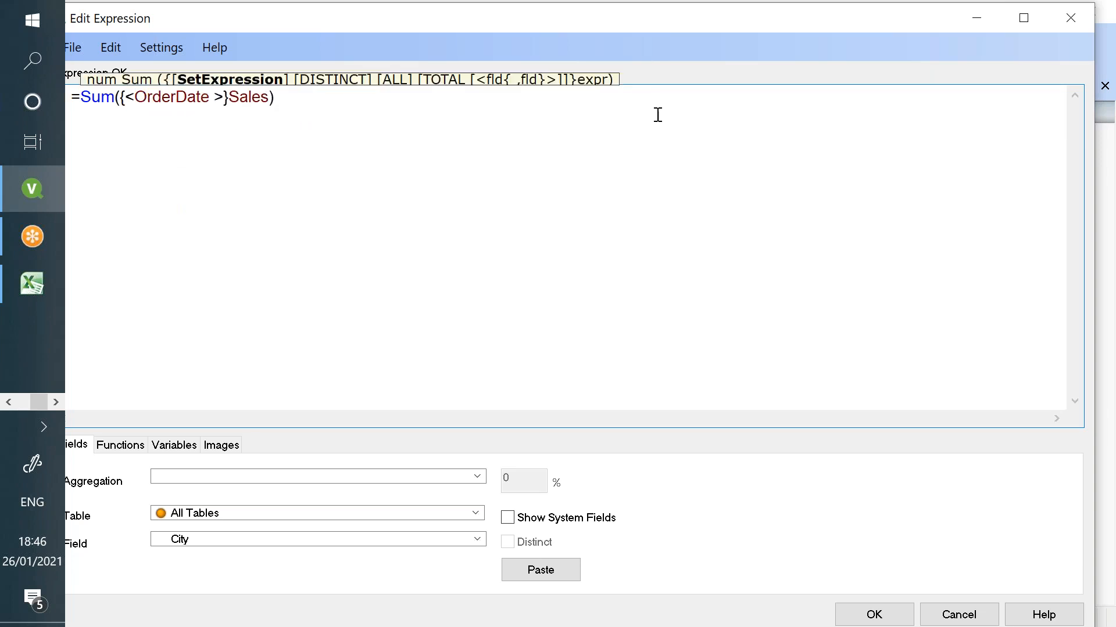
text(= )
text({})
text("")
text(>= $)
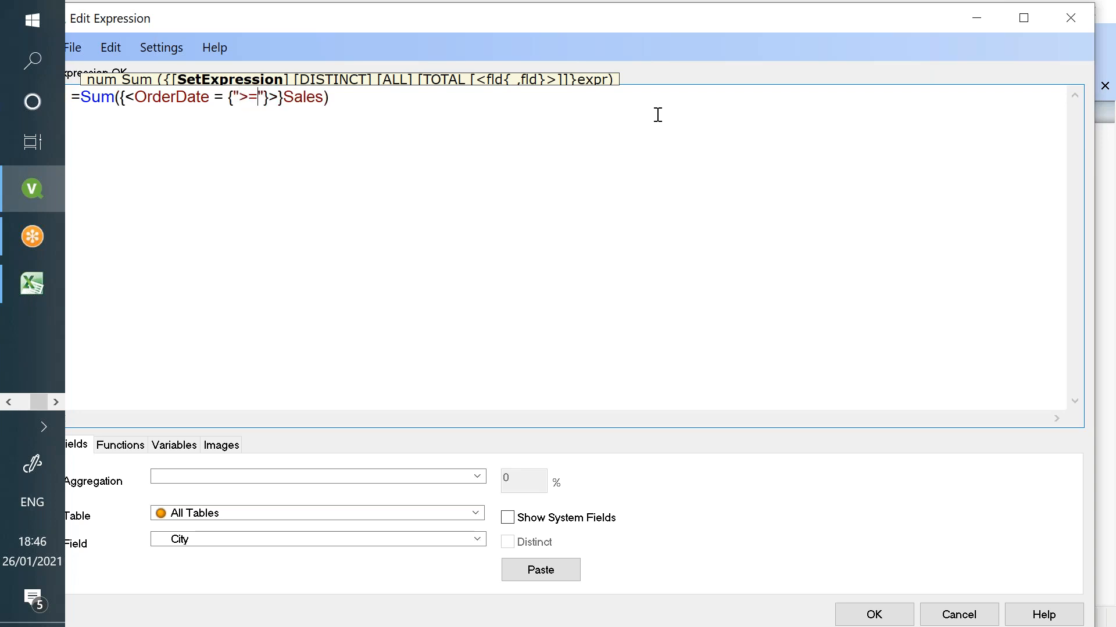
text(()()
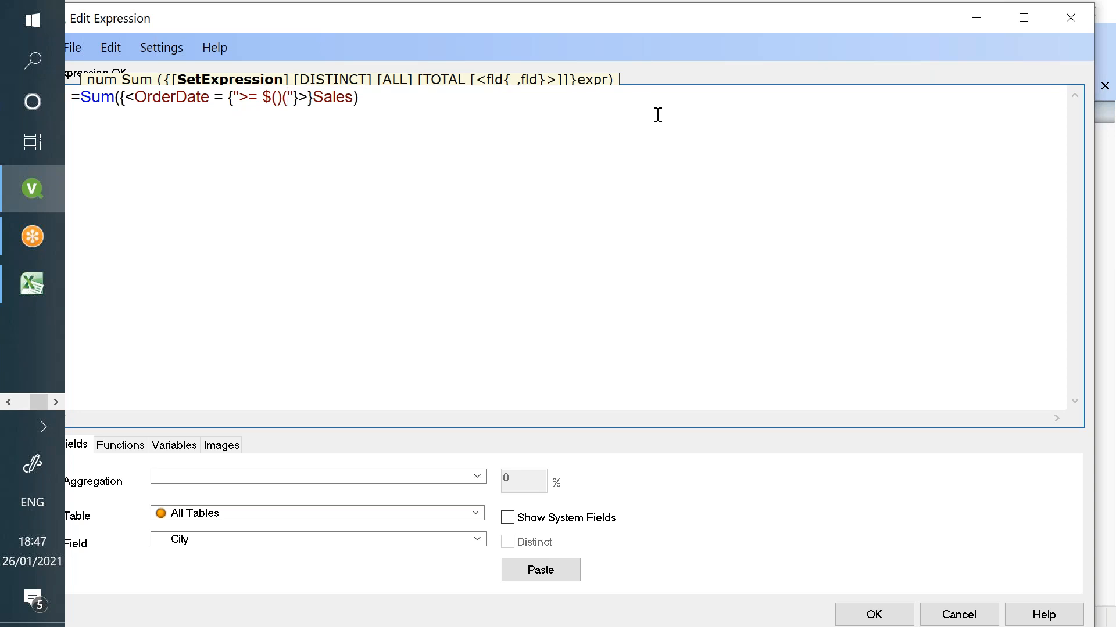
key(BackSpace)
key(Left)
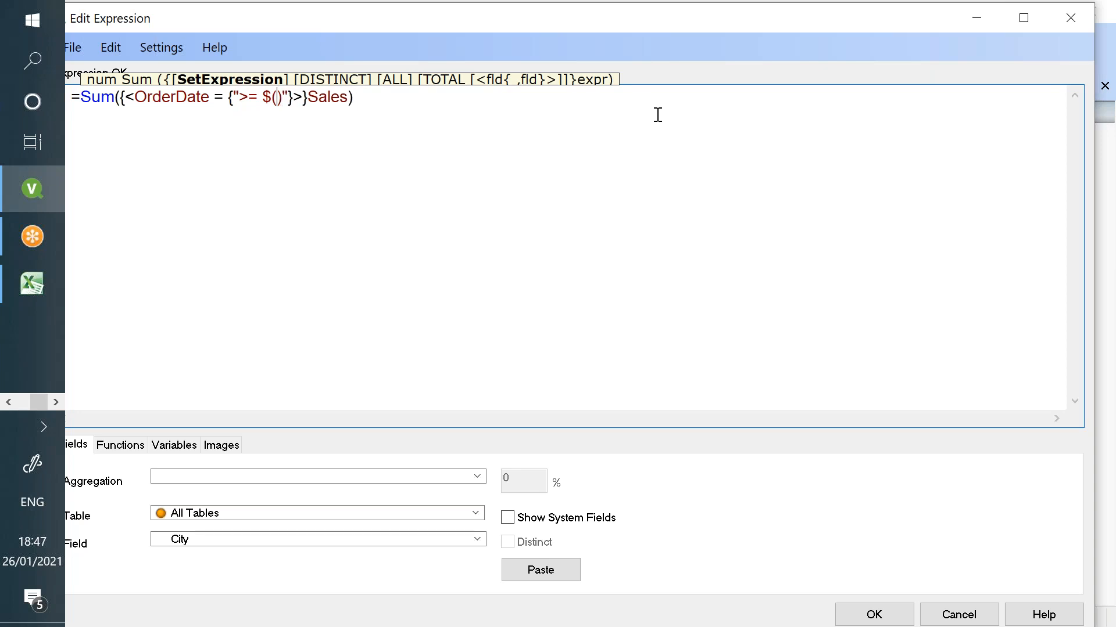
text(=)
text(Yearstart())
text())
text(Max())
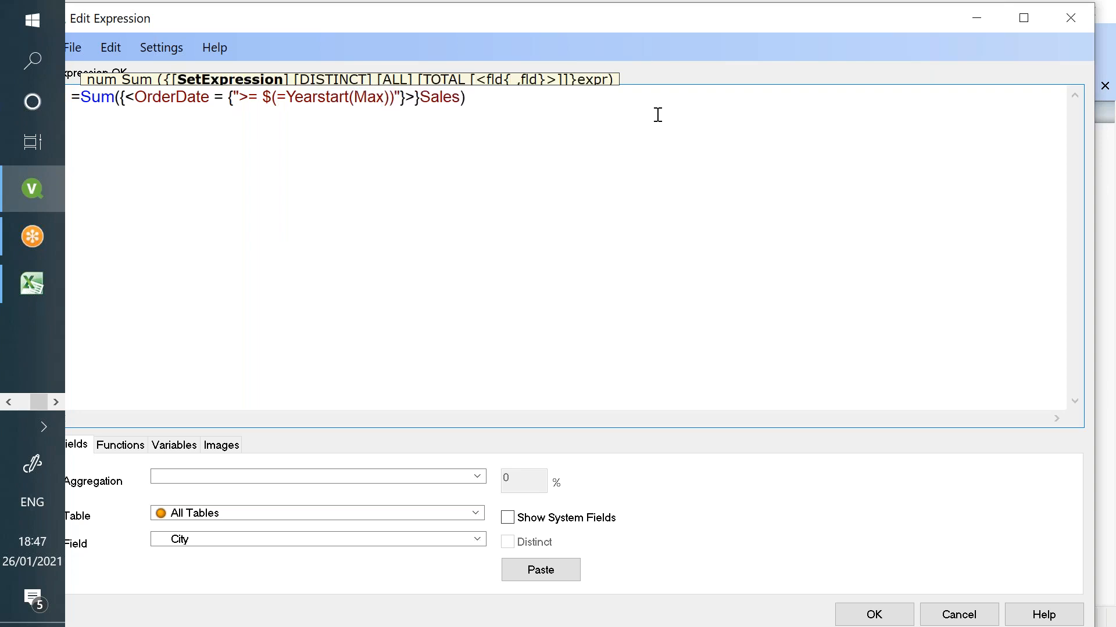
text(OrderDat)
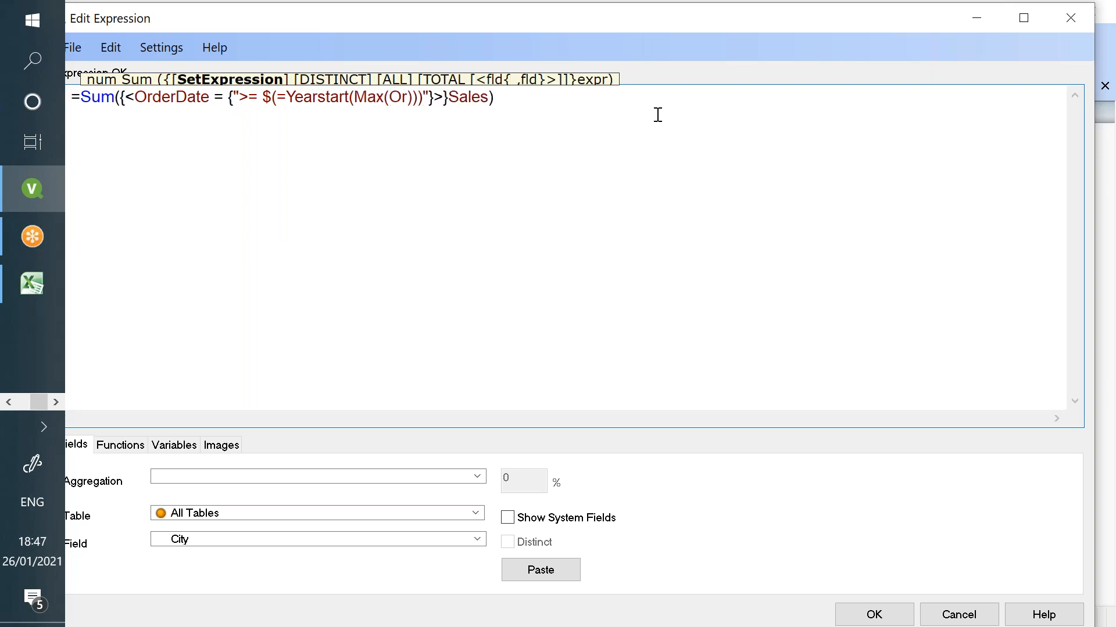
text(e)
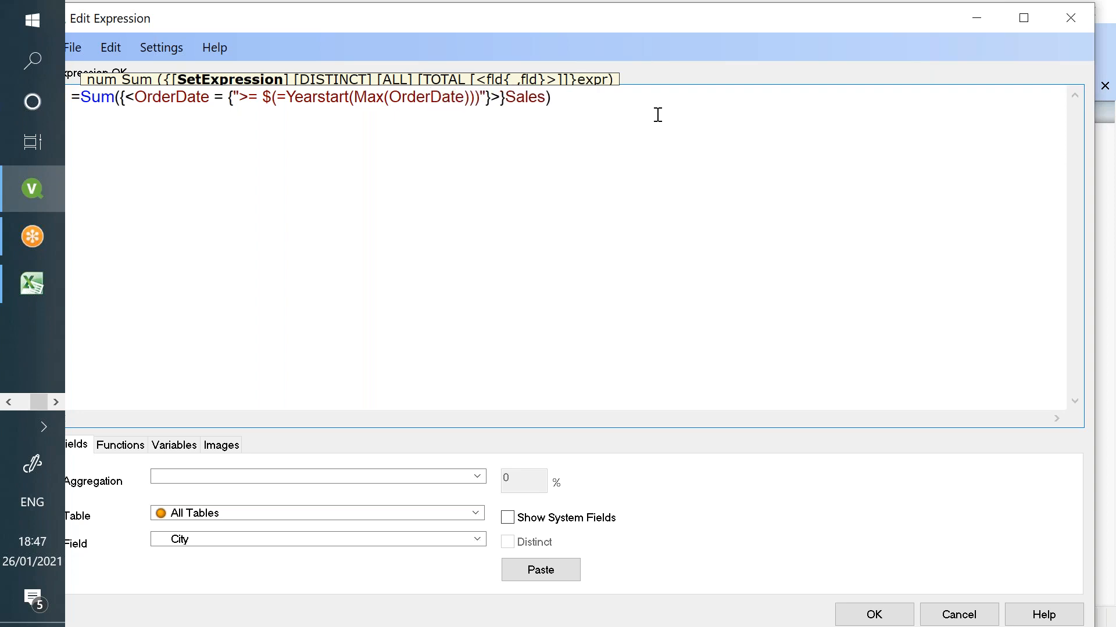
drag(273, 30, 318, 57)
double_click(149, 129)
- Highlight the Sales, OrderDate, year-start condition and Max parts of the expression to explain them
double_click(562, 123)
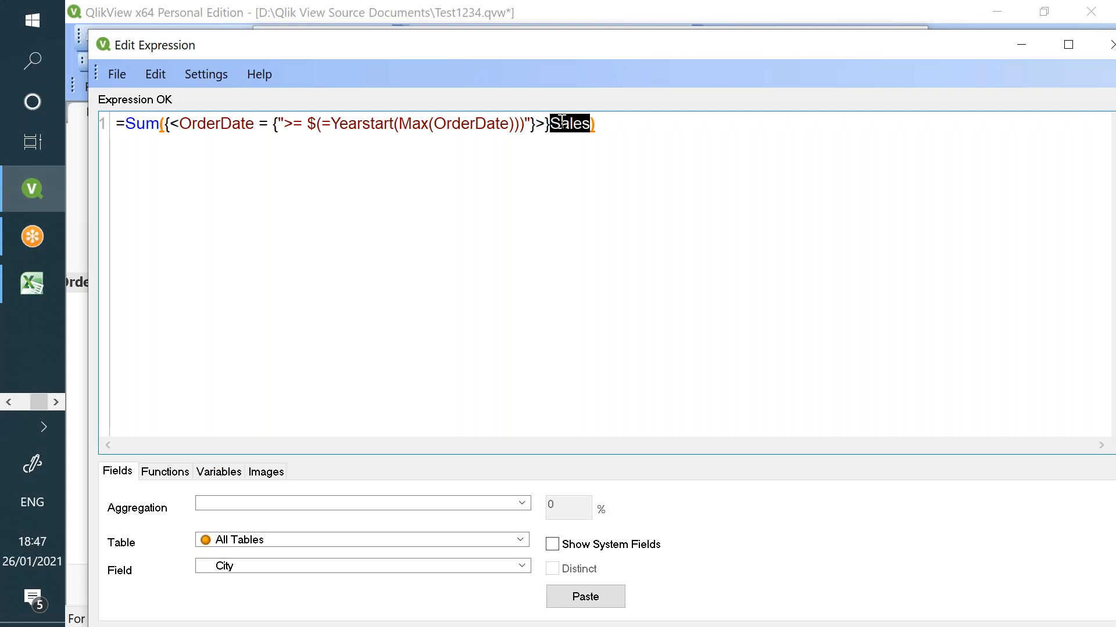
double_click(238, 124)
drag(341, 124, 514, 126)
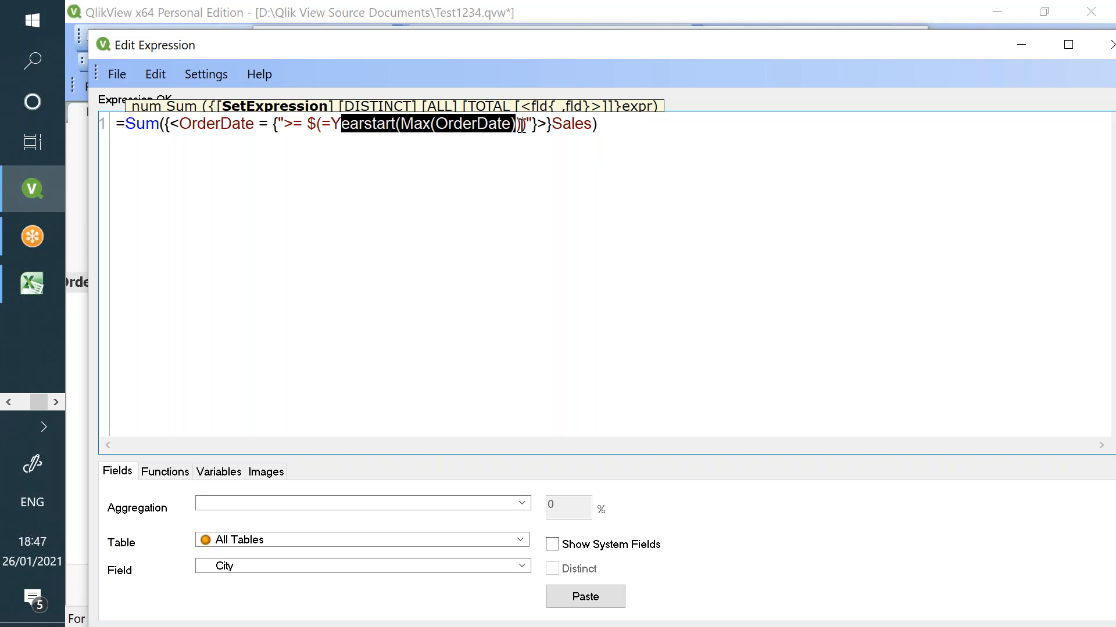
drag(524, 125, 298, 132)
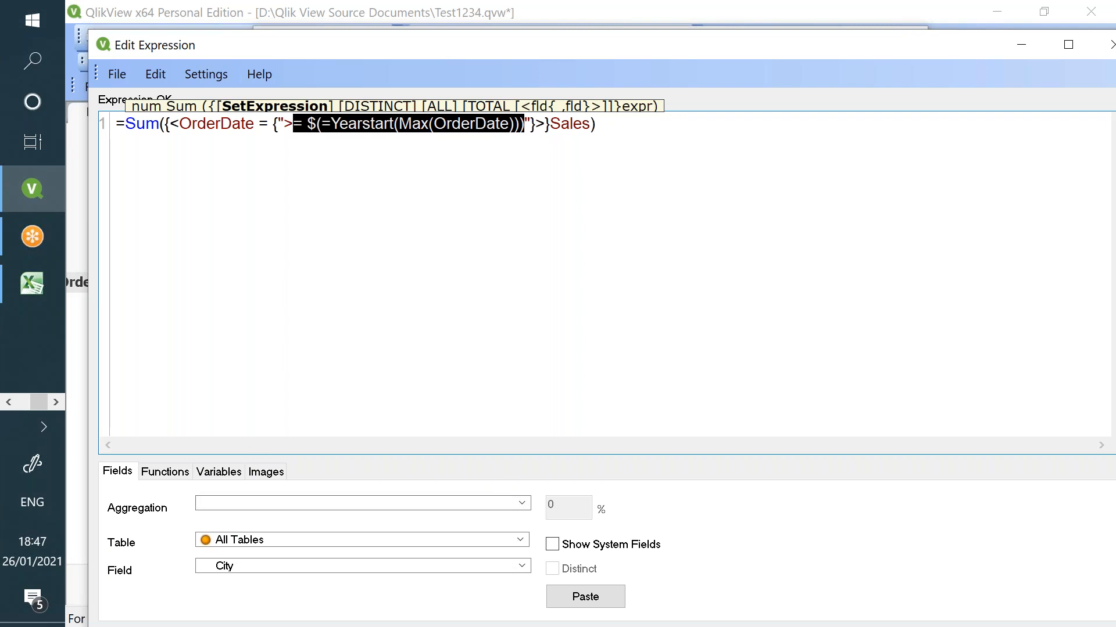
double_click(413, 123)
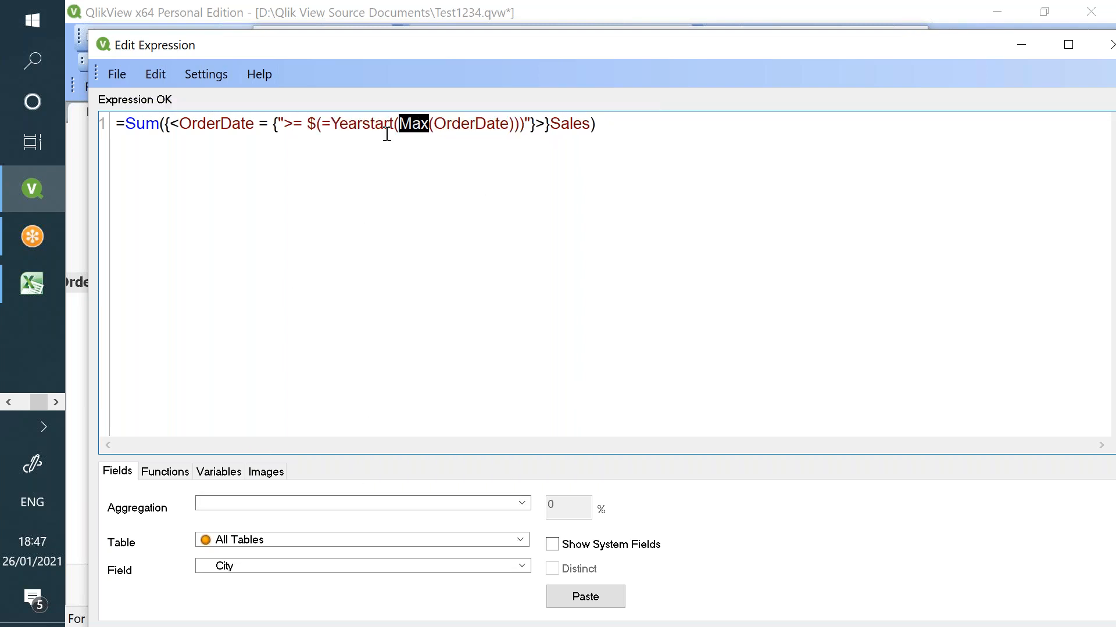
- Switch to Chrome's Qlik Sense data load editor and browse the DataFiles connection
click(9, 402)
click(33, 174)
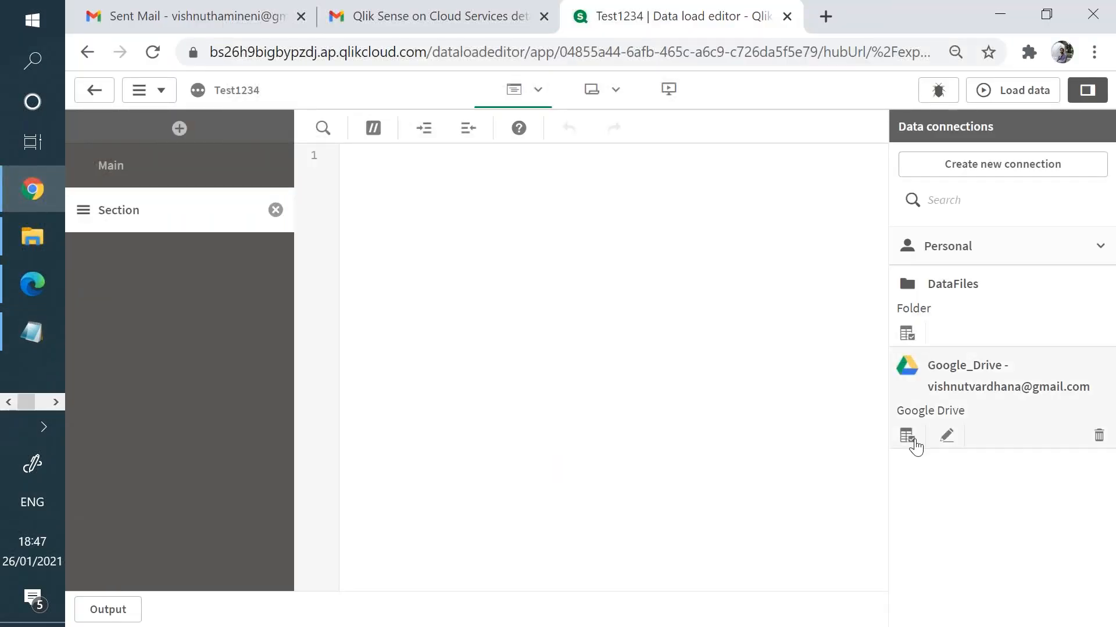
click(904, 334)
- Insert the Orders load script from Store.xlsx, run the load (9,426 lines), and open sheet view
scroll(541, 361, down, 2)
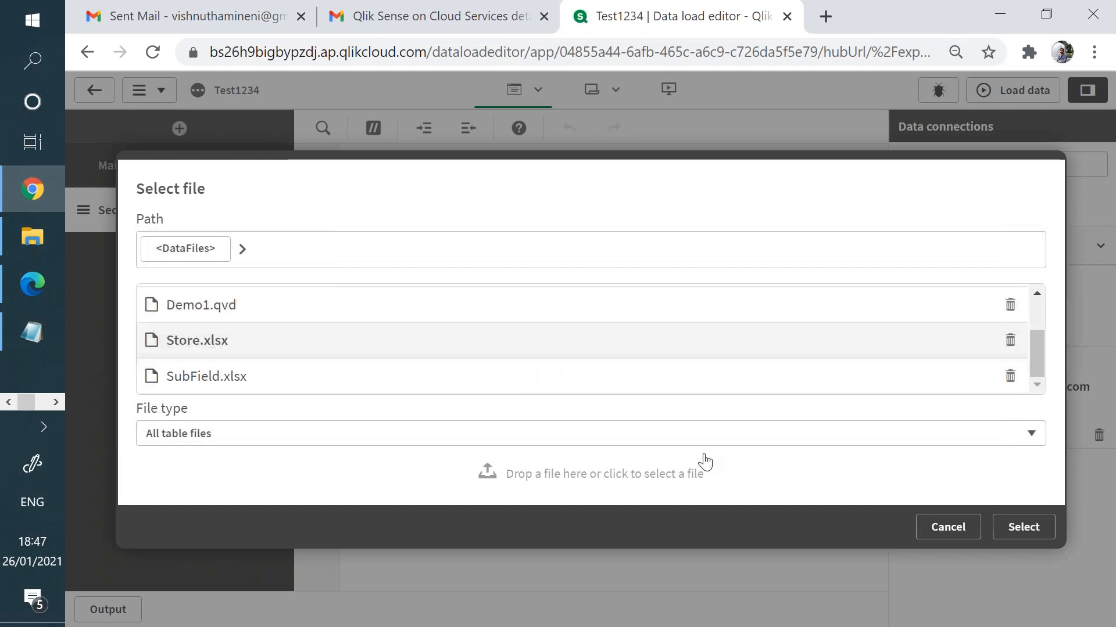
click(992, 528)
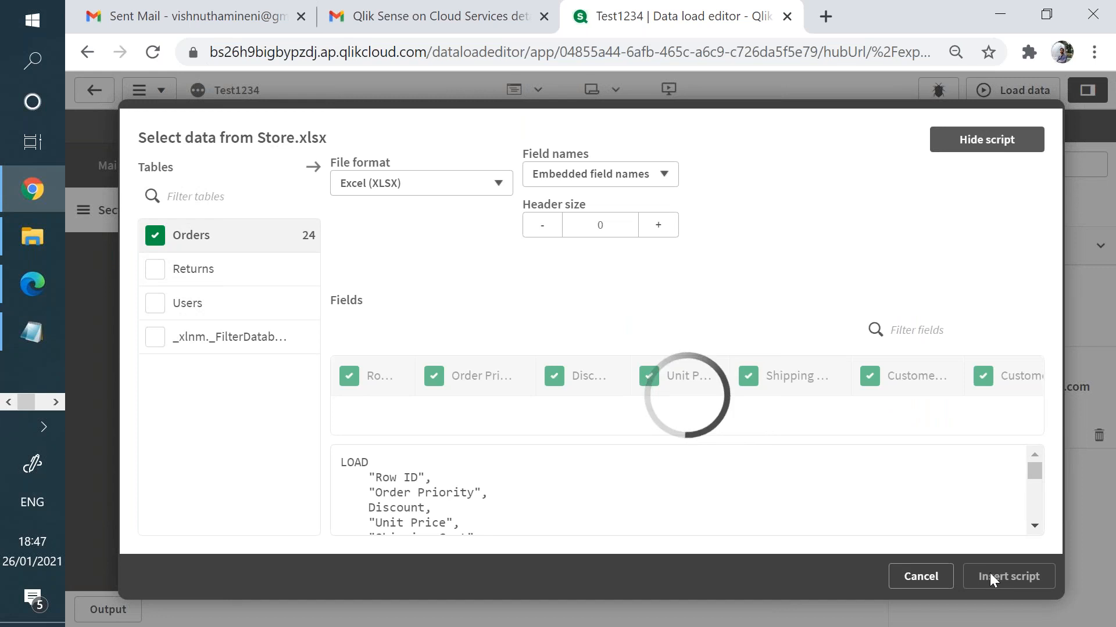
click(1001, 577)
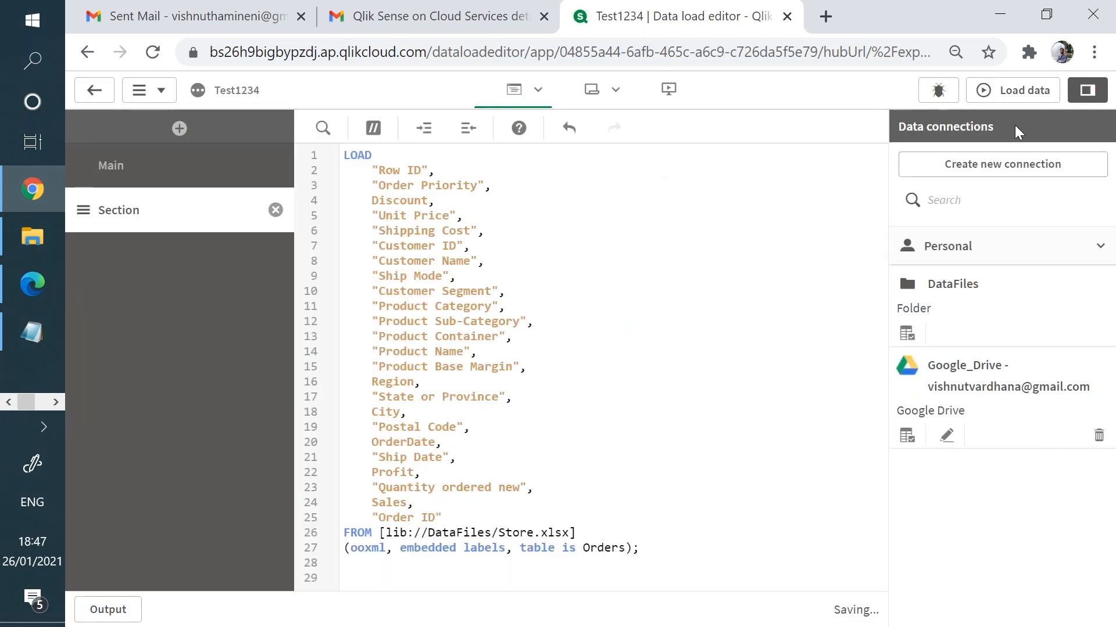
click(1006, 103)
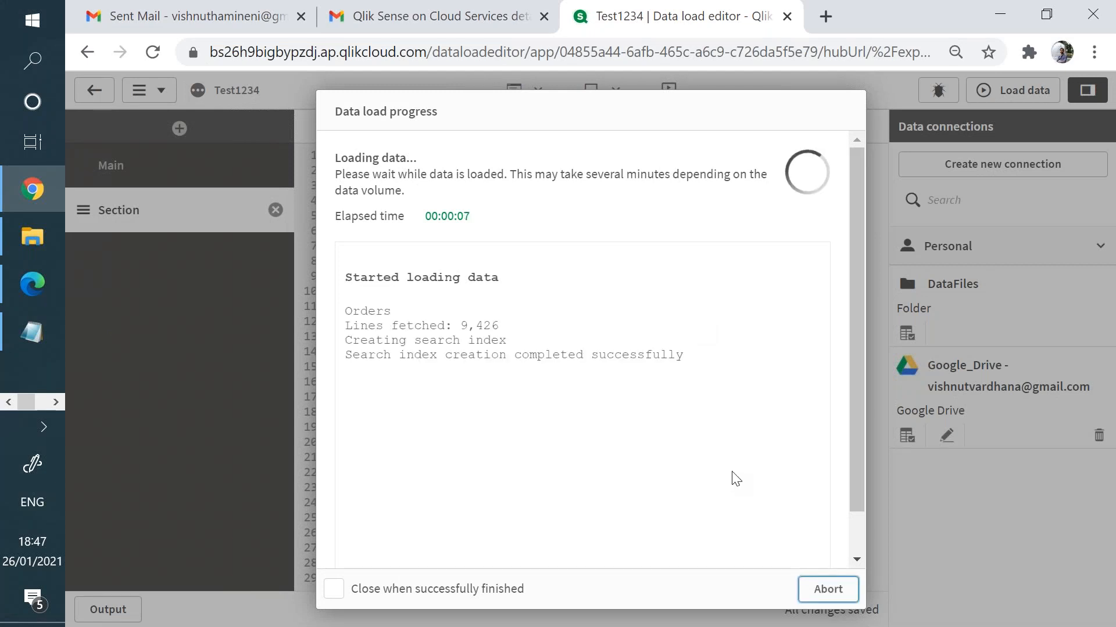
click(823, 599)
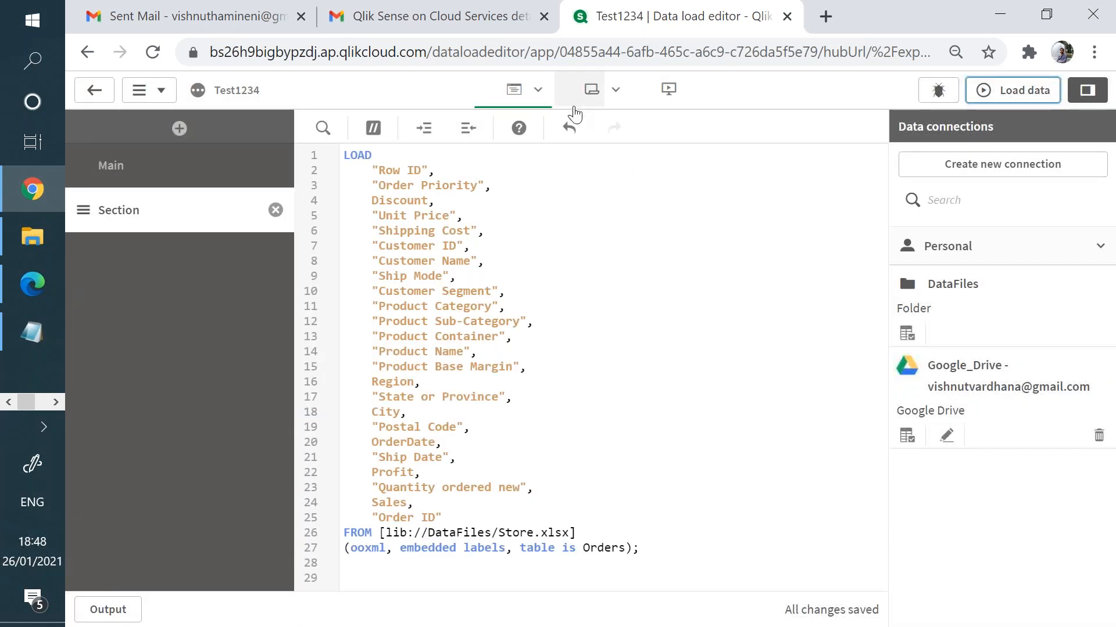
click(583, 103)
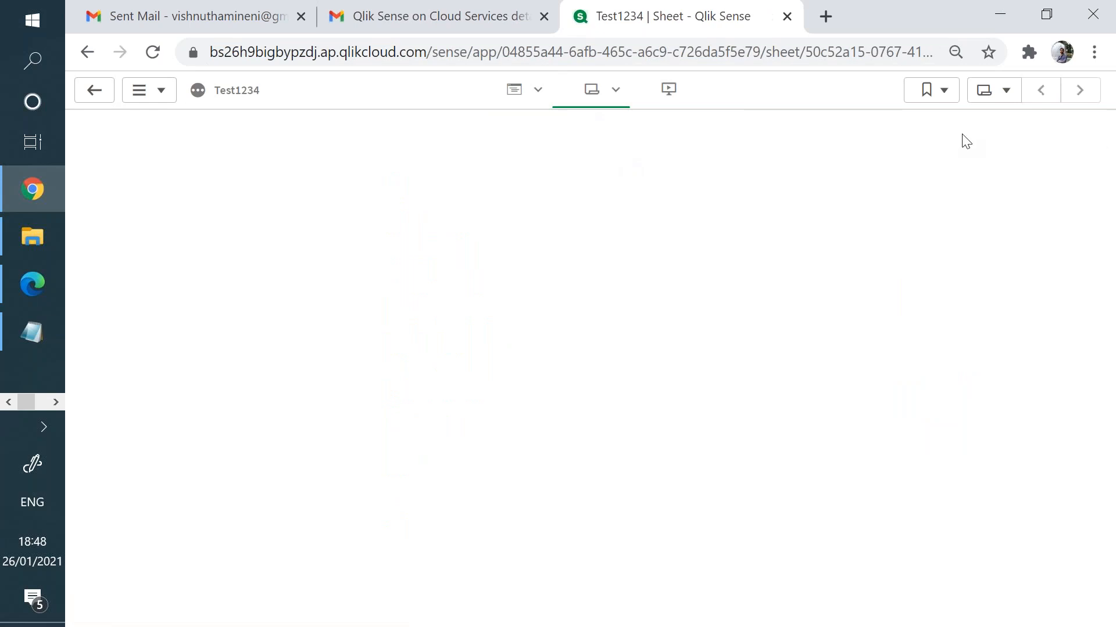
- Drag a KPI chart onto My new sheet in edit mode and open its measure's expression editor
click(1087, 93)
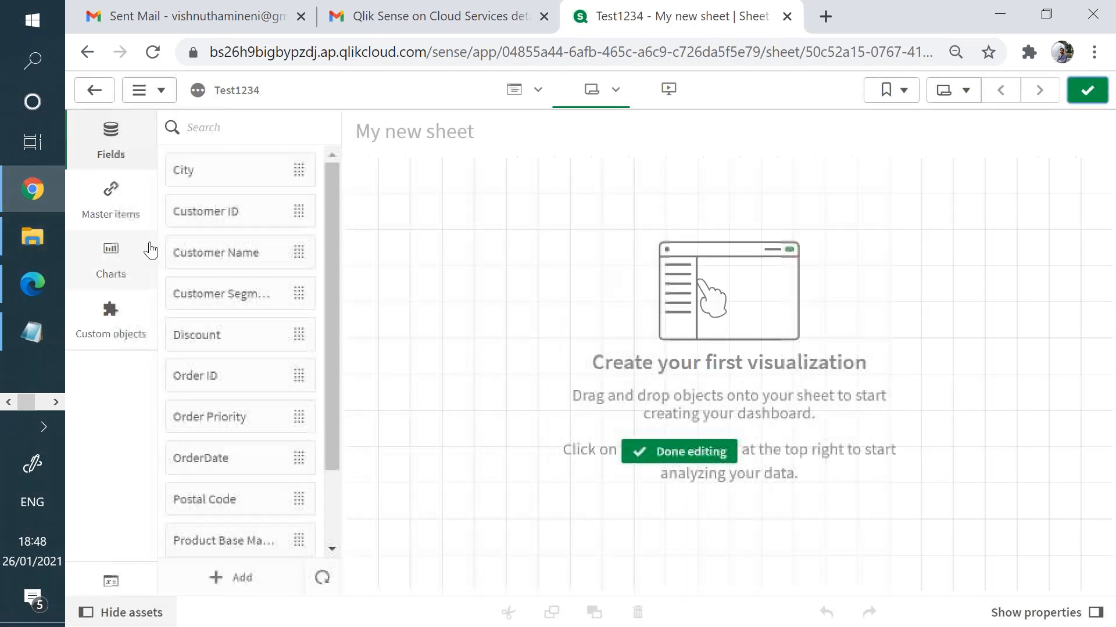
click(134, 258)
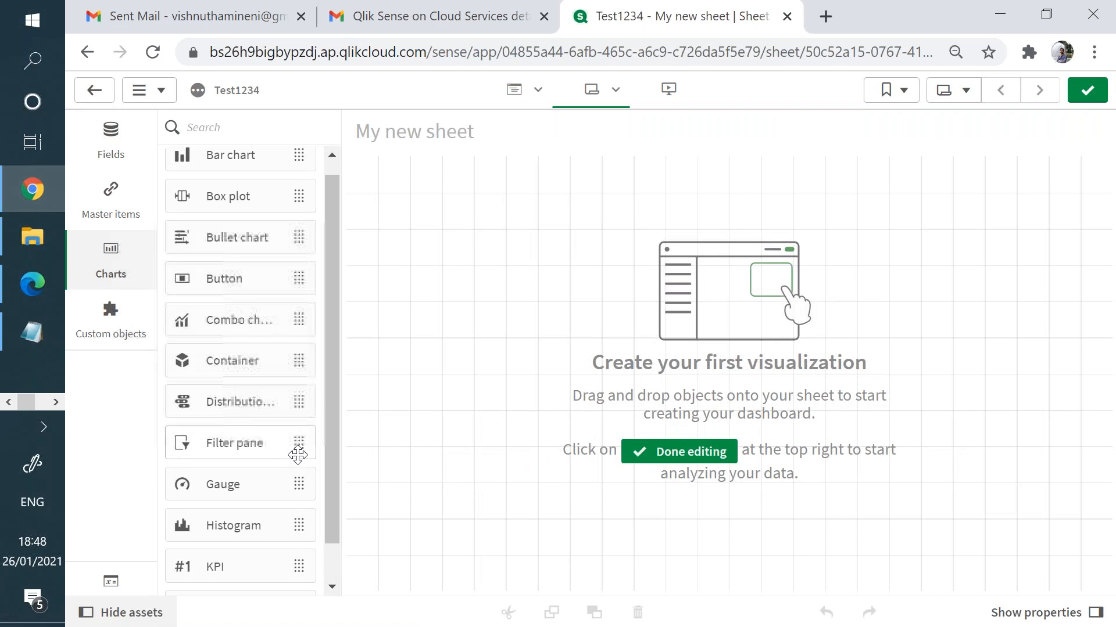
scroll(299, 455, down, 5)
drag(299, 319, 563, 266)
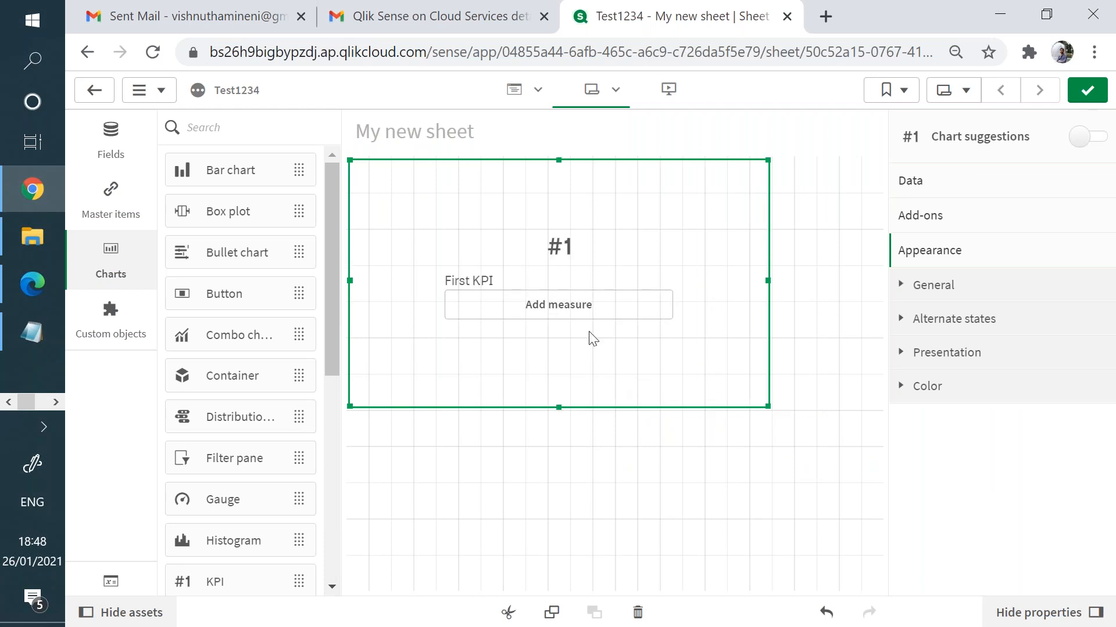
click(567, 302)
click(869, 192)
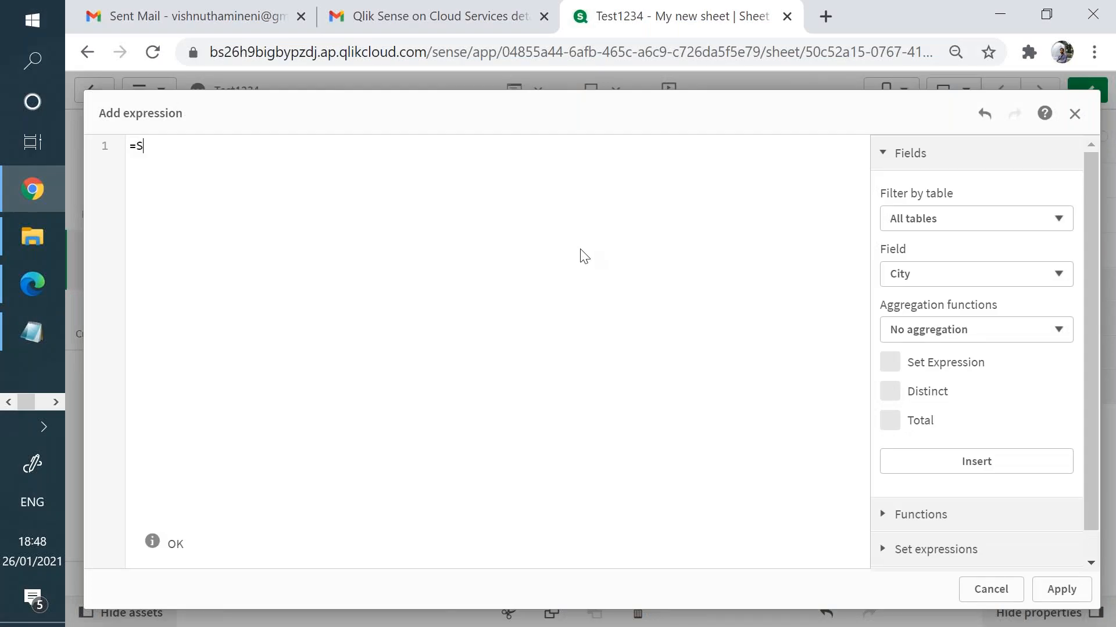
- Enter and apply the measure =Sum({<OrderDate = {">= $(=Yearstart(Max(OrderDate)))"}>}Sales) for the KPI
text(Sum(Sal)
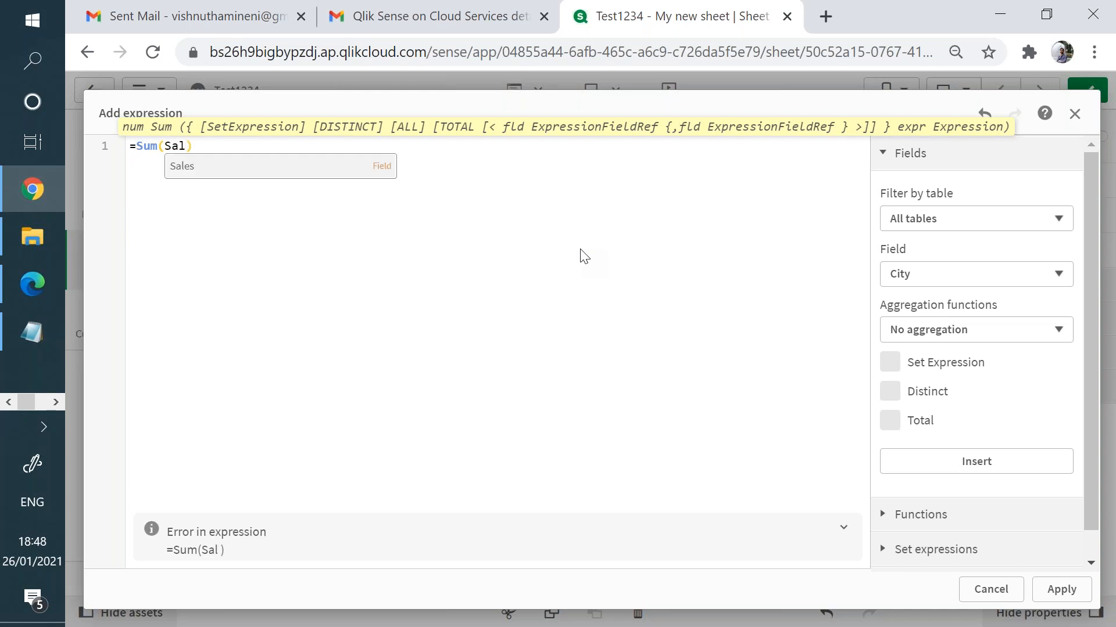
key(BackSpace)
key(Return)
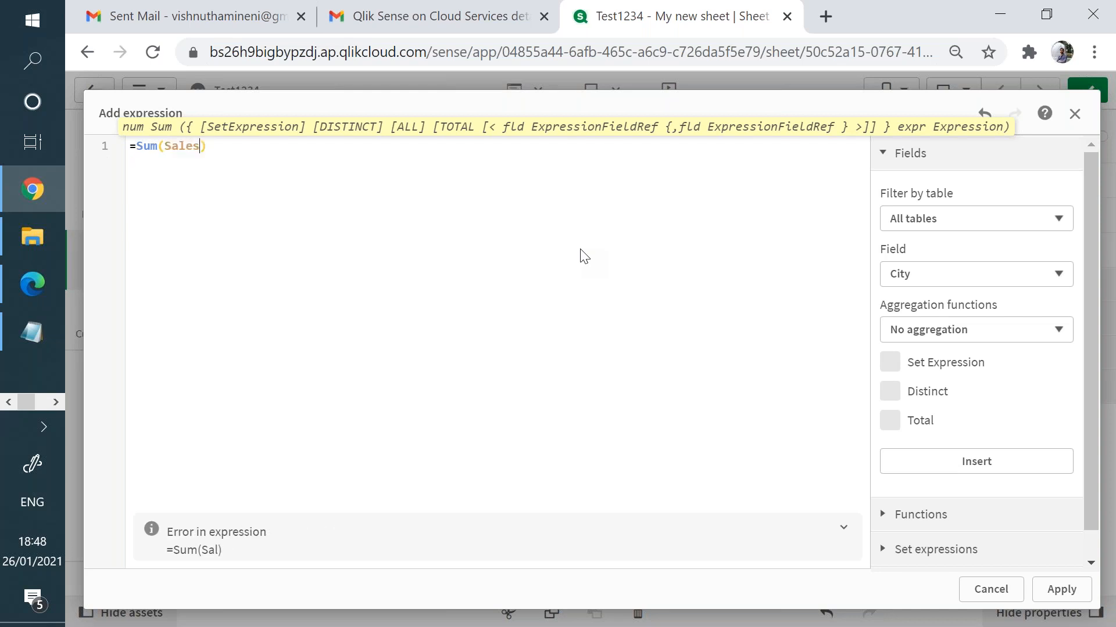
click(165, 147)
text({<>)
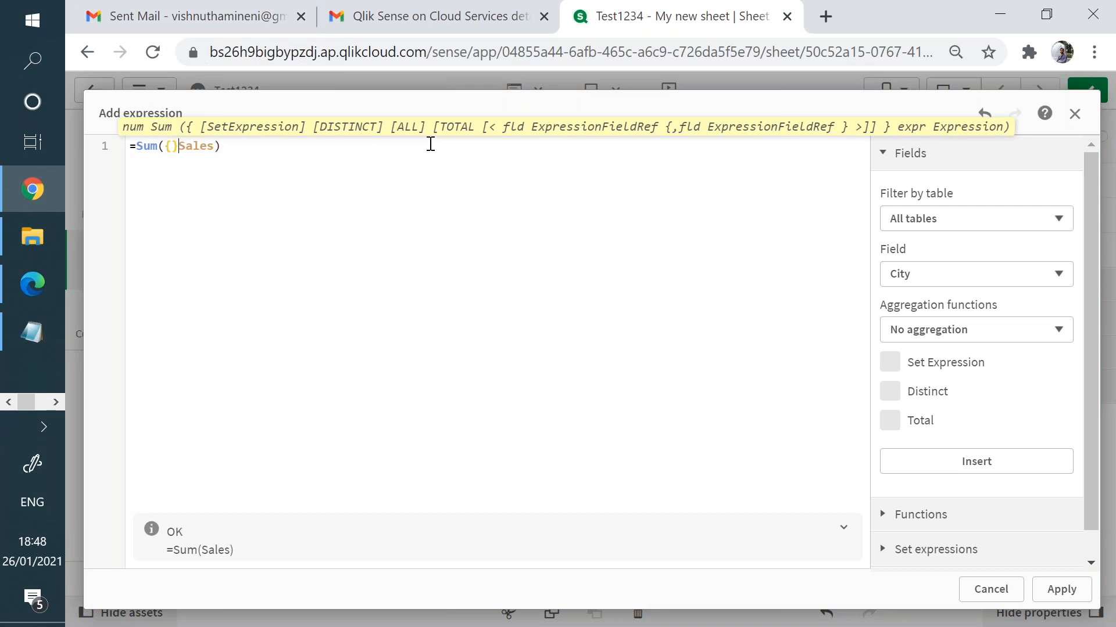
key(Left)
text(Order)
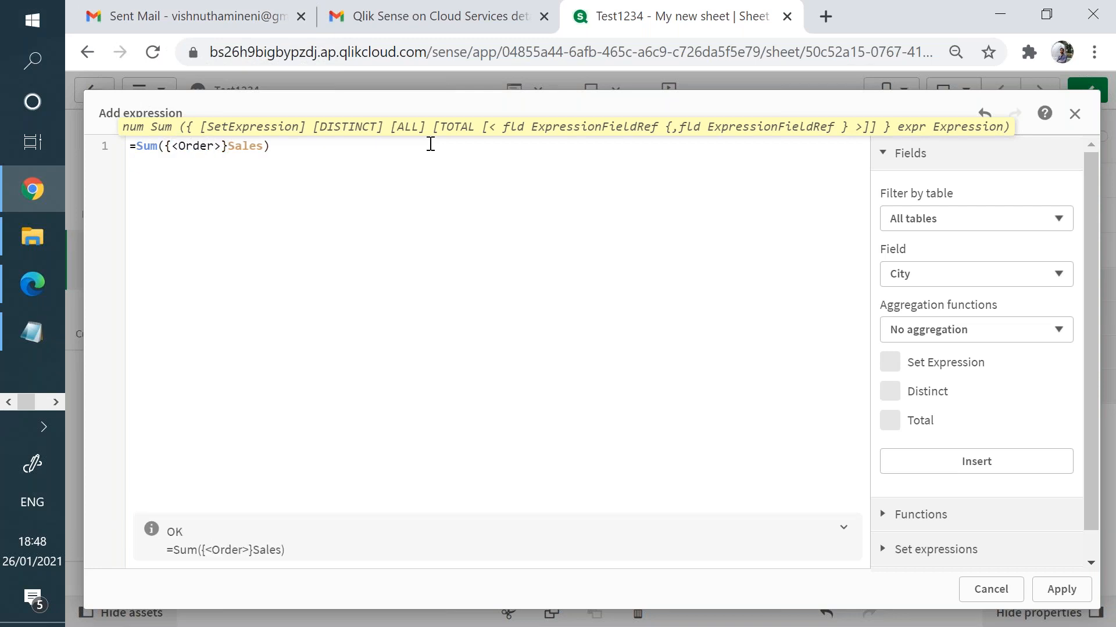
key(Down)
key(Down)
key(Return)
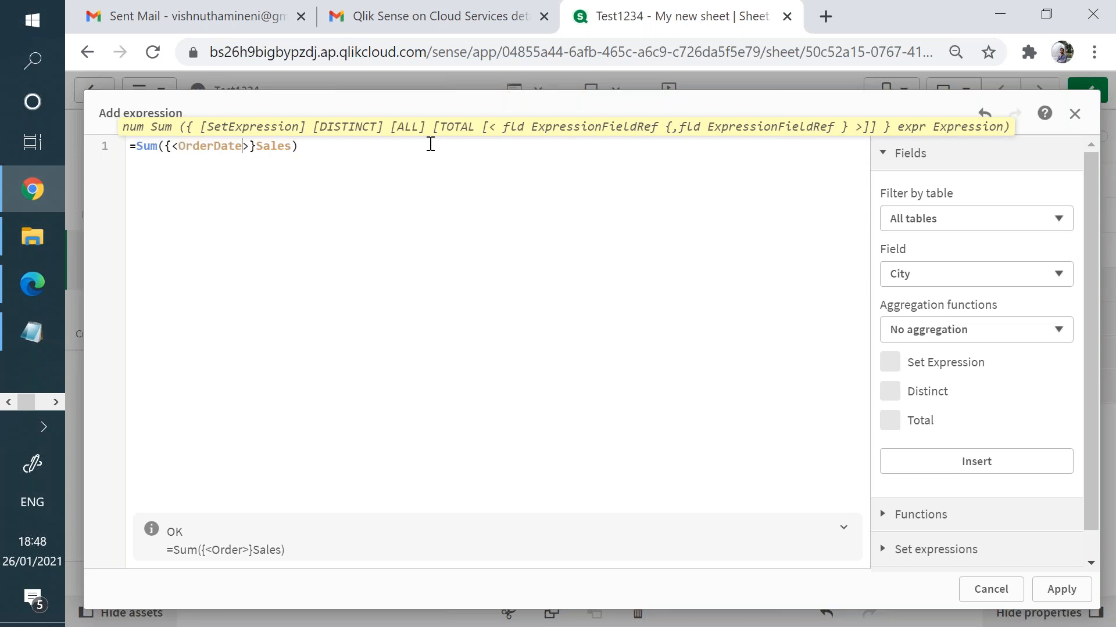
text(= )
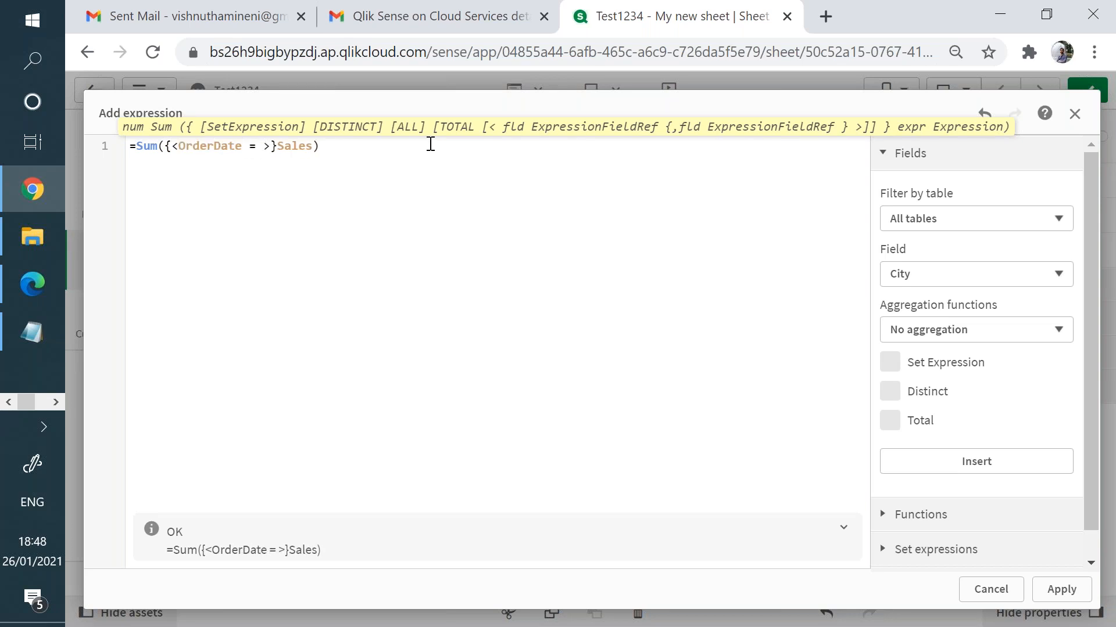
text({})
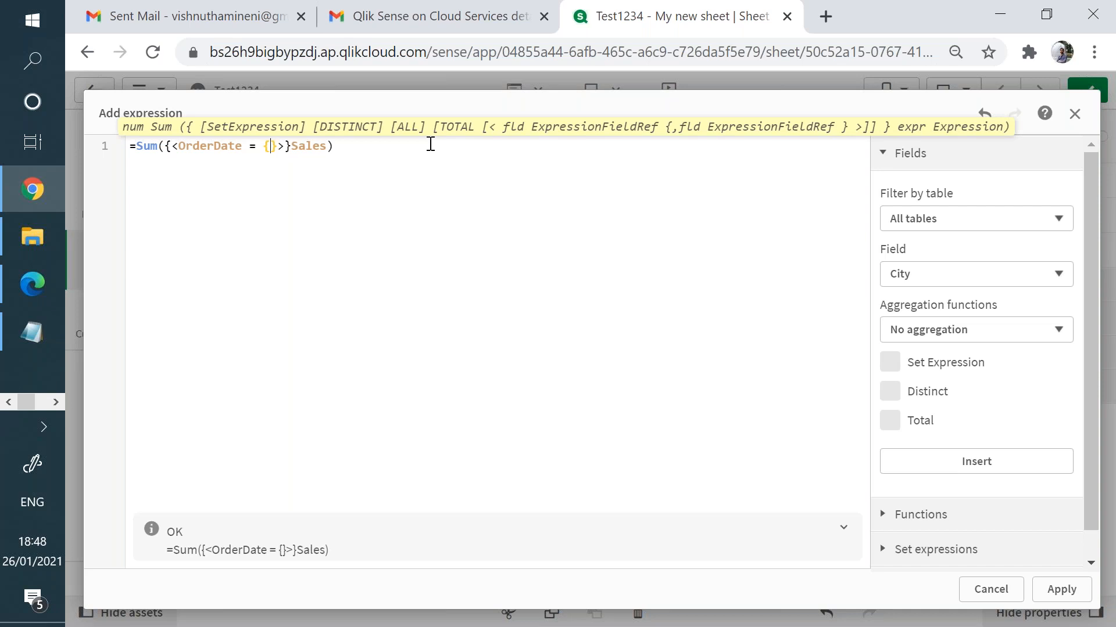
text(">= $()
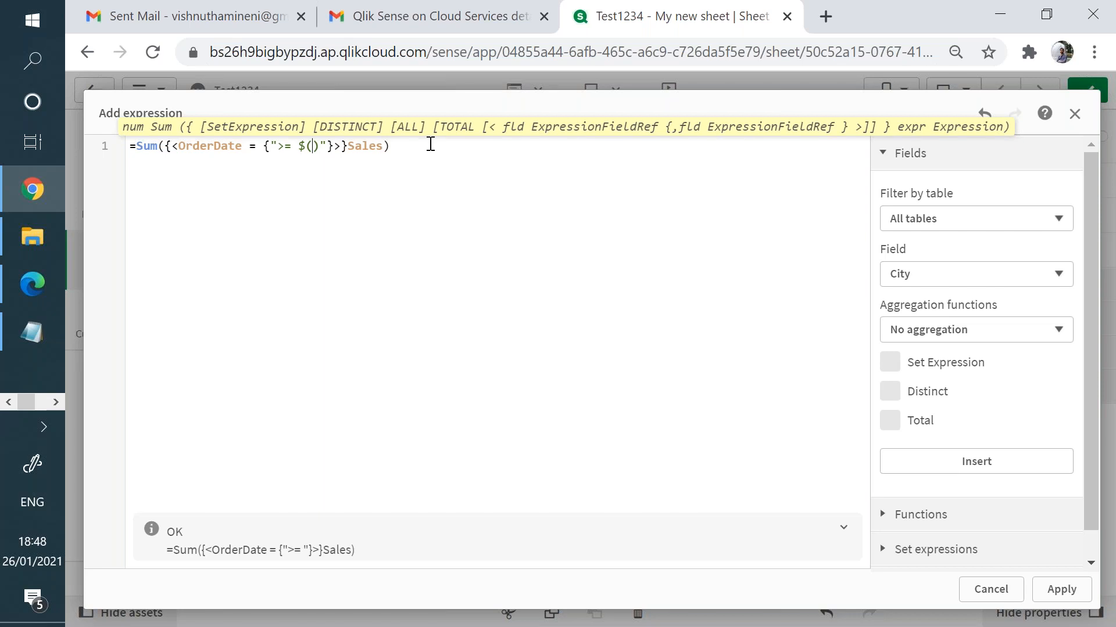
text(=)
text(Yearstart)
text((M)
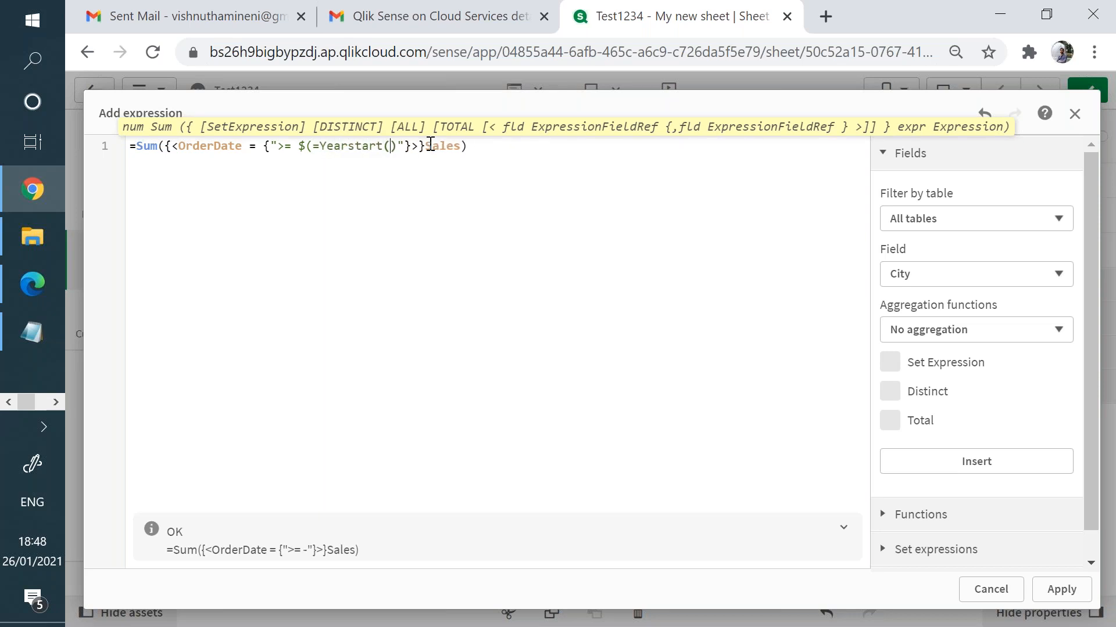
text(ax()
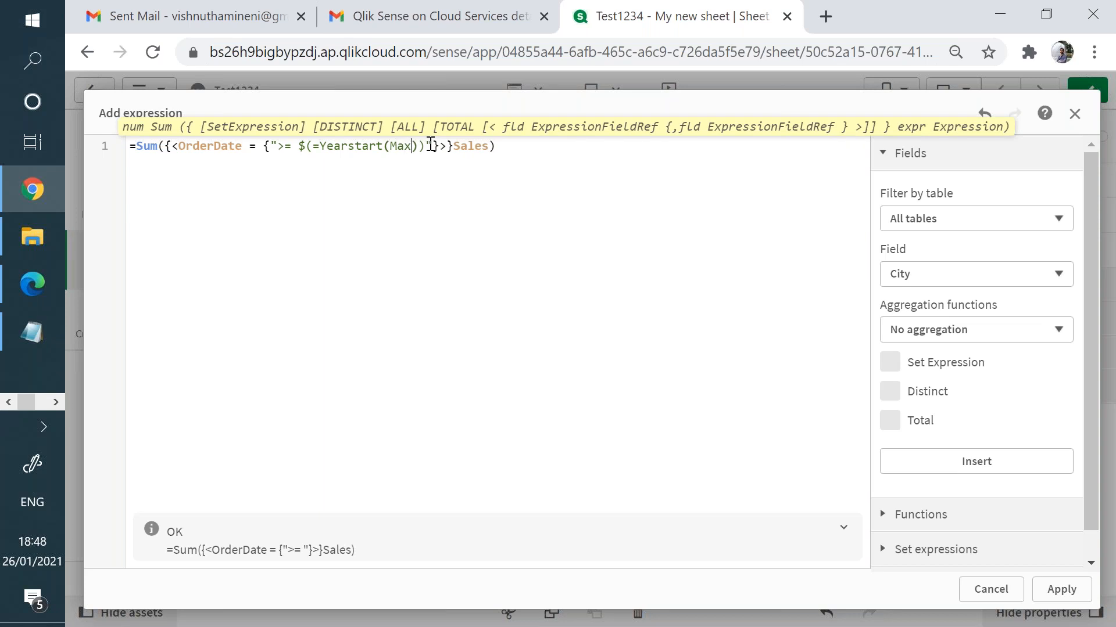
text(OrderDate)
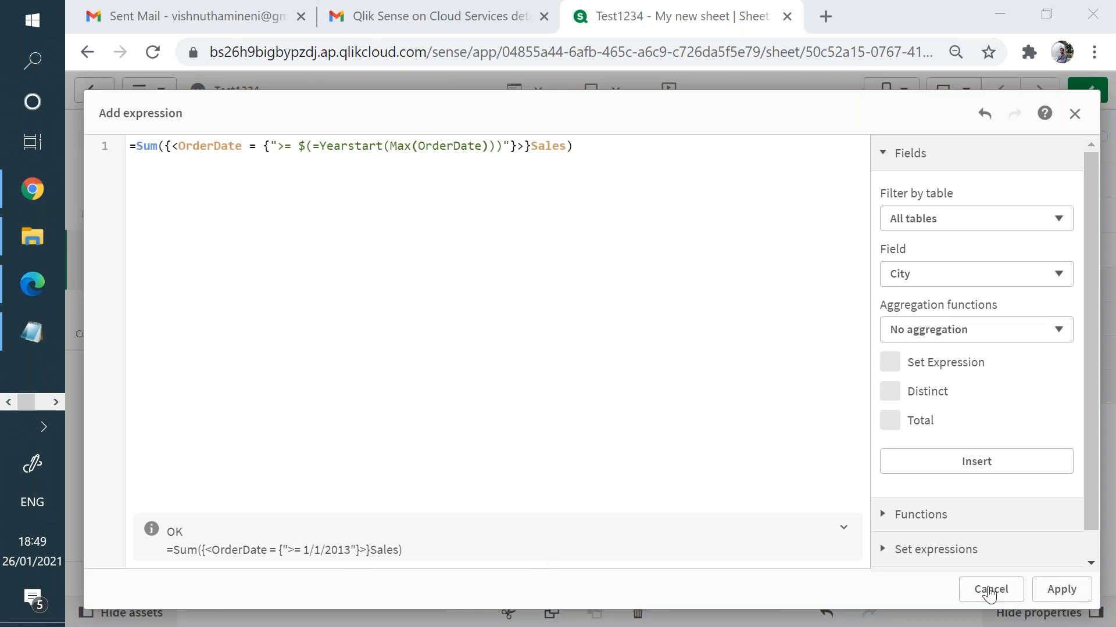
click(1080, 590)
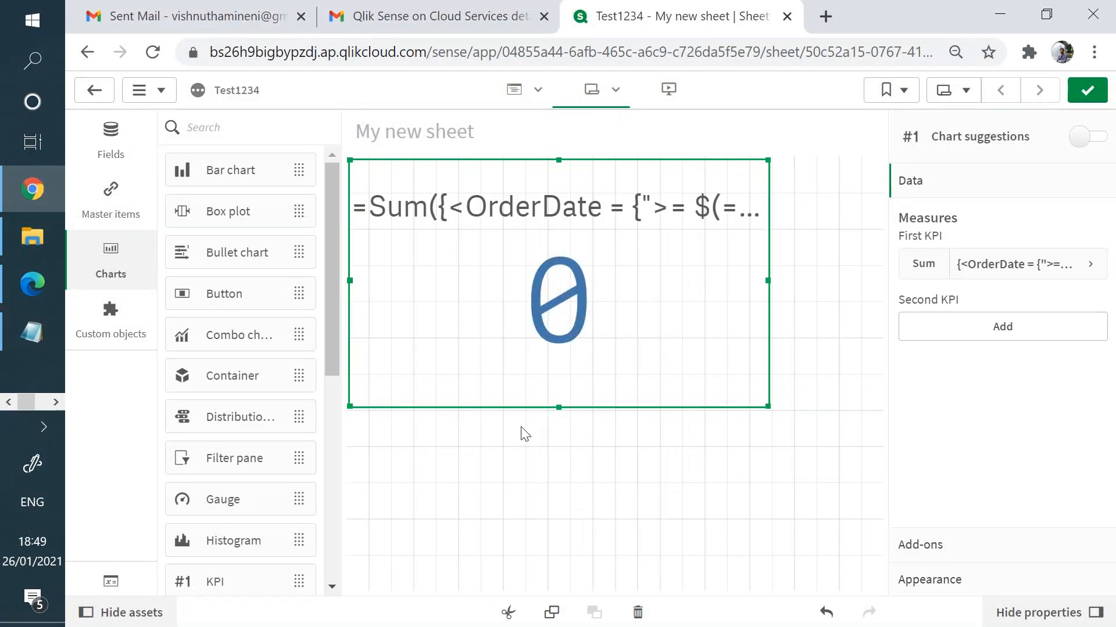
- Add an OrderDate table to the right of the KPI, narrowing the KPI and enlarging the table
click(125, 152)
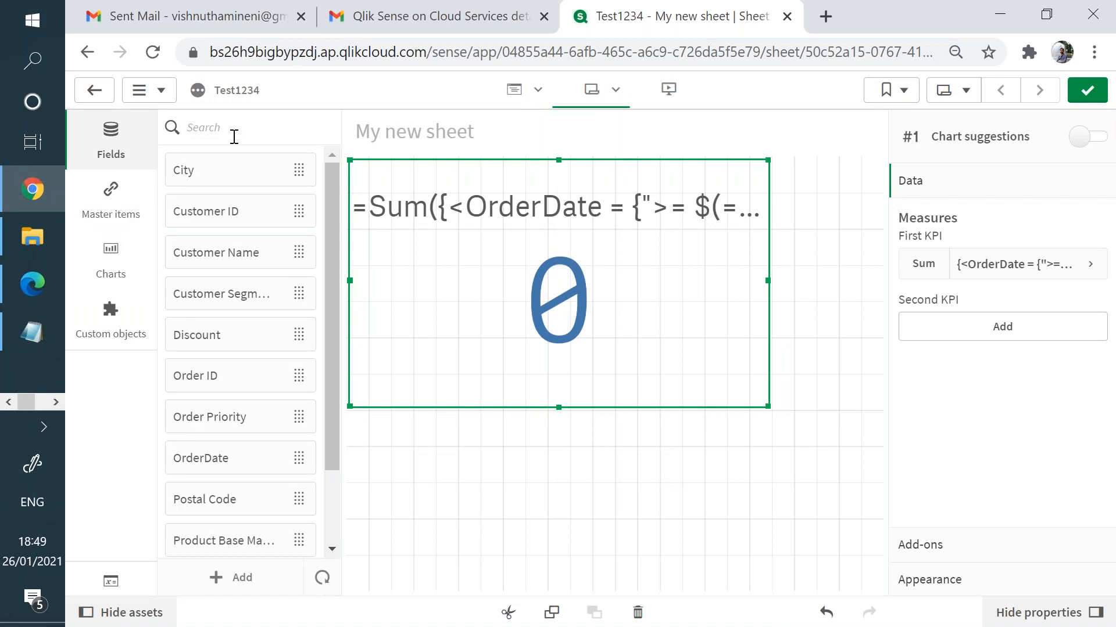
drag(296, 458, 820, 312)
drag(766, 408, 747, 409)
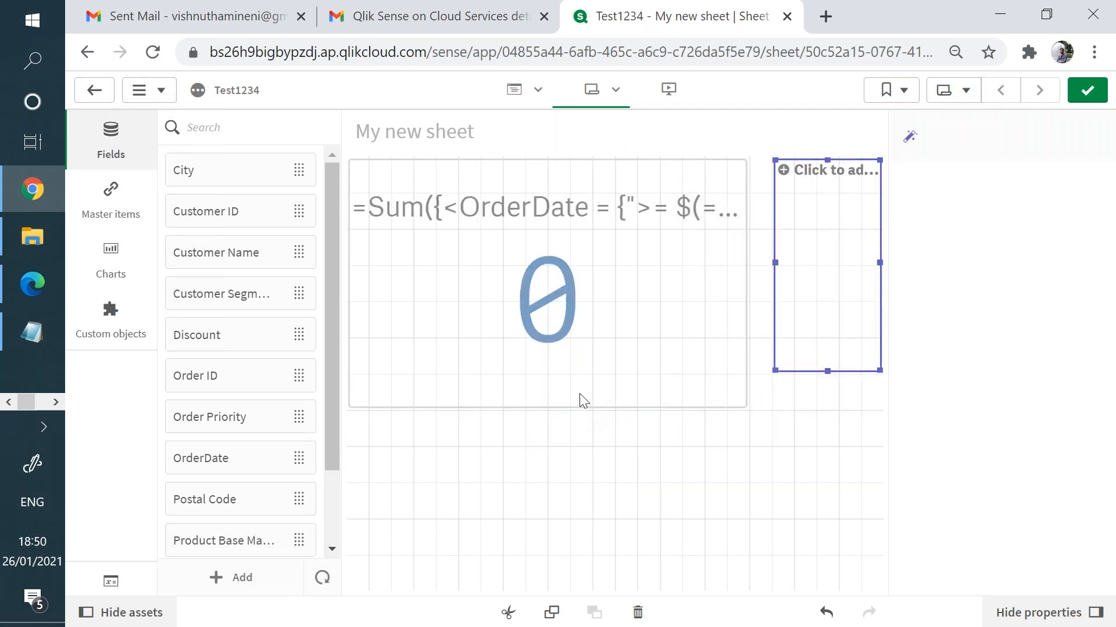
click(745, 409)
drag(768, 408, 634, 402)
click(806, 364)
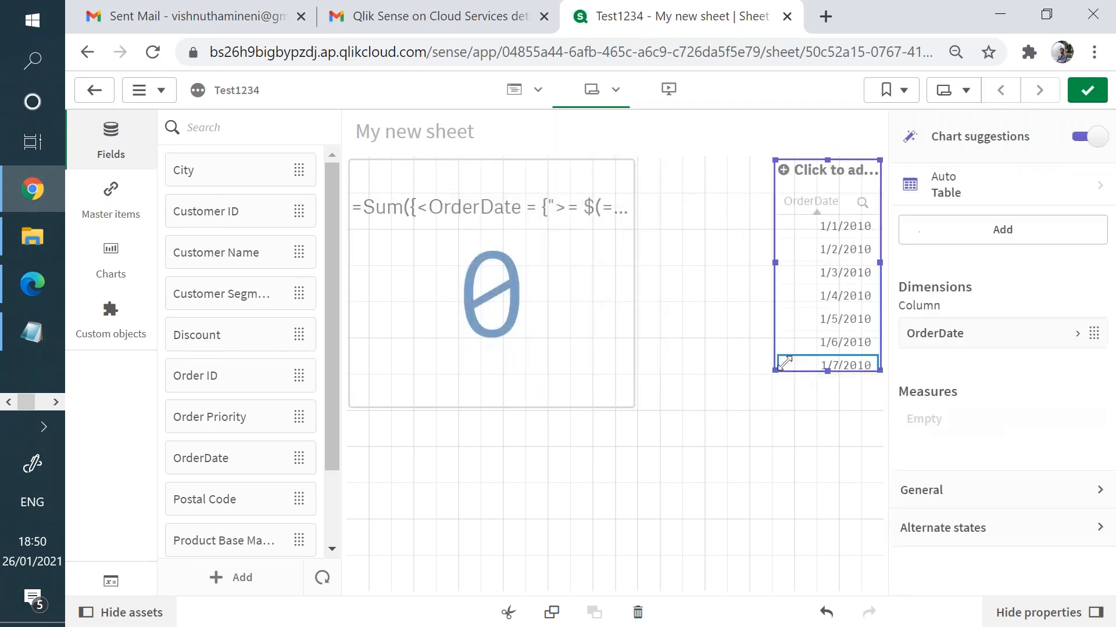
drag(776, 370, 662, 407)
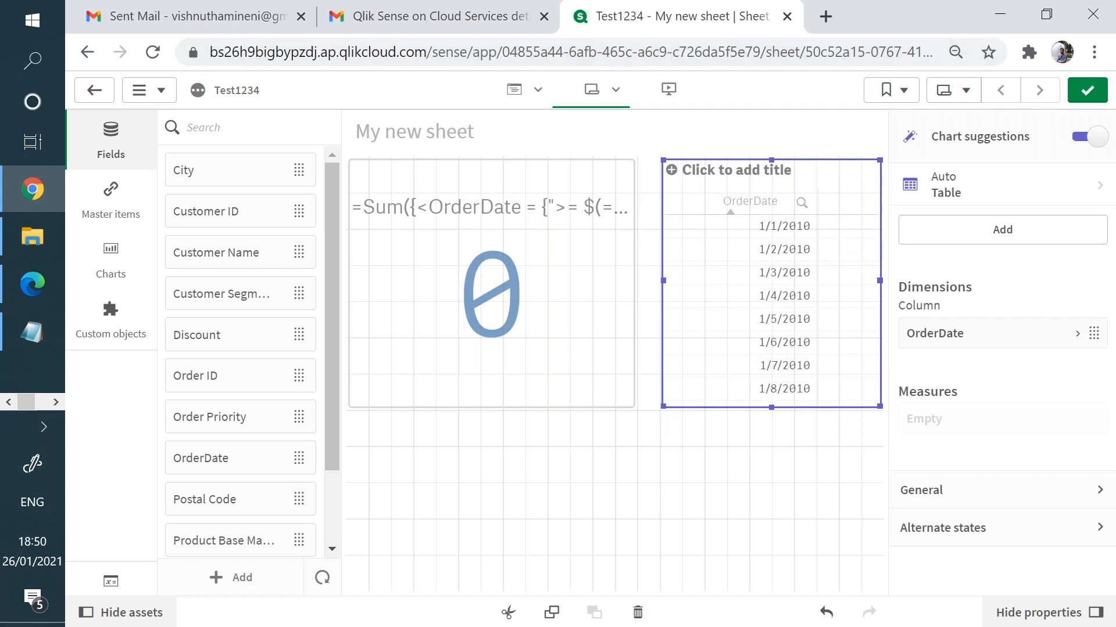
click(538, 89)
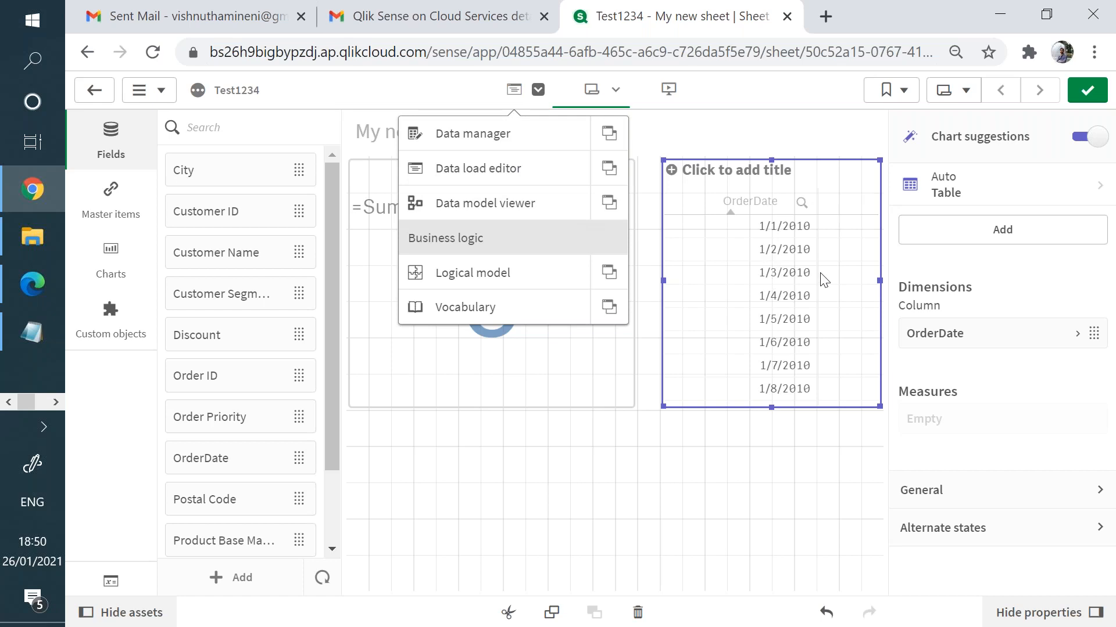
click(1087, 90)
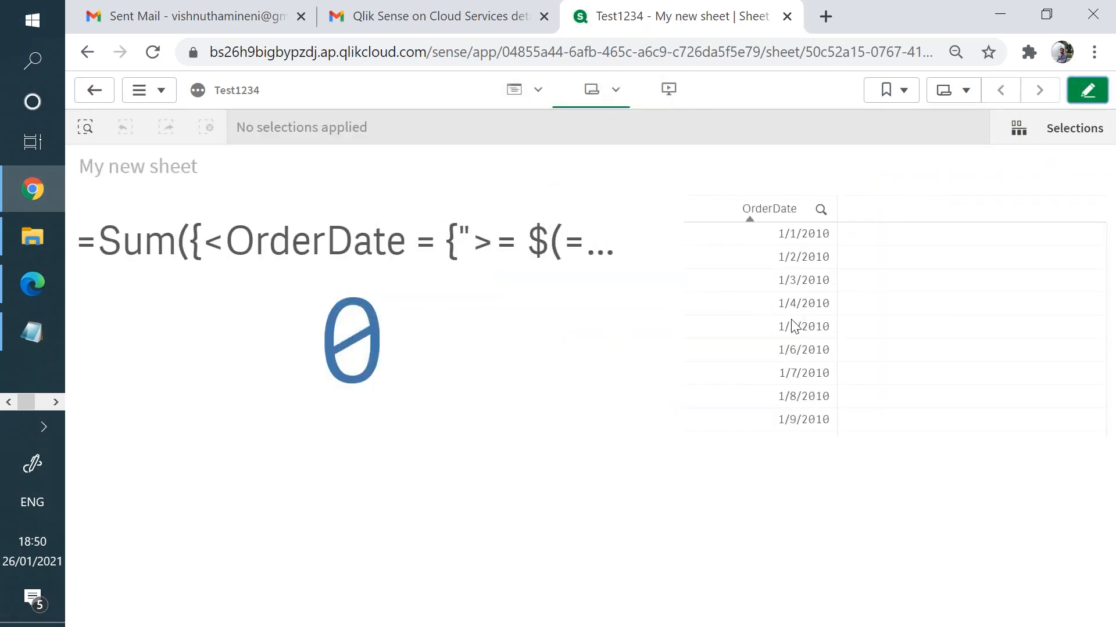
scroll(792, 322, down, 2)
scroll(803, 361, down, 15)
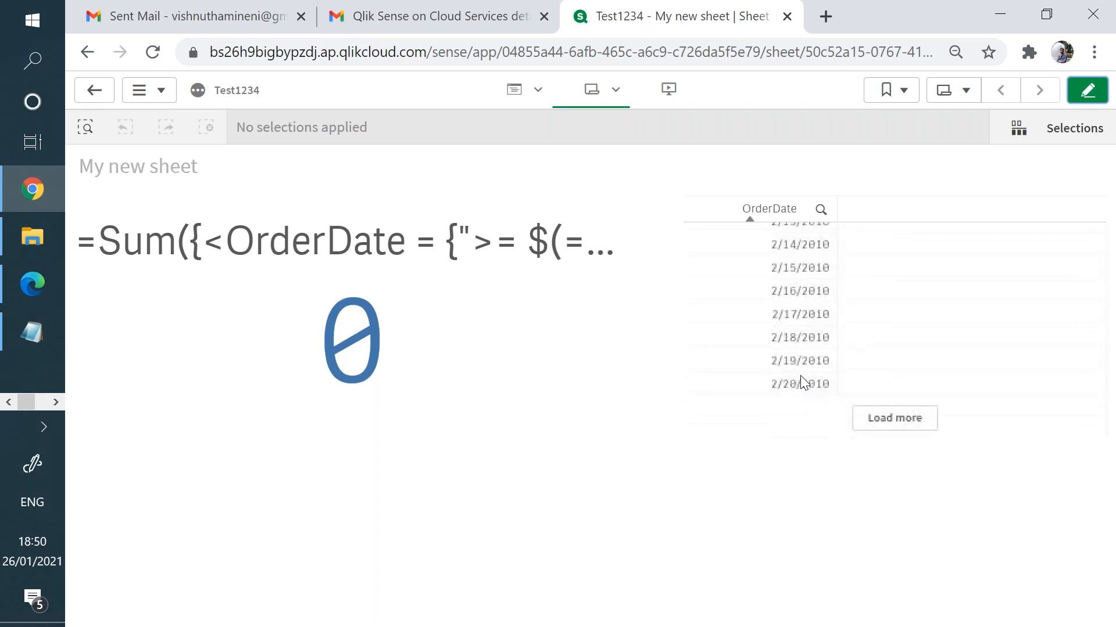
scroll(797, 367, up, 15)
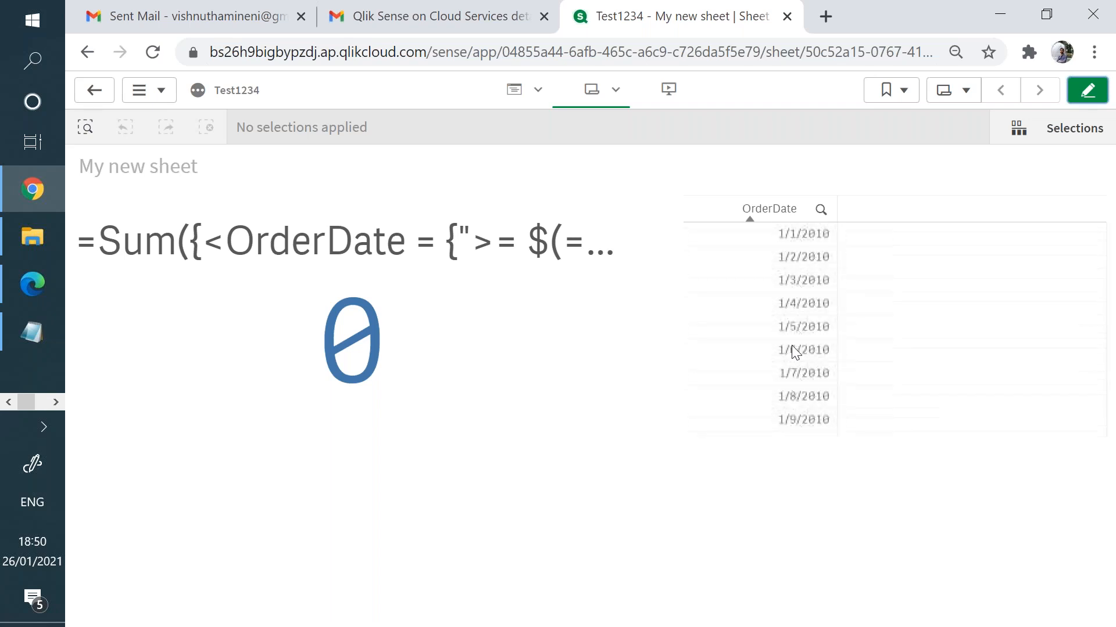
scroll(785, 332, down, 15)
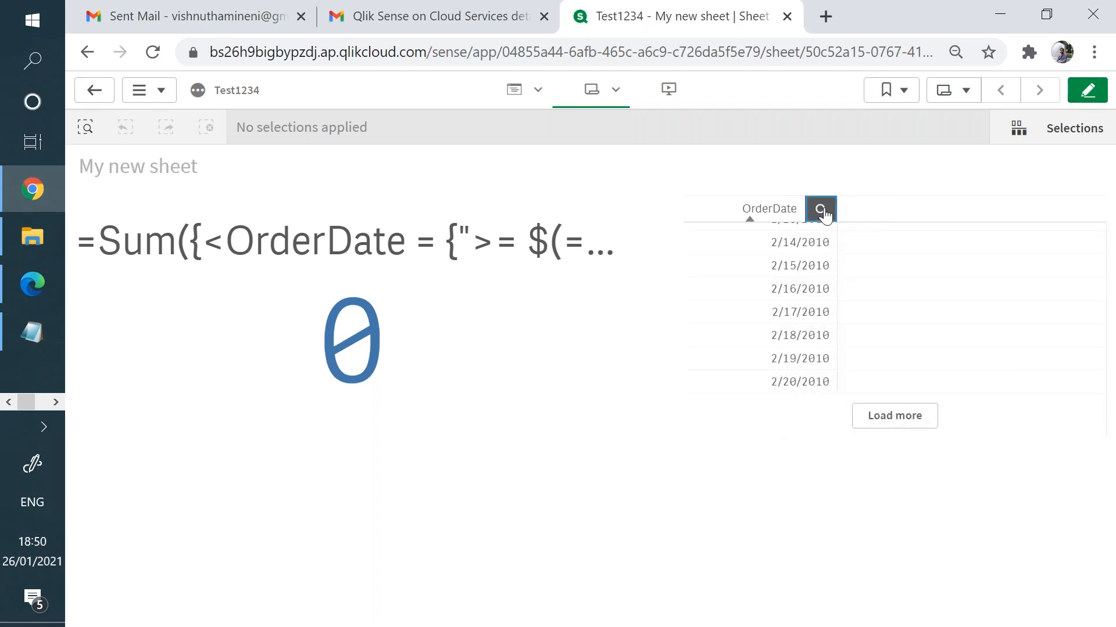
click(821, 210)
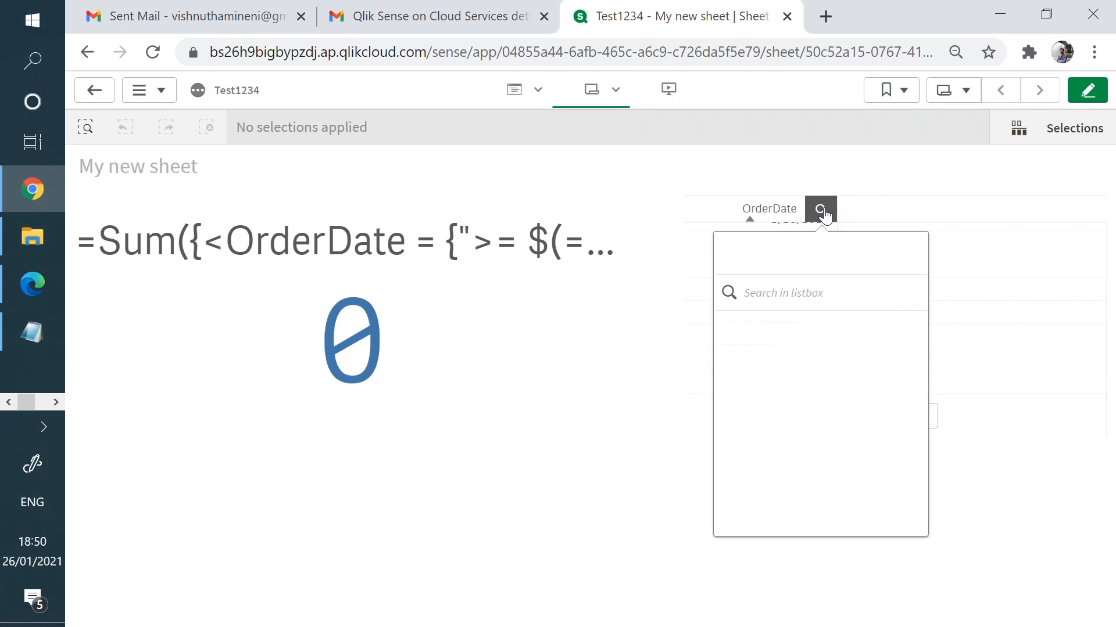
click(853, 298)
text(1/1/2013)
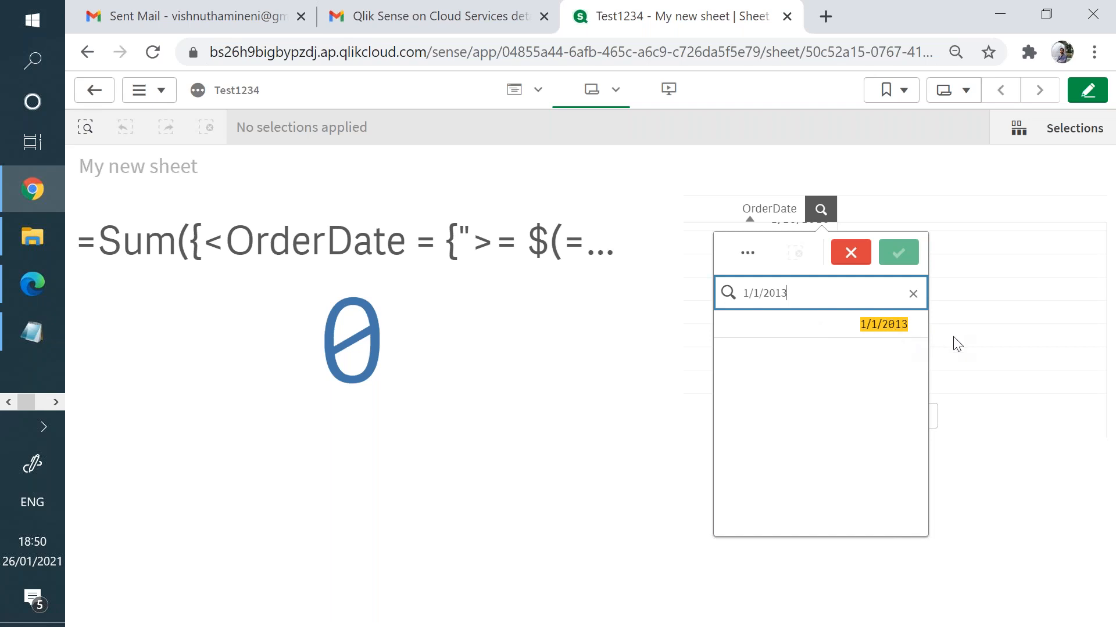
click(1092, 97)
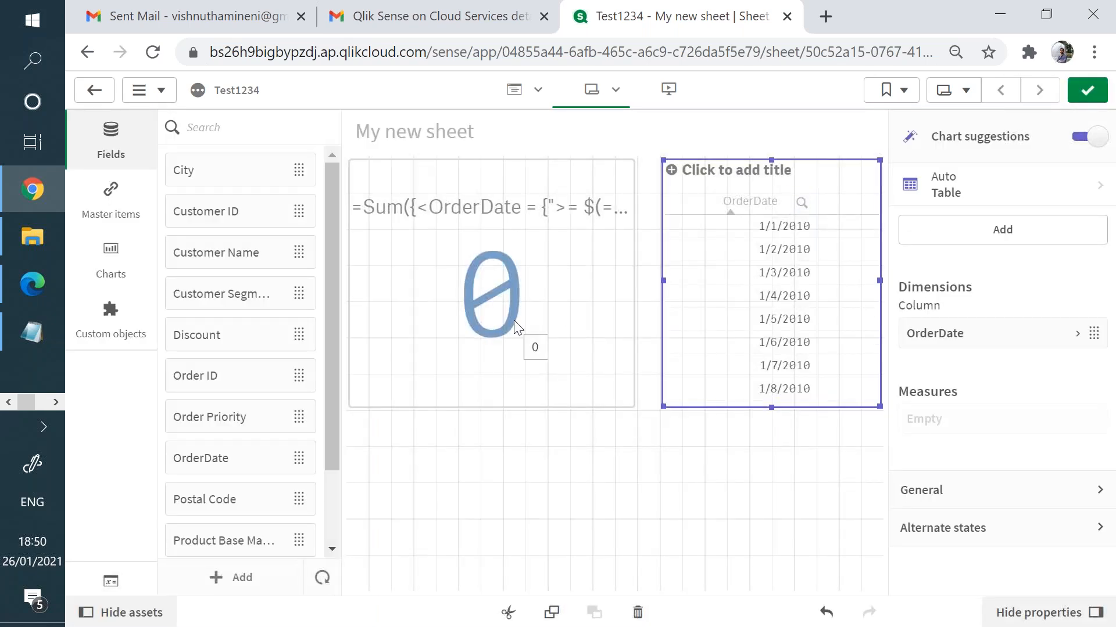
- Wrap the year-start bound as Date(Yearstart(Max(OrderDate)), 'DD/MM/YYYY') in the KPI measure and apply it
click(579, 315)
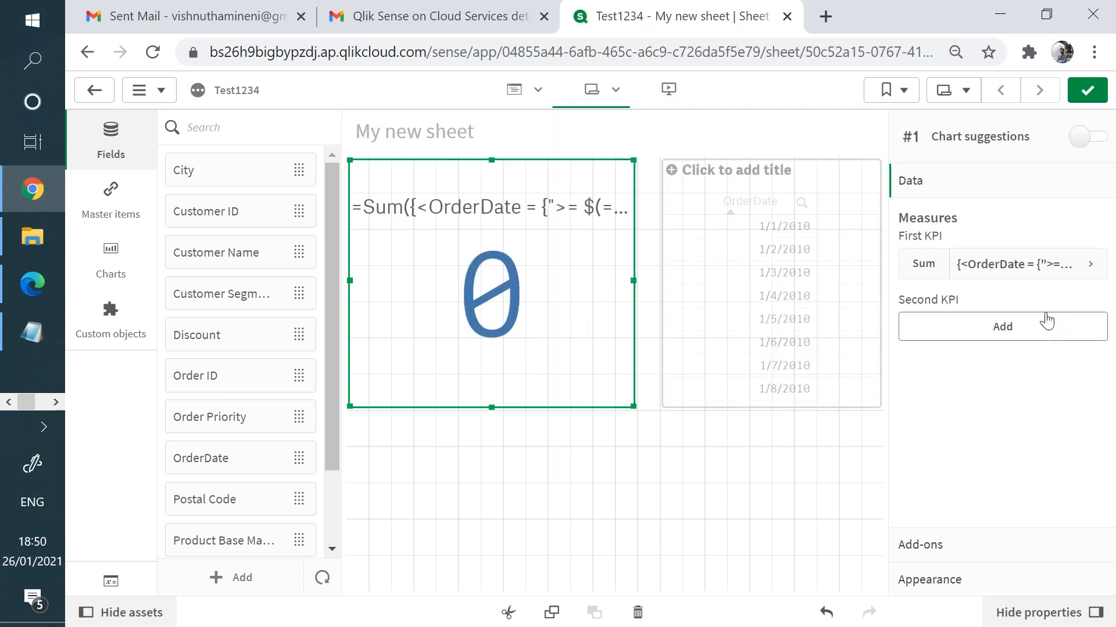
click(1080, 264)
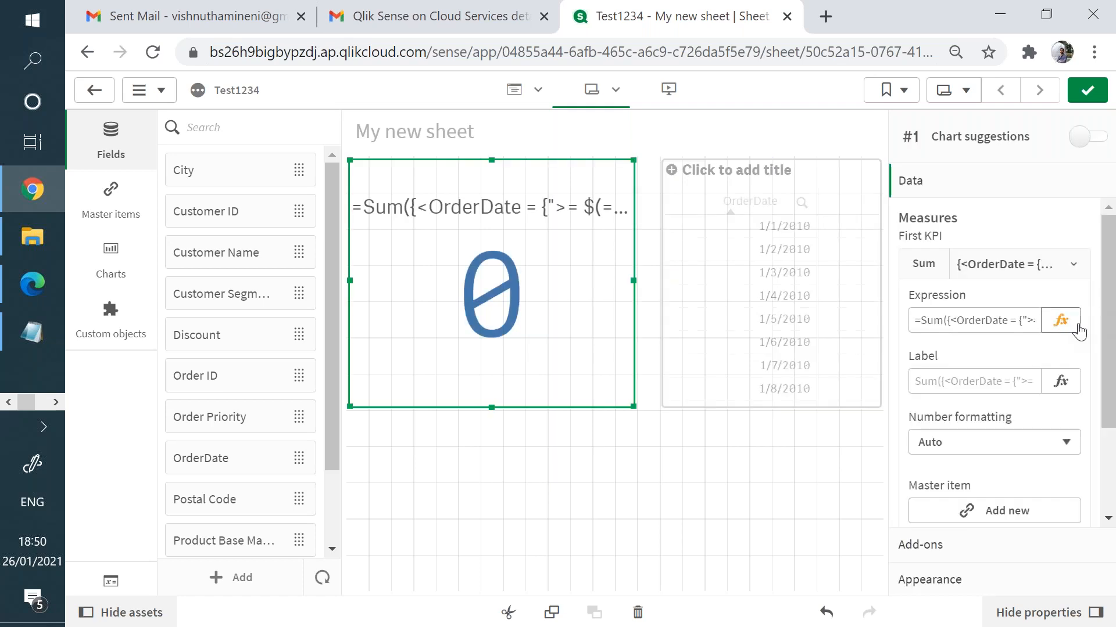
click(1060, 321)
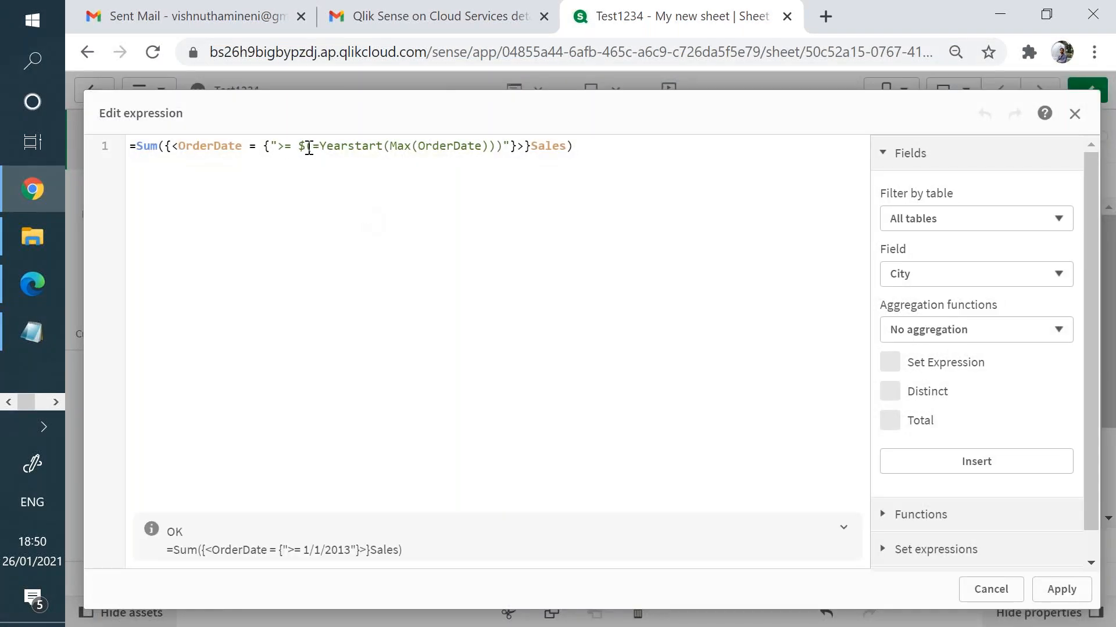
click(474, 158)
text(Date()
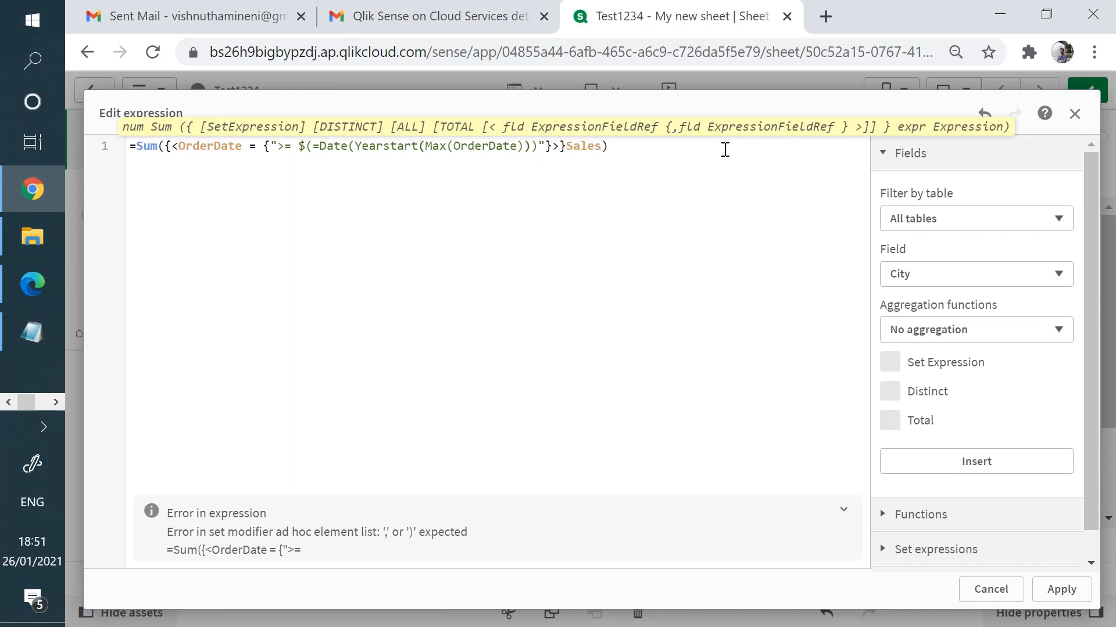
text(, 'DD/)
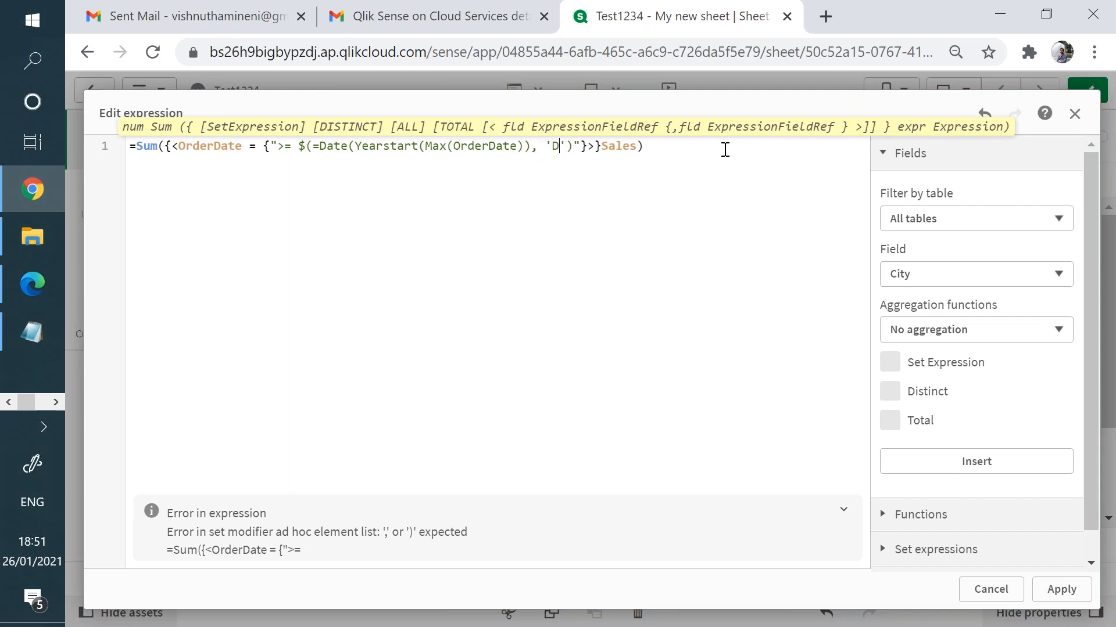
text(MM/YYYY)
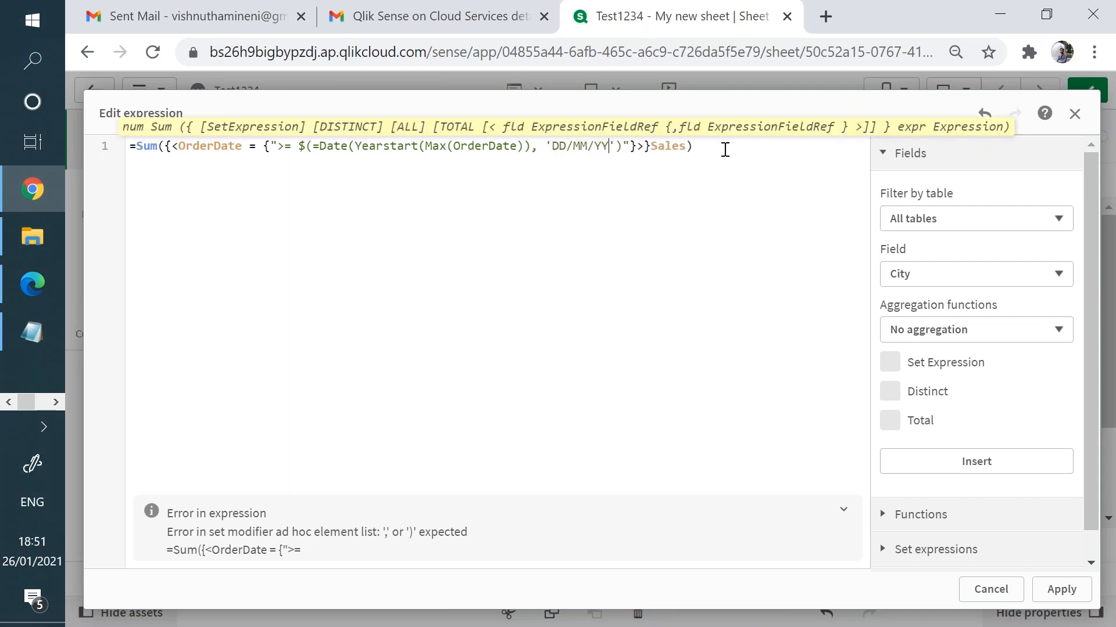
text())
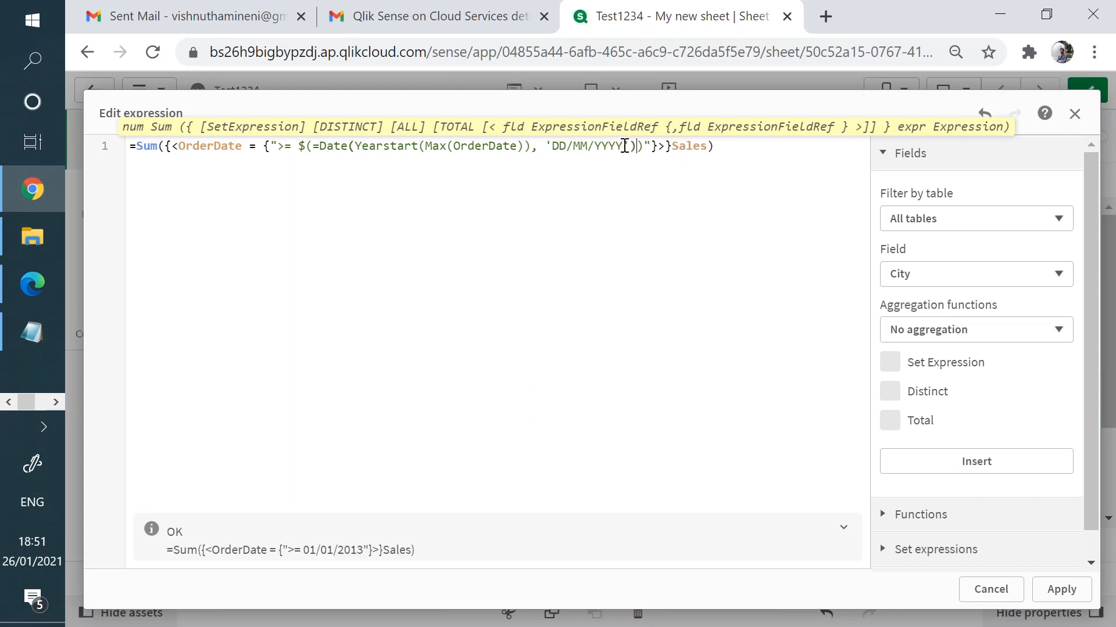
drag(632, 146, 356, 141)
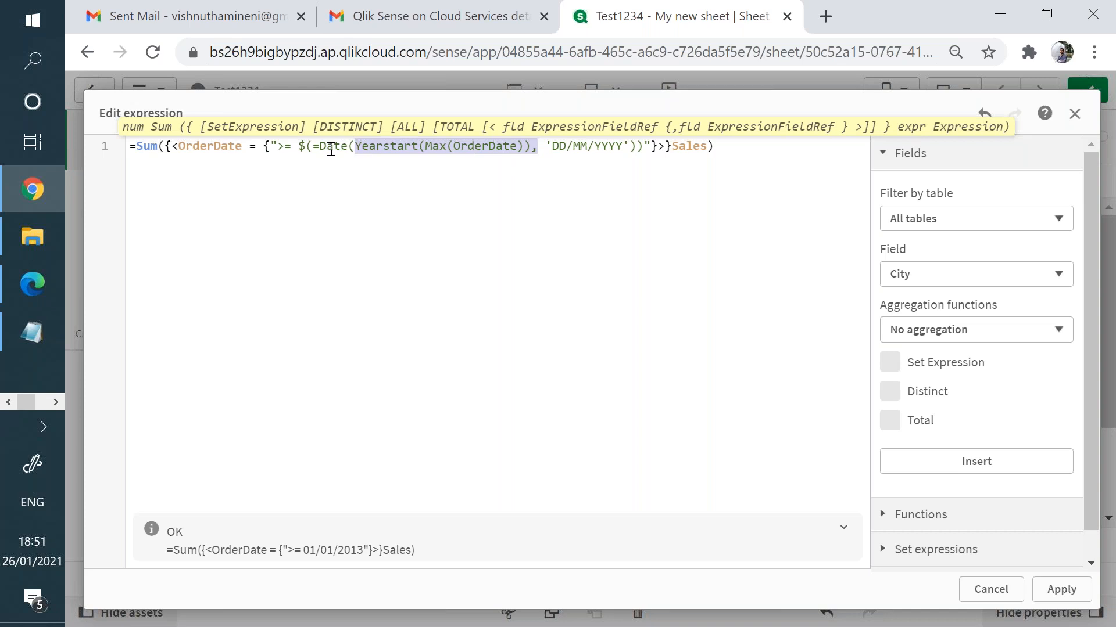
double_click(330, 150)
drag(556, 147, 620, 146)
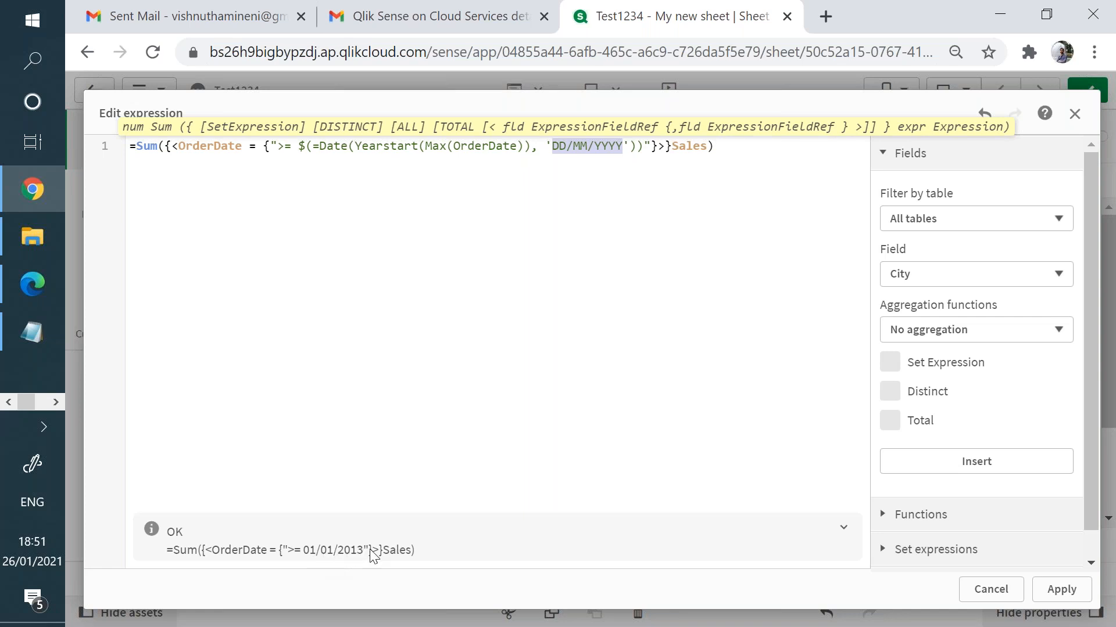
click(1060, 590)
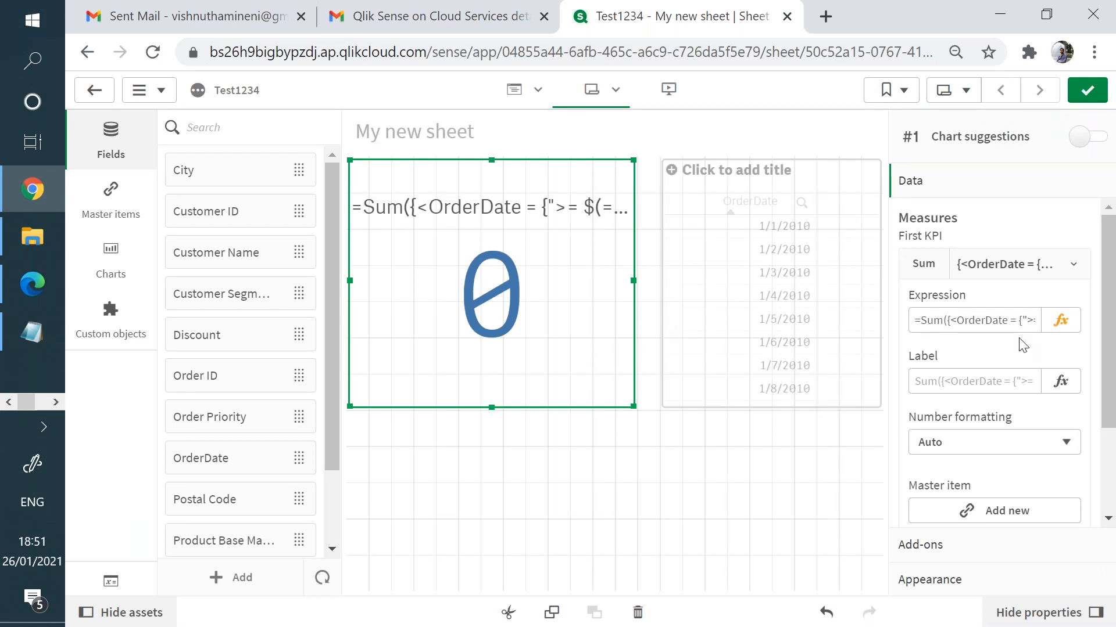
- Remove the space after >= in the KPI expression and apply the fix
click(1061, 321)
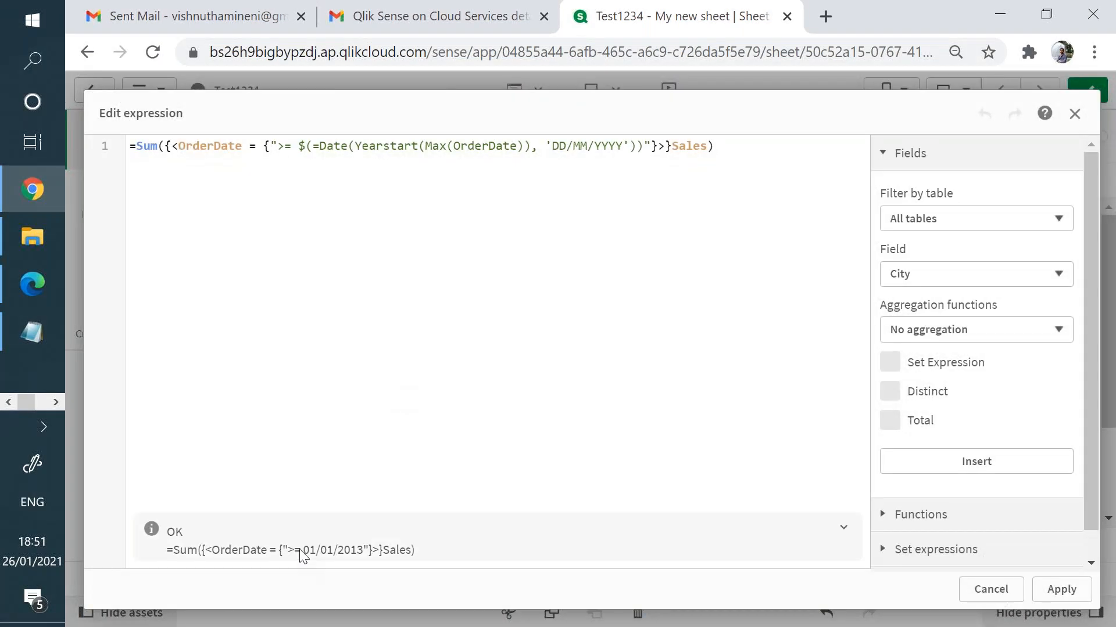
click(299, 146)
key(BackSpace)
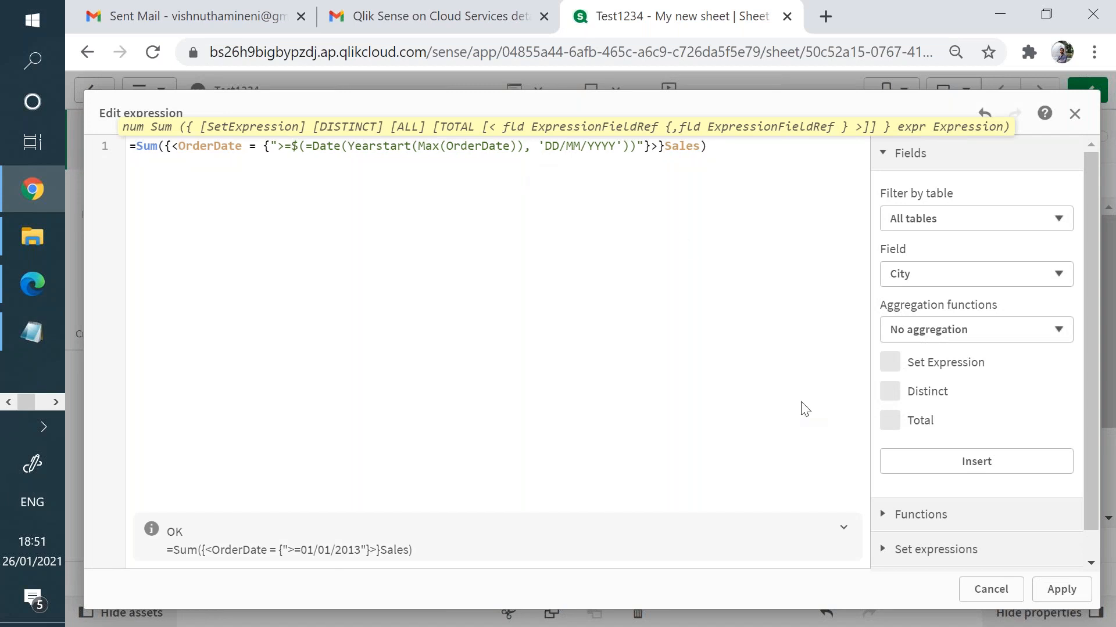
click(1079, 592)
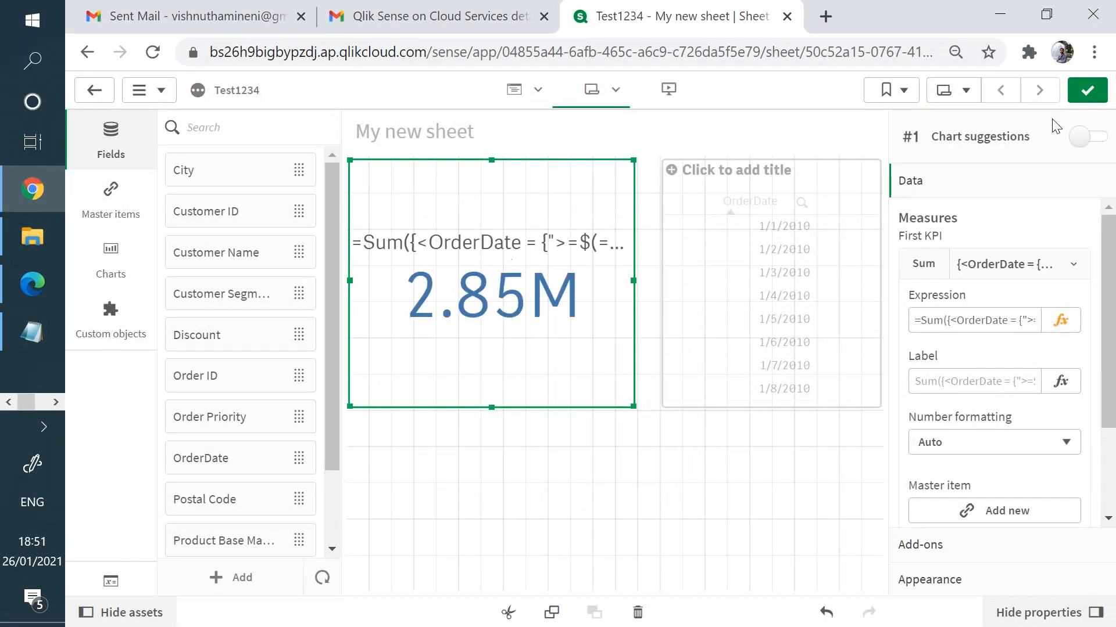
- Reopen the KPI's expression editor, close it unchanged, then reopen it again
mouse_move(553, 317)
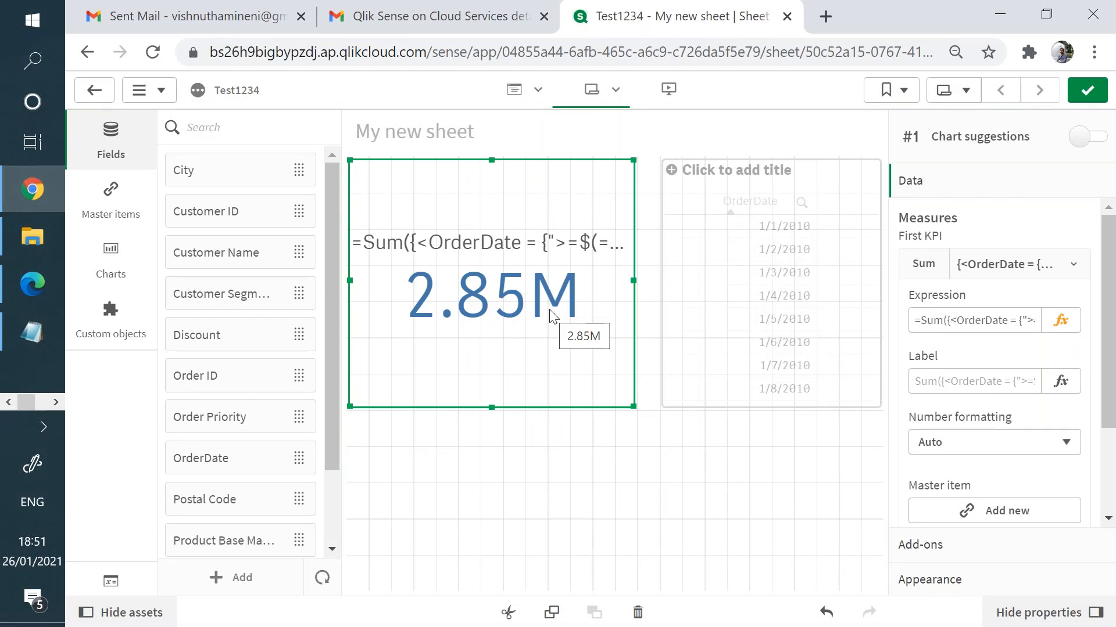
drag(497, 333, 760, 306)
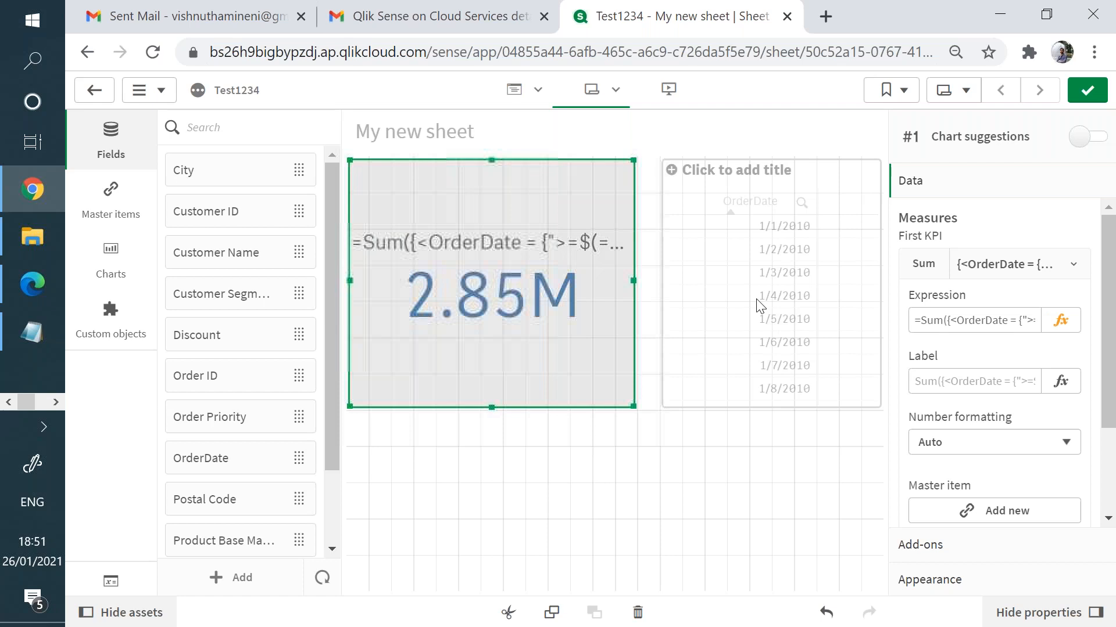
click(1060, 320)
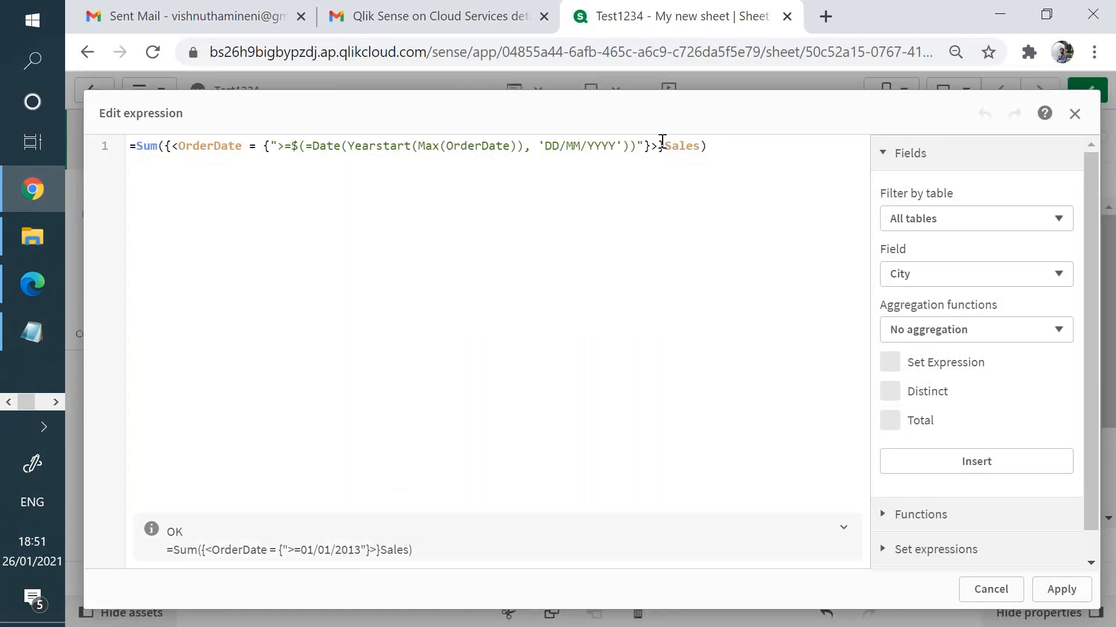
click(1074, 115)
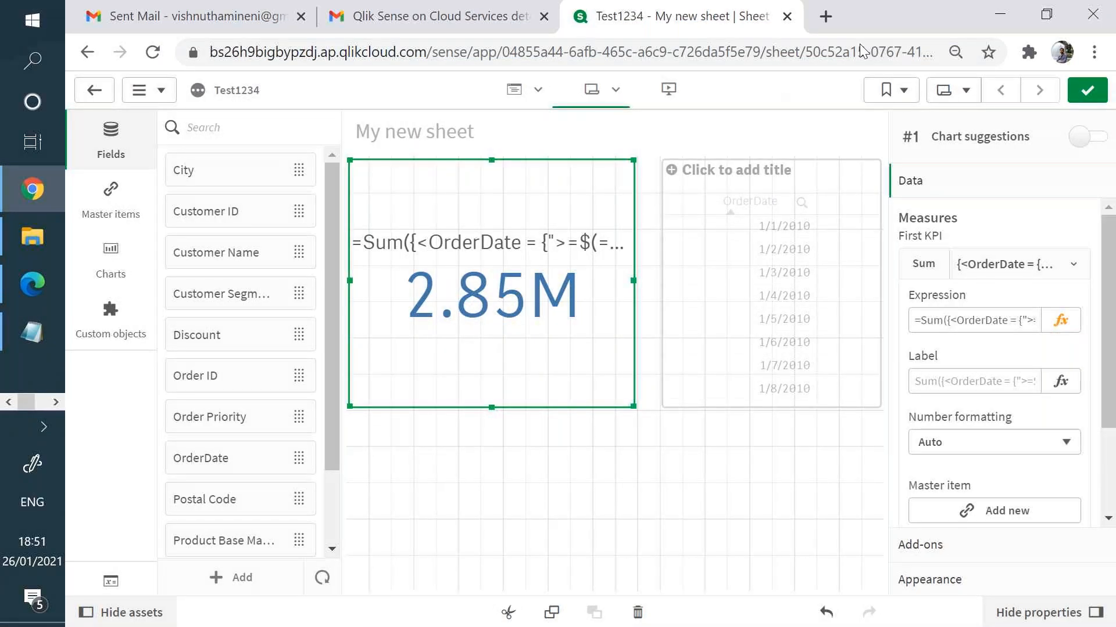
click(1067, 322)
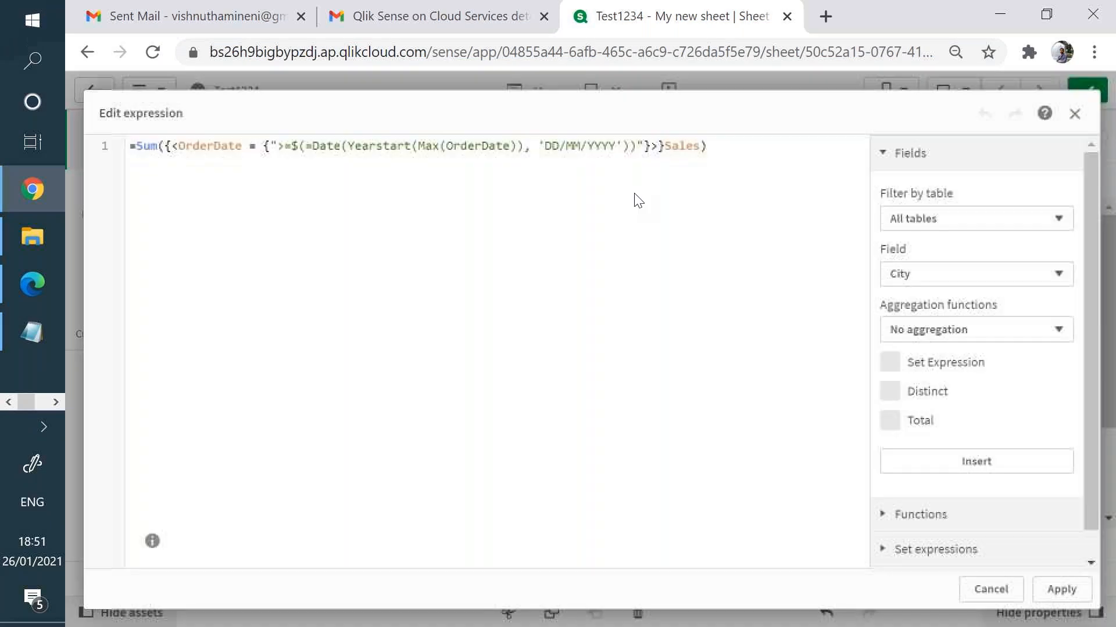
- Add the upper bound <=$(=Max(OrderDate)) before the closing quote of the OrderDate condition
click(639, 145)
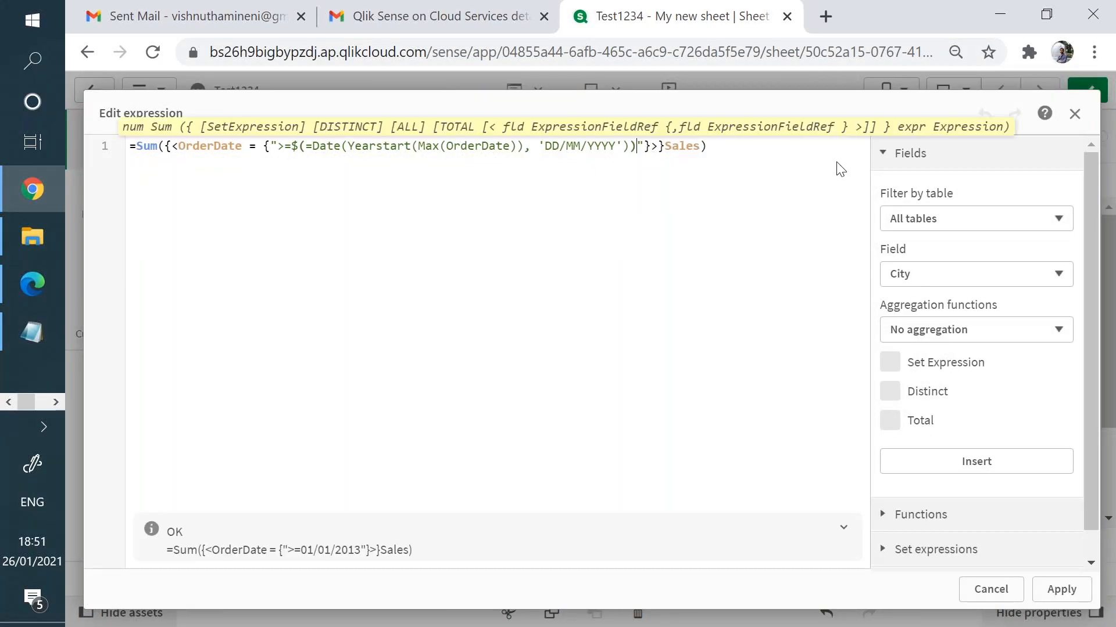
text(<=)
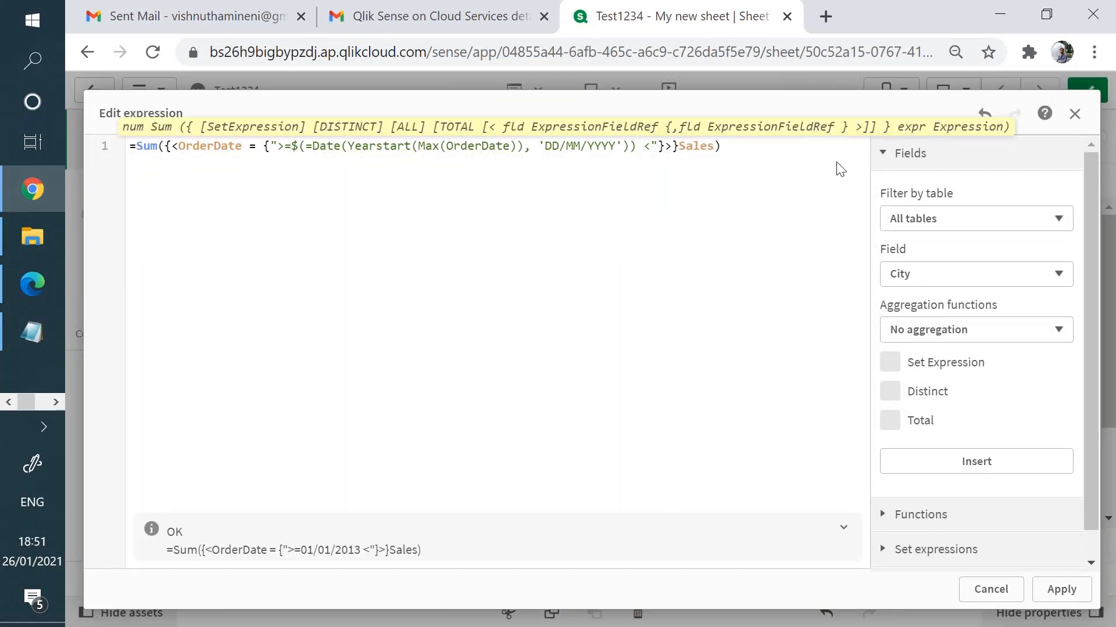
text($())
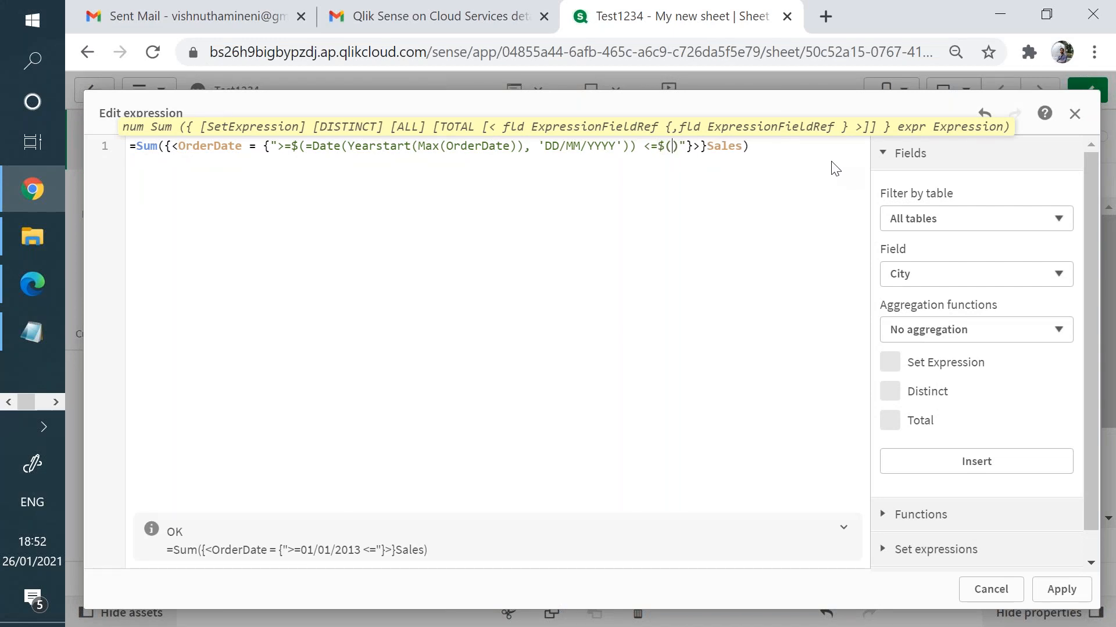
text(Max())
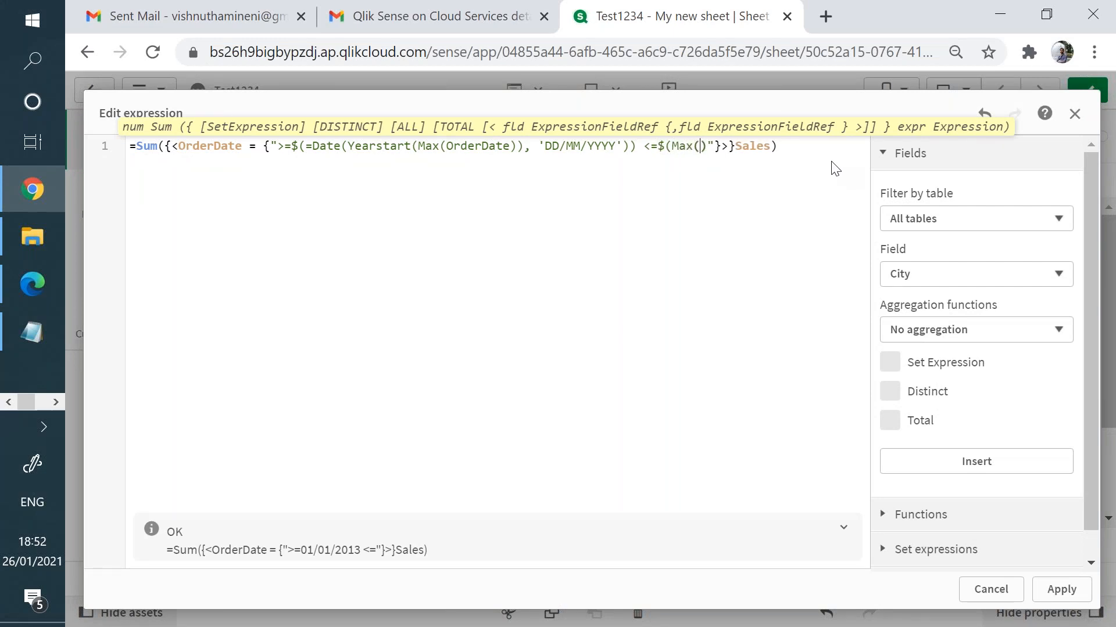
key(Left)
text(Order)
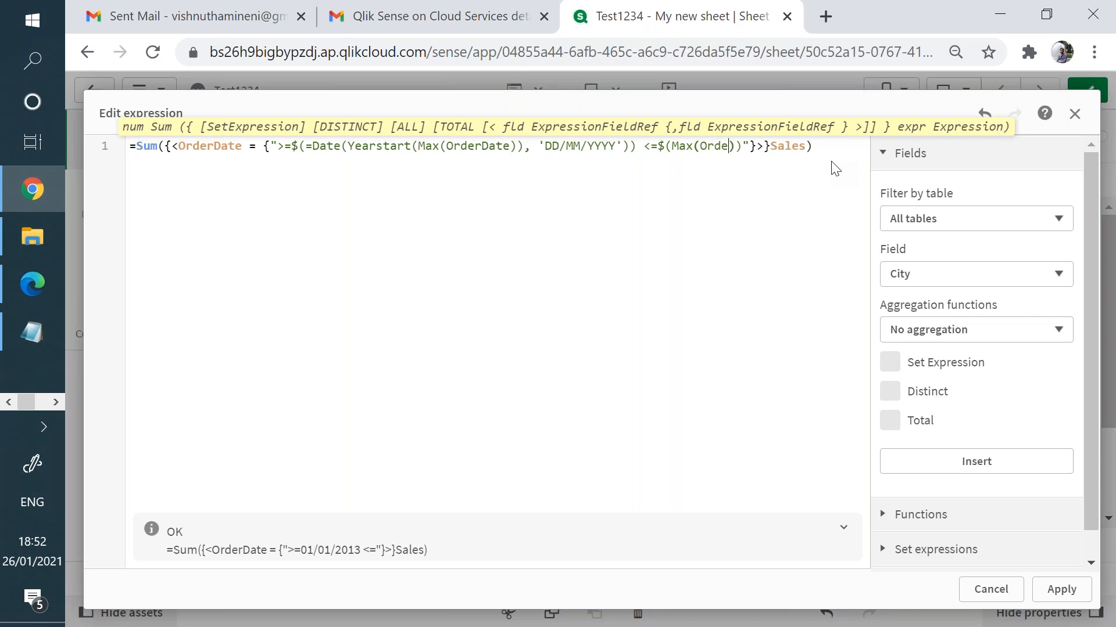
text(date)
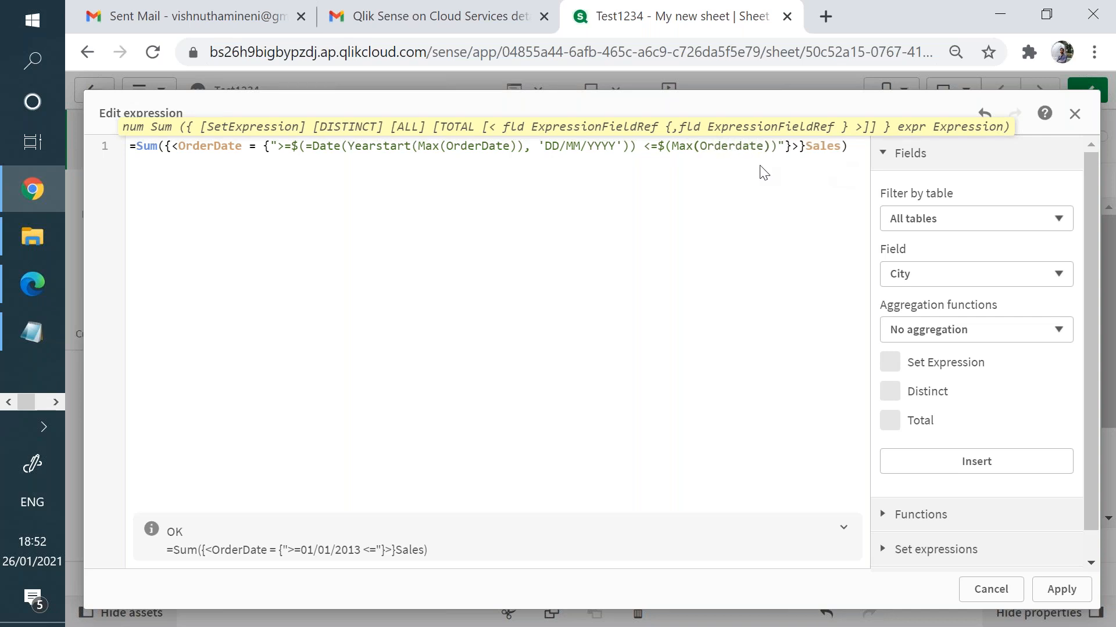
click(743, 146)
key(BackSpace)
text(D)
click(726, 173)
click(671, 146)
text(=)
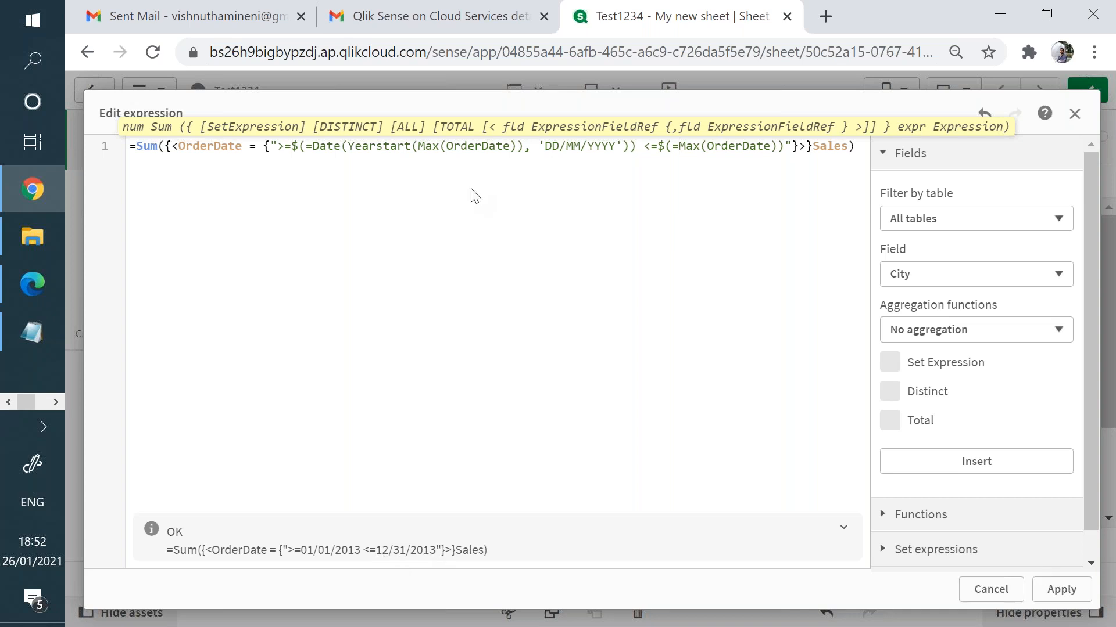
- Highlight the OrderDate field, year-start lower bound and Max upper bound, then apply the expression
double_click(217, 149)
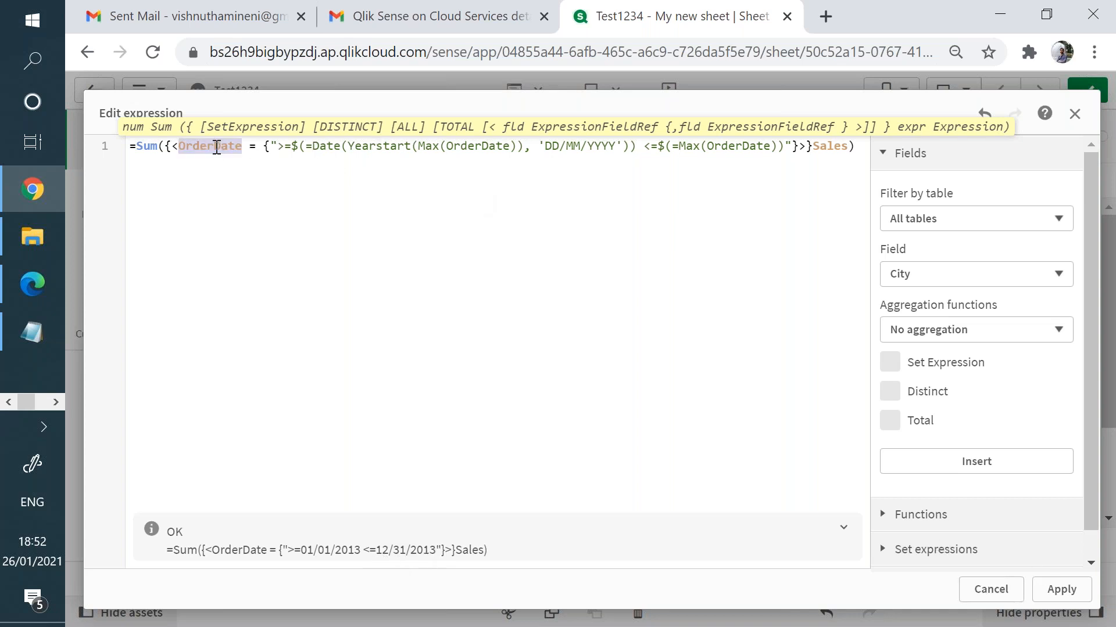
click(817, 150)
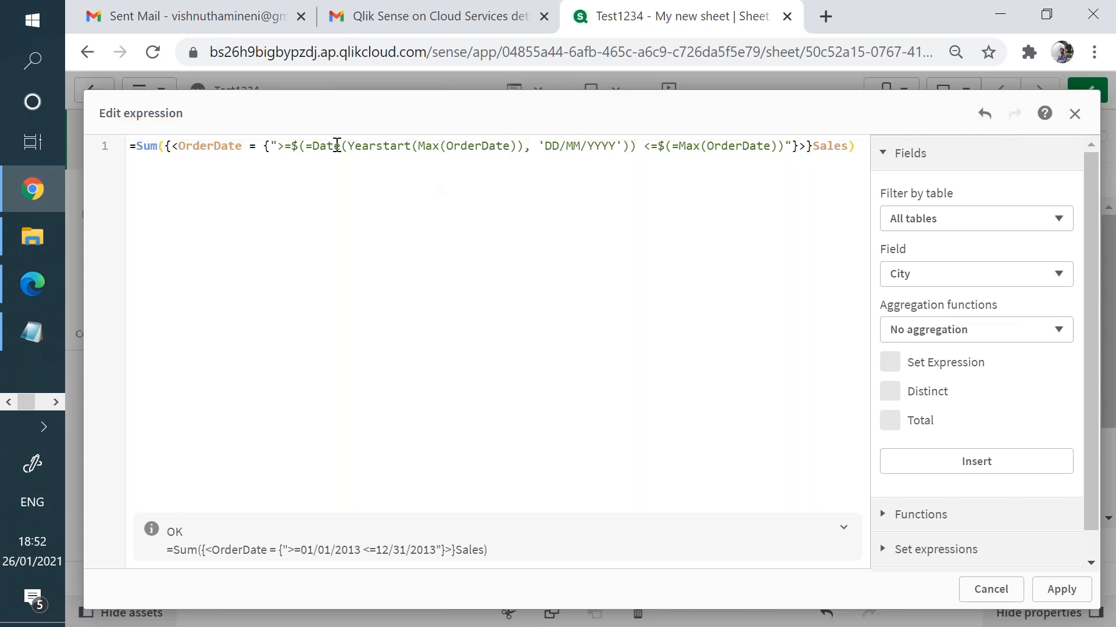
mouse_move(314, 152)
mouse_down()
mouse_move(428, 149)
mouse_move(510, 167)
mouse_move(515, 150)
mouse_up()
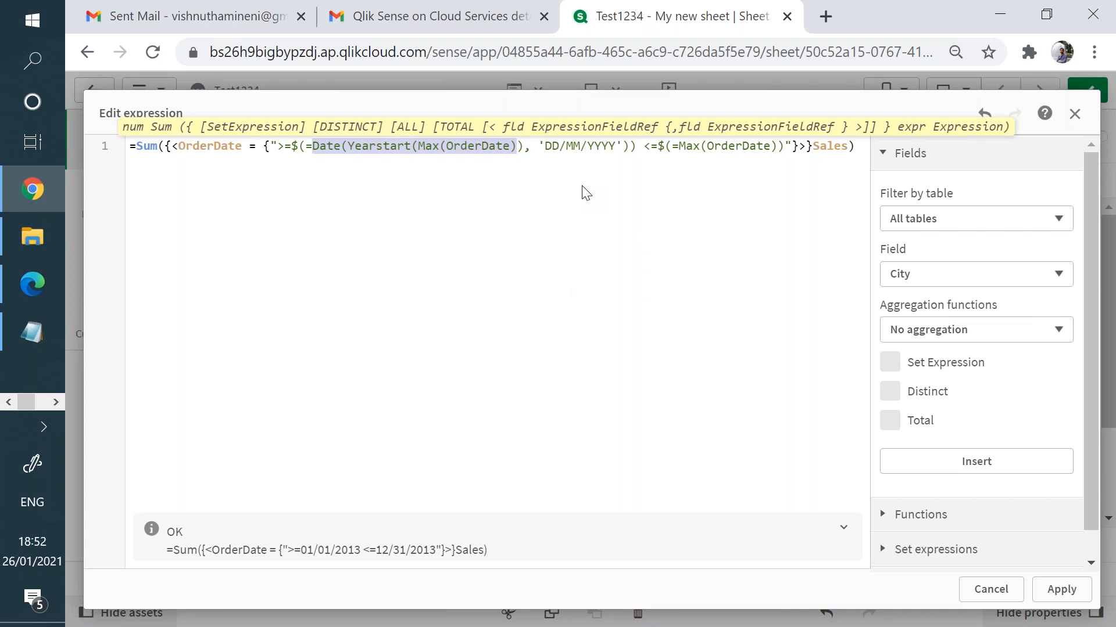
click(654, 152)
drag(653, 153, 784, 150)
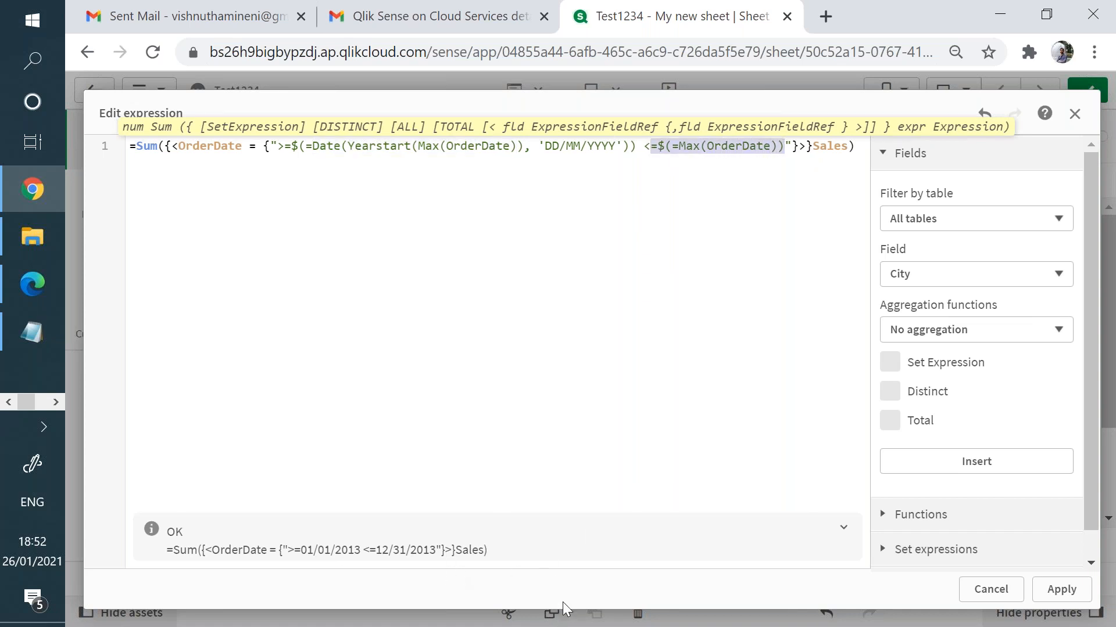
click(1060, 592)
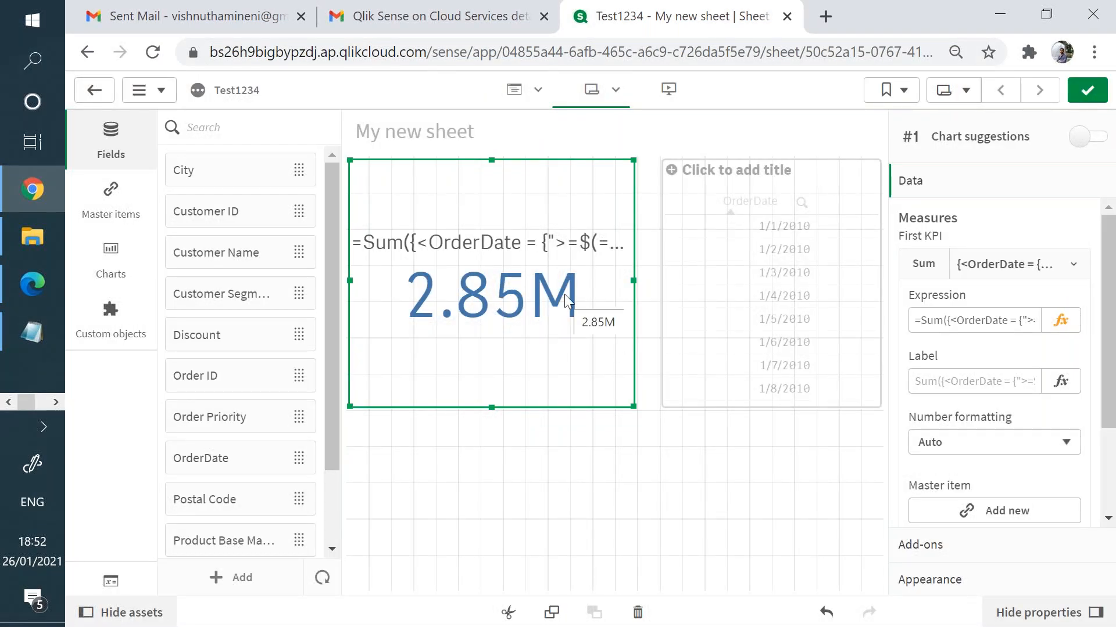
- Reopen the KPI expression to review its year-start and Max(OrderDate) bounds
click(527, 355)
click(1069, 323)
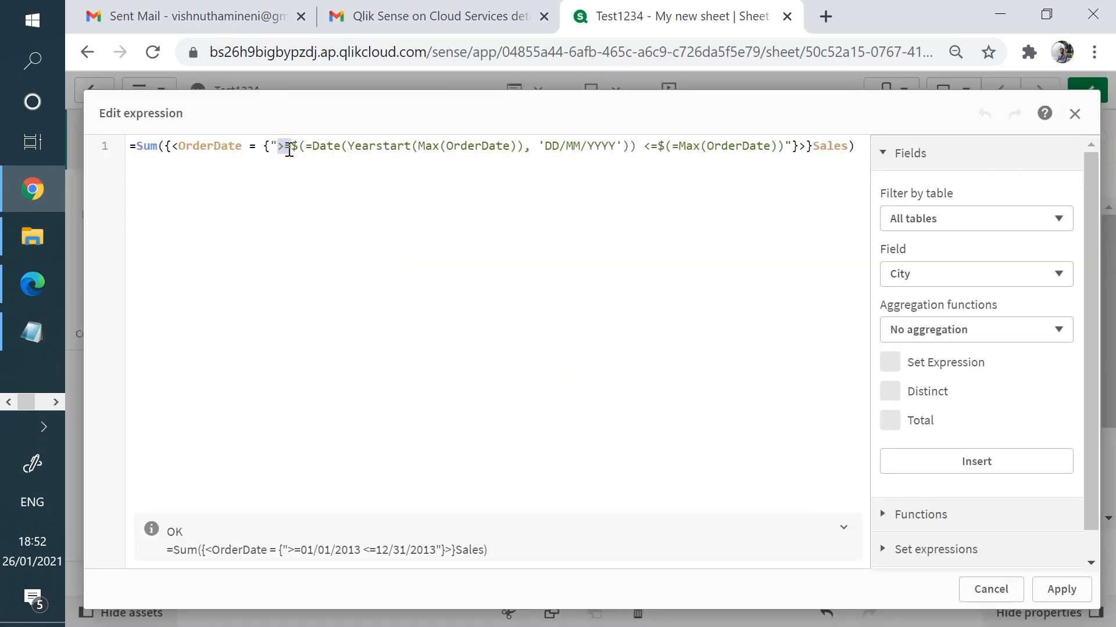
drag(312, 145, 540, 143)
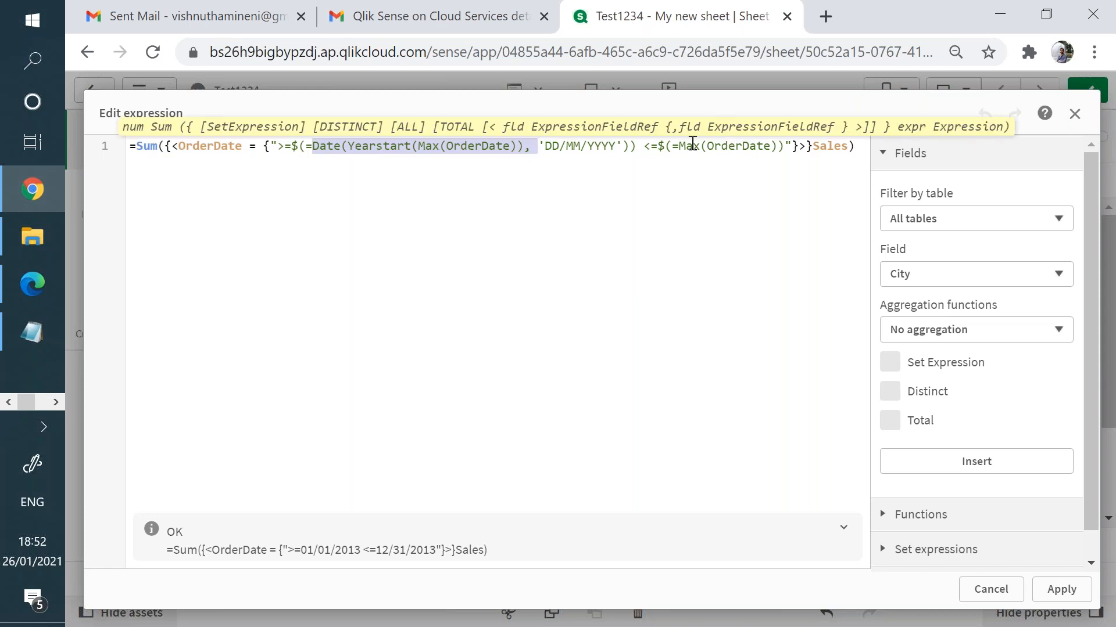
drag(652, 146, 781, 153)
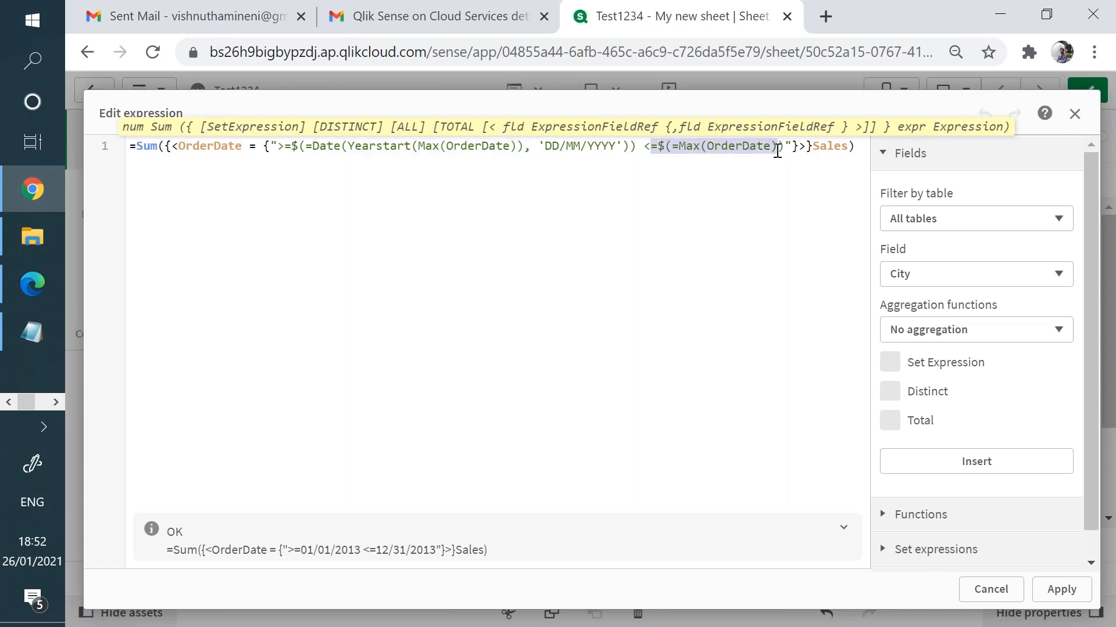
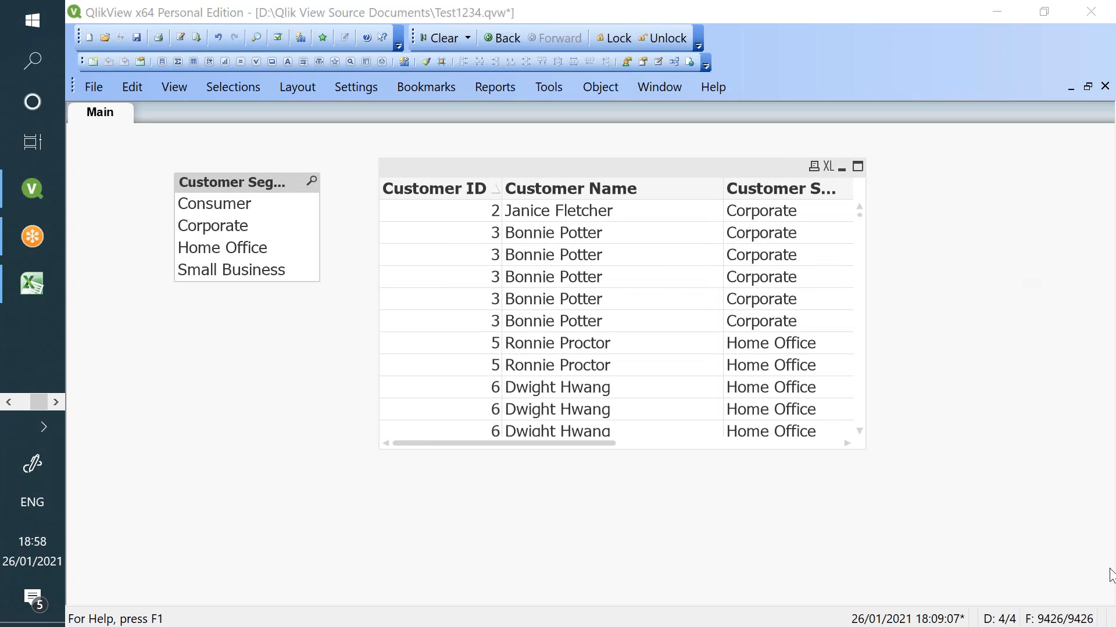
- Widen the customer table to show Customer Segment and Discount, then bring Excel forward
drag(866, 274, 1024, 263)
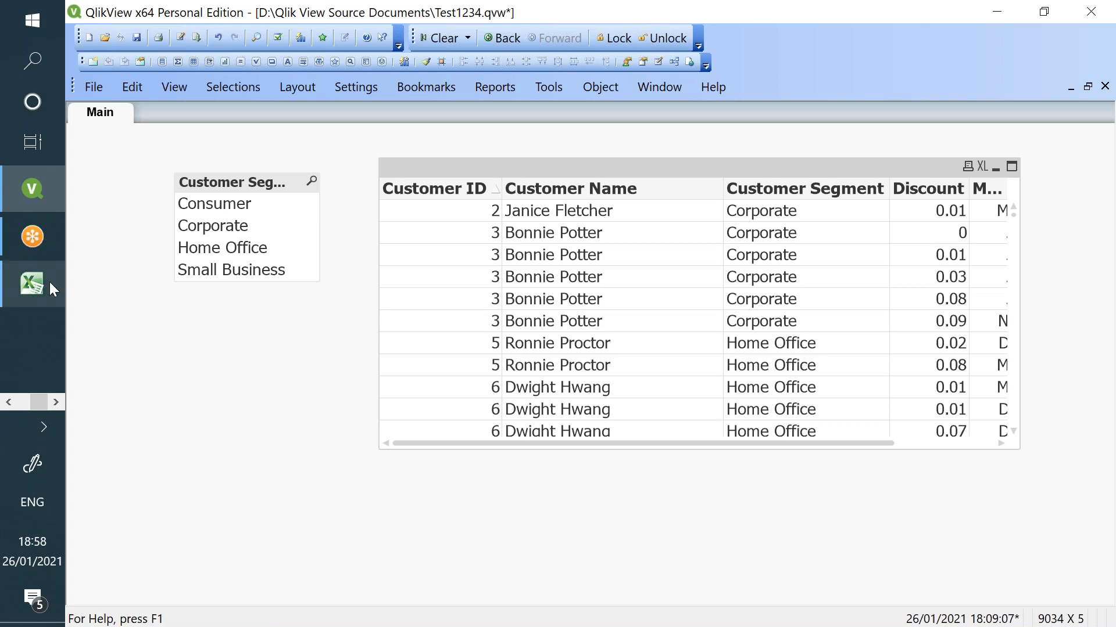
mouse_move(50, 281)
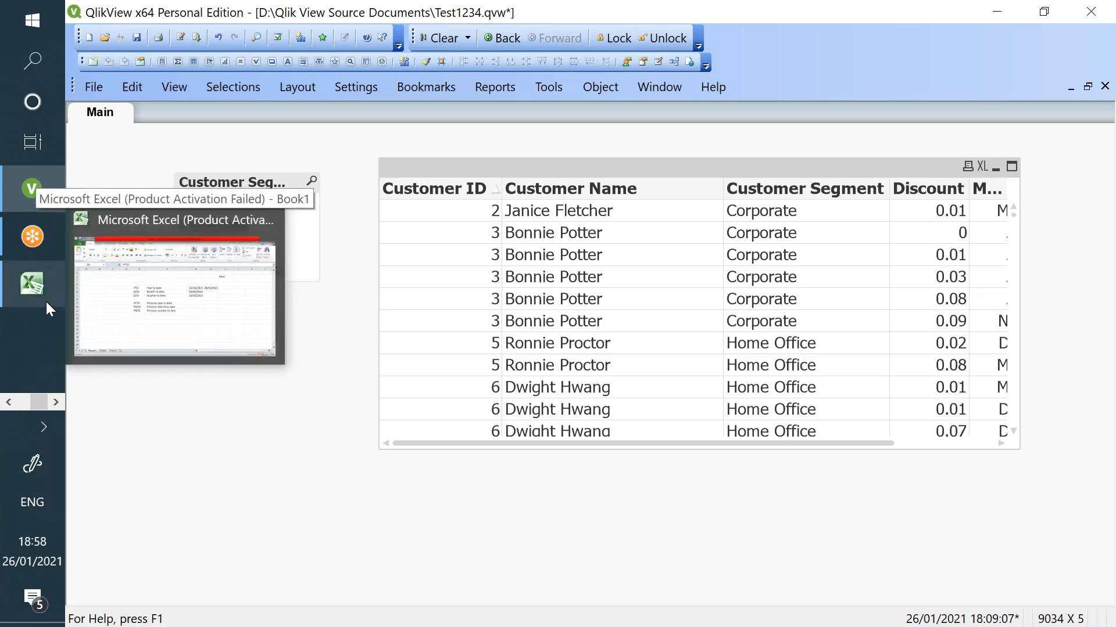
click(47, 301)
click(197, 272)
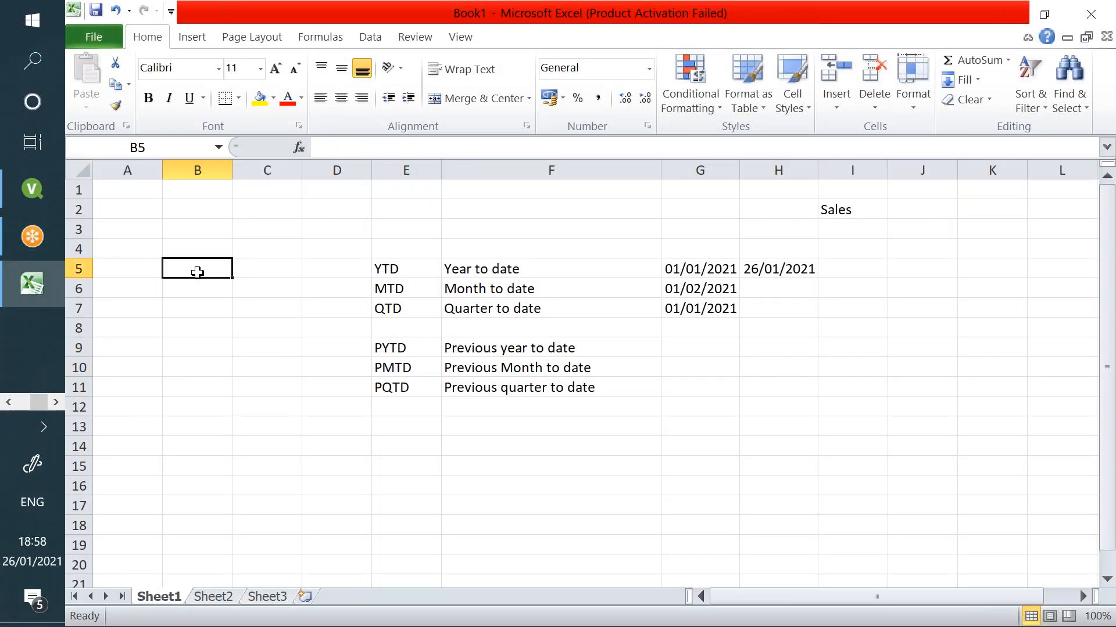
- Enter NTName in cell B5 of Sheet1
text(NT)
key(BackSpace)
text(N)
key(BackSpace)
text(TName)
key(Return)
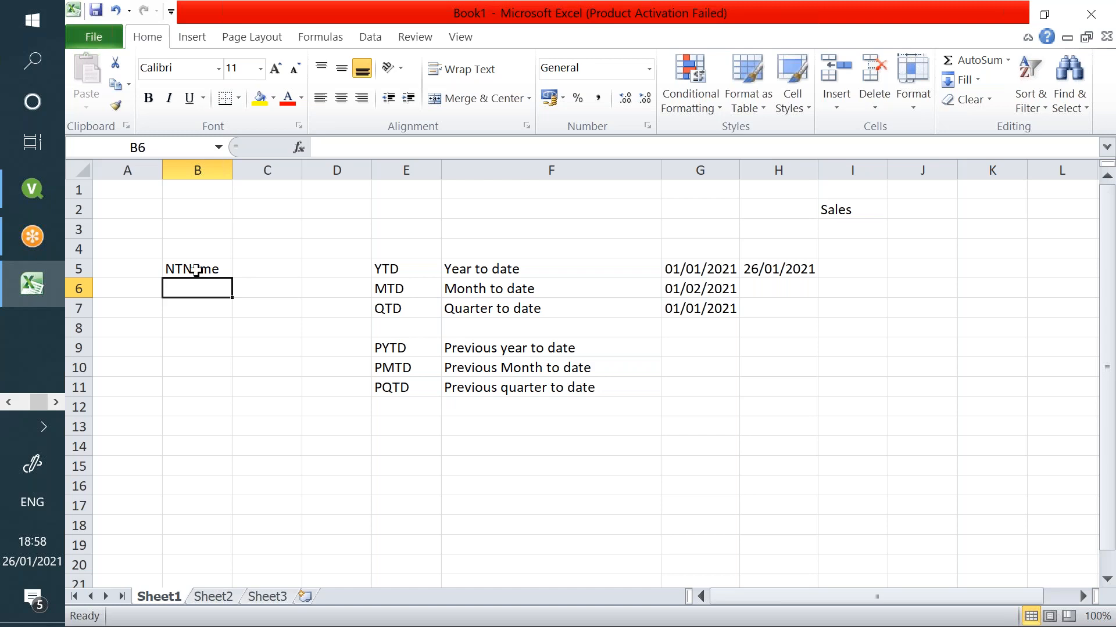
- Clear the date-period notes from B2:I14 and return to QlikView's load script editor
drag(217, 214, 827, 458)
key(Delete)
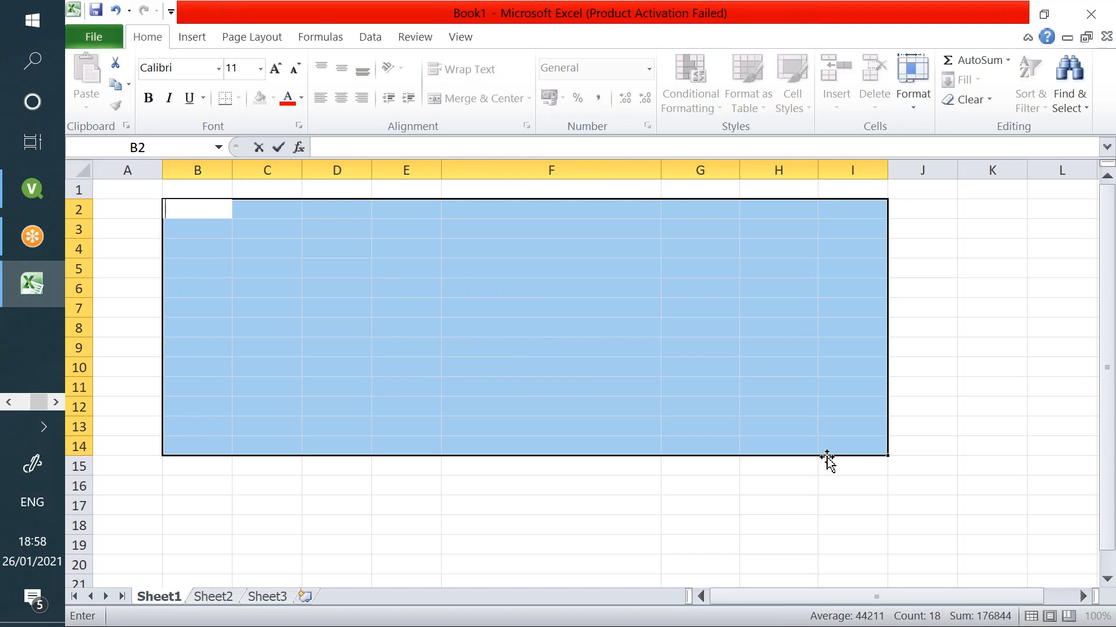
click(32, 189)
click(180, 38)
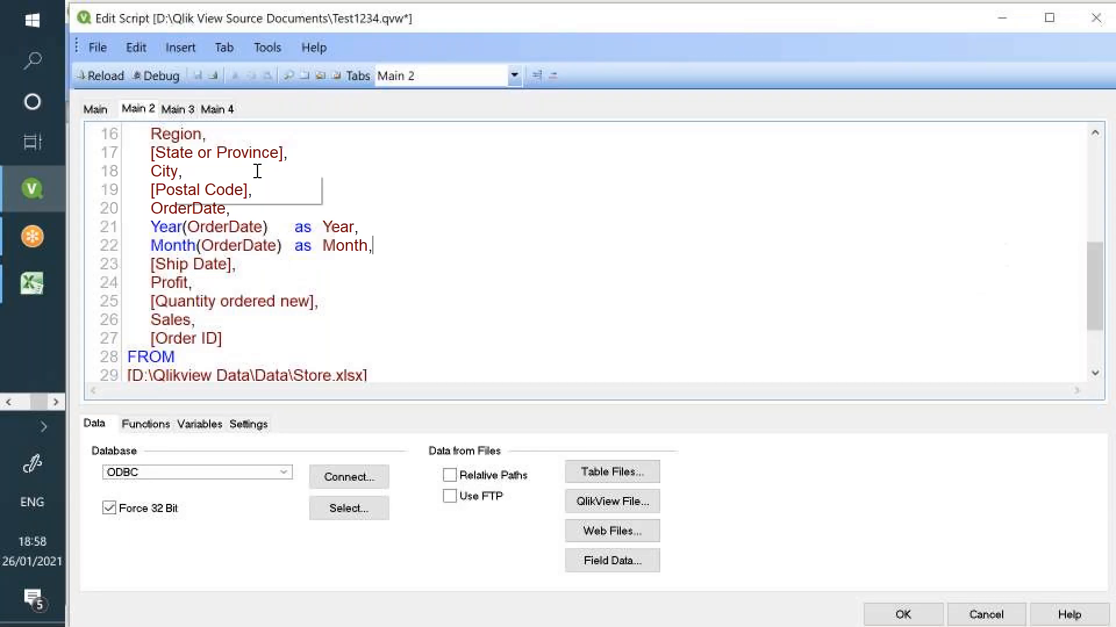
- In Main 3, insert an inline Section Access table with ACCESS, USERID and PASSWORD, leaving out OMIT
click(178, 110)
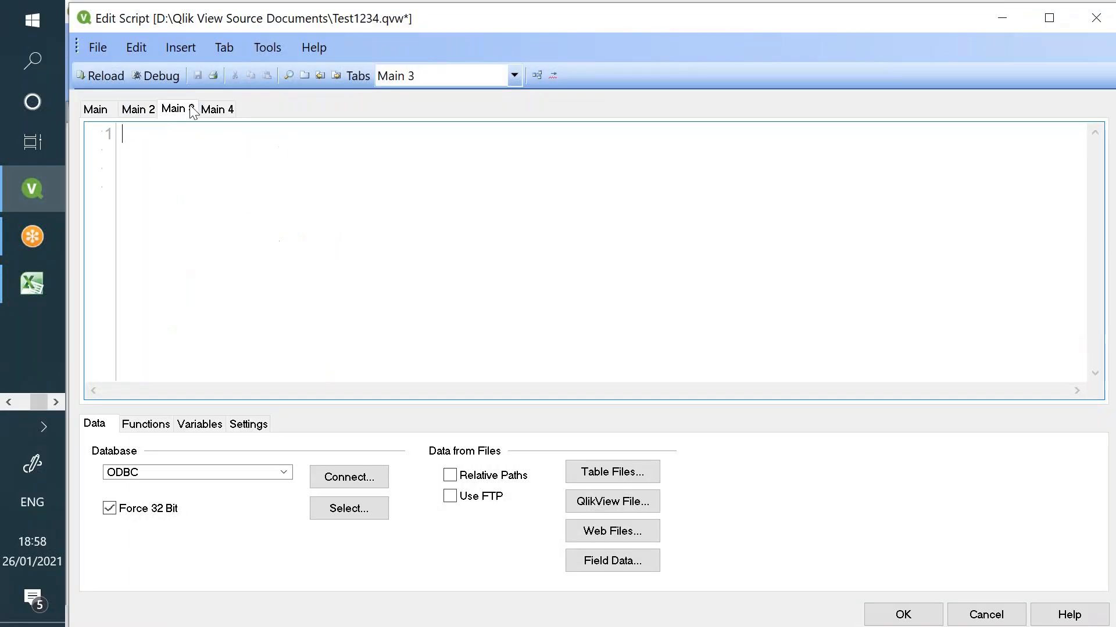
click(185, 51)
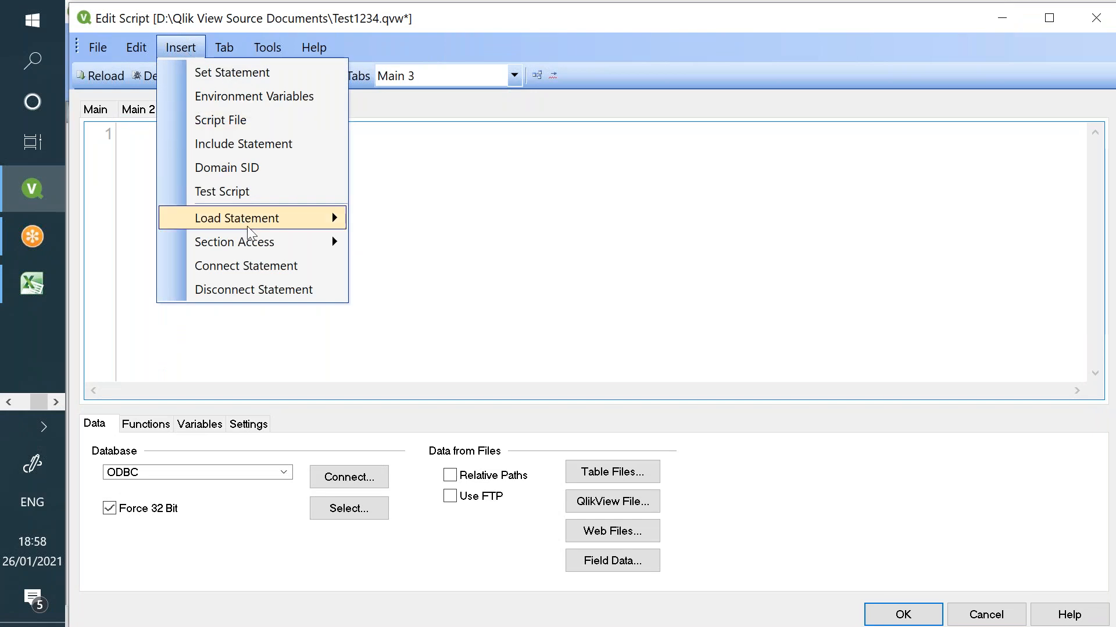
mouse_move(258, 244)
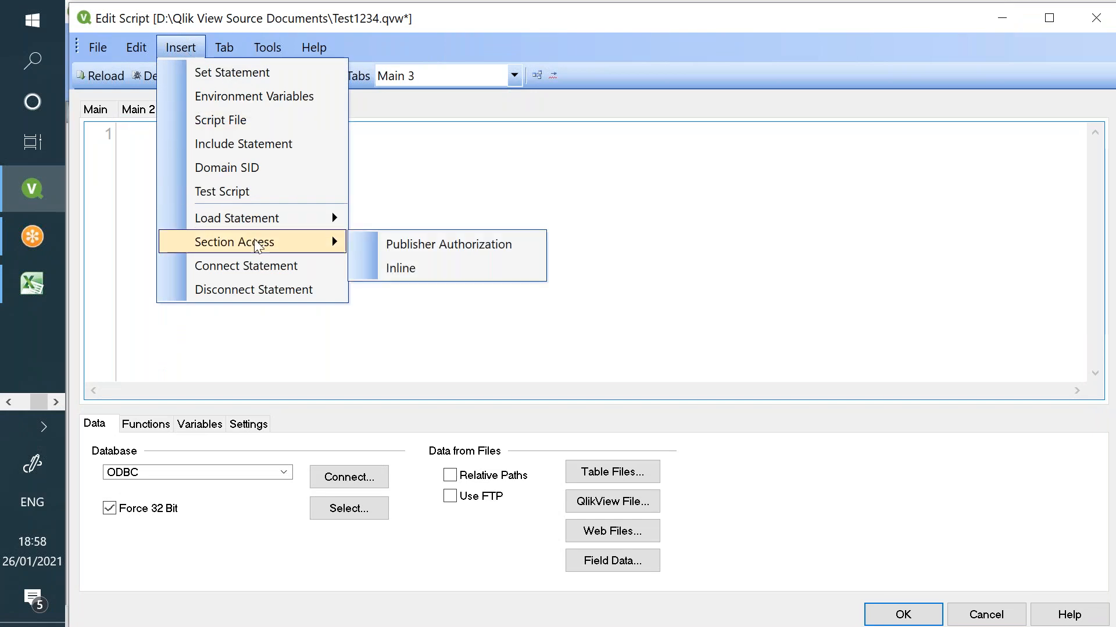
click(417, 277)
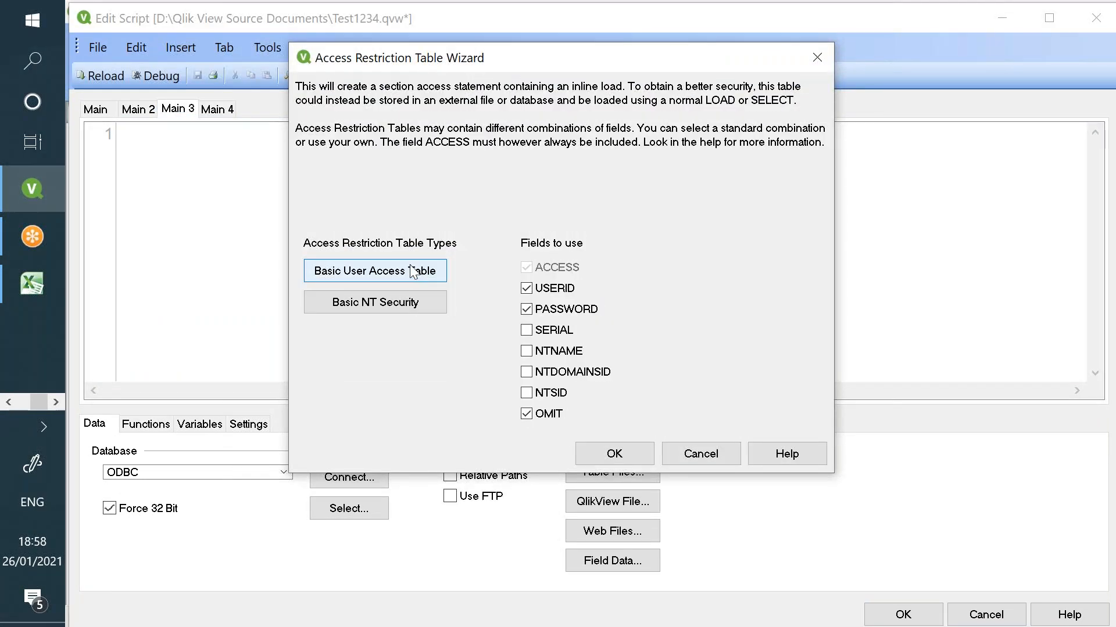
click(525, 414)
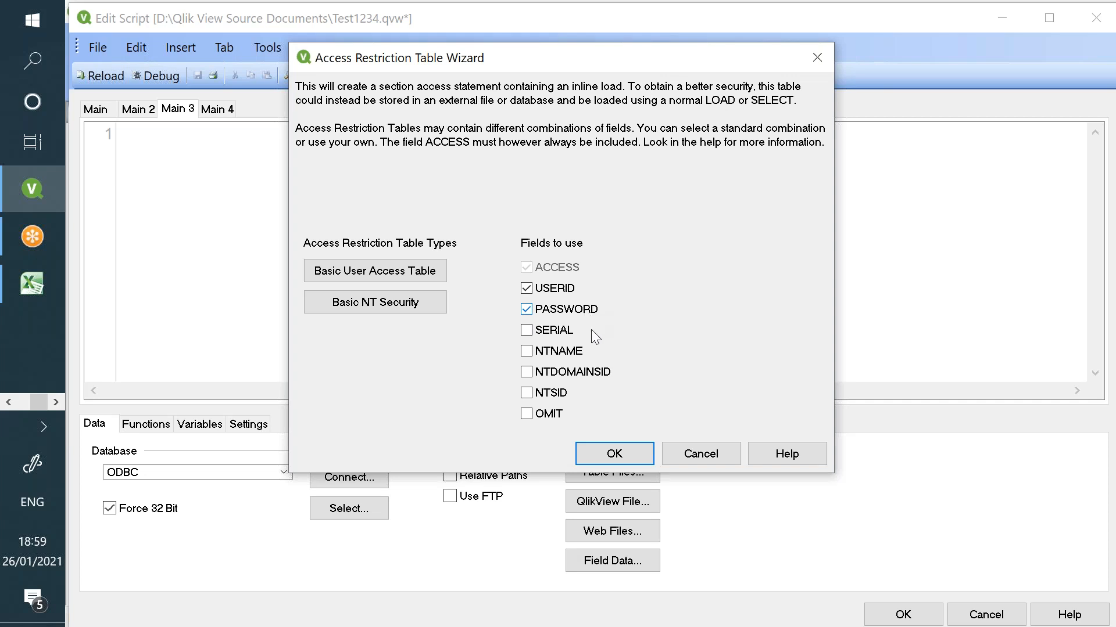
click(632, 448)
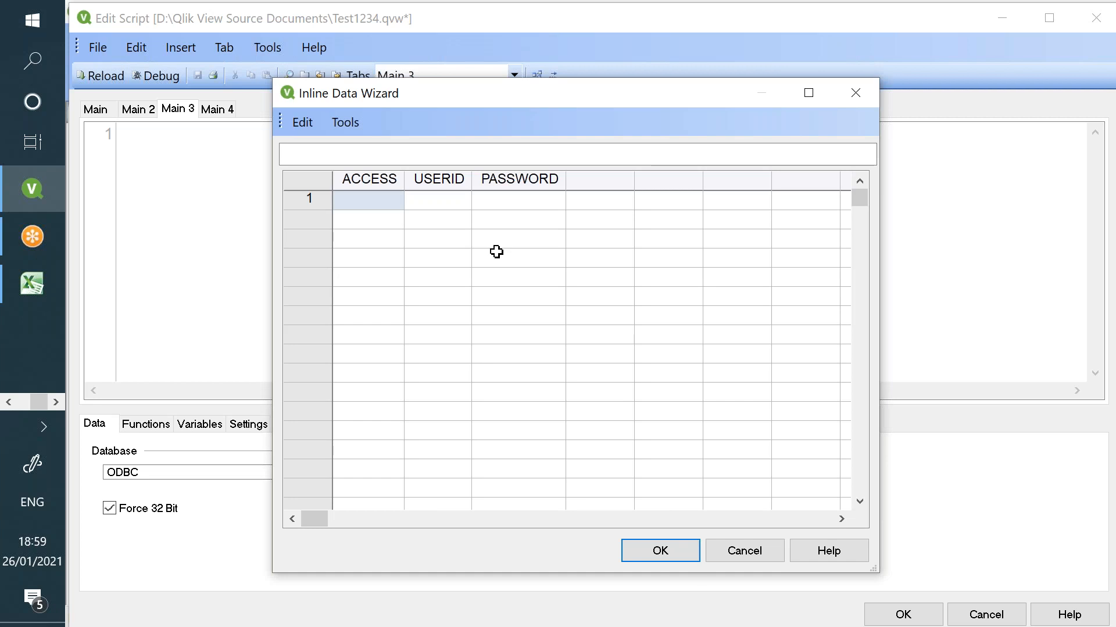
- Fill the ACCESS column with ADMIN in row 1 and USER in rows 2–5
text(ADMIN)
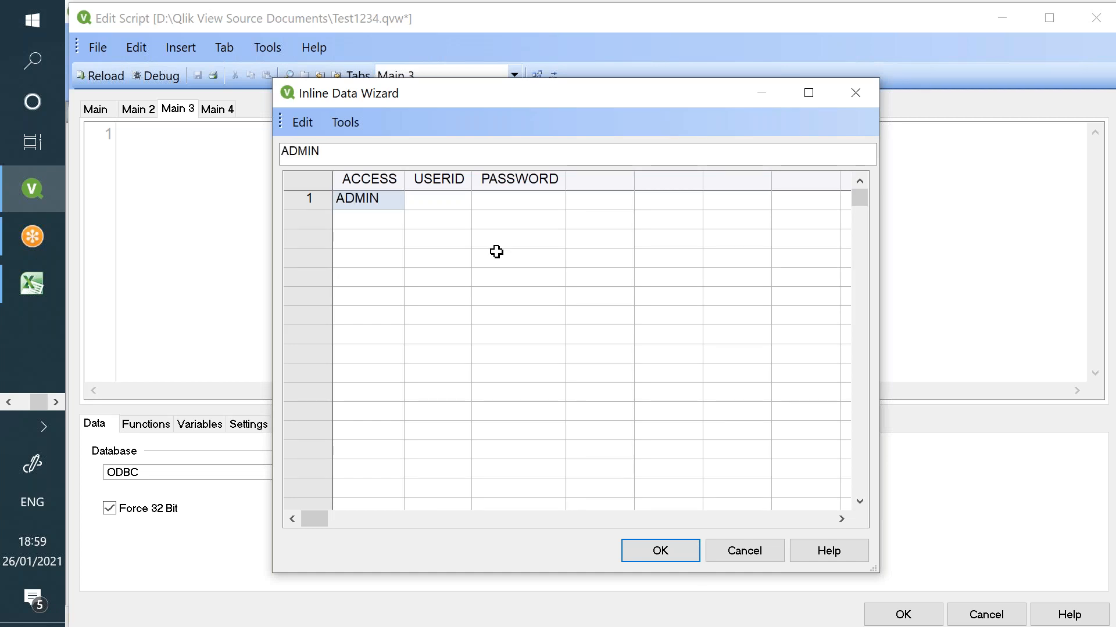
key(Return)
text(USER)
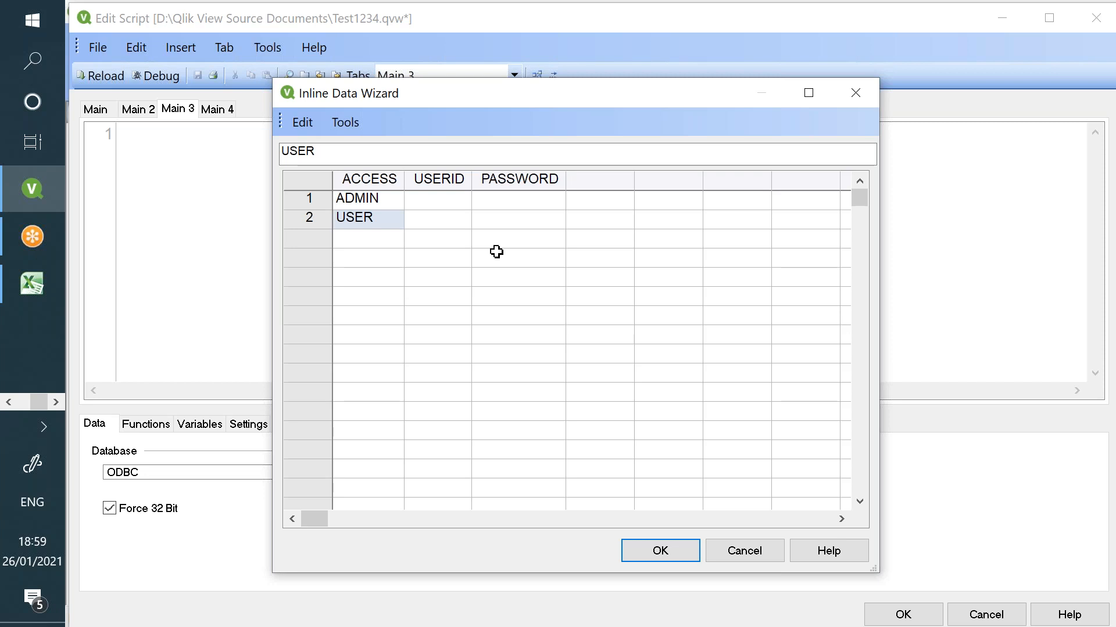
key(Return)
text(USER)
key(Return)
text(USER)
key(Return)
text(US)
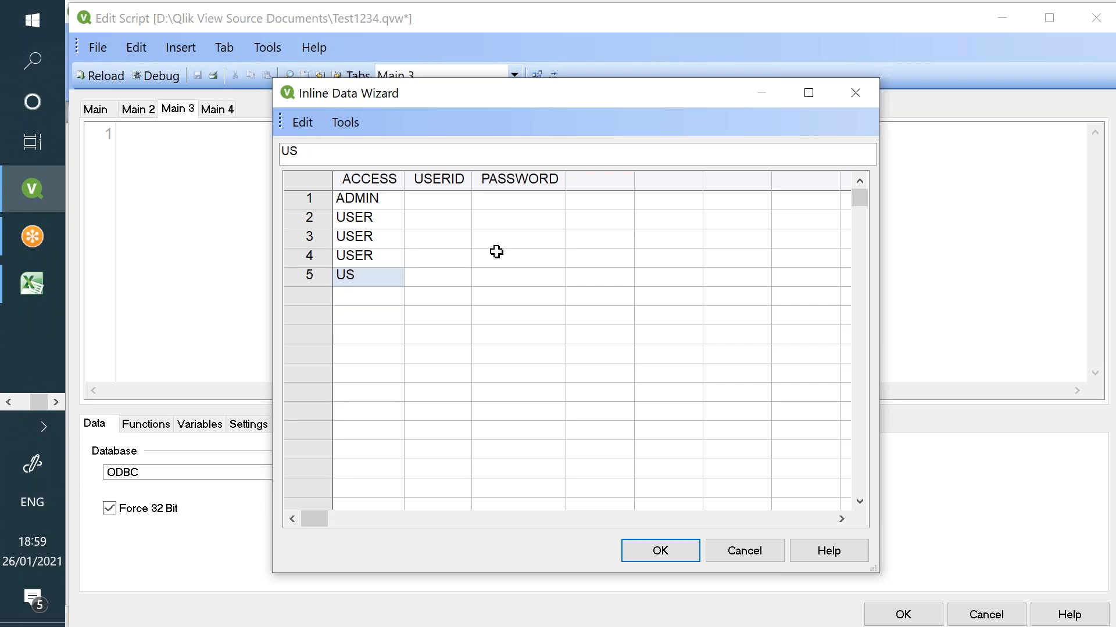
text(ER)
key(Return)
- Enter the five user IDs in the USERID column and clear the stray sixth row
click(444, 199)
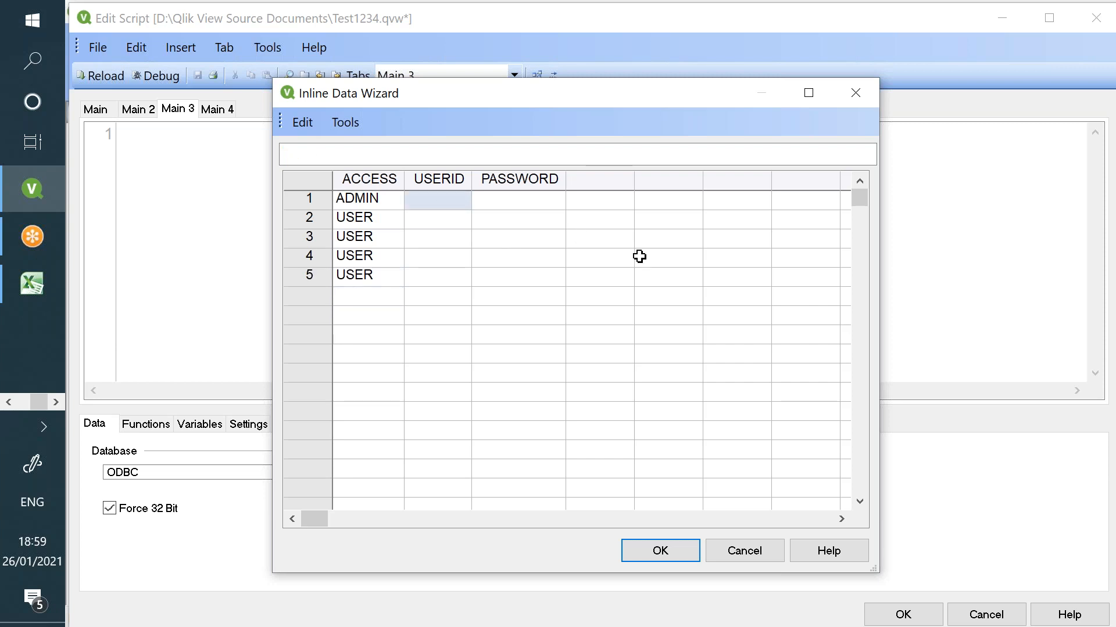
text(VISHNU)
key(Return)
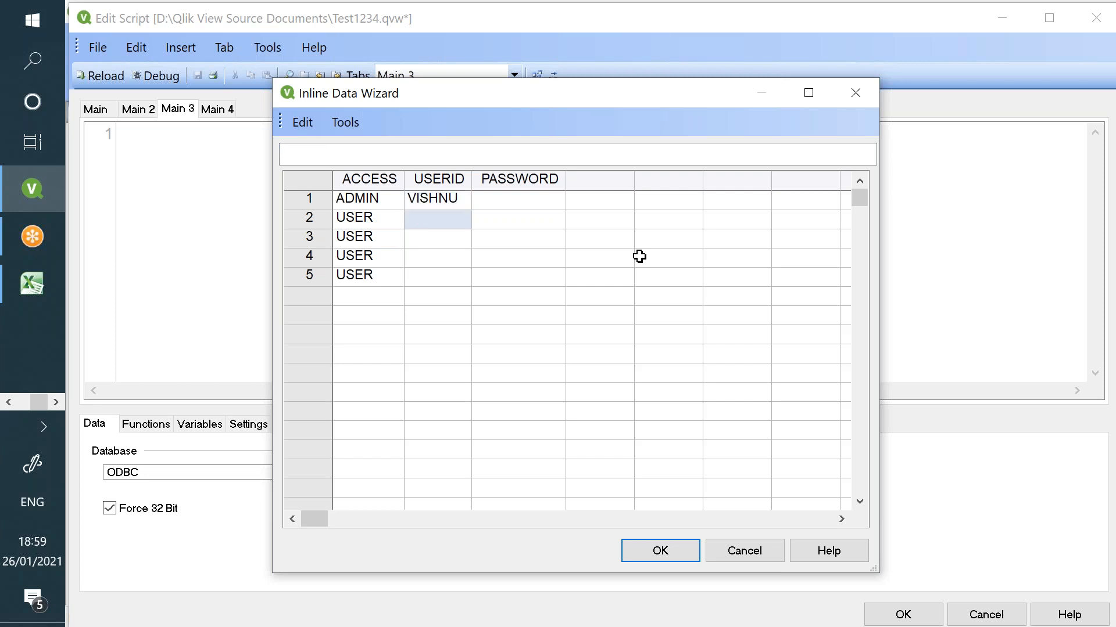
text(RAJI)
key(Return)
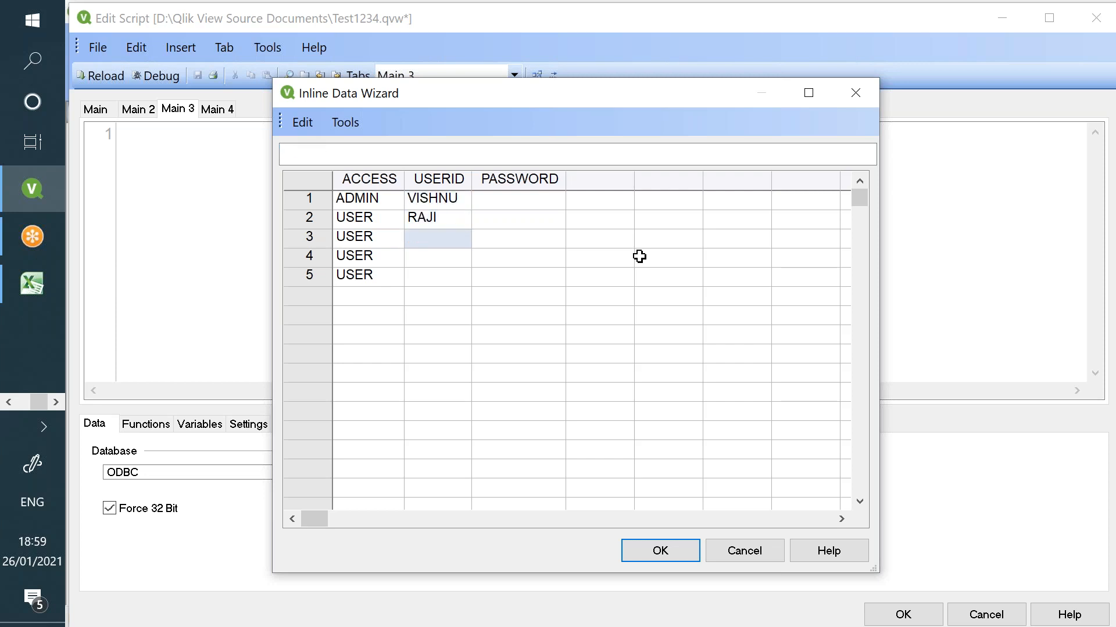
text(HARSHI)
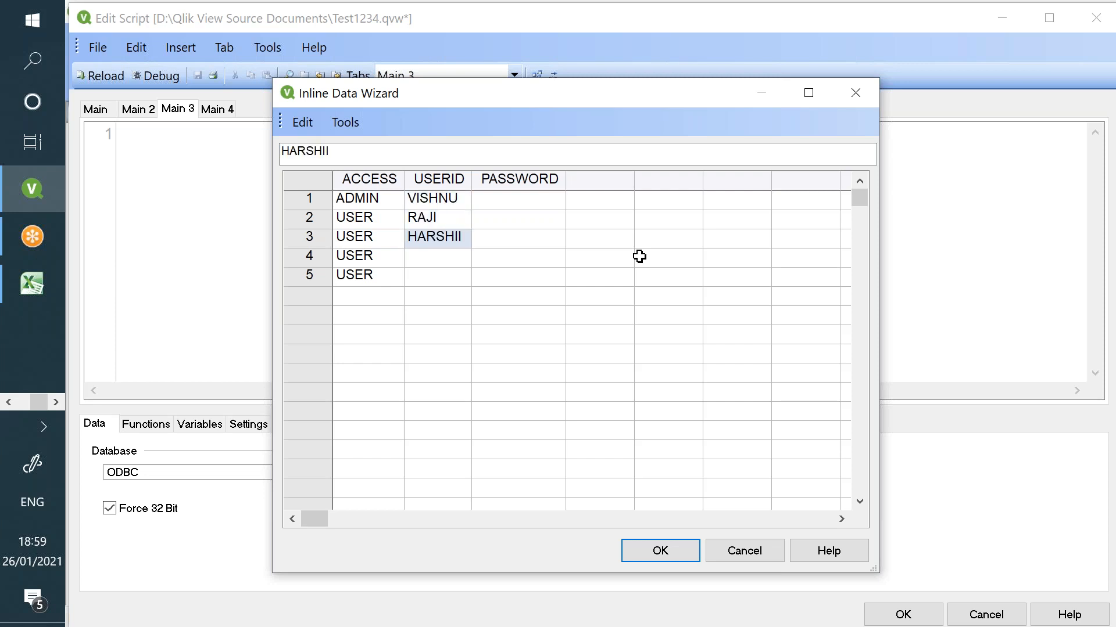
text(NI)
key(Return)
text(VINOD)
key(Return)
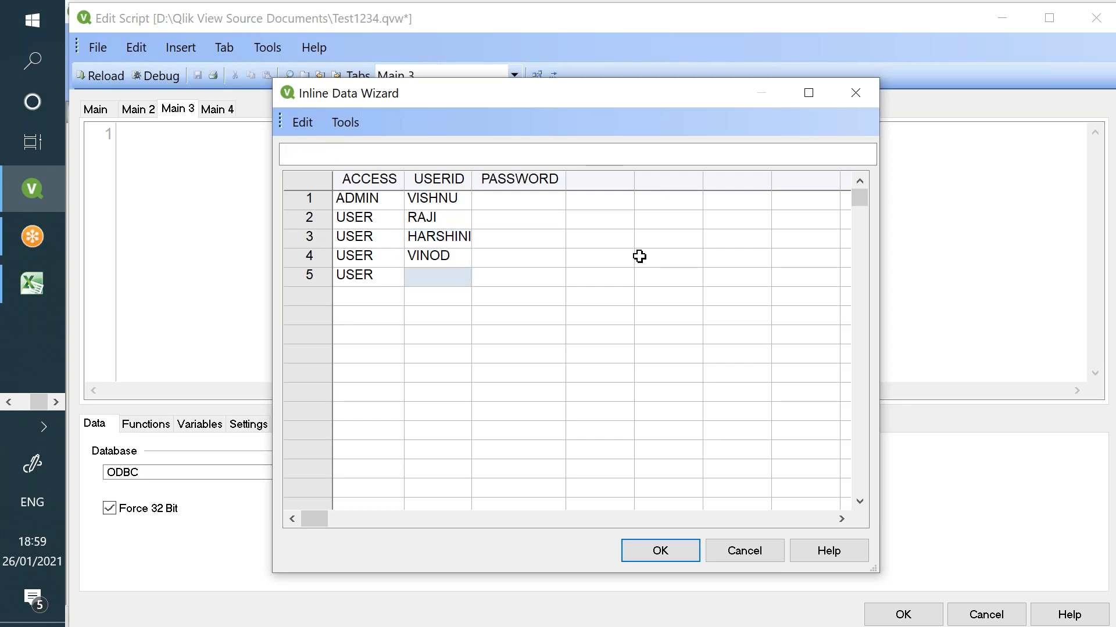
text(YASHWANT)
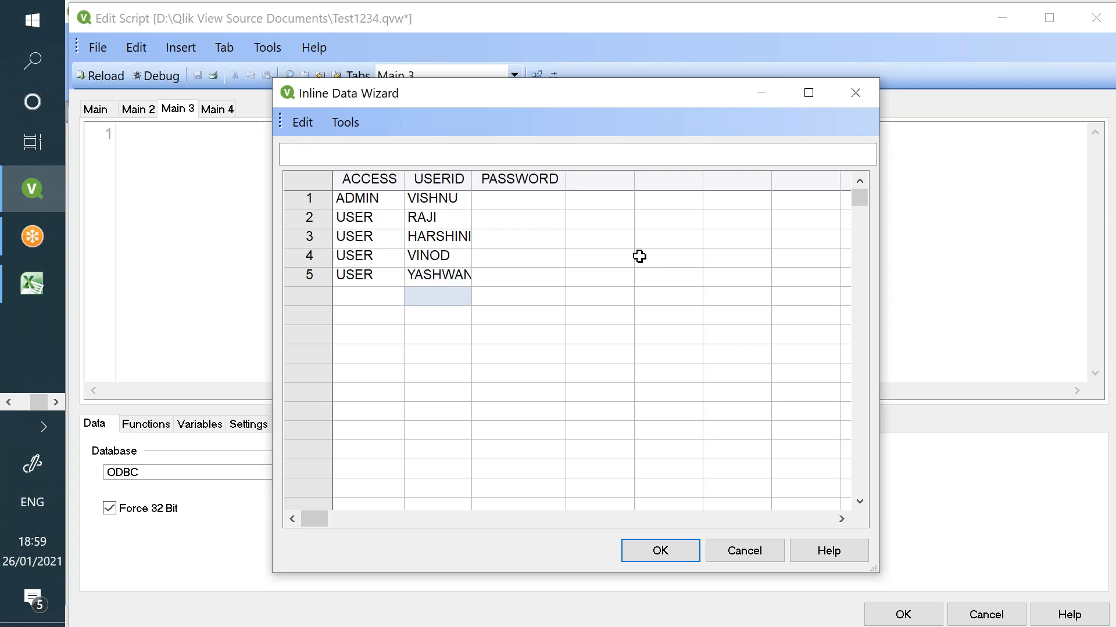
text(GOWTHAM)
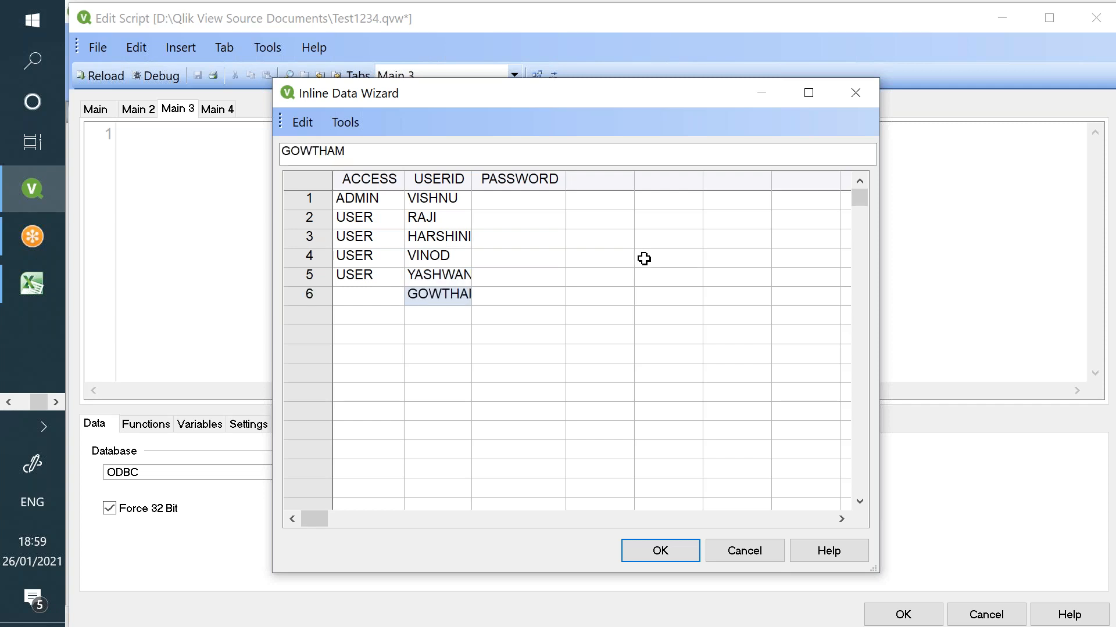
click(347, 295)
text(USER)
drag(430, 297, 483, 301)
key(Delete)
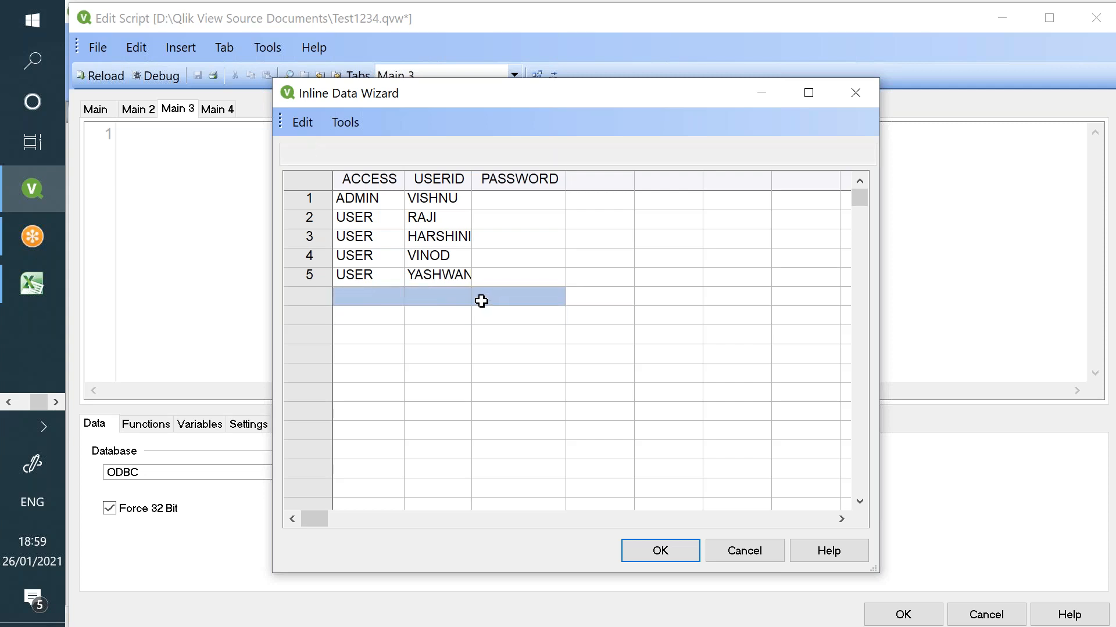
- Give every row the shared password in the PASSWORD column and accept the access table
click(515, 216)
click(517, 201)
text(12345)
key(Return)
text(12)
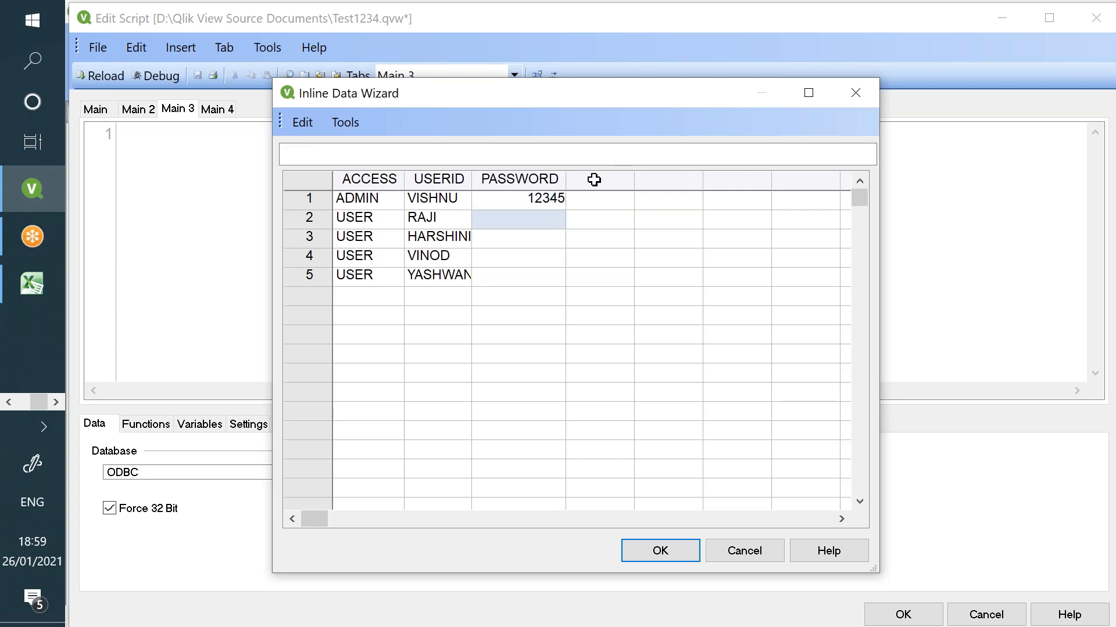
text(345)
key(Return)
text(12345)
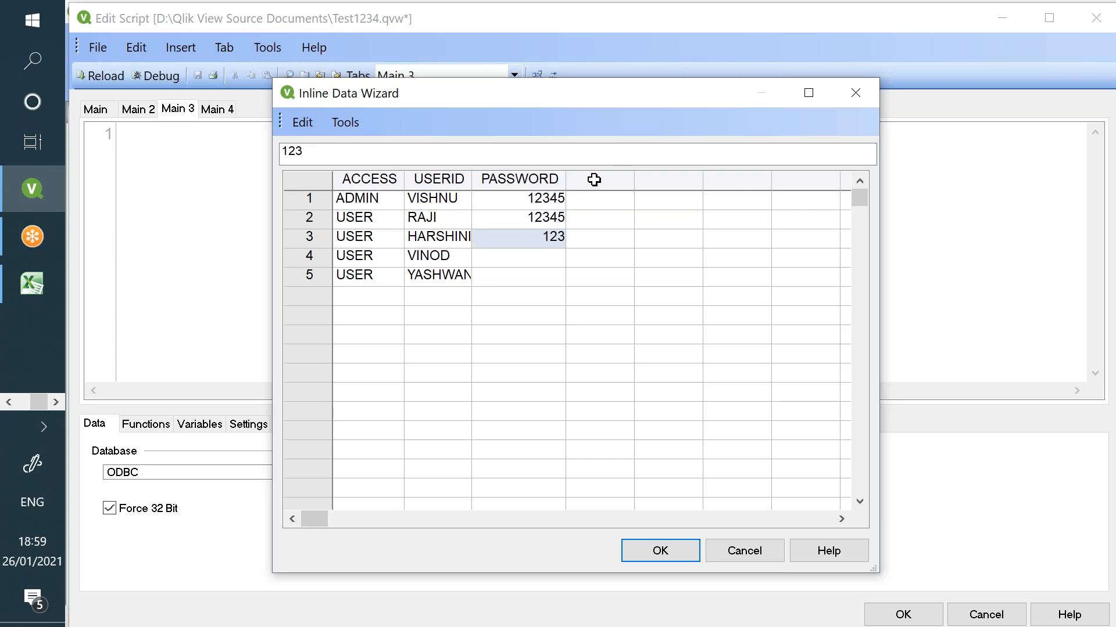
key(Return)
text(12345)
key(Return)
text(12345)
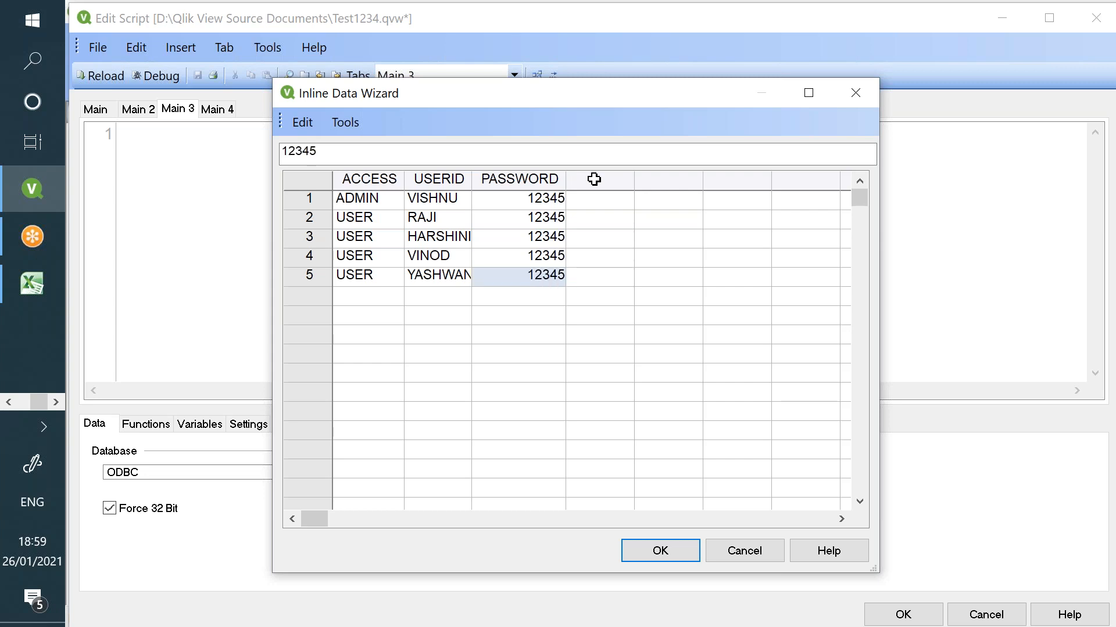
click(661, 555)
- Review the Section Access, LOAD INLINE and Section Application lines and add blank lines after them
drag(263, 135, 127, 138)
drag(299, 303, 130, 305)
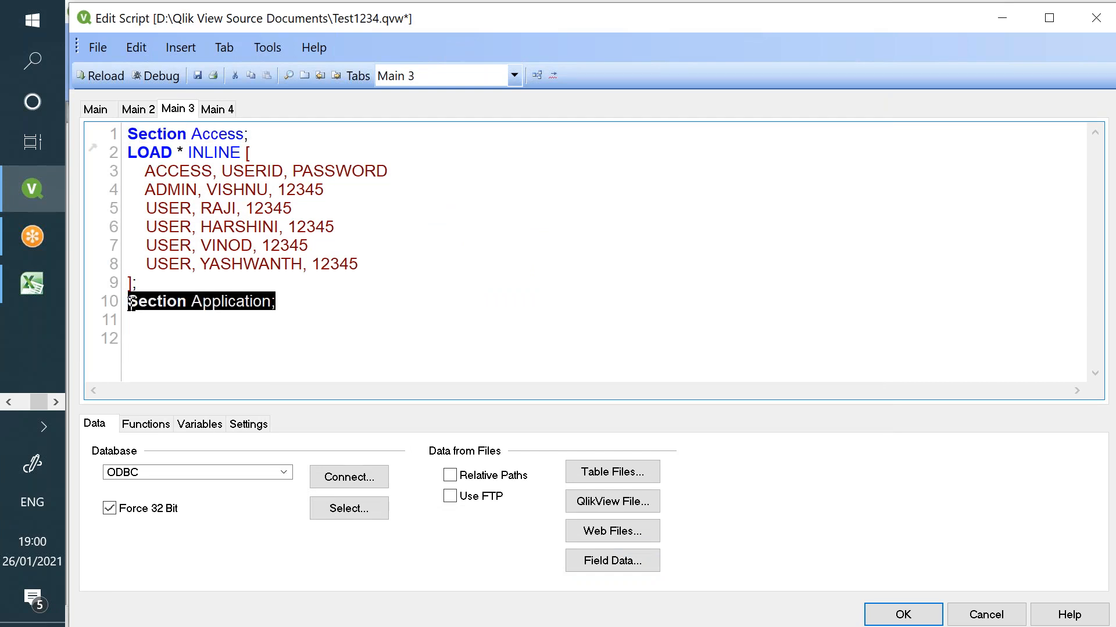
drag(129, 150, 363, 284)
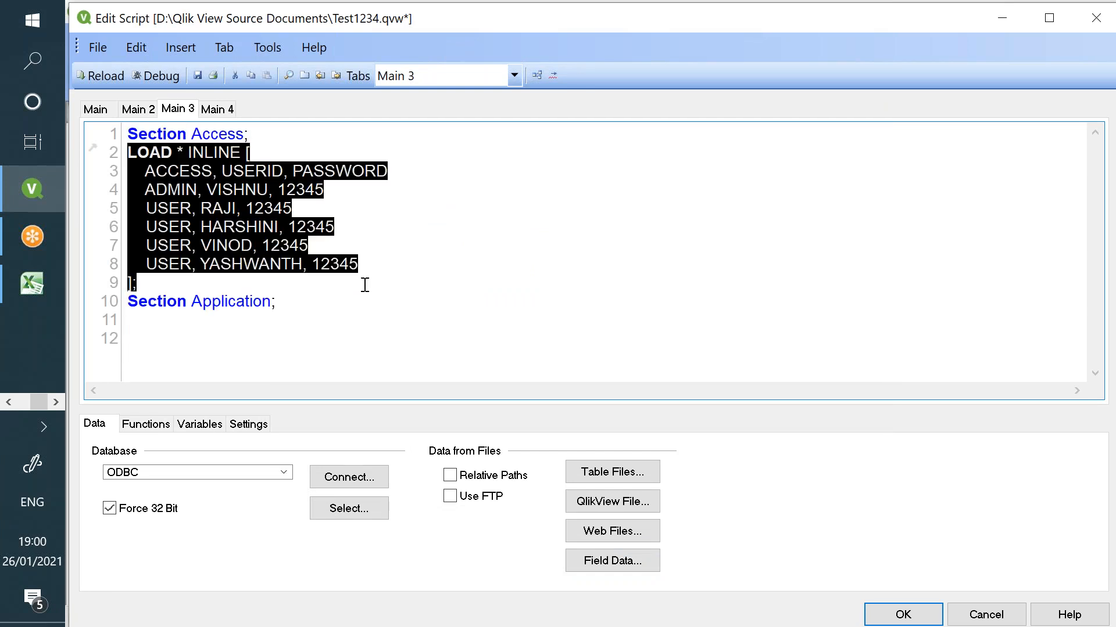
click(335, 308)
key(Return)
key(Return)
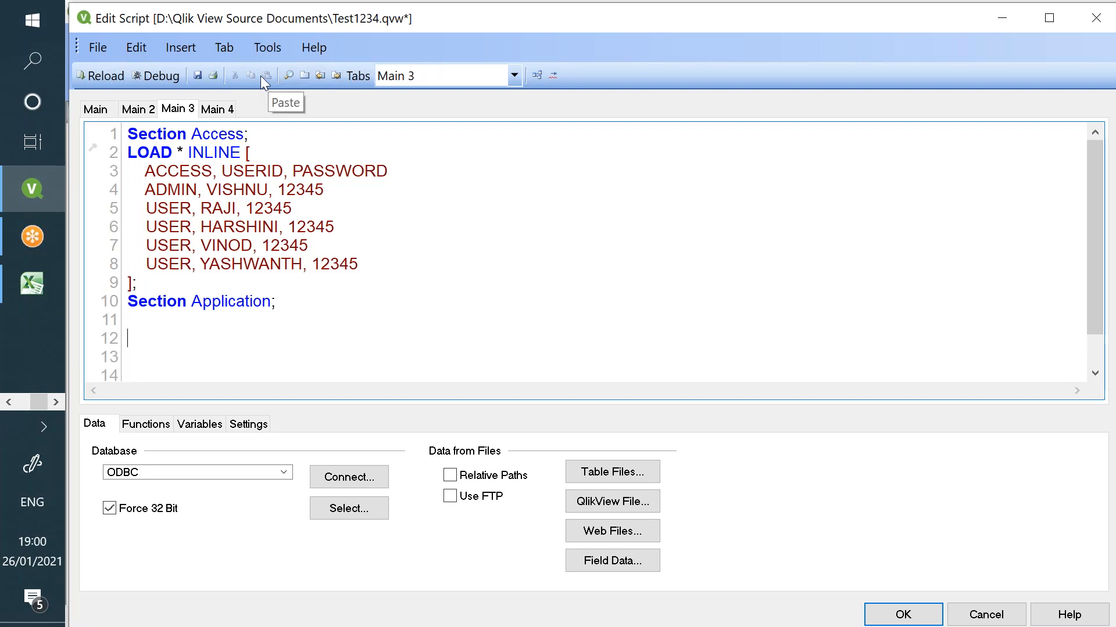
- Dismiss the Insert menu unused and switch to the blank Excel workbook
click(201, 49)
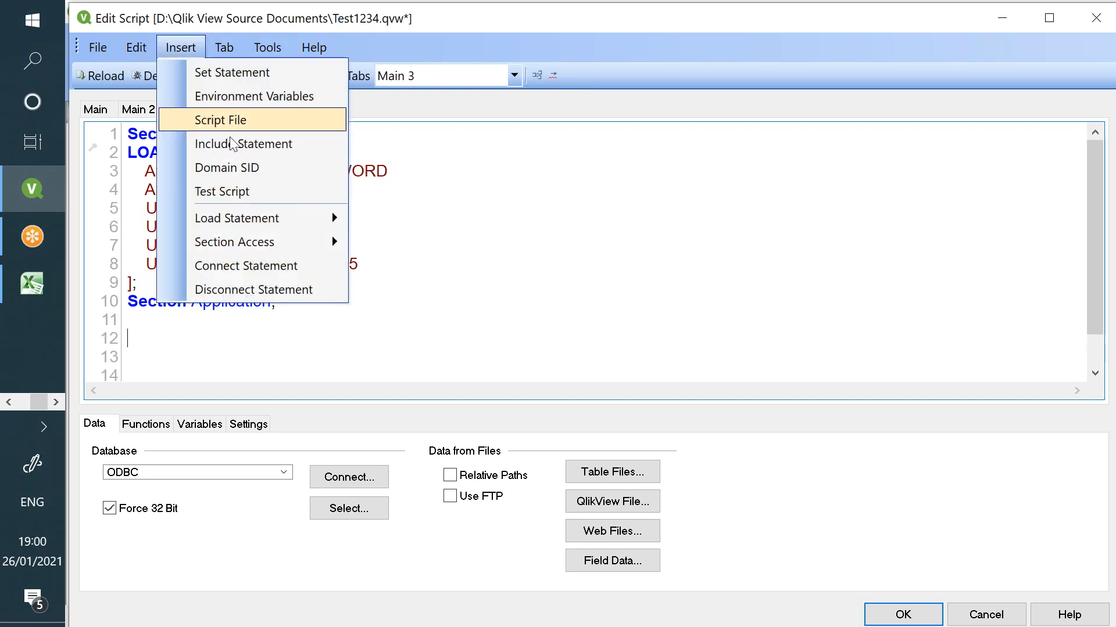
click(36, 289)
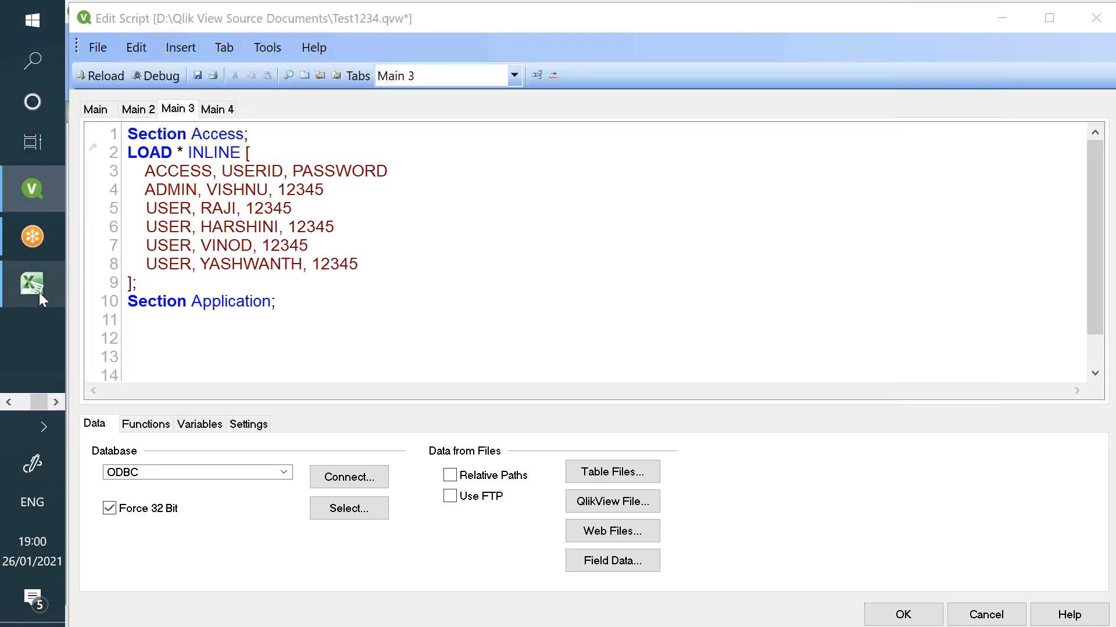
click(36, 288)
click(264, 314)
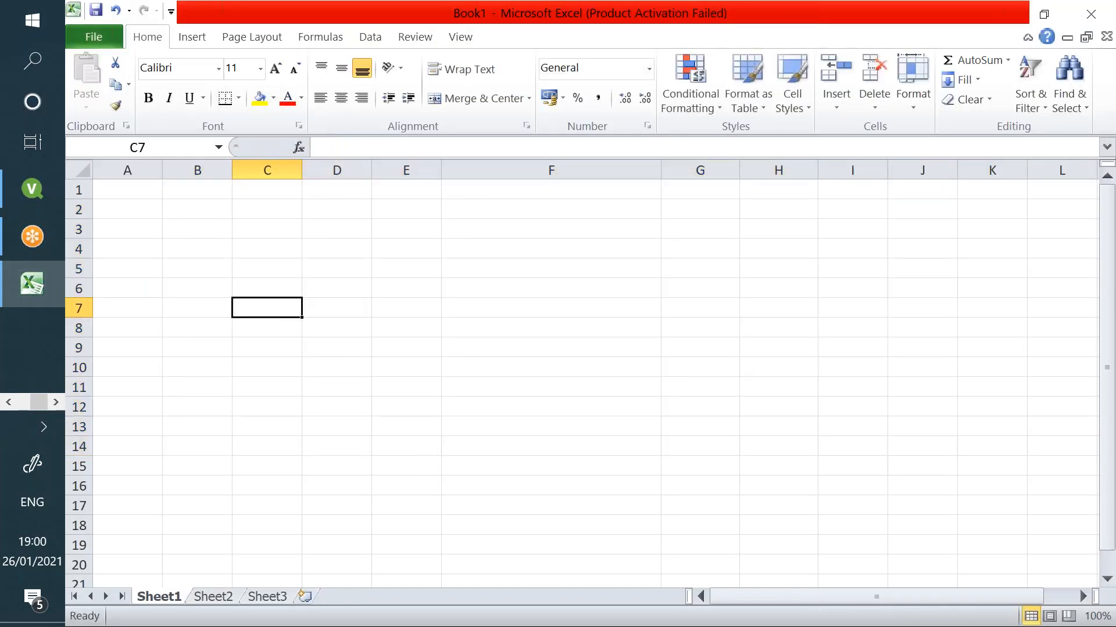
- Return to the QlikView script and reveal the Insert > Section Access options
click(275, 271)
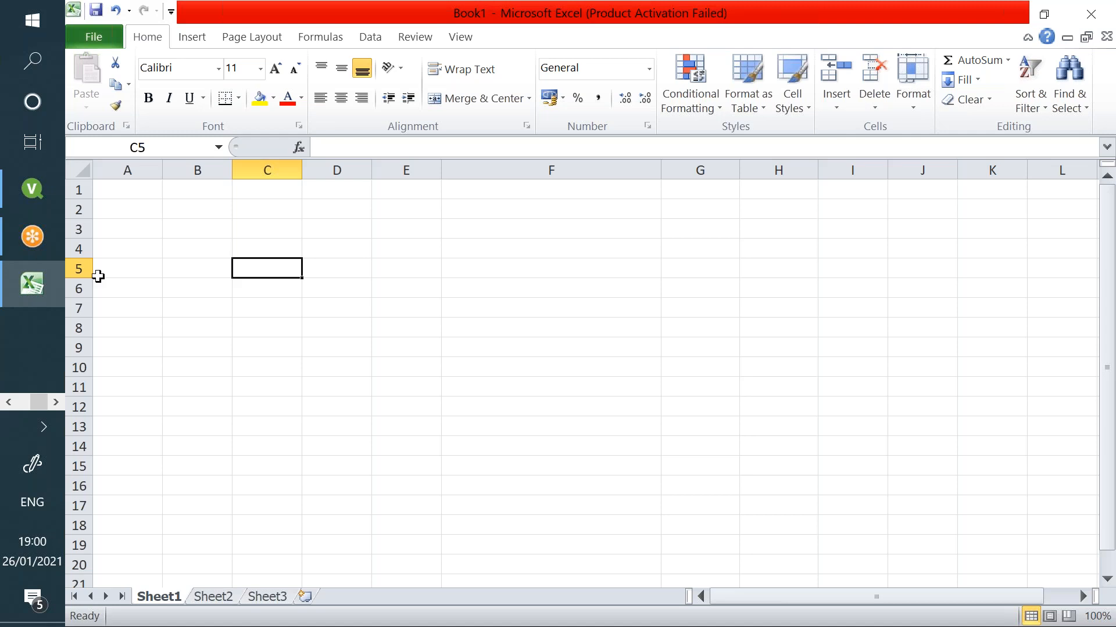
click(33, 174)
click(190, 50)
mouse_move(296, 239)
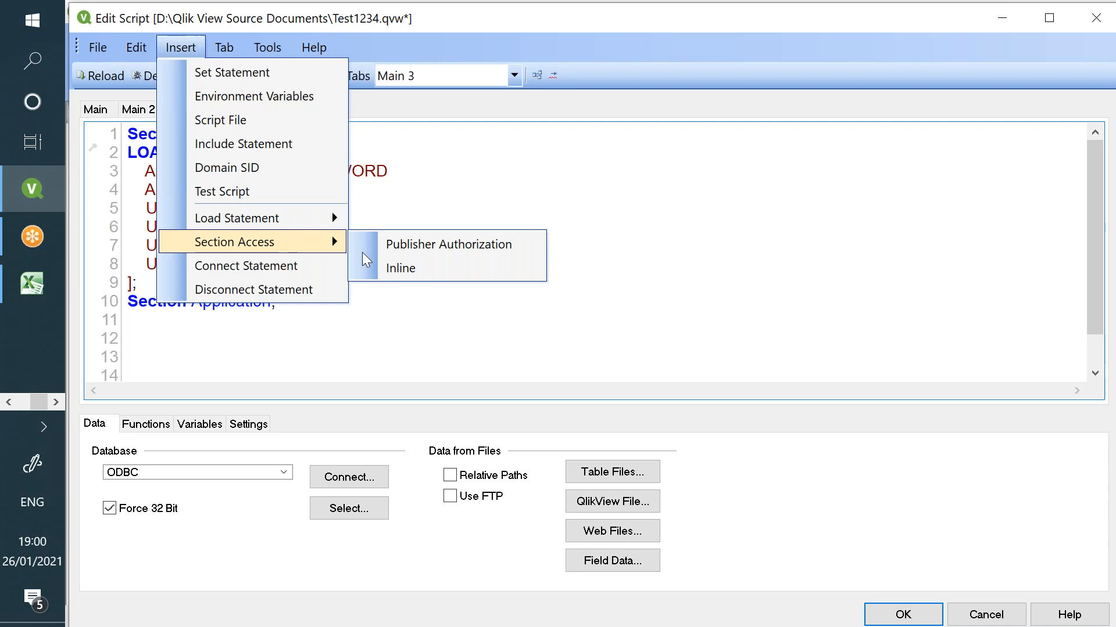
click(402, 269)
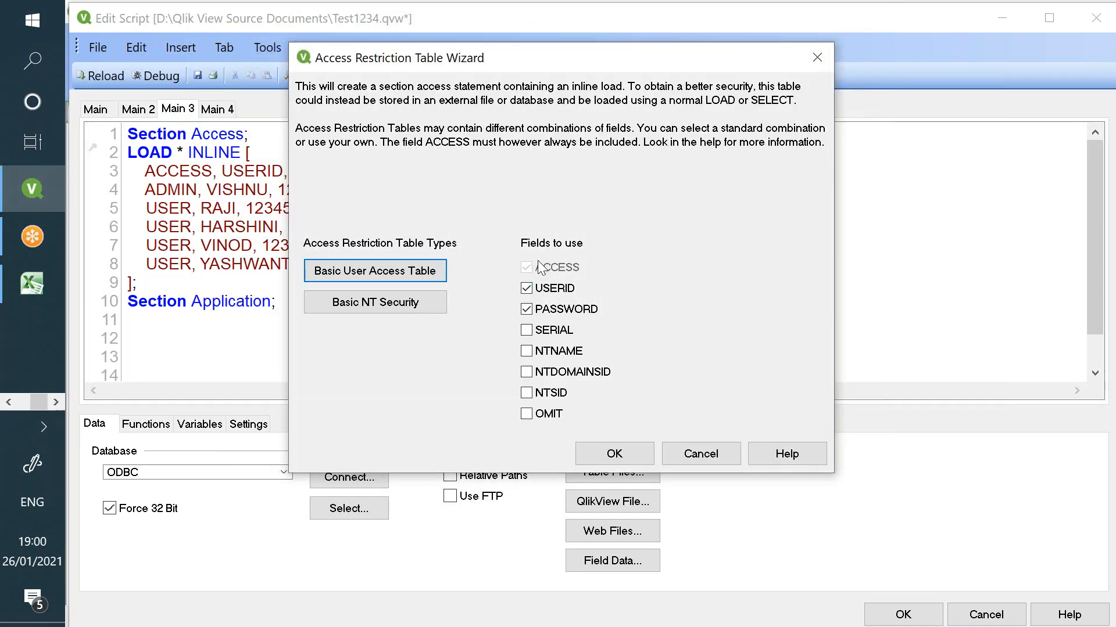
click(529, 288)
click(529, 352)
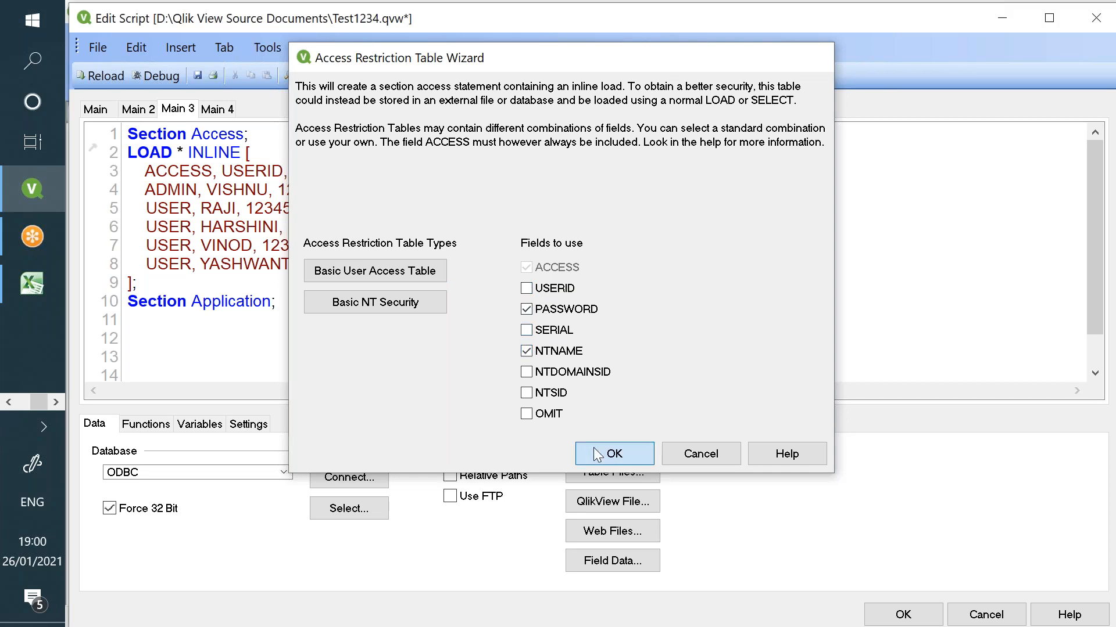
click(596, 455)
text(INVT1236)
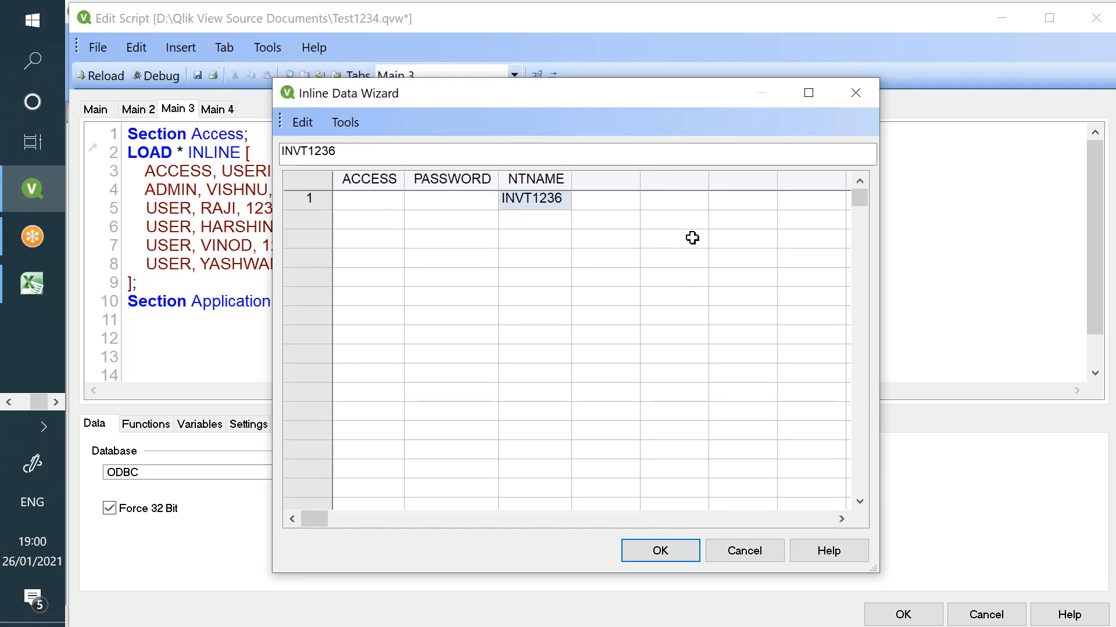
key(Return)
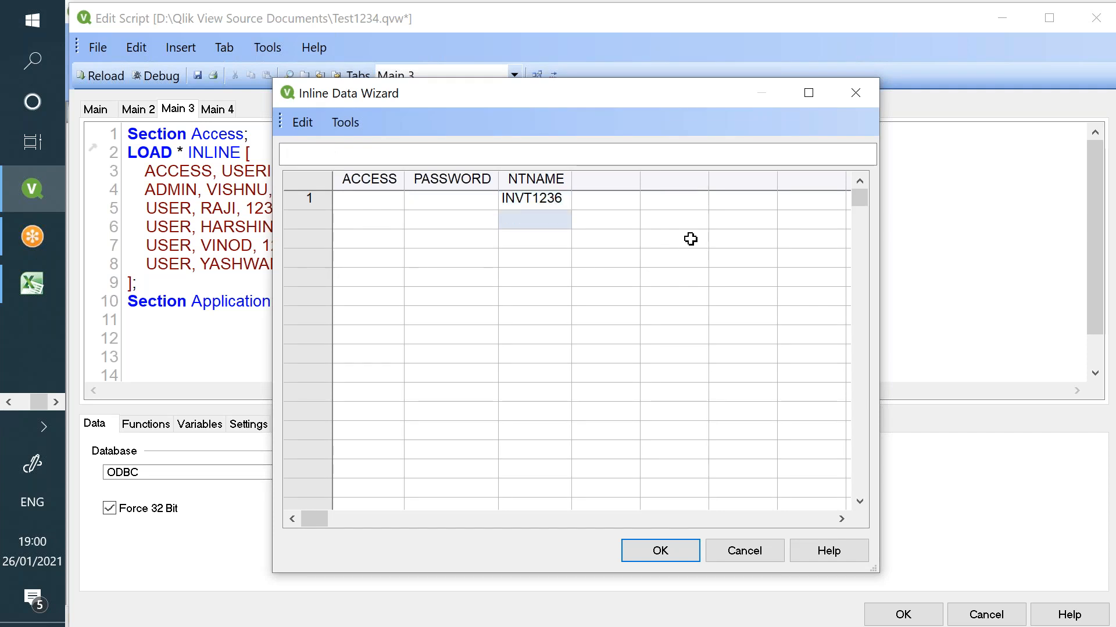
click(752, 554)
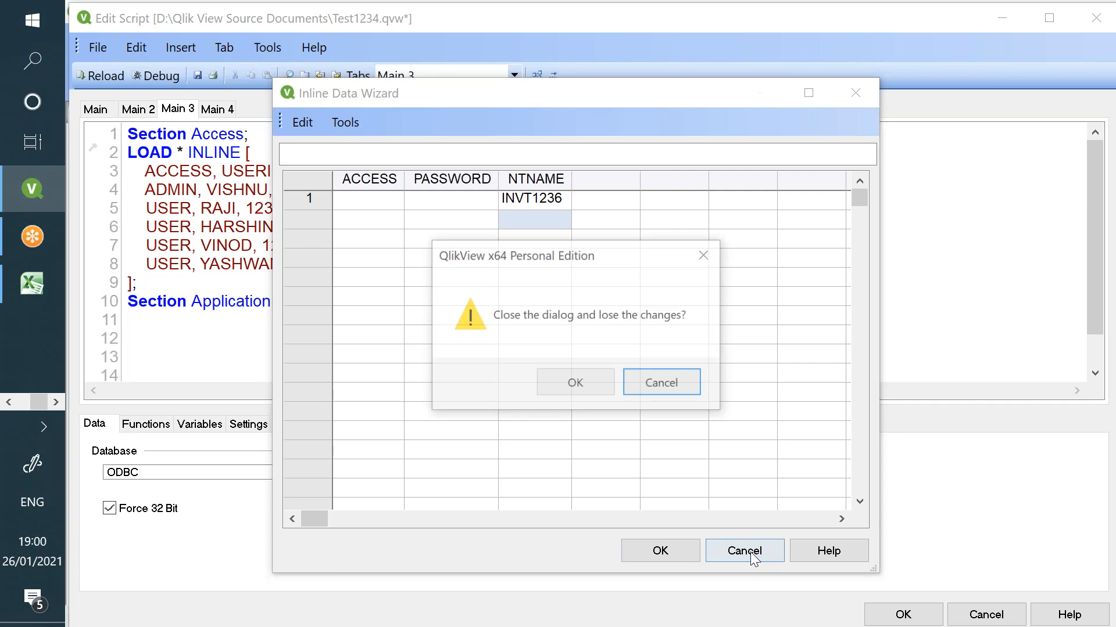
click(604, 393)
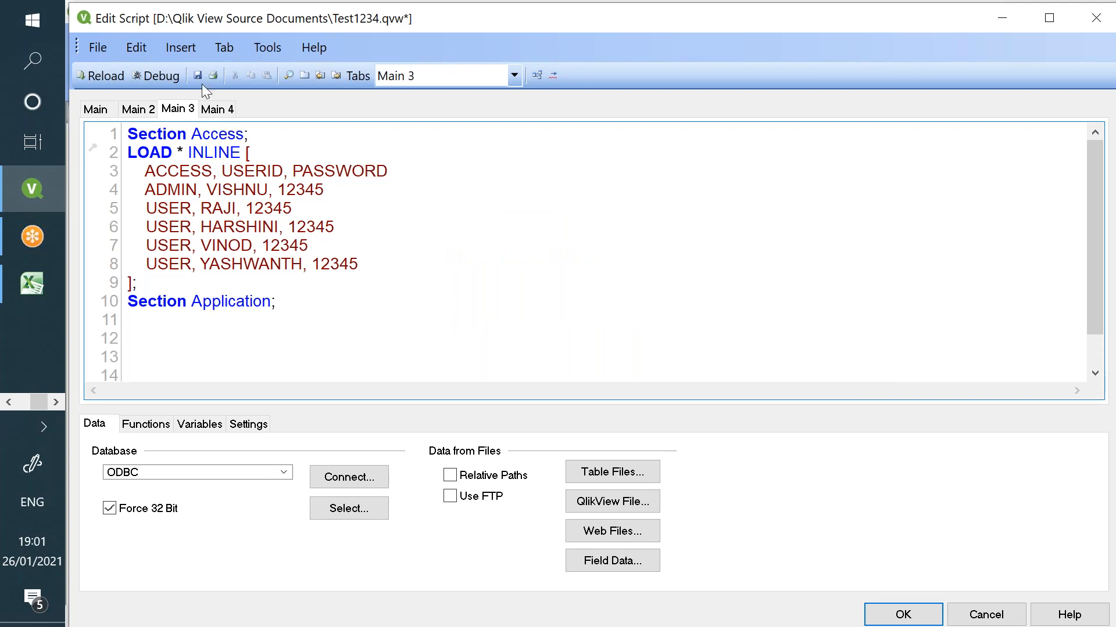
- Reload the Section Access script, dismiss the execution report, and bring up Document Properties
click(100, 75)
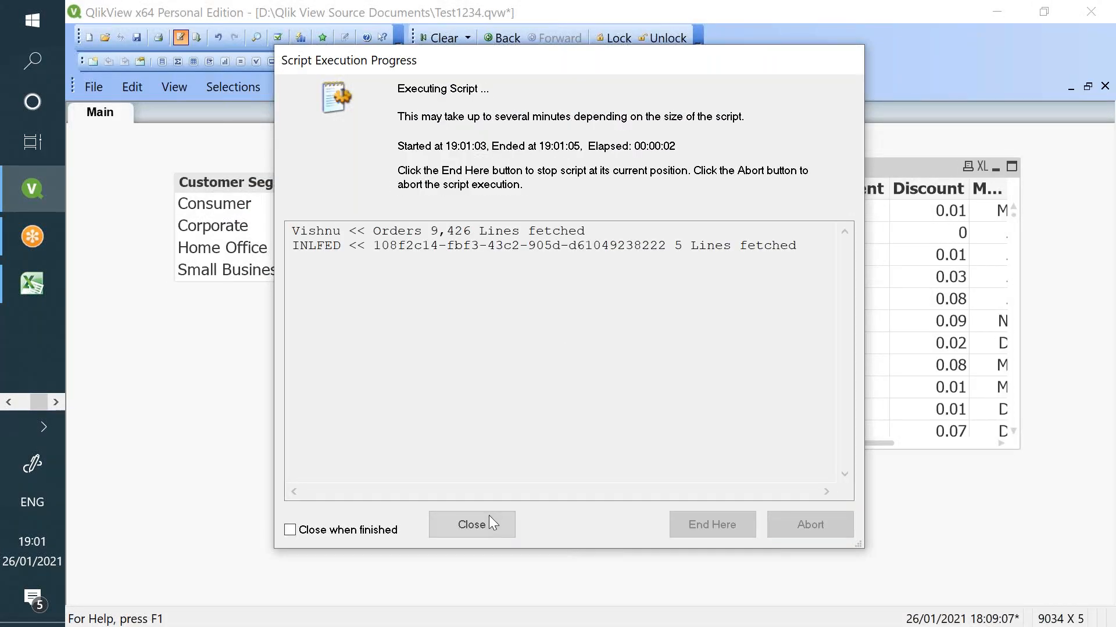
click(489, 518)
click(624, 554)
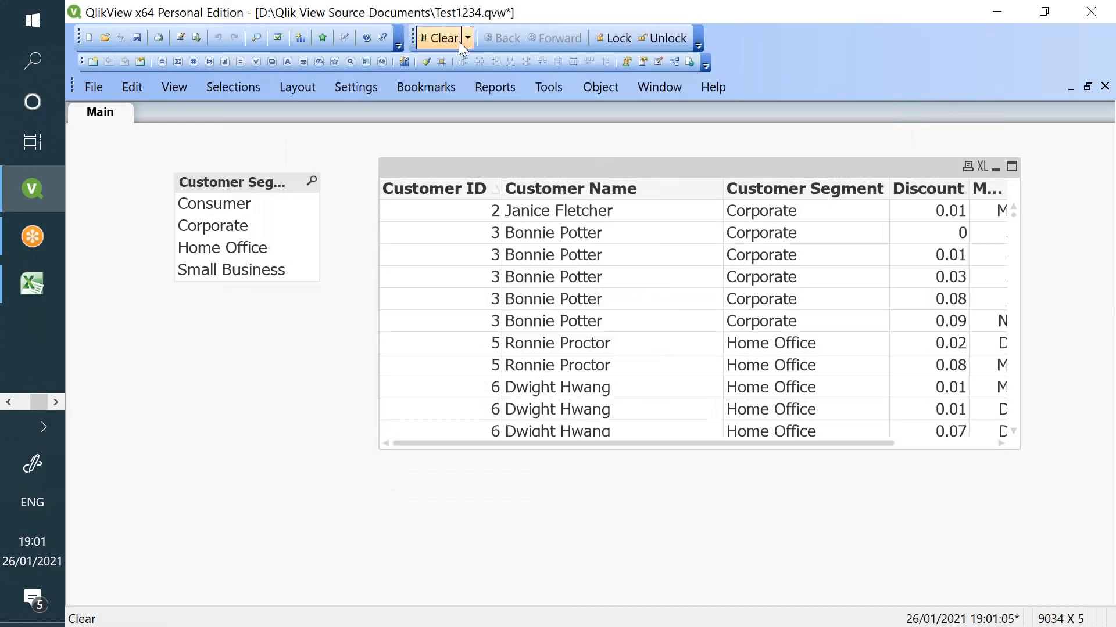
click(356, 87)
click(396, 148)
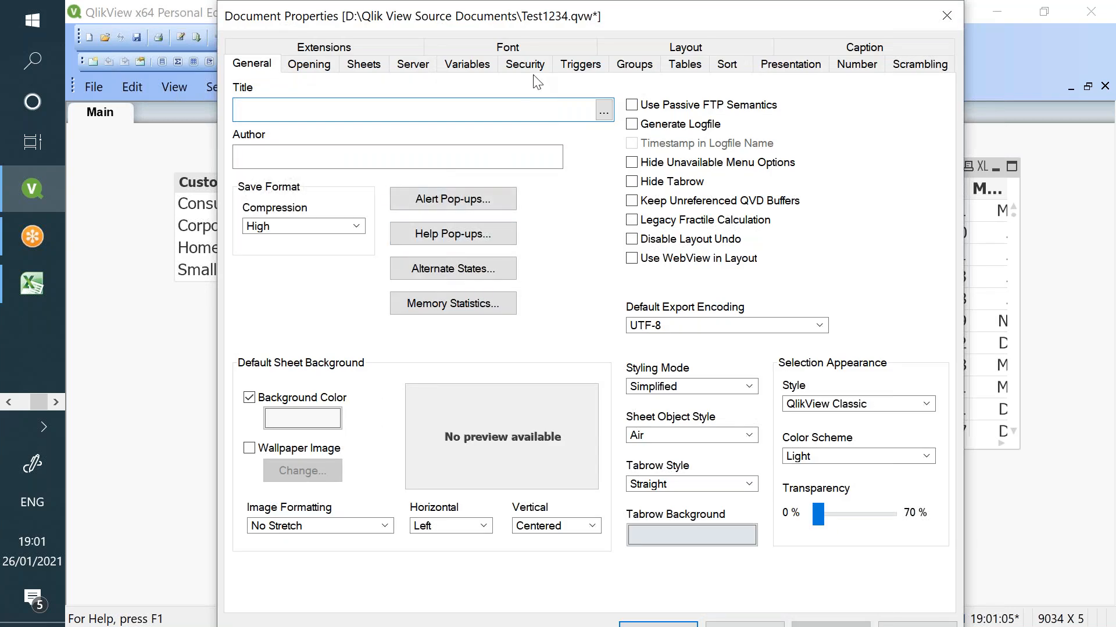
- Enable initial data reduction based on Section Access with Strict Exclusion on the Opening tab
click(318, 65)
click(238, 359)
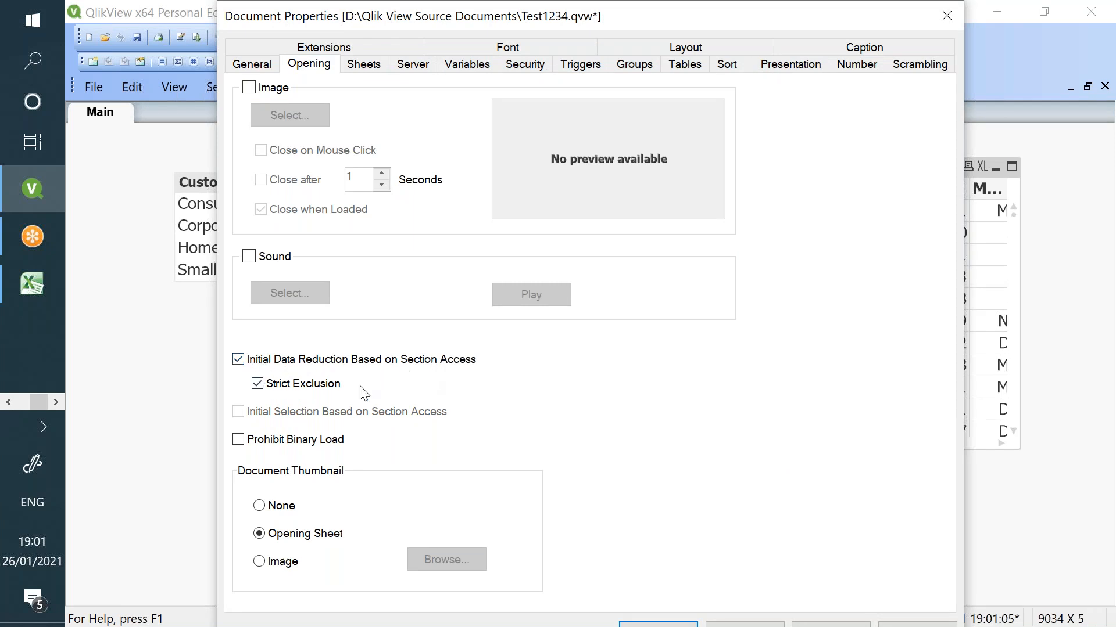
drag(488, 11, 414, 0)
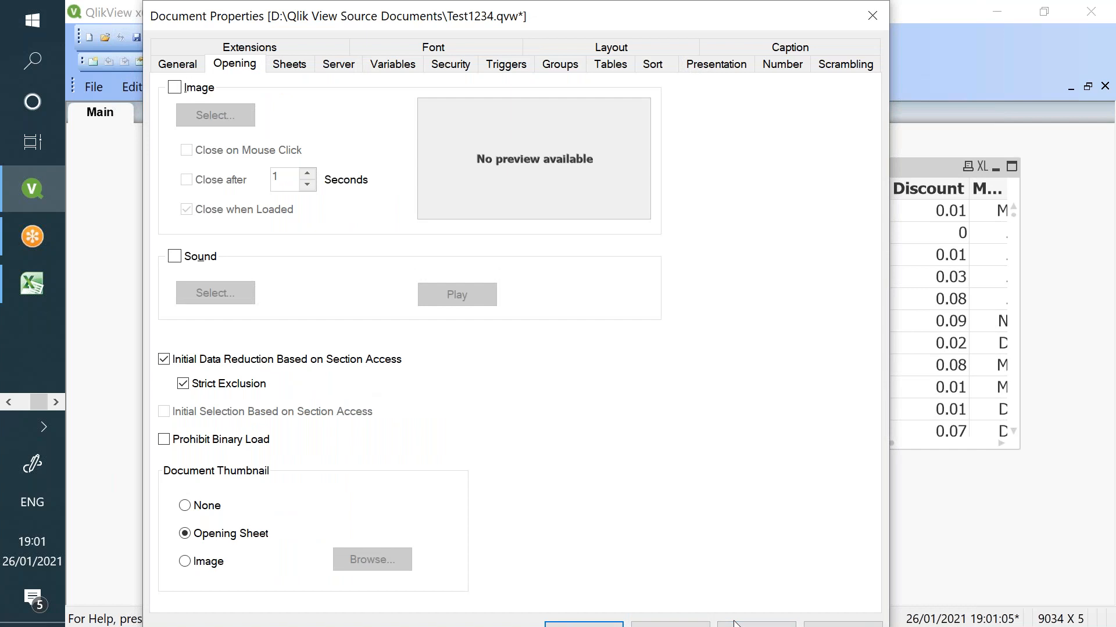
click(732, 625)
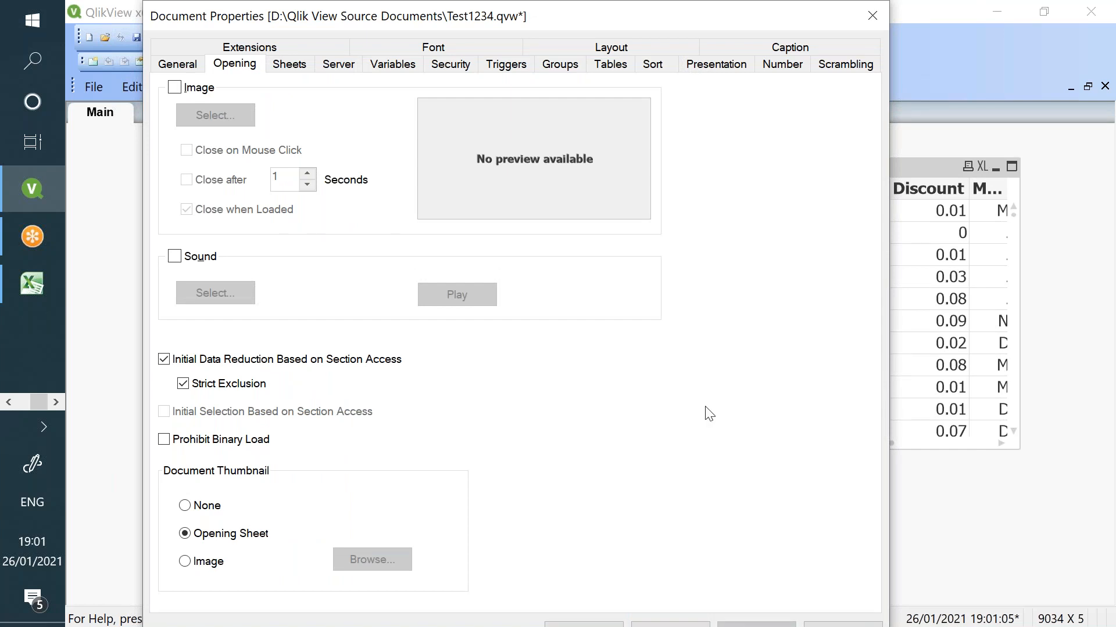
drag(576, 33, 685, 21)
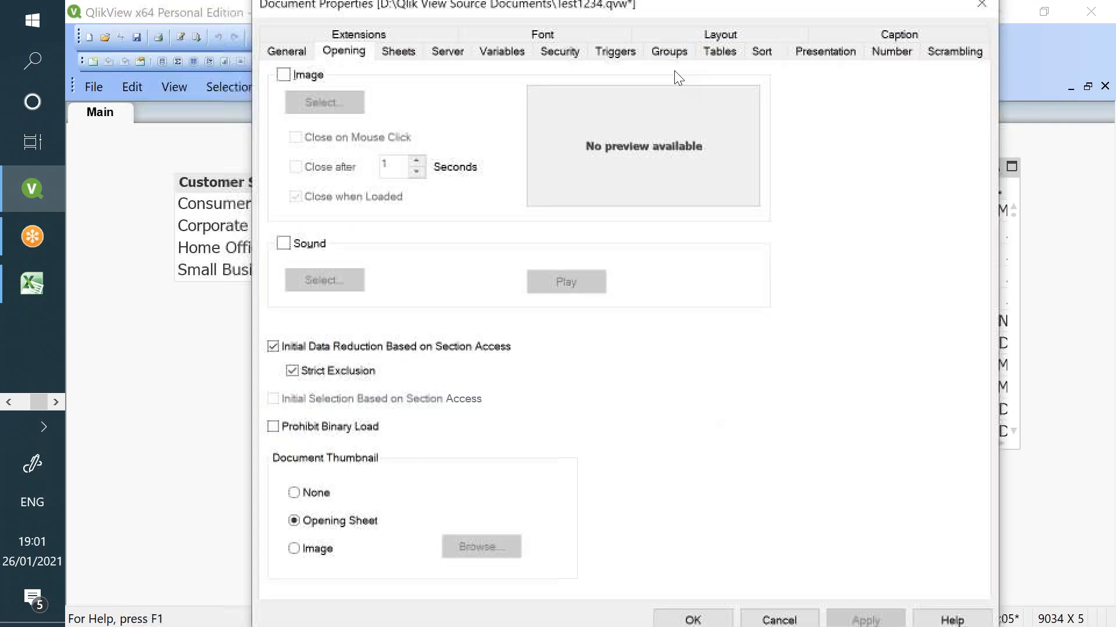
click(692, 624)
- Reload the data and save Test1234
click(196, 36)
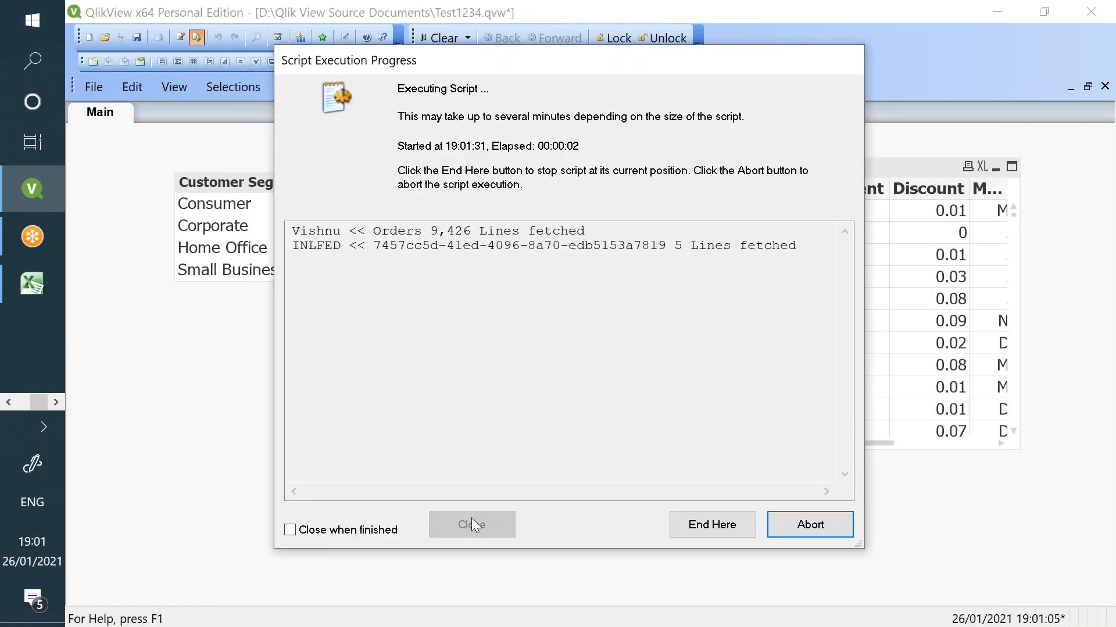
click(478, 526)
click(137, 37)
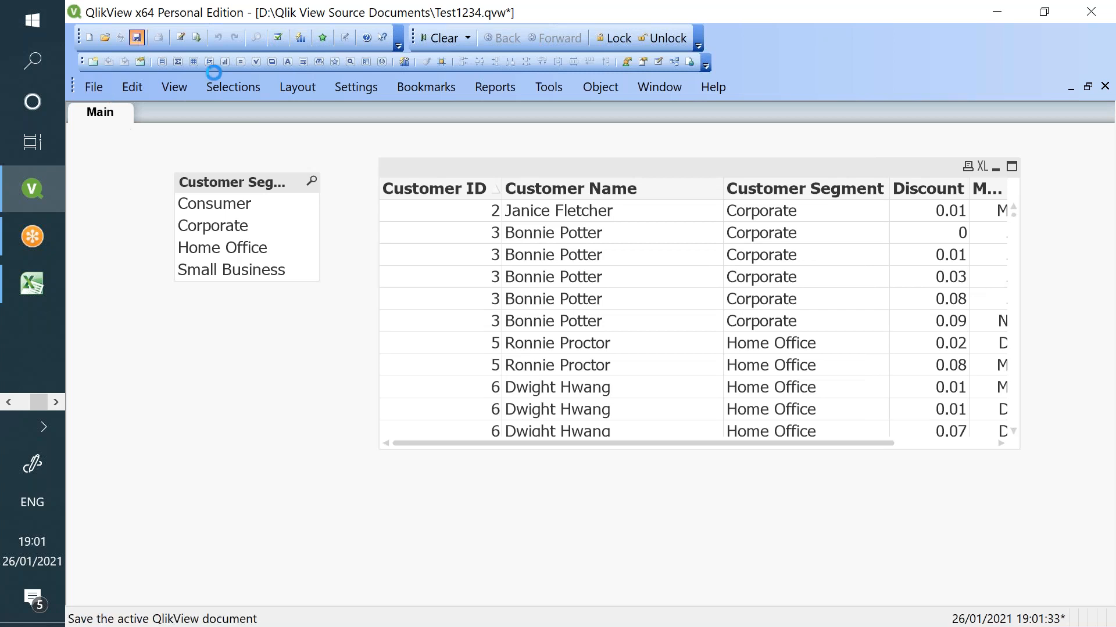
- Restart QlikView via a 'qv' Windows search and maximize it past the license warning
click(1091, 12)
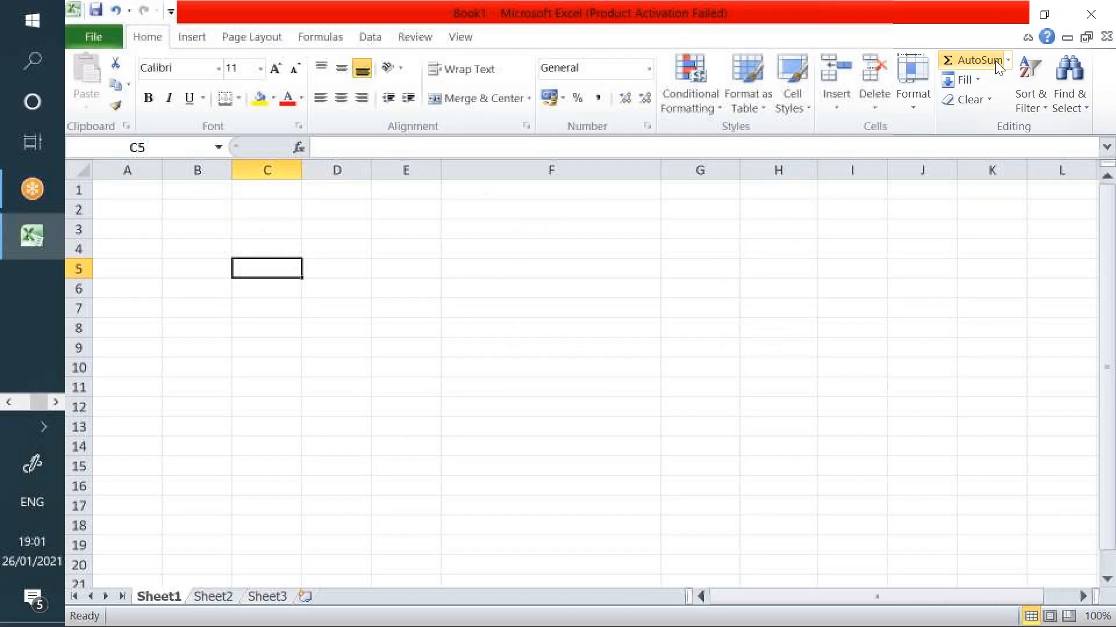
click(25, 62)
text(qv)
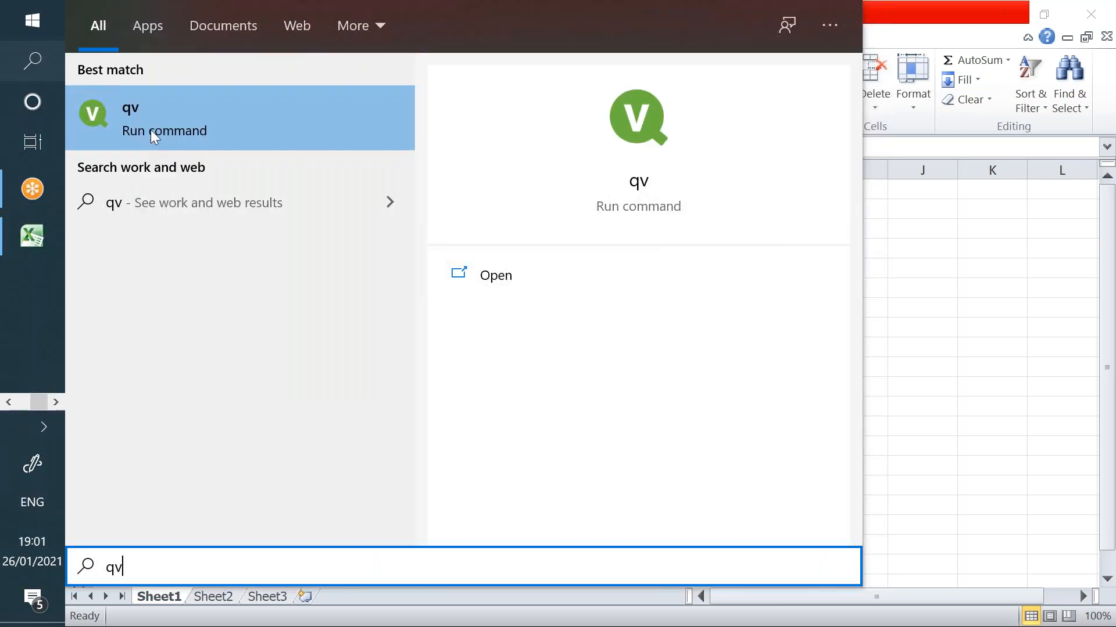
click(154, 135)
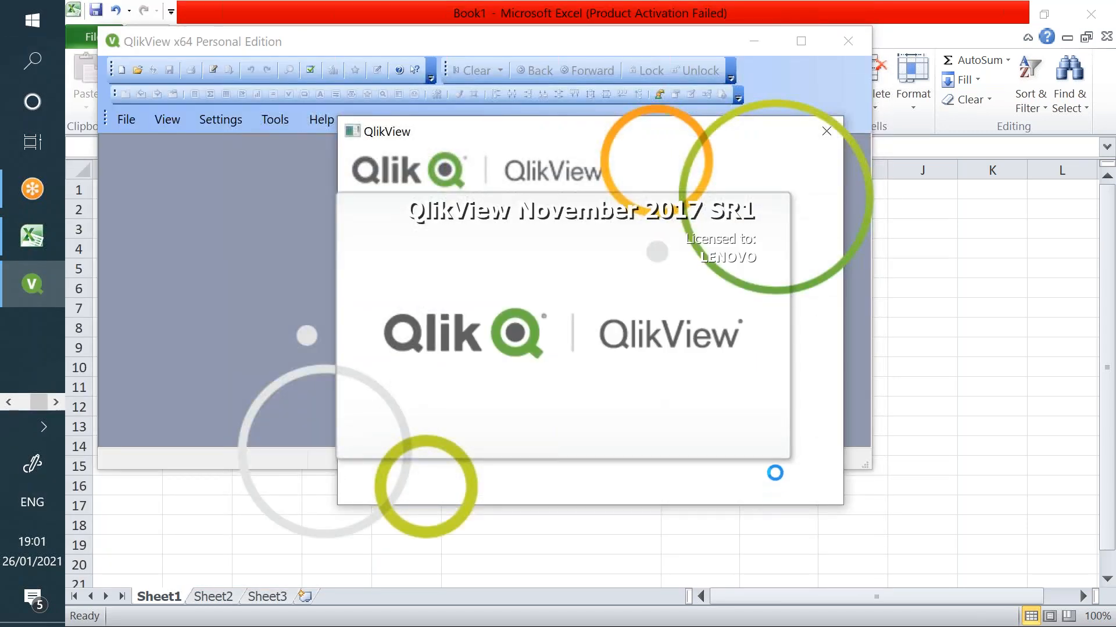
click(785, 479)
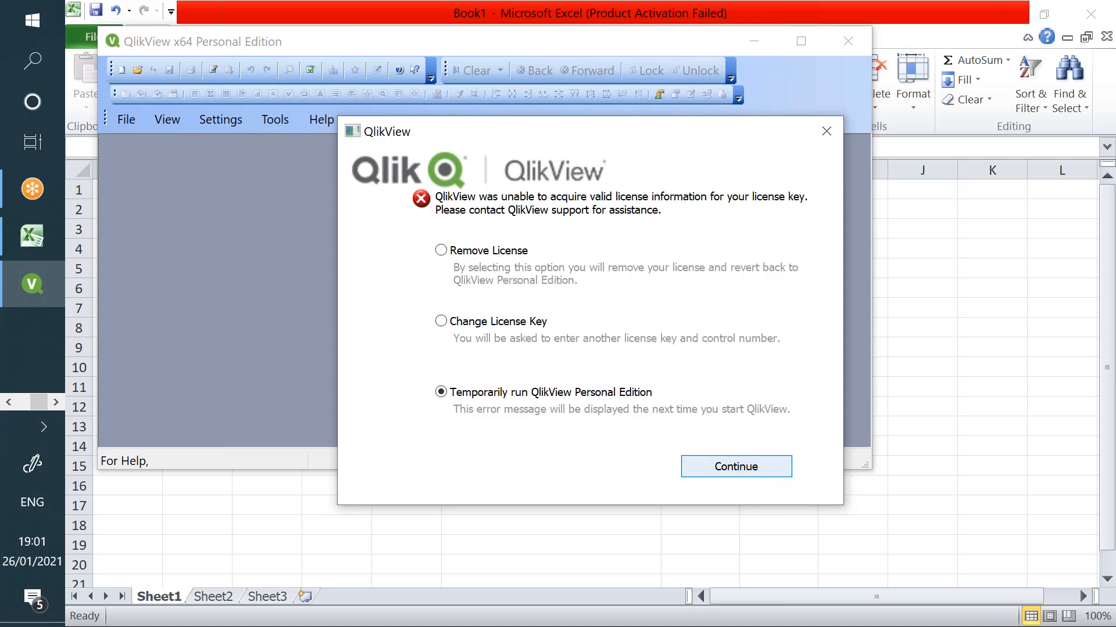
click(797, 44)
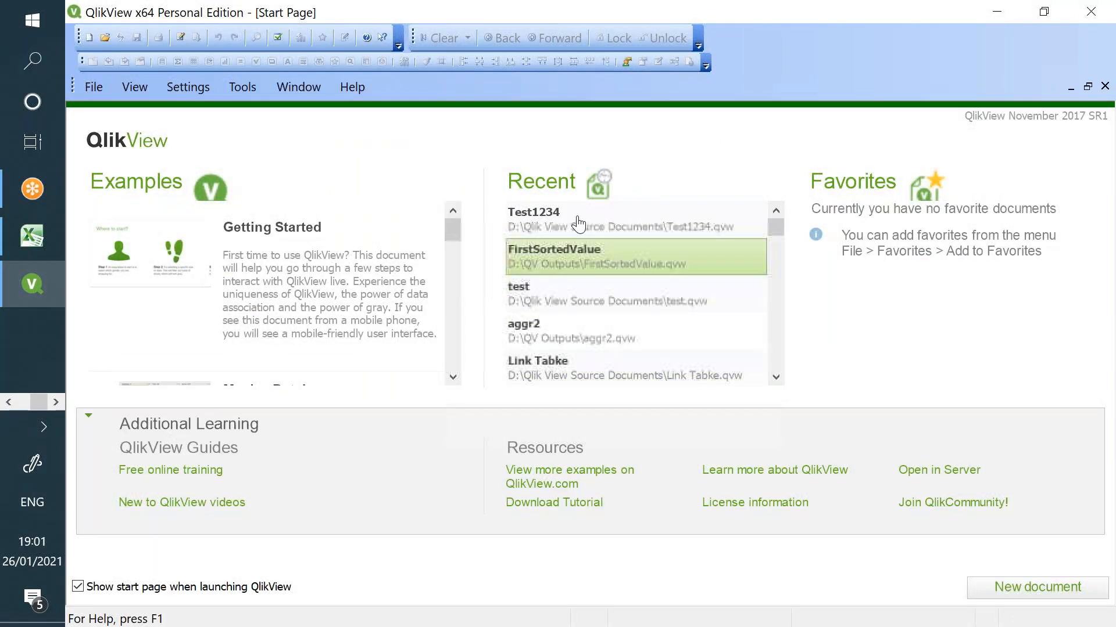
- Open Test1234 from Recent, log in with a user ID and password, then close QlikView
click(579, 222)
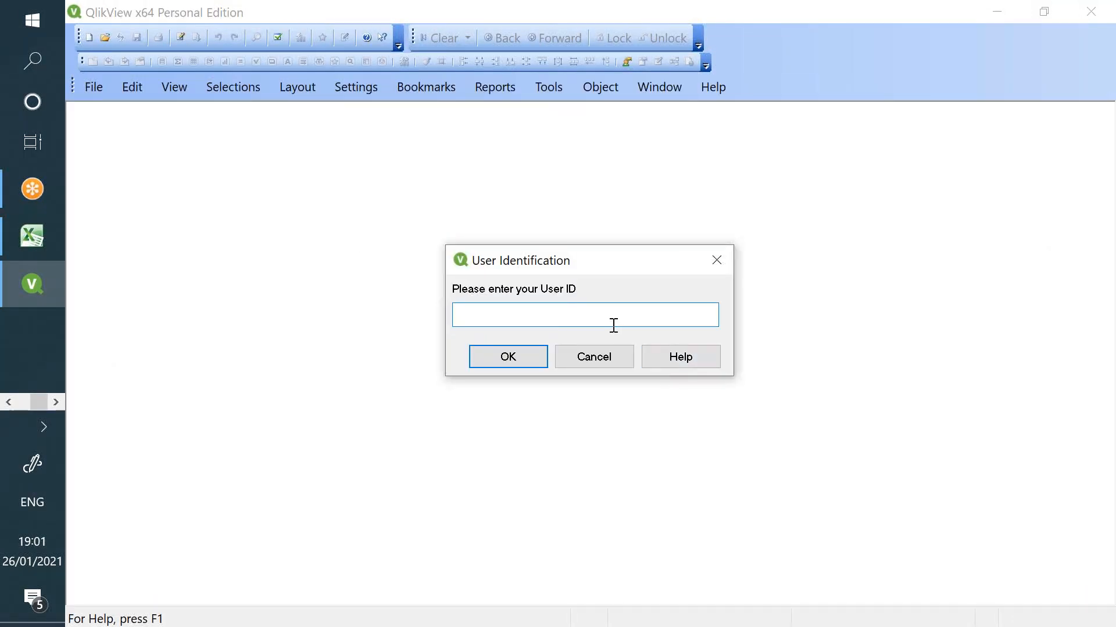
text(V)
key(Return)
text(1)
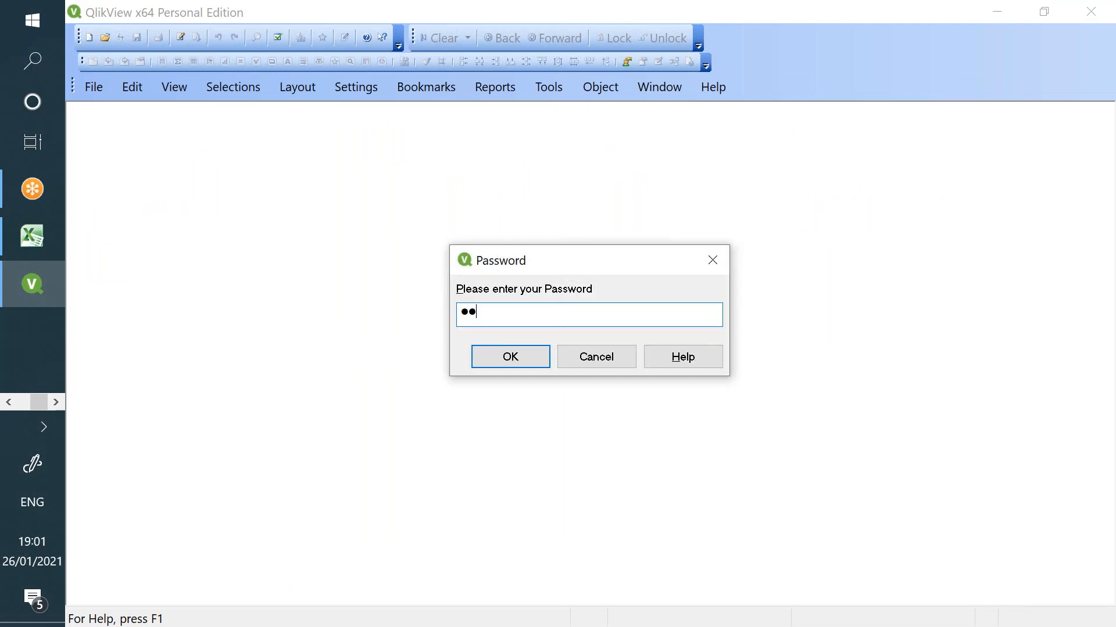
text(5)
key(Return)
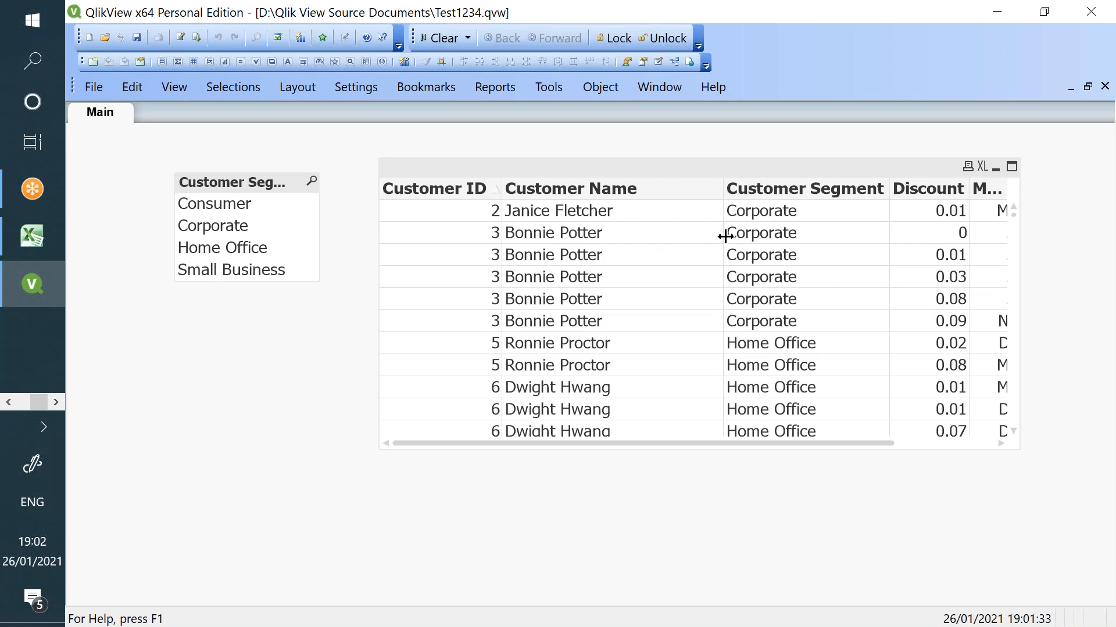
click(1086, 15)
- Relaunch QlikView 12, maximize it, and open the Test1234 document
click(34, 57)
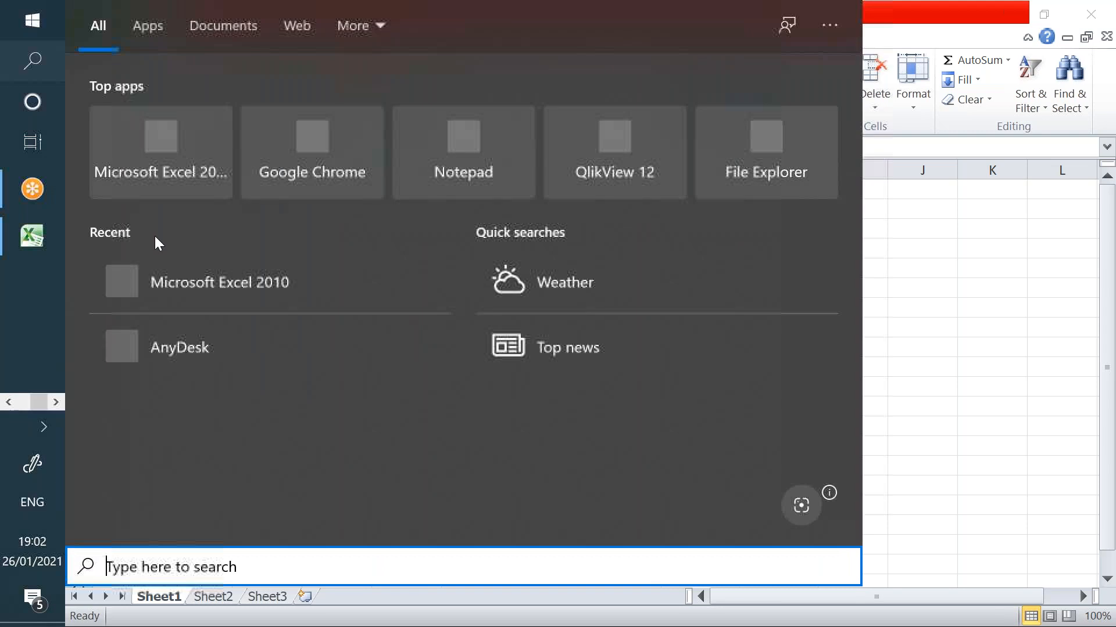
click(660, 161)
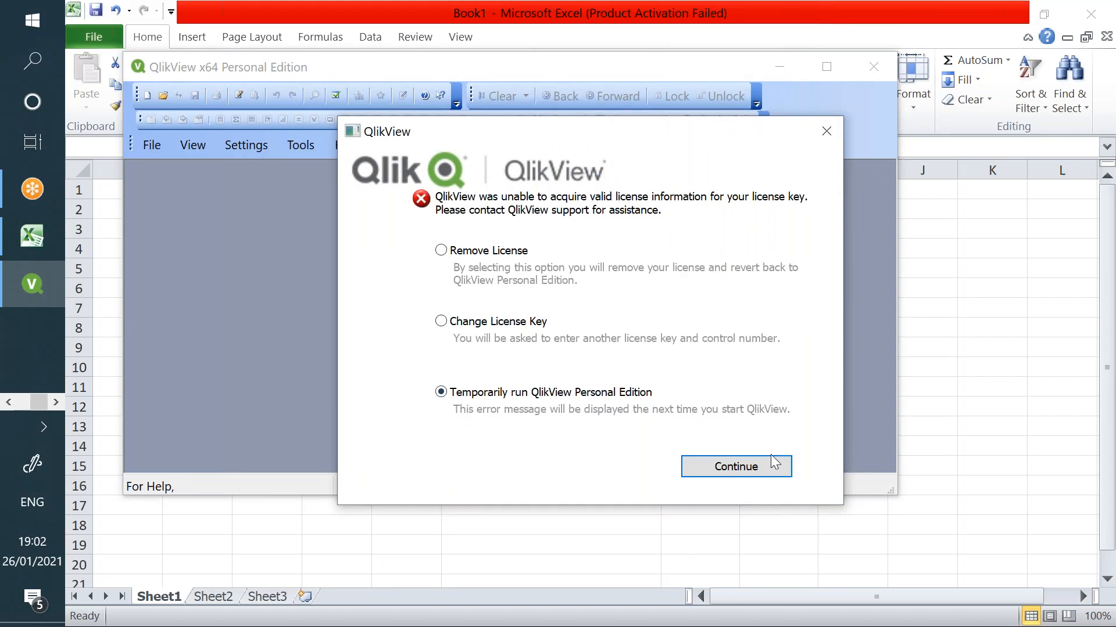
click(774, 463)
click(826, 66)
click(630, 220)
- Log in with a user ID and password, retrying with another user after a rejection
text(g)
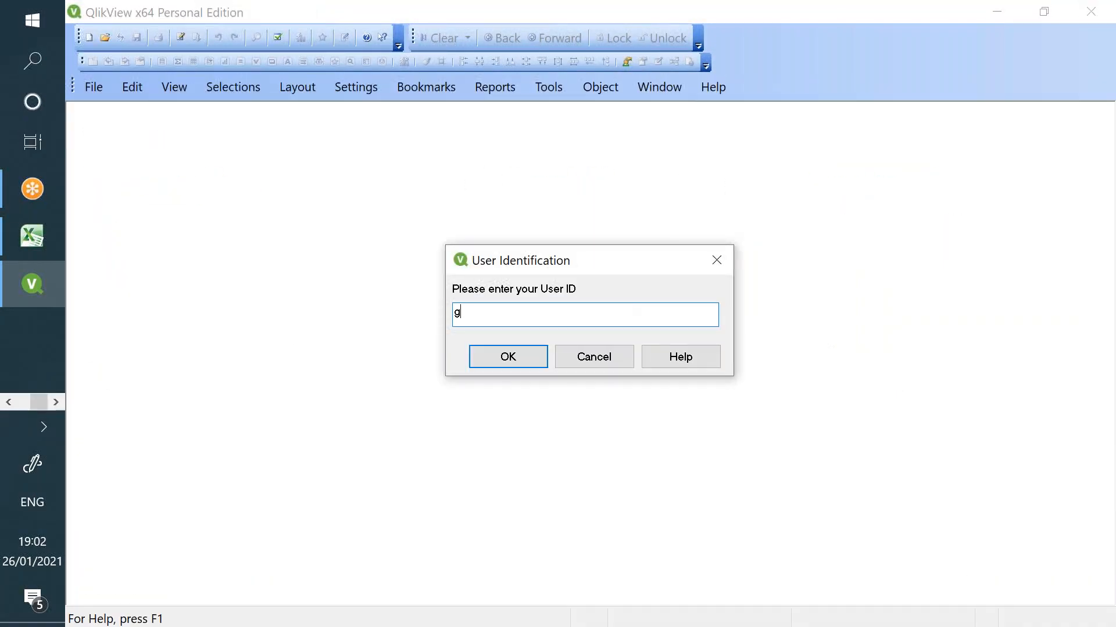
text(owtha,)
key(Return)
text(******)
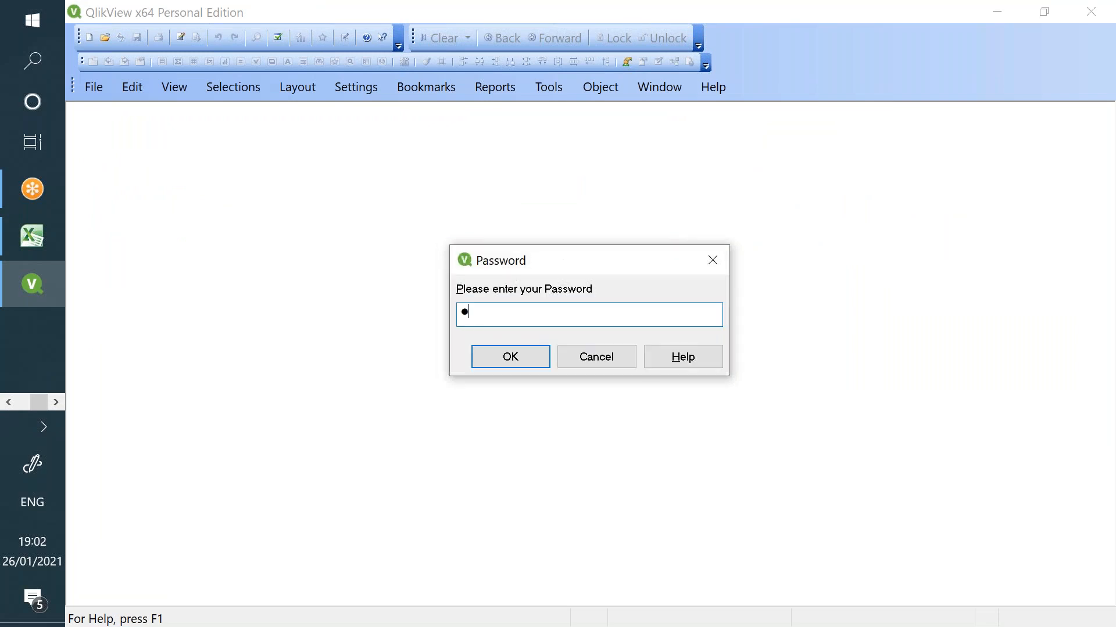
key(Return)
text(gowtham)
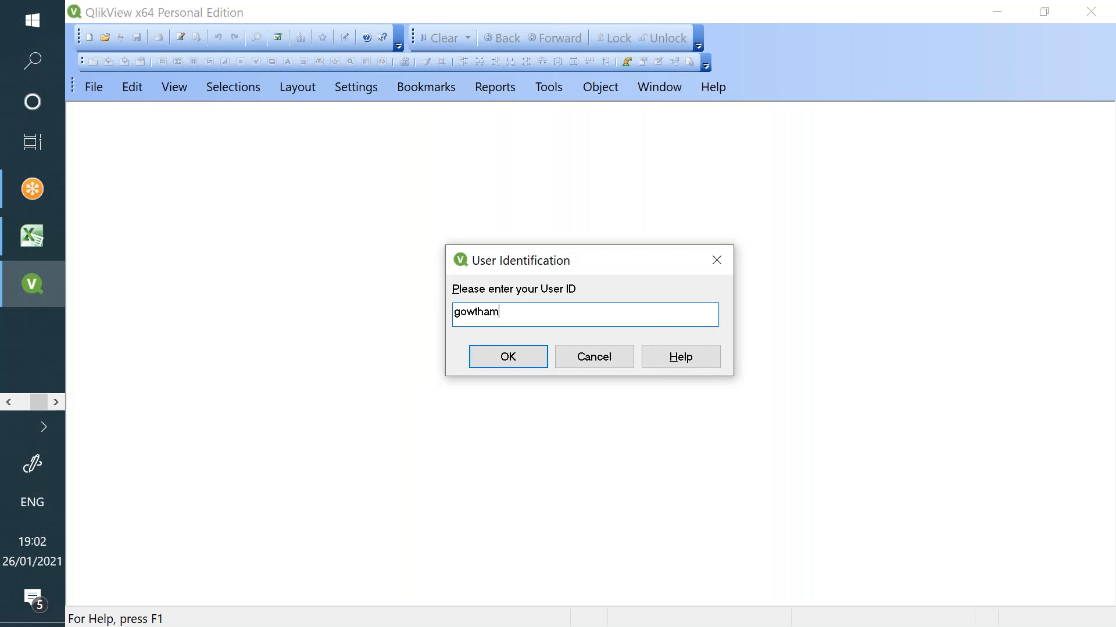
key(Return)
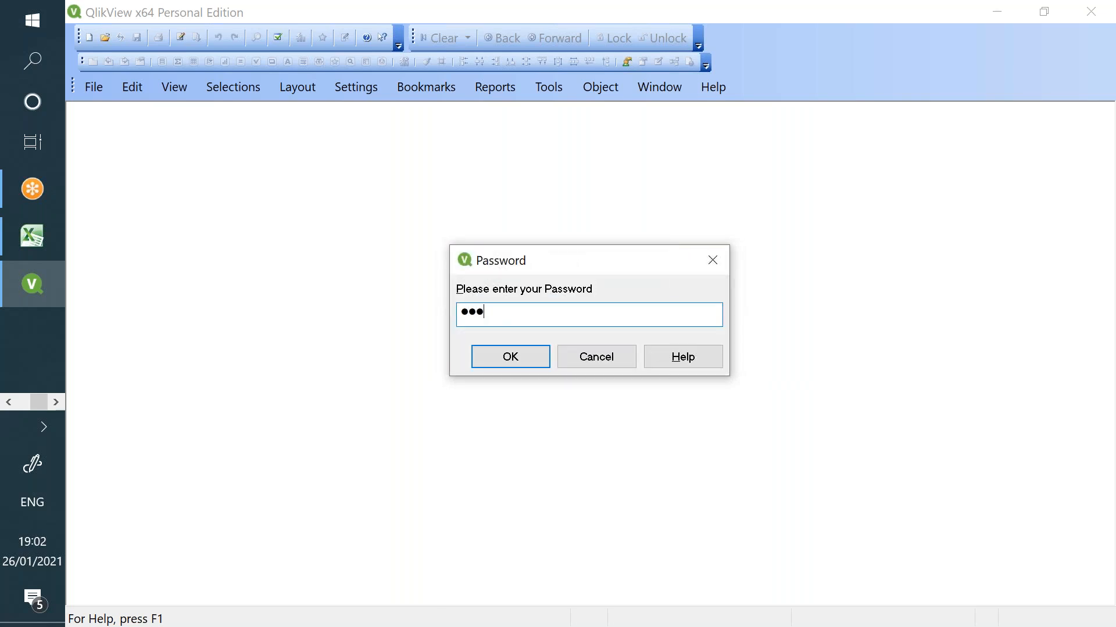
key(Return)
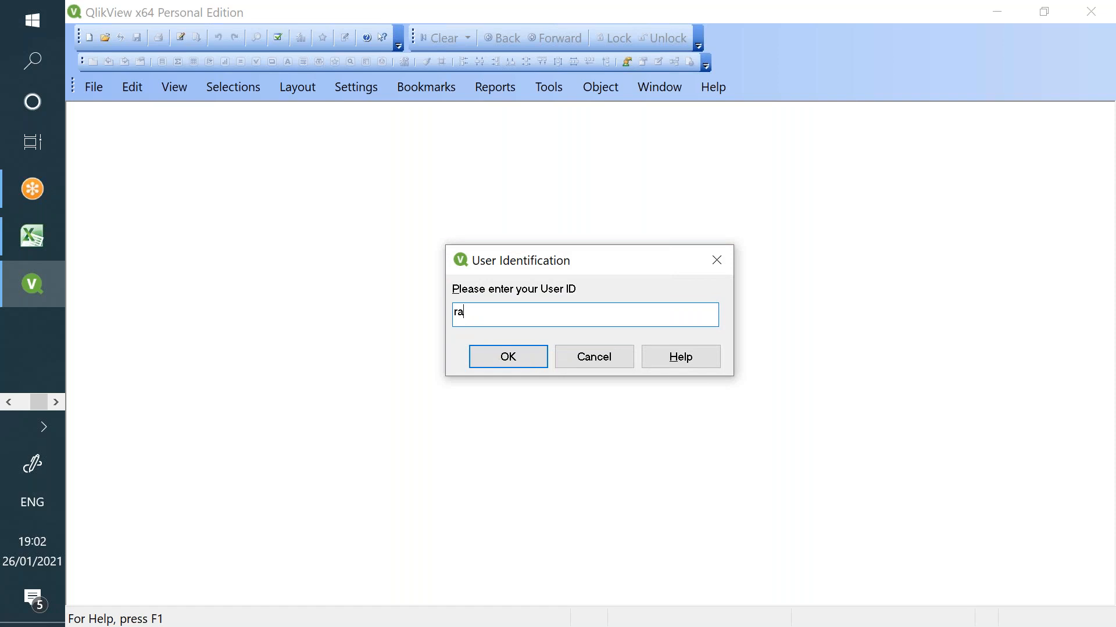
key(Return)
text(•••••)
key(Return)
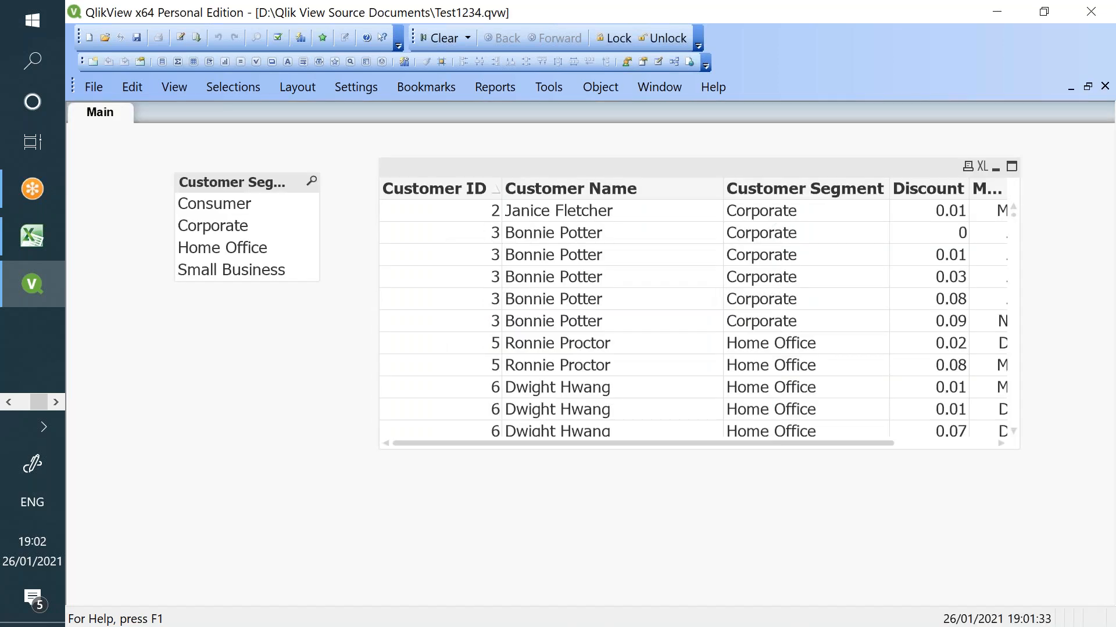
- Open the load script on the Main 3 tab and select the LOAD * INLINE access block
click(176, 38)
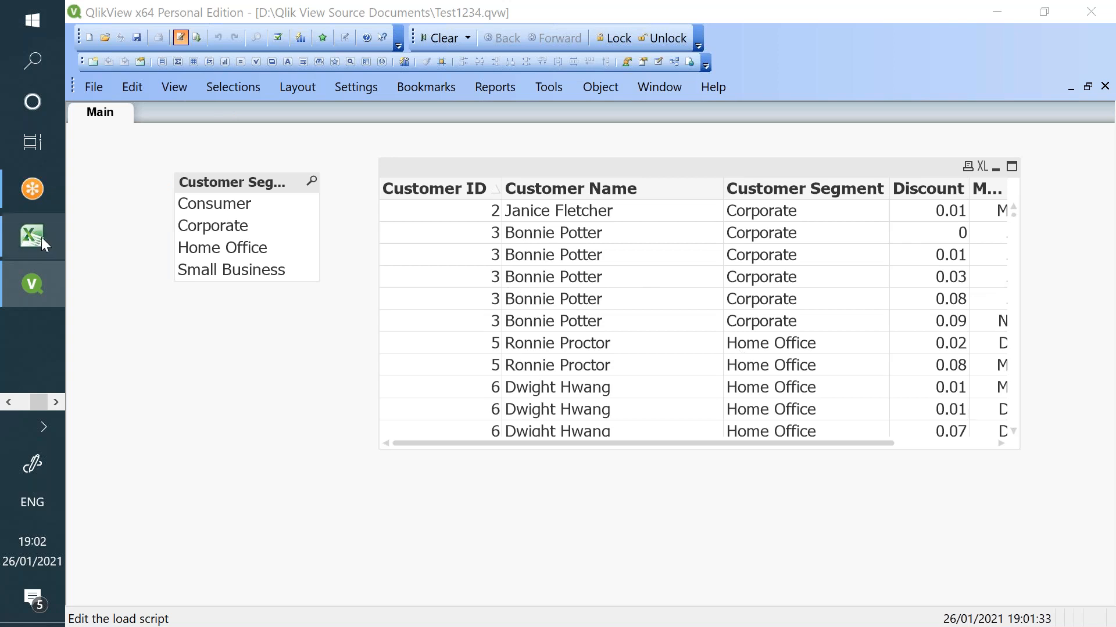
click(8, 402)
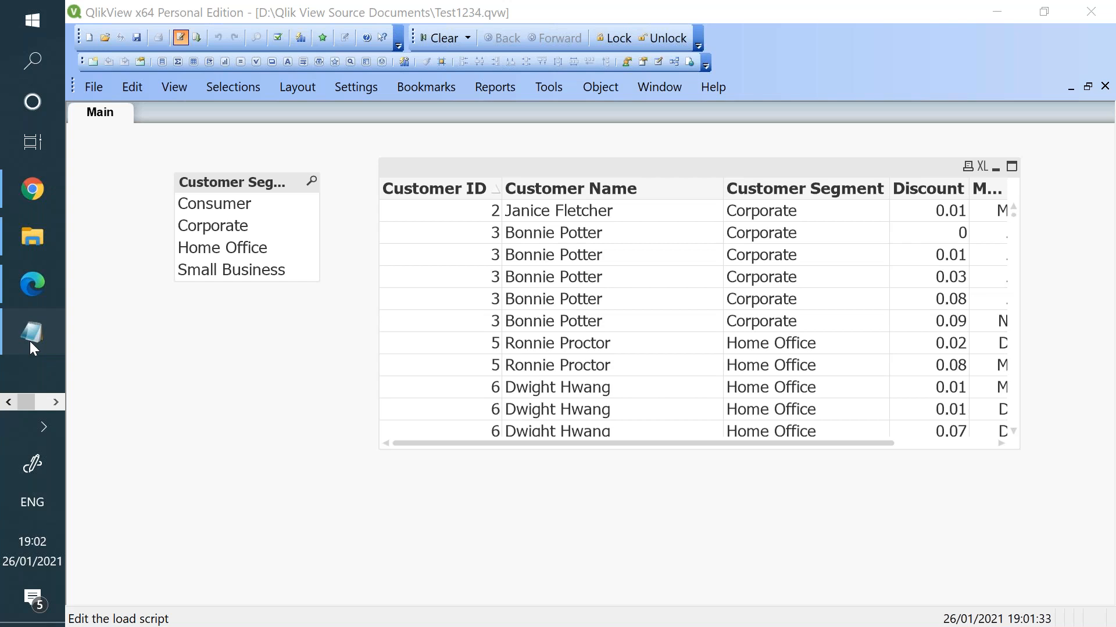
click(30, 342)
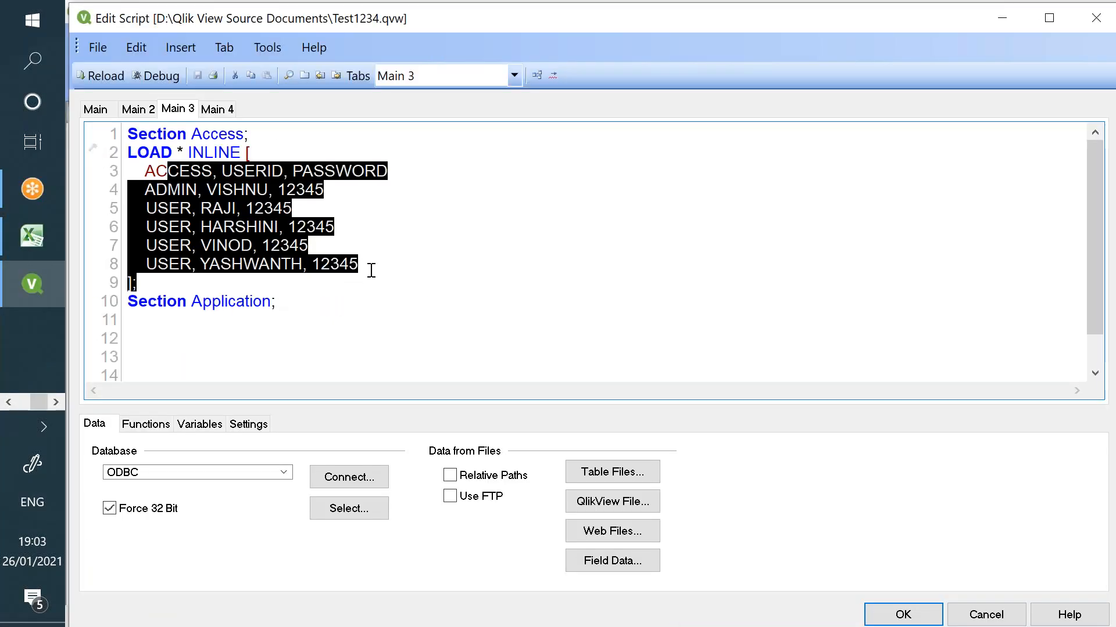
drag(371, 271, 130, 152)
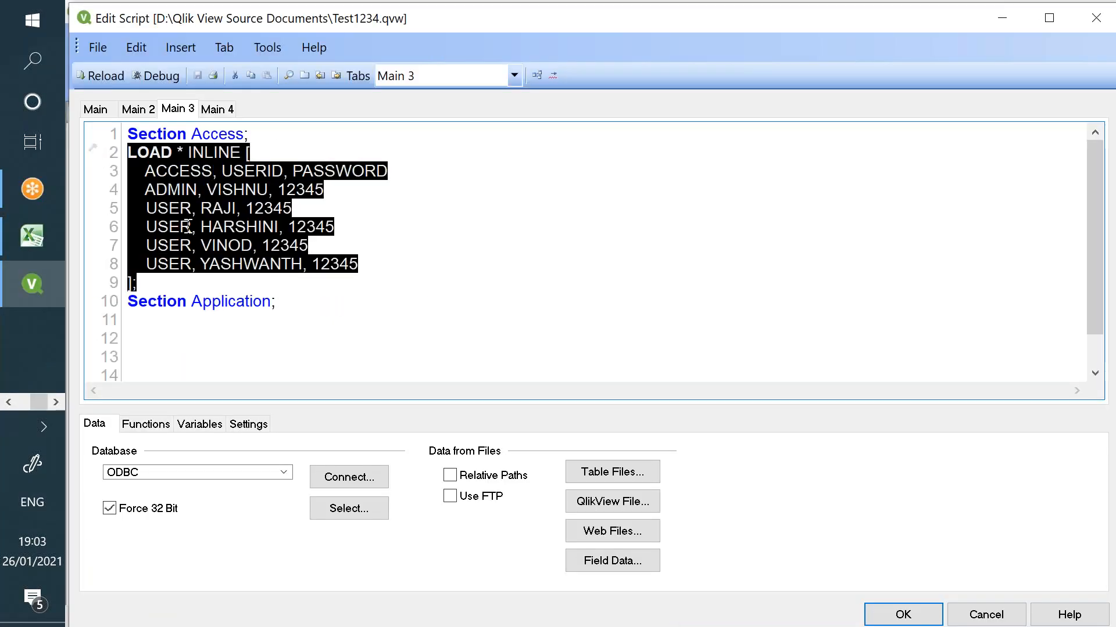
click(32, 235)
- Enter the column headers ACCESS, USERID and PASSWORD in cells A1:C1
key(ctrl+Home)
text(ACCESS)
key(Tab)
text(USERID)
key(Tab)
text(PASS)
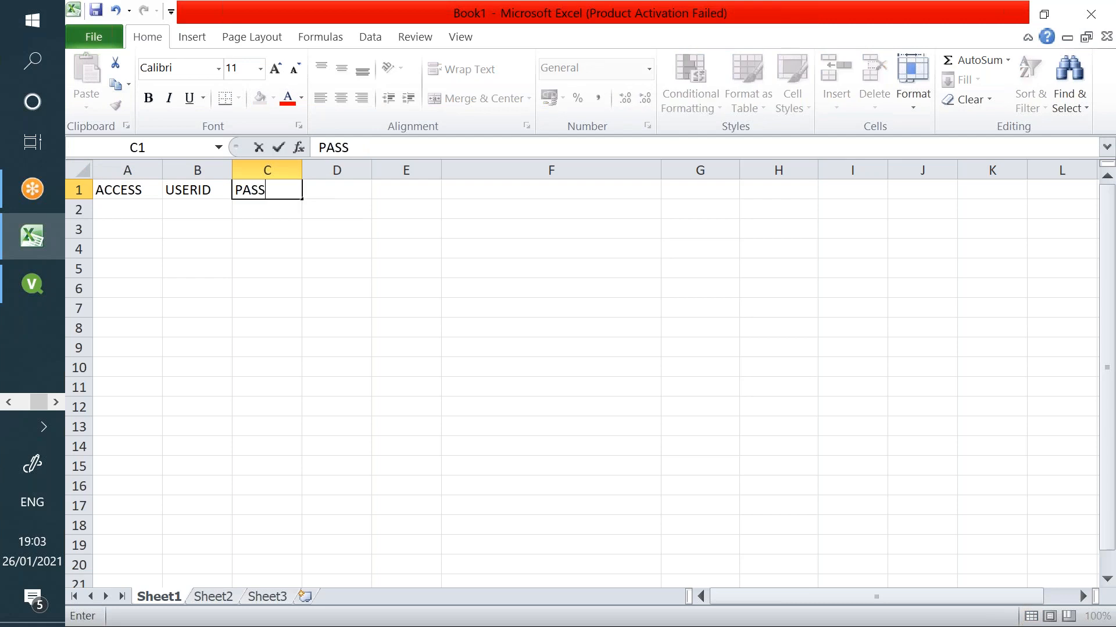
text(WORD)
key(BackSpace)
text(RD)
key(Return)
- Fill the ACCESS column with ADMIN in A2 and USER in A3 and A4
text(ADMIN)
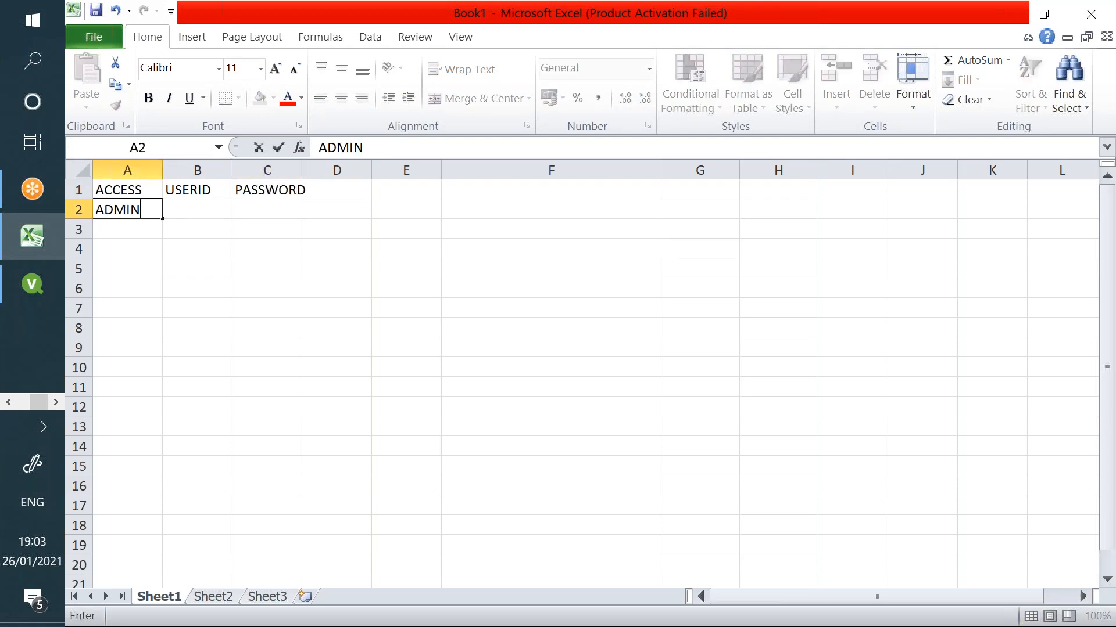
key(Return)
key(Return)
key(Up)
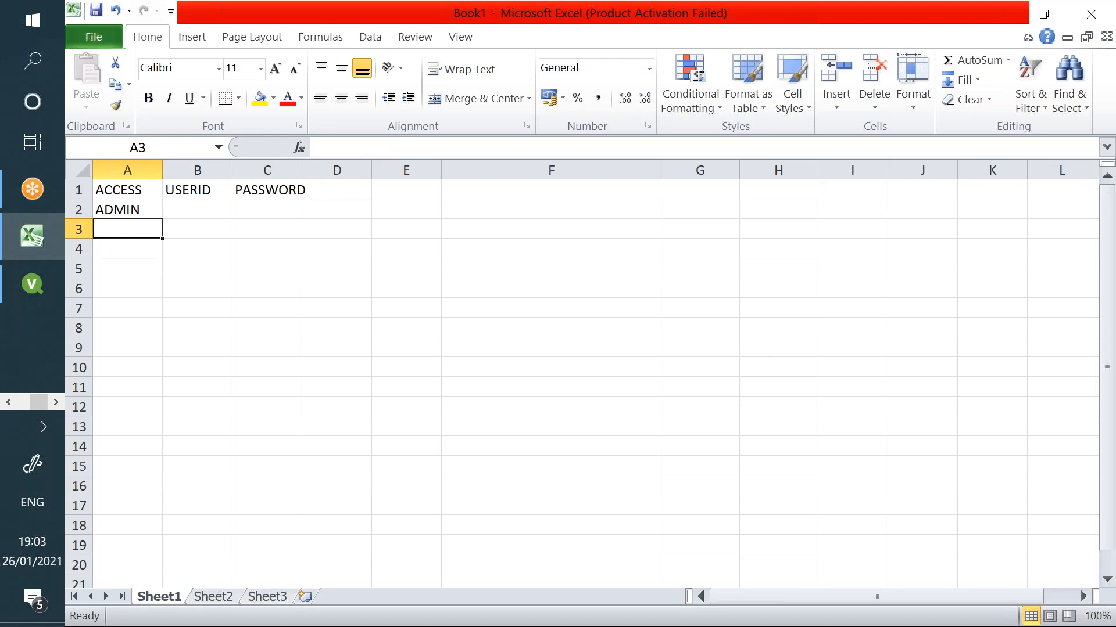
text(USER)
key(Return)
text(USER)
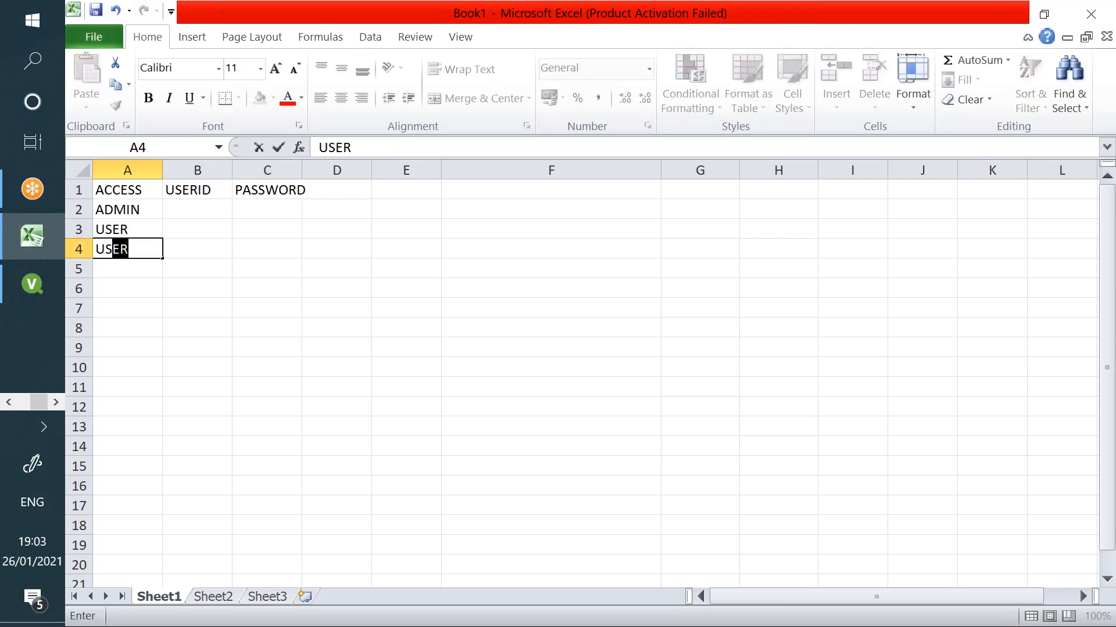
key(Up)
key(Up)
key(Right)
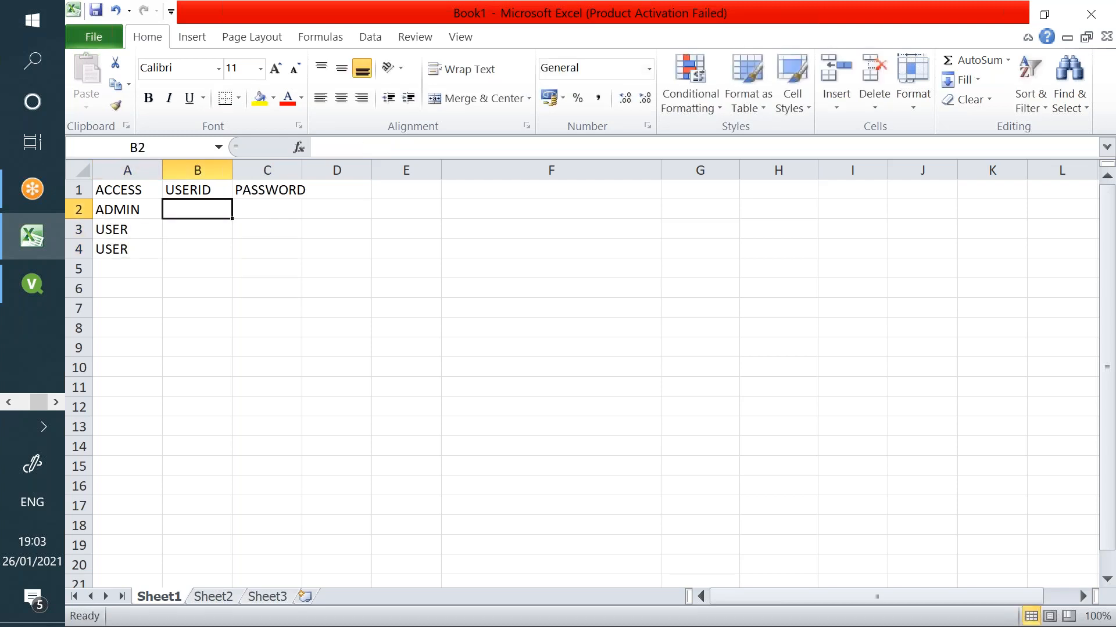
- Enter the admin's and the two users' user IDs in B2:B4
text(ViSHNU)
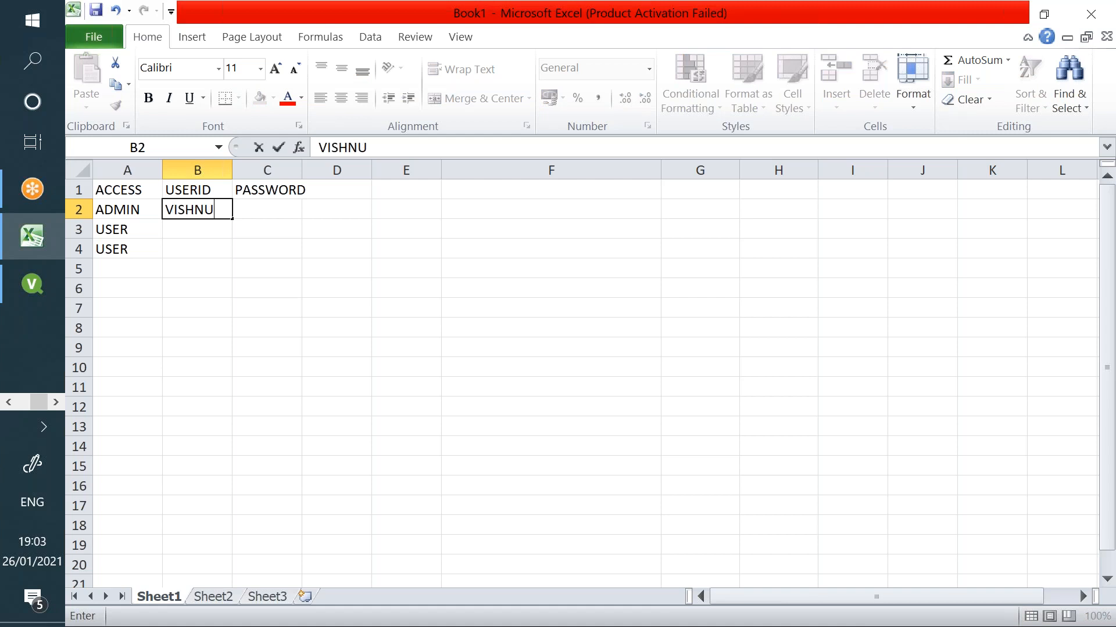
key(Return)
text(RAJI)
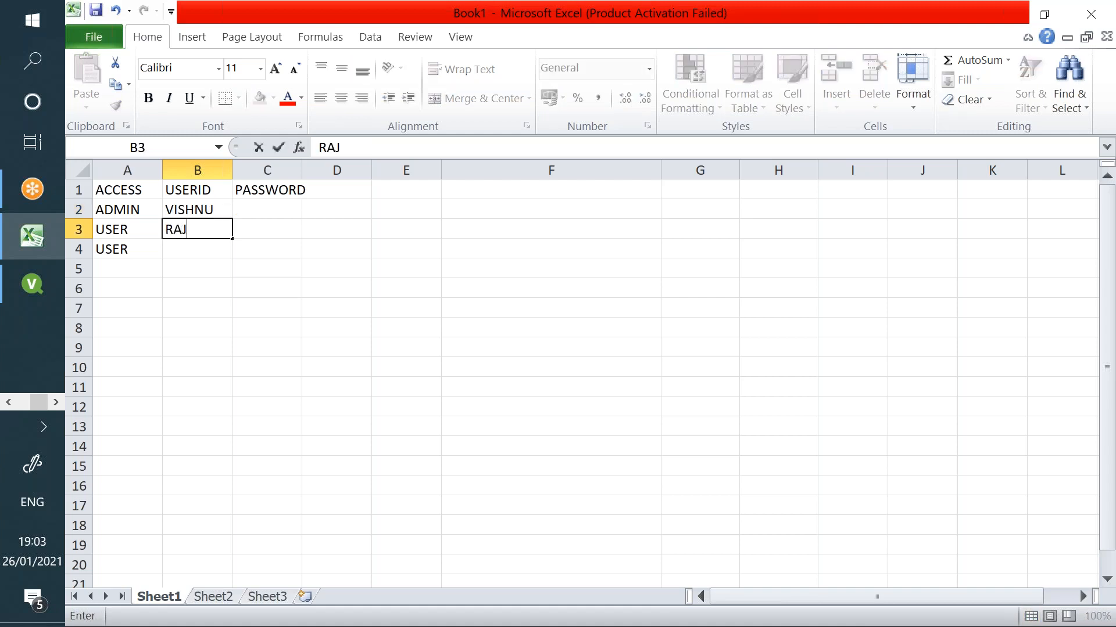
key(Up)
key(Down)
key(Down)
text(HARSHINI)
key(Tab)
- Enter a password for each of the three accounts in C2:C4
key(Up)
key(Up)
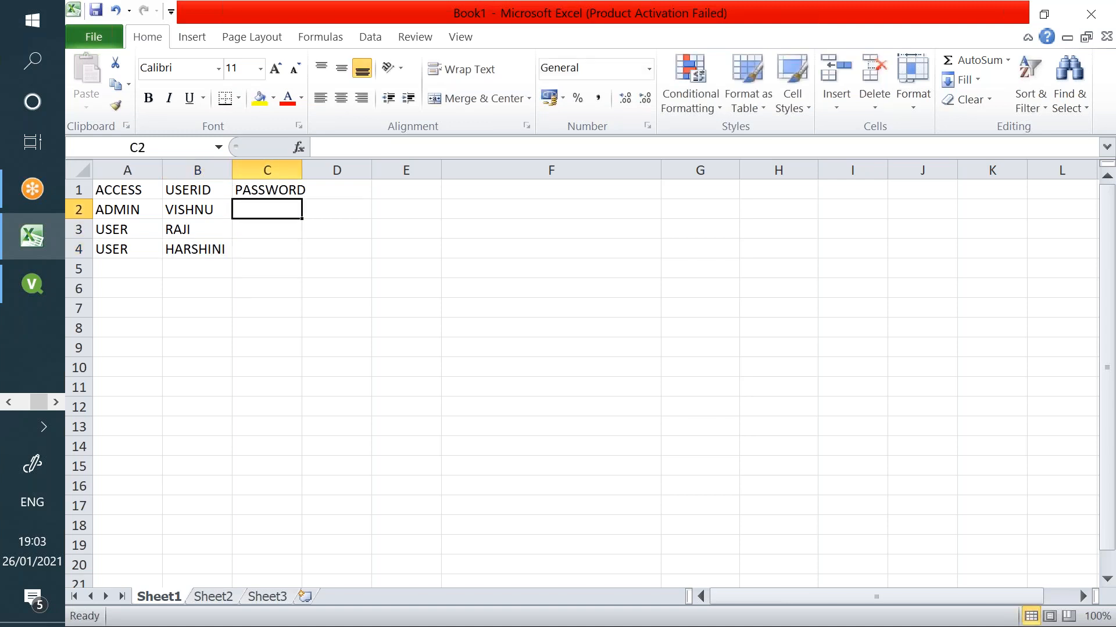
text(12345)
key(Return)
text(12345)
key(Return)
text(1)
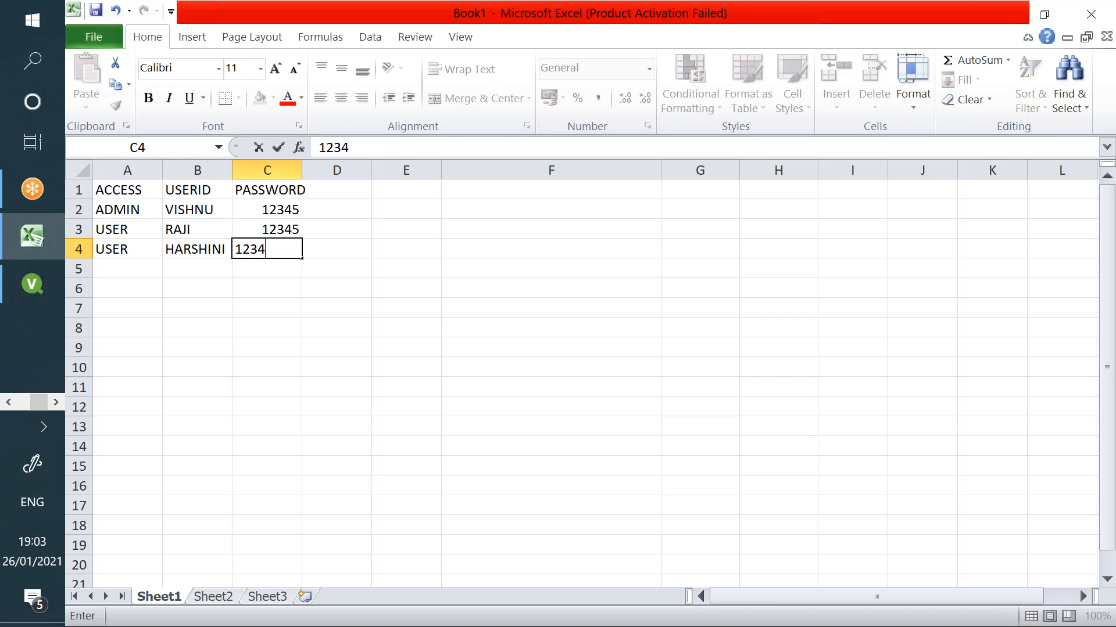
key(Return)
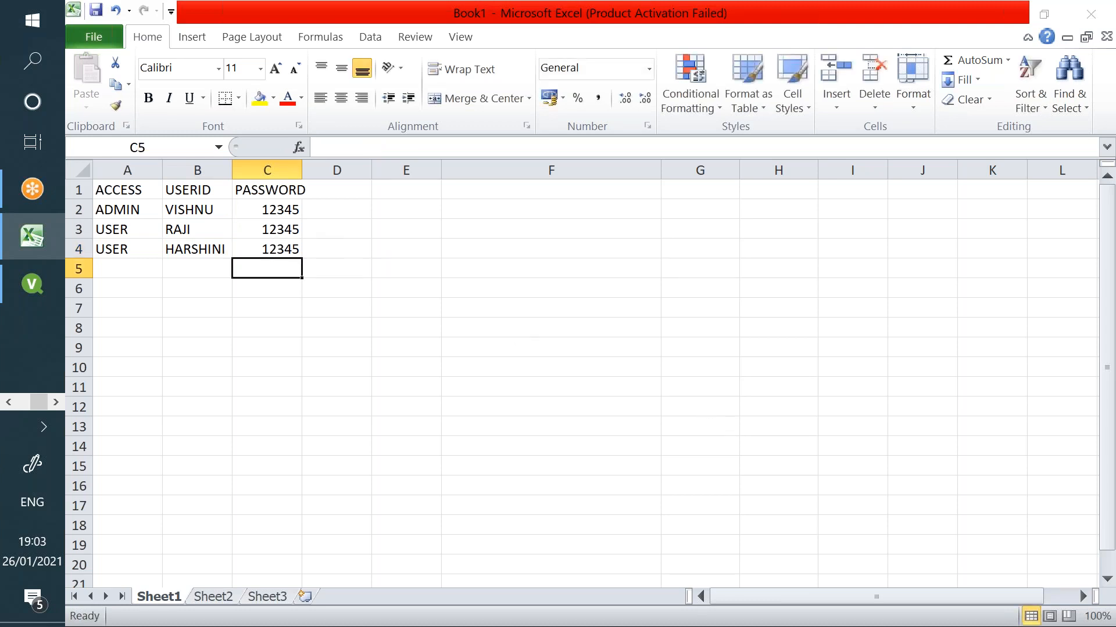
- Save the workbook to the Desktop as 'document level'
key(ctrl+s)
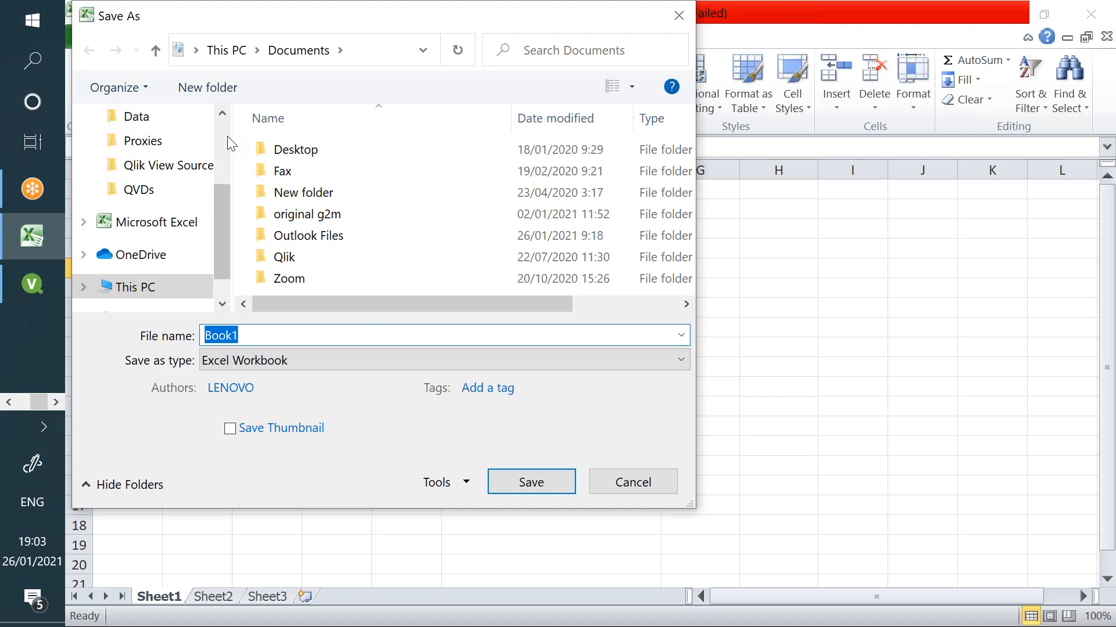
scroll(221, 145, up, 2)
click(145, 157)
text(document level)
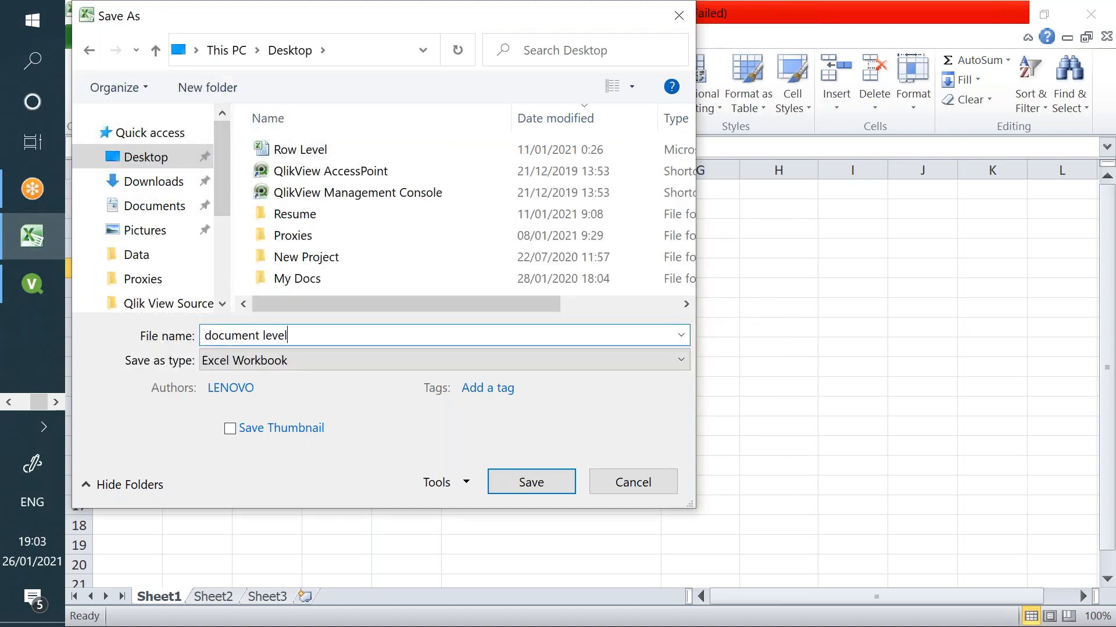
key(Return)
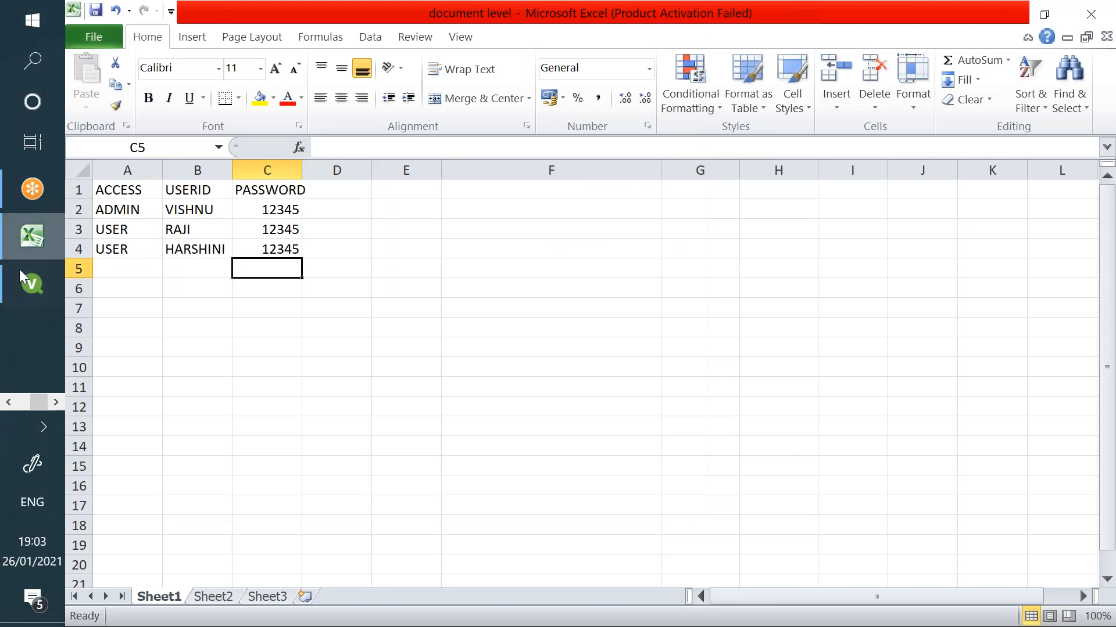
key(alt+Tab)
- Replace the inline block with empty 'Section Access;' and 'Section Application' lines
key(Delete)
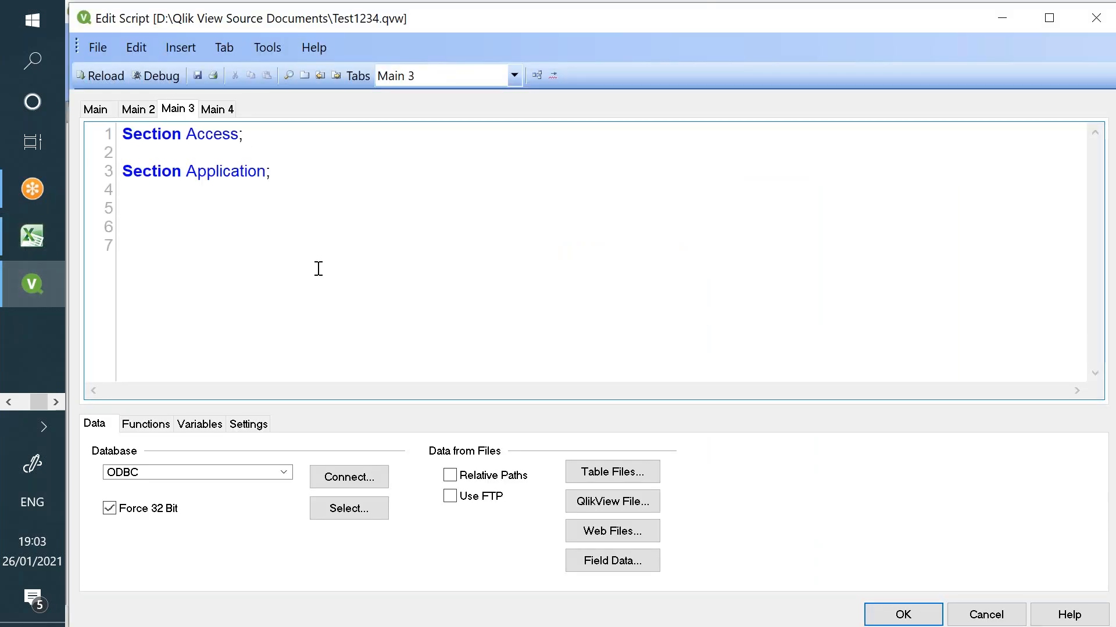
key(Return)
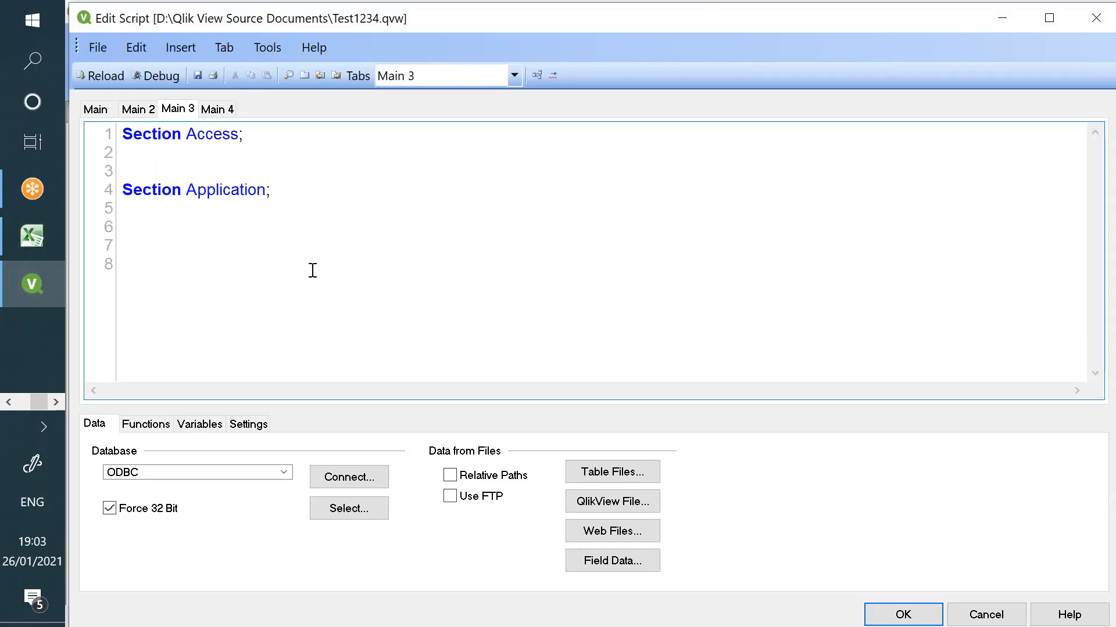
key(Return)
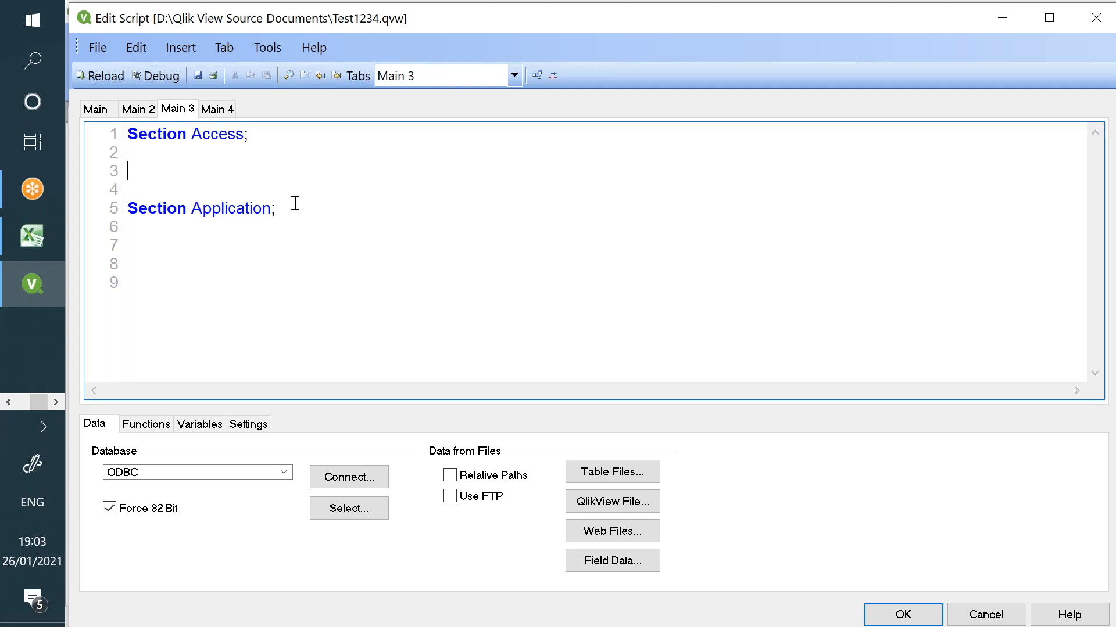
key(ctrl+a)
text(Secti)
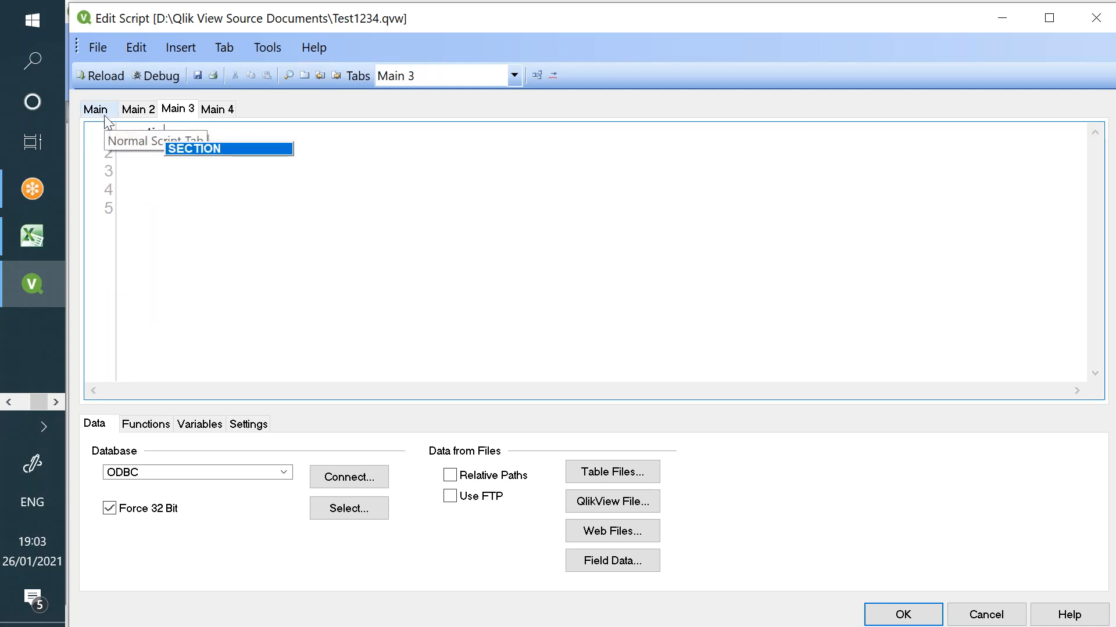
text(on Access;)
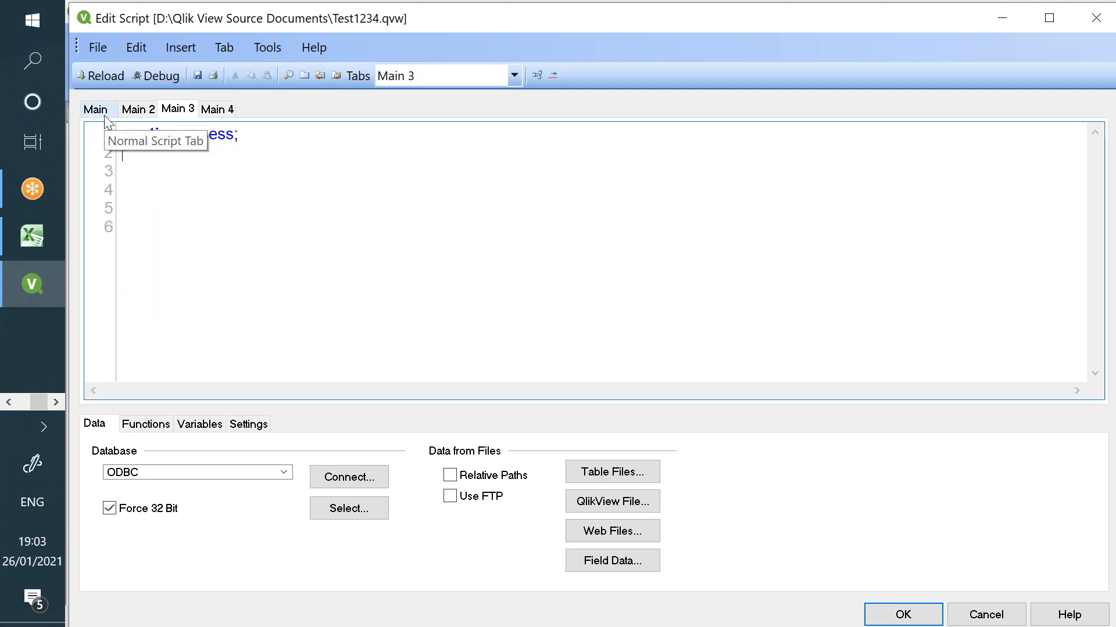
key(Return)
key(Return)
text(se)
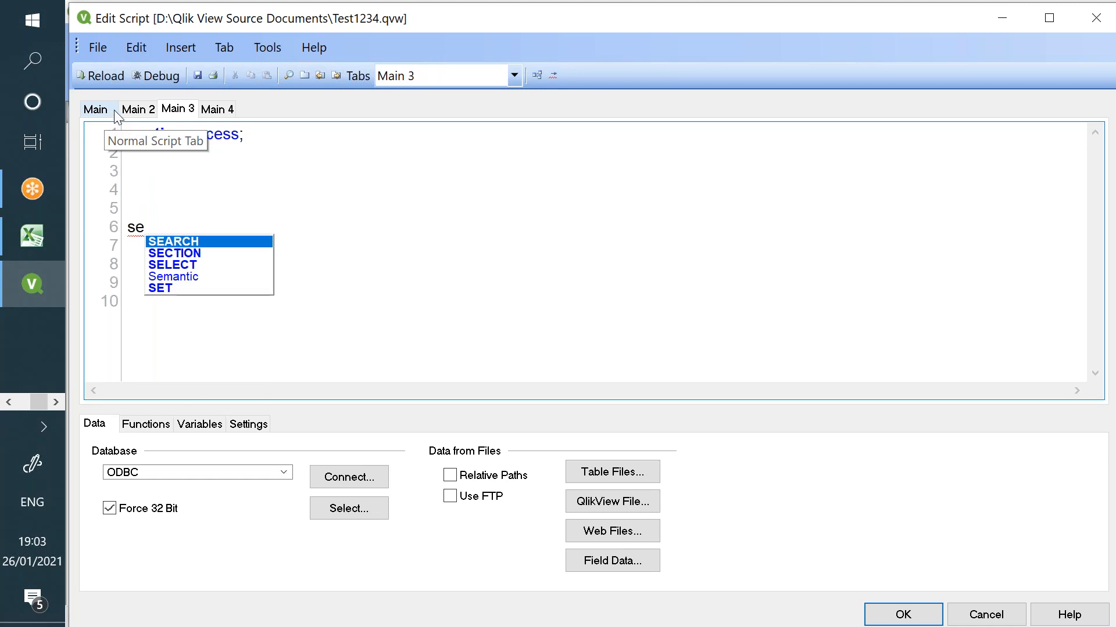
text(ction appli)
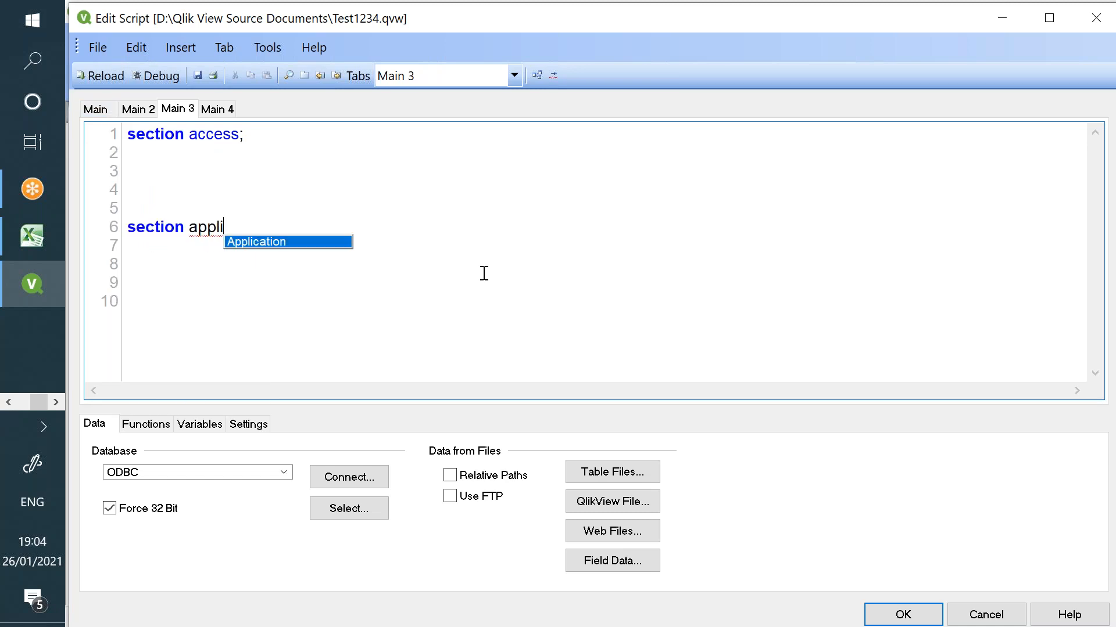
key(Return)
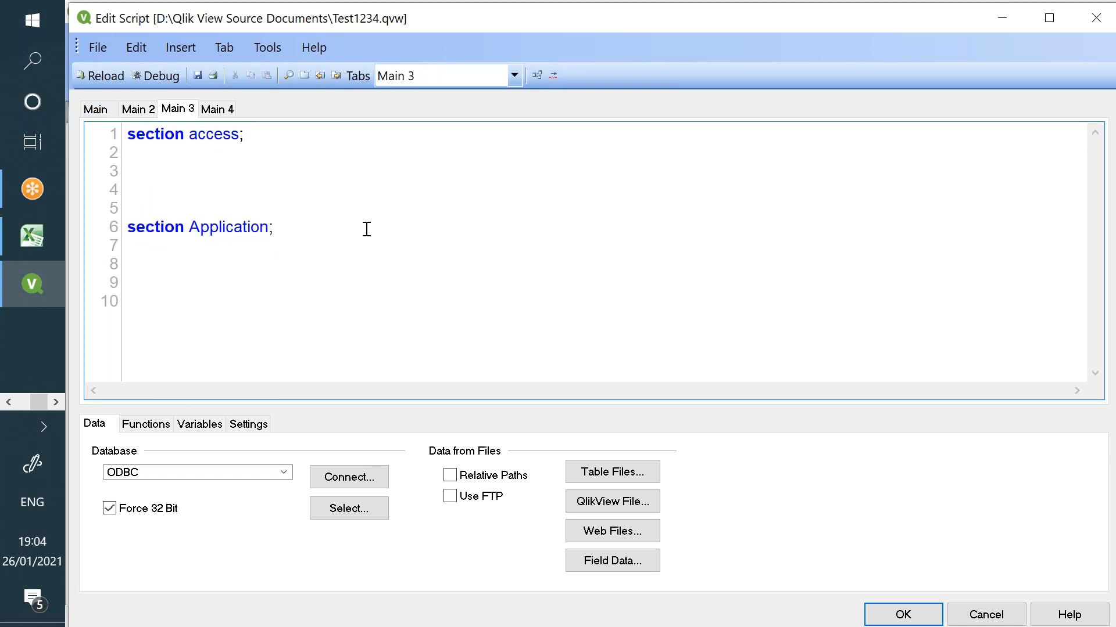
click(304, 172)
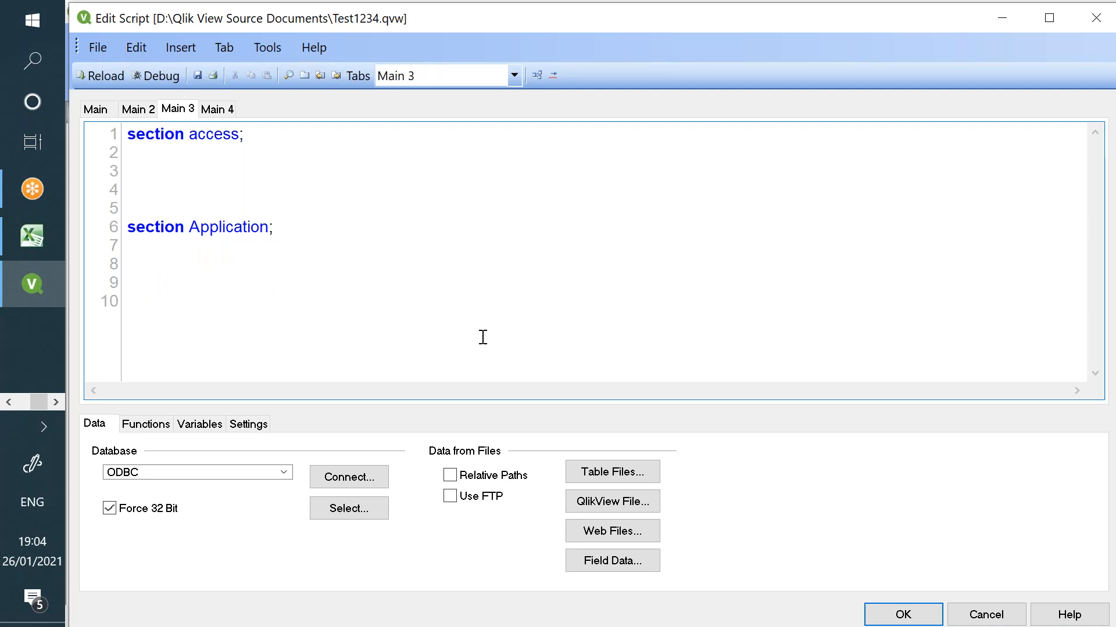
- Insert a load statement for document level.xlsx from the Desktop using the Table Files wizard
click(606, 471)
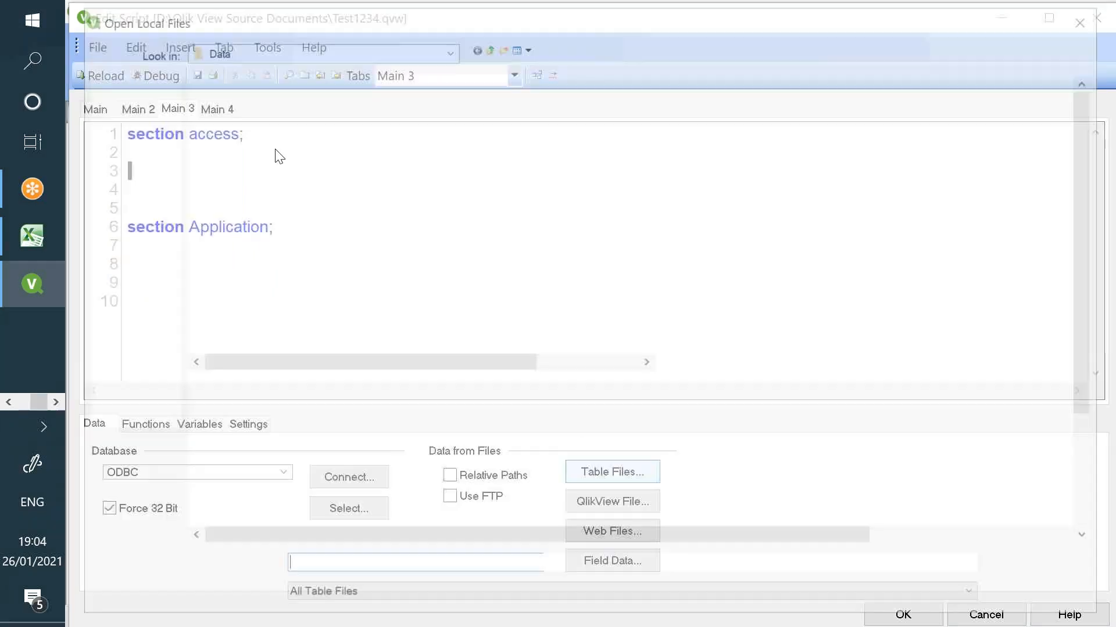
click(128, 158)
click(348, 211)
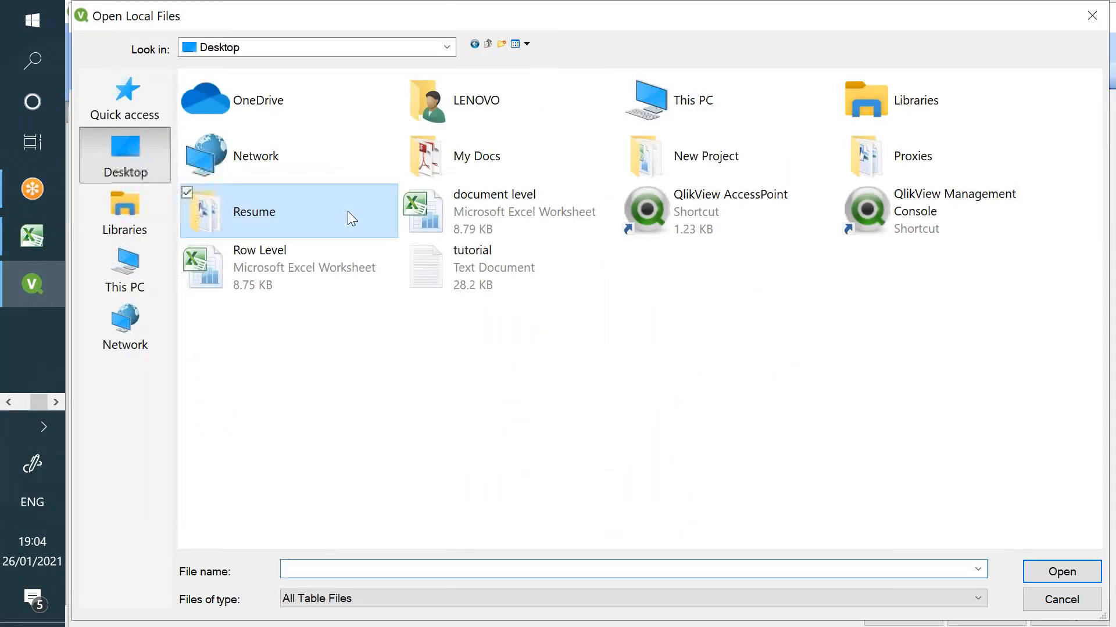
click(511, 220)
click(512, 221)
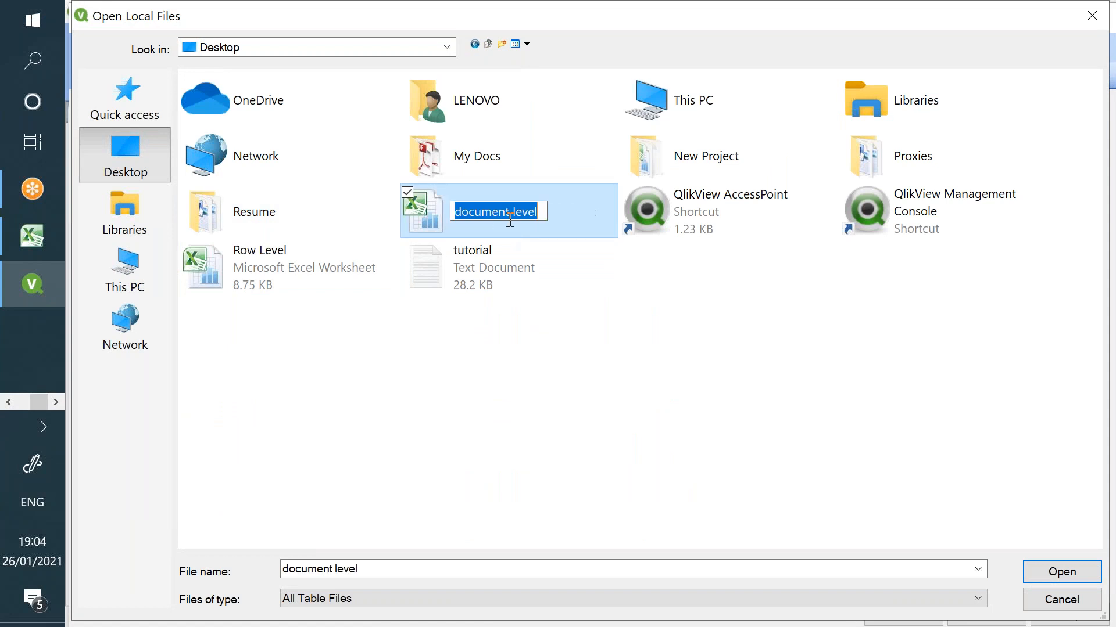
click(569, 221)
double_click(563, 212)
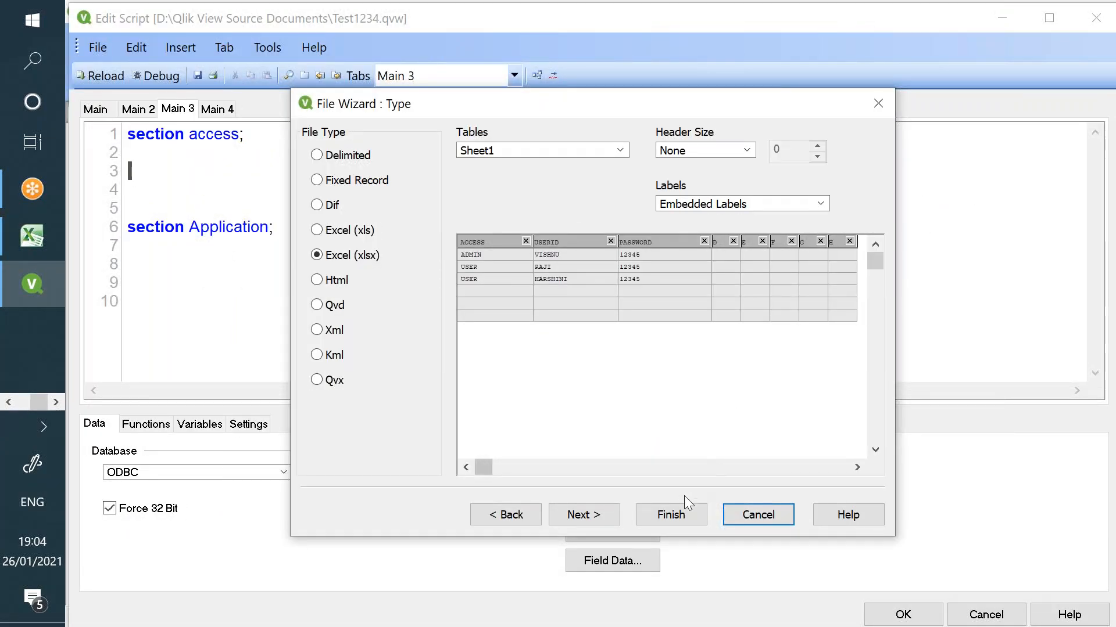
click(671, 515)
- Delete the unused empty columns from the load and reload the script
drag(213, 271, 251, 173)
key(BackSpace)
key(BackSpace)
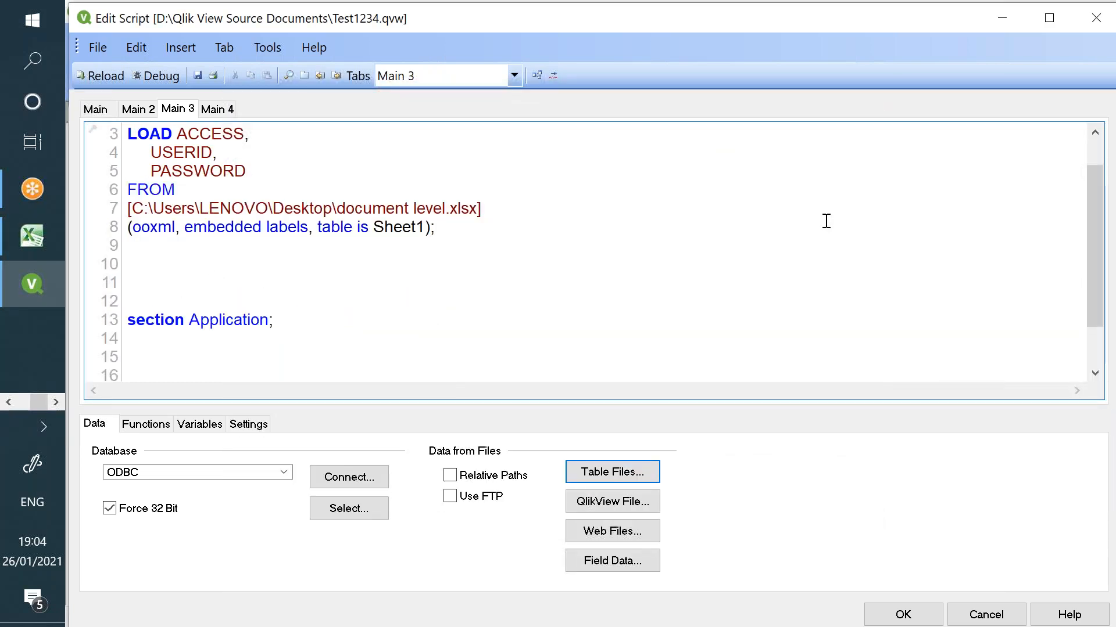
scroll(746, 304, up, 1)
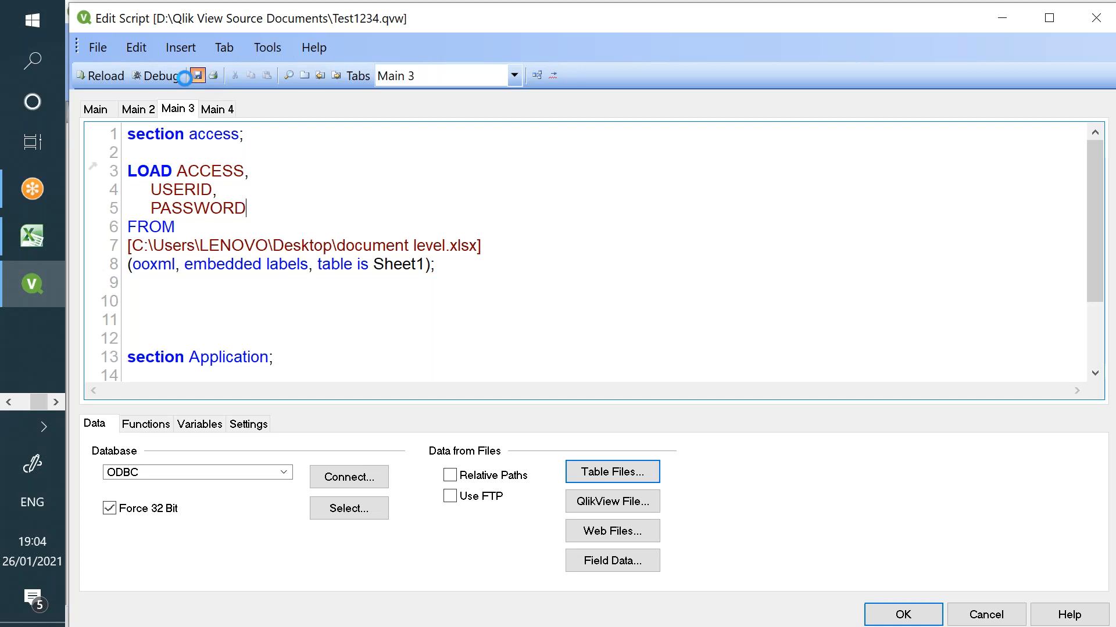
click(88, 77)
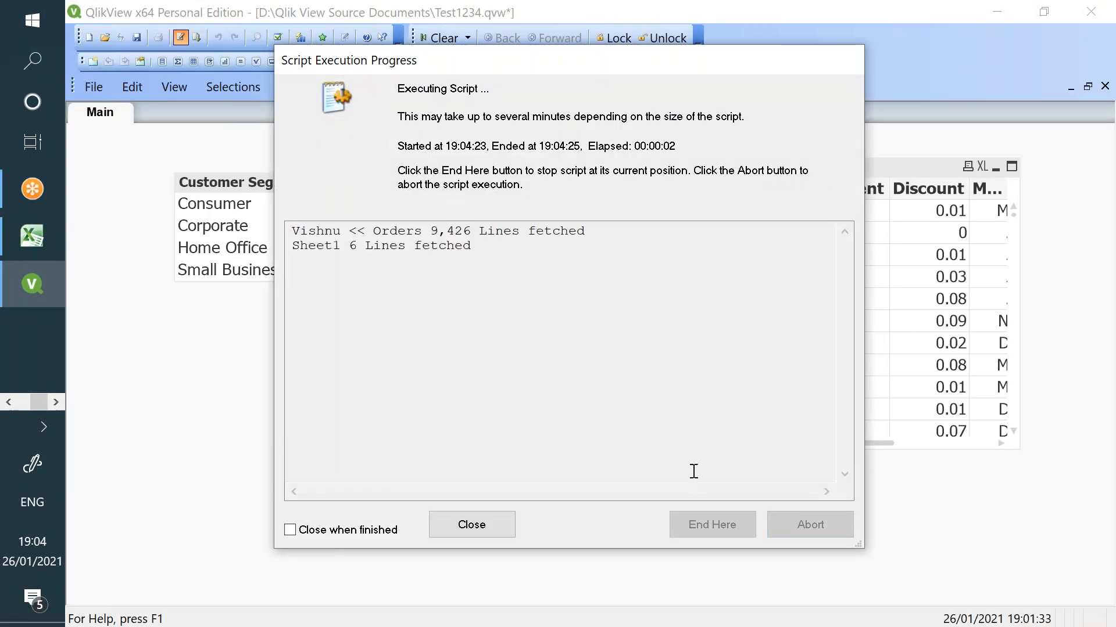
- Confirm Initial Data Reduction and Strict Exclusion on the Opening page, save Test1234.qvw and exit QlikView
click(477, 525)
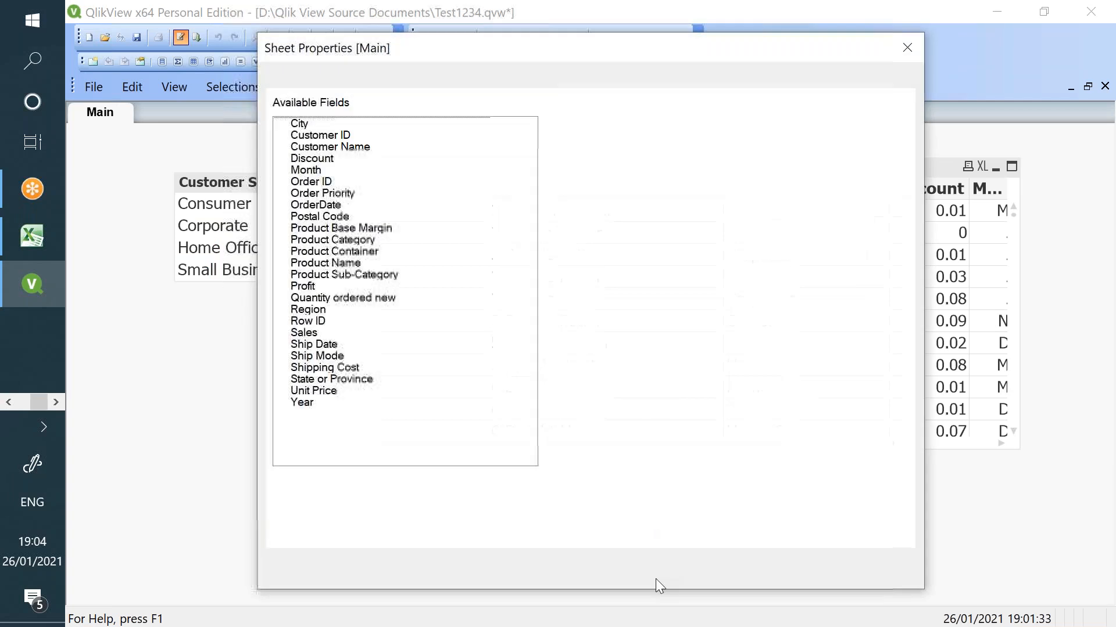
click(641, 566)
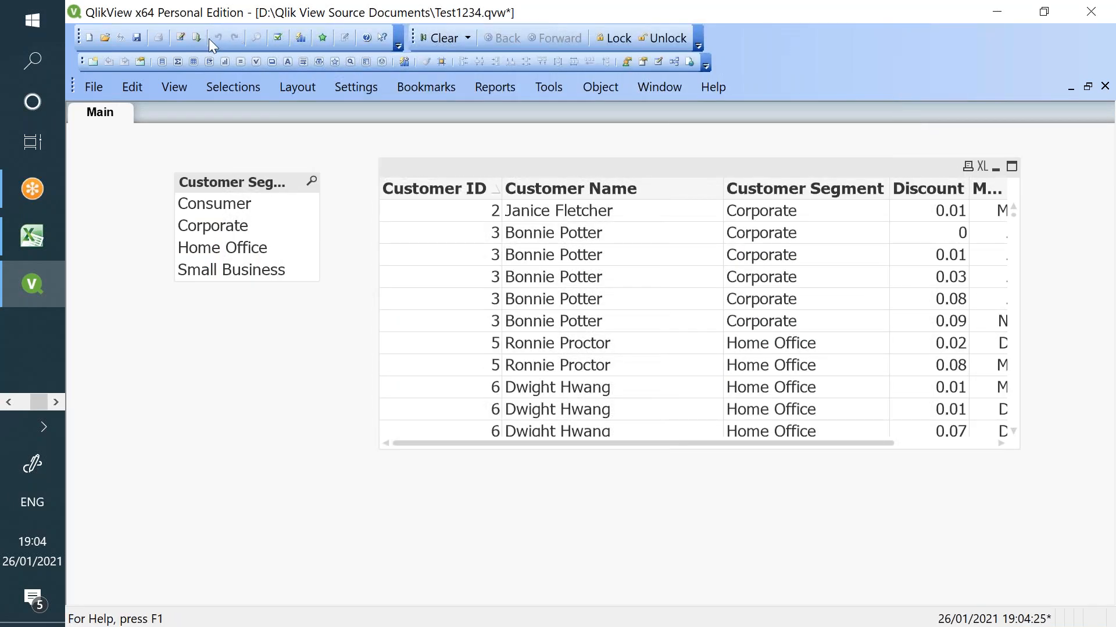
click(354, 85)
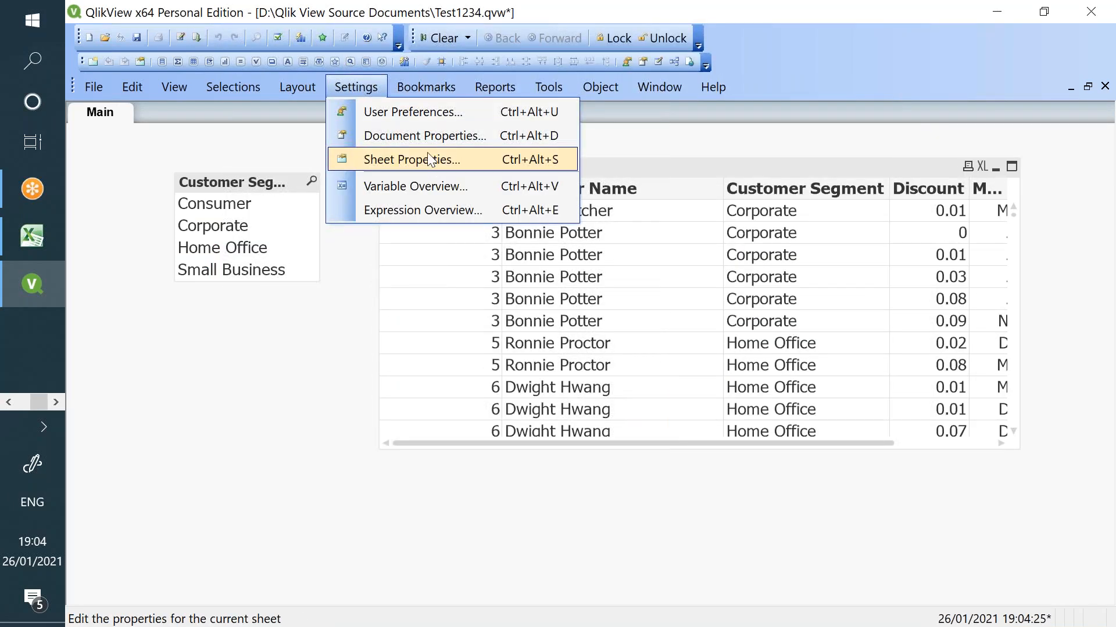
click(426, 139)
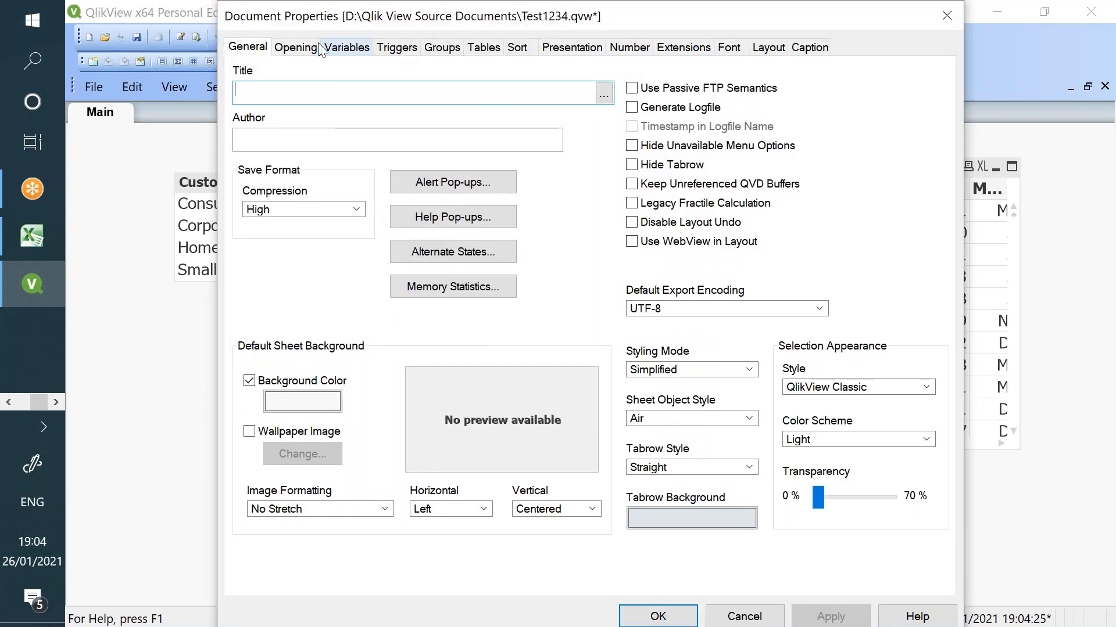
click(293, 47)
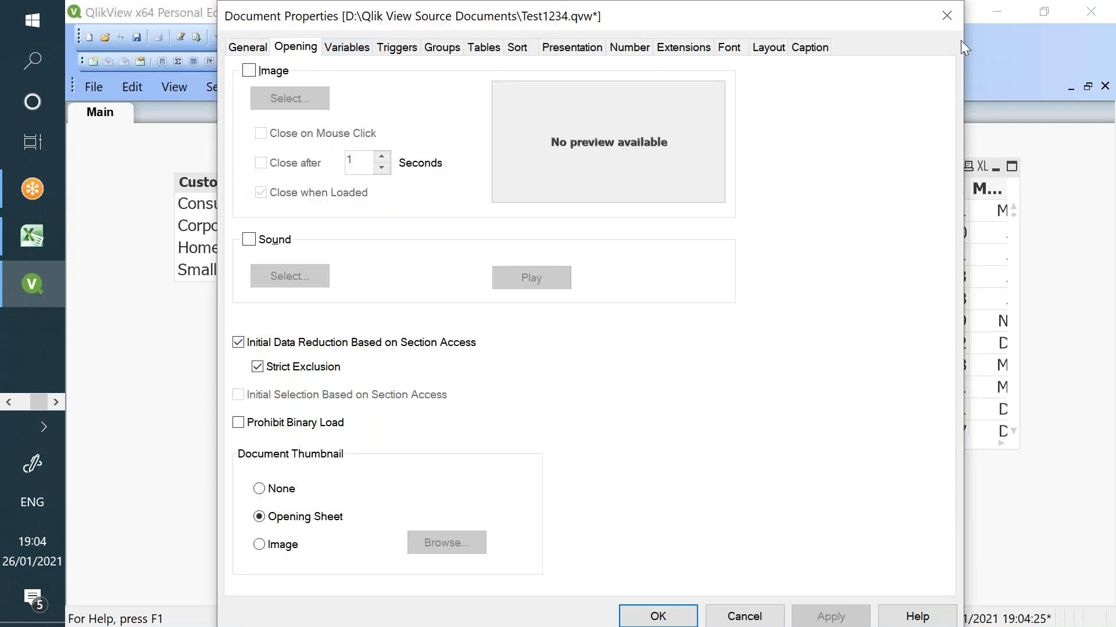
click(946, 17)
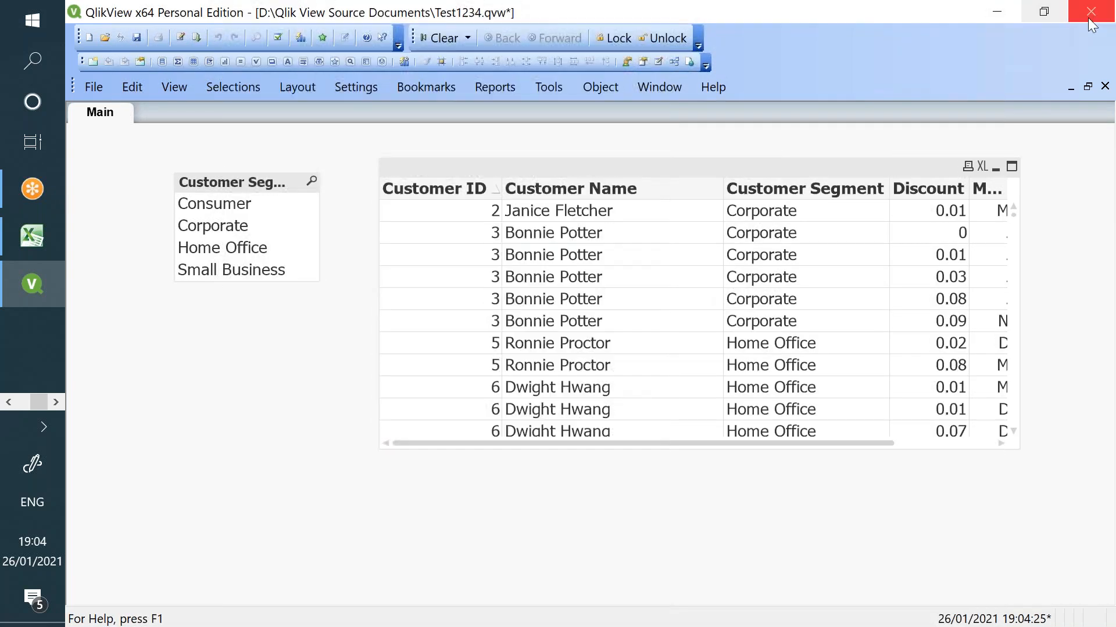
click(135, 39)
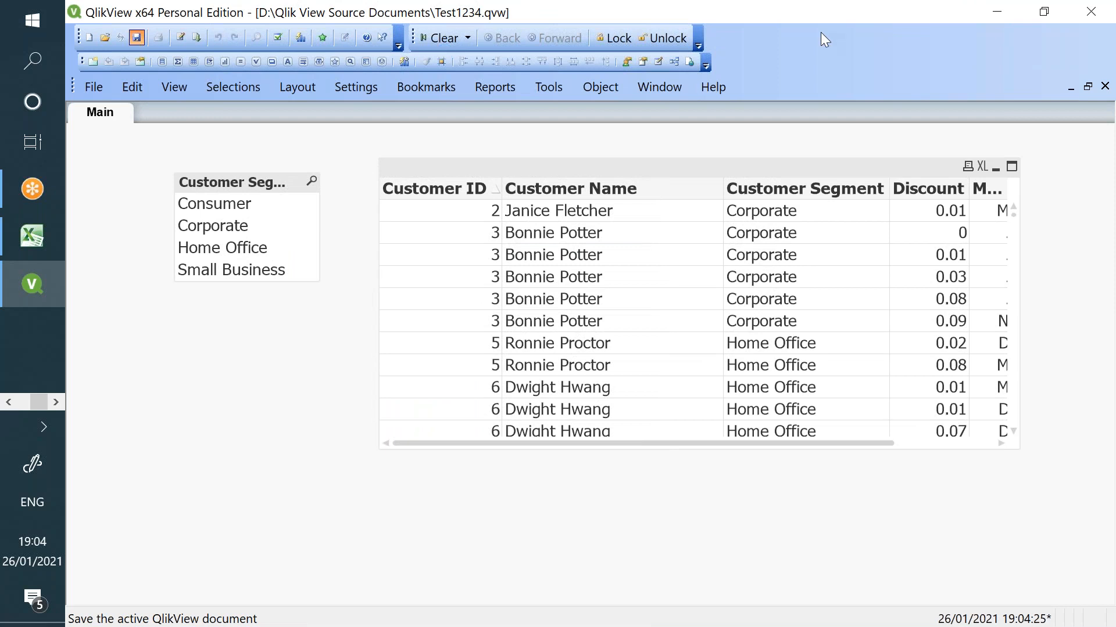
click(1075, 16)
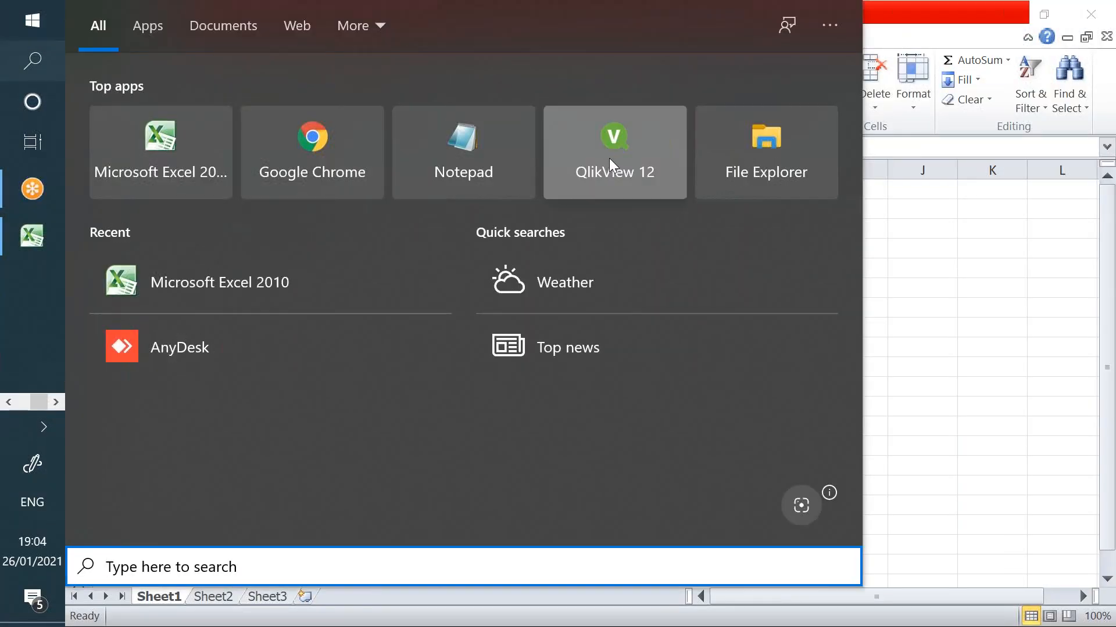
- Reopen Test1234 with the first login and check the sheet's Security properties
click(607, 159)
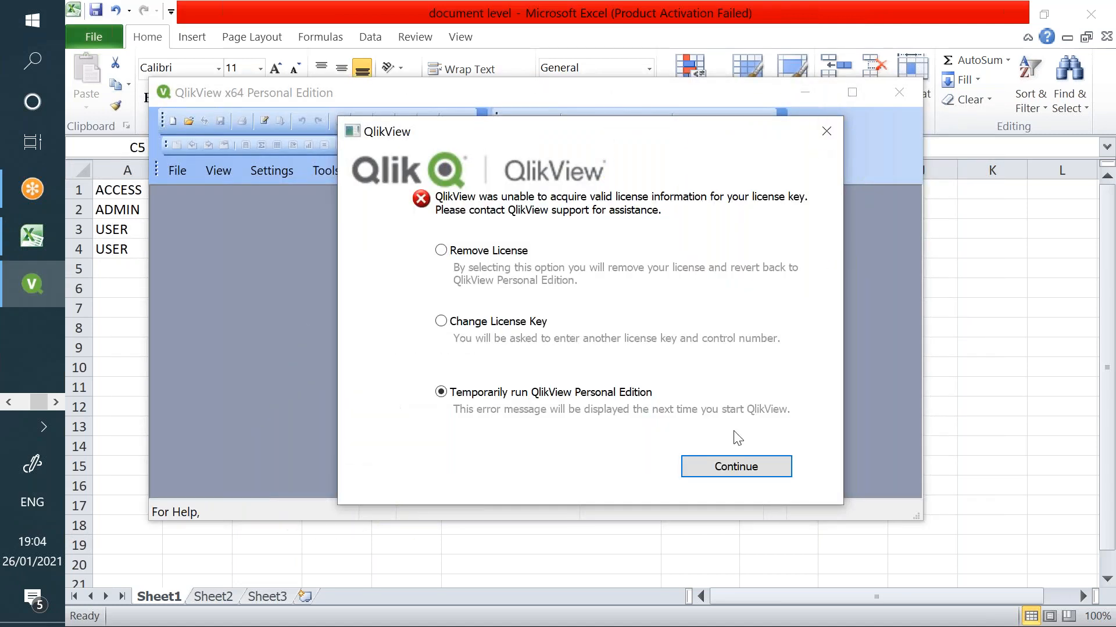
click(737, 467)
click(852, 93)
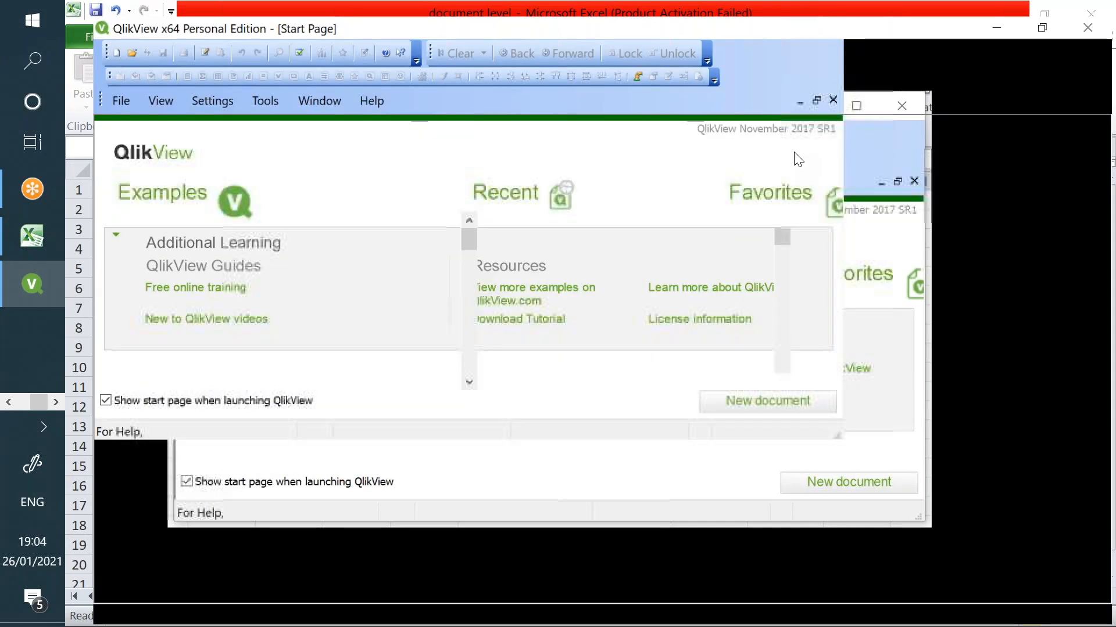
double_click(601, 219)
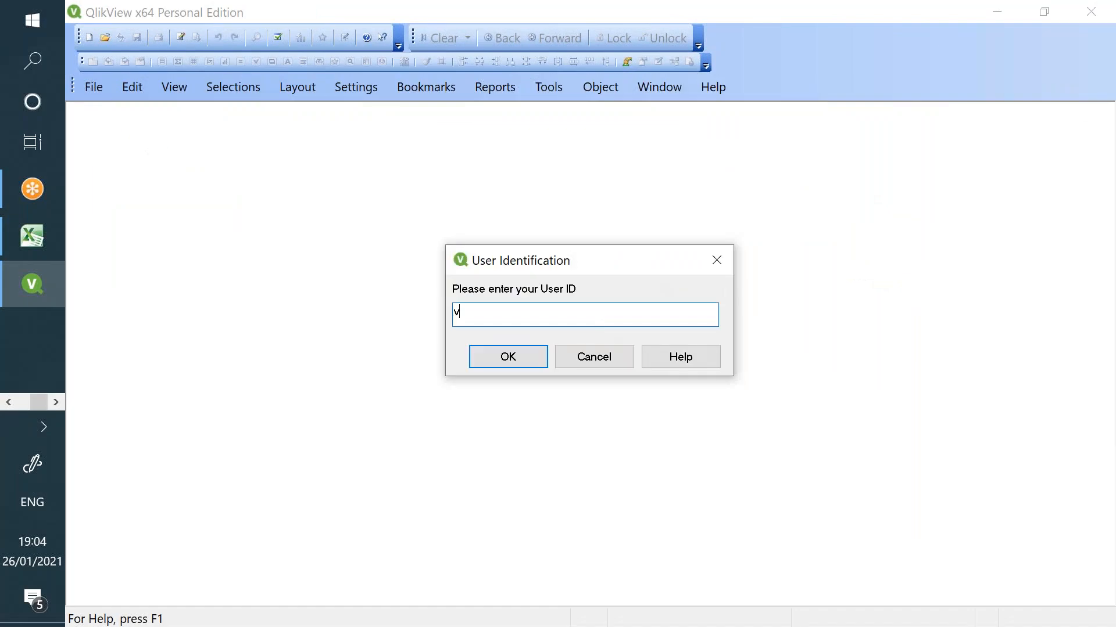
key(Return)
text(•••••)
key(Return)
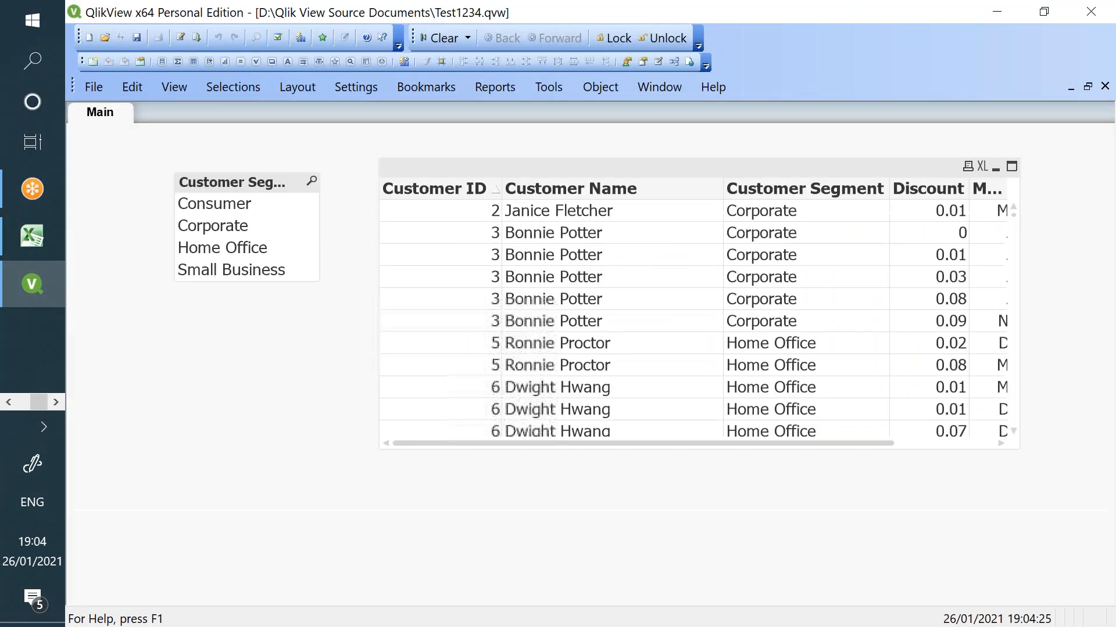
right_click(207, 325)
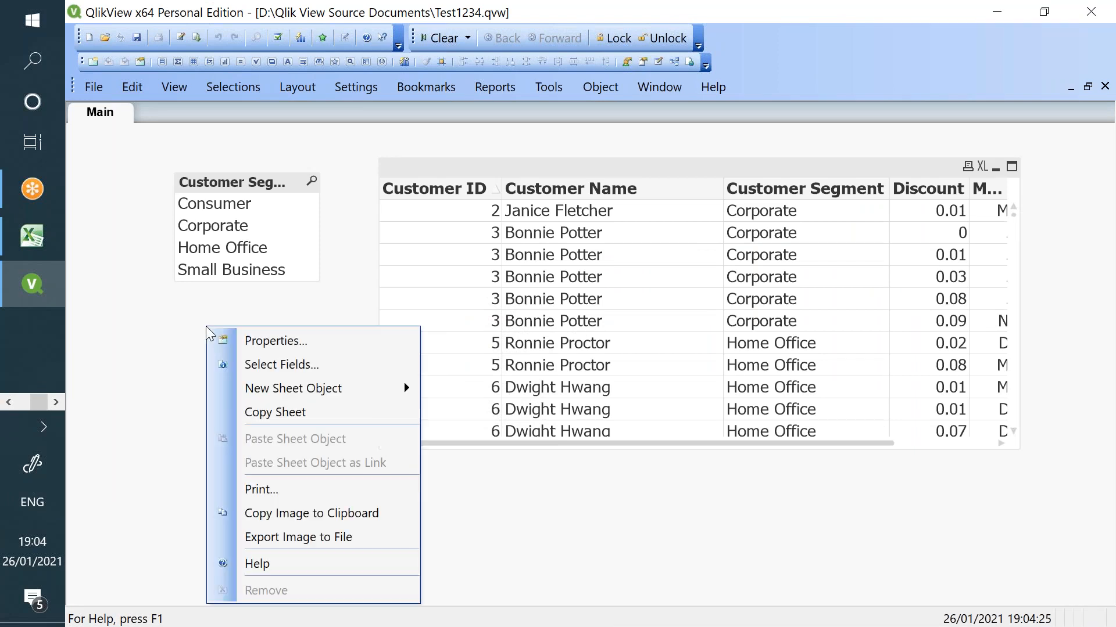
click(254, 340)
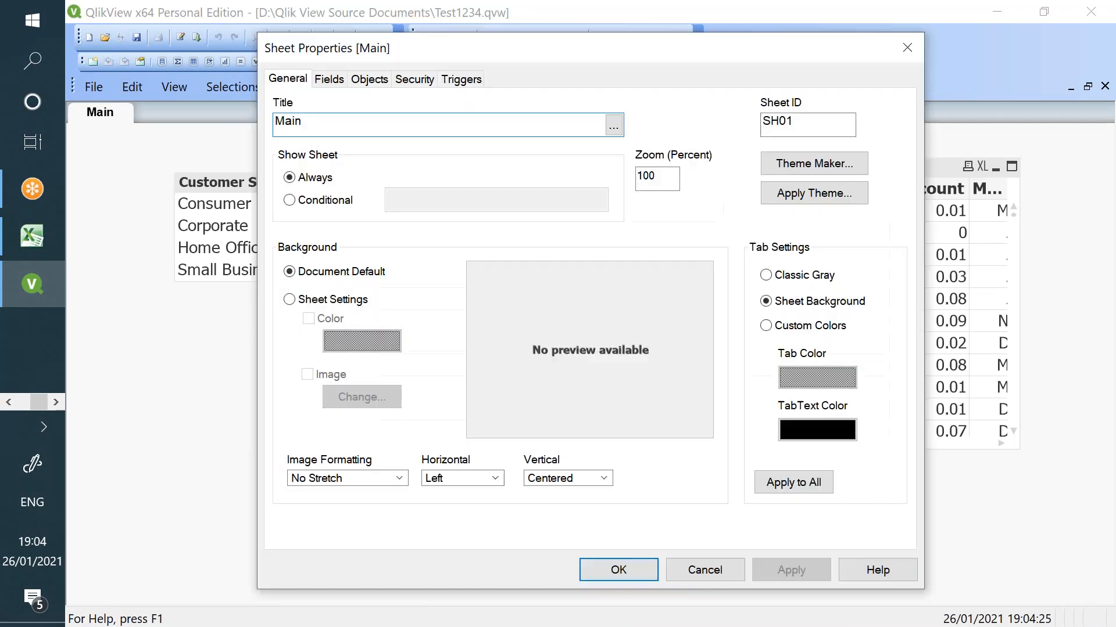
click(410, 83)
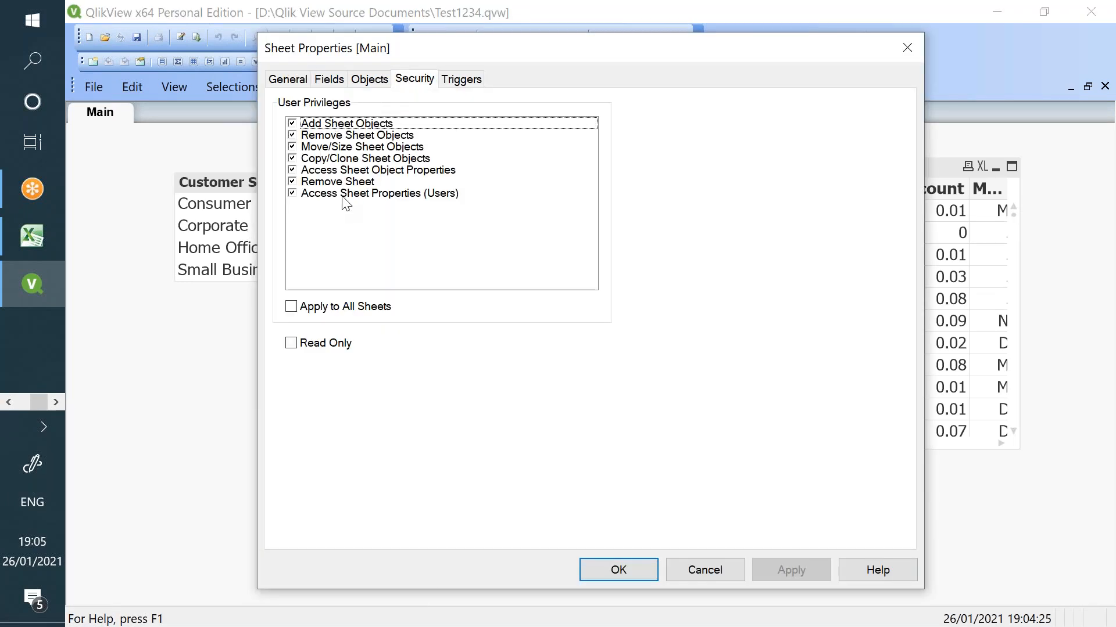
click(704, 570)
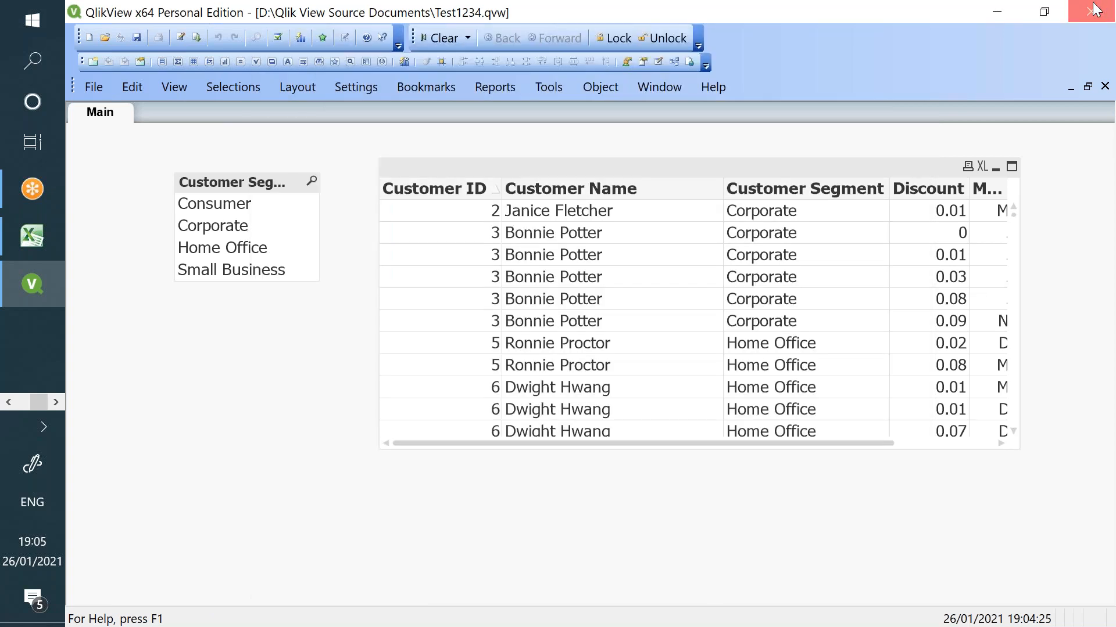
- Relaunch QlikView, open Test1234 with the second user's ID and password, and view the sheet properties
click(31, 235)
click(11, 74)
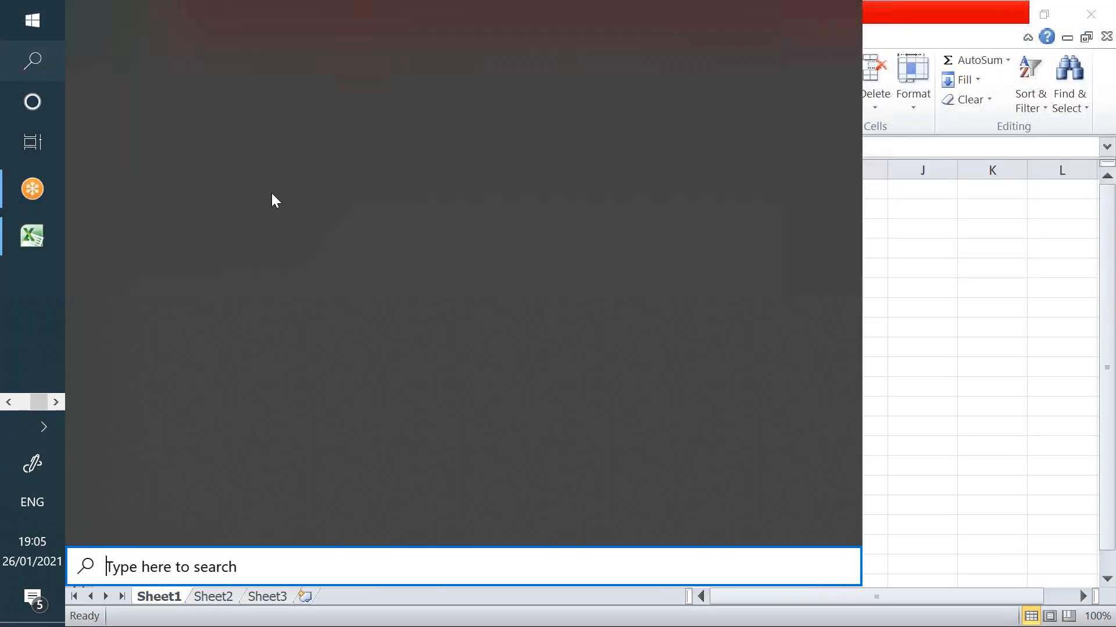
click(590, 174)
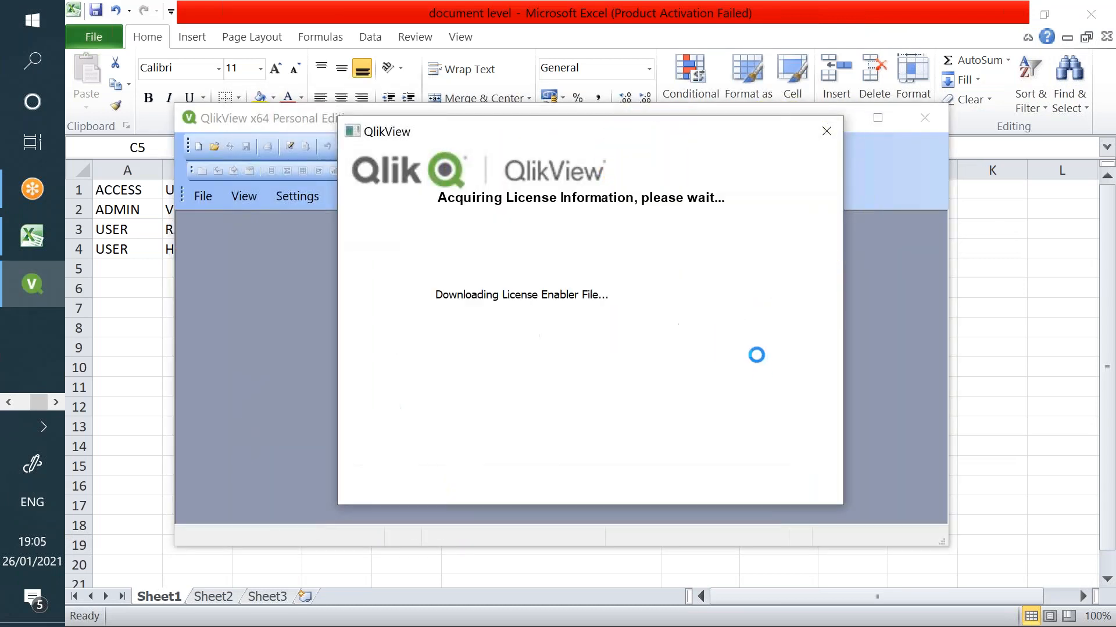
click(750, 470)
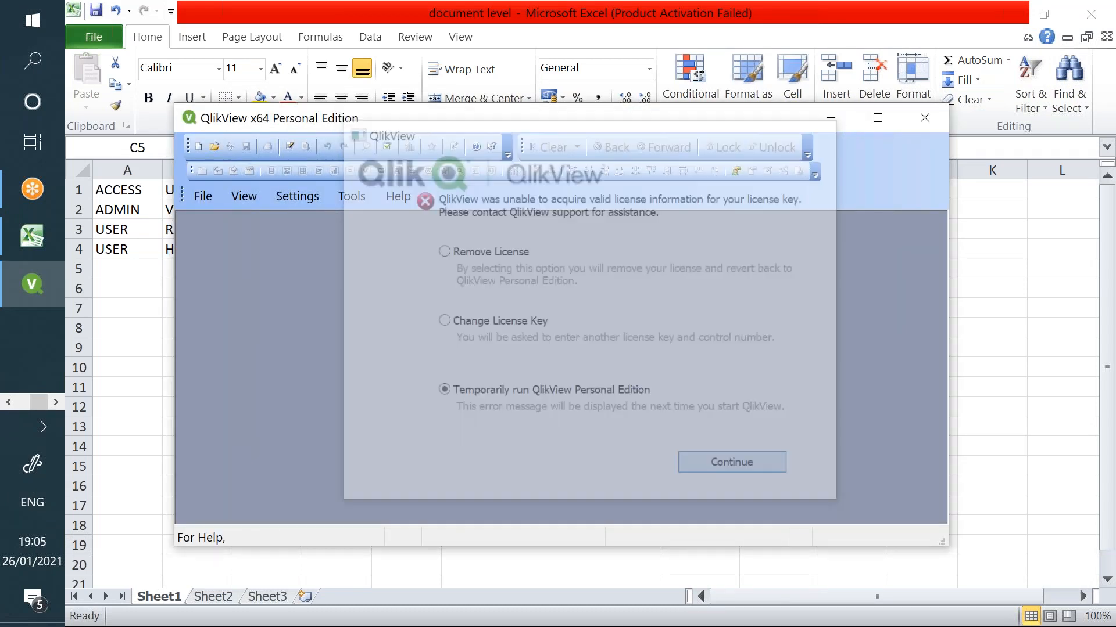
click(876, 119)
click(569, 257)
text(harshini)
key(Return)
text(h)
key(Return)
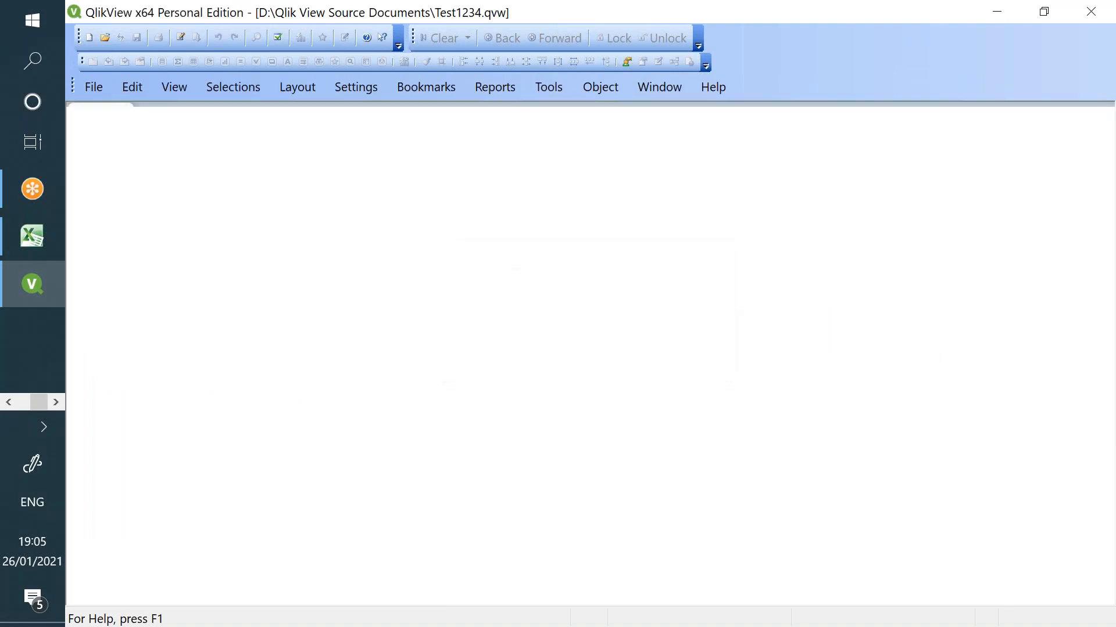
right_click(187, 334)
click(247, 350)
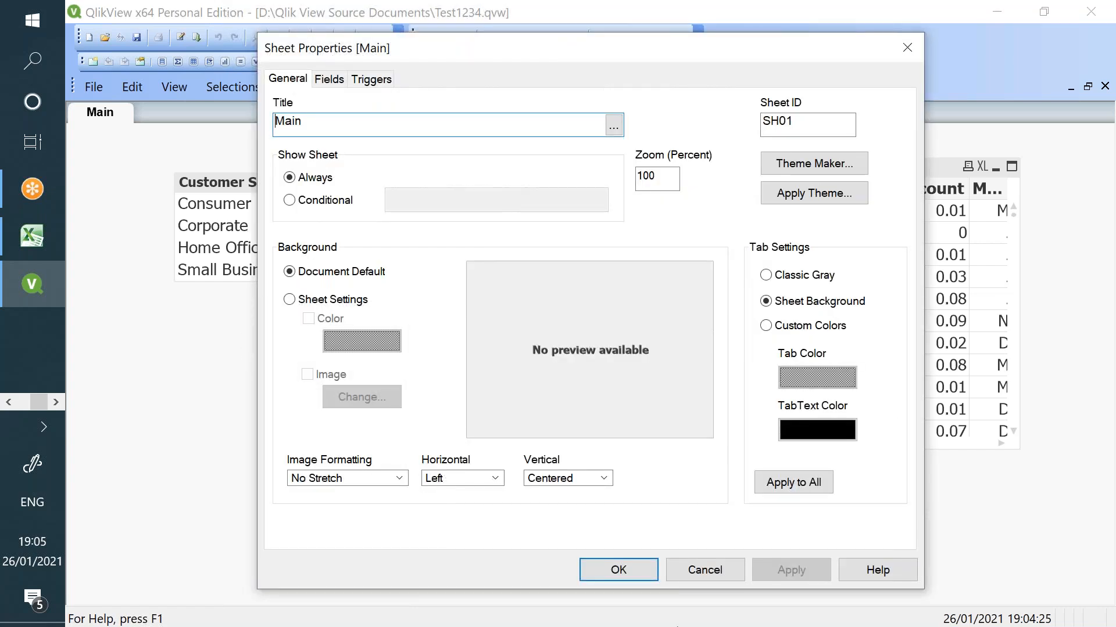
click(722, 568)
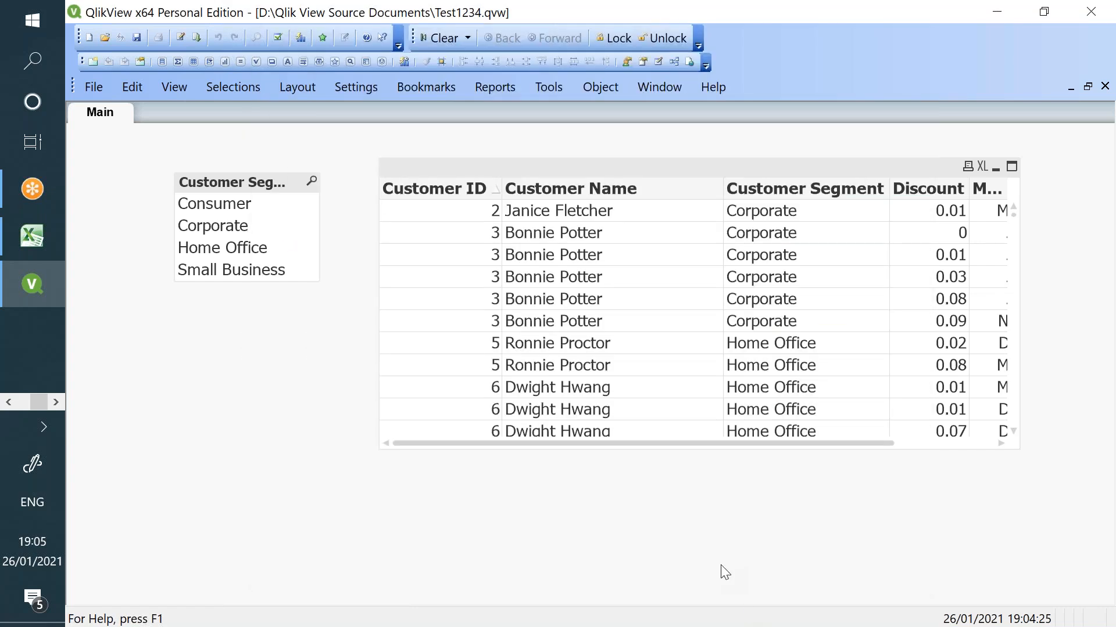
click(23, 237)
- Select the USER and ADMIN rows in the access workbook, then bring Test1234 forward
drag(118, 229, 259, 244)
drag(134, 208, 272, 204)
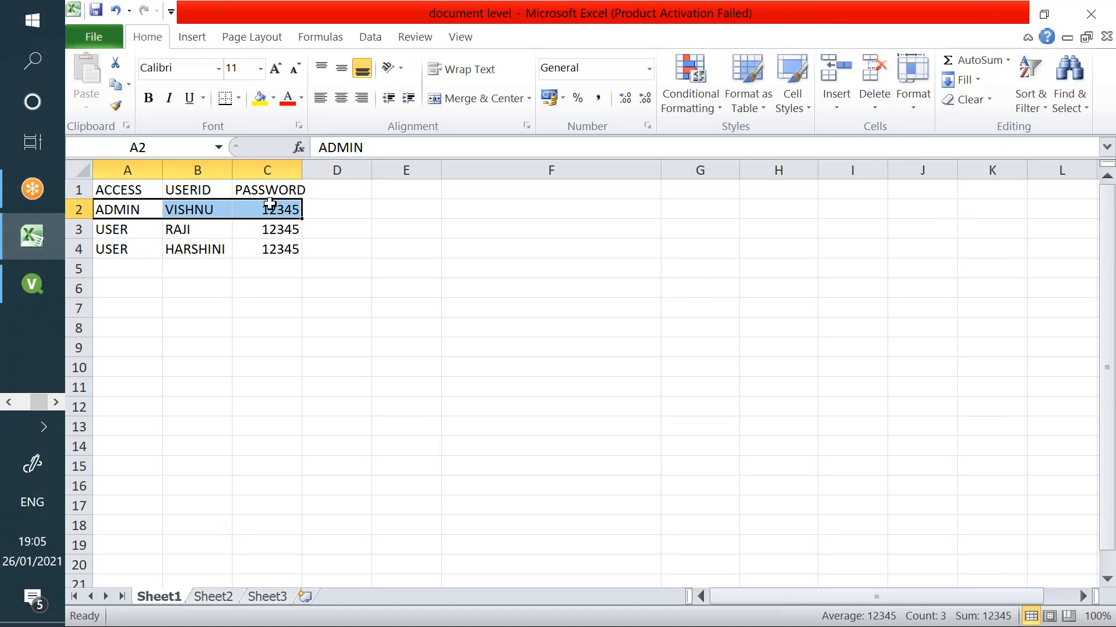
key(alt+Tab)
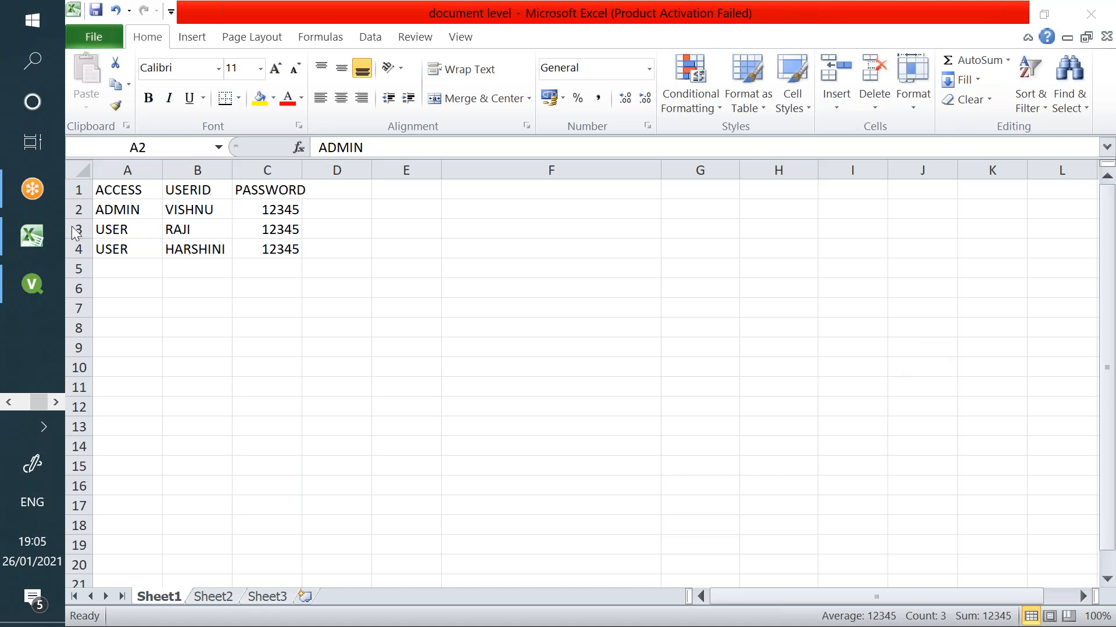
click(31, 276)
click(9, 402)
click(26, 193)
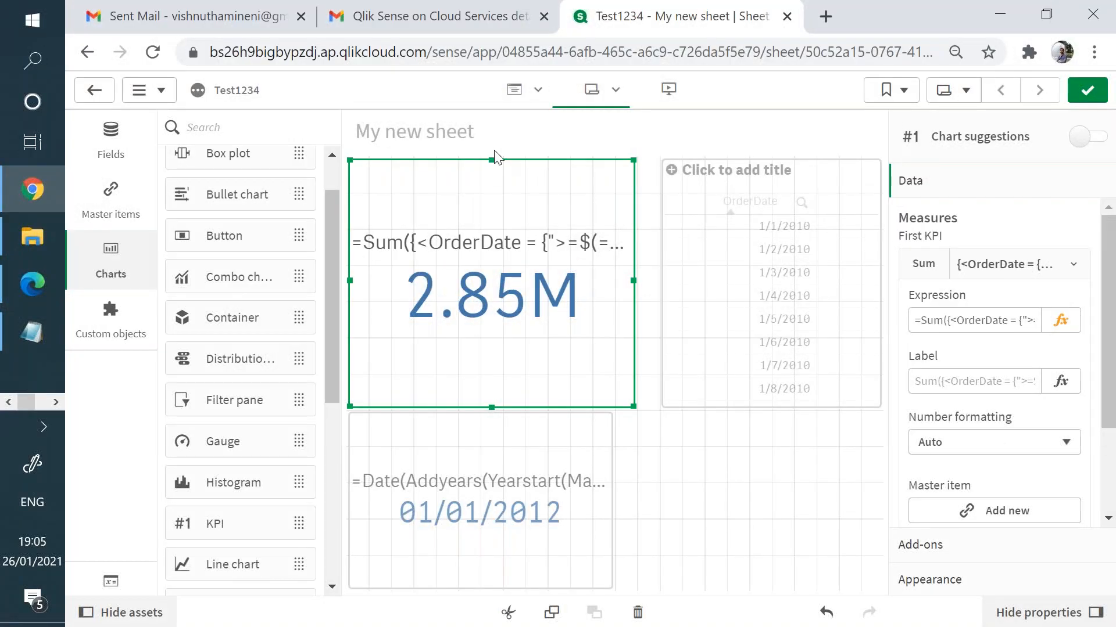
click(445, 24)
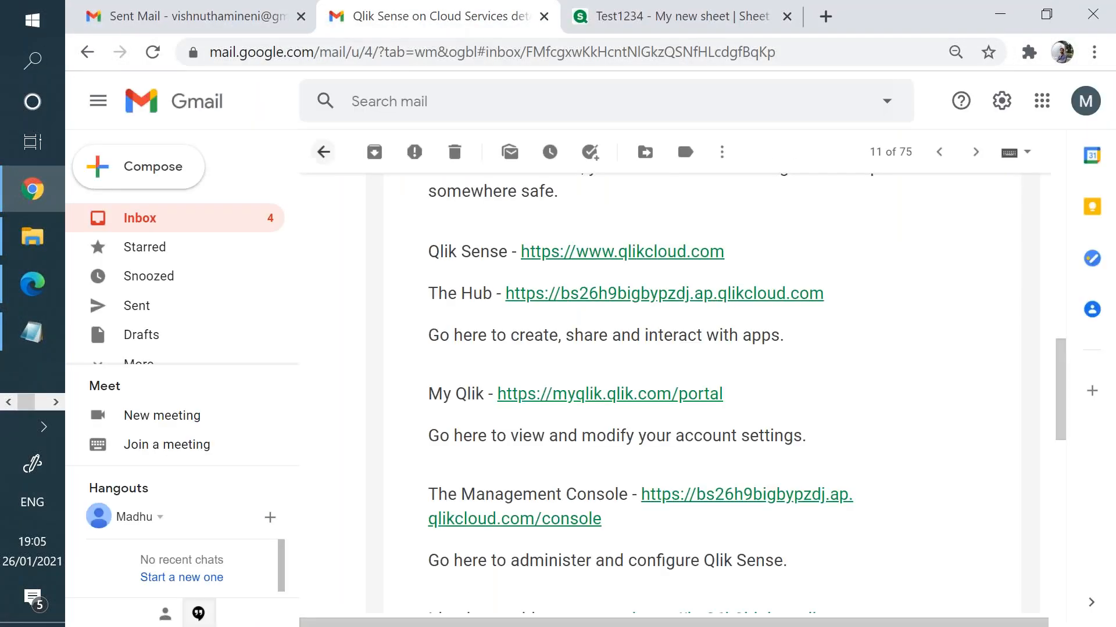
click(322, 151)
click(746, 7)
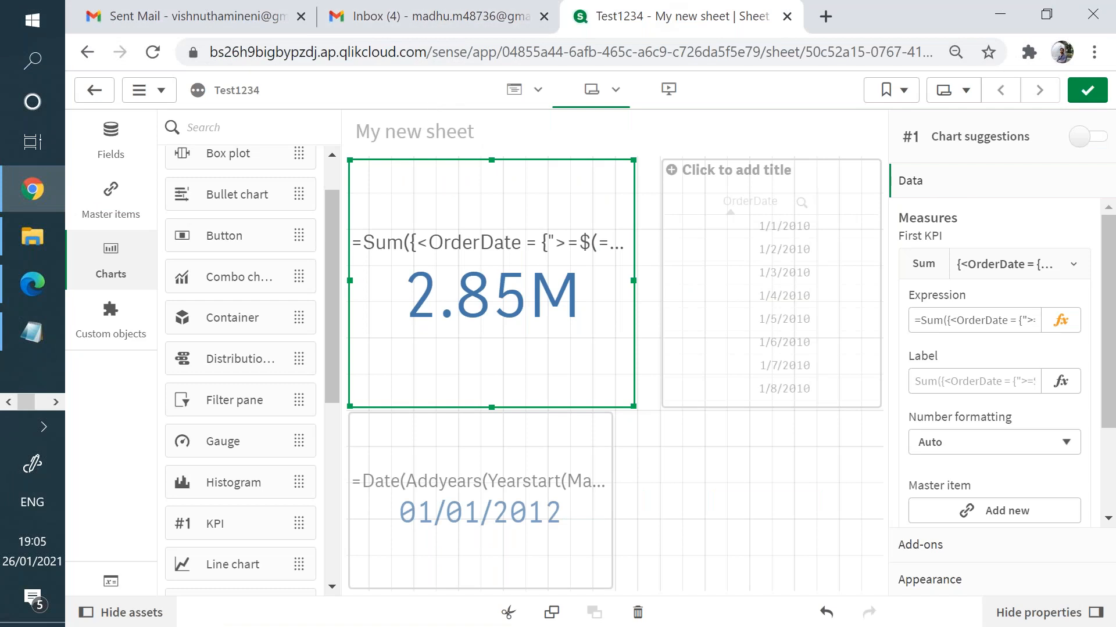
click(111, 96)
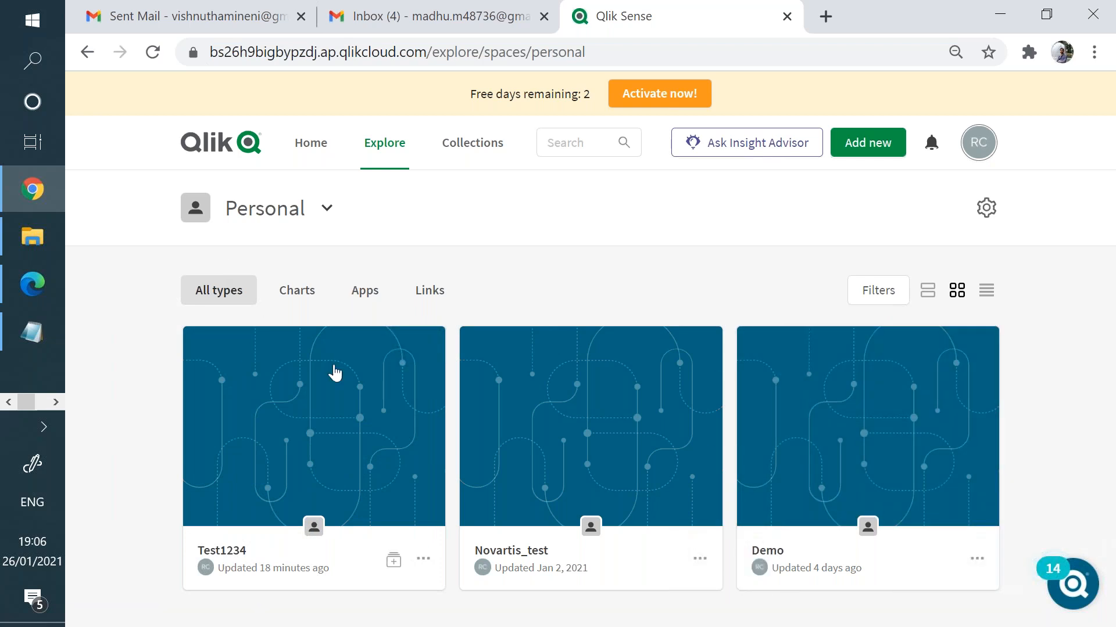
mouse_move(219, 451)
click(6, 401)
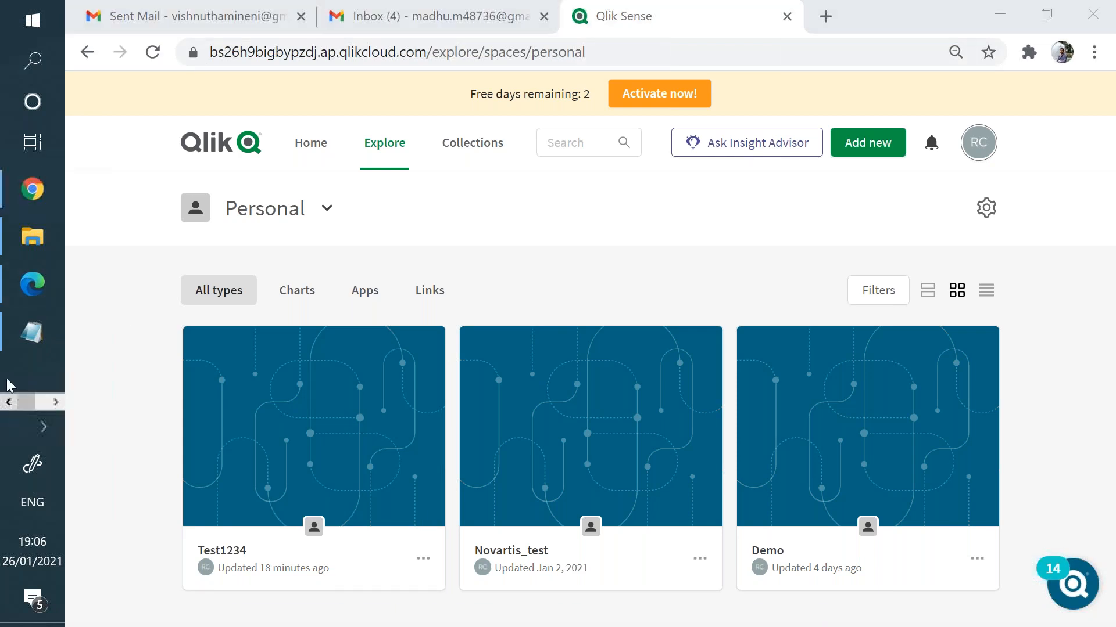
click(55, 401)
click(35, 282)
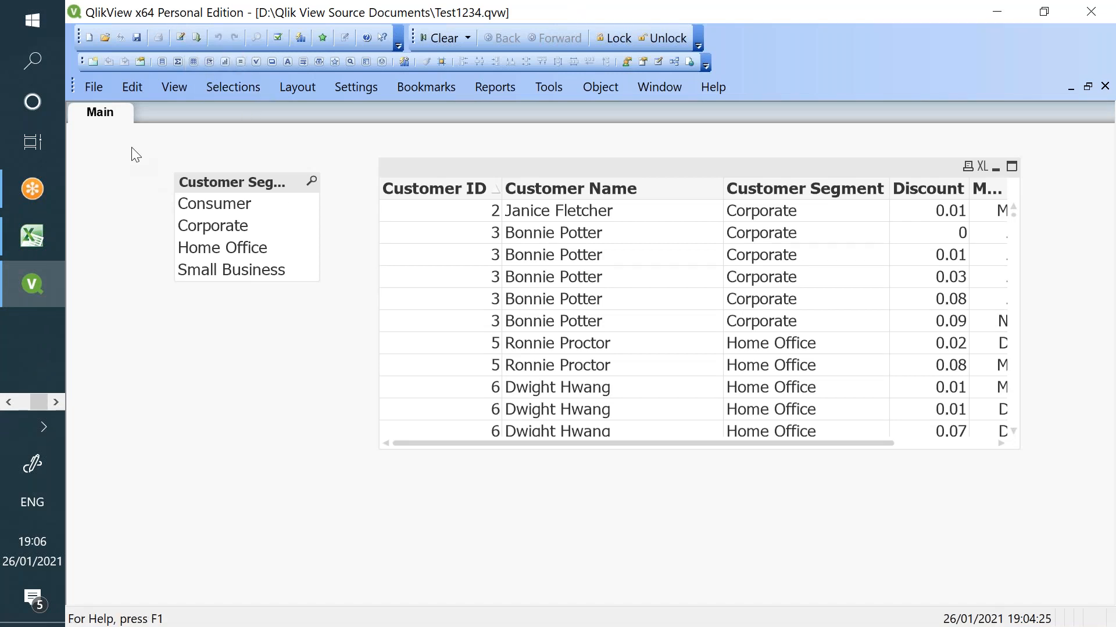
- Add a CUSTOMER SEGMENT column with * for ADMIN and CORPORATE and CONSUMER for the two users
drag(193, 162, 1039, 514)
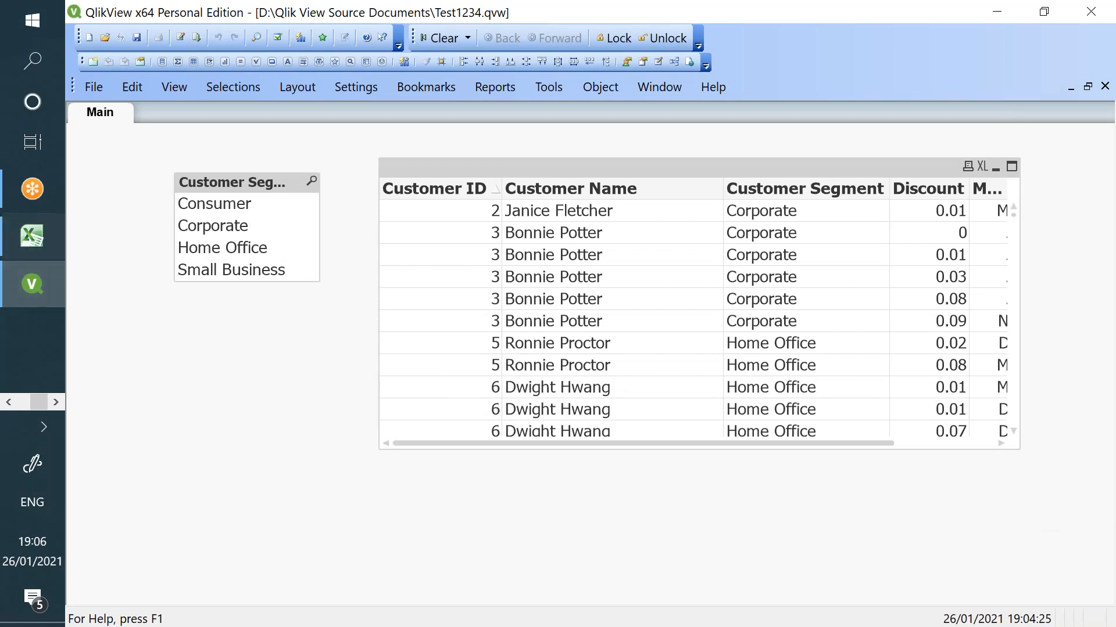
click(18, 234)
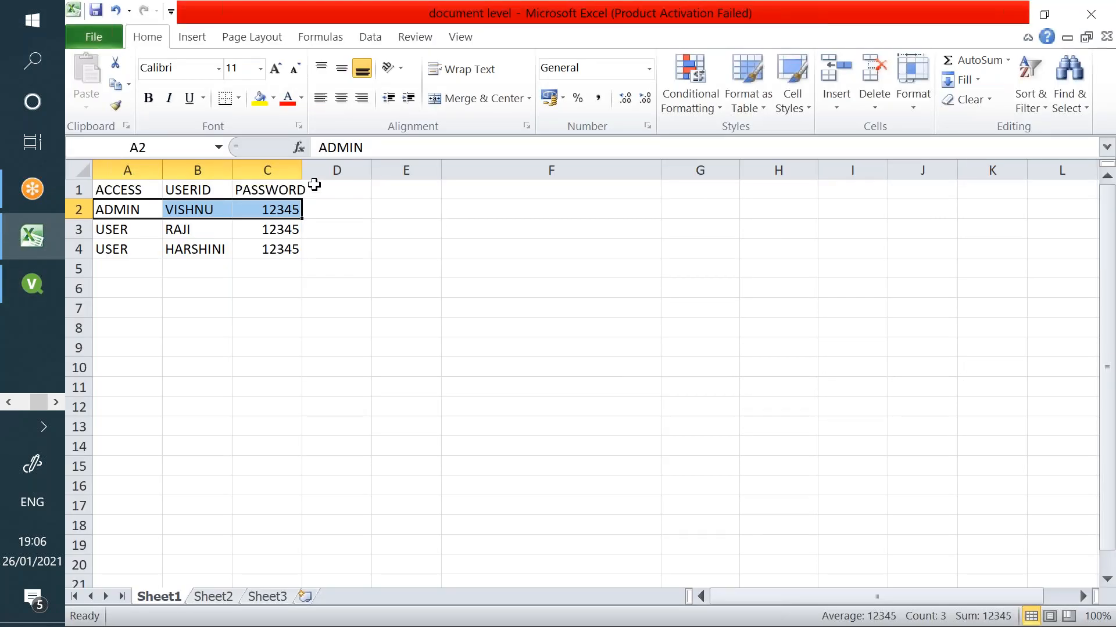
click(328, 189)
text(CUSTOME)
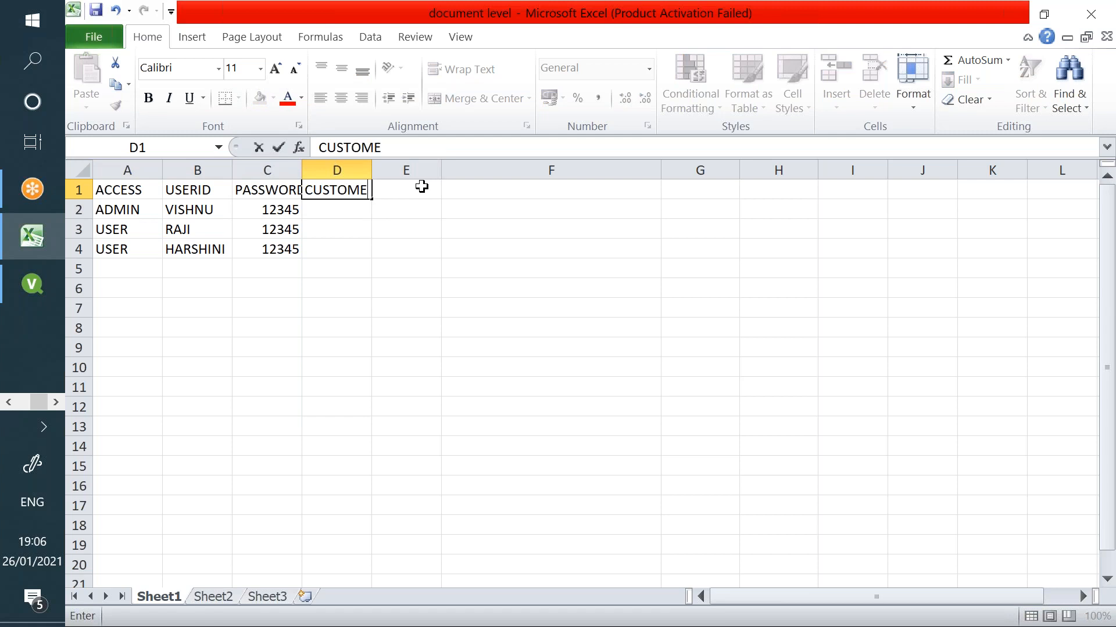
text(R SEGMENT)
key(Return)
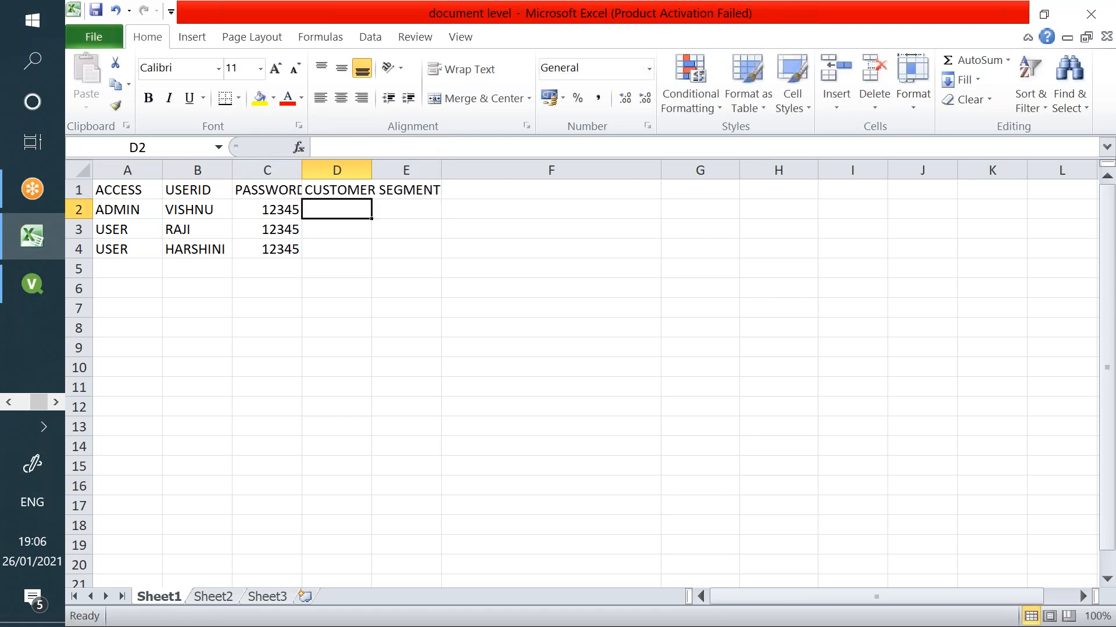
text(*)
key(Return)
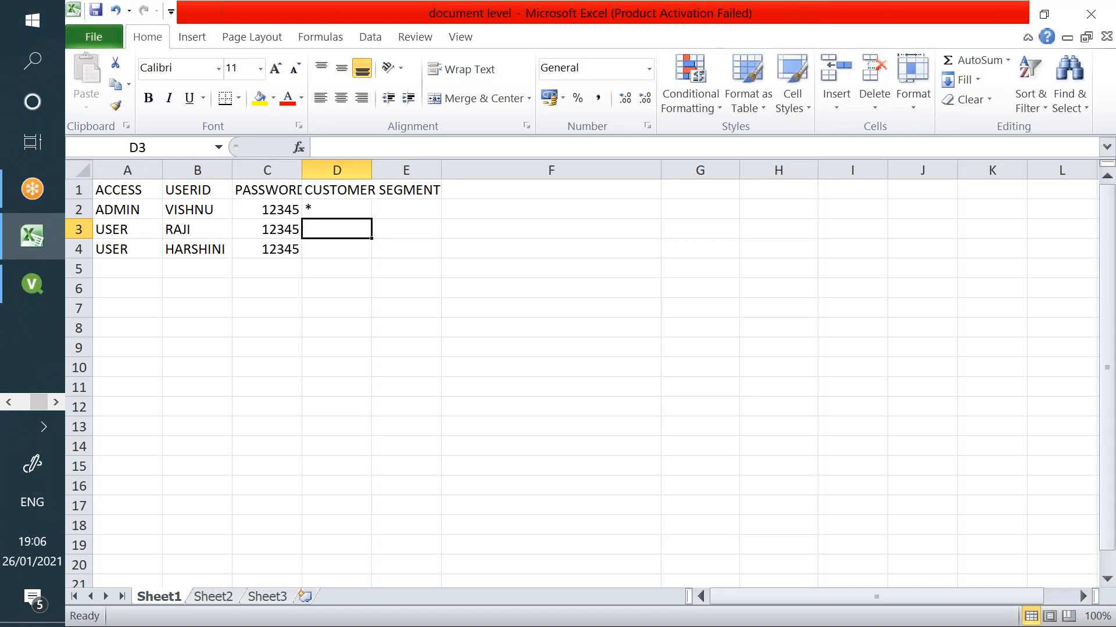
text(Corporate)
key(Return)
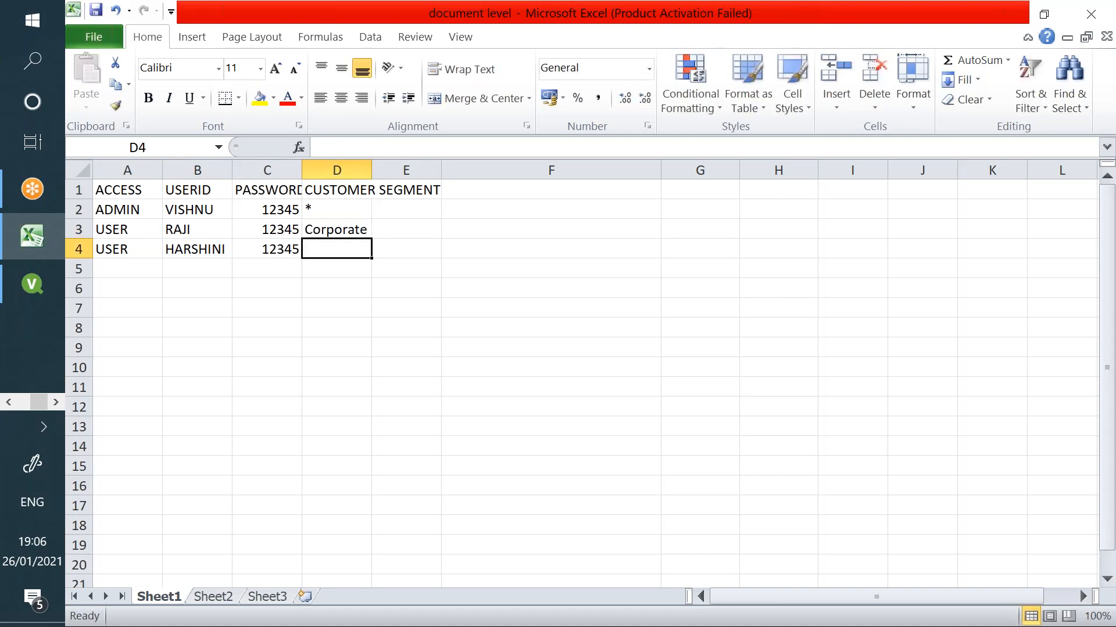
text(Consumer)
key(Return)
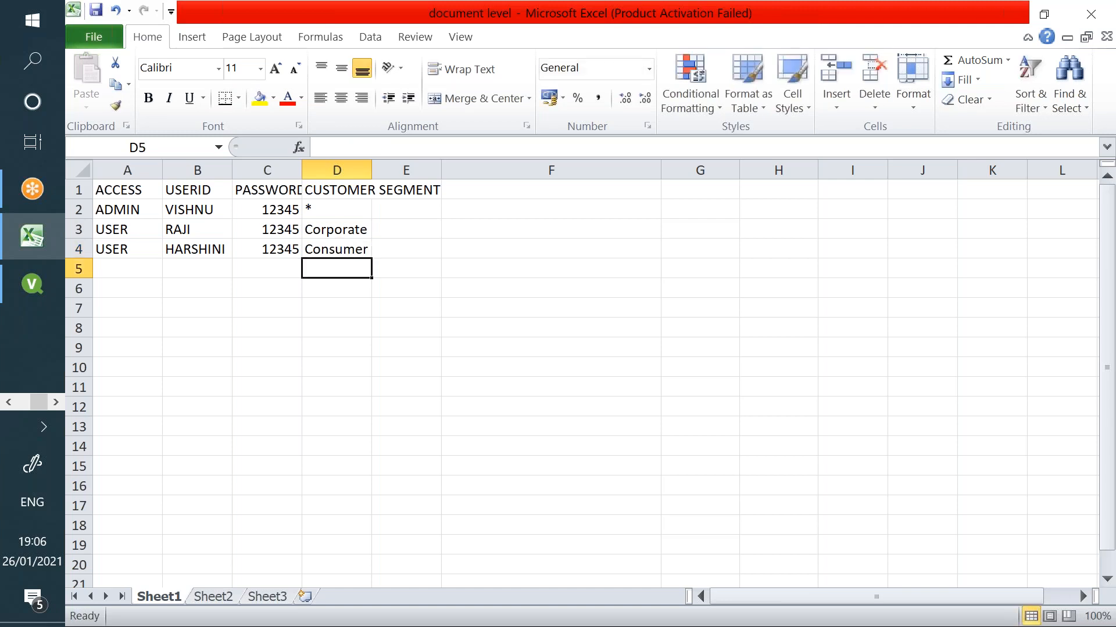
key(Up)
key(Up)
text(CORP)
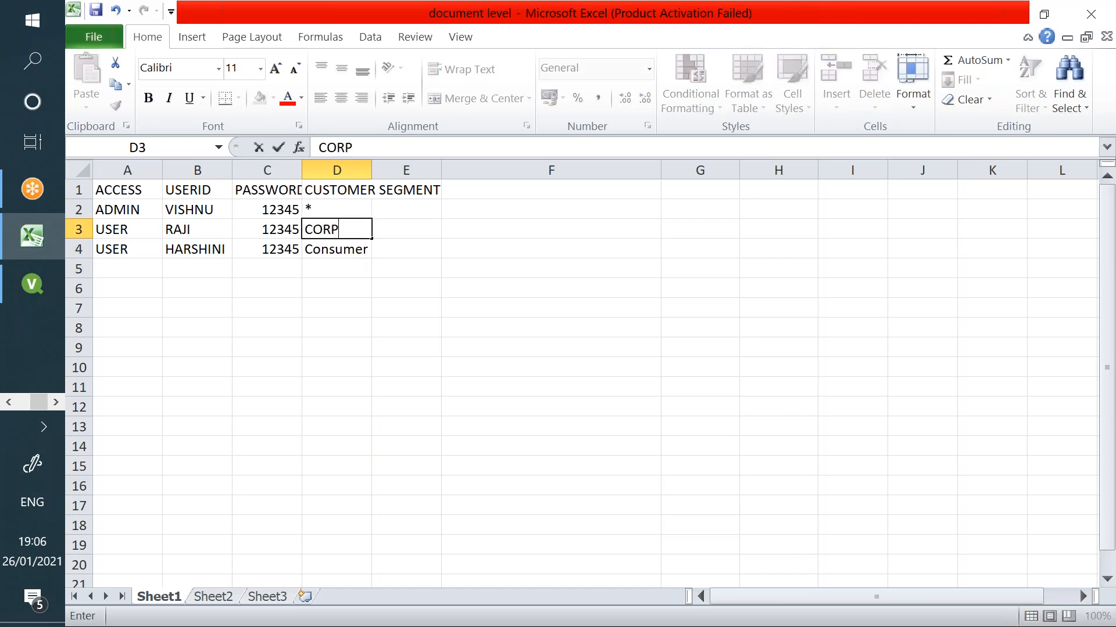
text(ORATE)
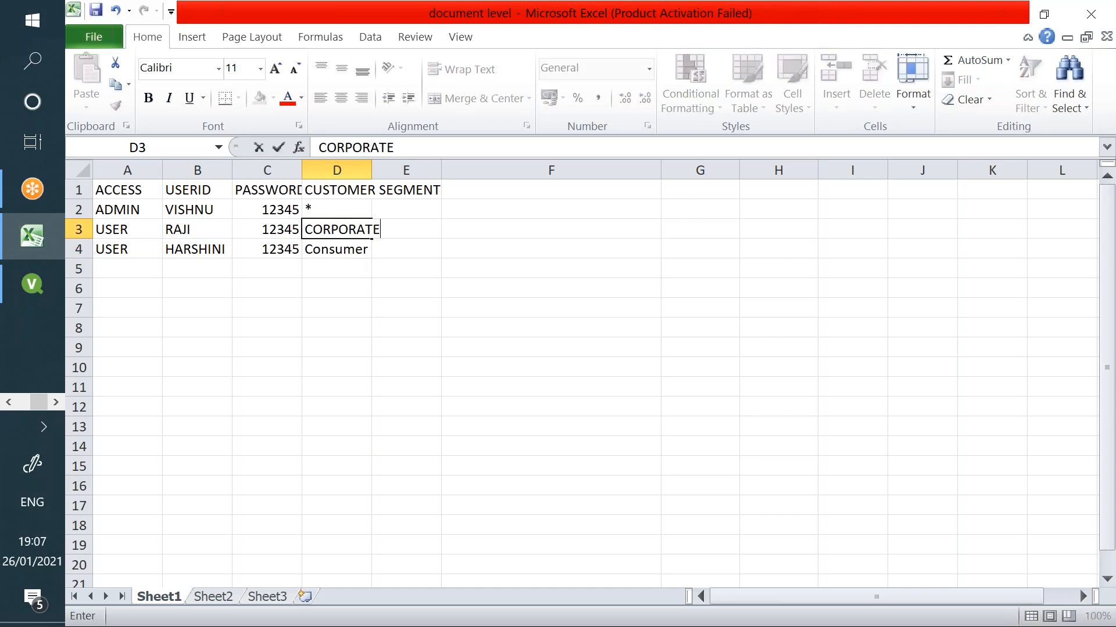
key(Return)
text(CONSUMER)
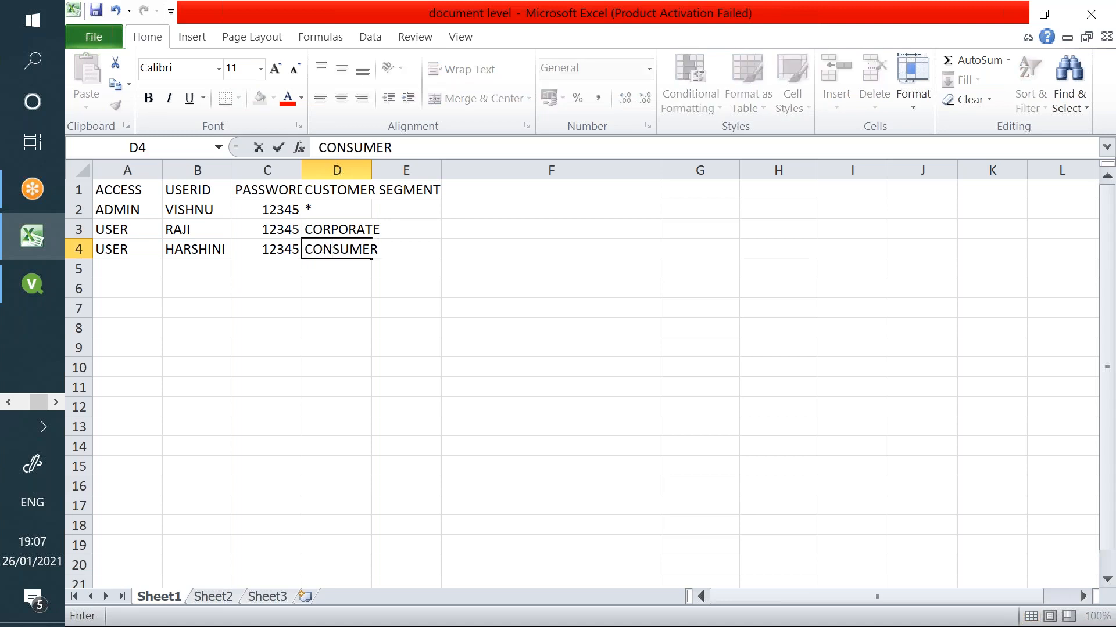
key(Return)
- Add a fifth-row USER with a new user ID and password, then save the workbook
key(Left)
key(Left)
key(Left)
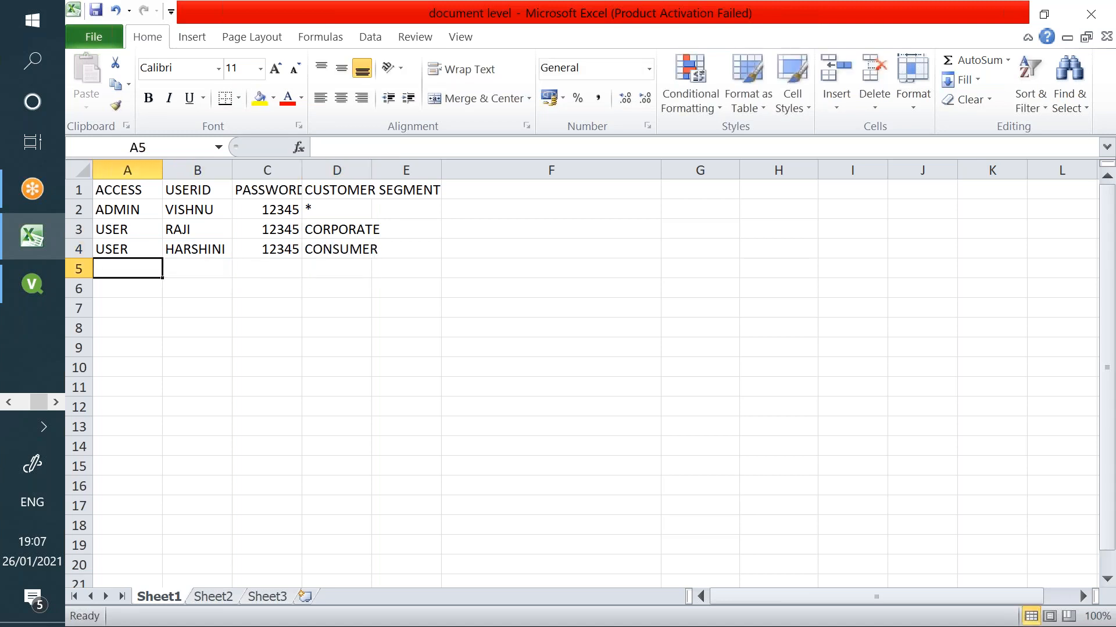
text(USER)
key(Tab)
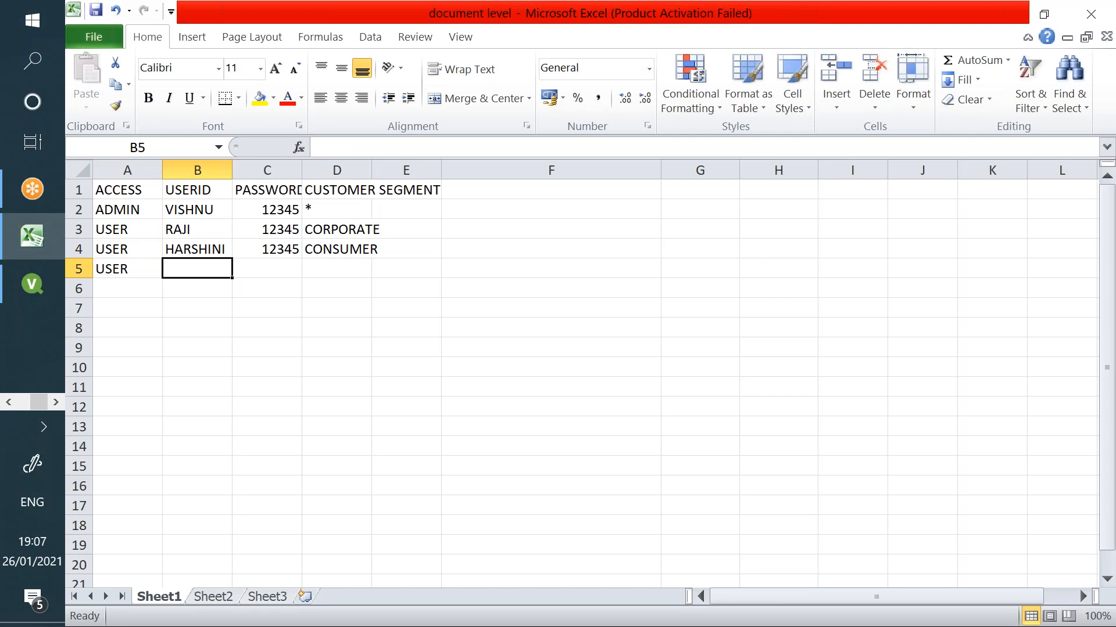
text(YASH)
key(Tab)
text(12345)
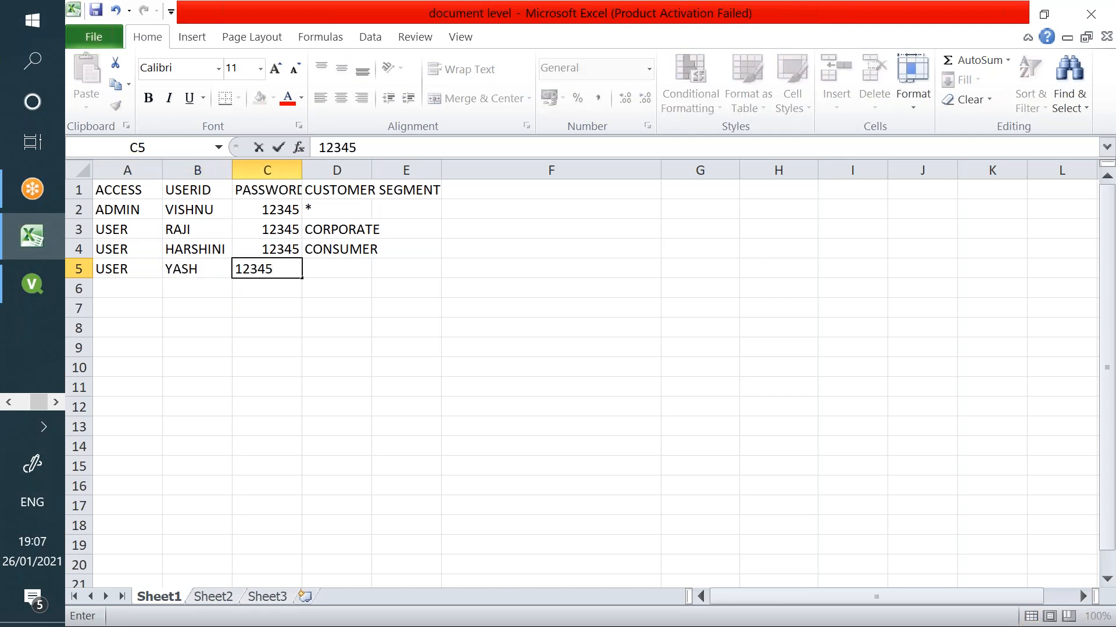
key(Tab)
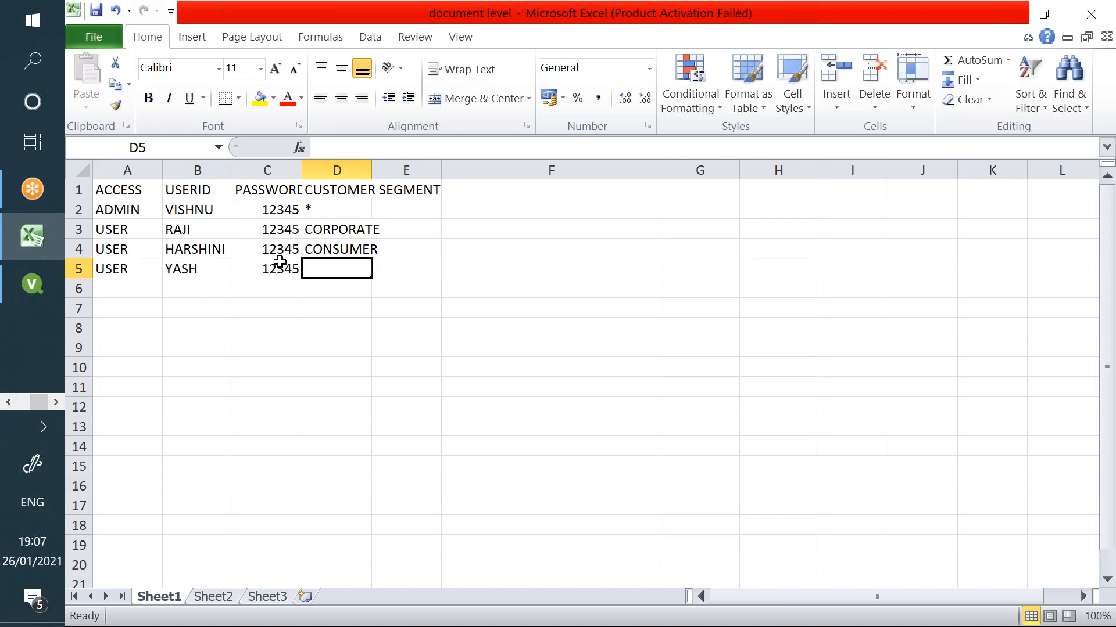
click(99, 16)
click(32, 284)
click(182, 38)
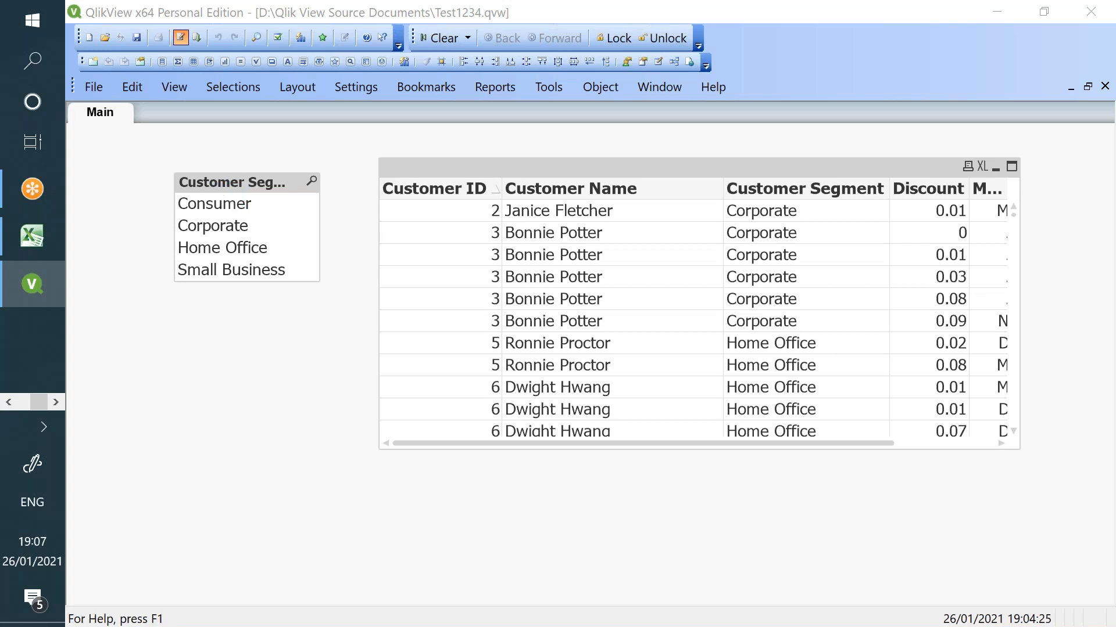
- Add [CUSTOMER SEGMENT] to the load's field list and label the table 'Security:'
text(,)
key(Return)
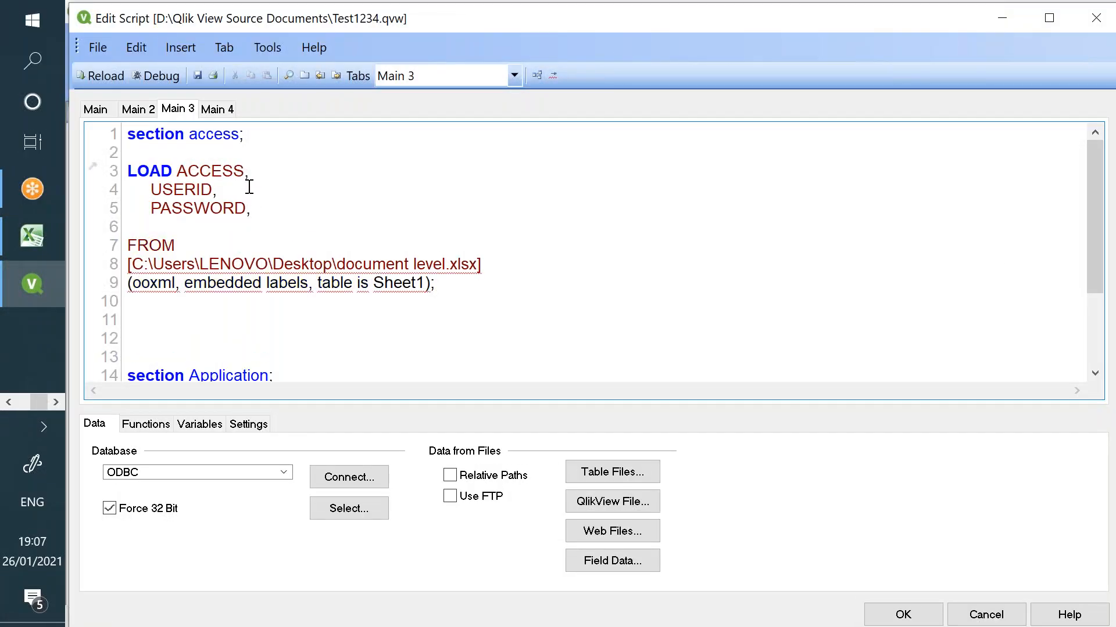
text([CUSTOMER)
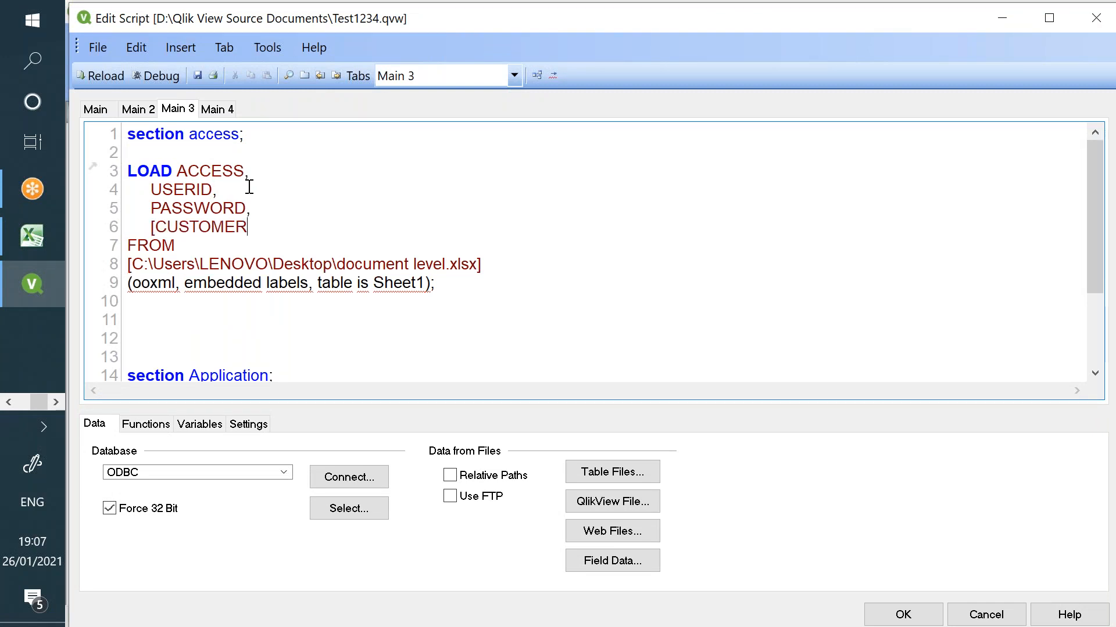
text( SEGMENT)
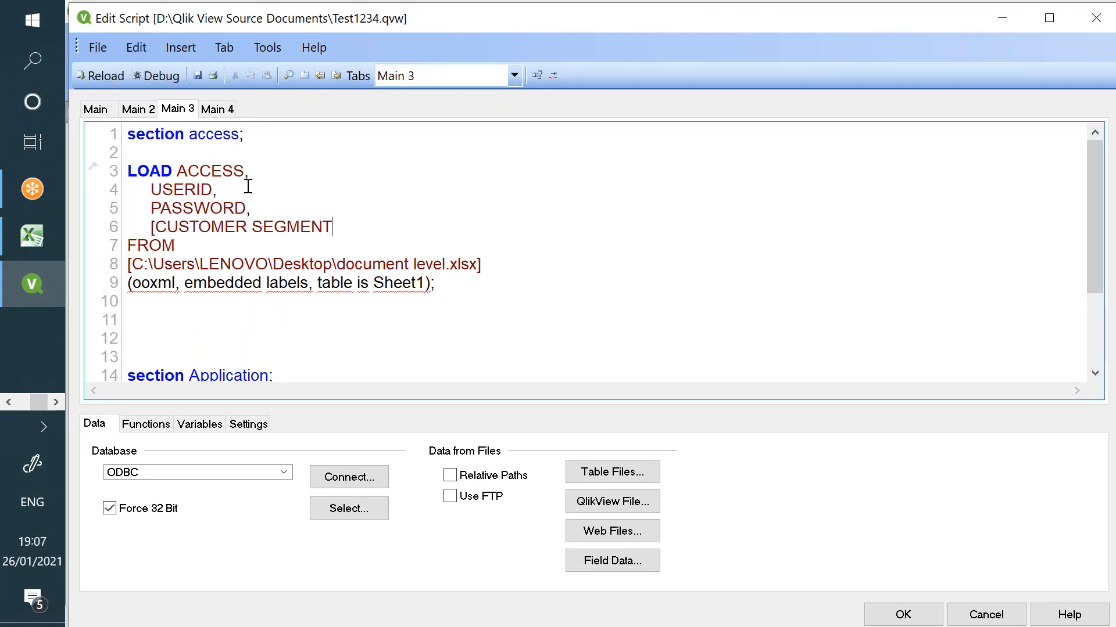
text(])
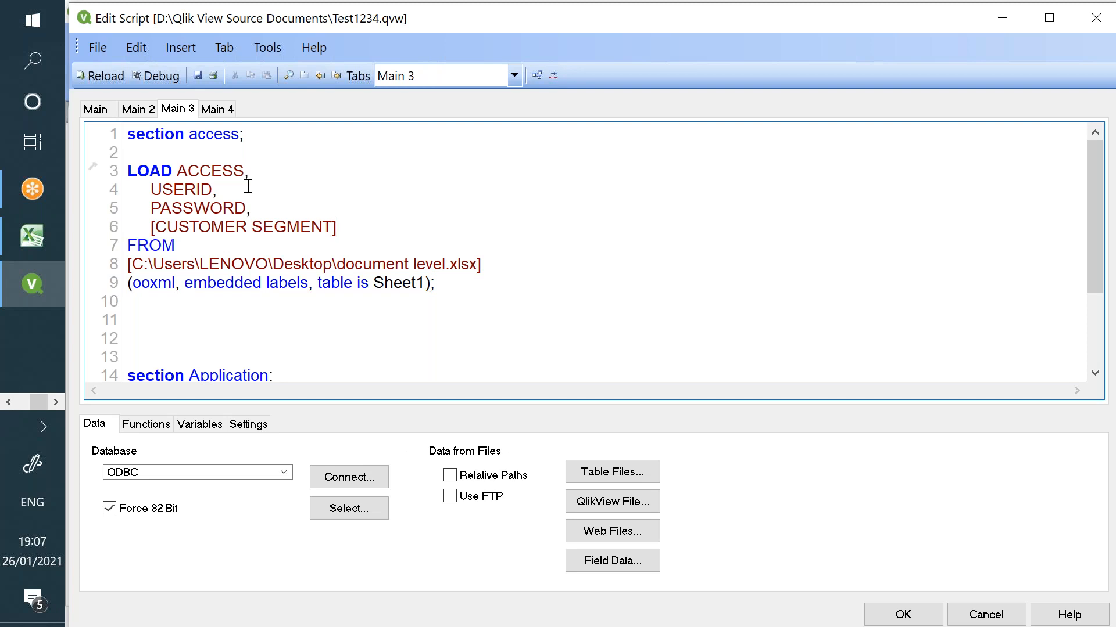
click(225, 158)
key(Return)
text(Secu)
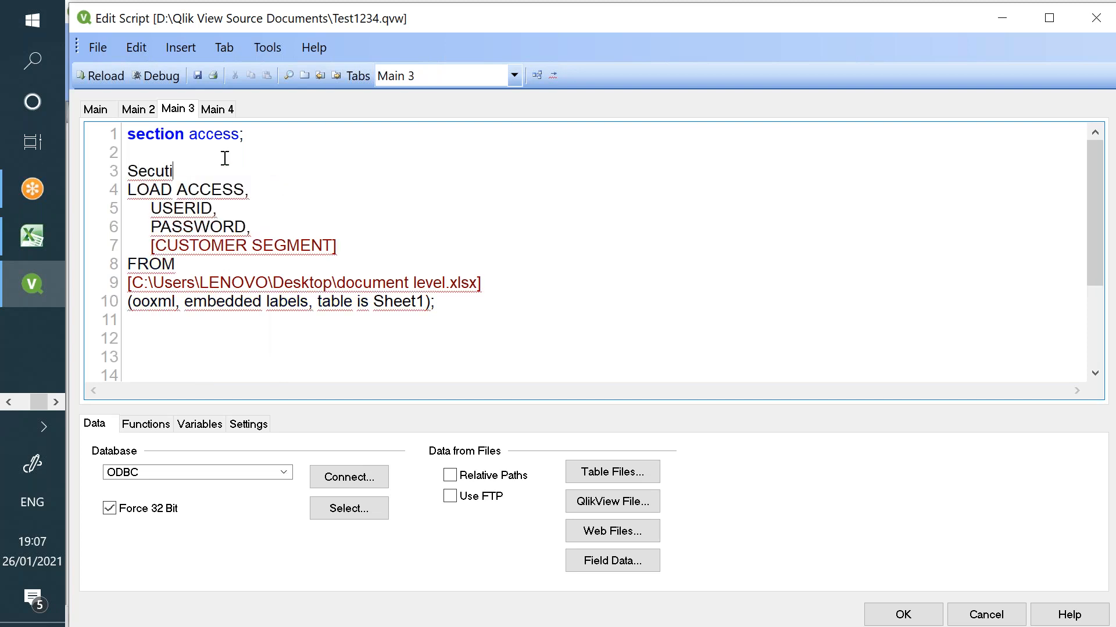
text(rity:)
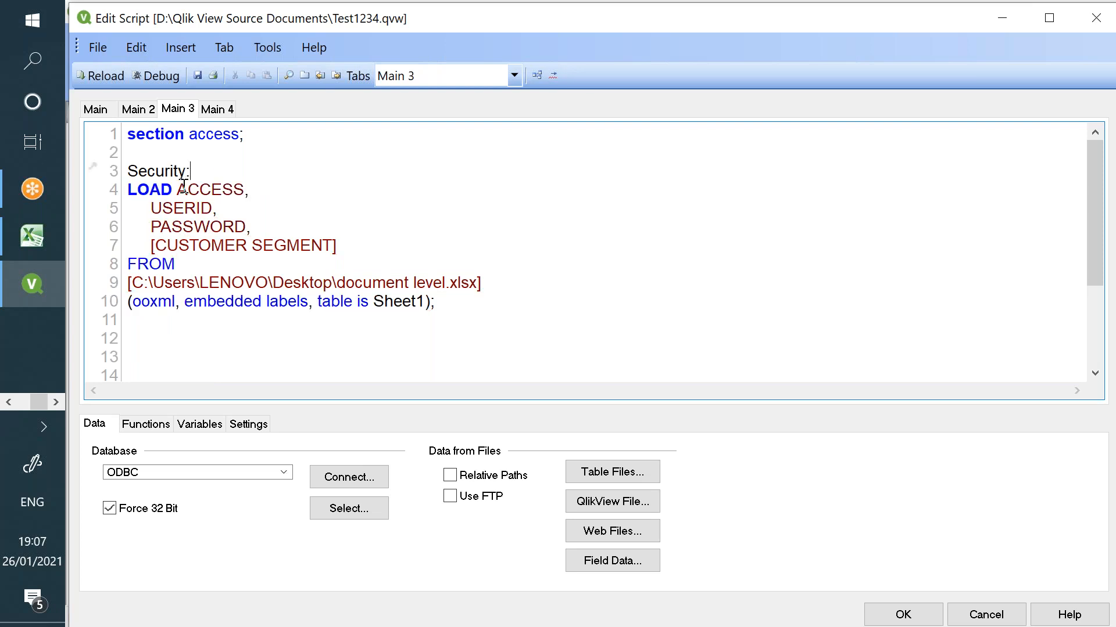
- Compare the script's CUSTOMER SEGMENT field with the workbook's column header and segment values
click(50, 249)
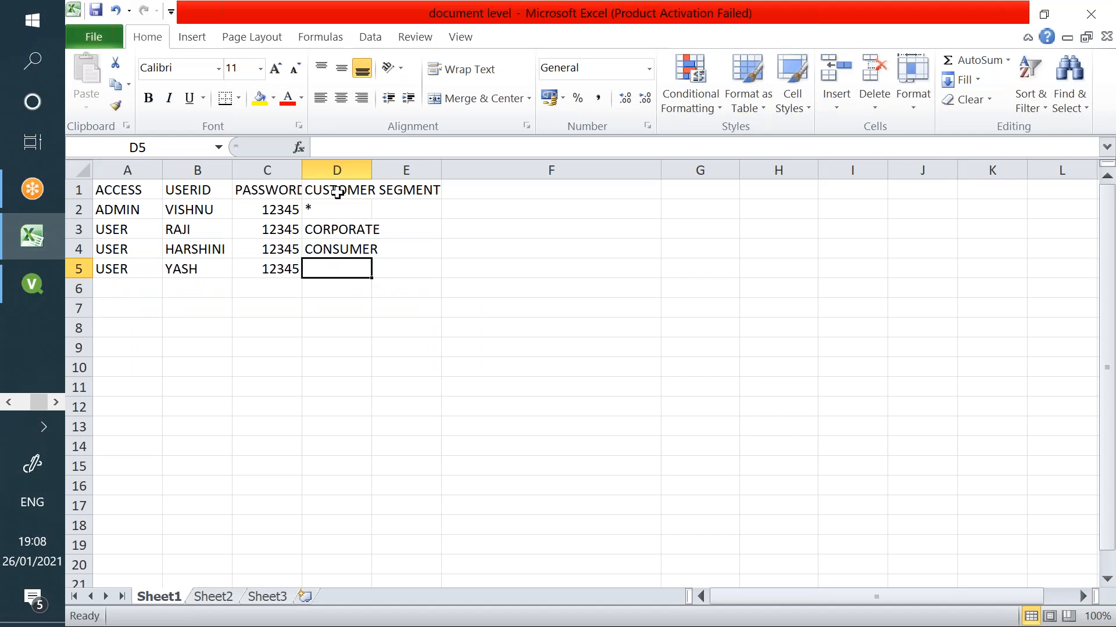
key(alt+Tab)
drag(336, 245, 152, 245)
key(alt+Tab)
drag(338, 230, 353, 266)
key(alt+Tab)
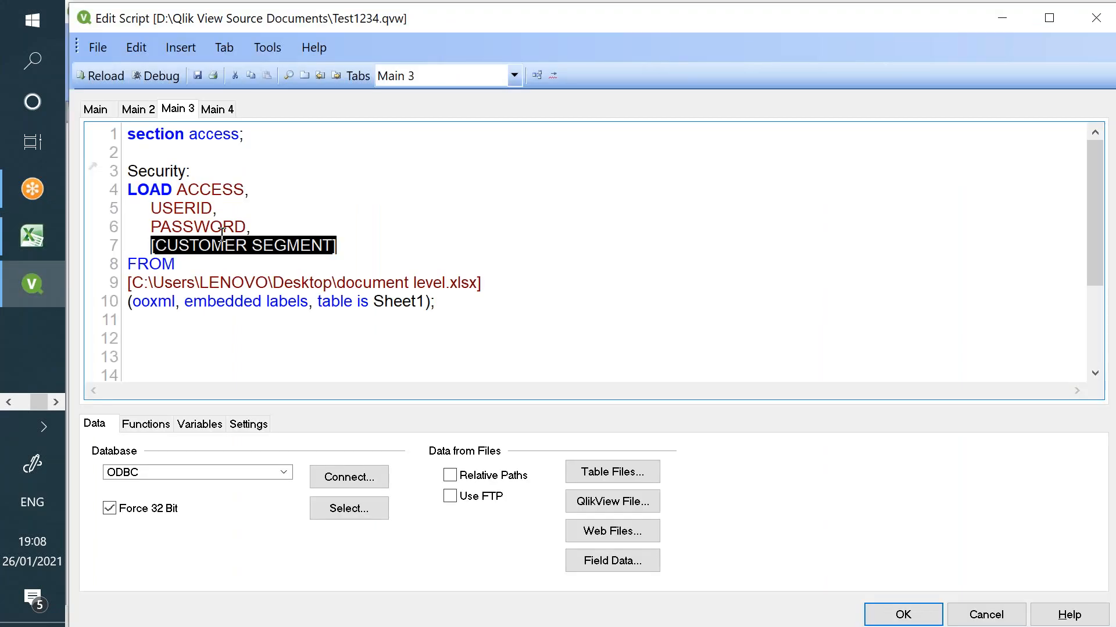
- On Main 2 line 8, wrap [Customer Name] in UPPER( ) followed by 'as'
click(146, 112)
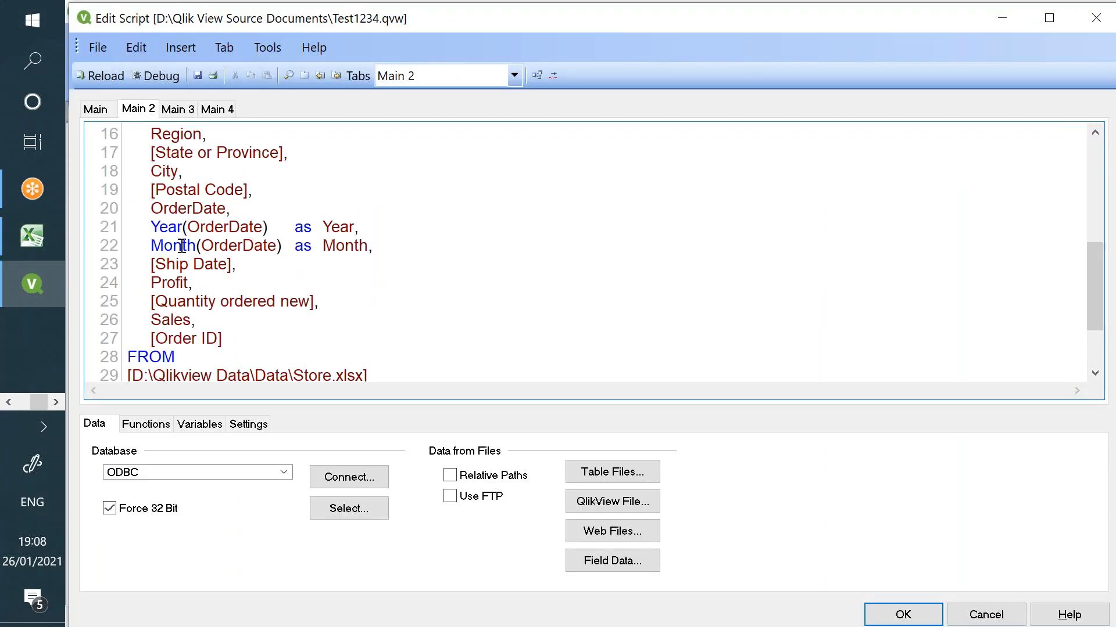
scroll(175, 273, up, 3)
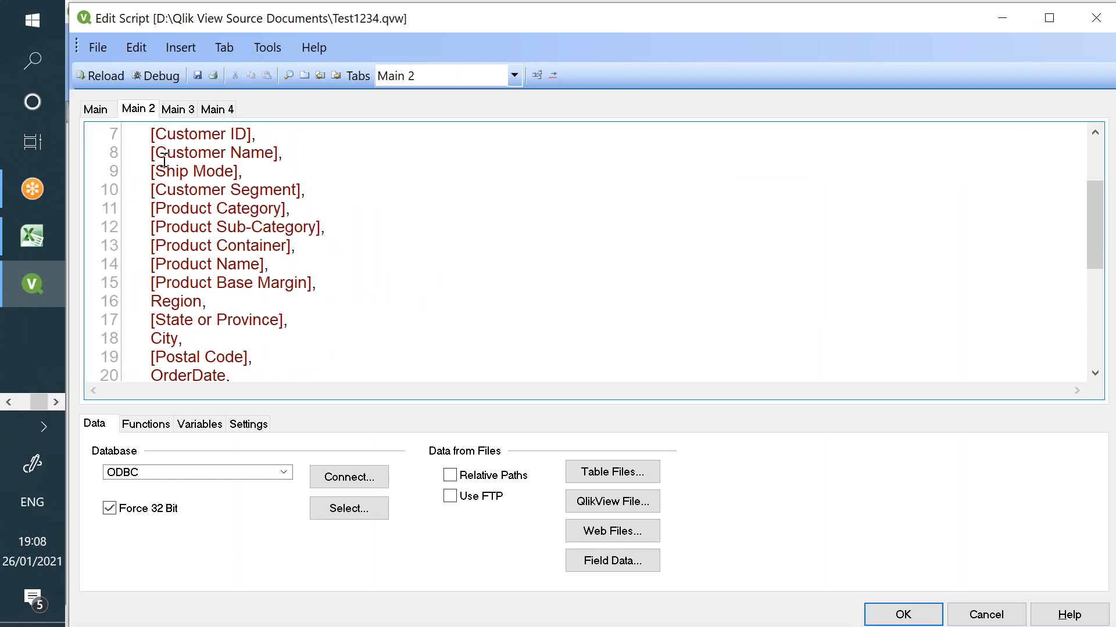
text(CAPITALIZ)
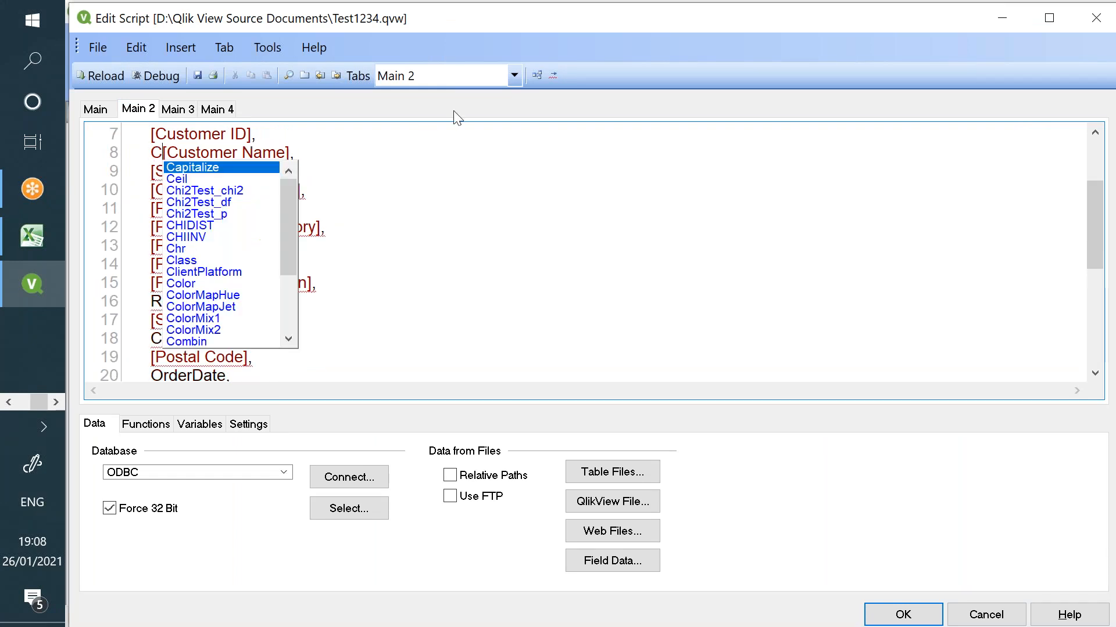
text(E()
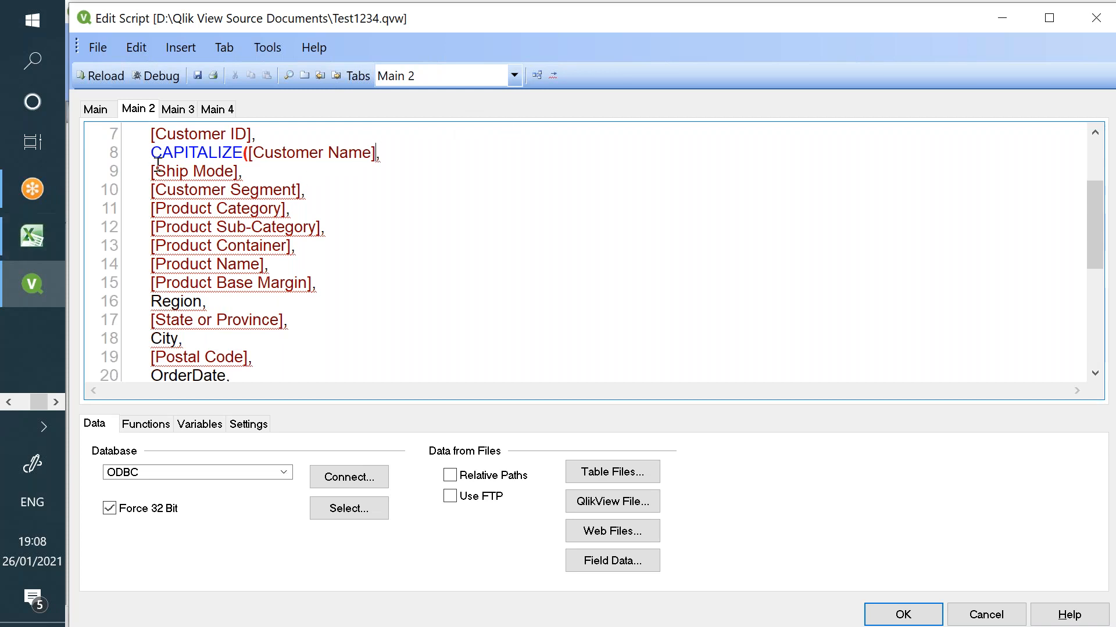
double_click(174, 153)
text(UPPER)
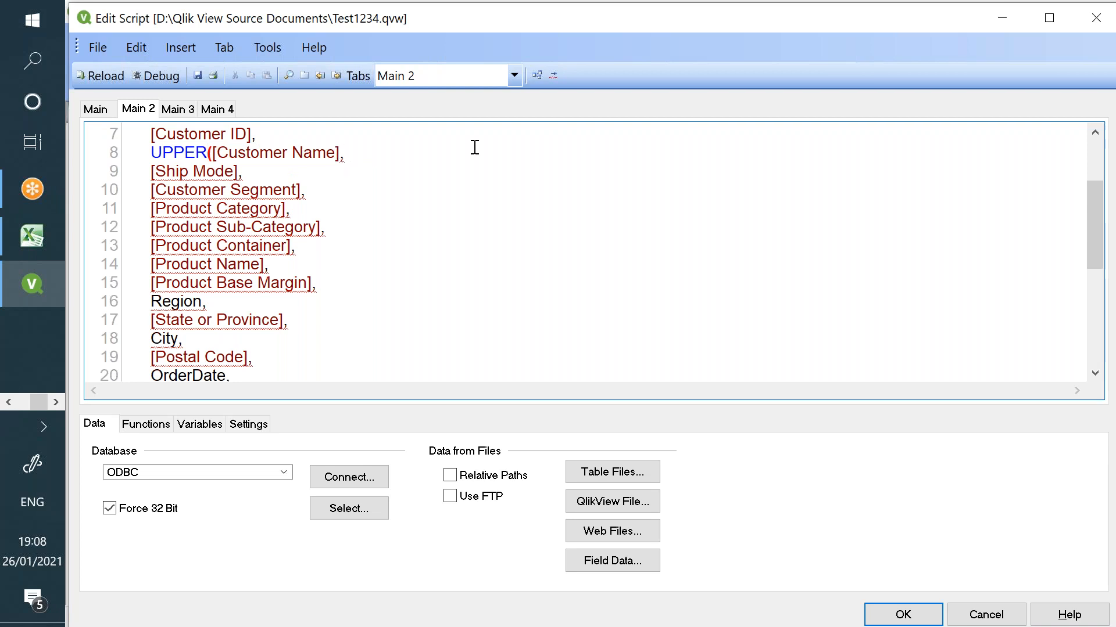
text()as)
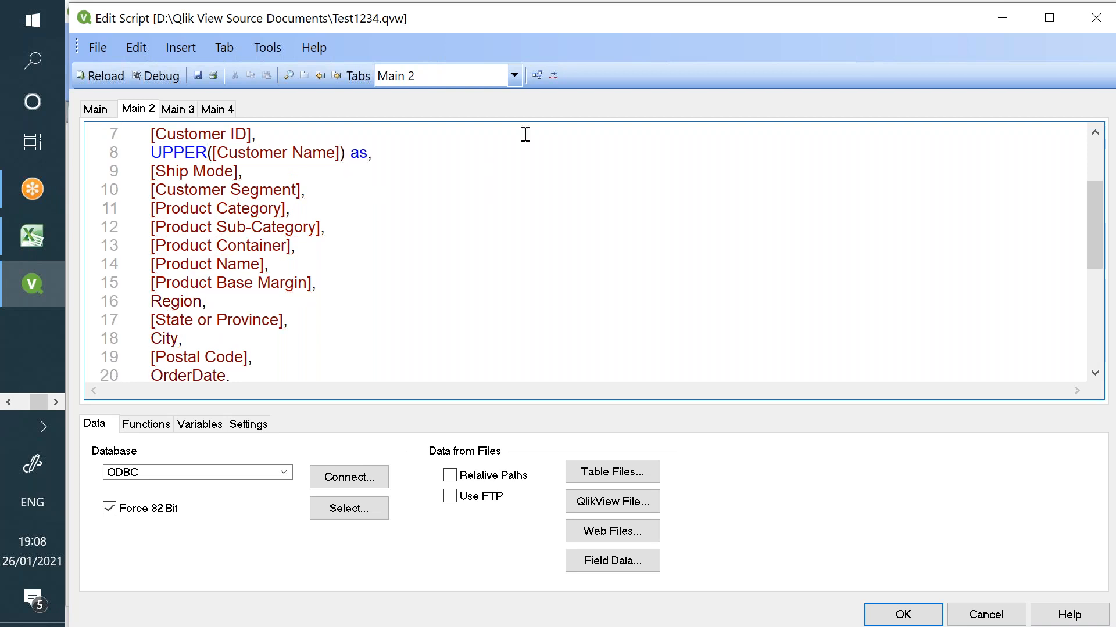
- Add [CUSTOMER SEGMENT] as the alias after 'as' on line 8
click(178, 110)
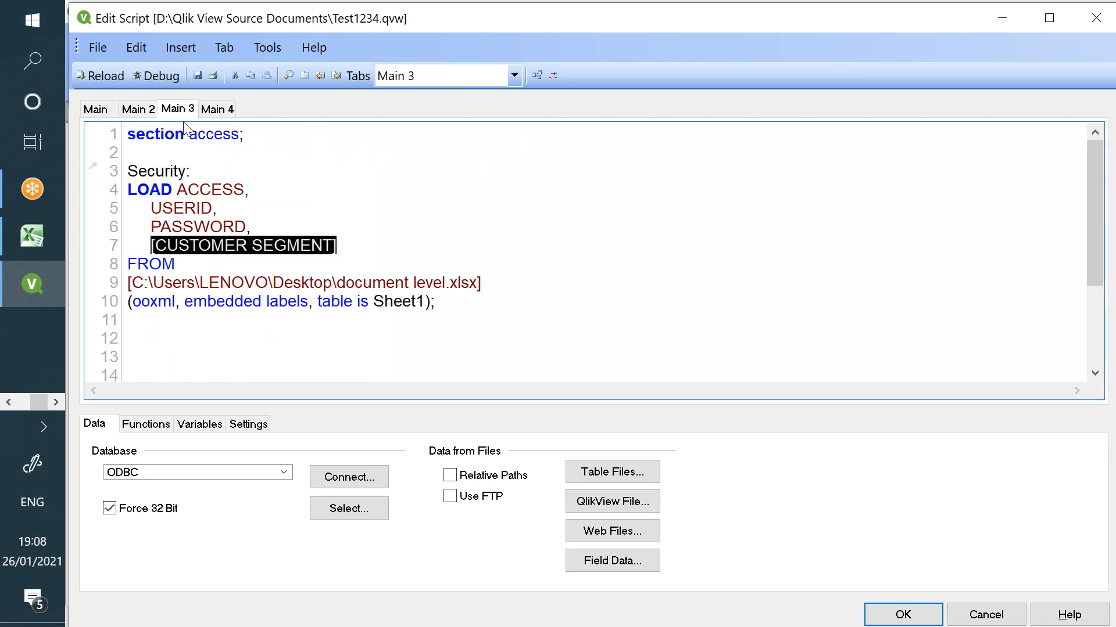
click(152, 113)
click(384, 152)
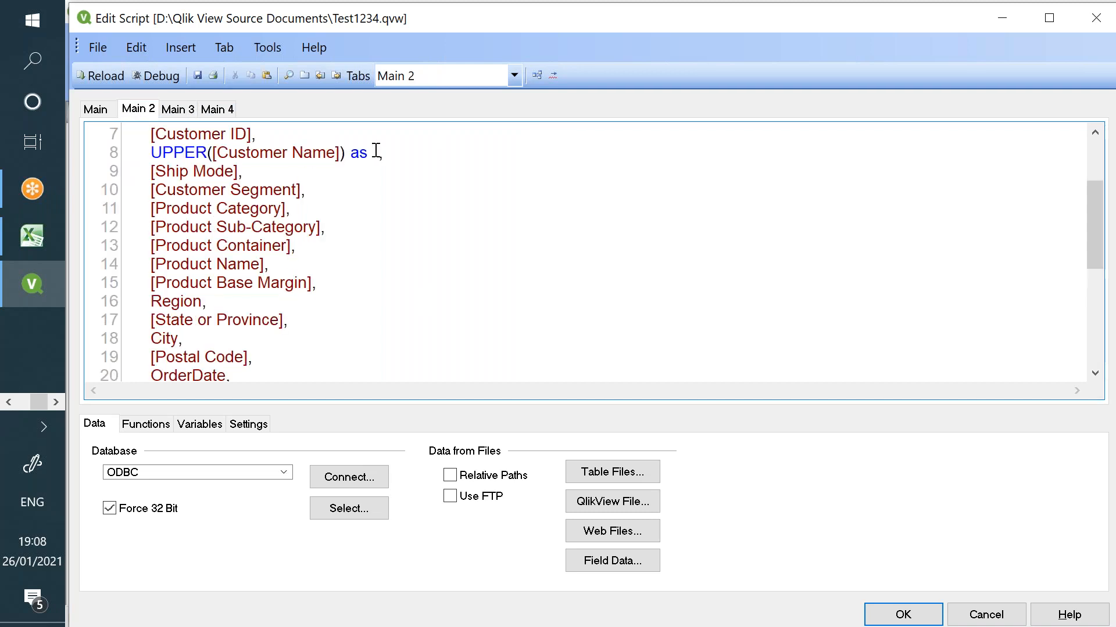
text([CUSTOMER SEGMENT])
- Check the CORPORATE and CONSUMER segment values in Excel cells D3–D5, widening column D
click(32, 236)
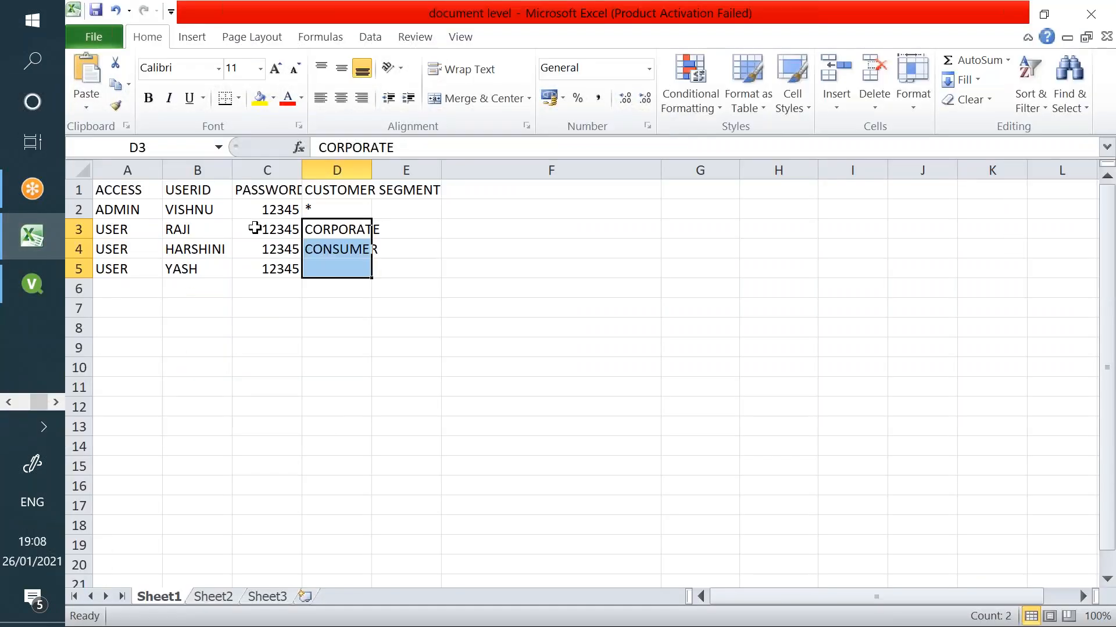
click(332, 228)
click(327, 251)
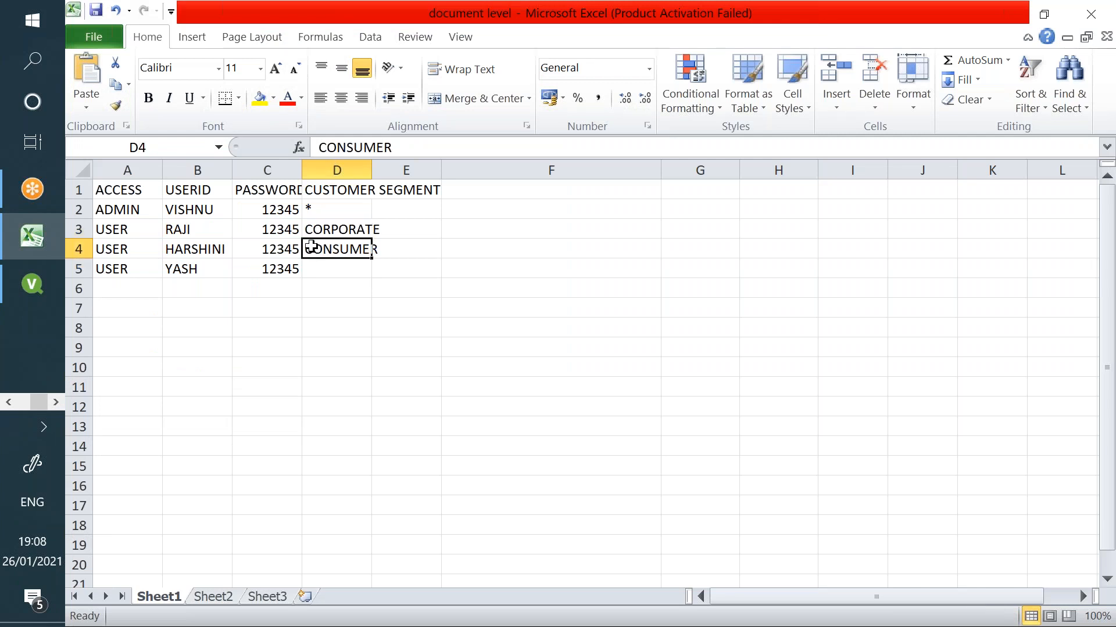
drag(340, 228, 328, 261)
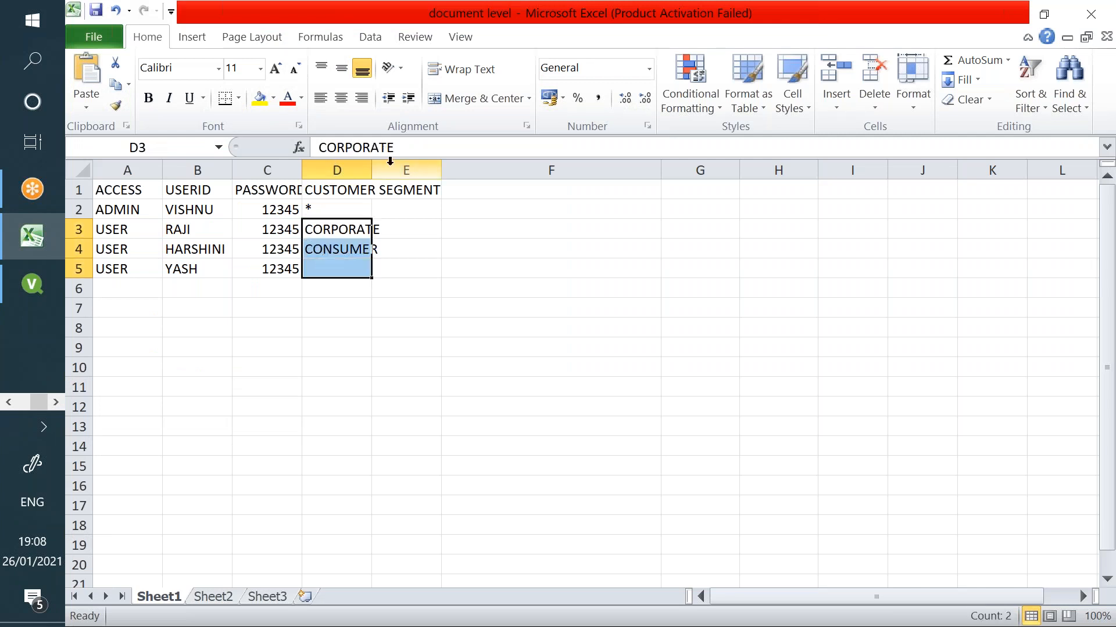
drag(372, 170, 446, 170)
click(47, 287)
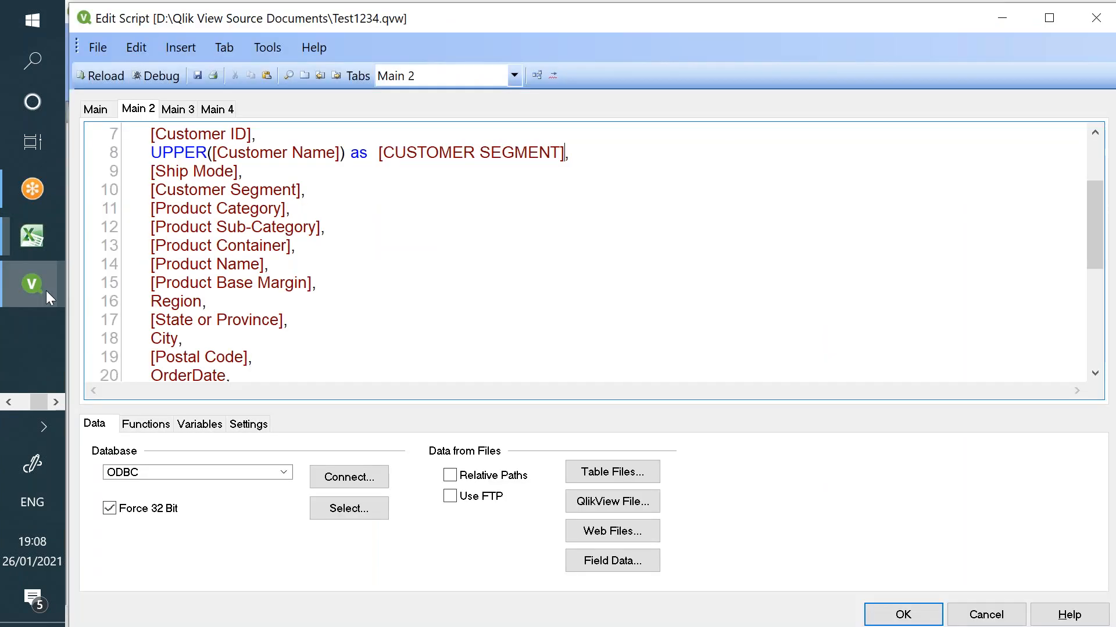
- Compare line 8's UPPER([Customer Name]) with the CUSTOMER SEGMENT field name in Main 3
drag(218, 152, 331, 152)
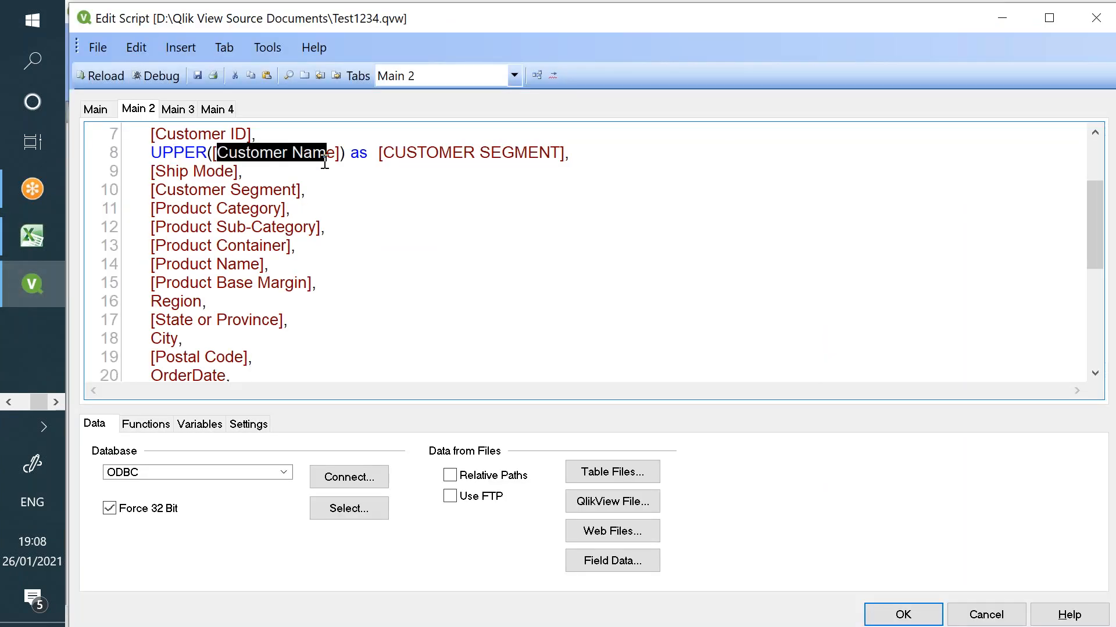
double_click(158, 149)
click(193, 111)
drag(165, 246, 274, 234)
click(138, 109)
- Delete the 'as [CUSTOMER SEGMENT]' alias from line 8
drag(396, 153, 550, 150)
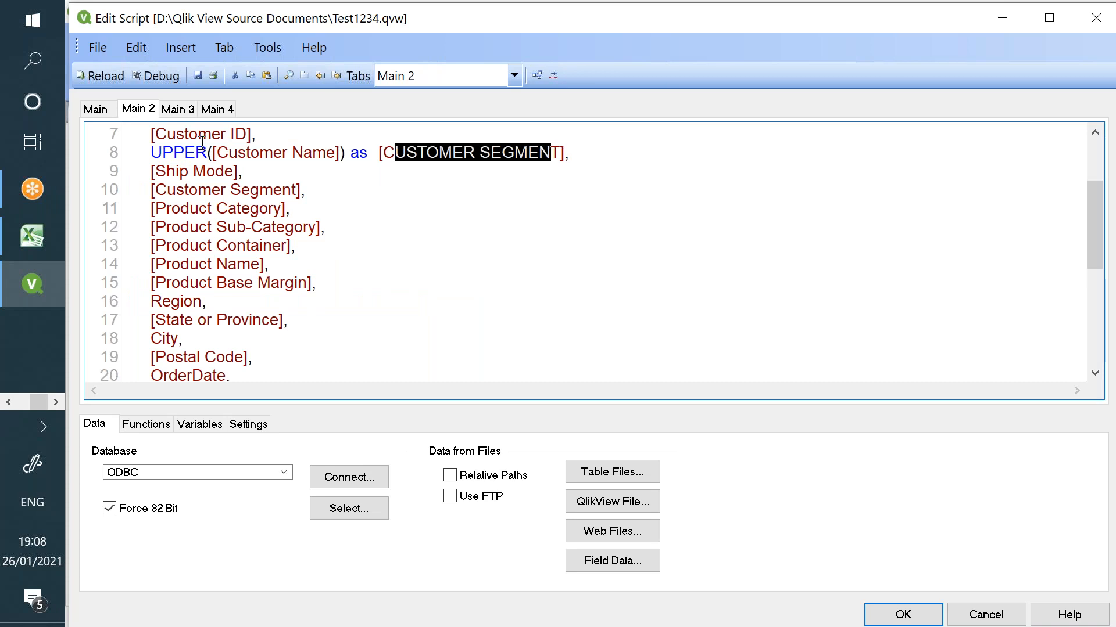
drag(147, 152, 353, 158)
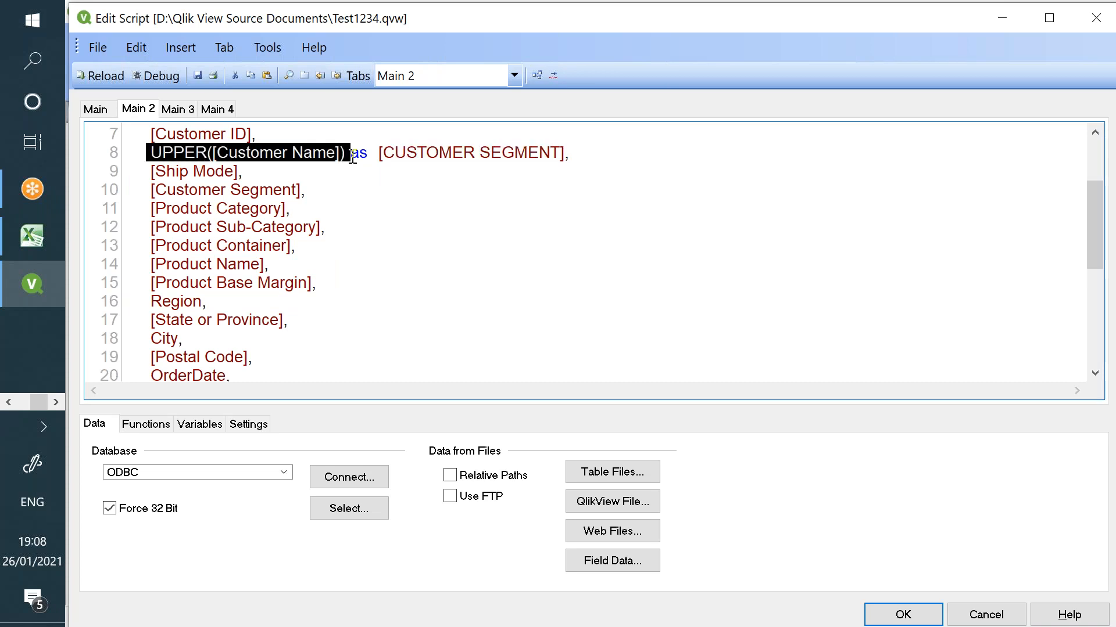
click(562, 154)
drag(563, 154, 378, 154)
key(ctrl+c)
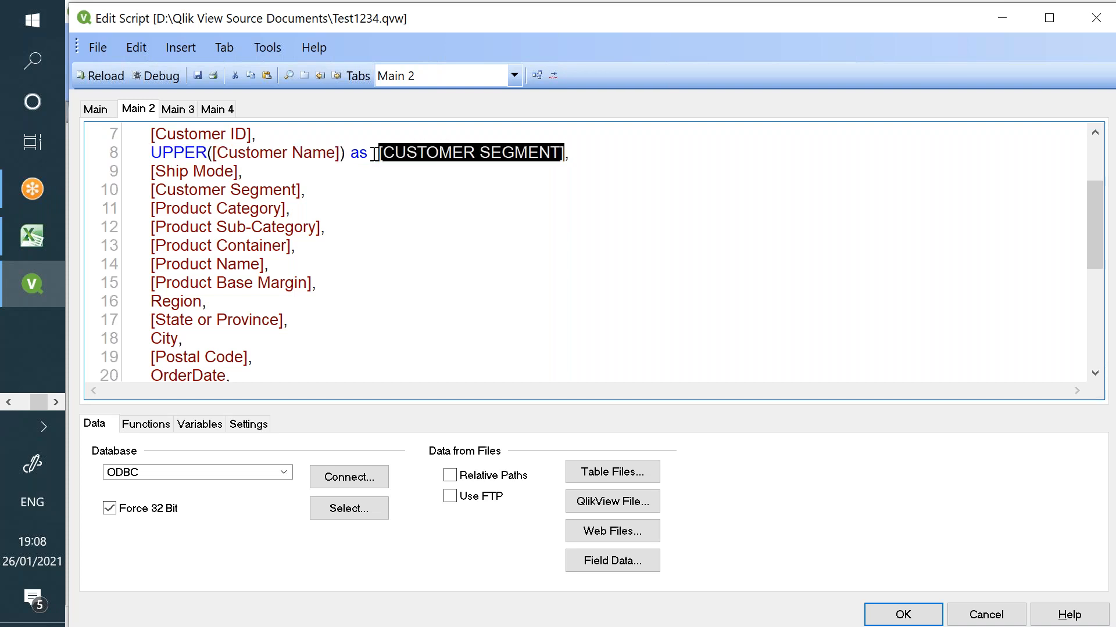
key(Delete)
key(BackSpace)
key(BackSpace)
key(BackSpace)
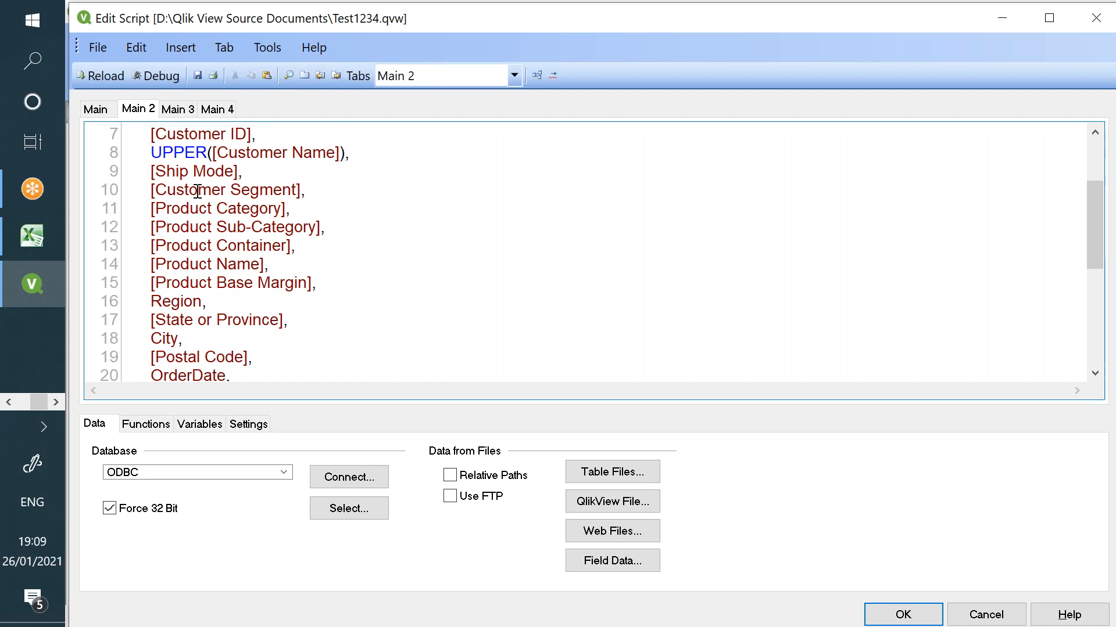
- Remove UPPER( ) so line 8 is plain [Customer Name] again
double_click(175, 154)
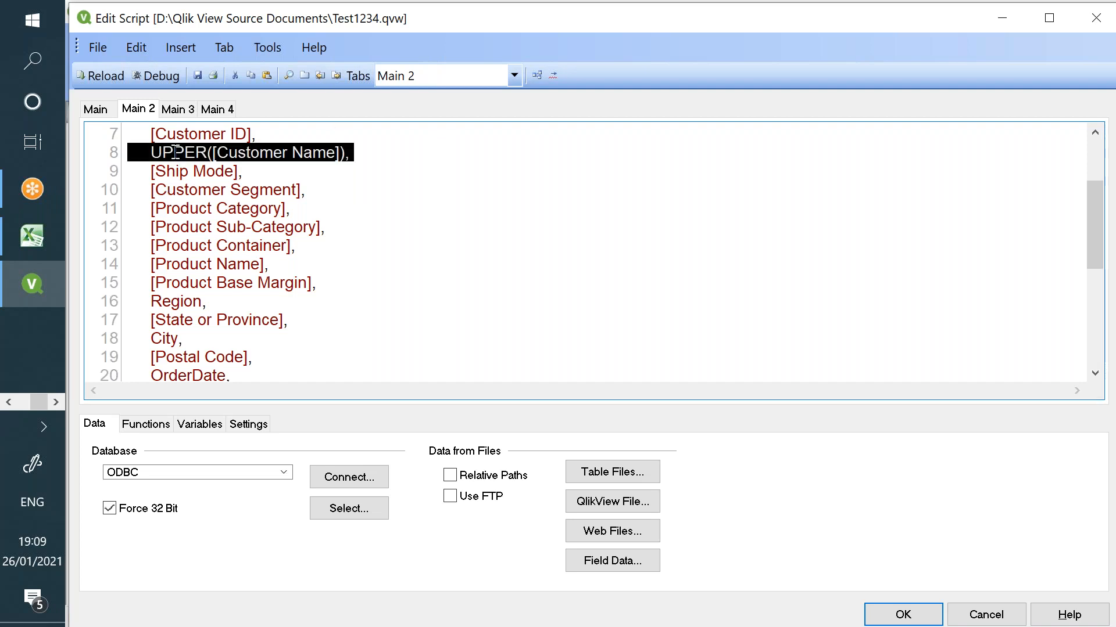
key(Delete)
key(Delete)
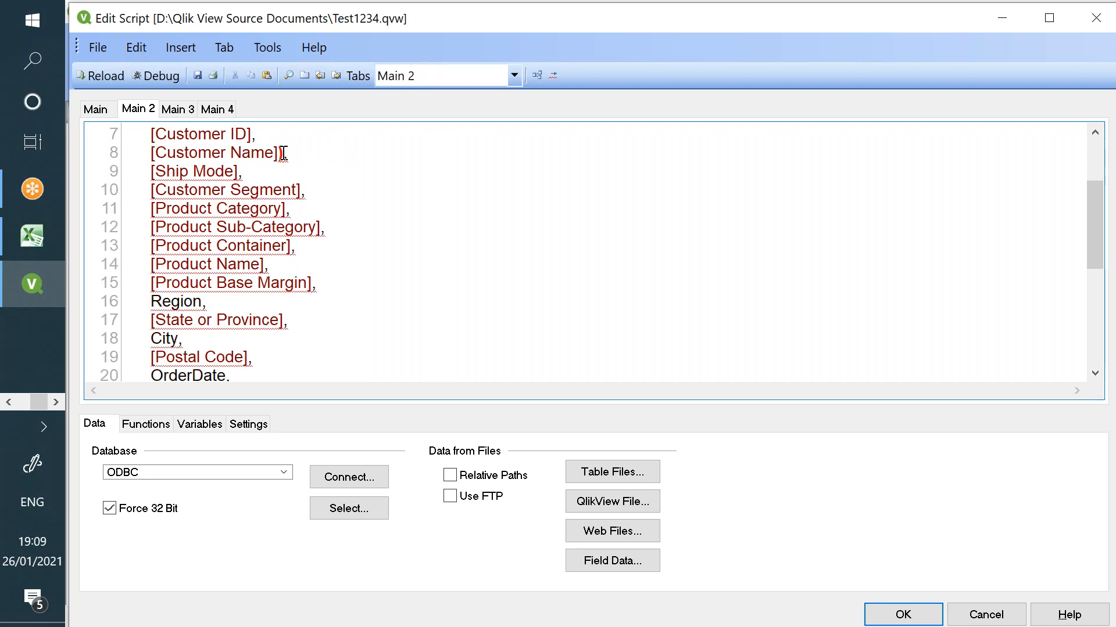
key(BackSpace)
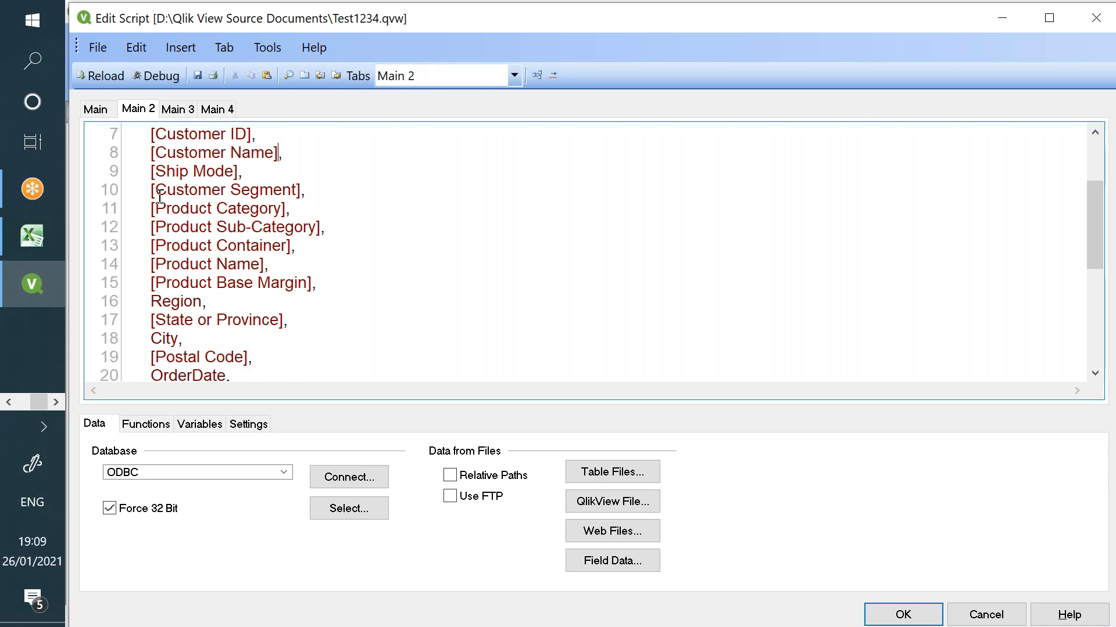
- Change line 10 to Upper([Customer Segment]) as [CUSTOMER SEGMENT]
text(Upper)
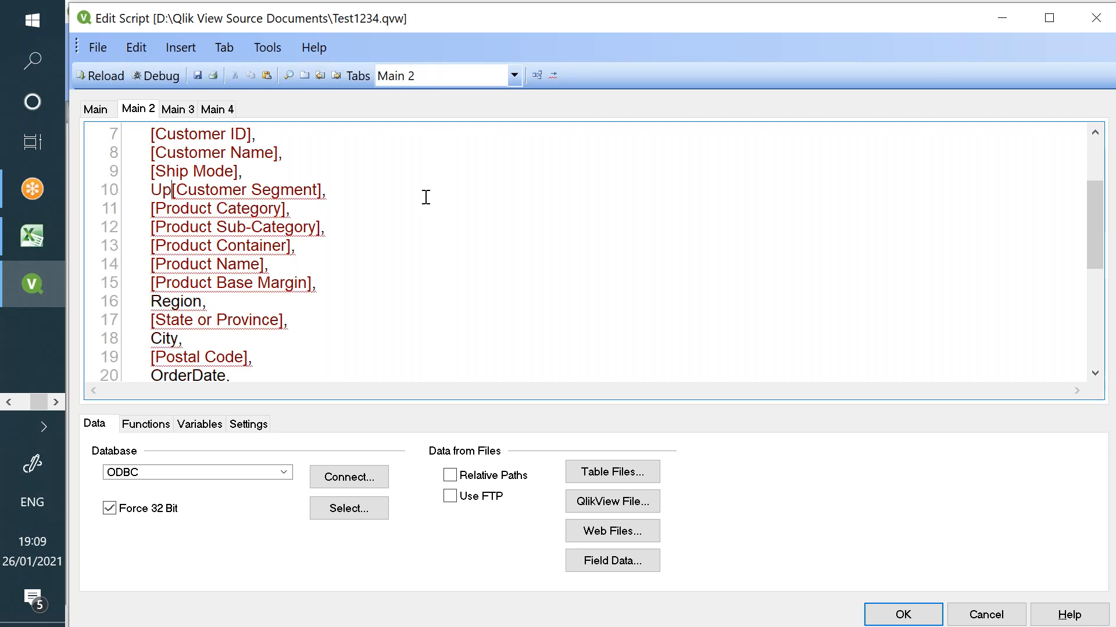
text(()
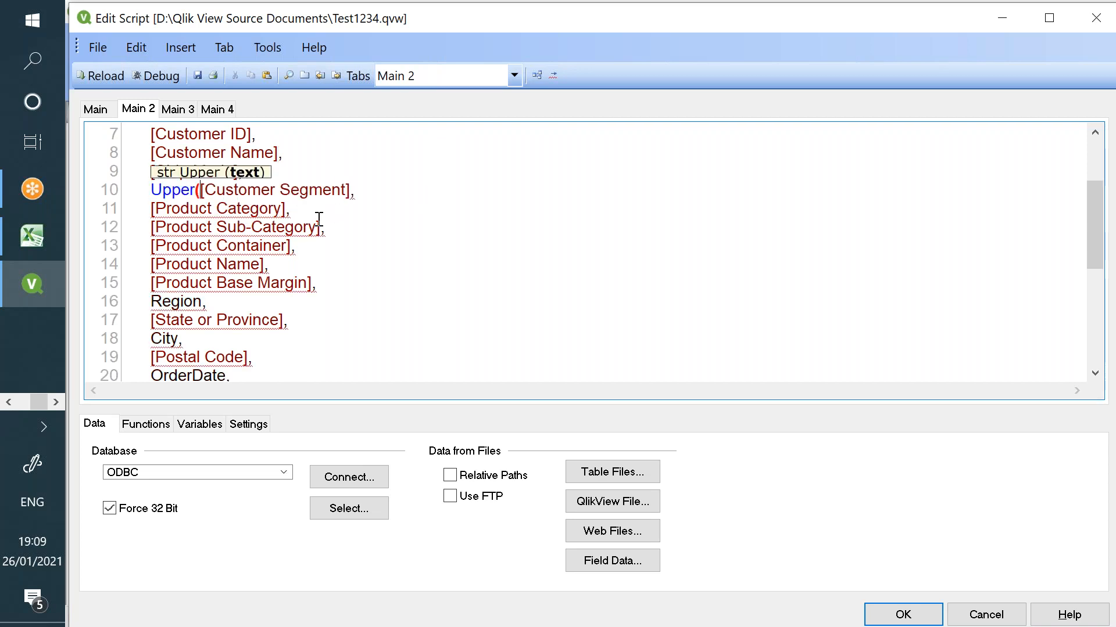
click(350, 190)
text()    as)
key(ctrl+v)
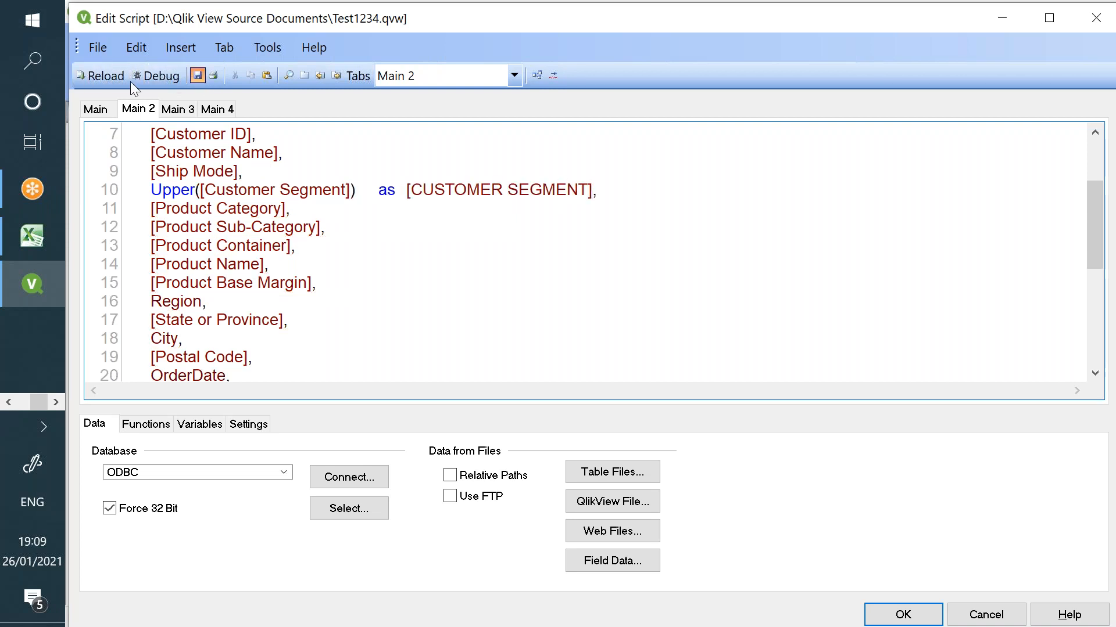
- Reload the script and dismiss the progress window and sheet properties
click(100, 75)
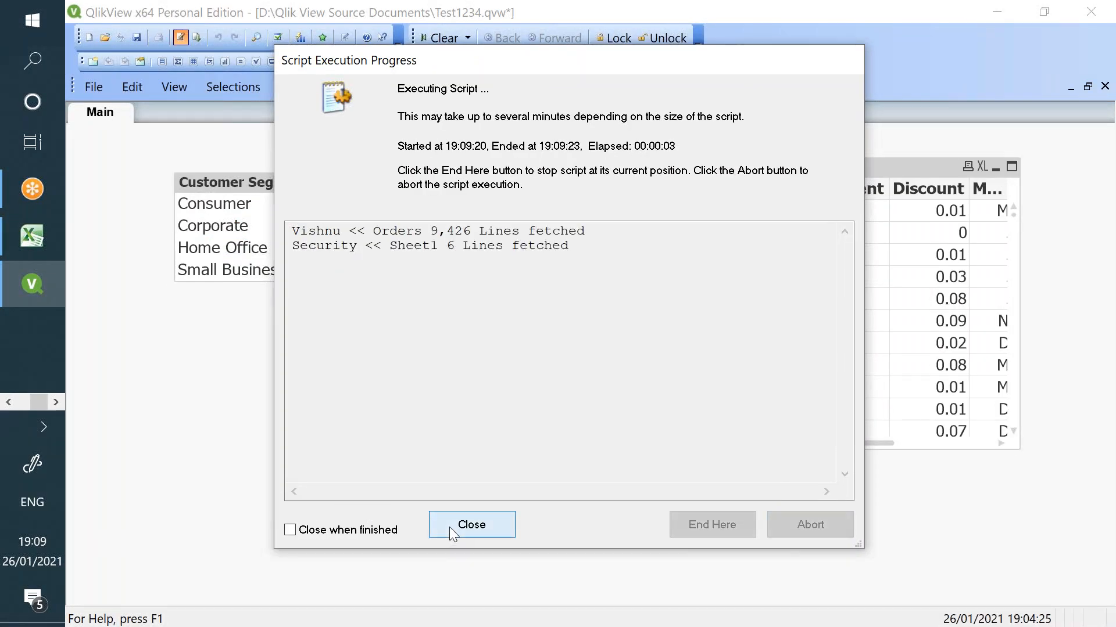
click(471, 525)
key(Return)
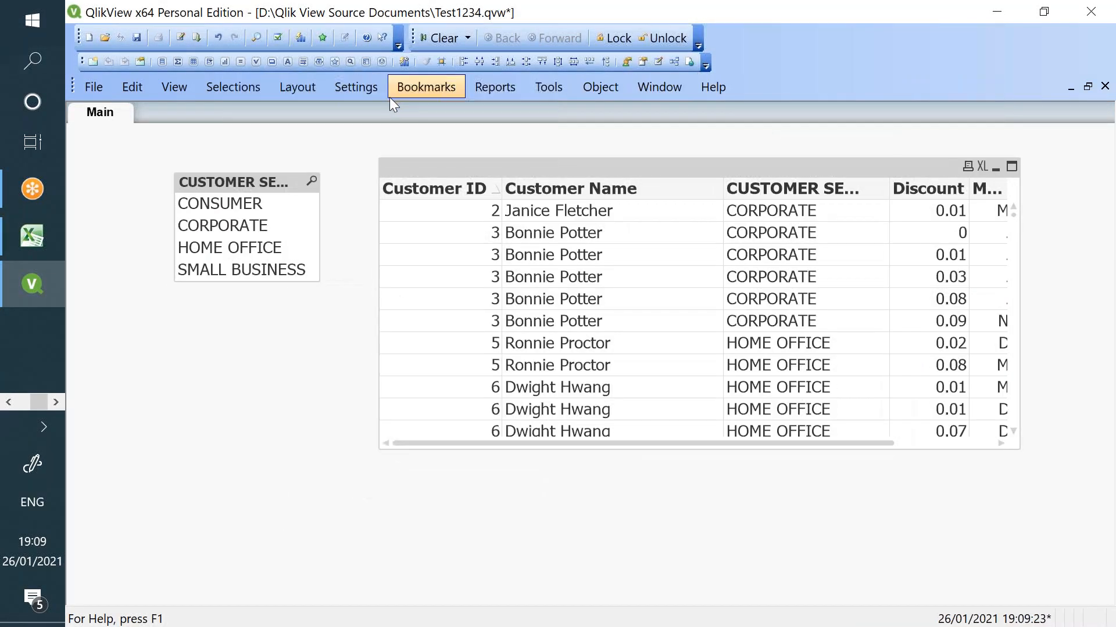
- Confirm the Section Access opening settings in Document Properties, then reload the data again
click(364, 86)
click(418, 137)
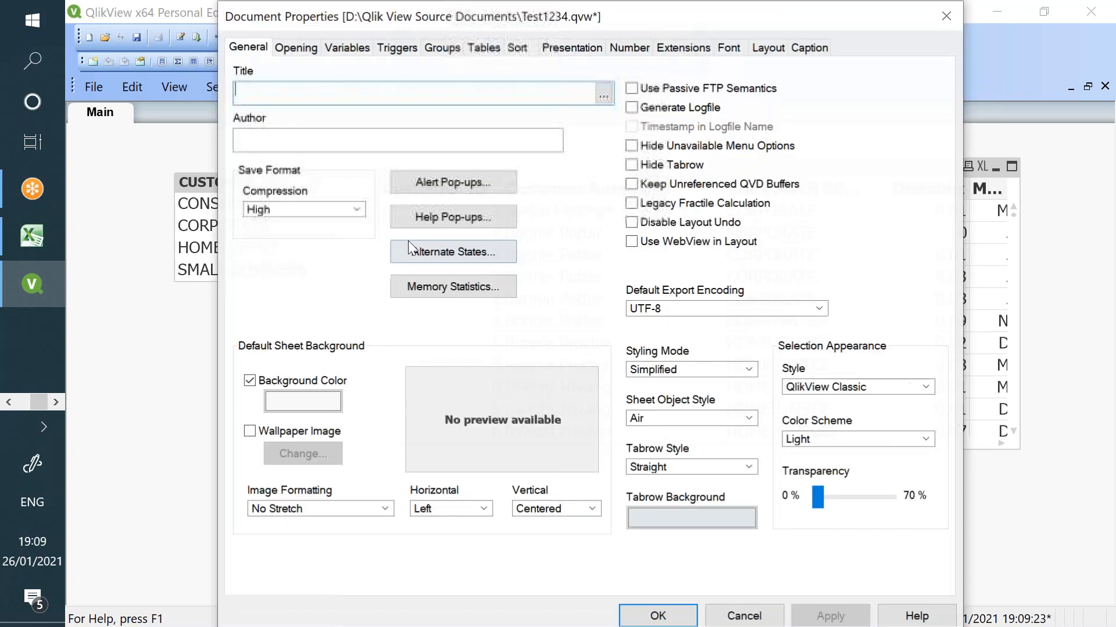
click(296, 48)
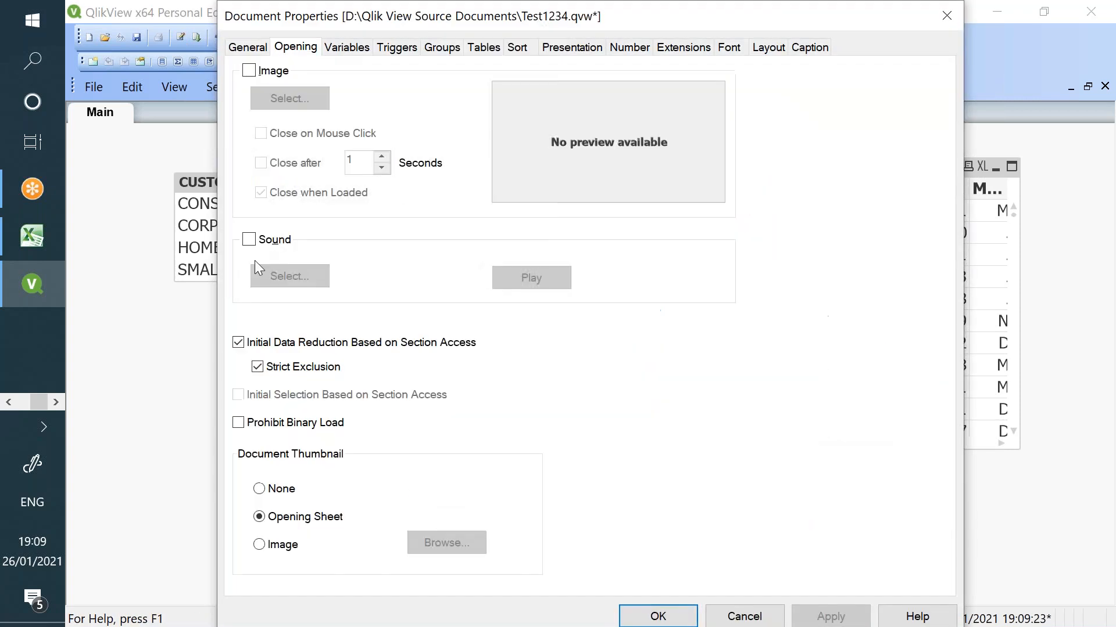
click(655, 617)
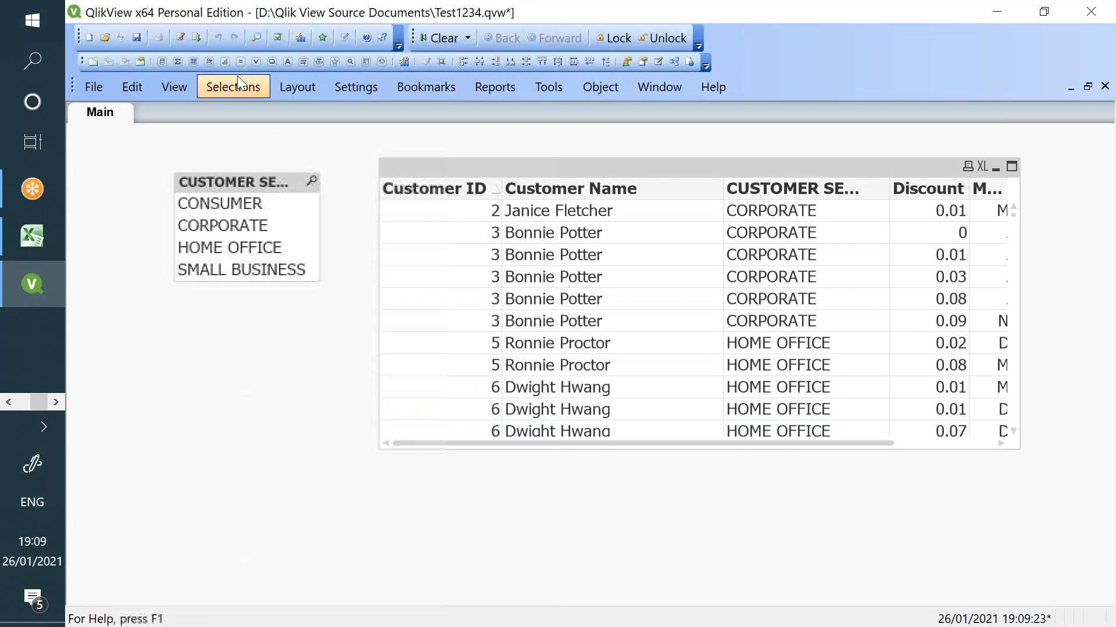
click(200, 33)
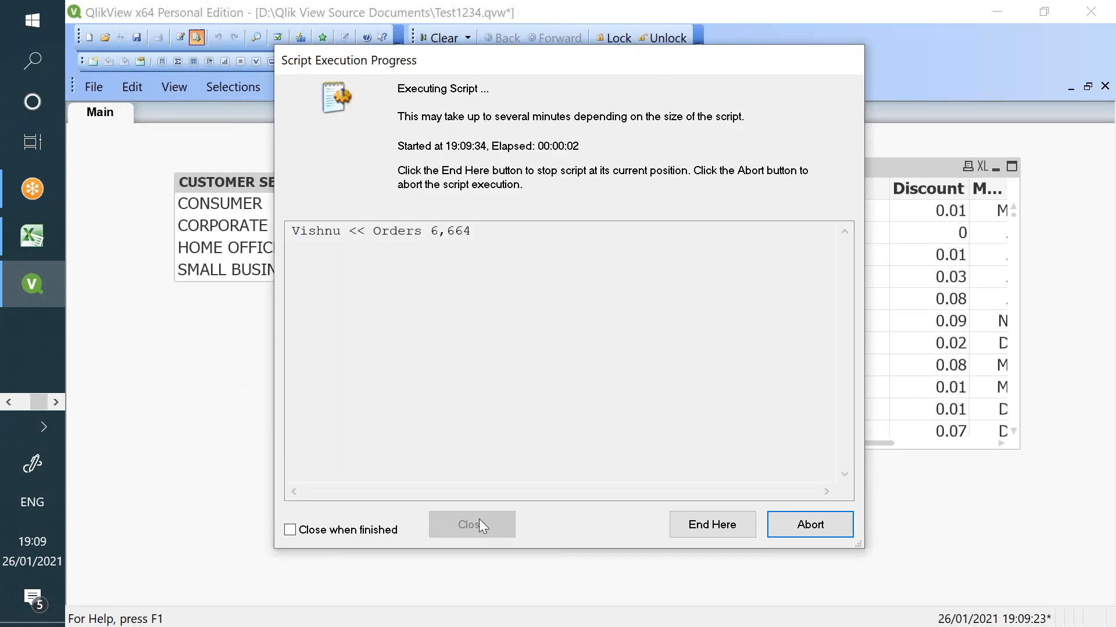
click(478, 521)
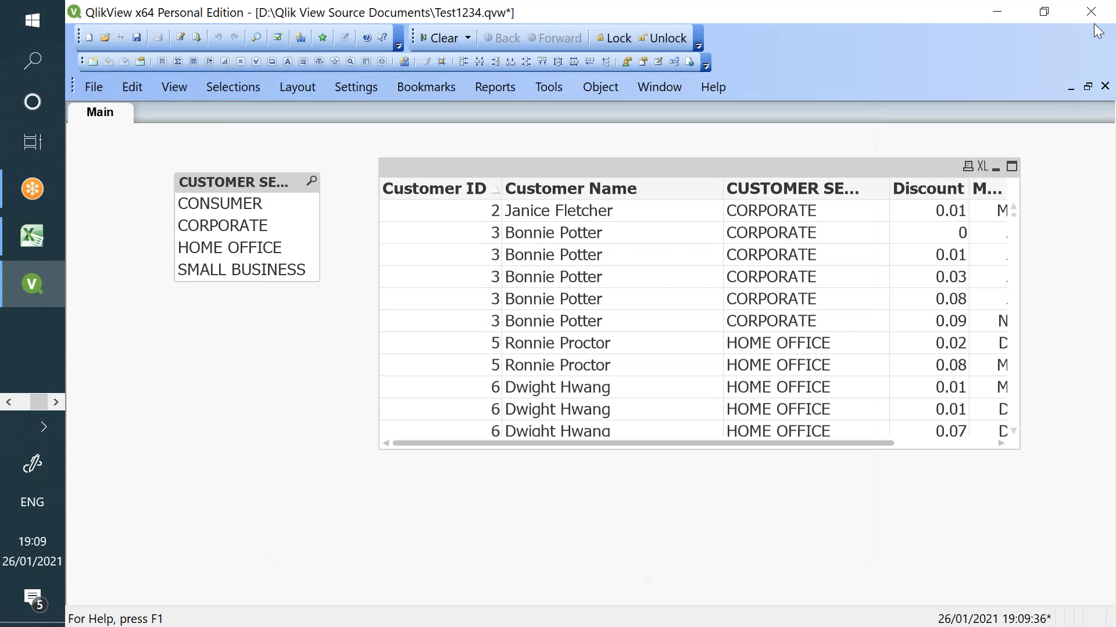
- Save the document, close QlikView, and relaunch it as Personal Edition
click(140, 37)
click(1091, 13)
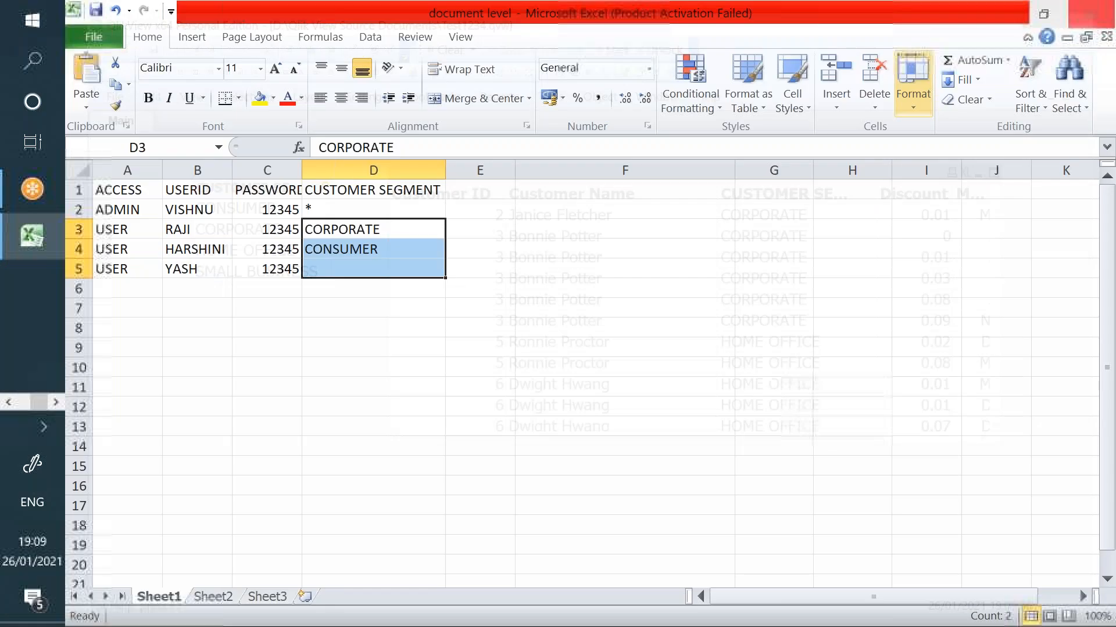
click(28, 58)
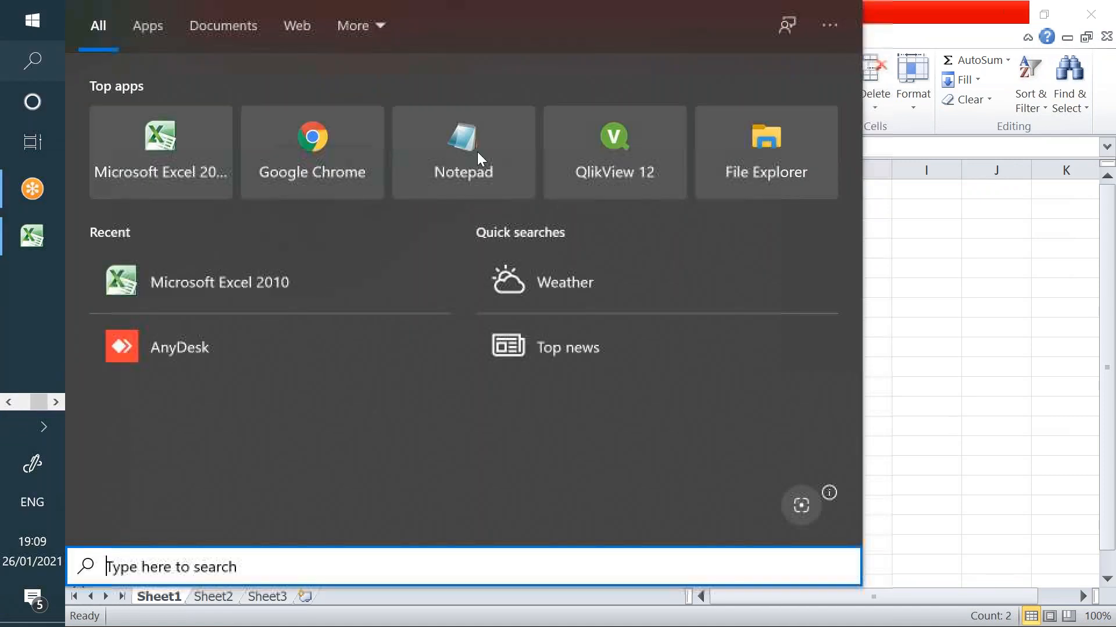
click(543, 149)
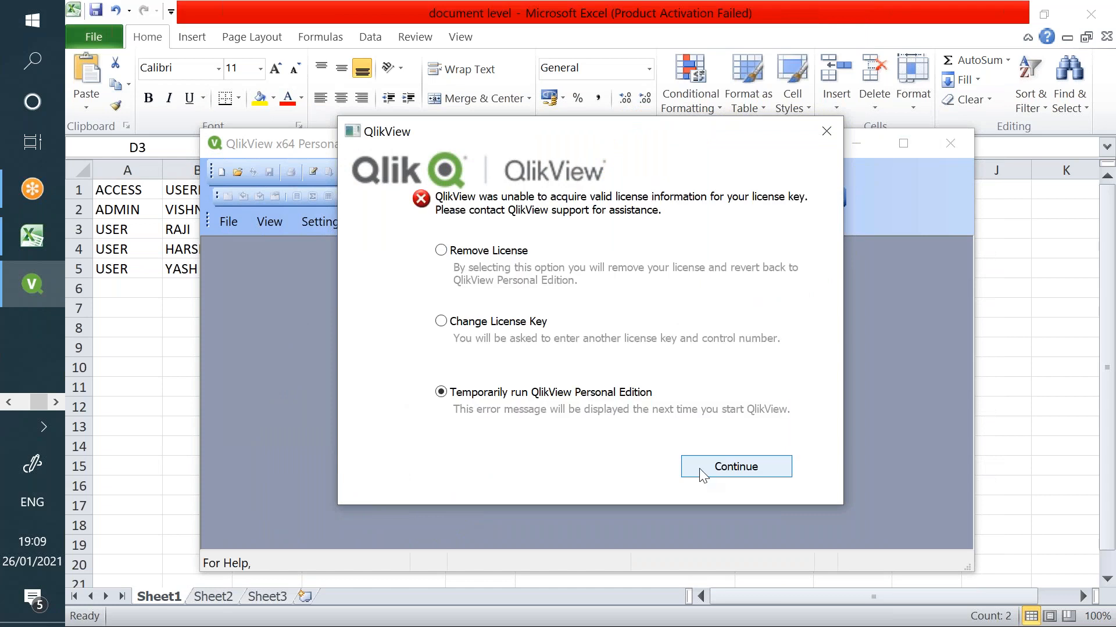
click(701, 472)
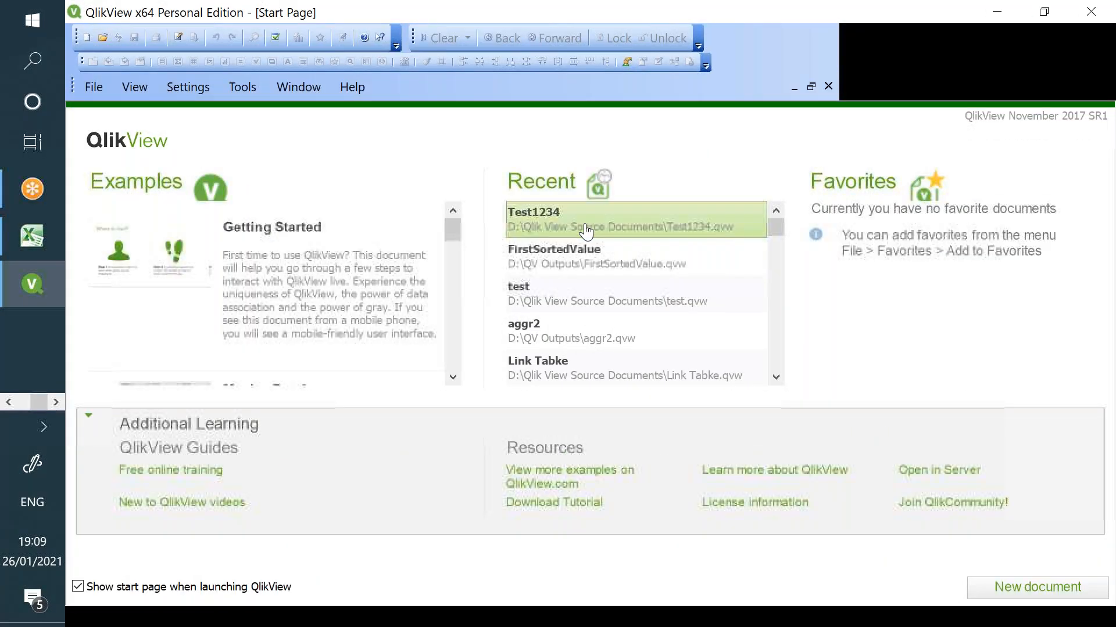
- Open Test1234 as the CORPORATE user, then check the CORPORATE entry in Excel cell D3
click(585, 233)
text(raji)
key(Return)
text(r)
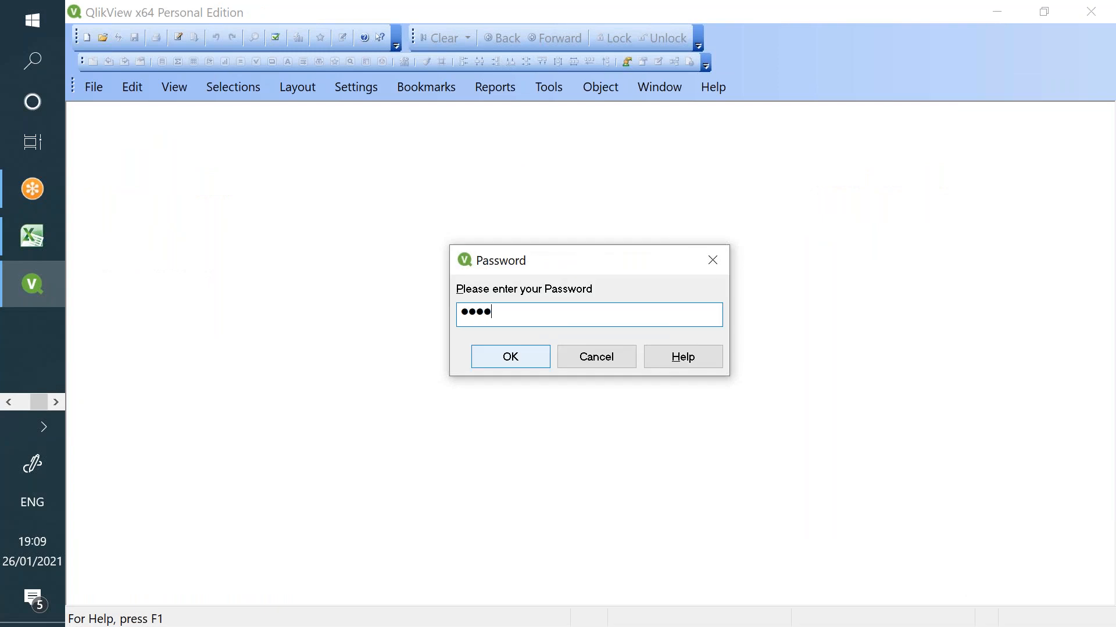
key(Return)
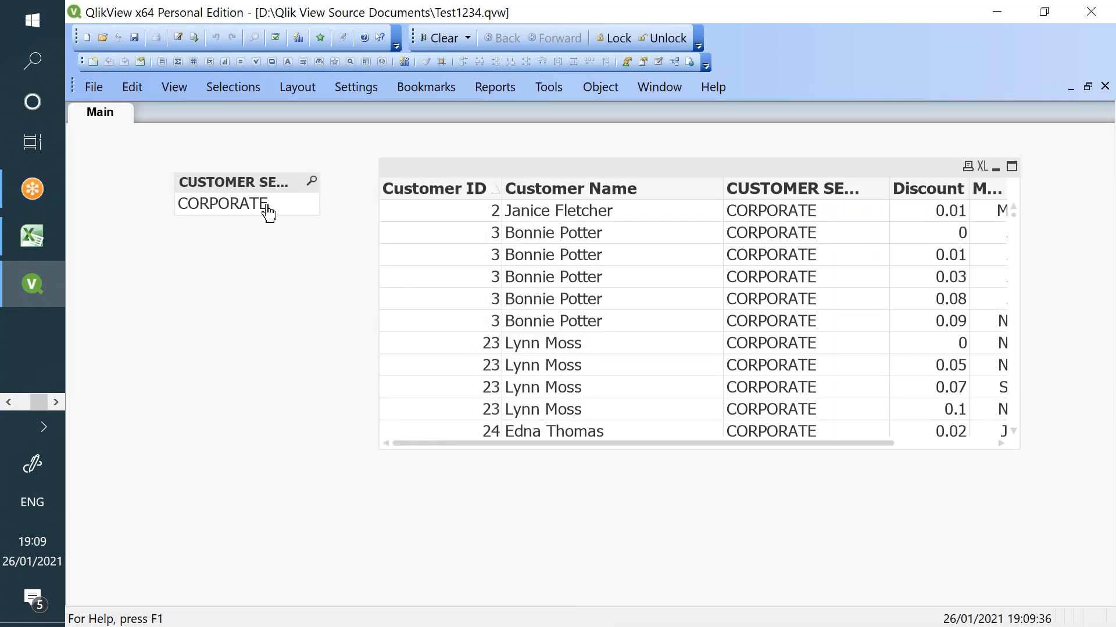
click(32, 235)
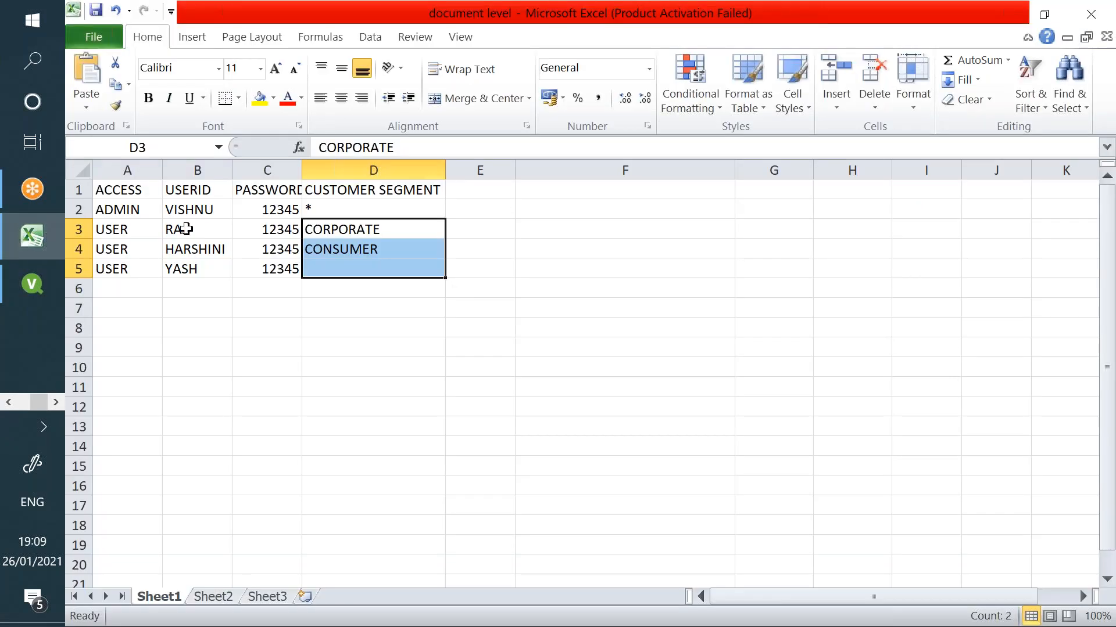
click(308, 231)
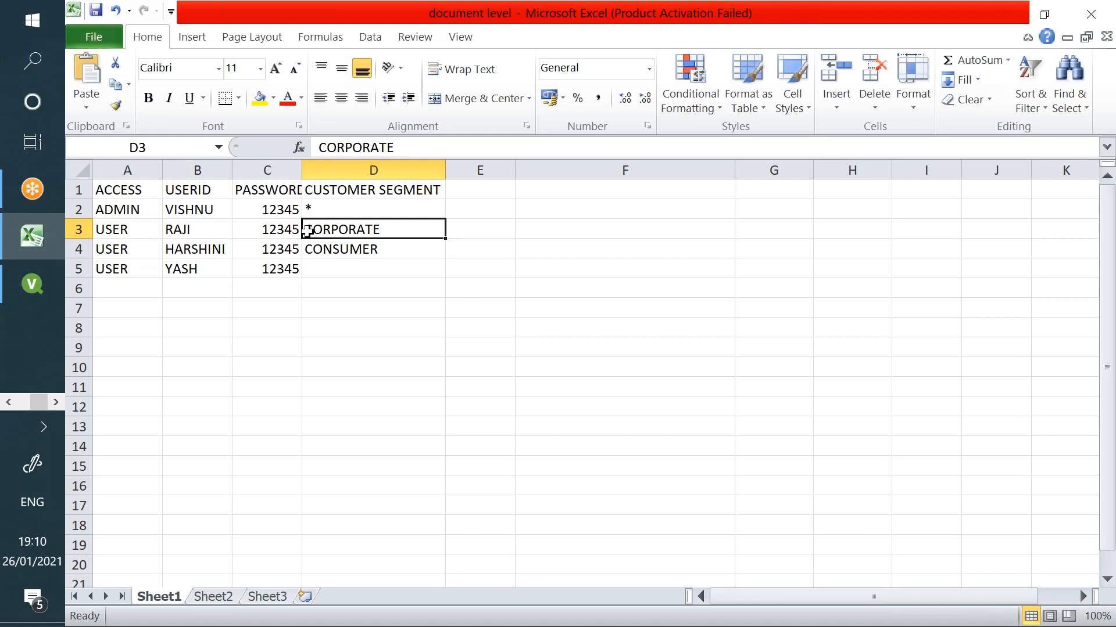
- After checking CONSUMER in cell D4, restart QlikView as Personal Edition, maximized
click(320, 249)
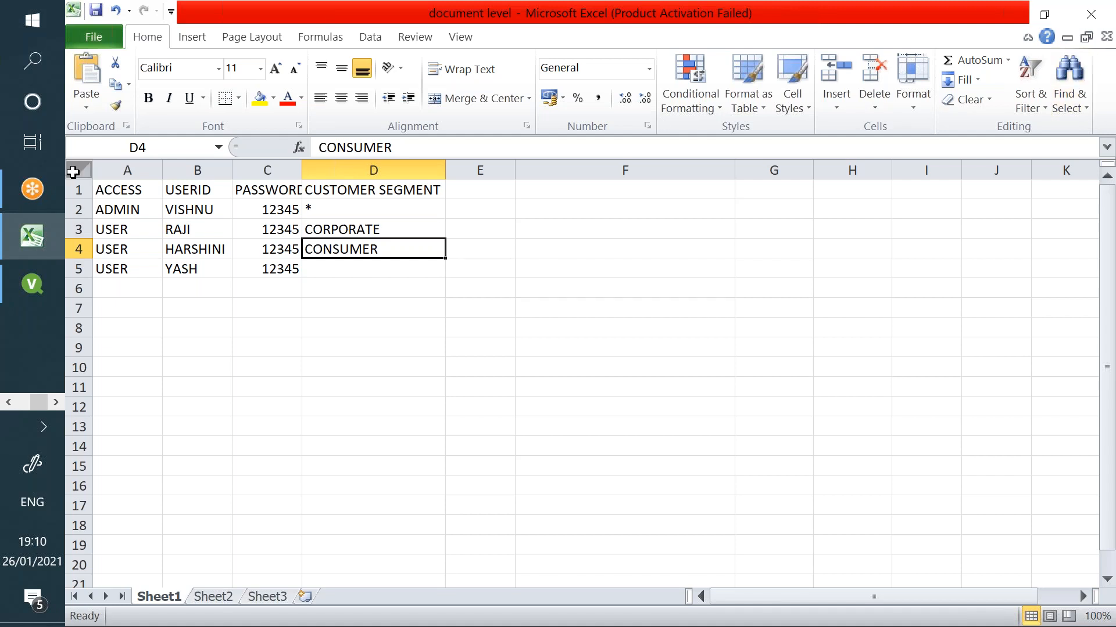
click(32, 284)
click(1090, 14)
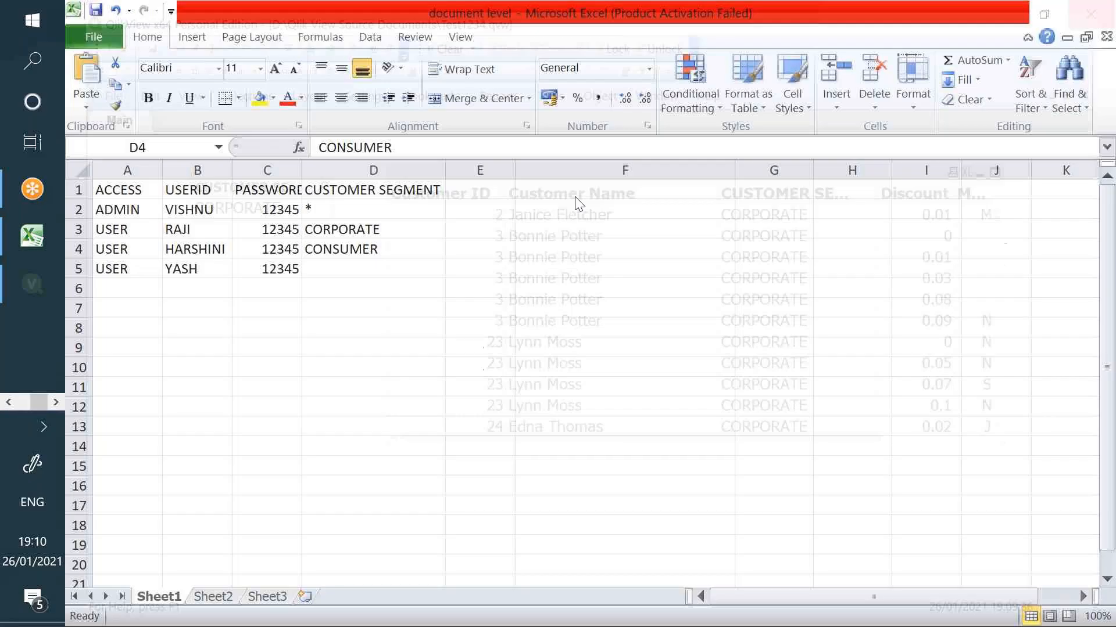
click(33, 61)
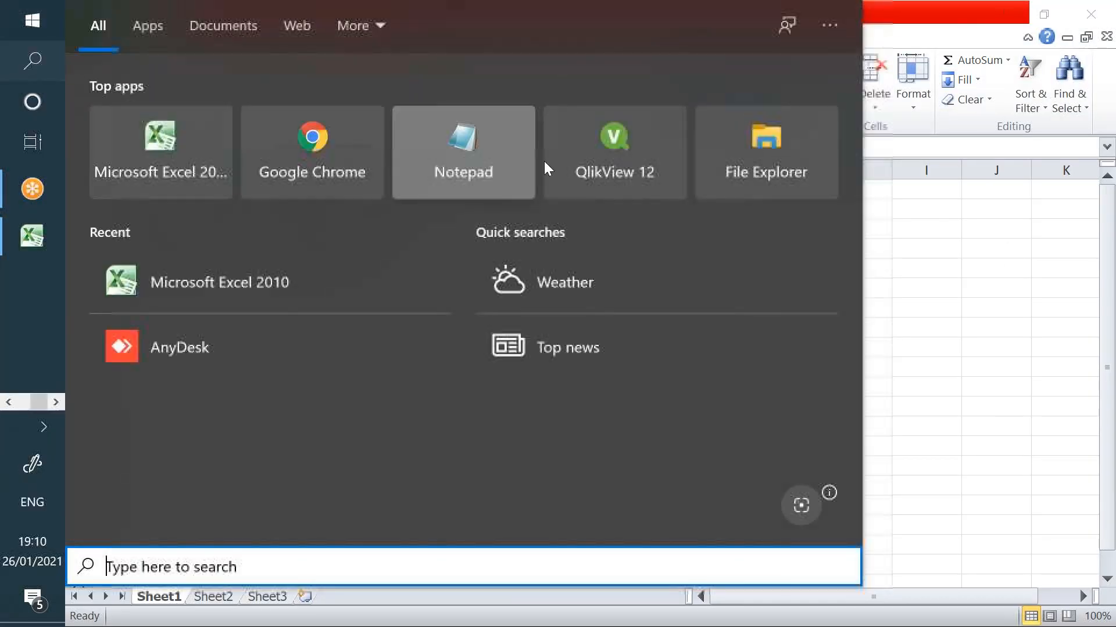
click(602, 149)
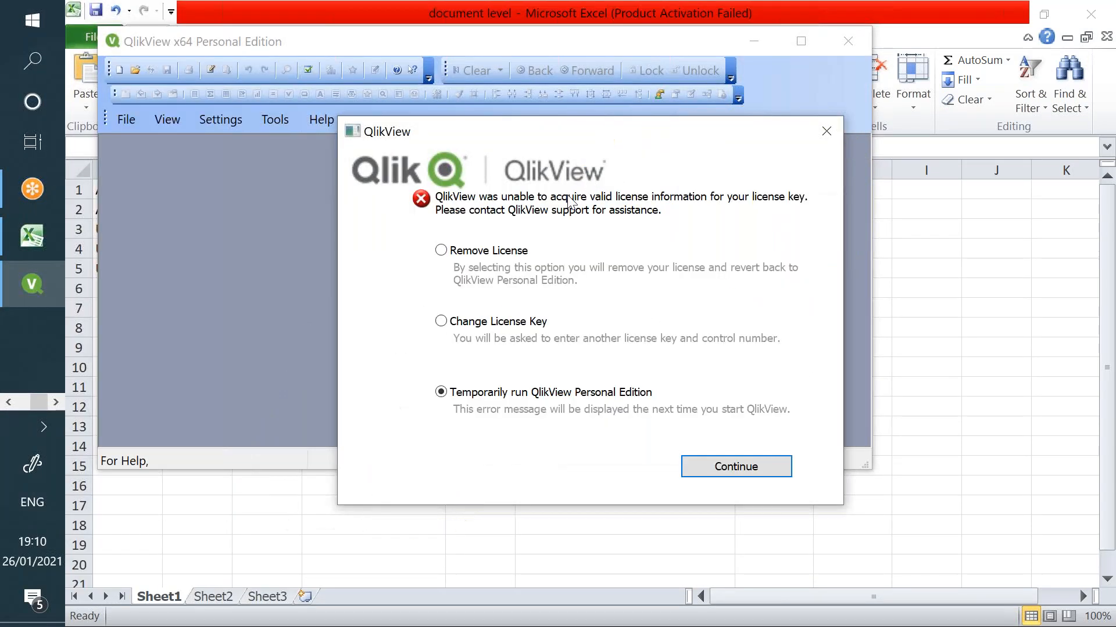
click(735, 467)
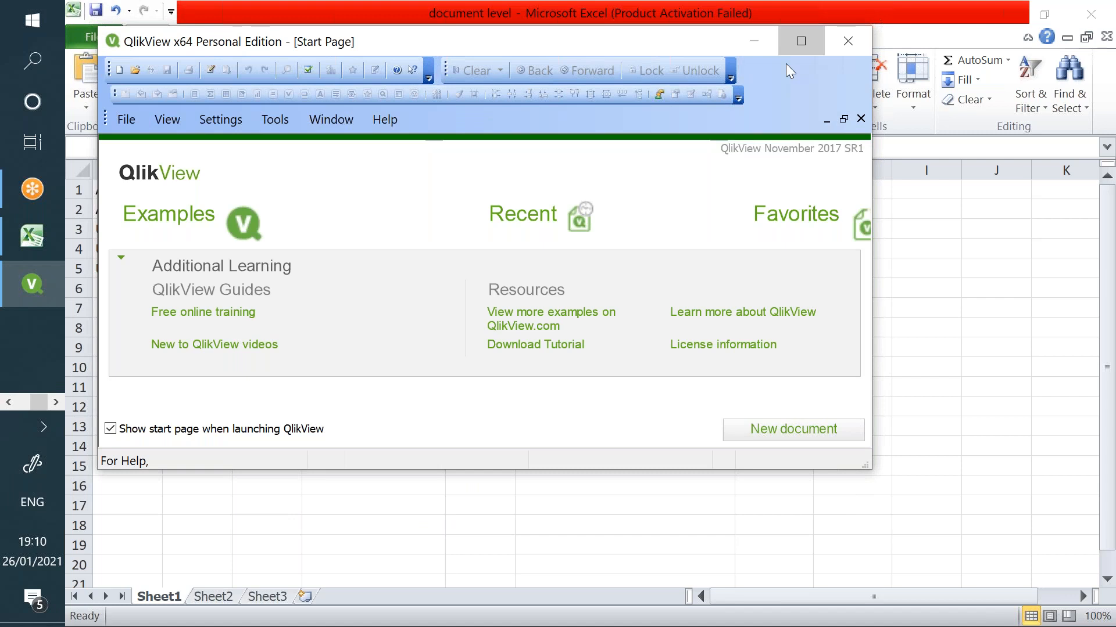
click(801, 41)
- Open Test1234 with the admin user's ID and password, then return to Excel
click(607, 219)
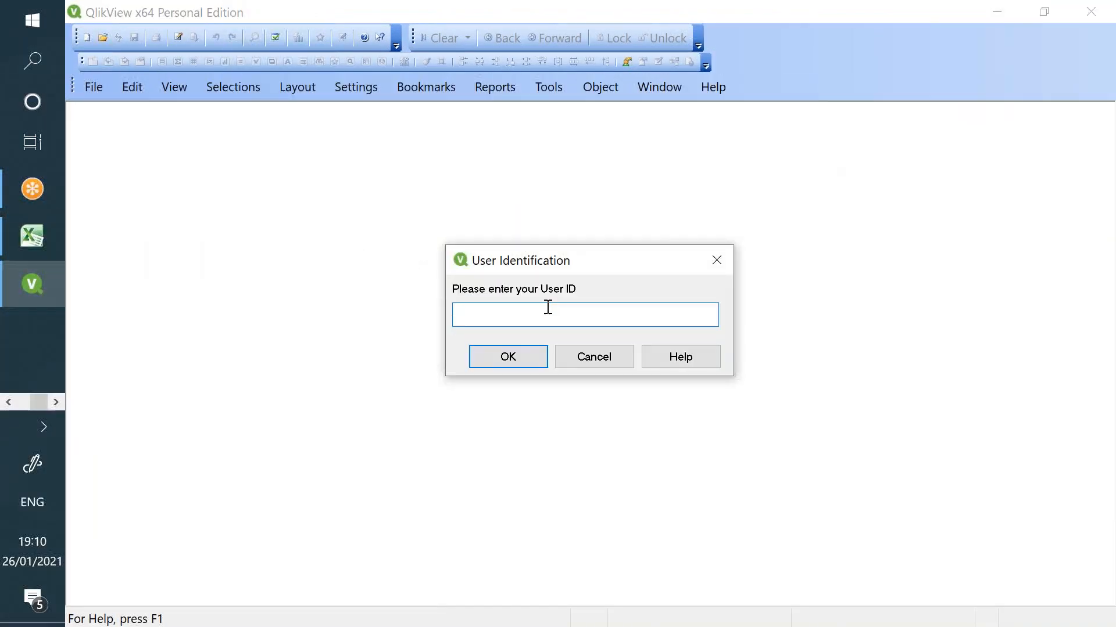
text(vishnu)
key(Return)
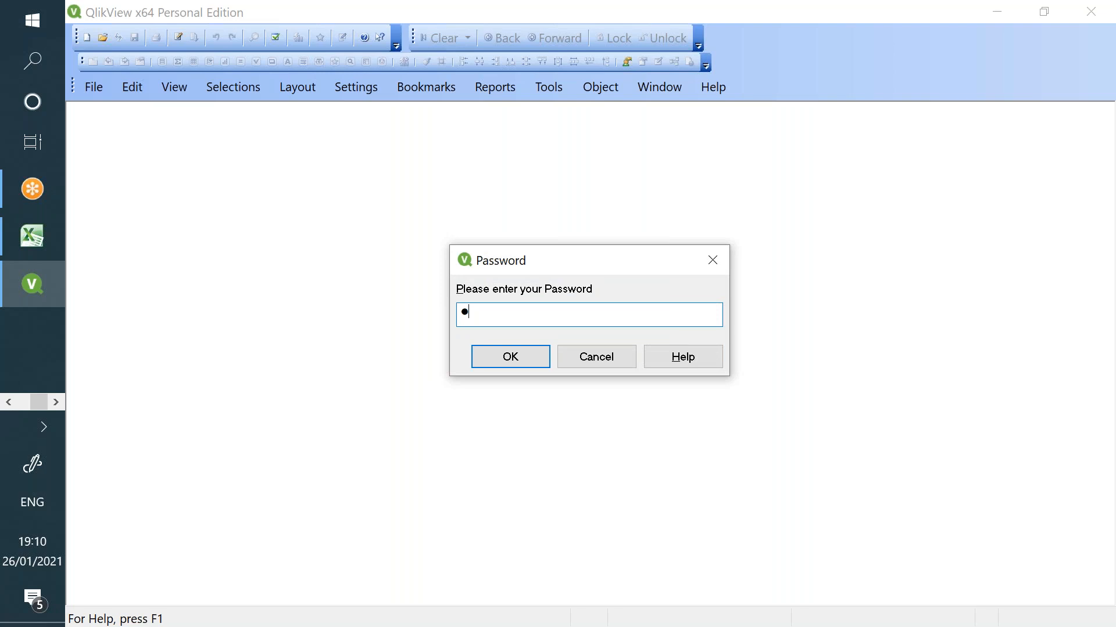
key(Return)
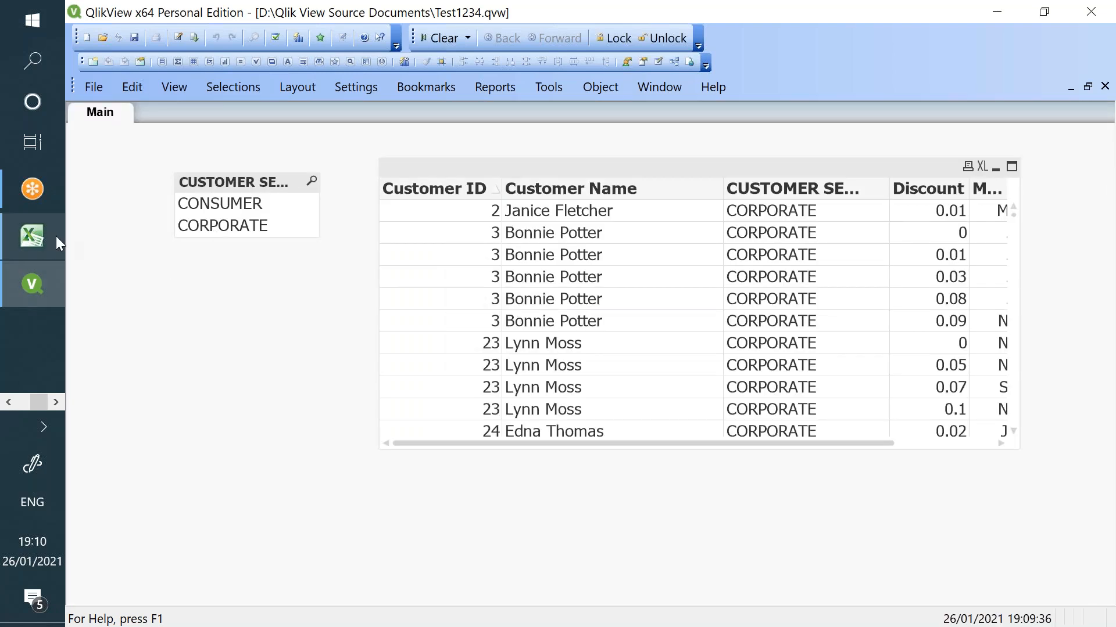
click(33, 233)
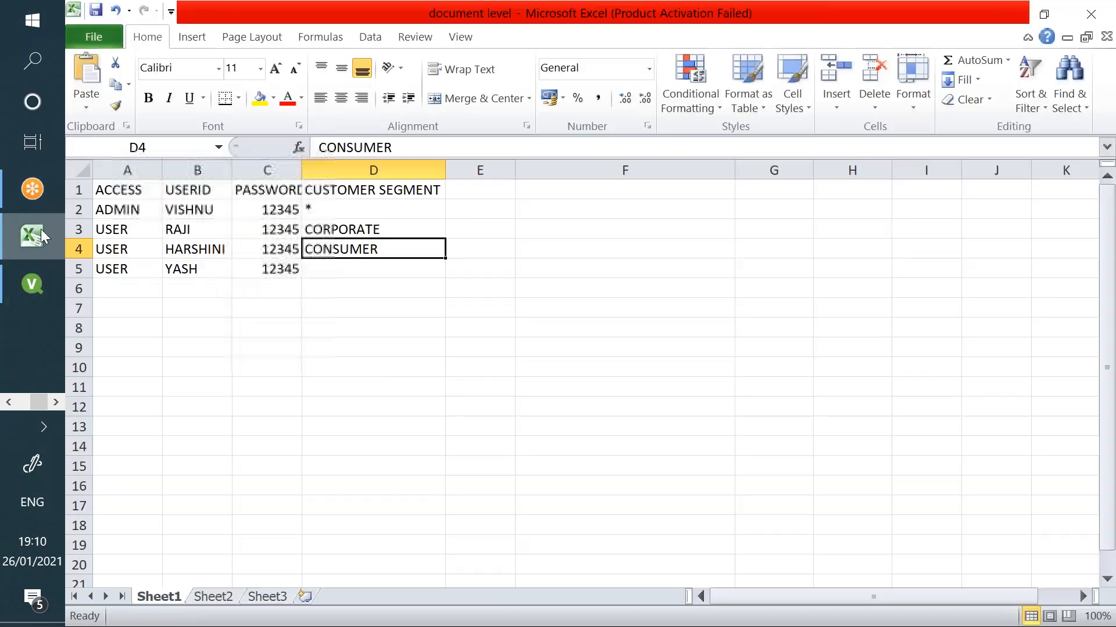
- Review the segment cells D3 to D4 in the Excel access sheet
click(351, 228)
click(348, 249)
click(358, 234)
mouse_move(358, 233)
mouse_down()
mouse_move(363, 256)
mouse_move(371, 228)
mouse_move(365, 254)
mouse_move(364, 245)
mouse_up()
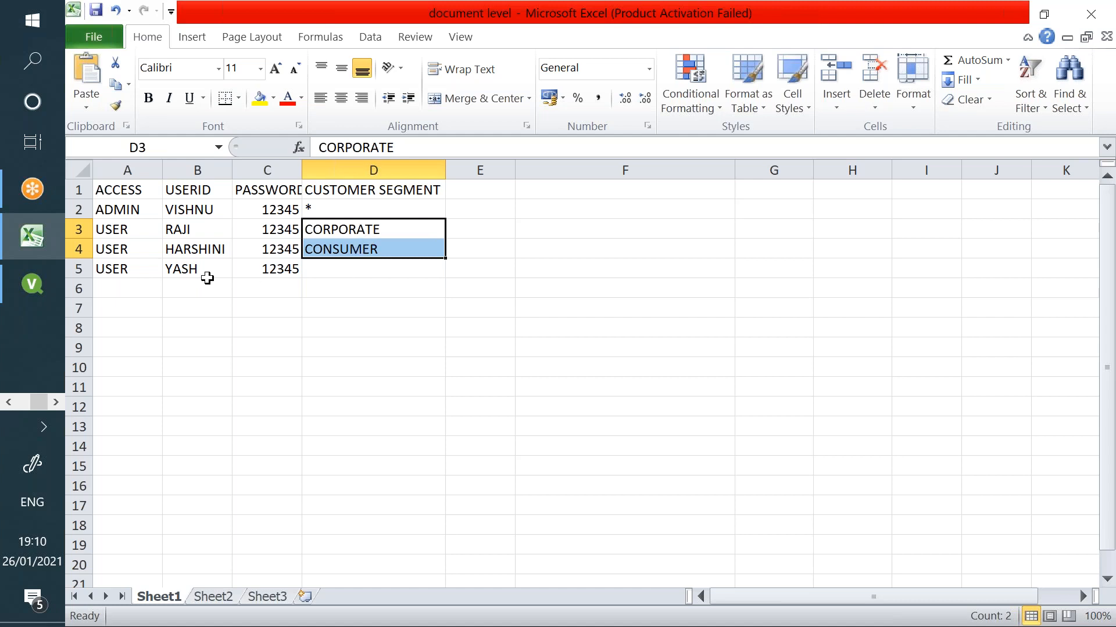
- Close QlikView and relaunch it maximized as Personal Edition
click(36, 271)
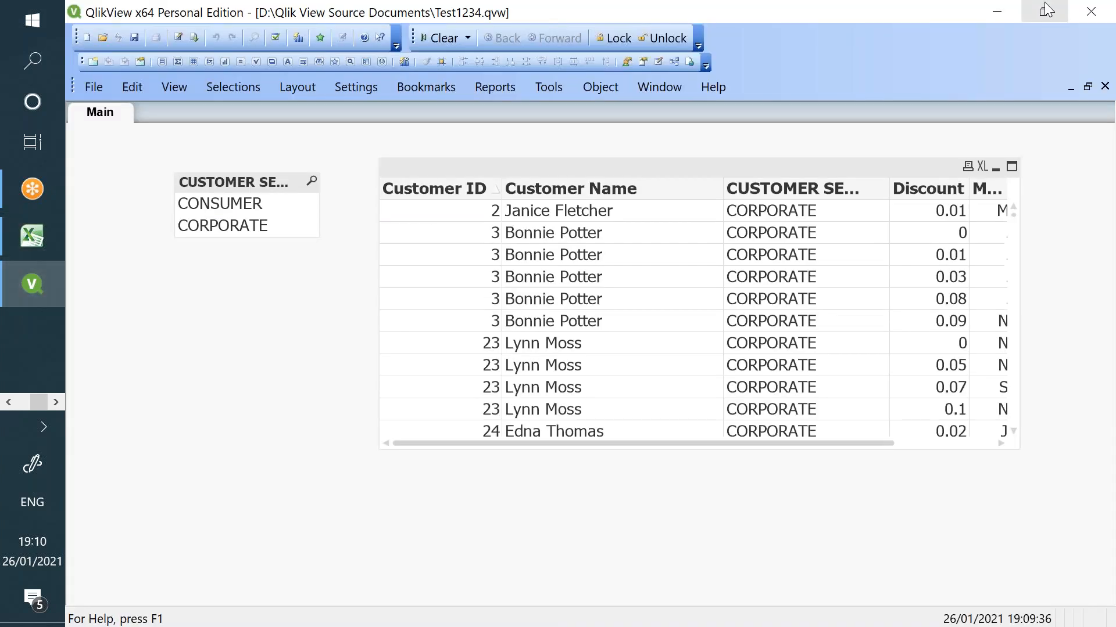
click(1099, 12)
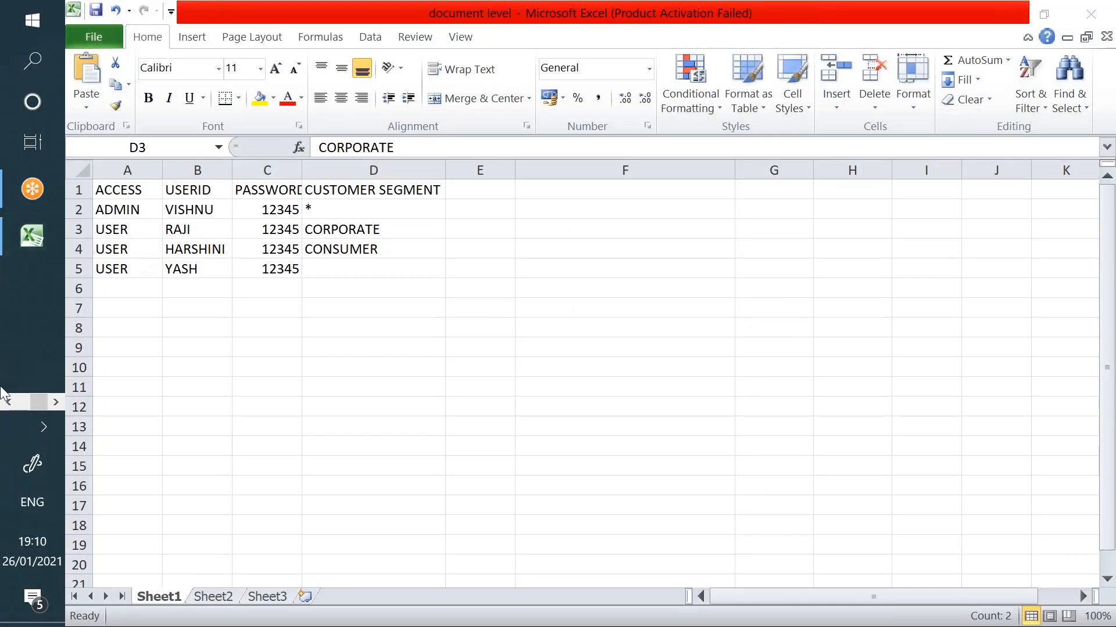
click(7, 403)
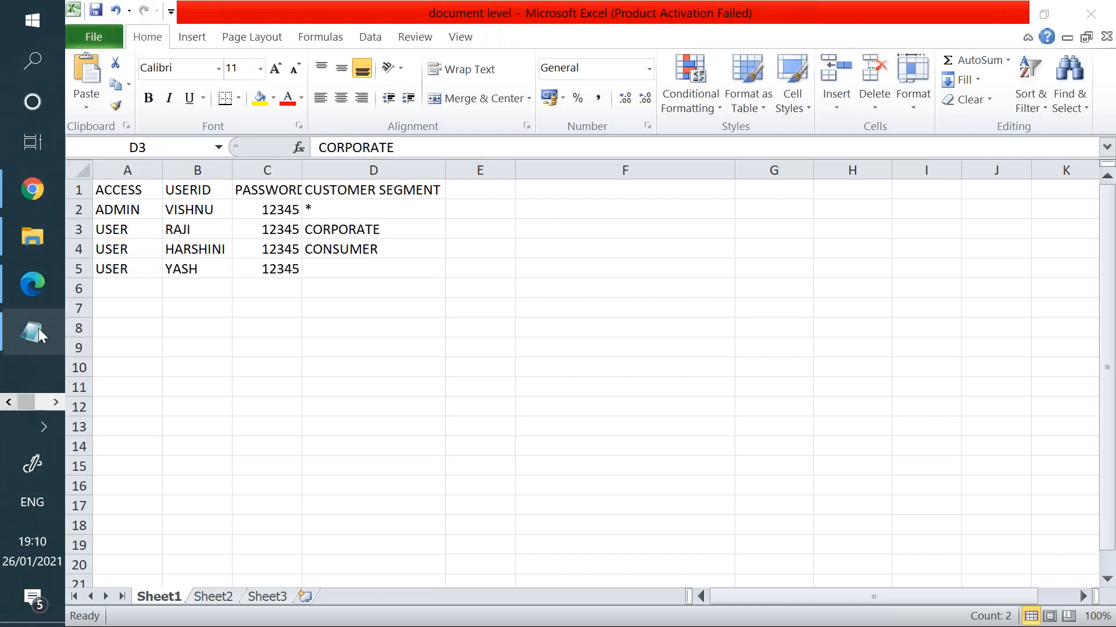
key(super)
click(639, 174)
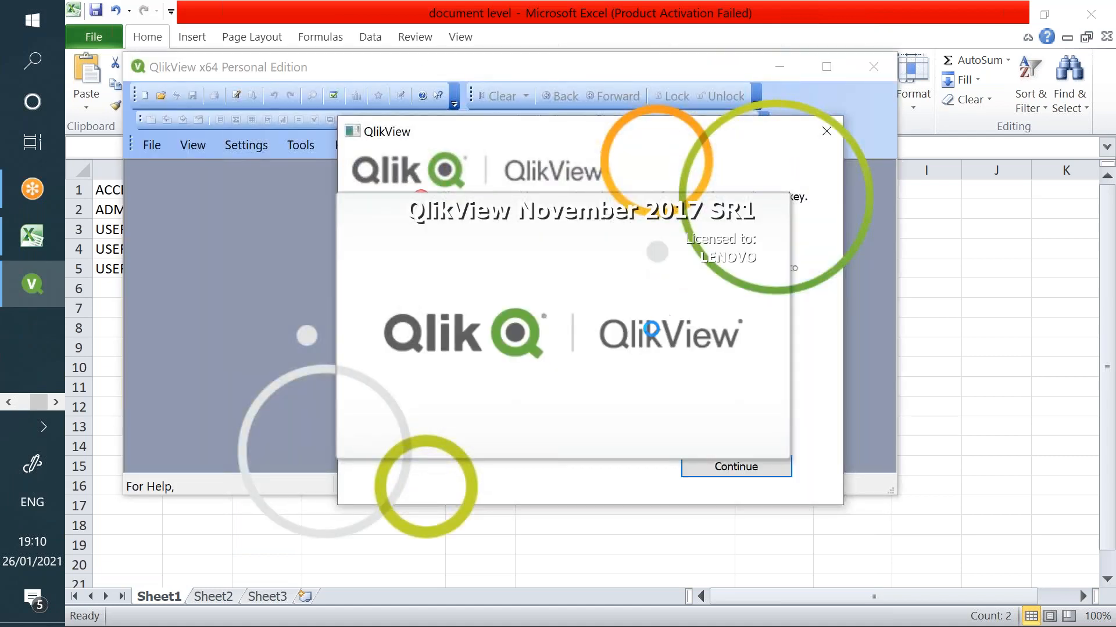
click(709, 469)
click(818, 74)
- Open Test1234 as the third user, dismiss both load errors, and close QlikView
click(504, 256)
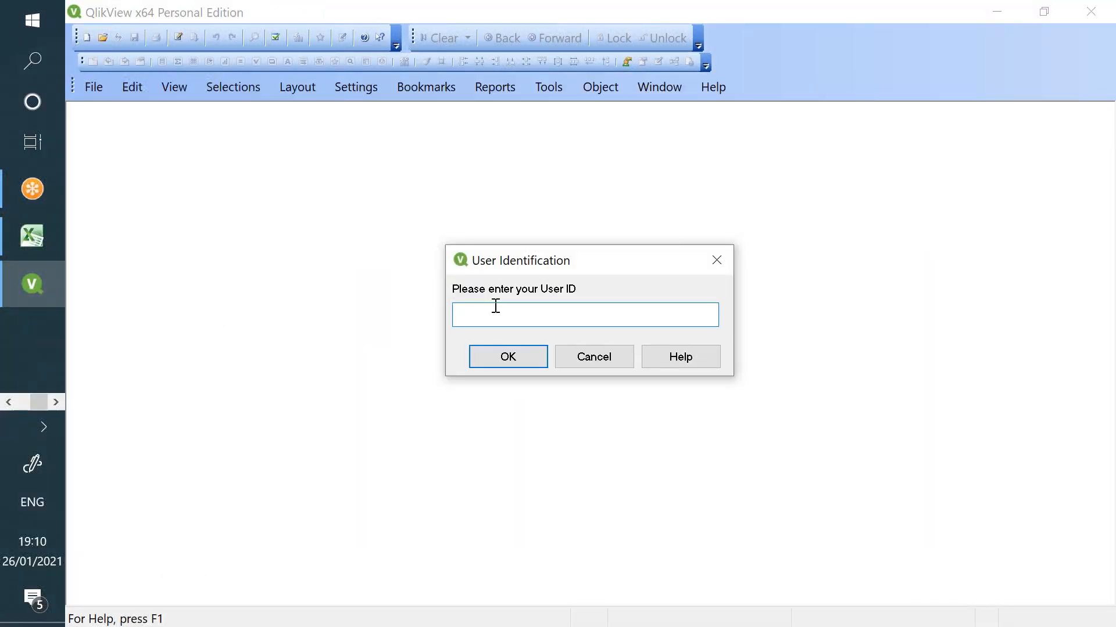
key(Return)
text(********)
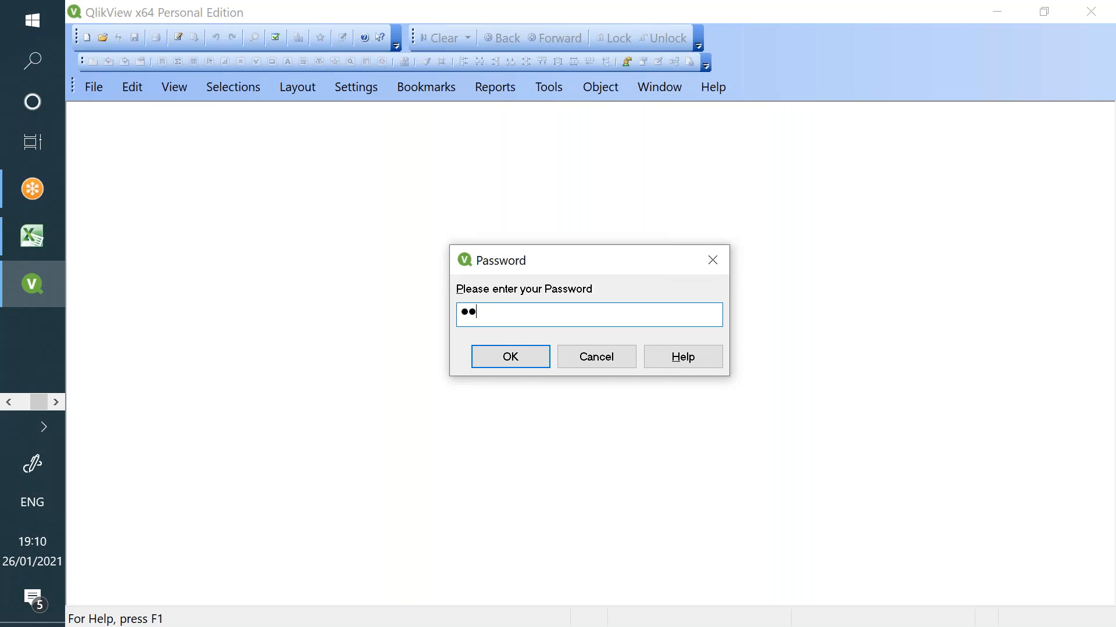
key(Return)
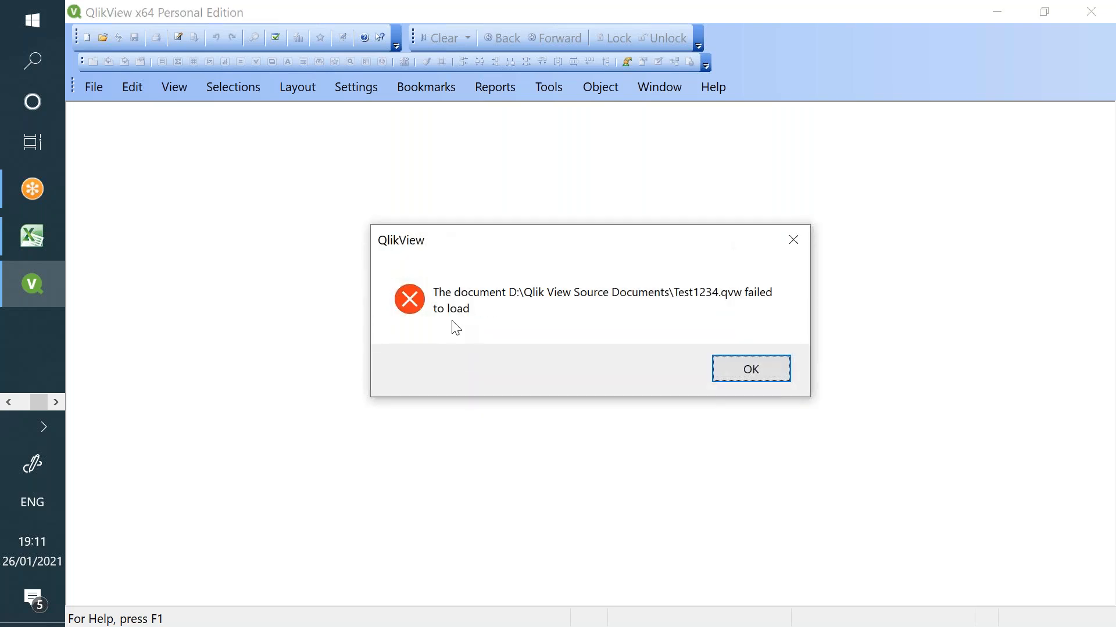
click(726, 369)
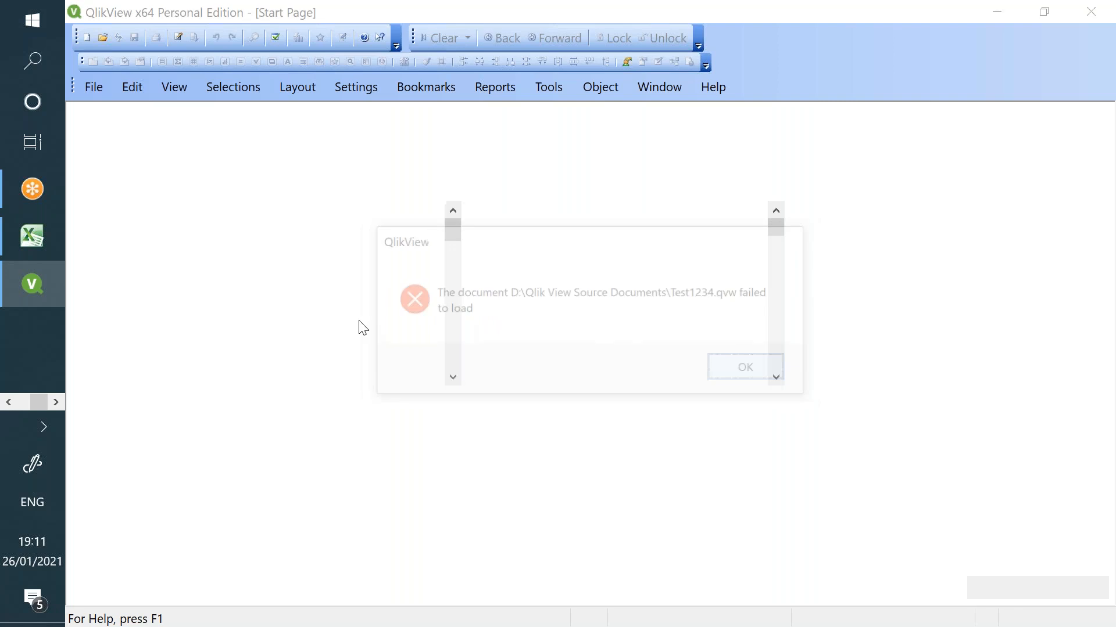
click(598, 338)
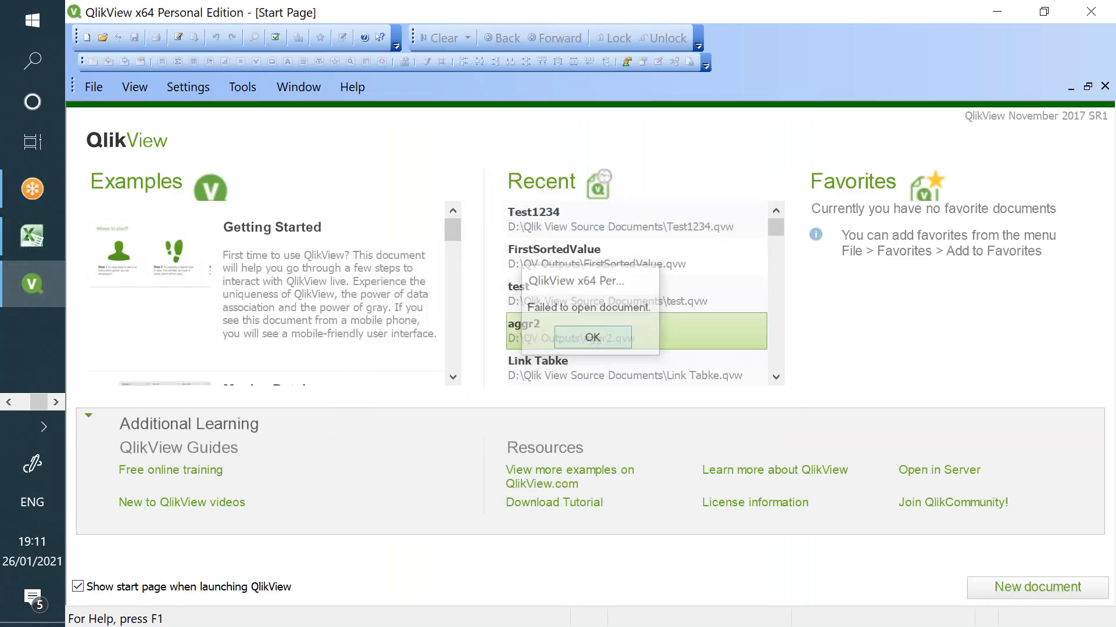
click(1090, 12)
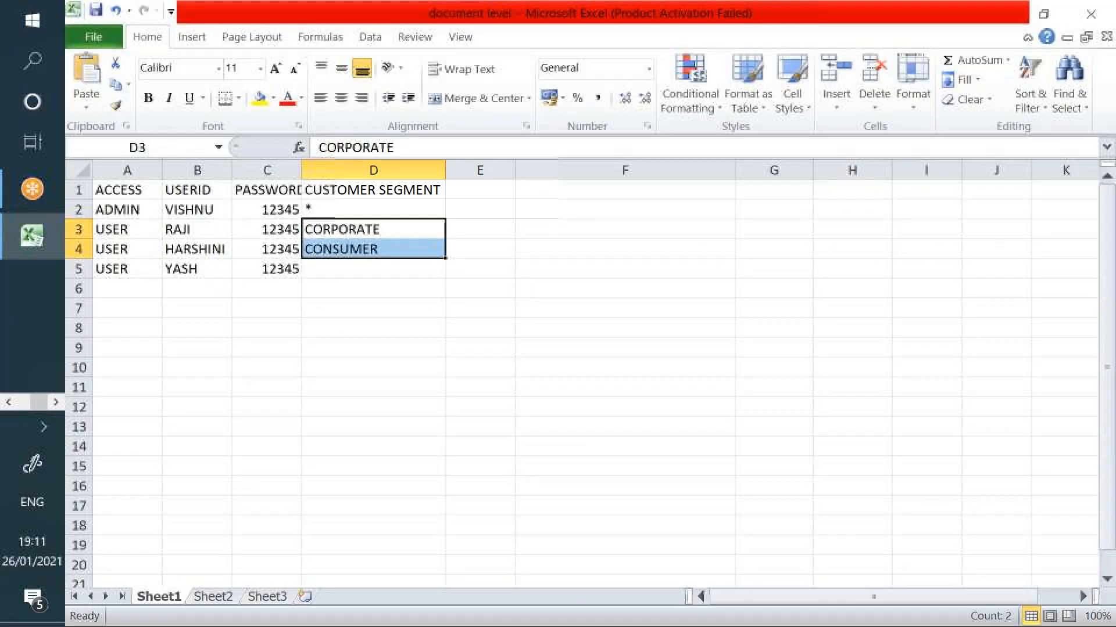
- Review the user and segment cells in Excel, then relaunch QlikView as Personal Edition
drag(175, 269, 388, 274)
drag(343, 210, 336, 451)
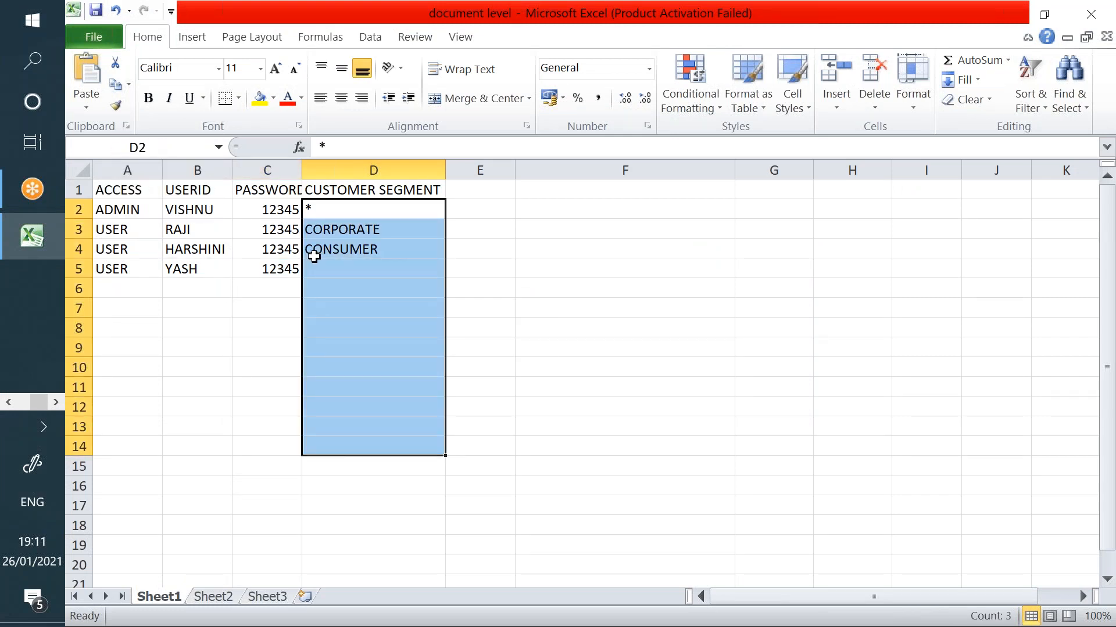
click(313, 257)
click(317, 272)
click(314, 312)
drag(114, 281, 150, 363)
drag(333, 280, 350, 435)
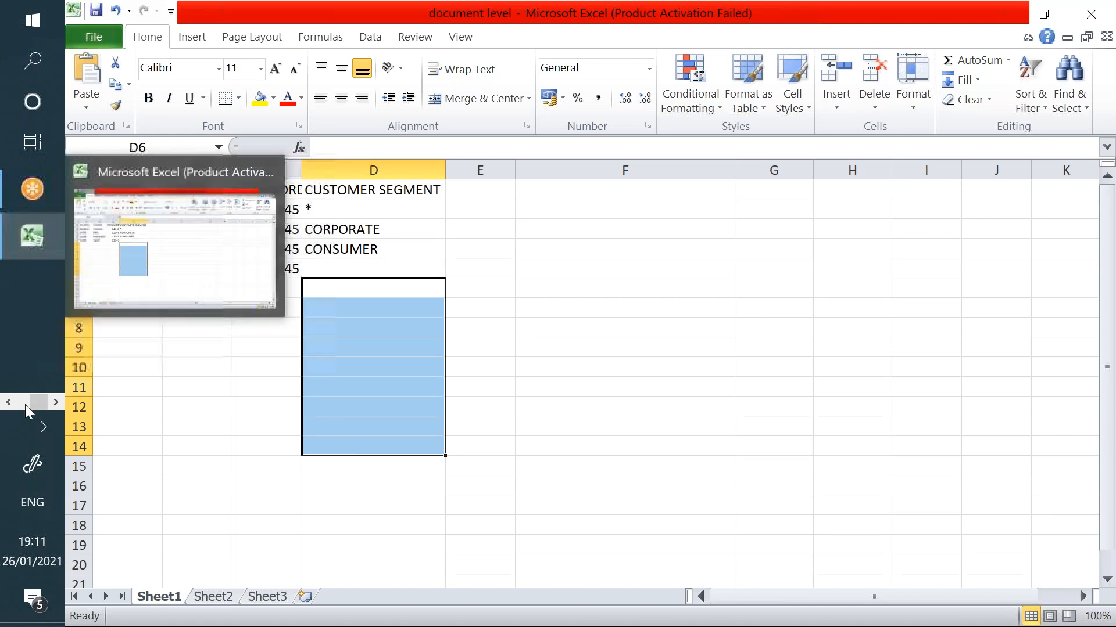
click(9, 404)
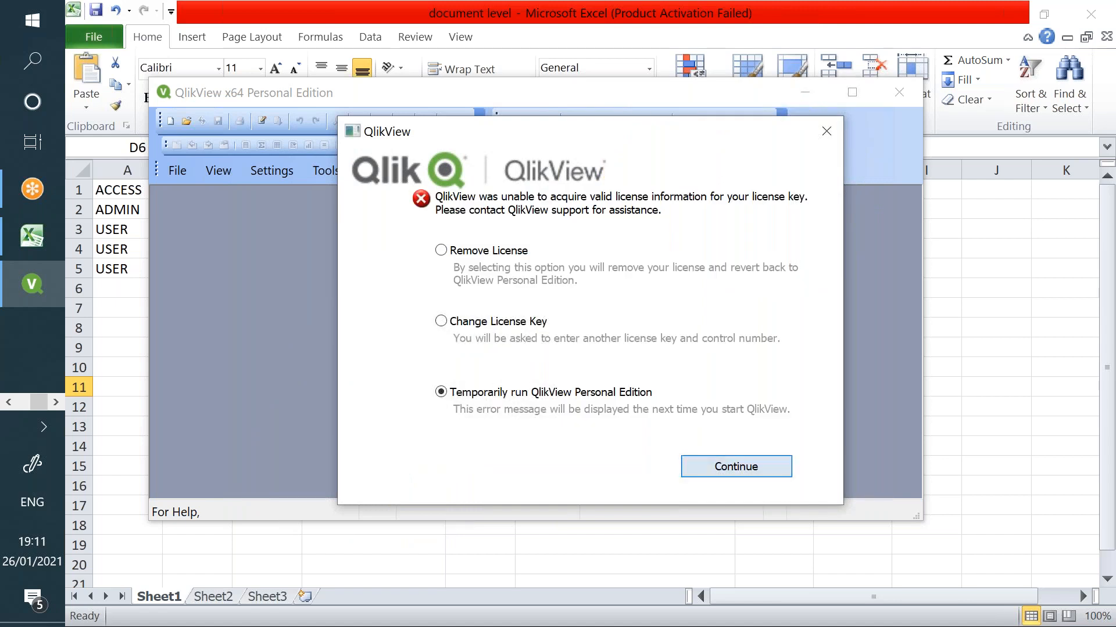
click(756, 465)
- Maximize QlikView and log into Test1234 with the admin user's credentials
click(854, 93)
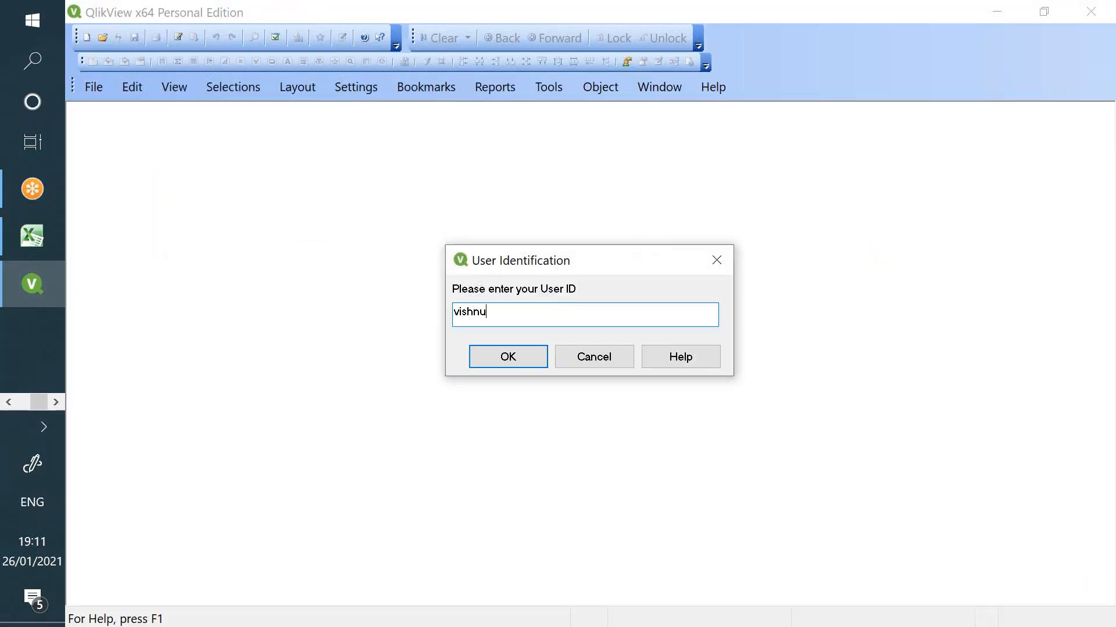
key(Return)
text(*****)
key(Return)
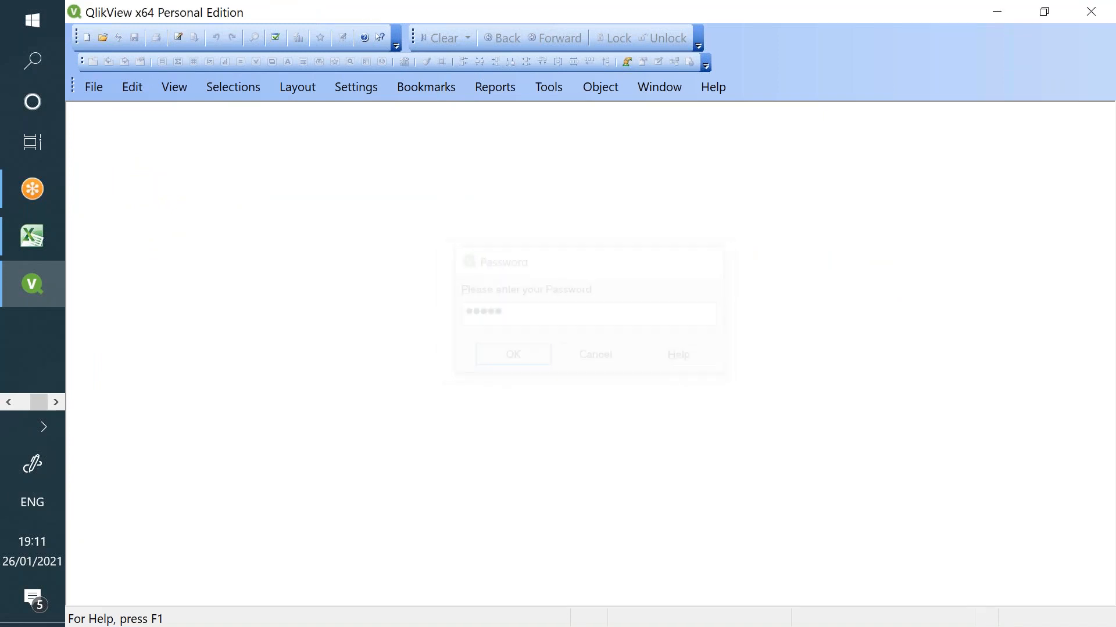
- Uncheck Strict Exclusion in Document Properties > Opening, apply and confirm
click(356, 89)
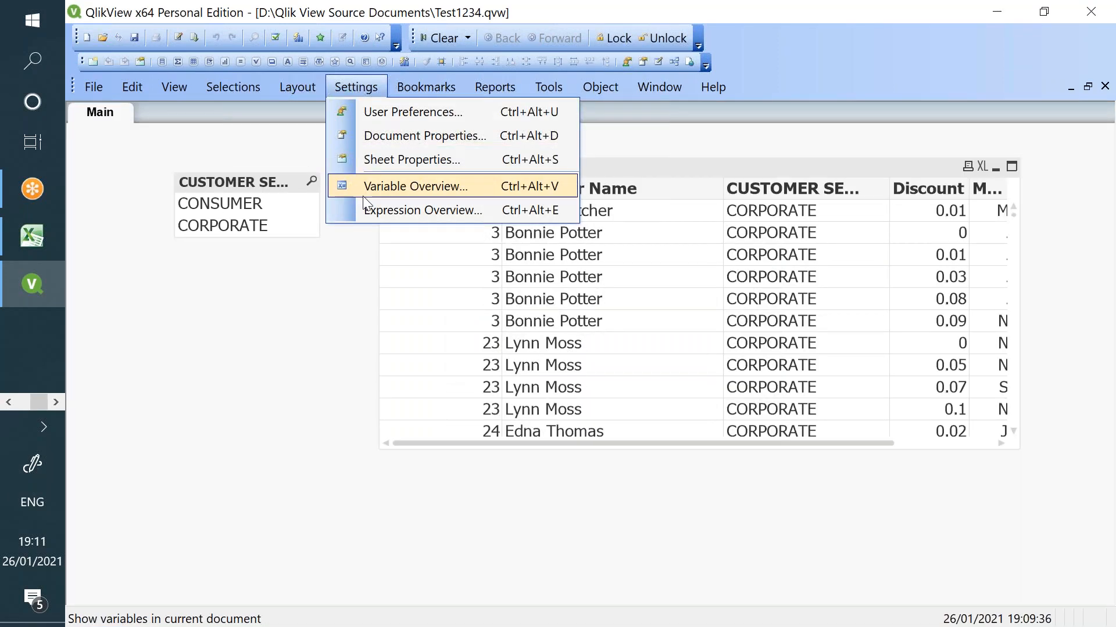
click(384, 139)
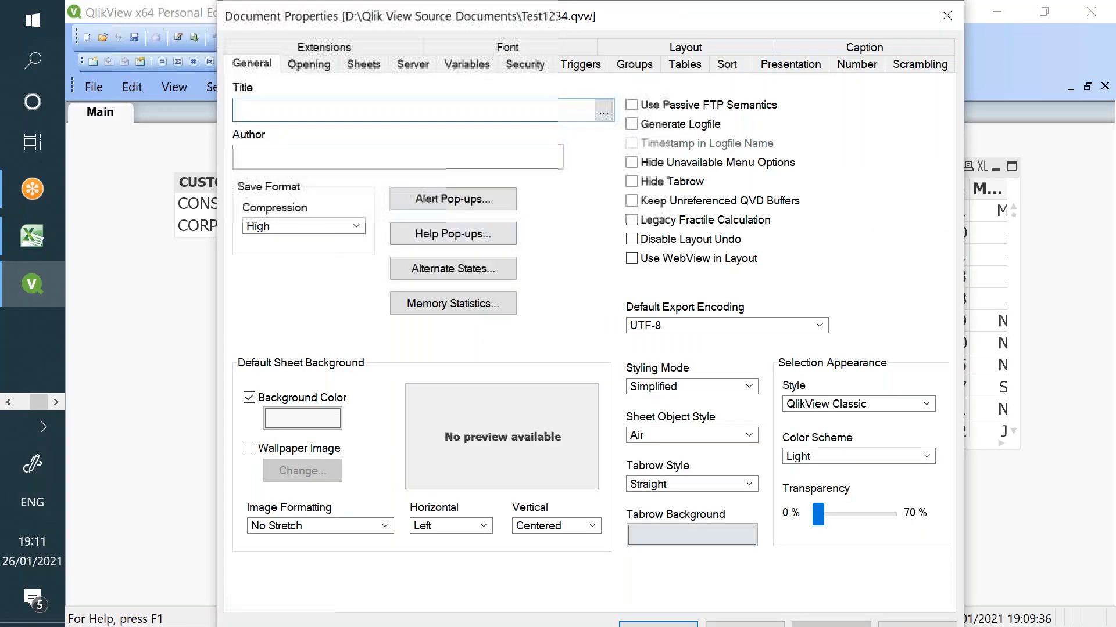
click(309, 64)
click(270, 384)
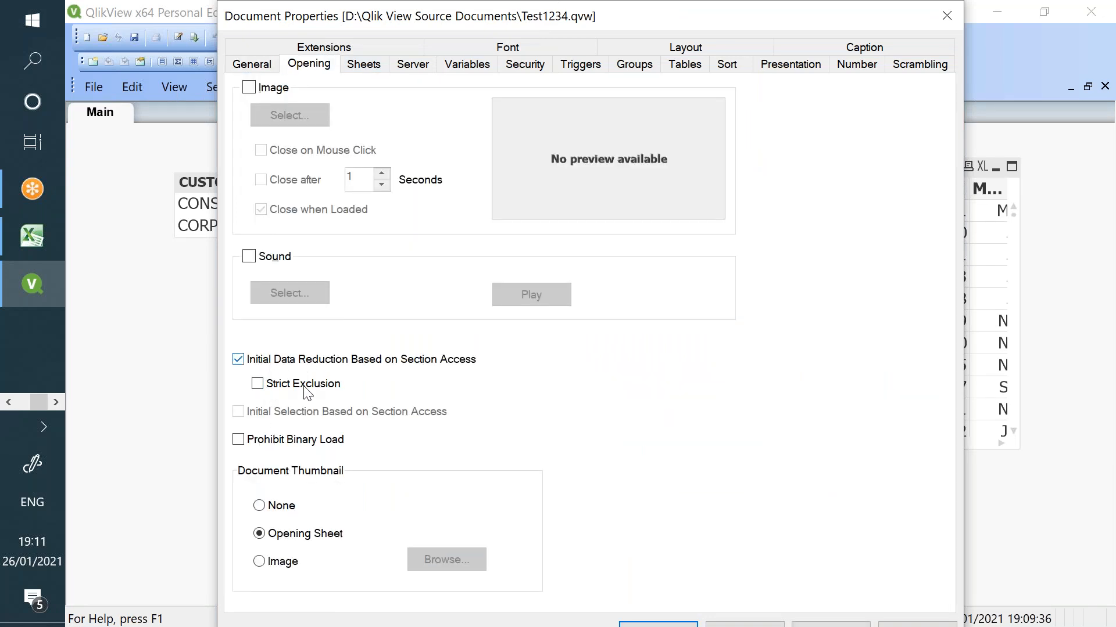
click(724, 624)
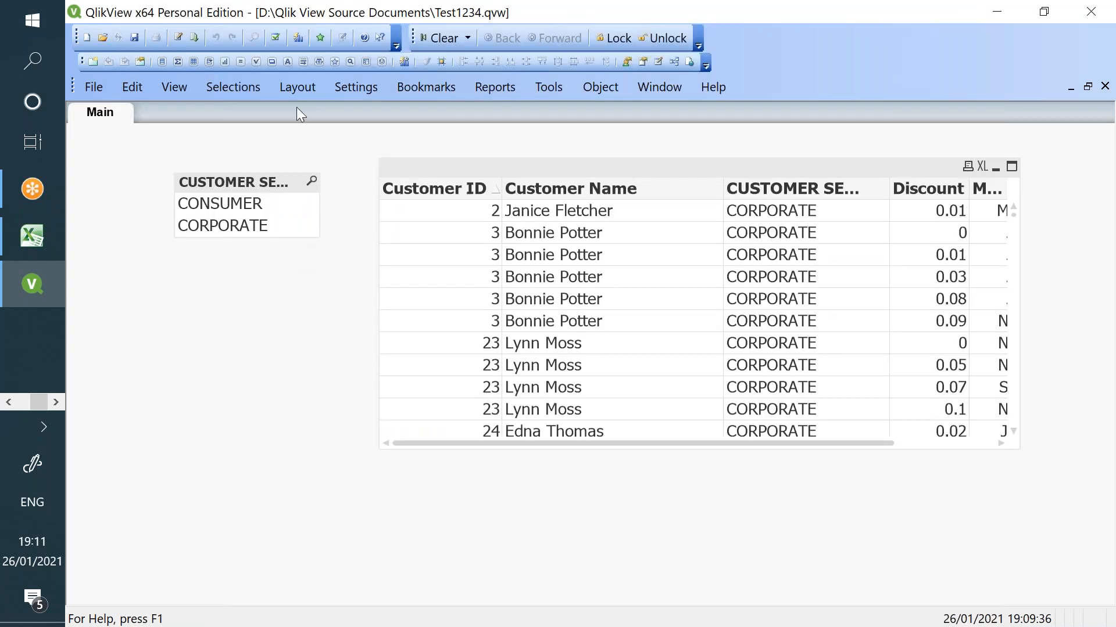
click(356, 87)
click(387, 133)
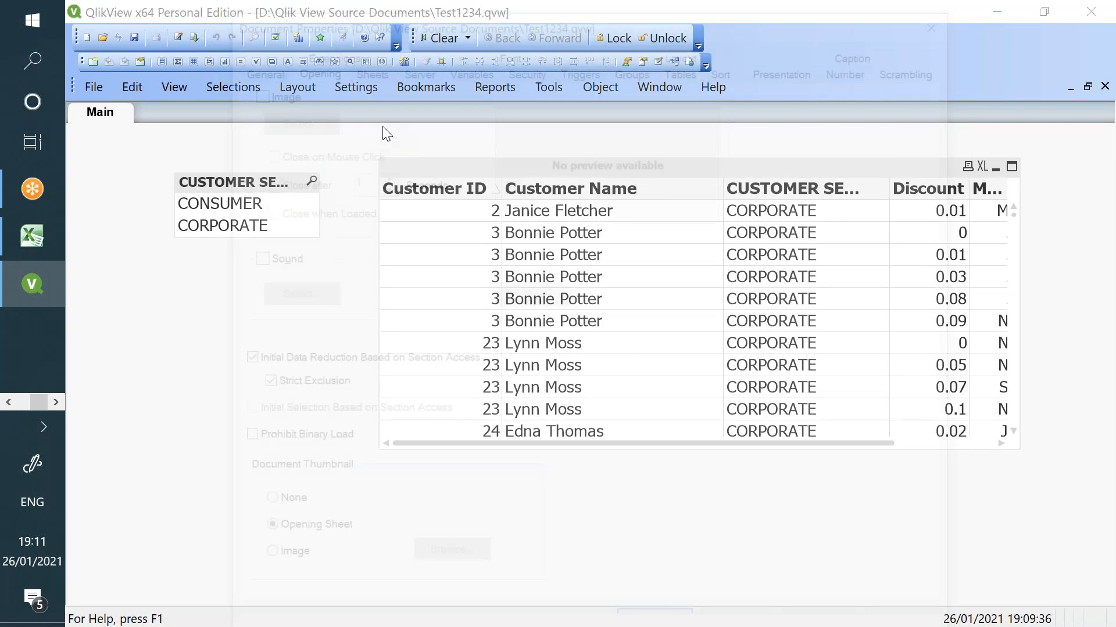
click(259, 386)
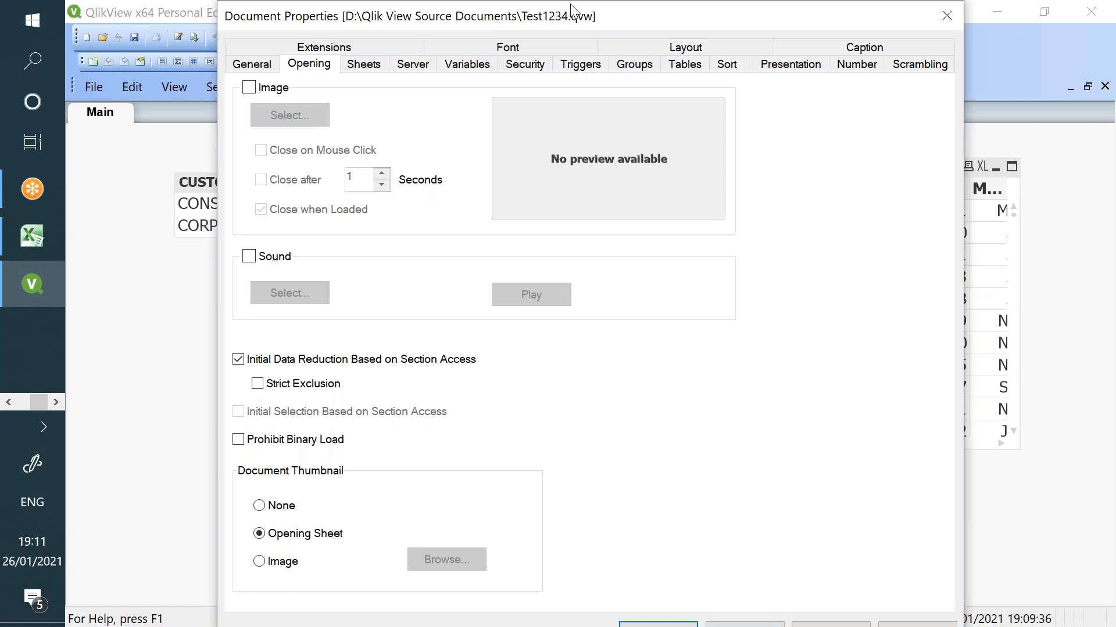
drag(562, 11, 474, 11)
click(711, 625)
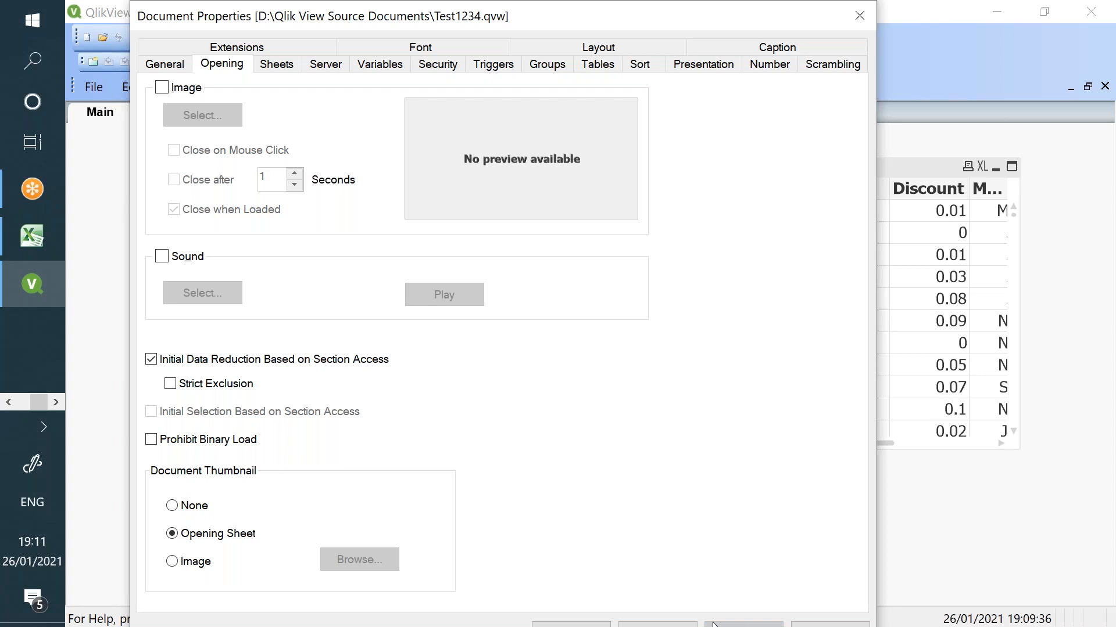
drag(552, 22, 655, 22)
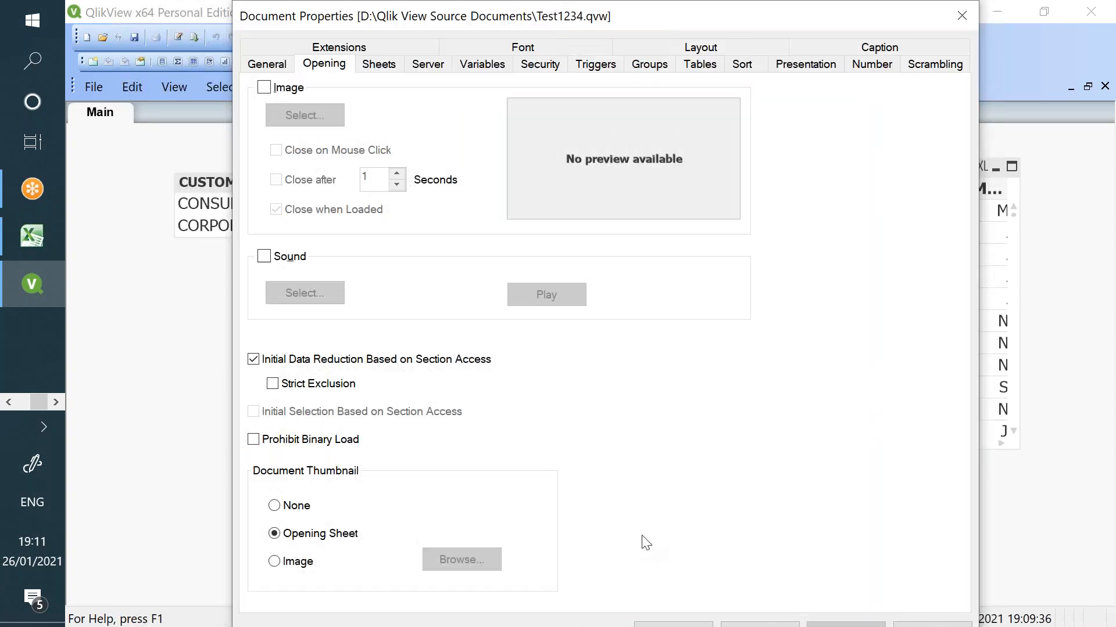
click(668, 623)
- Reload the data, then save Test1234 and close QlikView
click(194, 37)
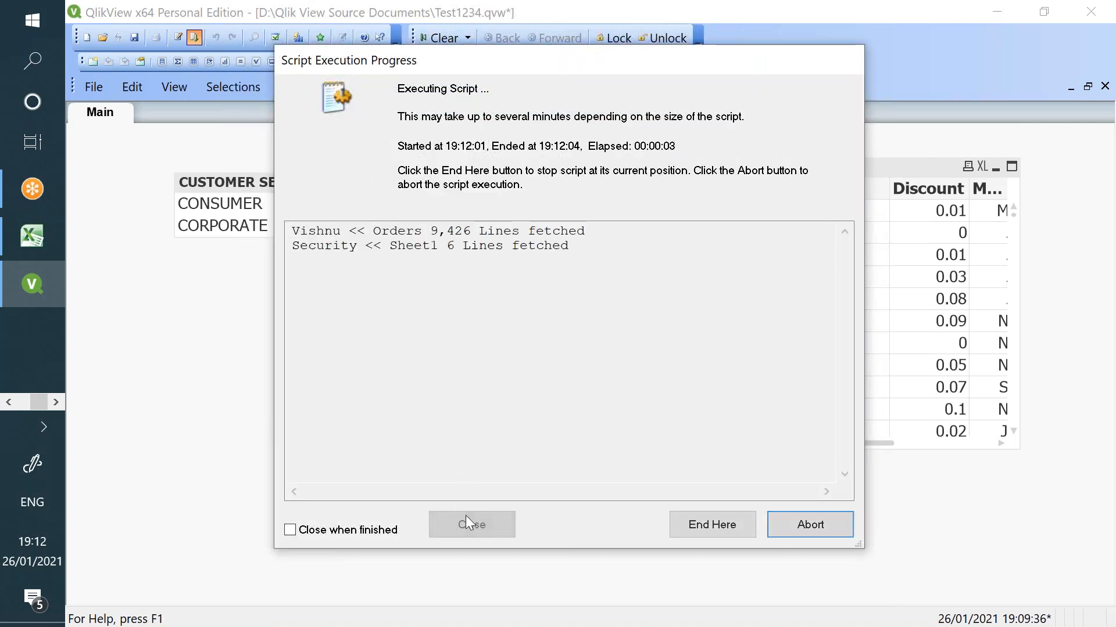
click(501, 523)
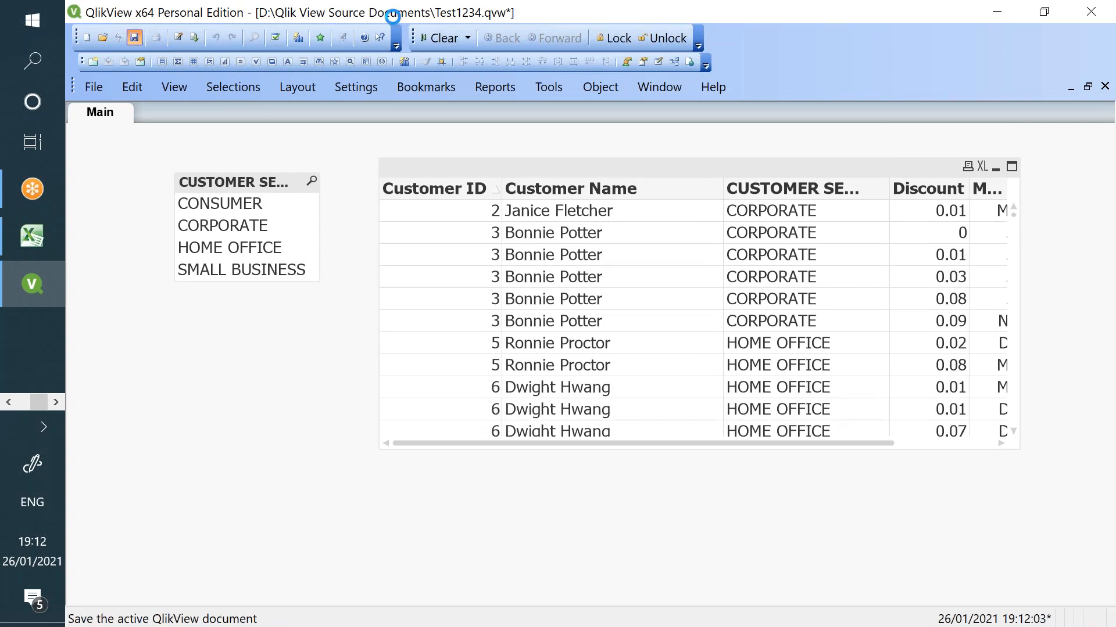
click(1096, 9)
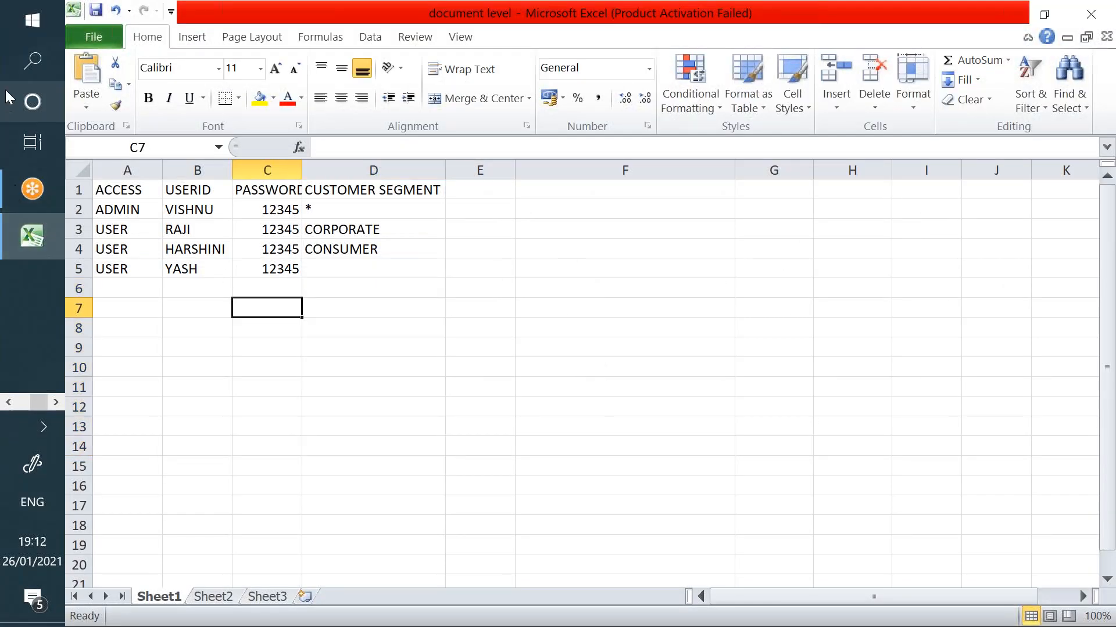
- Relaunch QlikView as Personal Edition and log in as the user with no segment
click(32, 60)
click(604, 155)
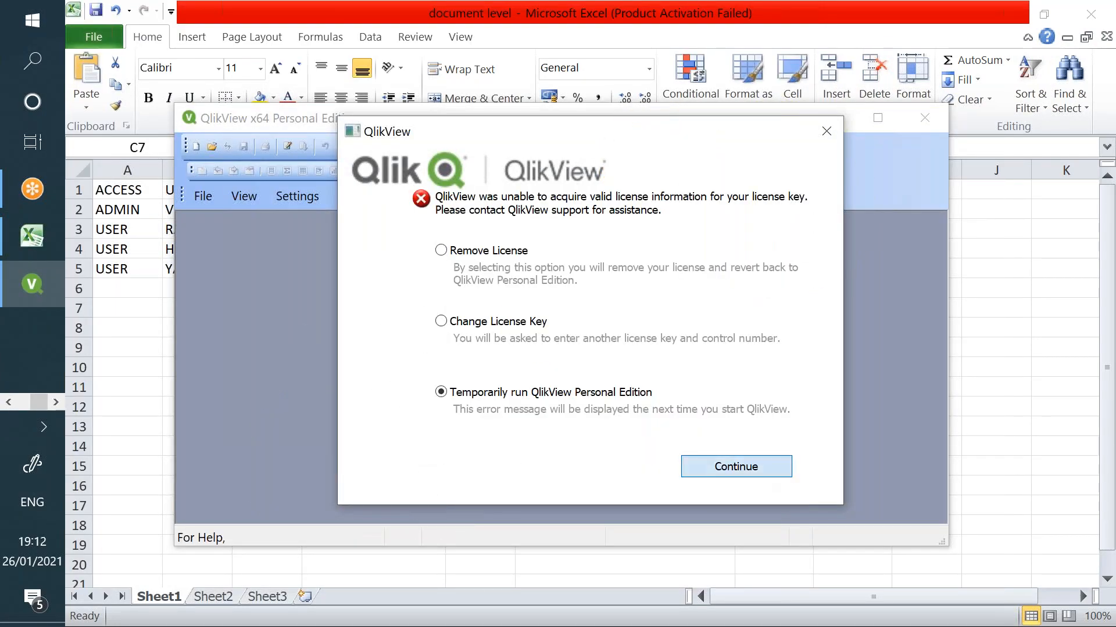
click(736, 466)
click(878, 114)
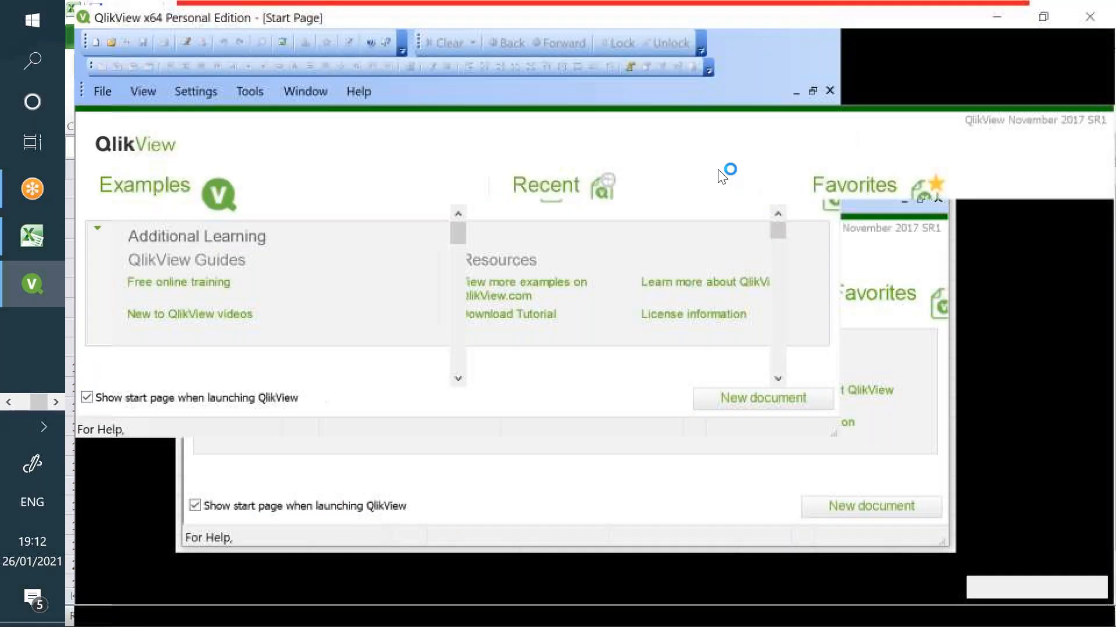
text(yash)
key(Return)
text(•••)
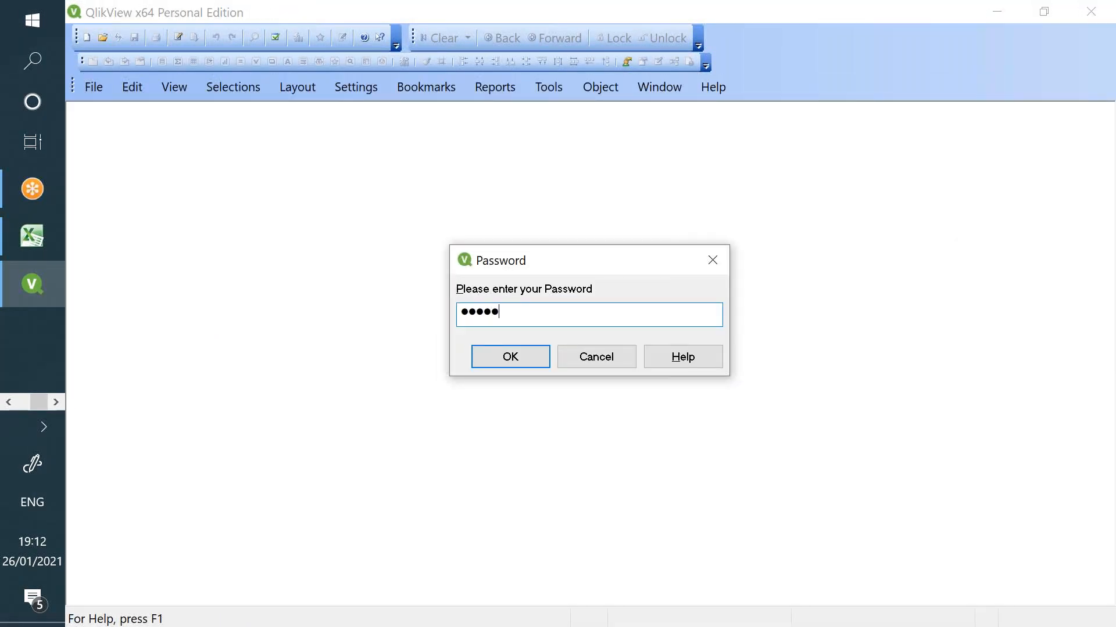
key(Return)
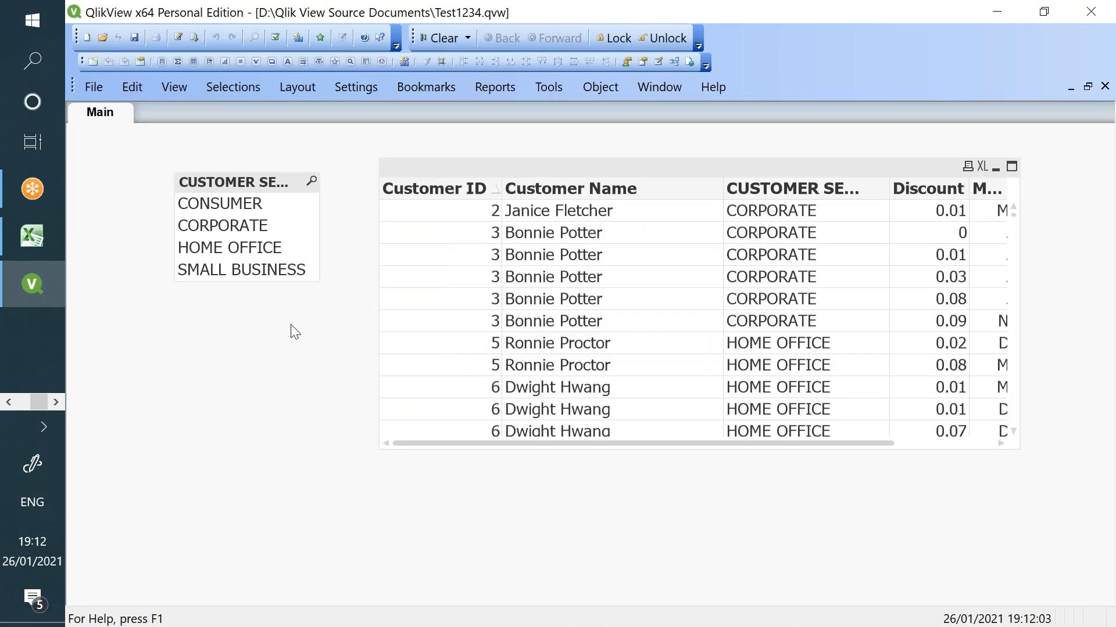
- Check Strict Exclusion in Document Properties > Opening and confirm with OK
click(353, 90)
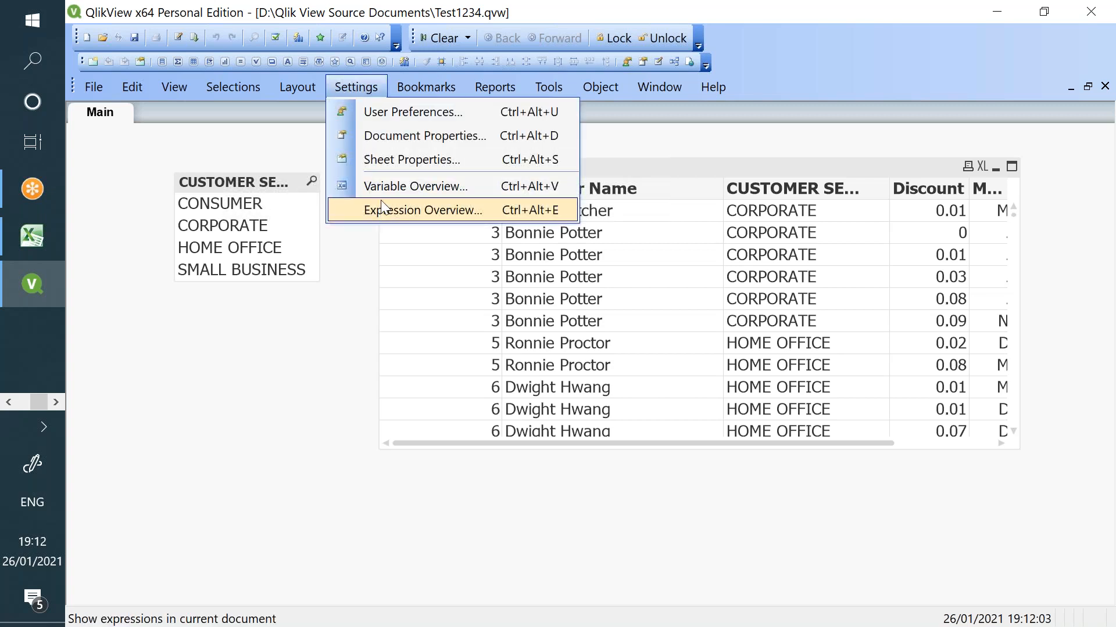
key(Escape)
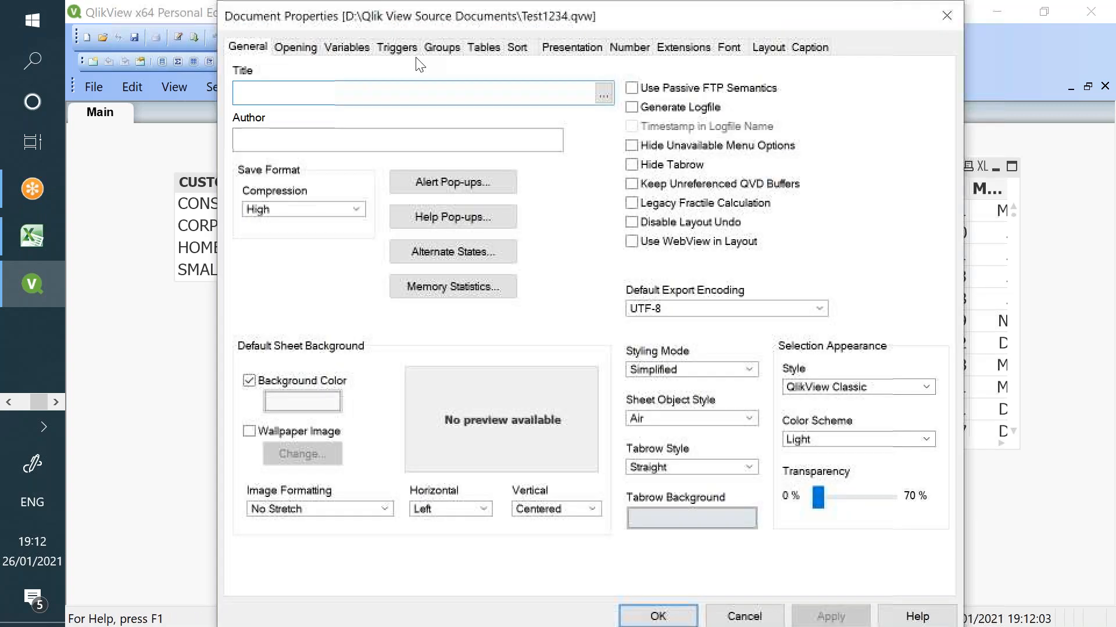
click(295, 47)
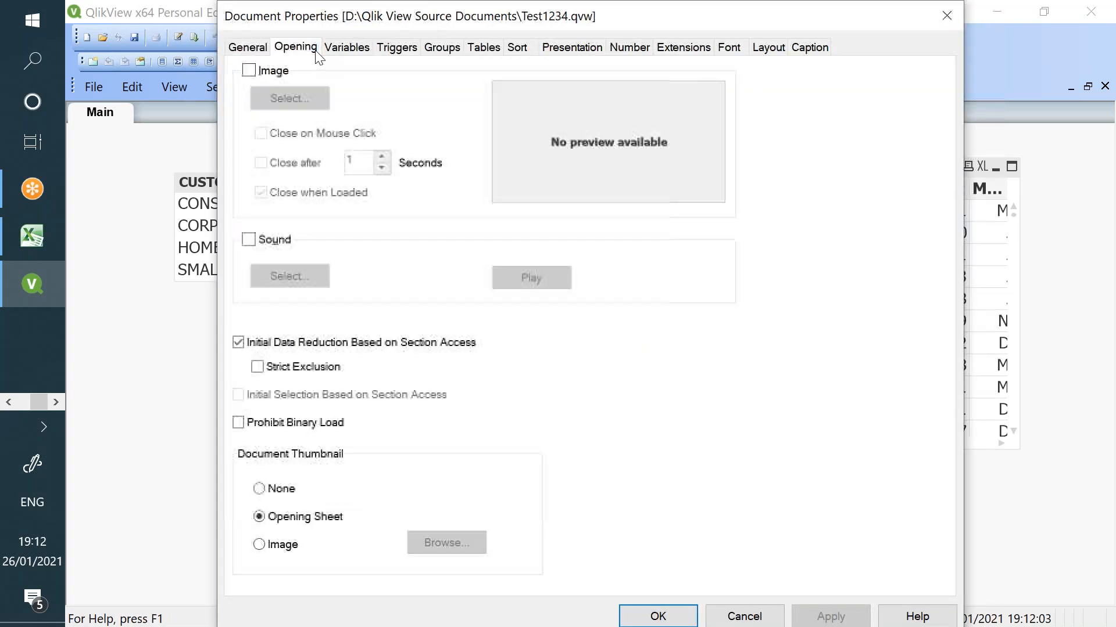
click(257, 367)
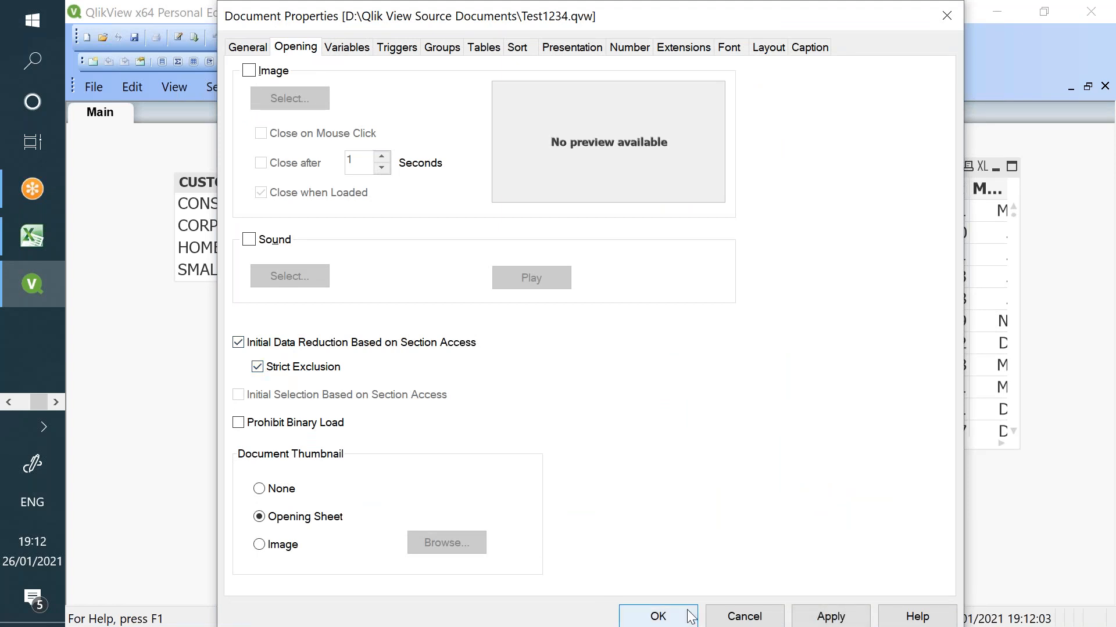
click(659, 617)
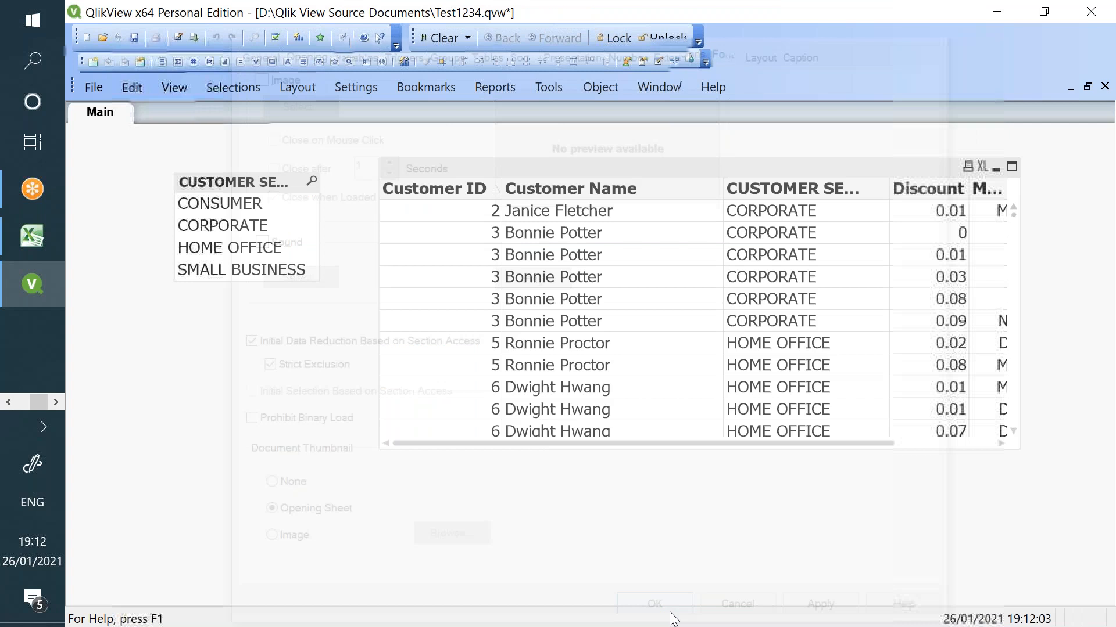
- Fill the OMIT column with CUSTOMER SEGMENT and CUSTOMER NAME, then insert the access table
text(CUSTOMER SEGMENT)
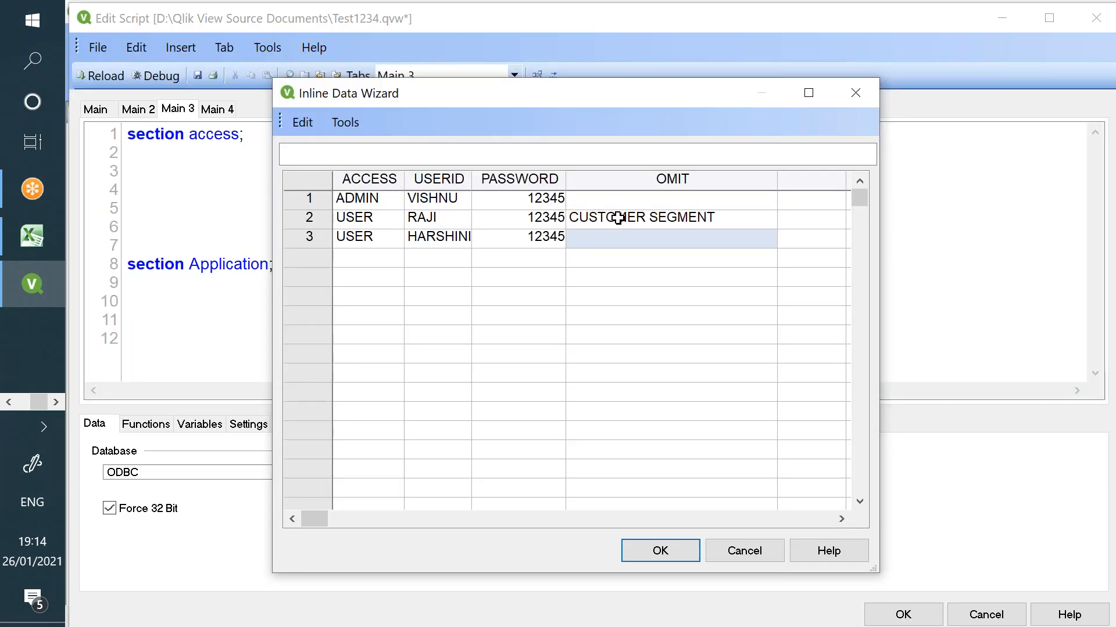
text(CUSTOMER)
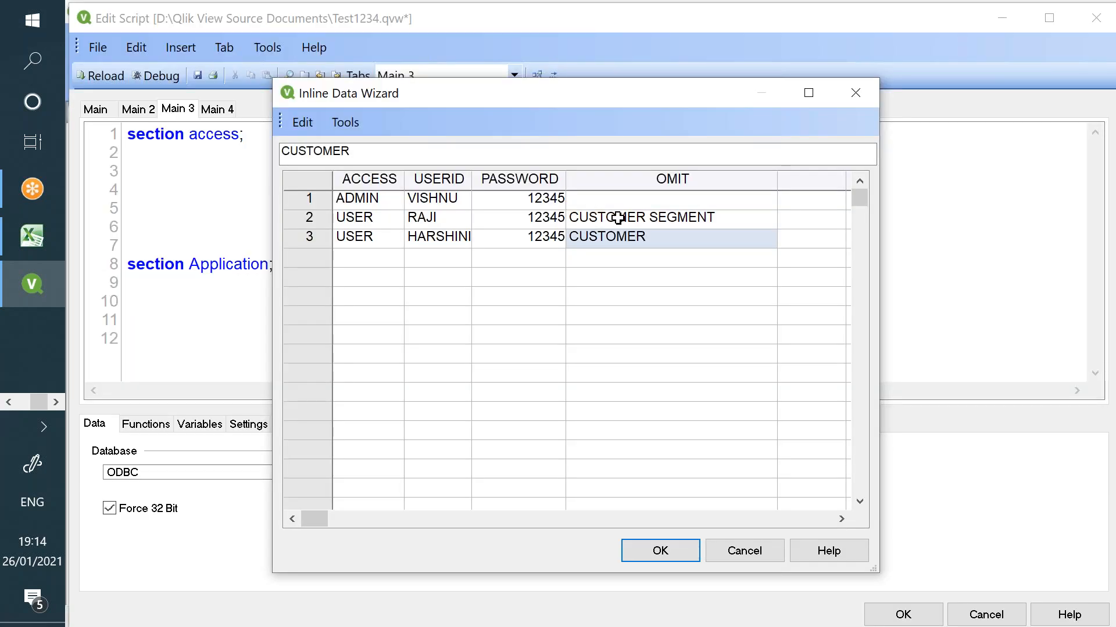
text( NAME)
click(660, 551)
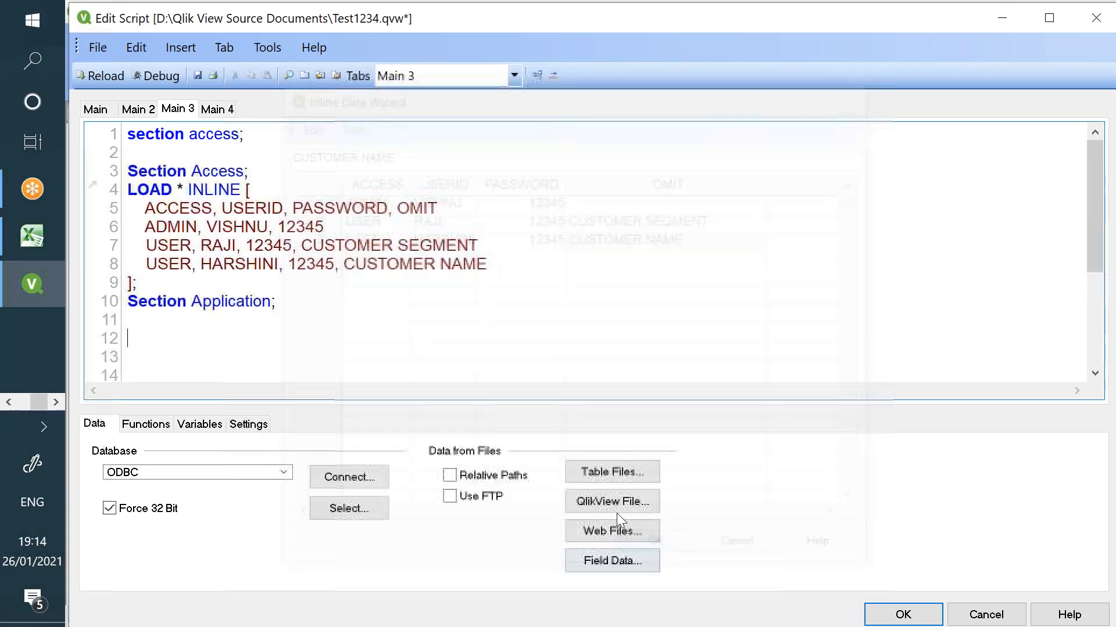
double_click(403, 244)
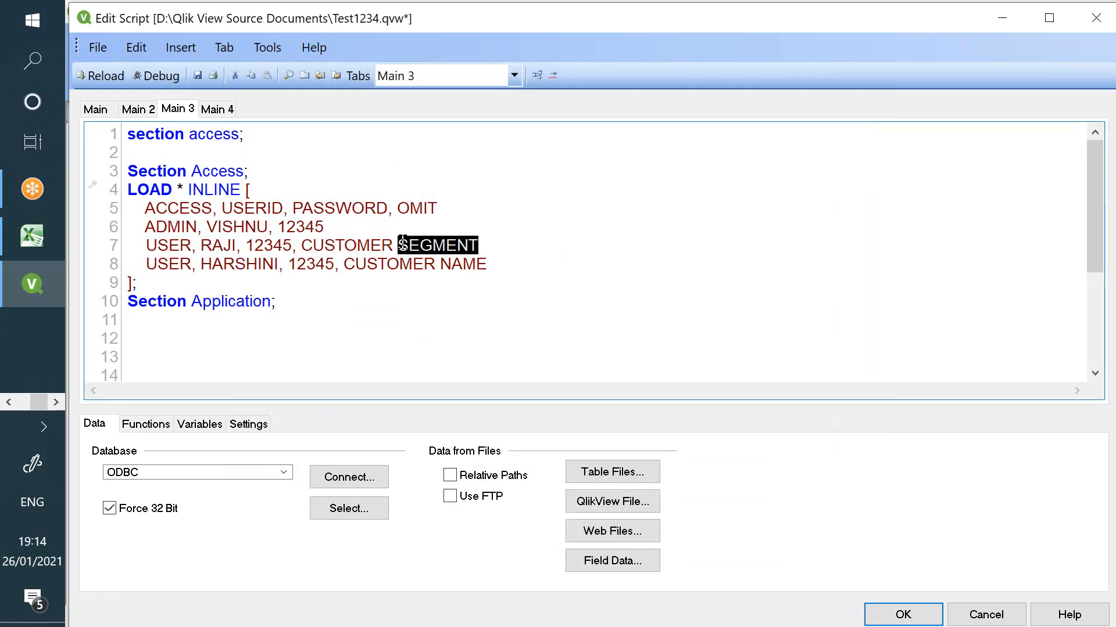
double_click(395, 263)
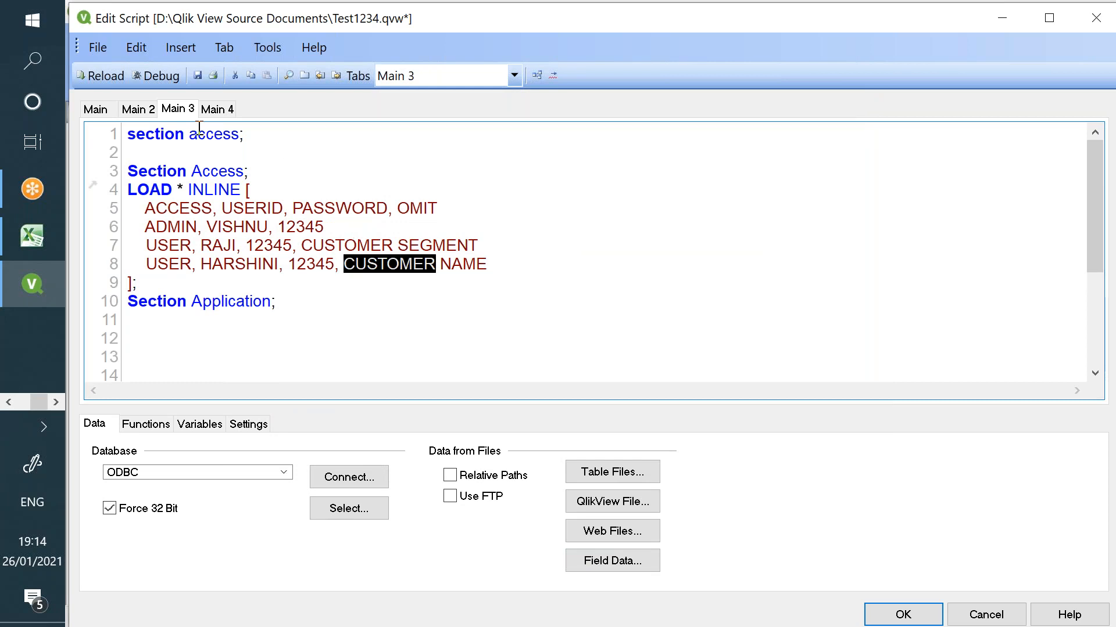
- On Main 2, alias [Customer Name] as [CUSTOMER NAME] and save the document
click(138, 109)
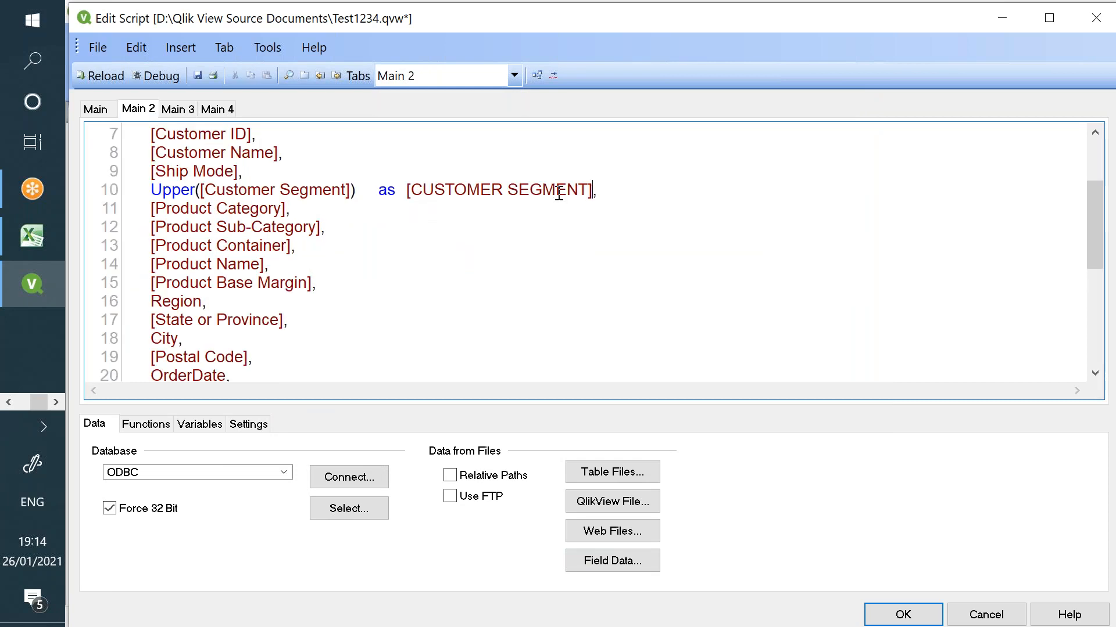
drag(152, 152, 283, 152)
click(282, 152)
text(as  [CUSTOMER NAME])
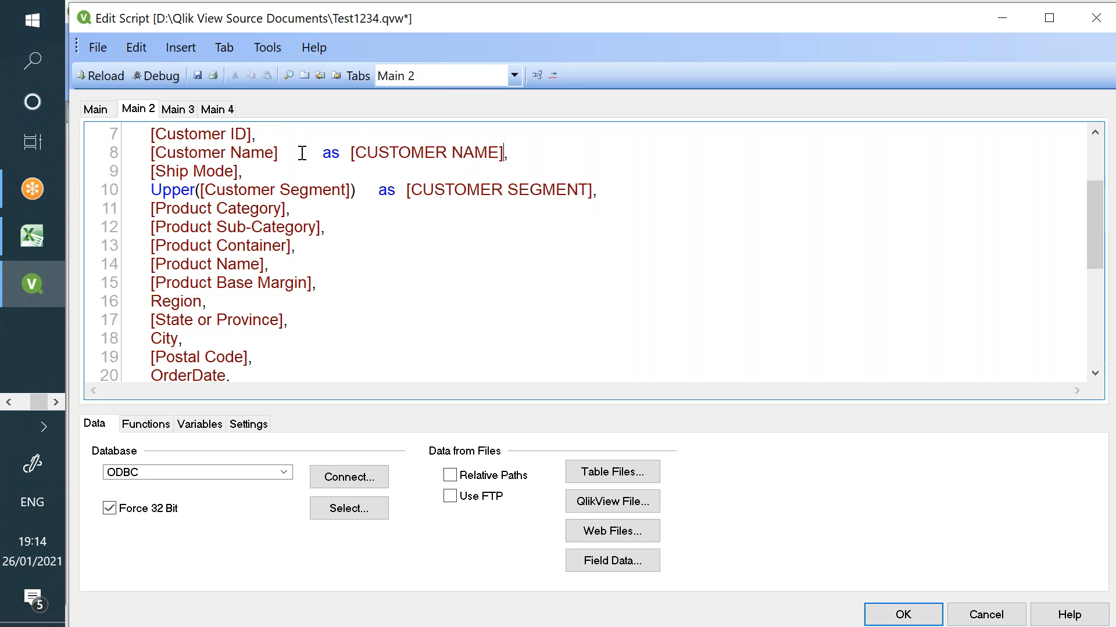
click(198, 75)
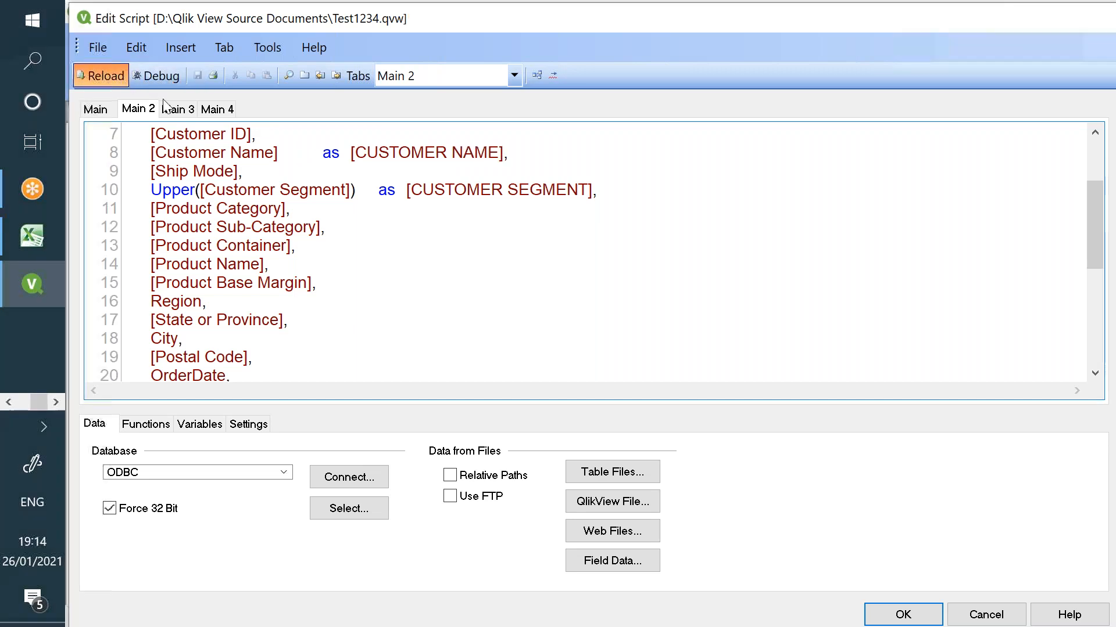
- Reload the script with Ctrl+R, save the document and close QlikView
key(ctrl+r)
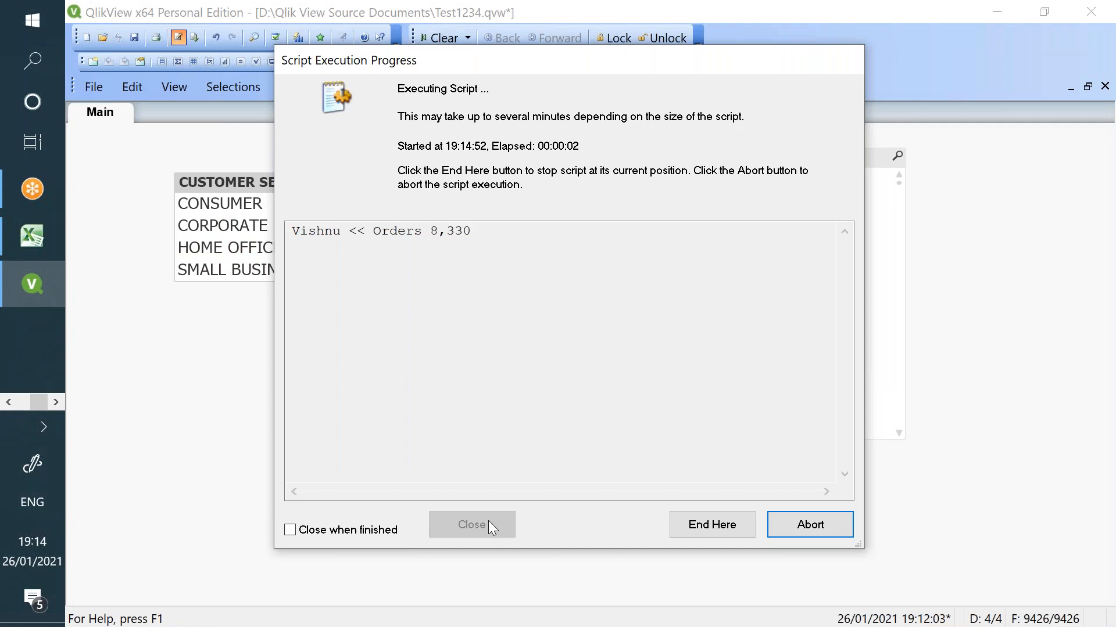
click(488, 524)
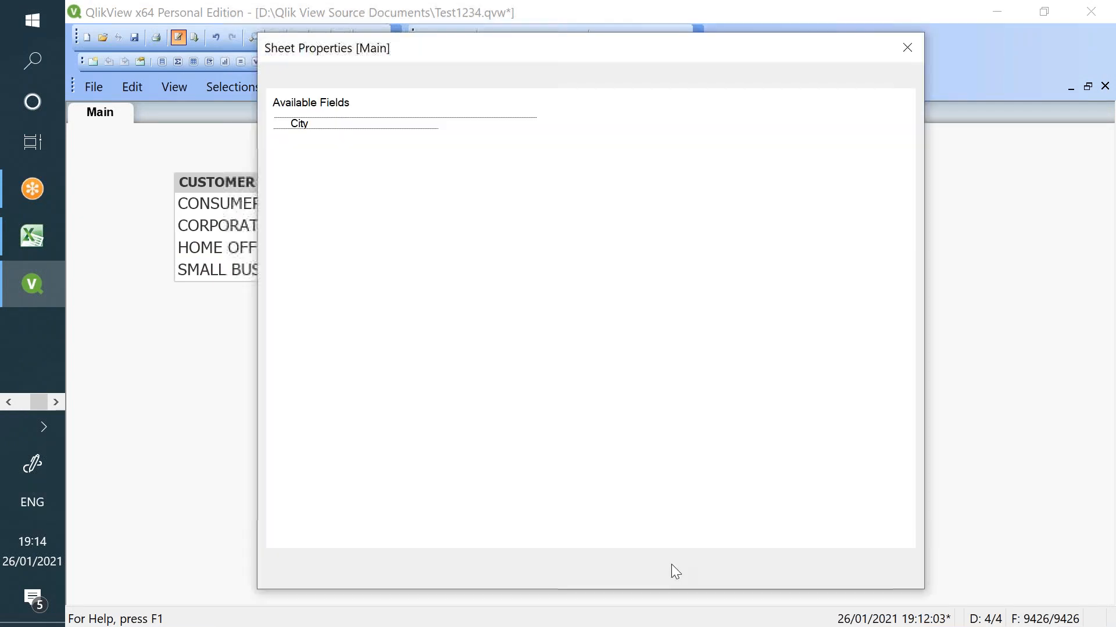
click(638, 573)
click(136, 37)
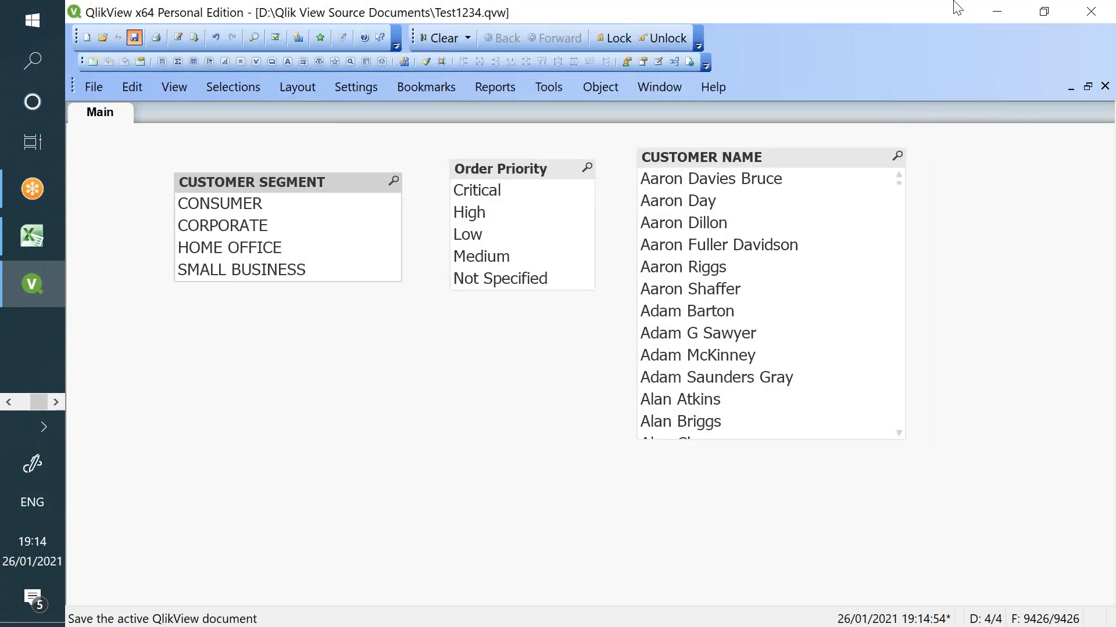
click(1091, 12)
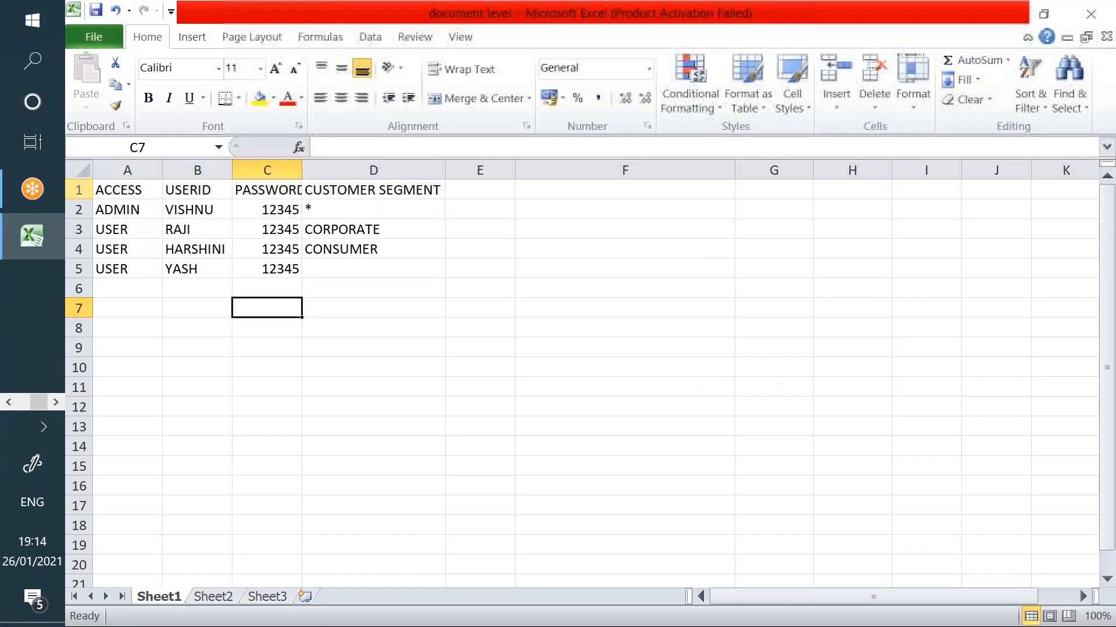
- Relaunch QlikView Personal Edition, reopen Test1234.qvw and log in with the restricted user's ID and password
click(51, 74)
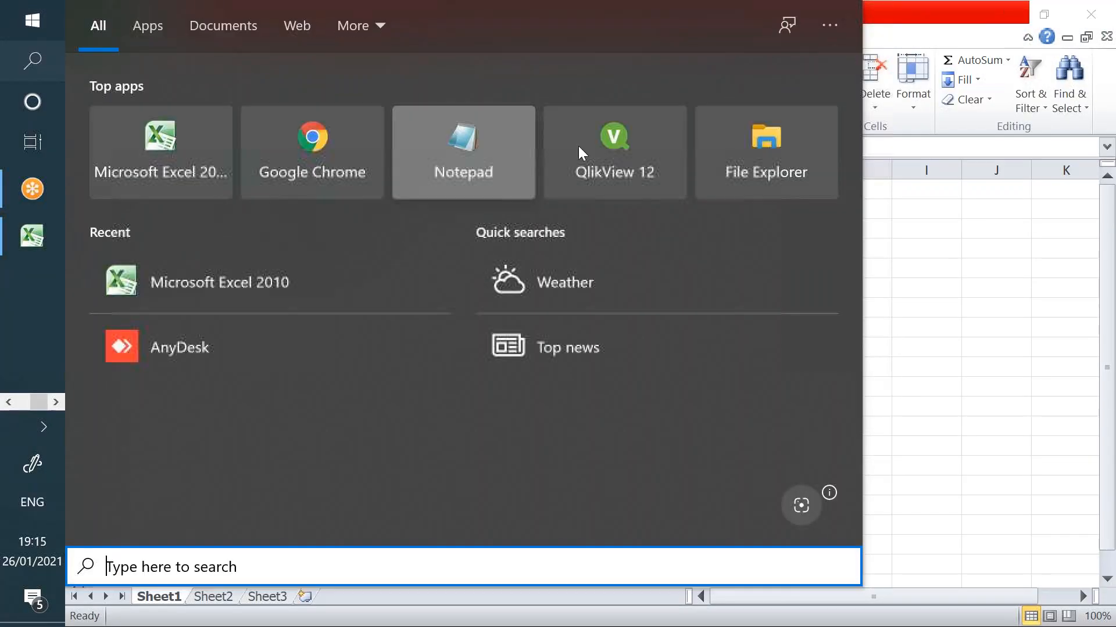
click(615, 192)
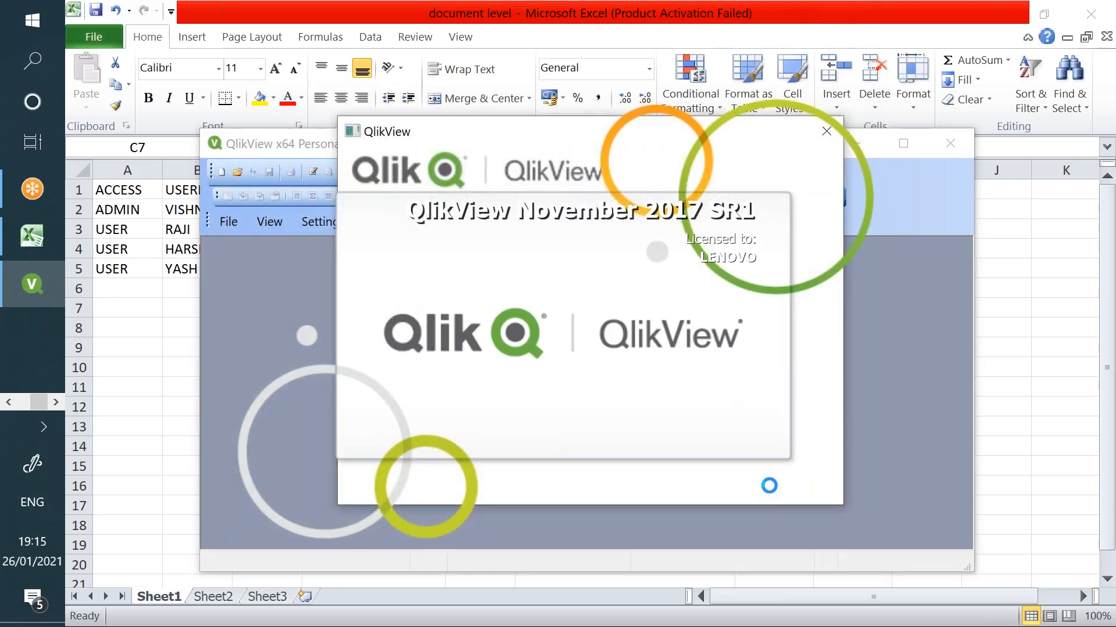
click(756, 469)
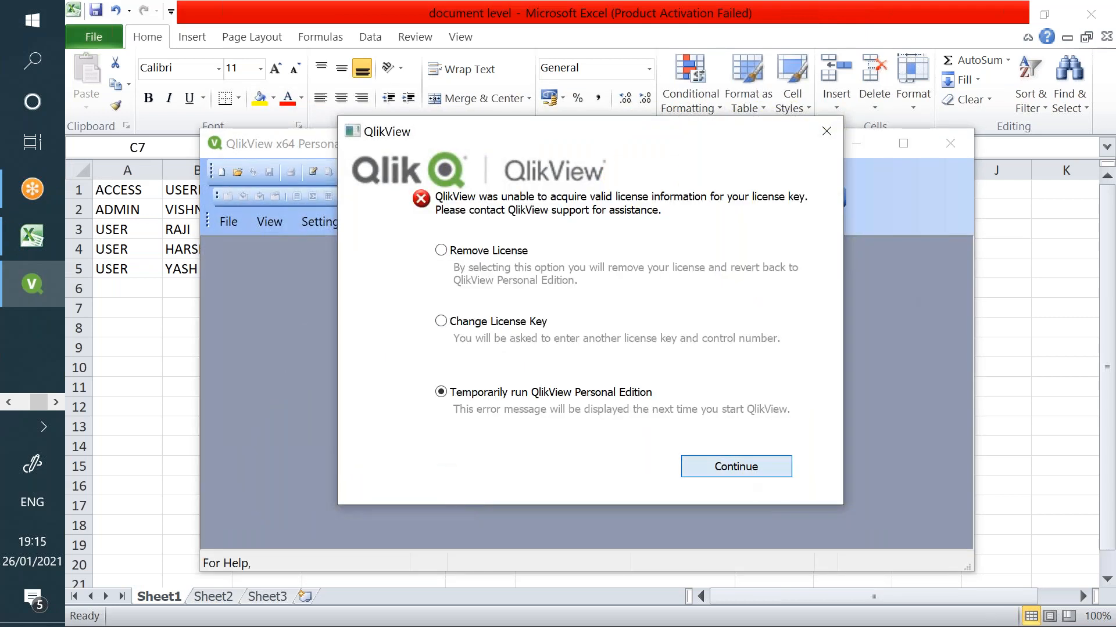
click(918, 147)
click(558, 249)
text(raji)
key(Return)
text(••••)
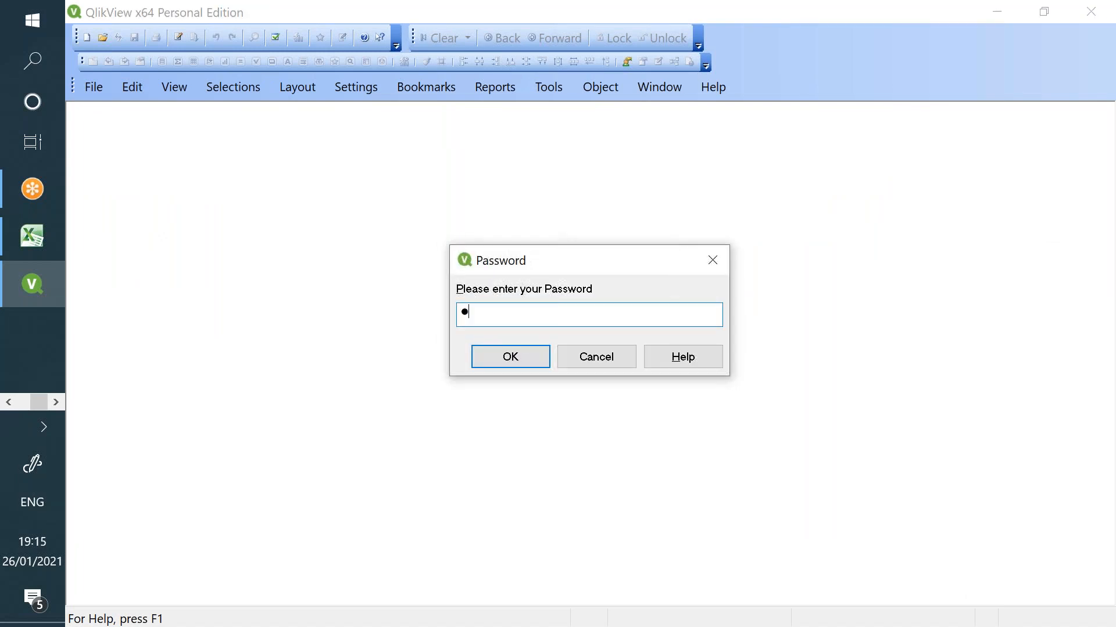
text(•)
key(Return)
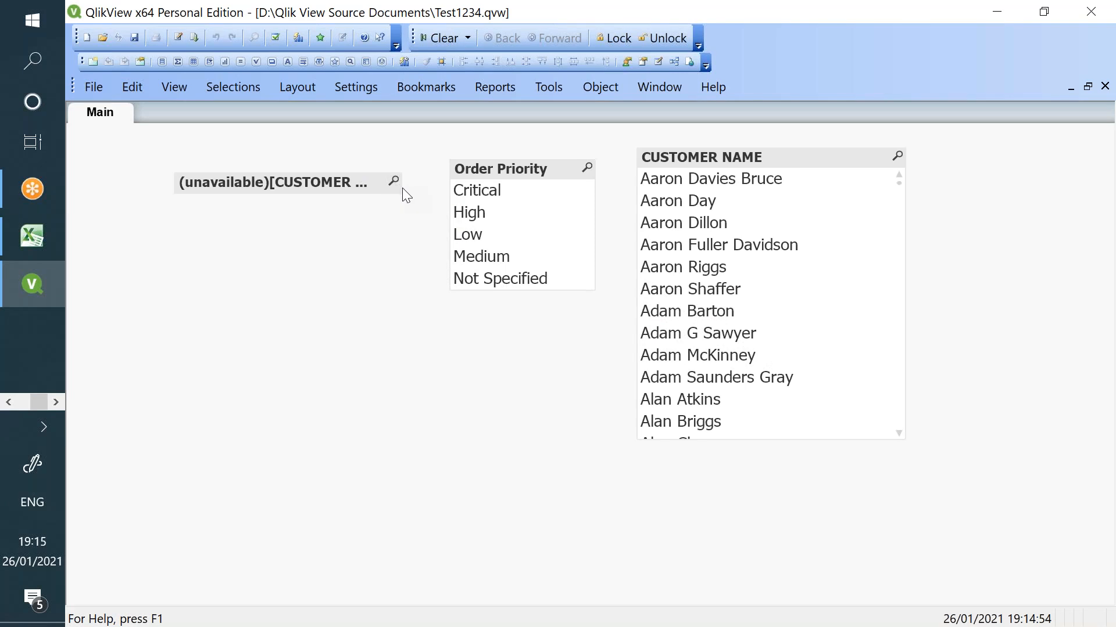
click(181, 37)
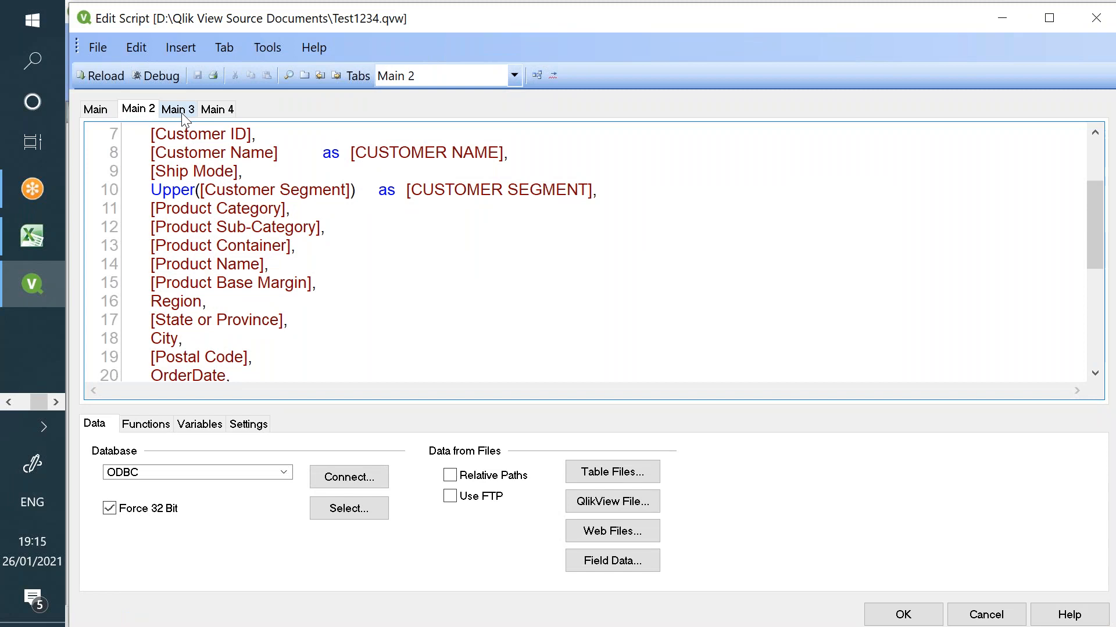
click(176, 109)
double_click(396, 264)
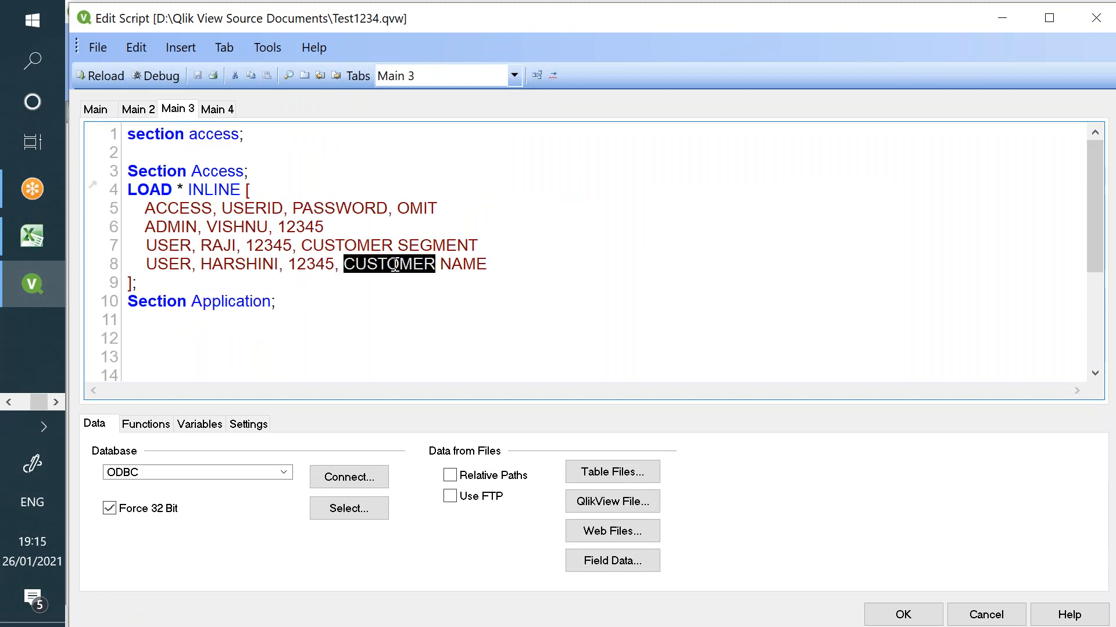
drag(521, 29, 490, 294)
drag(771, 287, 697, 104)
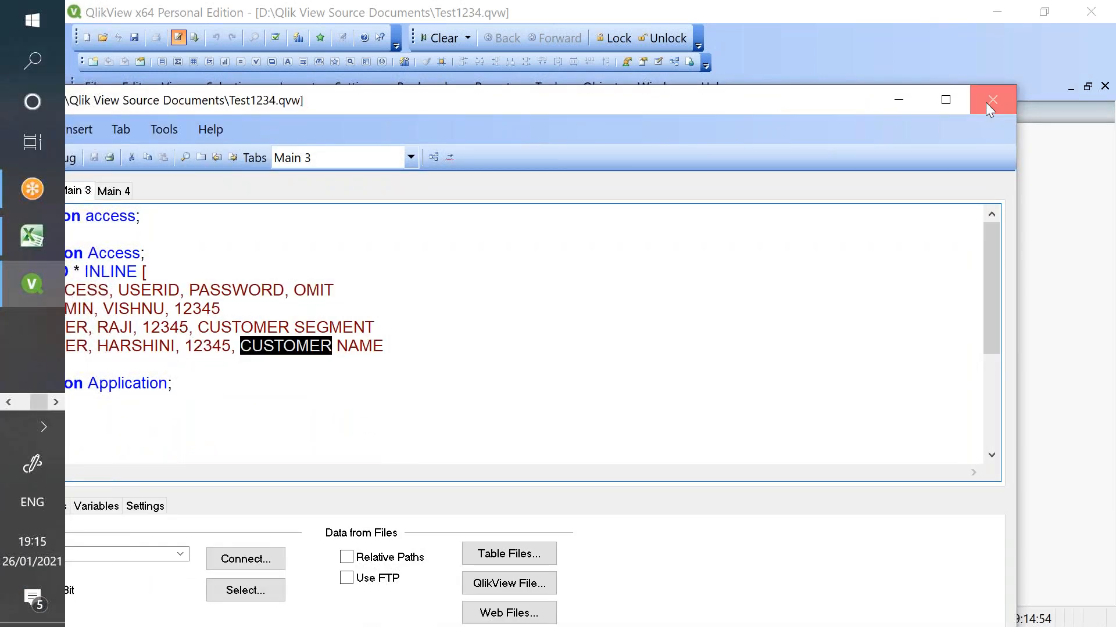
click(985, 103)
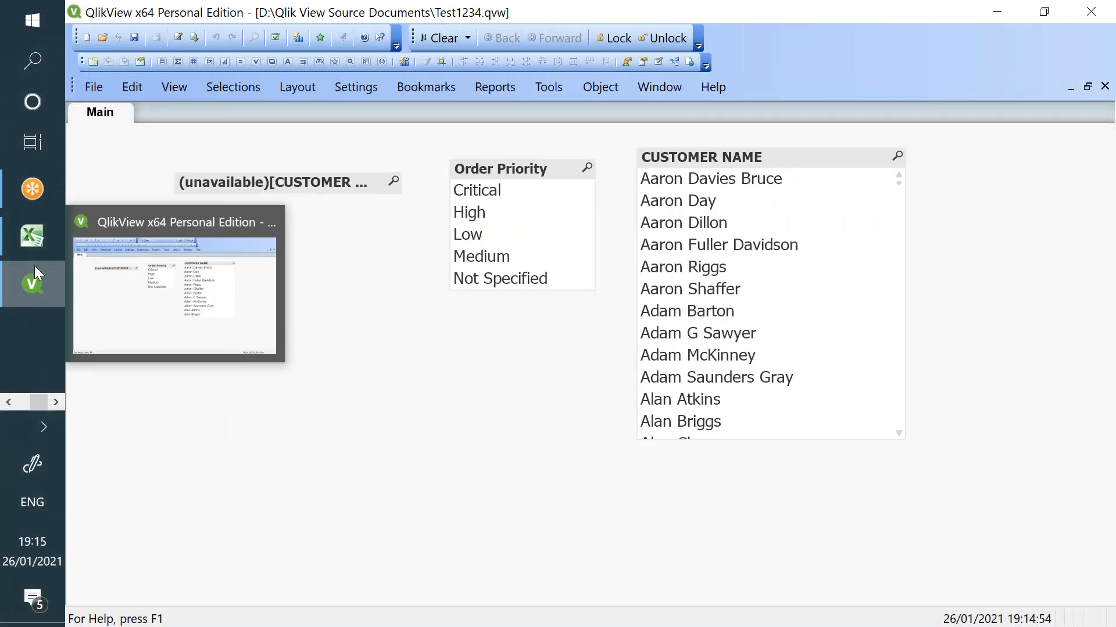
mouse_move(33, 256)
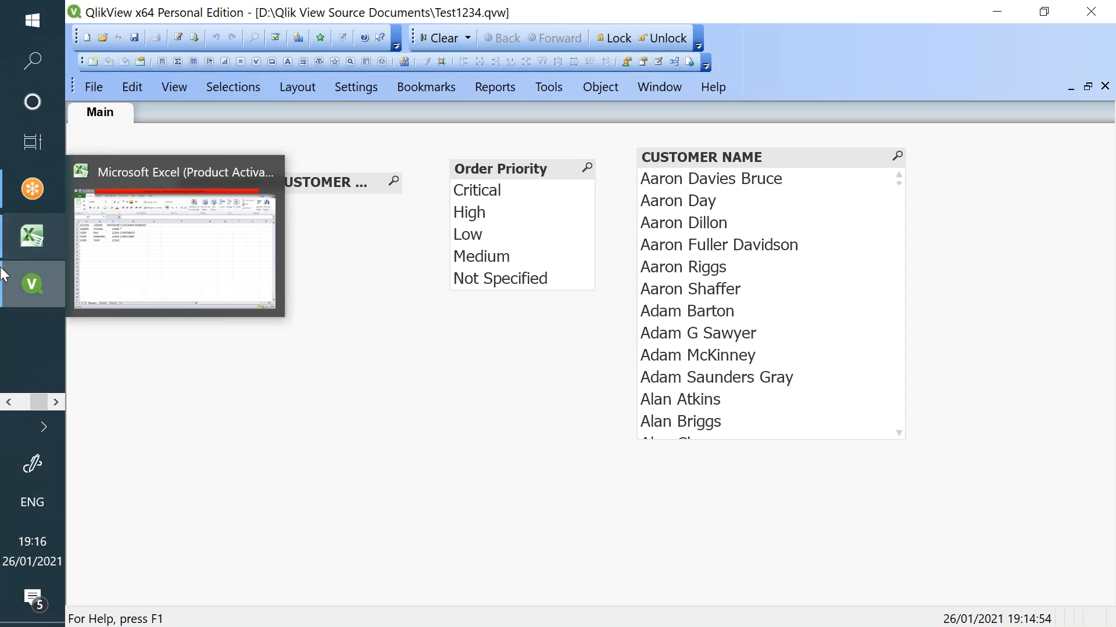
mouse_move(10, 281)
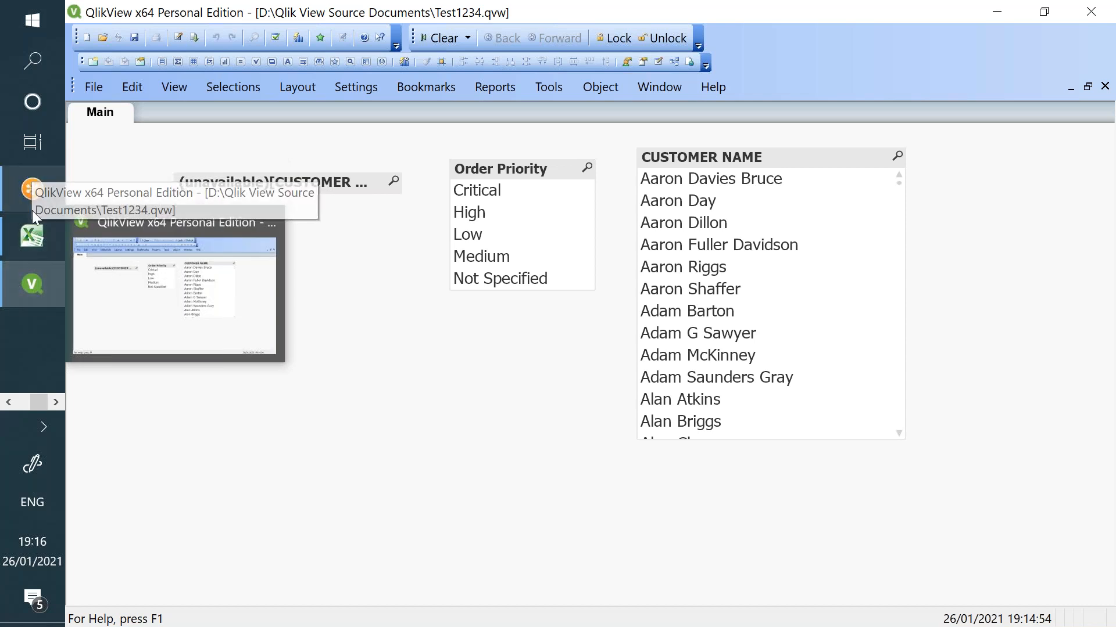
click(9, 402)
- Open the Test1234 app's data load editor in Qlik Sense
click(29, 177)
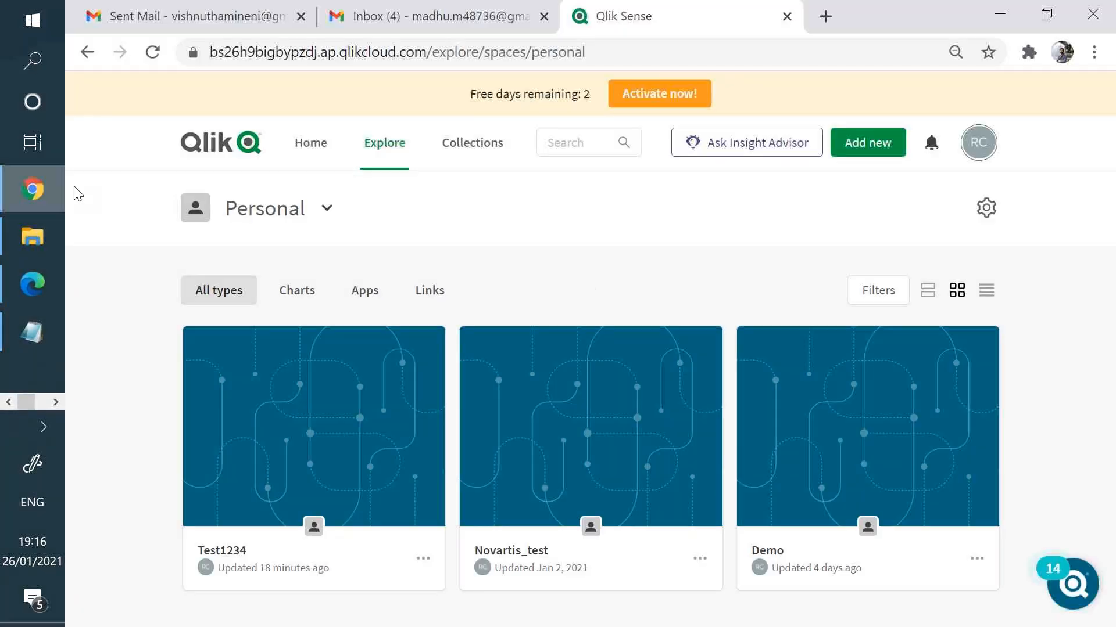
click(314, 398)
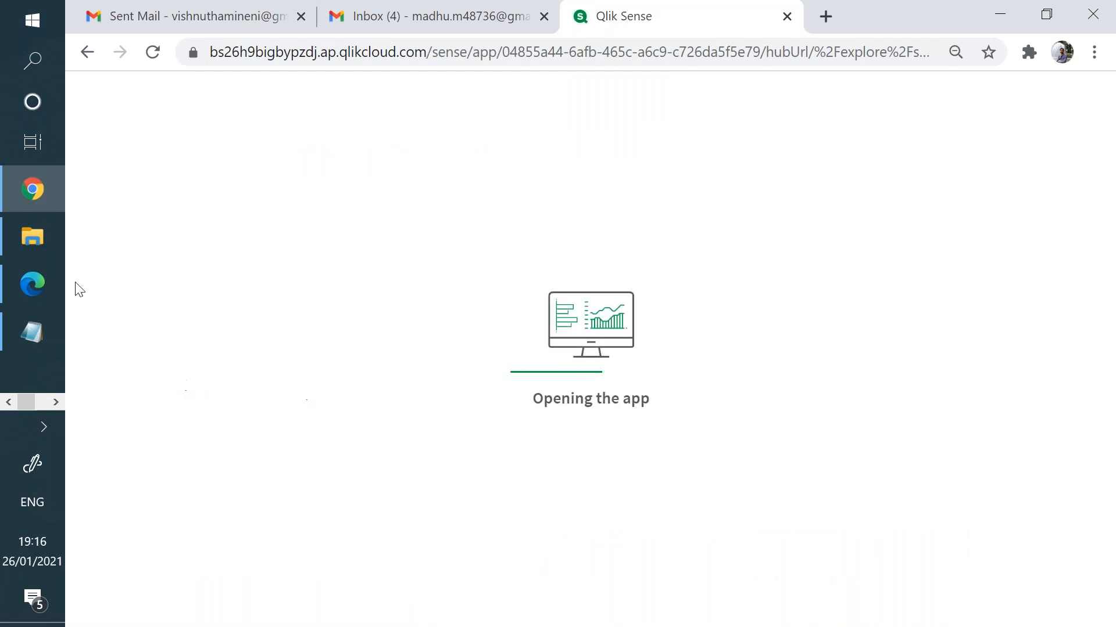
mouse_move(15, 238)
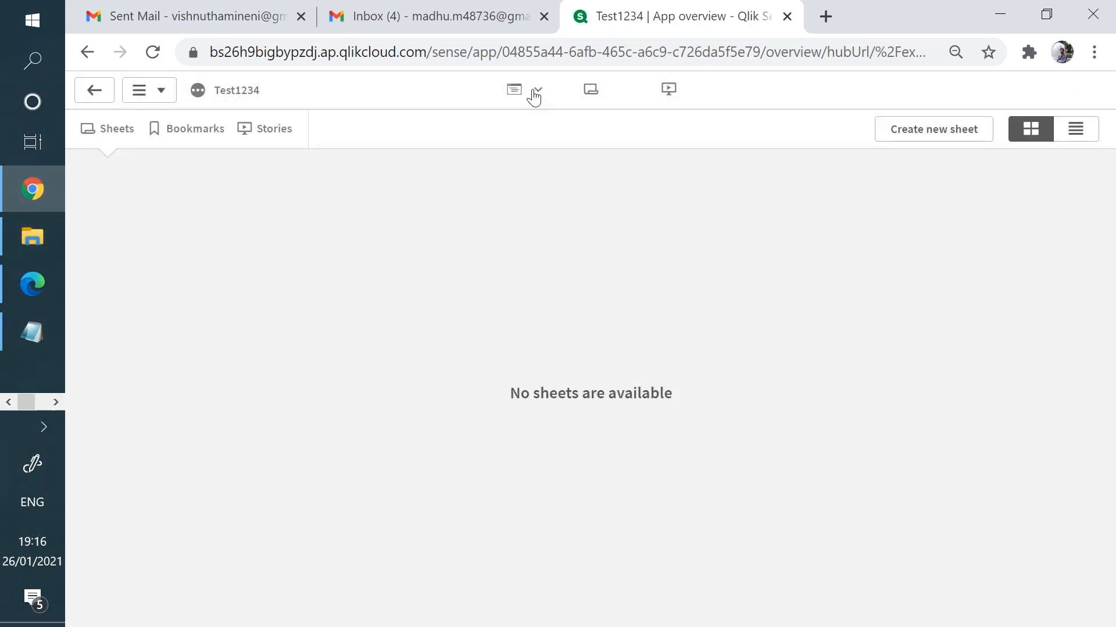
click(538, 89)
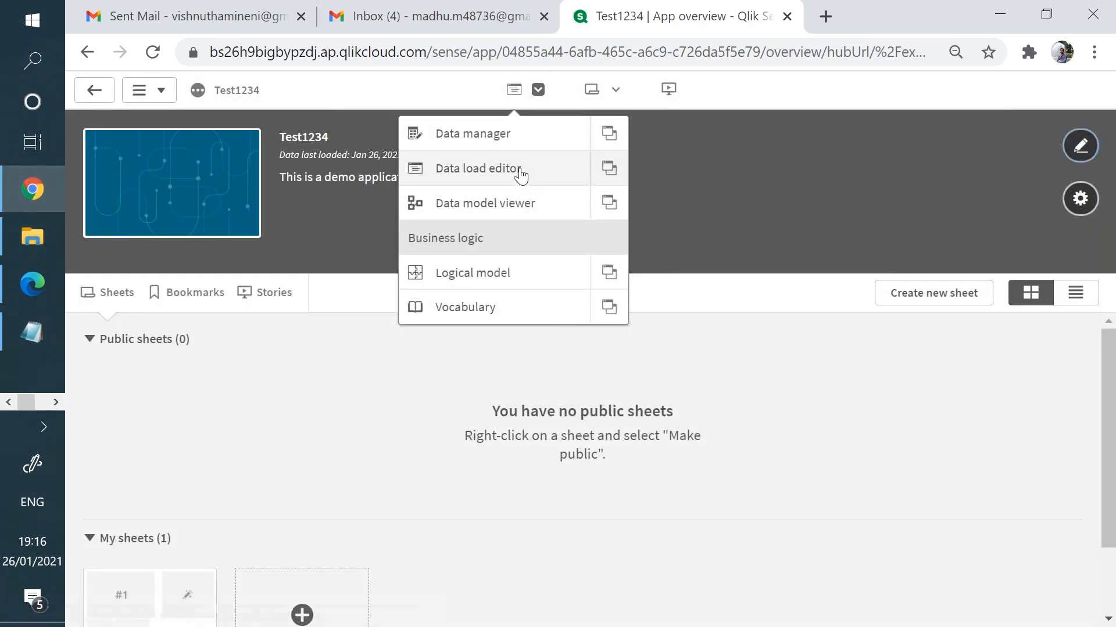
click(523, 171)
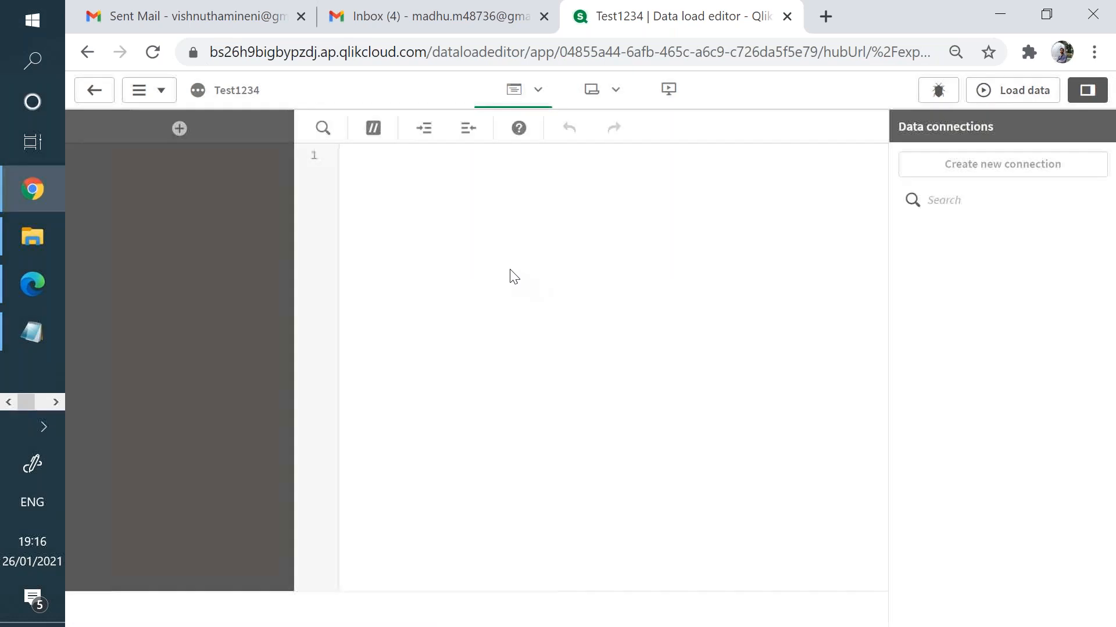
- Add 'section access;' on a new line below the Orders LOAD statement
click(463, 245)
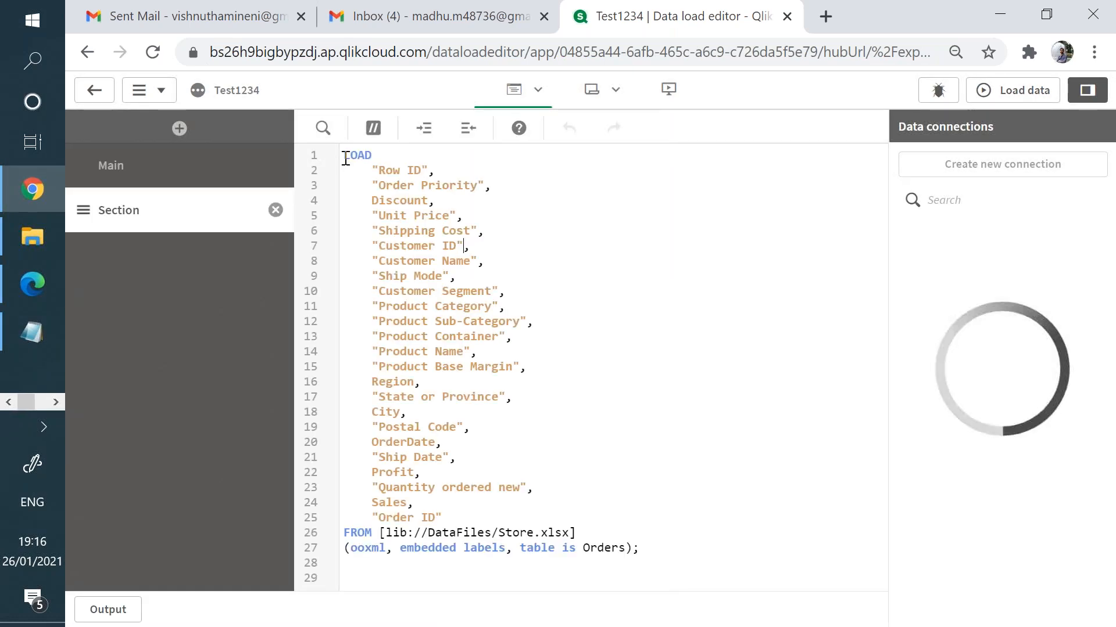
drag(344, 155, 634, 560)
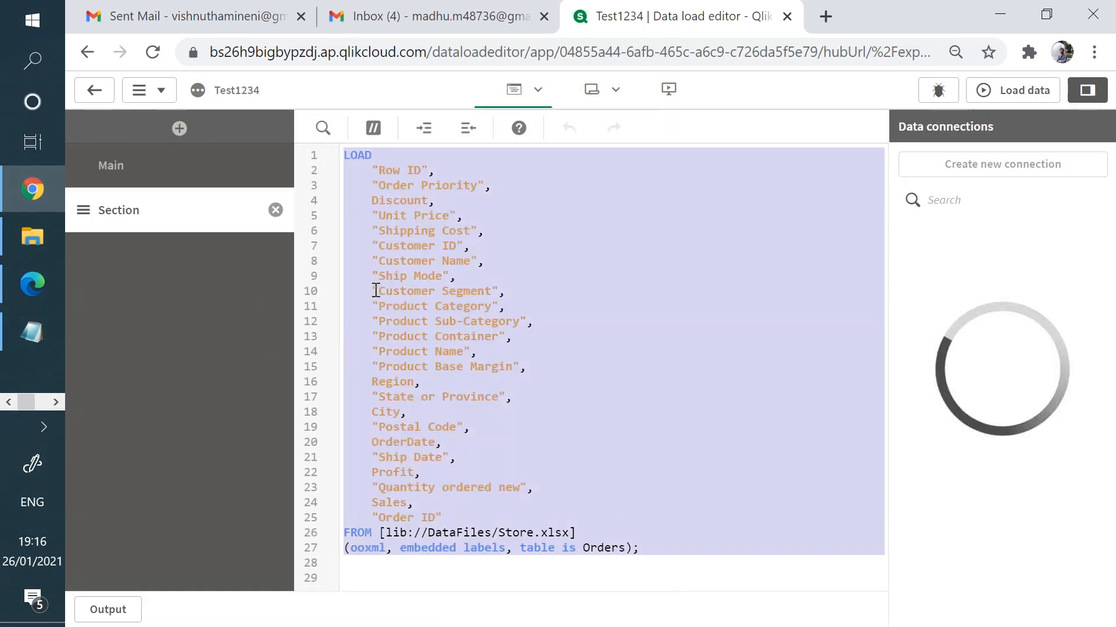
click(485, 291)
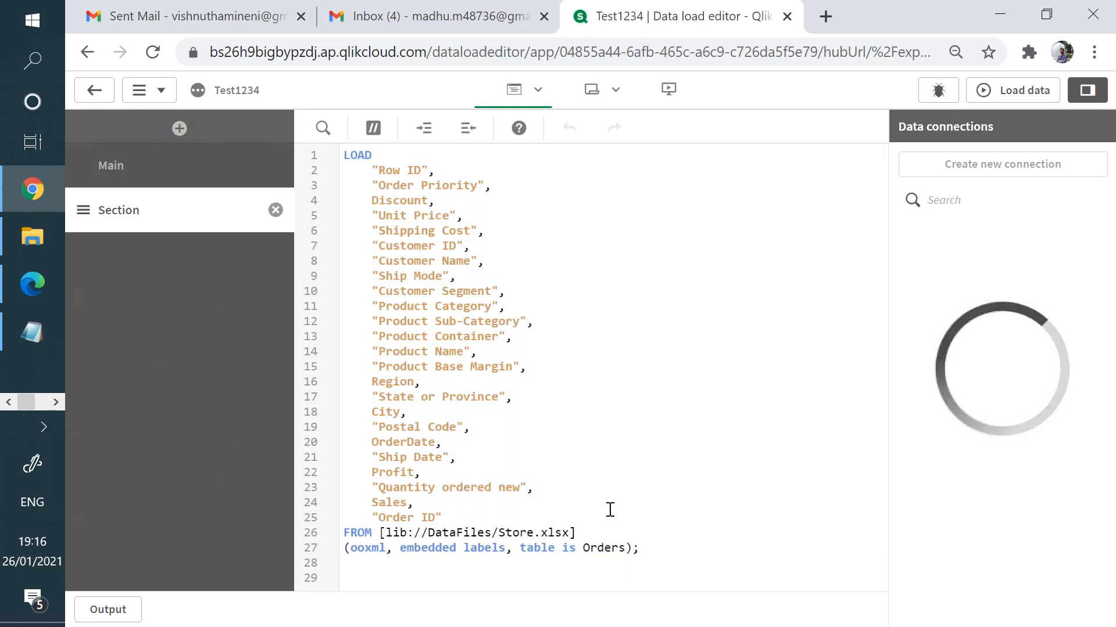
click(665, 559)
key(Return)
key(Return)
text(section)
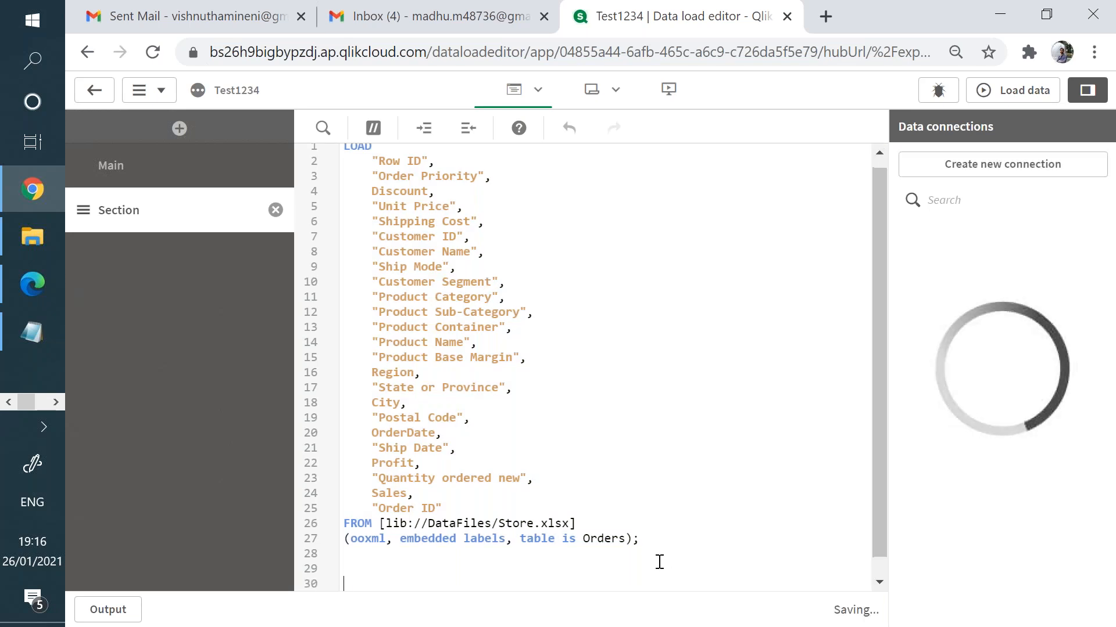
text( access;Comment)
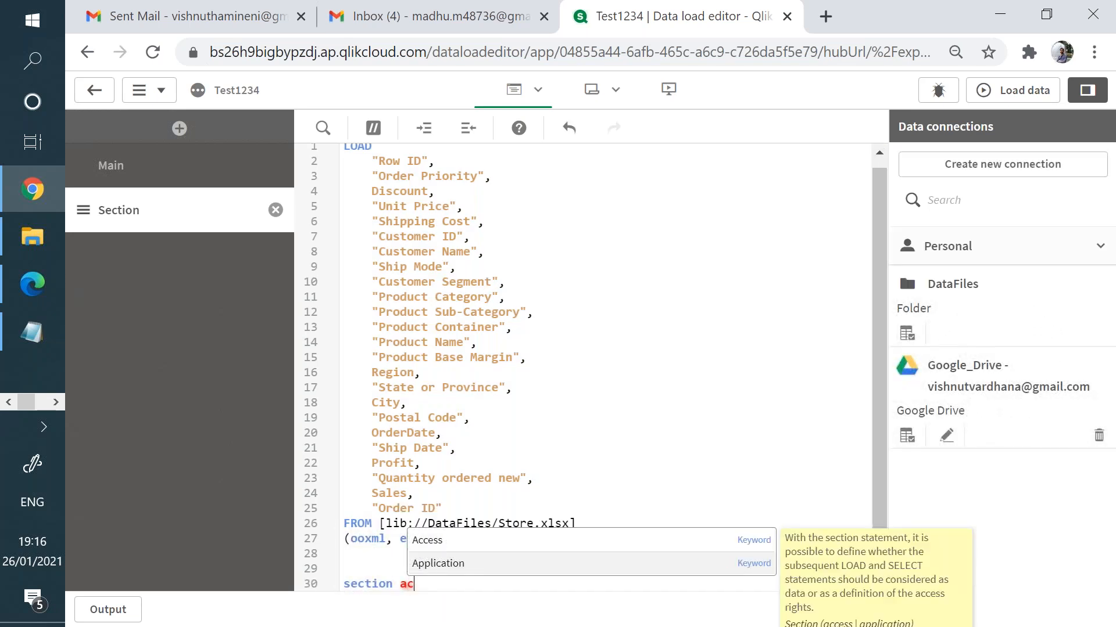
key(Return)
key(Return)
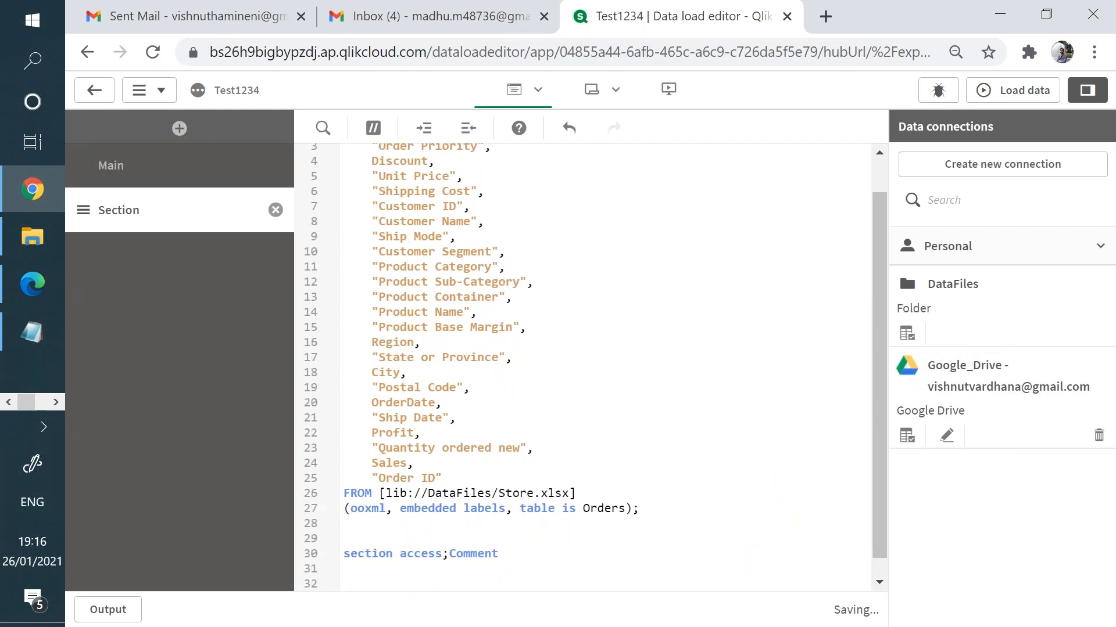
double_click(484, 551)
key(BackSpace)
key(Return)
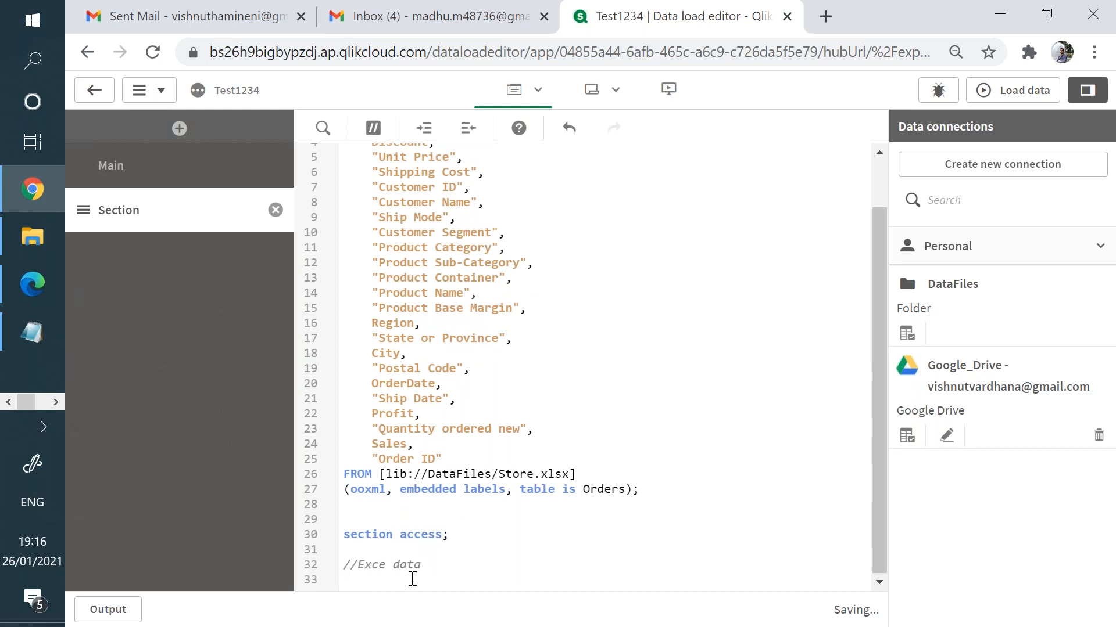
- After checking the Excel users sheet, add 'section application;' on the next line
click(56, 402)
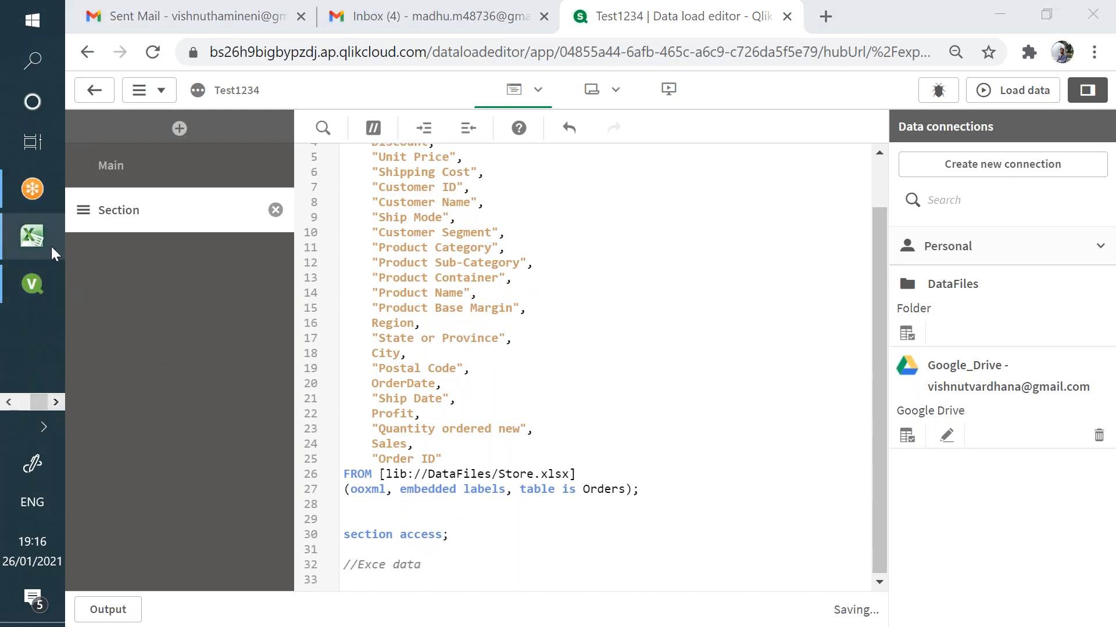
click(51, 246)
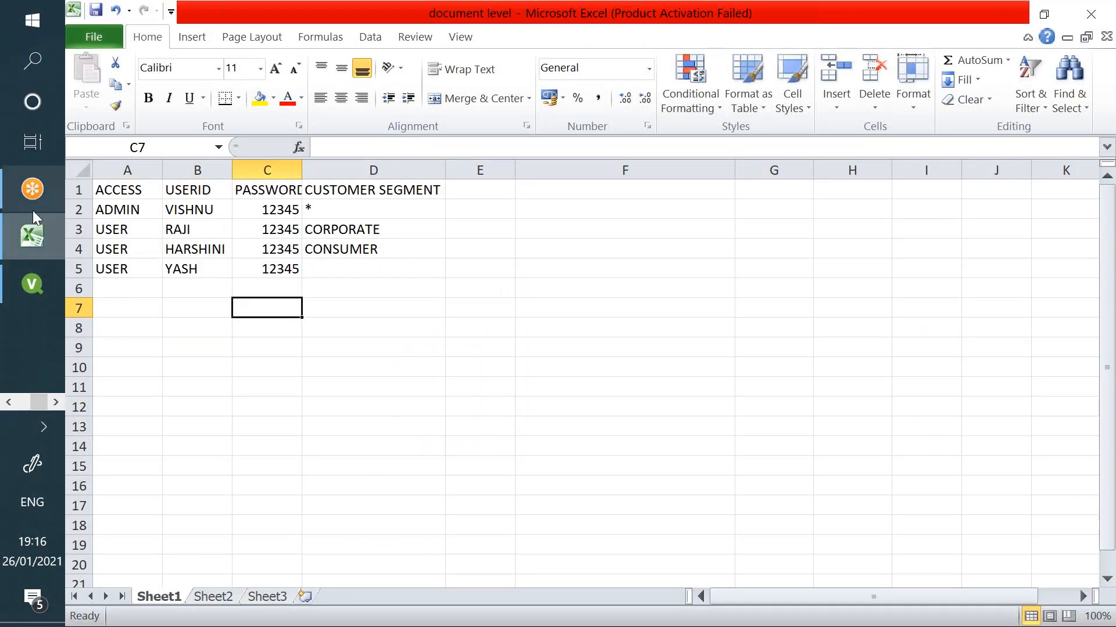
click(9, 401)
click(32, 189)
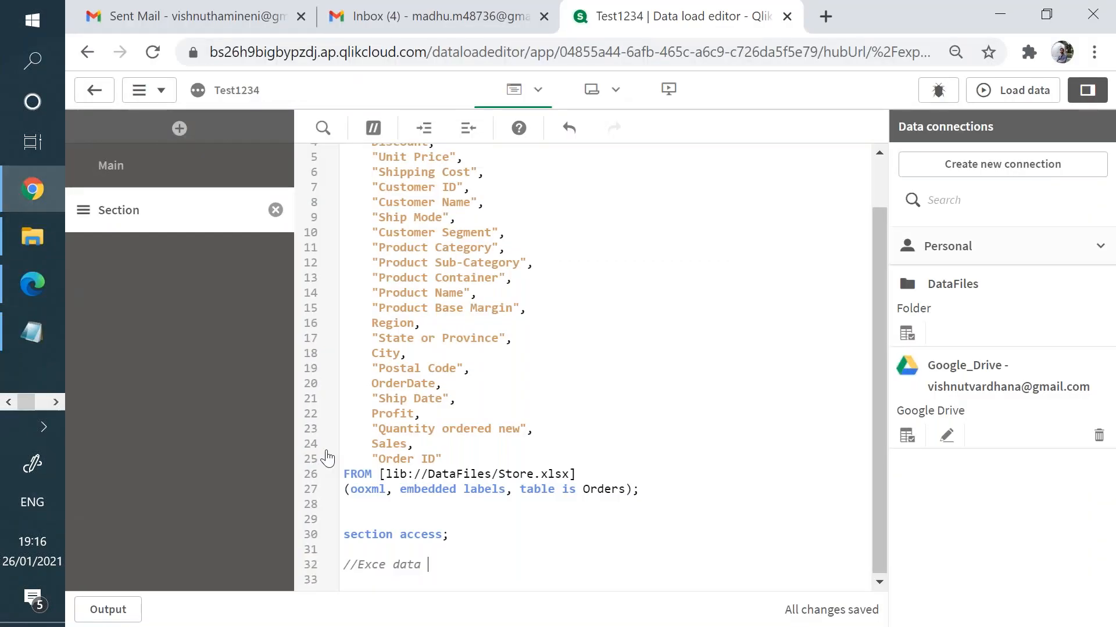
key(Return)
text(section application;)
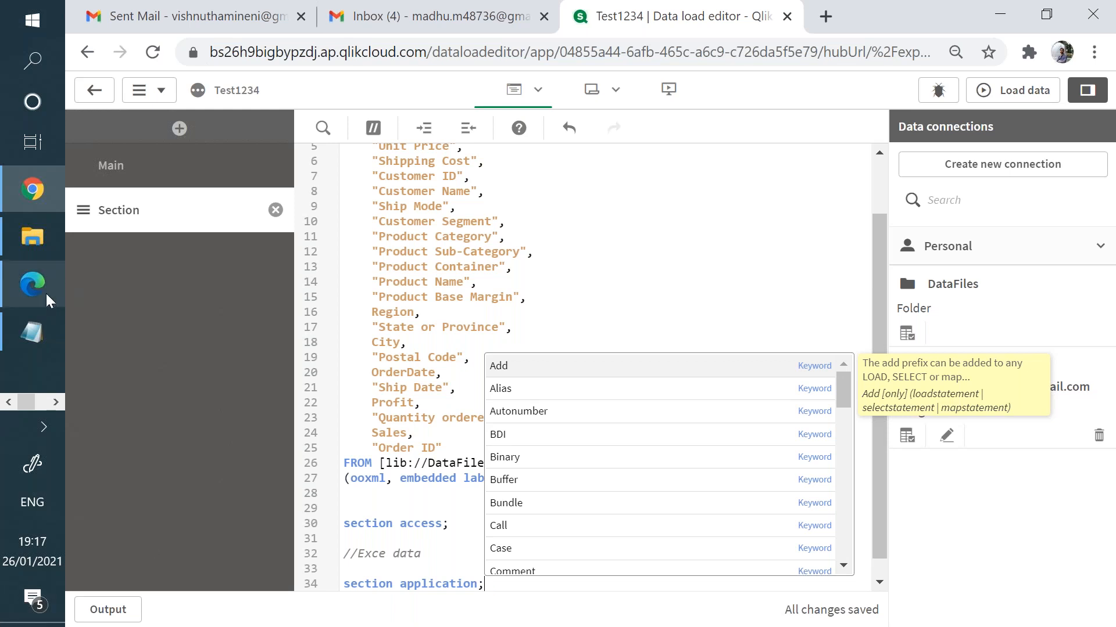
click(8, 404)
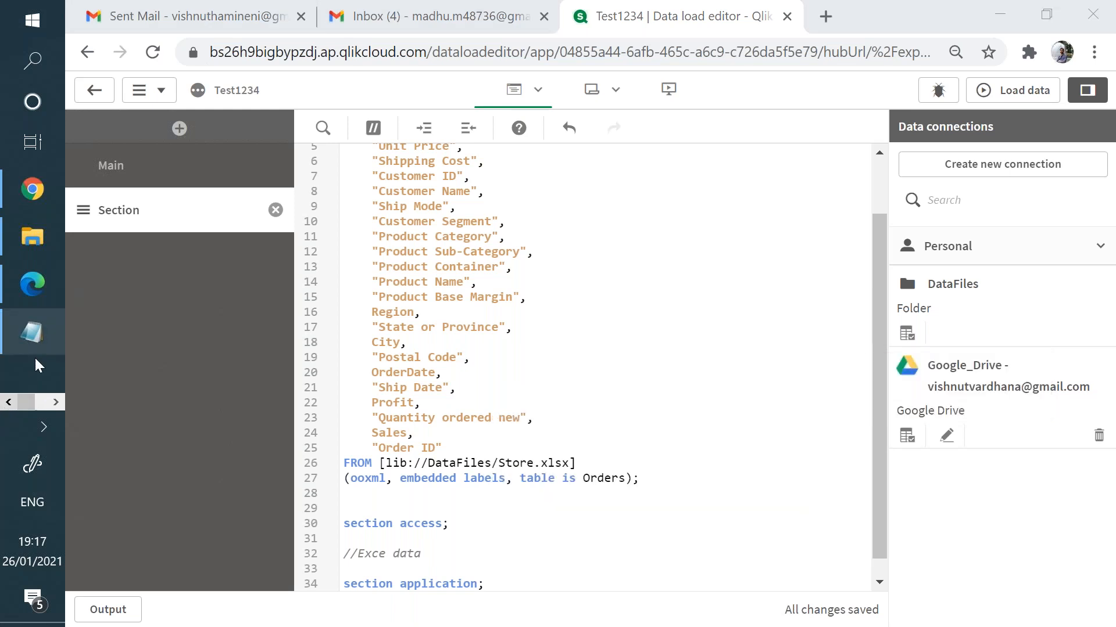
click(56, 402)
- Open the Test1234 load script editor in QlikView and move it into view
click(32, 283)
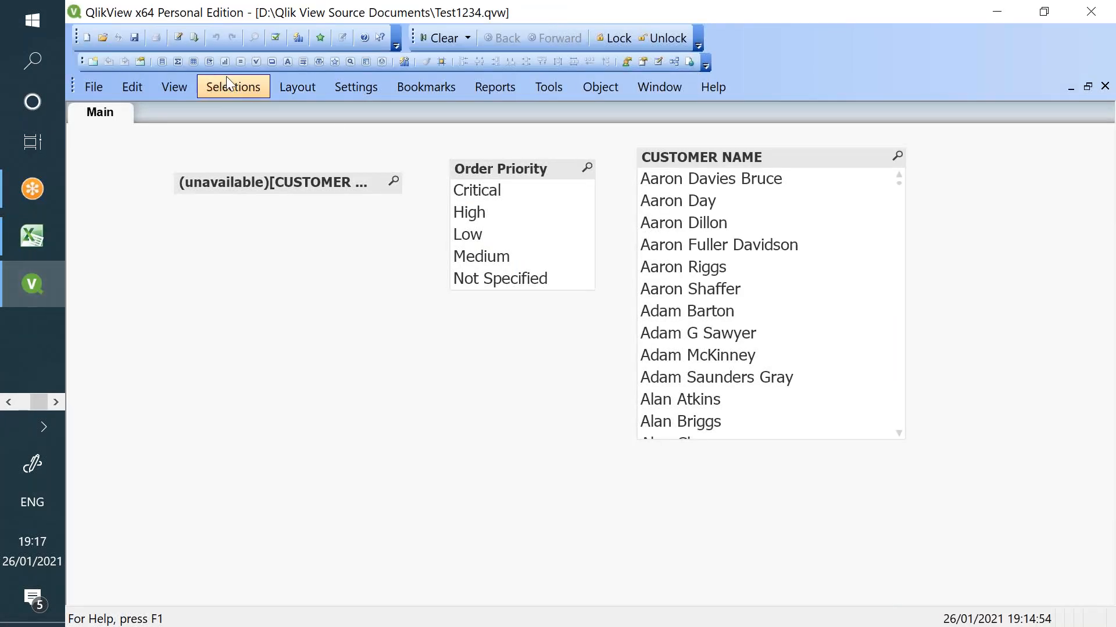
click(174, 37)
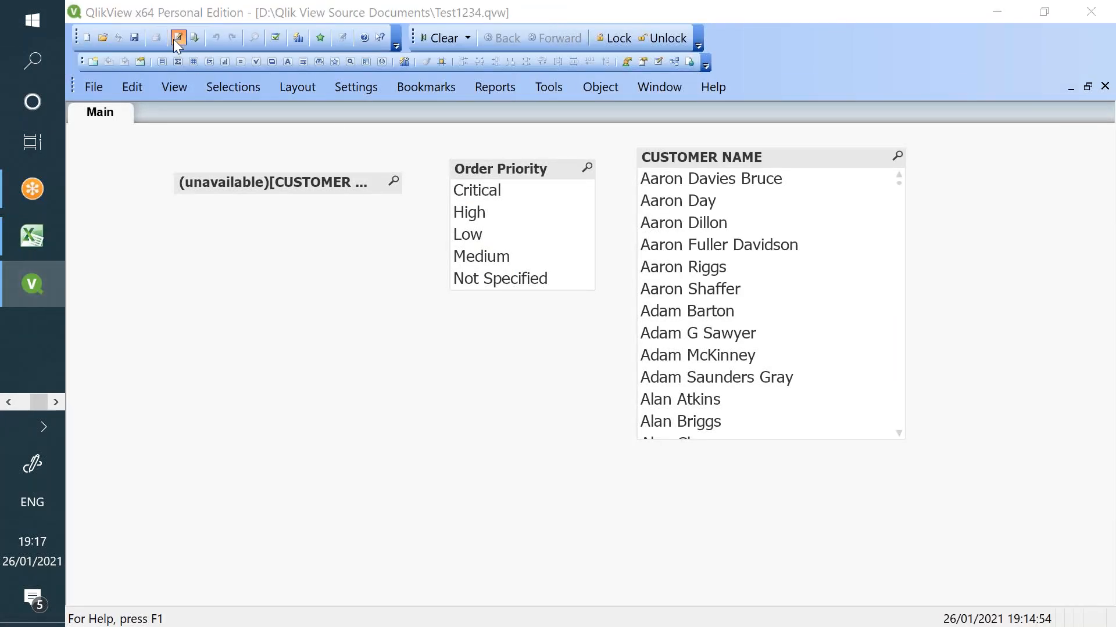
drag(369, 108, 419, 26)
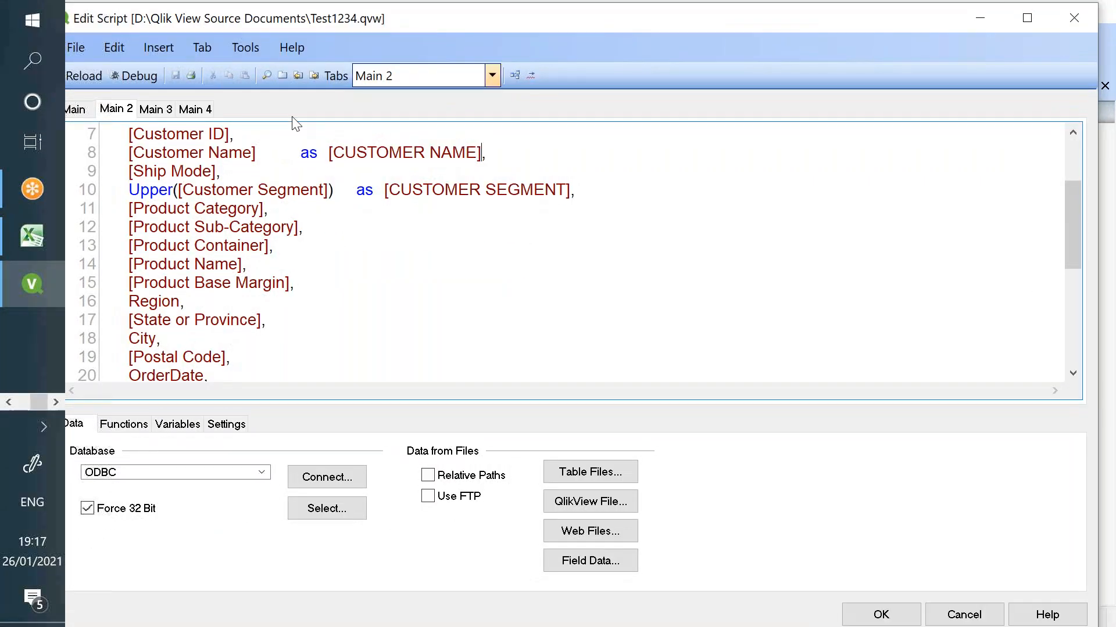
- Switch to the tutorial notes in Notepad
click(9, 403)
click(32, 331)
scroll(244, 352, down, 2)
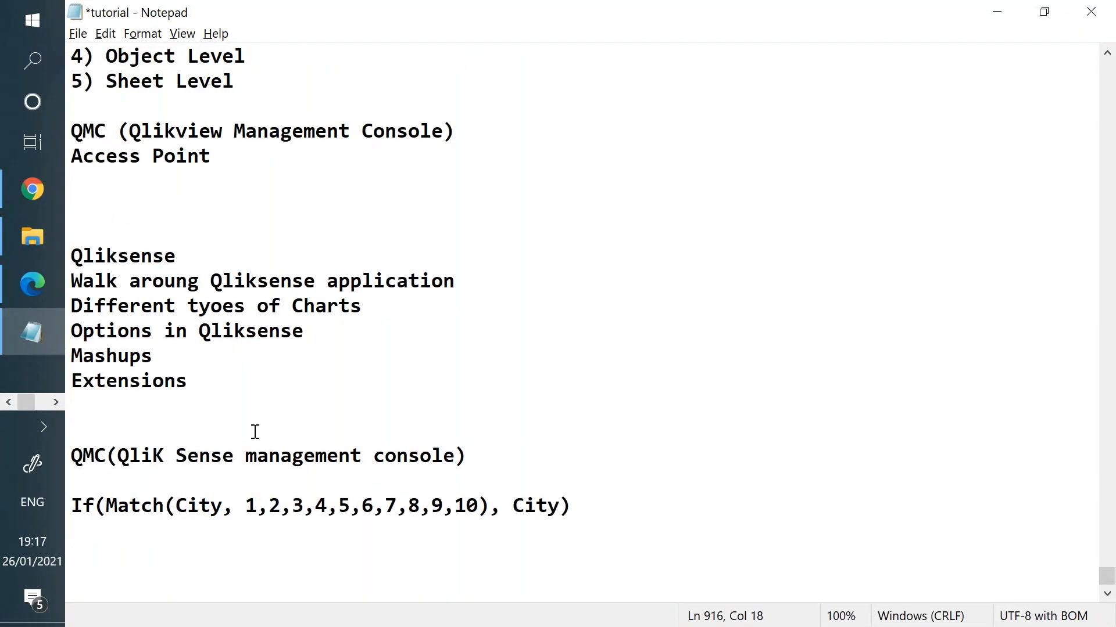
- Highlight the Object Level and Sheet Level notes, then return to QlikView and close the script editor
scroll(344, 379, up, 2)
drag(106, 207, 65, 211)
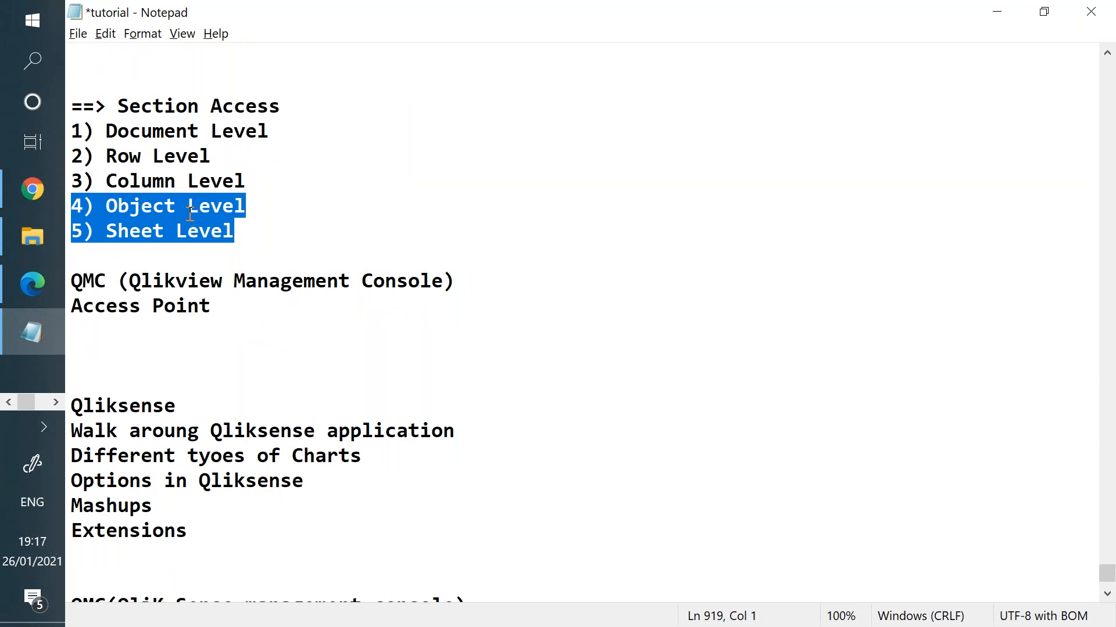
drag(246, 234, 72, 212)
drag(238, 227, 258, 210)
key(alt)
key(alt)
key(alt+Tab)
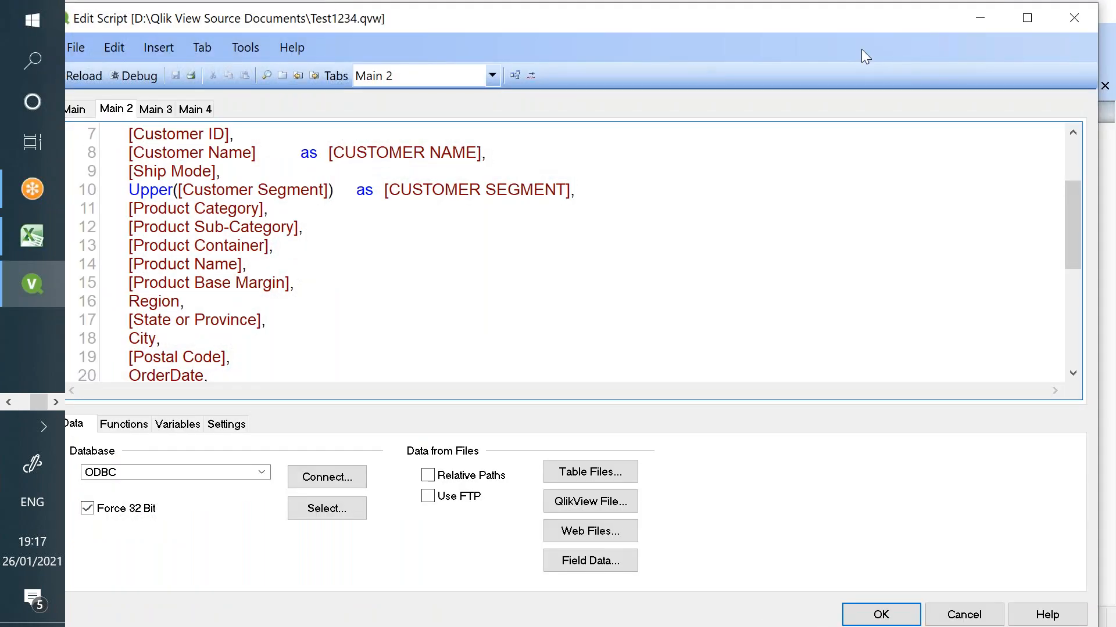
click(1053, 23)
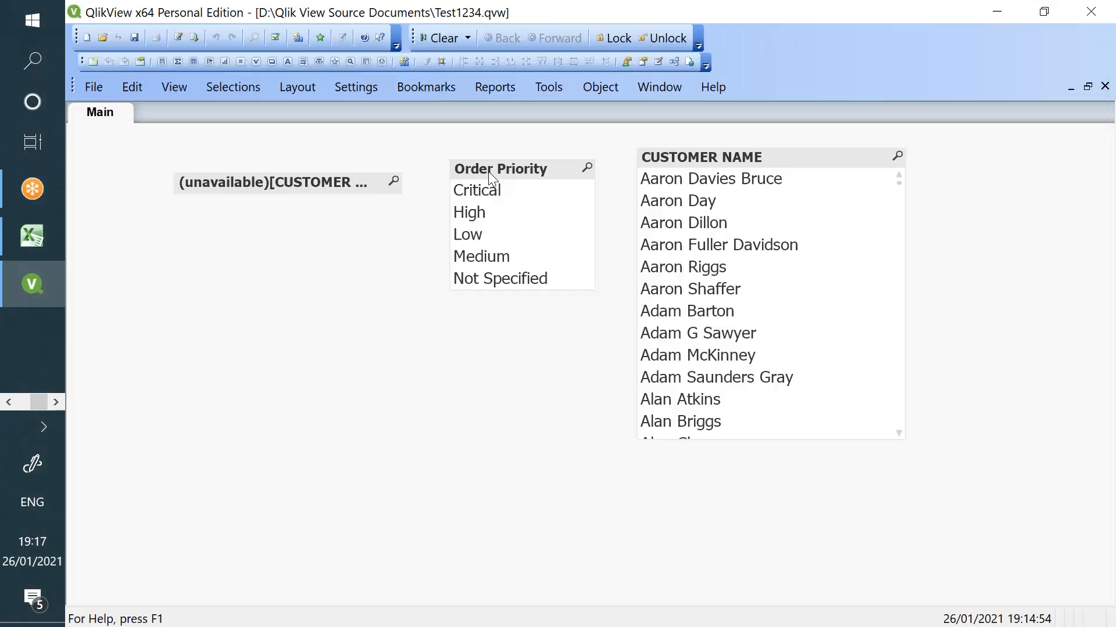
- Remove the unavailable list box and shift Order Priority and CUSTOMER NAME list boxes left
right_click(322, 191)
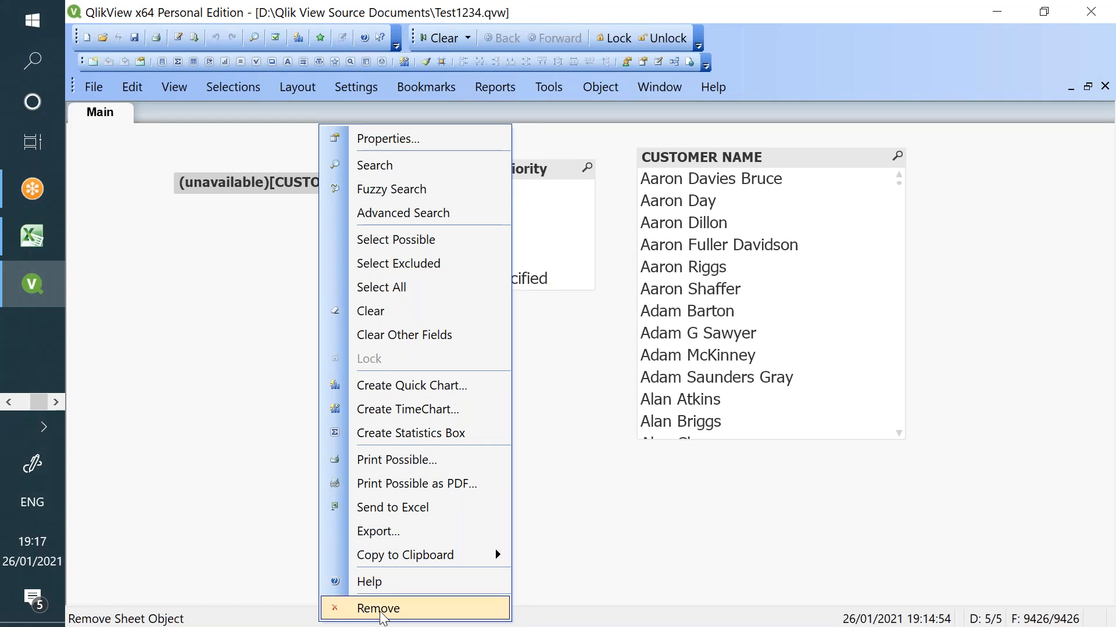
click(360, 605)
click(529, 351)
drag(516, 170, 367, 180)
drag(742, 163, 631, 187)
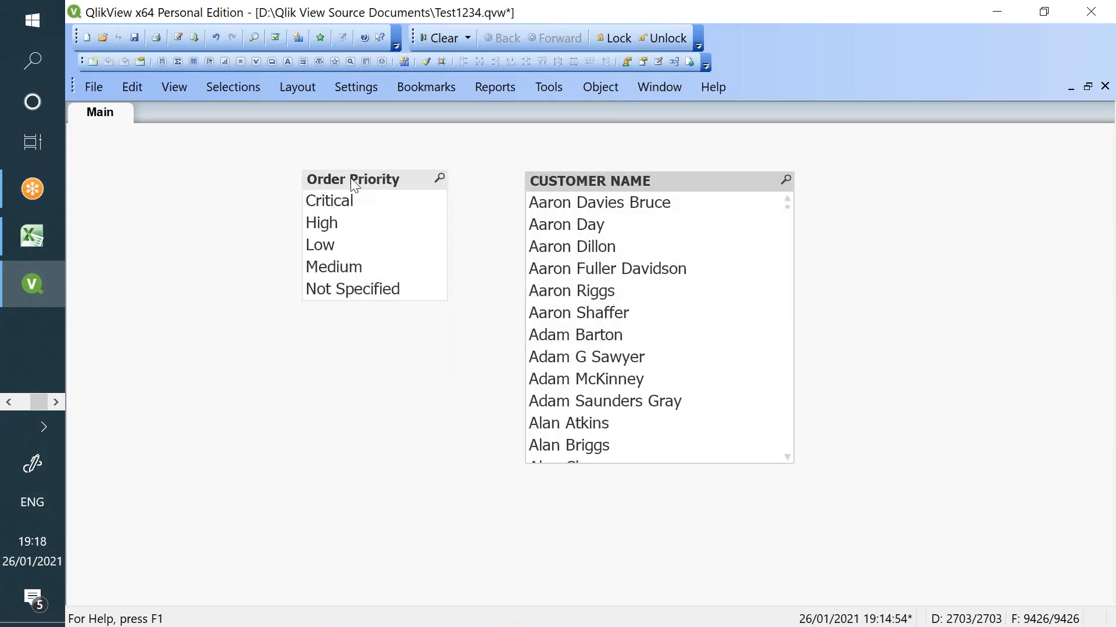
click(594, 184)
- Review the Excel users table A1:D6, then reopen QlikView's load script
click(55, 224)
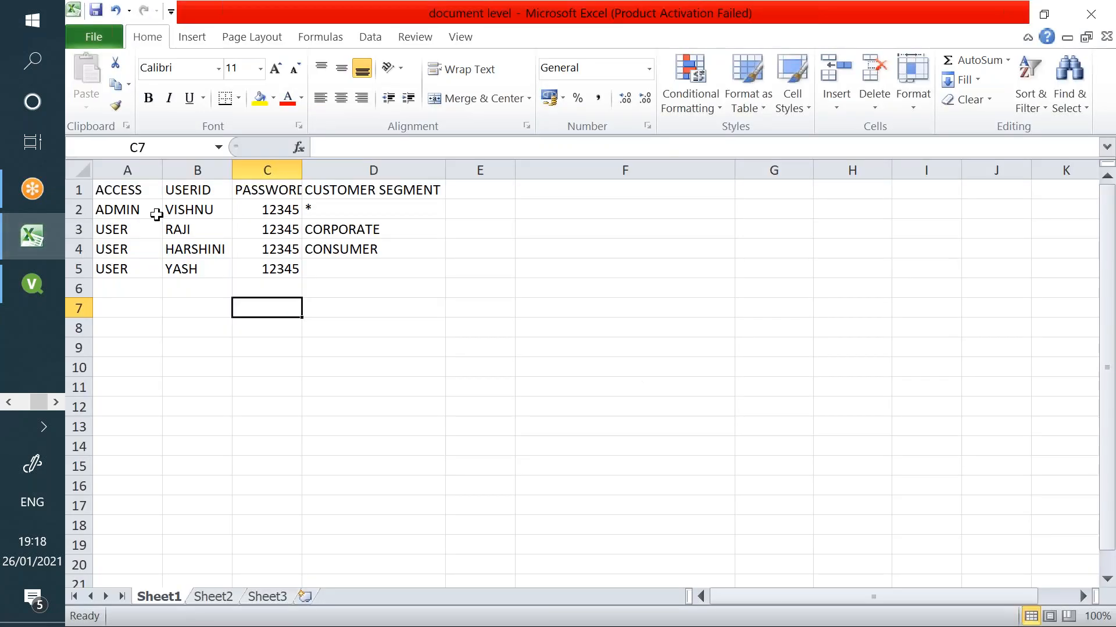
drag(124, 200, 362, 290)
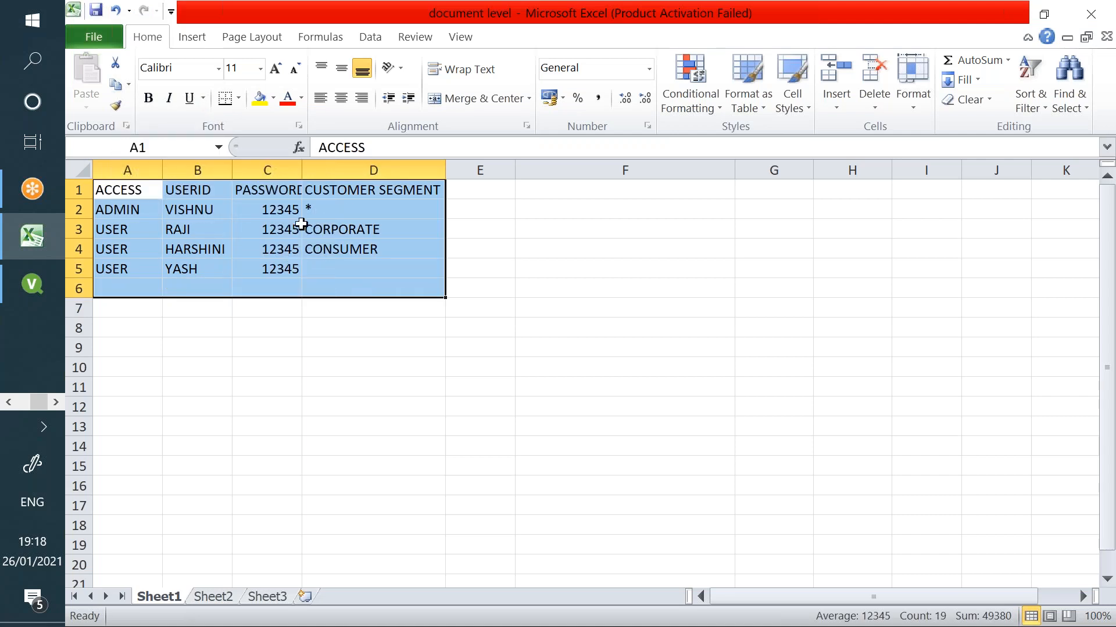
click(349, 223)
click(32, 284)
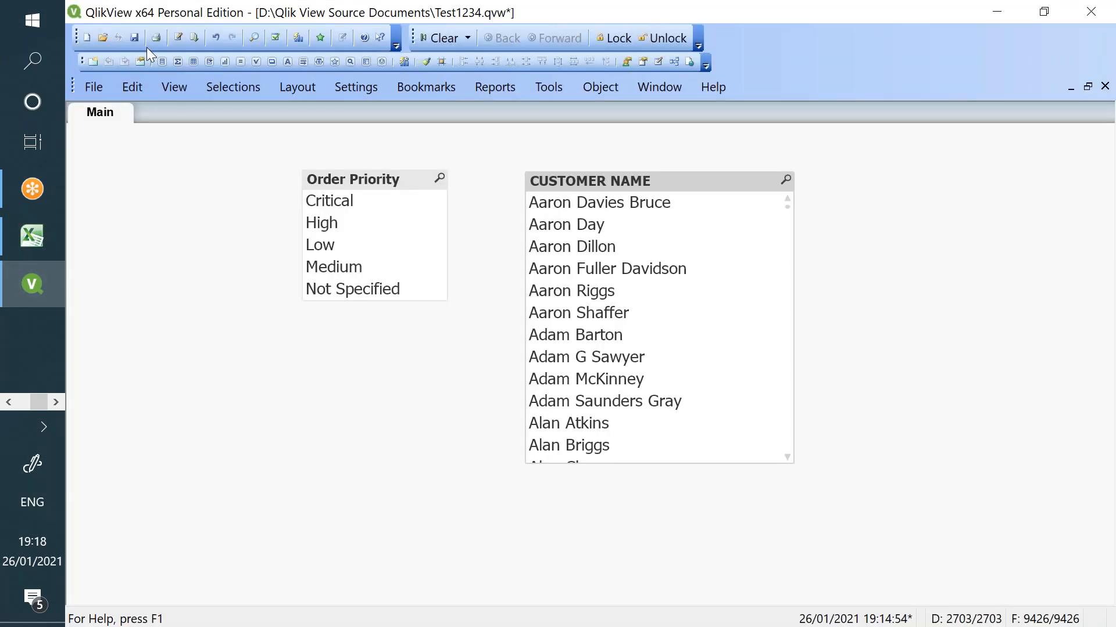
click(179, 38)
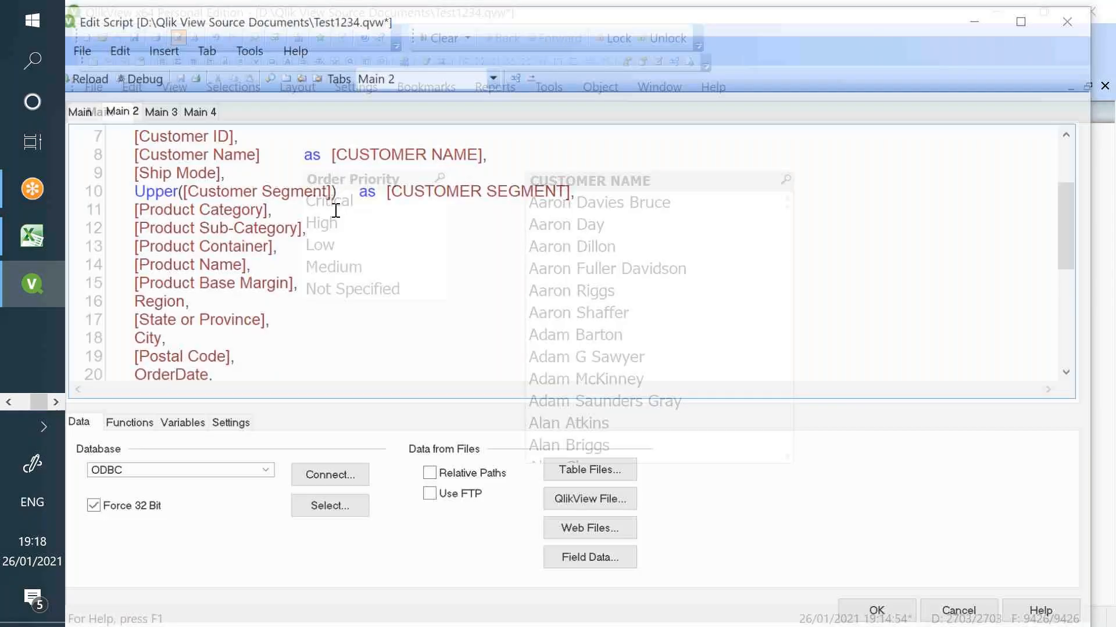
- On Main 3, delete the OMIT column and its CUSTOMER SEGMENT and CUSTOMER NAME entries
scroll(370, 191, up, 2)
click(156, 108)
drag(299, 275, 140, 189)
click(139, 189)
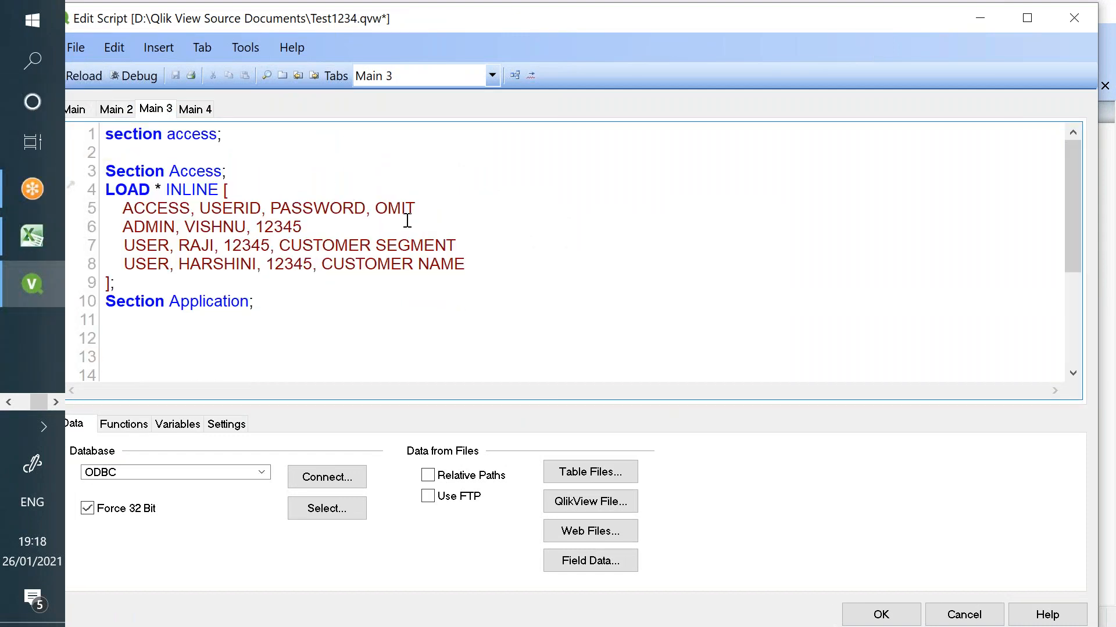
double_click(378, 203)
key(BackSpace)
key(BackSpace)
key(BackSpace)
drag(465, 248, 270, 245)
key(BackSpace)
drag(465, 265, 313, 265)
key(BackSpace)
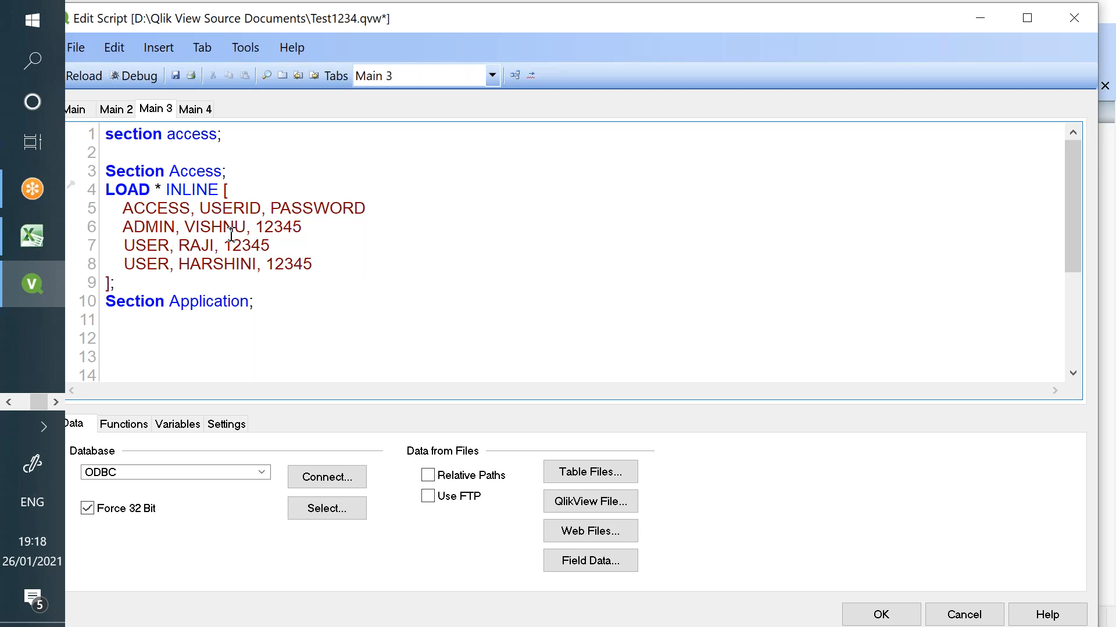
double_click(276, 208)
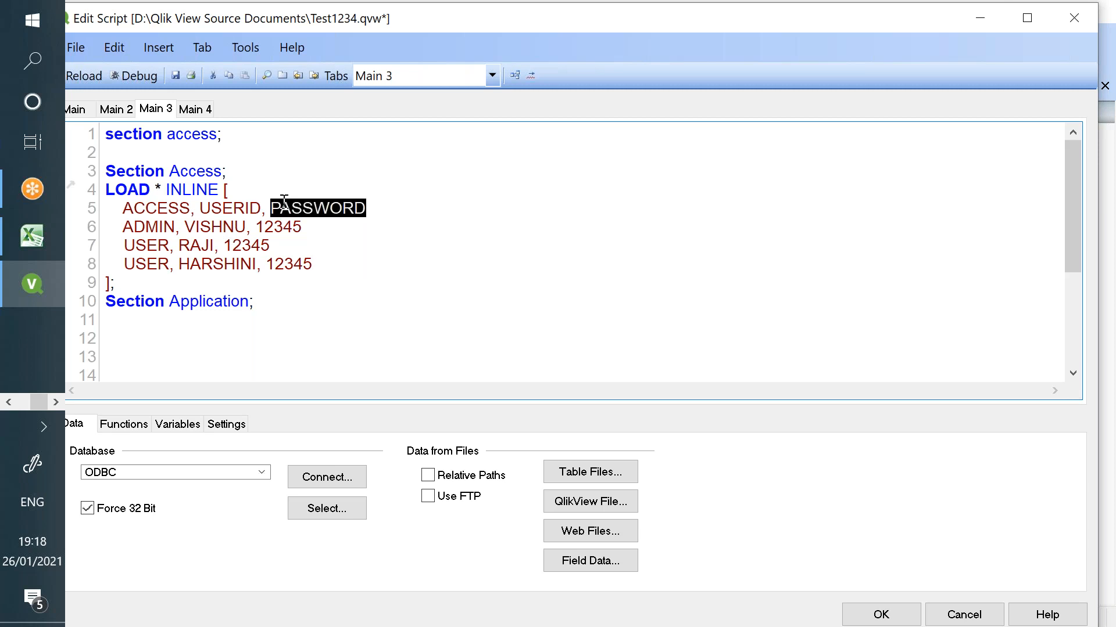
- Save over Test1234.qvw and insert blank lines above section access
click(175, 75)
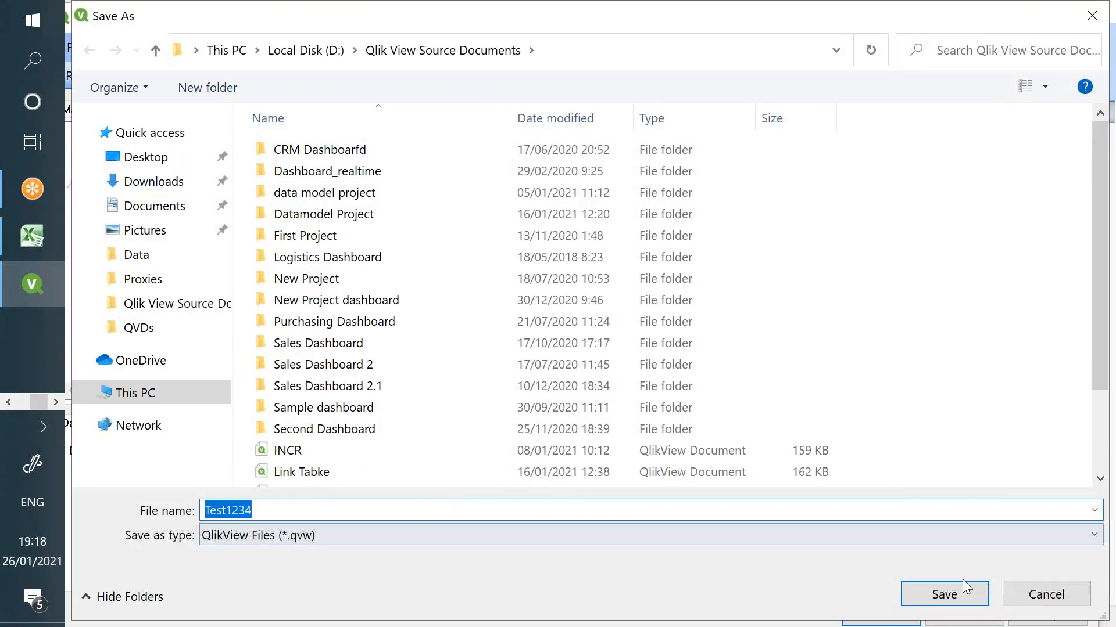
click(964, 589)
click(633, 337)
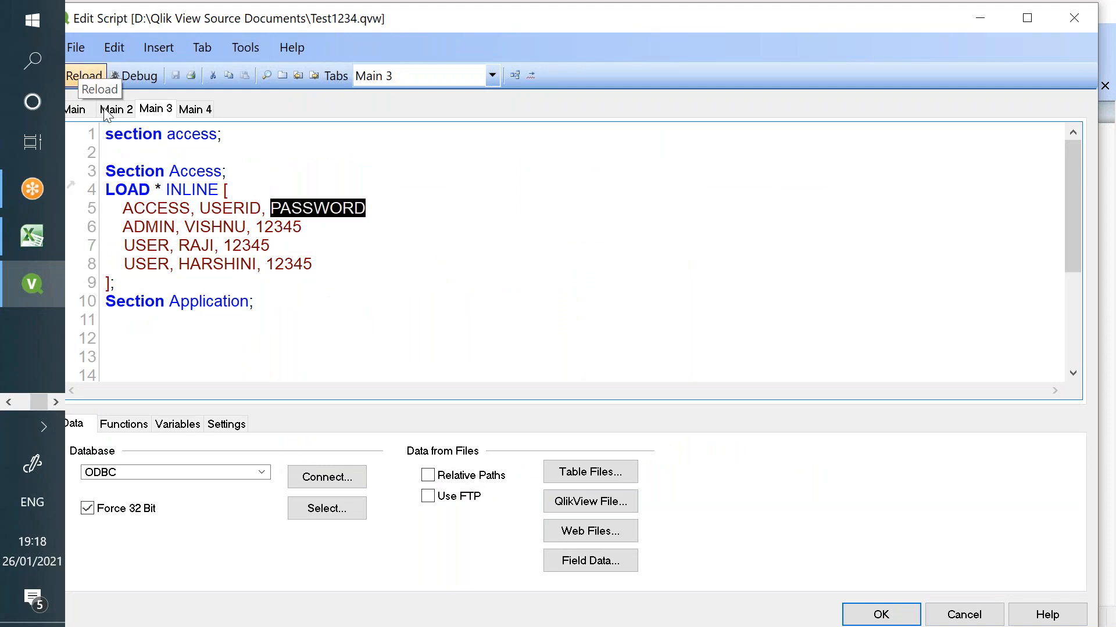
click(355, 274)
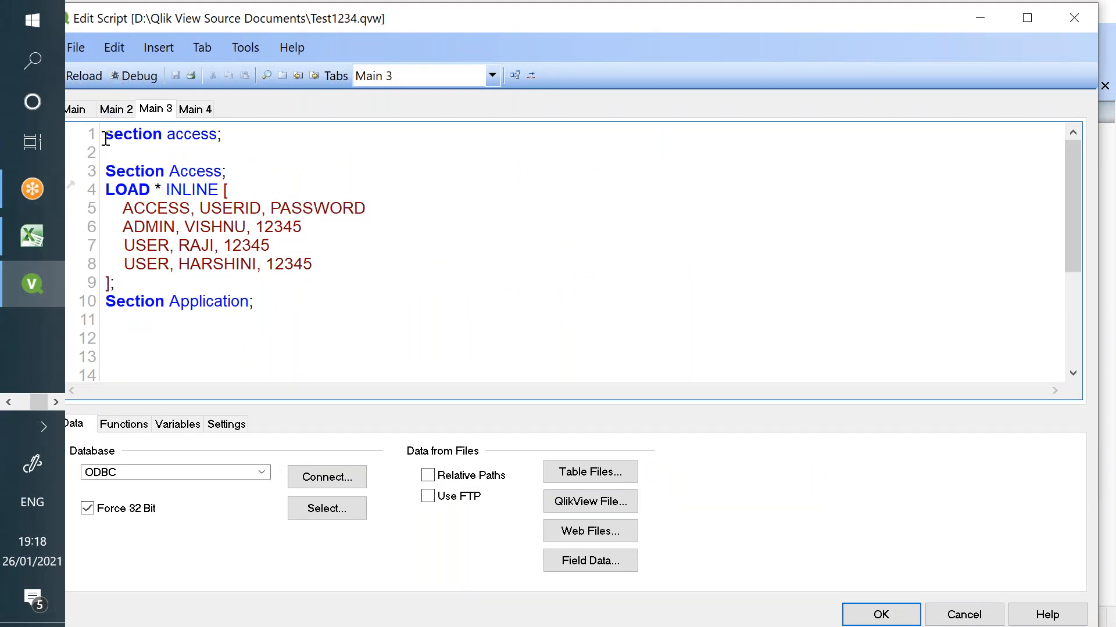
key(Return)
key(Return)
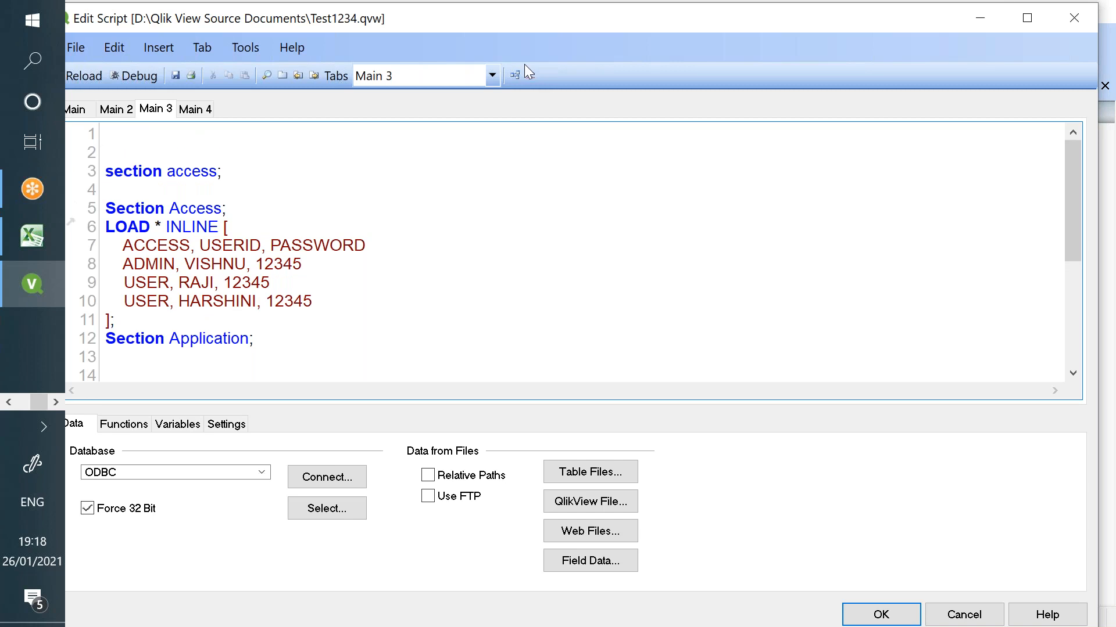
- In Excel, delete the ACCESS cells A1:A5, shifting cells left
key(alt+Tab)
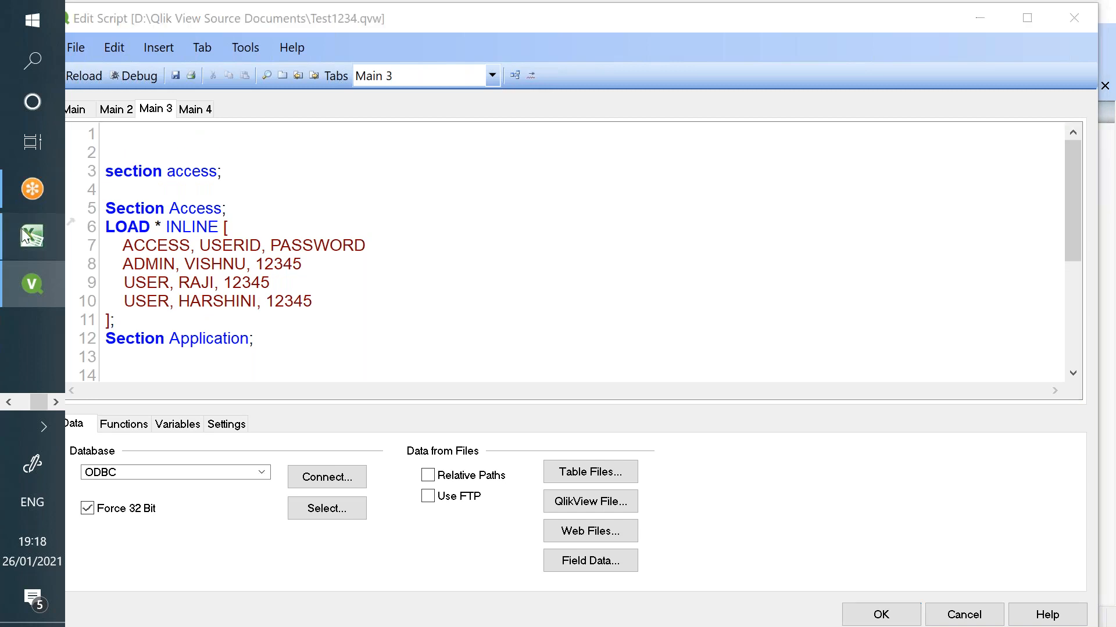
drag(148, 190, 145, 273)
key(ctrl+minus)
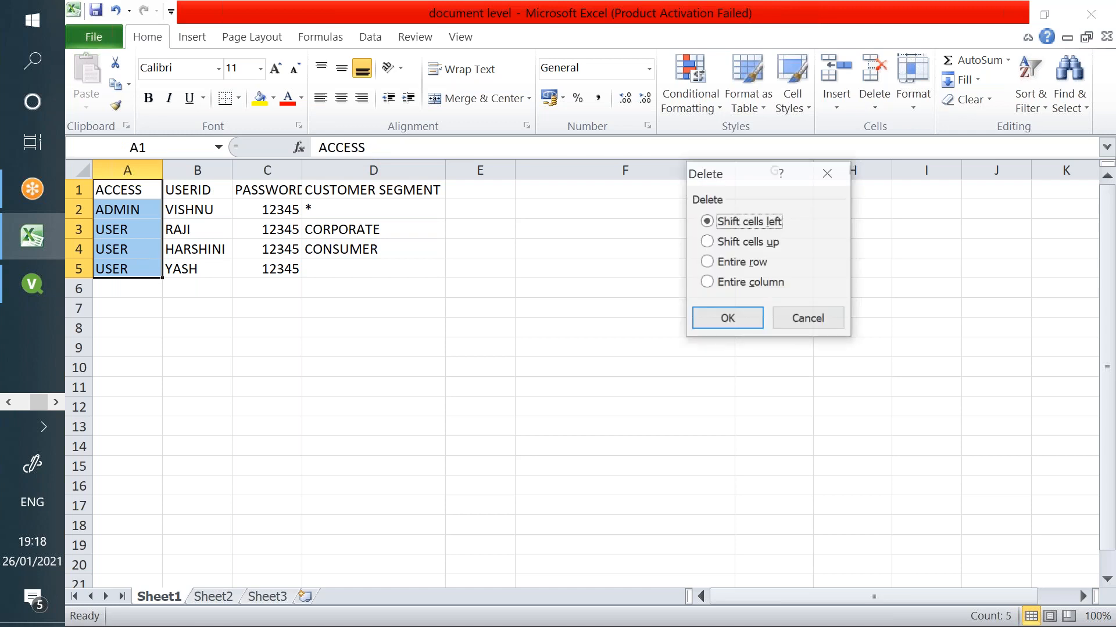
click(702, 321)
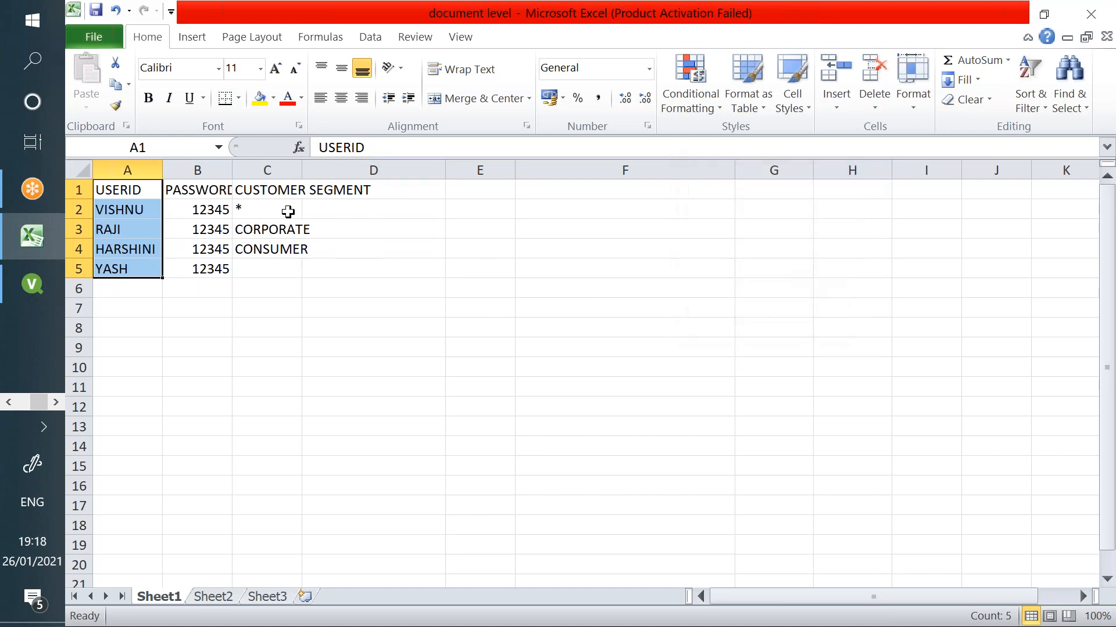
click(194, 190)
- Back in the QlikView script editor, reload the script
click(32, 285)
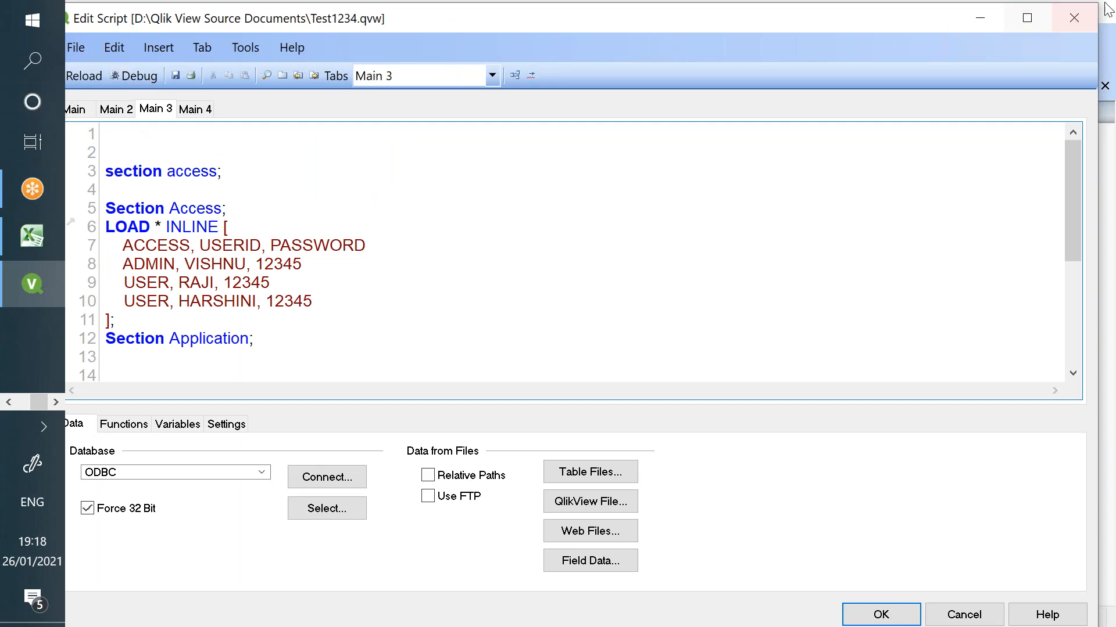
click(1074, 18)
click(639, 376)
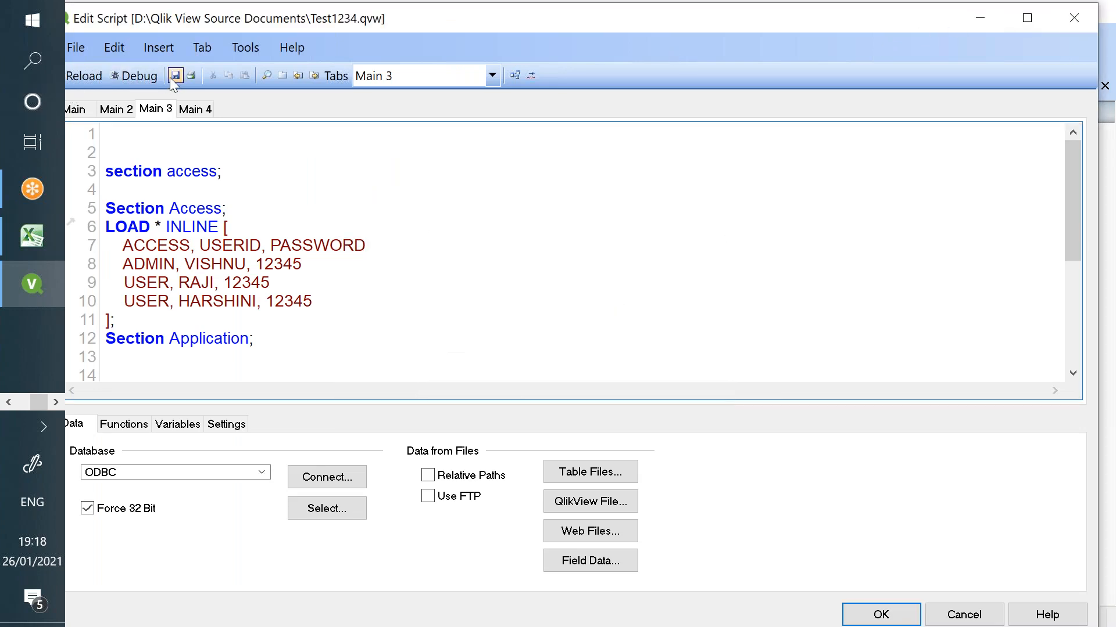
click(96, 85)
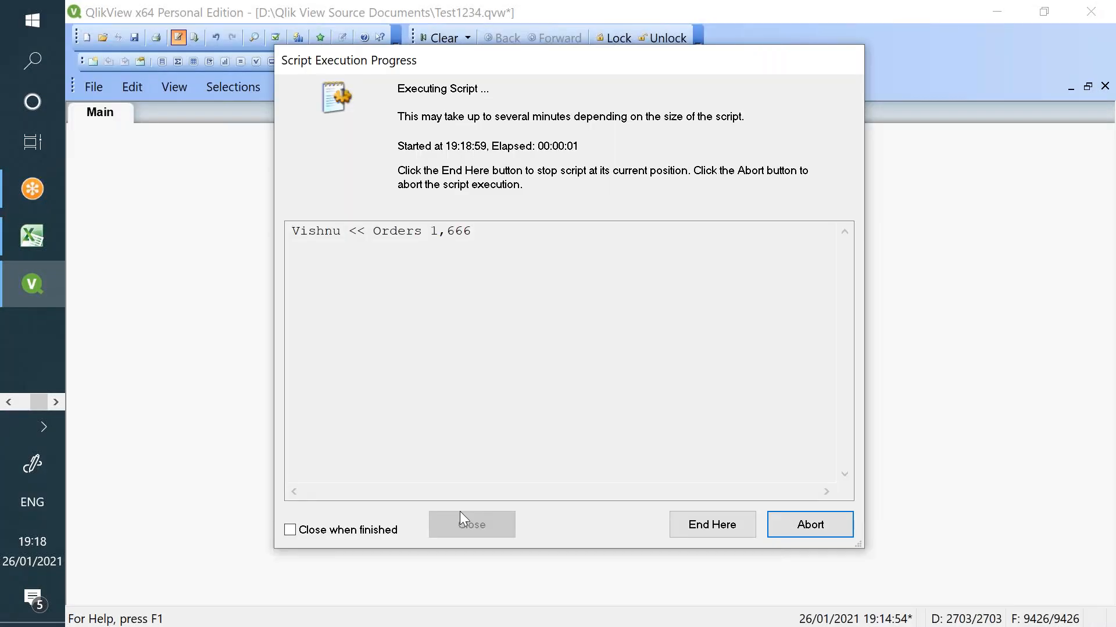
- Close the reload report, confirm Sheet Properties and open Order Priority's list box properties
click(460, 518)
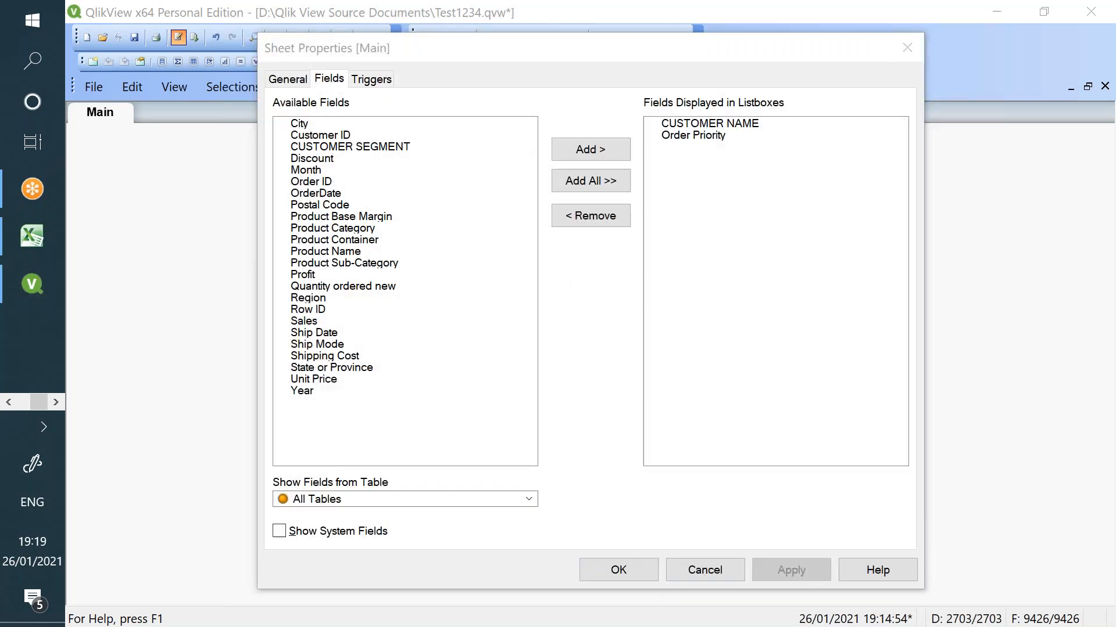
click(616, 568)
right_click(370, 182)
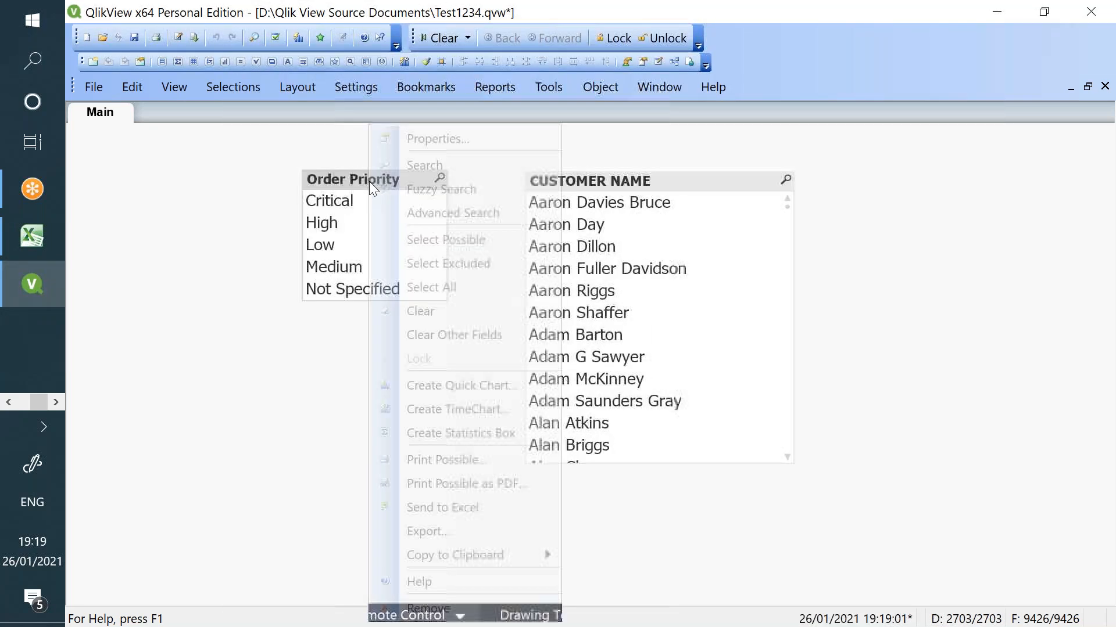
click(507, 138)
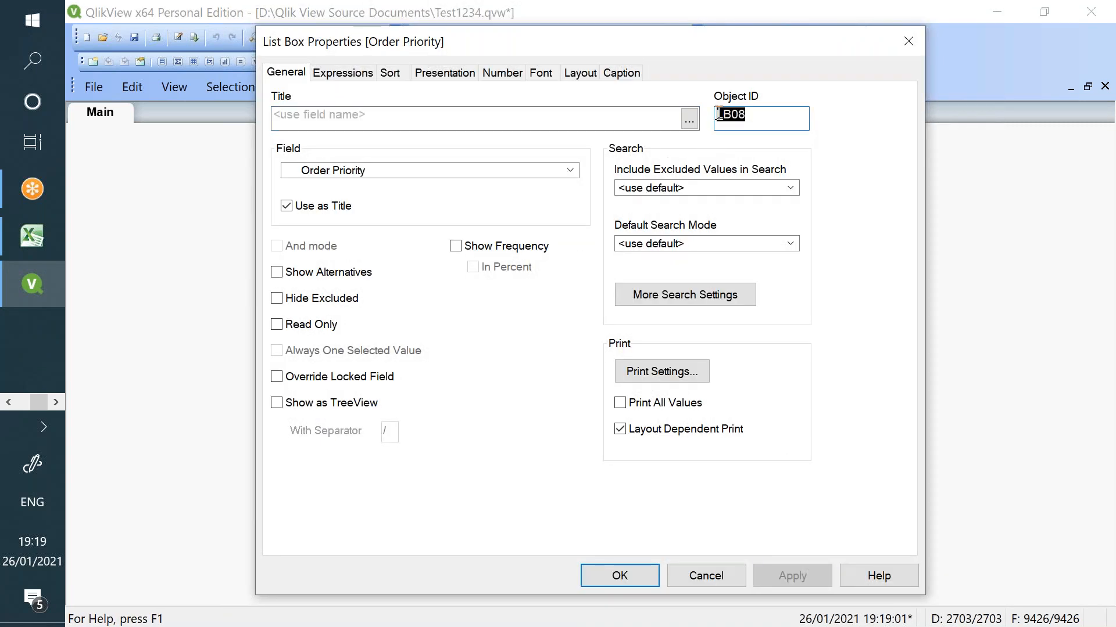
- Enter Order Priority's object ID LB08 as the Excel B1 header
key(alt+Tab)
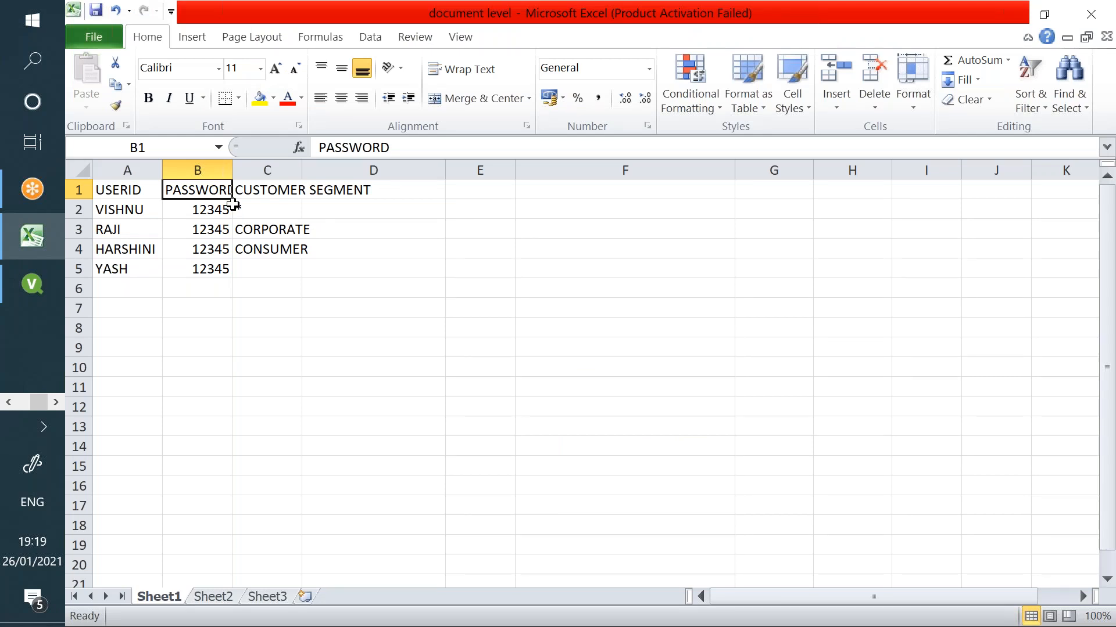
text(LB08)
key(Tab)
key(alt+Tab)
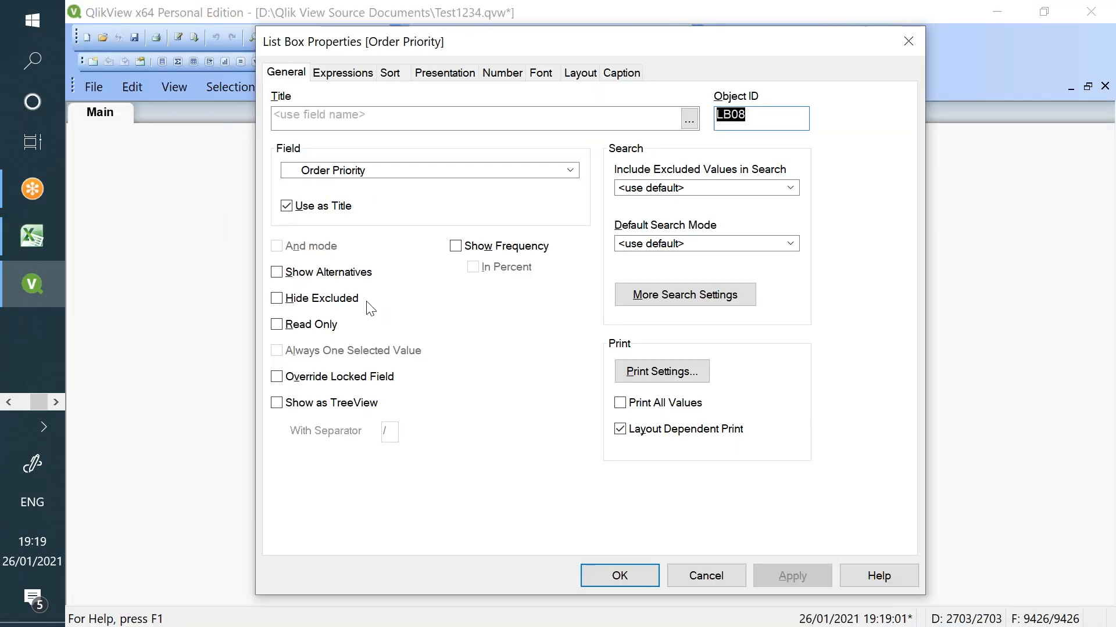
click(700, 575)
- Open CUSTOMER NAME's list box properties and select its object ID LB07
right_click(645, 186)
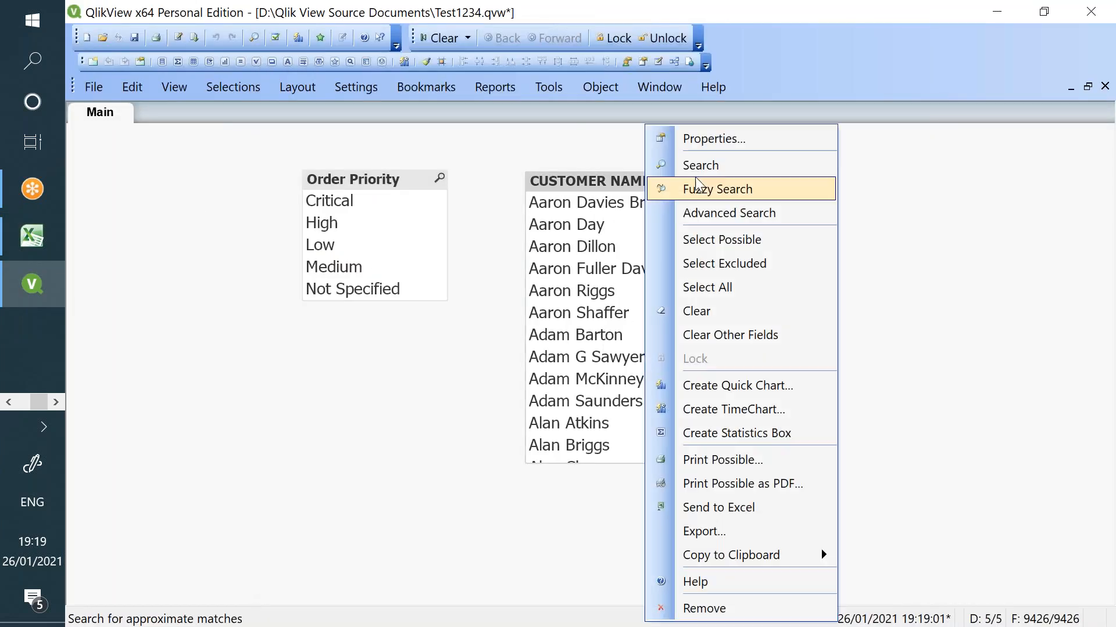
click(710, 139)
double_click(766, 124)
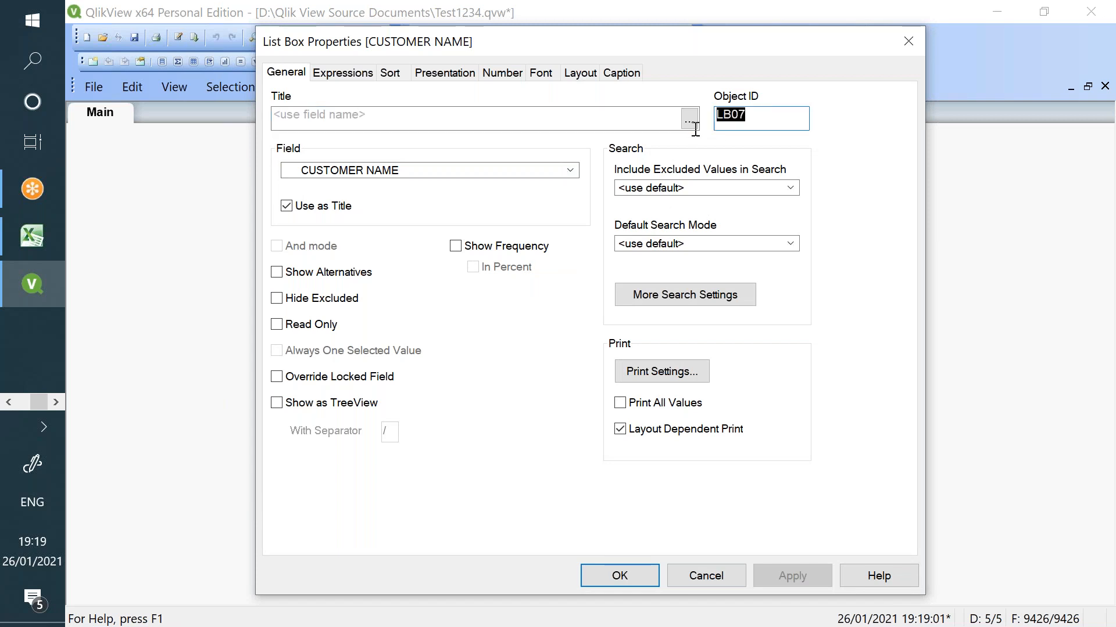
key(alt+Tab)
- Head column C LB07 and enter flags 1/1, 0/1 and 1/0 for the three users
text(LB0)
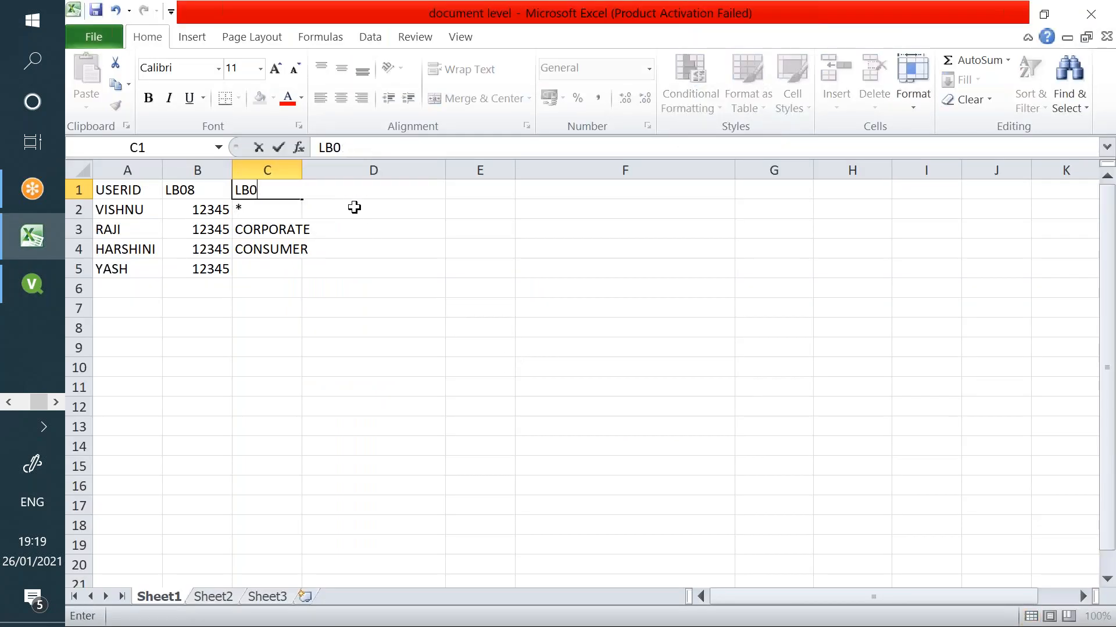
text(7)
key(Return)
key(Left)
text(1)
key(Tab)
text(1)
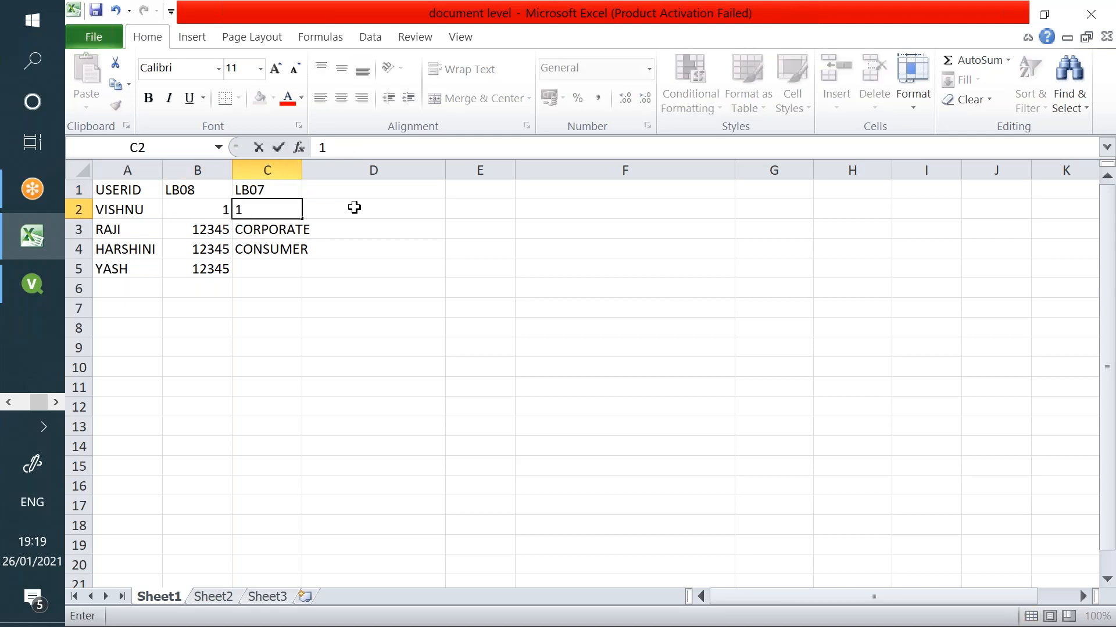
key(Return)
text(0)
key(Tab)
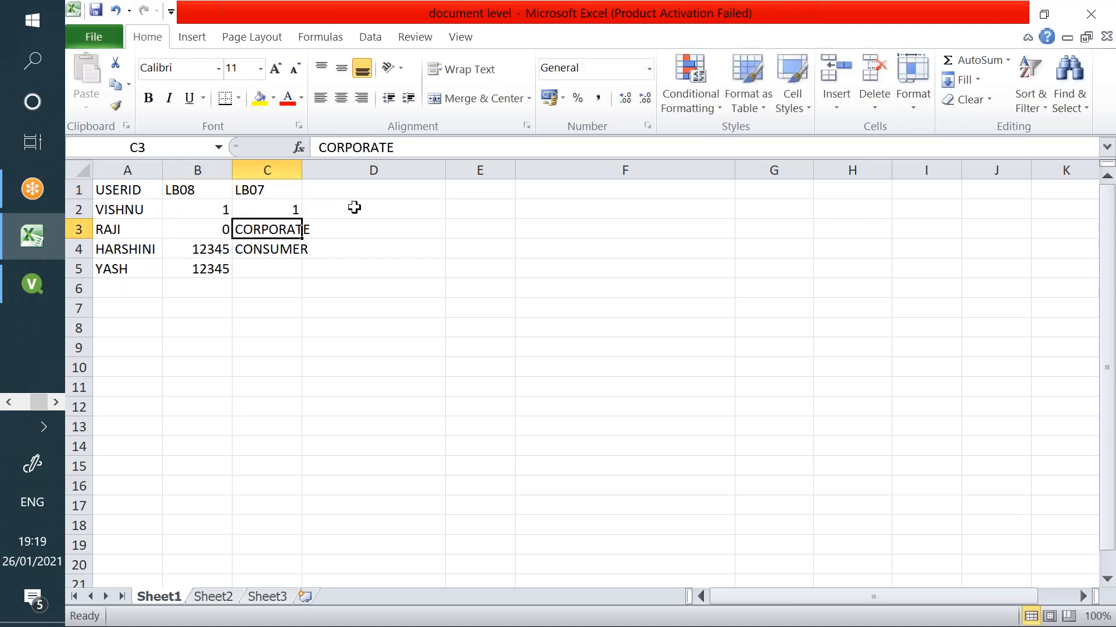
text(1)
key(Return)
text(1)
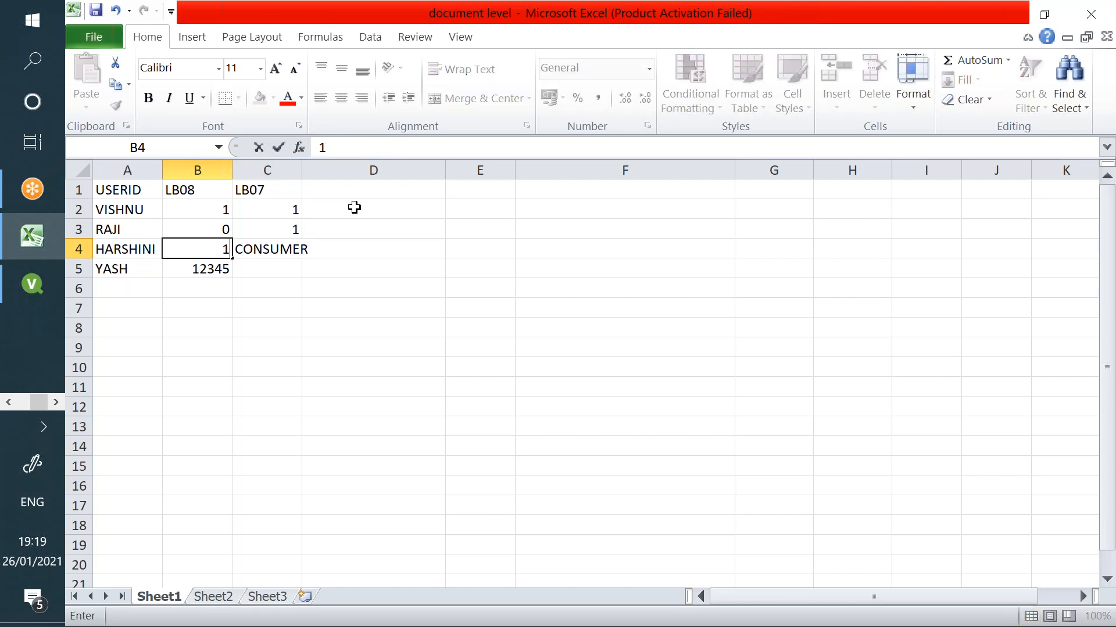
key(Tab)
text(0)
key(Return)
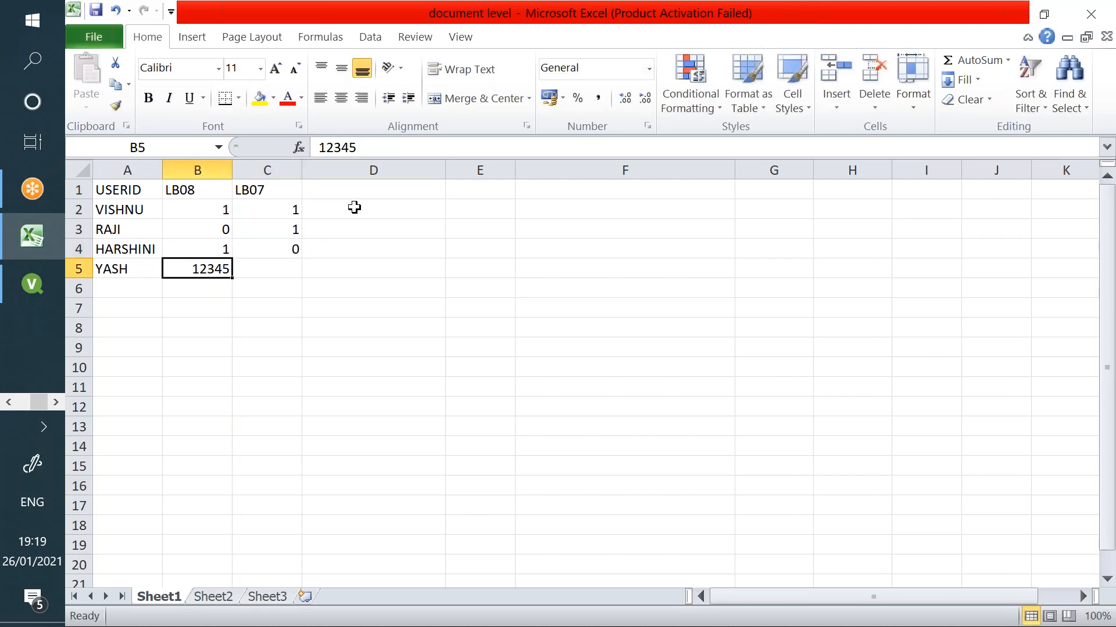
- Clear the fourth user's row, check the flags, and close CUSTOMER NAME properties in QlikView
key(Delete)
key(Left)
key(Delete)
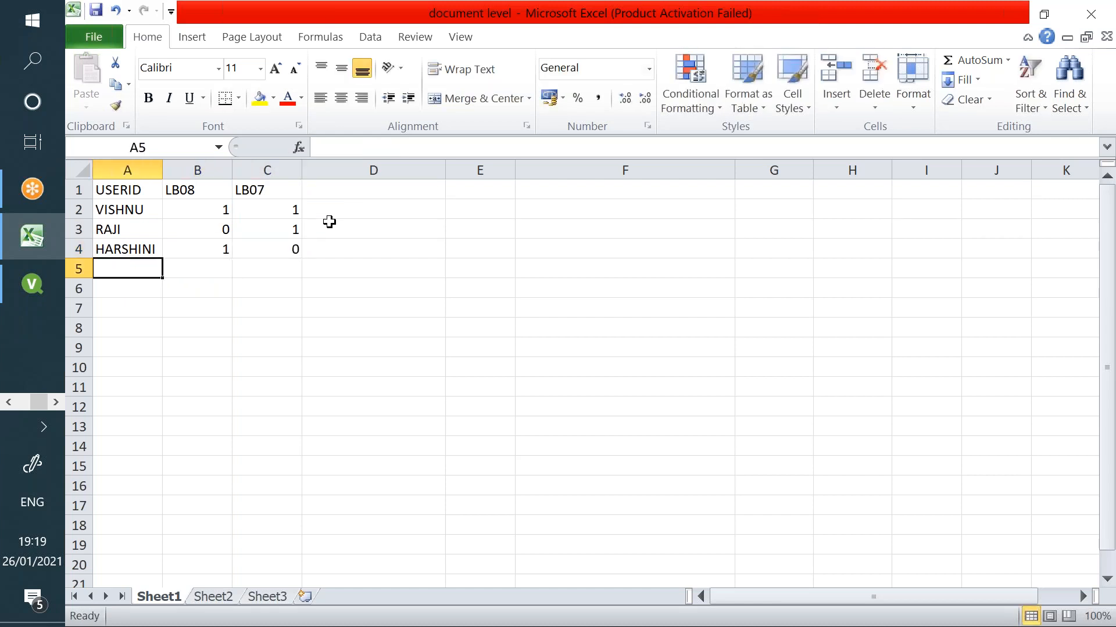
click(208, 191)
click(258, 204)
click(222, 188)
click(215, 209)
click(214, 231)
click(219, 210)
click(219, 226)
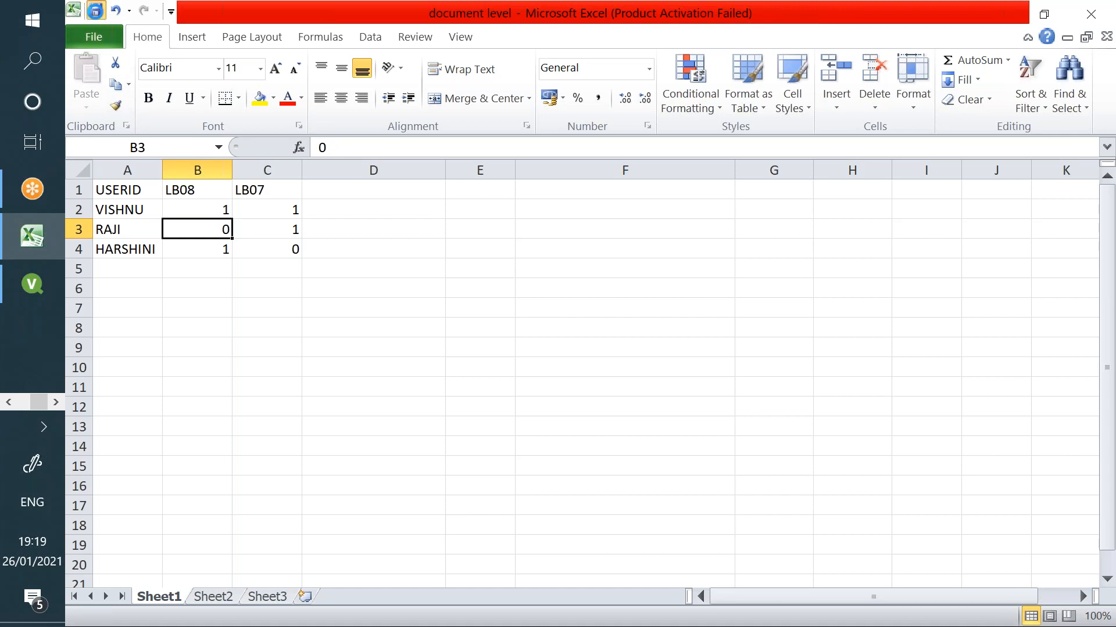
click(32, 283)
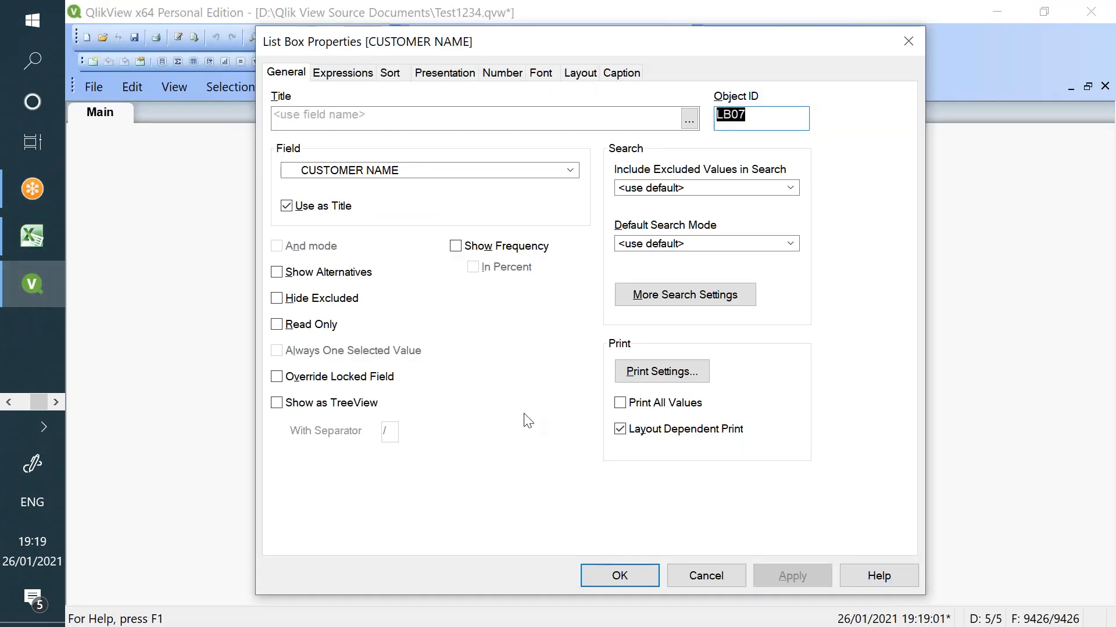
click(698, 578)
- Insert a LOAD of USERID, LB08 and LB07 from document level.xlsx Sheet1 above section access, removing empty columns
key(ctrl+e)
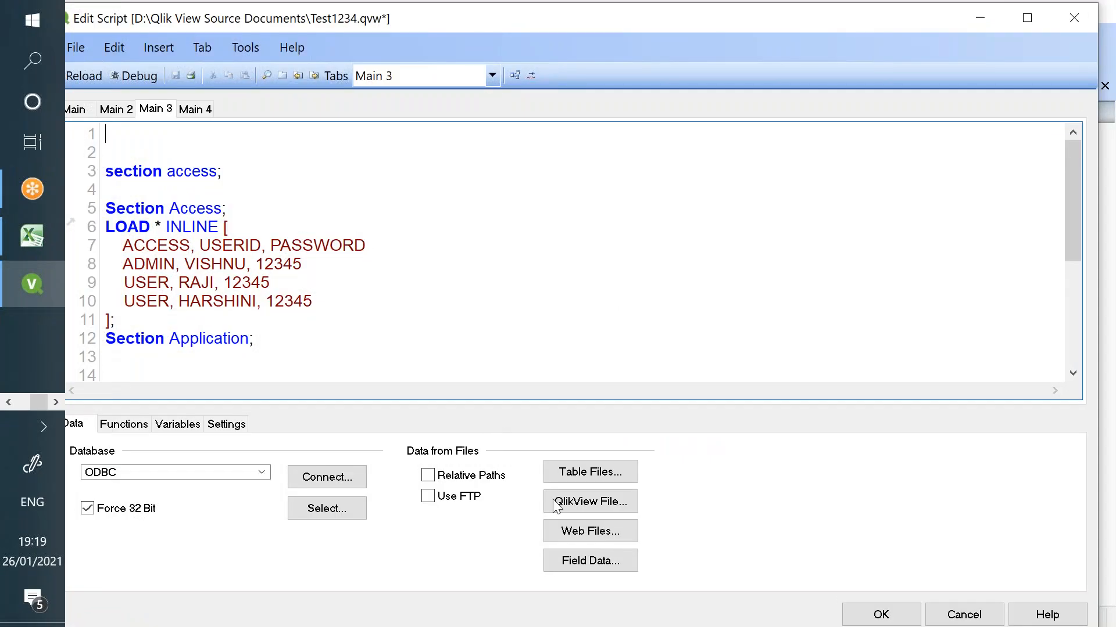
drag(114, 174, 232, 181)
click(182, 127)
click(588, 471)
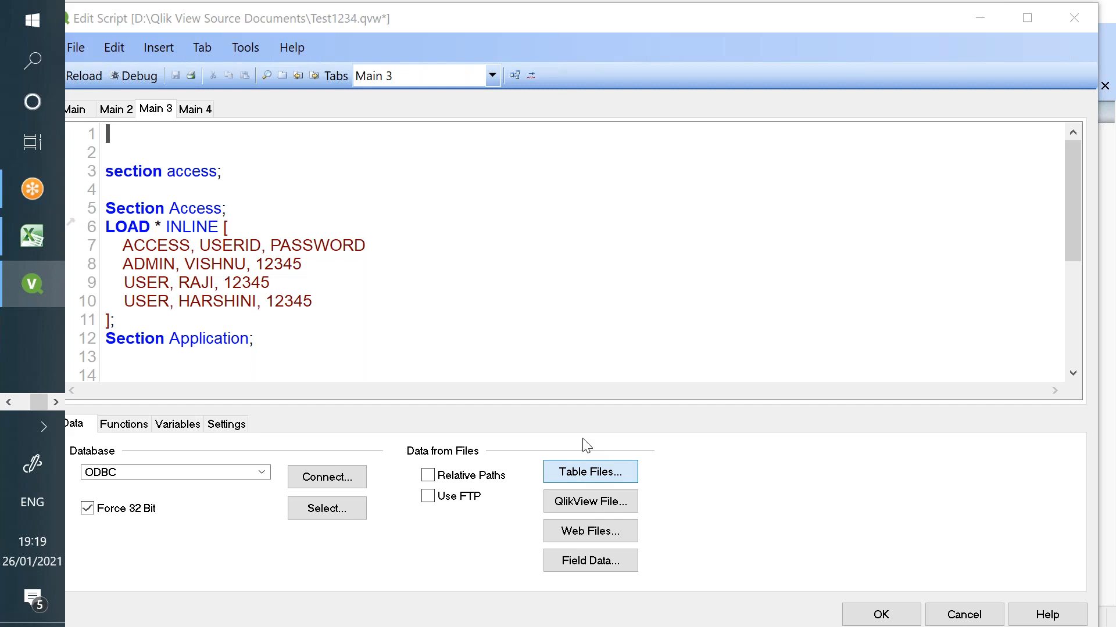
double_click(293, 260)
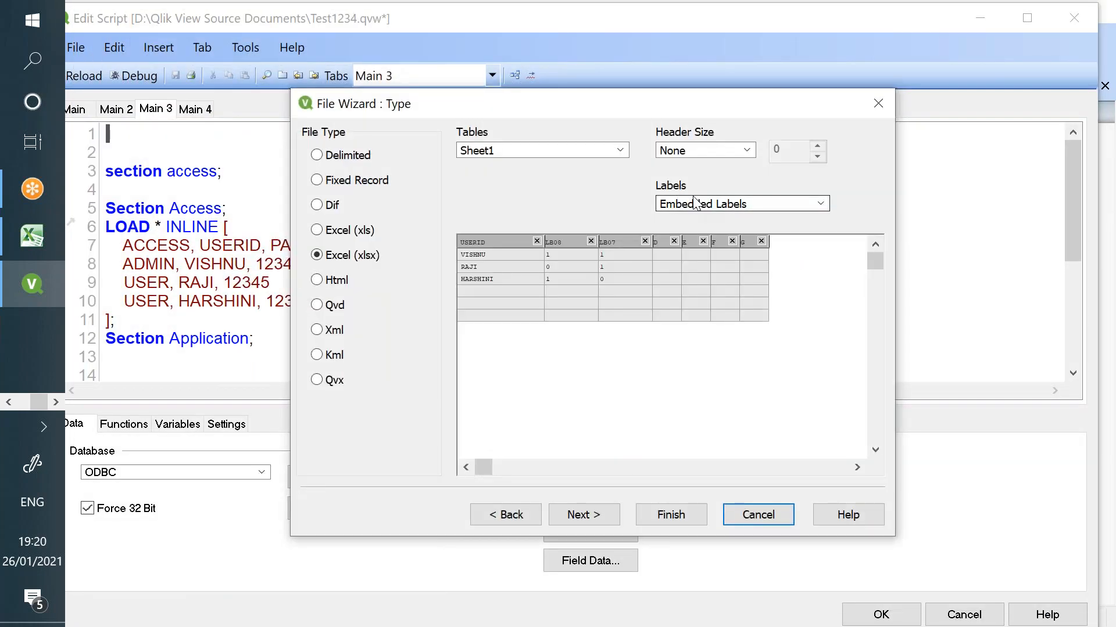
click(665, 515)
drag(167, 243, 168, 174)
key(Delete)
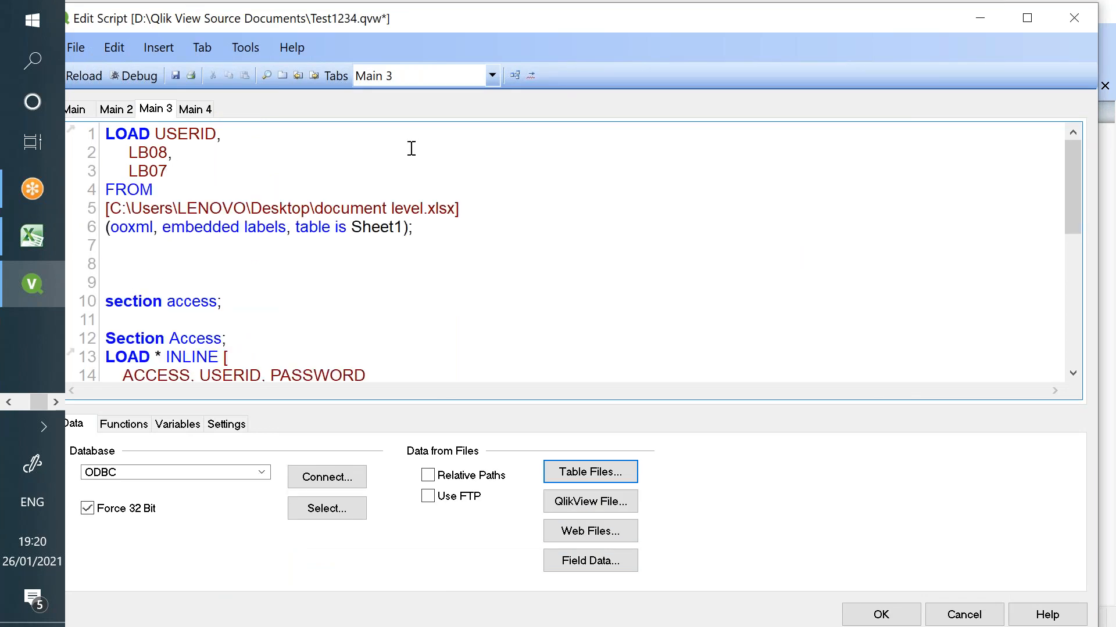
- Label the workbook load 'Object:' on a new line above the LOAD statement
click(104, 133)
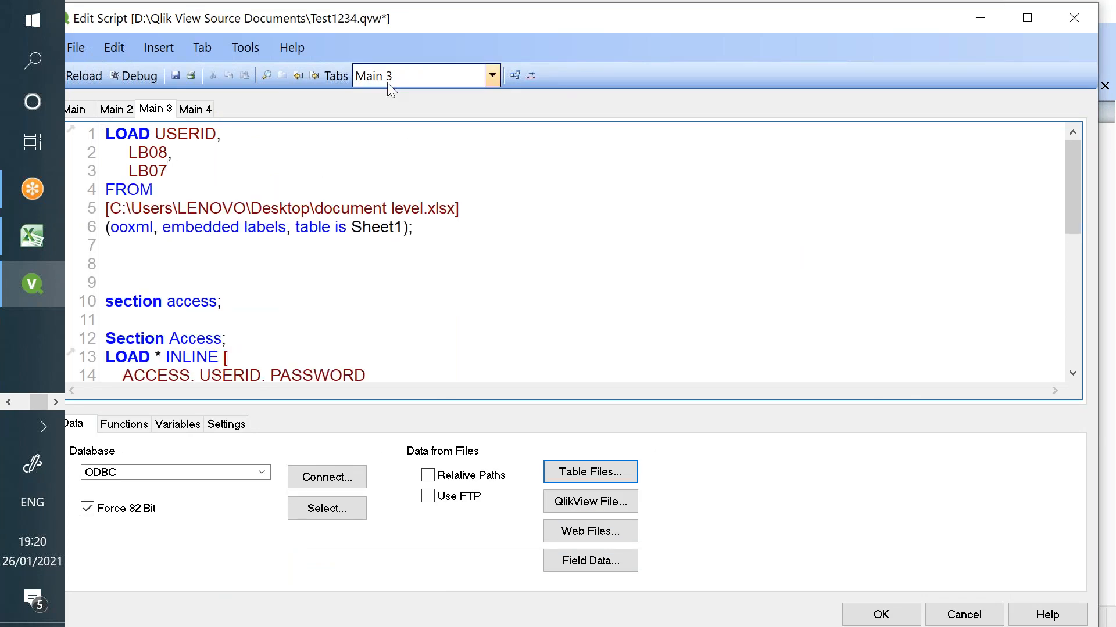
key(Return)
key(Up)
text(Object:)
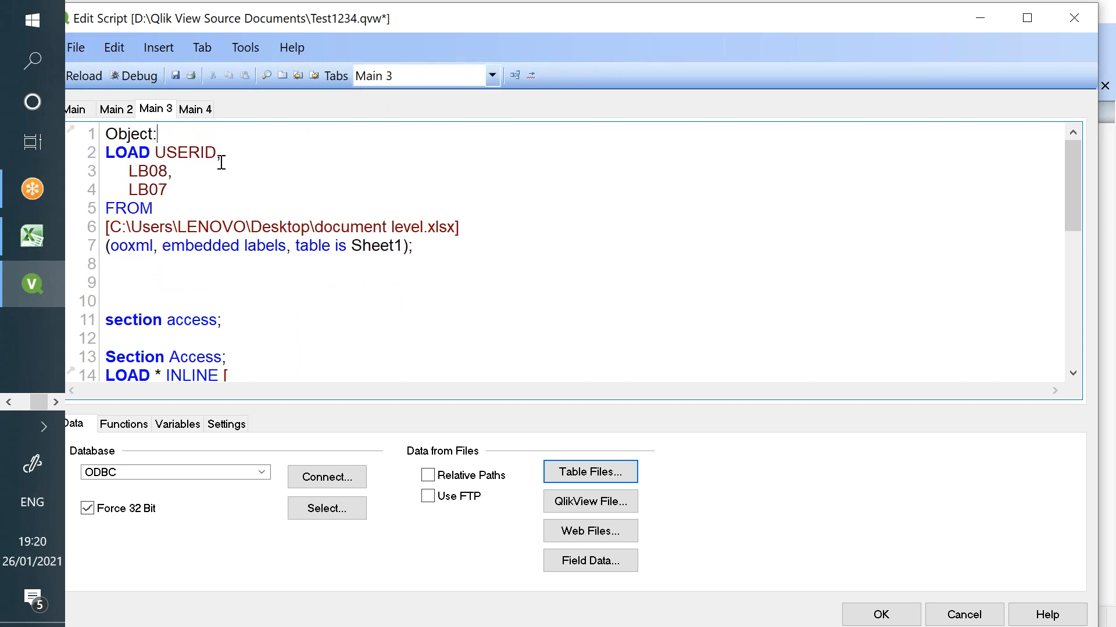
- Review the USERID field and section access users, then reload the script
scroll(207, 256, down, 2)
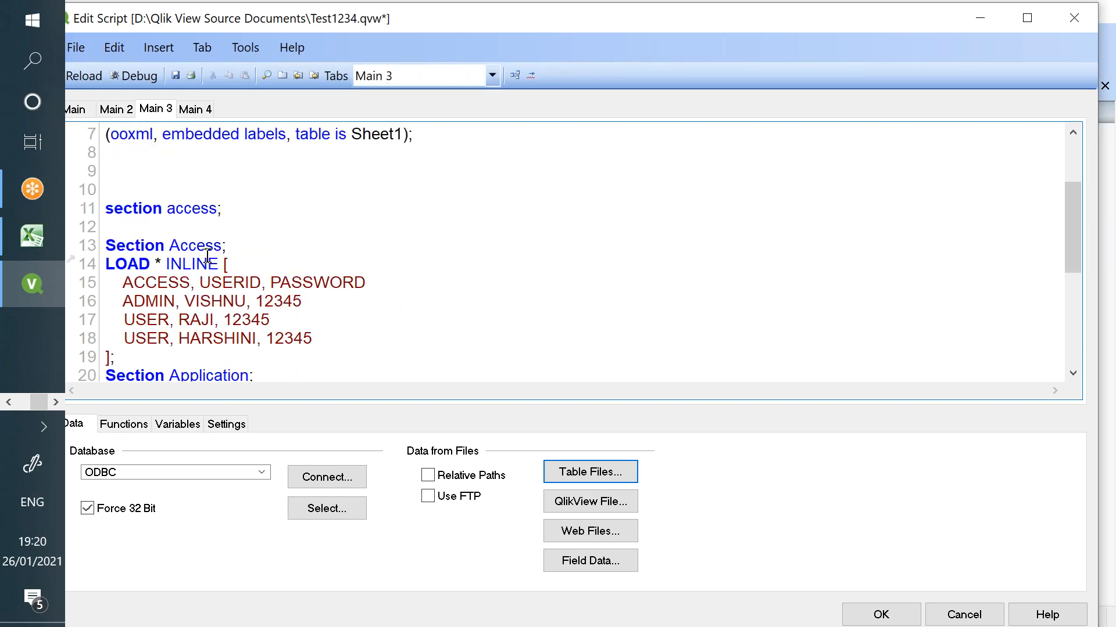
double_click(216, 283)
double_click(210, 301)
double_click(198, 320)
double_click(209, 338)
click(175, 76)
click(93, 73)
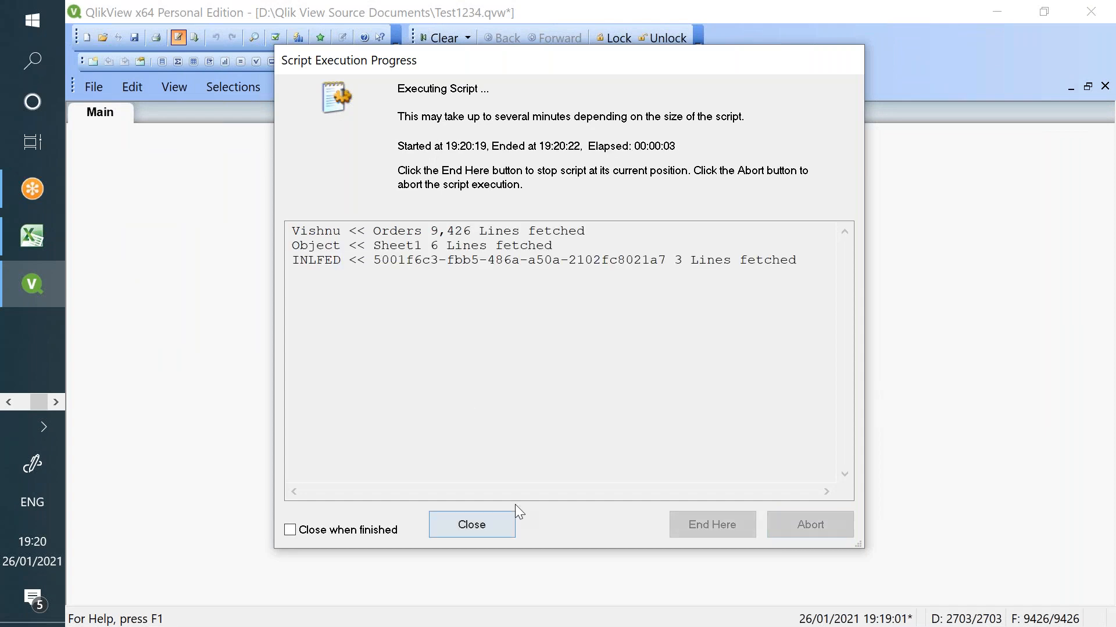
click(469, 524)
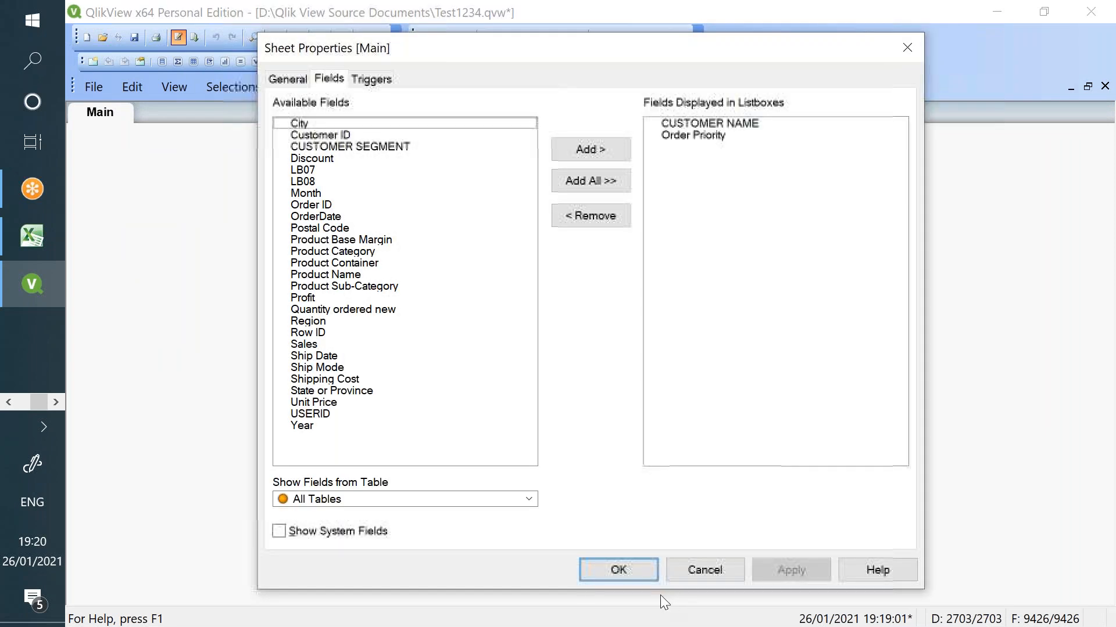
- Set the Order Priority list box to show conditionally with an If(LB07>0) expression
click(625, 567)
right_click(360, 185)
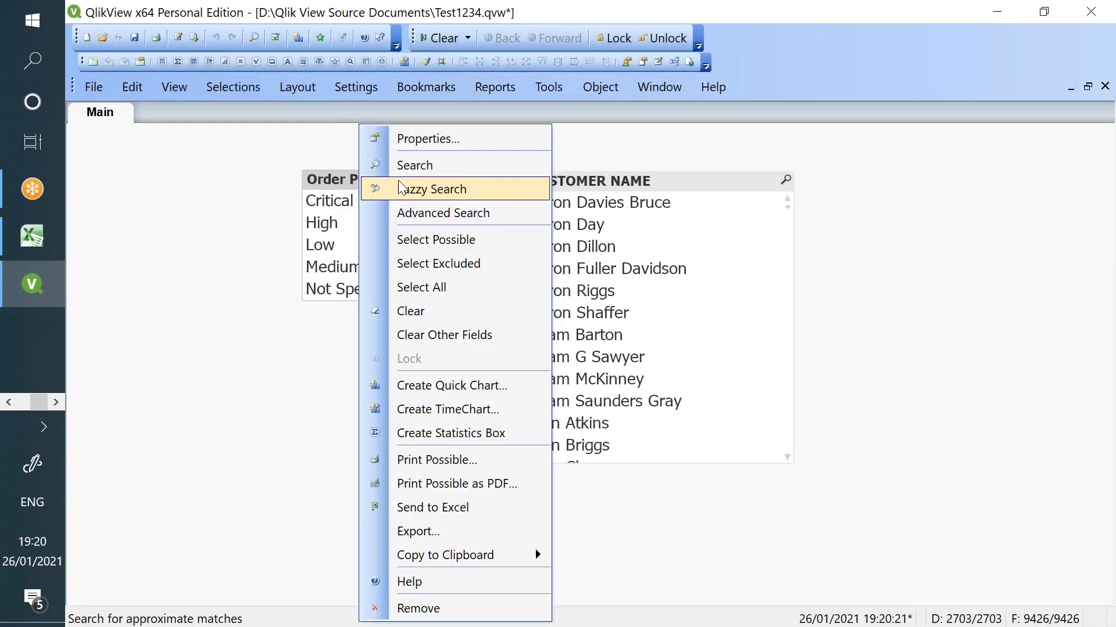
click(431, 139)
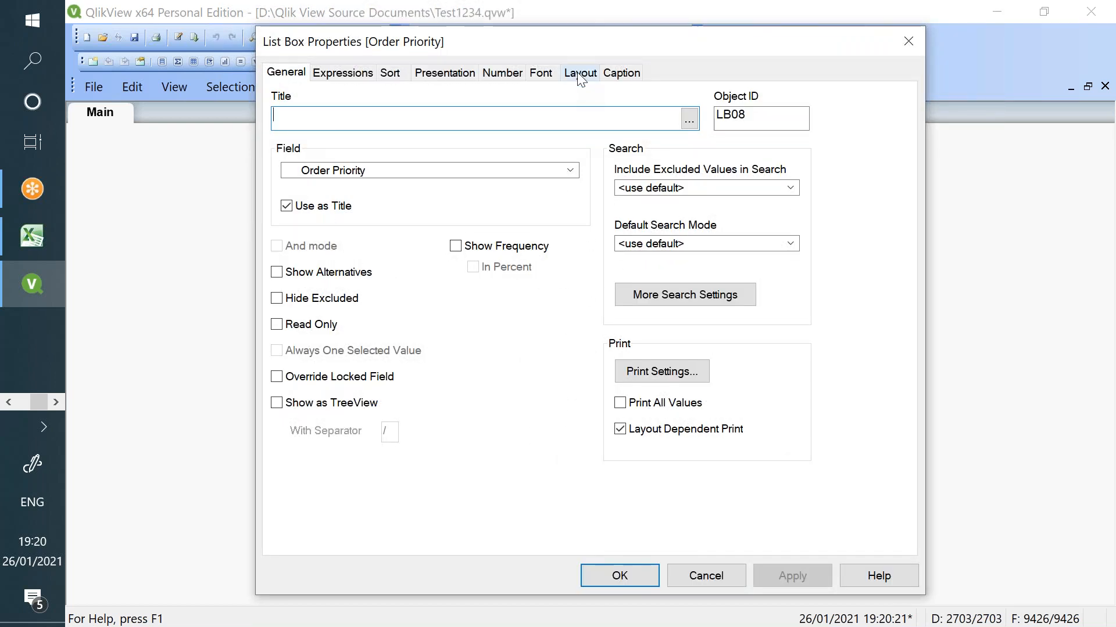
click(580, 72)
click(573, 311)
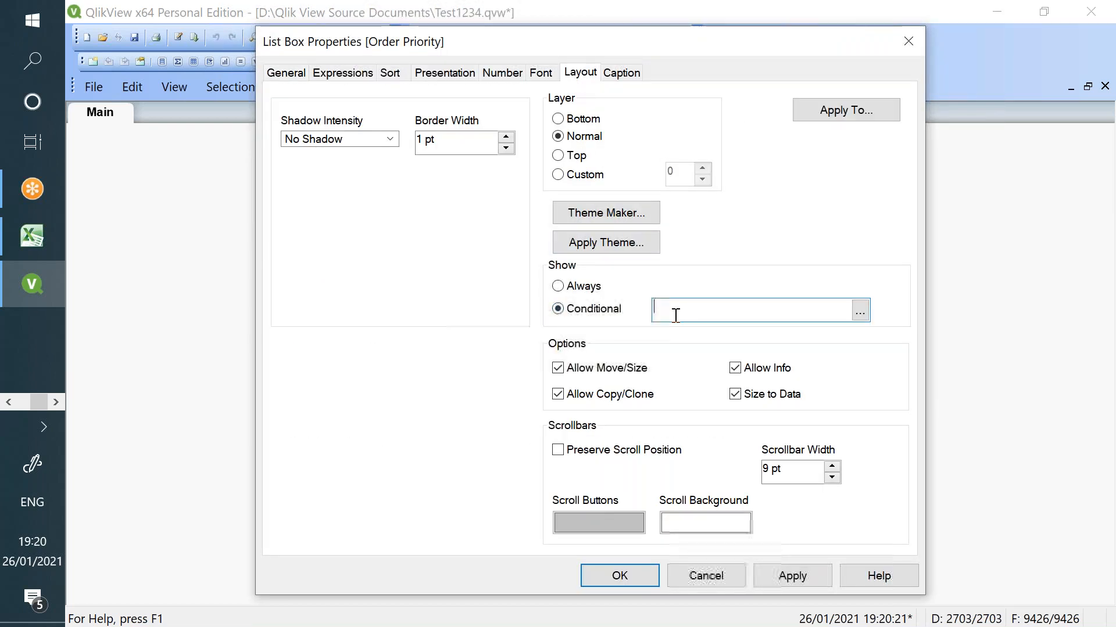
text(If()
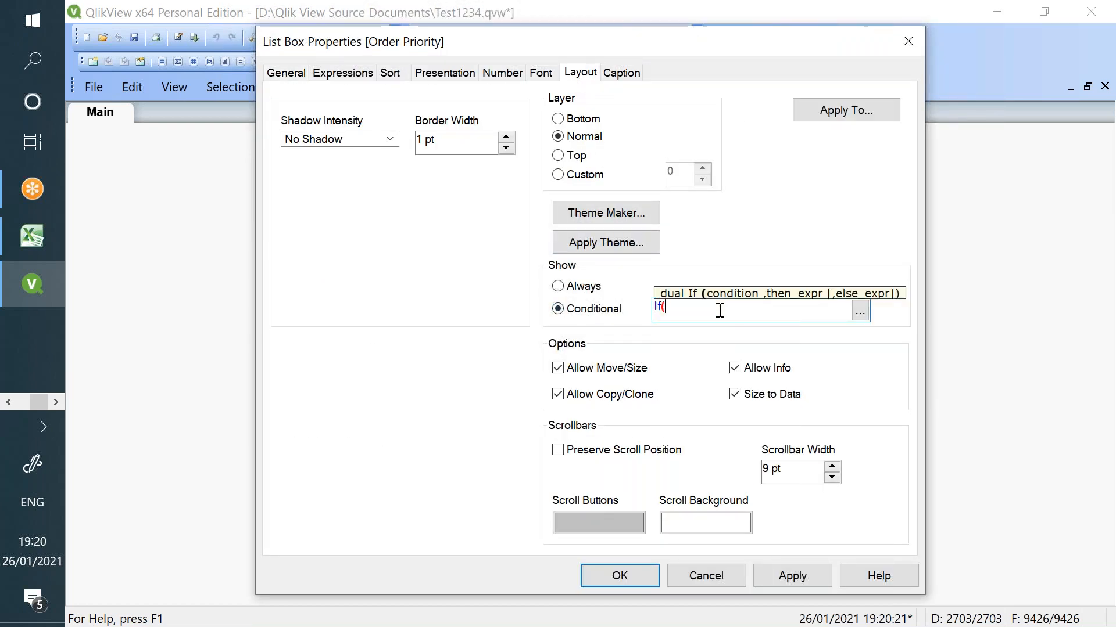
text(LB)
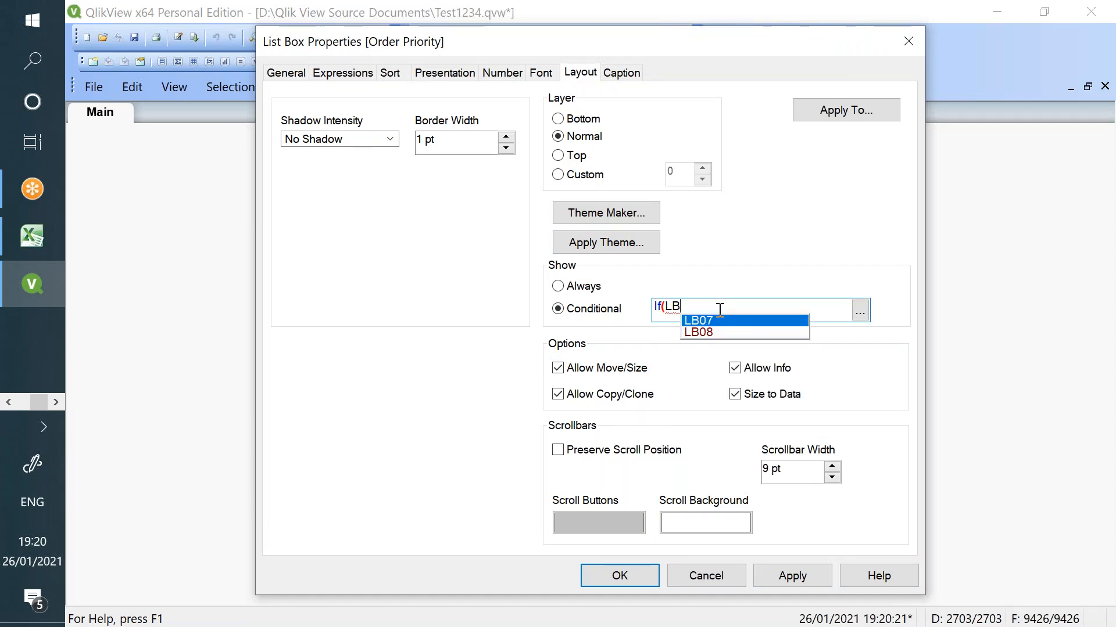
key(Return)
text(>0))
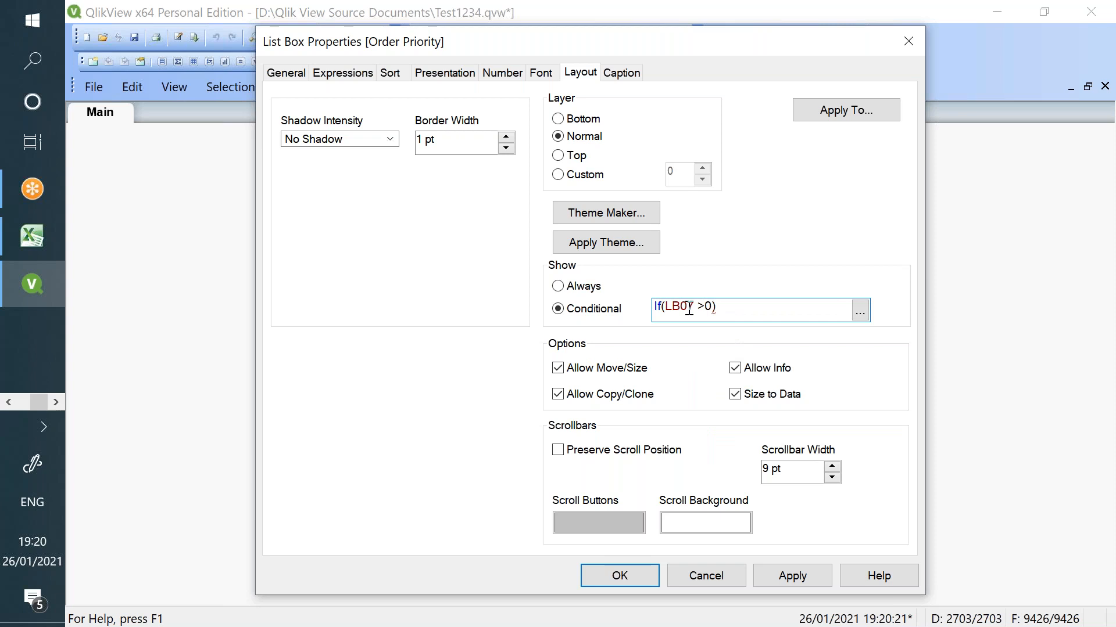
- Correct the Order Priority condition to If(LB08 >0) after checking the object ID and Excel flags
drag(767, 319, 652, 318)
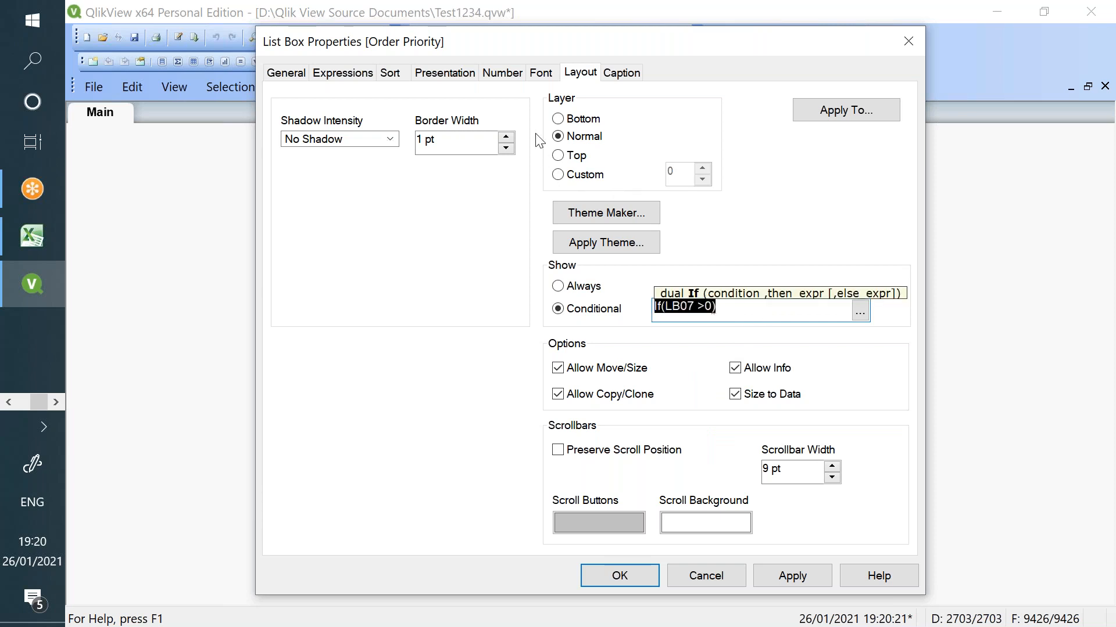
click(290, 78)
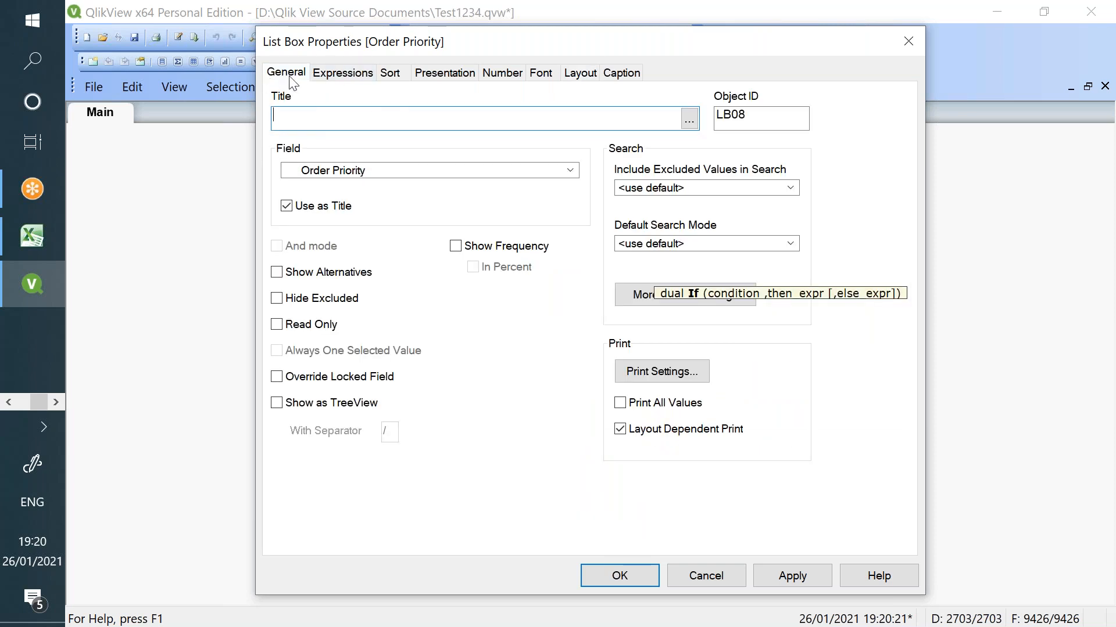
click(583, 74)
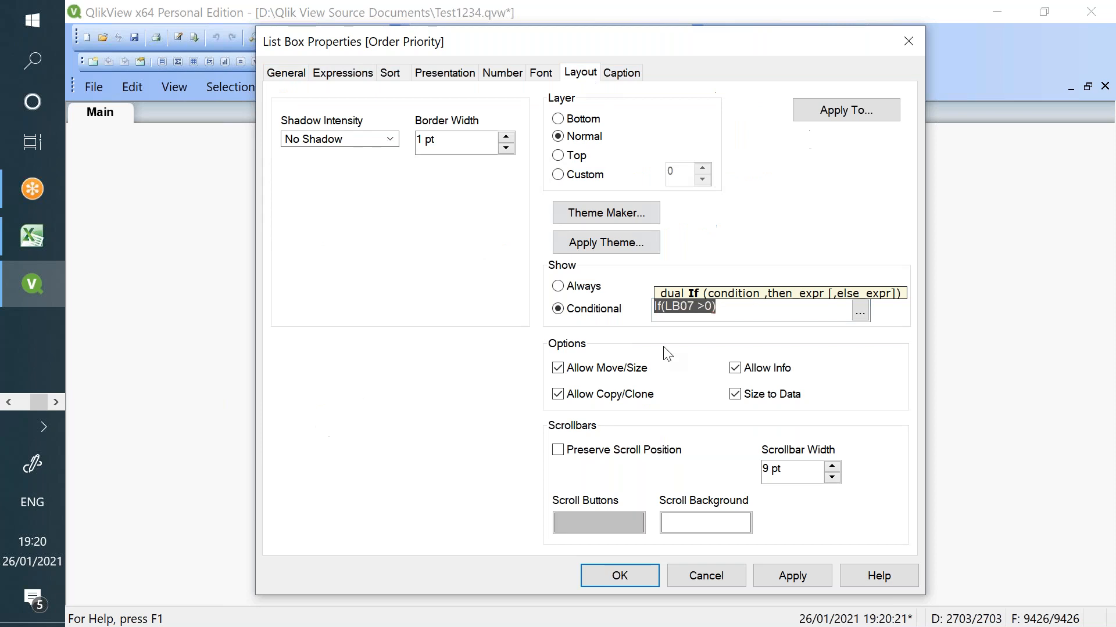
click(693, 309)
key(BackSpace)
text(8)
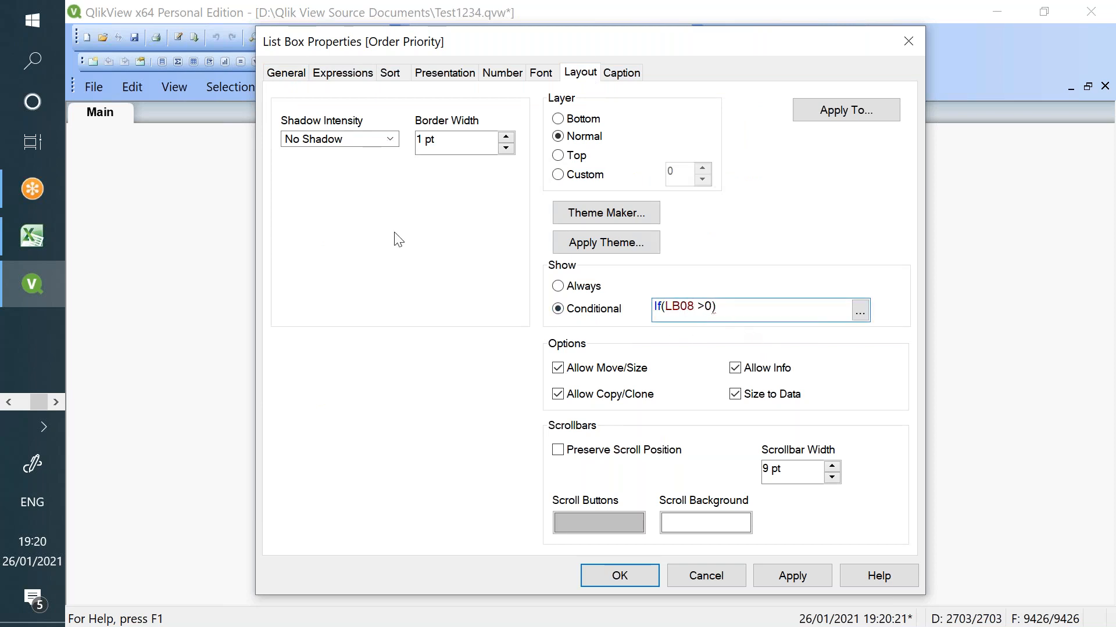
click(15, 235)
drag(178, 196, 248, 214)
key(alt+Tab)
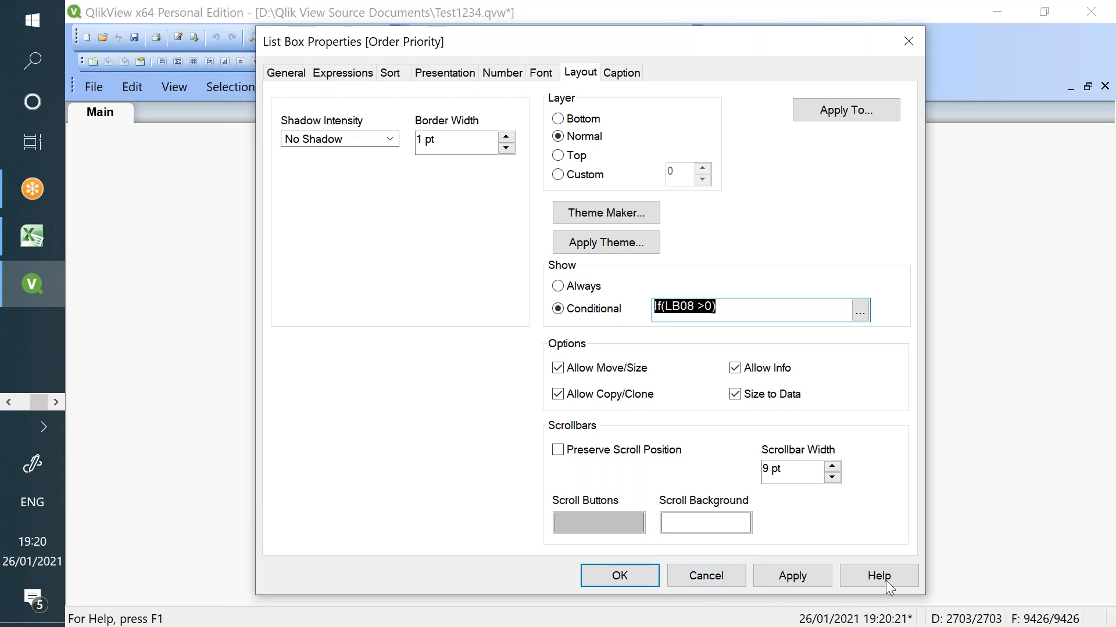
click(1005, 599)
click(770, 574)
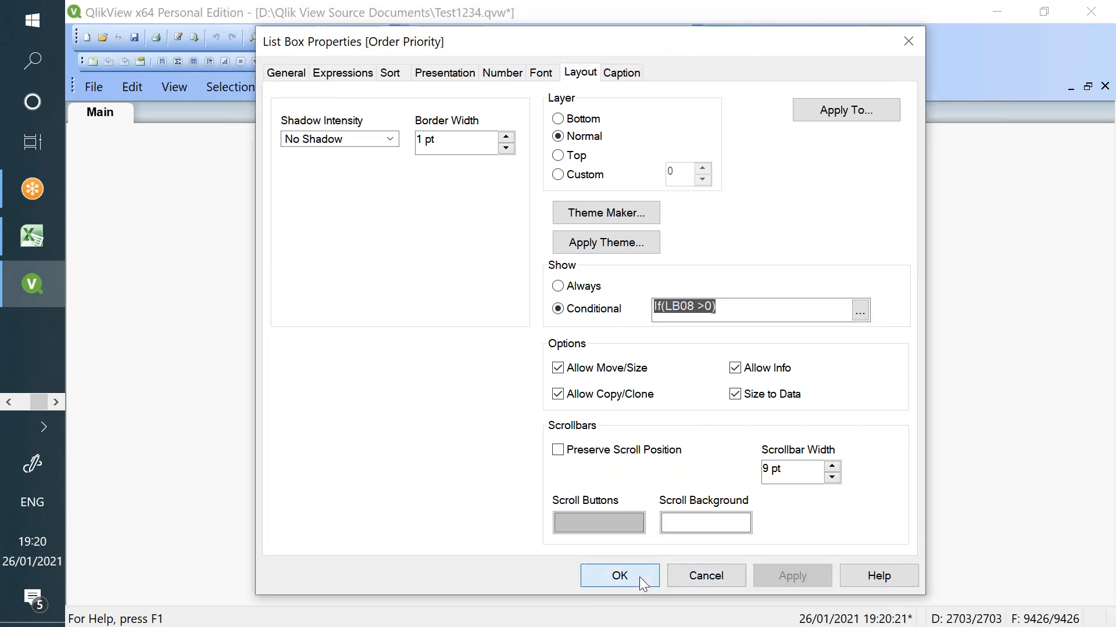
click(640, 578)
- Give the CUSTOMER NAME list box the show condition If(LB01 >0) and reload the document
right_click(659, 184)
click(726, 144)
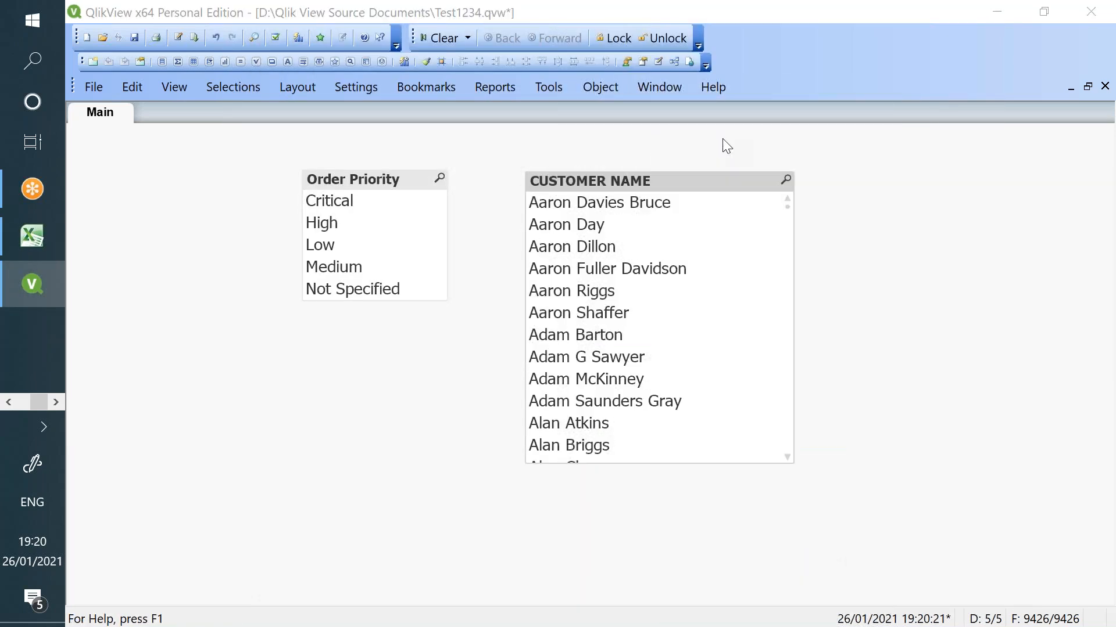
click(590, 309)
click(674, 308)
text(If(LB08>0))
key(BackSpace)
text(1)
click(780, 580)
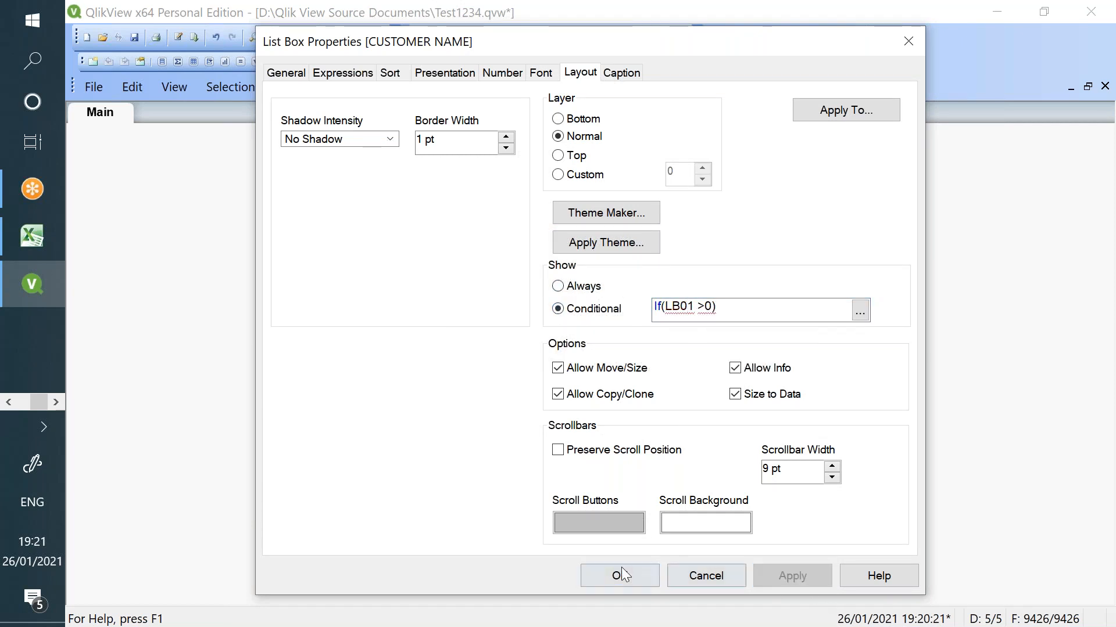
click(621, 572)
click(194, 37)
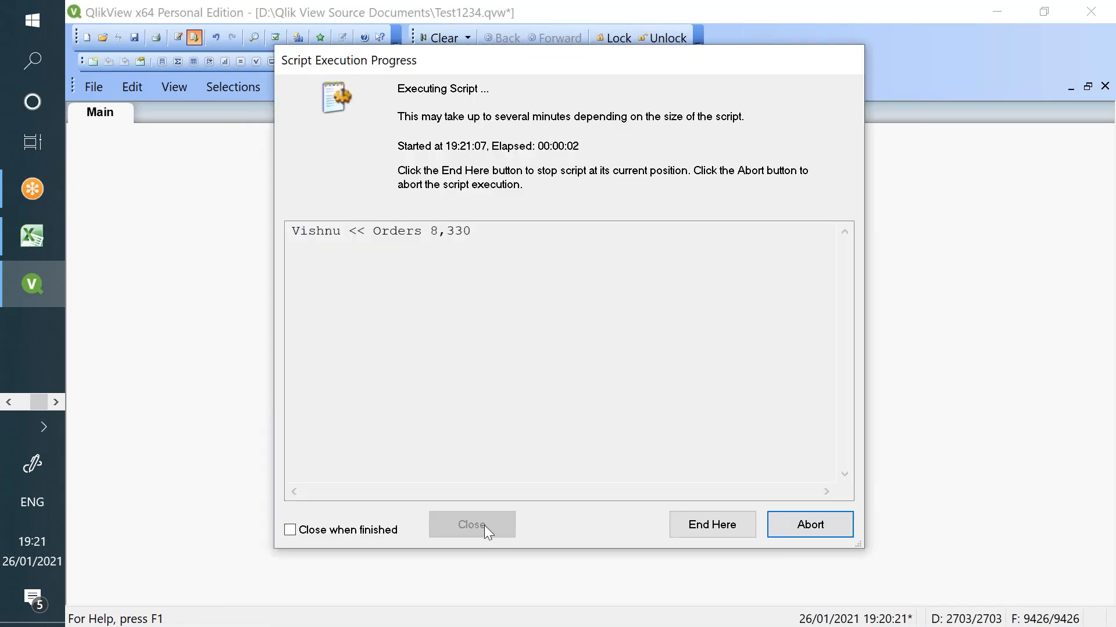
- Save the reloaded Test1234 document and confirm its Document Properties opening settings
click(482, 523)
click(134, 36)
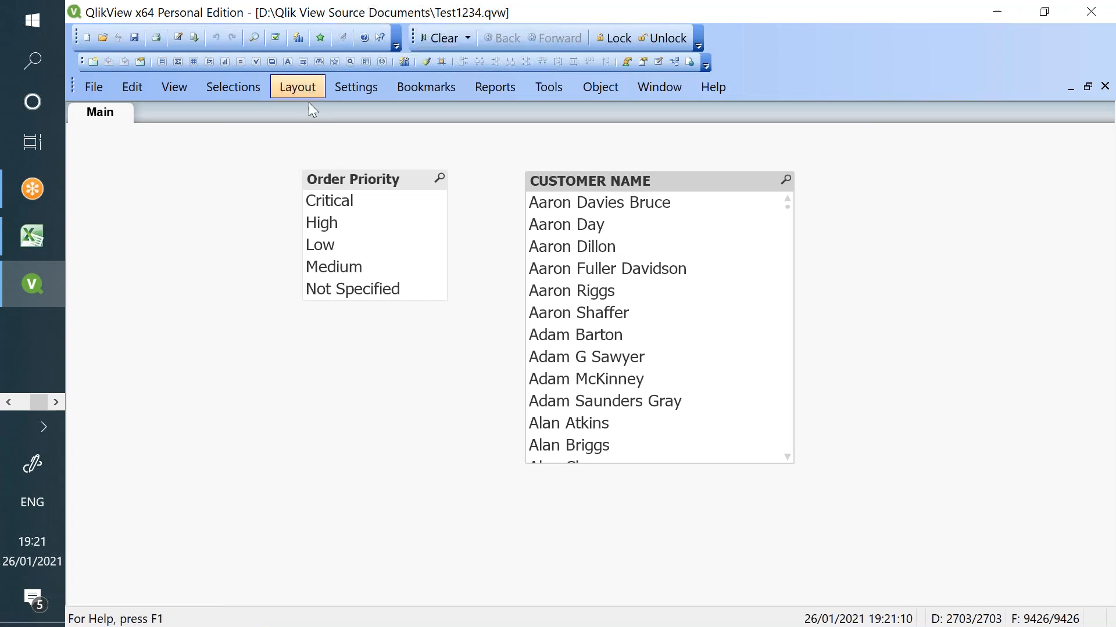
click(356, 88)
click(405, 145)
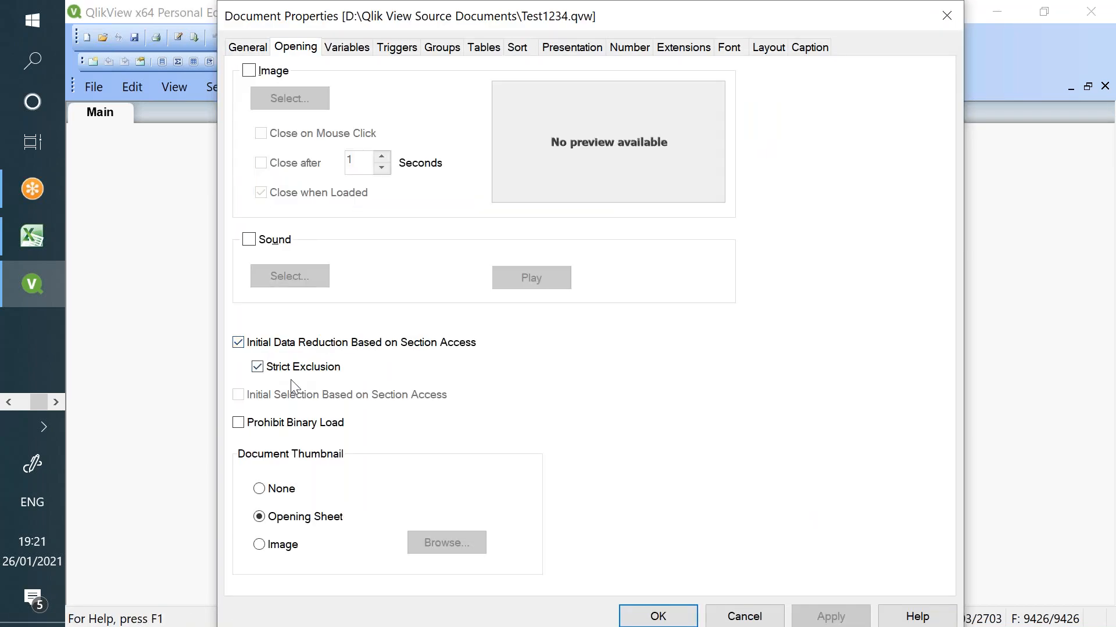
click(649, 617)
- Close QlikView, saving changes, and bring up Windows search
click(1091, 12)
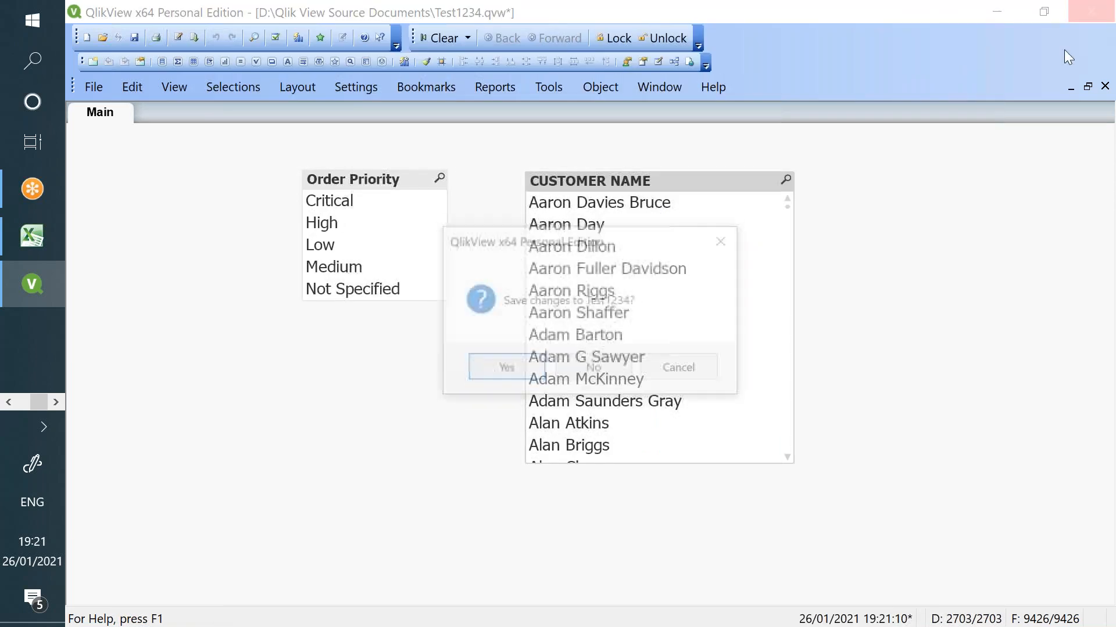
click(512, 367)
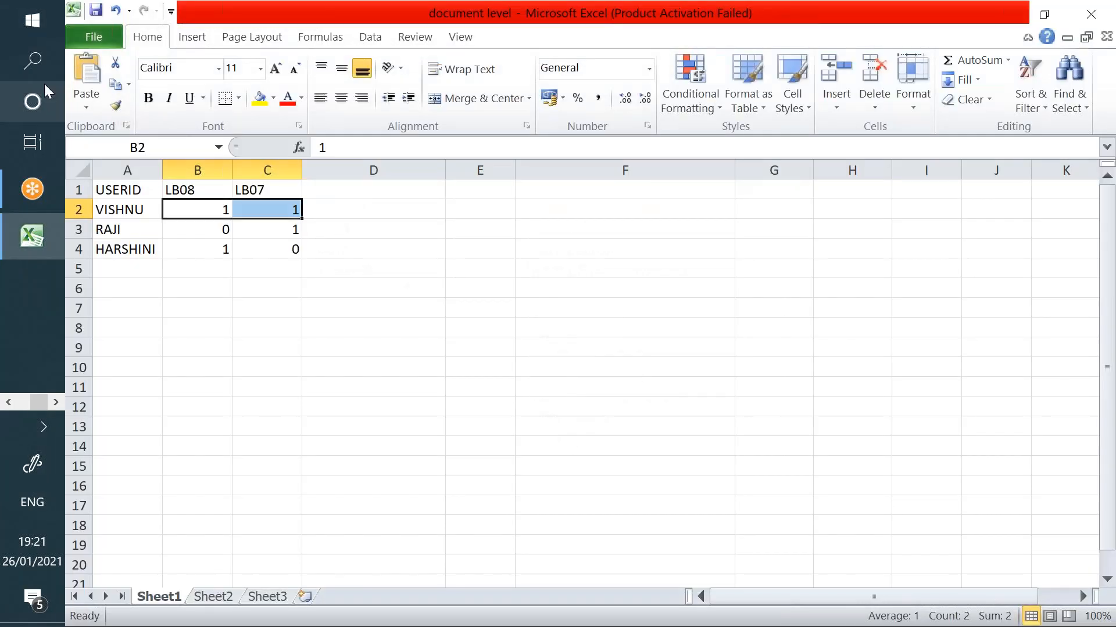
click(57, 78)
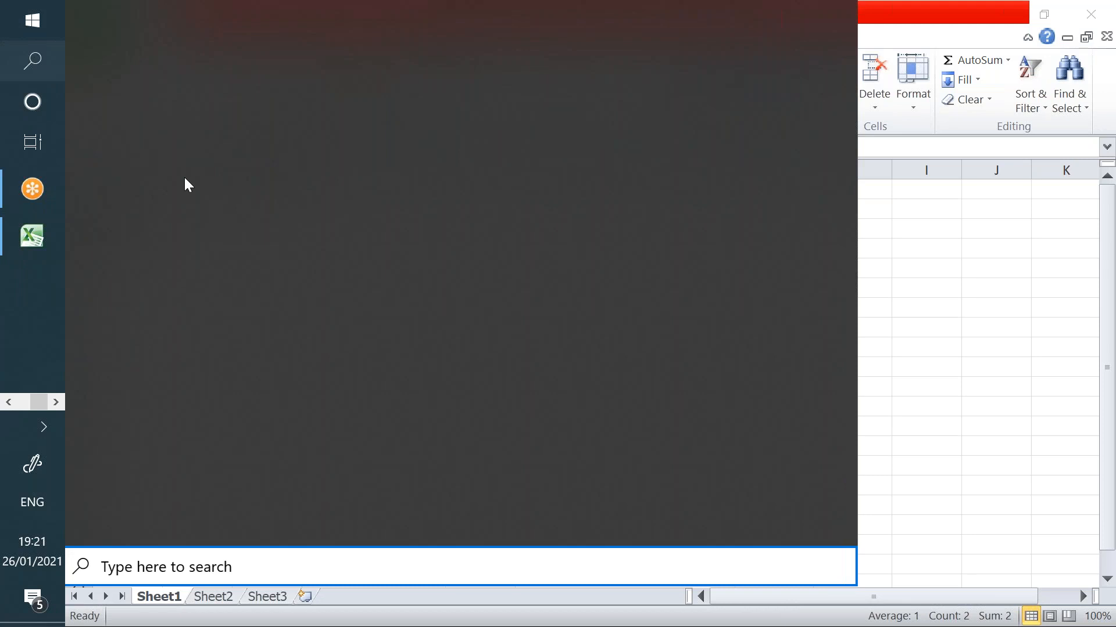
- Relaunch QlikView and log into Test1234 with the user ID and password
click(609, 165)
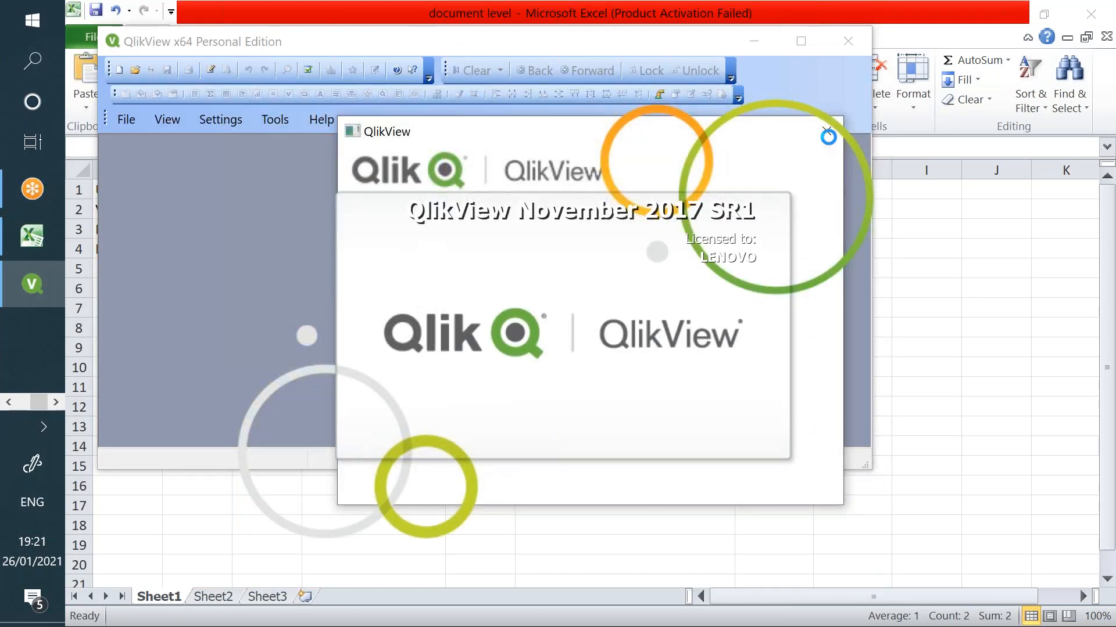
click(826, 133)
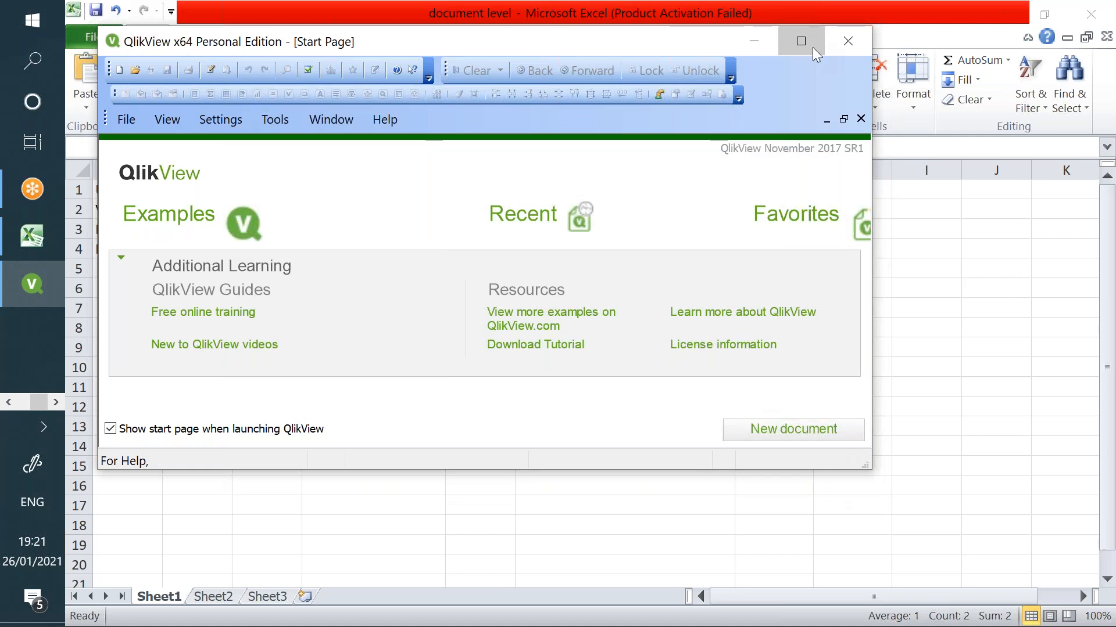
click(802, 42)
text(raji)
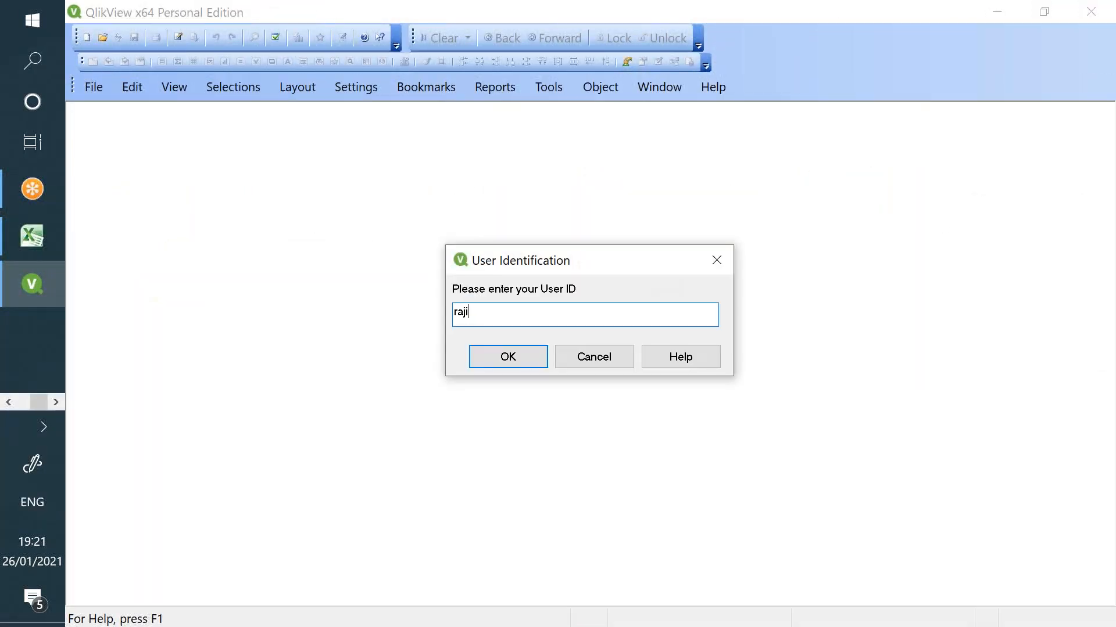
key(Return)
text(***)
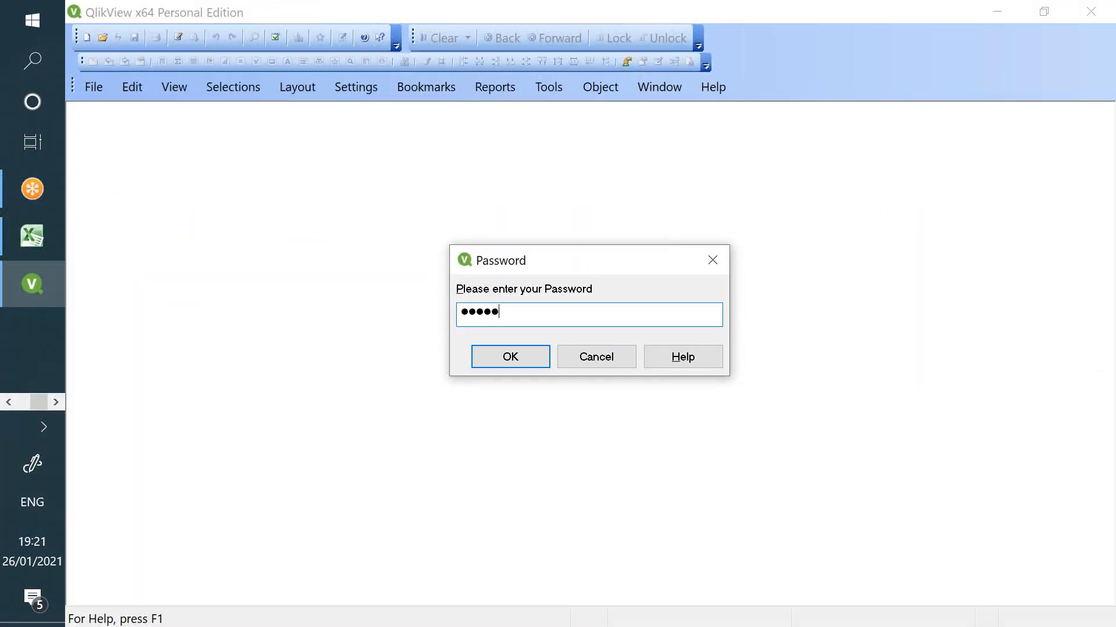
text(**)
key(Return)
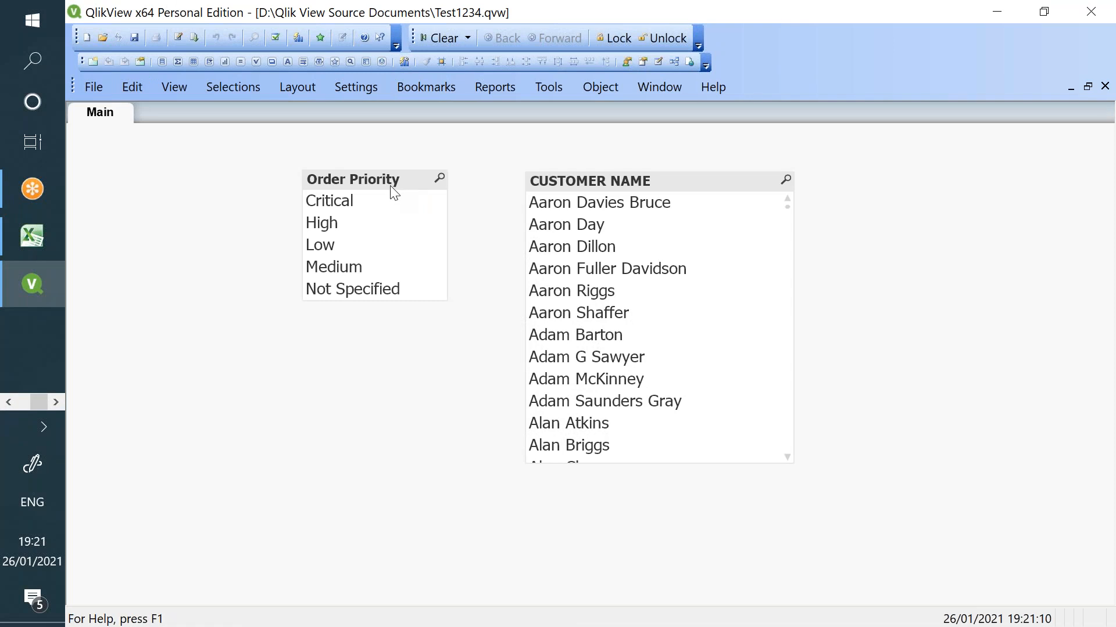
- Open the load script editor, then bring the Excel user-flag workbook to the front
right_click(395, 192)
click(178, 38)
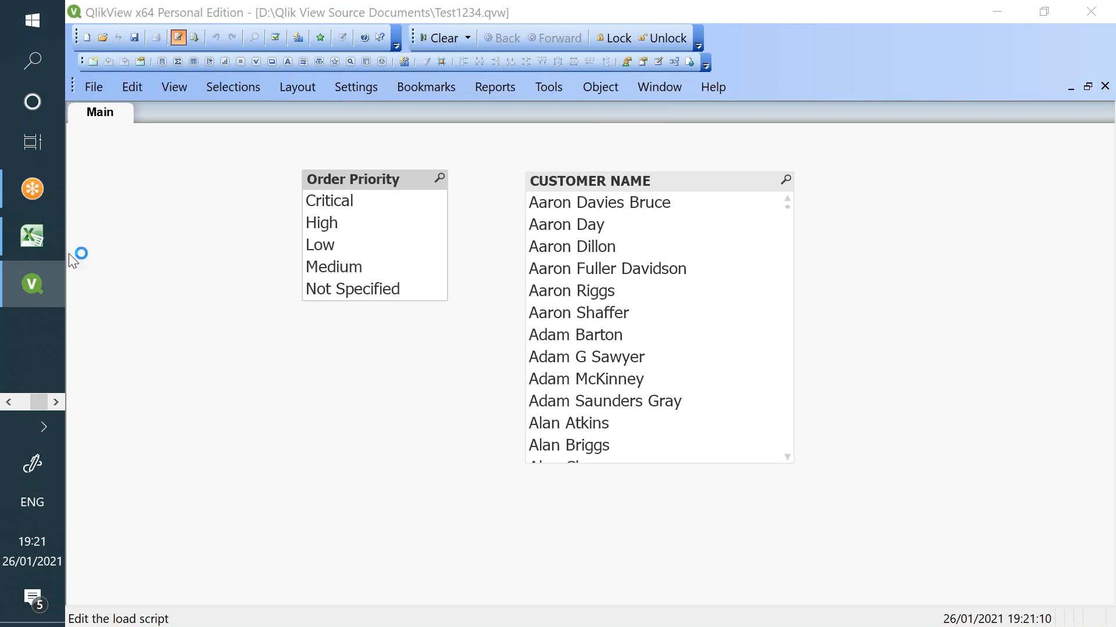
click(32, 236)
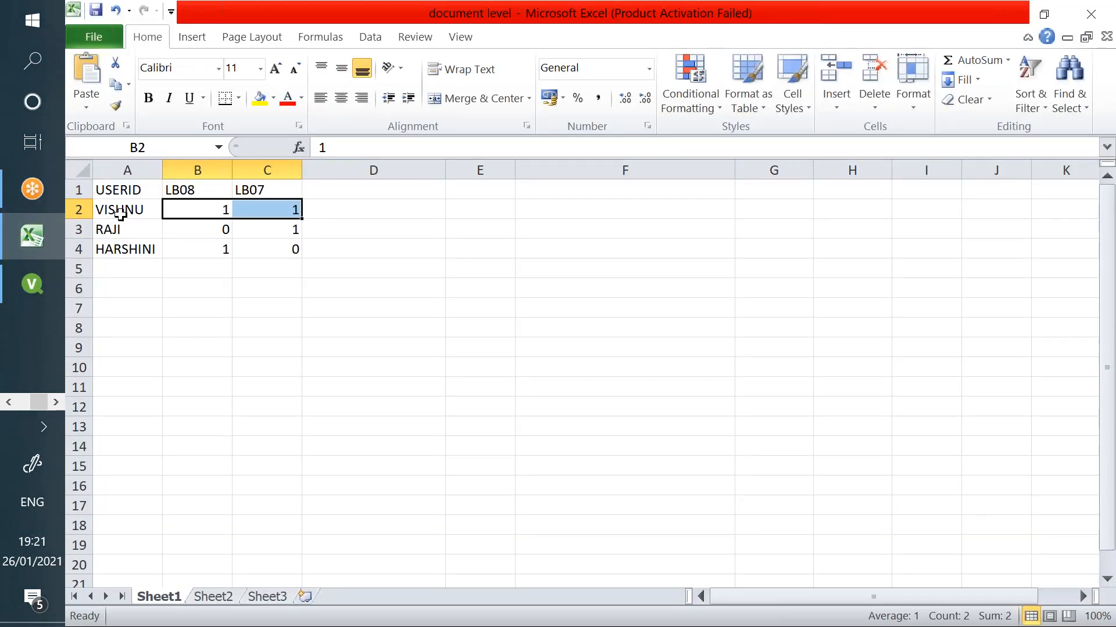
- Review the access table's user IDs and the USERID, LB08 and LB07 fields in the script
click(47, 239)
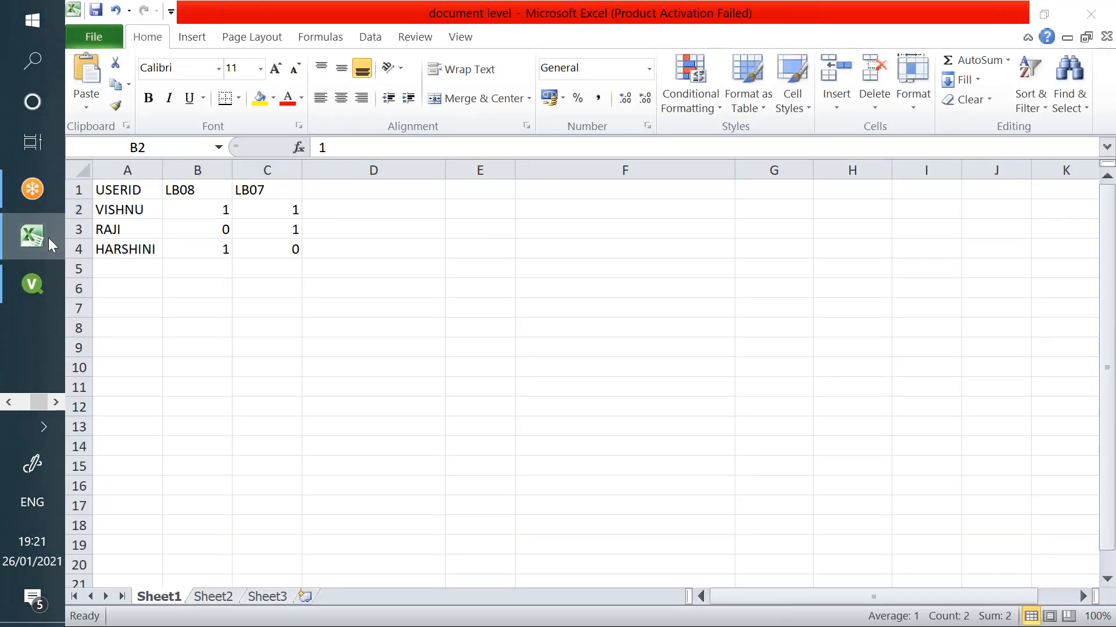
scroll(131, 187, down, 2)
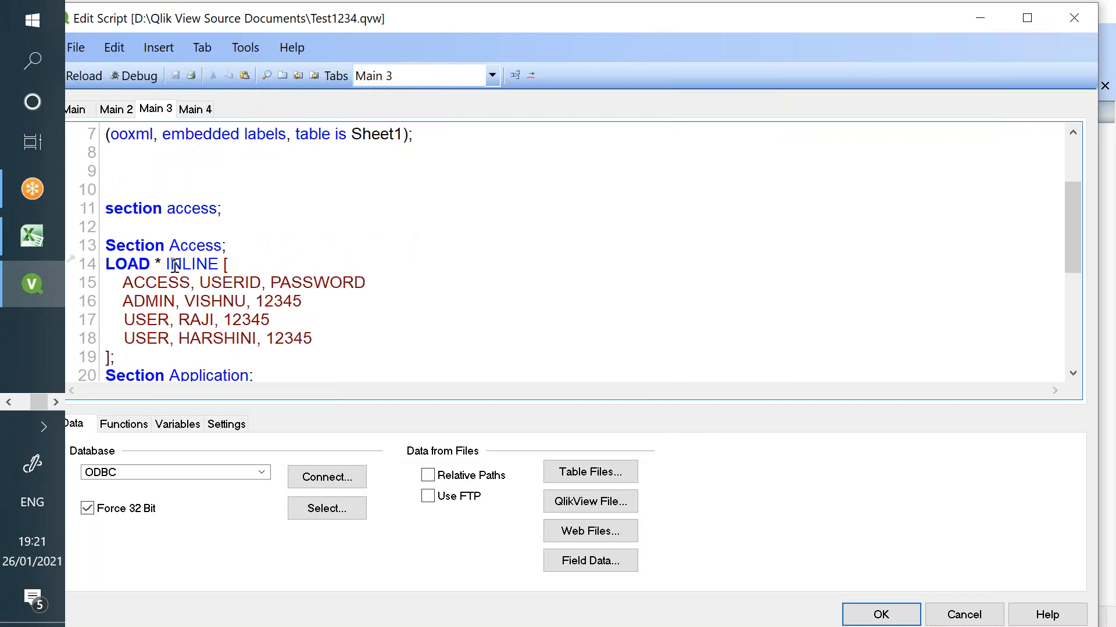
double_click(202, 303)
click(190, 320)
double_click(199, 340)
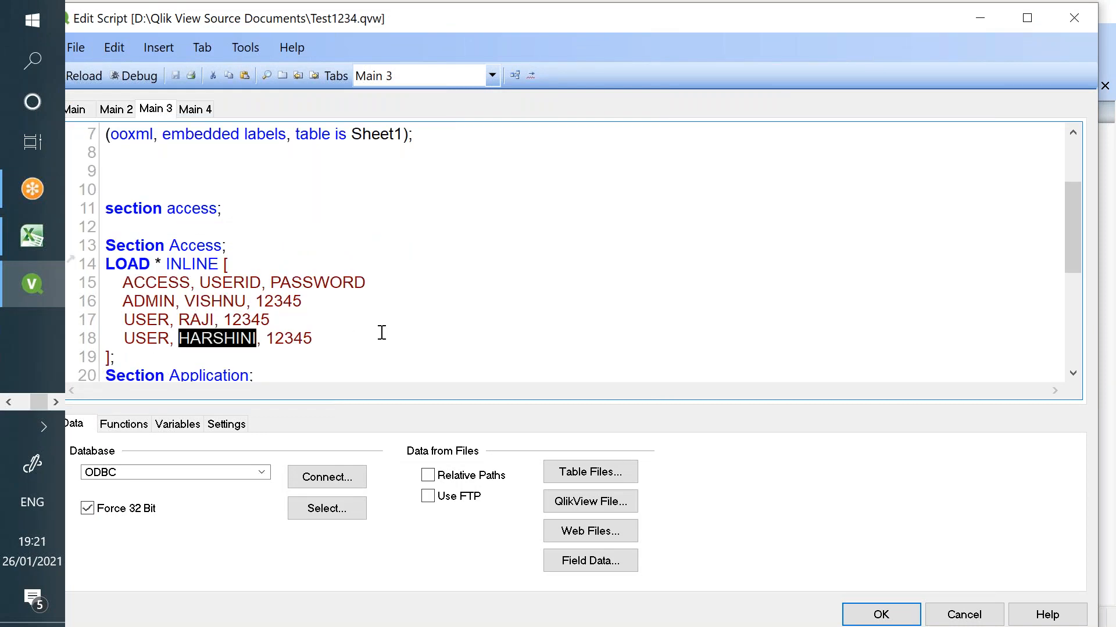
scroll(382, 333, up, 2)
double_click(205, 153)
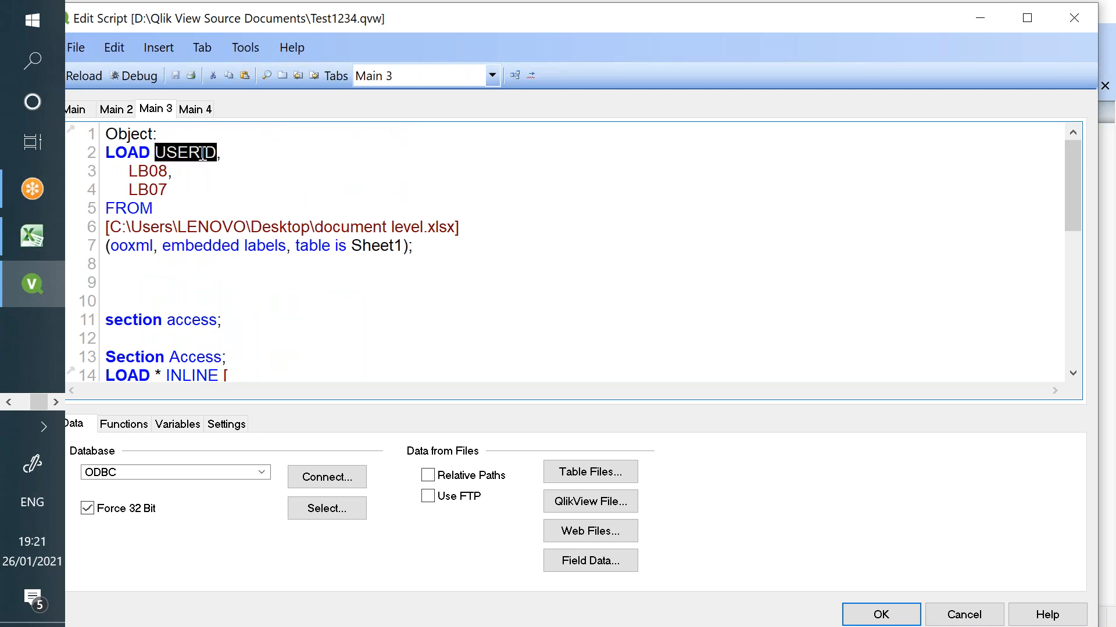
double_click(150, 173)
double_click(150, 191)
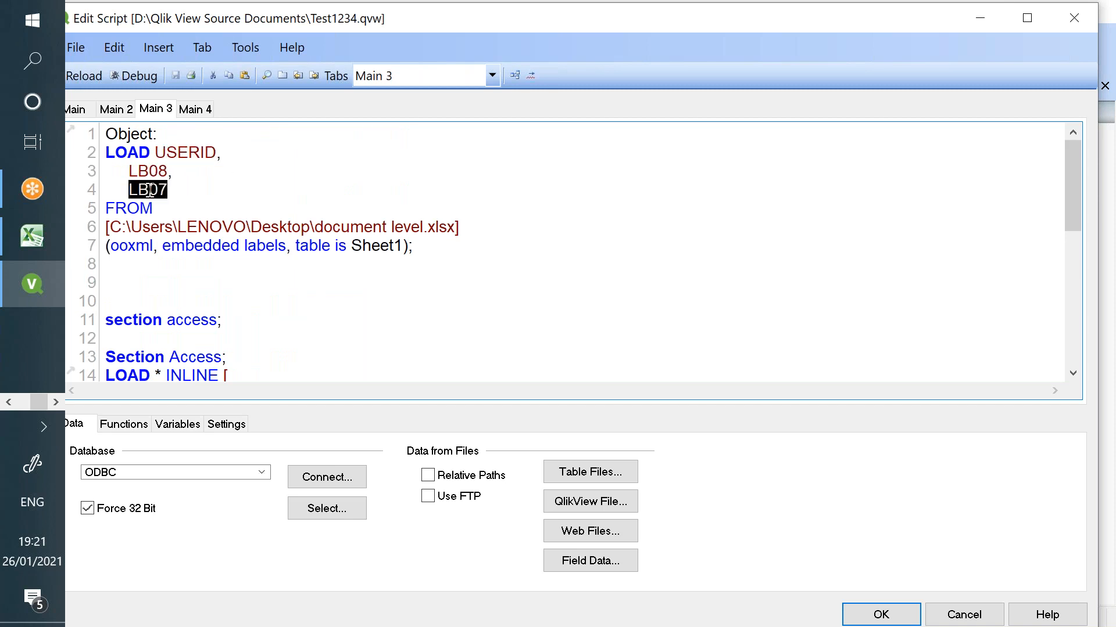
- Delete the duplicate 'section Application;' and lowercase 'section access;' lines
scroll(302, 240, down, 2)
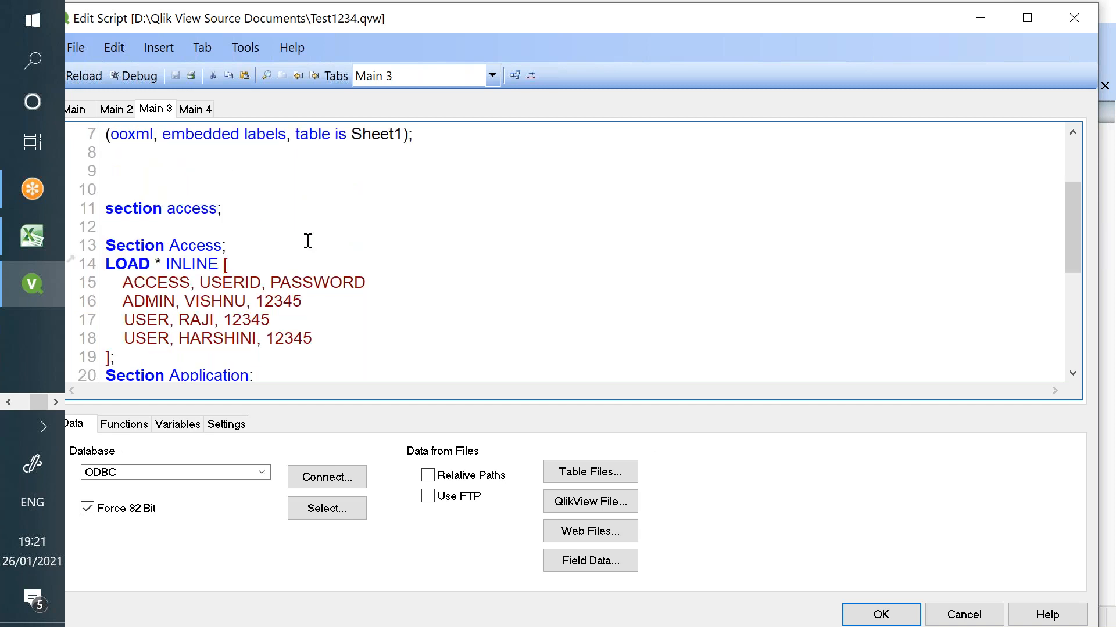
scroll(306, 236, down, 4)
scroll(303, 235, up, 3)
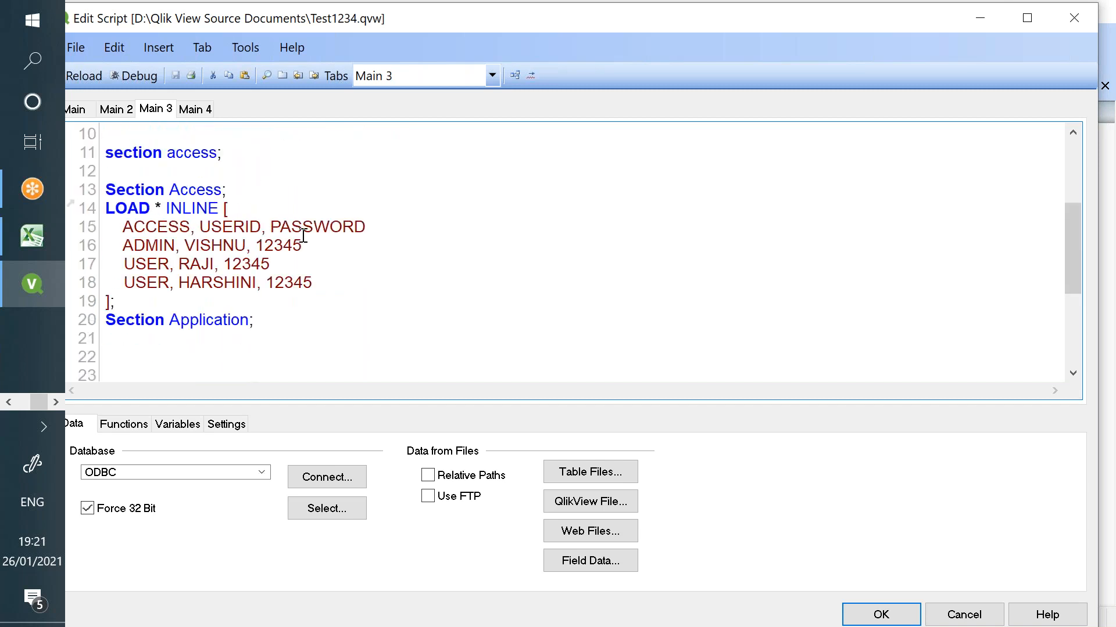
scroll(303, 235, down, 2)
drag(307, 337, 150, 259)
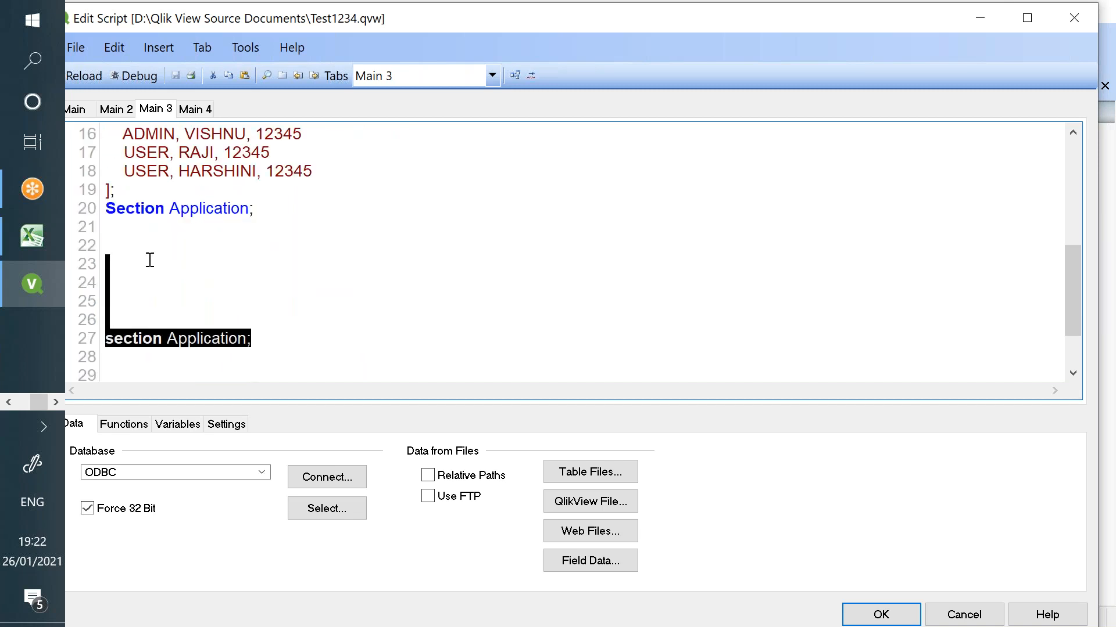
key(Delete)
scroll(157, 244, up, 5)
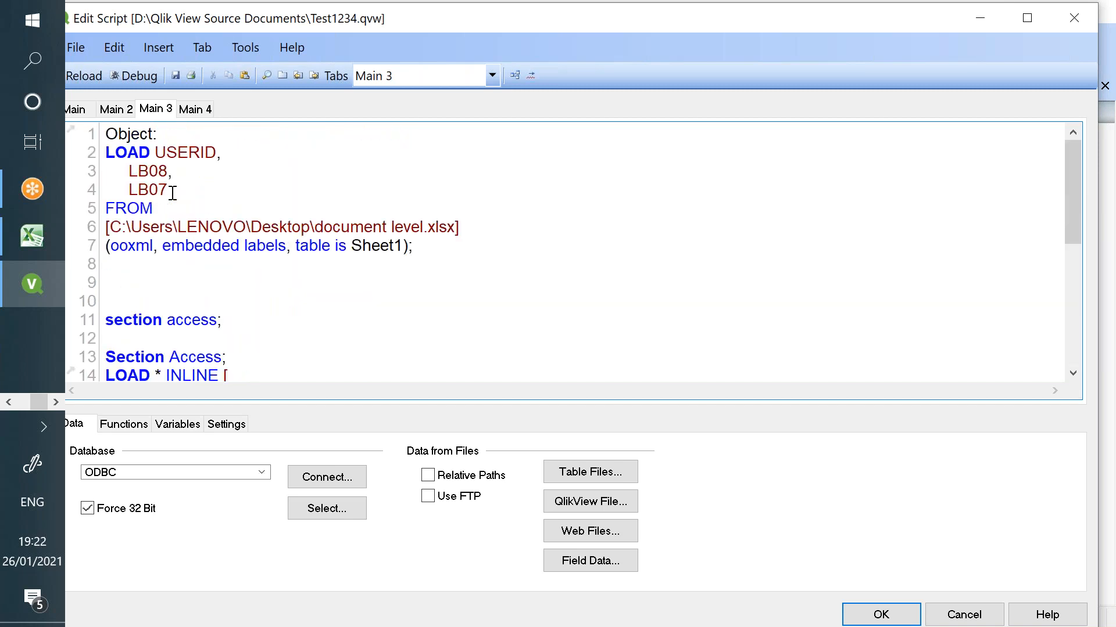
scroll(176, 218, down, 1)
drag(233, 271, 115, 244)
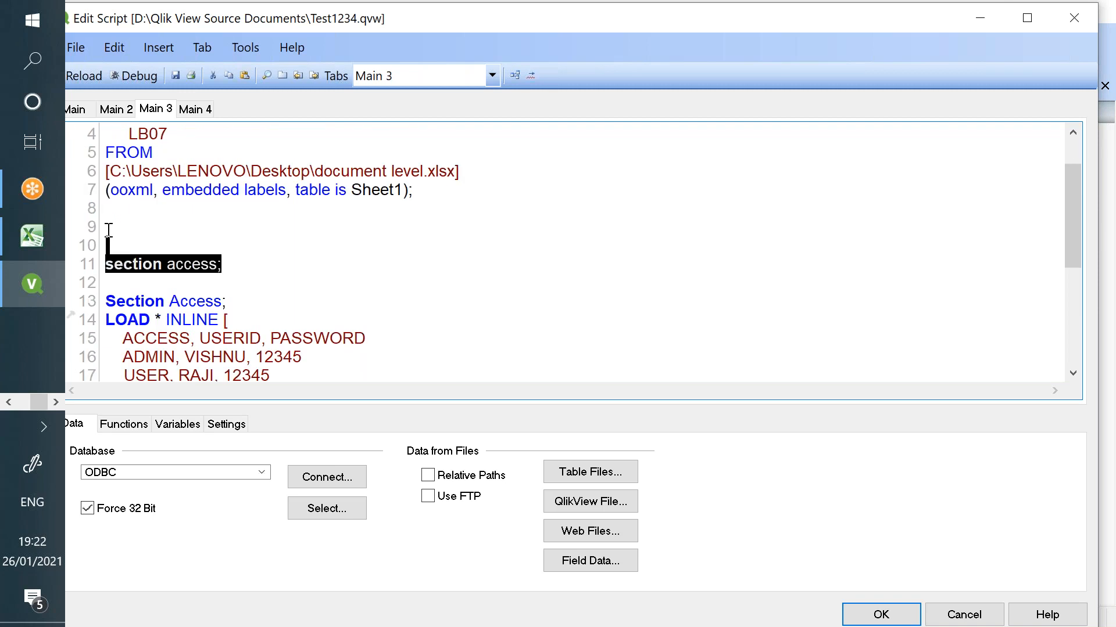
key(Delete)
key(Delete)
- Save the edited Test1234 document
scroll(167, 227, down, 1)
scroll(179, 241, up, 1)
scroll(180, 241, up, 2)
click(175, 75)
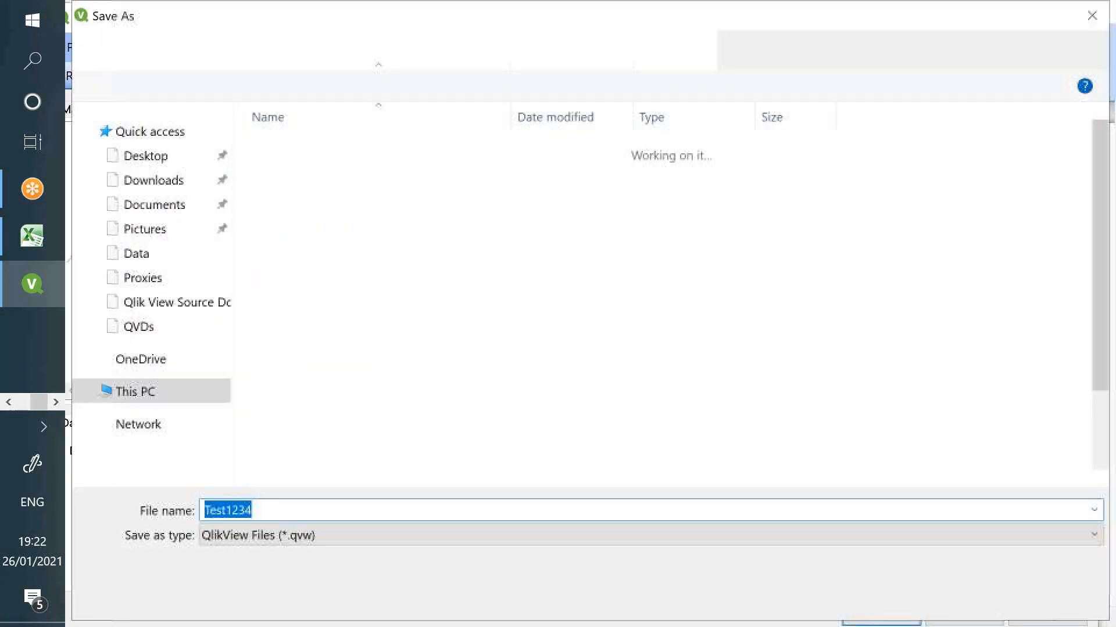
- Overwrite Test1234.qvw, reload the data with the edited script, and save again
click(968, 599)
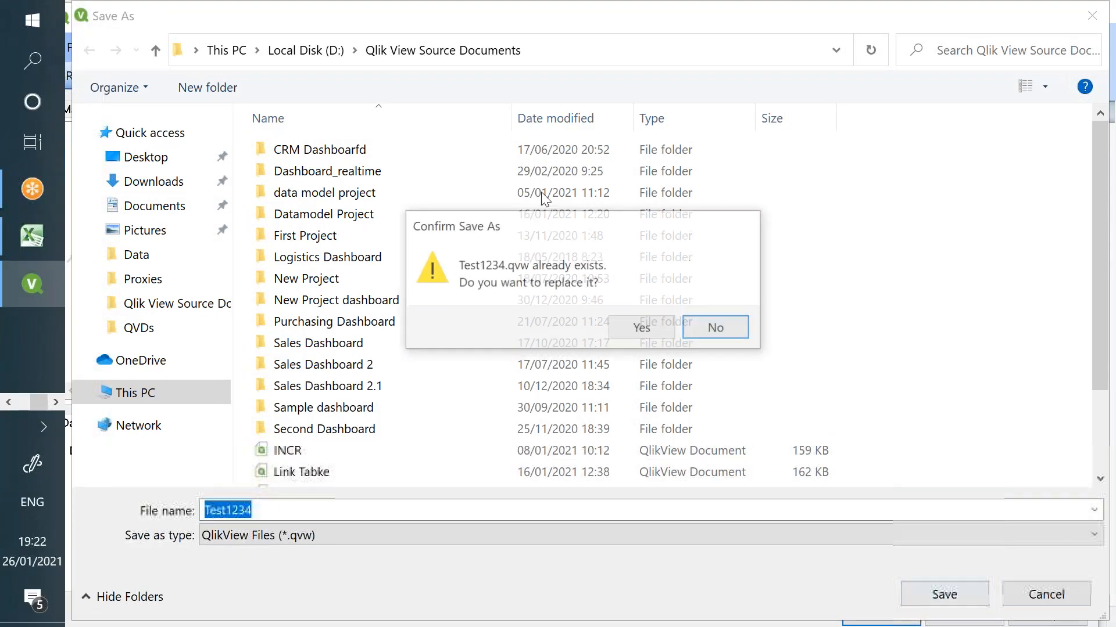
click(642, 333)
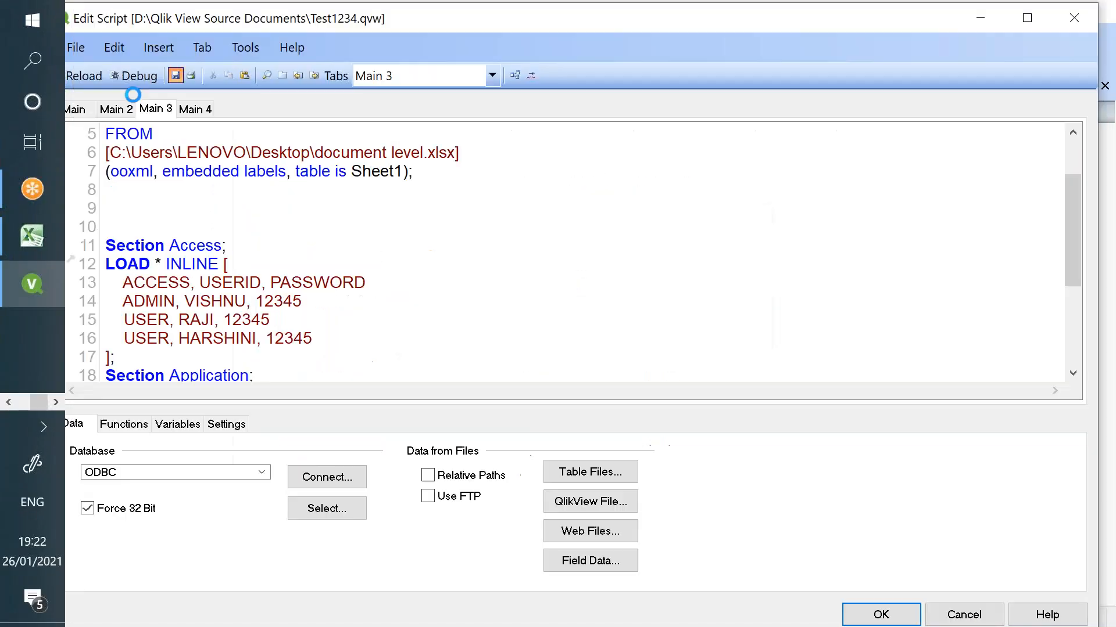
click(94, 79)
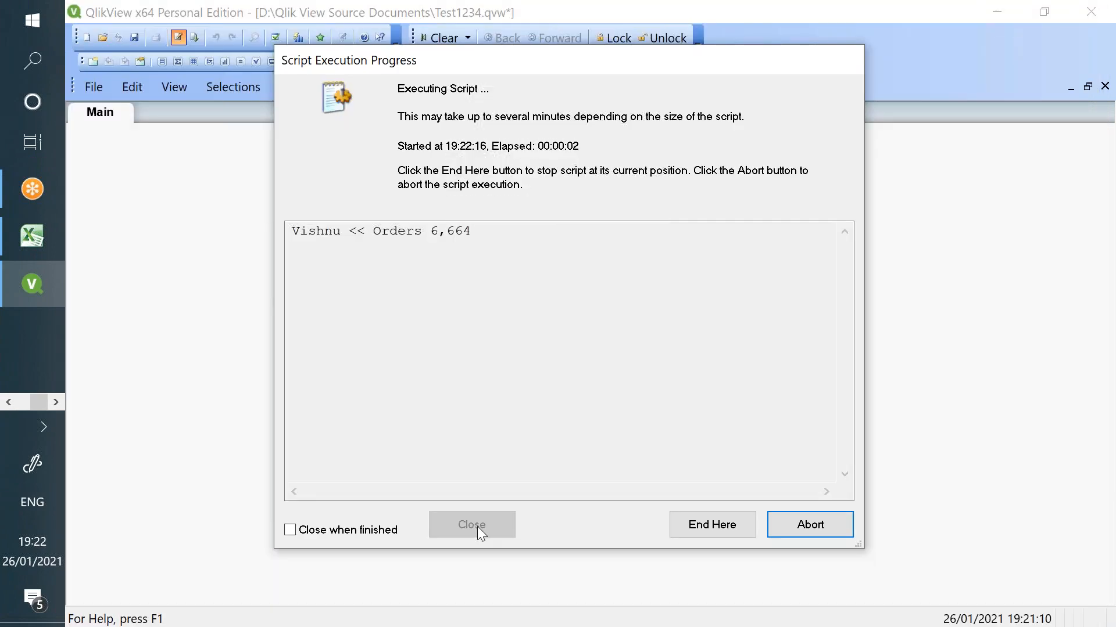
click(477, 527)
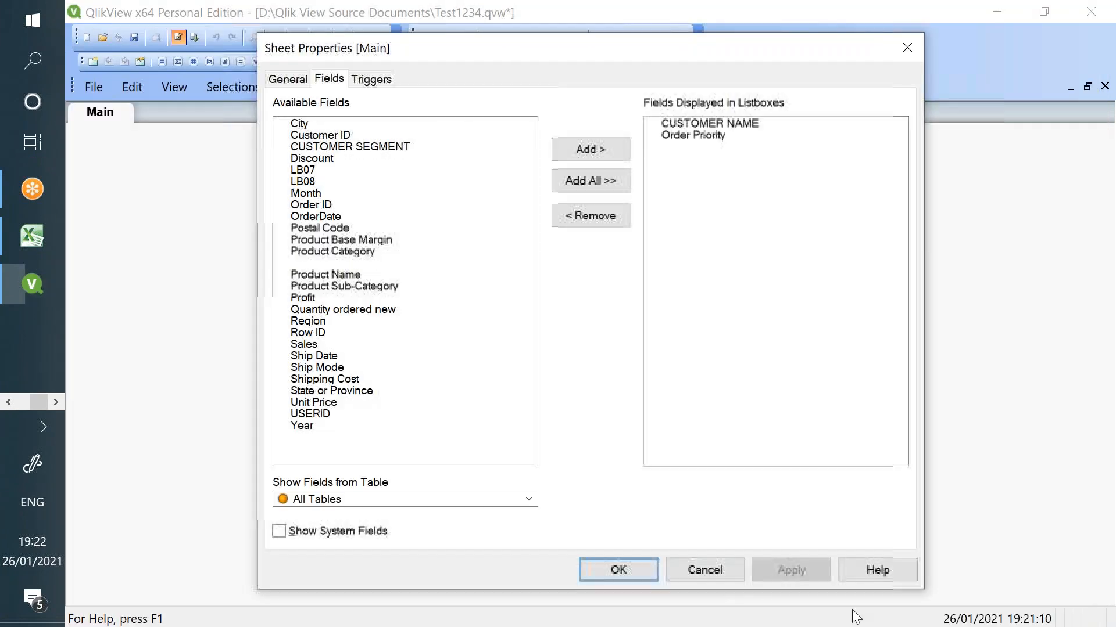
click(640, 569)
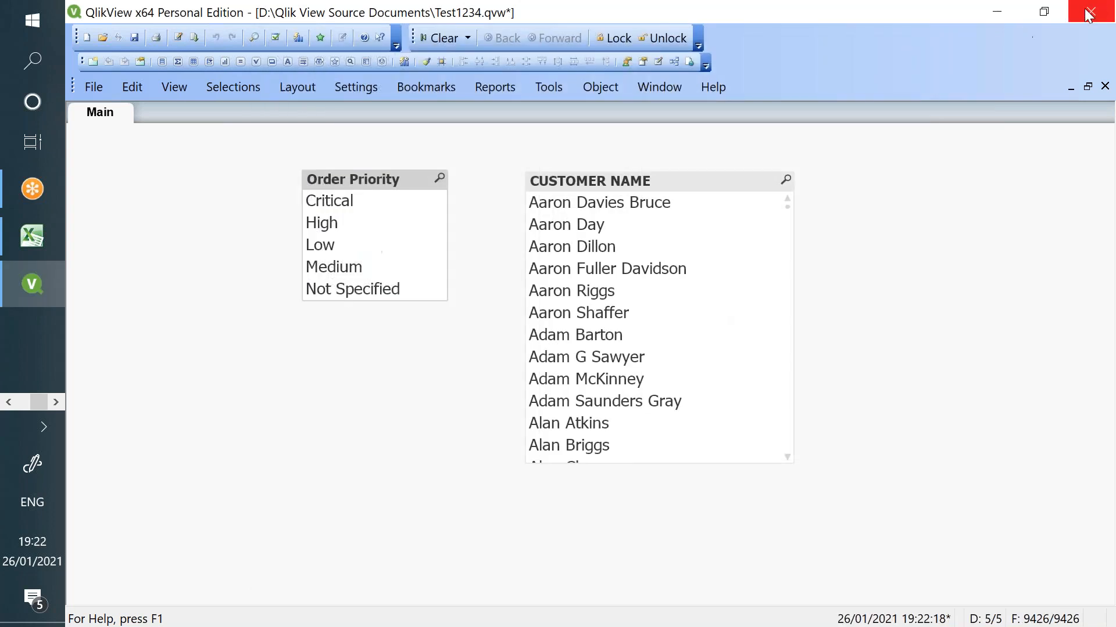
click(134, 37)
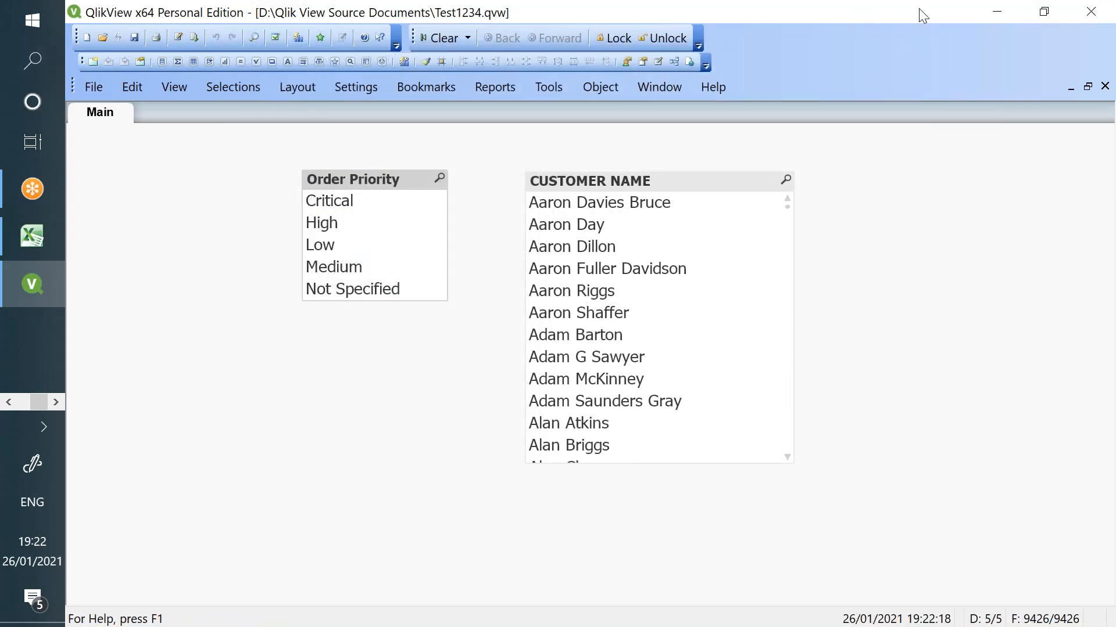
- Restart QlikView 12, log in with the restricted user ID and password, and view the script
click(1073, 16)
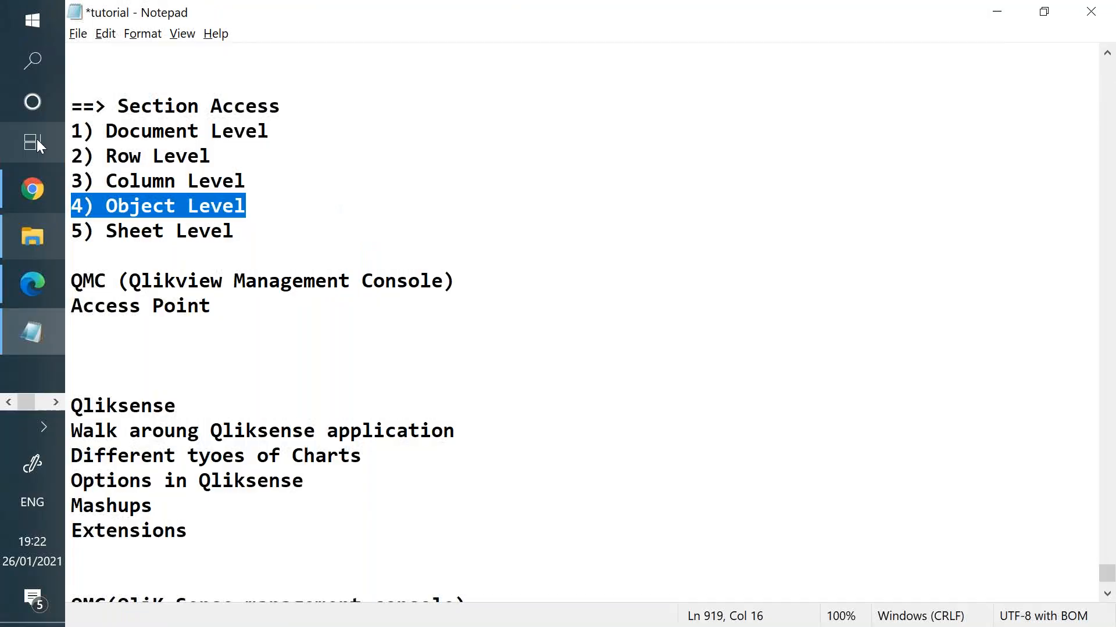
click(24, 72)
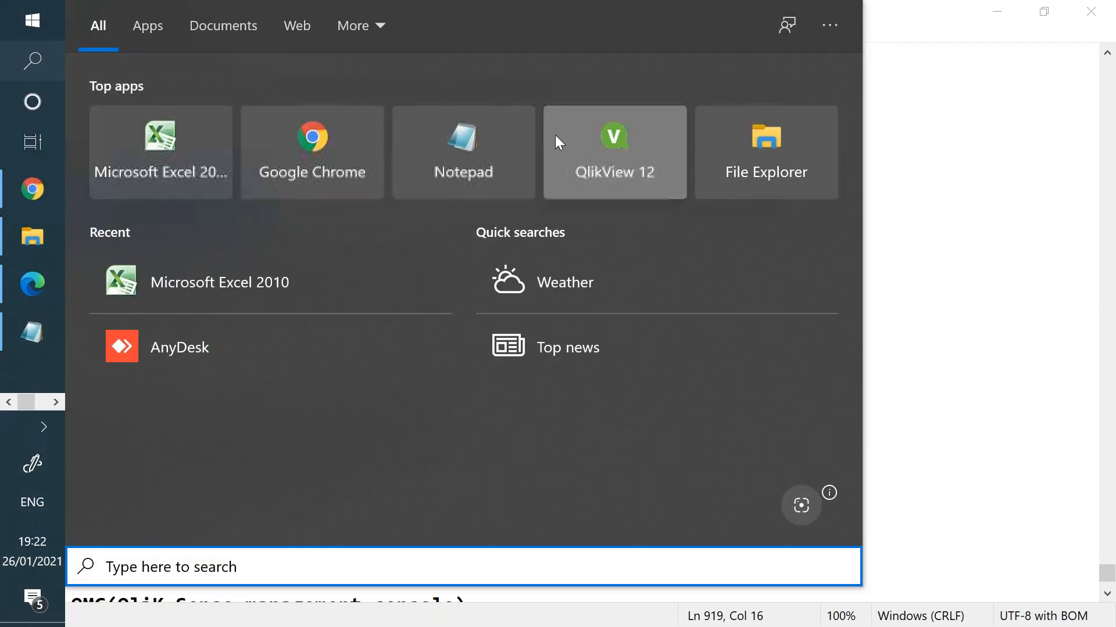
click(555, 135)
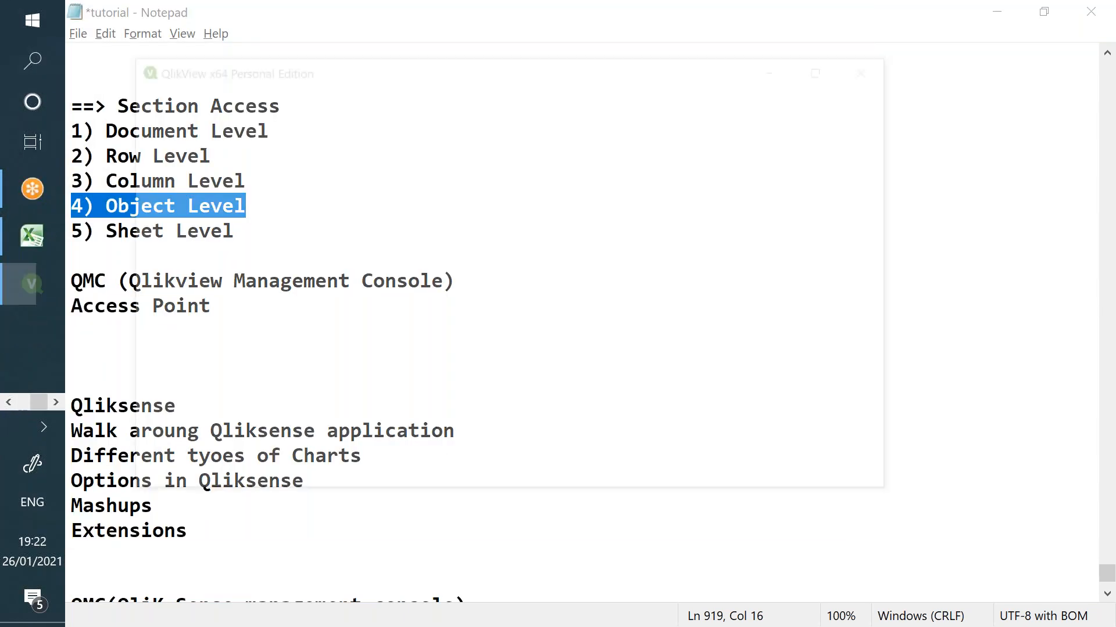
click(827, 134)
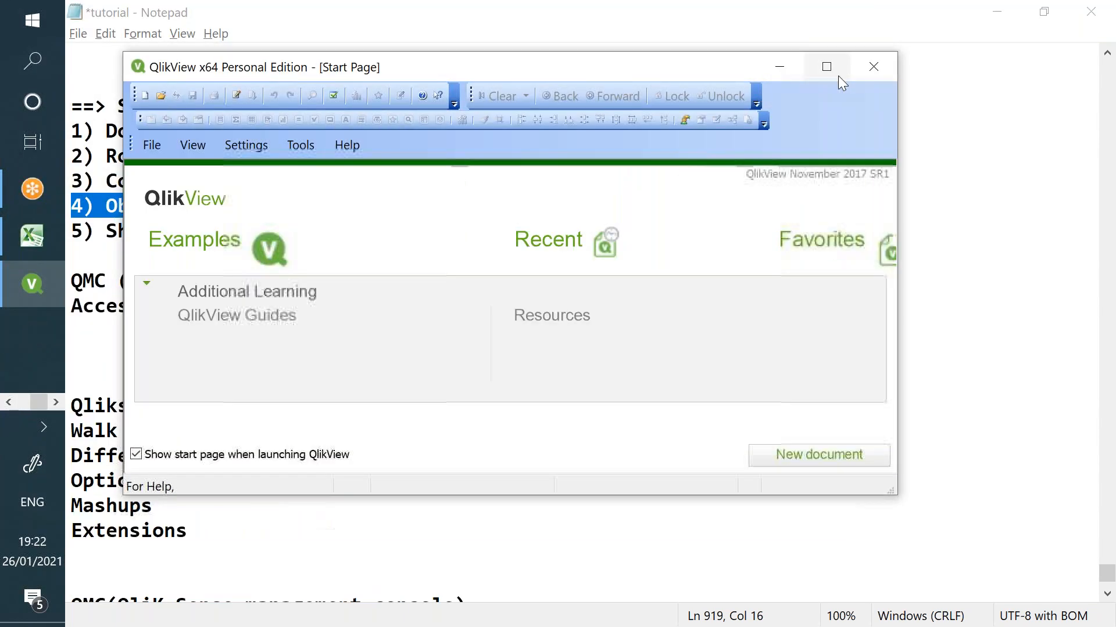
click(836, 75)
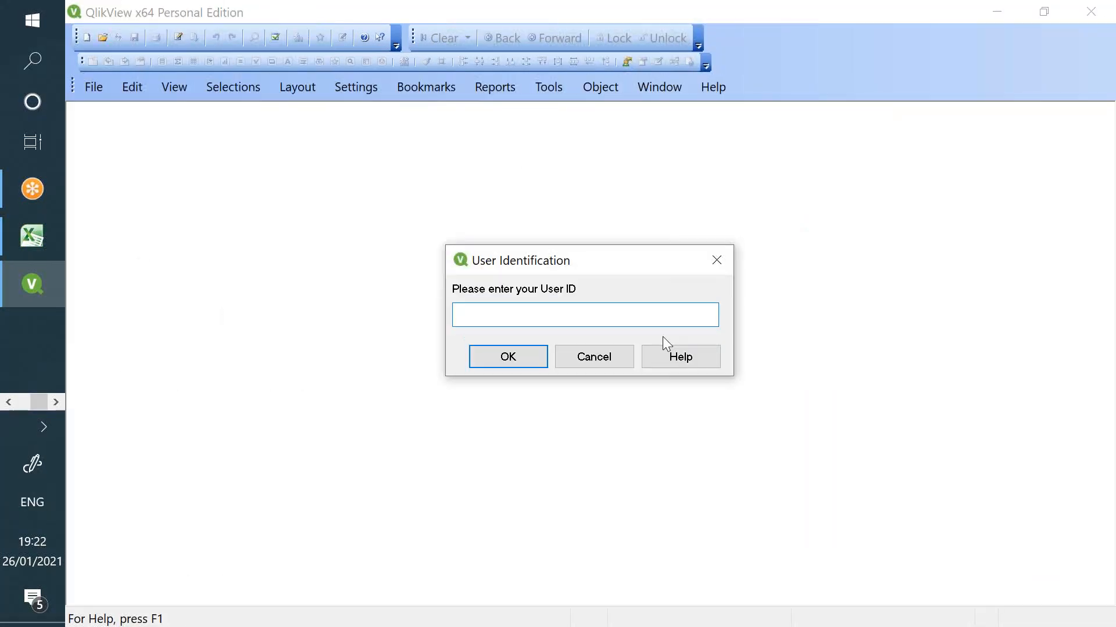
key(Return)
text(ra)
key(Return)
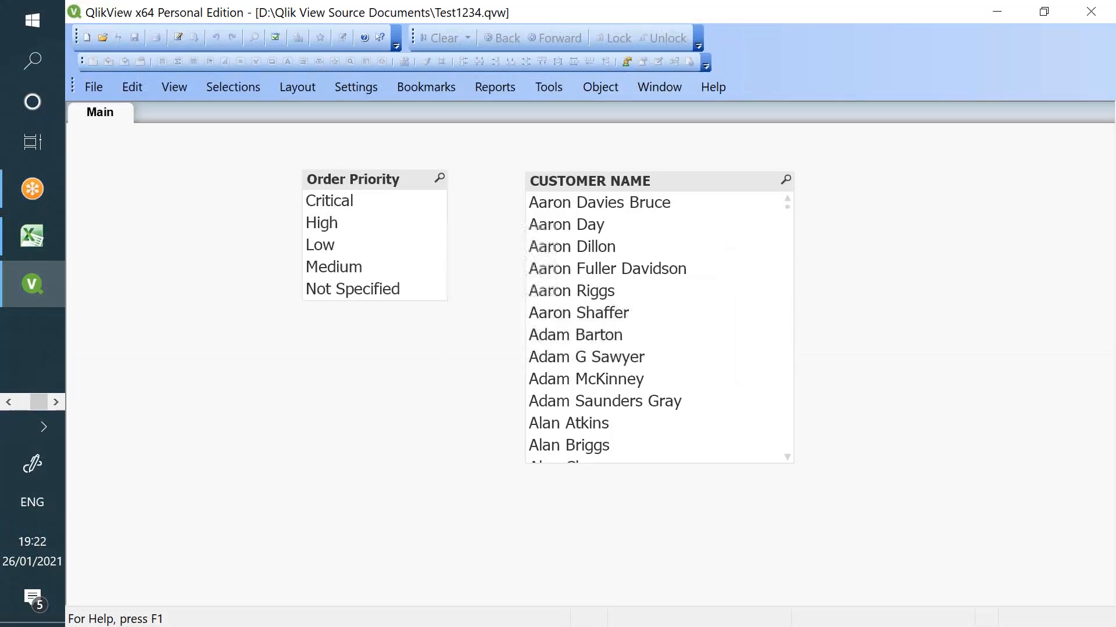
click(178, 37)
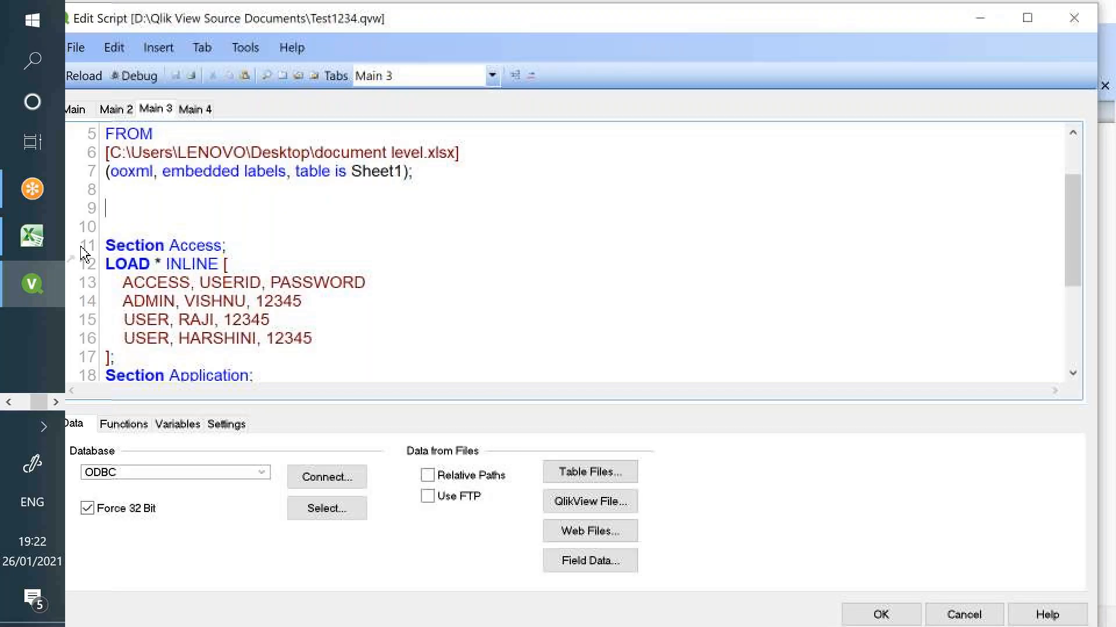
- Review the Excel user-flag table A1:C4 and each user's row
click(37, 246)
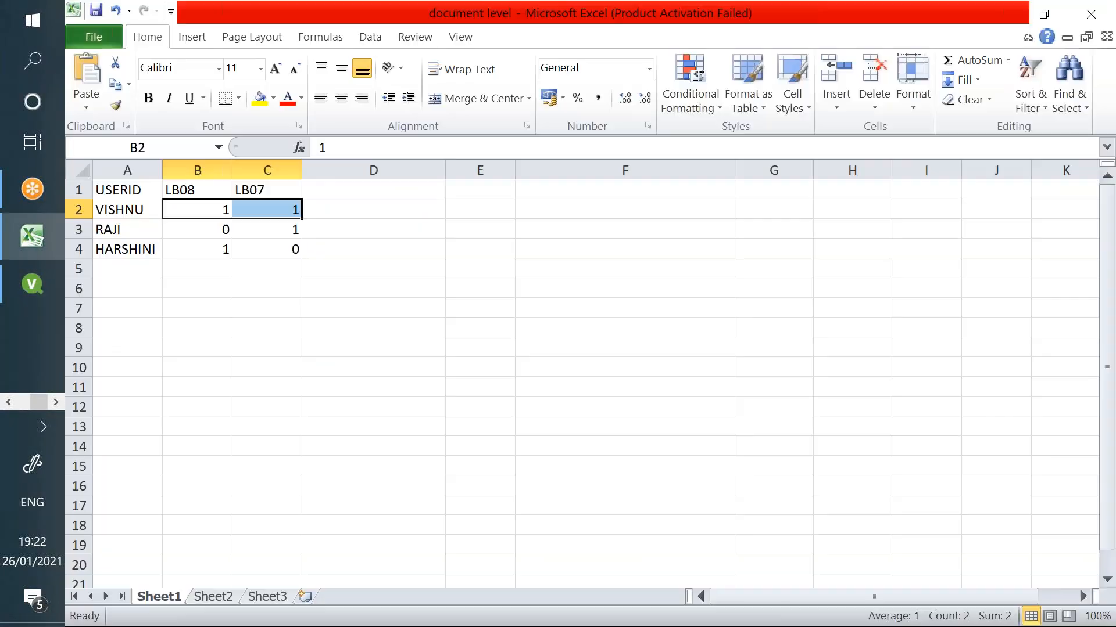
drag(117, 187, 291, 251)
click(155, 269)
click(115, 210)
click(124, 231)
click(129, 249)
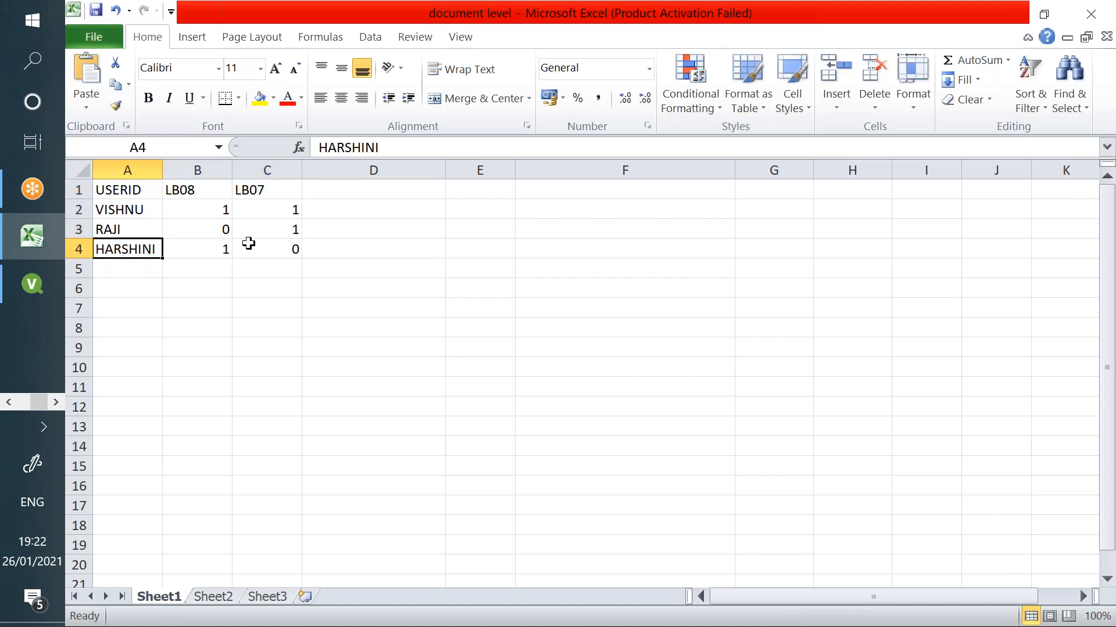
- Return to QlikView's Main sheet with the script editor closed, at the CUSTOMER NAME list box
click(43, 285)
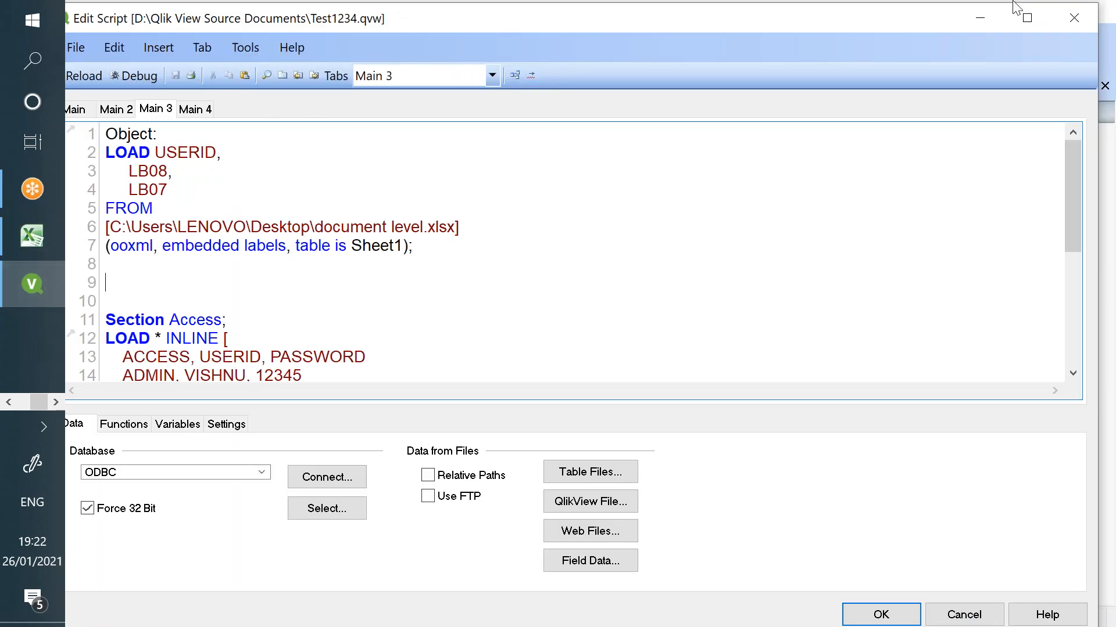
click(1052, 17)
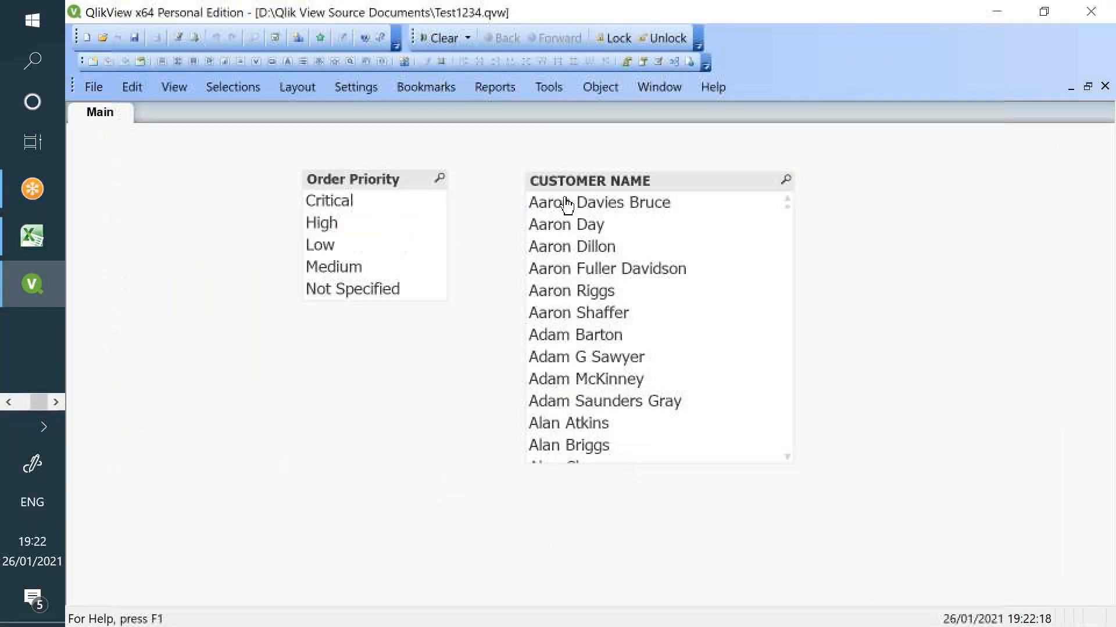
right_click(574, 204)
- Change the CUSTOMER NAME show condition to LB07 >0, removing the If wrapper
key(alt+Return)
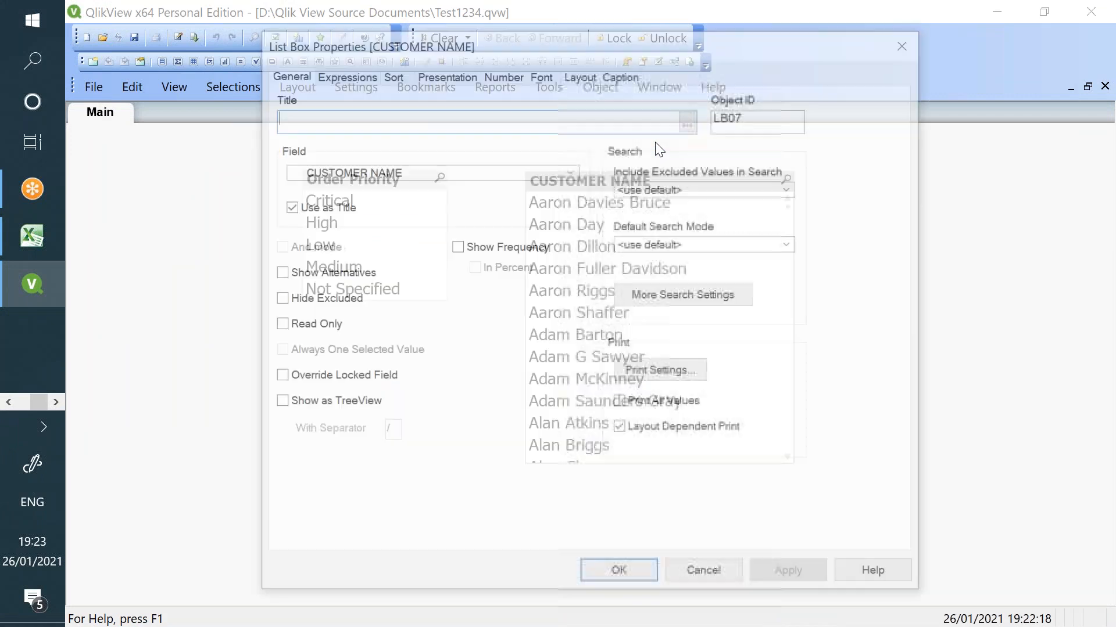
click(348, 73)
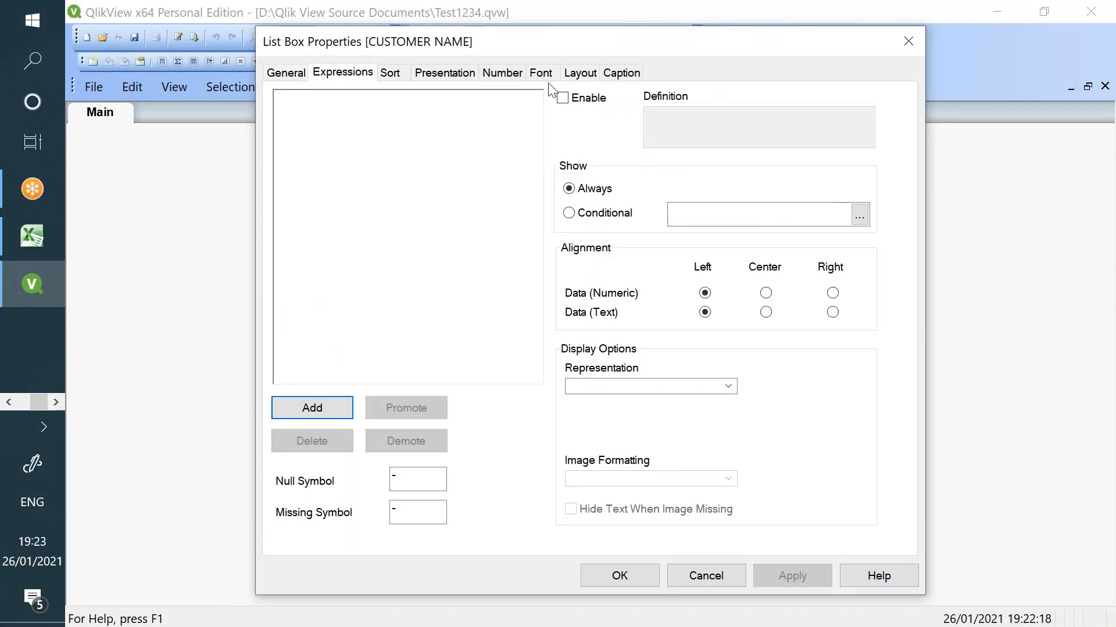
click(579, 74)
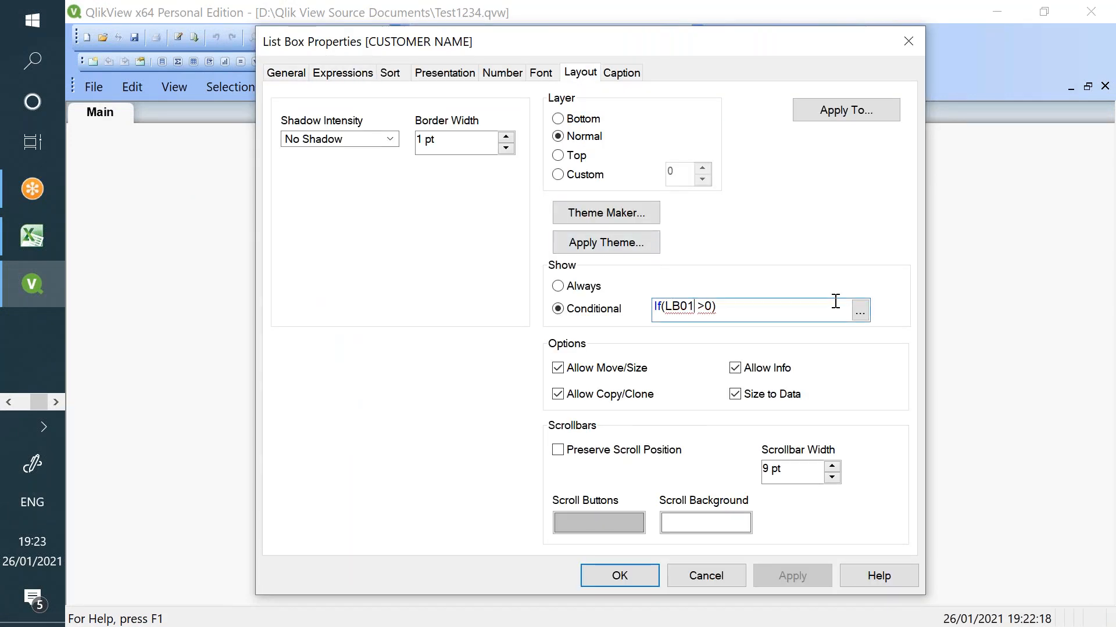
key(BackSpace)
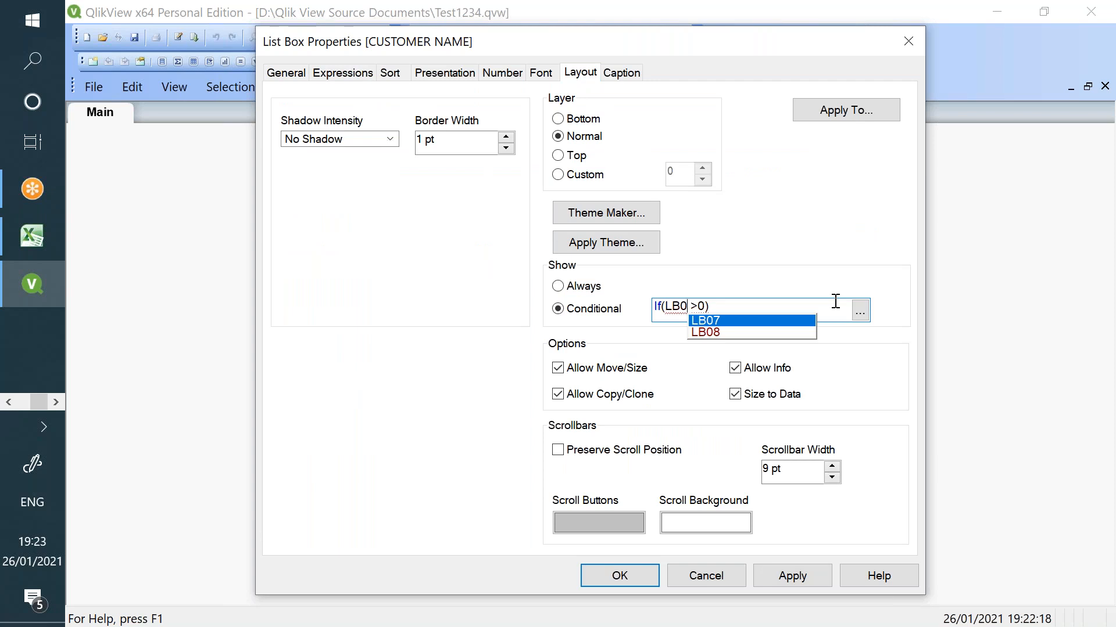
text(7)
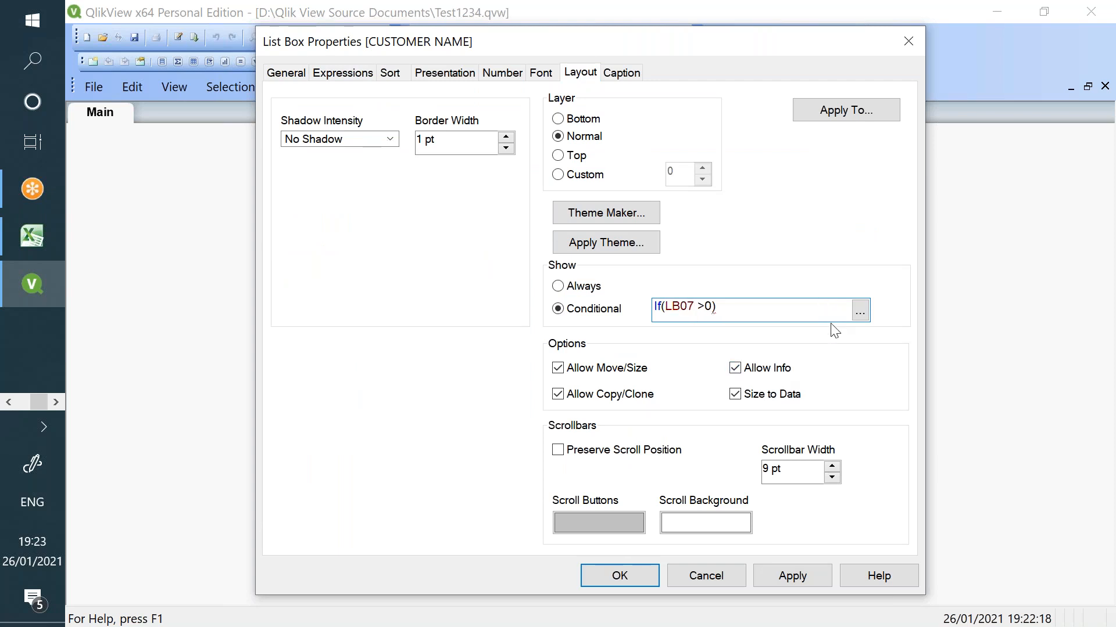
click(861, 313)
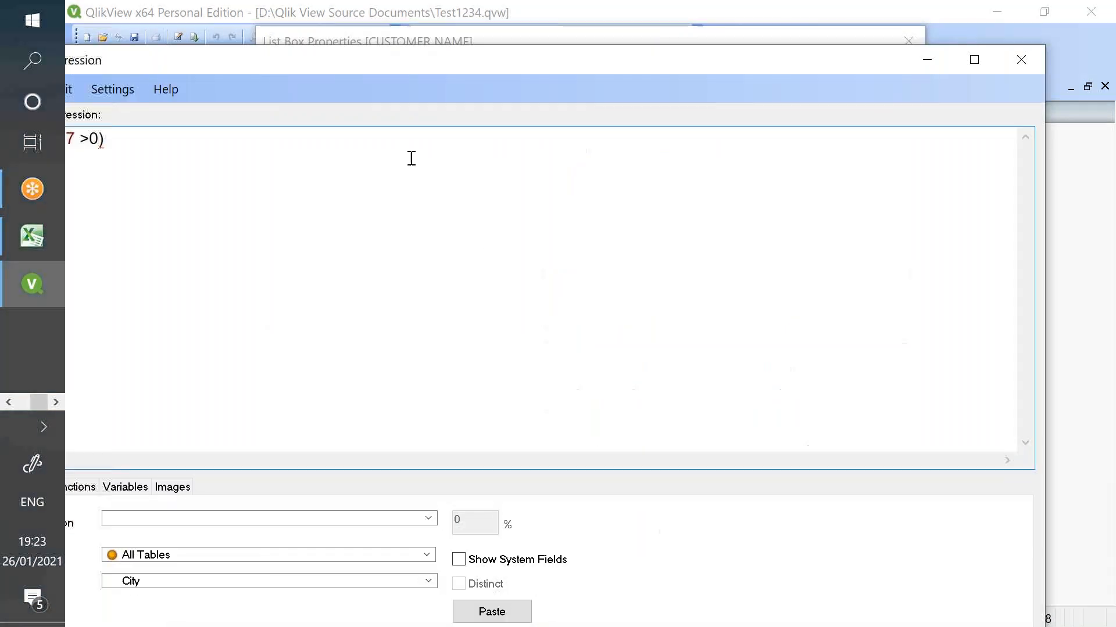
drag(363, 65, 520, 37)
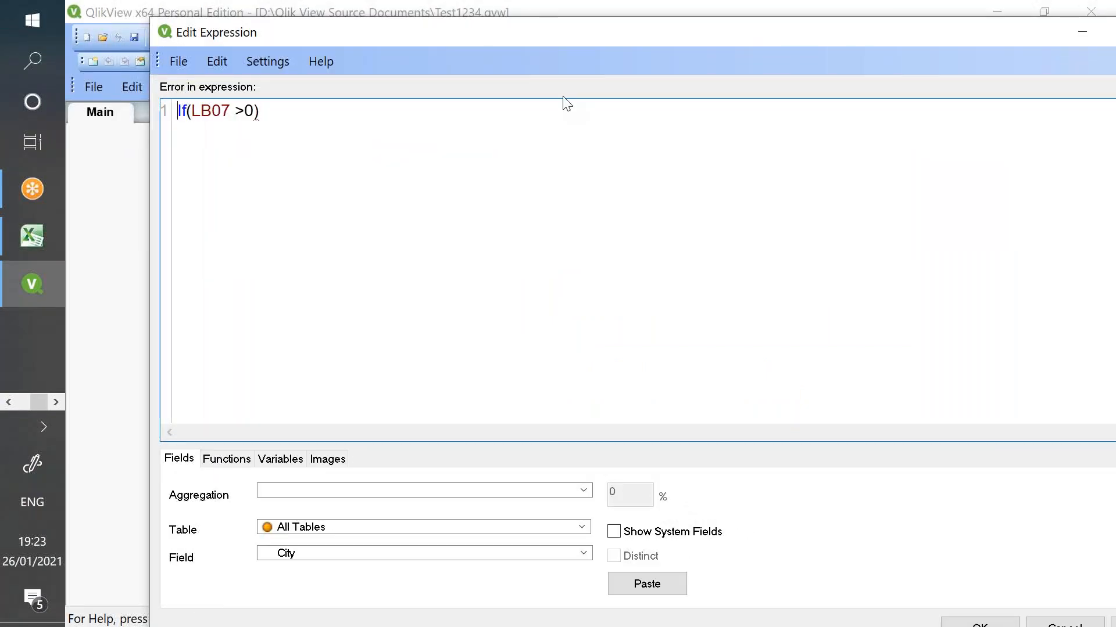
key(Delete)
key(Delete)
key(Delete)
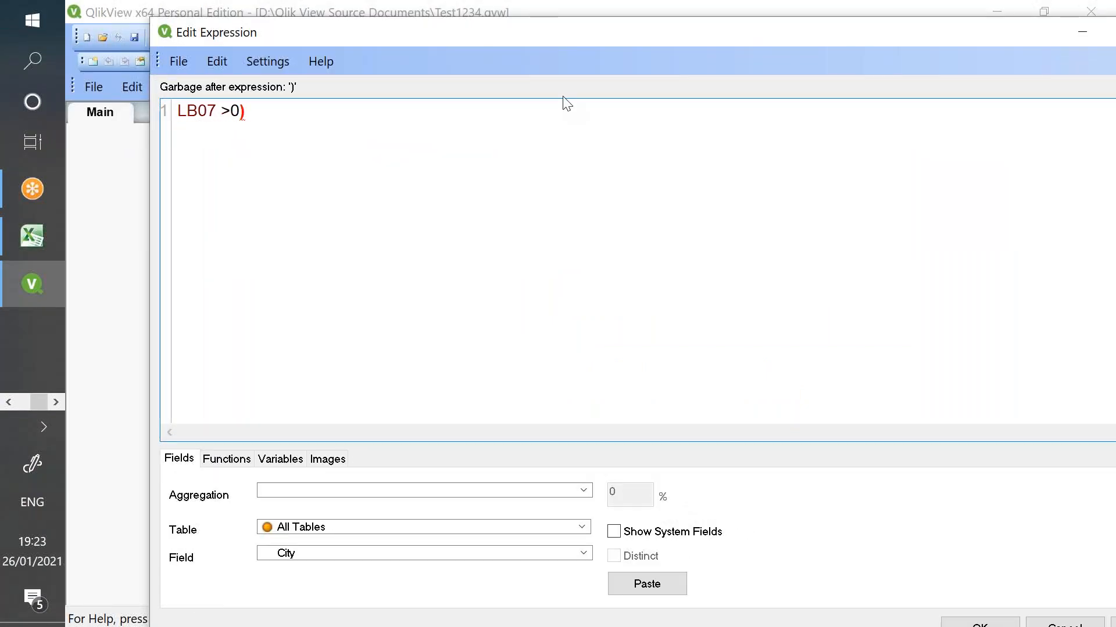
click(343, 113)
key(BackSpace)
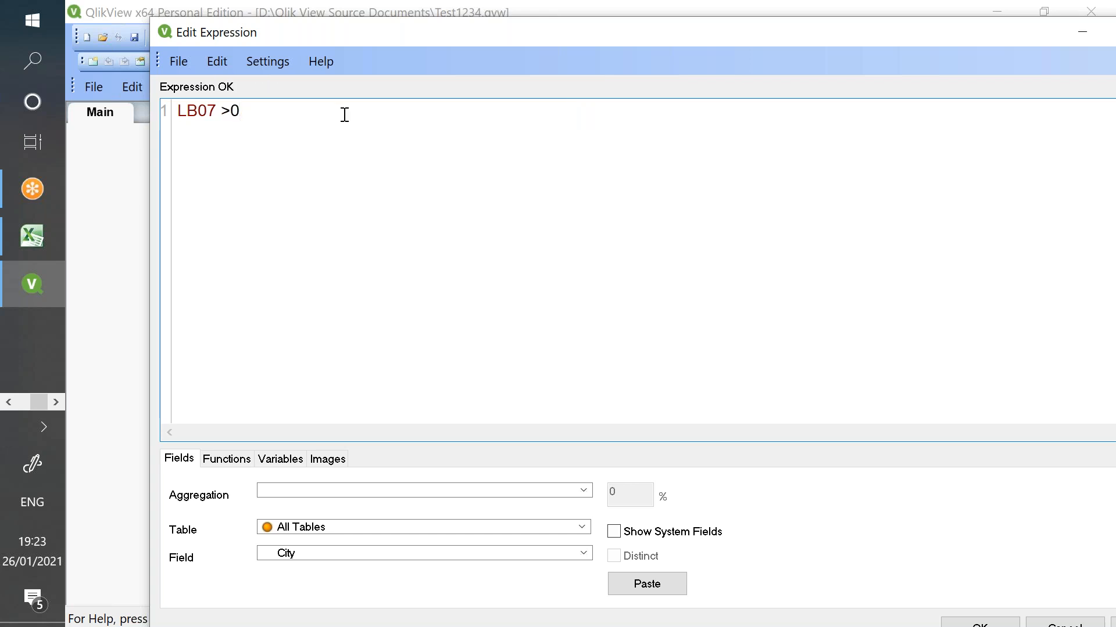
double_click(771, 38)
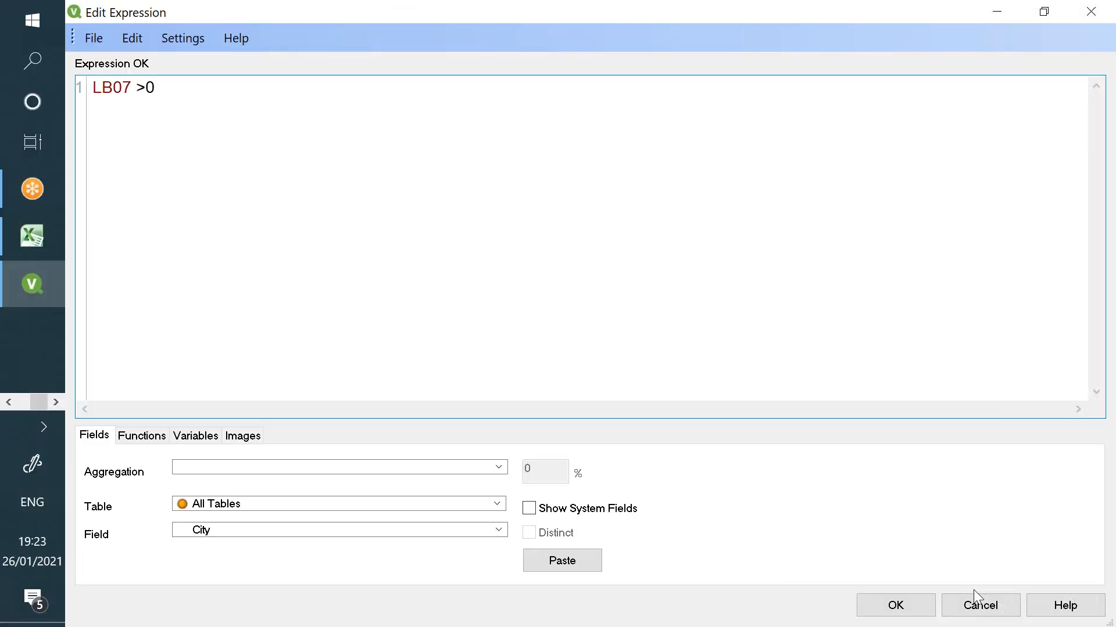
click(908, 605)
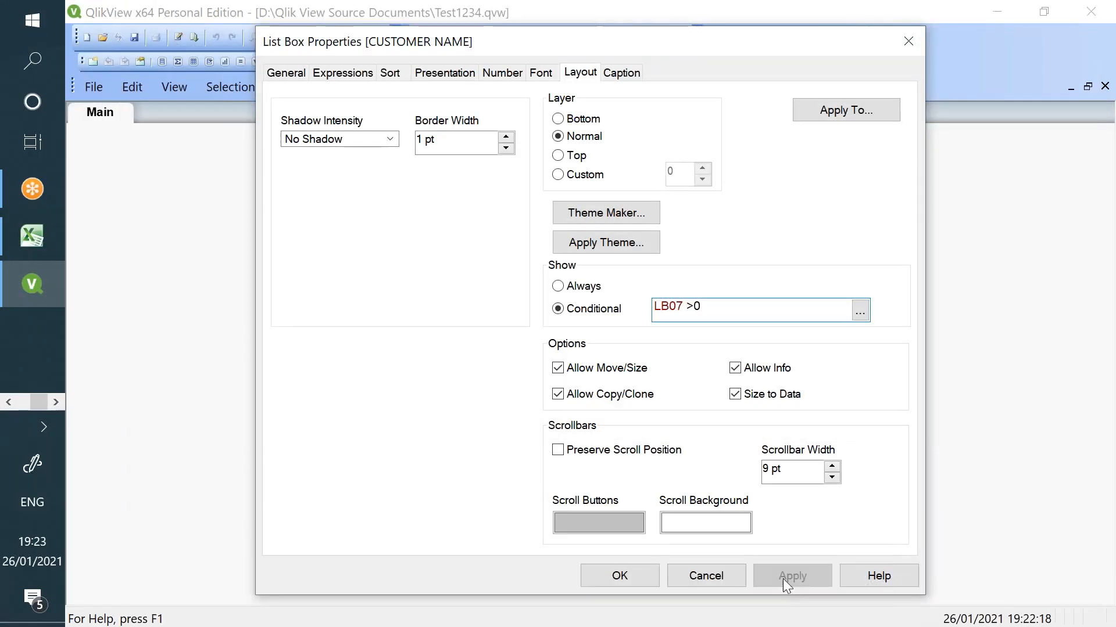
click(643, 573)
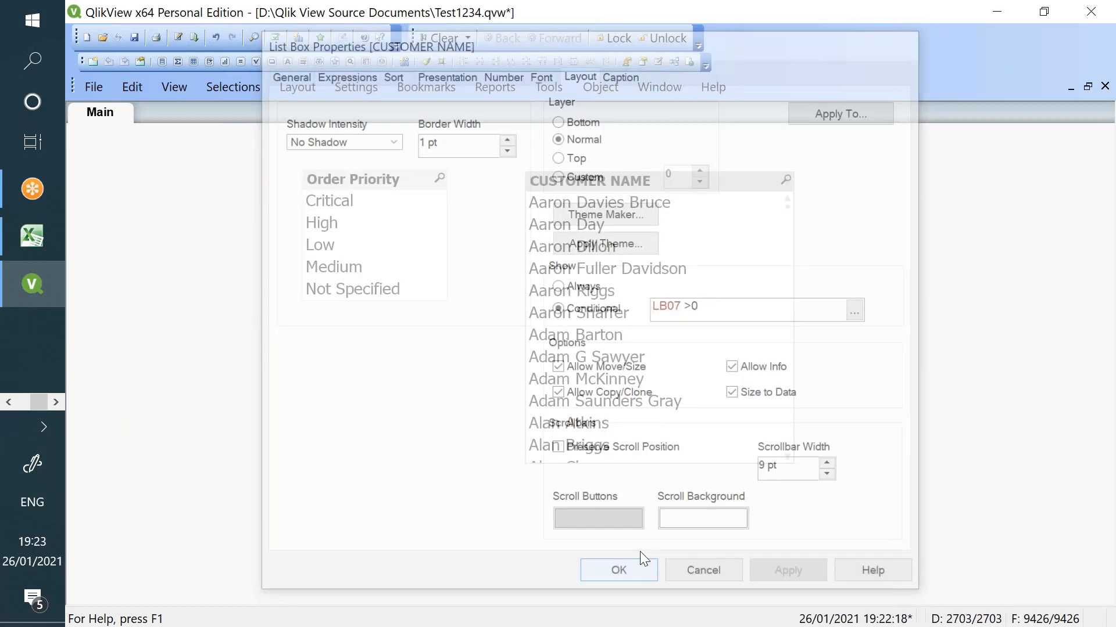
- Change the Order Priority show condition to LB08 >0 and reload the document
right_click(398, 176)
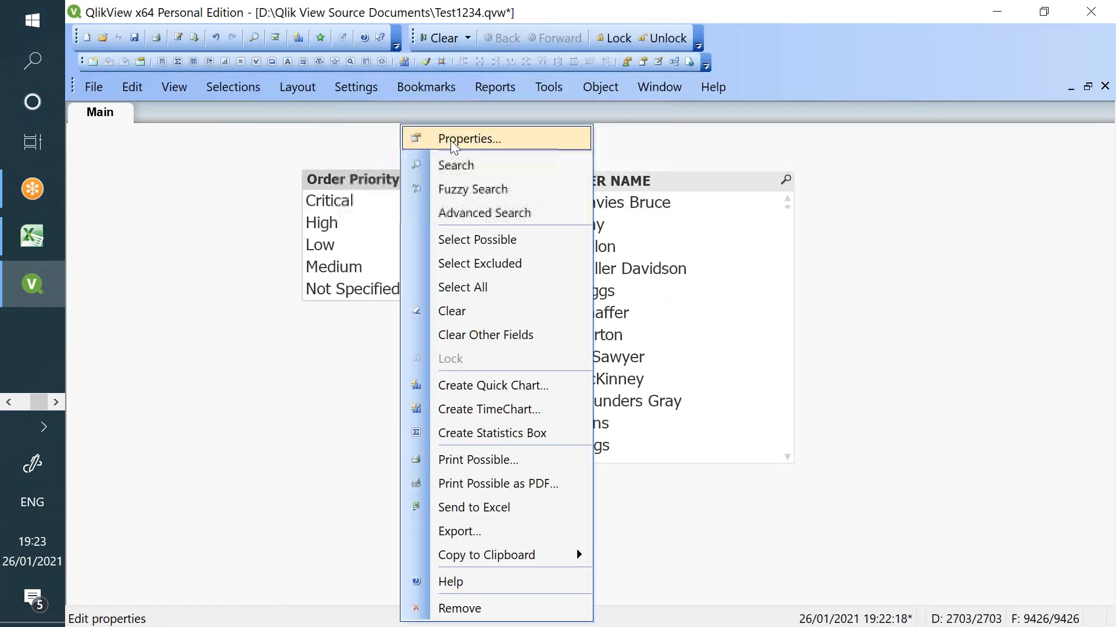
click(450, 140)
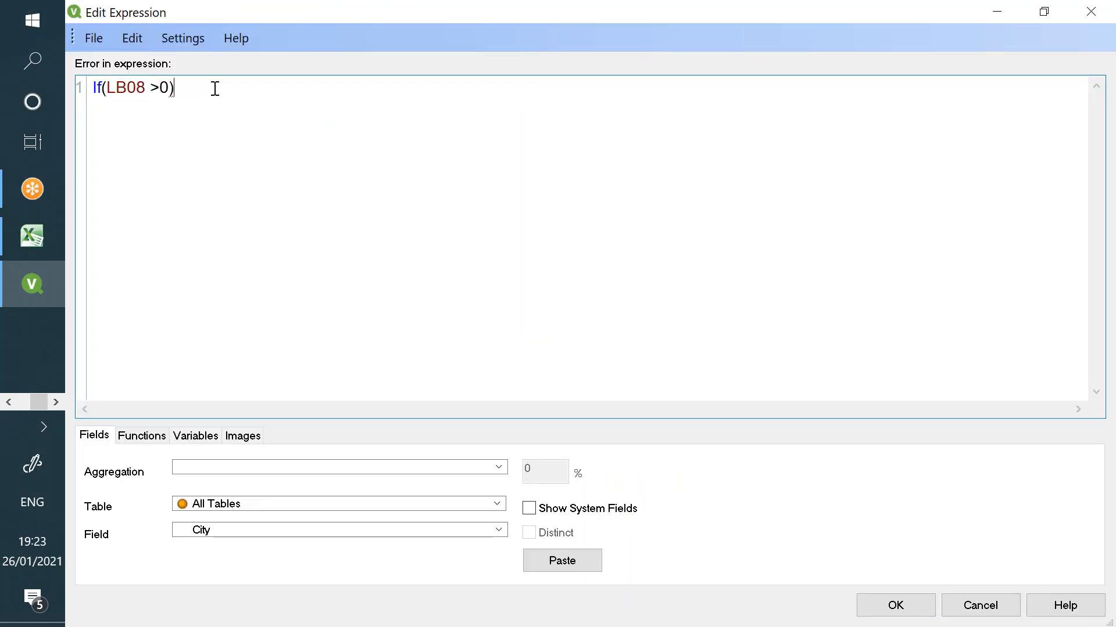
key(Left)
key(Left)
key(Left)
key(BackSpace)
key(BackSpace)
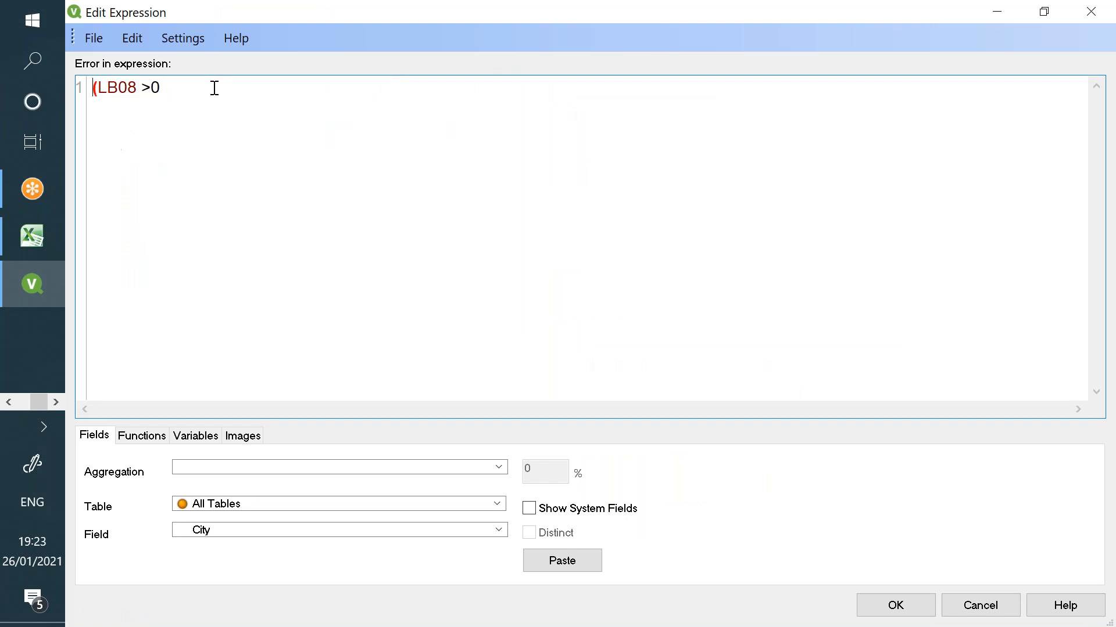
key(Delete)
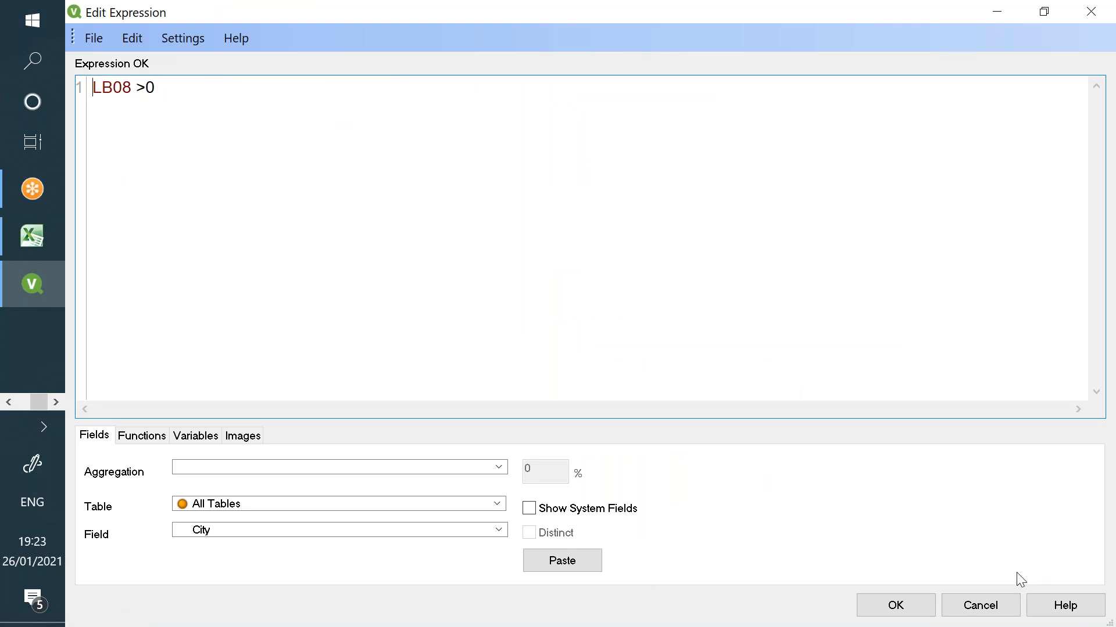
click(889, 605)
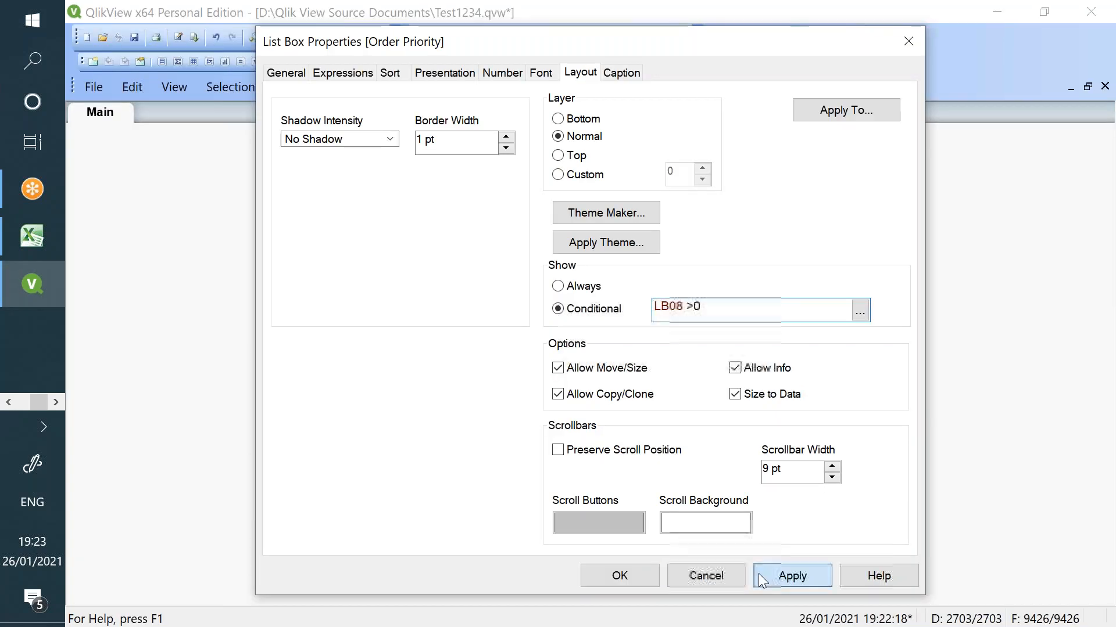
click(643, 575)
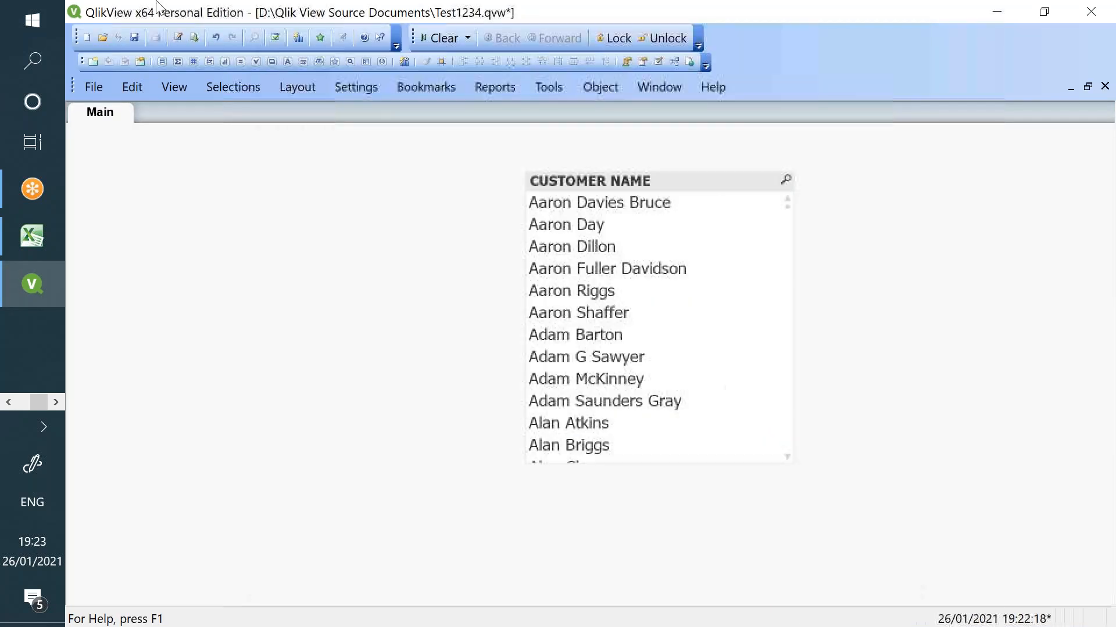
click(197, 39)
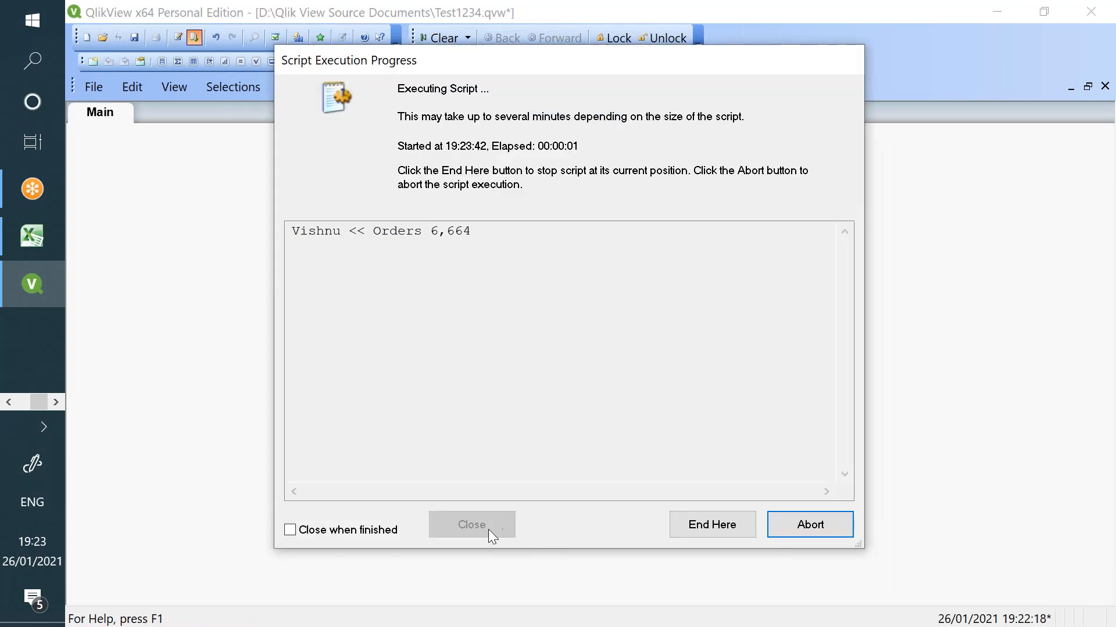
- Close the finished reload progress, save the document and exit QlikView
click(488, 530)
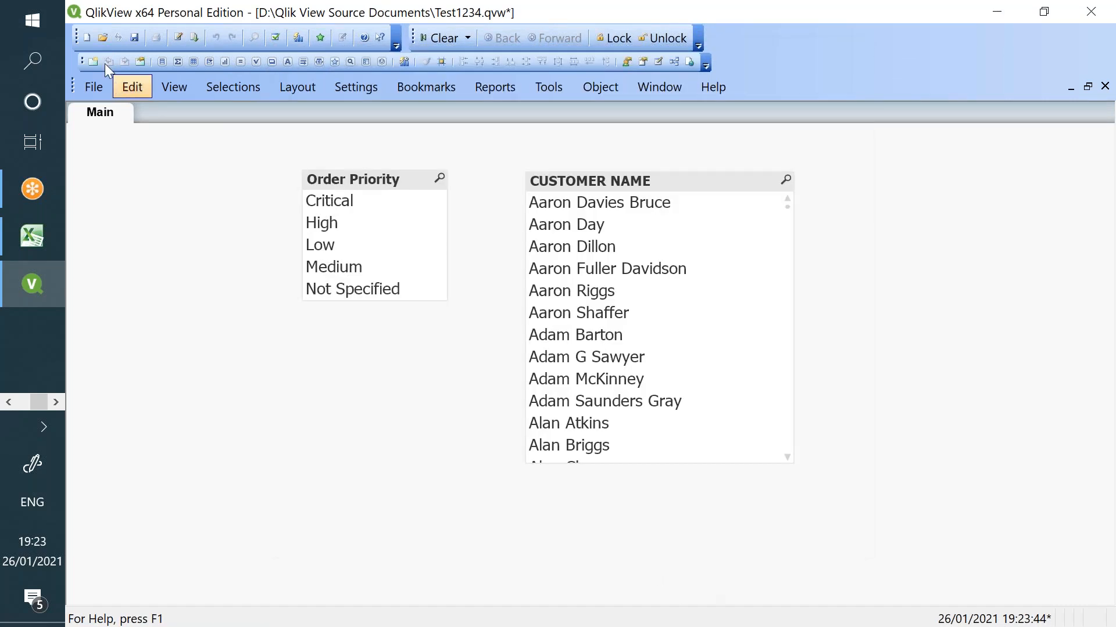
click(133, 42)
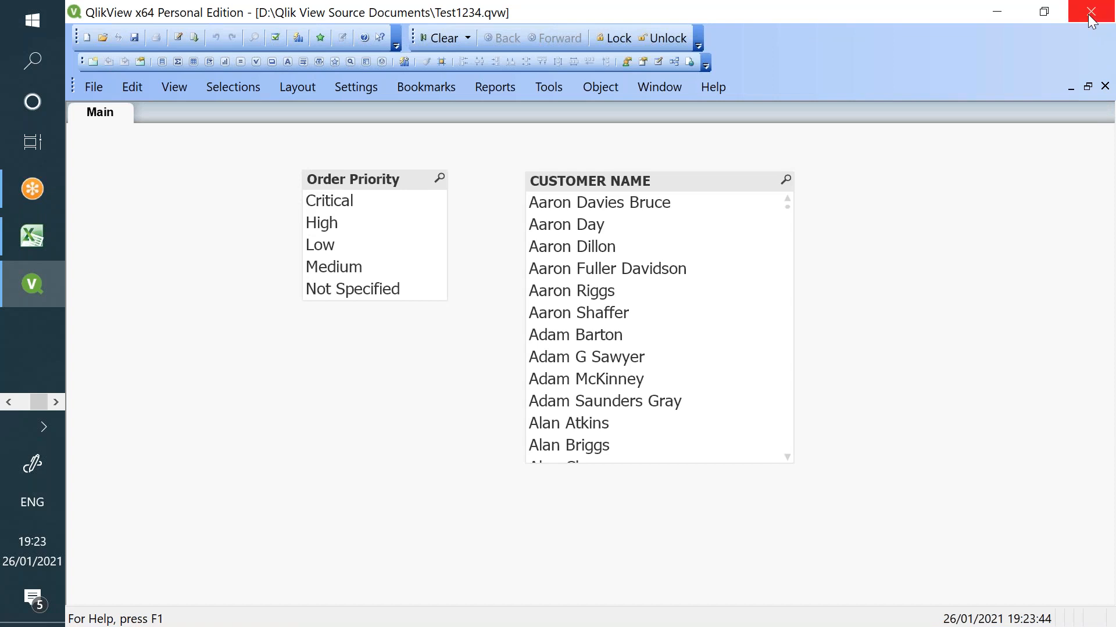
click(1091, 12)
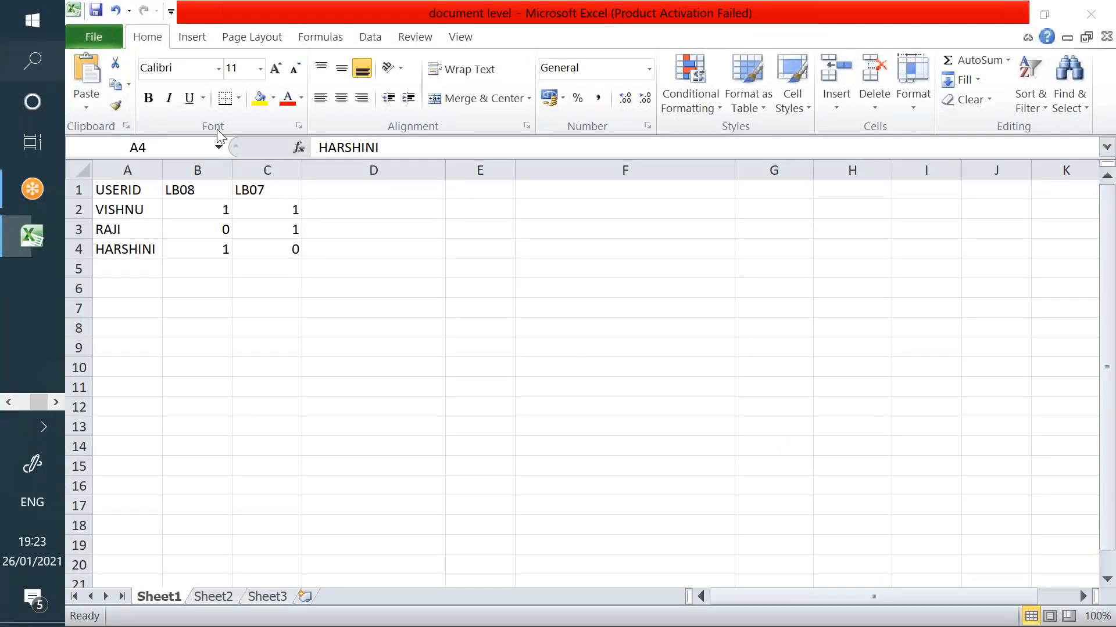
- Relaunch QlikView and log in with the restricted user's ID and password
key(super)
click(595, 140)
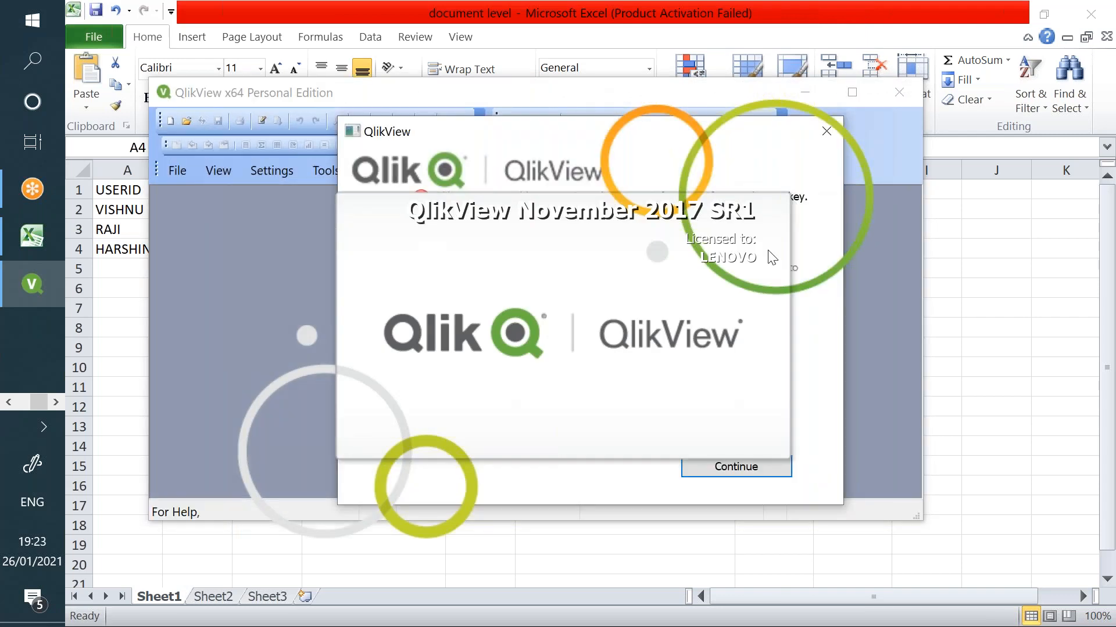
click(736, 467)
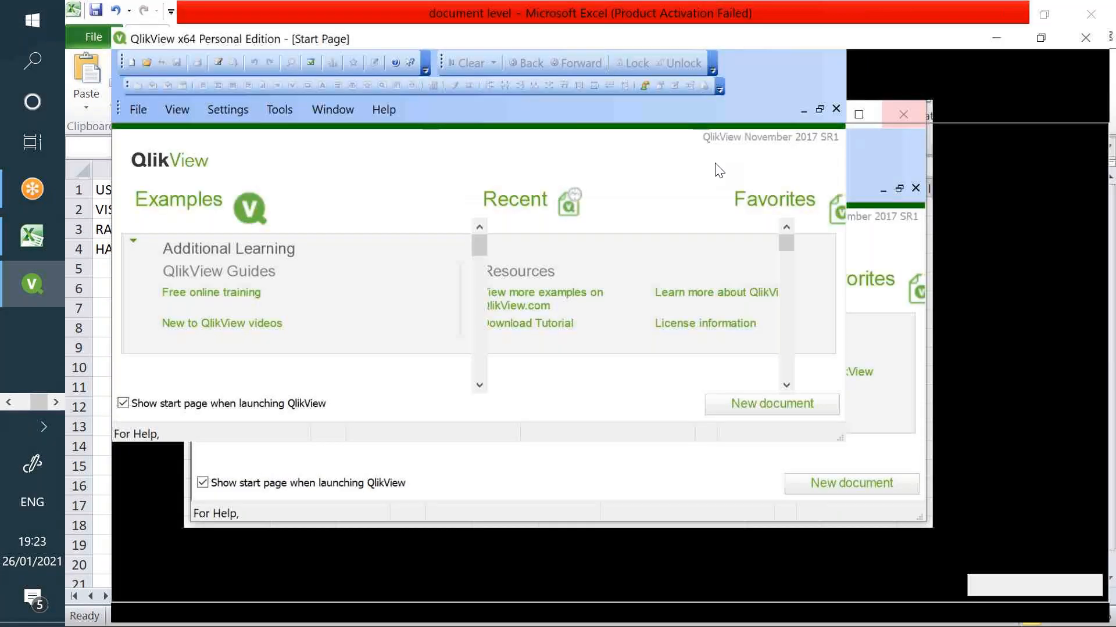
text(raji)
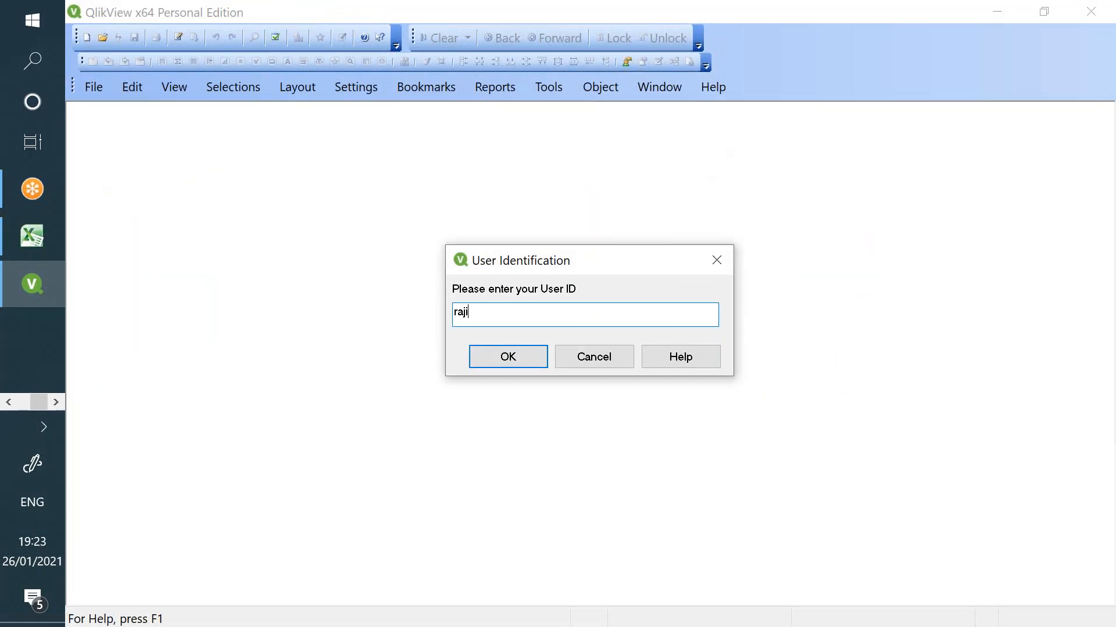
key(Return)
text(***)
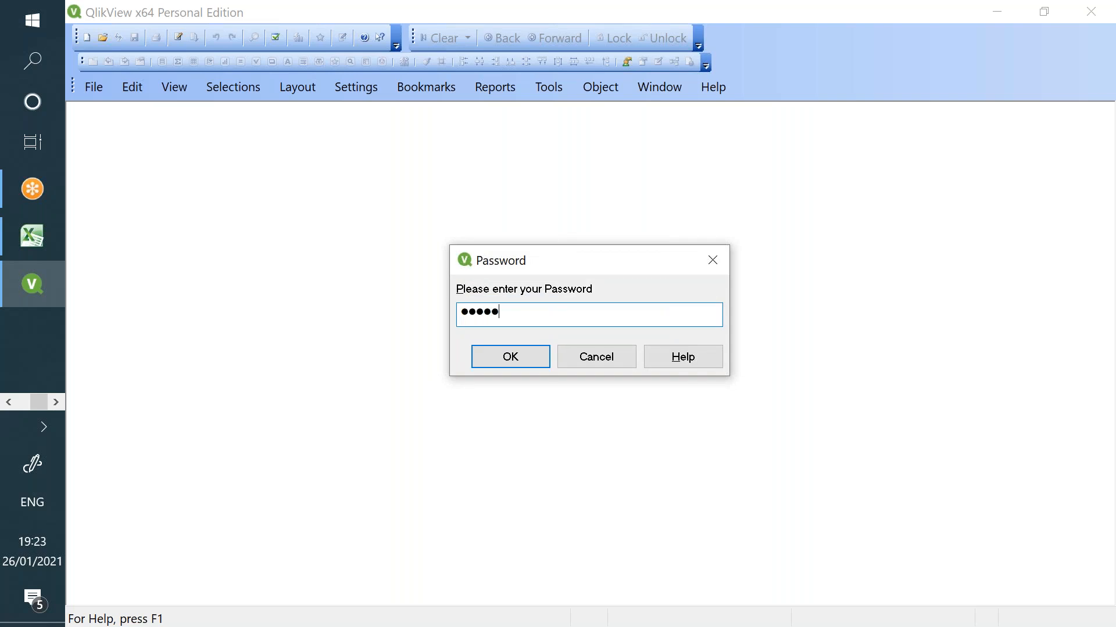
key(Return)
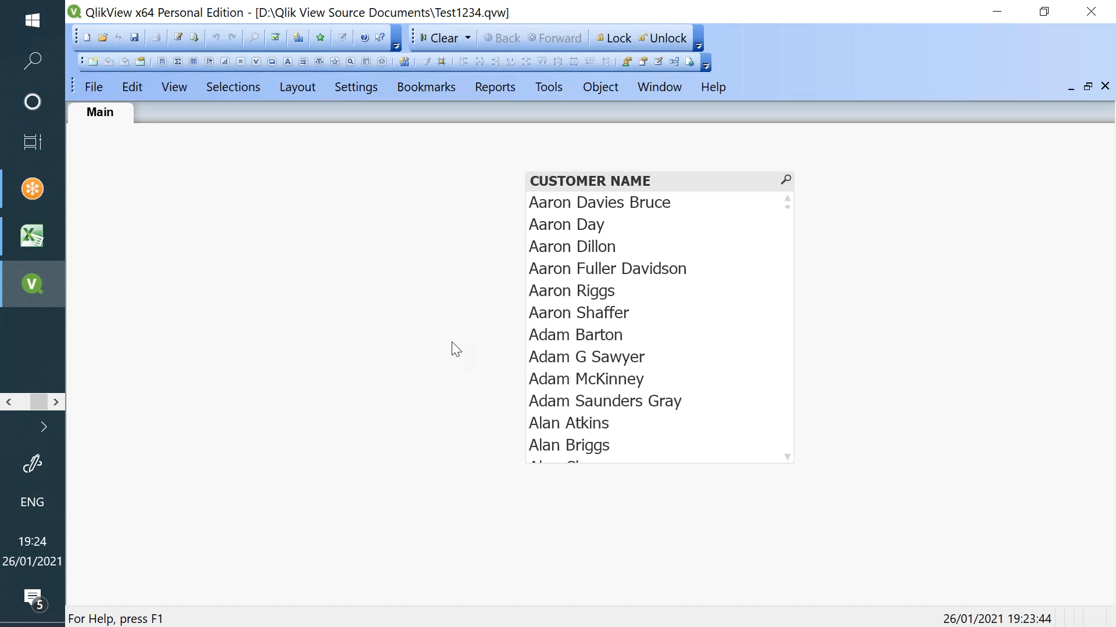
- Check each user's LB08 and LB07 flags in Excel, then add a new sheet in QlikView
click(32, 235)
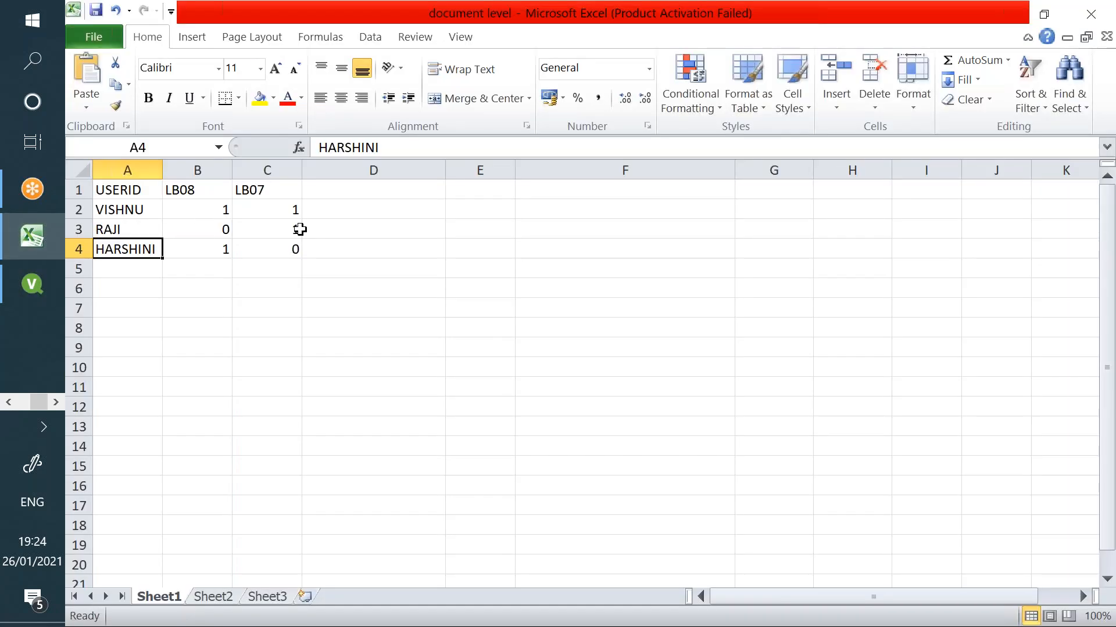
click(290, 229)
click(207, 249)
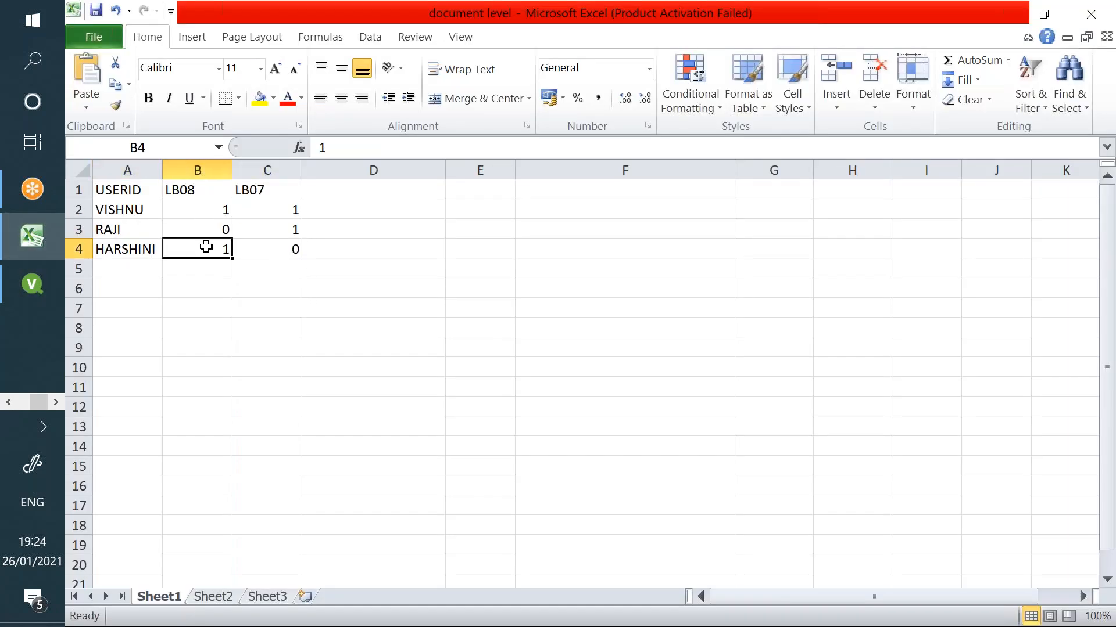
click(208, 209)
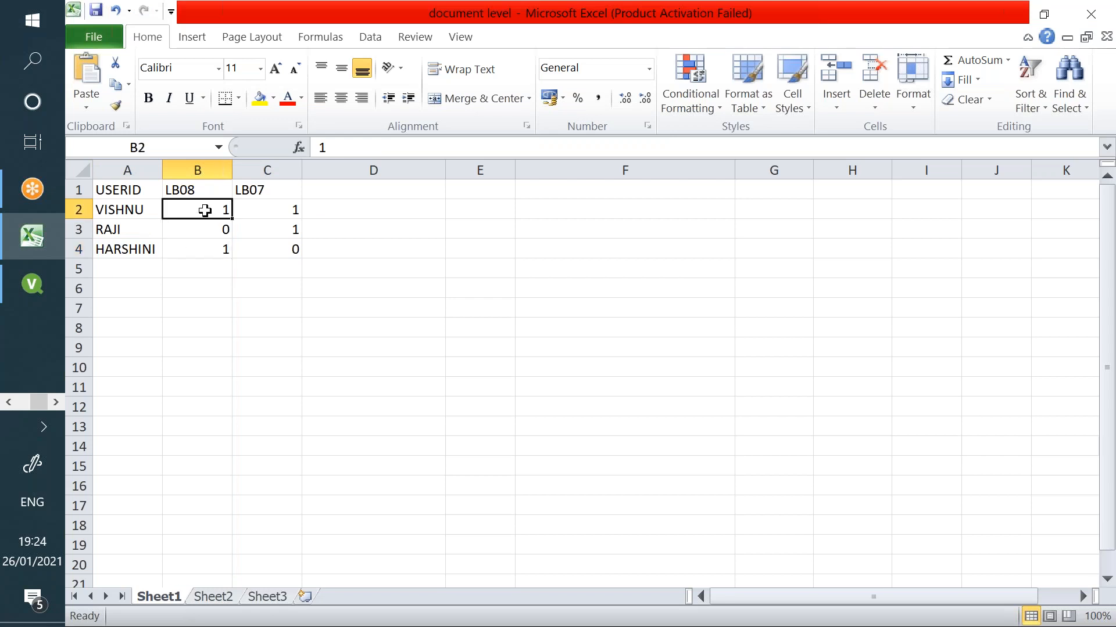
click(293, 210)
click(210, 244)
click(280, 231)
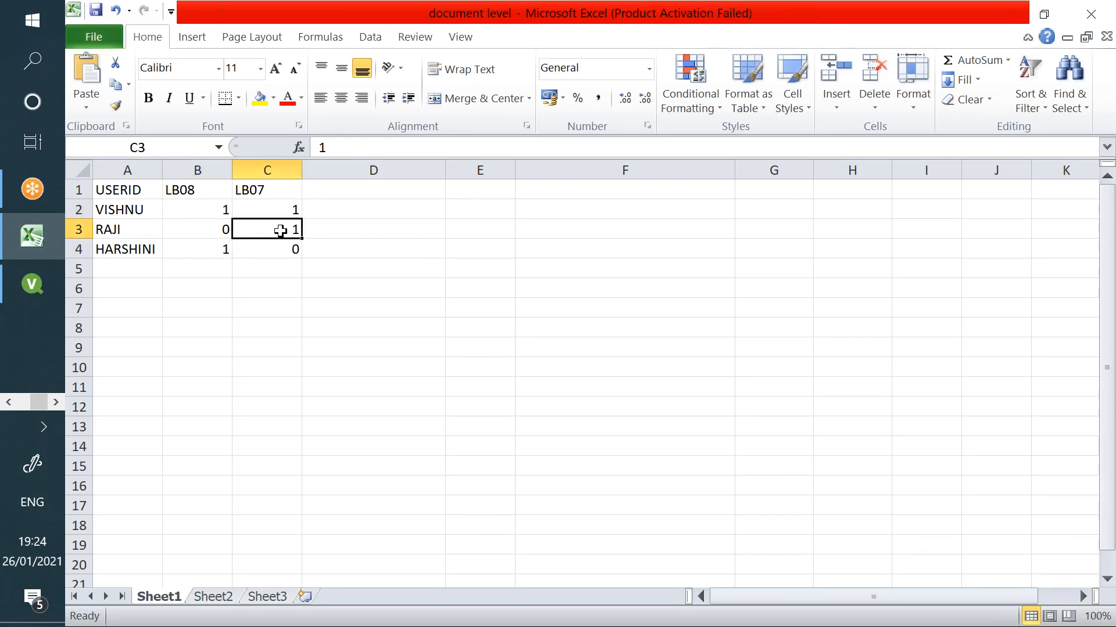
click(40, 268)
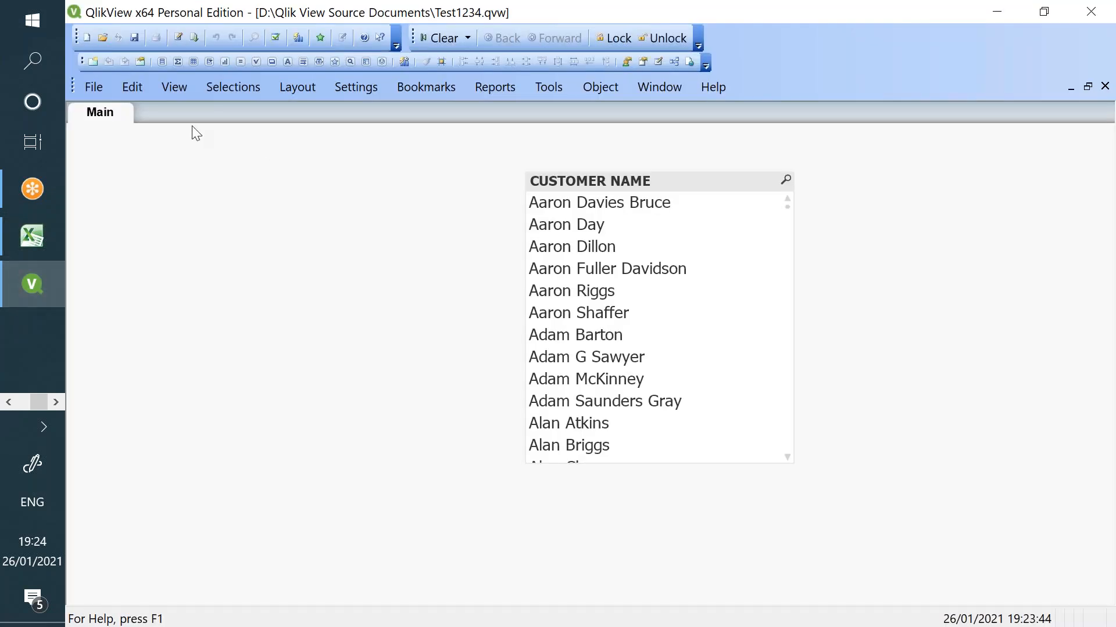
click(92, 60)
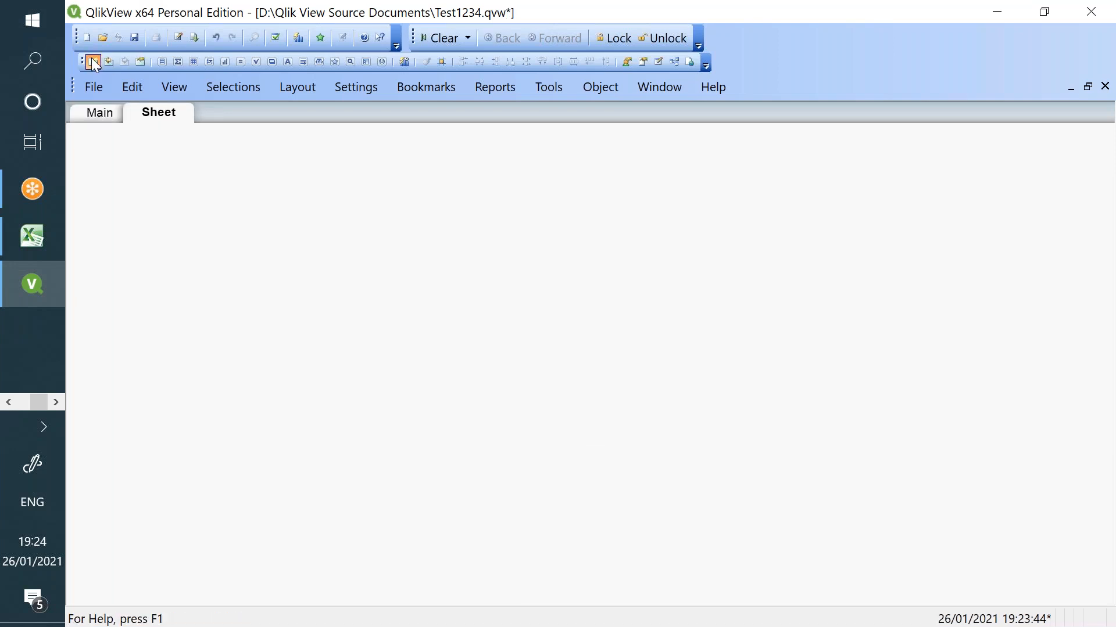
- Add a third sheet and confirm the Main sheet's ID is SH01
click(92, 60)
click(116, 116)
right_click(182, 175)
click(210, 186)
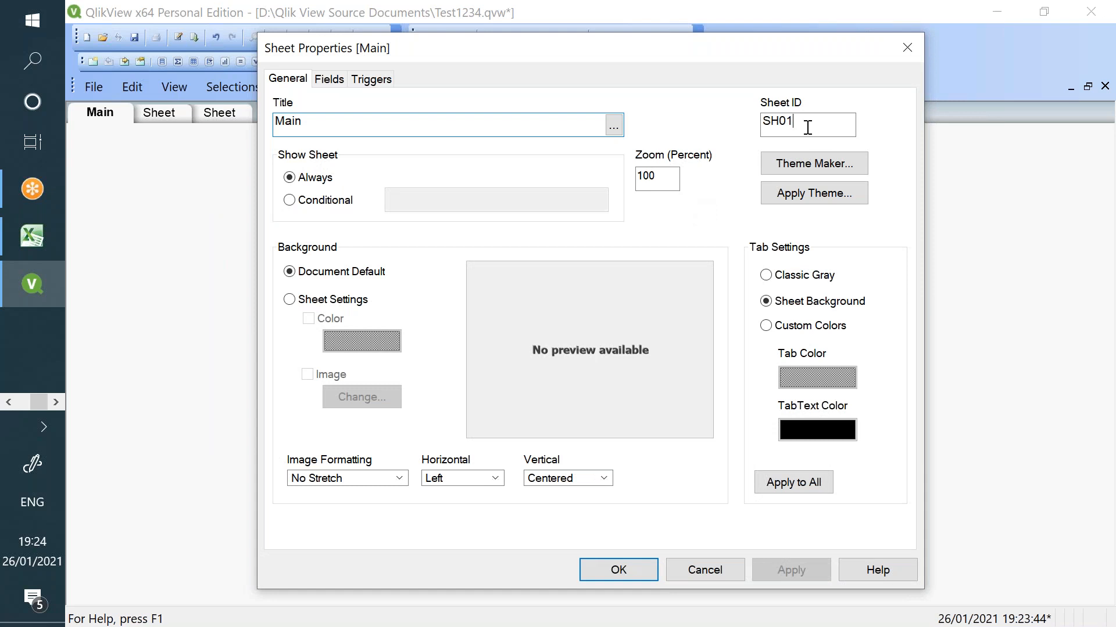
drag(815, 126, 749, 125)
click(736, 580)
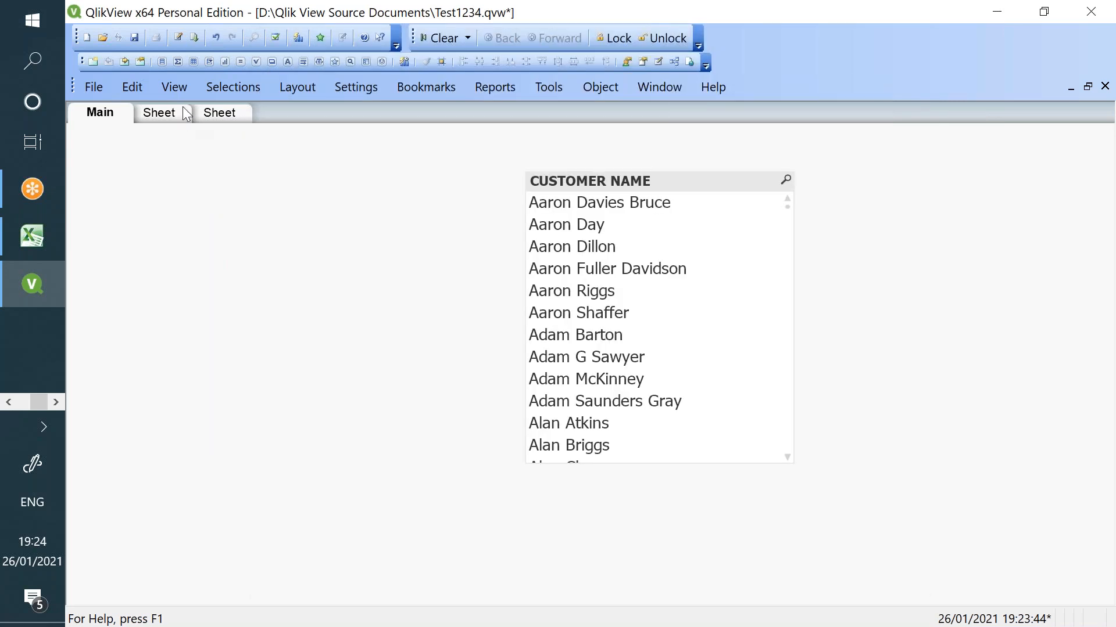
- Confirm the second and third sheets carry IDs SH02 and SH03, then select Excel's B1 header
click(182, 108)
right_click(242, 192)
click(302, 207)
drag(813, 124, 744, 169)
click(731, 577)
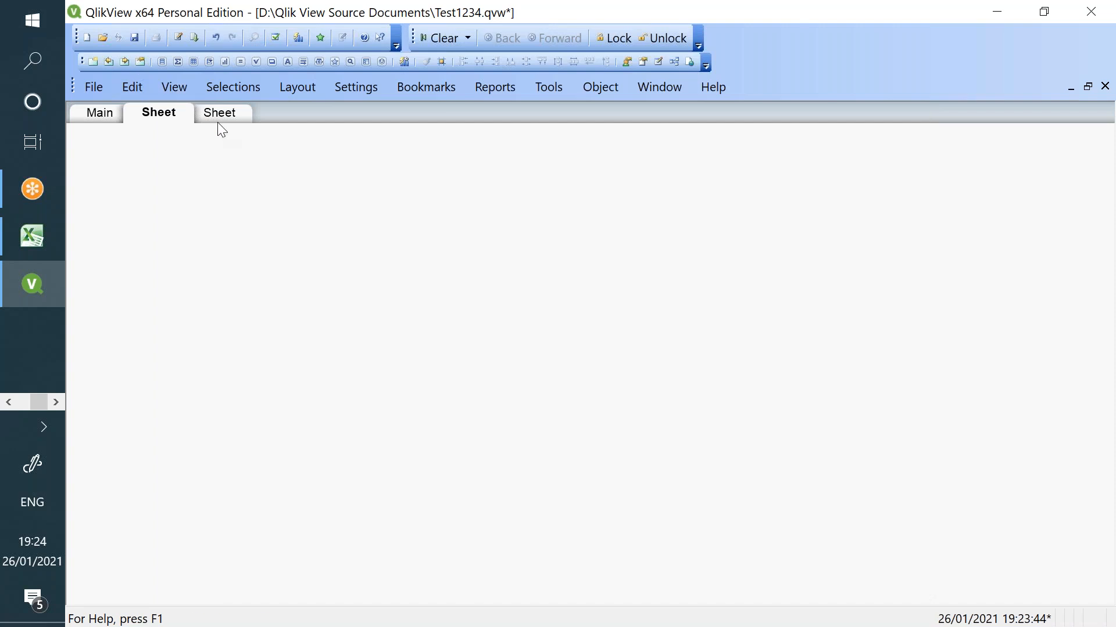
click(220, 115)
right_click(261, 199)
click(311, 214)
drag(762, 121, 786, 121)
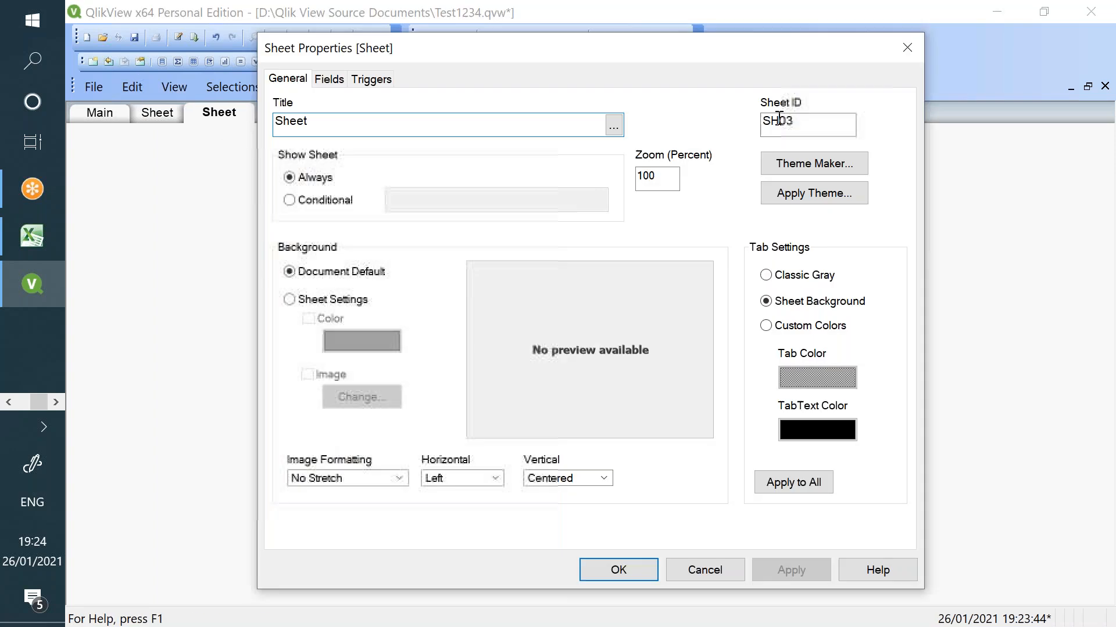
click(728, 564)
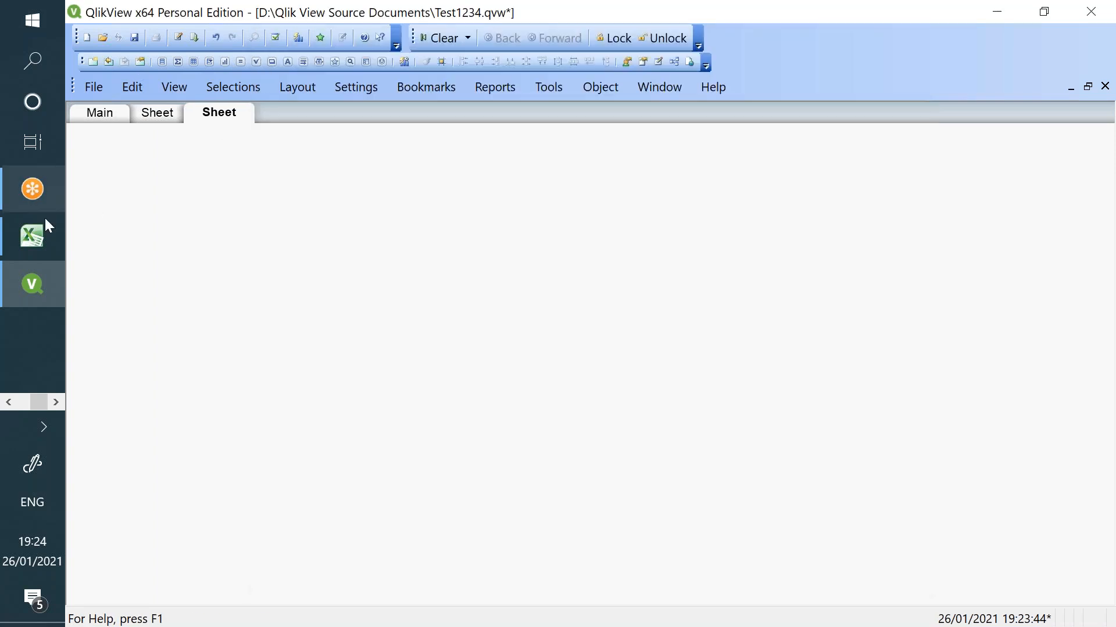
click(32, 236)
click(187, 188)
- Head Excel columns B, C and D with SH01, SH01 and SH03
text(SH01)
key(Tab)
text(SH01)
key(Tab)
text(S)
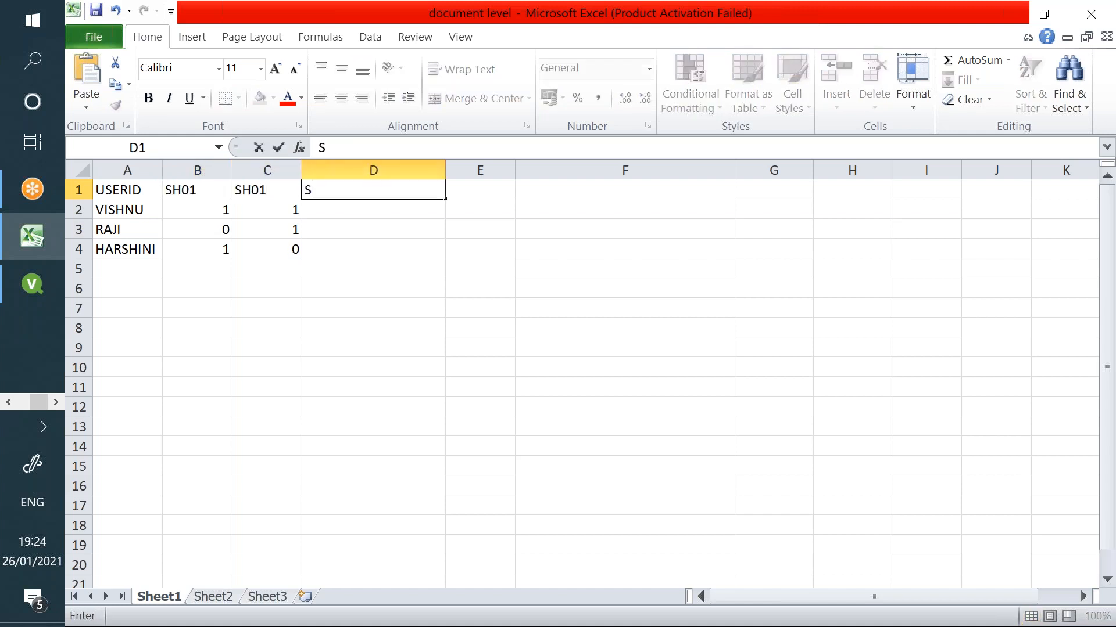
text(H03)
key(Return)
- Fill the SH03 column with flags 1, 0, 1 for the three users
key(Tab)
key(Tab)
text(1)
key(Return)
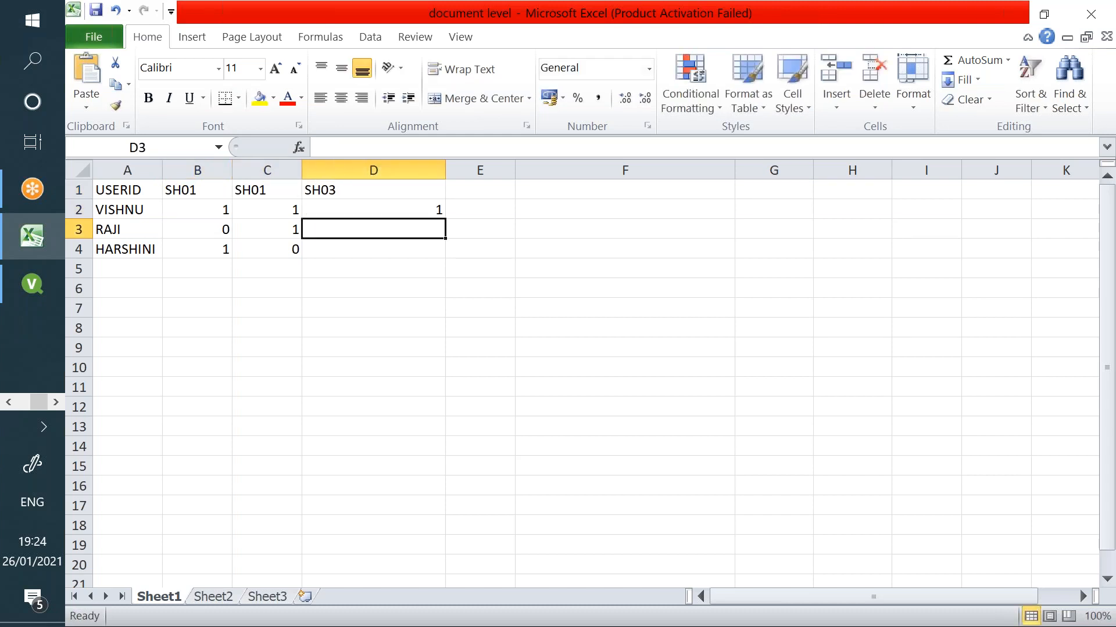
text(0)
key(Return)
text(1)
key(Return)
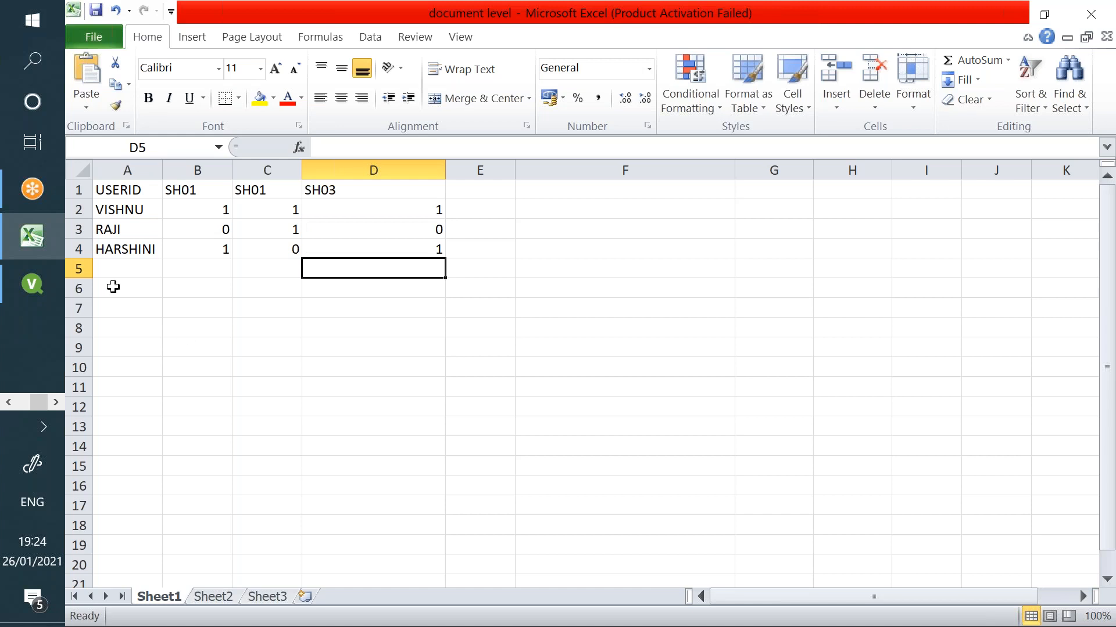
click(32, 283)
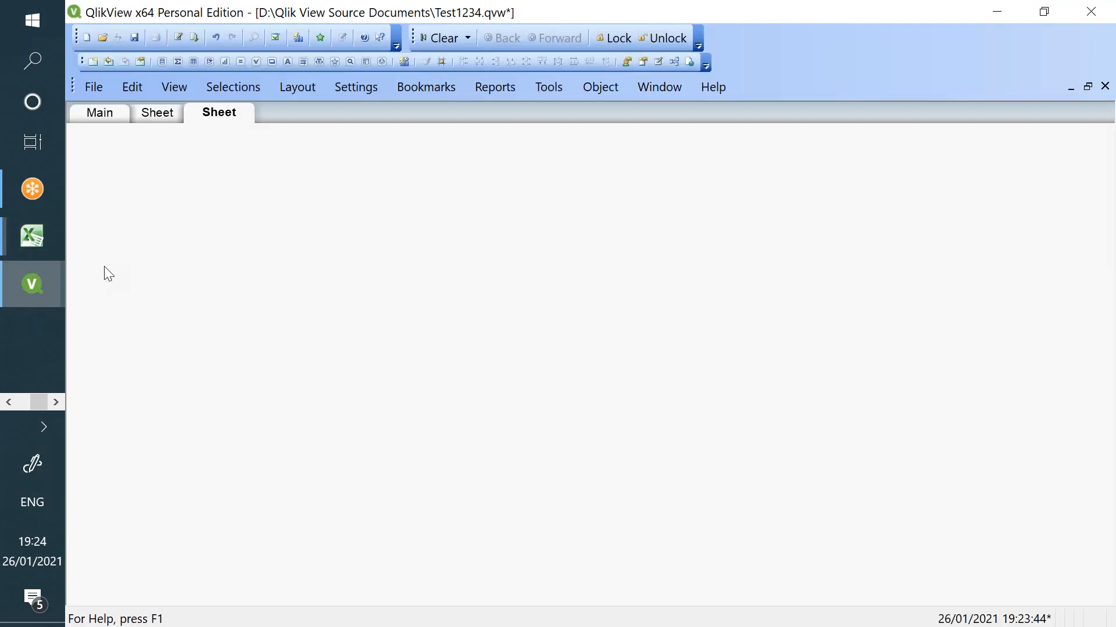
- In the load script, replace LB08 and LB07 with SH01, SH02 and add SH03
click(178, 37)
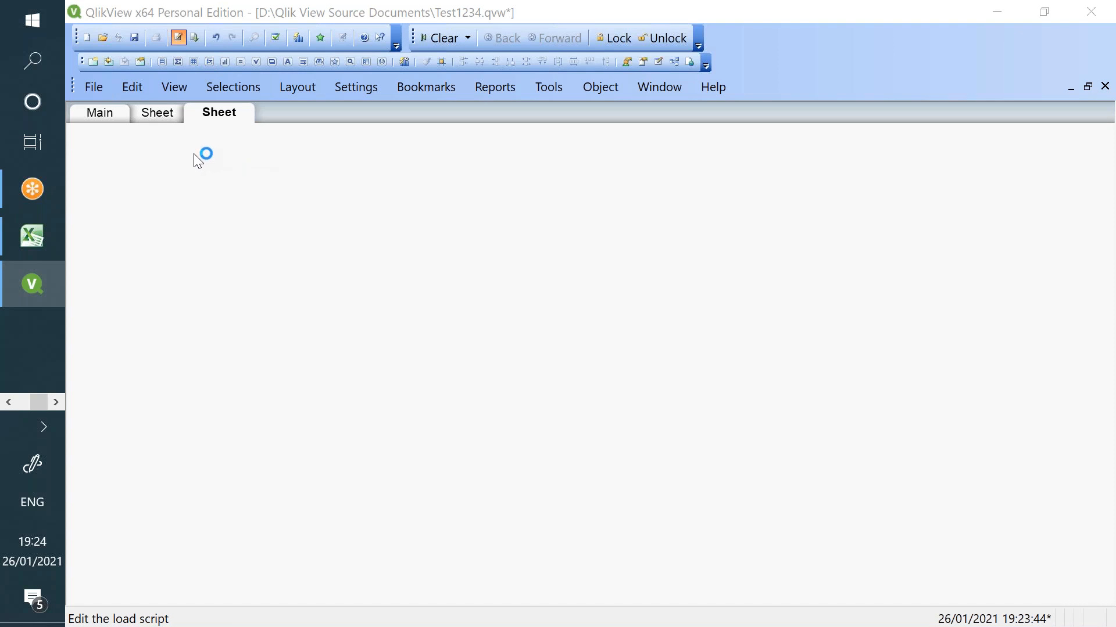
double_click(157, 170)
text(SH01,)
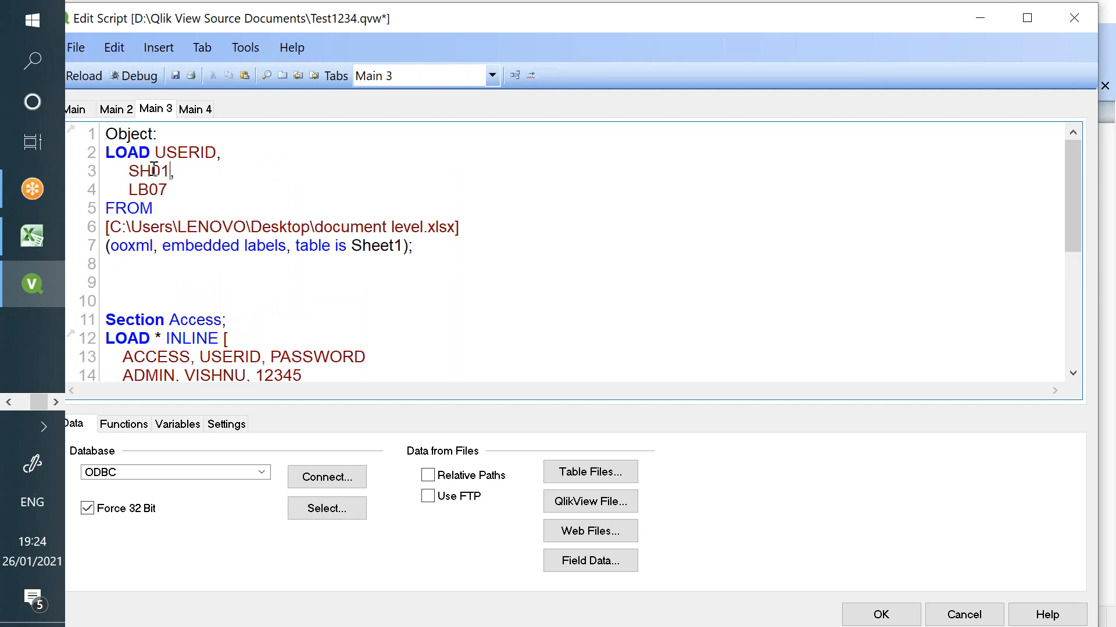
double_click(157, 187)
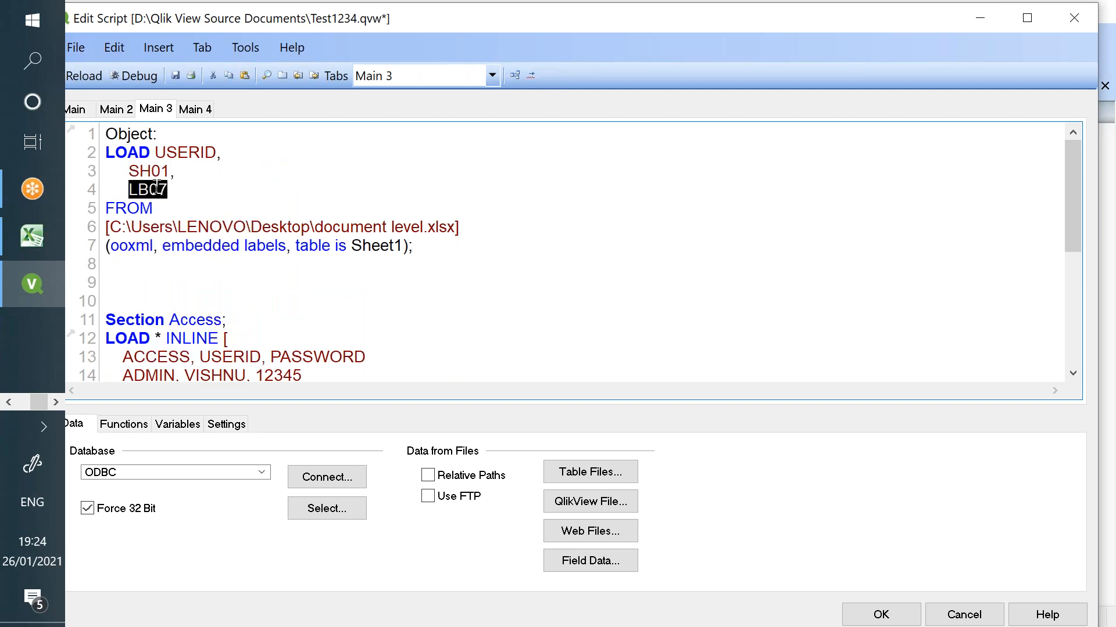
text(SH02)
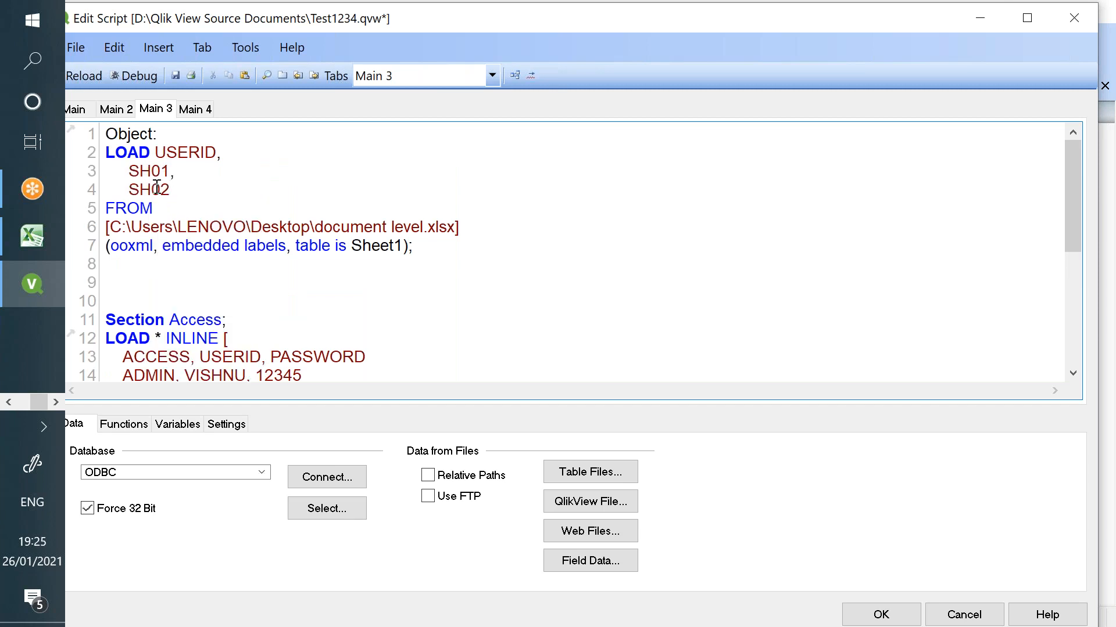
text(,)
key(Return)
text(SH03)
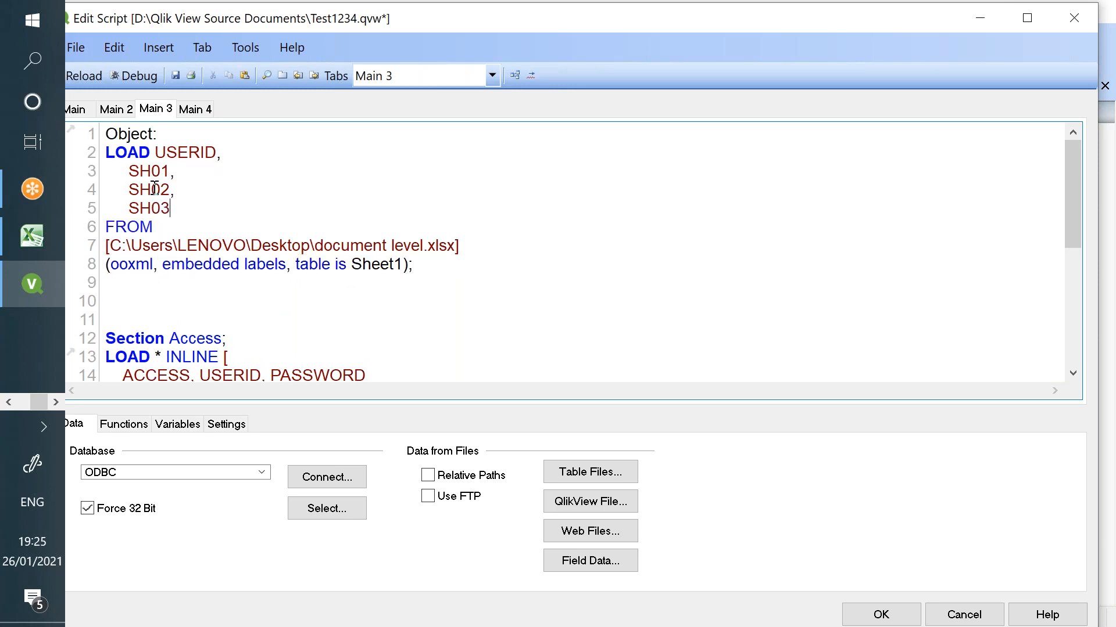
- Save the document as Test1234, overwriting the existing file, and run the reload
click(81, 77)
click(920, 598)
click(639, 326)
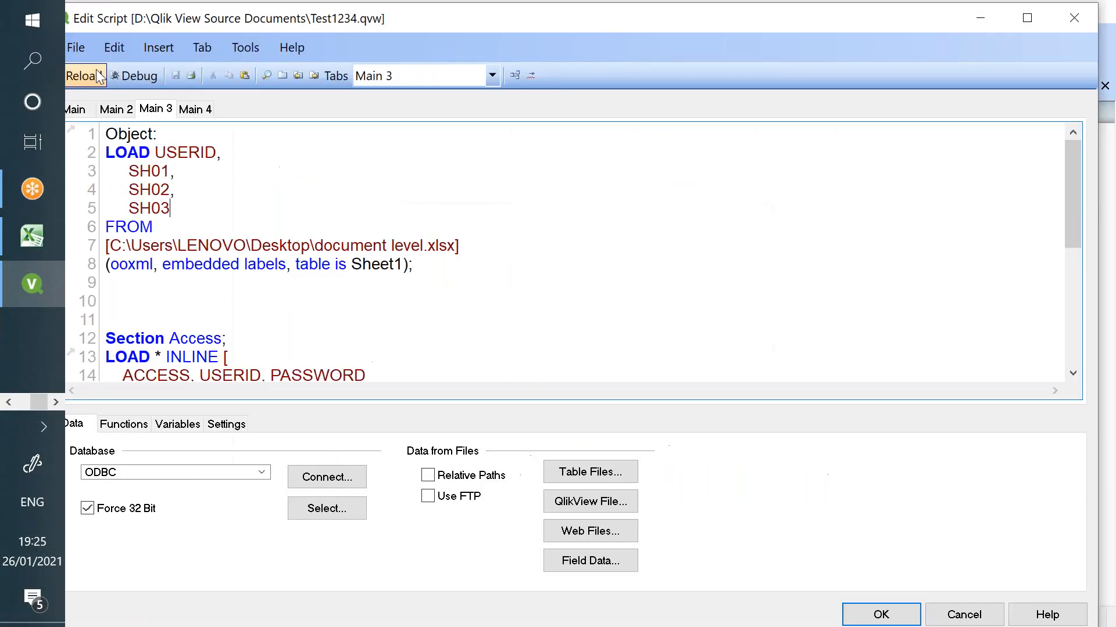
click(98, 74)
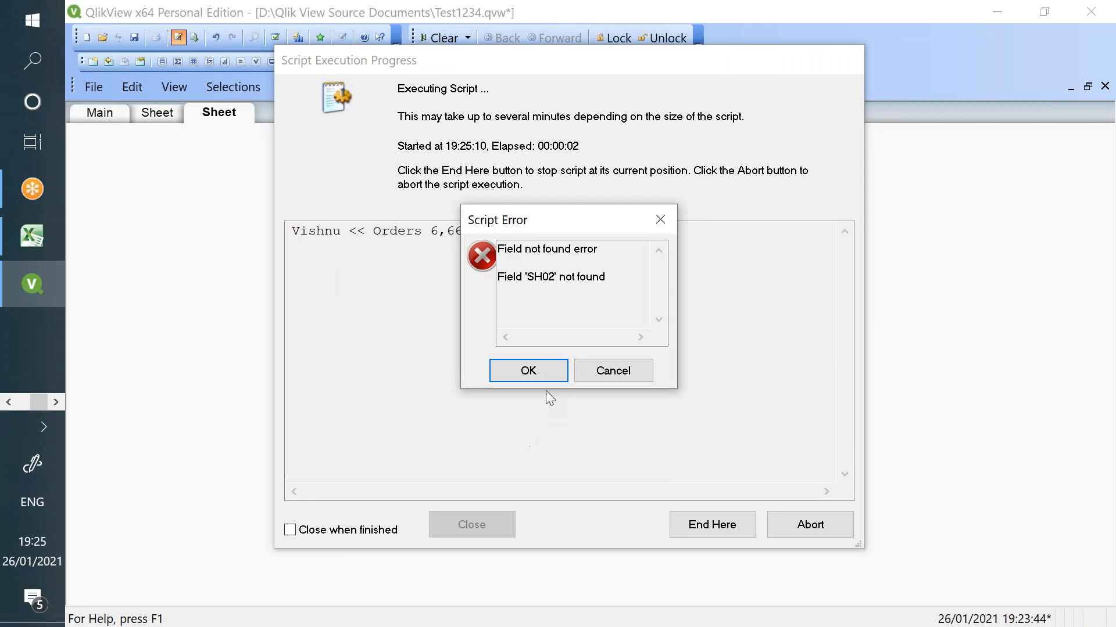
- Correct the Excel column C header to SH02 and attempt to save the workbook
click(47, 247)
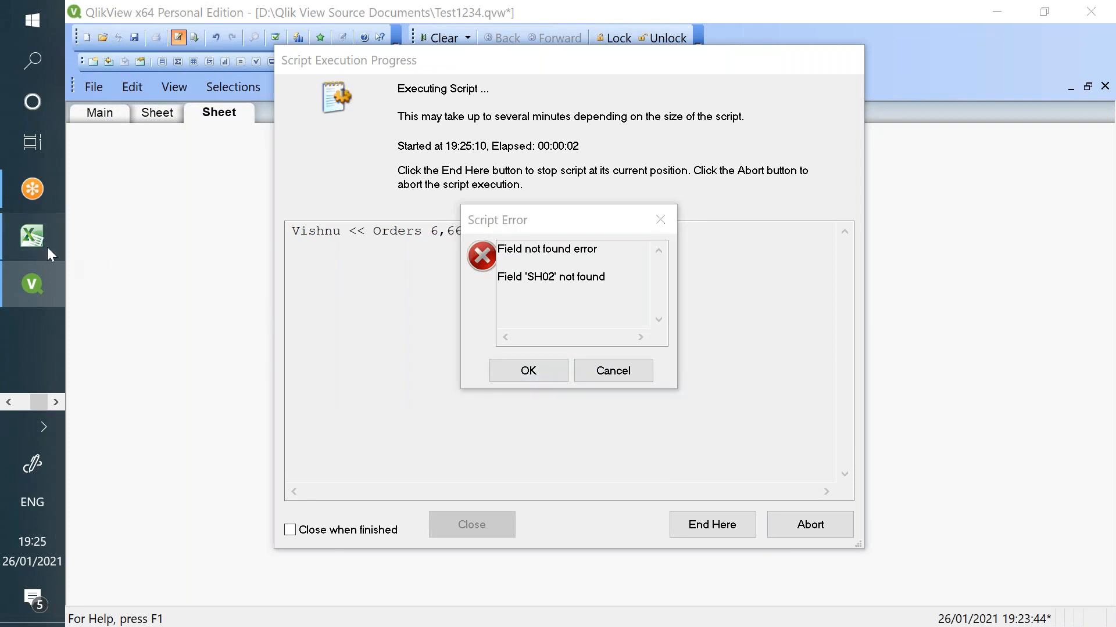
double_click(262, 190)
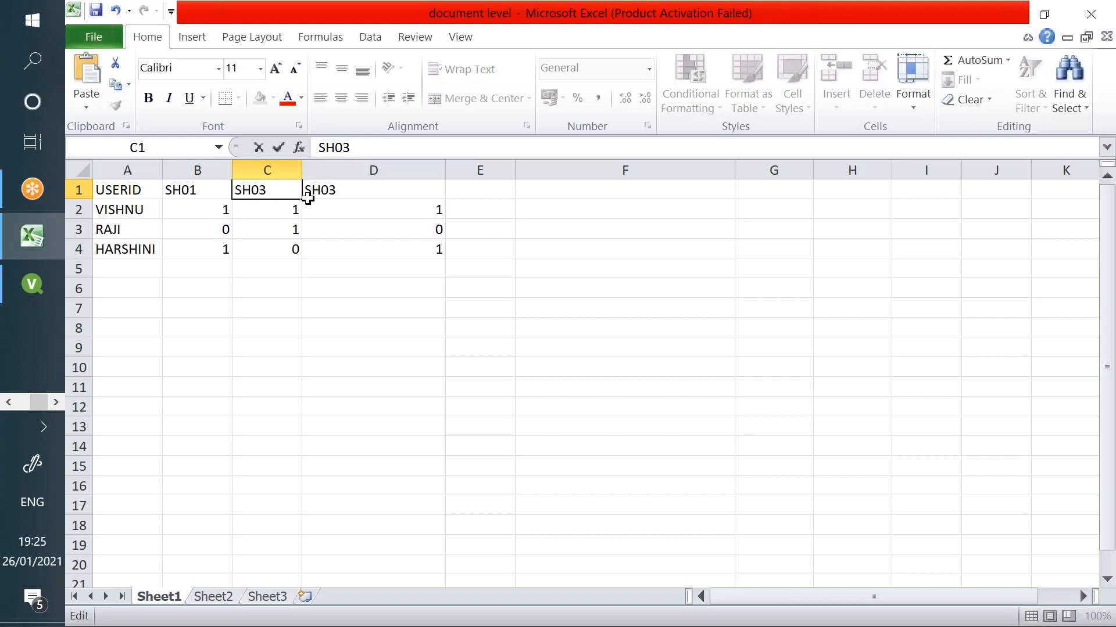
click(272, 323)
key(ctrl+s)
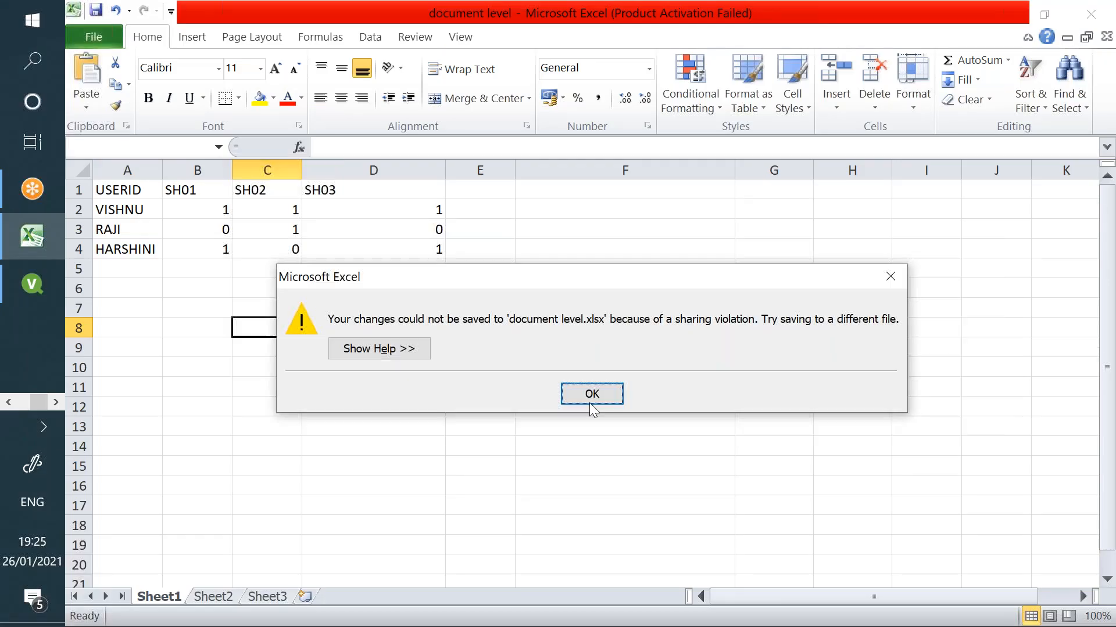
click(591, 394)
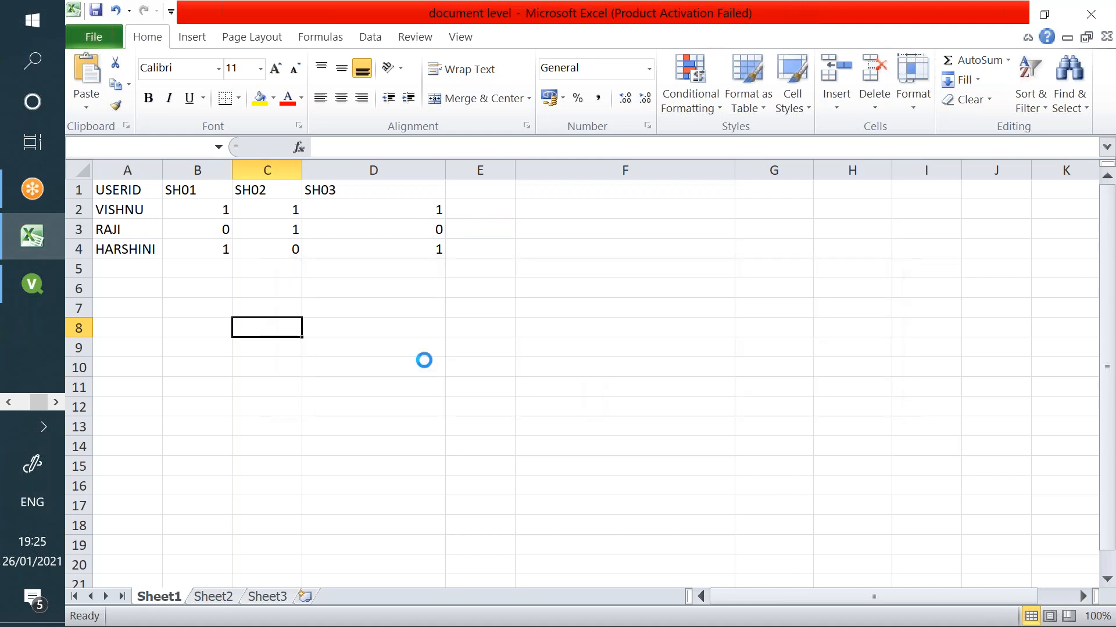
- Dismiss QlikView's script error and save the Excel workbook over the existing file
click(44, 289)
click(526, 371)
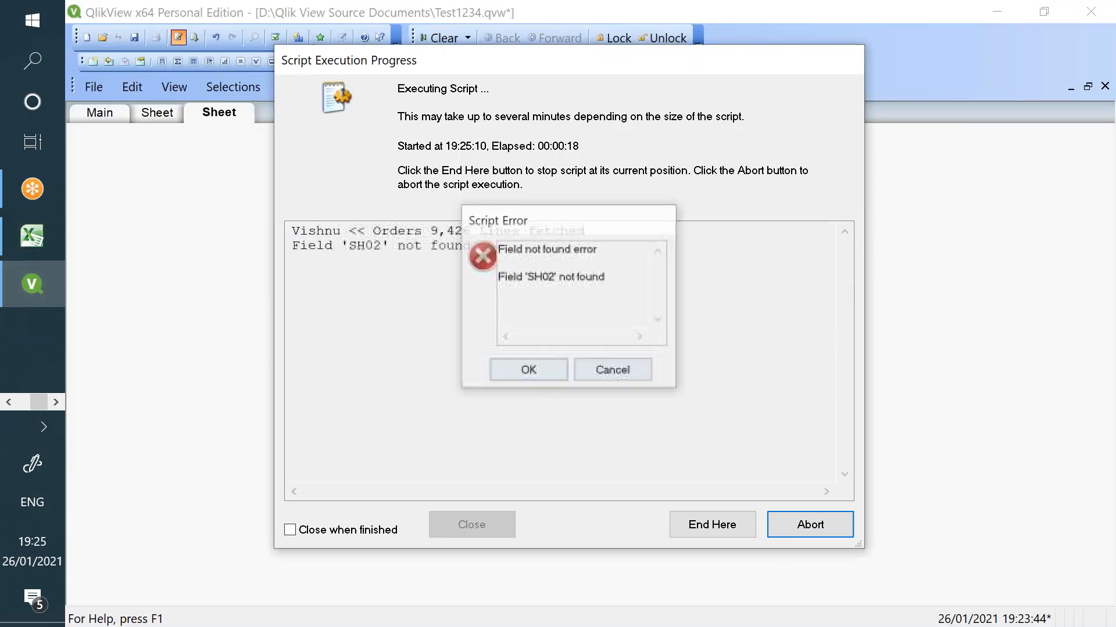
click(479, 524)
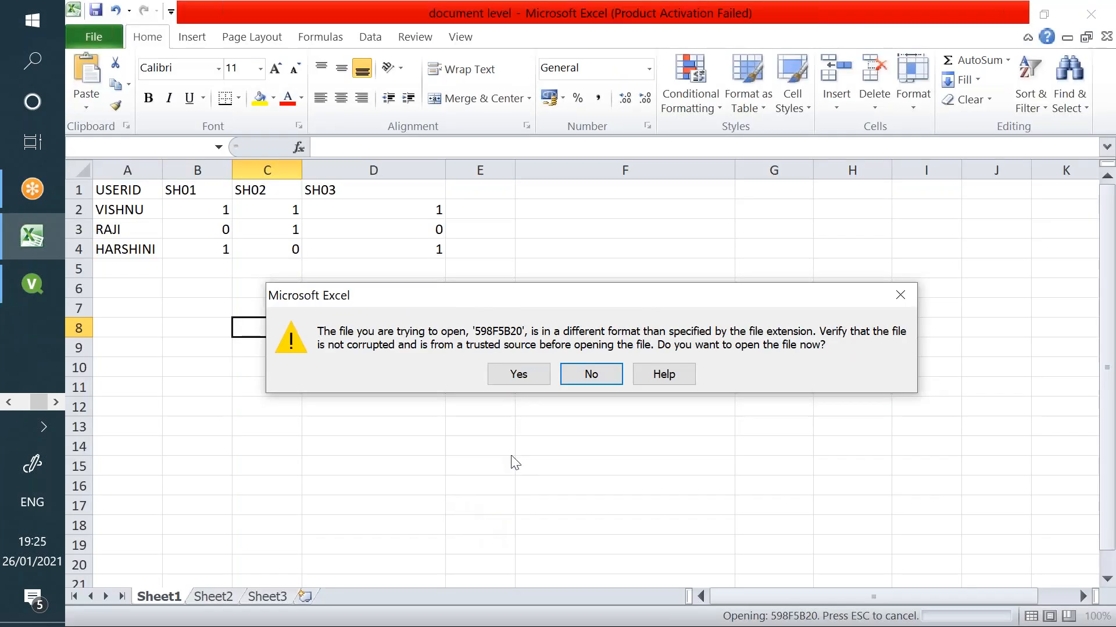
click(900, 295)
click(590, 393)
click(392, 347)
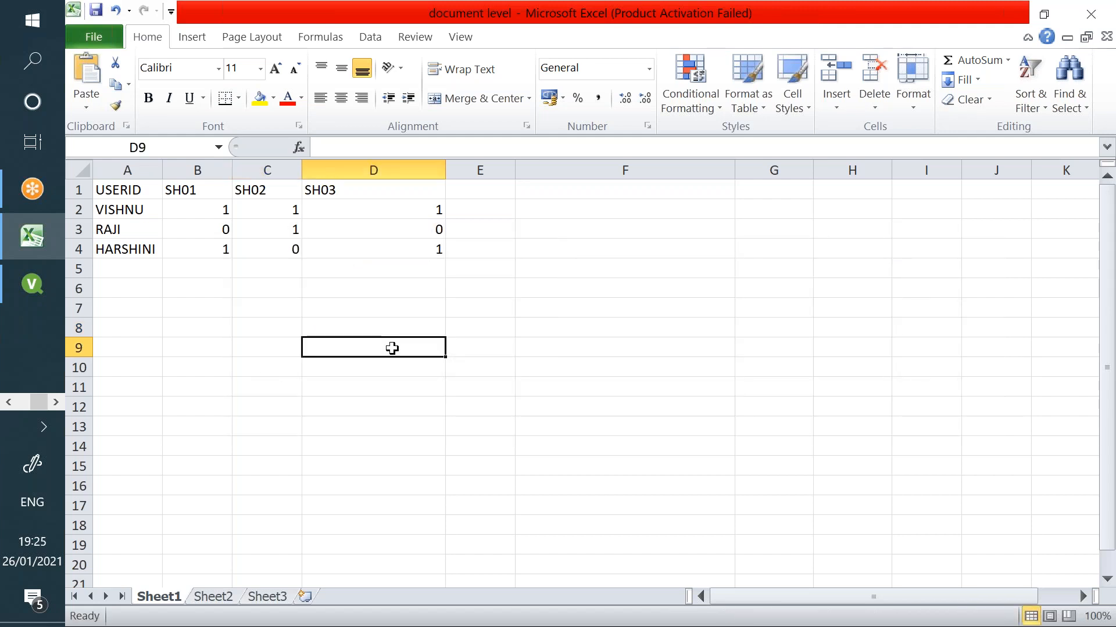
key(ctrl+s)
click(528, 482)
click(639, 334)
- Reload the old data in QlikView and rerun the load script to completion
click(32, 284)
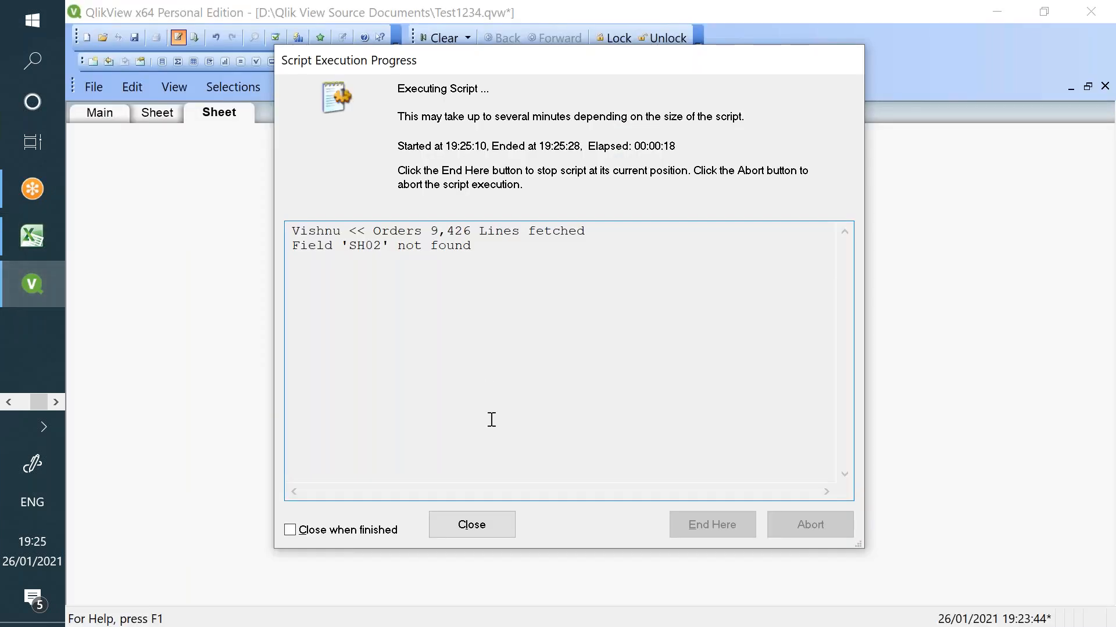
click(482, 525)
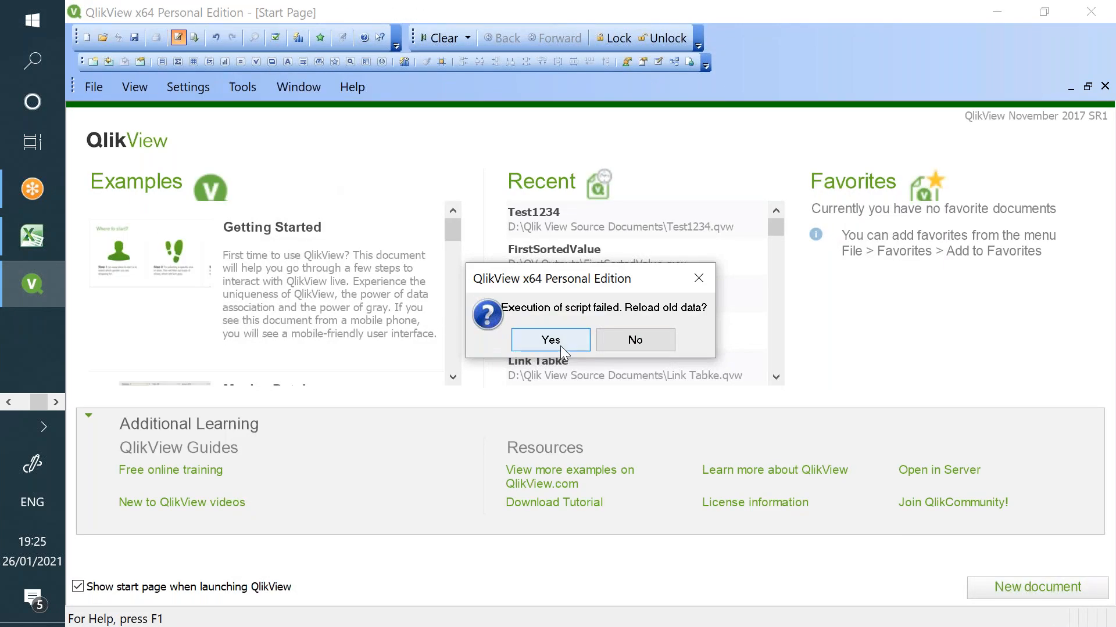
click(561, 347)
click(194, 38)
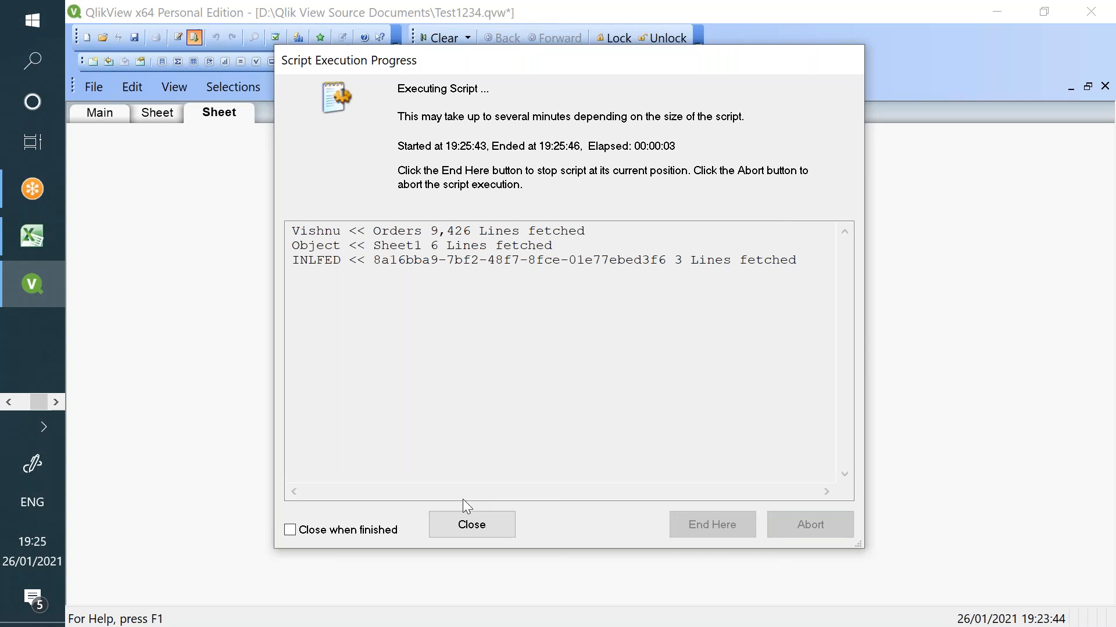
click(477, 522)
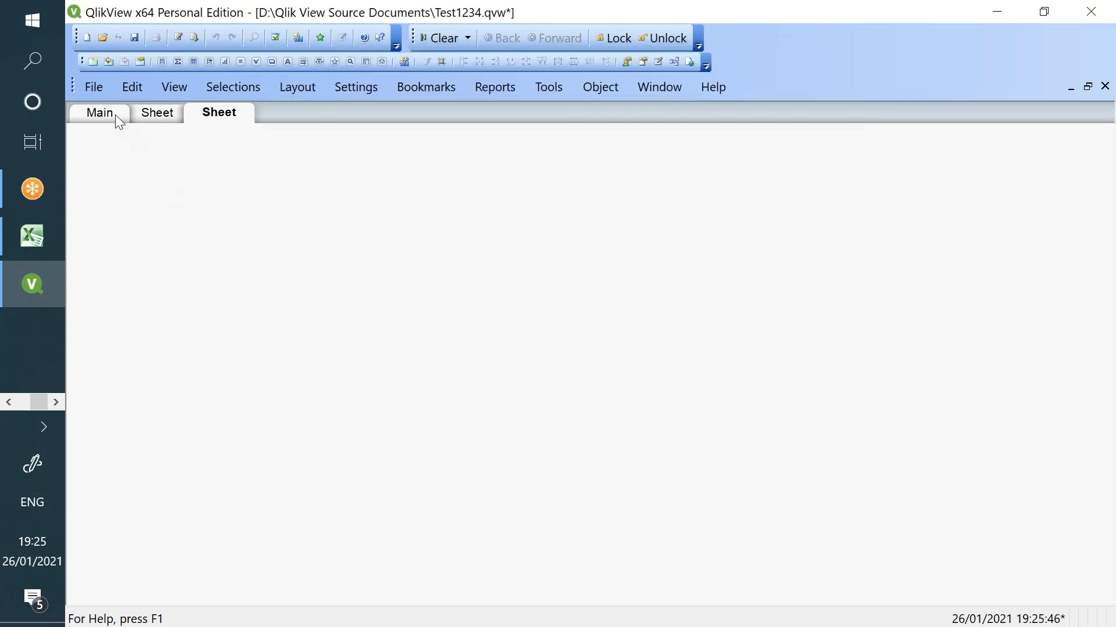
- Set the Main sheet to show conditionally when SH01>0
click(115, 114)
right_click(207, 169)
click(235, 175)
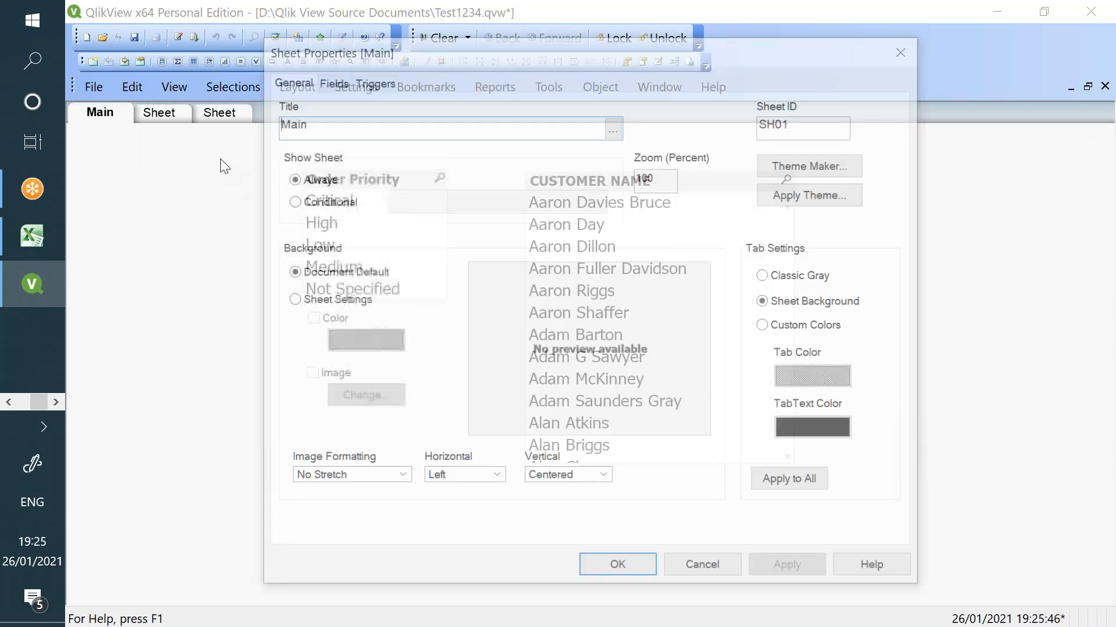
click(320, 202)
click(405, 200)
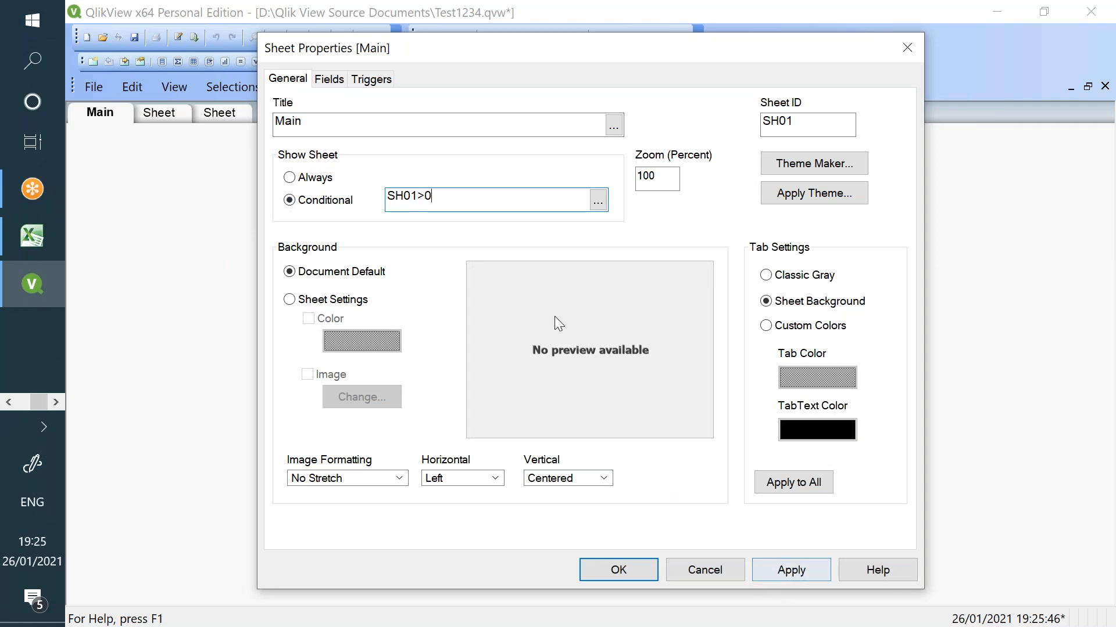
click(598, 201)
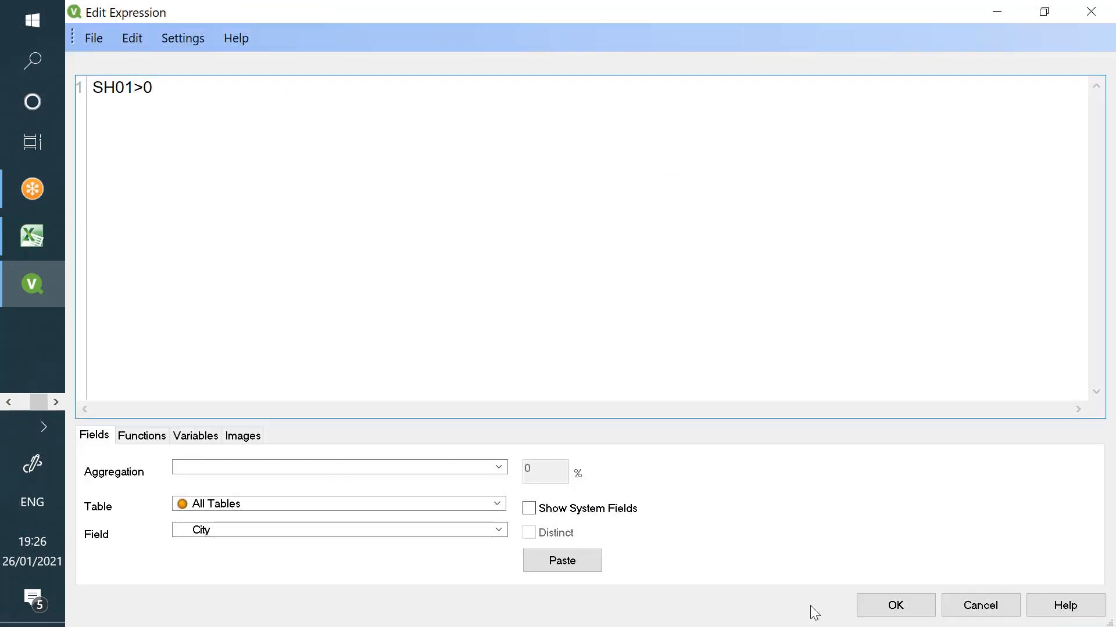
click(913, 605)
click(776, 568)
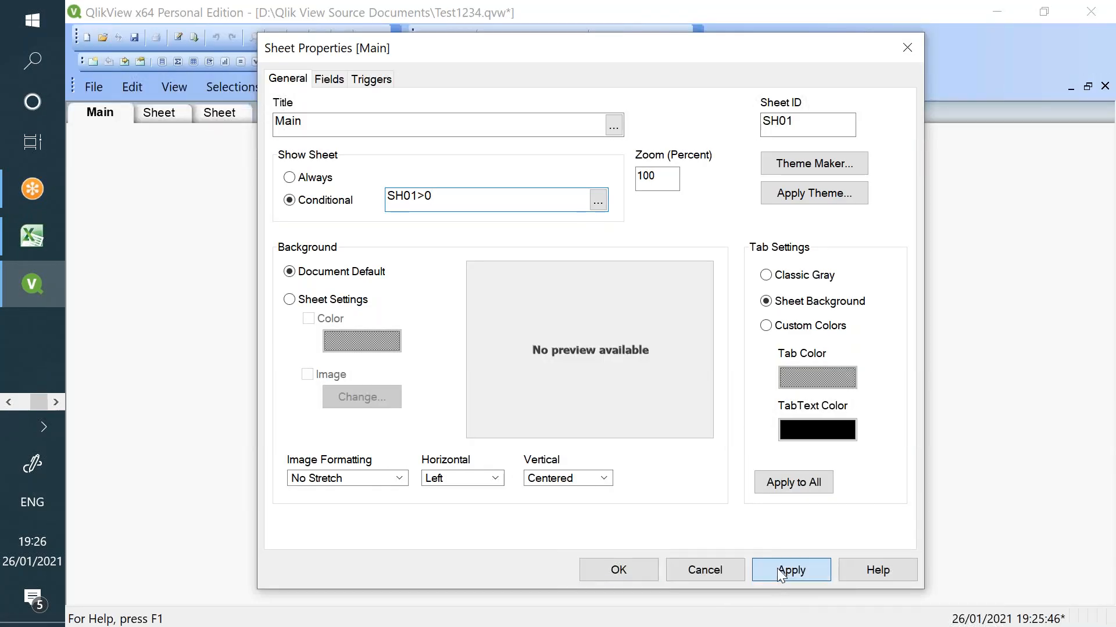
click(639, 571)
- Set the second sheet to show conditionally on sh02
click(176, 118)
right_click(162, 185)
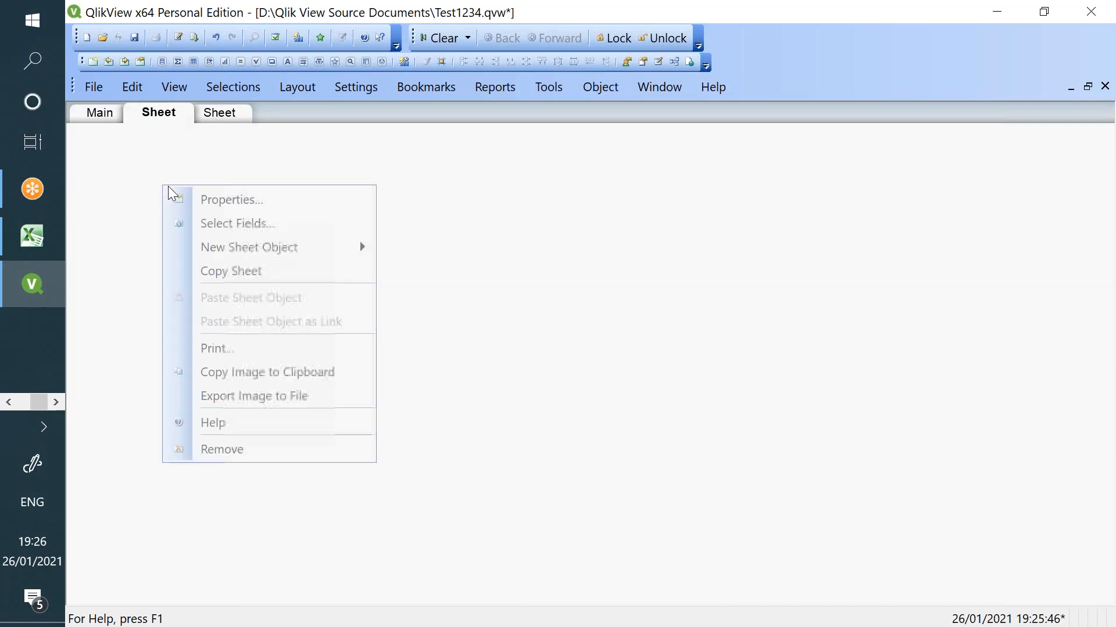
click(283, 195)
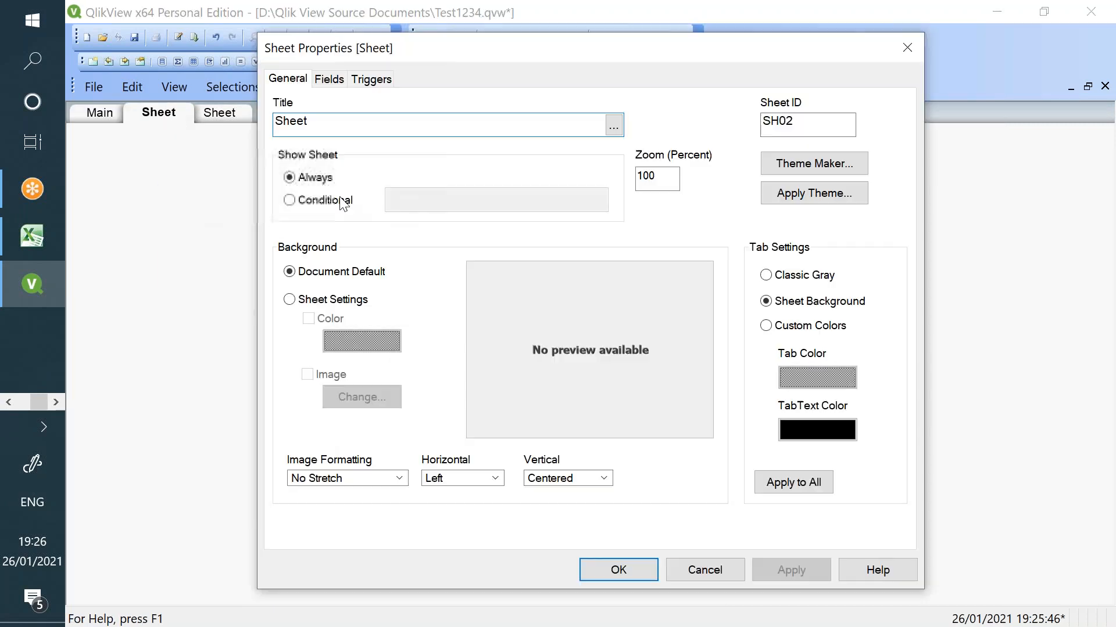
click(341, 201)
click(445, 206)
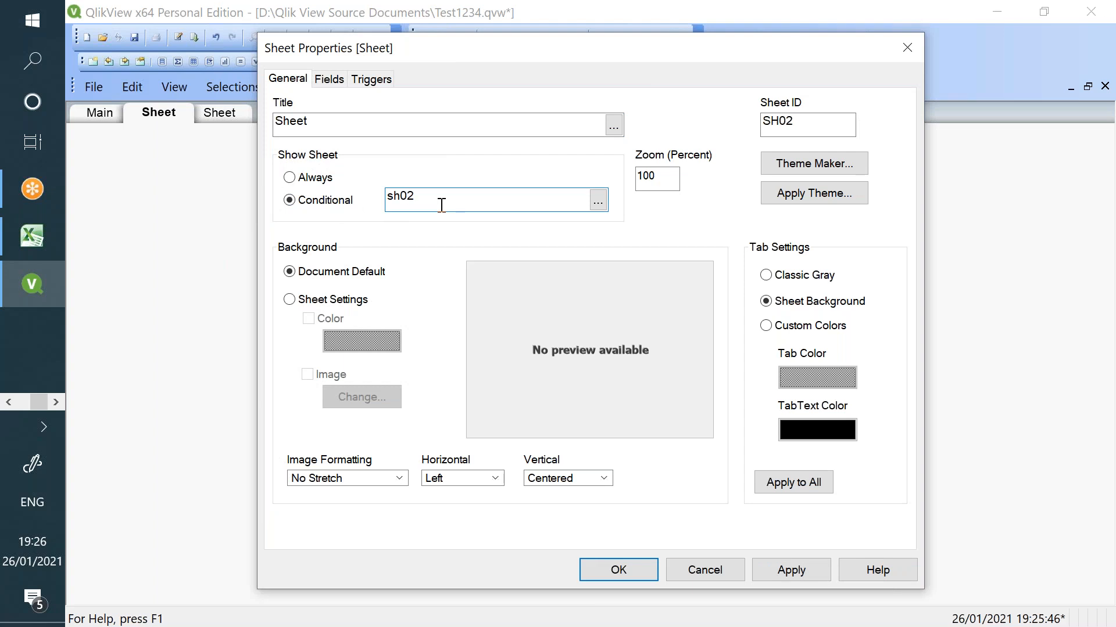
click(767, 572)
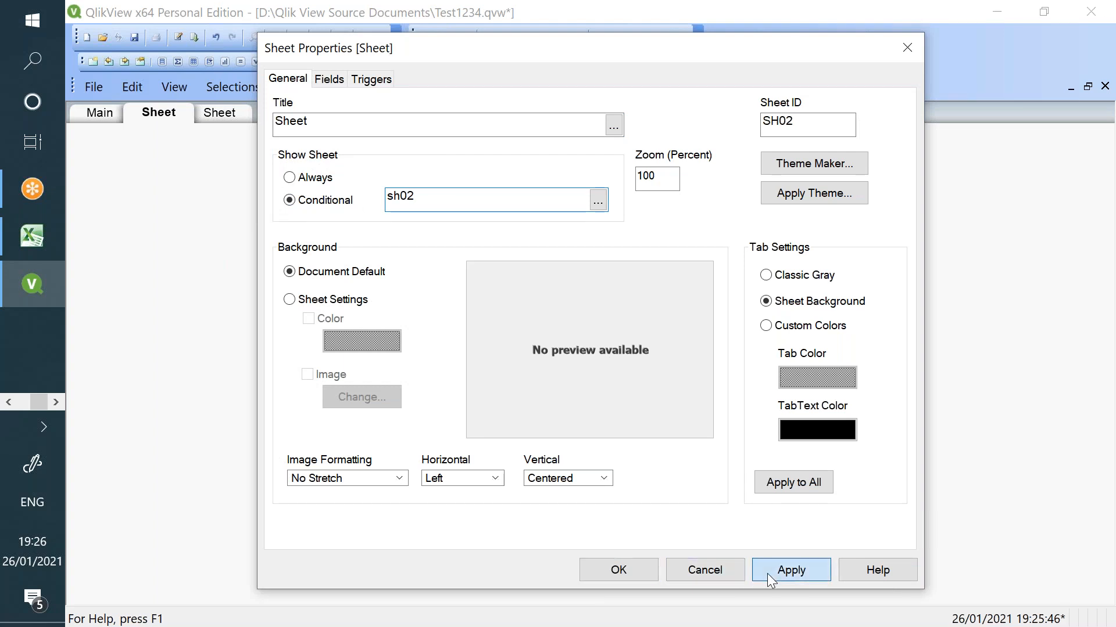
click(721, 571)
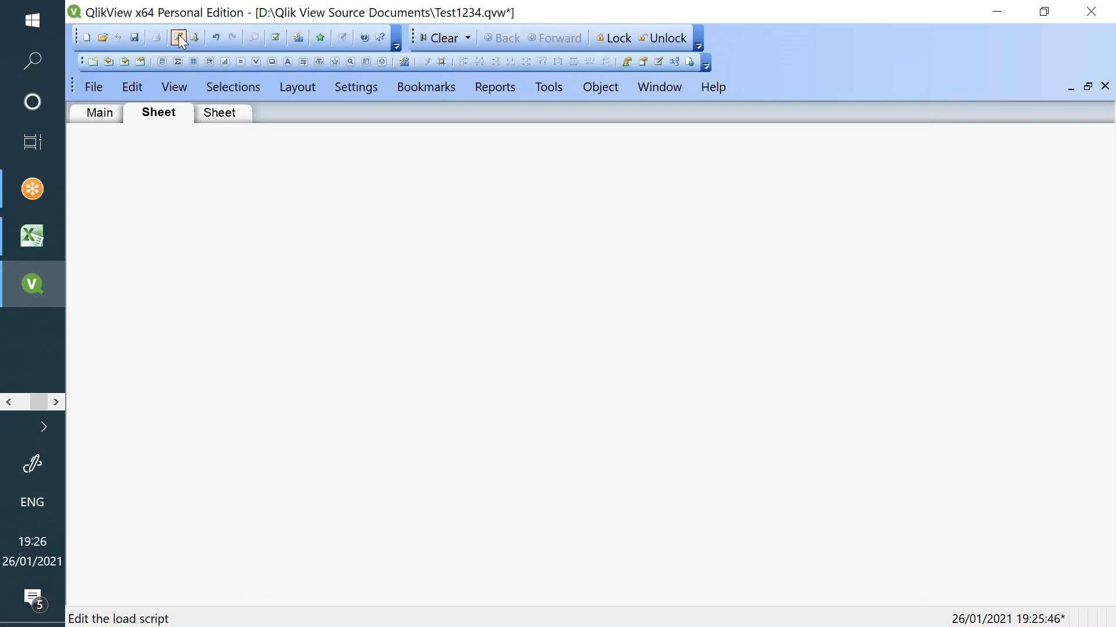
- Rerun the load script with Ctrl+E and Reload to fetch the flag fields
key(ctrl+e)
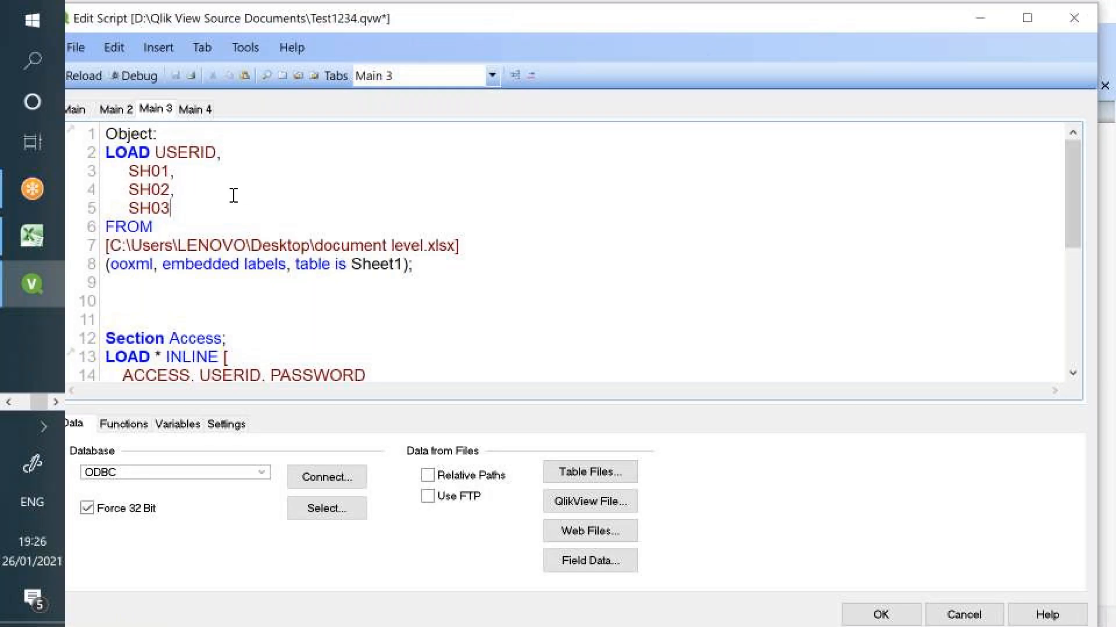
double_click(196, 153)
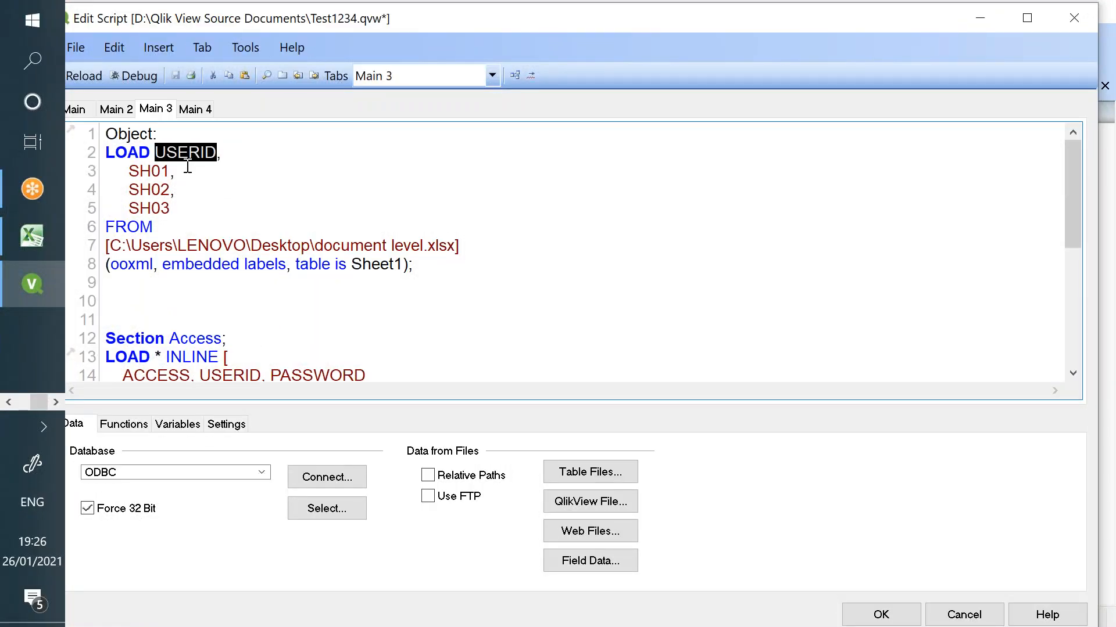
click(93, 76)
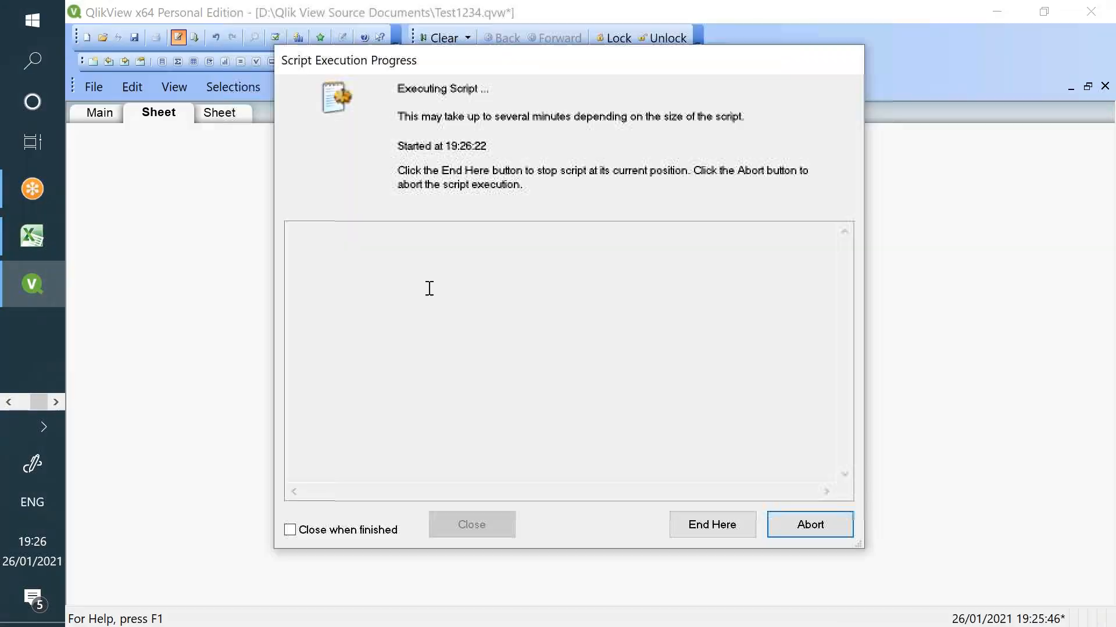
click(476, 530)
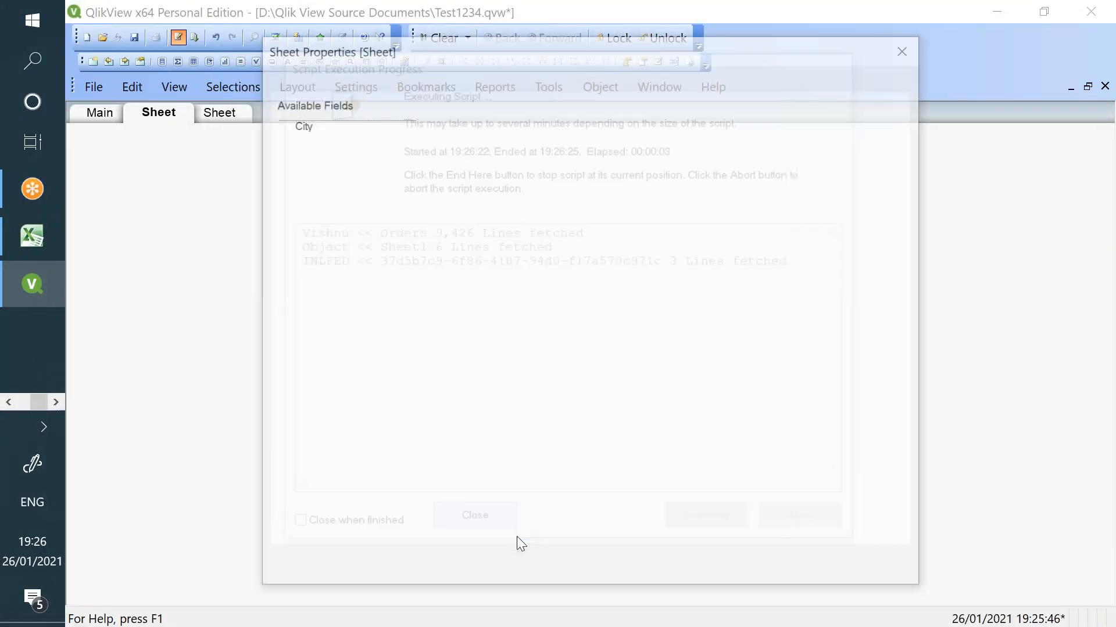
- Confirm SH01, SH02 and SH03 appear among the sheet's available fields
click(360, 356)
click(359, 367)
click(356, 379)
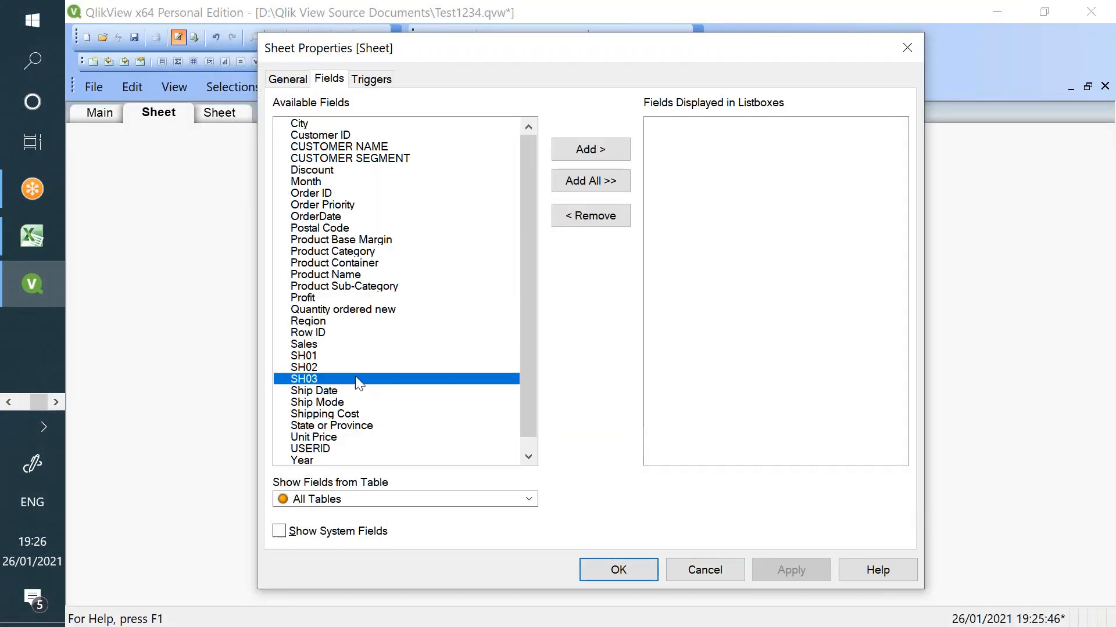
click(636, 568)
right_click(250, 182)
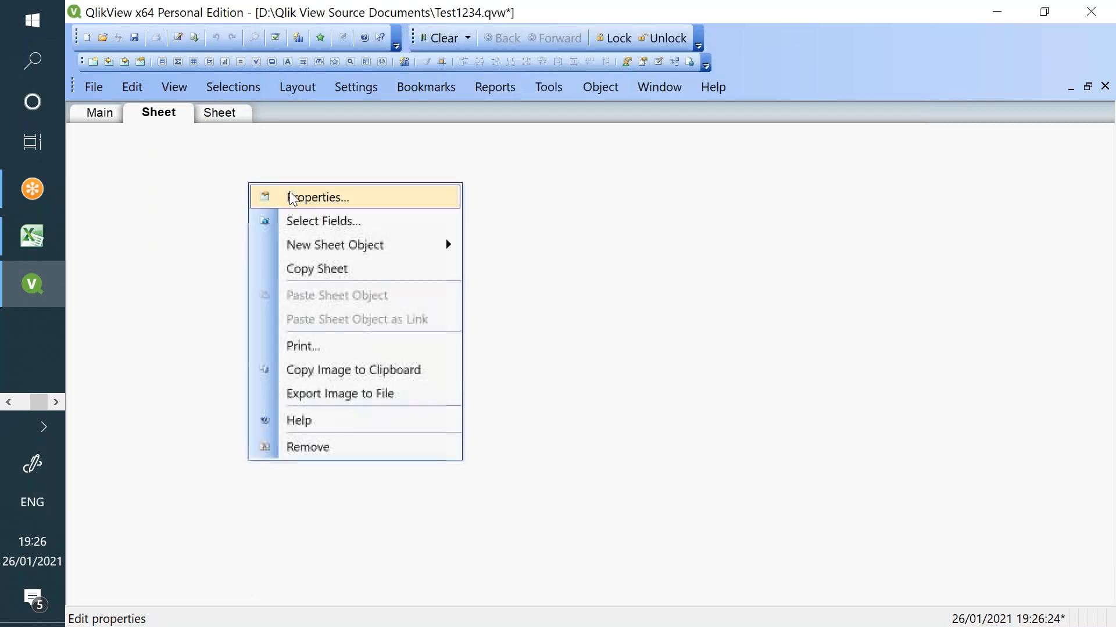
click(293, 194)
click(289, 78)
click(443, 207)
drag(444, 206, 348, 201)
text(sh)
key(BackSpace)
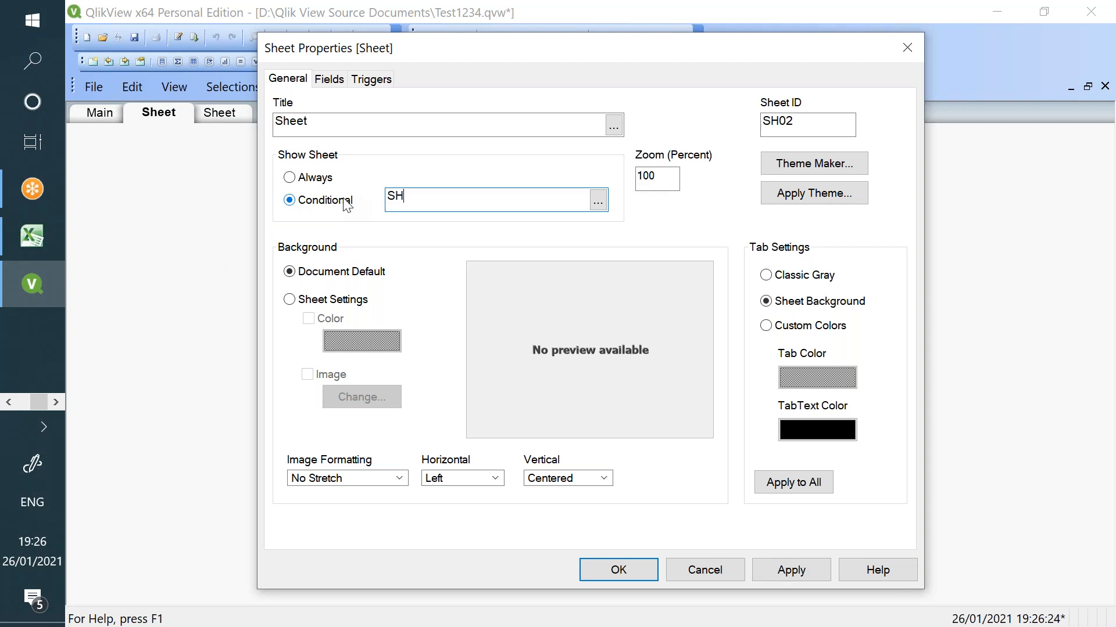
click(598, 202)
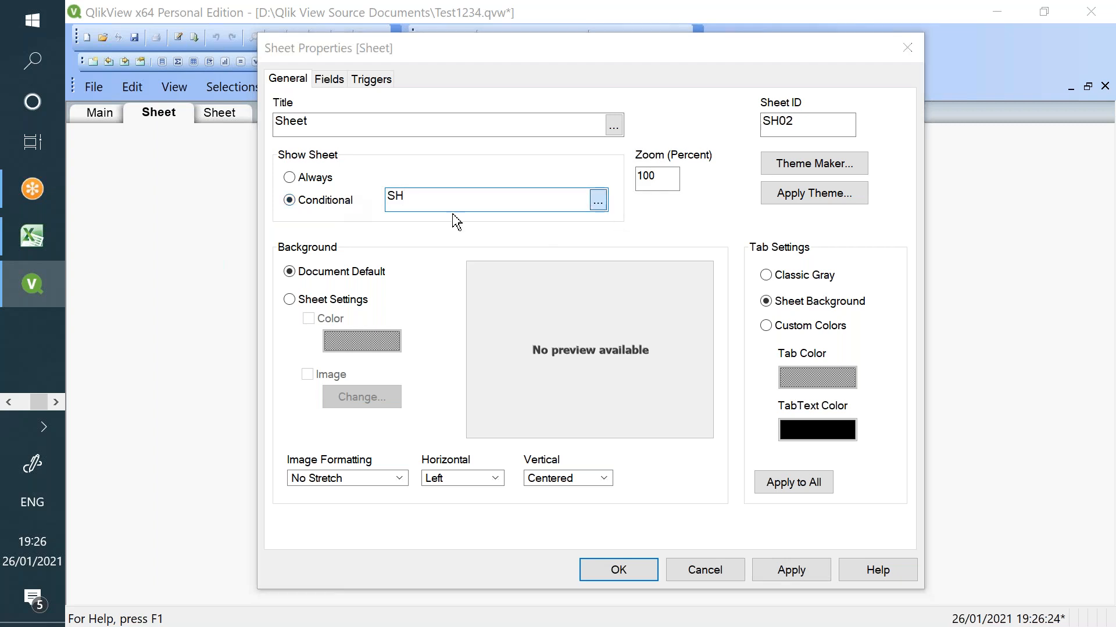
text(=)
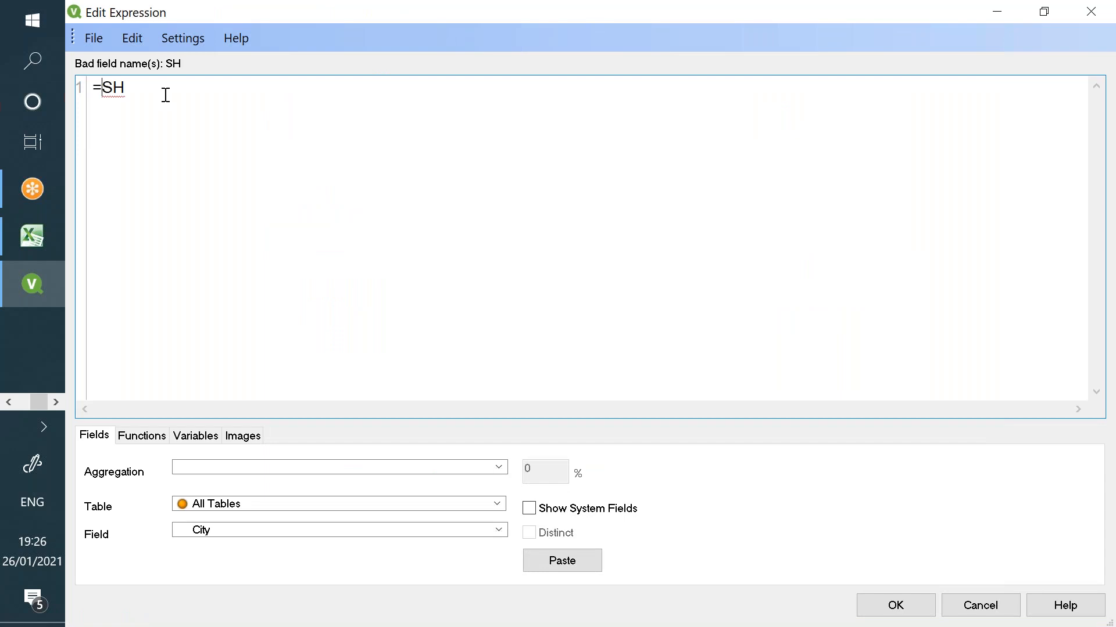
text(IF()
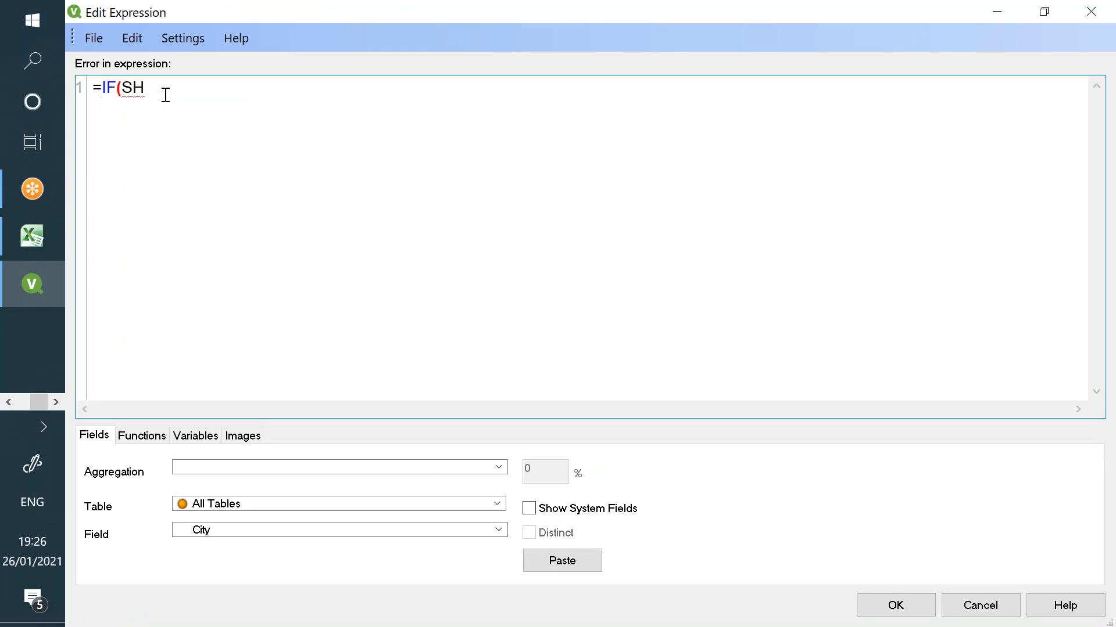
click(162, 95)
text(02)
key(BackSpace)
key(BackSpace)
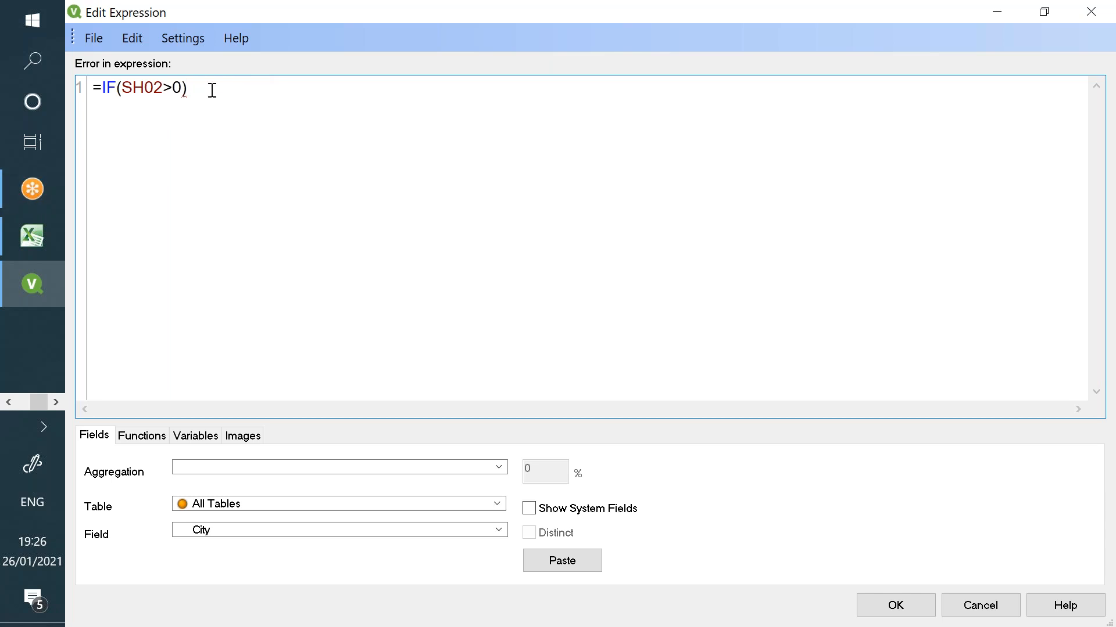
drag(206, 90, 87, 82)
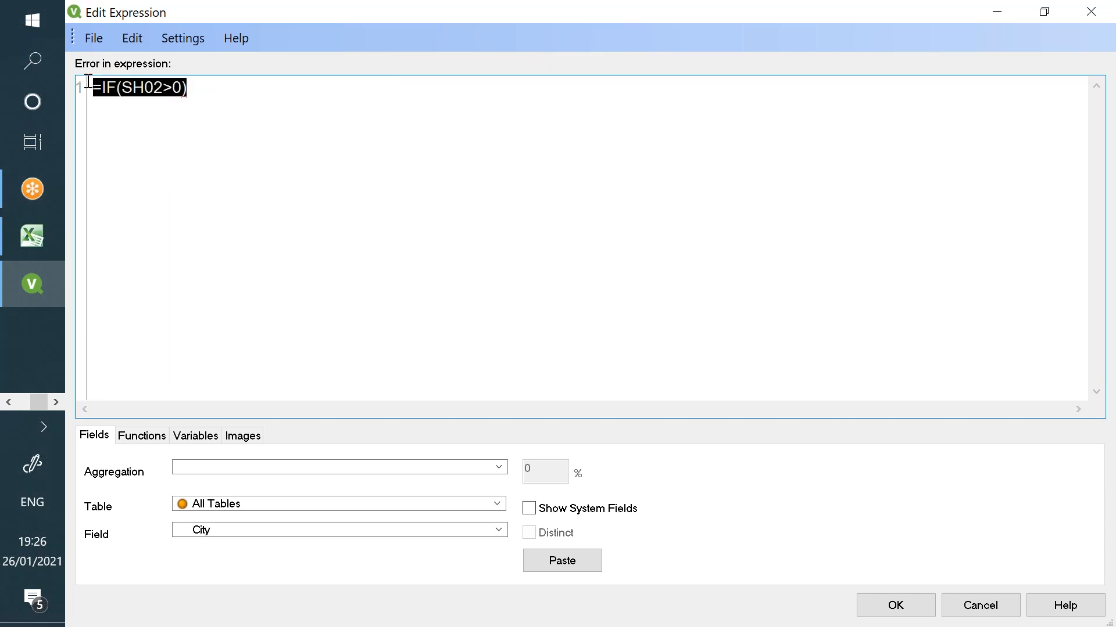
text(Sh)
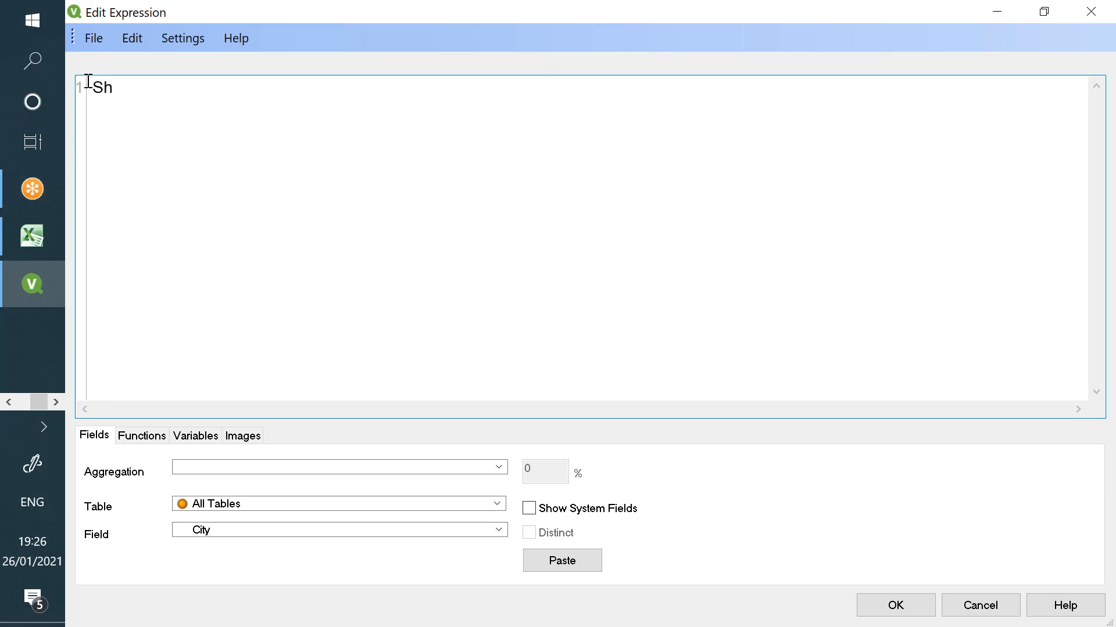
click(987, 614)
click(591, 369)
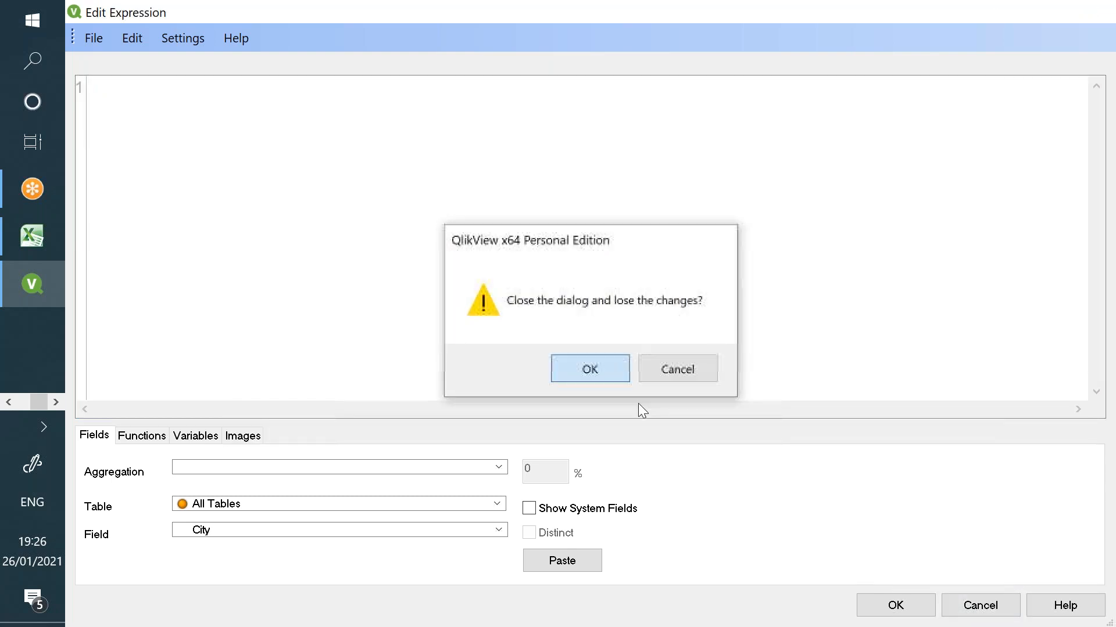
click(705, 570)
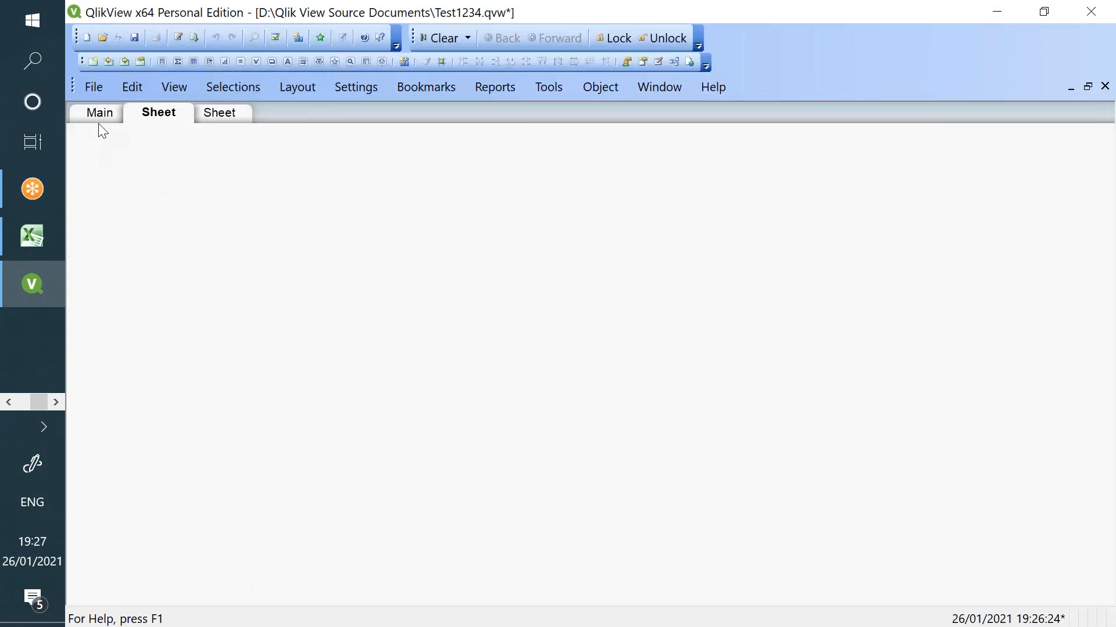
click(100, 117)
- Look over the SH01–SH03 fields in the Main sheet's properties, closing without changes
right_click(192, 220)
click(249, 229)
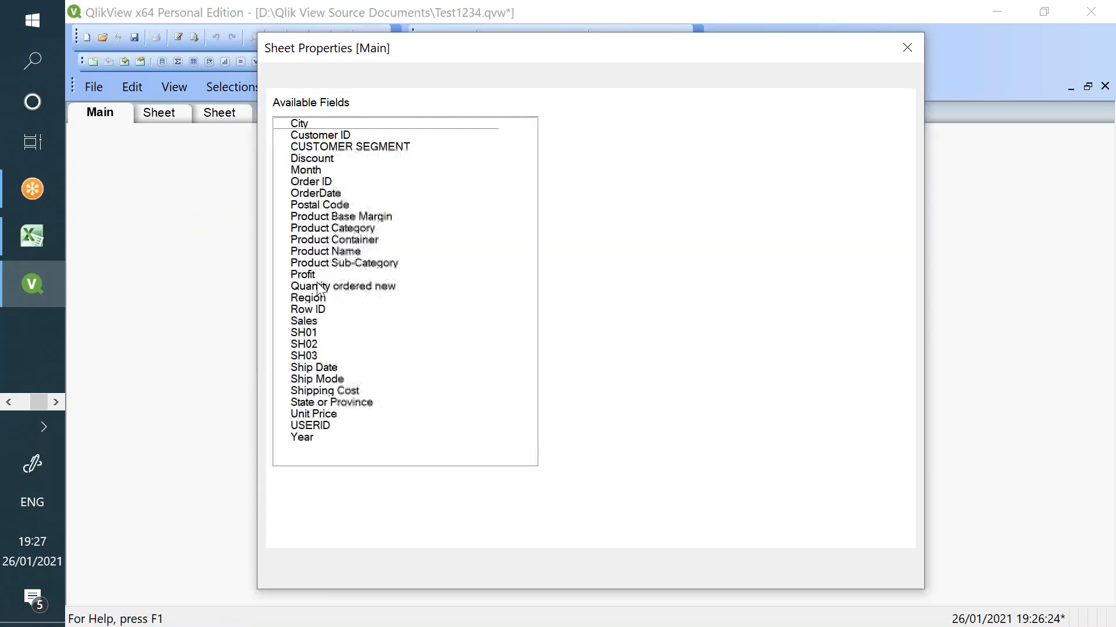
click(322, 332)
click(322, 344)
shift+click(324, 356)
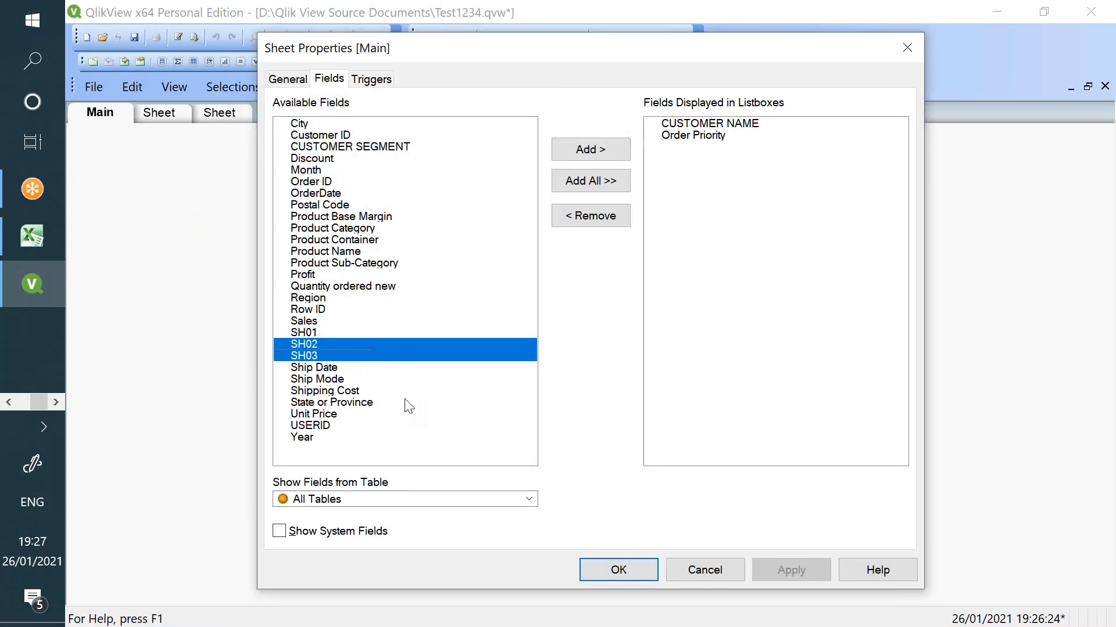
click(353, 352)
click(717, 577)
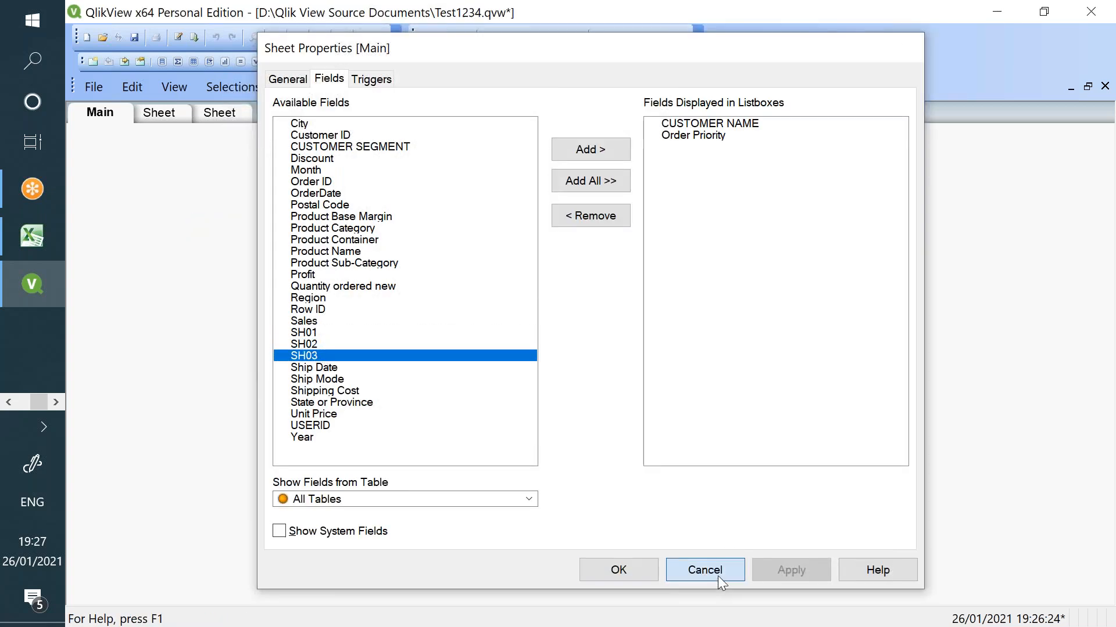
- Replace the Main sheet's show condition with =SH01>0 and apply it
right_click(239, 201)
click(247, 215)
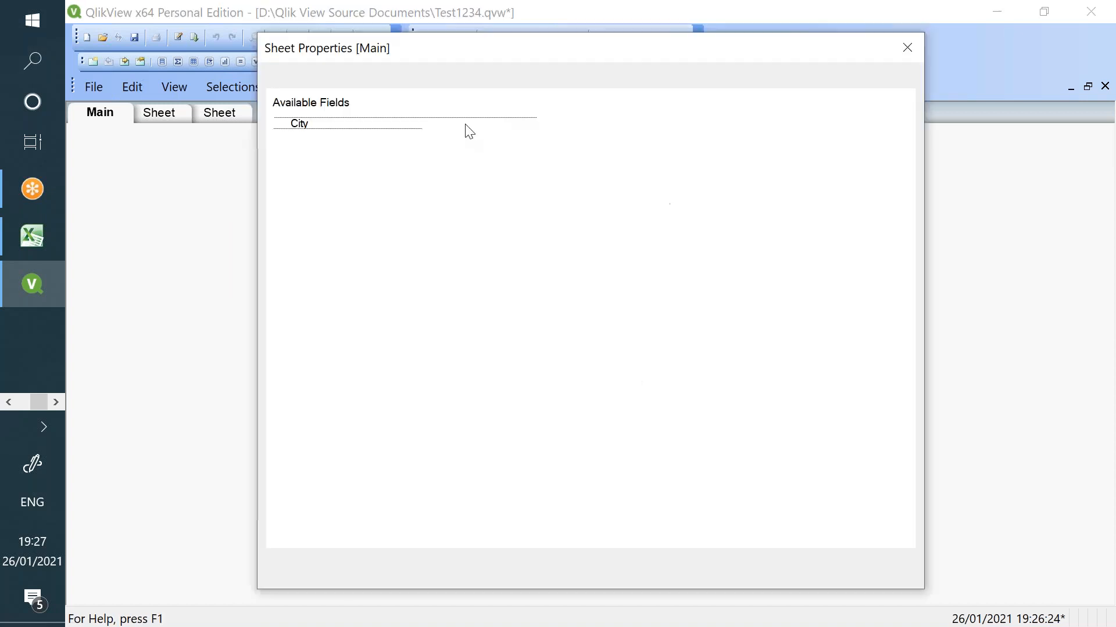
click(287, 79)
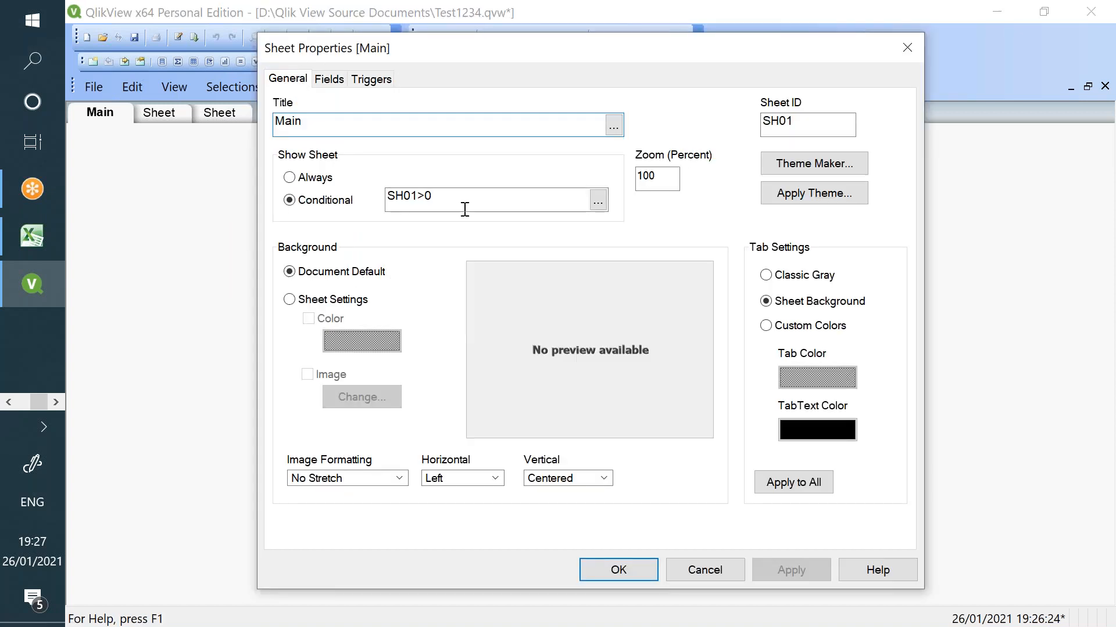
click(455, 201)
click(593, 201)
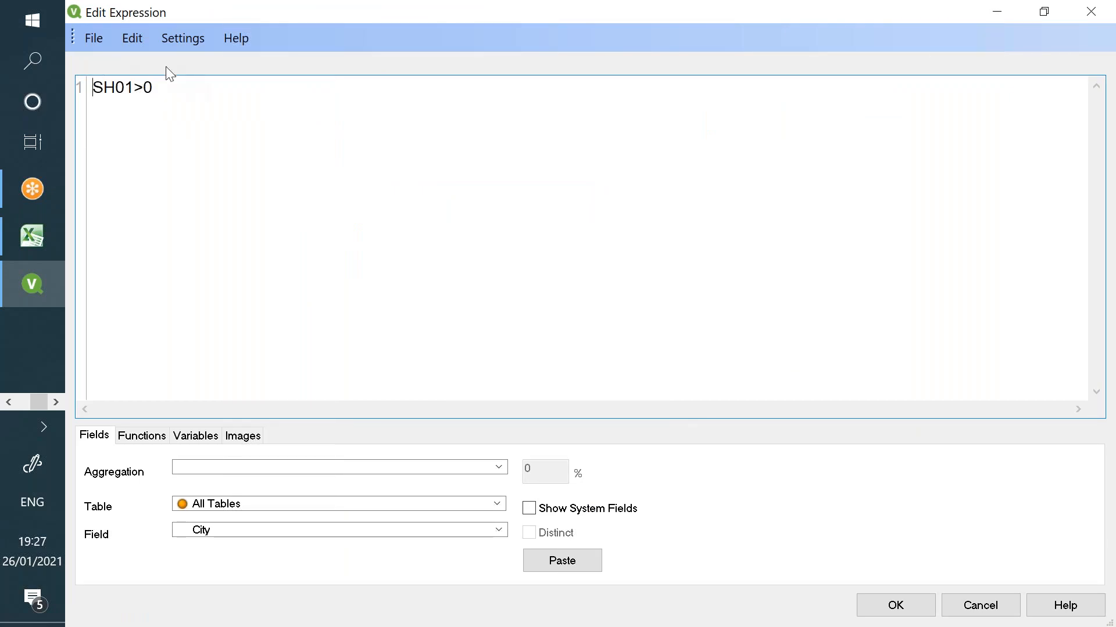
click(165, 93)
shift+click(106, 76)
key(BackSpace)
key(BackSpace)
text(=SH)
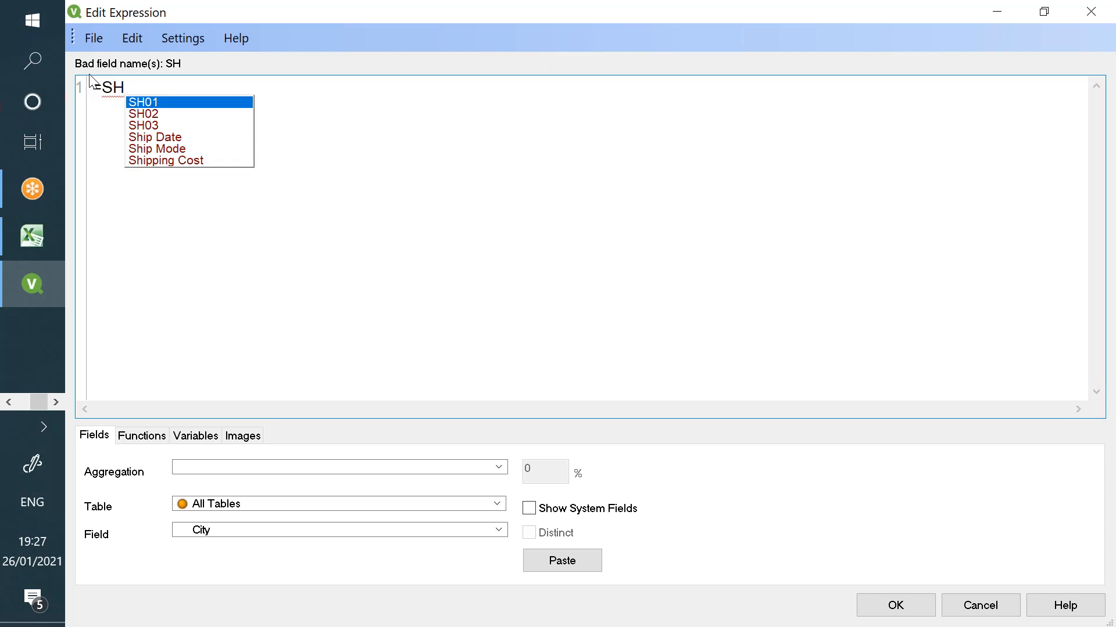
key(Return)
text(>0)
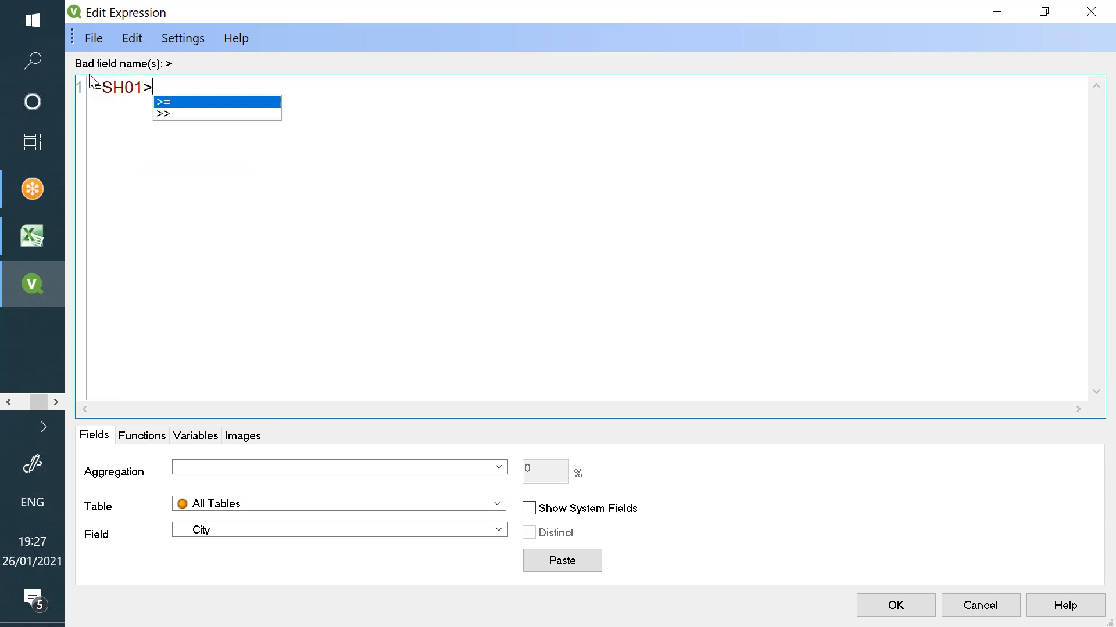
click(895, 605)
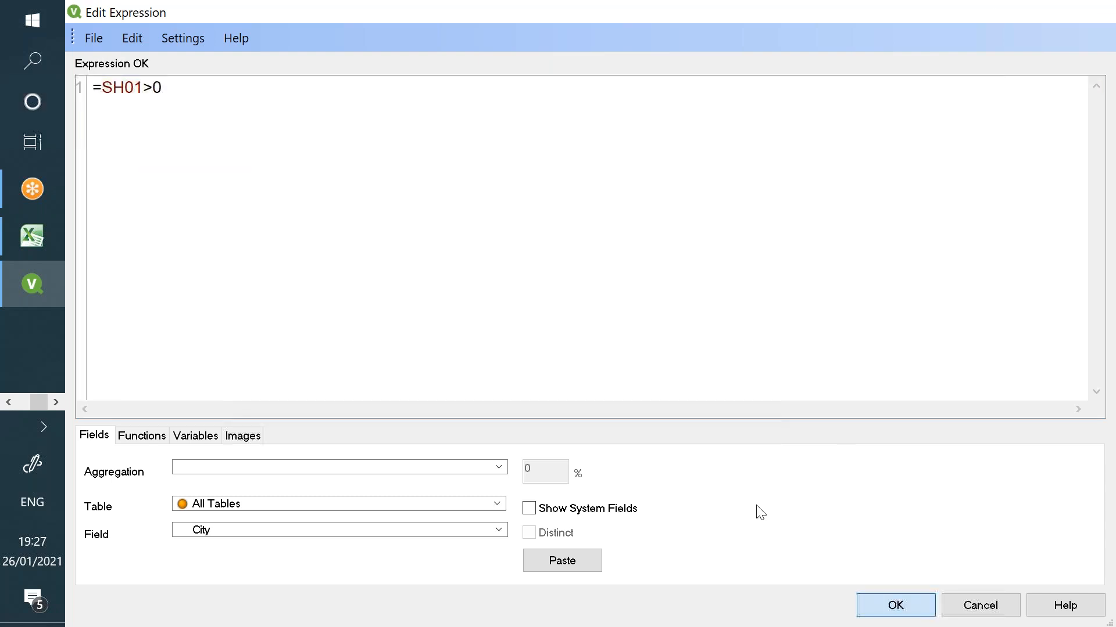
click(761, 570)
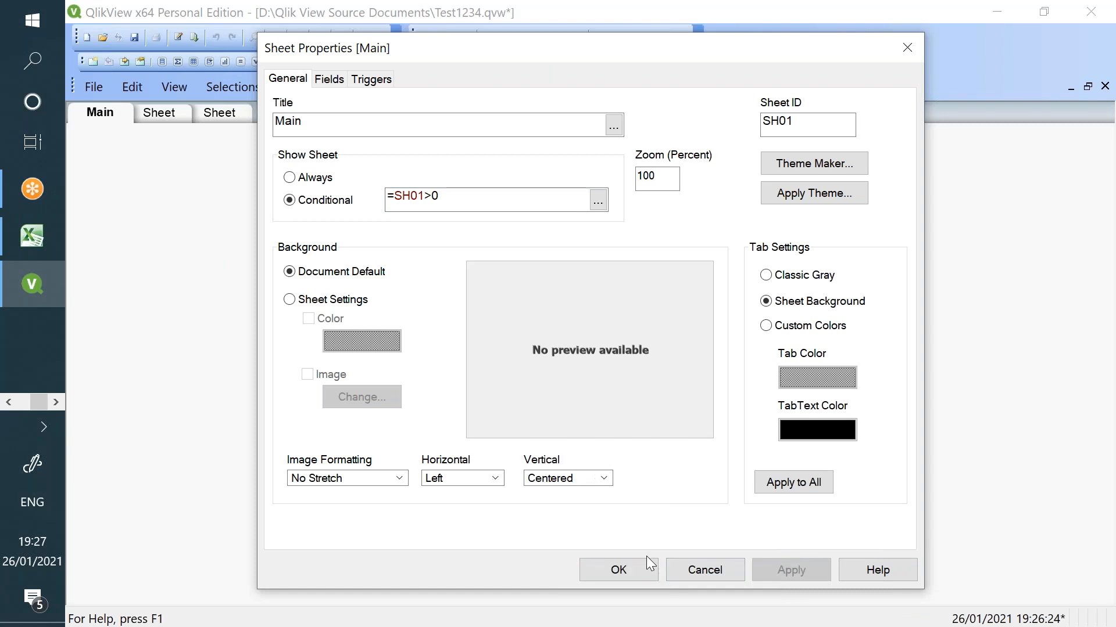
key(Return)
- Set the second sheet's show condition to =SH02>0
click(154, 114)
right_click(209, 197)
click(233, 204)
drag(448, 200, 383, 198)
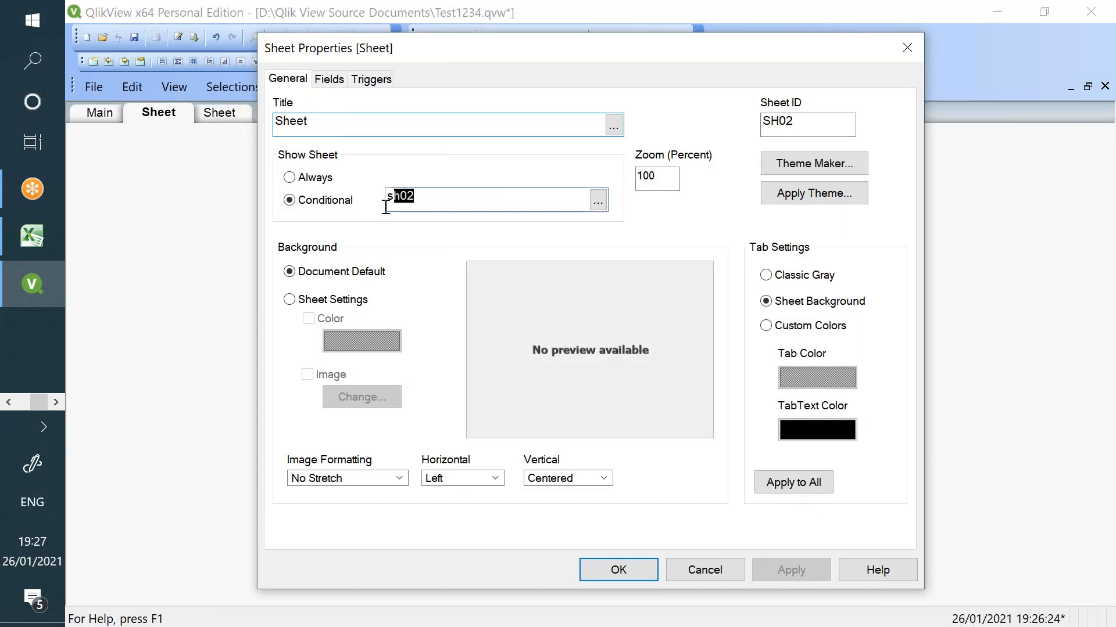
key(Delete)
text(=SH)
key(Down)
key(Return)
text(>0)
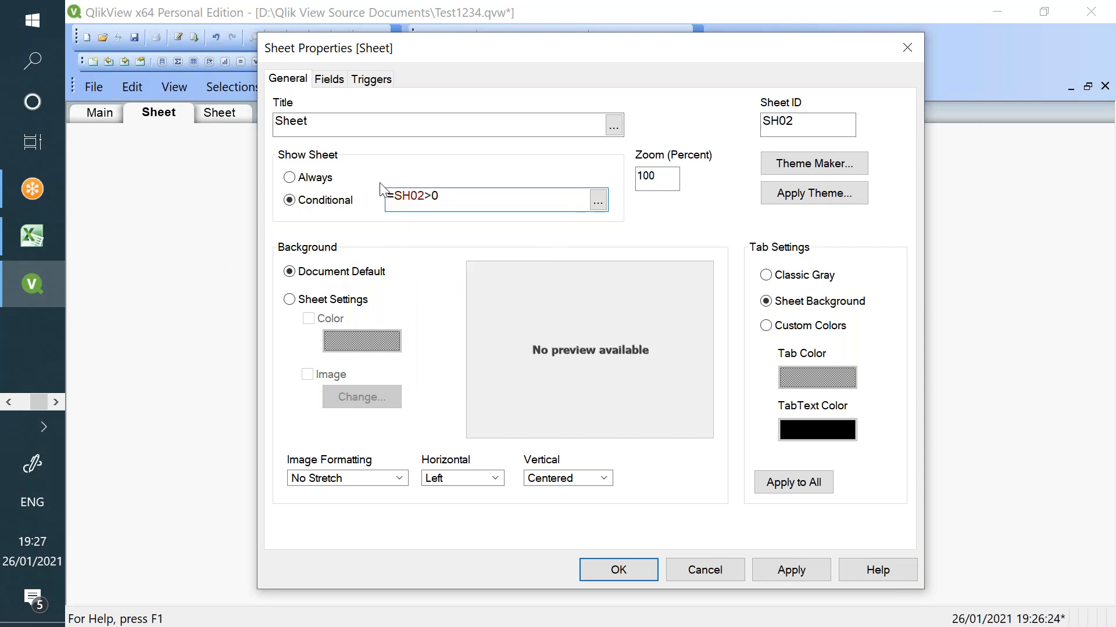
click(786, 570)
click(639, 566)
- Make the third sheet conditional on =SH03>0, then save and reload the document
click(235, 117)
right_click(227, 160)
click(266, 176)
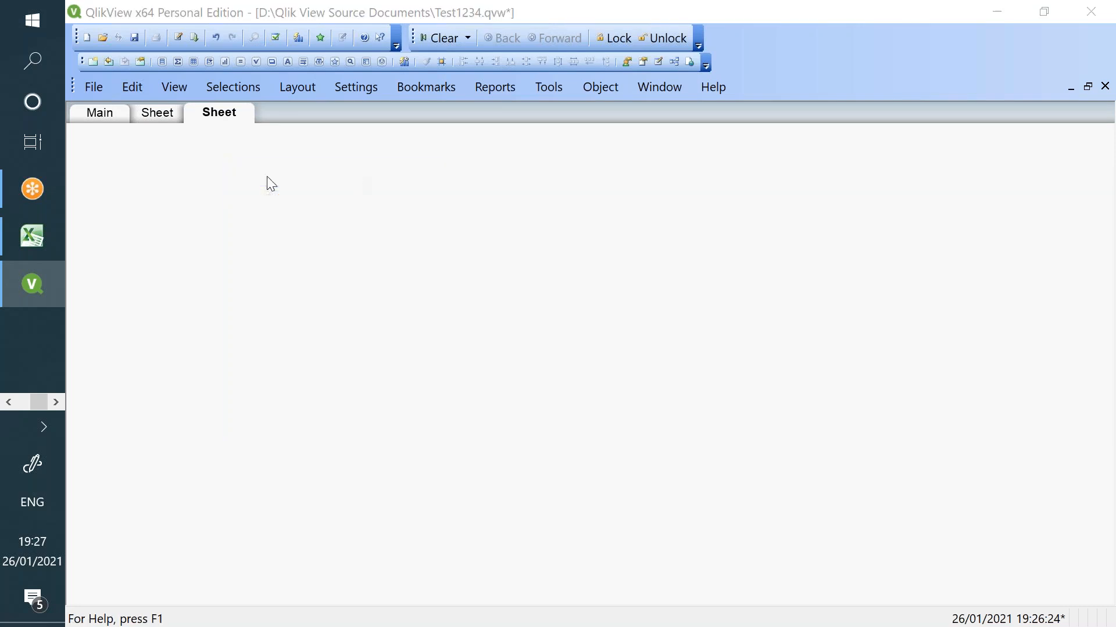
click(343, 202)
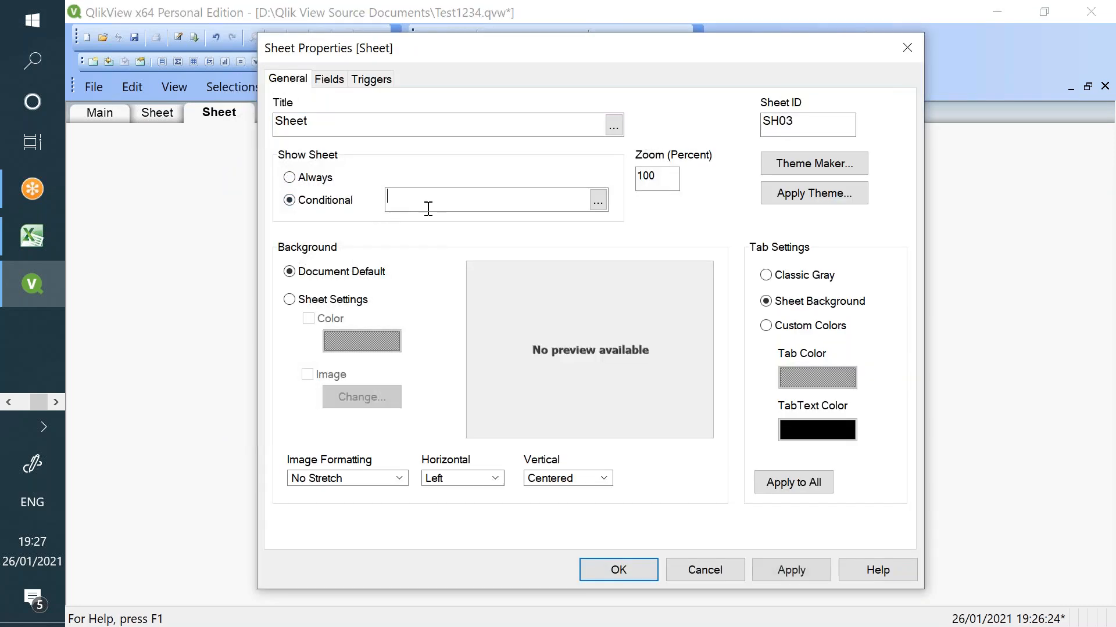
click(423, 205)
text(=SH03>0)
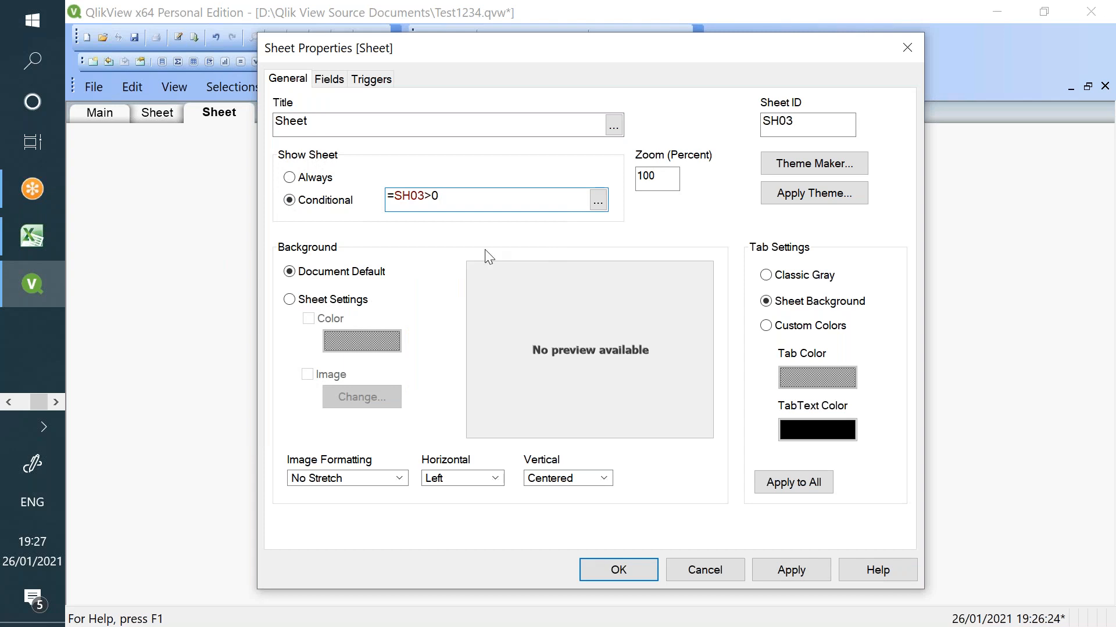
click(764, 567)
click(642, 561)
click(134, 38)
click(194, 37)
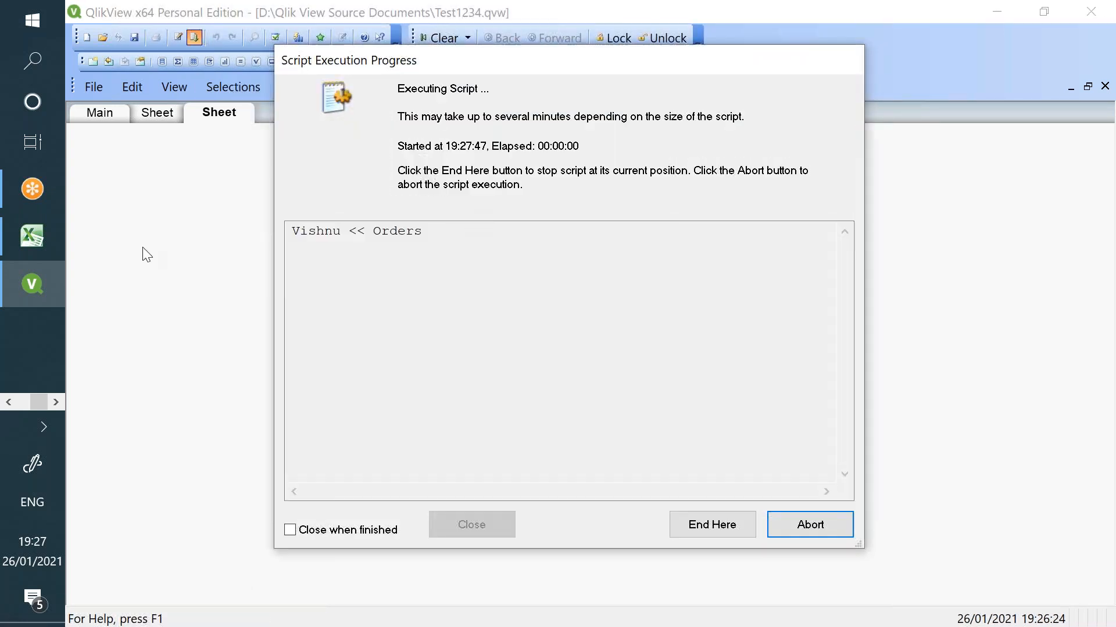
- Review the SH01–SH03 flag values in cells B2:D4 of the Excel workbook
click(31, 235)
click(208, 211)
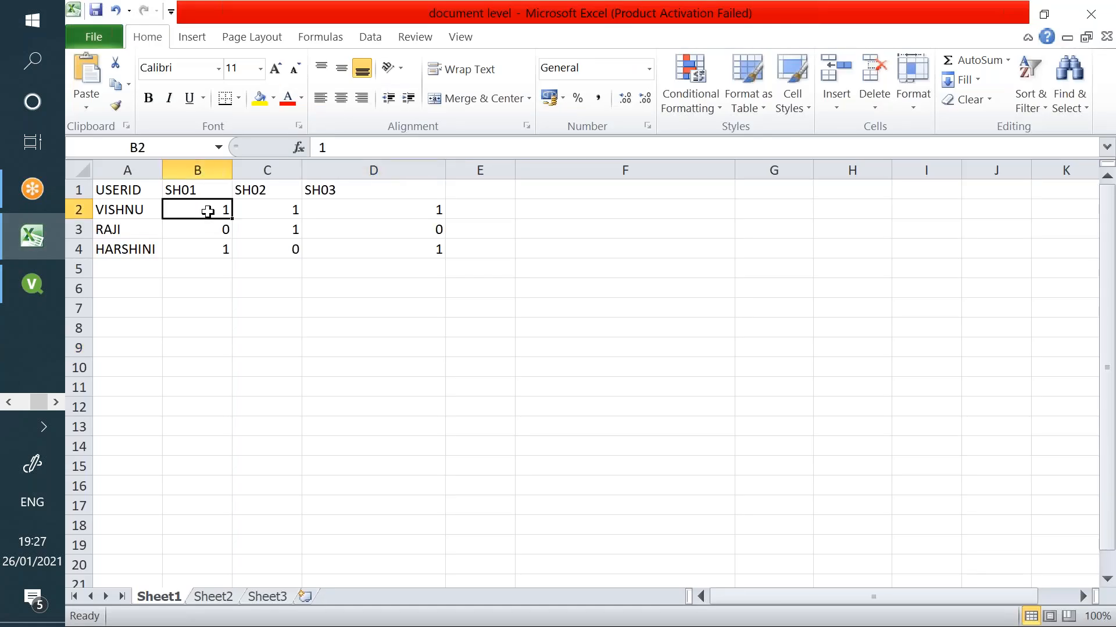
click(266, 206)
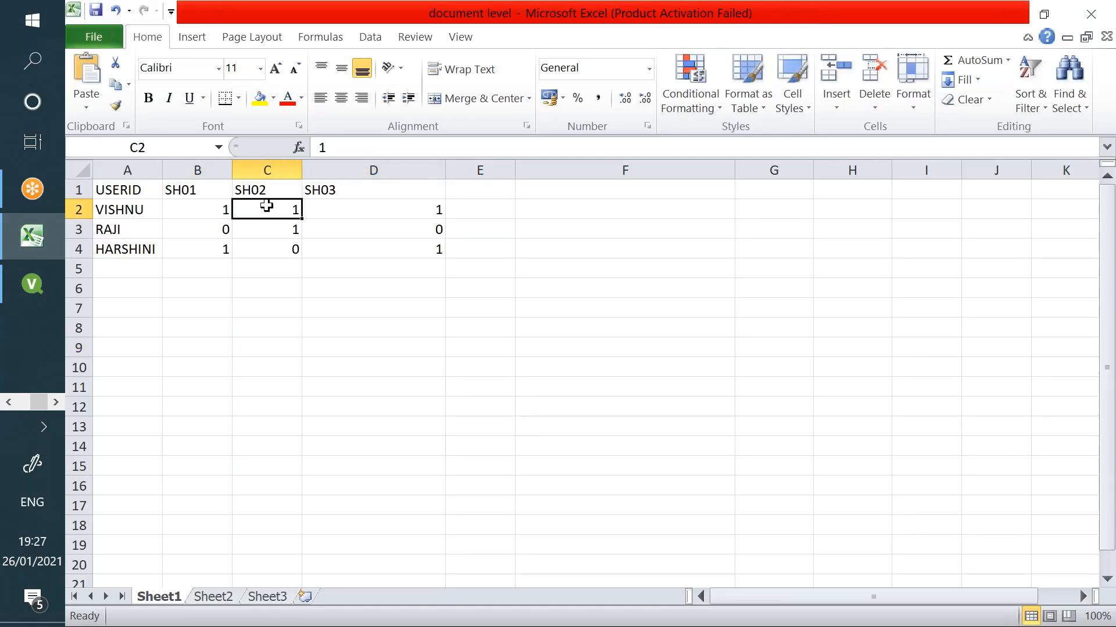
drag(204, 214, 412, 244)
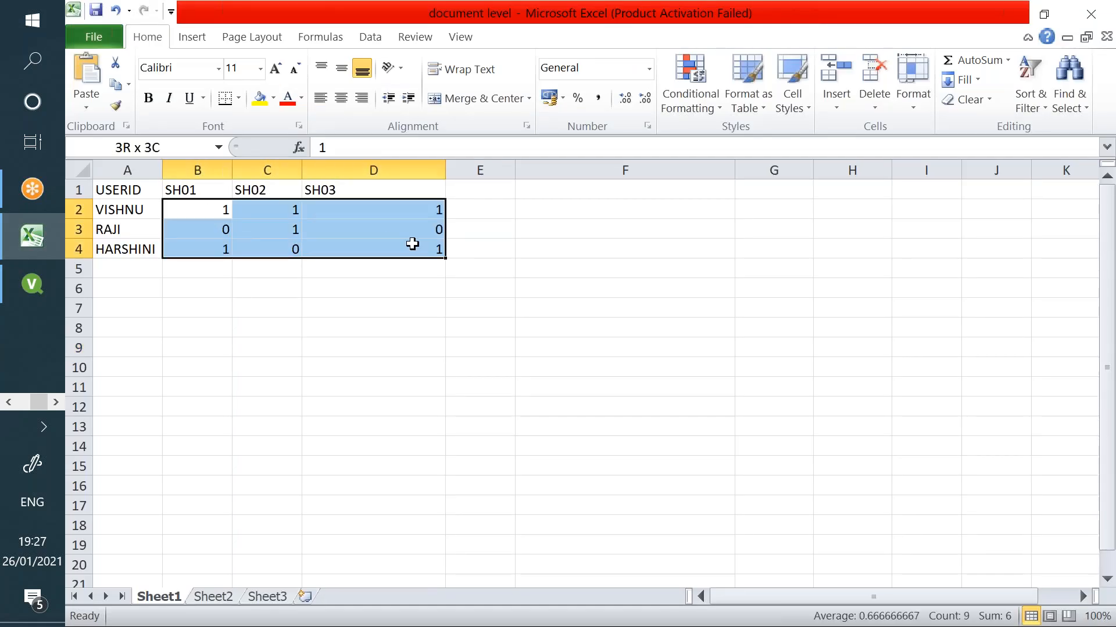
click(223, 208)
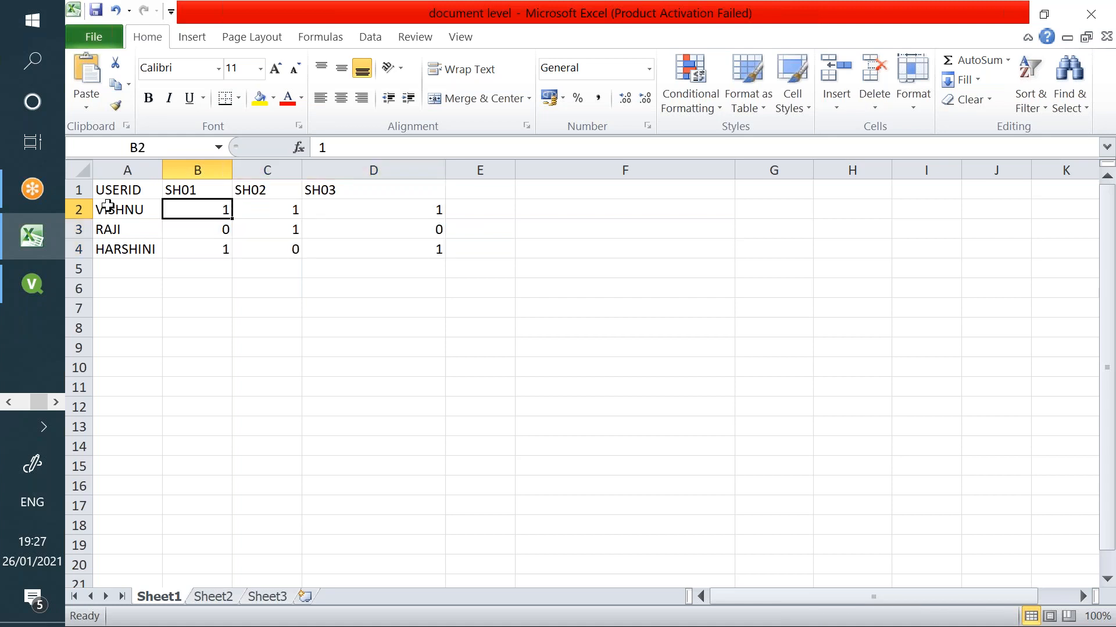
- Close the reload window and QlikView without saving, then continue past the licence warning
click(32, 284)
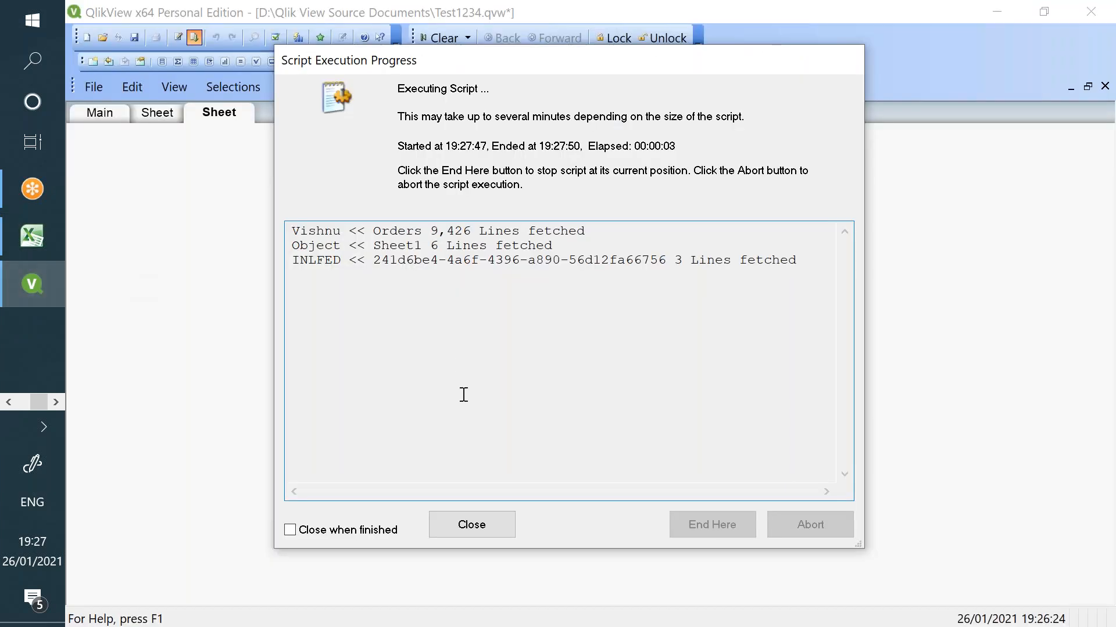
click(474, 526)
click(1091, 12)
click(560, 359)
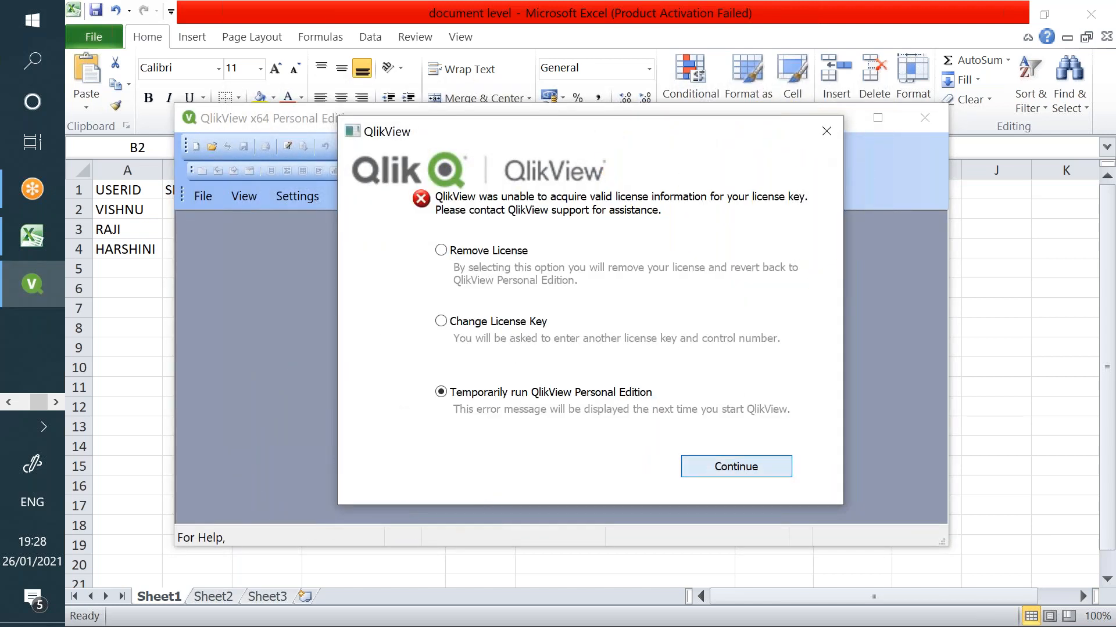
click(736, 466)
- Open the recent Test1234 document, logging in with the restricted user's ID and password
click(877, 119)
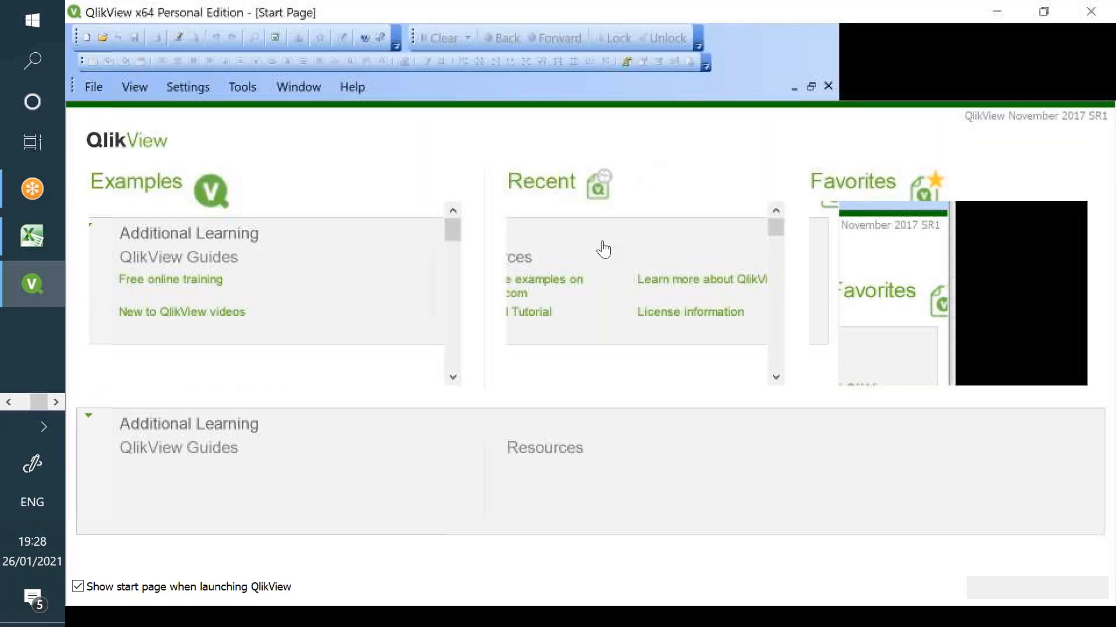
click(602, 210)
text(raji)
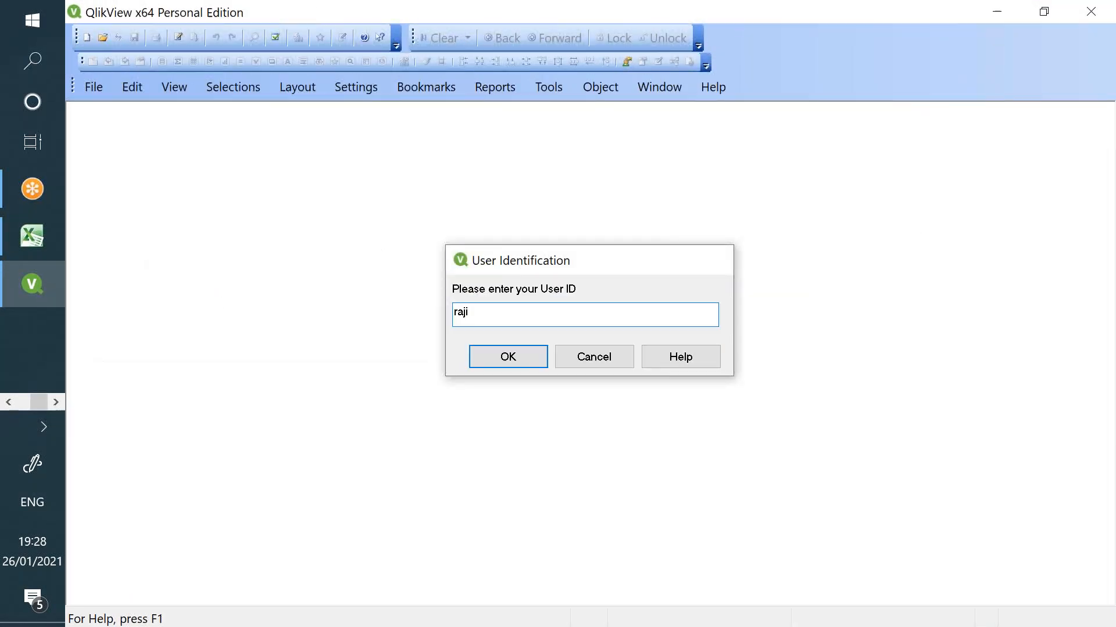
key(Return)
text(raj)
key(Return)
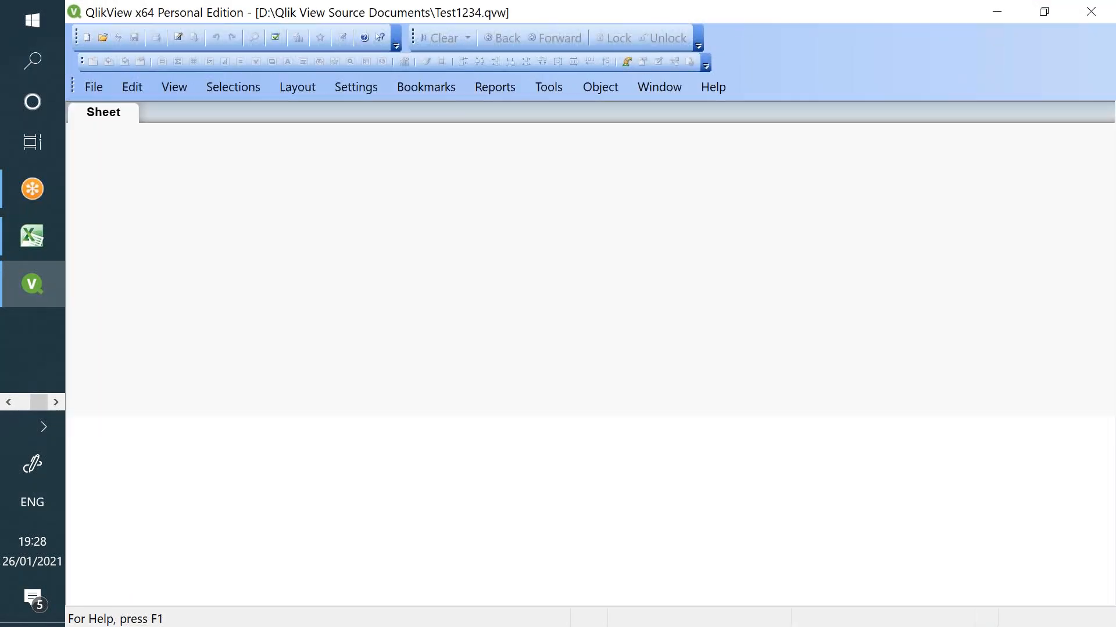
- Check the visible sheet's properties, then verify the user's SH02 flag in Excel cell C3
right_click(167, 158)
click(192, 169)
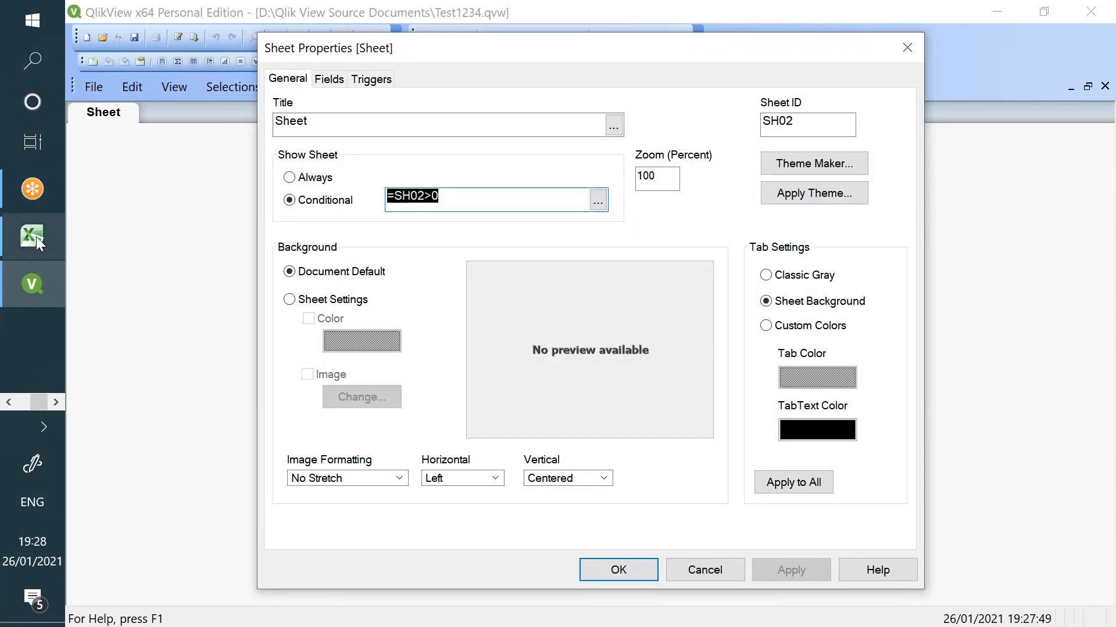
click(36, 236)
click(283, 230)
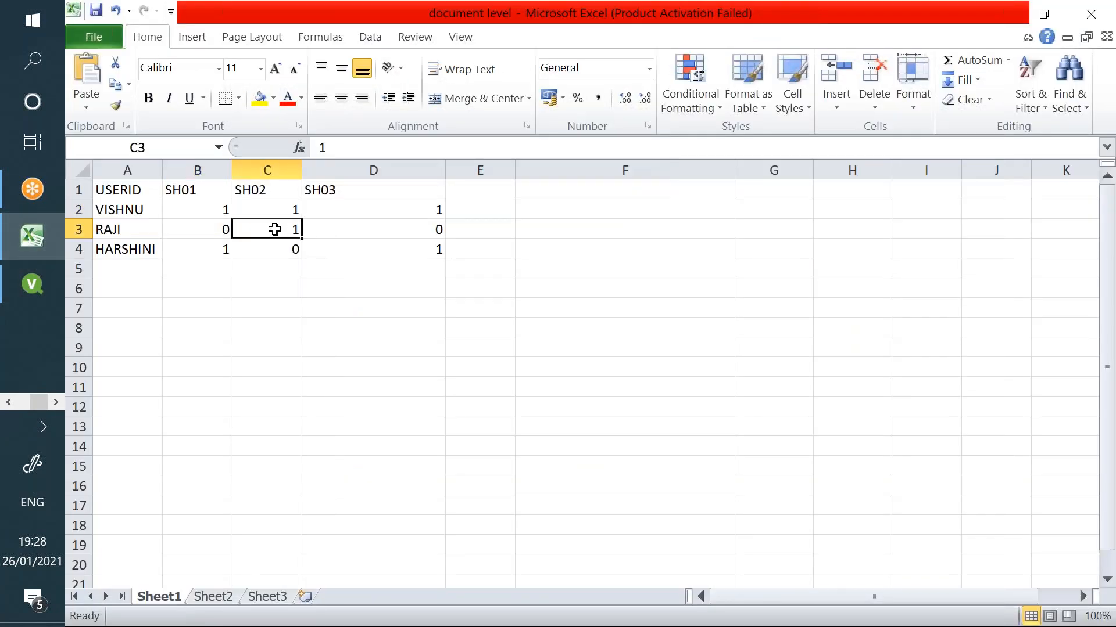